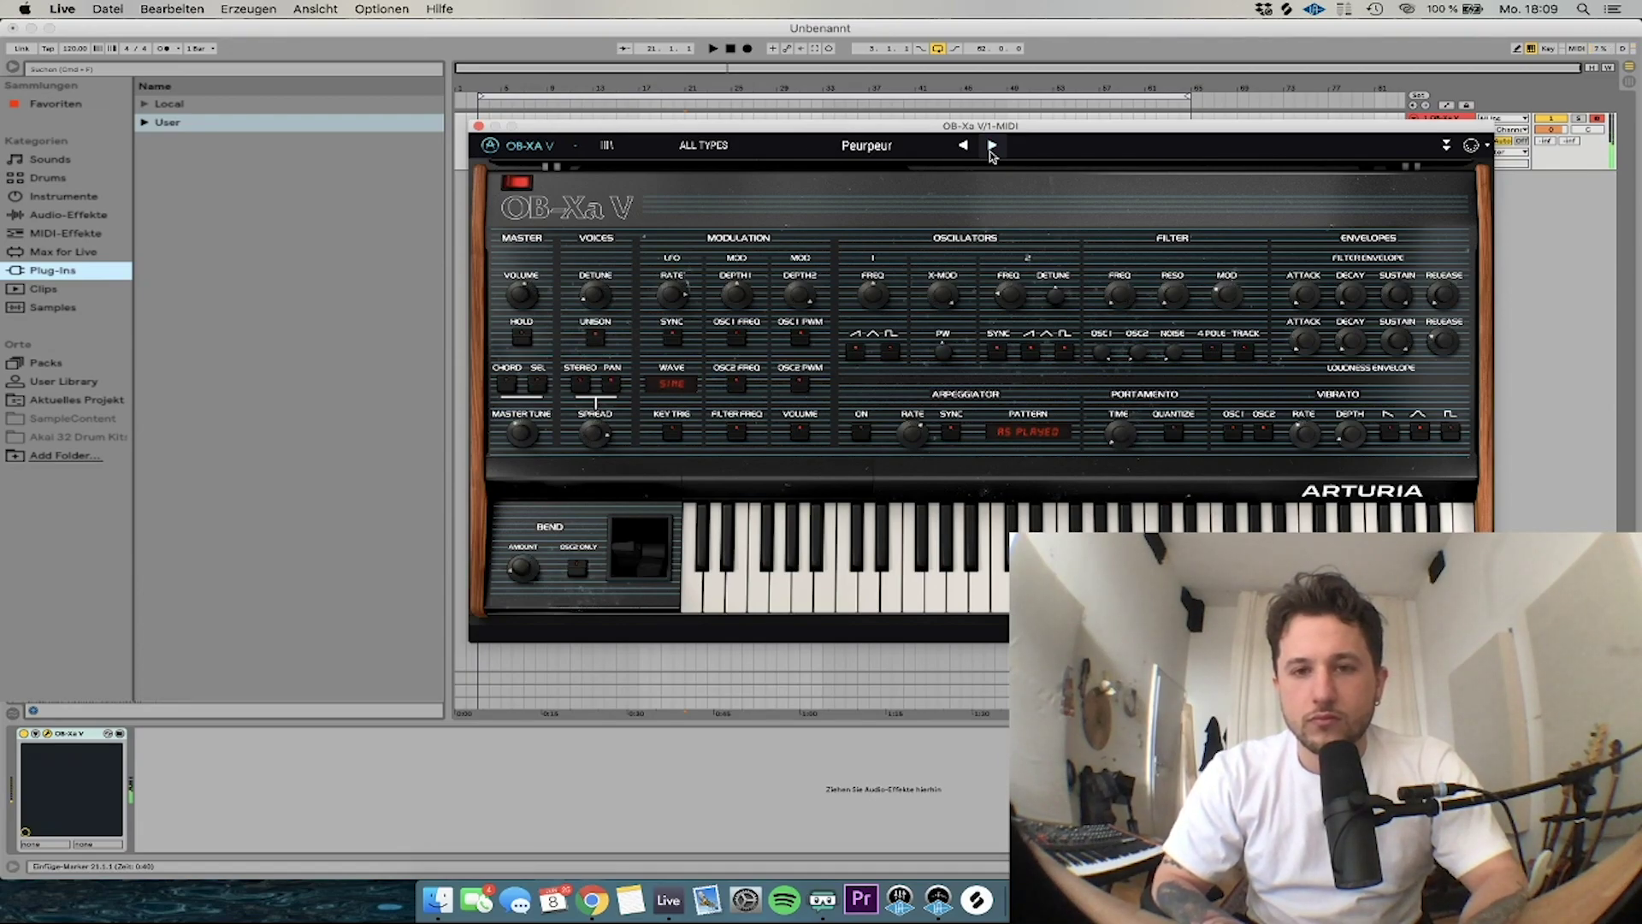
# Set the project tempo to 140 BPM and turn on the metronome
pyautogui.doubleClick(881, 307)
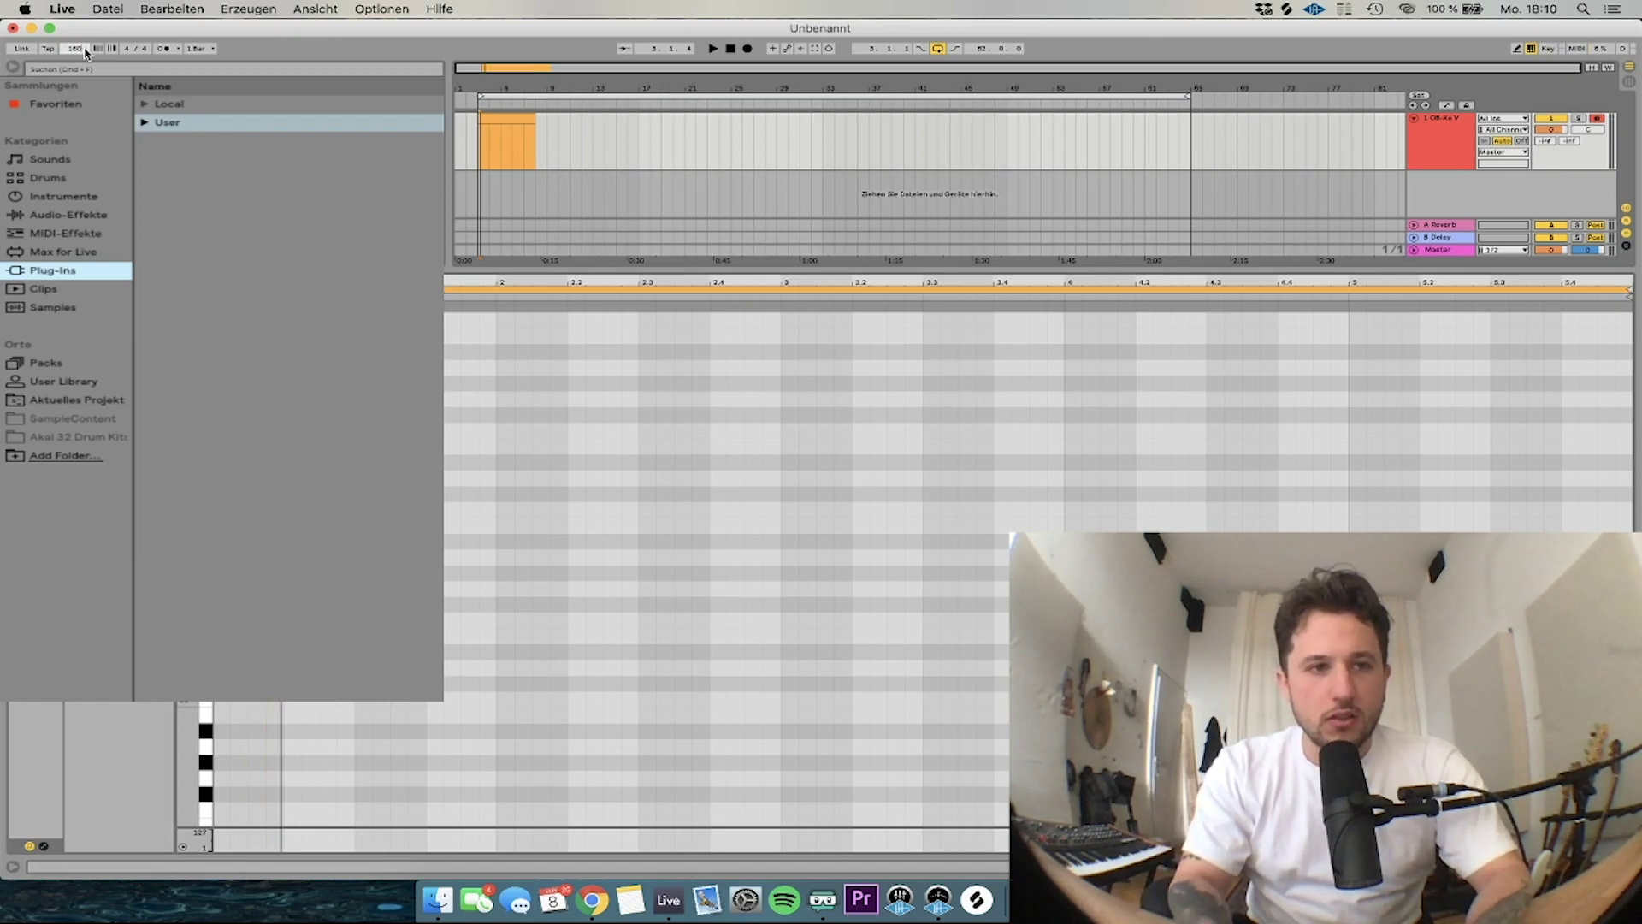
pyautogui.press('Return')
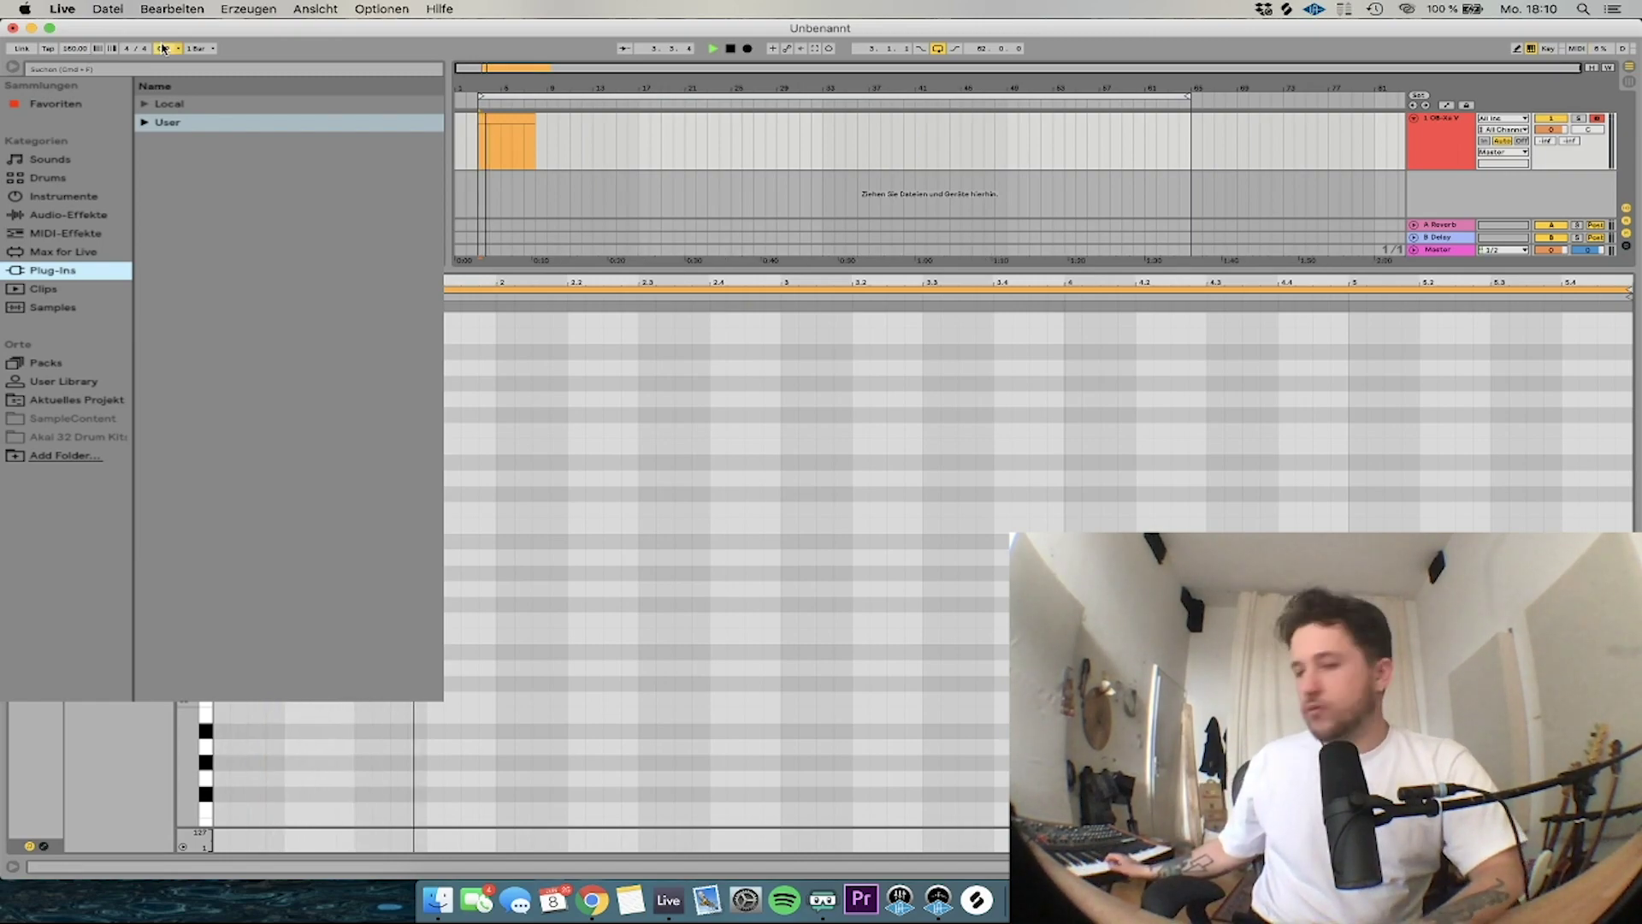
pyautogui.press('space')
pyautogui.moveTo(78, 47); pyautogui.dragTo(79, 59)
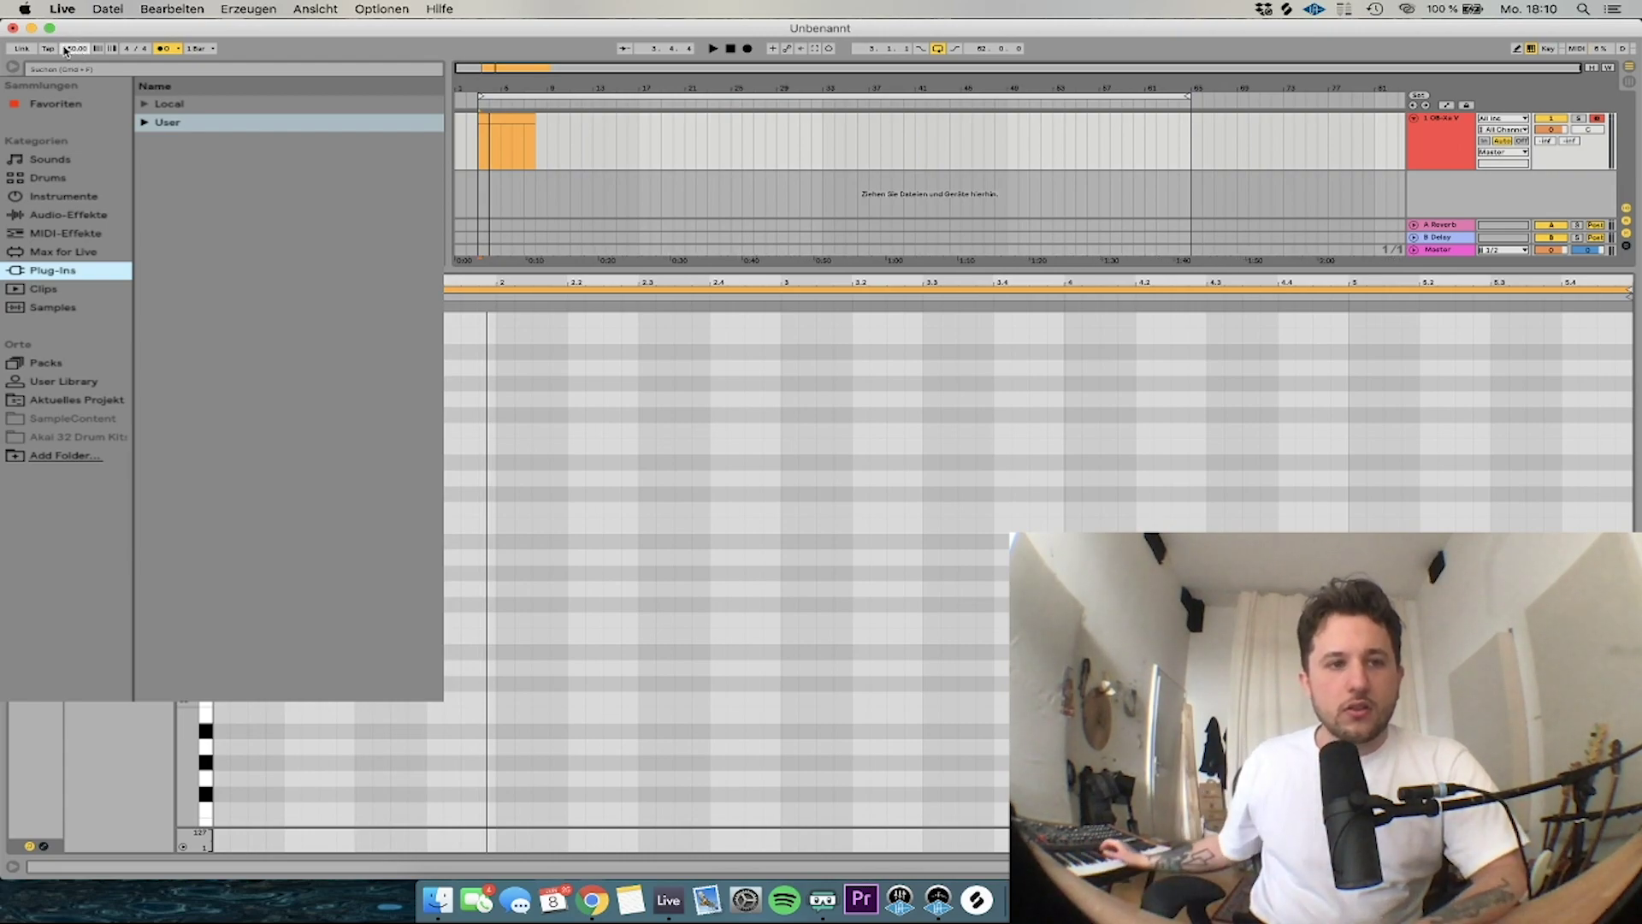
pyautogui.moveTo(66, 49); pyautogui.dragTo(75, 51)
# Play a melody against the running metronome and capture it as a MIDI clip on the OB-Xa V track
pyautogui.press('space')
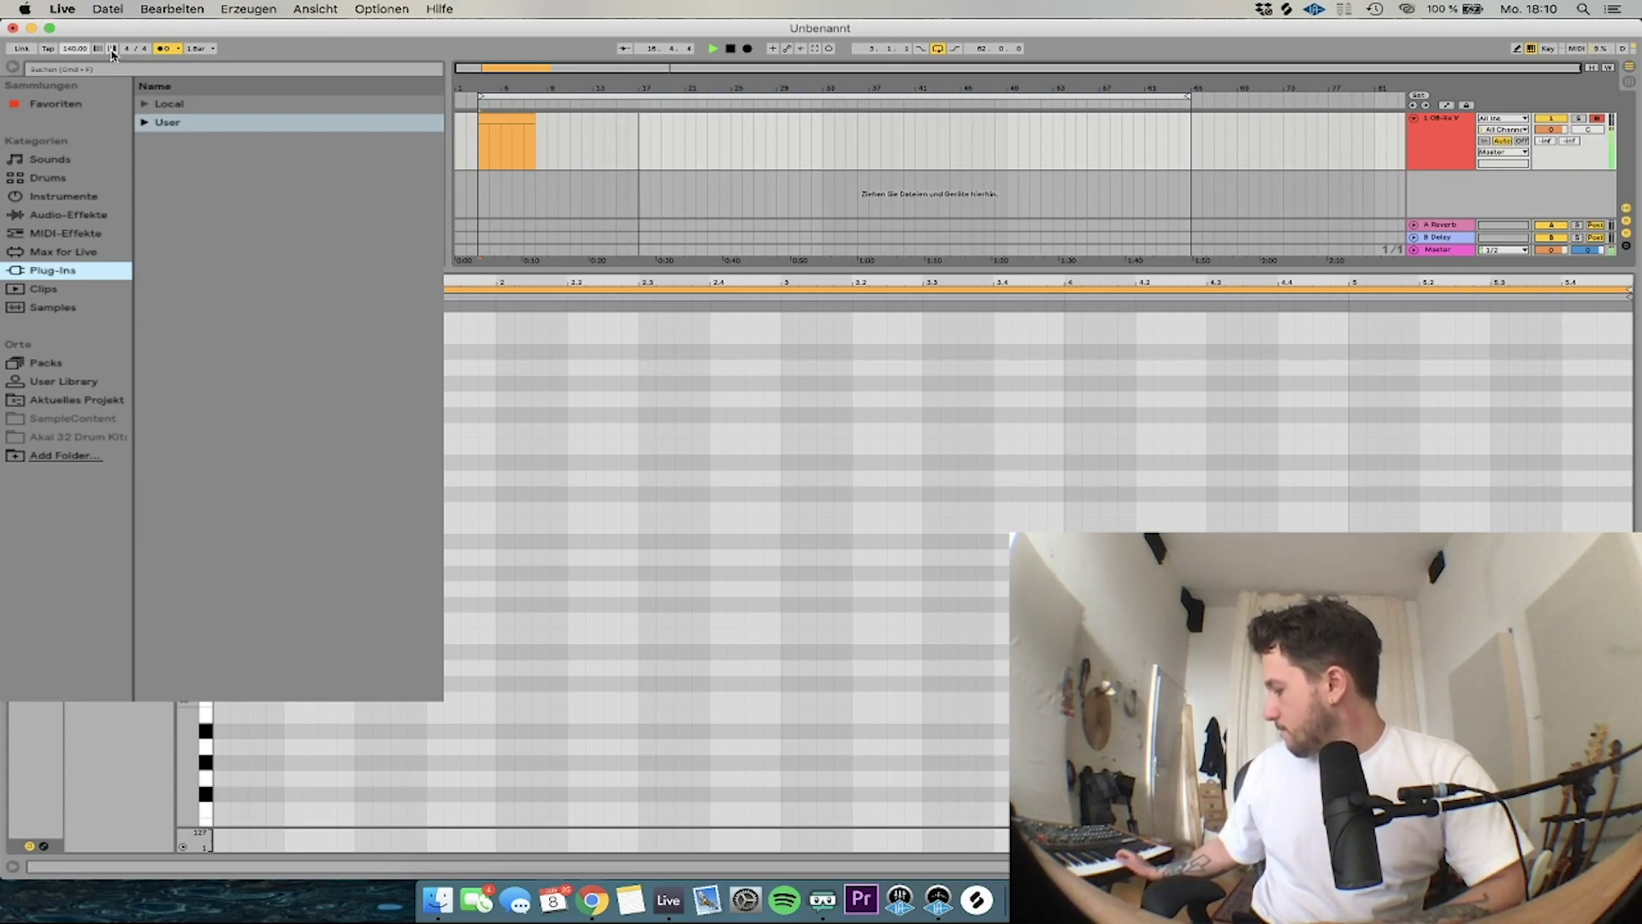
pyautogui.press('space')
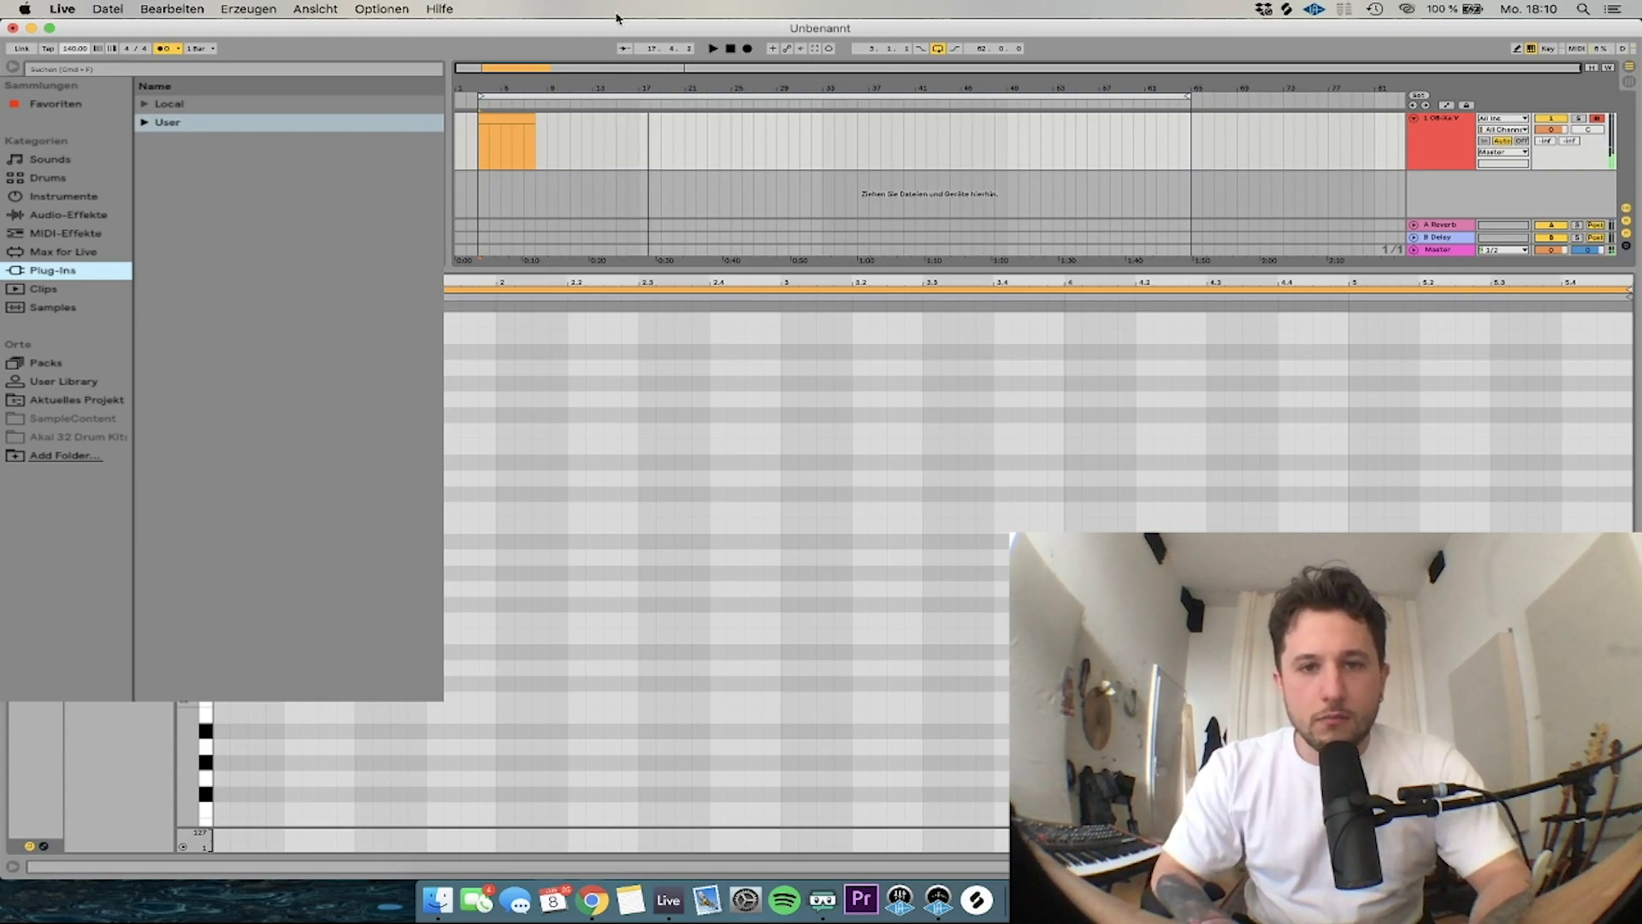
pyautogui.click(815, 50)
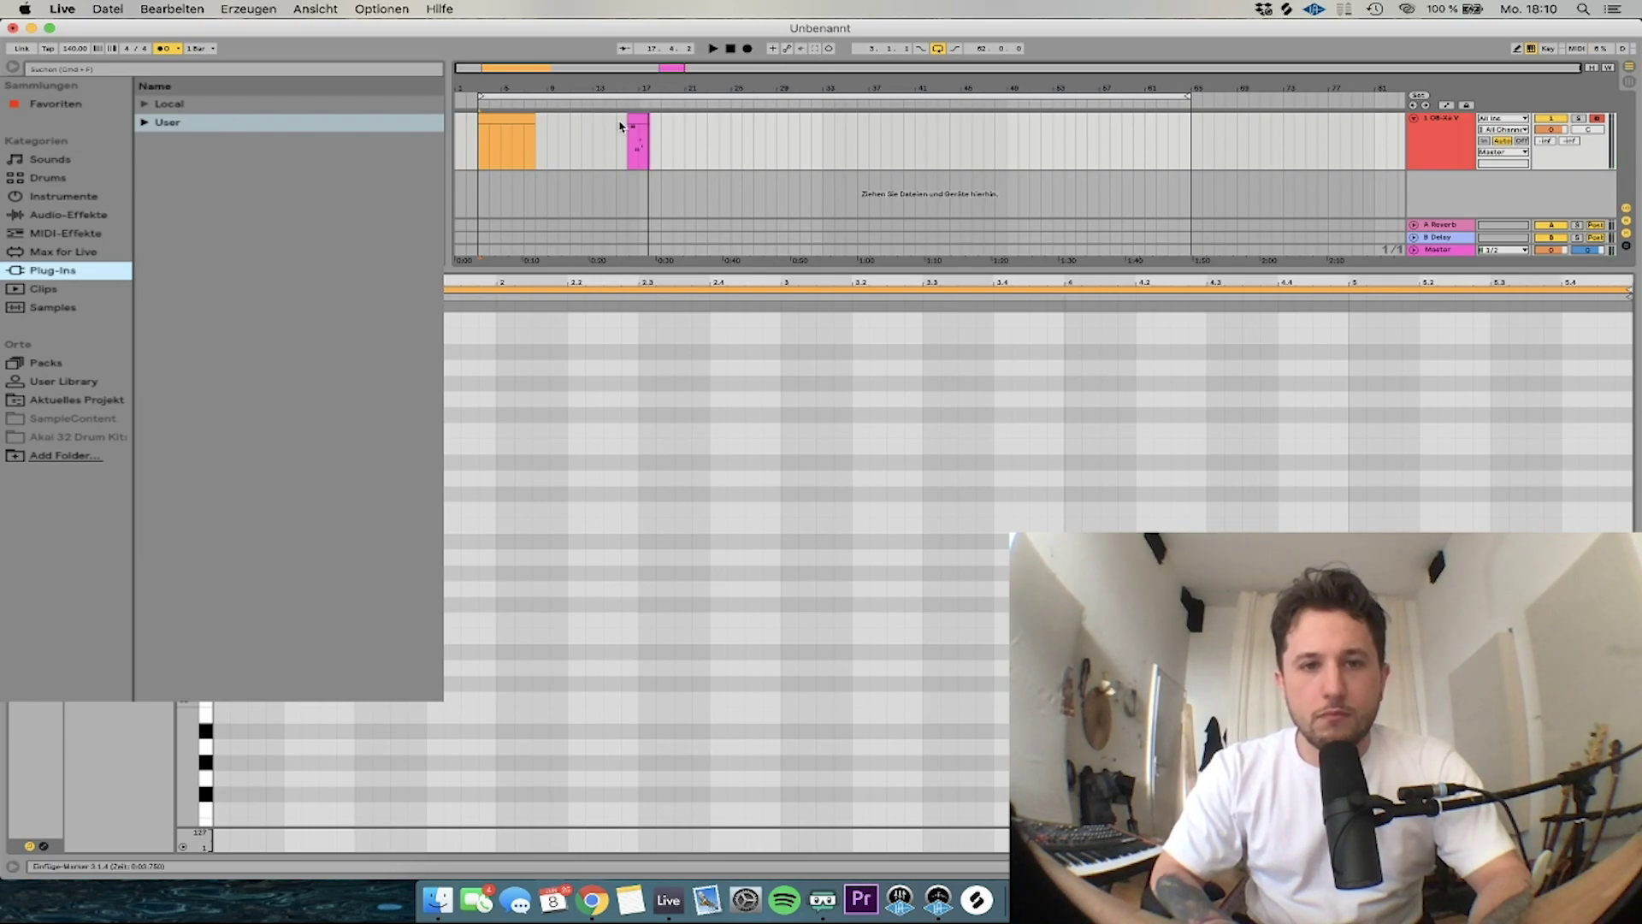
# Move the captured melody clip to bar 4 on the OB-Xa V track and play it back
pyautogui.moveTo(626, 126); pyautogui.dragTo(484, 118)
pyautogui.click(471, 141)
pyautogui.press('space')
pyautogui.press('+')
pyautogui.press('+')
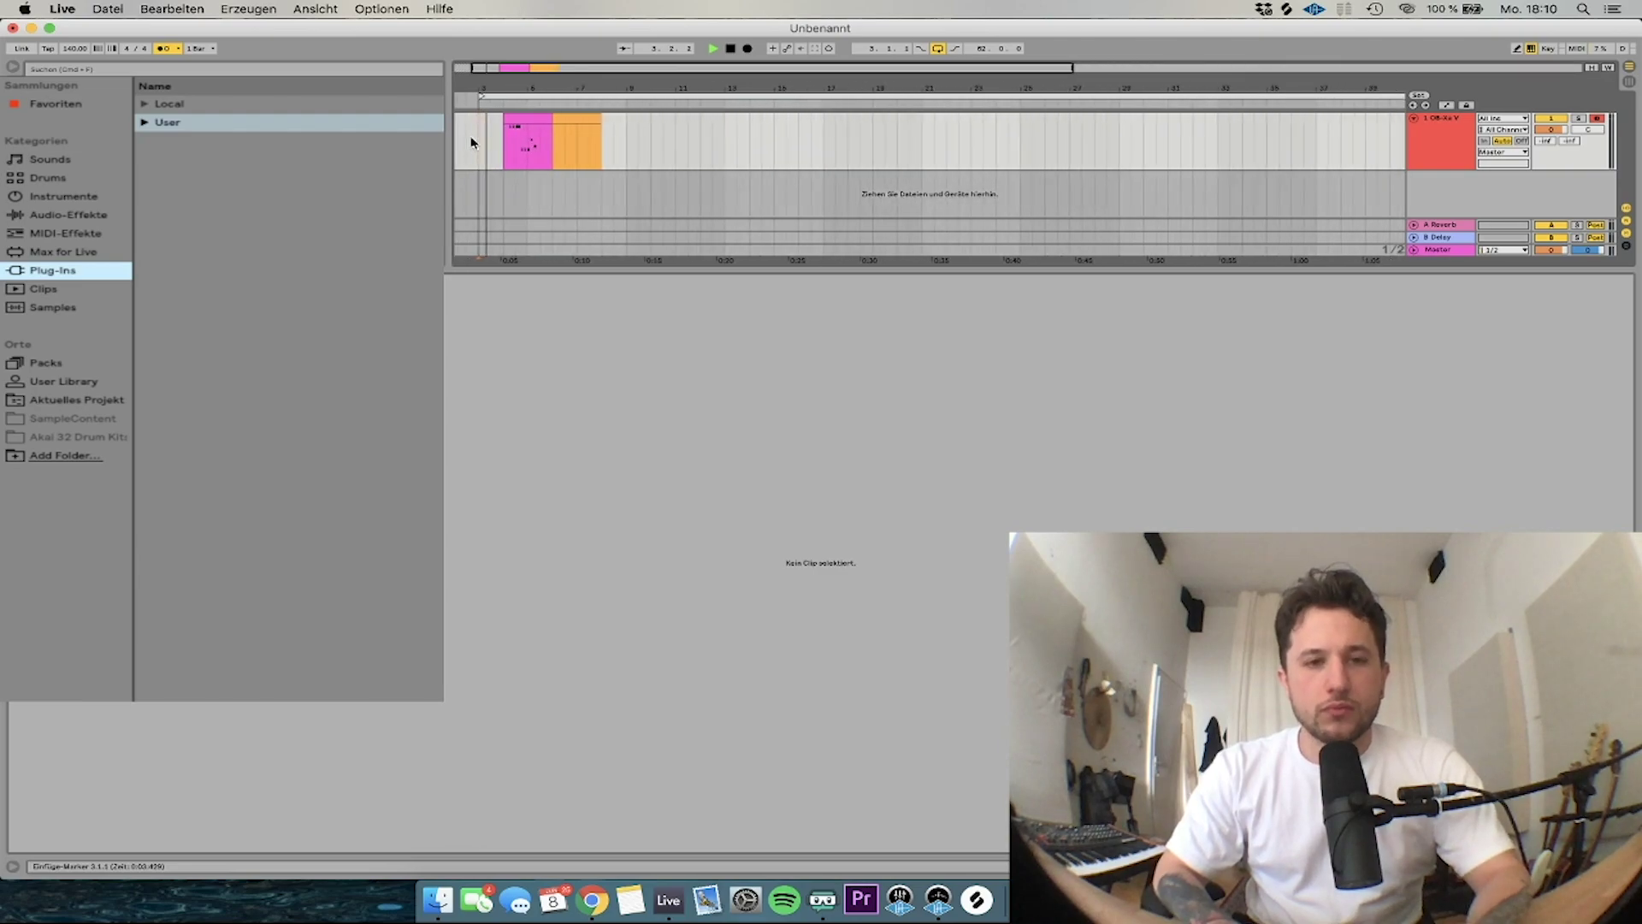
# Open the melody clip, select all its notes and nudge them slightly forward in time
pyautogui.click(523, 118)
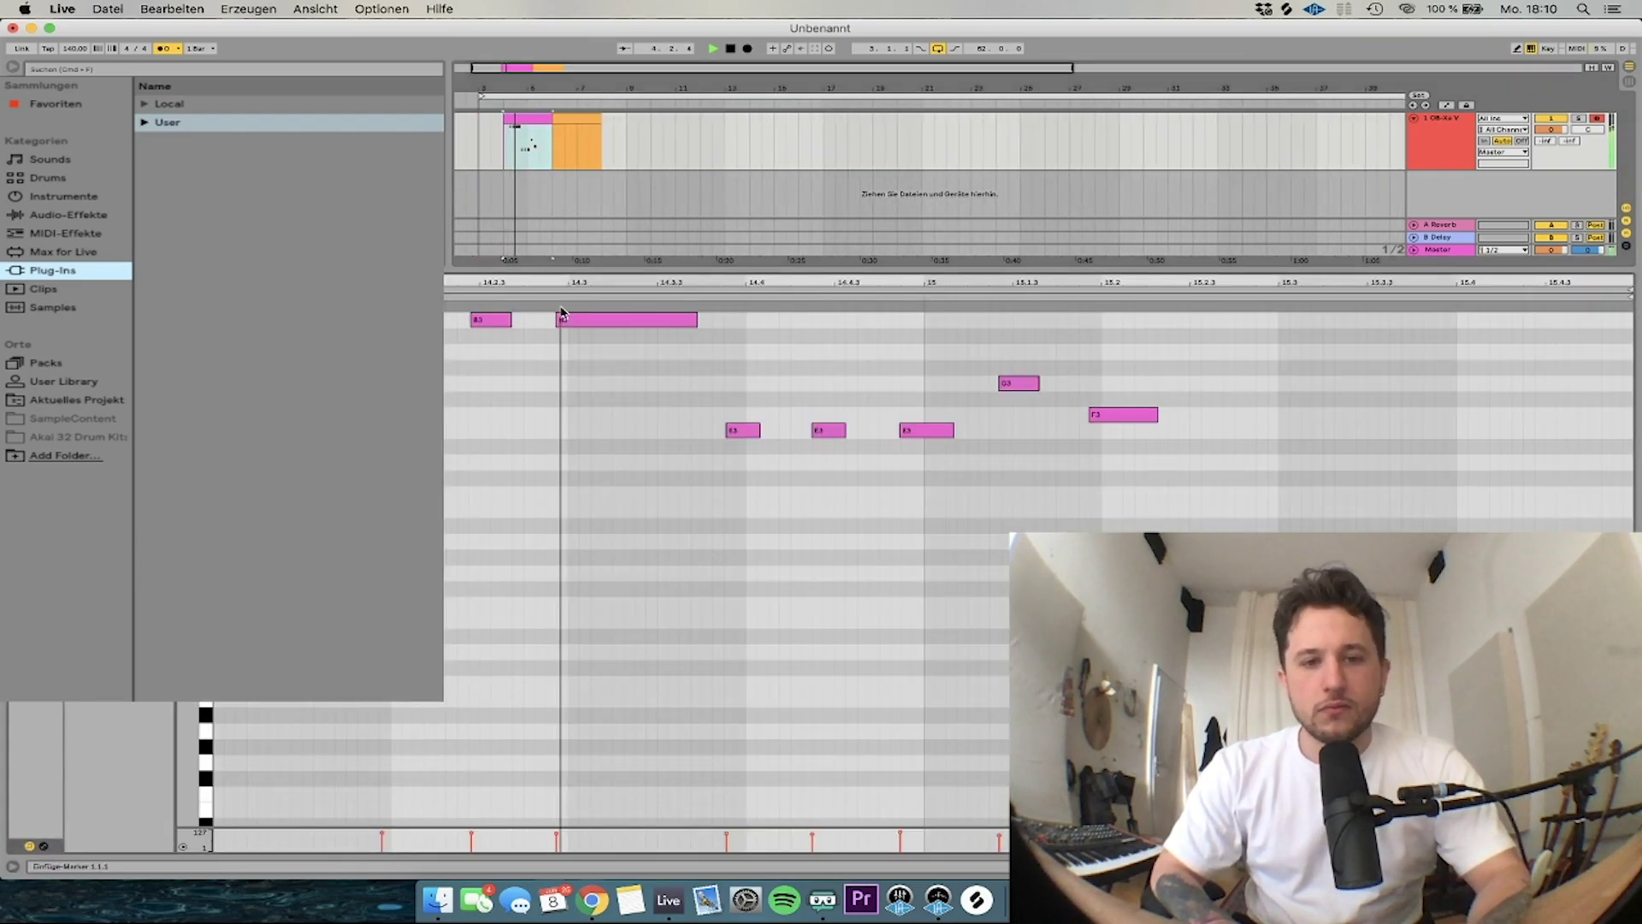
pyautogui.press('space')
pyautogui.press('super+a')
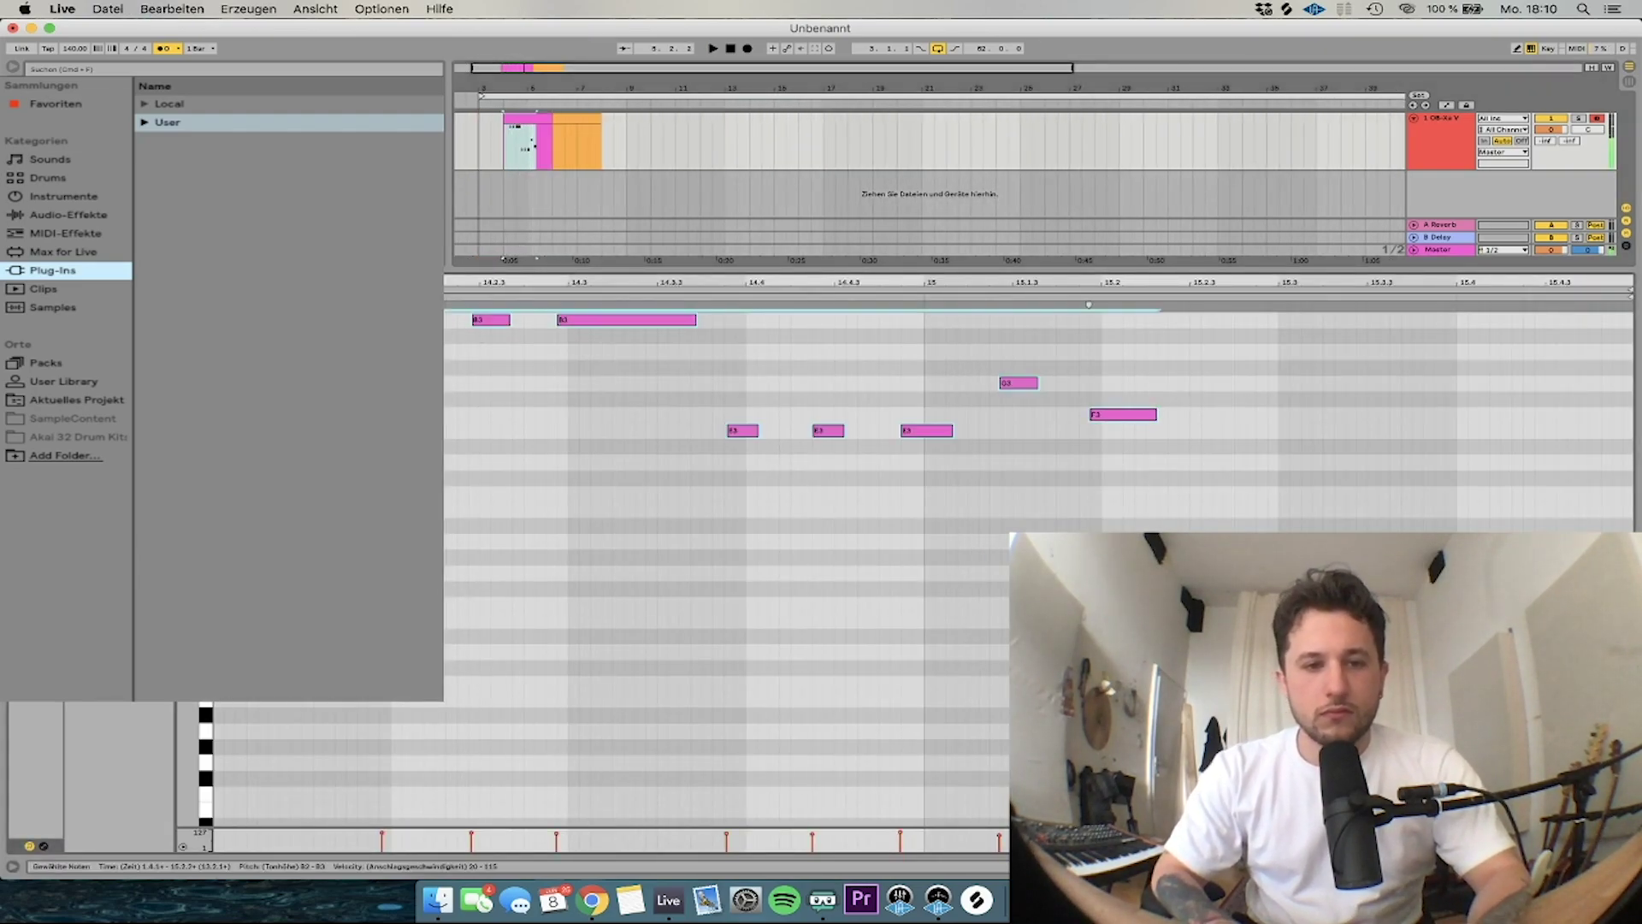
pyautogui.rightClick(416, 320)
pyautogui.click(449, 346)
pyautogui.press('Right')
pyautogui.press('Right')
pyautogui.press('Right')
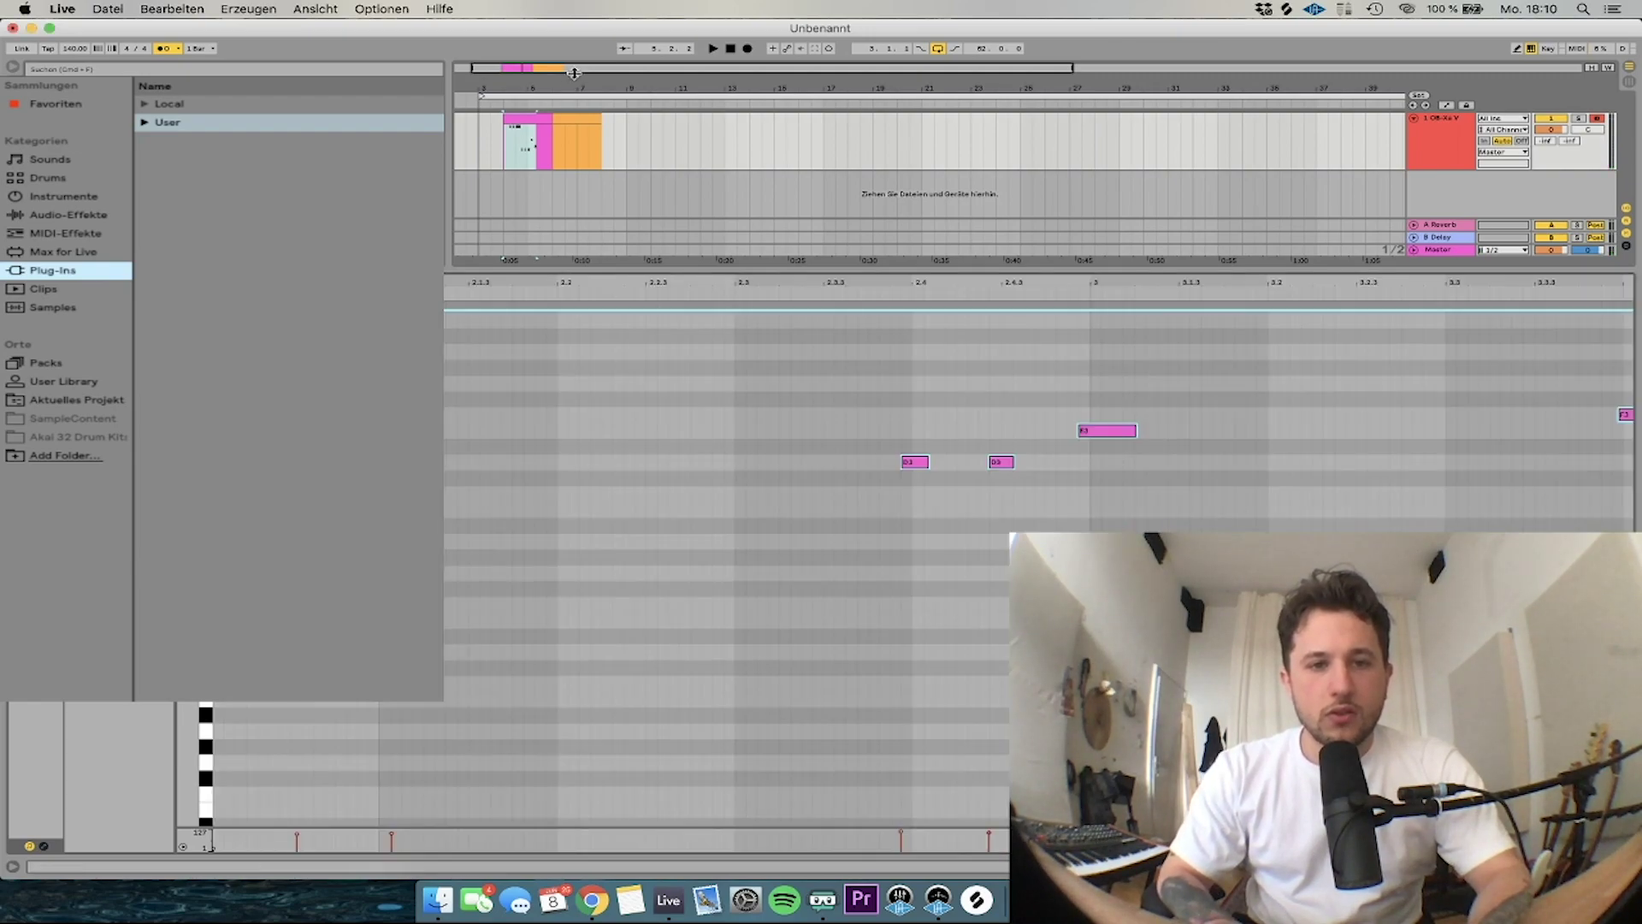
# Remove the empty clip following the melody and duplicate the melody clip to bar 8
pyautogui.click(556, 166)
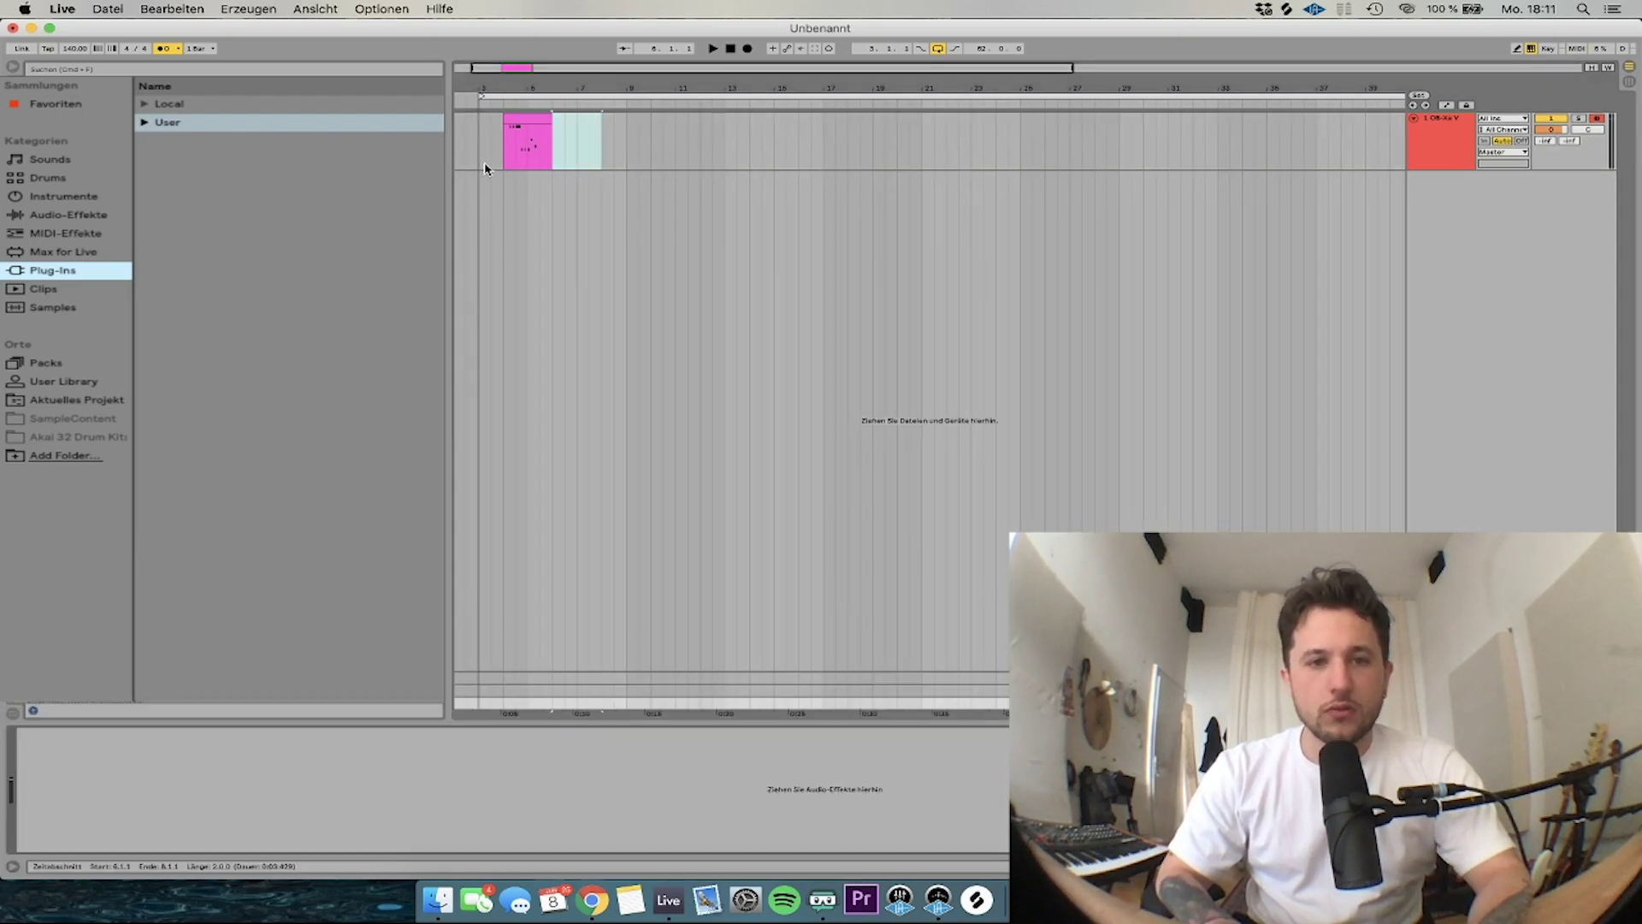
pyautogui.press('super+d')
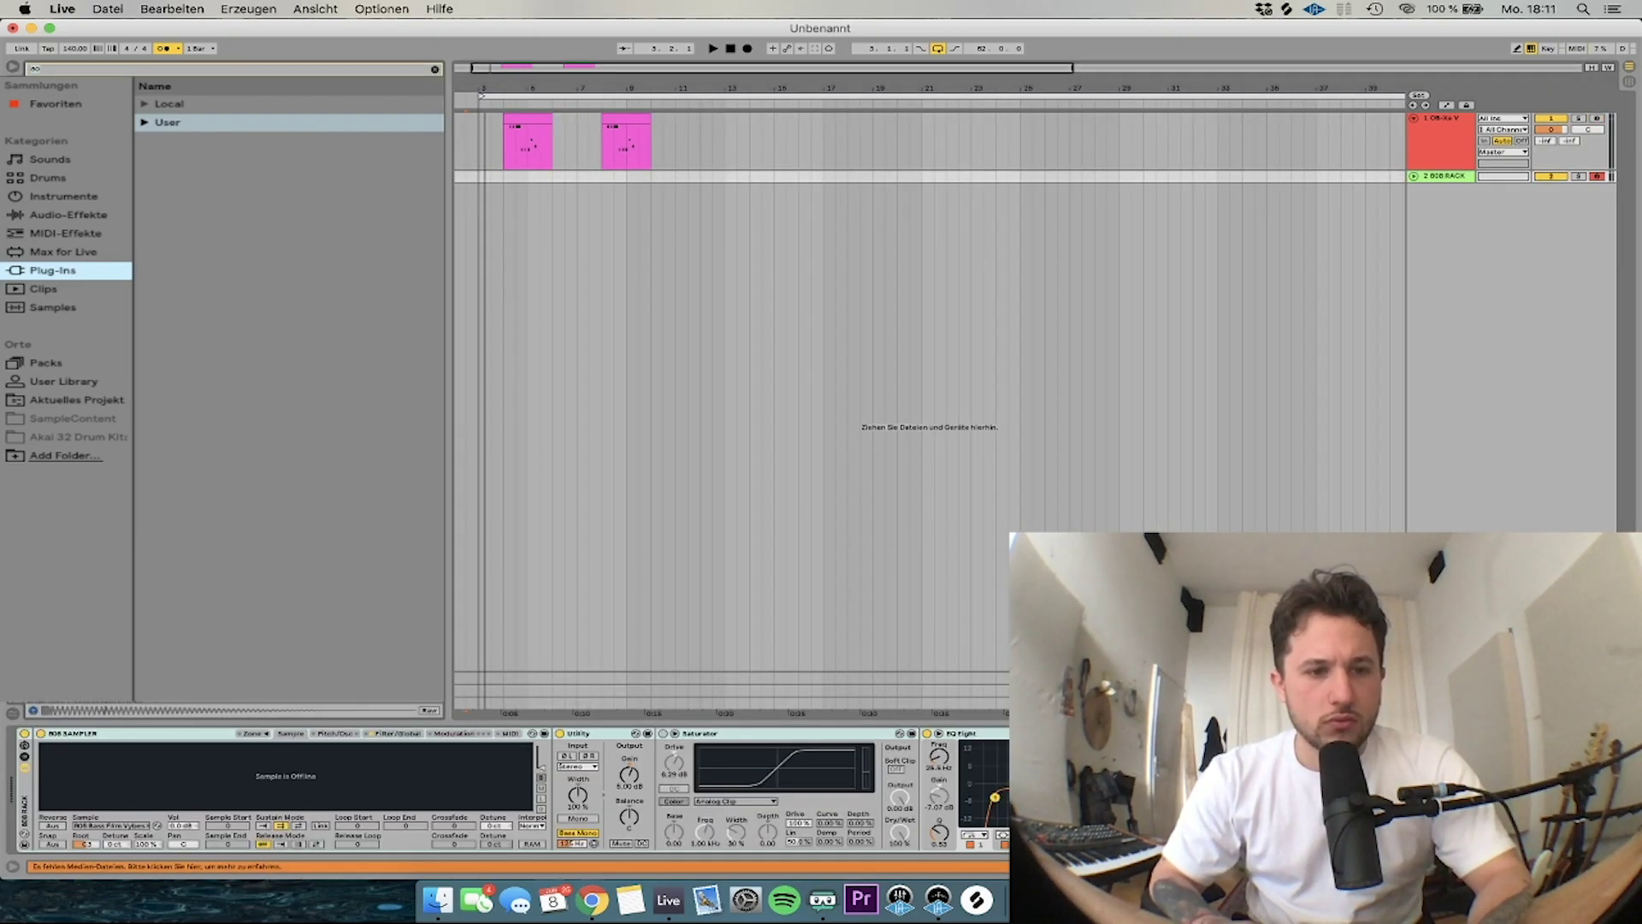
# Load an 808 sample into the 808 rack's sampler and insert a four-bar MIDI clip at bar 3 on its track
pyautogui.moveTo(260, 743); pyautogui.dragTo(262, 746)
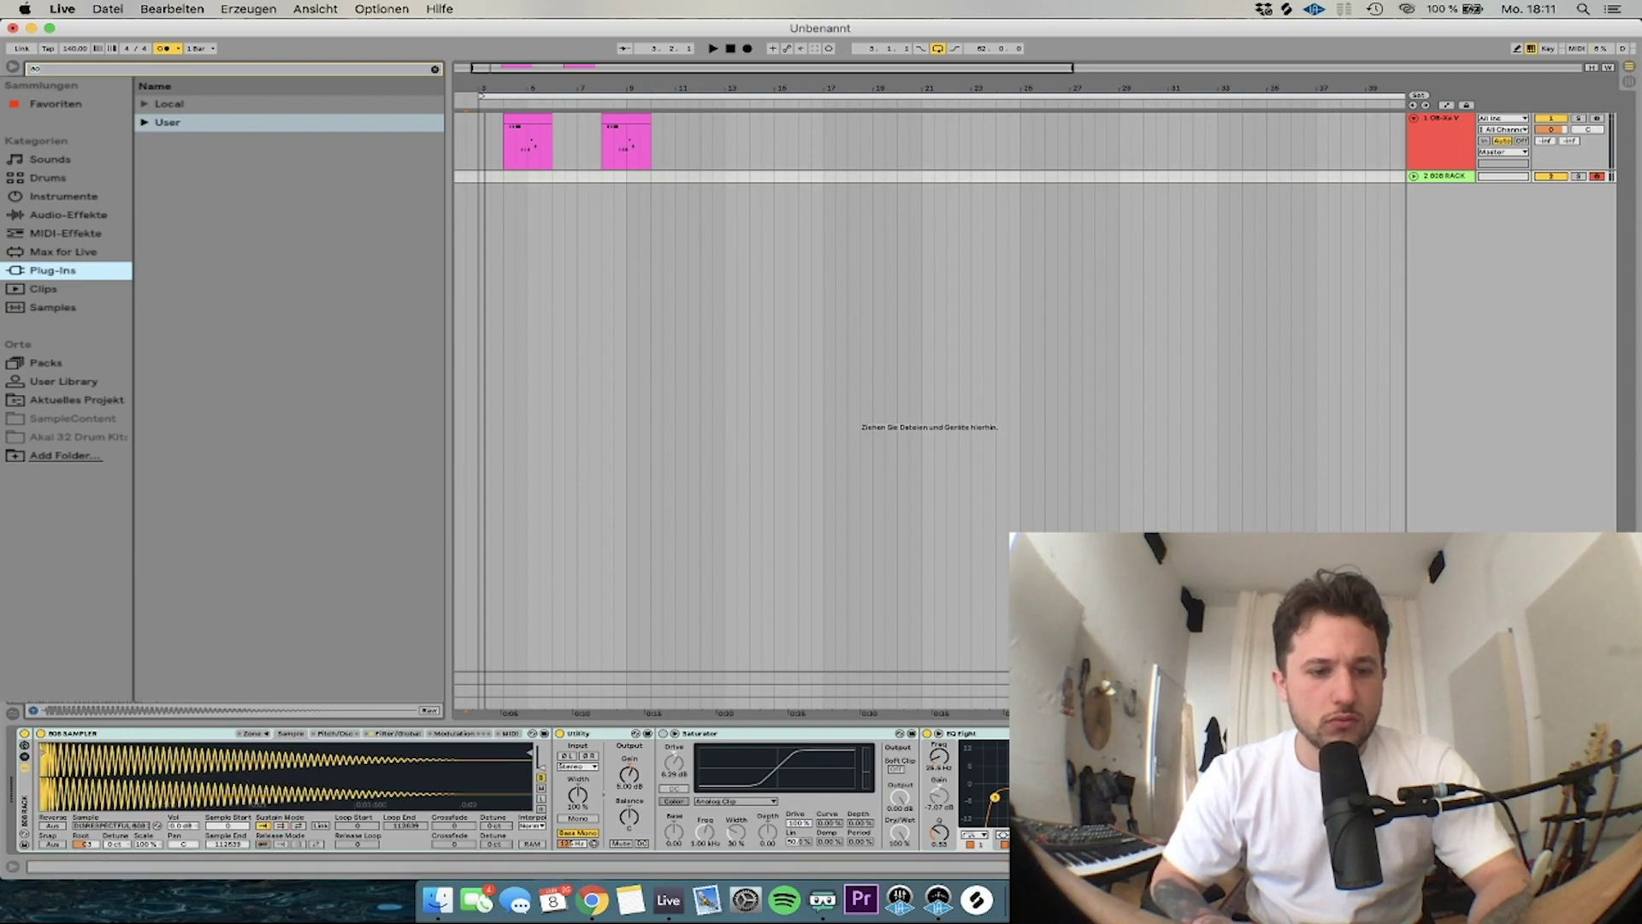
pyautogui.click(1414, 176)
pyautogui.moveTo(486, 212)
pyautogui.mouseDown()
pyautogui.moveTo(570, 205)
pyautogui.moveTo(465, 201)
pyautogui.moveTo(484, 203)
pyautogui.mouseUp()
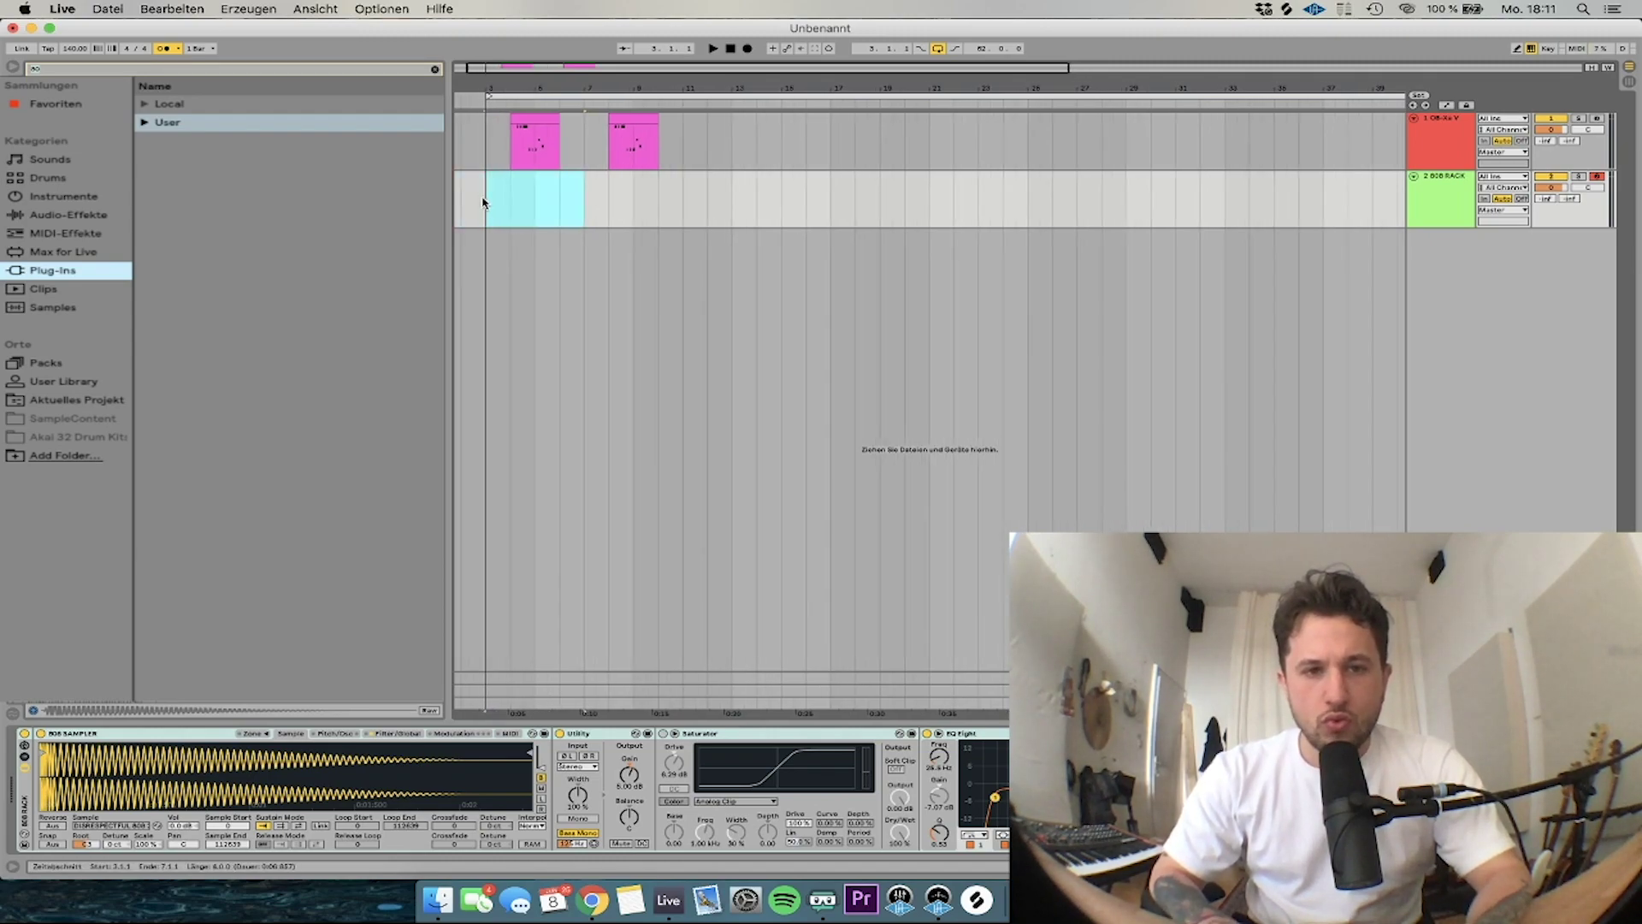
pyautogui.press('super+shift+m')
# Place an E3 bass note at the start of the 808 clip and stretch it to a little over one bar
pyautogui.doubleClick(290, 477)
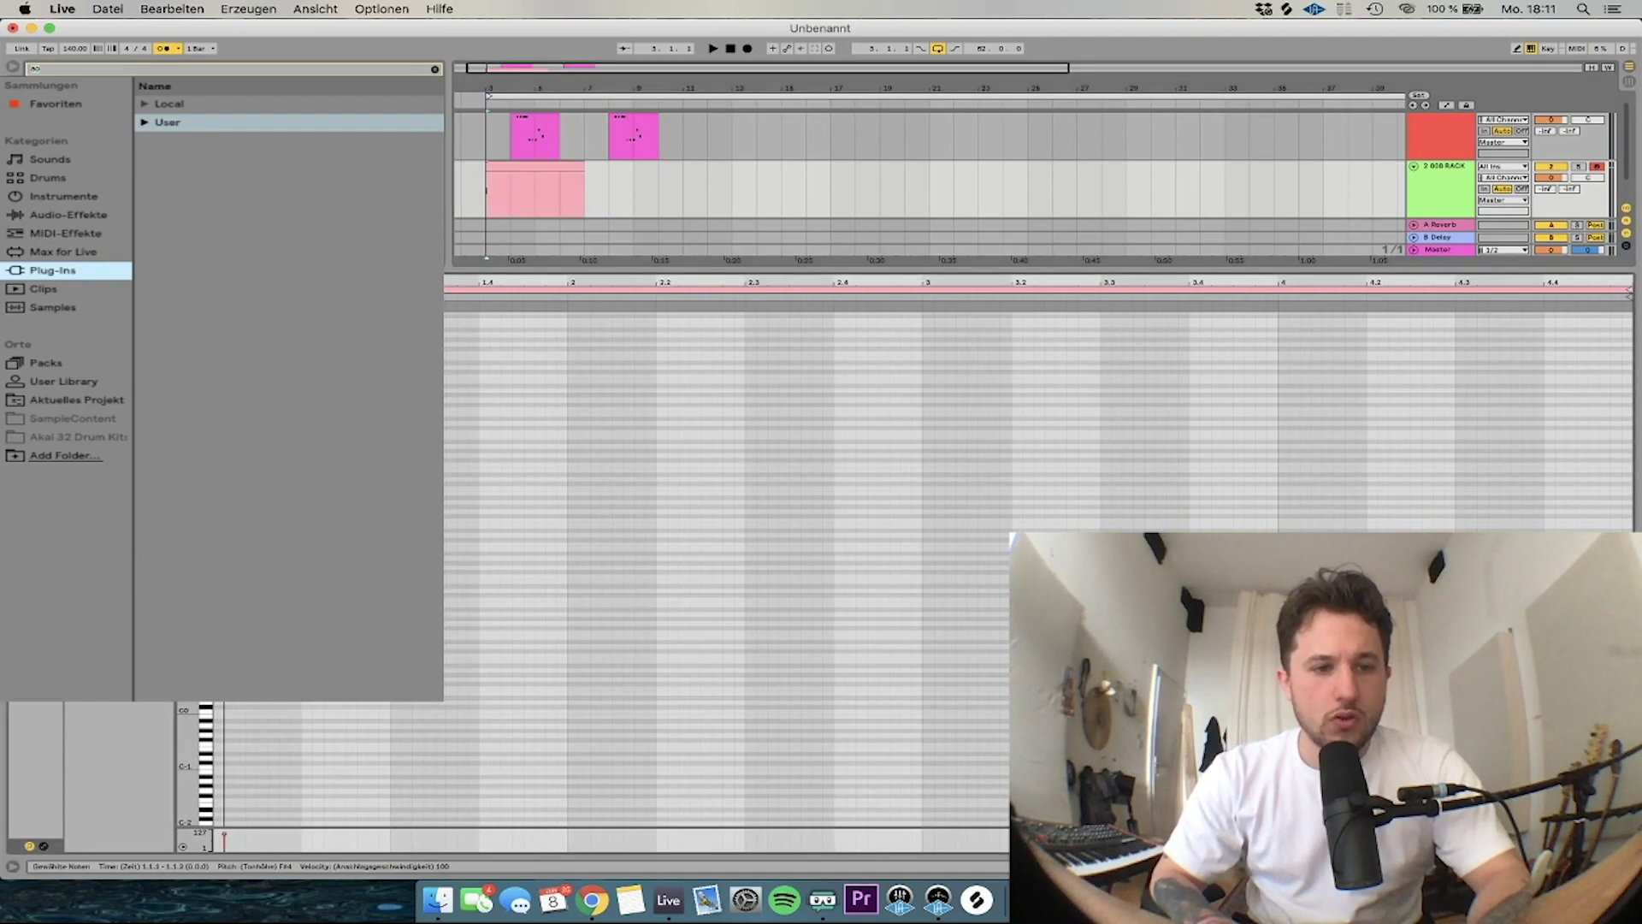
pyautogui.press('space')
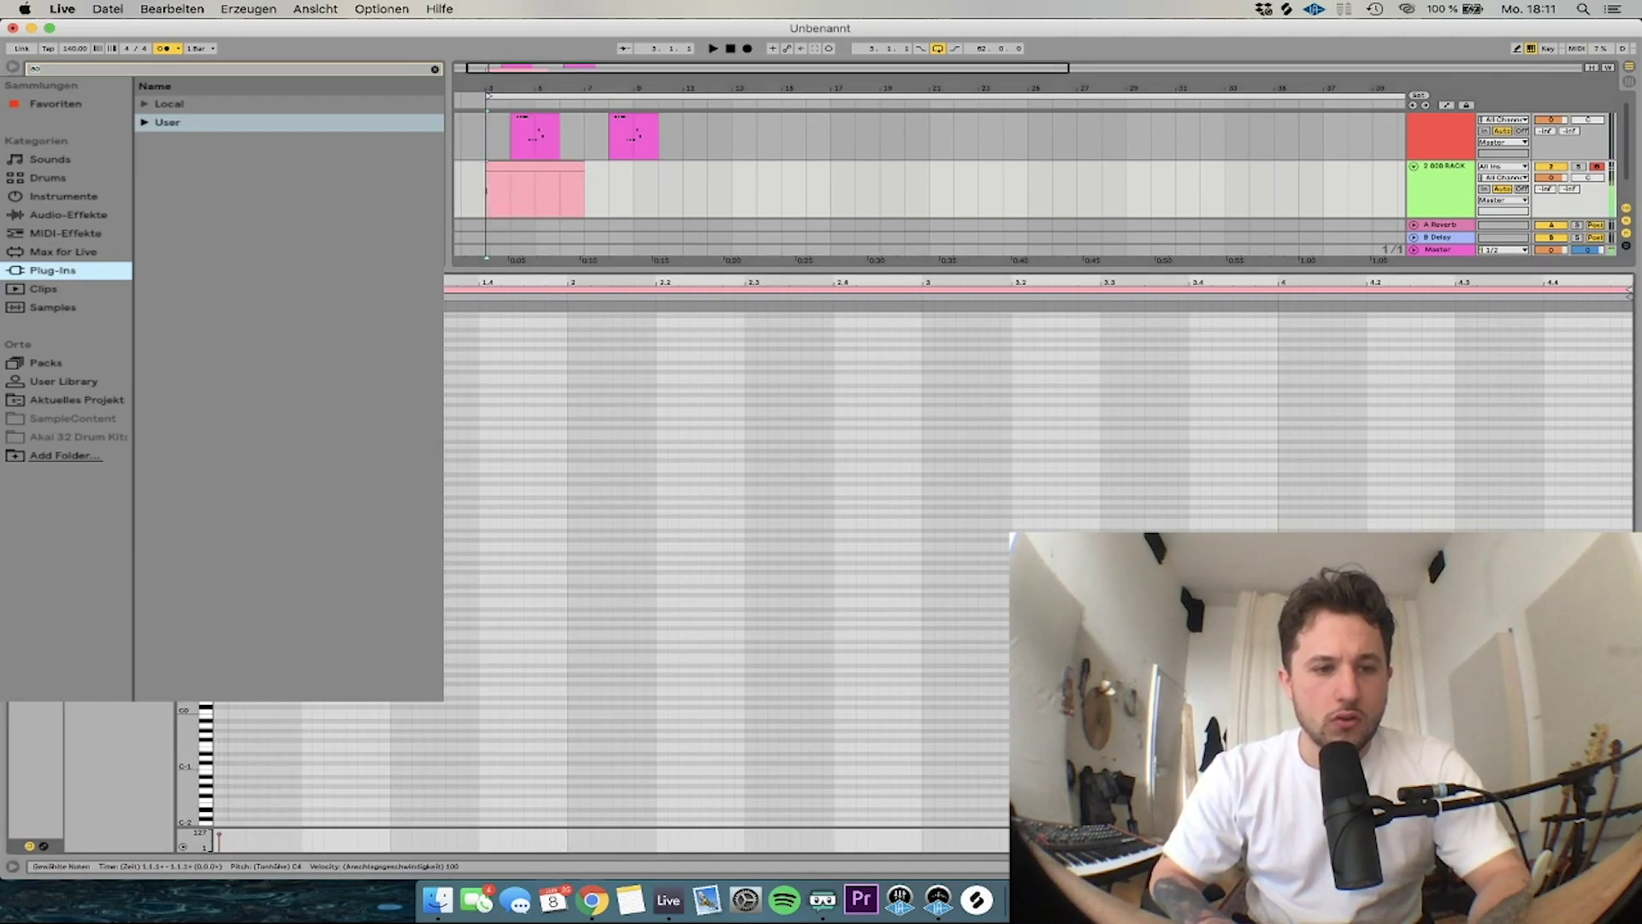
pyautogui.doubleClick(262, 488)
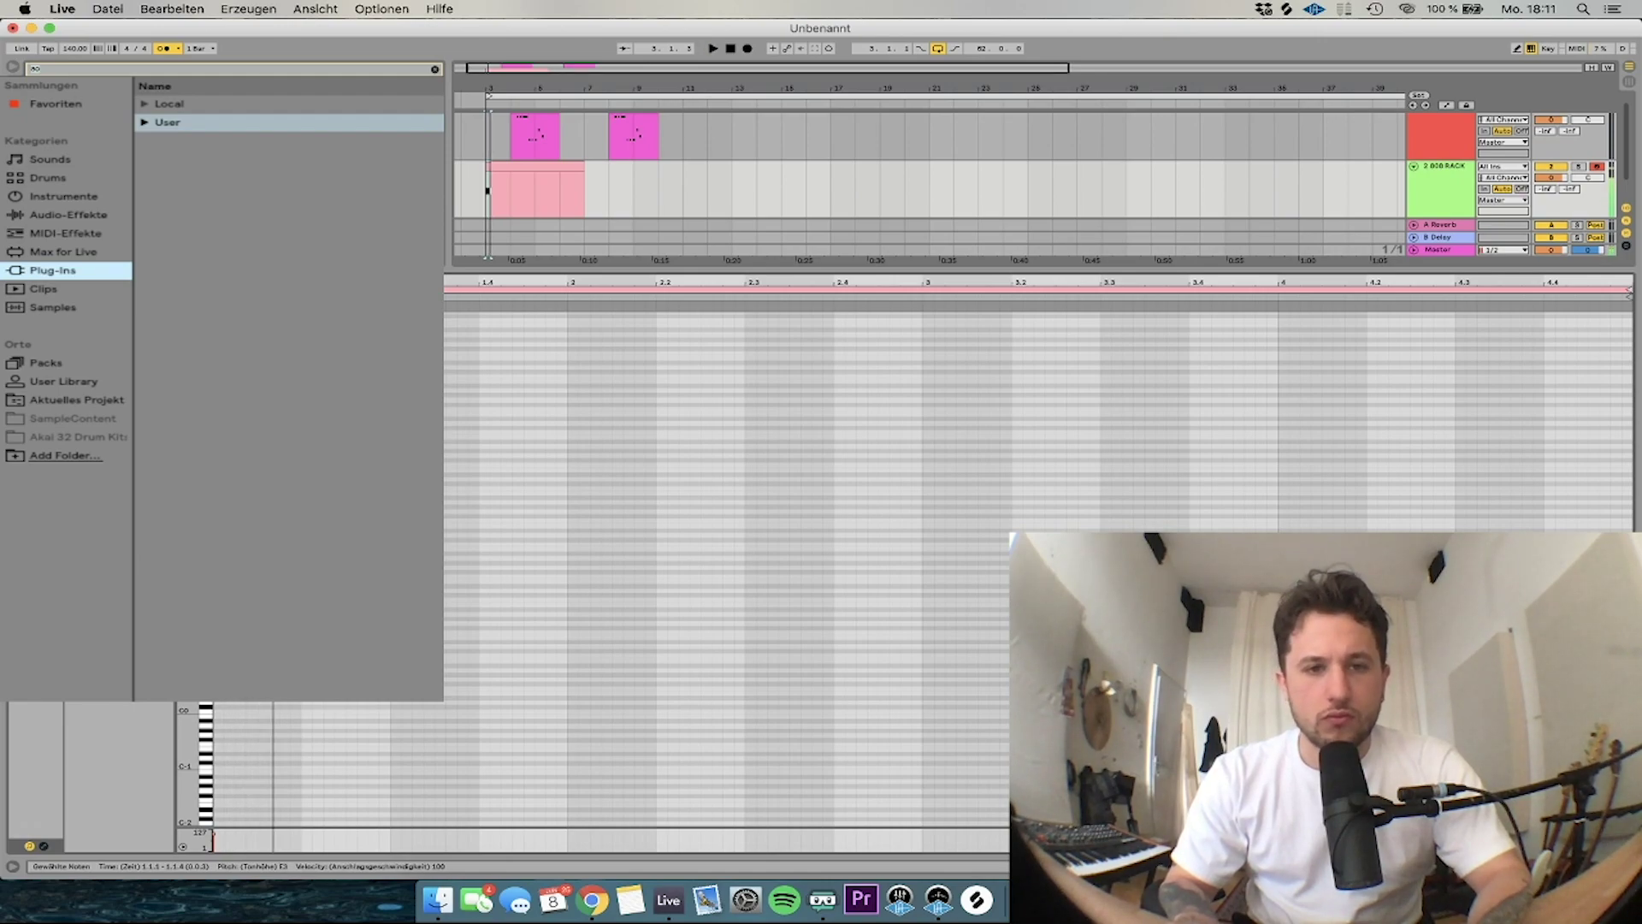
pyautogui.press('space')
pyautogui.moveTo(279, 525); pyautogui.dragTo(645, 558)
pyautogui.press('space')
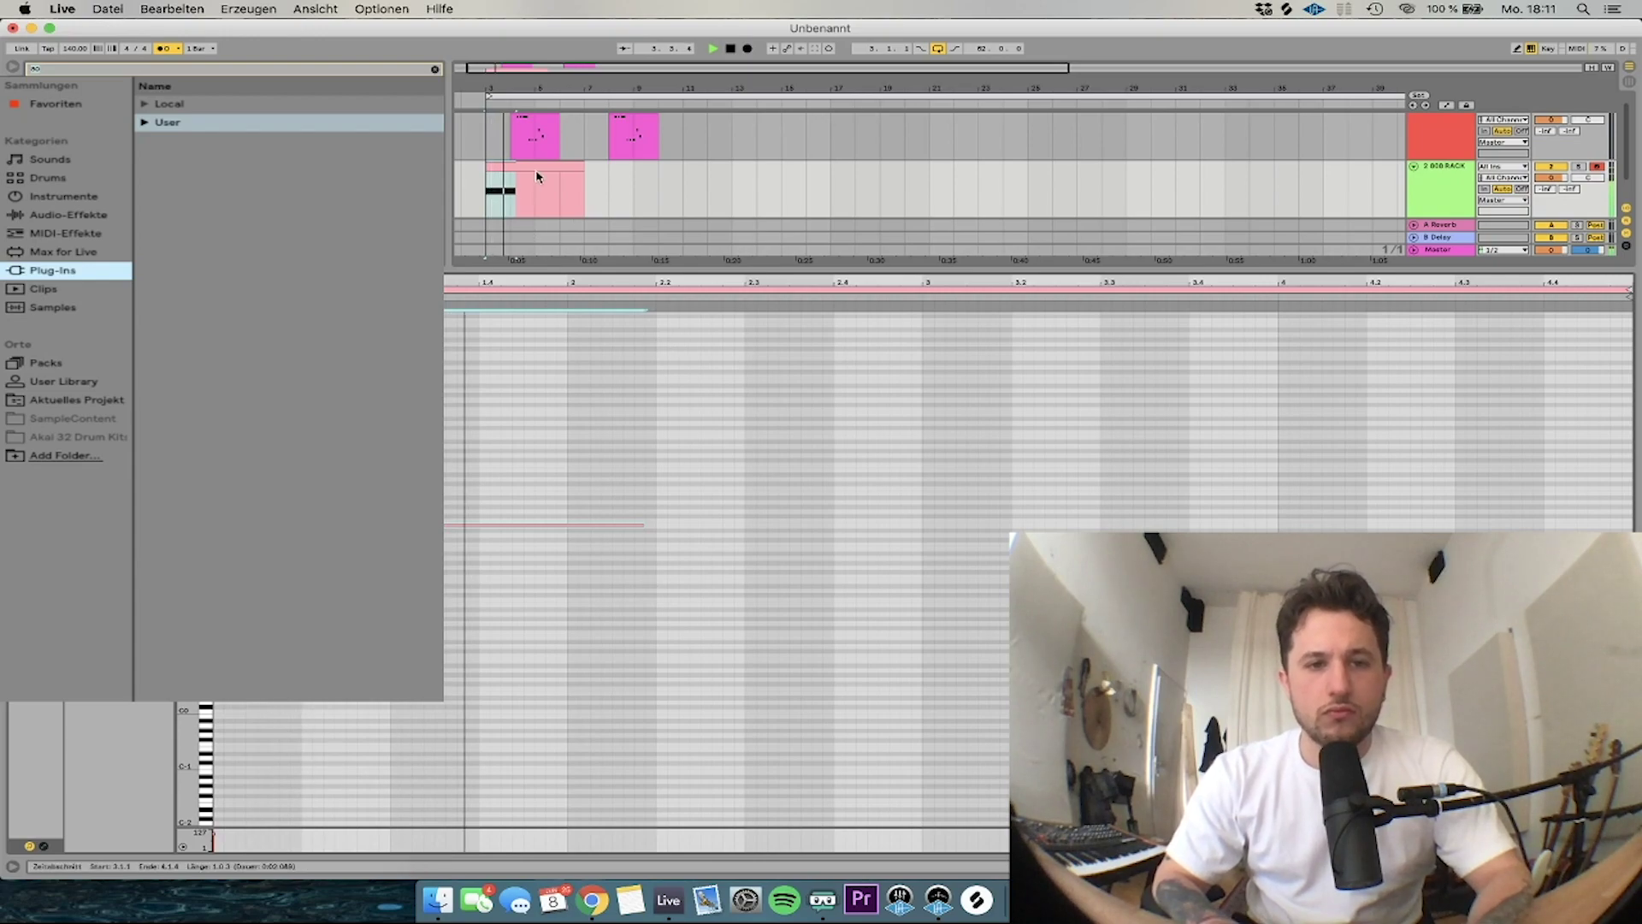
# Play the 808 with the melody and shorten the E3 bass note to two beats
pyautogui.doubleClick(1470, 197)
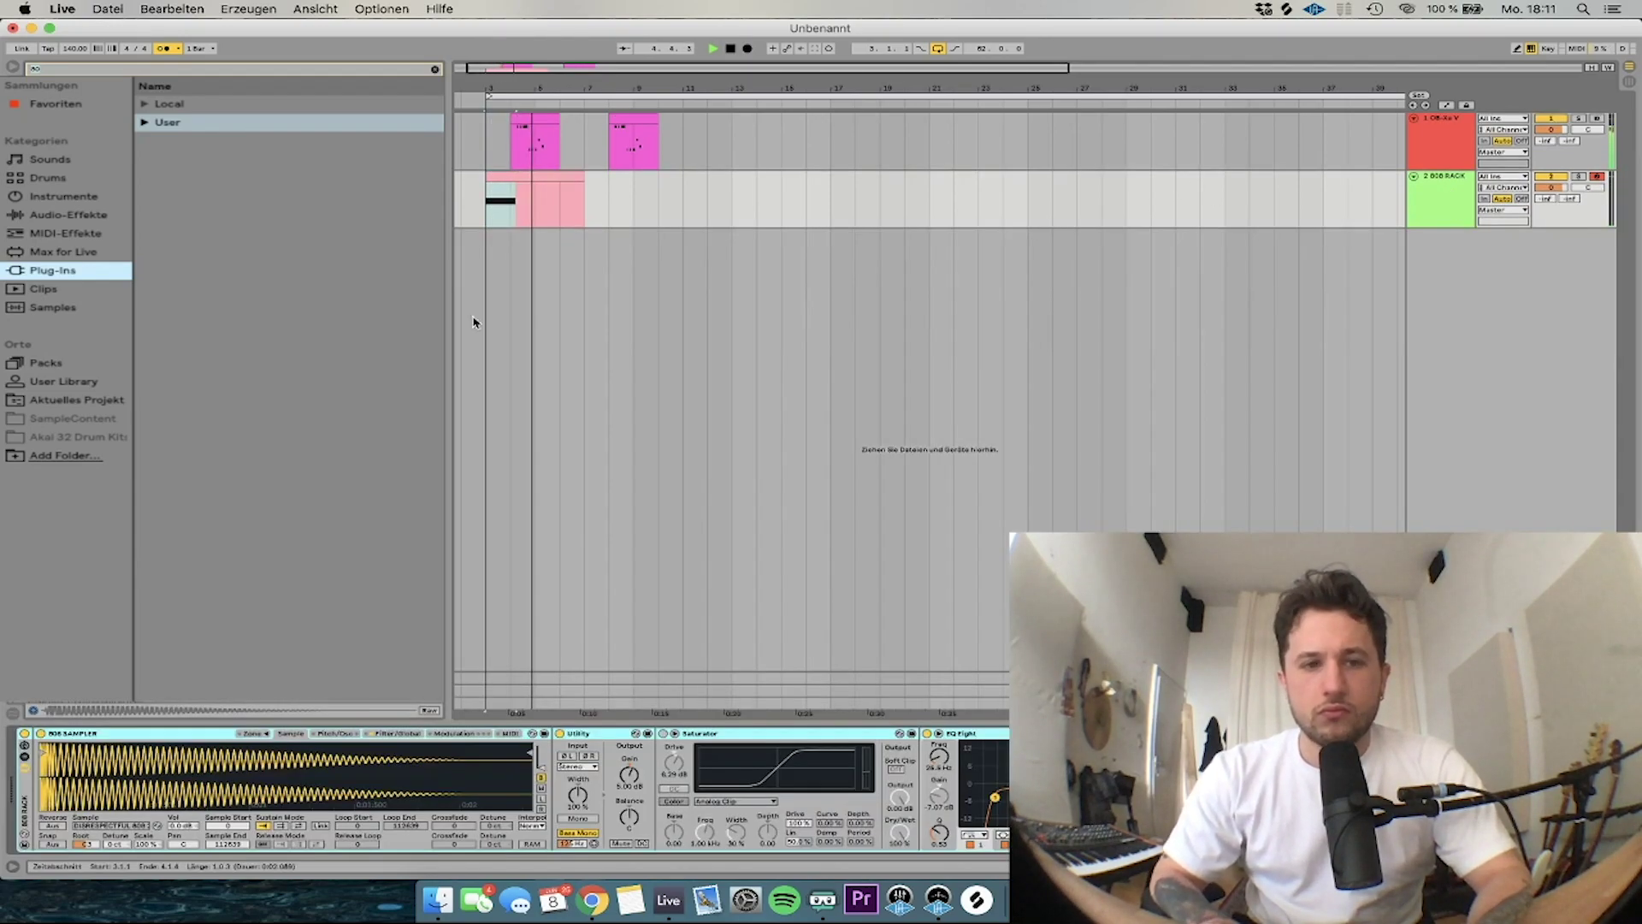
pyautogui.press('space')
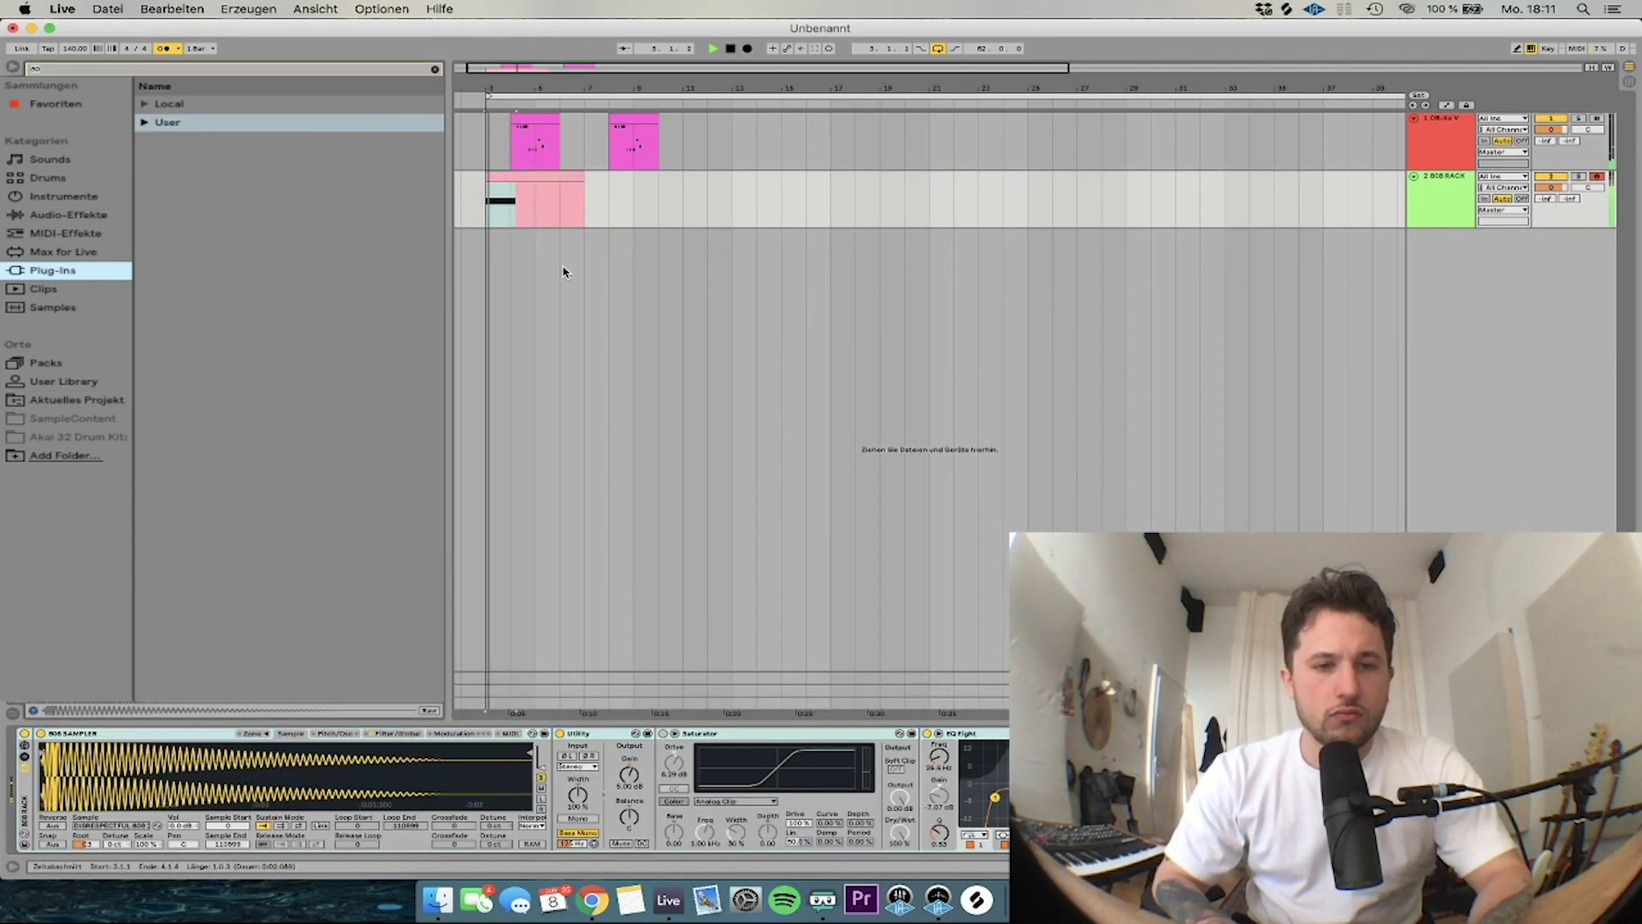
pyautogui.doubleClick(508, 176)
pyautogui.press('space')
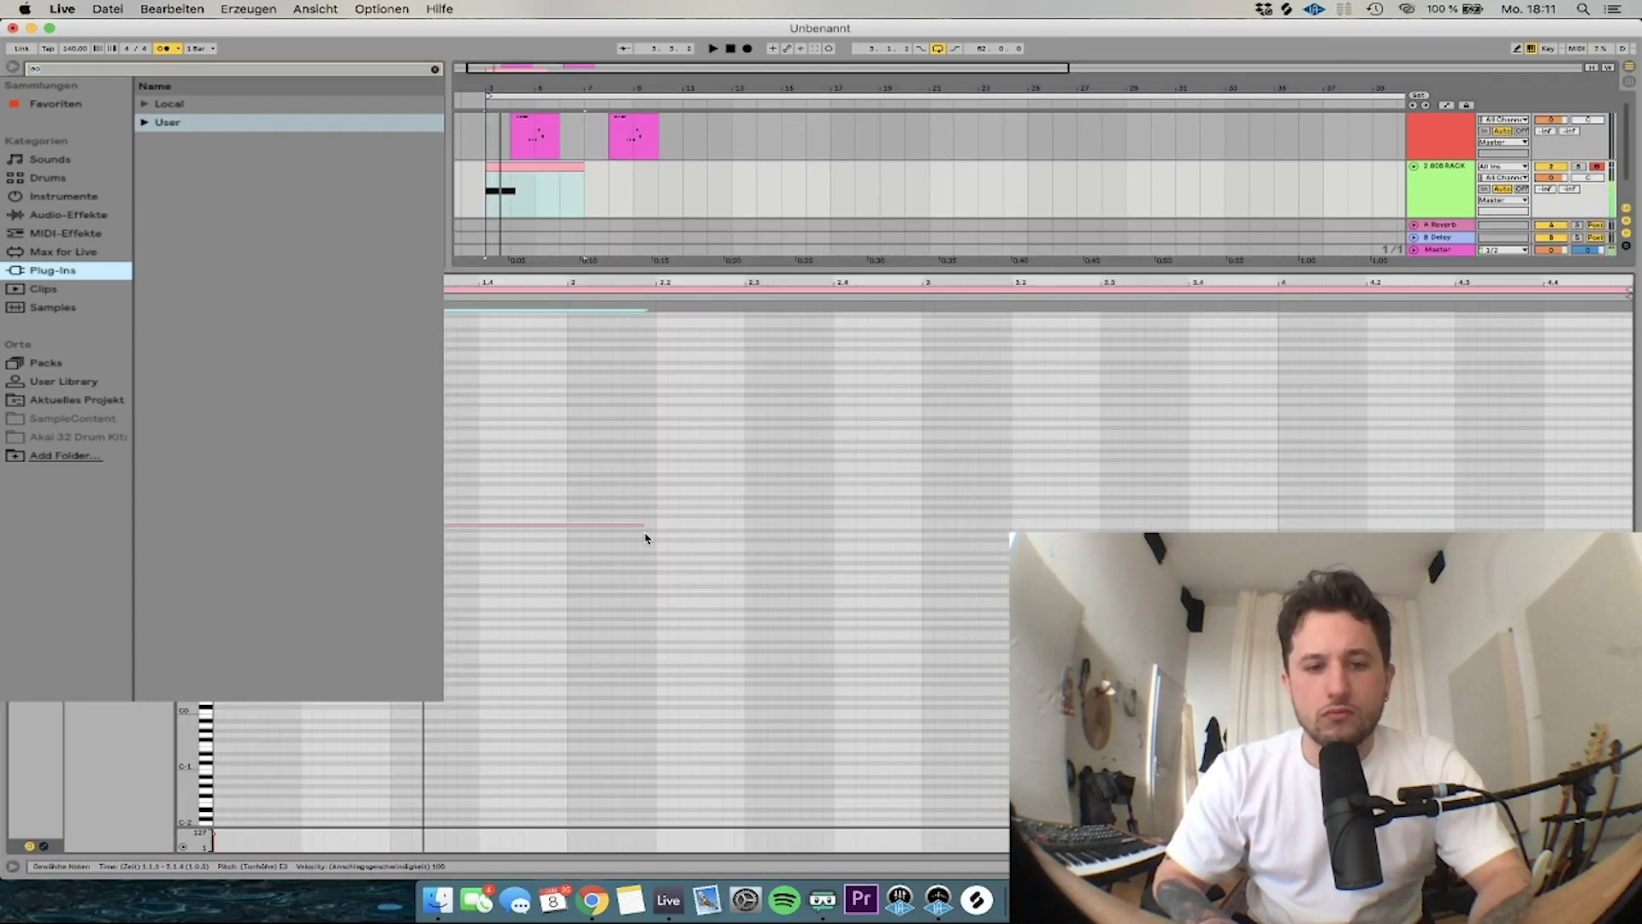
pyautogui.moveTo(641, 526); pyautogui.dragTo(398, 526)
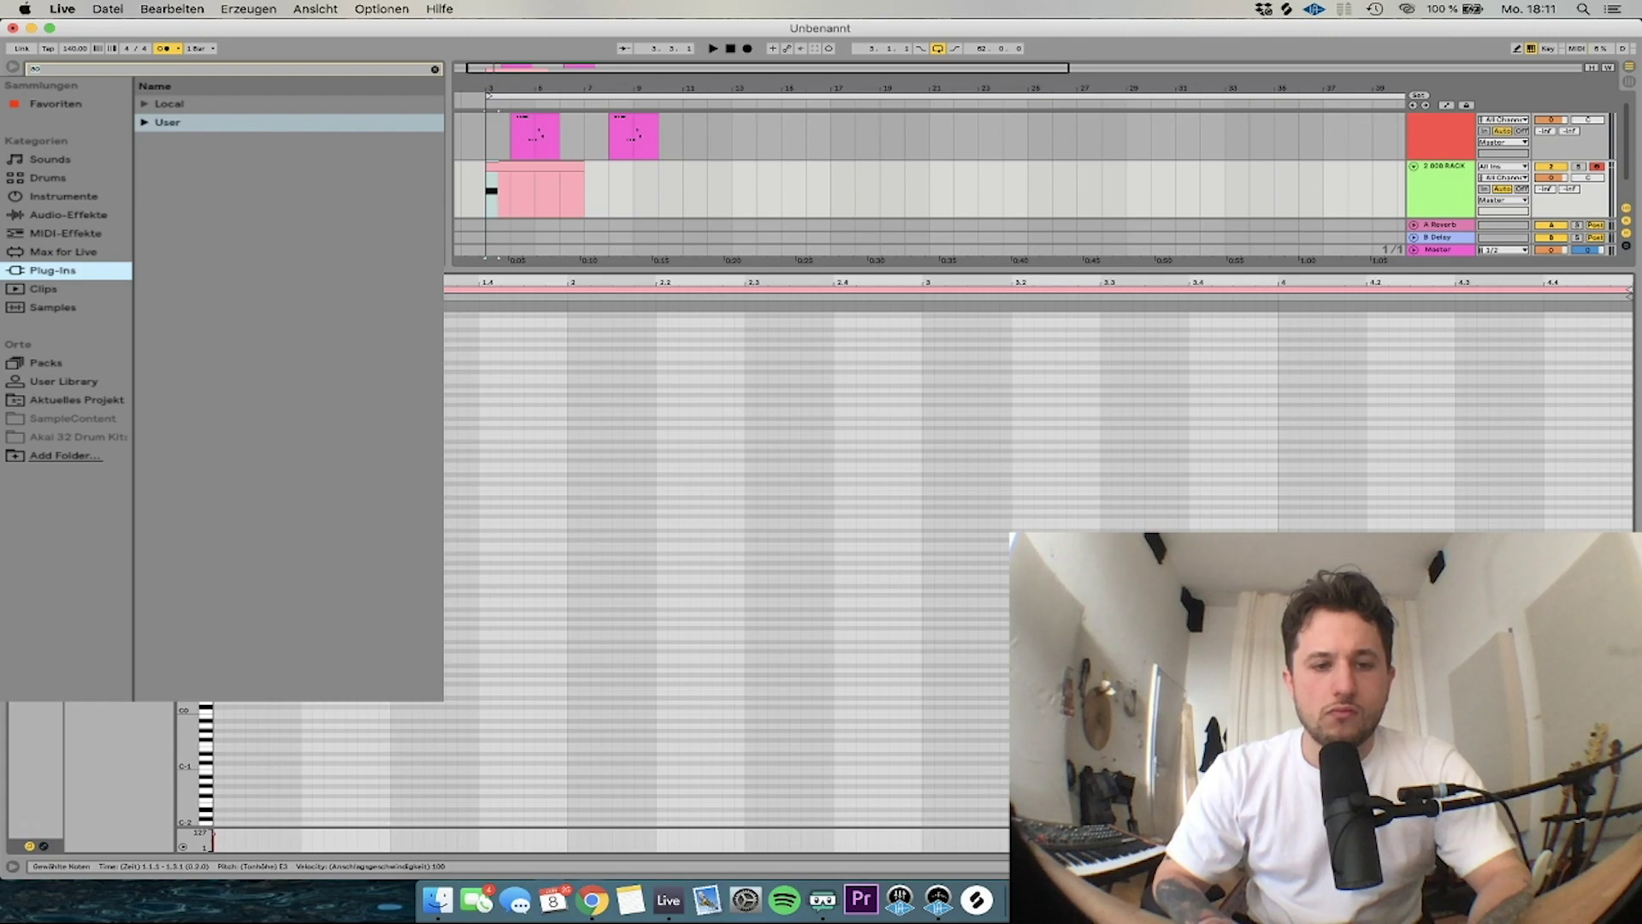
pyautogui.press('space')
pyautogui.doubleClick(1444, 250)
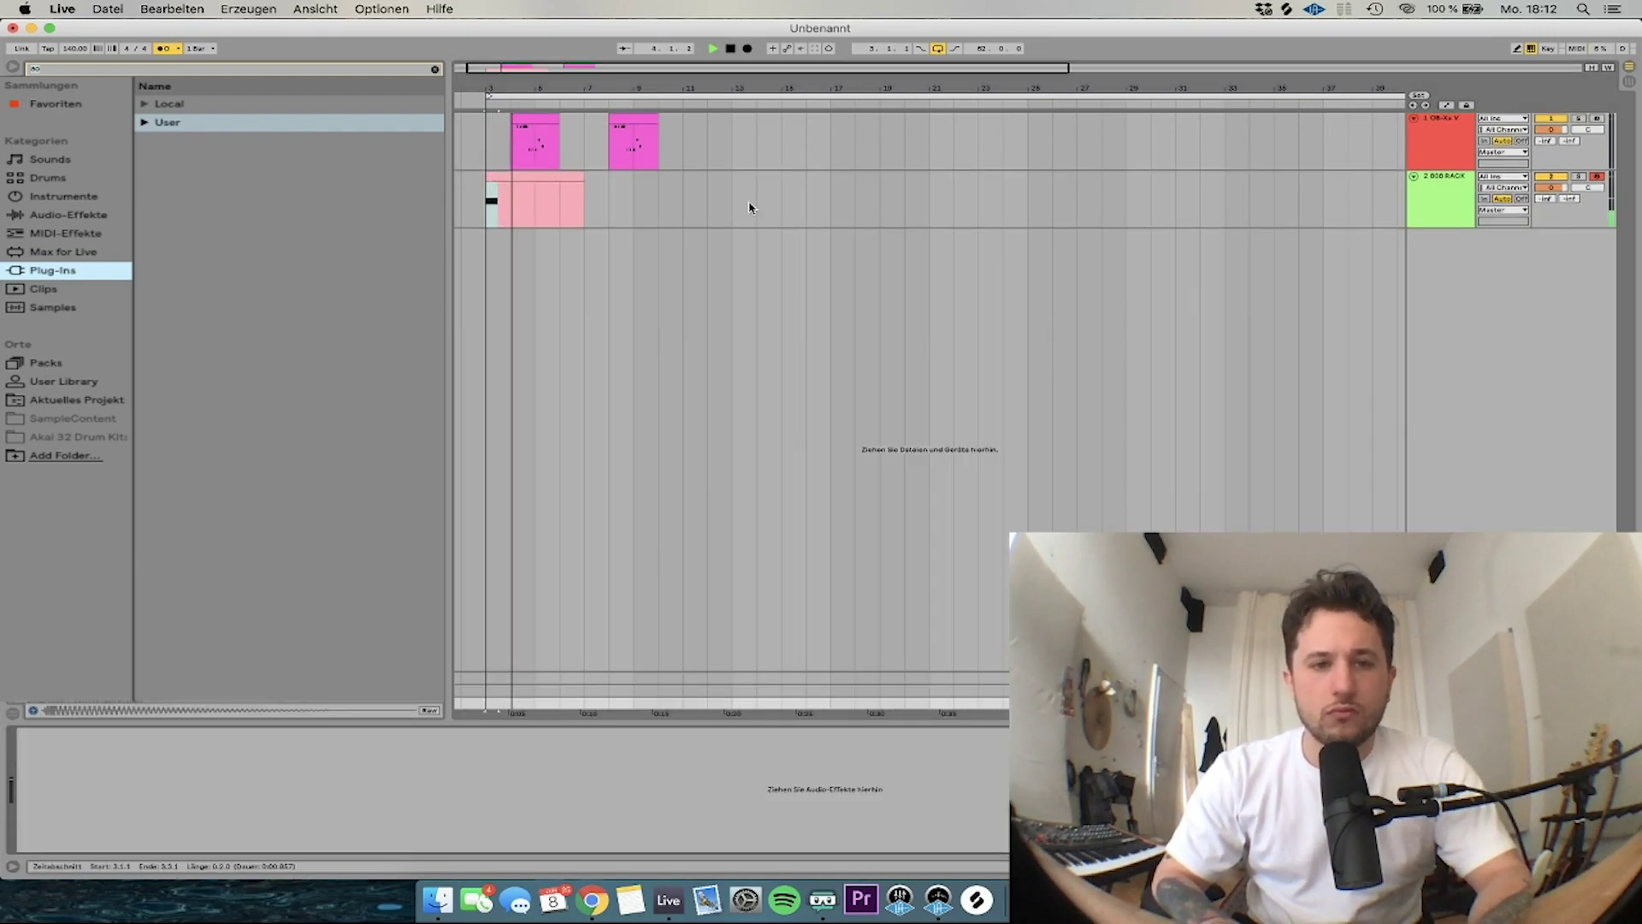
# Duplicate the first two bars of the 808 clip twice, filling the 808 track up to bar 9
pyautogui.moveTo(490, 205); pyautogui.dragTo(531, 210)
pyautogui.press('super+d')
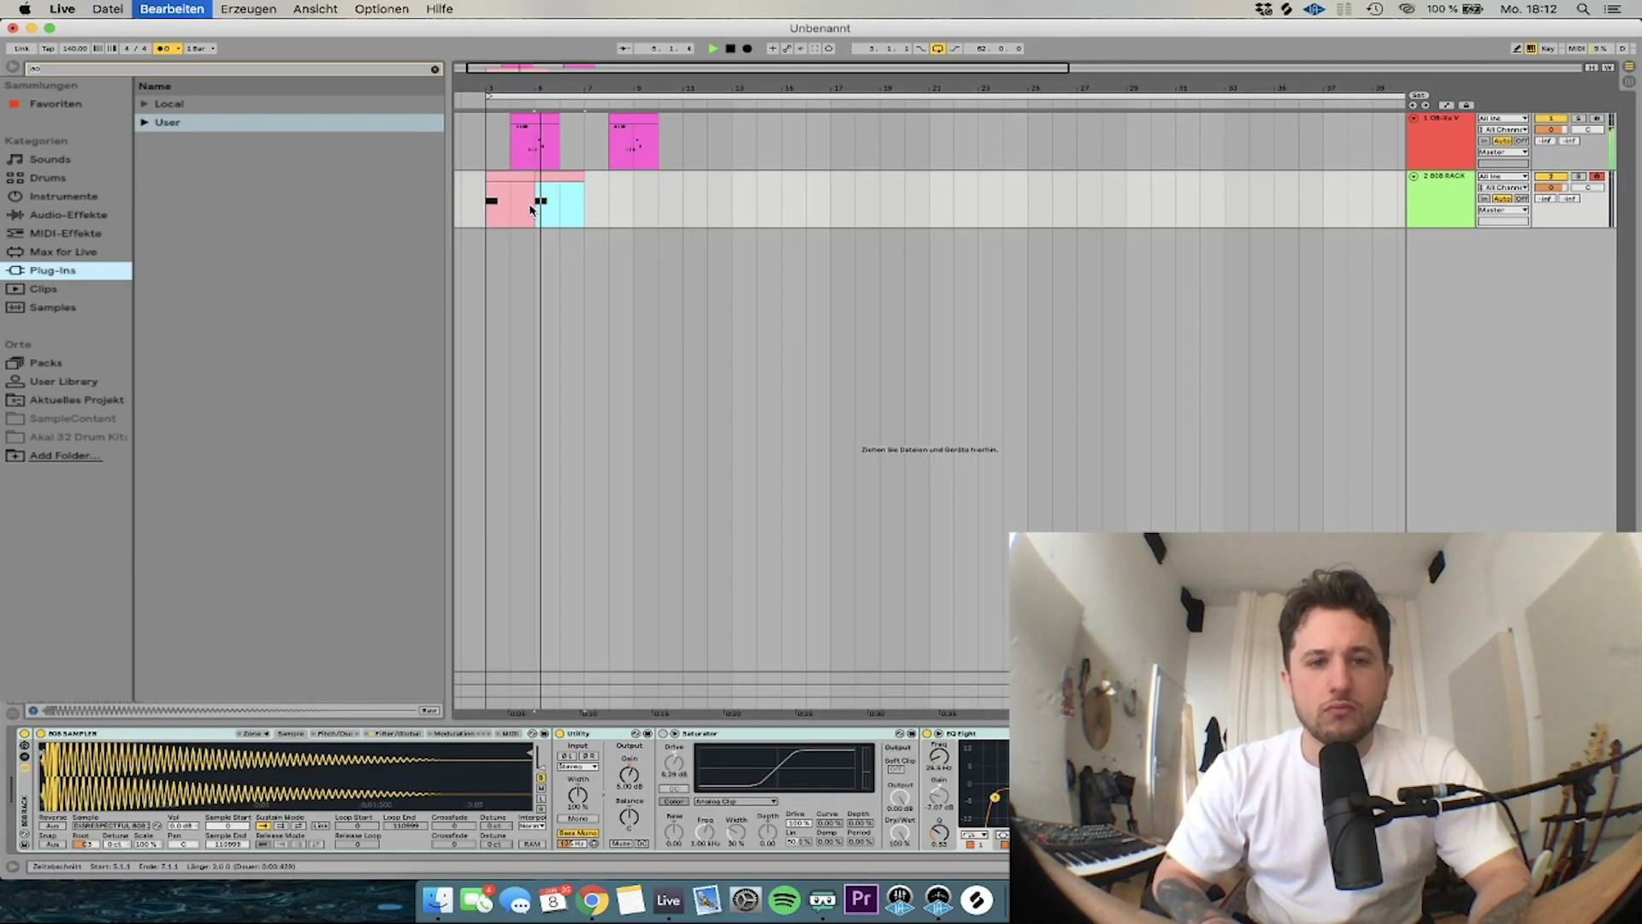
pyautogui.press('super+d')
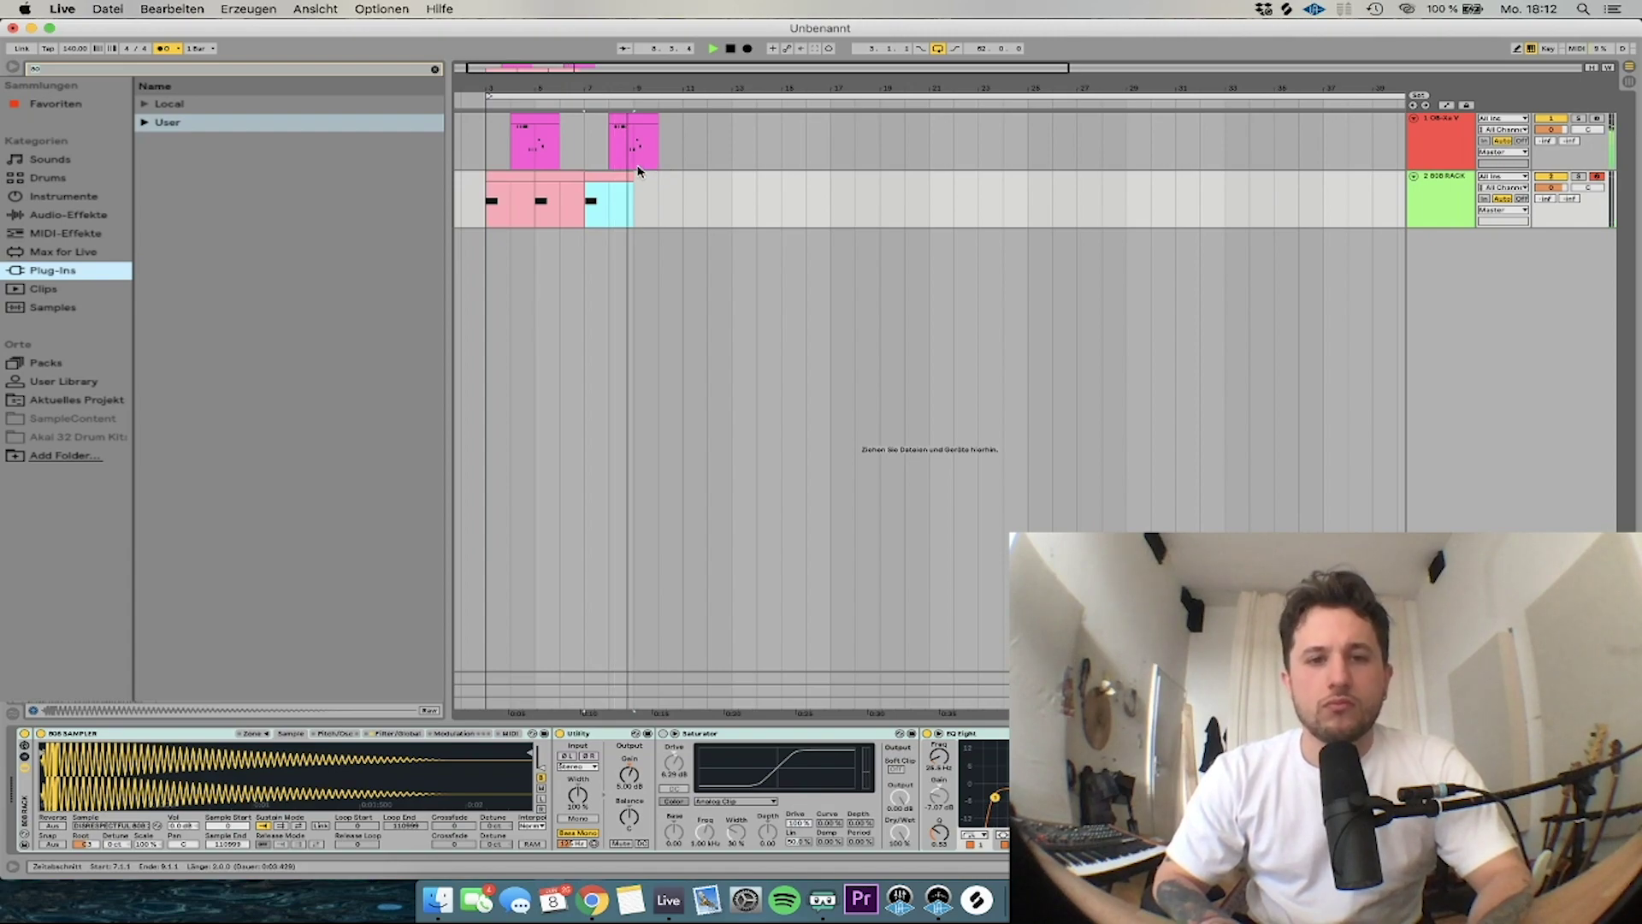
# Duplicate the eight-bar 808 section starting at bar 3 so that it repeats from bar 11
pyautogui.moveTo(612, 176); pyautogui.dragTo(700, 179)
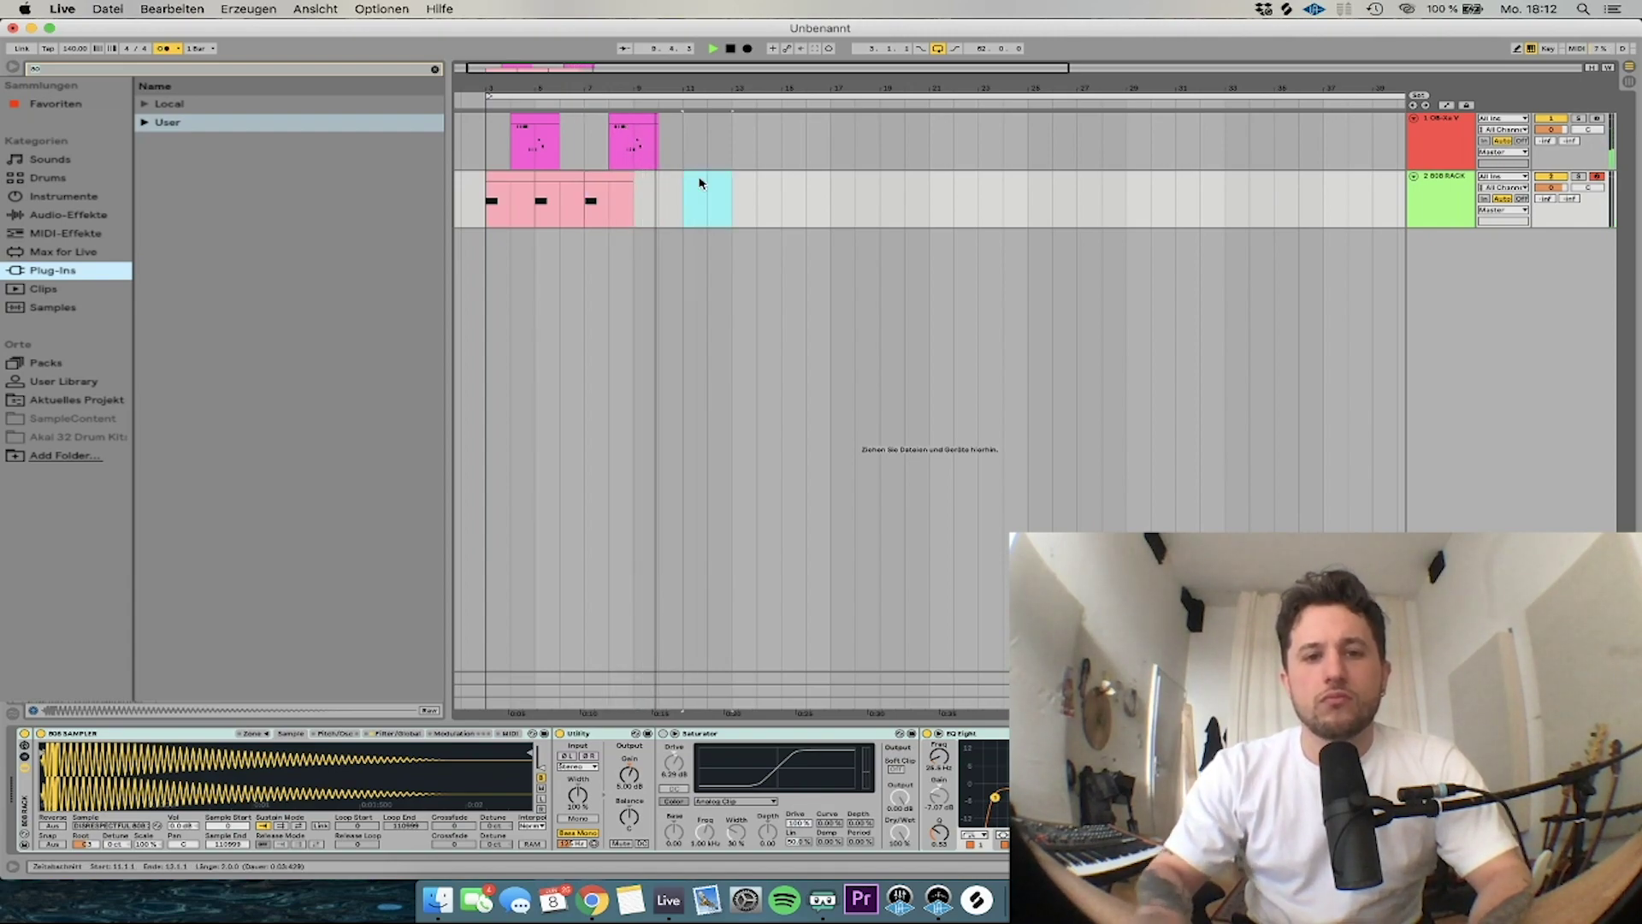
pyautogui.moveTo(487, 201); pyautogui.dragTo(684, 201)
pyautogui.press('super+d')
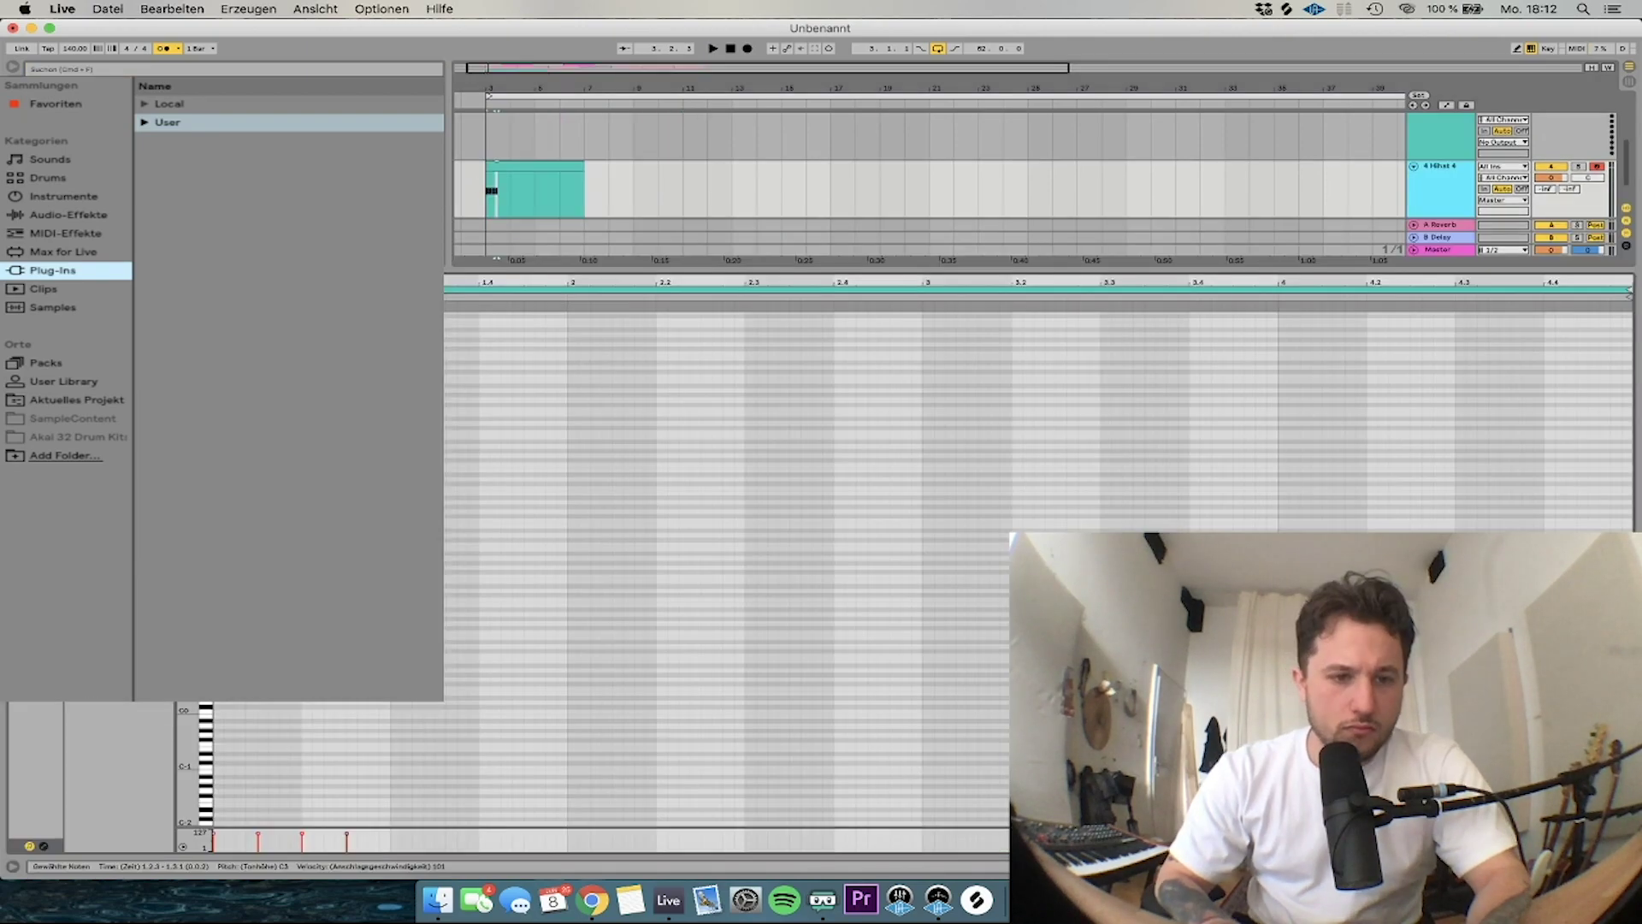
# Fill the first two bars of the hi-hat clip with repeated eighth notes
pyautogui.press('space')
pyautogui.press('super+d')
pyautogui.press('super+d')
pyautogui.press('super+d')
pyautogui.press('super+d')
pyautogui.press('super+d')
pyautogui.press('super+d')
pyautogui.press('super+d')
pyautogui.press('super+d')
pyautogui.press('super+d')
pyautogui.press('super+d')
pyautogui.press('super+d')
pyautogui.press('super+d')
# Duplicate the two-bar hi-hat pattern along its track up to bar 11
pyautogui.moveTo(490, 198); pyautogui.dragTo(550, 198)
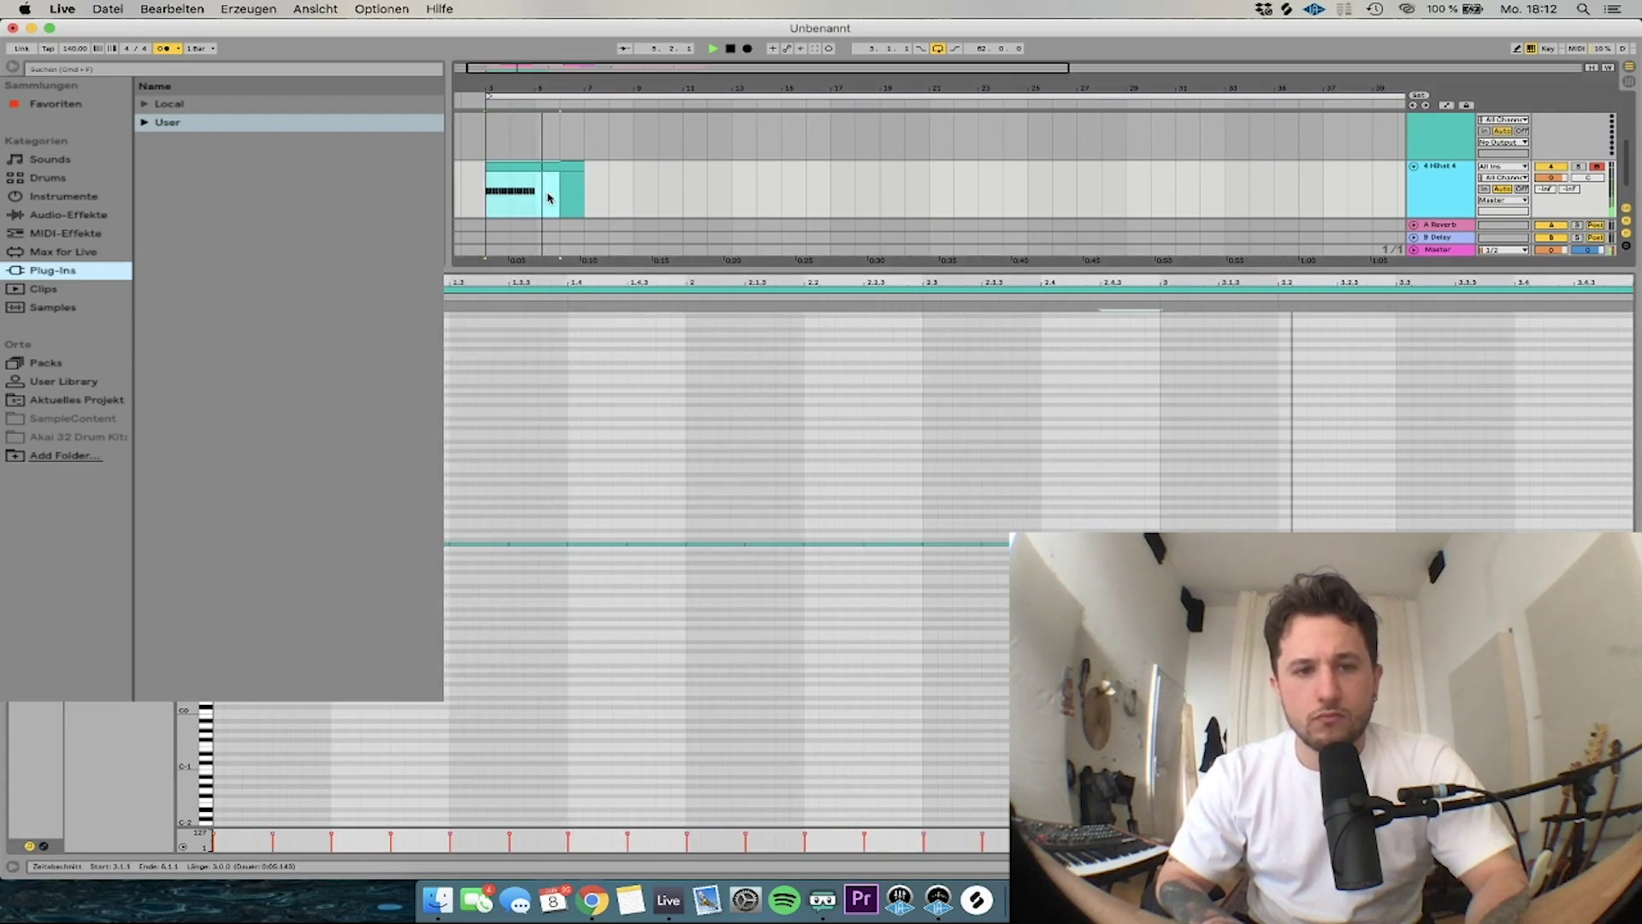
pyautogui.press('super+d')
pyautogui.press('super+d')
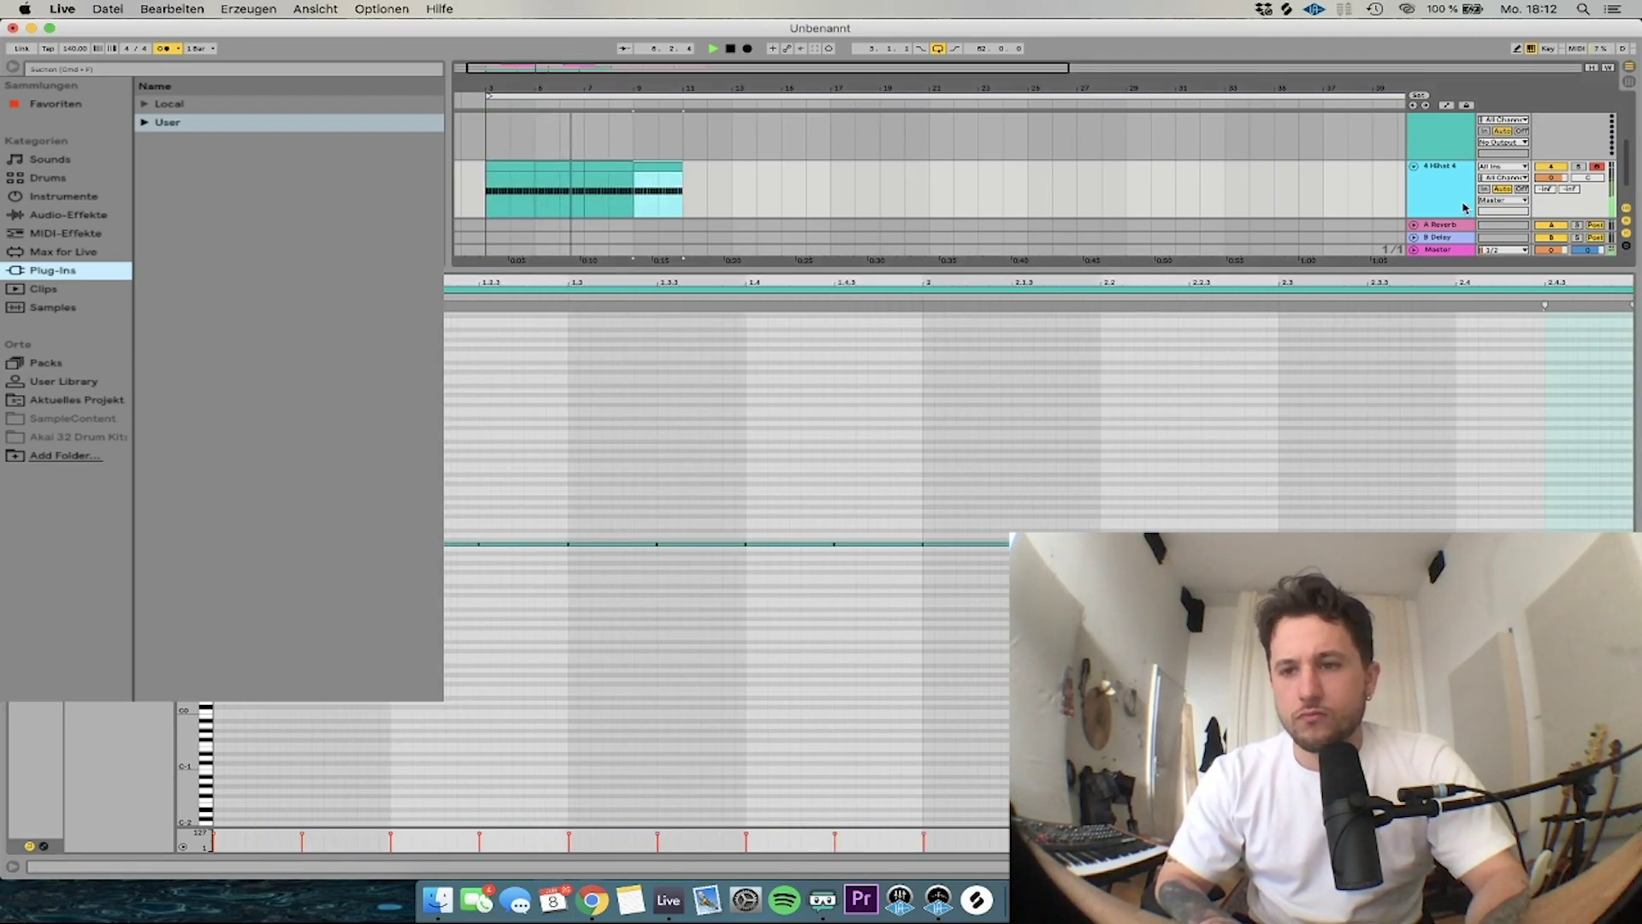
# Play the arrangement and set the loop to the hi-hat section from bar 3 to bar 11
pyautogui.doubleClick(1447, 252)
pyautogui.moveTo(489, 205); pyautogui.dragTo(532, 205)
pyautogui.press('space')
pyautogui.press('space')
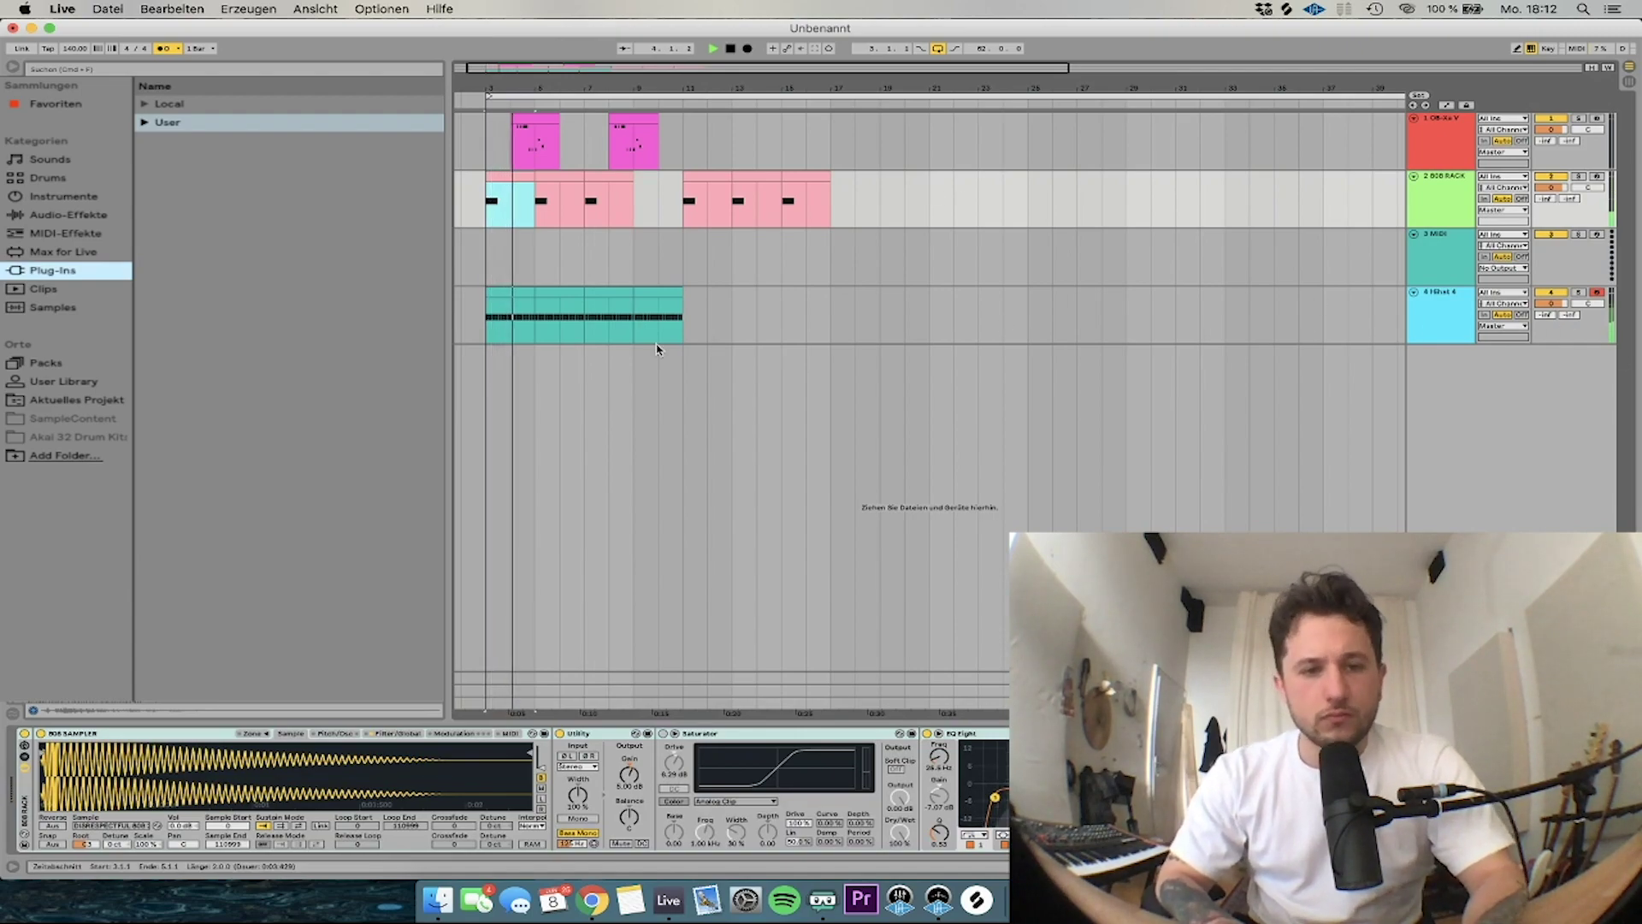
pyautogui.moveTo(490, 333); pyautogui.dragTo(675, 322)
pyautogui.press('super+l')
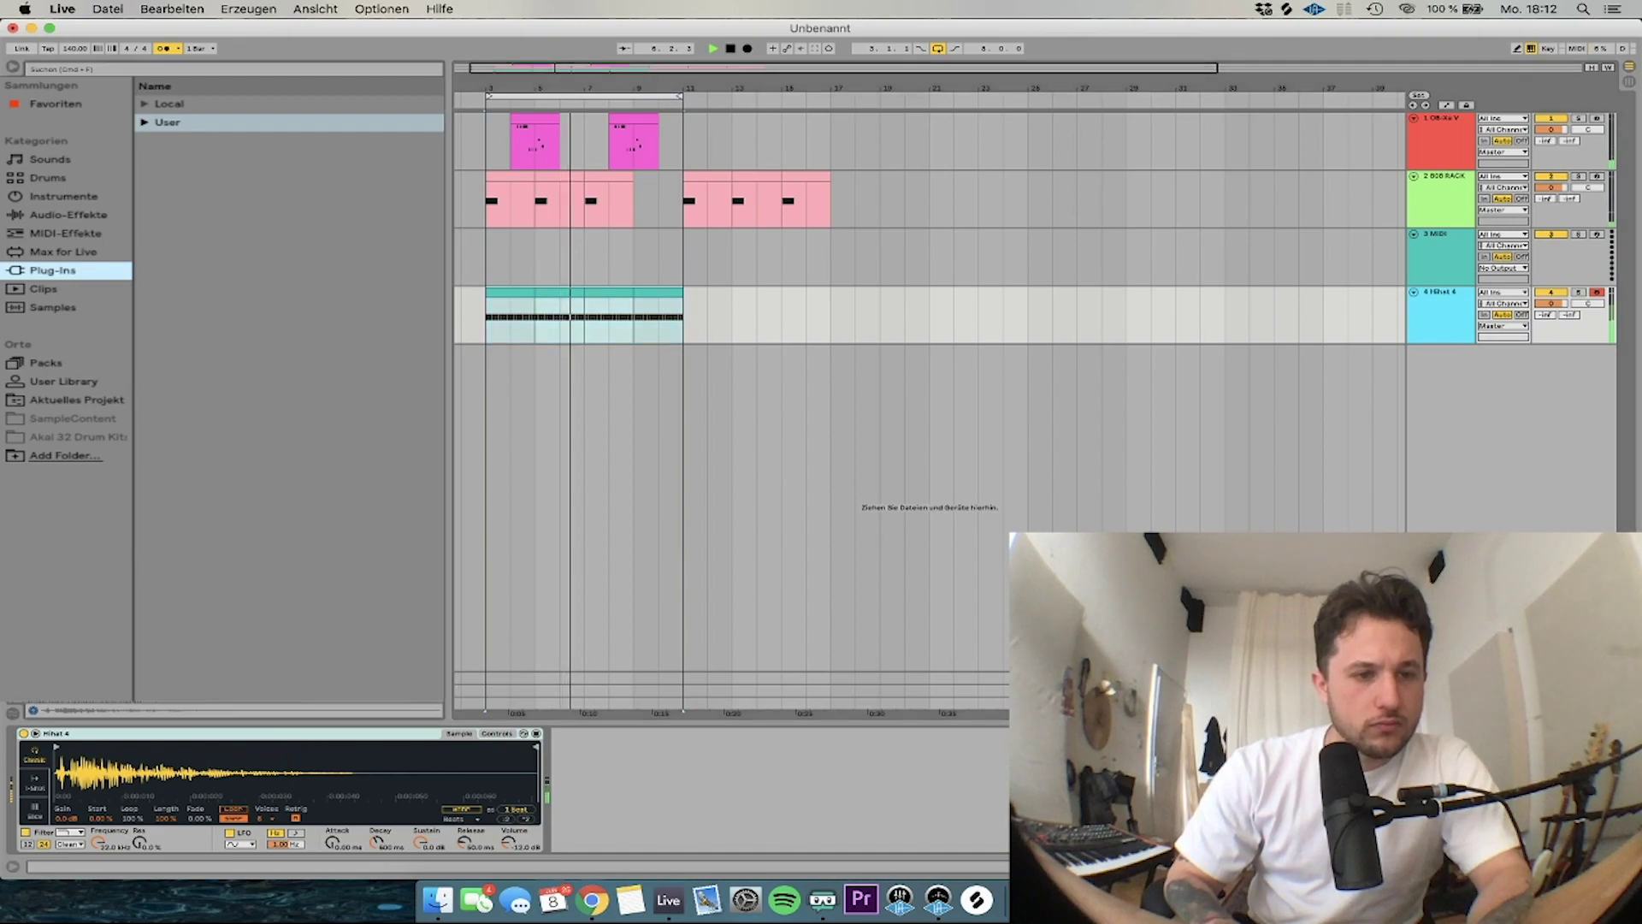
# Add a snare sample on a new audio track with its first hit on beat three of bar 3
pyautogui.moveTo(1112, 641); pyautogui.dragTo(483, 364)
pyautogui.press('space')
pyautogui.press('space')
pyautogui.scroll(10, 484, 368)
pyautogui.click(614, 349)
pyautogui.press('space')
pyautogui.moveTo(615, 350)
pyautogui.mouseDown()
pyautogui.moveTo(552, 368)
pyautogui.moveTo(598, 375)
pyautogui.mouseUp()
pyautogui.press('space')
# Duplicate the one-bar snare section through bar 9 and lower the snare track's volume
pyautogui.press('super+d')
pyautogui.press('super+d')
pyautogui.press('-')
pyautogui.press('super+d')
pyautogui.press('super+d')
pyautogui.press('super+d')
pyautogui.press('super+d')
pyautogui.moveTo(1550, 361); pyautogui.dragTo(1550, 369)
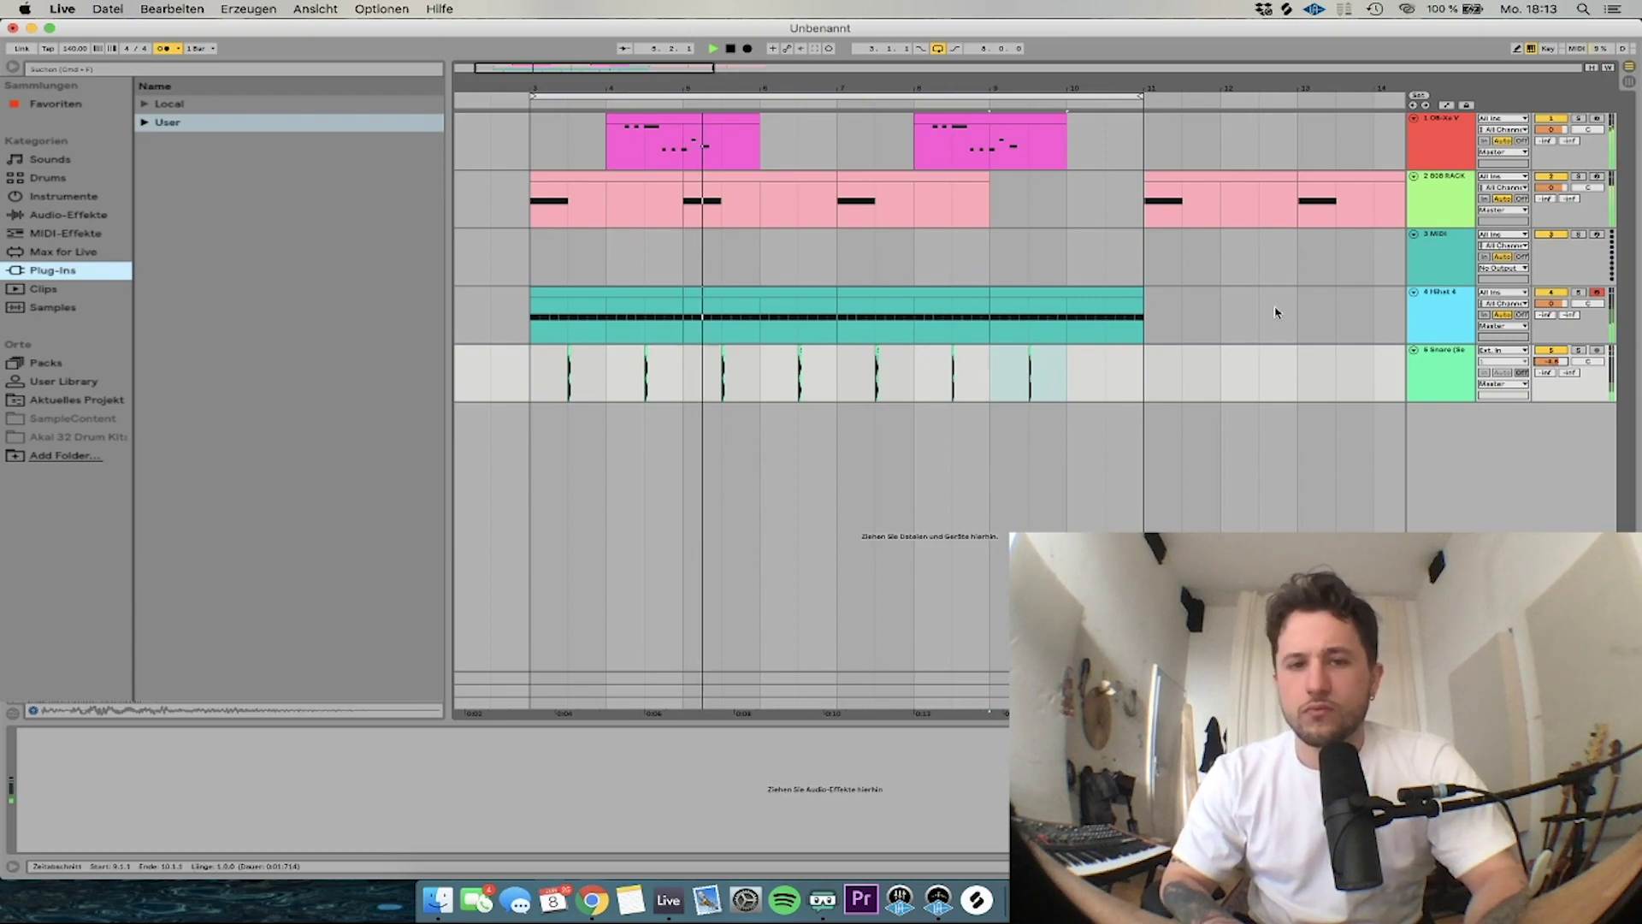
# In the first melody clip, align and lengthen the second B3 note and add an E3 note at the clip's start
pyautogui.click(636, 118)
pyautogui.doubleClick(635, 118)
pyautogui.press('space')
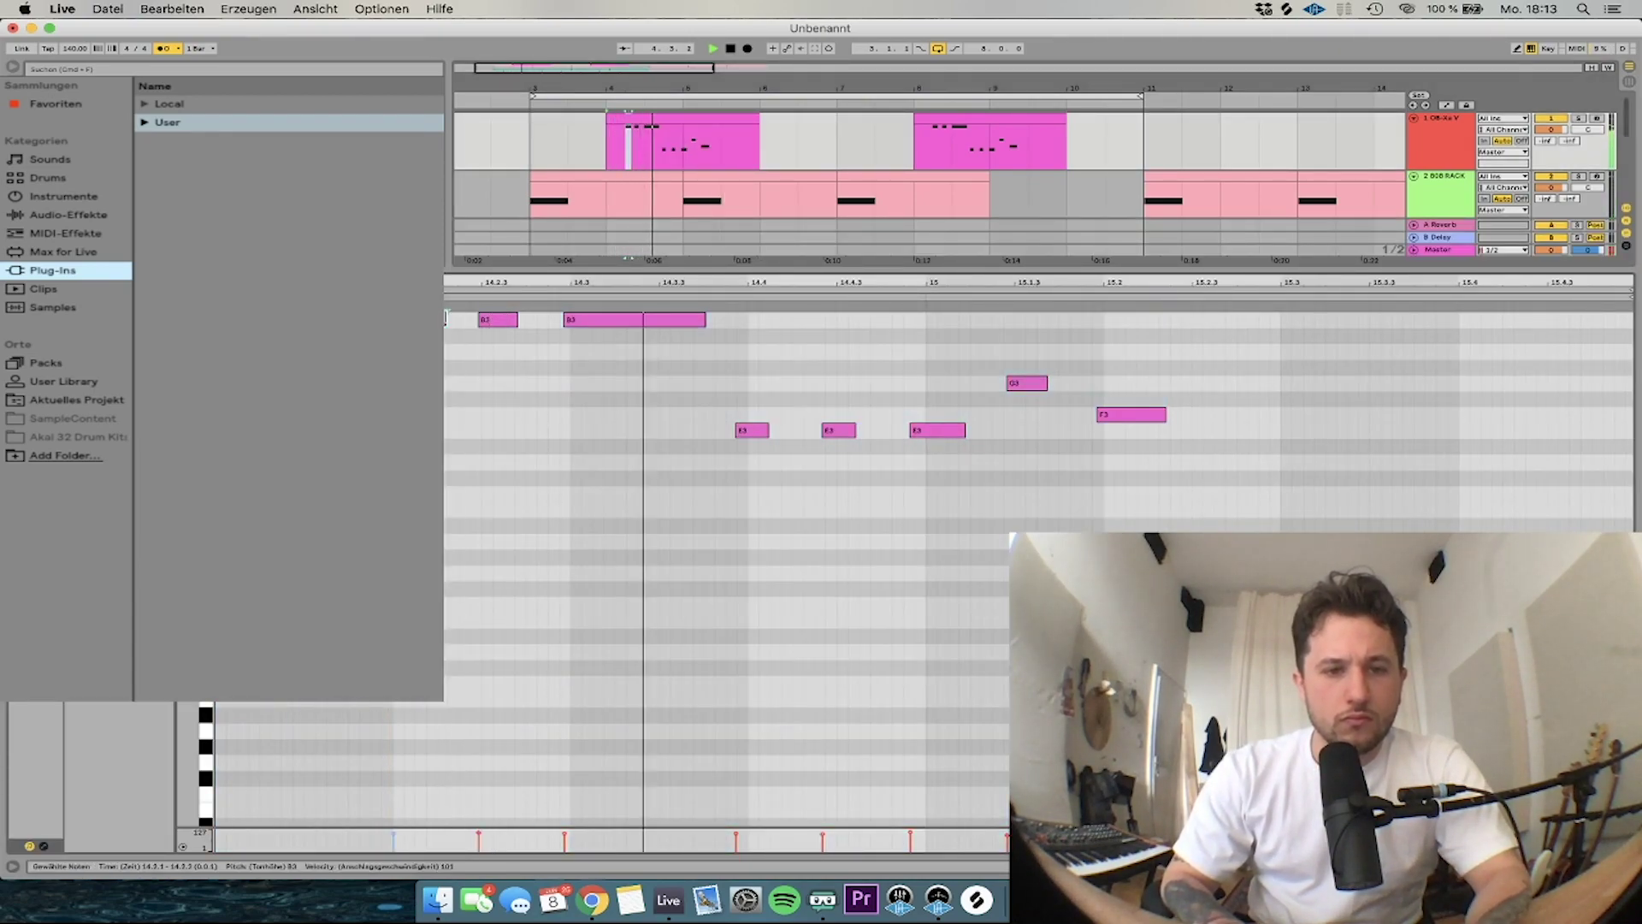
pyautogui.click(514, 321)
pyautogui.press('space')
pyautogui.doubleClick(481, 320)
pyautogui.press('space')
pyautogui.press('space')
pyautogui.moveTo(419, 322); pyautogui.dragTo(251, 446)
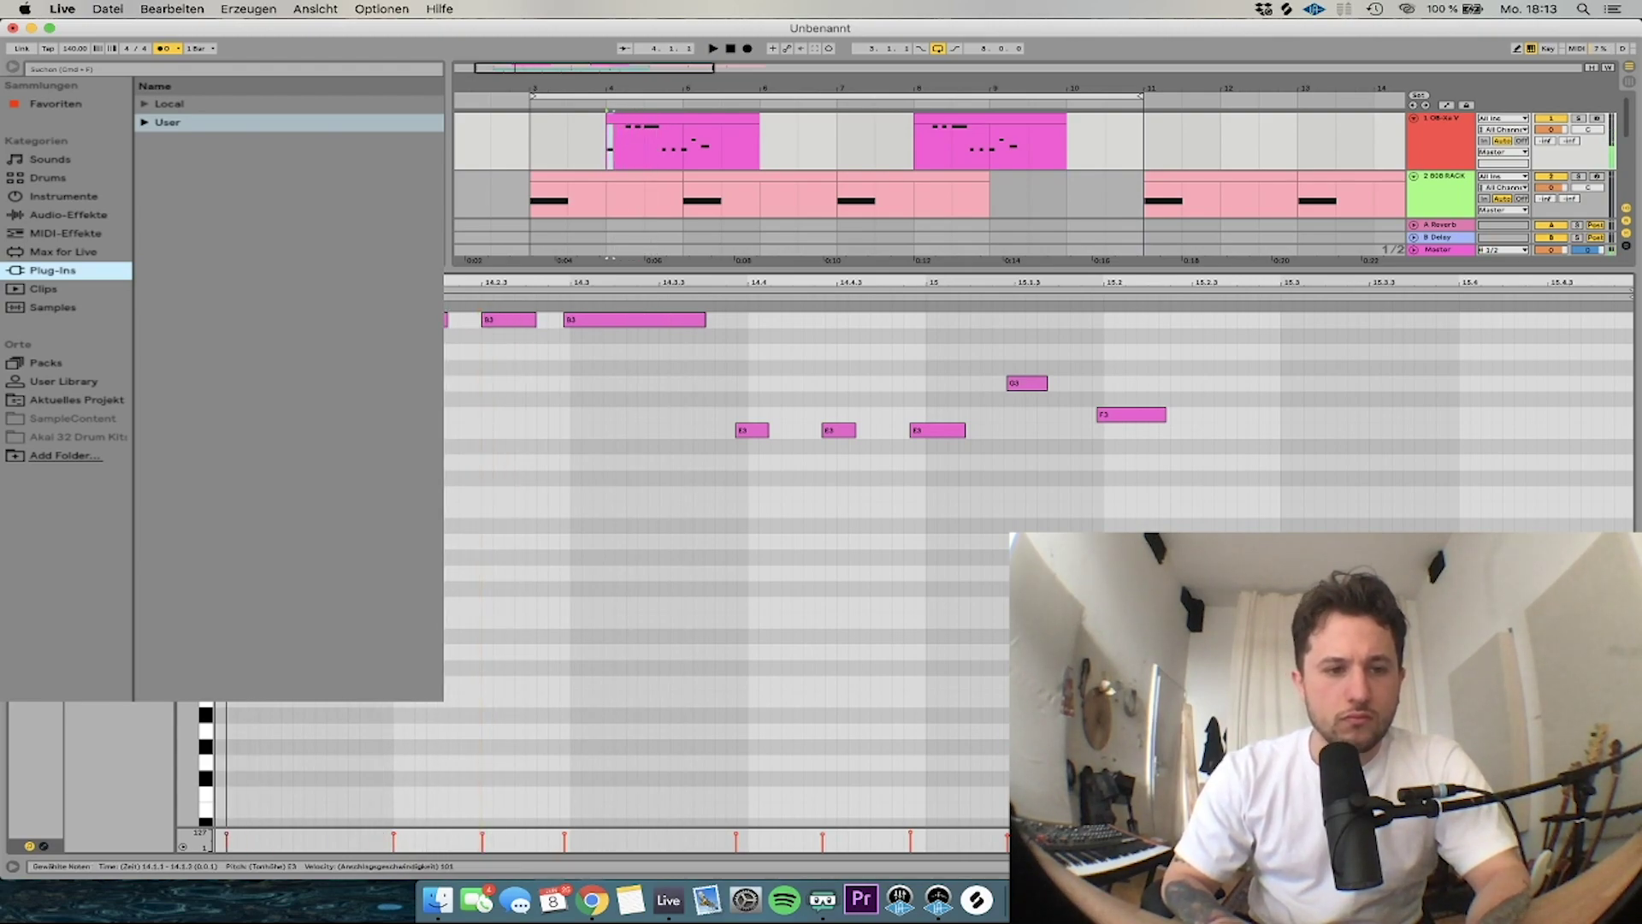
# Lower the last note of the melody phrase by two semitones to D#3 and play the phrase back
pyautogui.hscroll(-1, 251, 419)
pyautogui.press('space')
pyautogui.press('space')
pyautogui.press('Down')
pyautogui.press('Down')
pyautogui.press('space')
pyautogui.press('space')
pyautogui.press('space')
pyautogui.press('space')
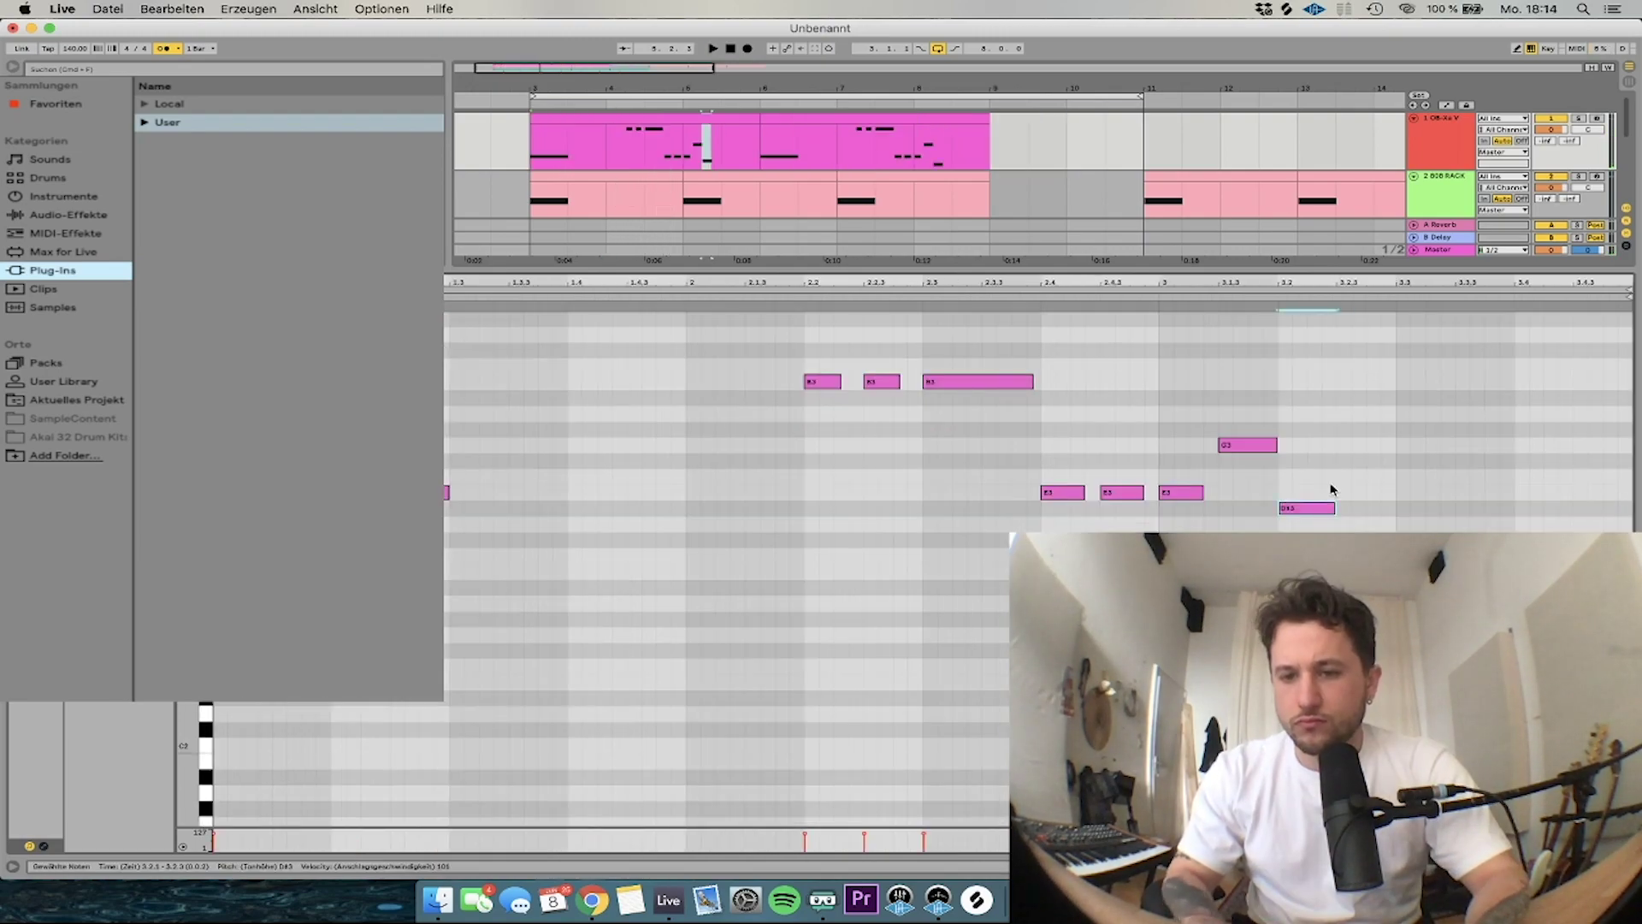
# Play the melody phrase and shorten the opening E3 note of the first melody clip
pyautogui.press('space')
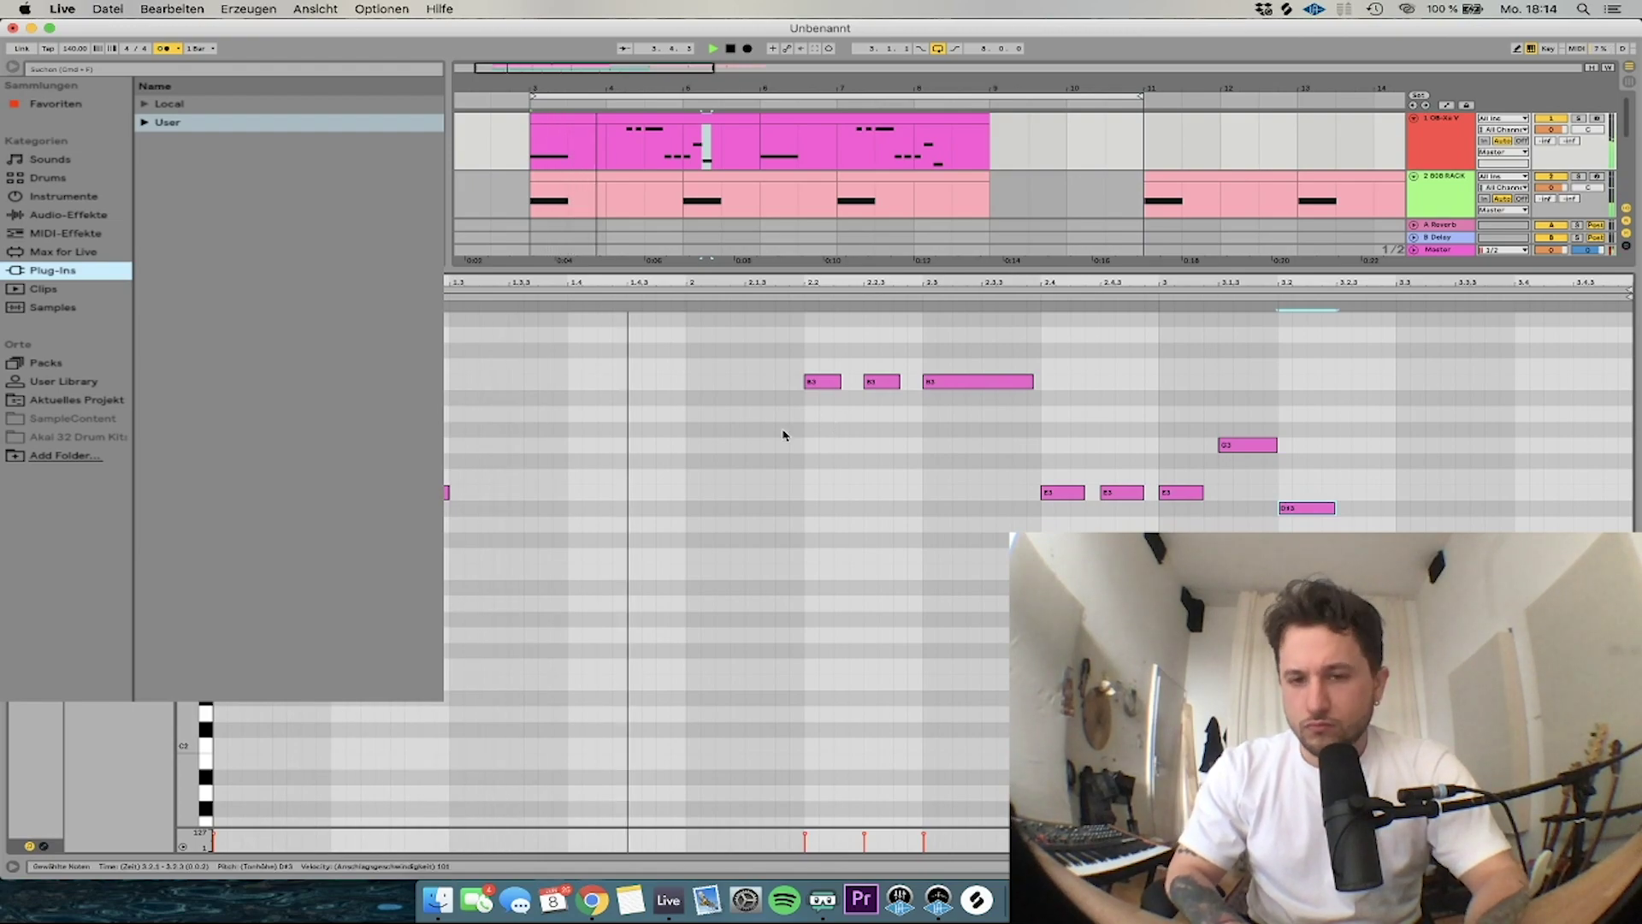
pyautogui.press('space')
pyautogui.click(445, 493)
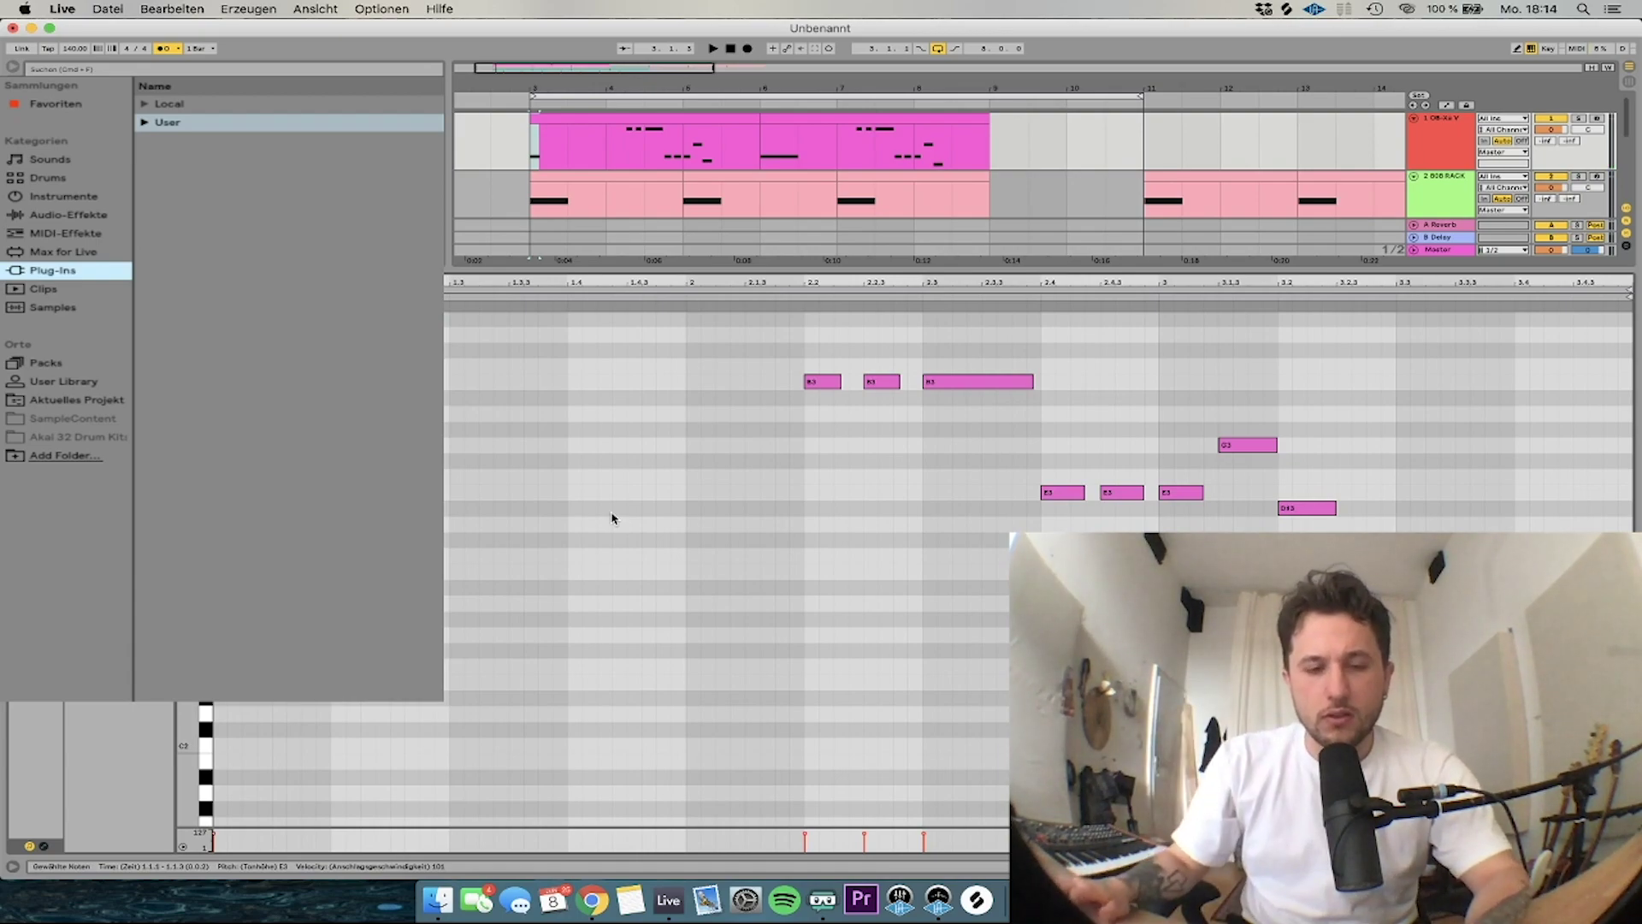
# Raise the last note of the melody phrase to E3 and shorten the third B3 note by about half
pyautogui.click(1302, 508)
pyautogui.press('Up')
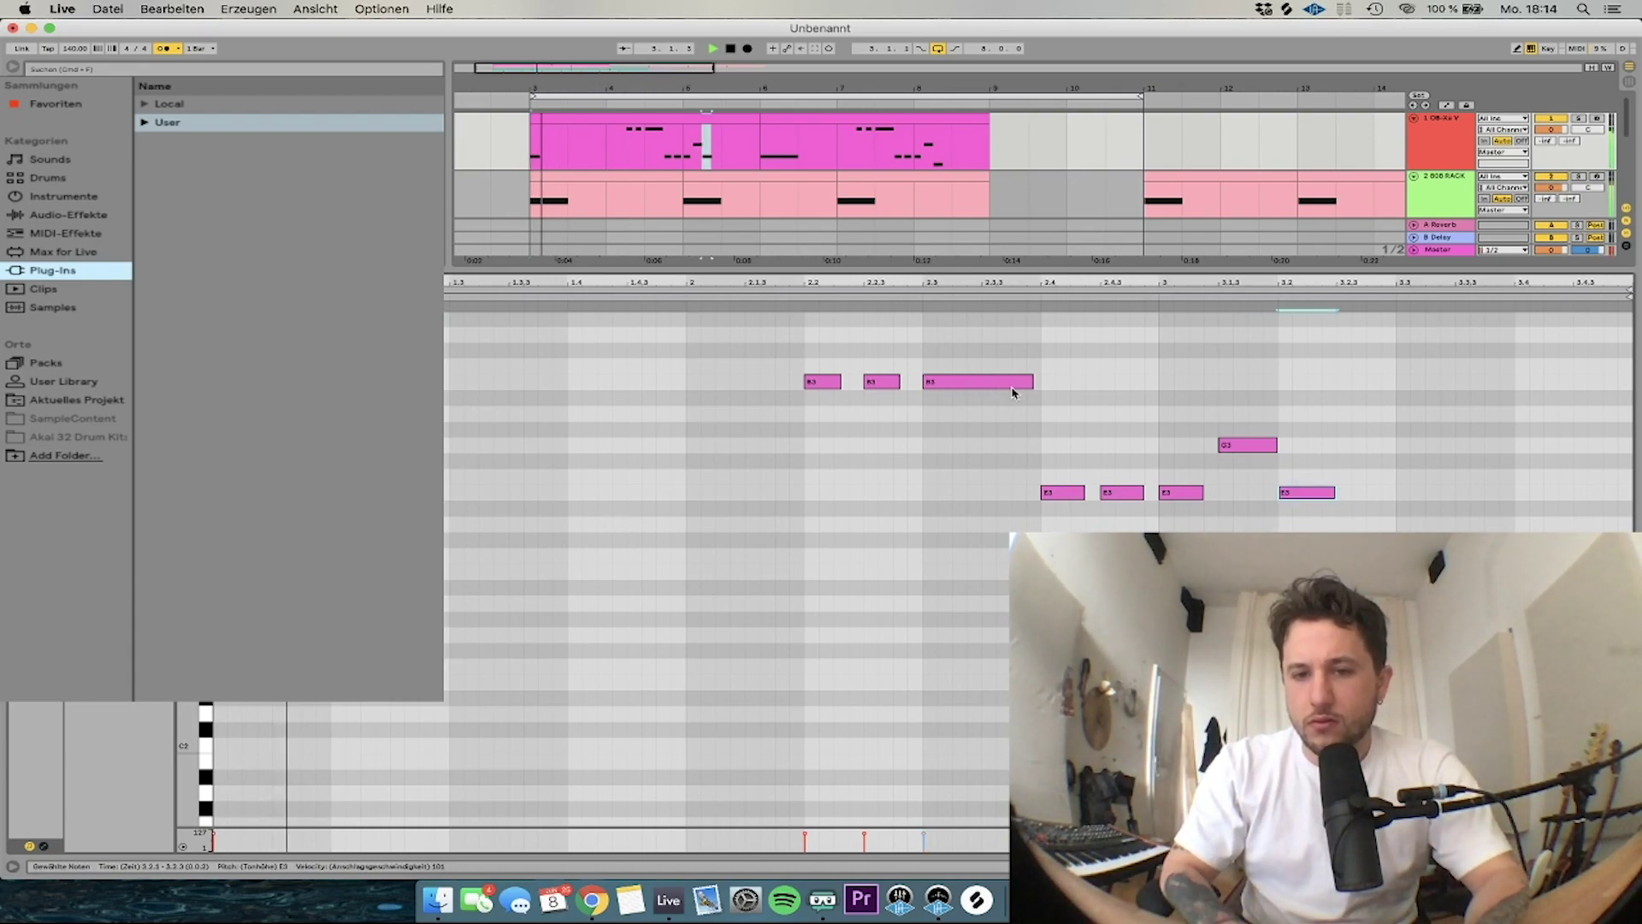
pyautogui.moveTo(1030, 382); pyautogui.dragTo(980, 383)
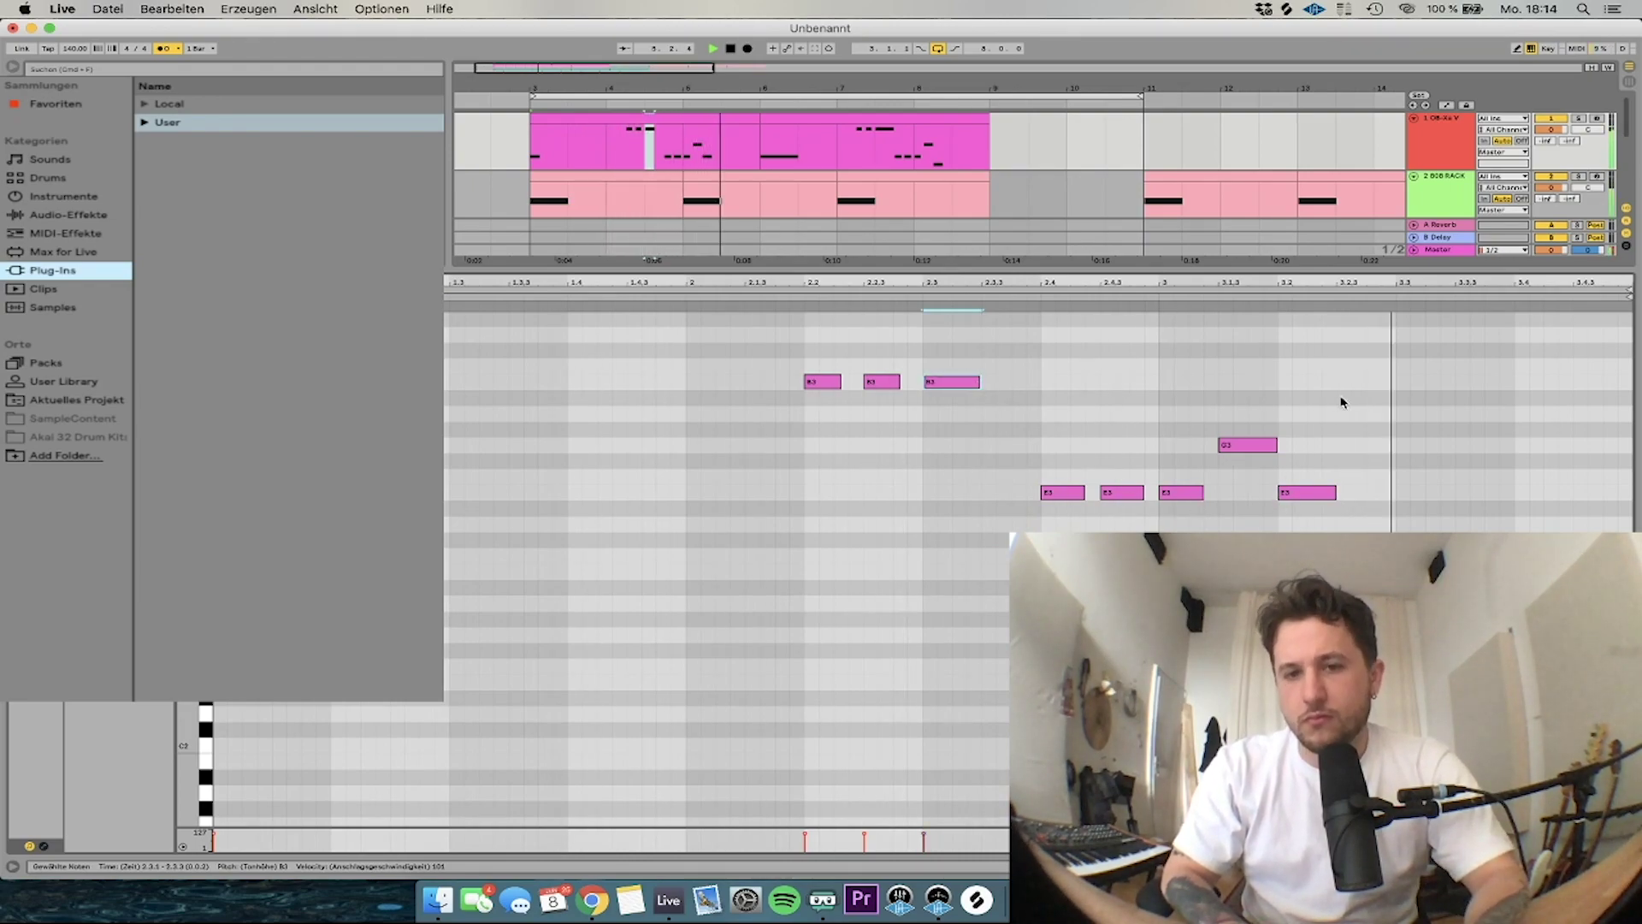
# Move the second melody clip half a bar later, to start on beat three of bar 6, and play it back
pyautogui.click(772, 135)
pyautogui.press('space')
pyautogui.moveTo(777, 118); pyautogui.dragTo(833, 118)
pyautogui.press('space')
pyautogui.press('space')
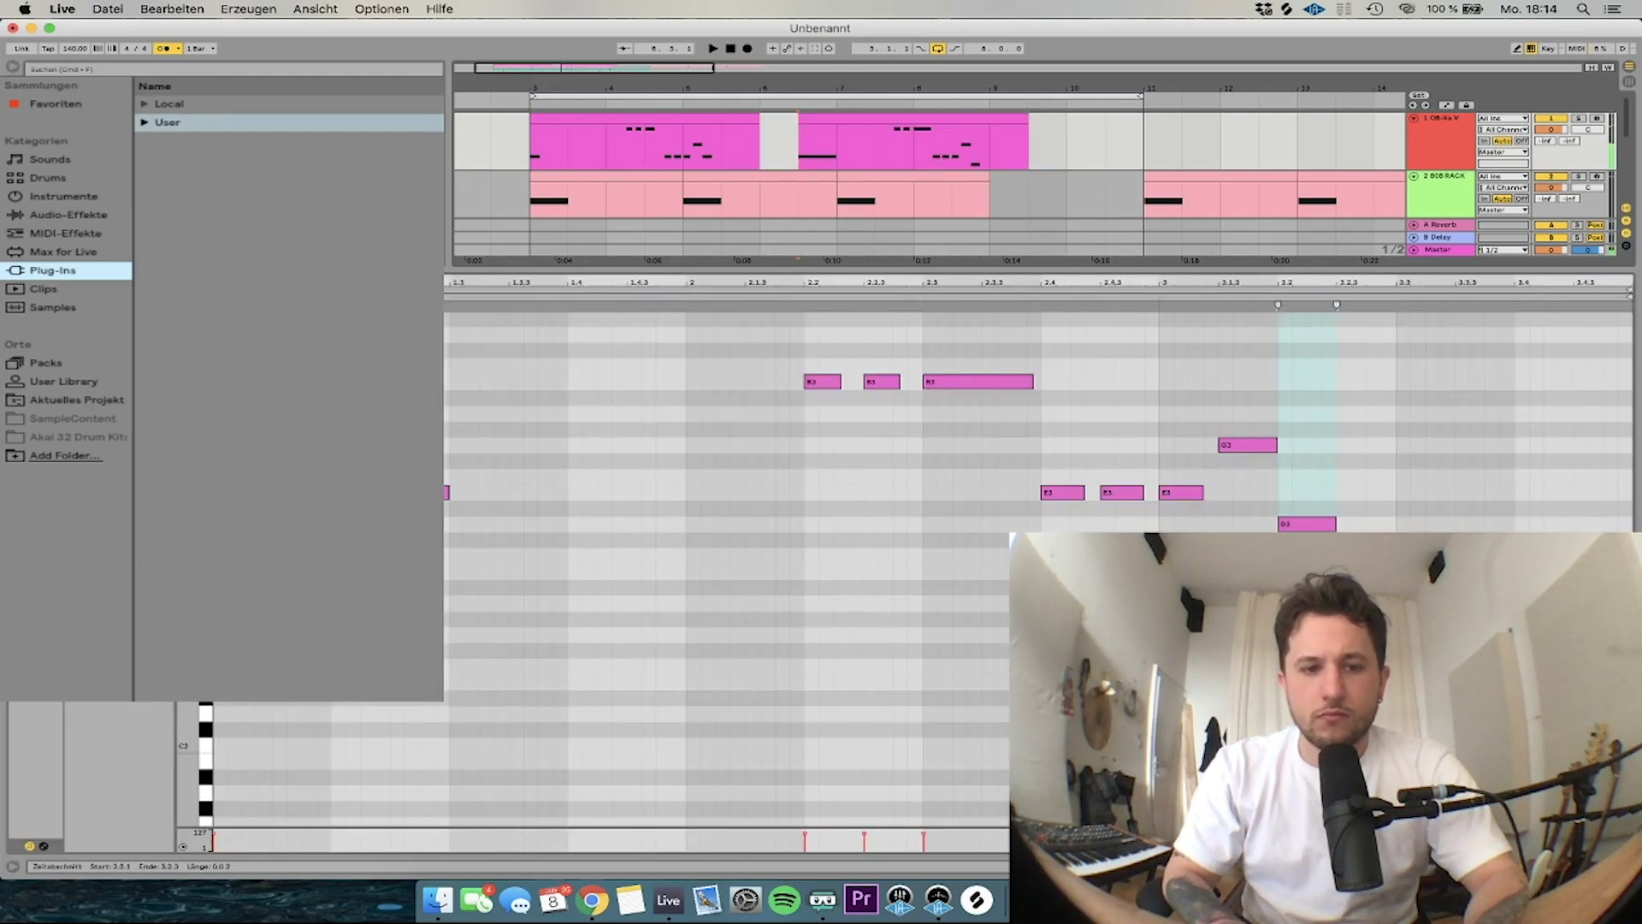
# In the second melody clip, shorten the opening note, lower it to D3 and play the section
pyautogui.click(392, 534)
pyautogui.moveTo(392, 493); pyautogui.dragTo(346, 523)
pyautogui.press('space')
pyautogui.press('space')
pyautogui.press('space')
pyautogui.press('space')
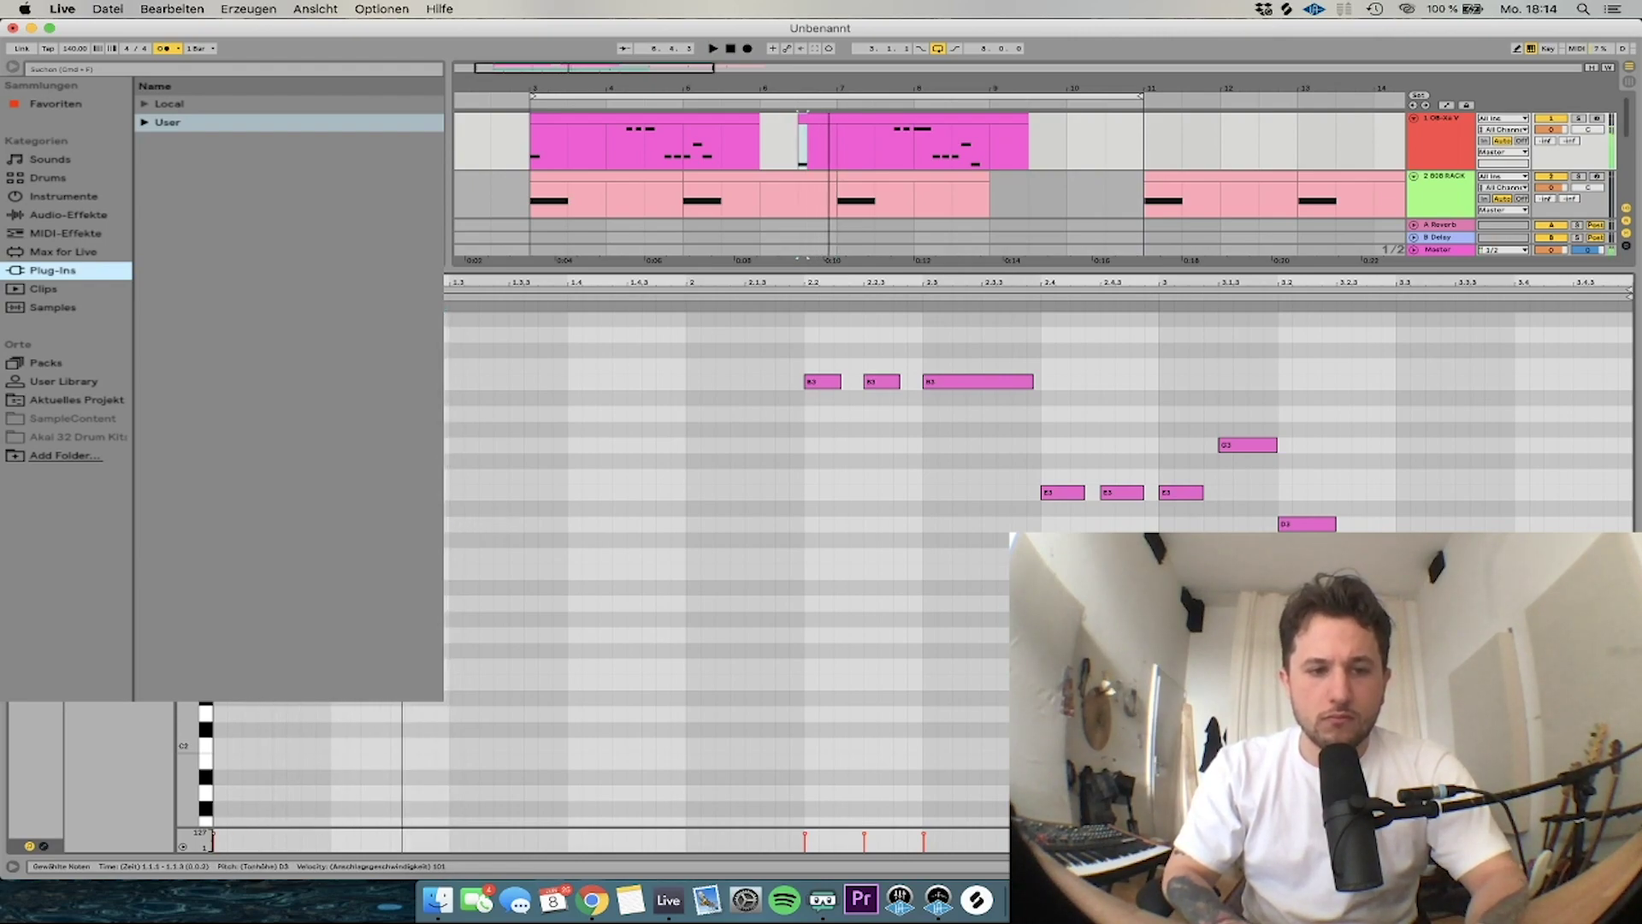
pyautogui.moveTo(241, 523); pyautogui.dragTo(491, 517)
pyautogui.press('super+z')
pyautogui.press('space')
# Consolidate the melody from bar 3 to bar 7 into one clip and duplicate it to fill bars 7 to 11
pyautogui.moveTo(830, 158); pyautogui.dragTo(551, 120)
pyautogui.press('super+d')
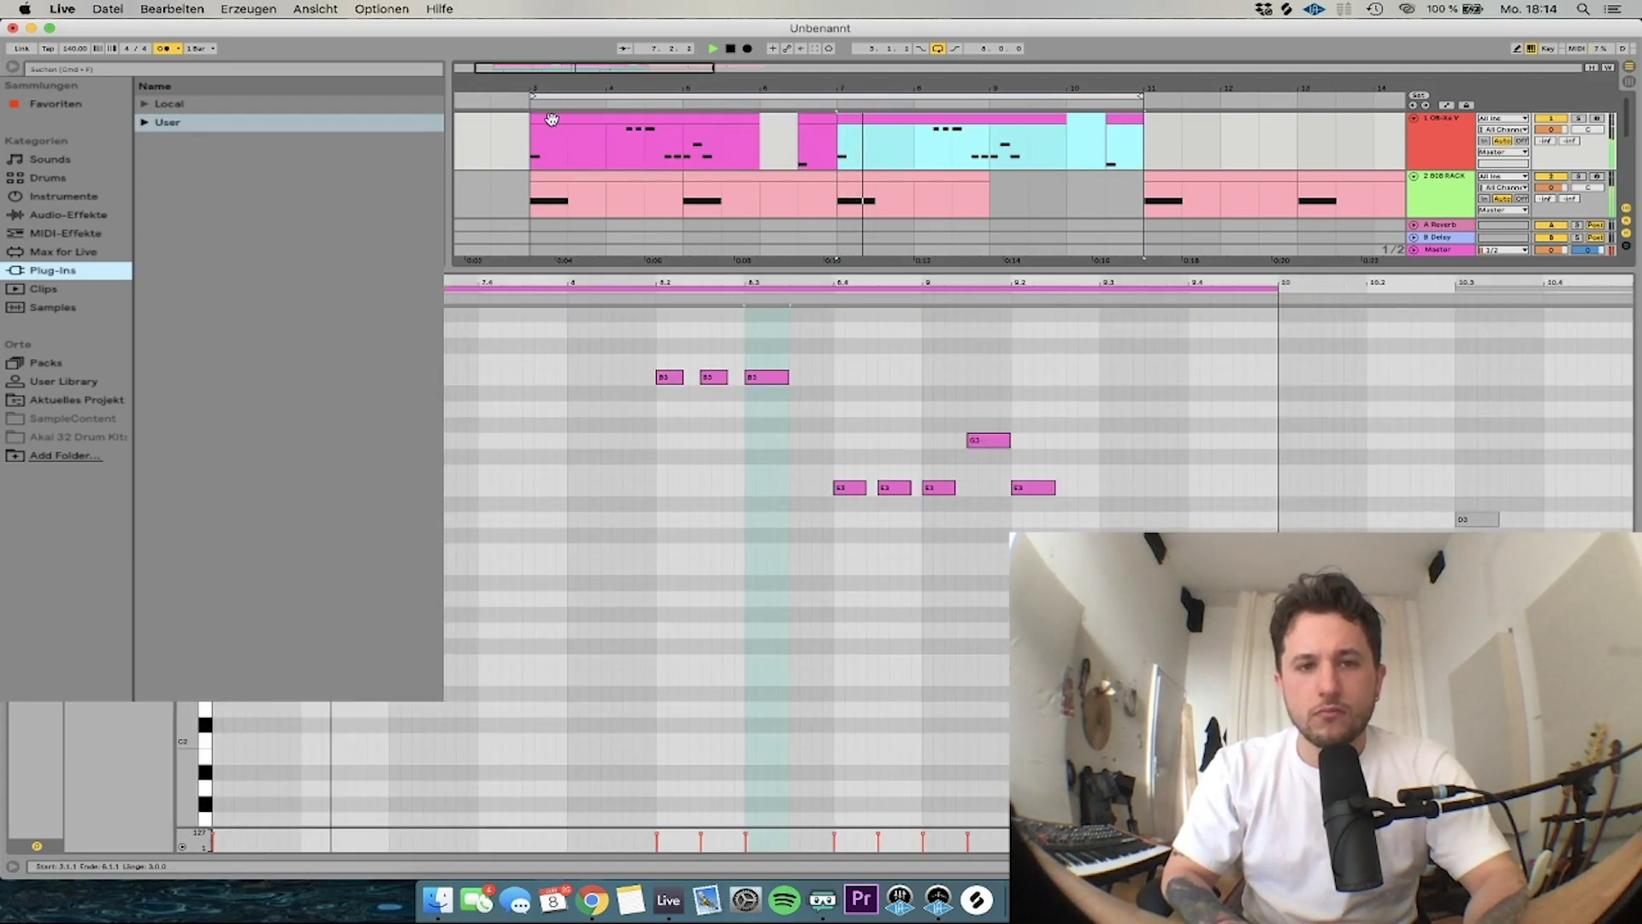
pyautogui.click(551, 120)
pyautogui.moveTo(842, 150); pyautogui.dragTo(534, 167)
pyautogui.press('super+j')
pyautogui.press('super+d')
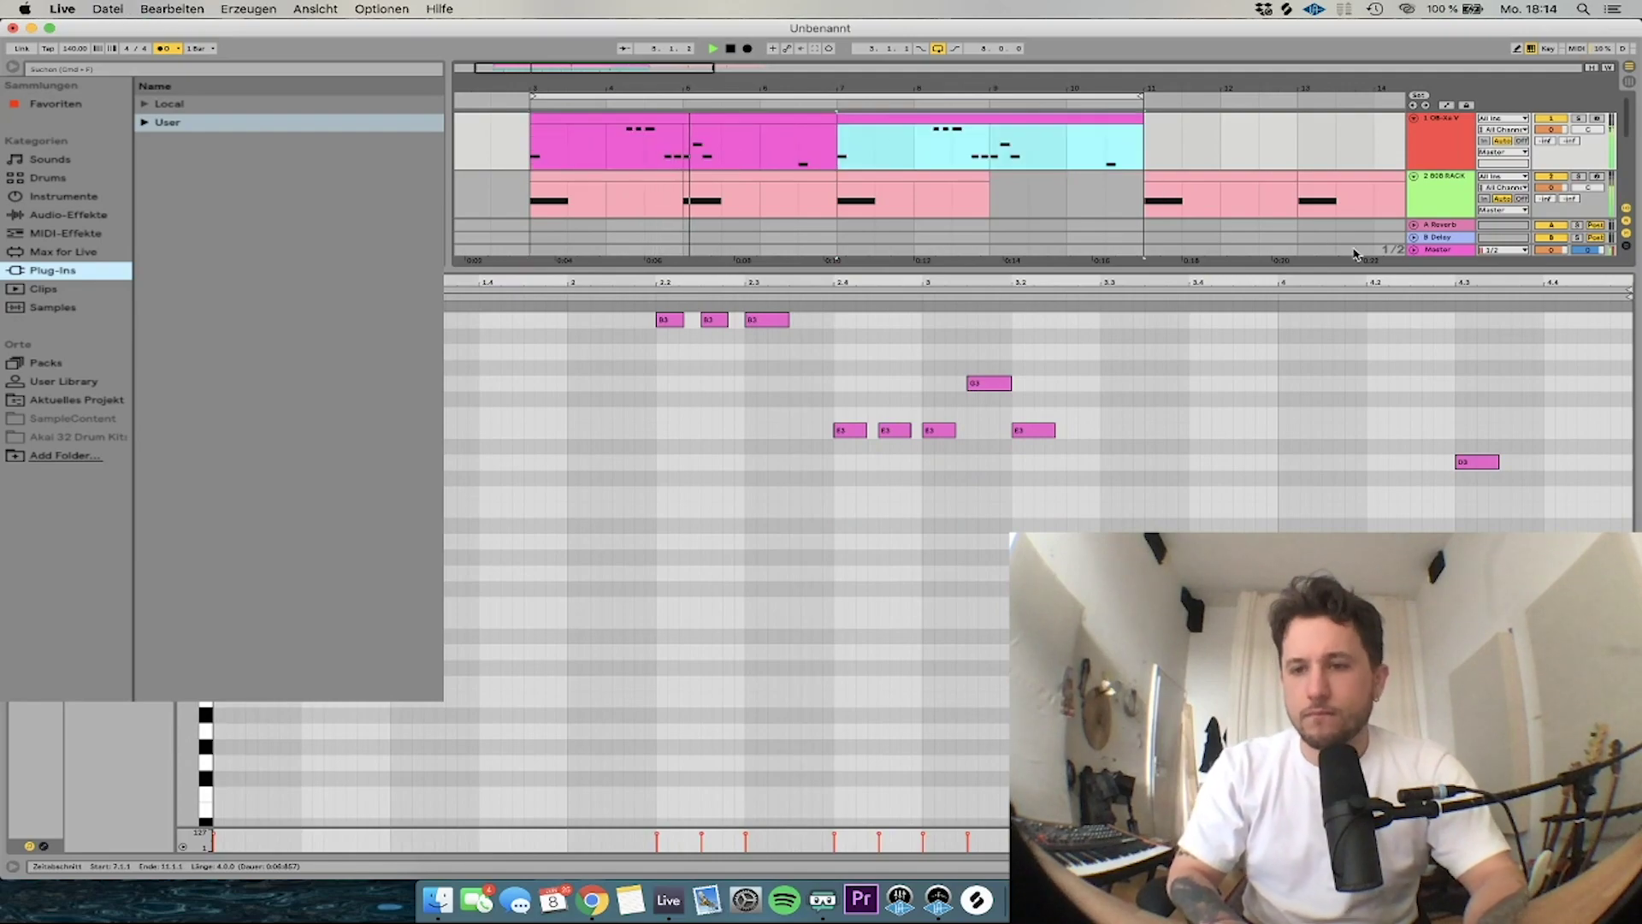
# Shift the final D3 note of the consolidated melody clip slightly later, in both copies of the clip
pyautogui.click(1443, 249)
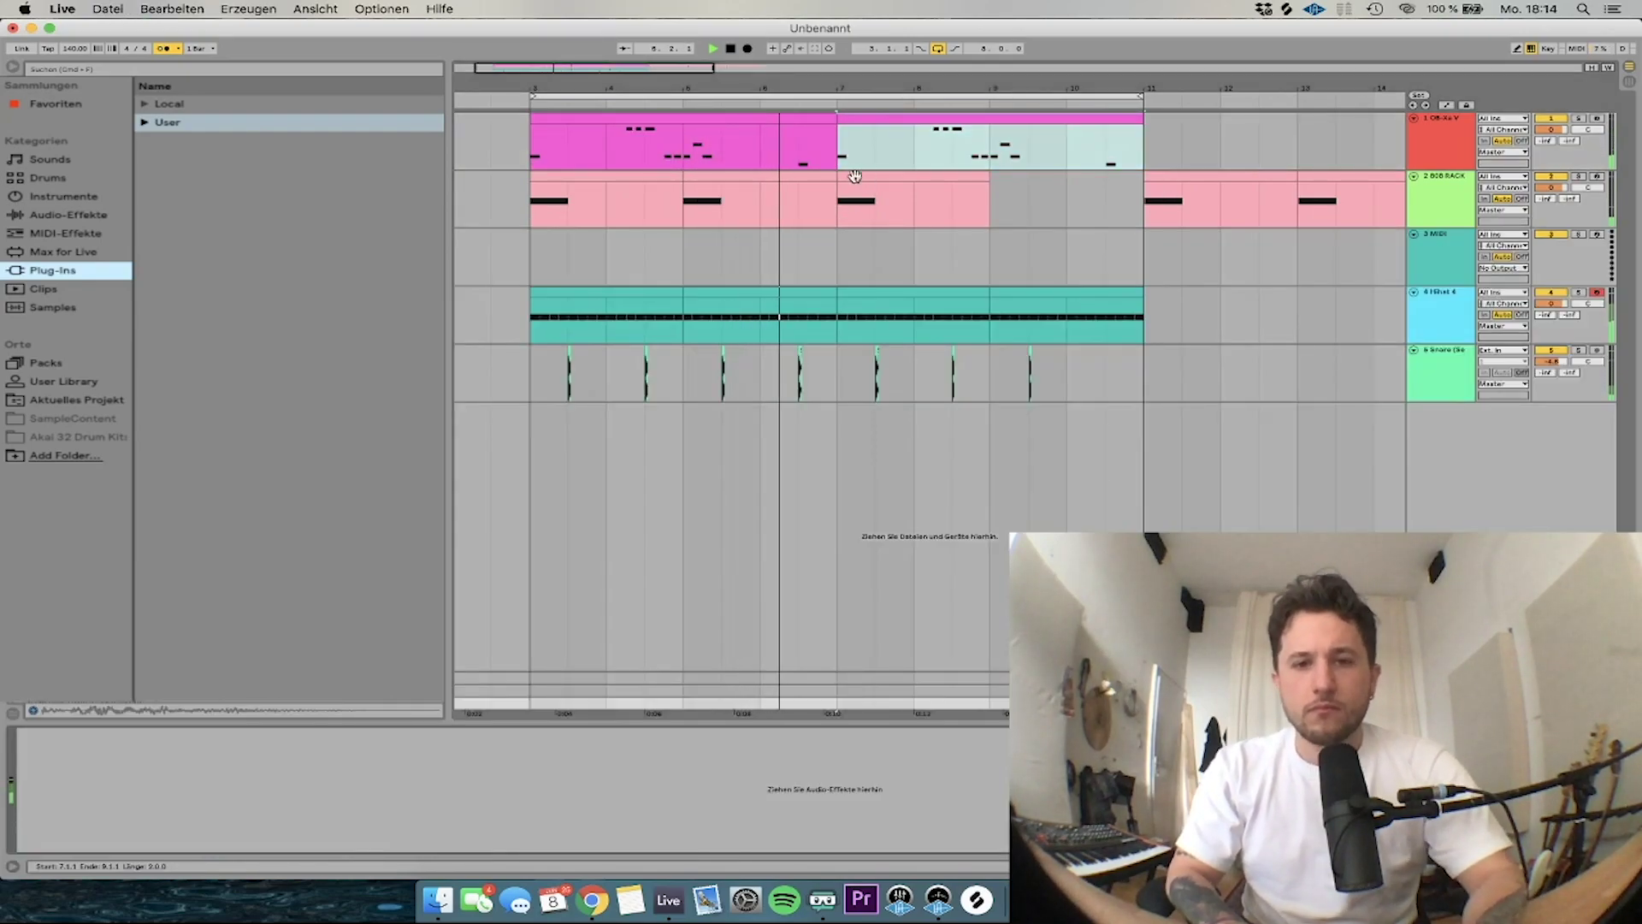
pyautogui.doubleClick(803, 150)
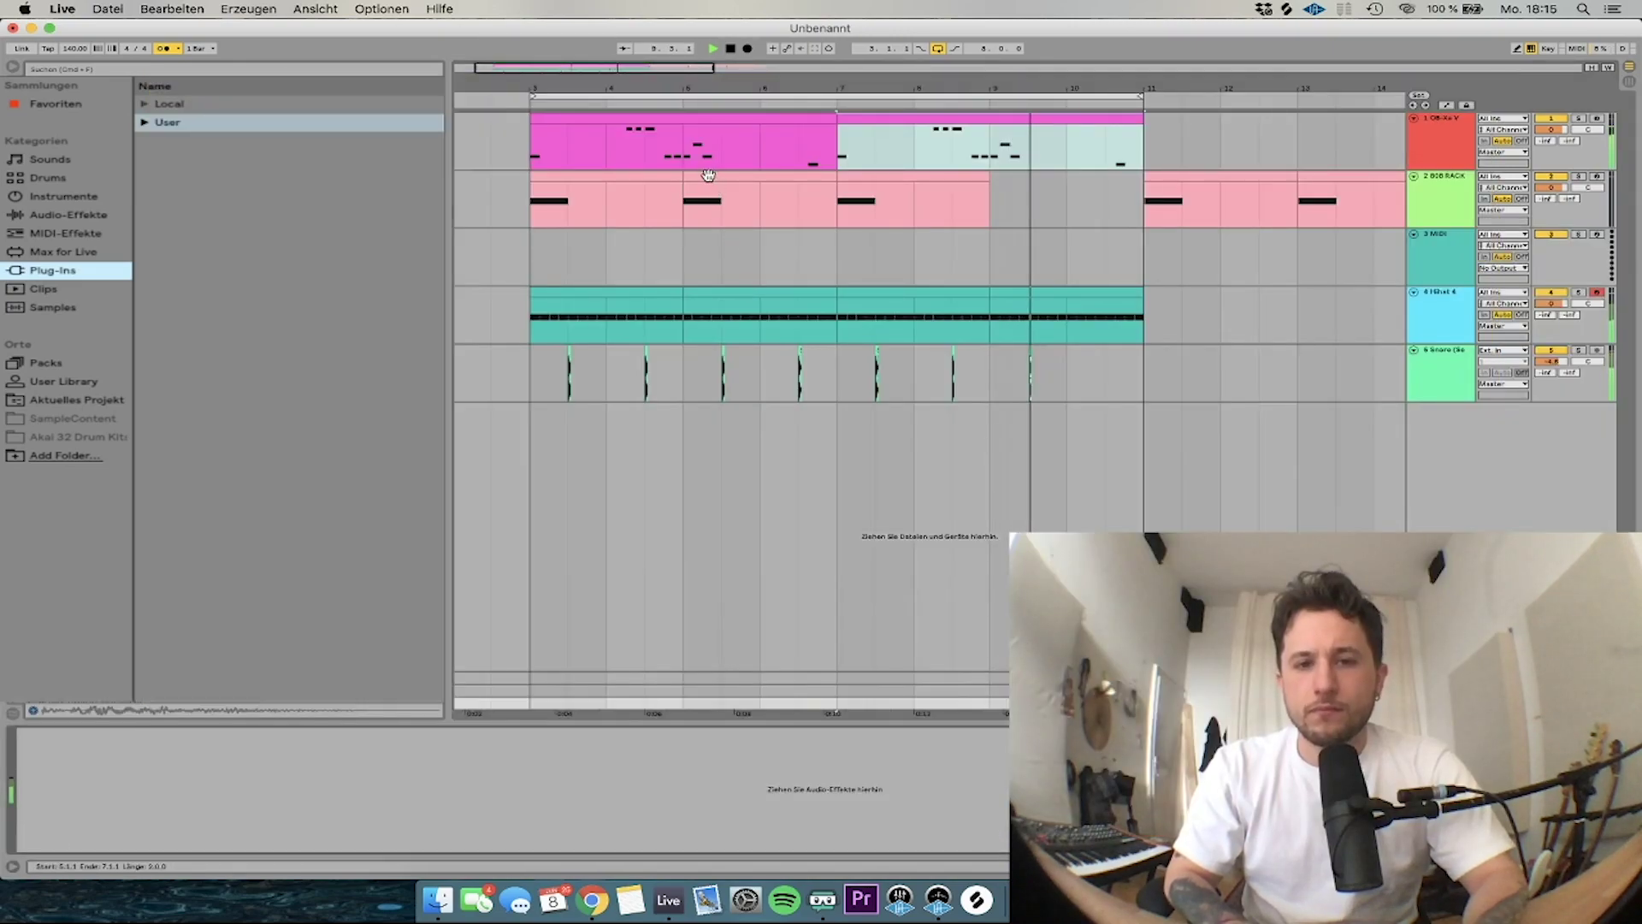
# Duplicate the 808 clip at bars 5 to 7 twice so the bass fills the gap up to bar 11
pyautogui.click(709, 175)
pyautogui.press('super+d')
pyautogui.press('super+d')
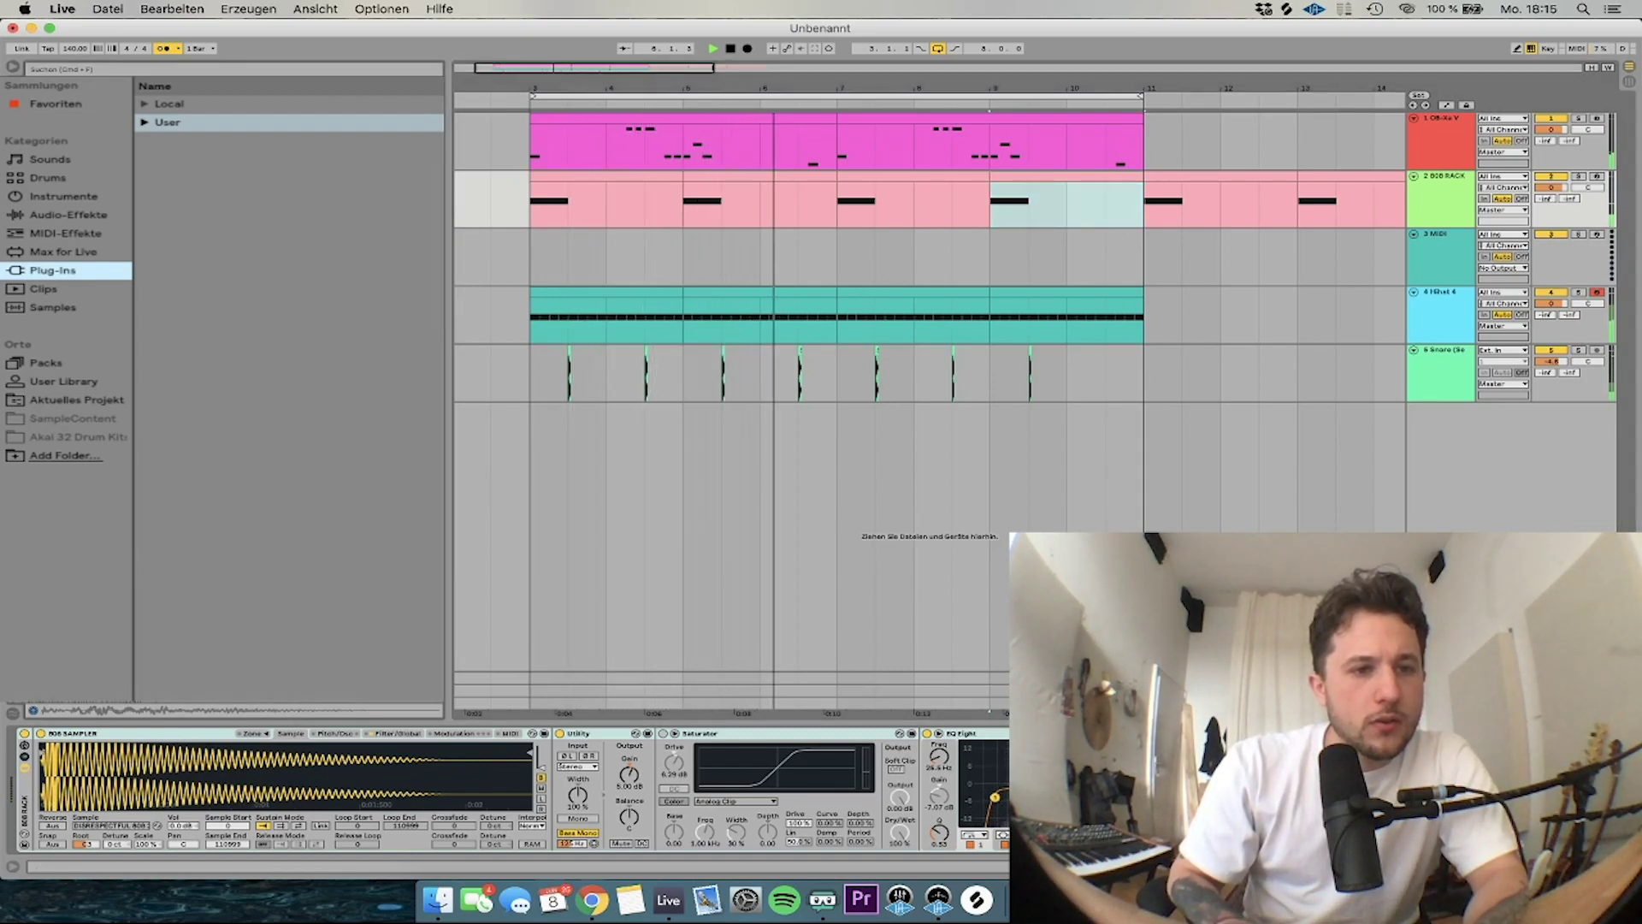
# Extend the 808 Sampler's sample end to 221768 and check the first bass note in its clip
pyautogui.moveTo(2, 752); pyautogui.dragTo(186, 760)
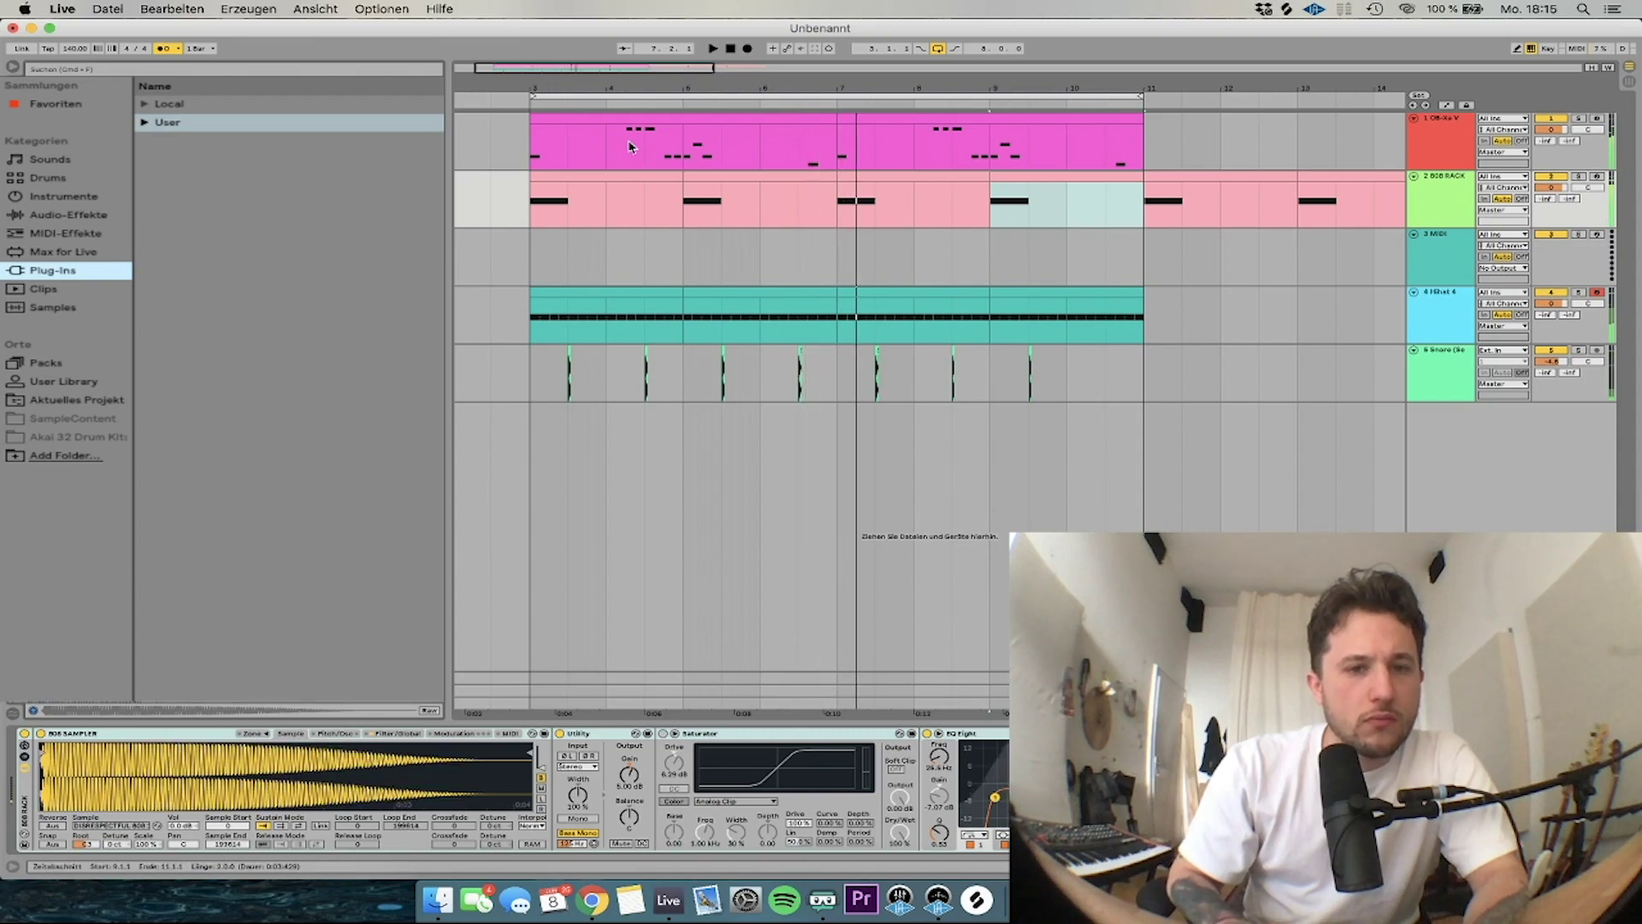
pyautogui.press('space')
pyautogui.doubleClick(575, 179)
pyautogui.moveTo(451, 525)
pyautogui.mouseDown()
pyautogui.moveTo(449, 591)
pyautogui.moveTo(449, 530)
pyautogui.mouseUp()
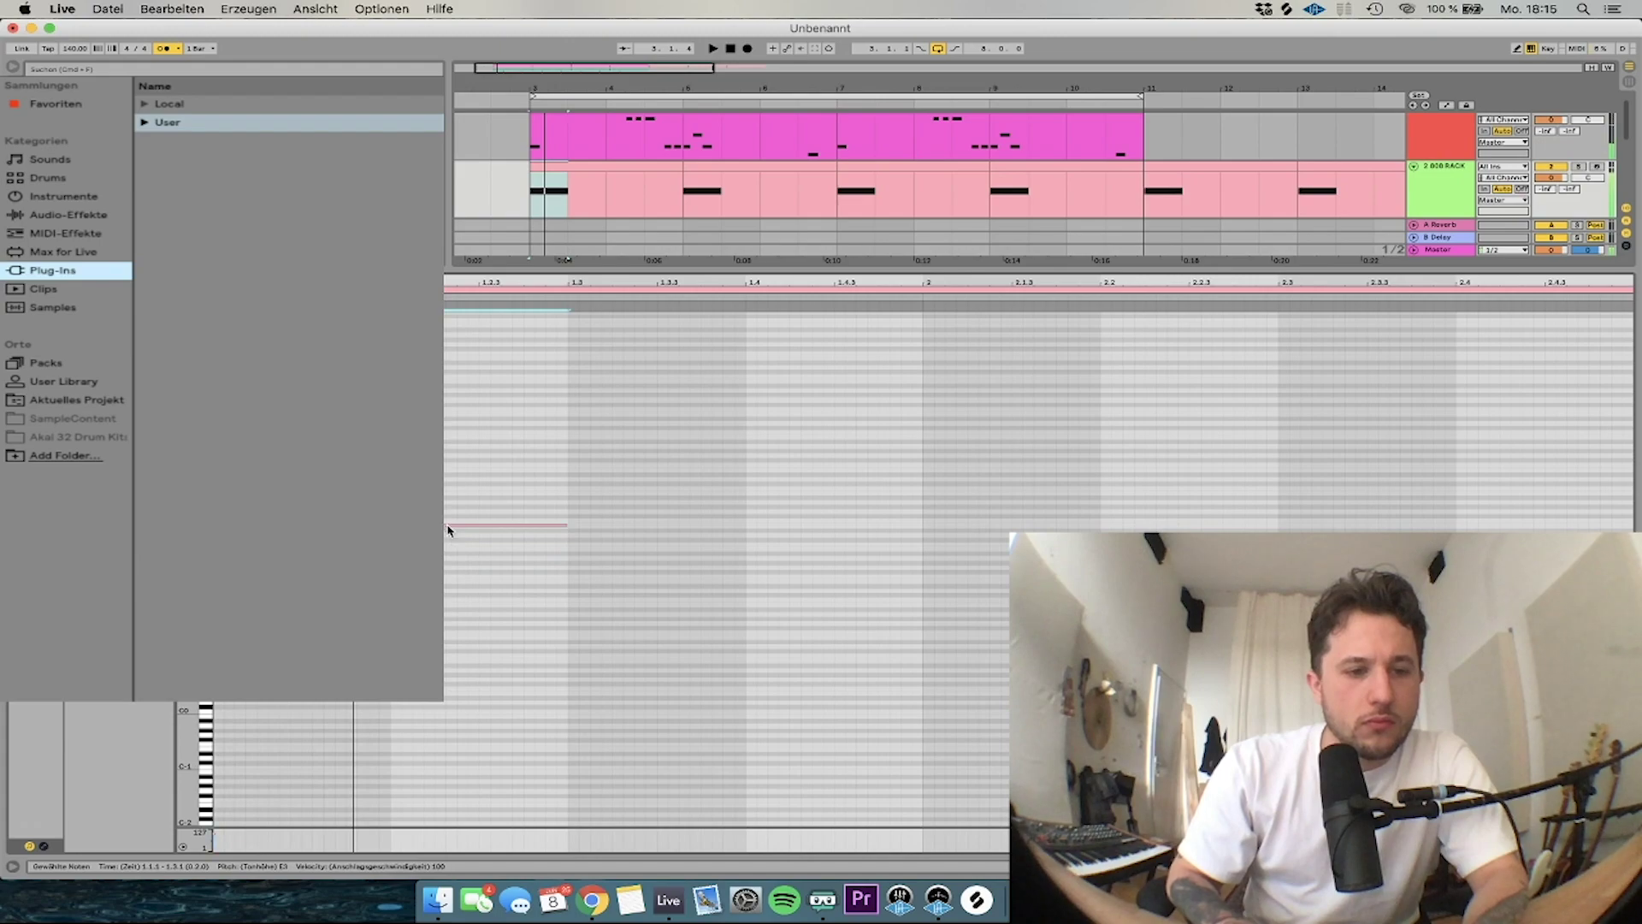
pyautogui.click(1430, 190)
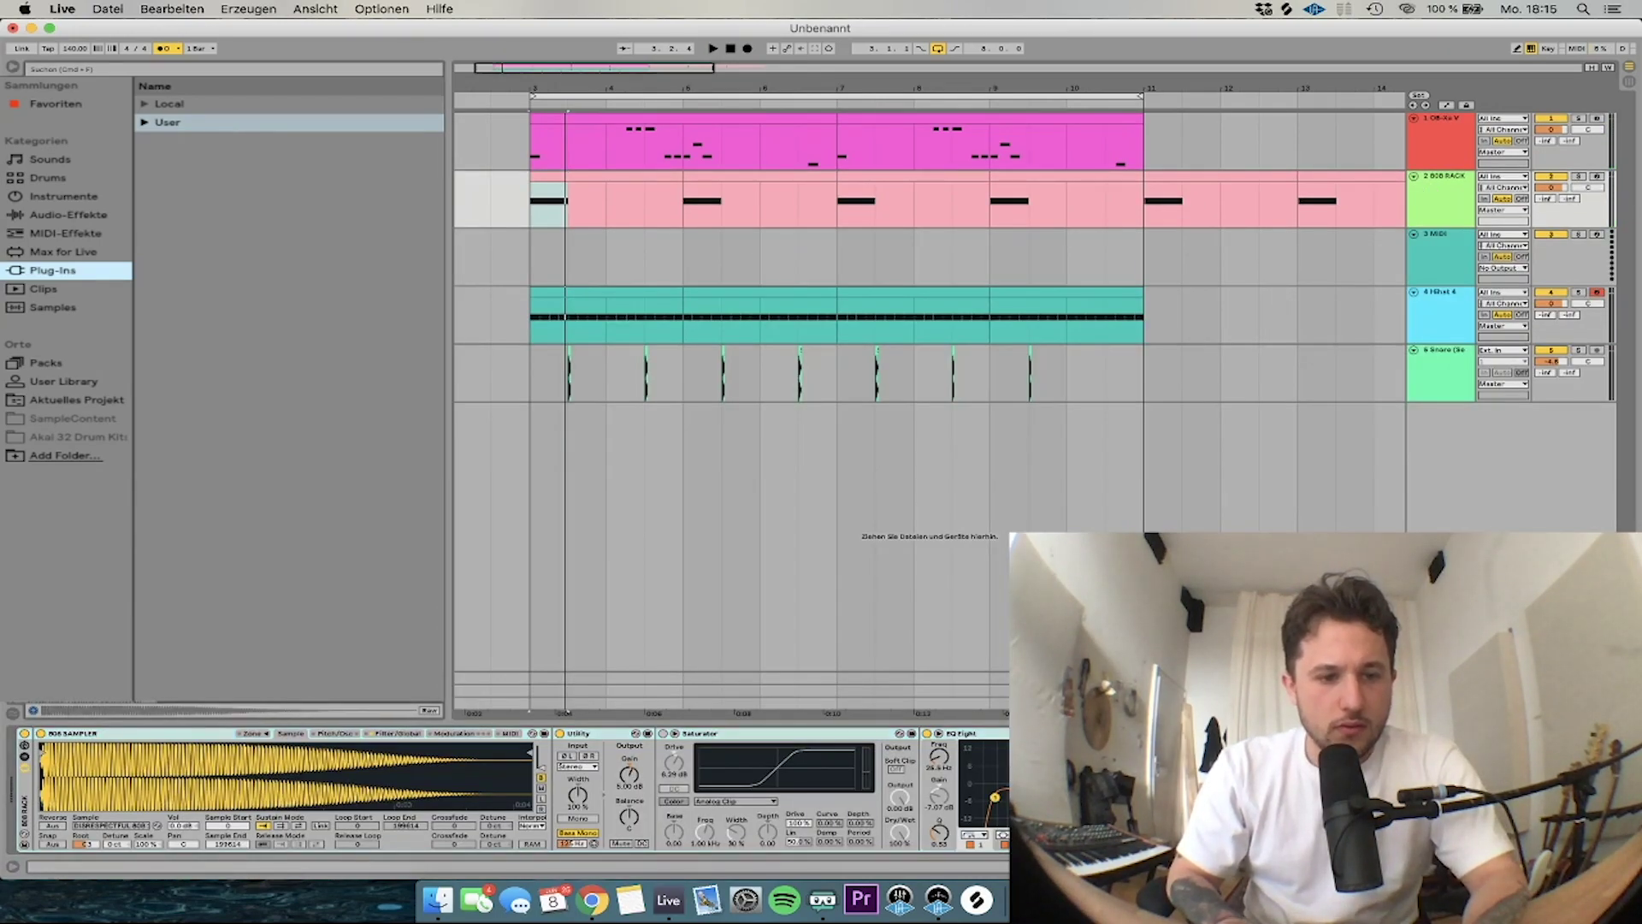
pyautogui.moveTo(237, 758); pyautogui.dragTo(240, 760)
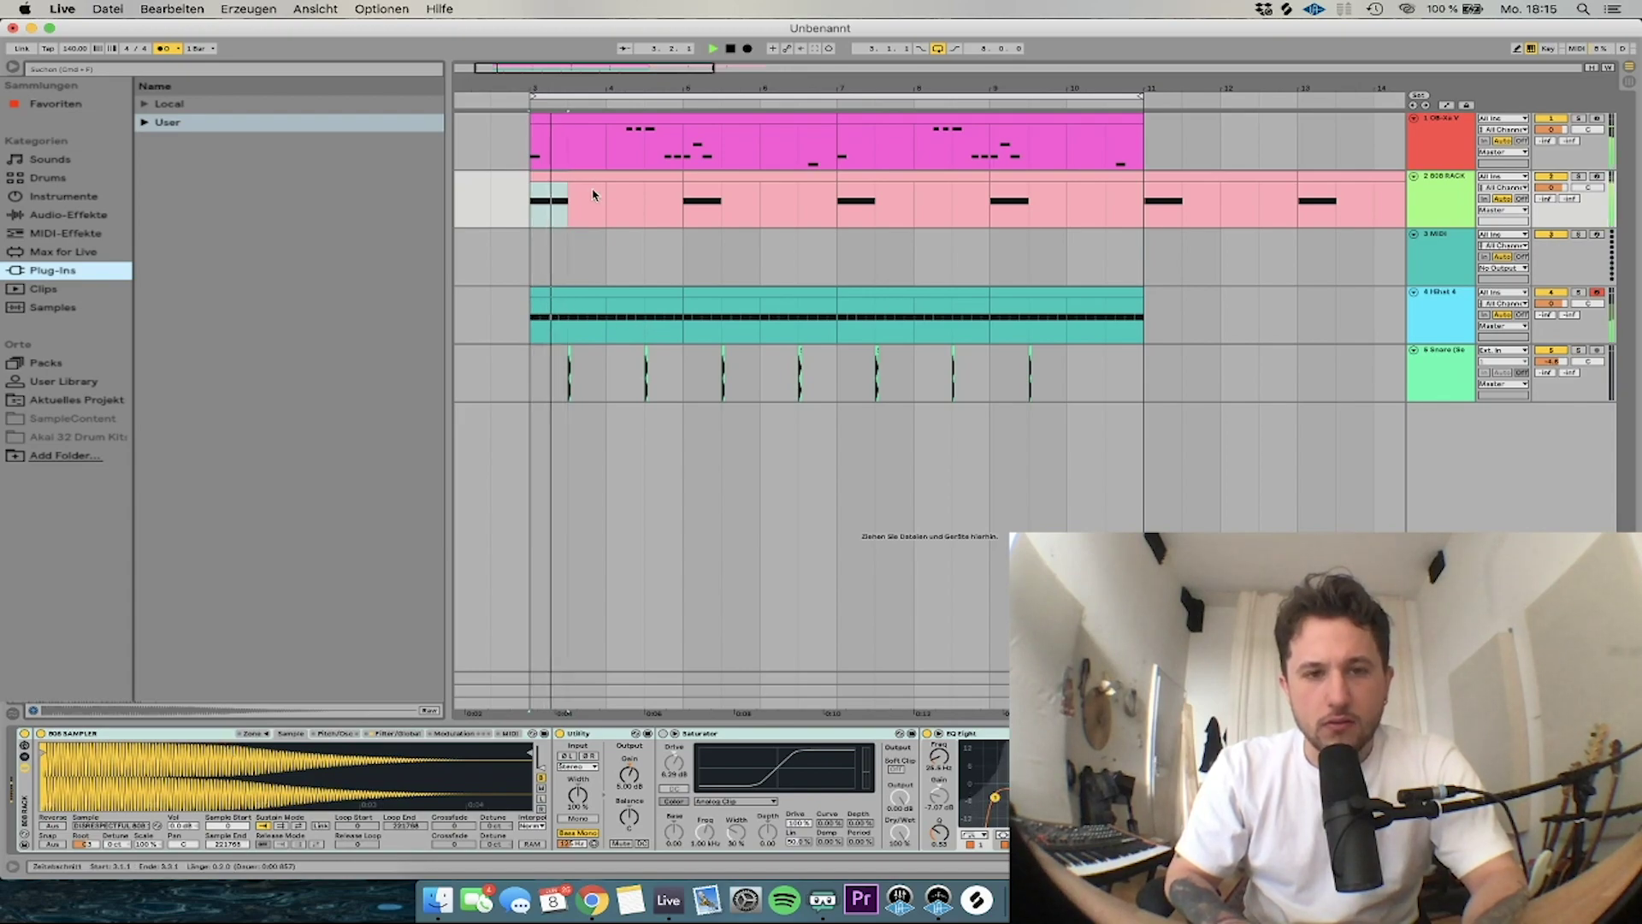
# Convert the 808 track's Sampler into a Simpler and play the bass from bar 3
pyautogui.moveTo(591, 197); pyautogui.dragTo(682, 197)
pyautogui.press('space')
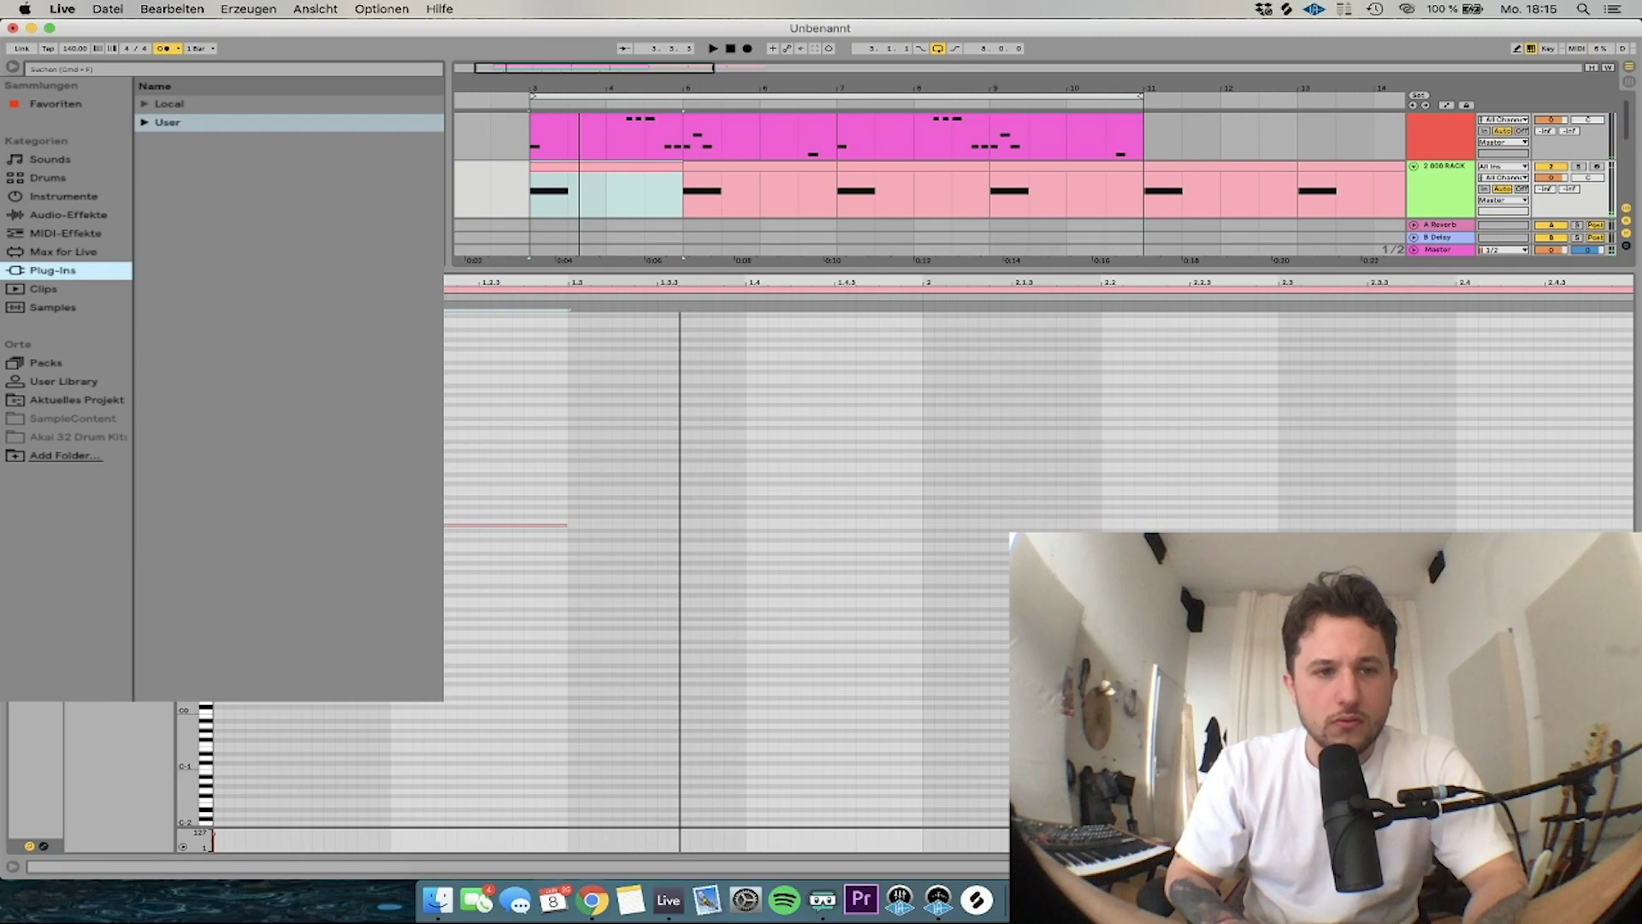
pyautogui.doubleClick(1470, 206)
pyautogui.press('space')
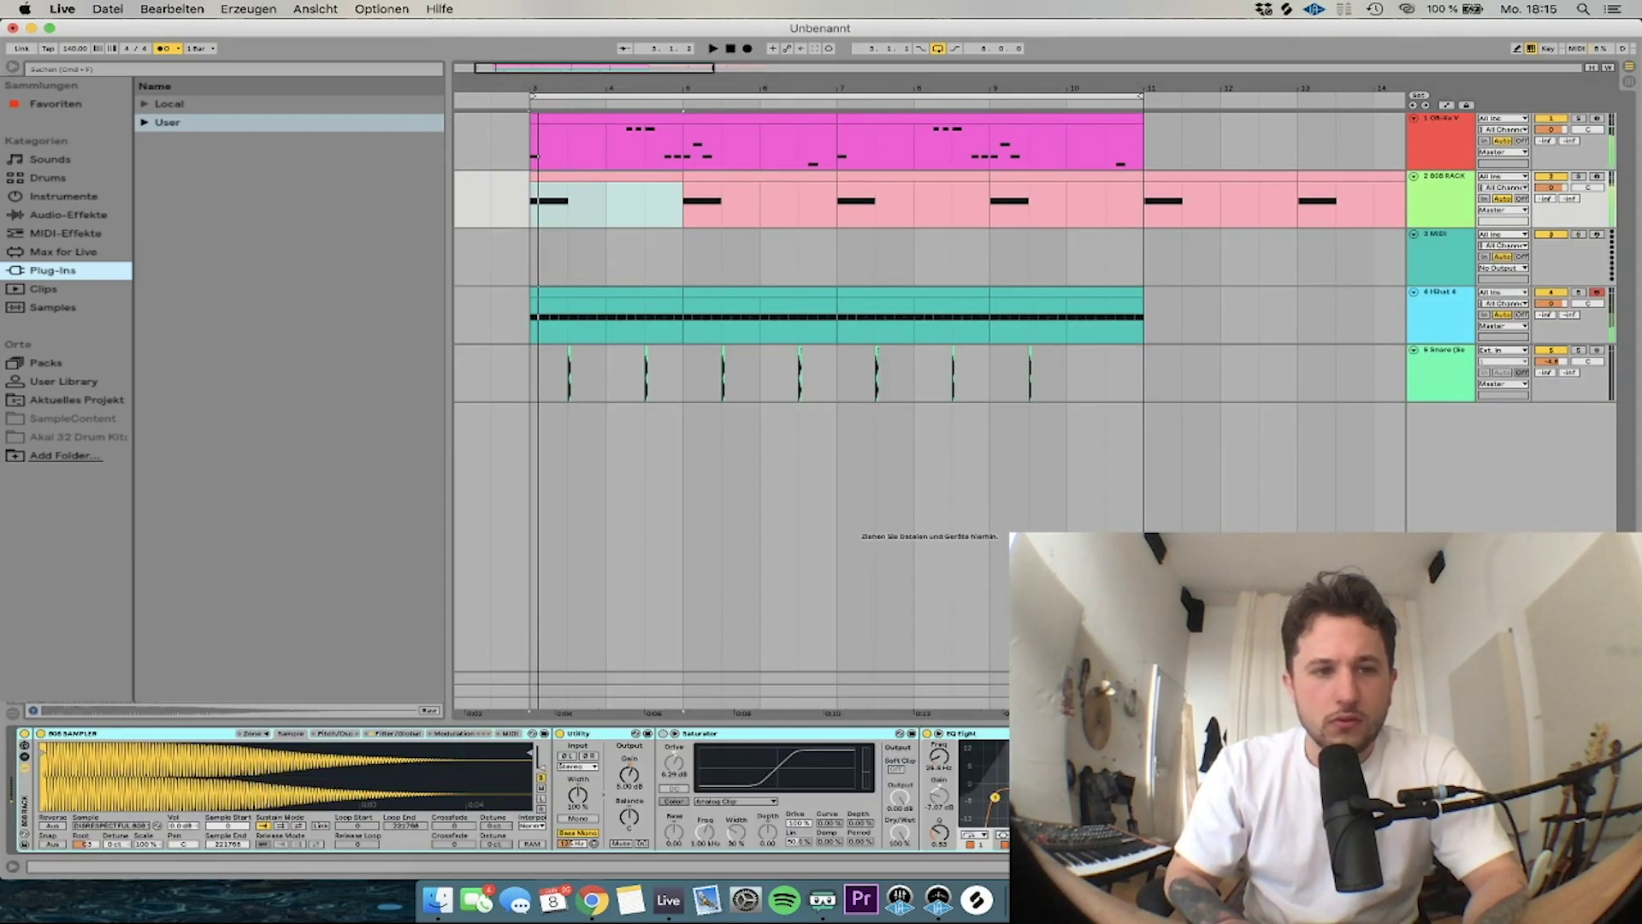
pyautogui.moveTo(248, 733); pyautogui.dragTo(248, 736)
pyautogui.press('space')
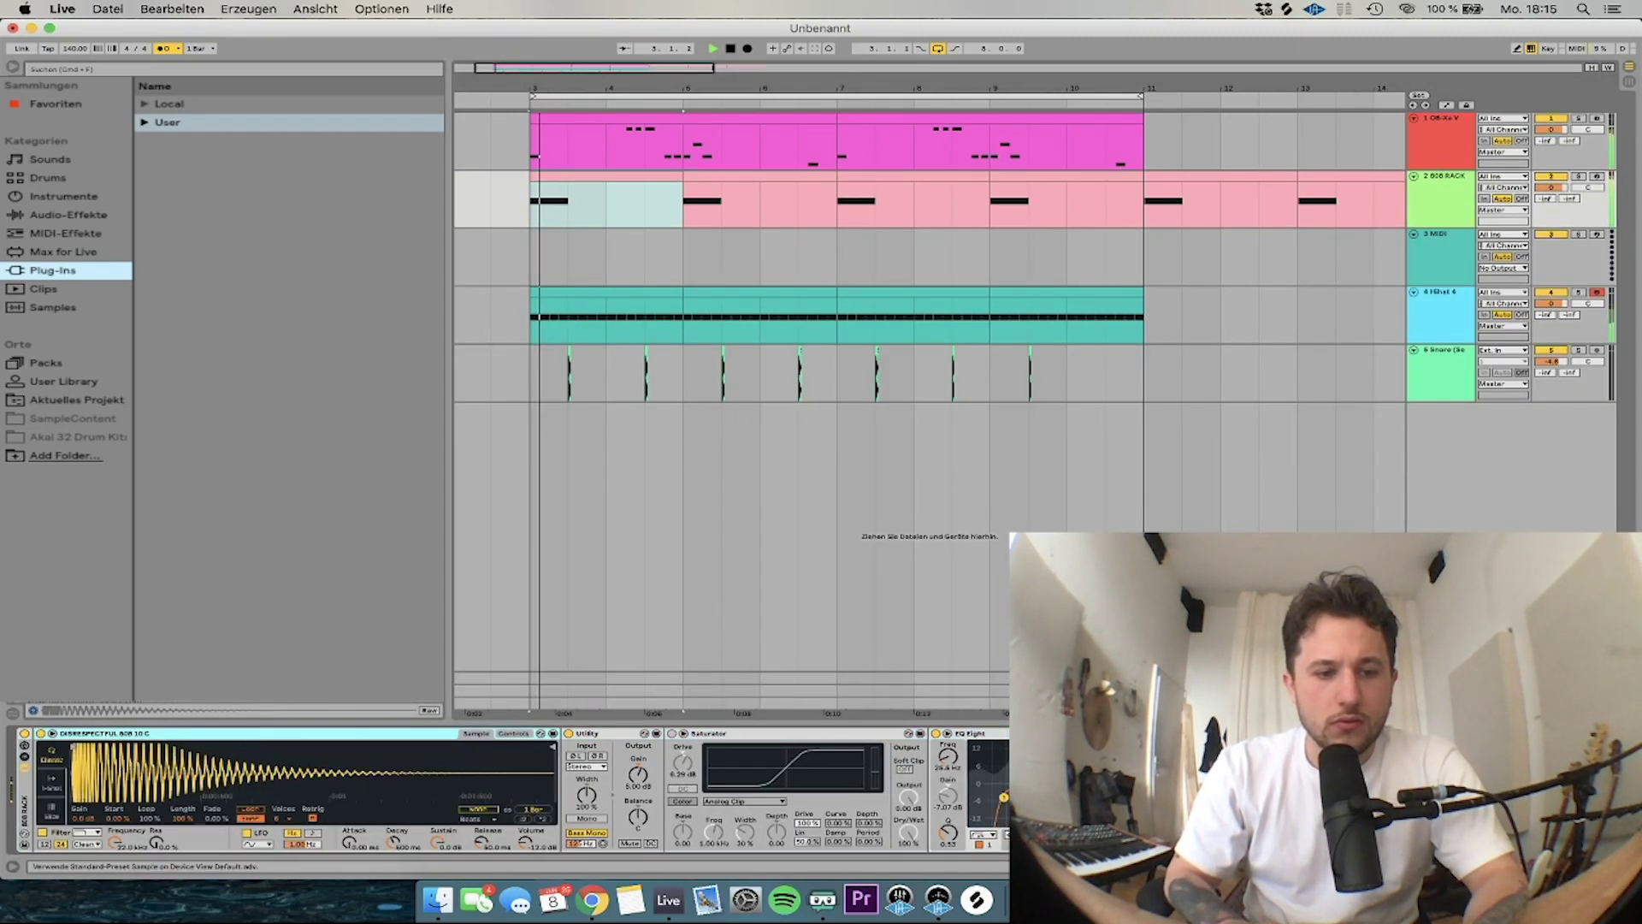
pyautogui.press('space')
# In the 808 clip at bars 5 to 7, add a C#3 note from 2.3.3 to the clip's end
pyautogui.doubleClick(575, 176)
pyautogui.press('space')
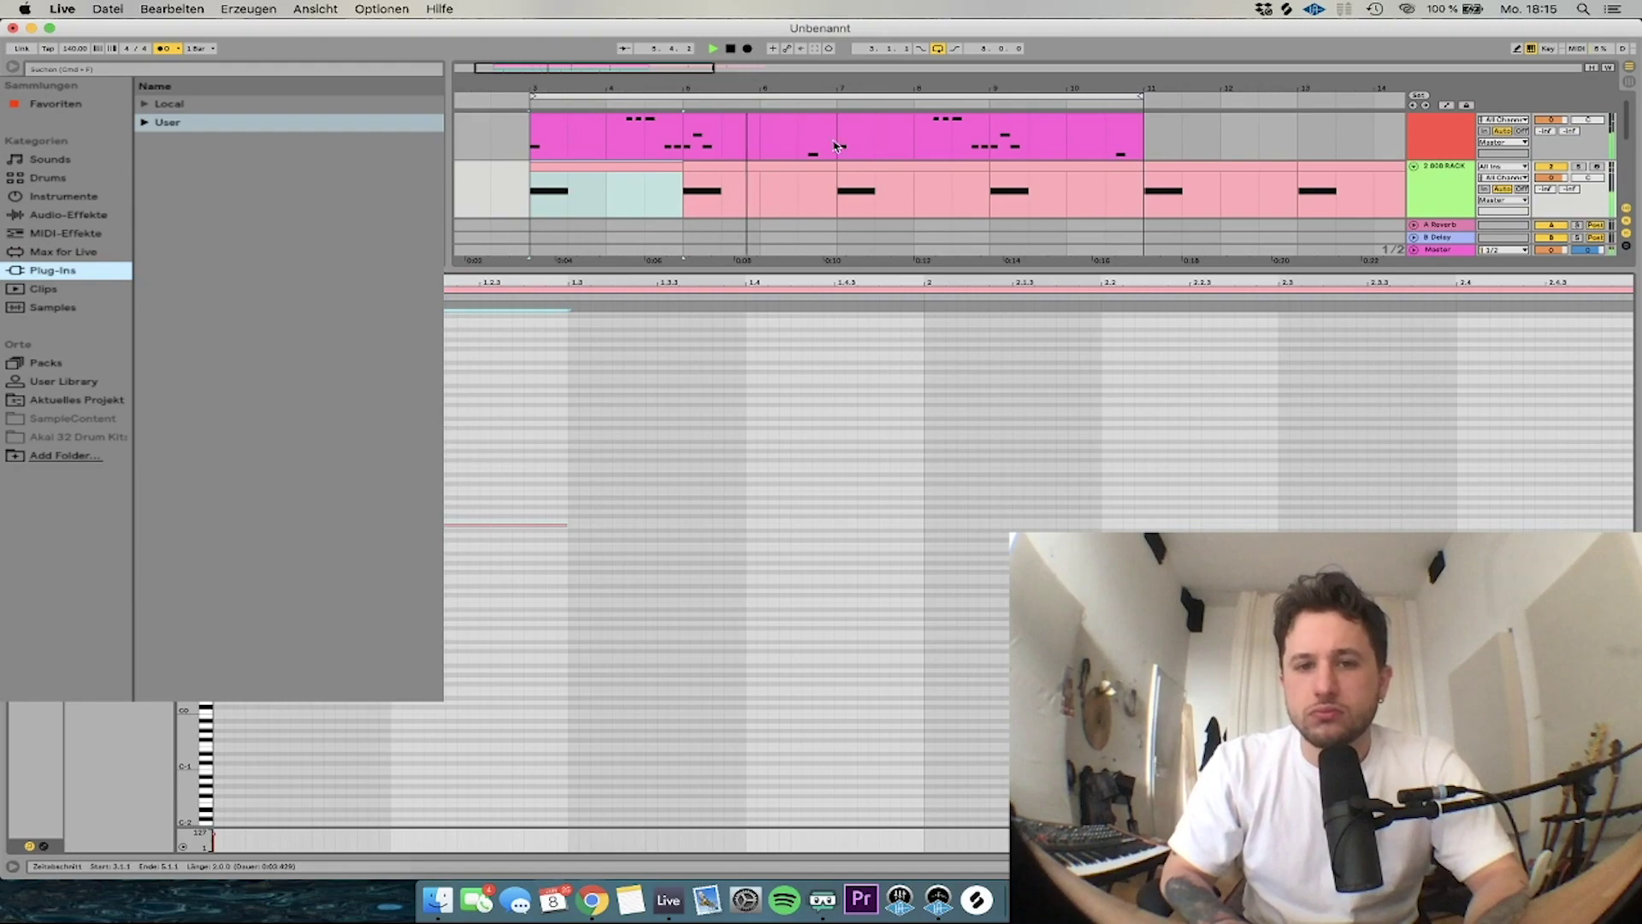
pyautogui.click(817, 168)
pyautogui.press('space')
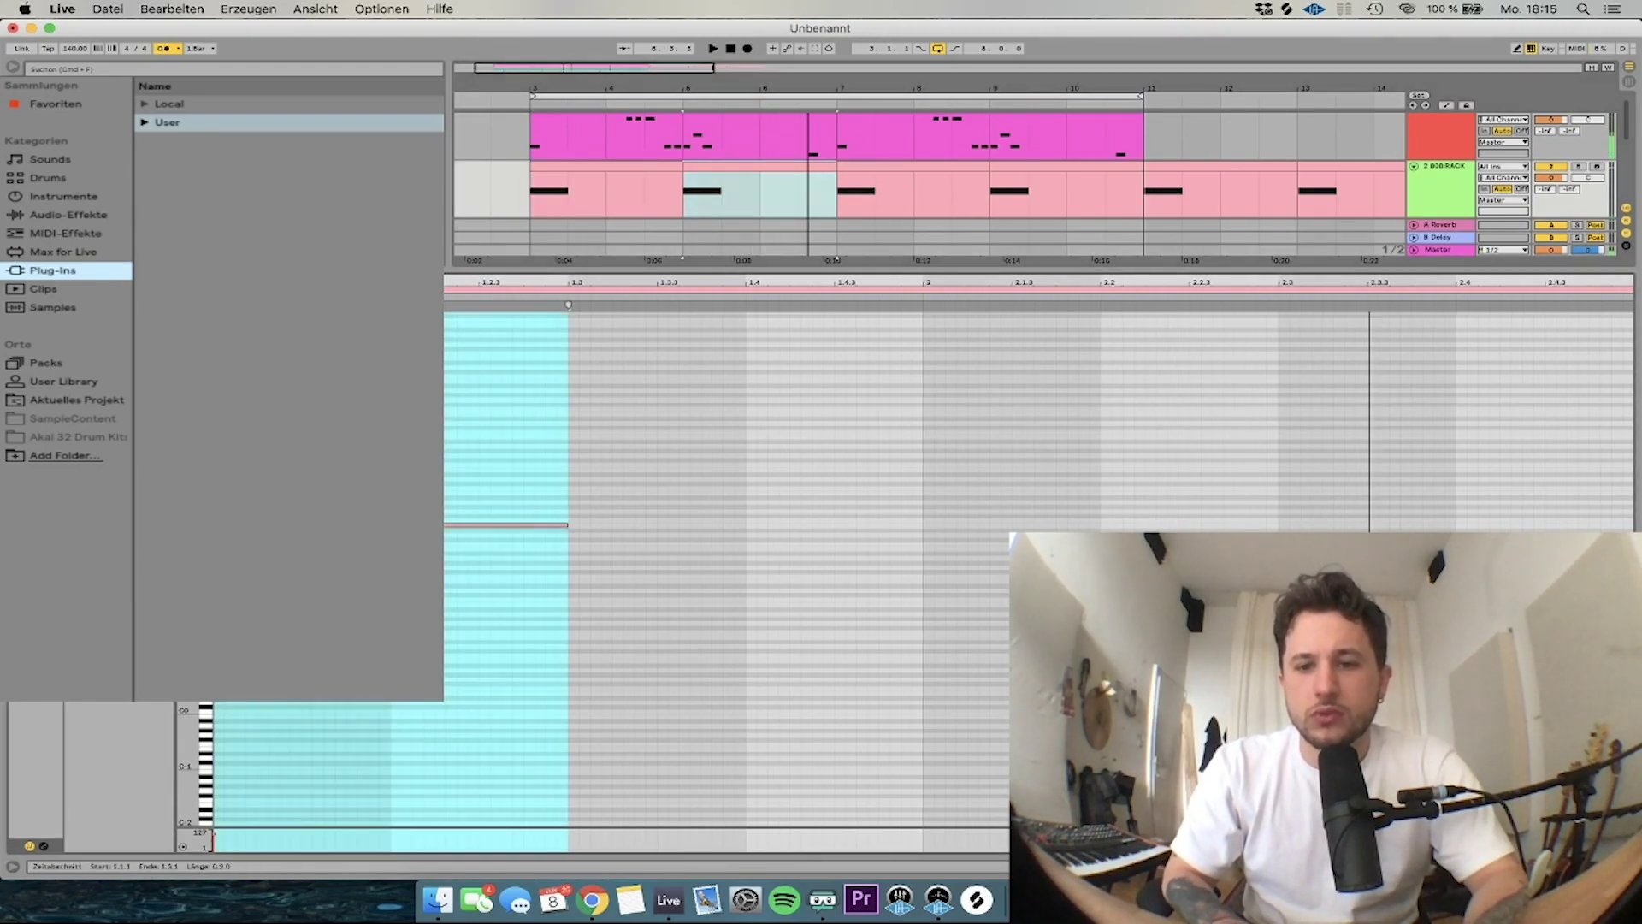
pyautogui.doubleClick(1503, 550)
pyautogui.moveTo(1502, 550)
pyautogui.mouseDown()
pyautogui.moveTo(1504, 491)
pyautogui.moveTo(1460, 551)
pyautogui.mouseUp()
pyautogui.press('space')
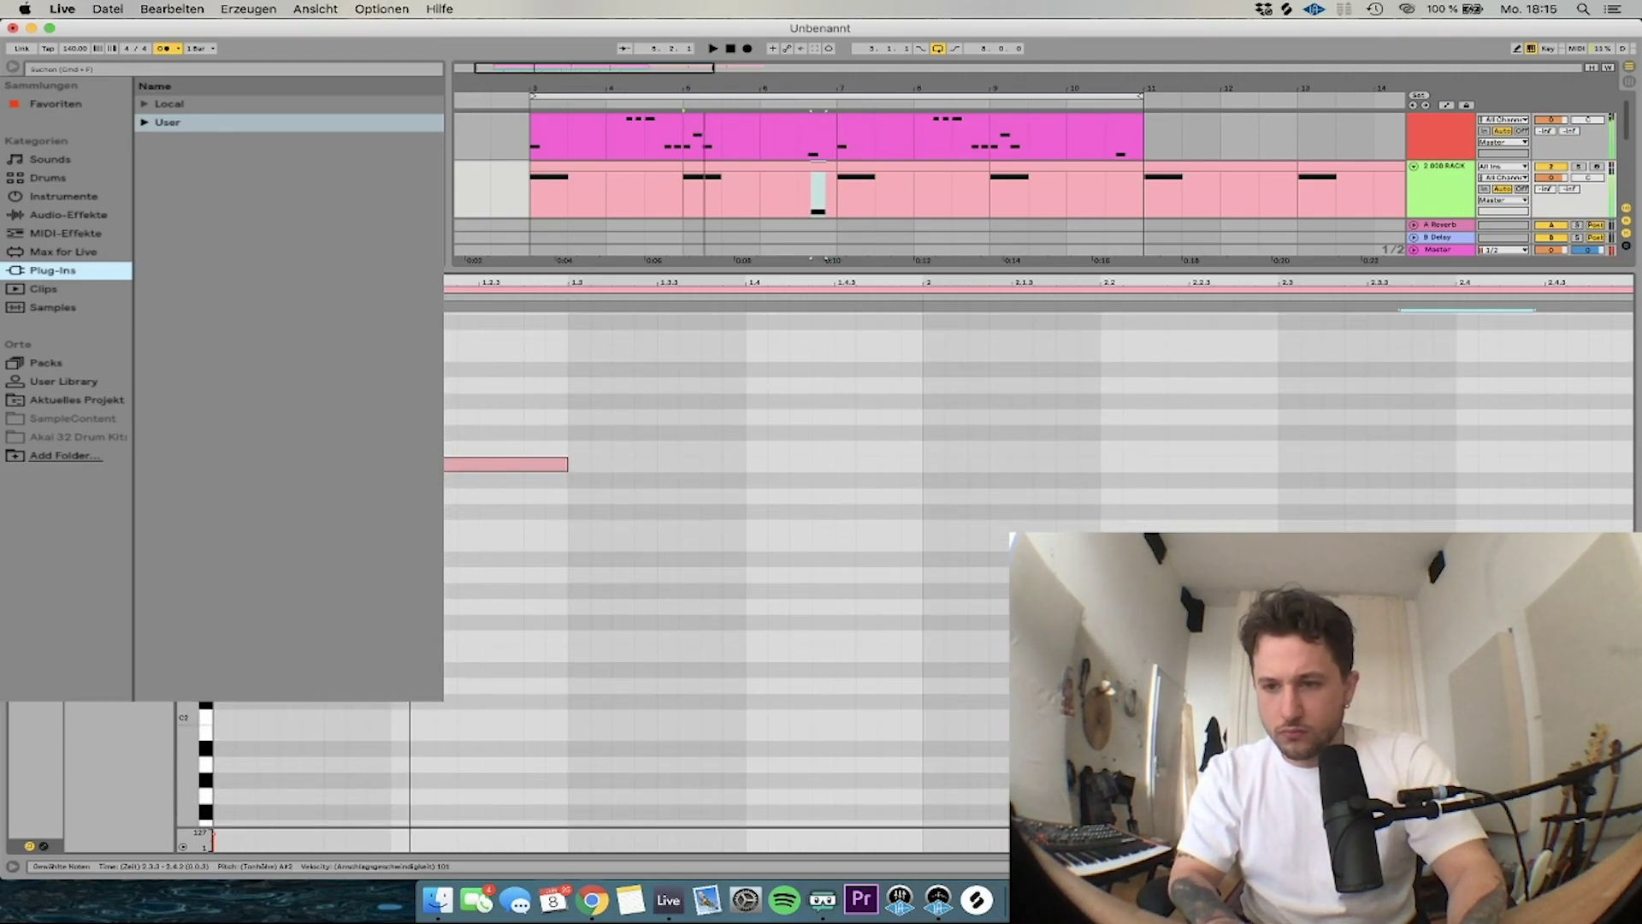
pyautogui.moveTo(1447, 559); pyautogui.dragTo(1627, 514)
pyautogui.press('space')
pyautogui.press('space')
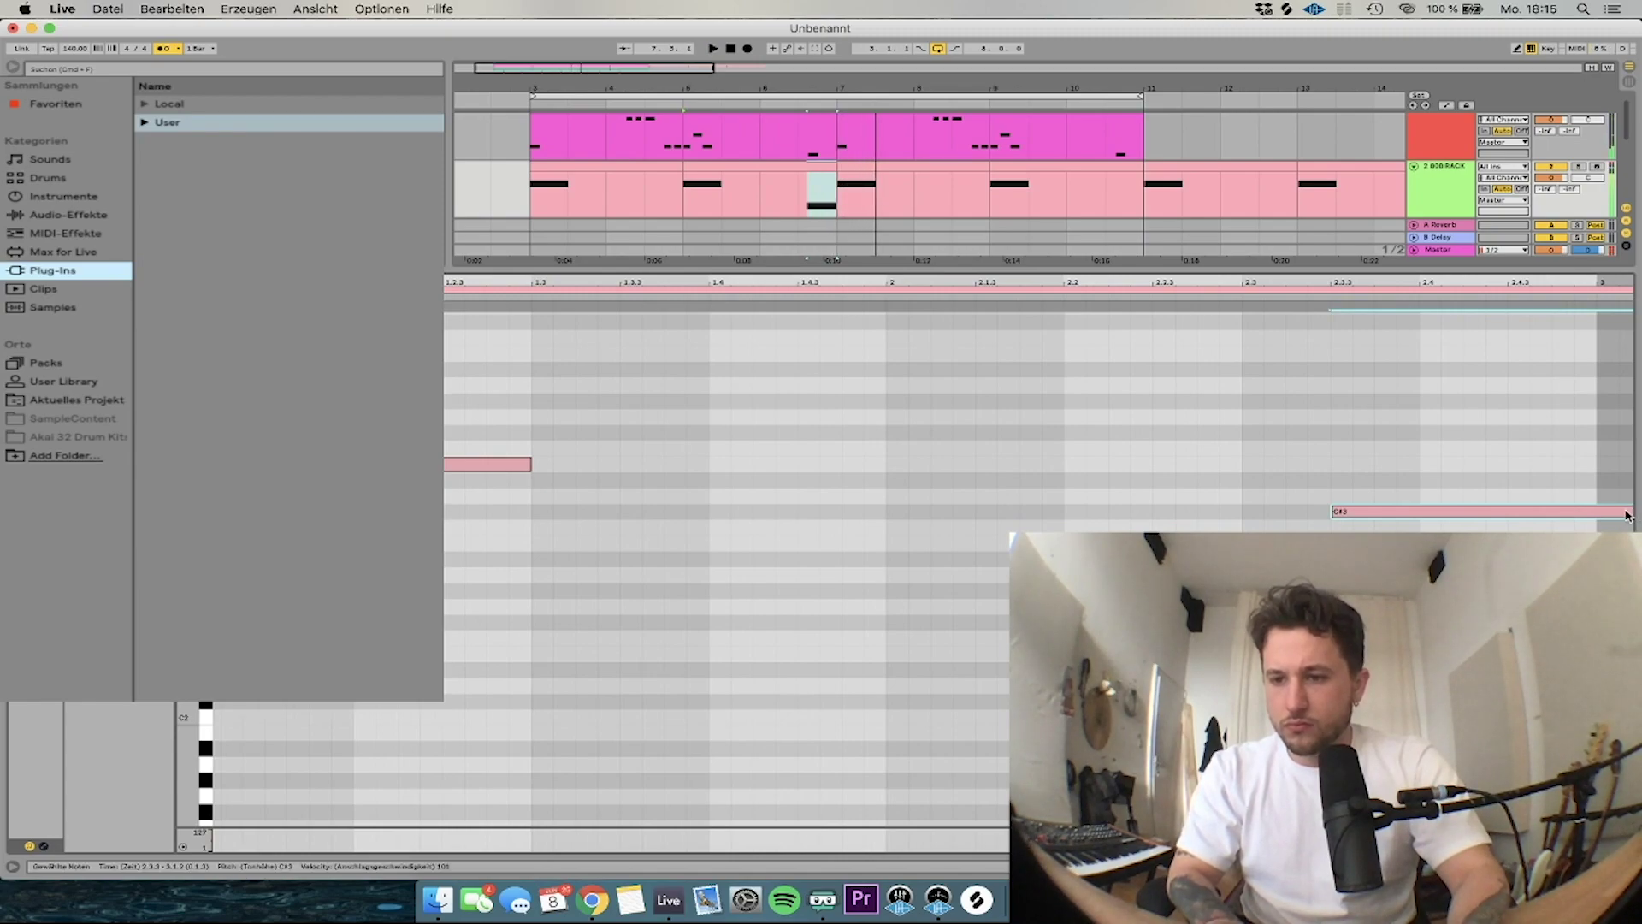
# Consolidate the 808 bass from bar 3 to bar 7 into one clip and play it back
pyautogui.hscroll(5, 1629, 517)
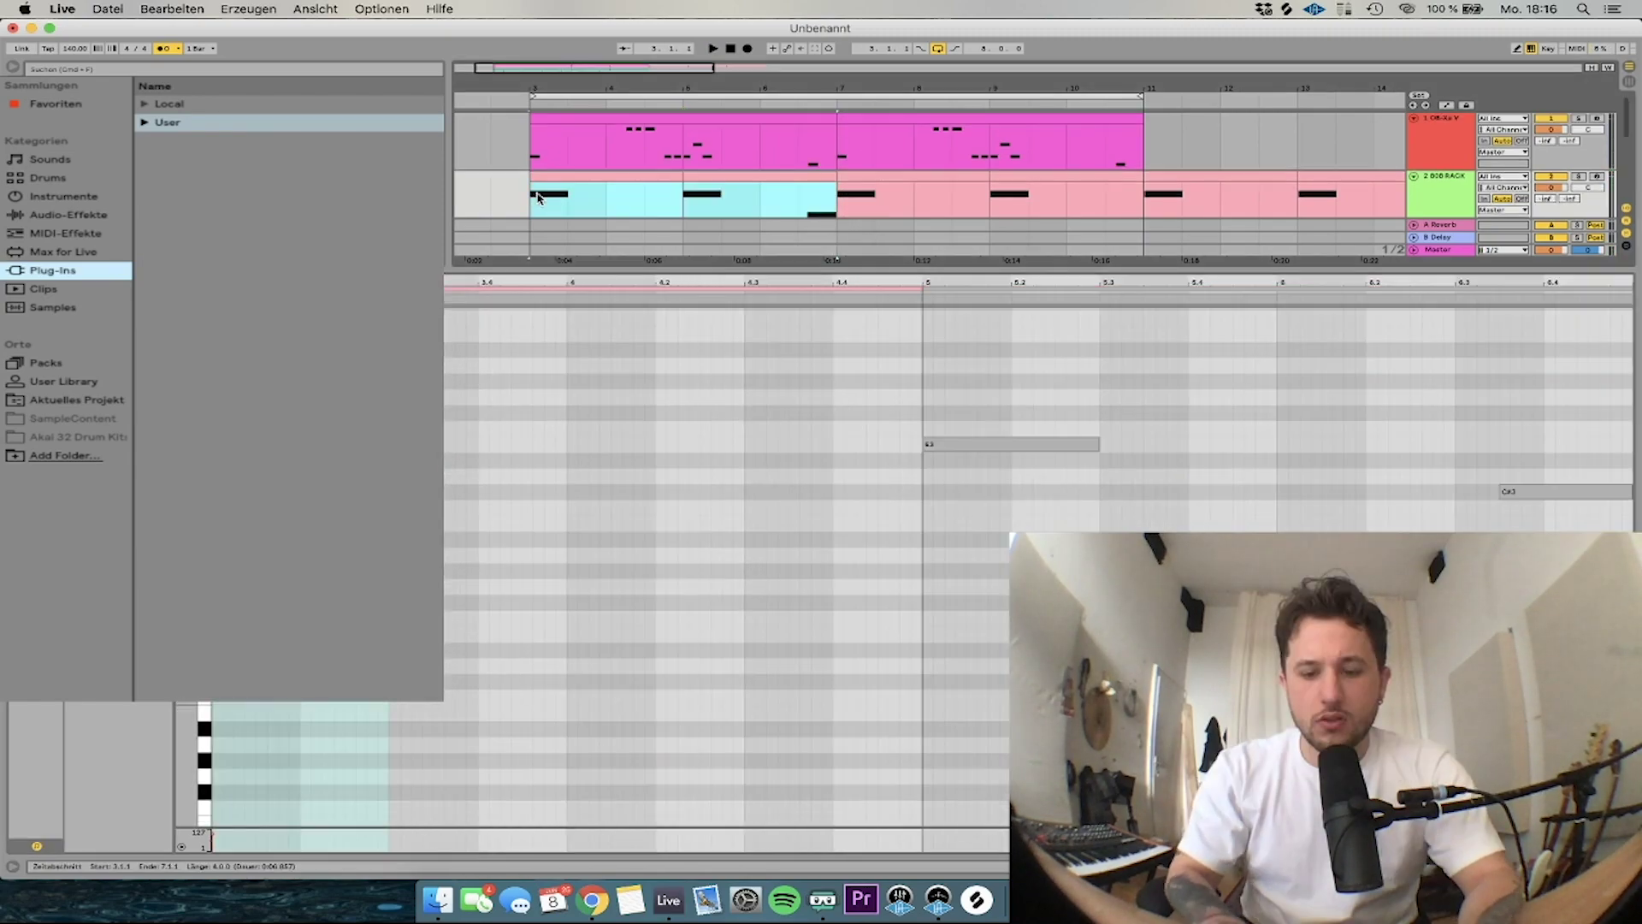
pyautogui.press('super+j')
pyautogui.press('space')
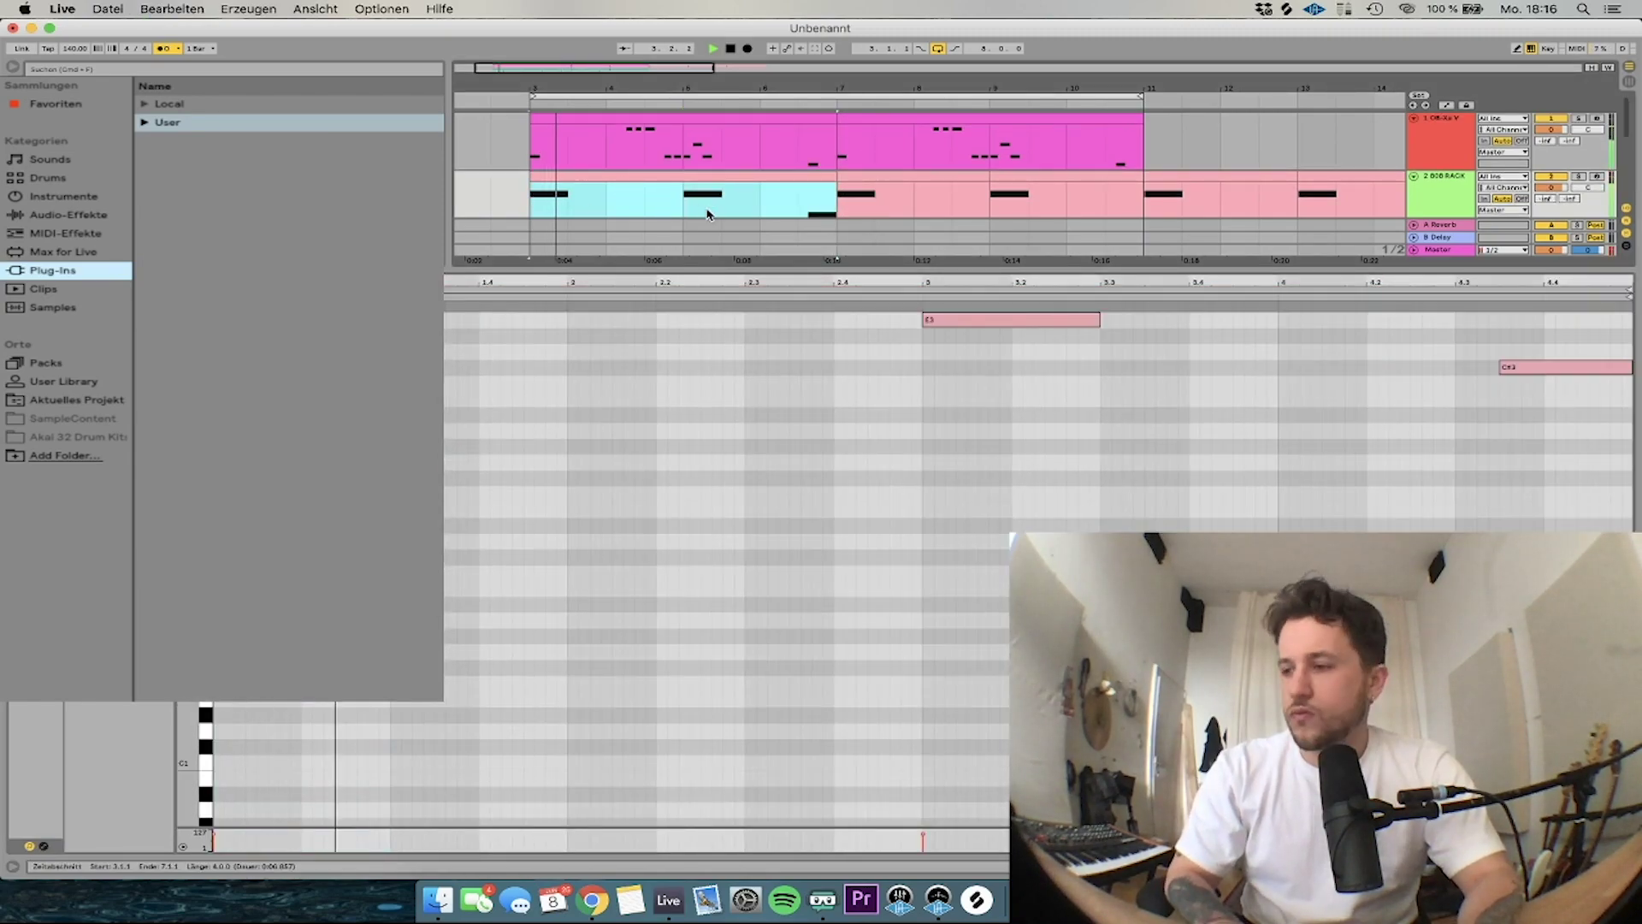
# Duplicate the consolidated 808 clip into bars 7 to 11 and lower the 808 track's volume
pyautogui.doubleClick(1435, 249)
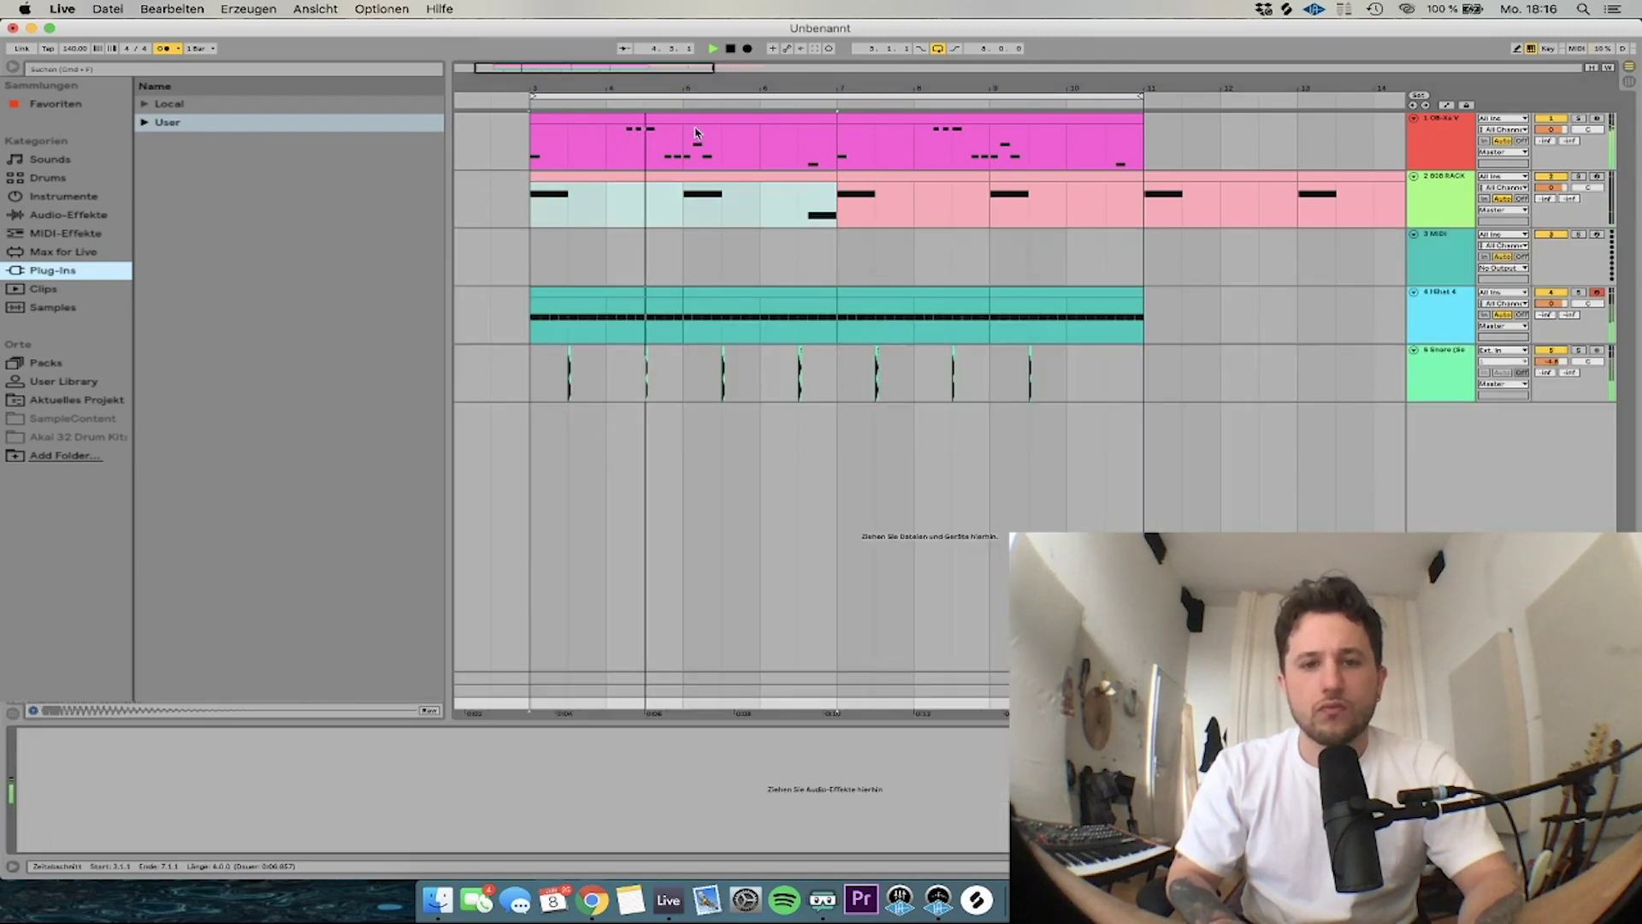
pyautogui.click(688, 174)
pyautogui.press('super+d')
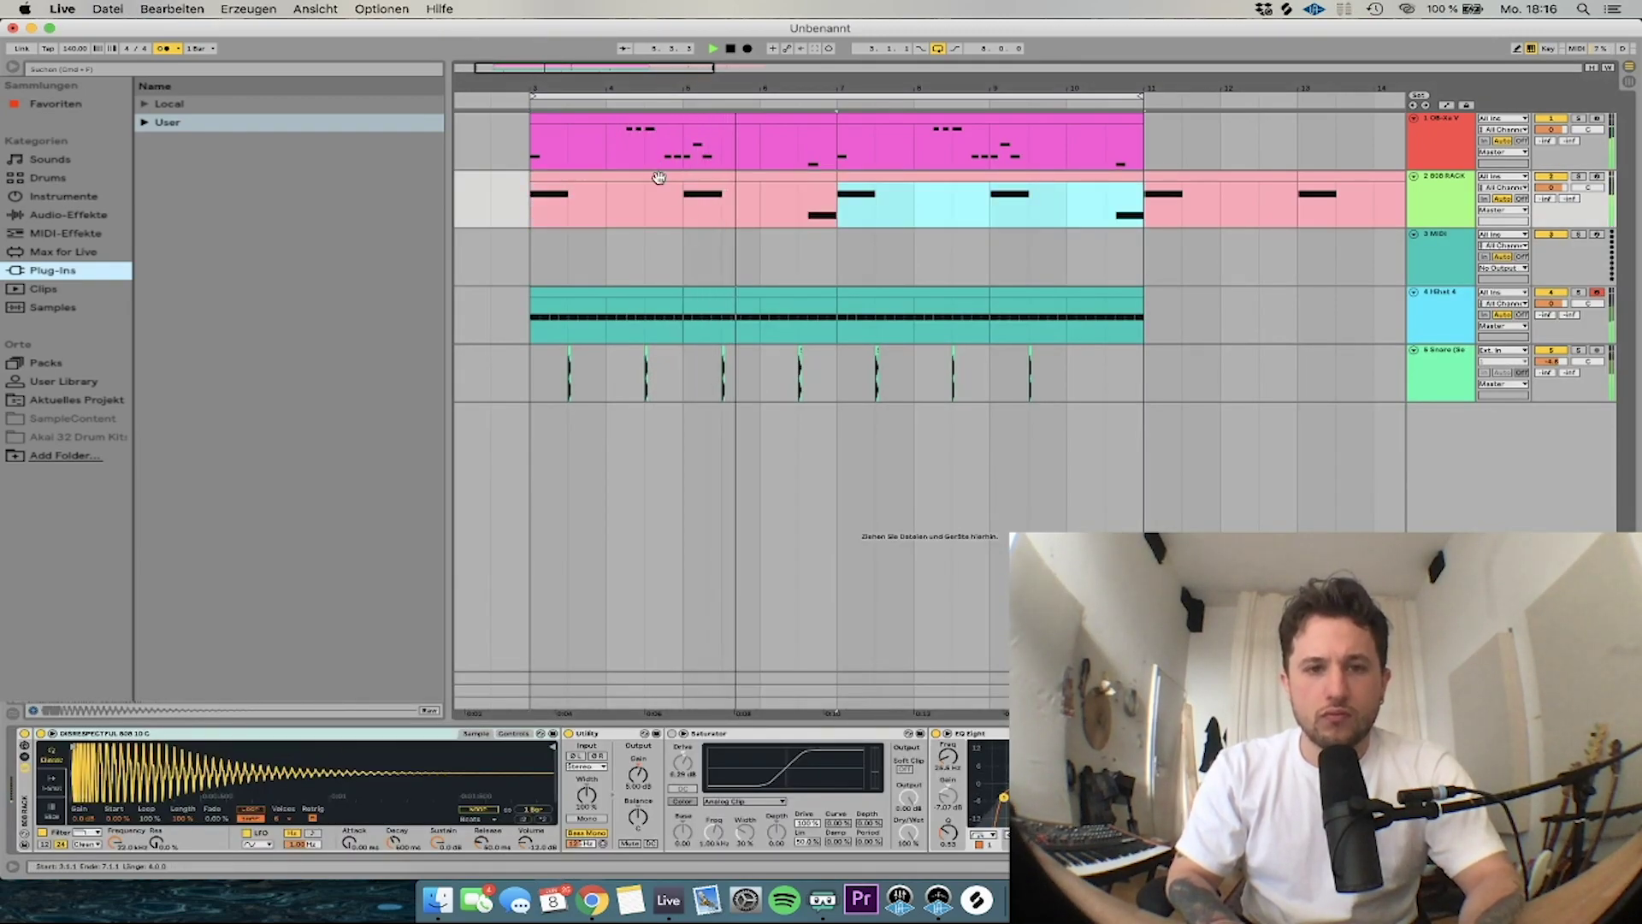
pyautogui.moveTo(1549, 187); pyautogui.dragTo(1549, 200)
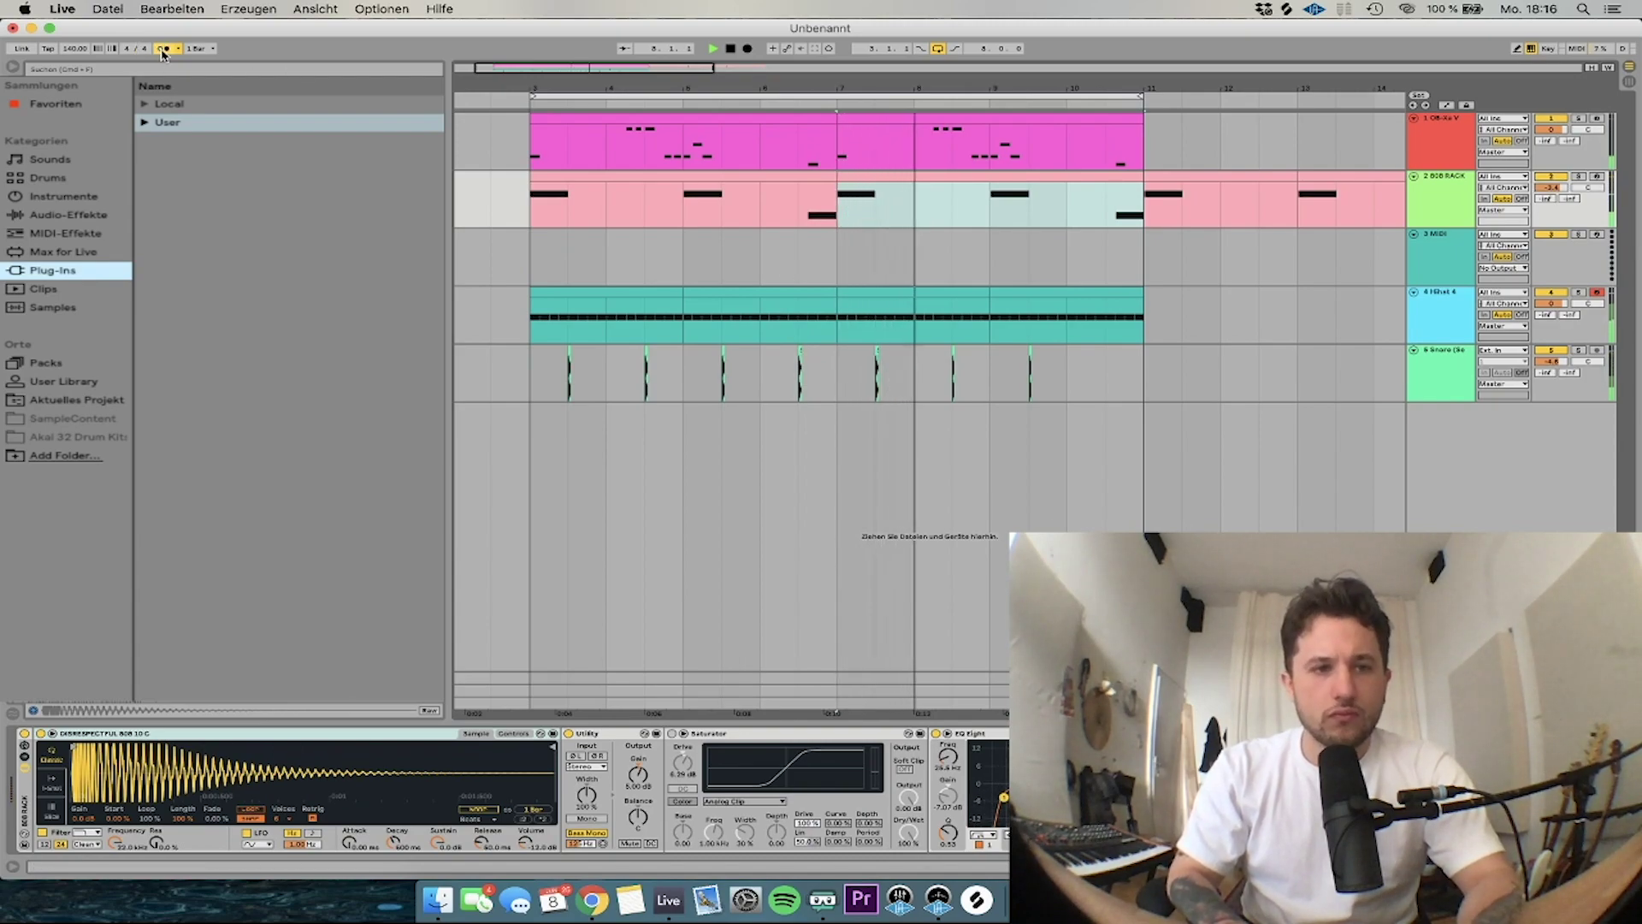
# Add RC-20 Retro Color to the OB-Xa V melody track and go through its presets to Depth for Plucks
pyautogui.click(93, 68)
pyautogui.write('re')
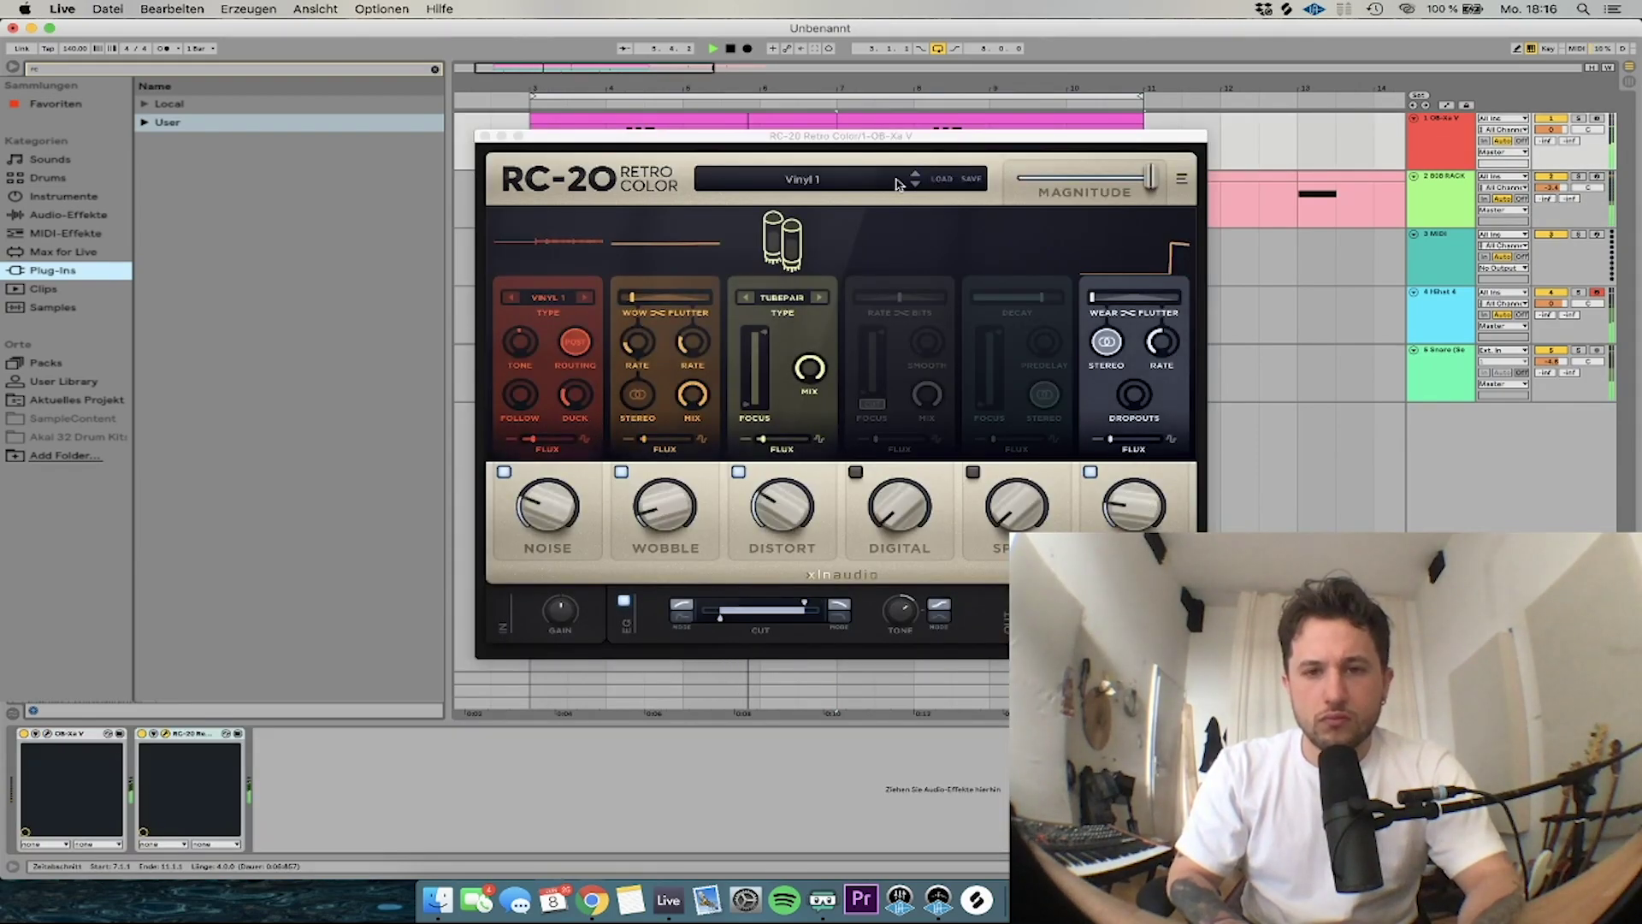
pyautogui.click(915, 185)
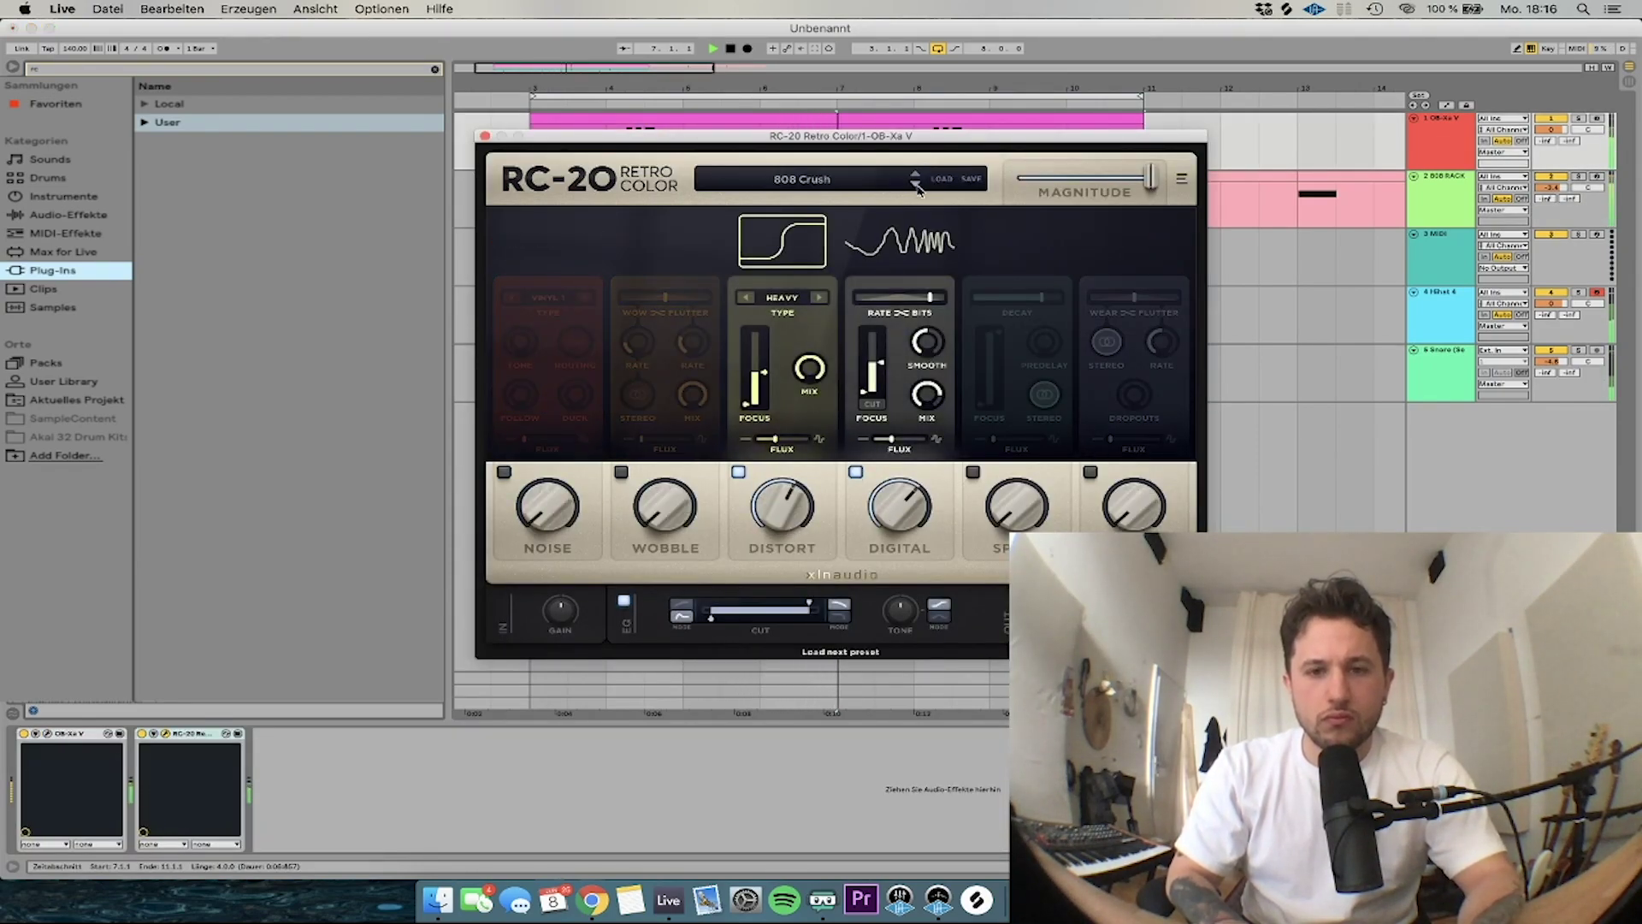
pyautogui.click(915, 185)
pyautogui.click(915, 185)
pyautogui.click(915, 185)
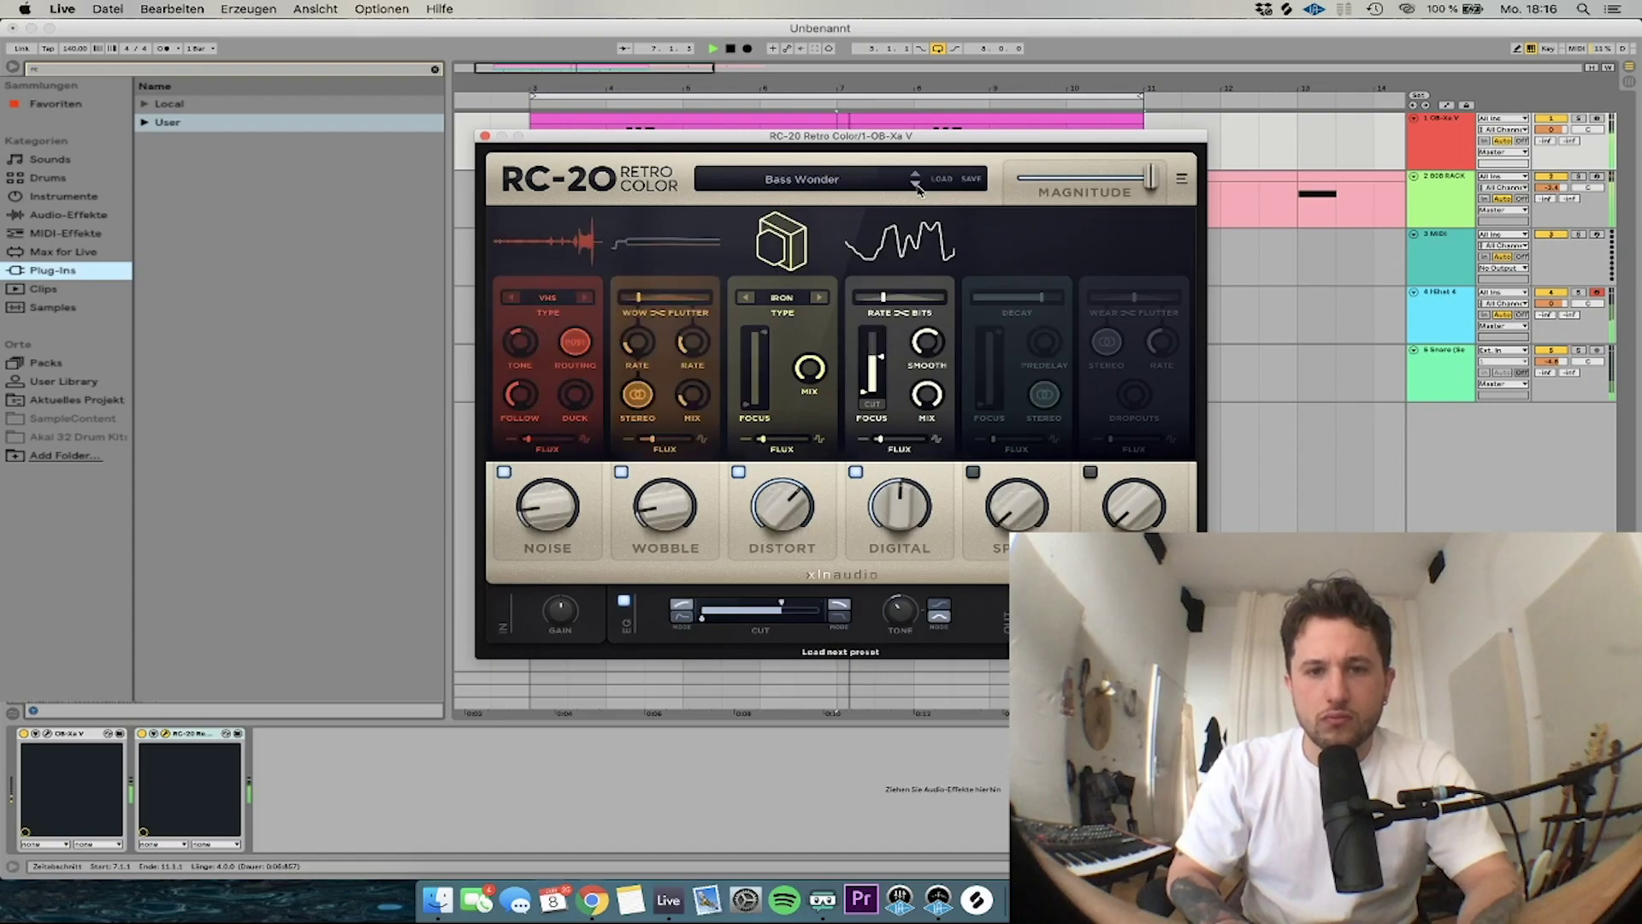
pyautogui.click(915, 185)
pyautogui.click(915, 185)
pyautogui.click(915, 185)
pyautogui.click(915, 185)
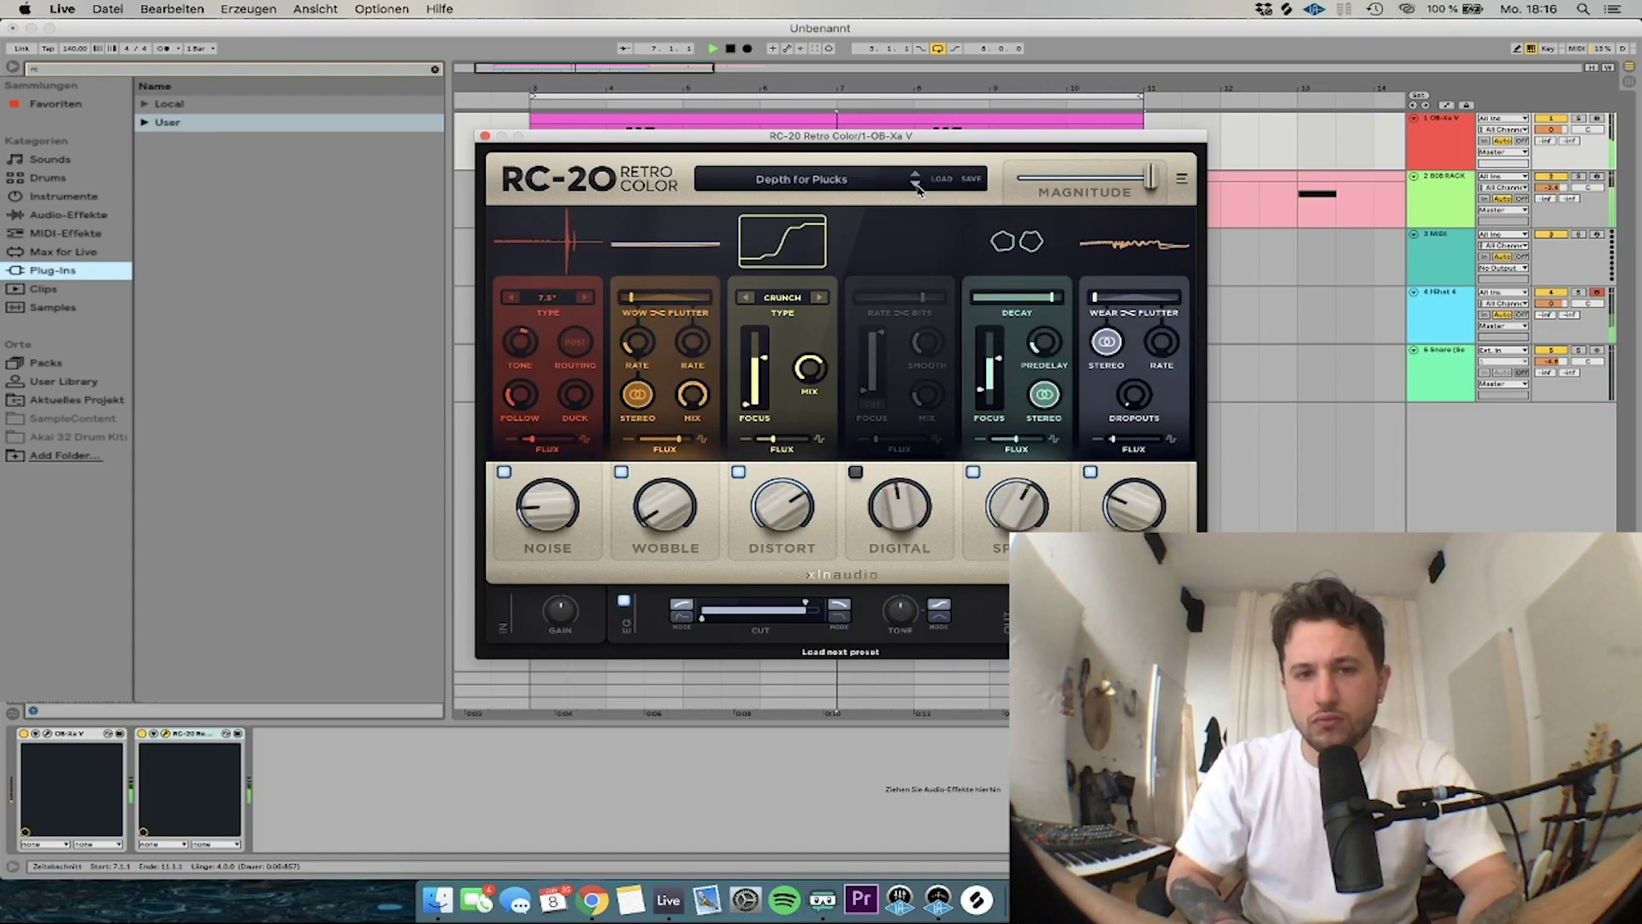
pyautogui.click(485, 136)
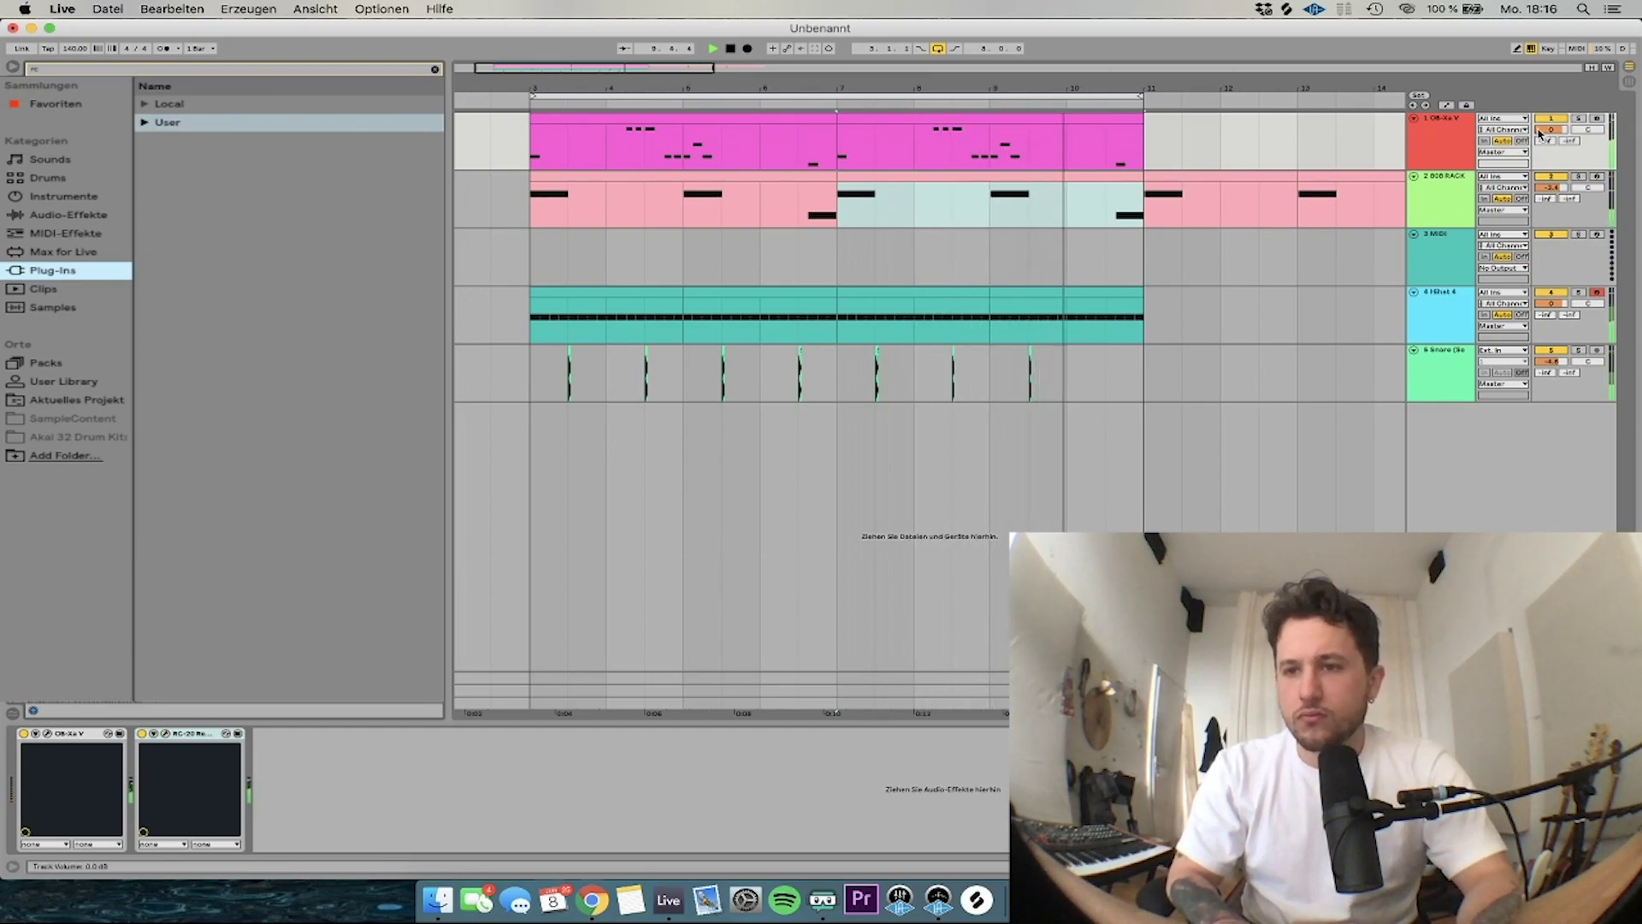
# Lower the OB-Xa V track's volume and duplicate the snare section of bar 9 into bar 10
pyautogui.moveTo(1542, 130); pyautogui.dragTo(1542, 141)
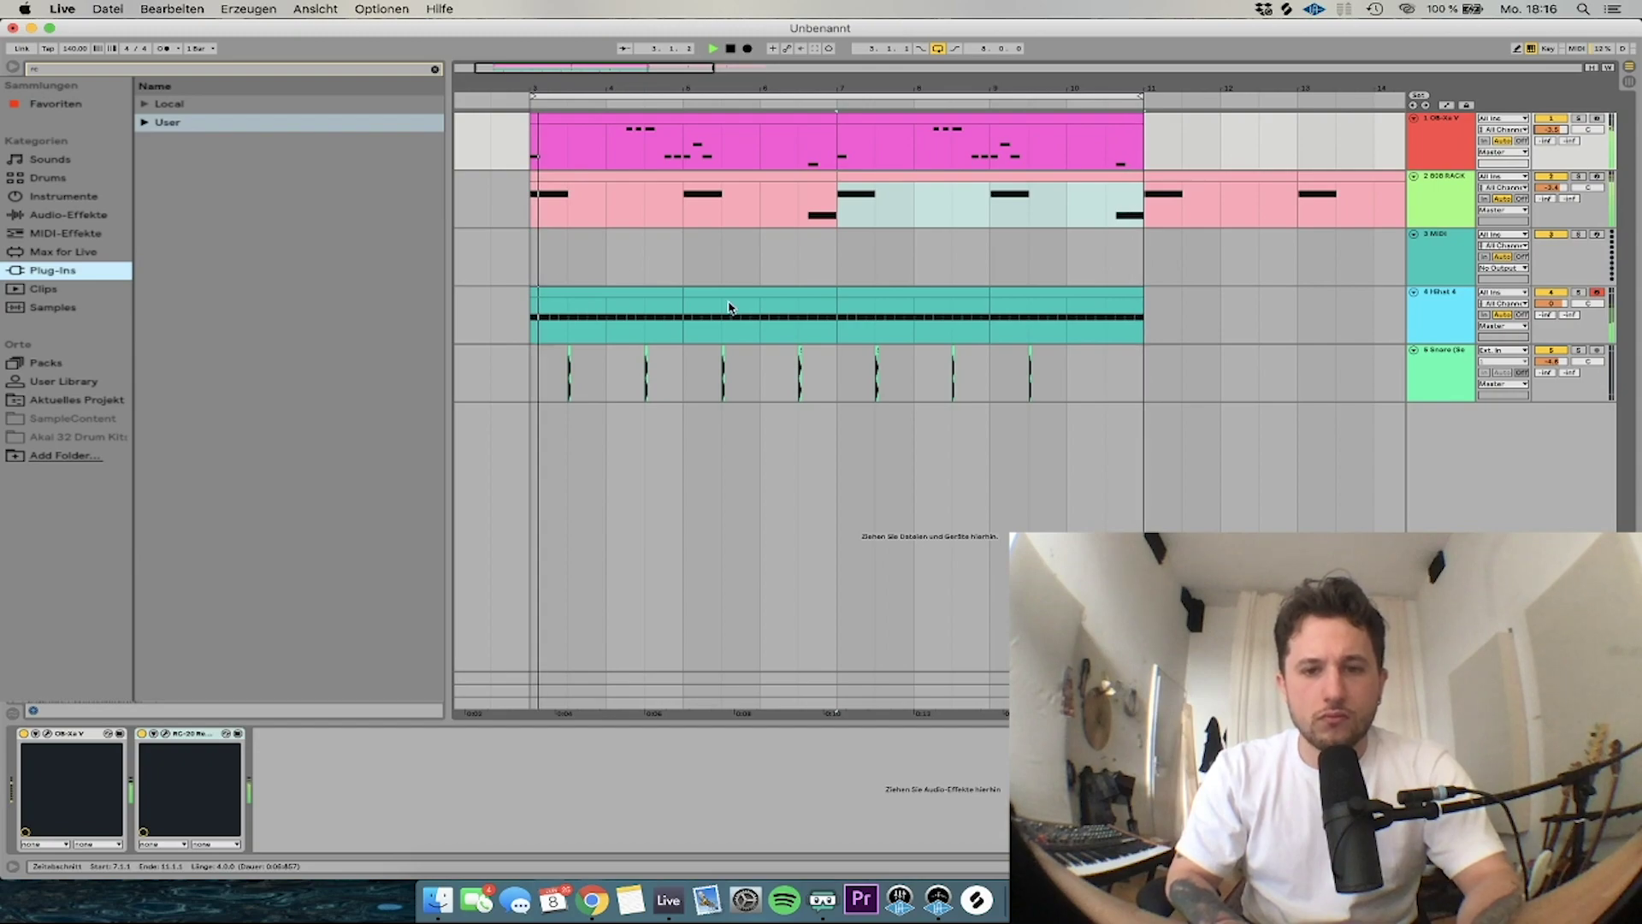
pyautogui.moveTo(991, 364); pyautogui.dragTo(1061, 371)
pyautogui.press('super+d')
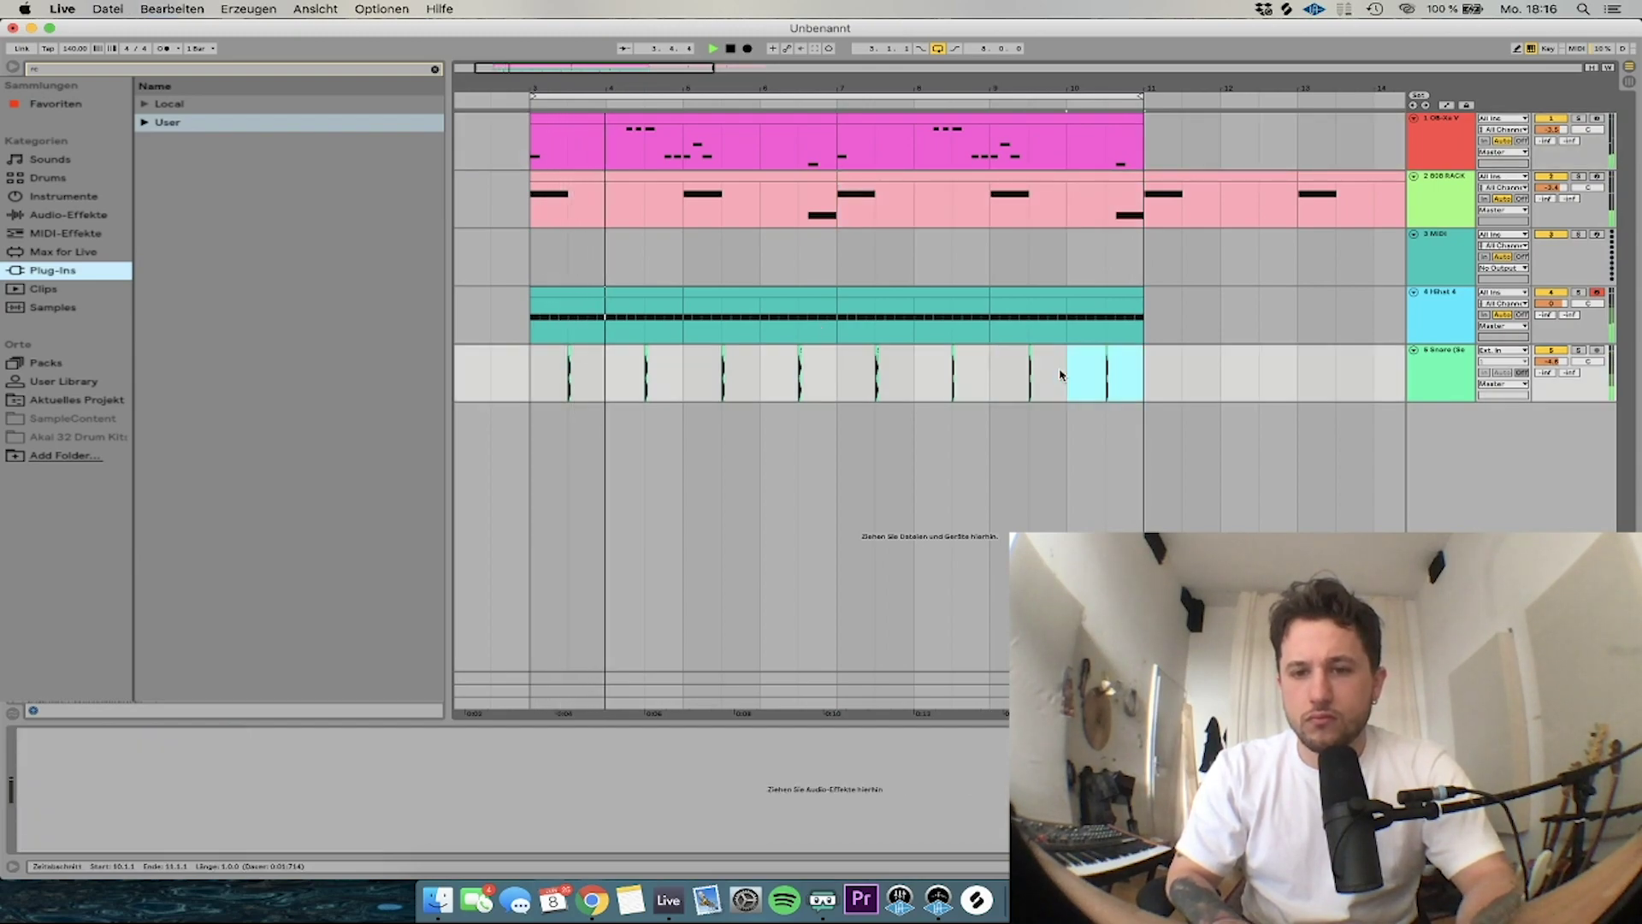
# Try splitting the hi-hat note at 1.3.3 into a roll of short notes and play it back
pyautogui.doubleClick(581, 290)
pyautogui.click(726, 544)
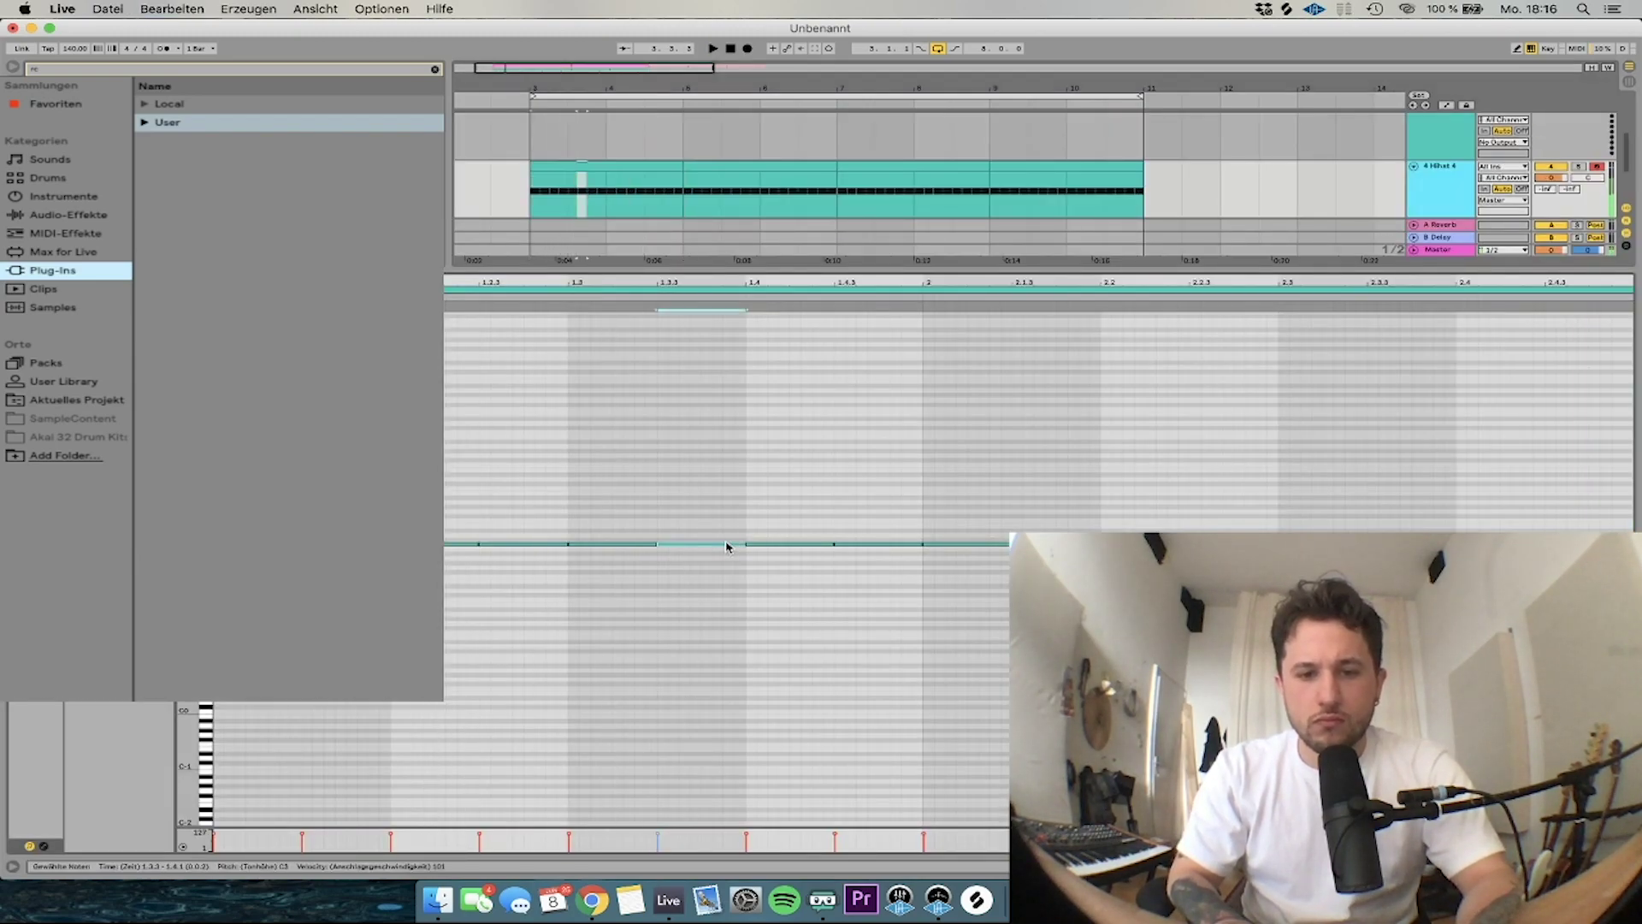
pyautogui.moveTo(682, 544); pyautogui.dragTo(675, 545)
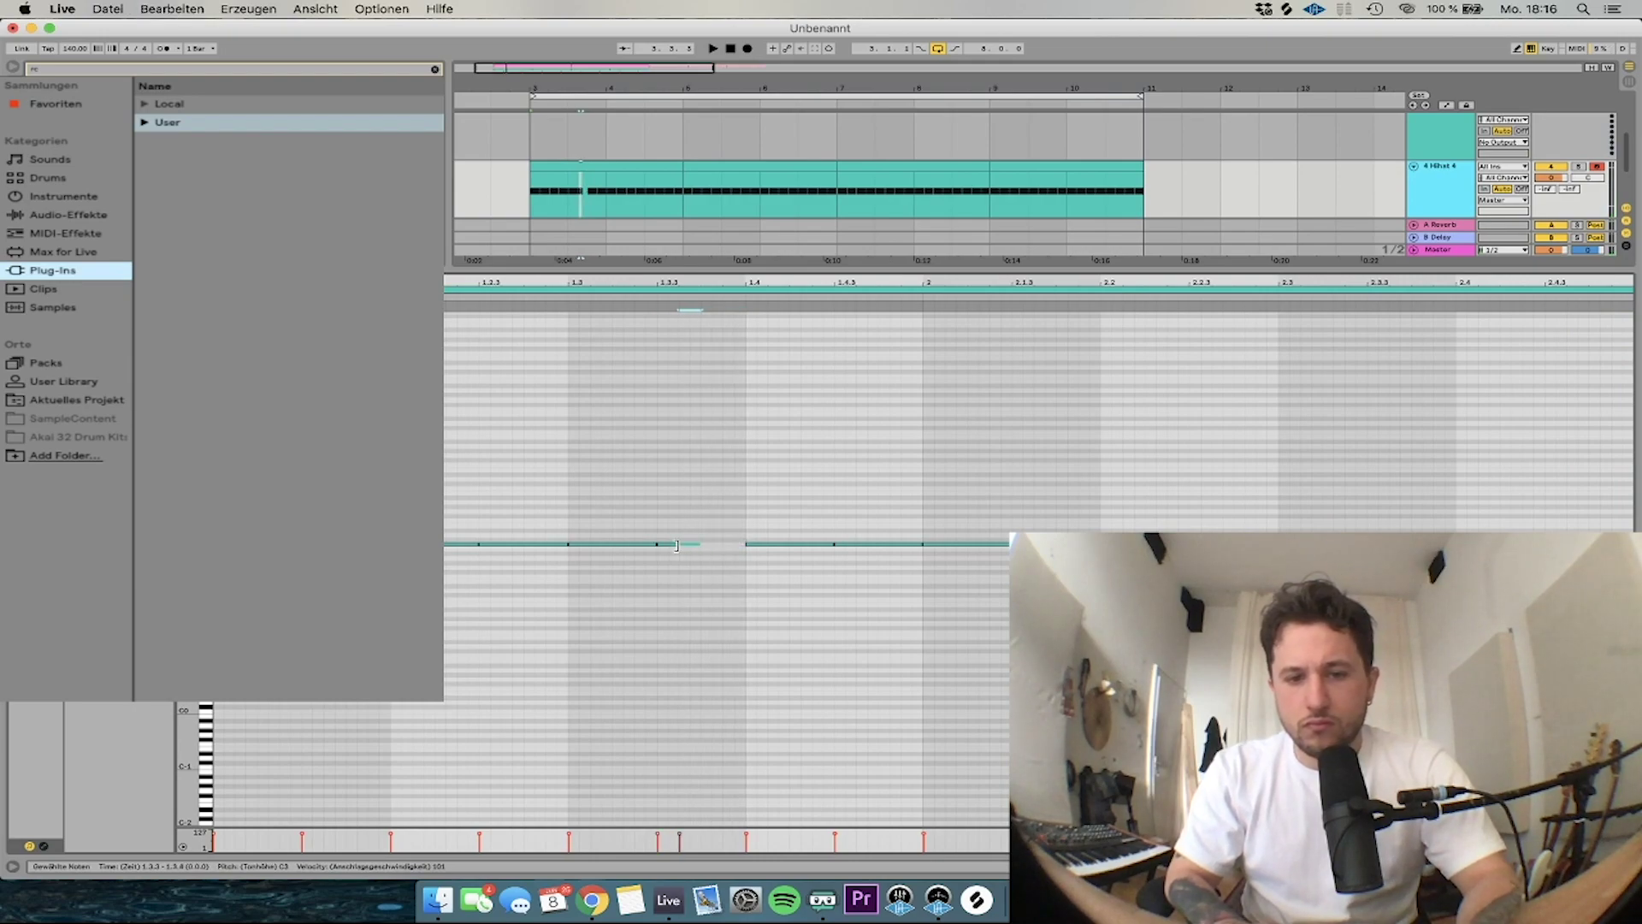
pyautogui.click(698, 545)
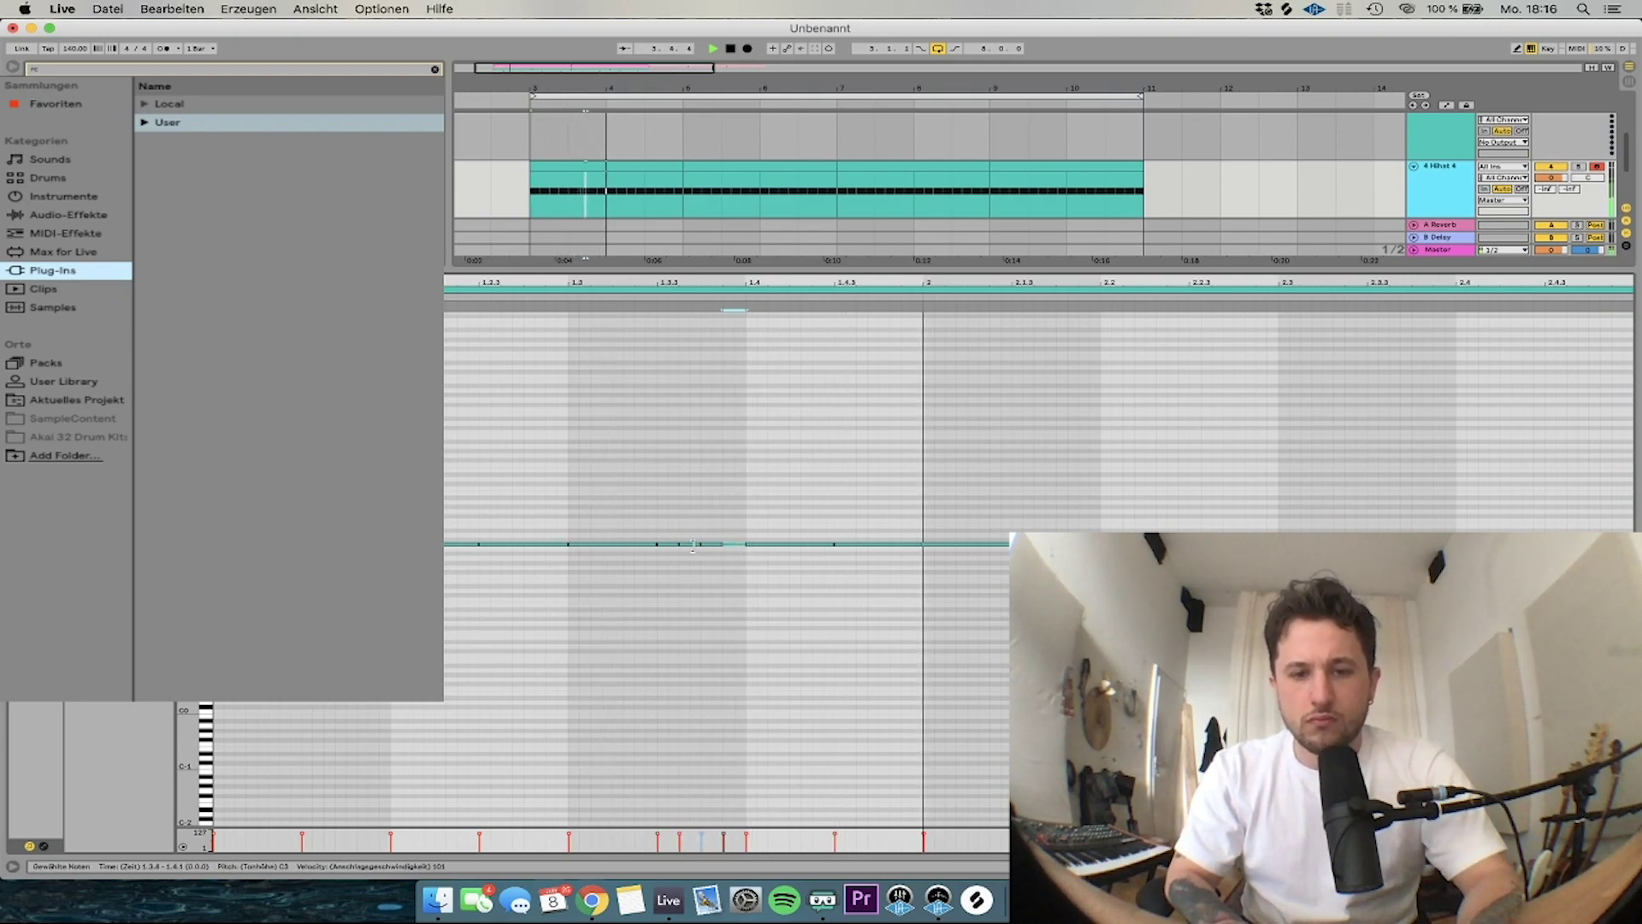
pyautogui.press('space')
pyautogui.click(640, 545)
pyautogui.press('super+d')
pyautogui.press('space')
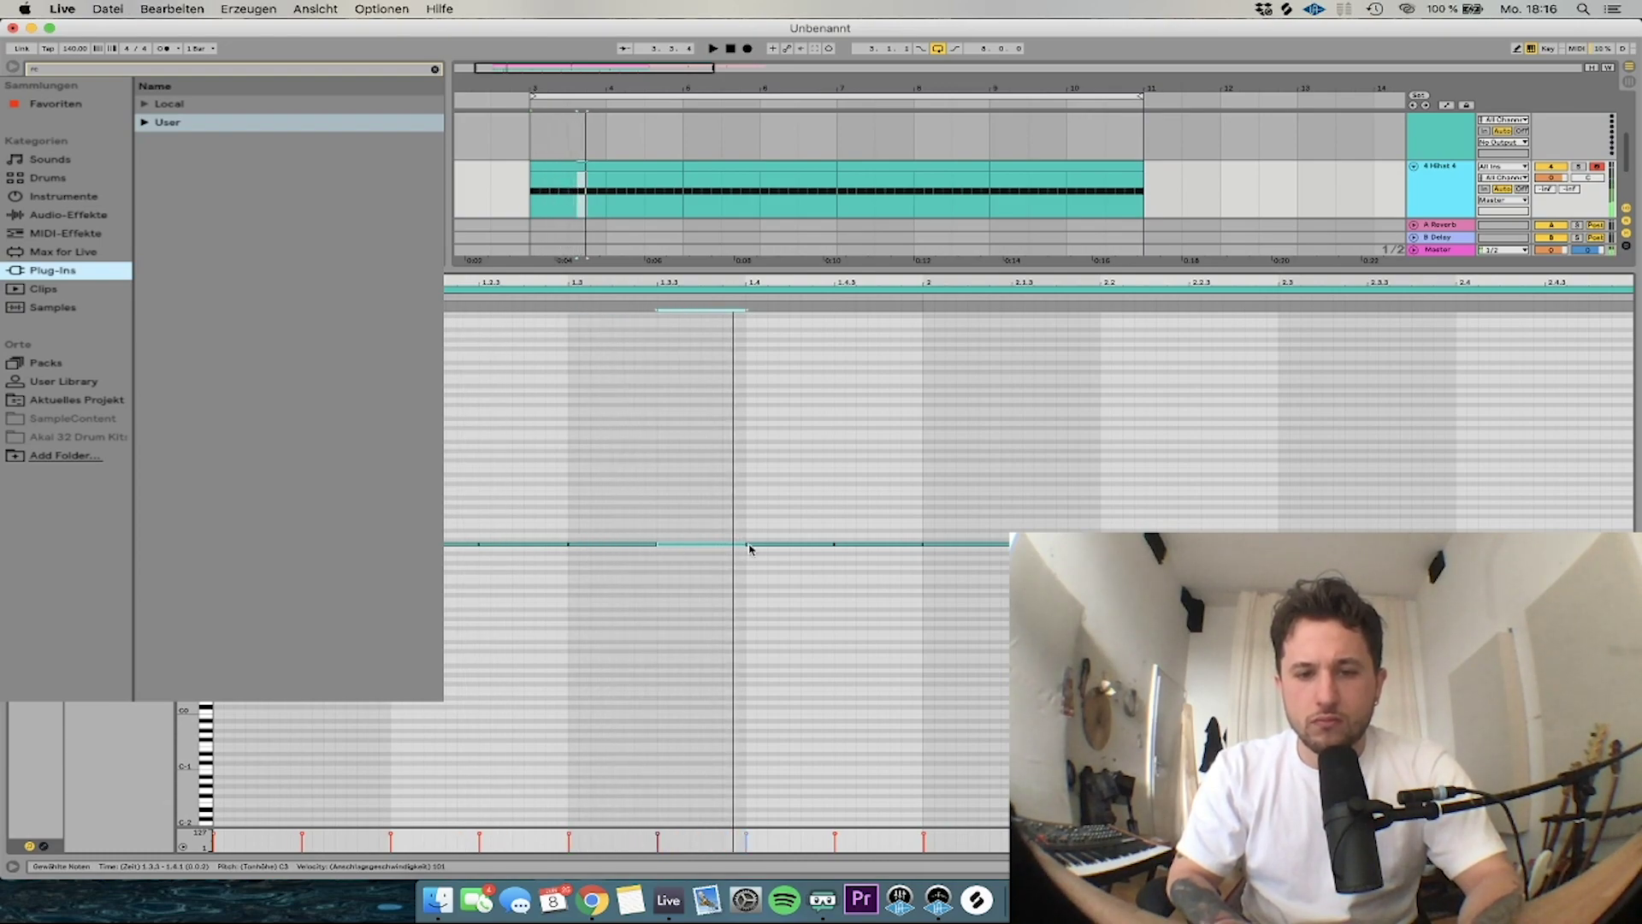
# Turn the hi-hat note at beat 1.4 into a roll of three short notes and repeat the two-bar clip up to bar 11
pyautogui.click(802, 547)
pyautogui.moveTo(828, 544); pyautogui.dragTo(786, 544)
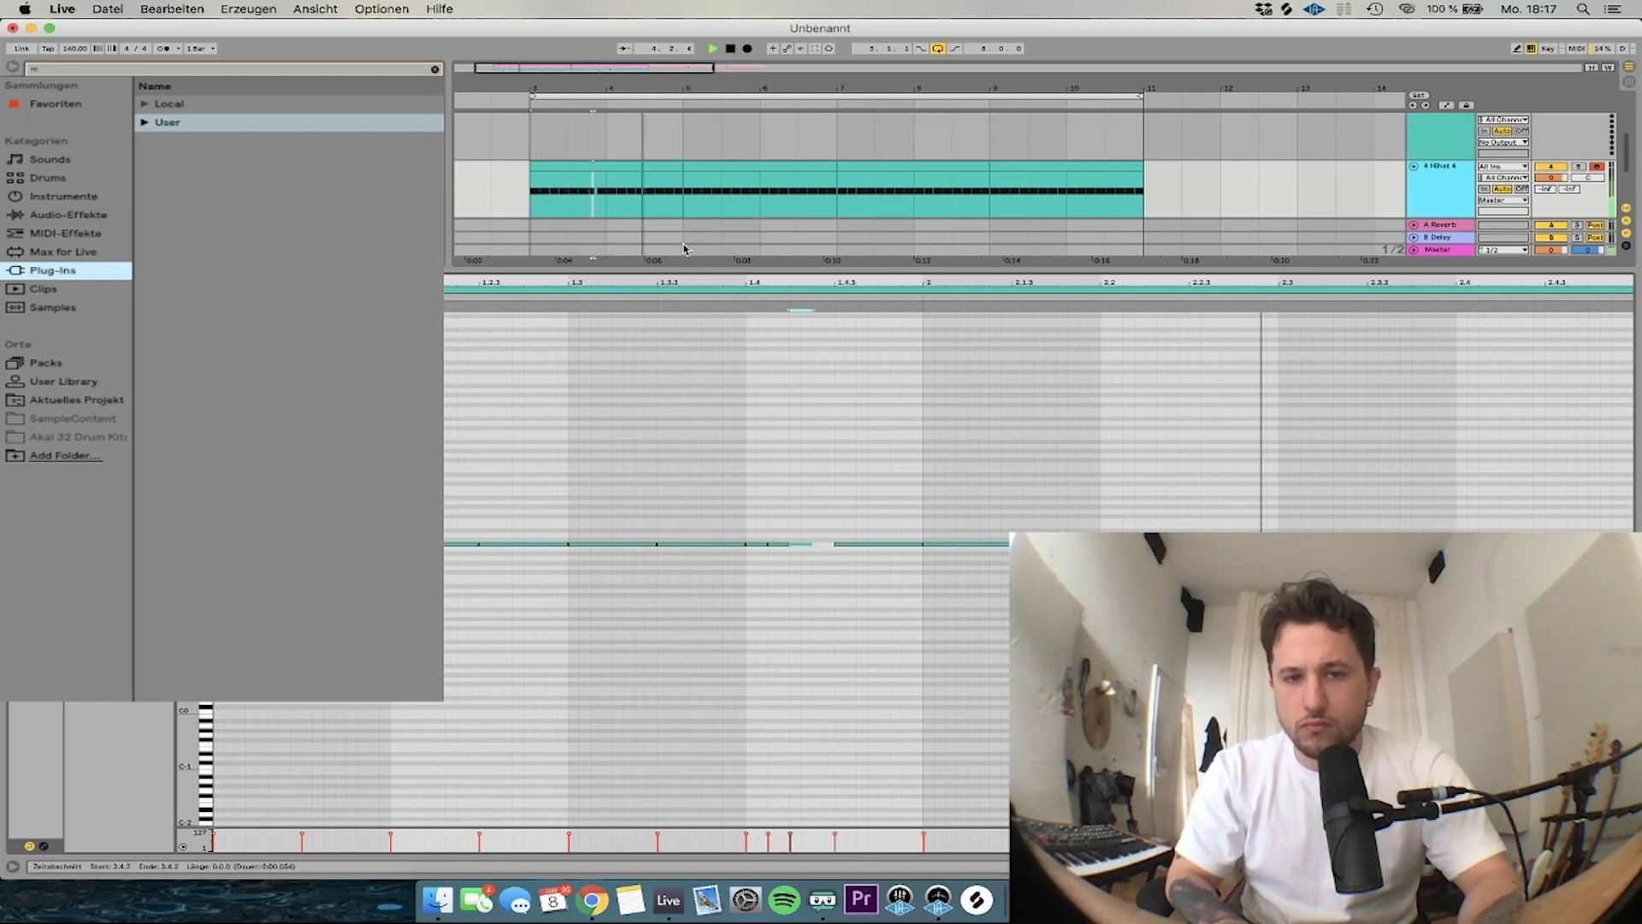
pyautogui.click(609, 156)
pyautogui.click(605, 165)
pyautogui.press('super+d')
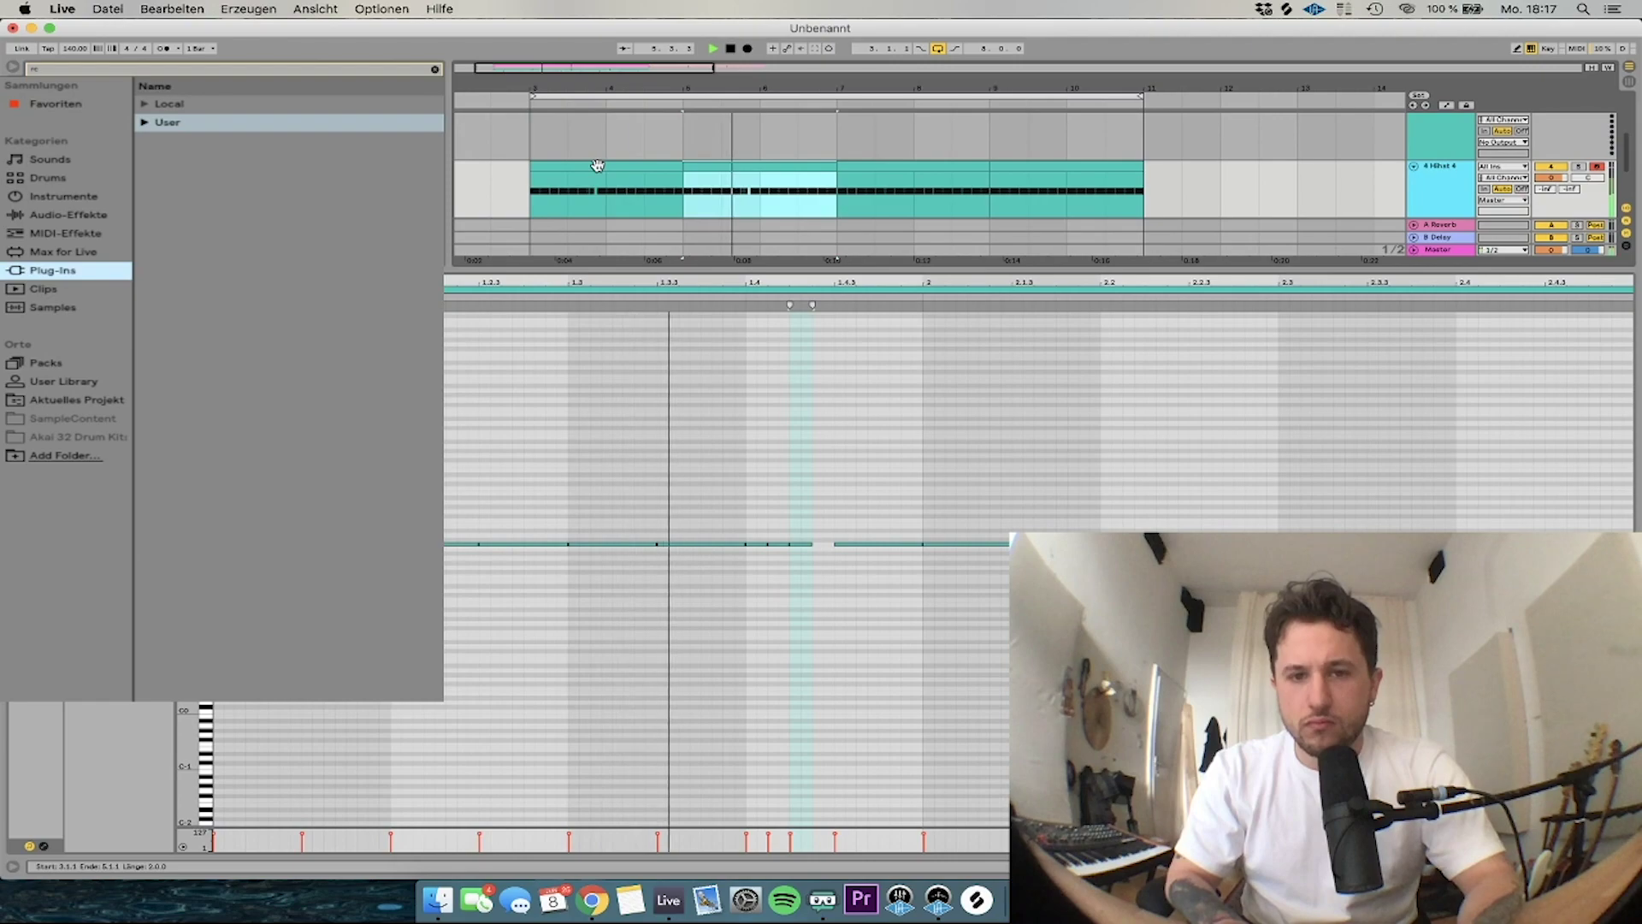
pyautogui.press('super+d')
pyautogui.press('super+d')
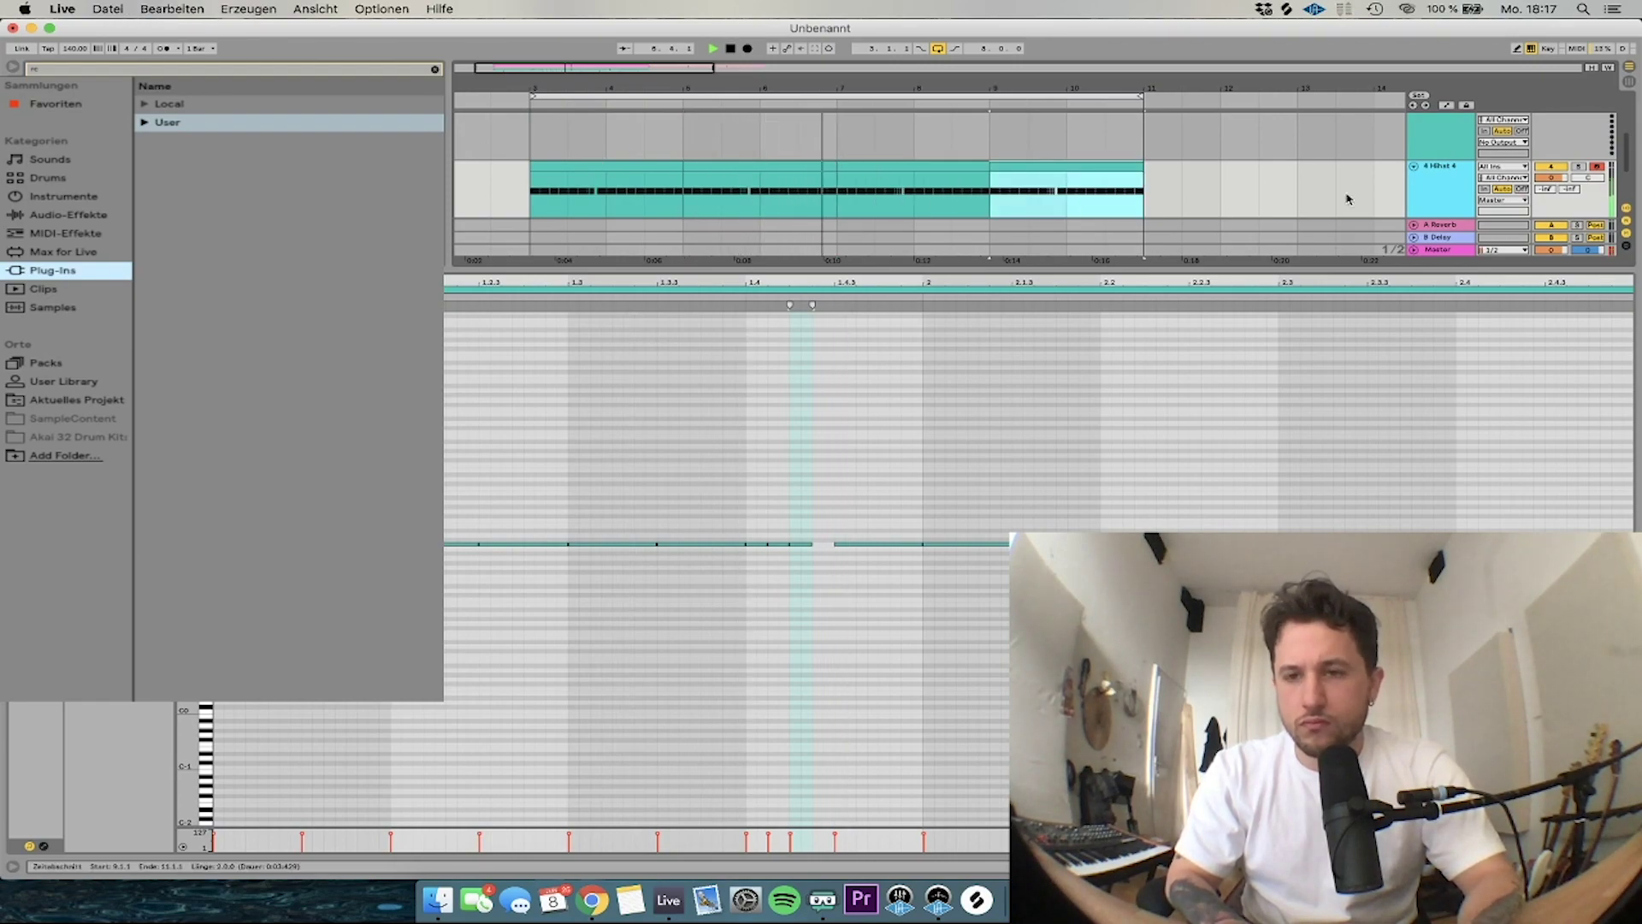
pyautogui.click(1437, 242)
pyautogui.doubleClick(1437, 251)
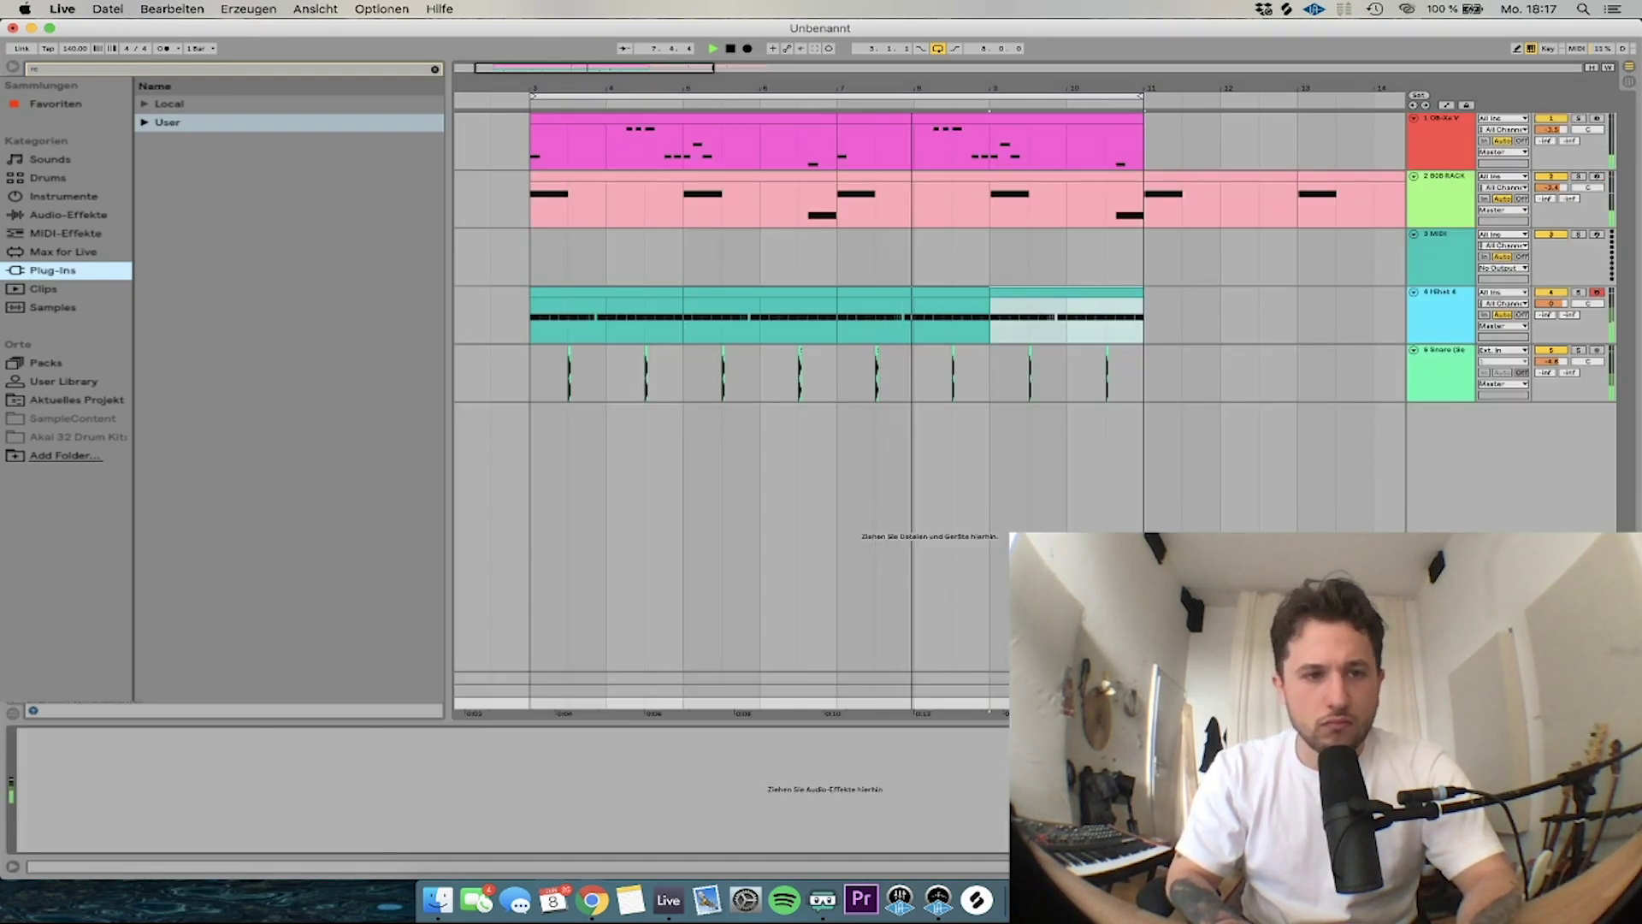
# Transpose all notes of the OB-Xa V melody clip in bars 3 to 7 up one octave and play it back
pyautogui.doubleClick(607, 120)
pyautogui.press('super+a')
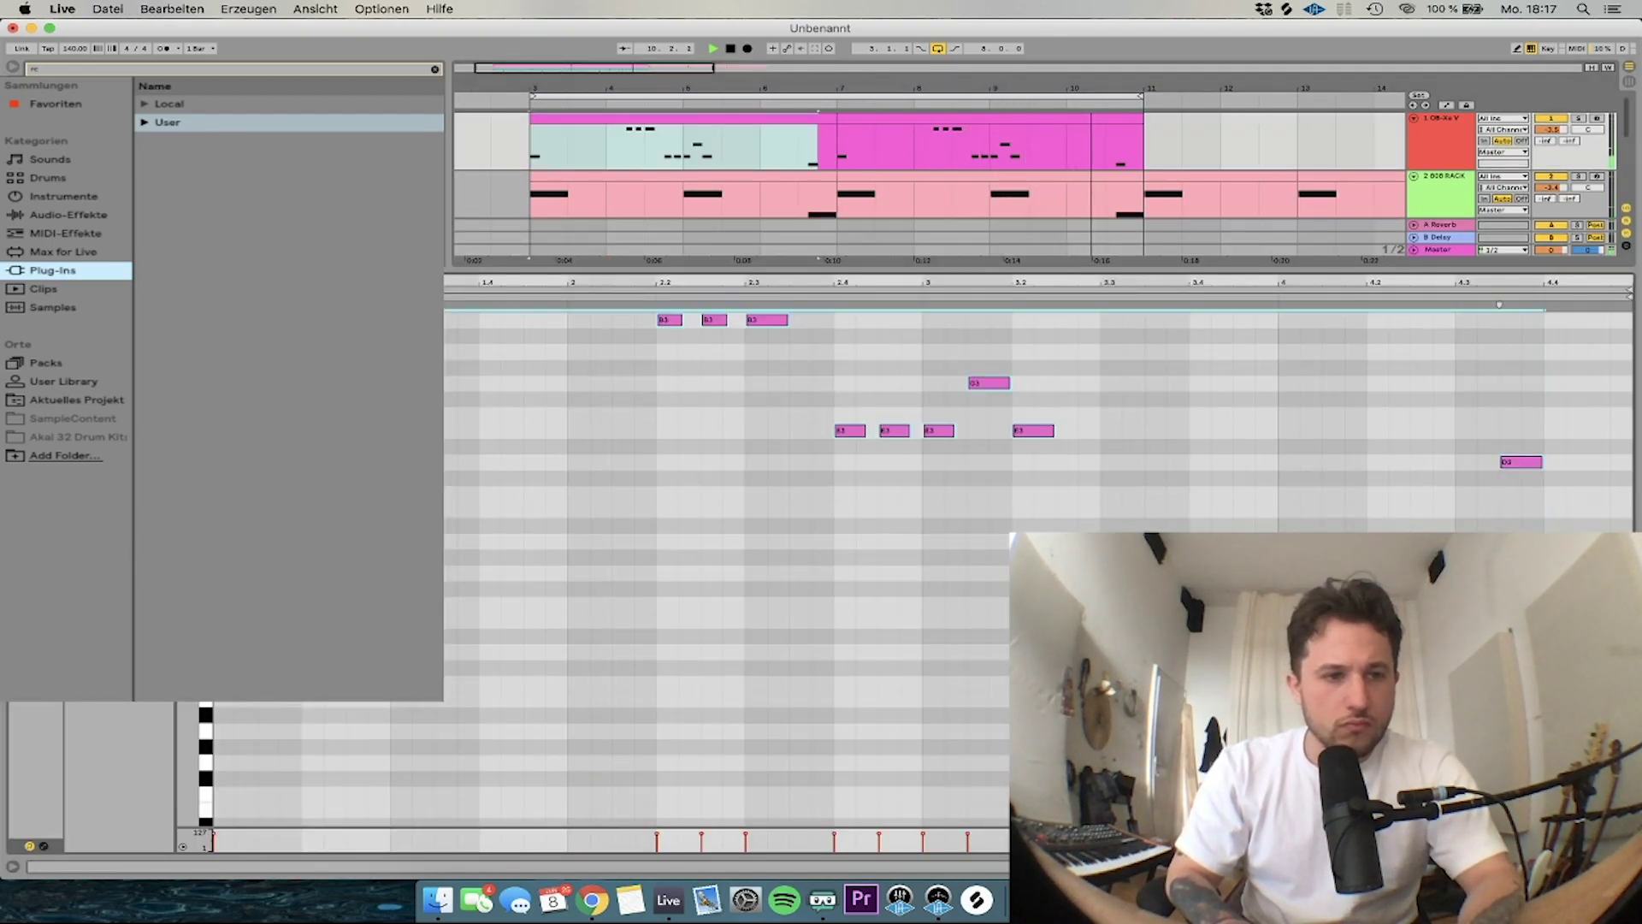
pyautogui.hotkey('shift', 'Up')
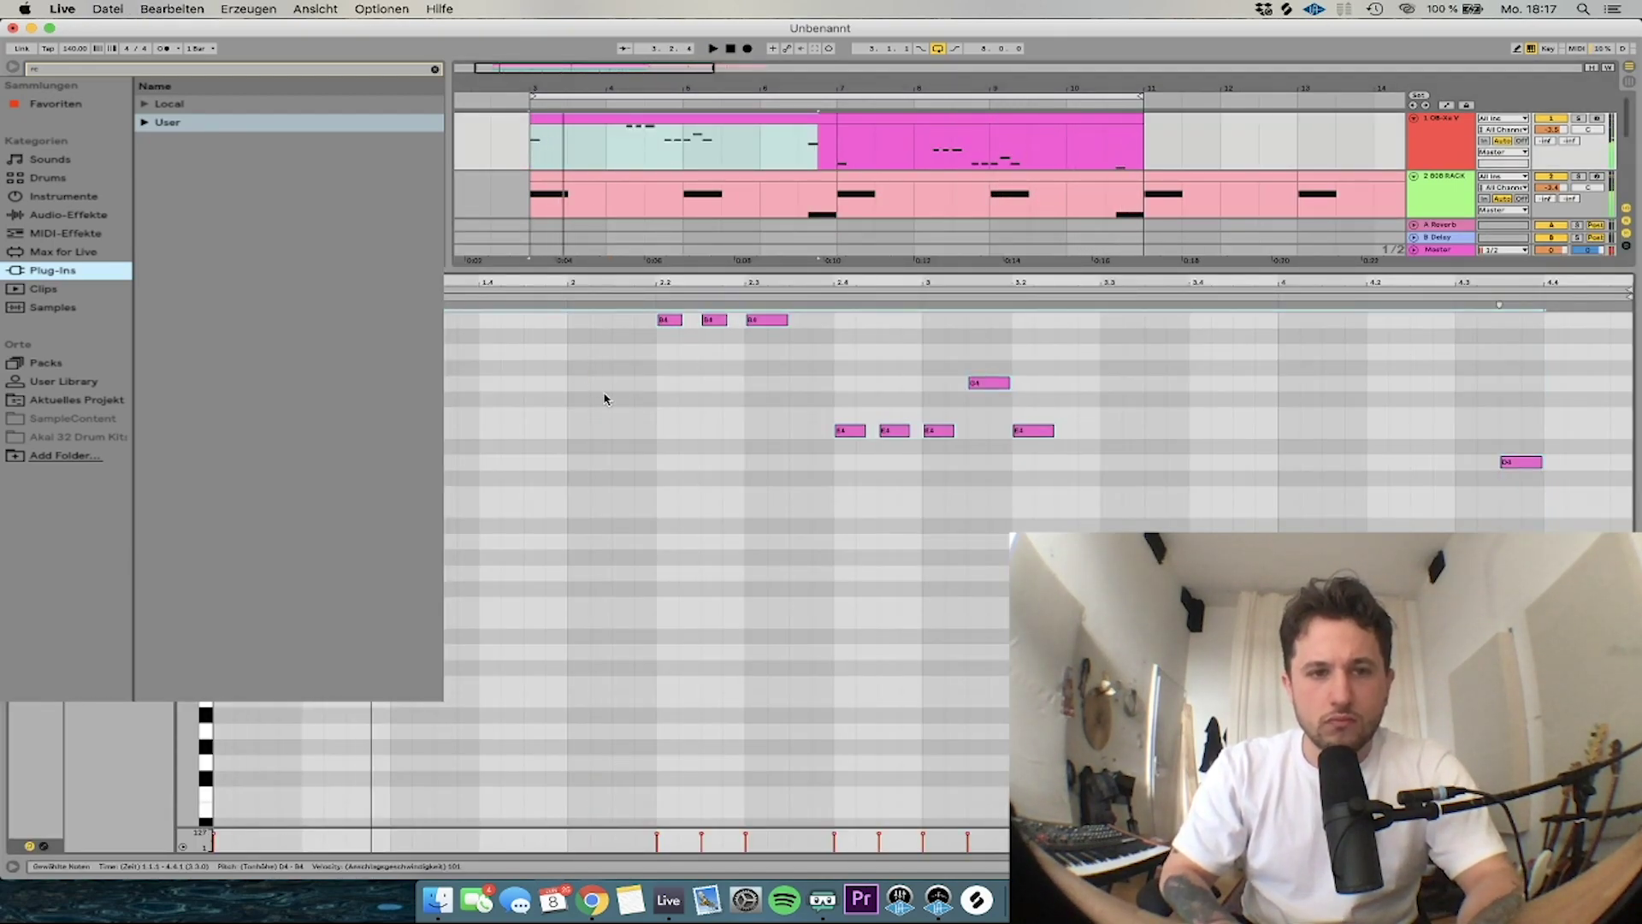
pyautogui.scroll(2, 604, 399)
pyautogui.press('space')
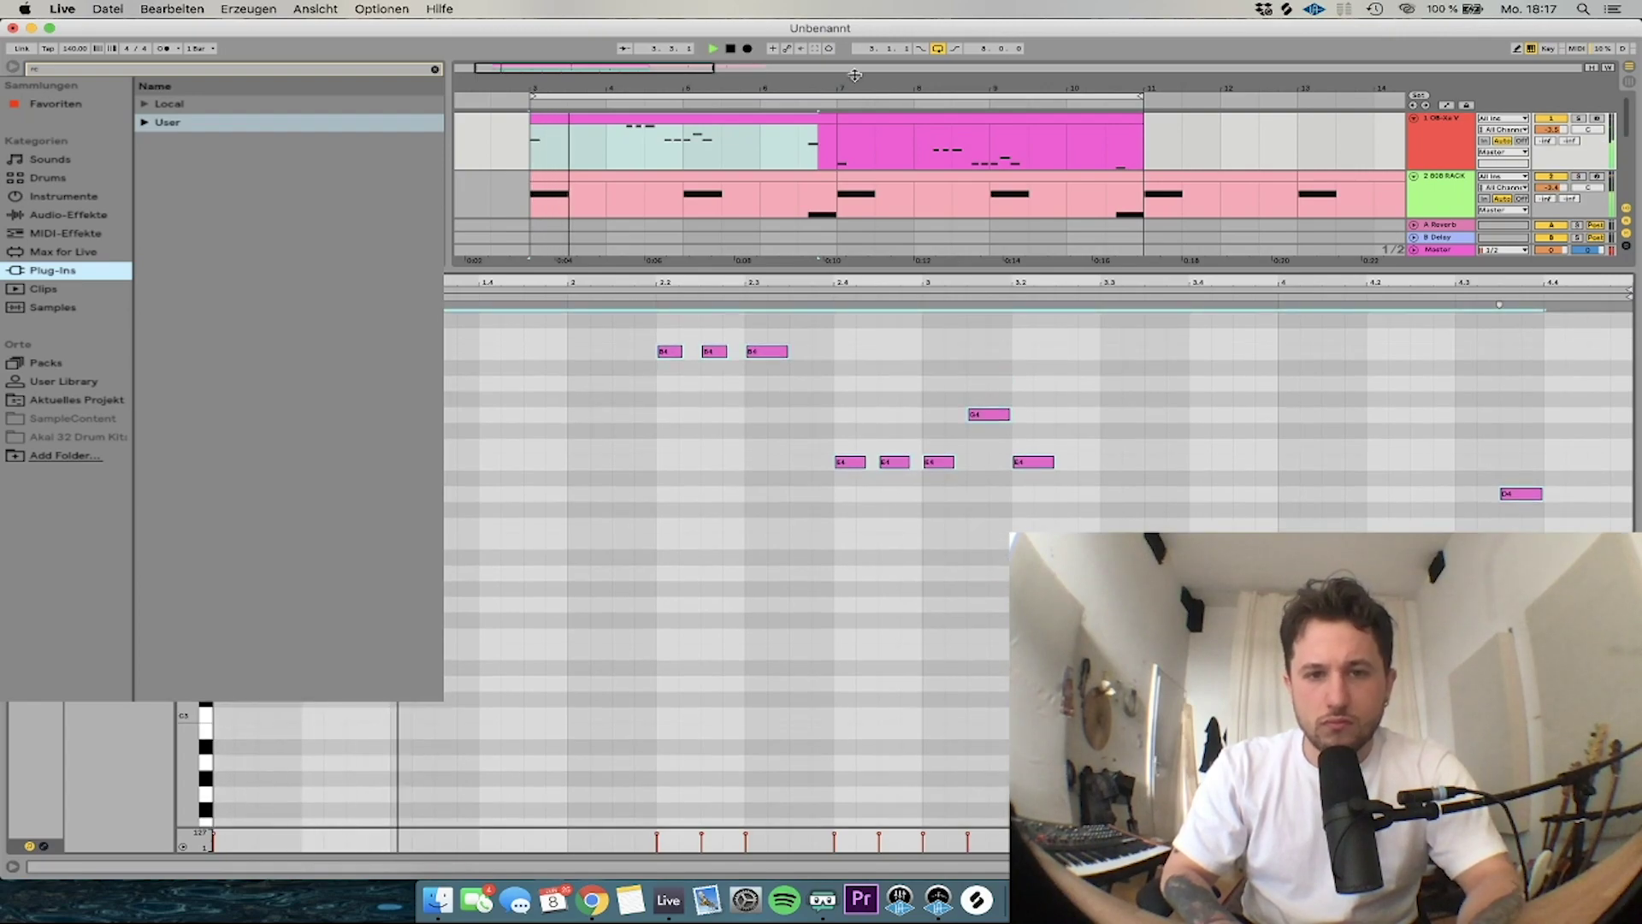
# Try duplicating the transposed melody clip over the one in bars 7 to 11
pyautogui.click(809, 121)
pyautogui.press('super+d')
pyautogui.press('super+z')
pyautogui.click(867, 116)
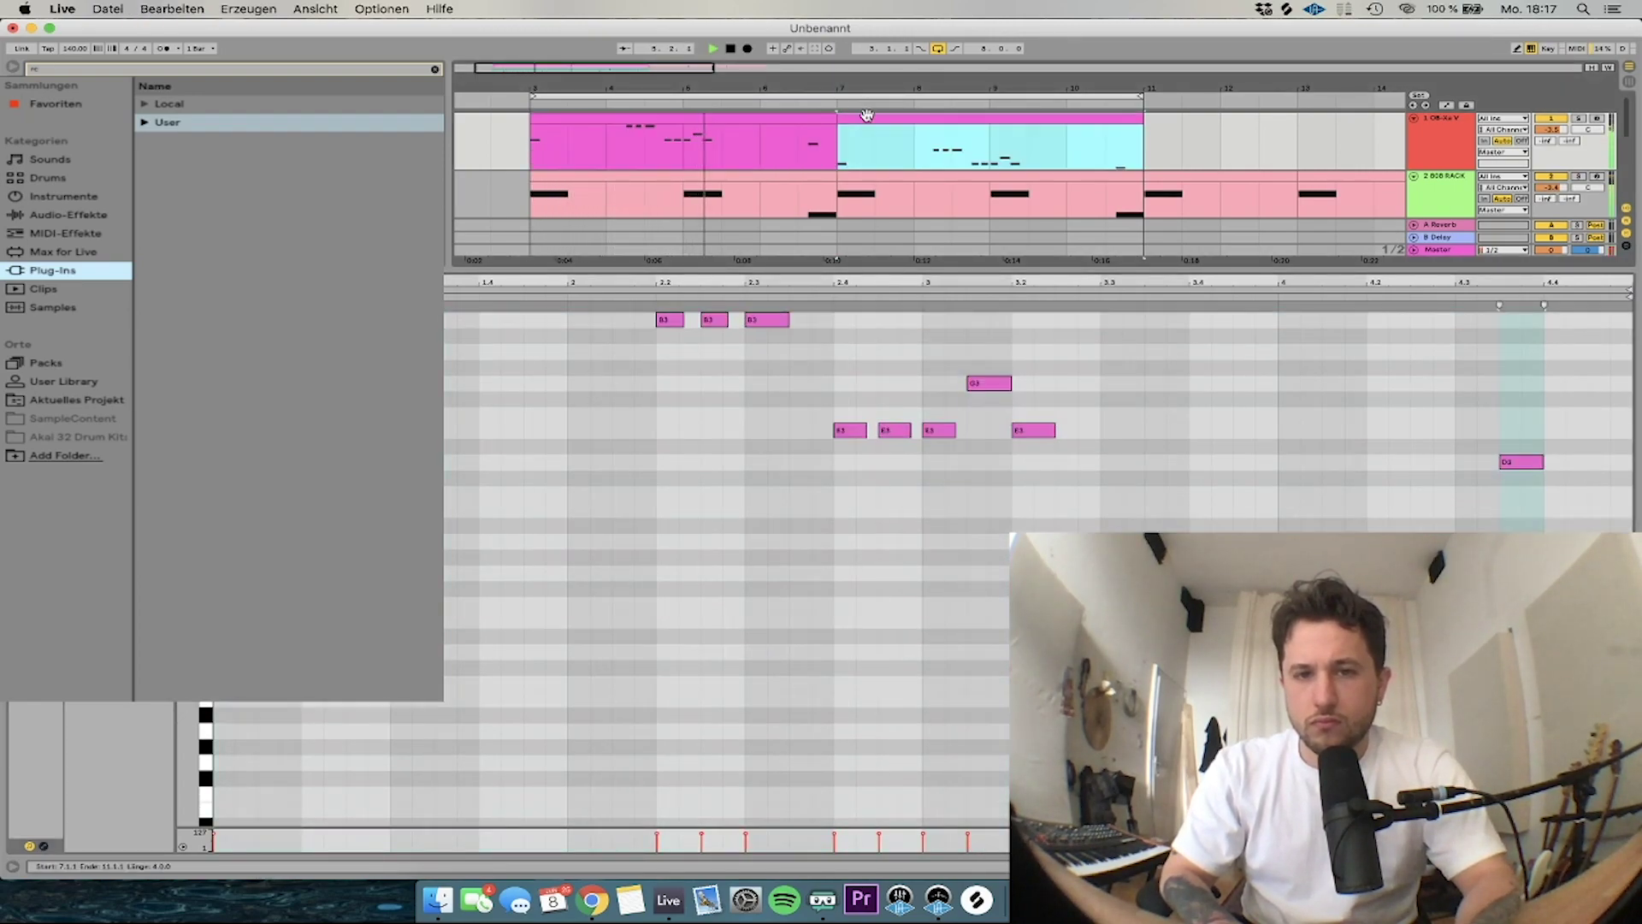
# Insert two bars of silence at the start of the arrangement so all clips begin at bar 5
pyautogui.press('-')
pyautogui.click(1448, 253)
pyautogui.press('-')
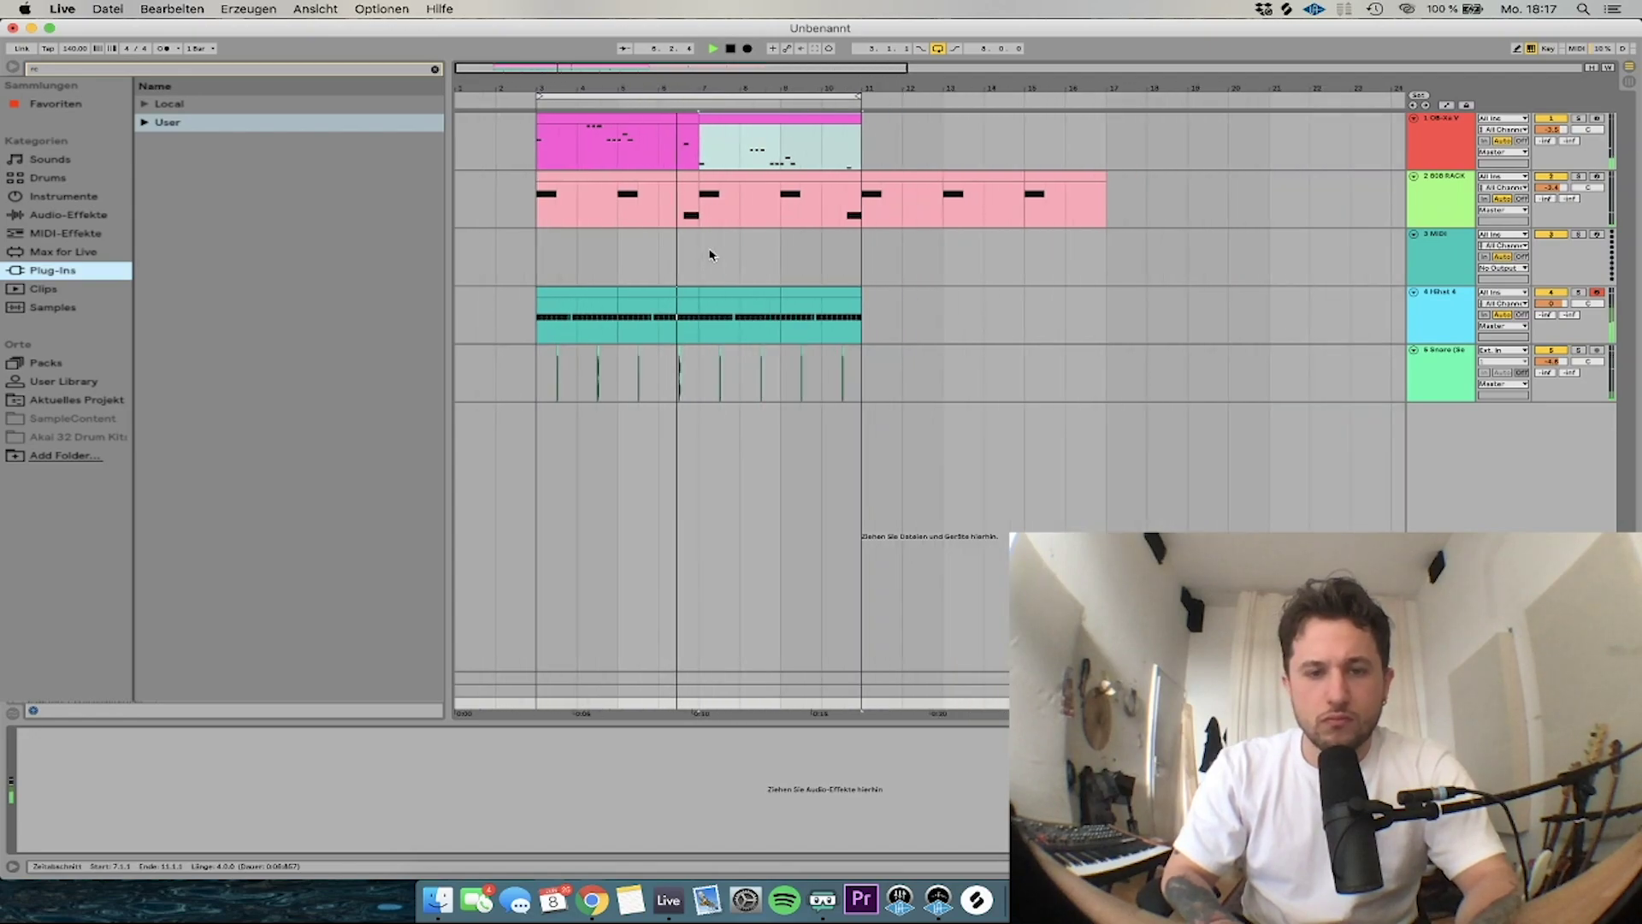
pyautogui.click(474, 217)
pyautogui.press('super+i')
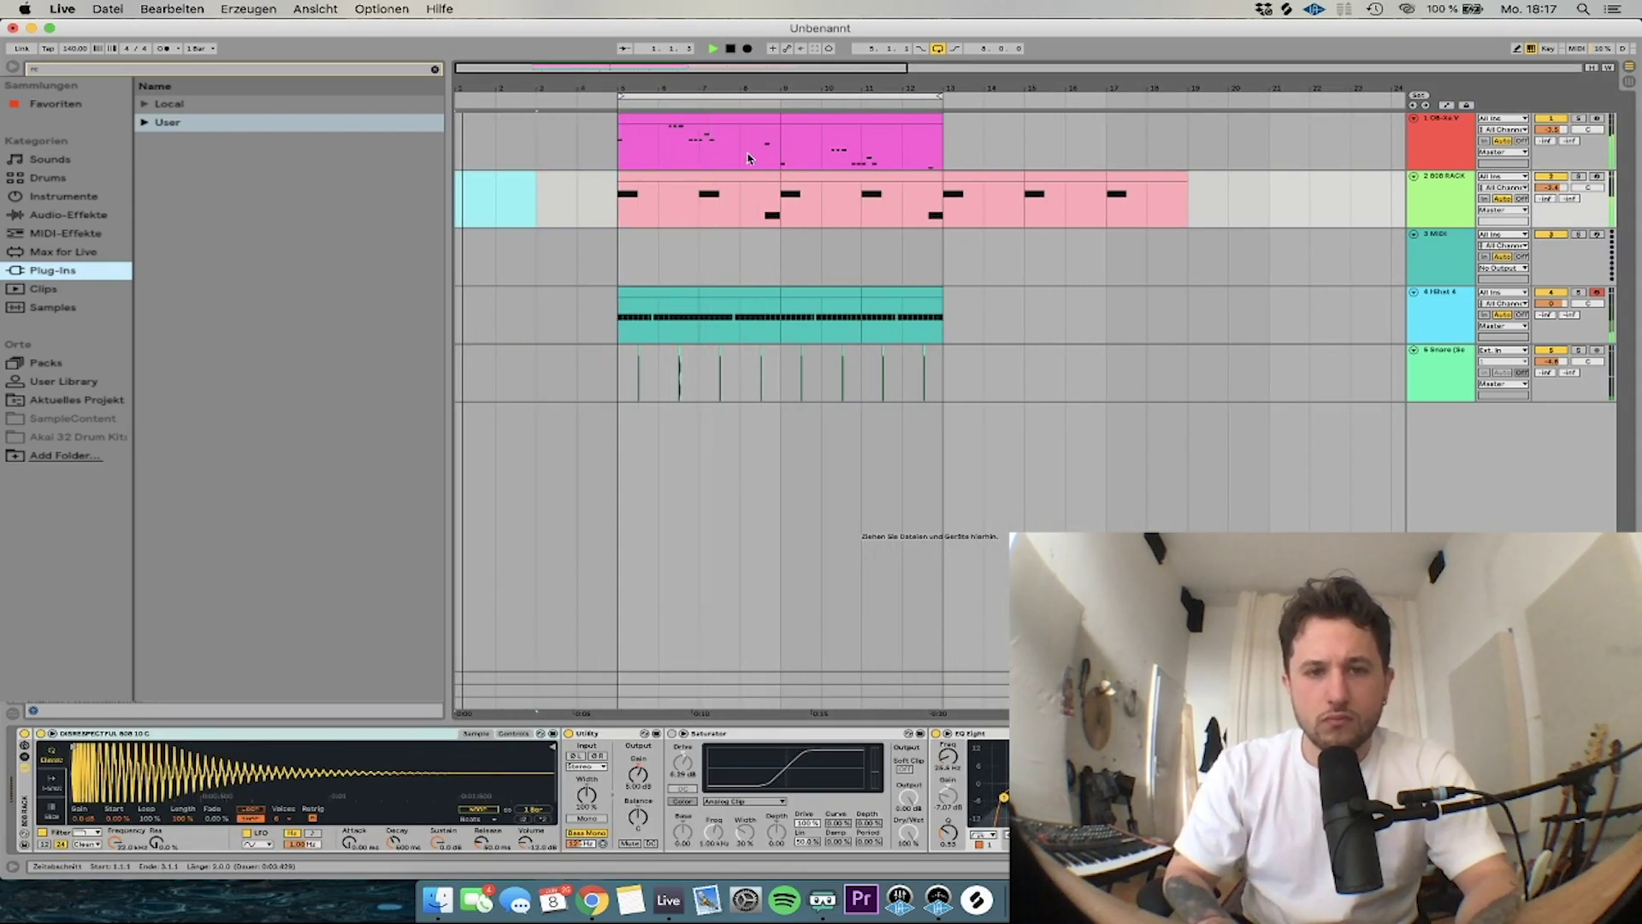
# Copy the lower-octave OB-Xa V melody clip into the empty bars 1 to 5 and play it back
pyautogui.click(684, 121)
pyautogui.moveTo(684, 121); pyautogui.dragTo(476, 154)
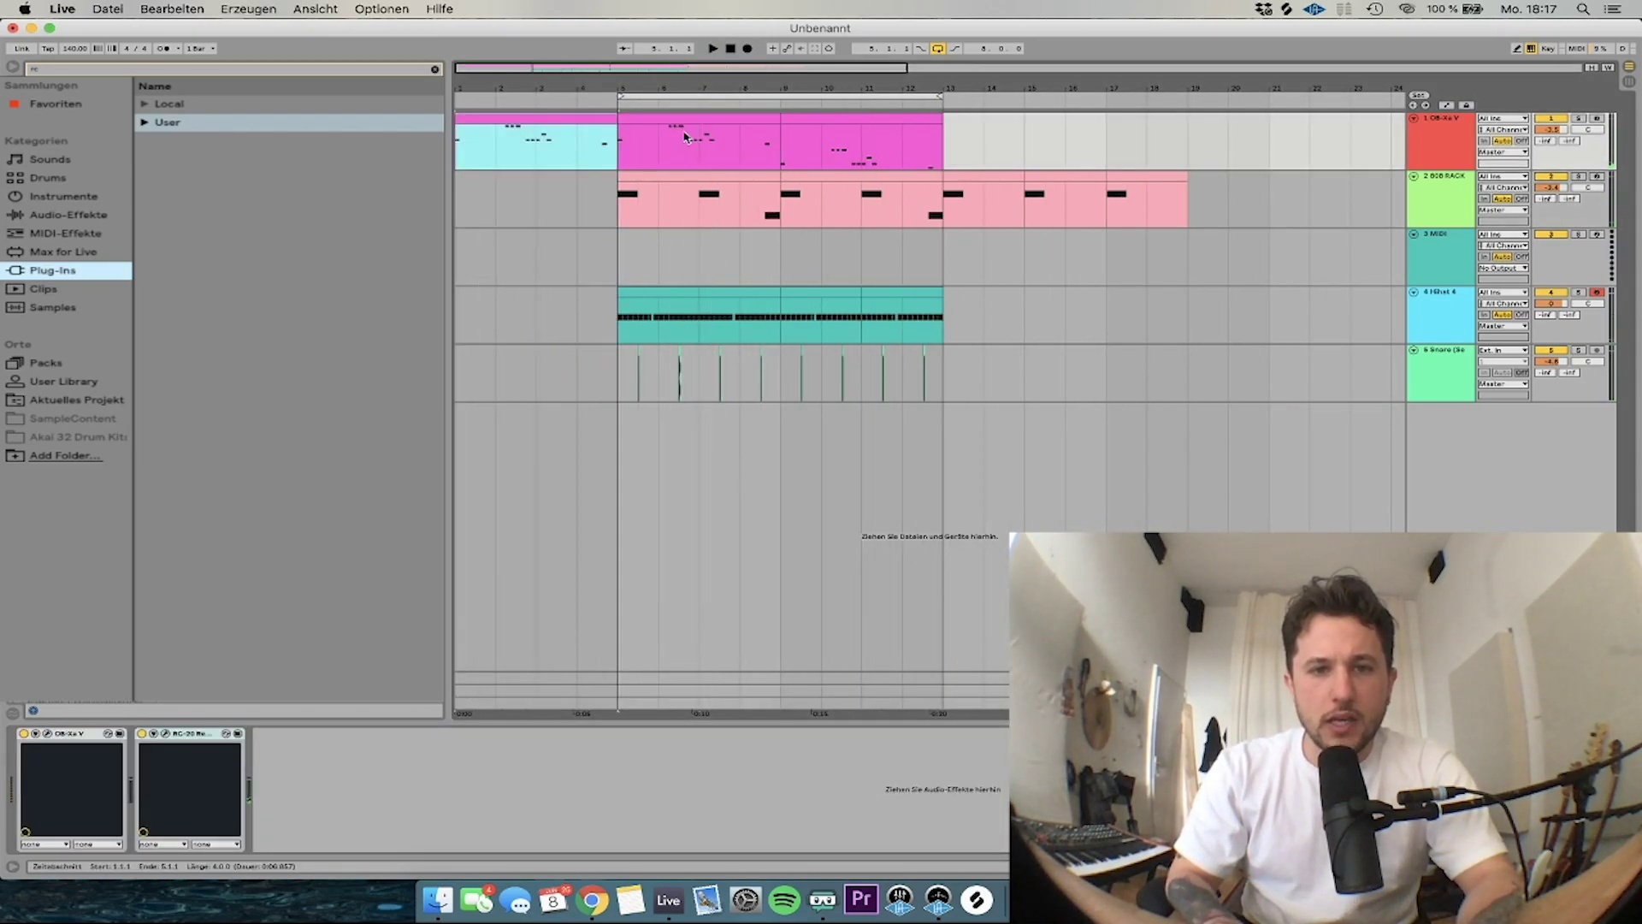
pyautogui.click(508, 135)
pyautogui.press('space')
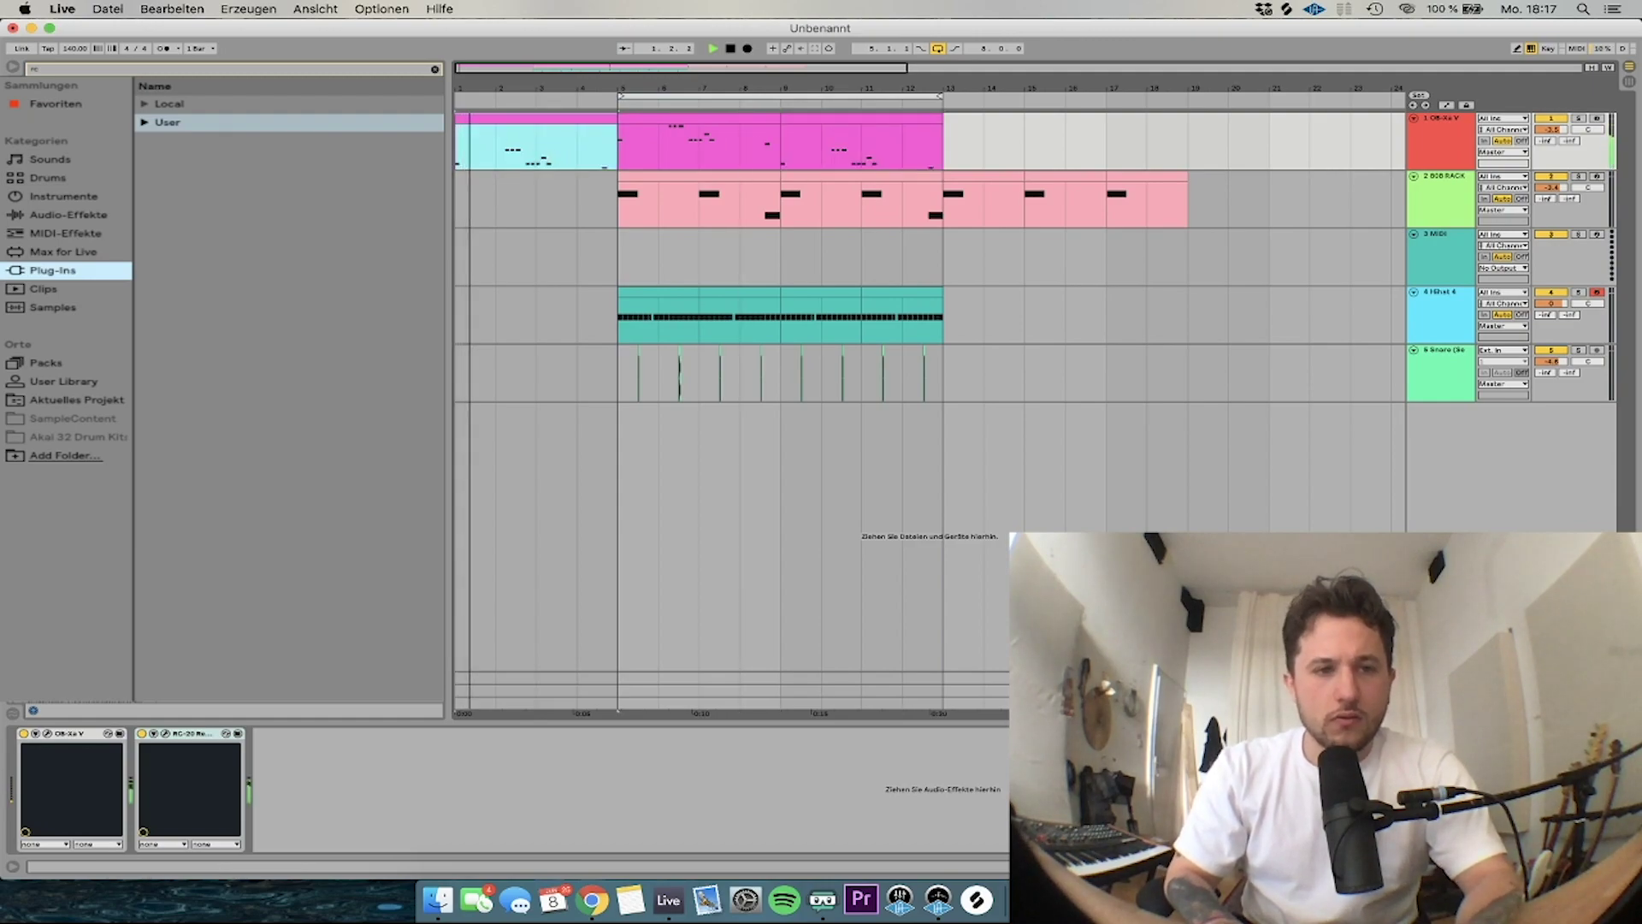
pyautogui.doubleClick(508, 135)
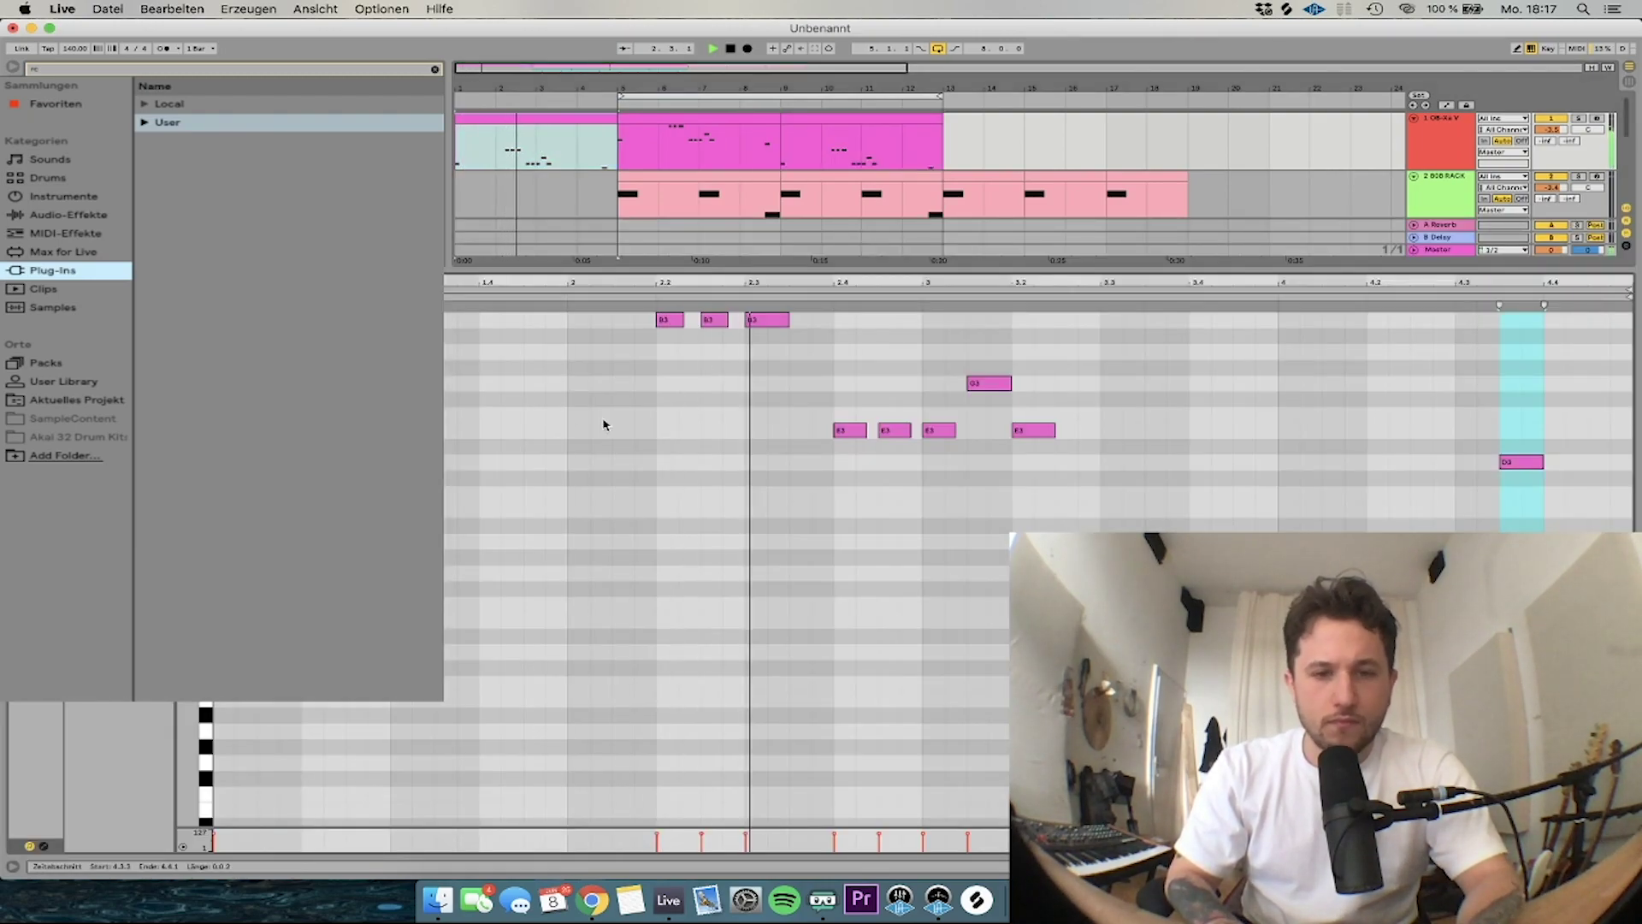
# Insert four more bars at the start and place lower-octave melody clips in bars 1 to 5 and 5 to 9
pyautogui.moveTo(618, 152); pyautogui.dragTo(460, 153)
pyautogui.press('super+i')
pyautogui.press('space')
pyautogui.click(678, 116)
pyautogui.moveTo(679, 115); pyautogui.dragTo(514, 122)
pyautogui.press('space')
pyautogui.press('super+d')
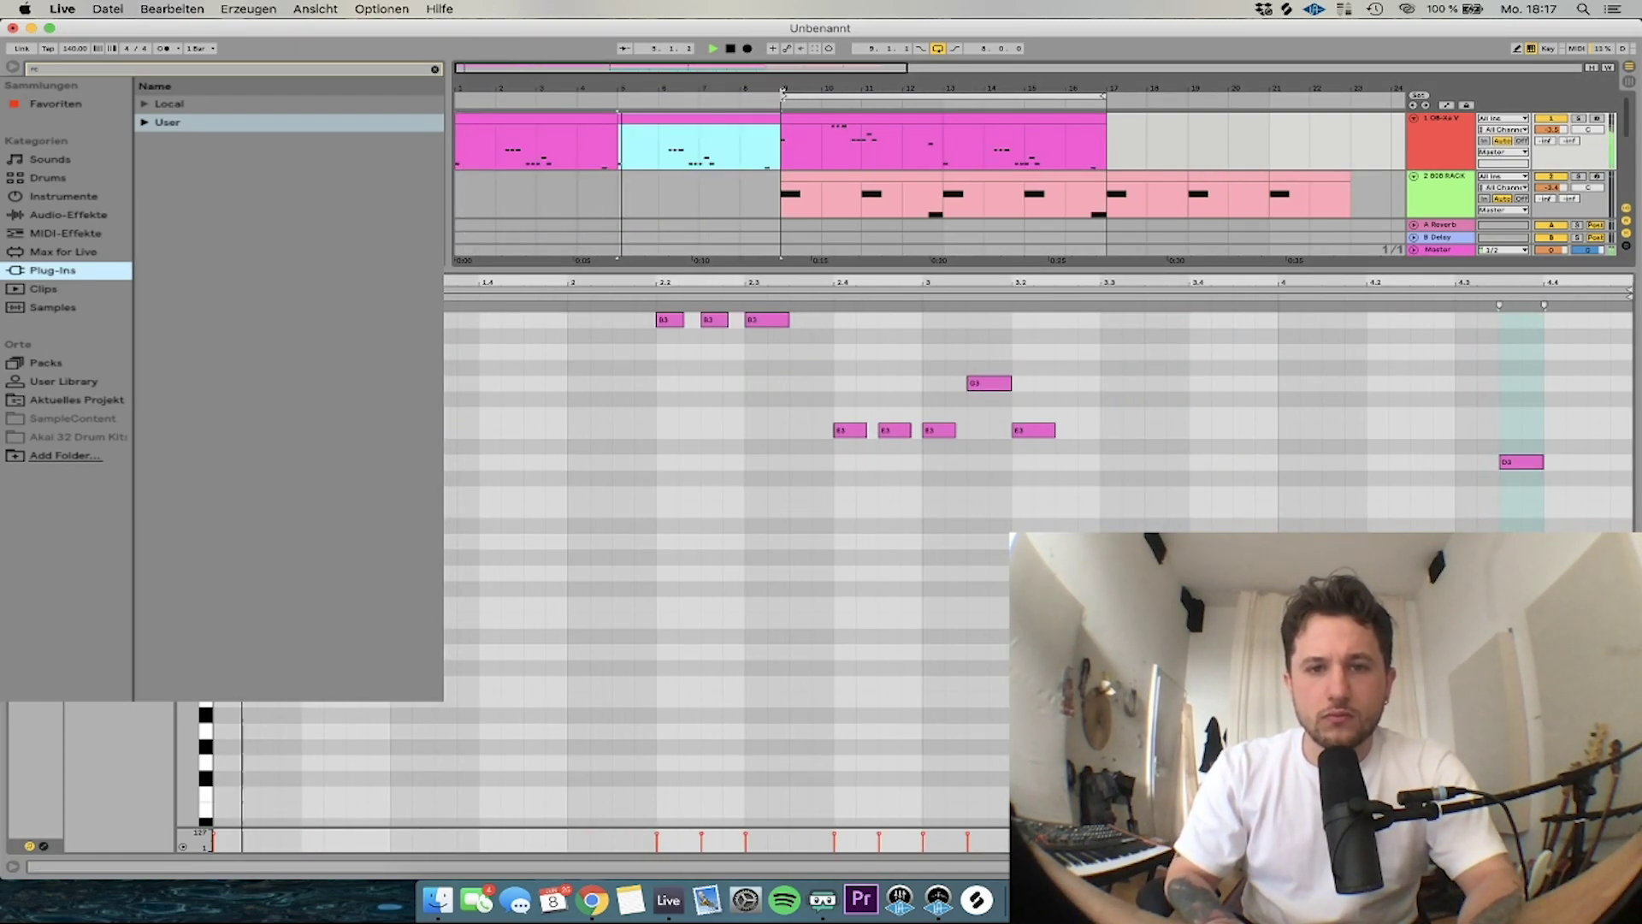
# Extend the loop back to bar 1 so it covers bars 1 to 17, and show all tracks again
pyautogui.moveTo(782, 94); pyautogui.dragTo(458, 95)
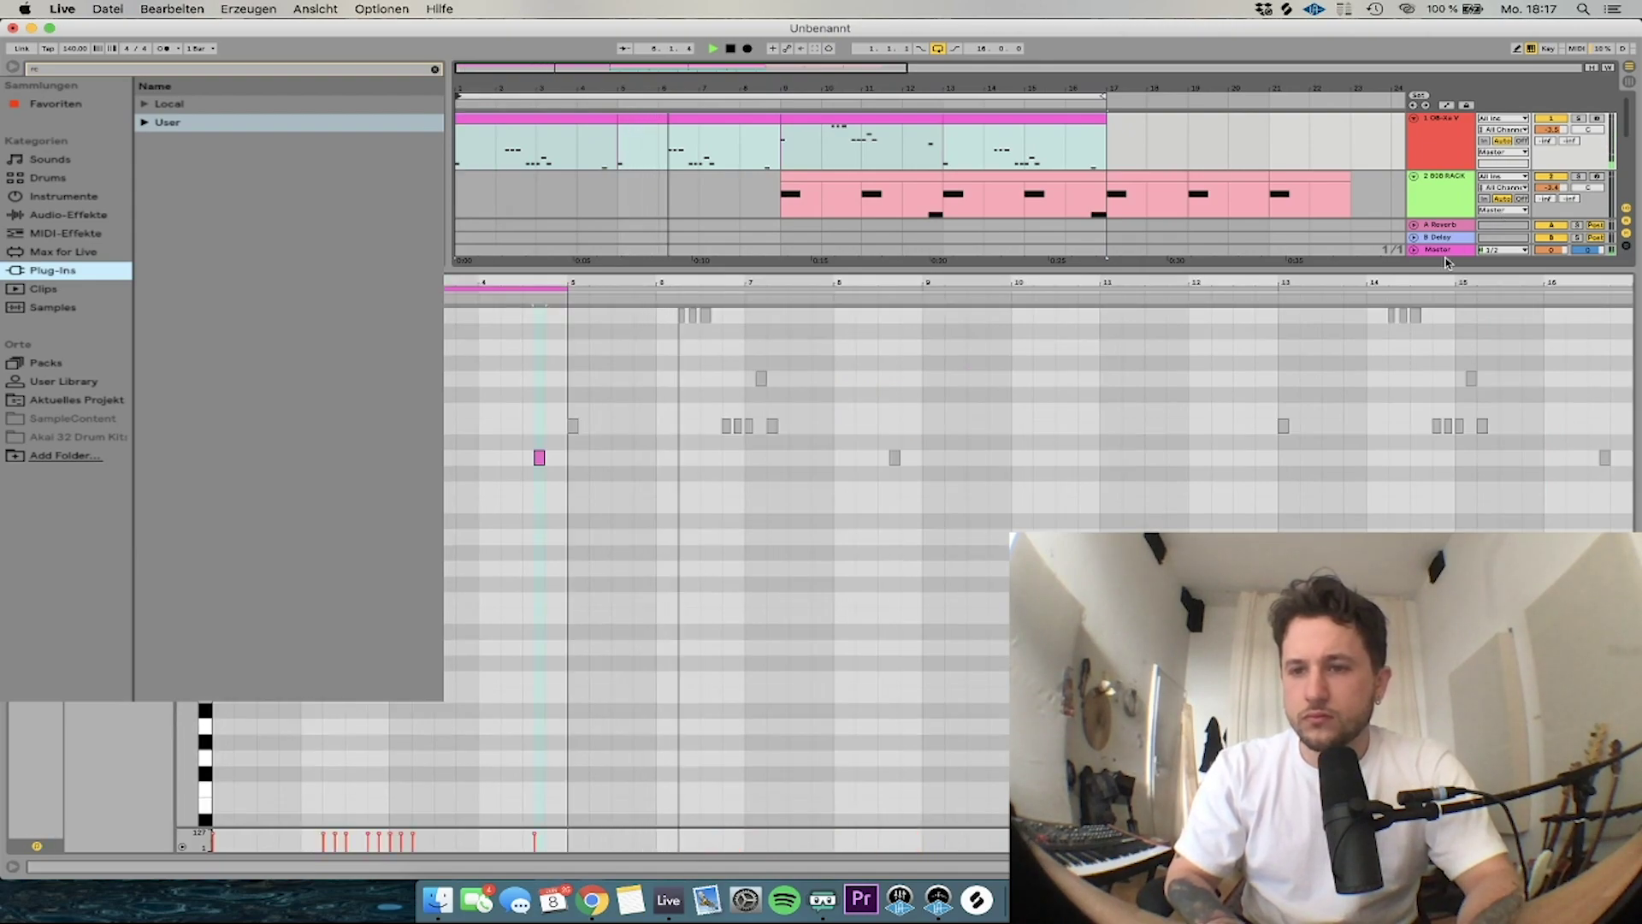
pyautogui.moveTo(1448, 265); pyautogui.dragTo(1448, 721)
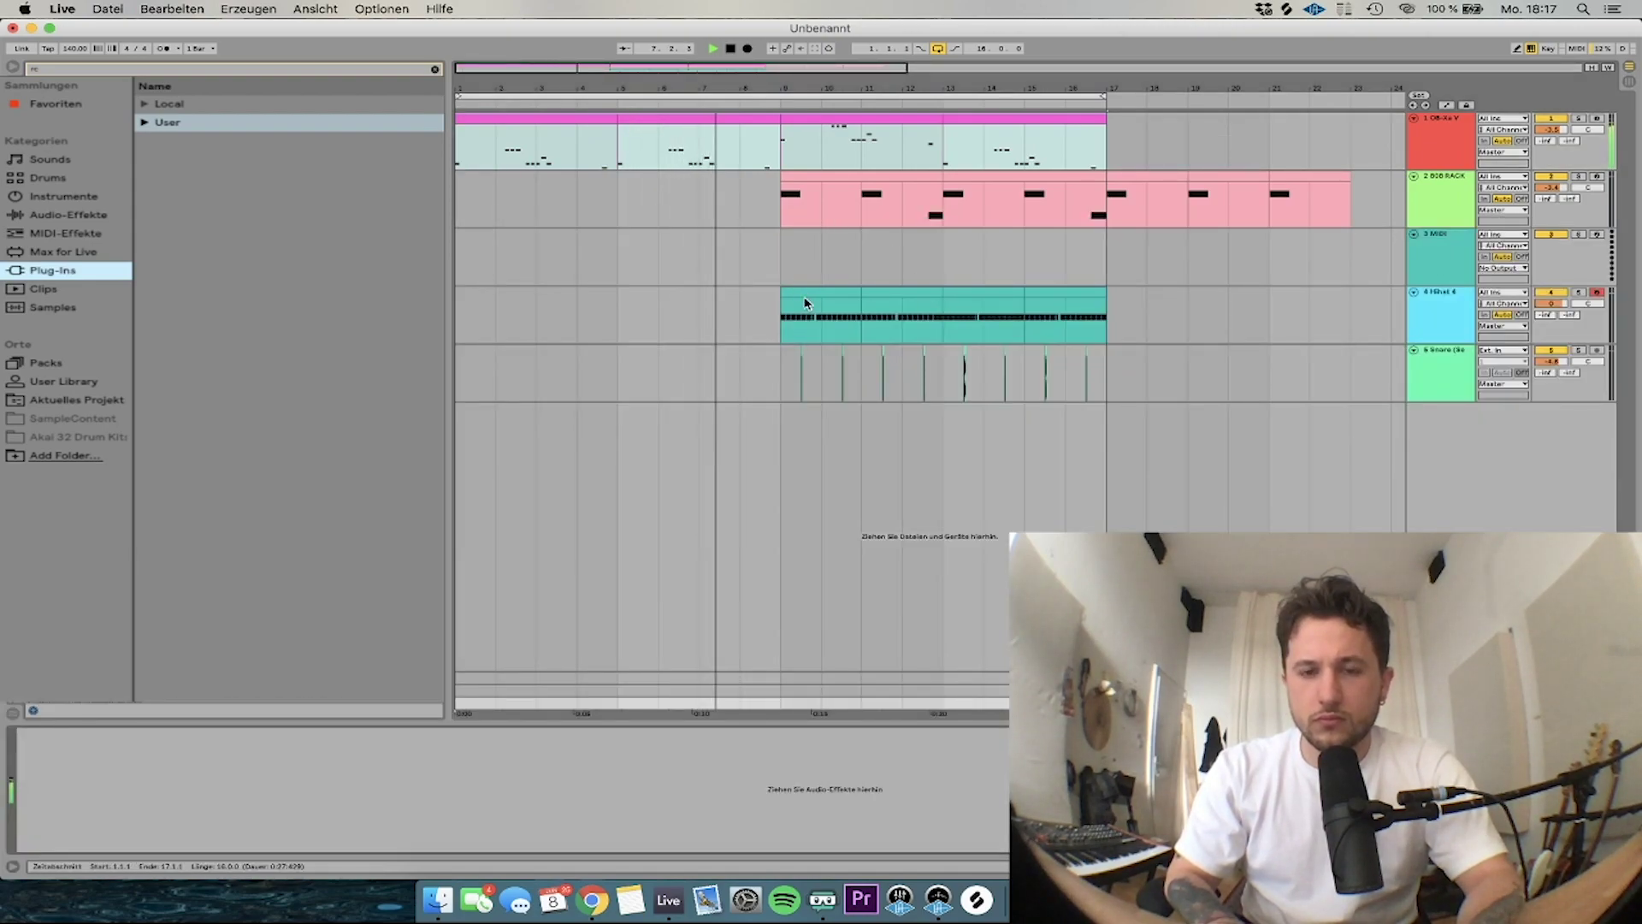
# Reset the 808 track's volume to 0 and lower the OB-Xa V track's volume
pyautogui.doubleClick(1560, 191)
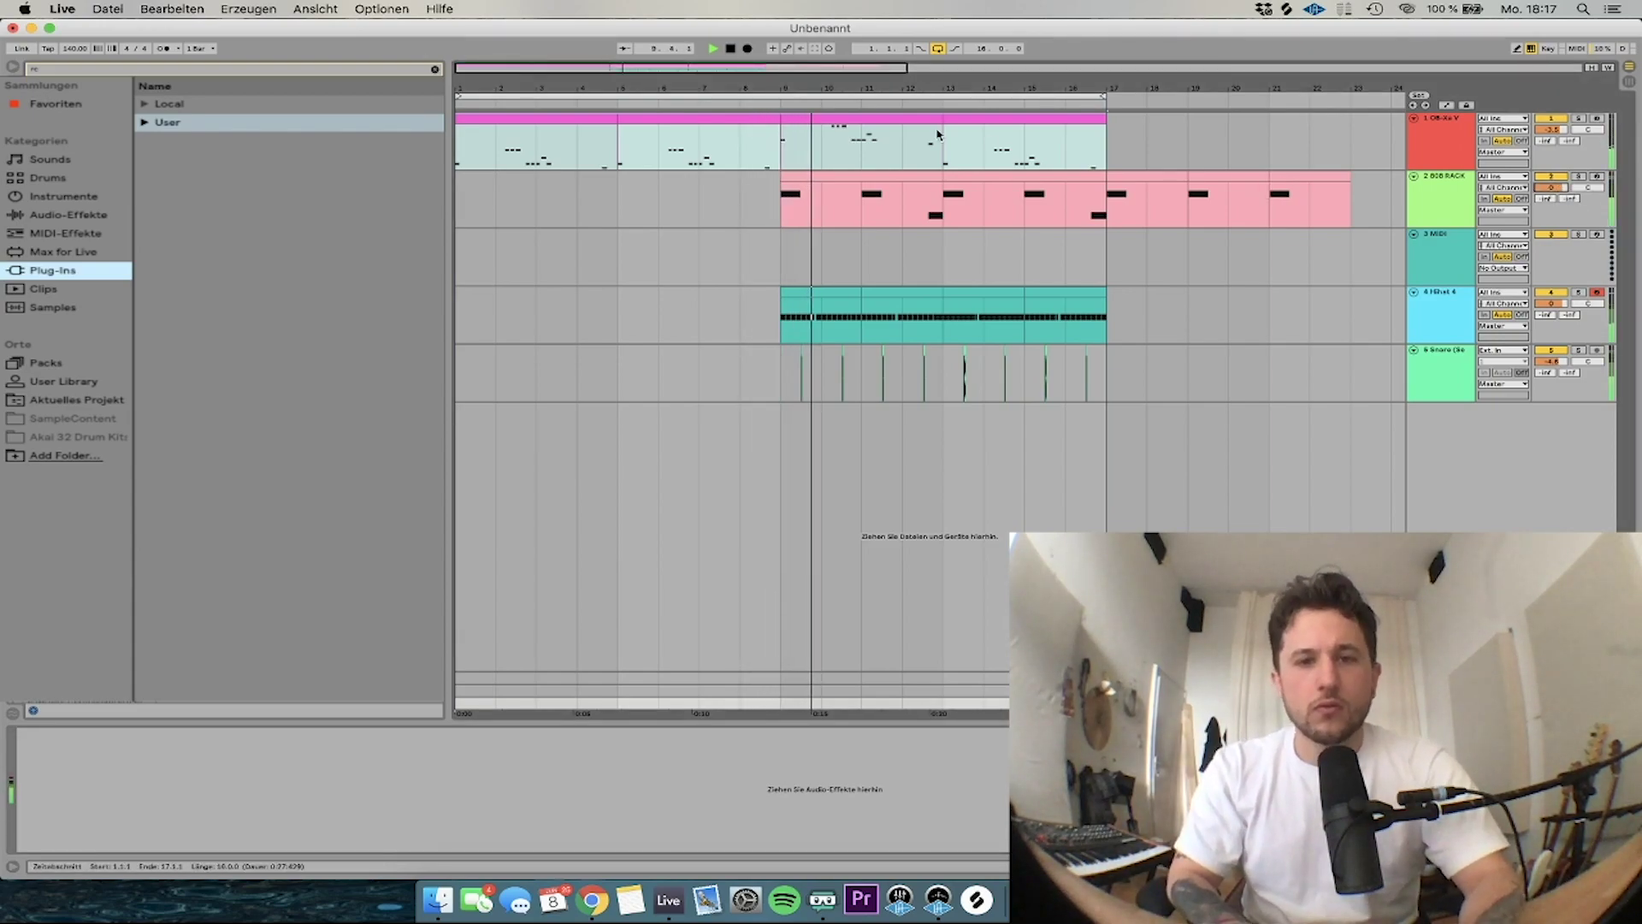
pyautogui.moveTo(1550, 130); pyautogui.dragTo(1550, 139)
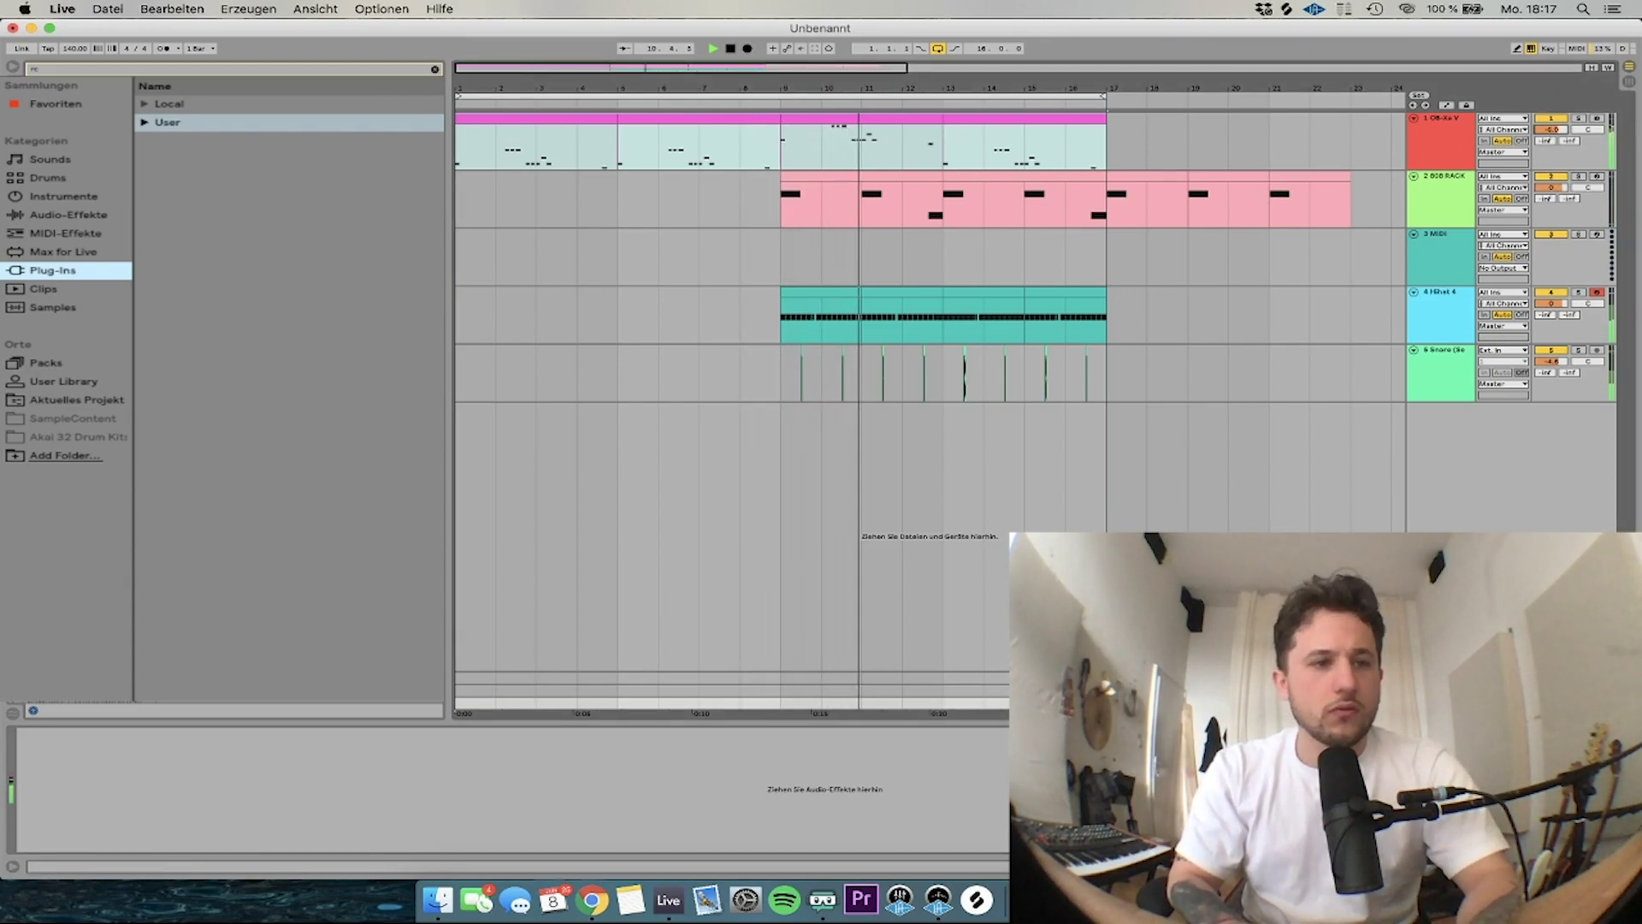
# Replace the OB-Xa V clip in bars 13 to 17 with the octave-higher melody
pyautogui.click(885, 177)
pyautogui.doubleClick(885, 177)
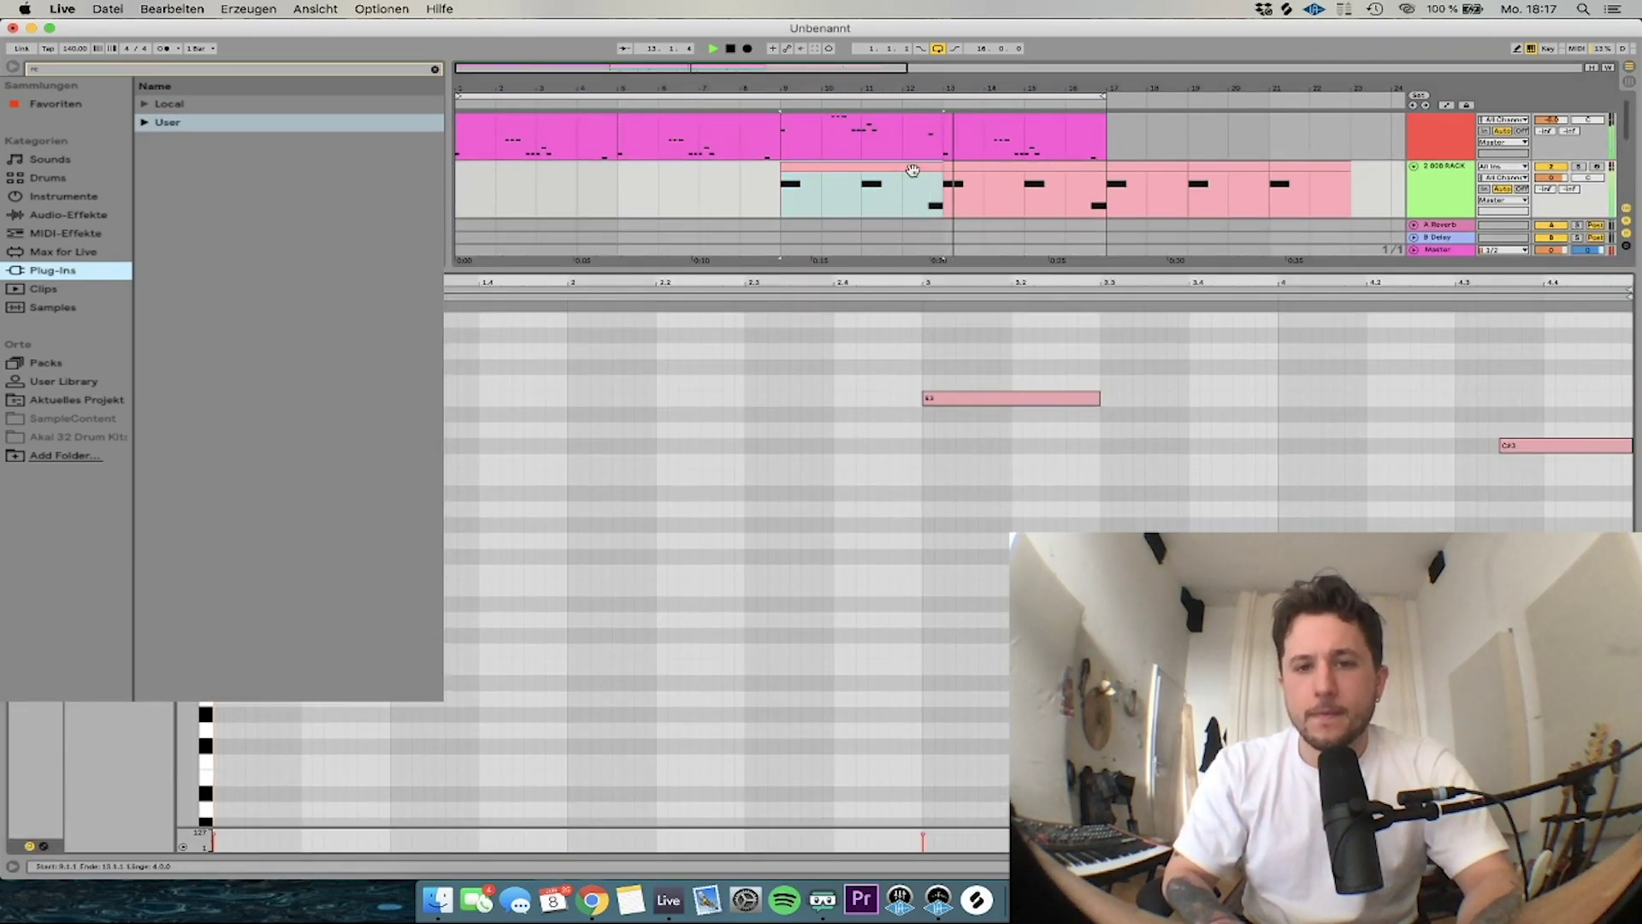
pyautogui.scroll(1, 966, 154)
pyautogui.click(974, 121)
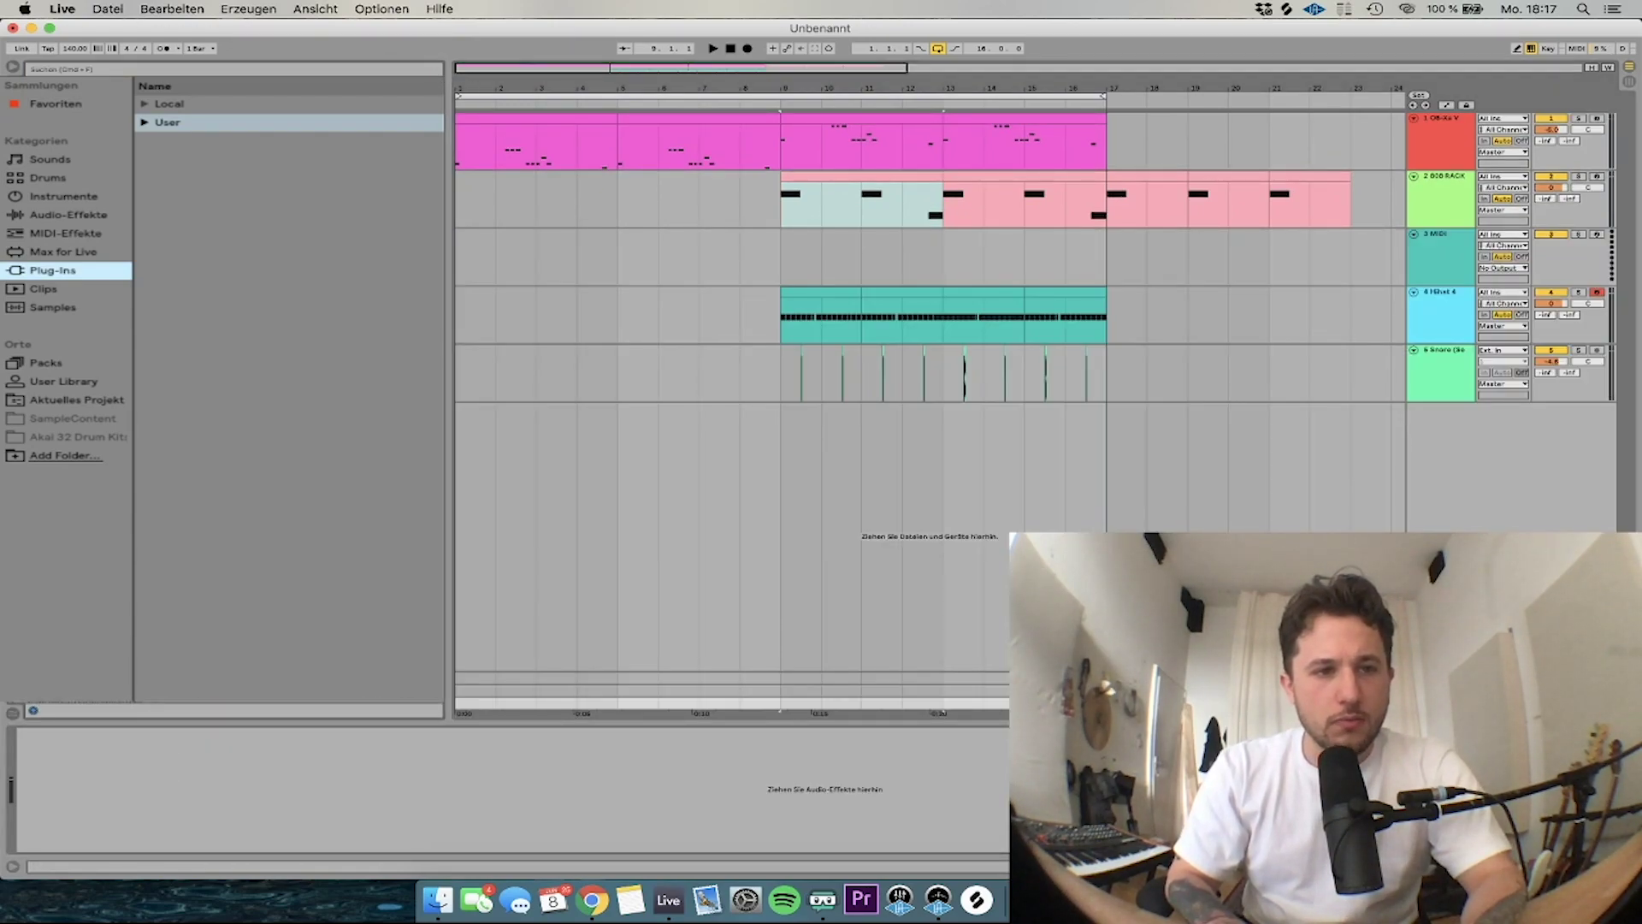
# Try other DISRESPECTFUL 808 samples, such as 38 C, on the 808 track while playing from bar 9
pyautogui.click(1423, 212)
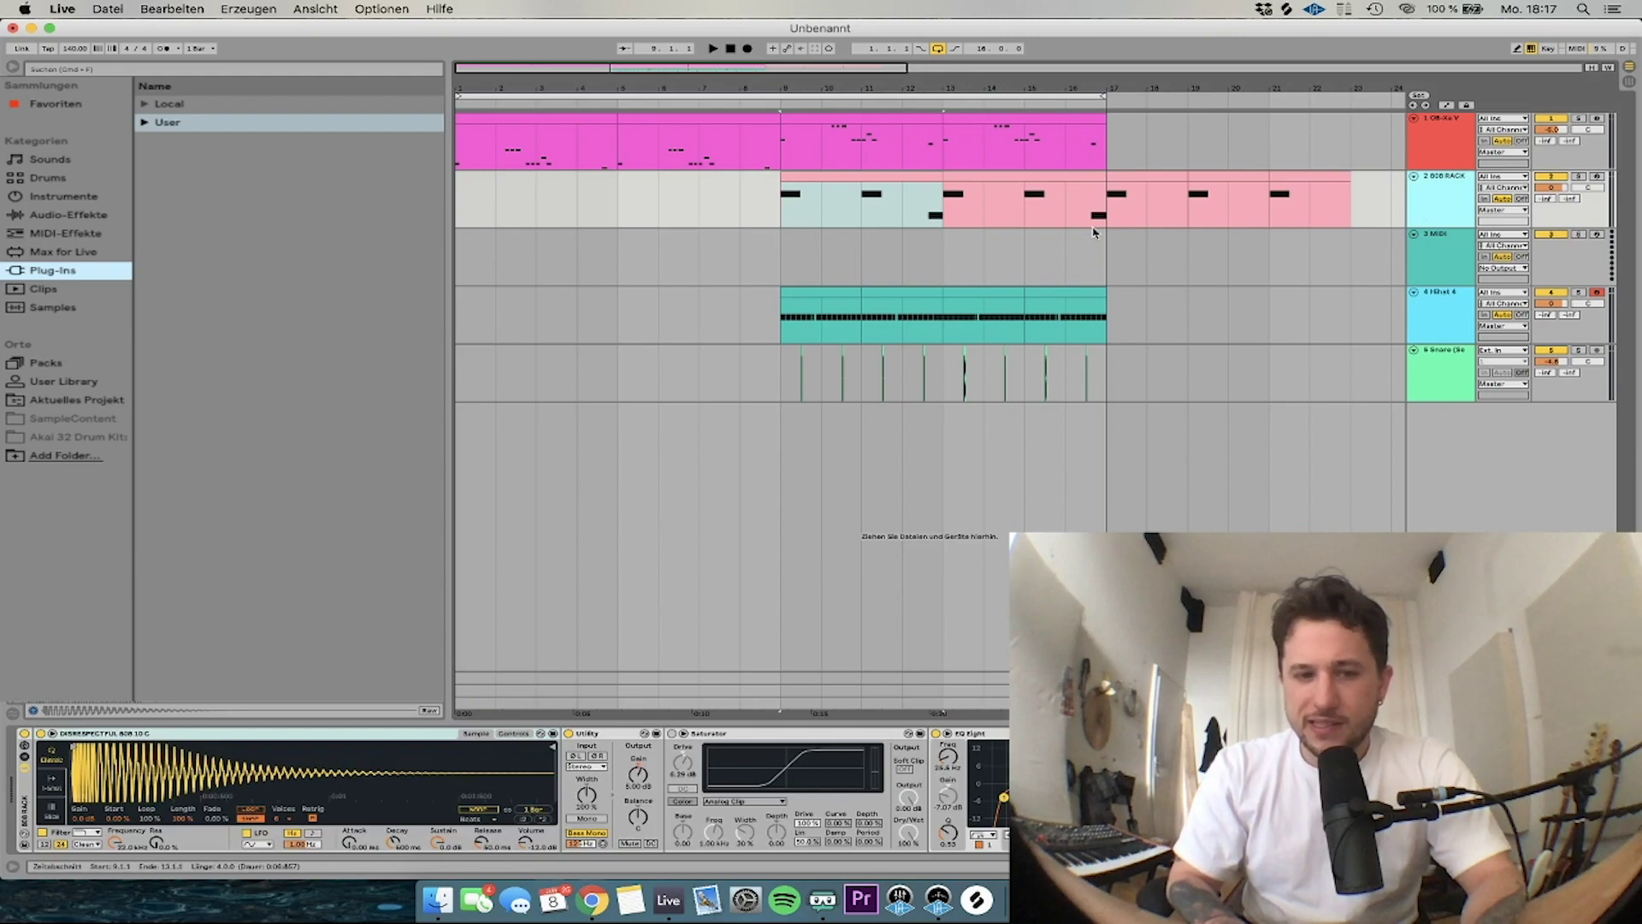
pyautogui.press('space')
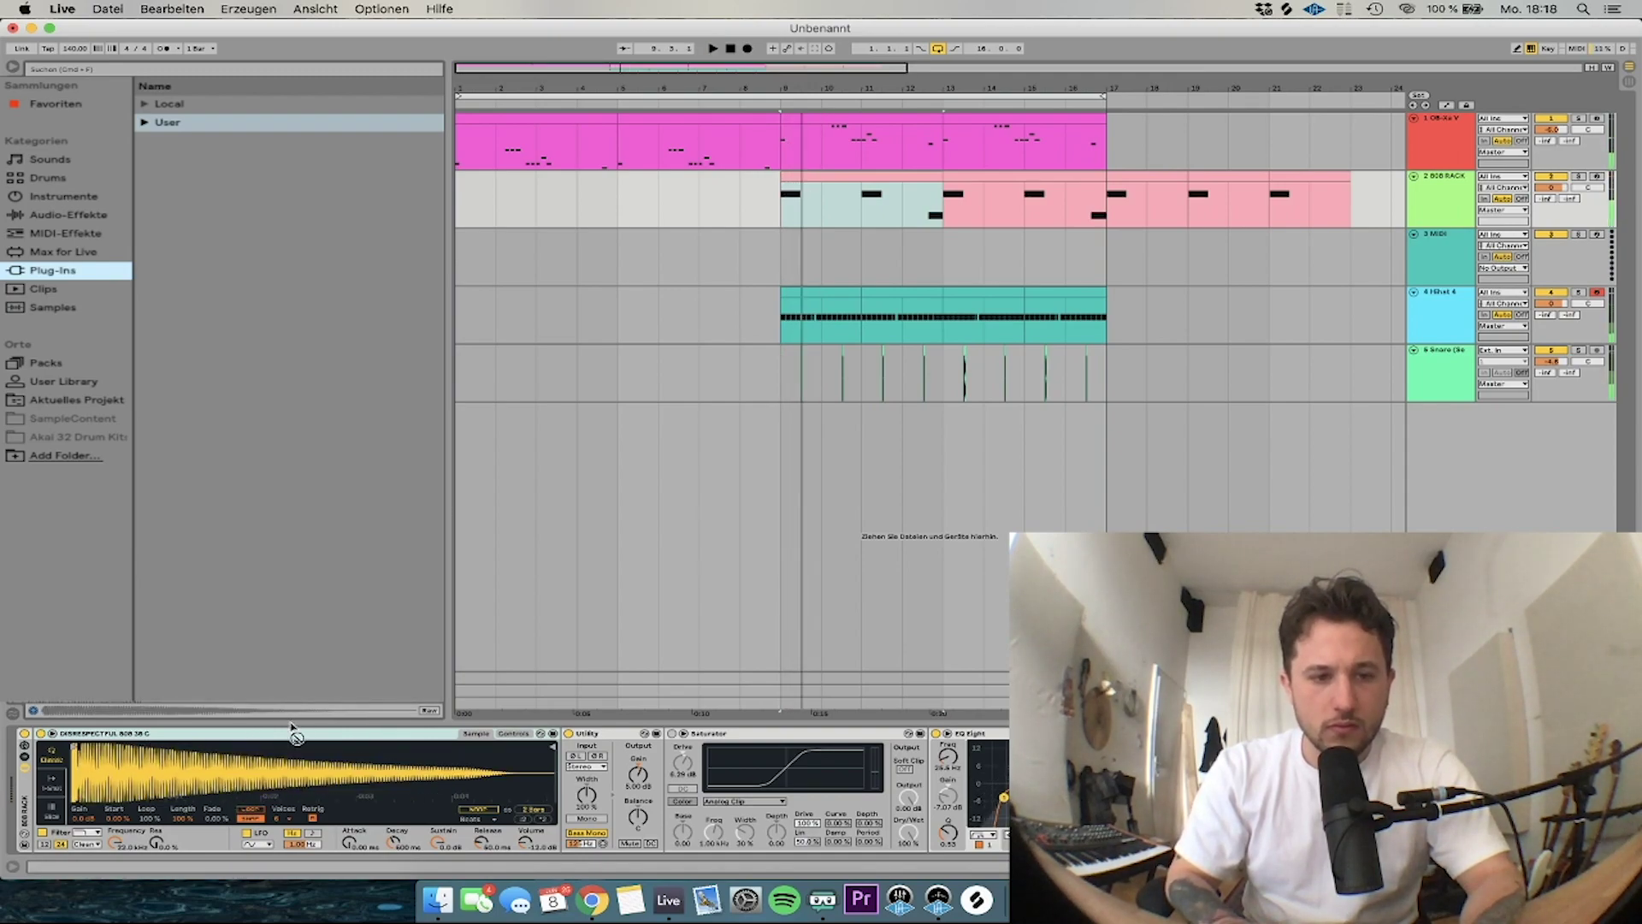
pyautogui.press('space')
pyautogui.press('super+z')
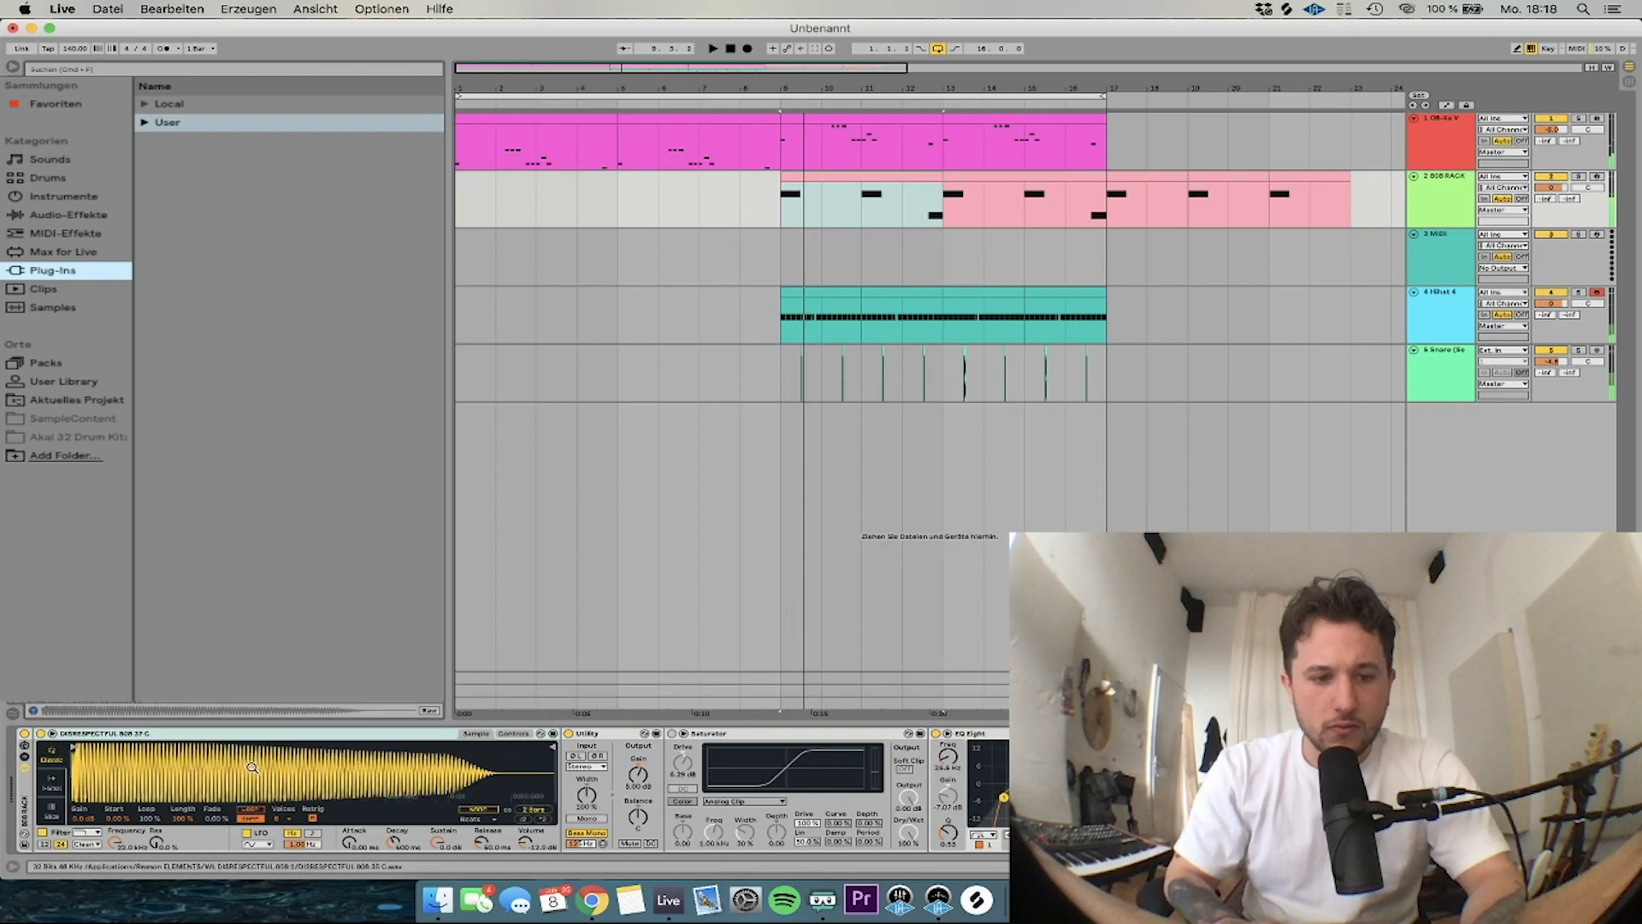
pyautogui.press('super+z')
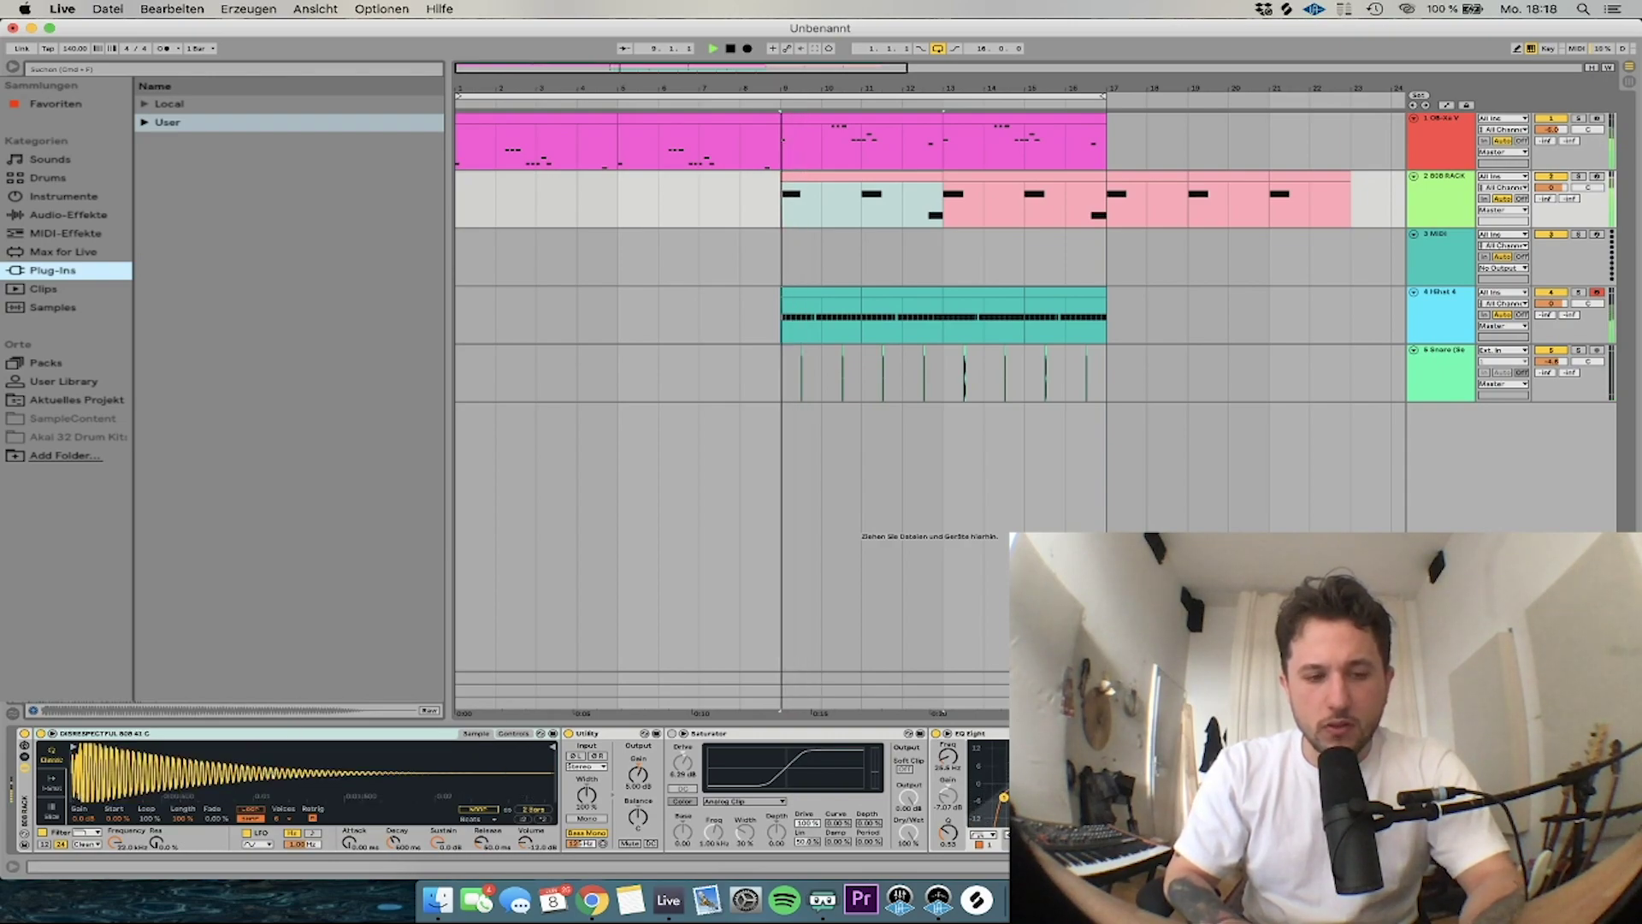
pyautogui.press('super+z')
# Audition further 808 samples from bar 9 and load DISRESPECTFUL 808 51 C into the 808 track's sampler
pyautogui.moveTo(292, 750); pyautogui.dragTo(233, 747)
pyautogui.press('space')
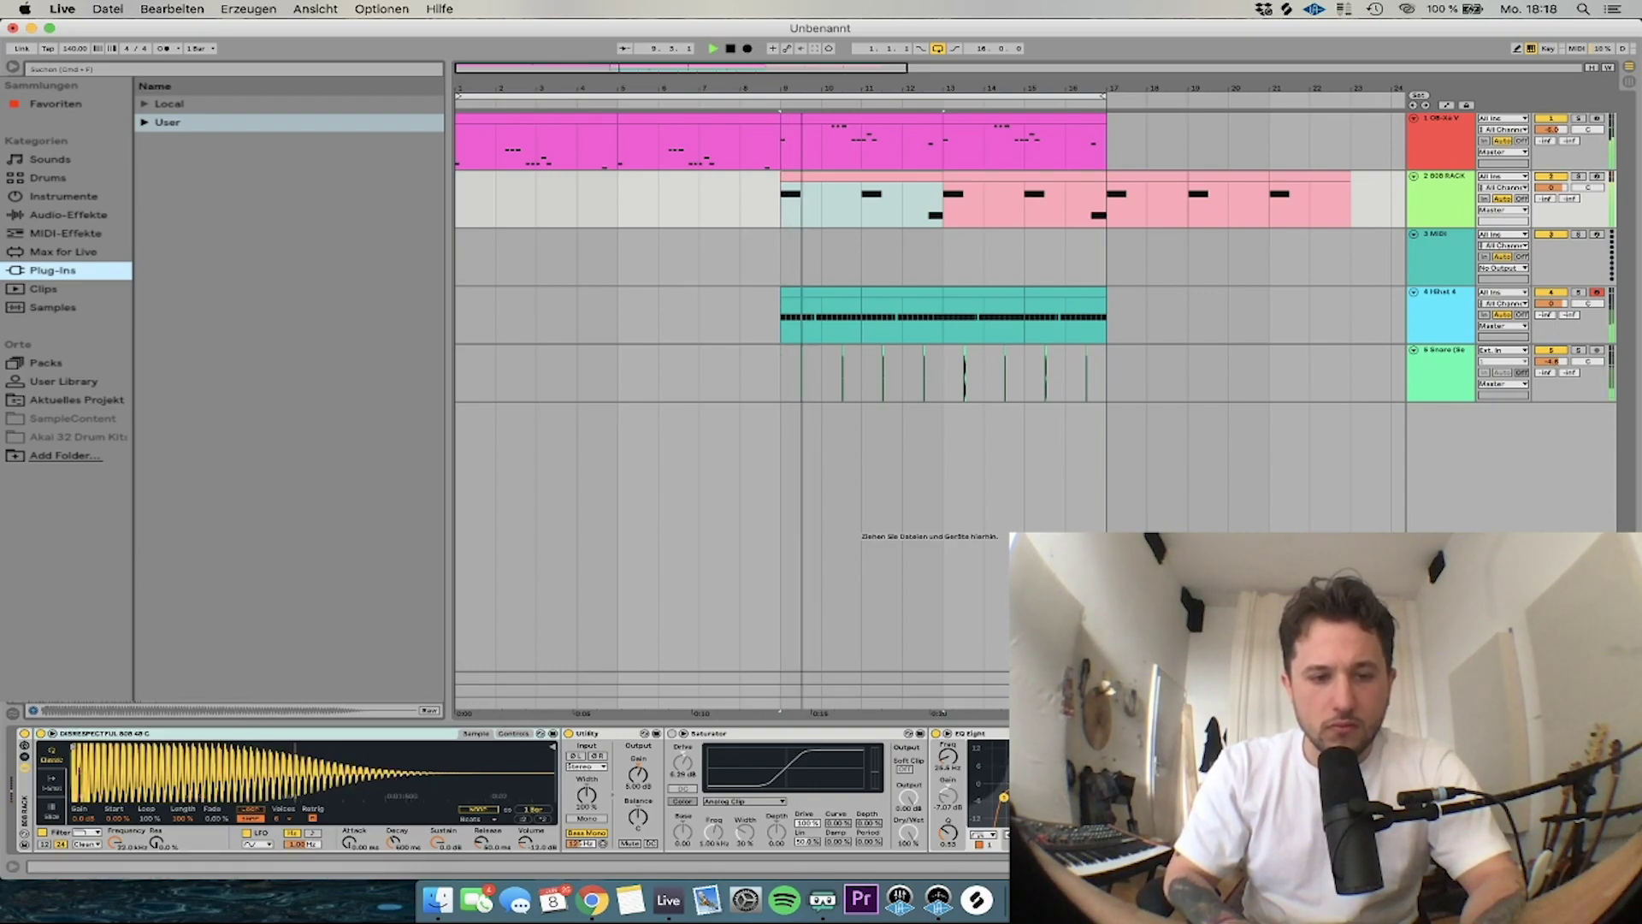
pyautogui.moveTo(227, 749); pyautogui.dragTo(228, 749)
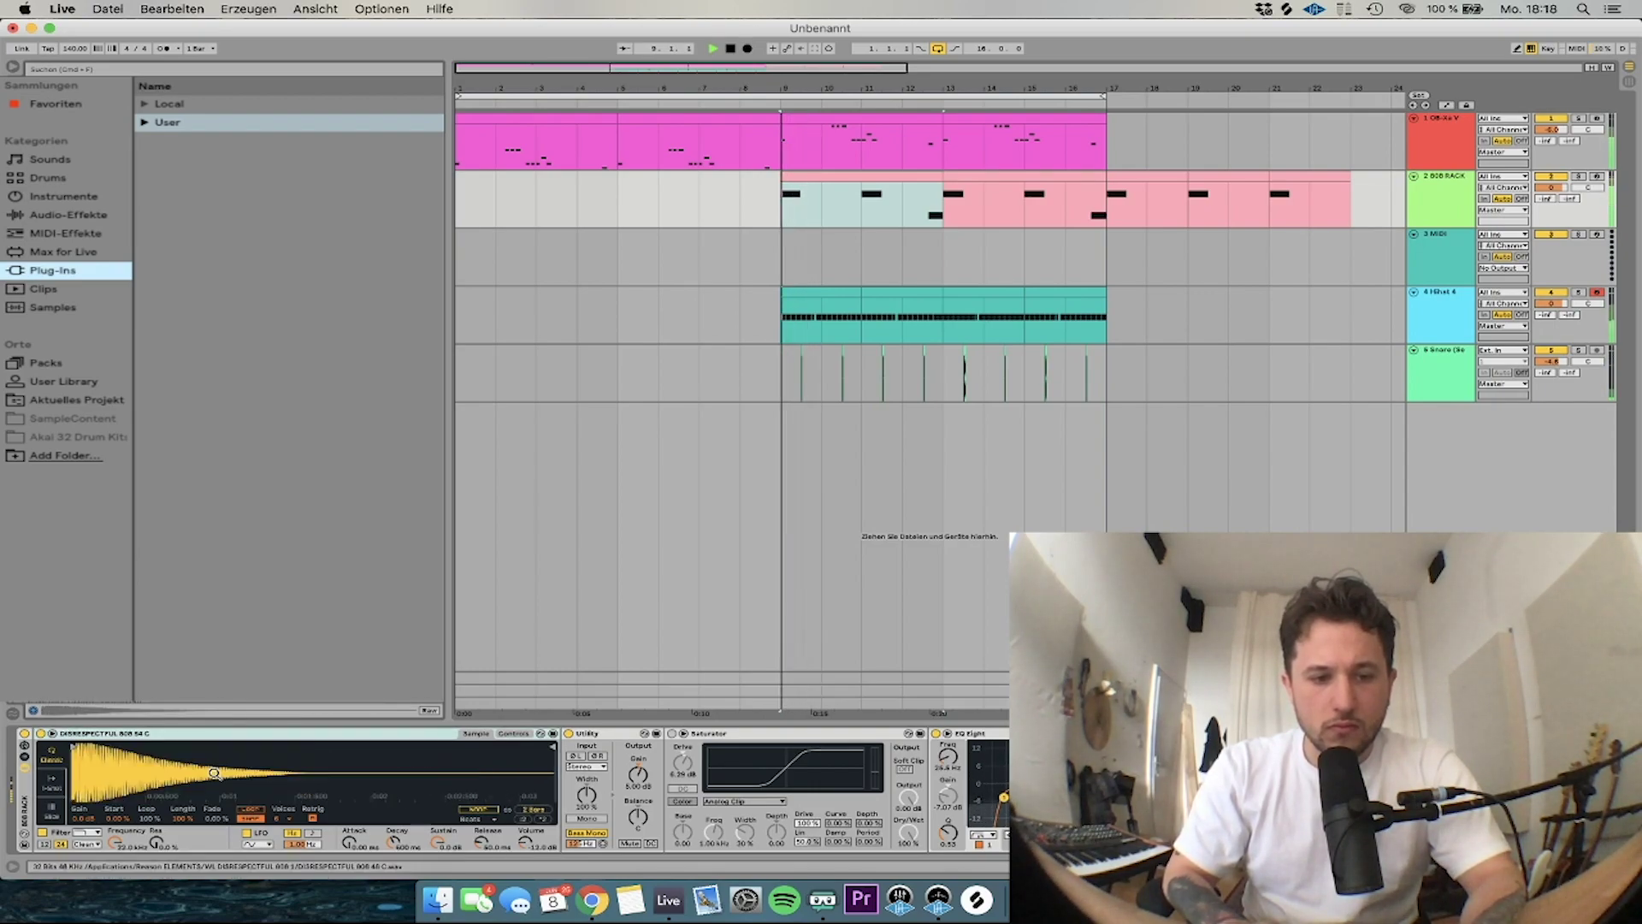
pyautogui.press('space')
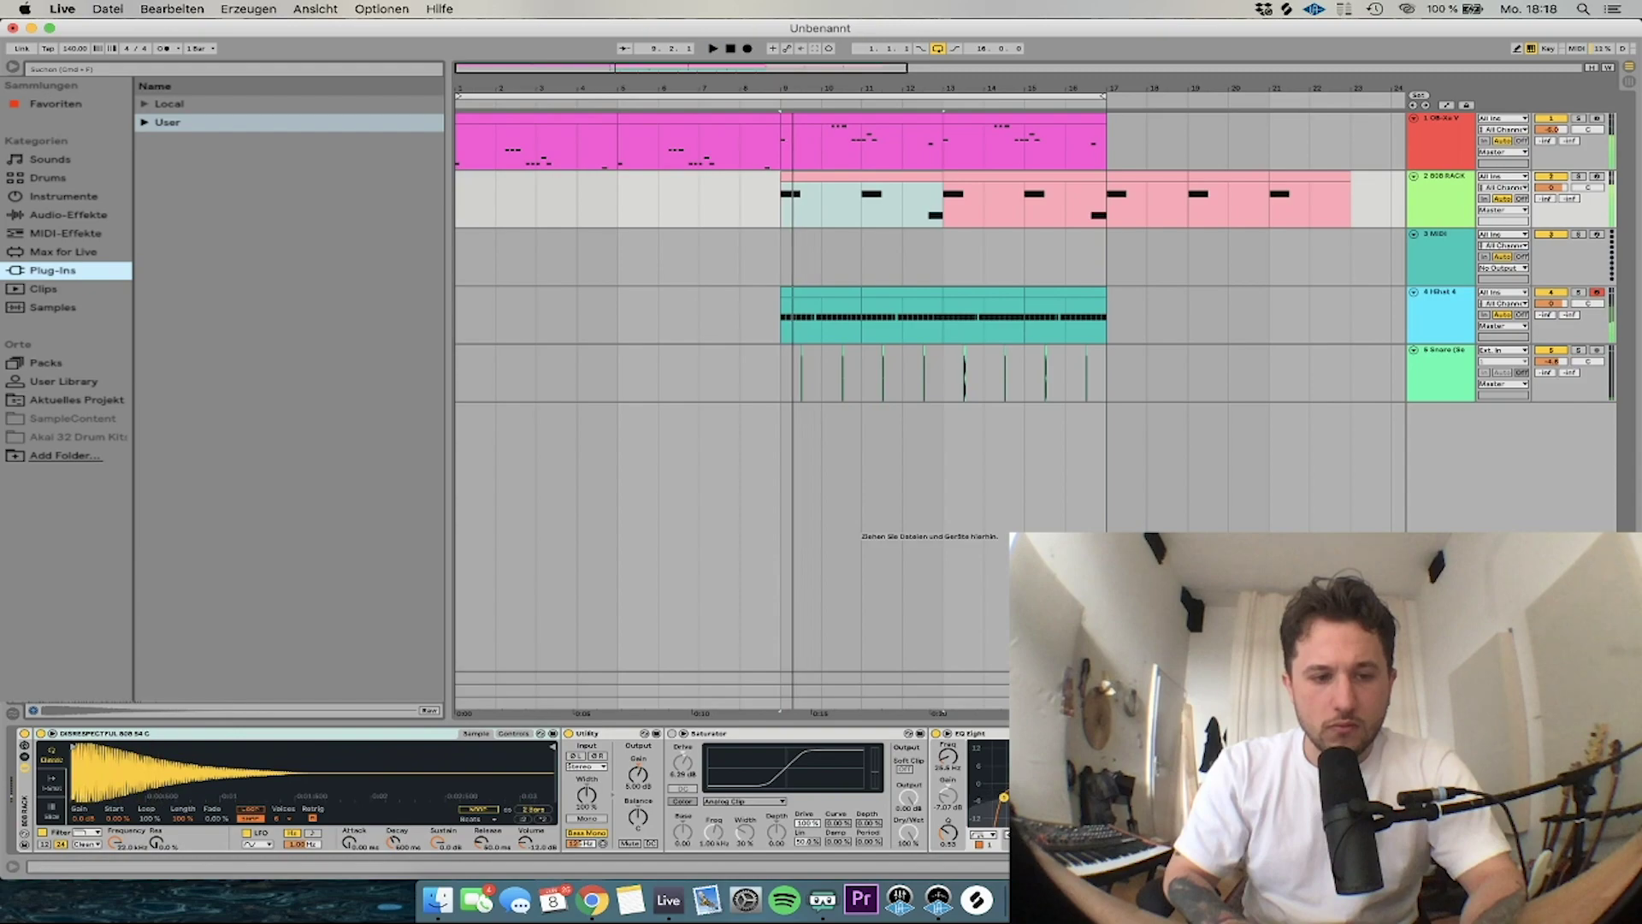
pyautogui.moveTo(245, 804); pyautogui.dragTo(247, 805)
pyautogui.press('space')
pyautogui.press('space')
pyautogui.press('space')
pyautogui.press('space')
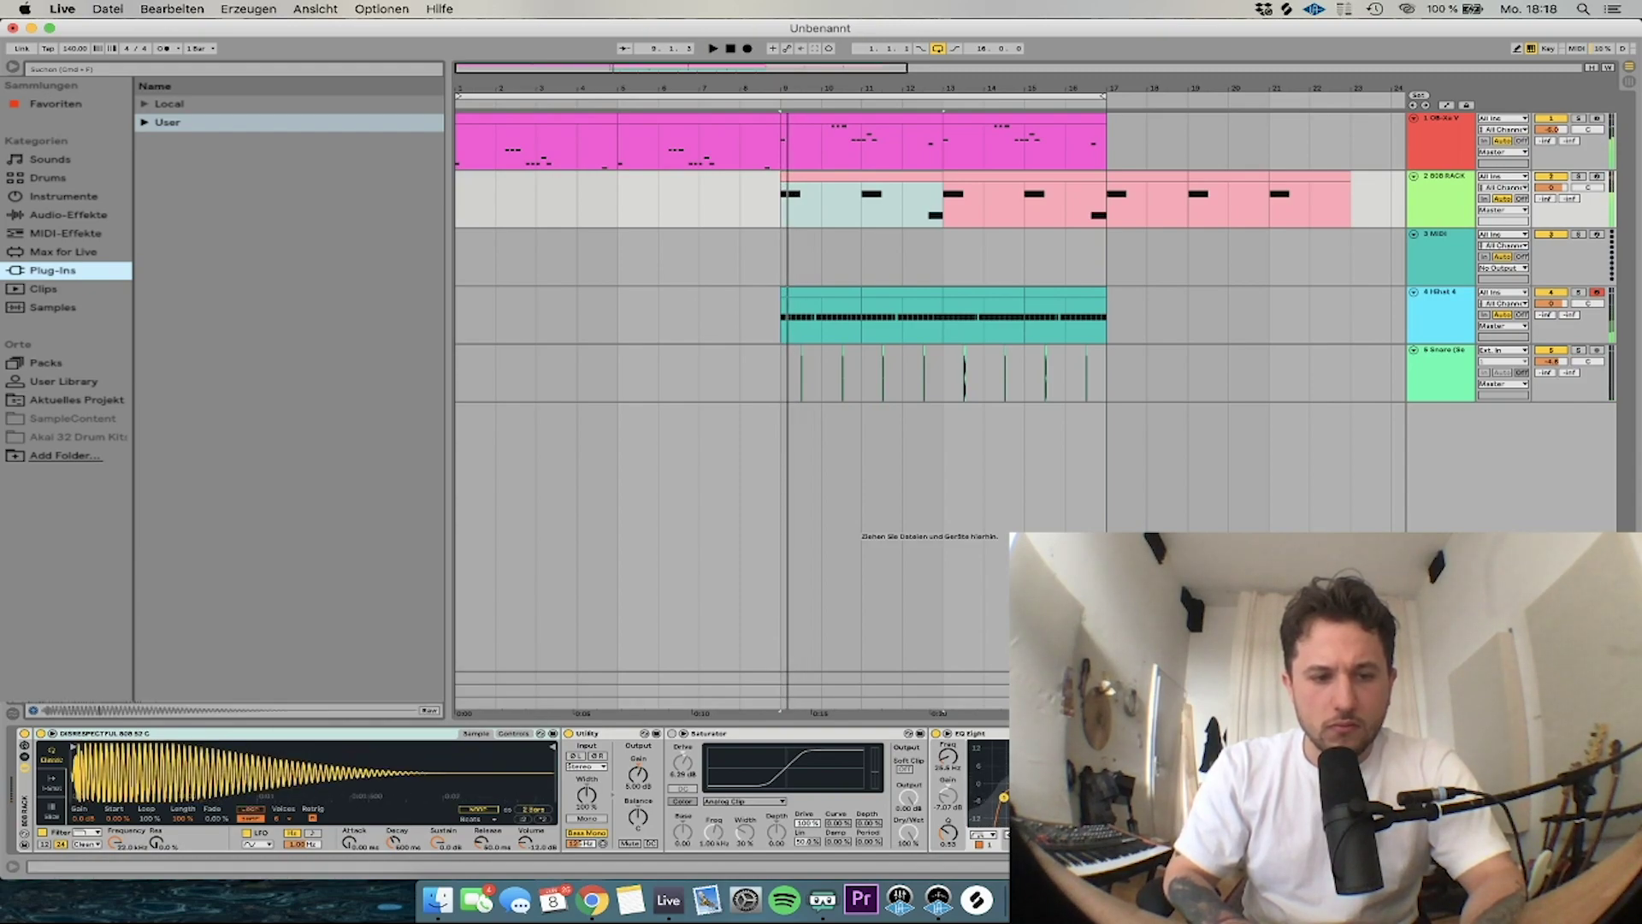
pyautogui.moveTo(212, 782); pyautogui.dragTo(213, 784)
pyautogui.press('space')
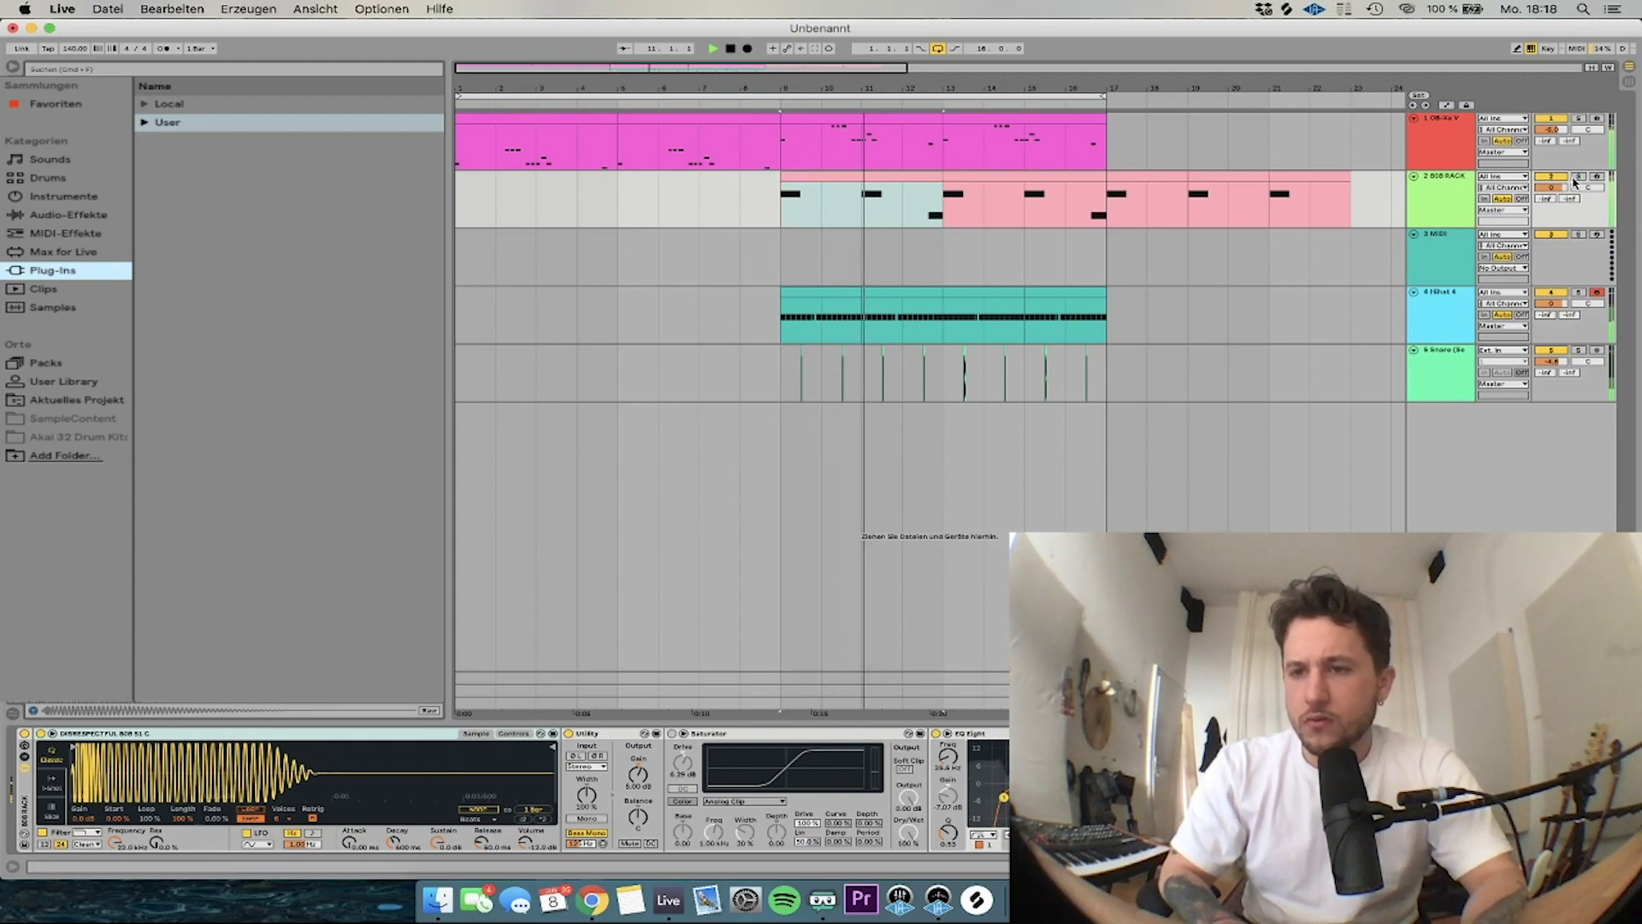
# Lower the 808 track's volume and select its clip in bars 9 to 13
pyautogui.moveTo(1550, 188); pyautogui.dragTo(1545, 201)
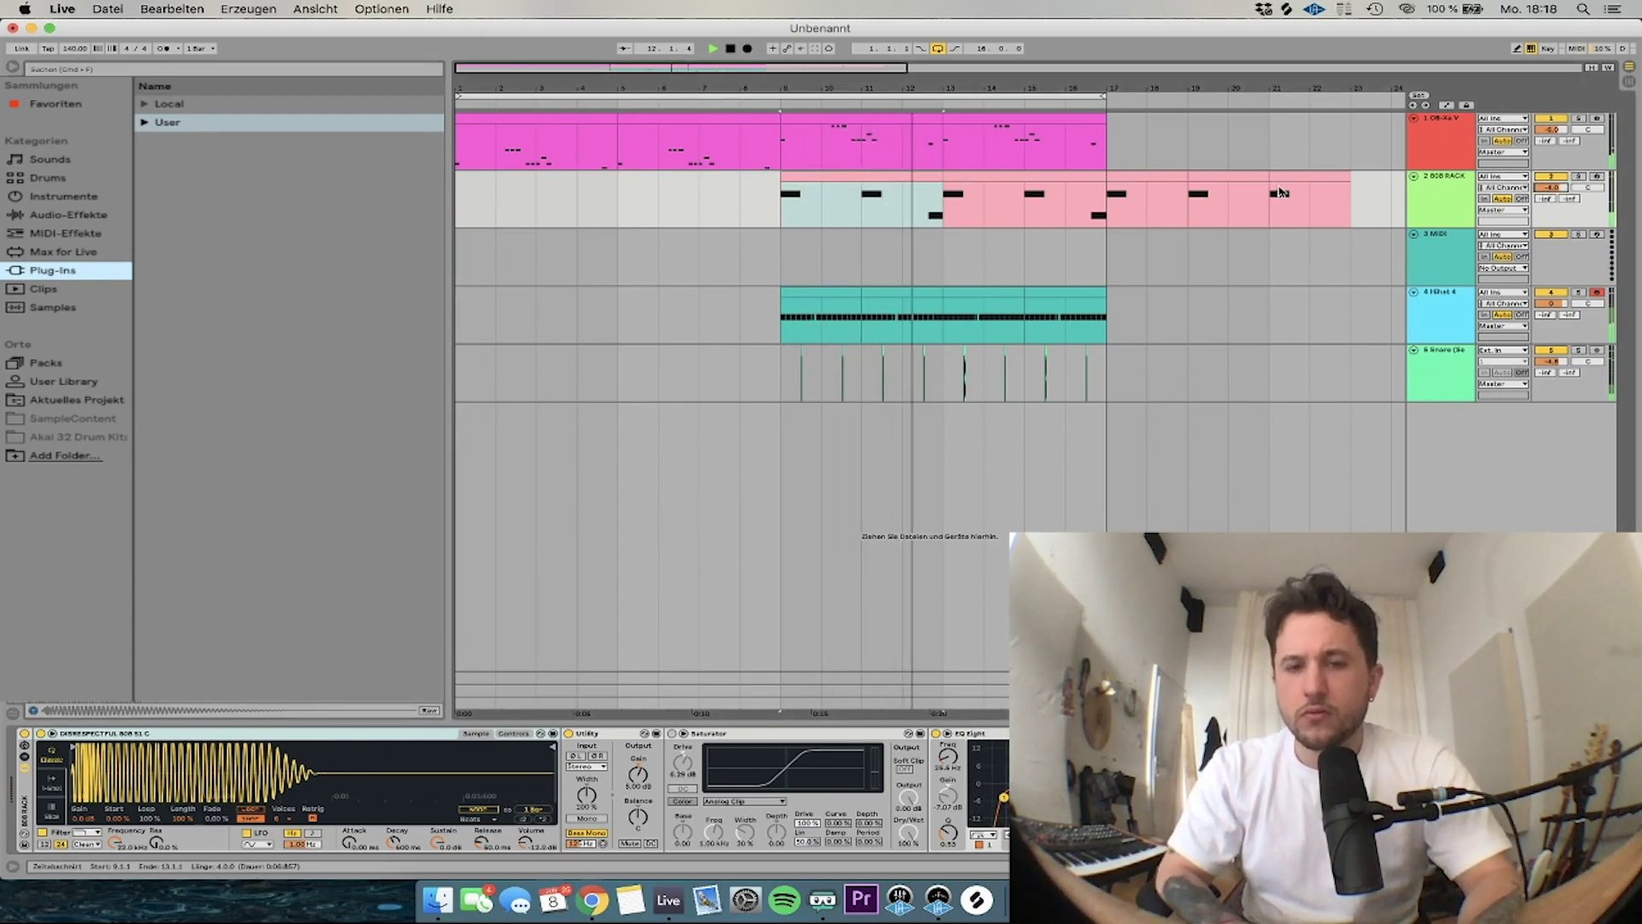
pyautogui.click(878, 180)
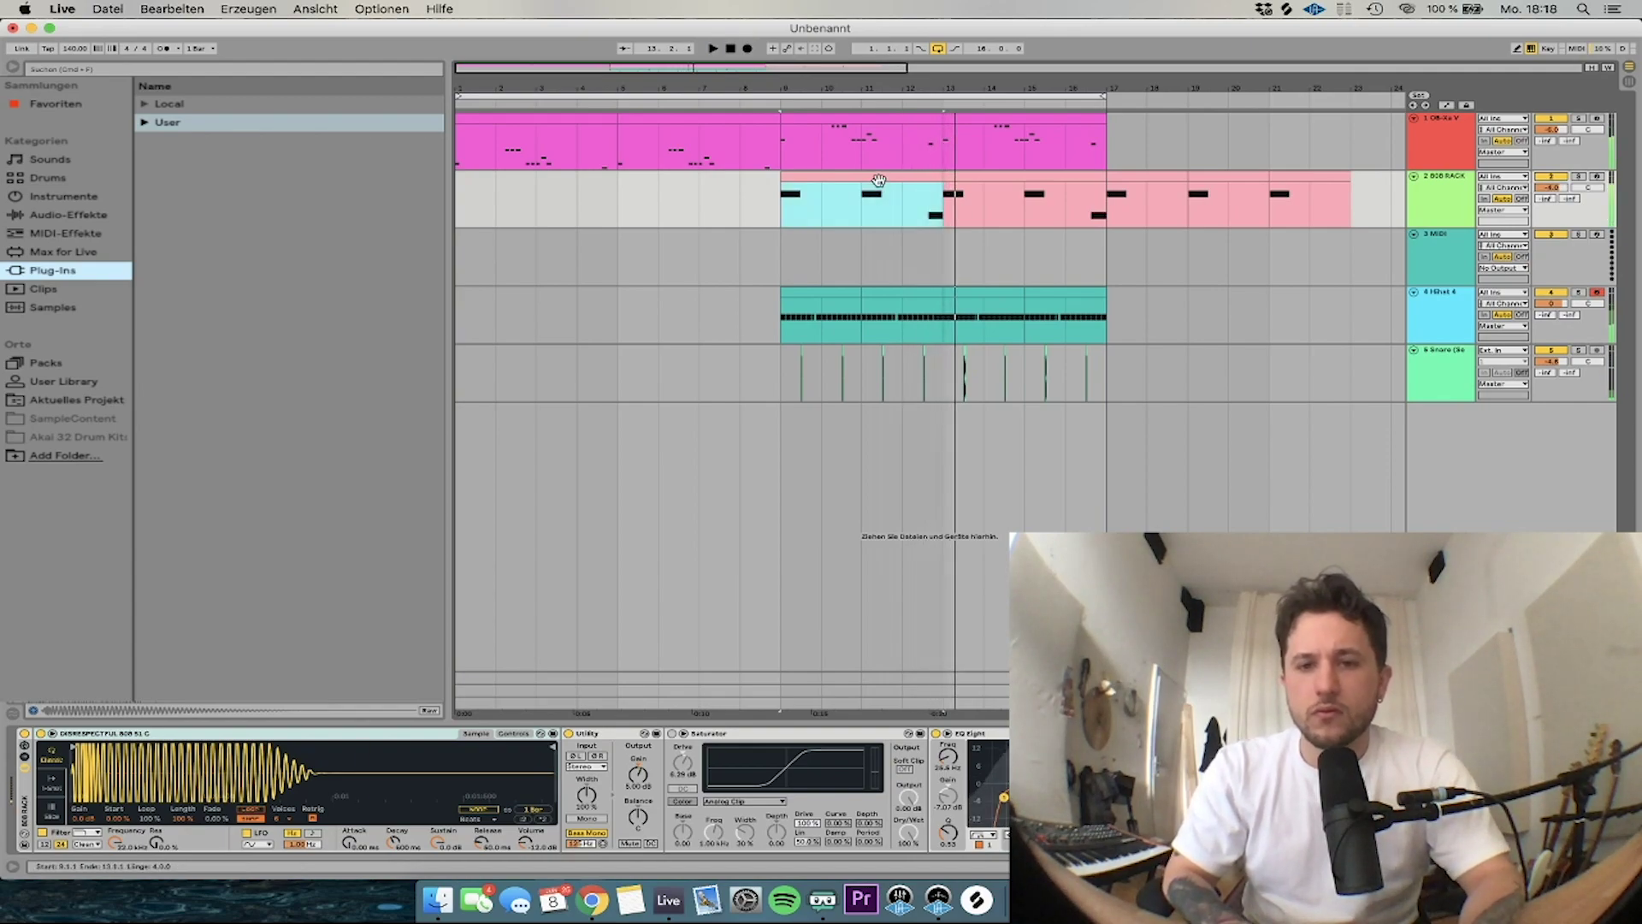
# Raise the last note of the 808 clip in bars 9 to 13 to D3
pyautogui.doubleClick(878, 179)
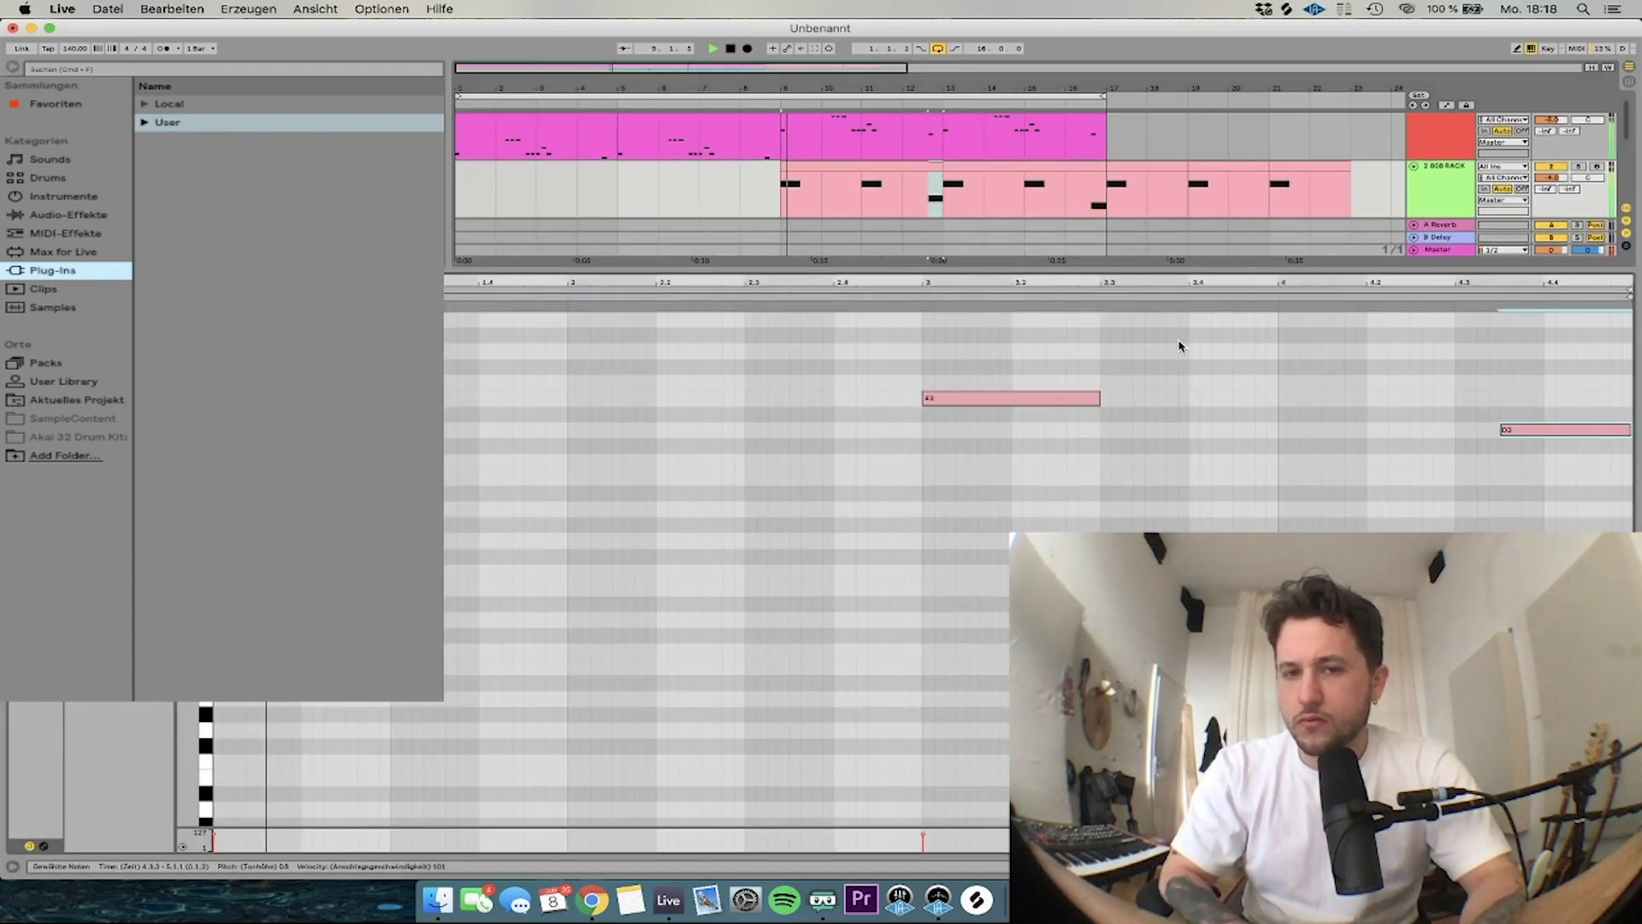
pyautogui.click(1450, 179)
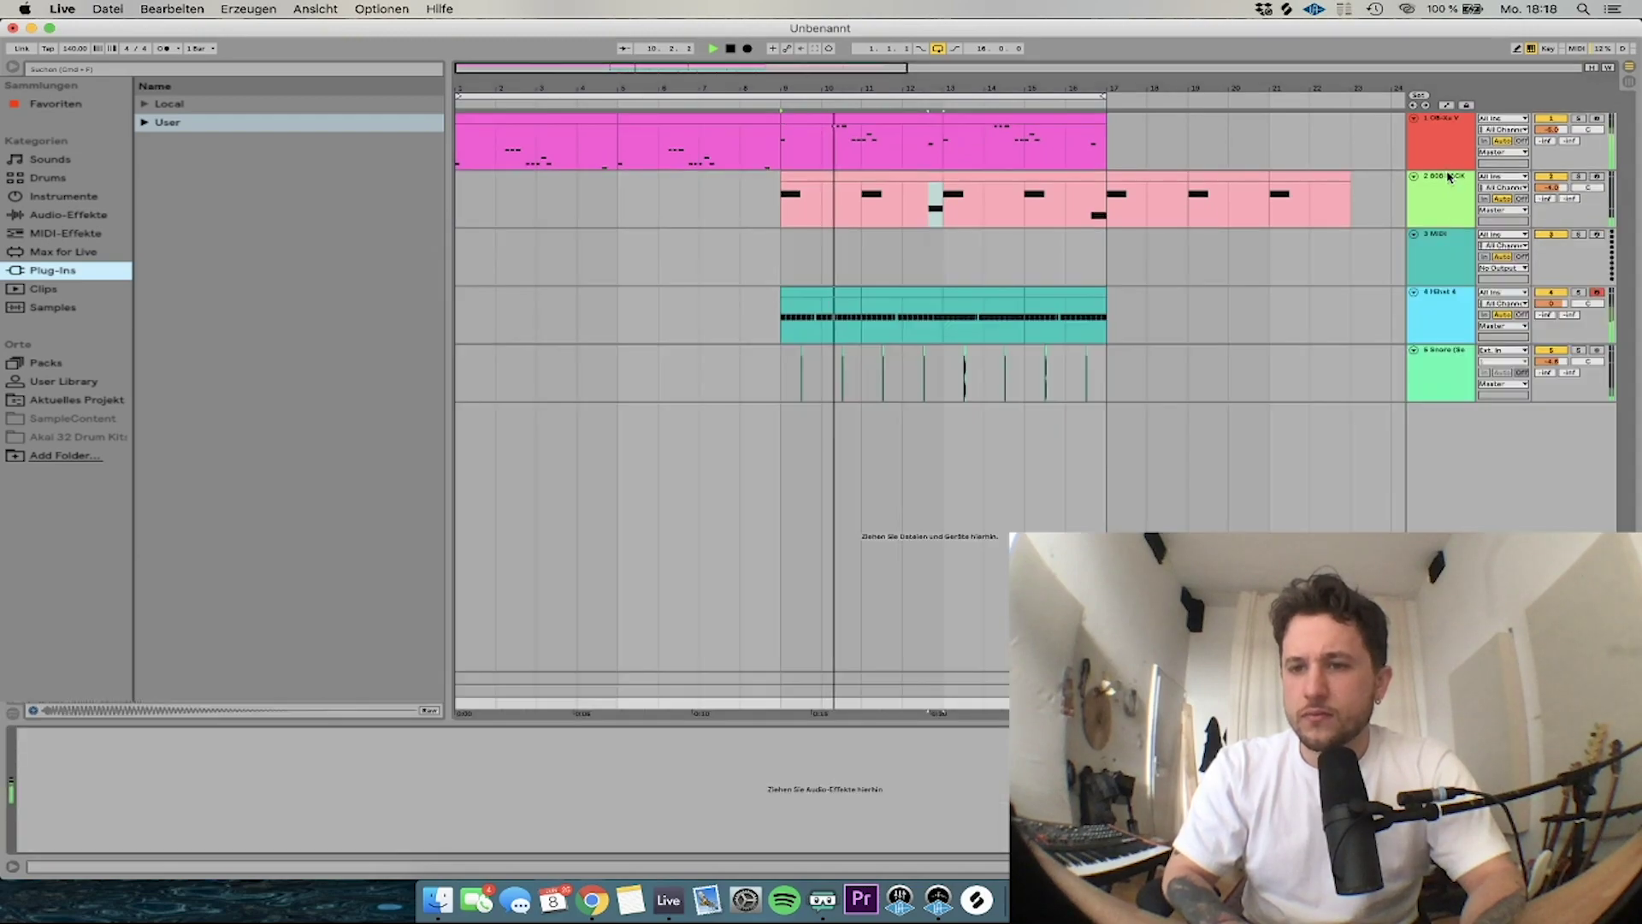
# Open RC-20 Retro Color on the OB-Xa V track and audition its presets up to Drum Break 2 during playback
pyautogui.click(1447, 122)
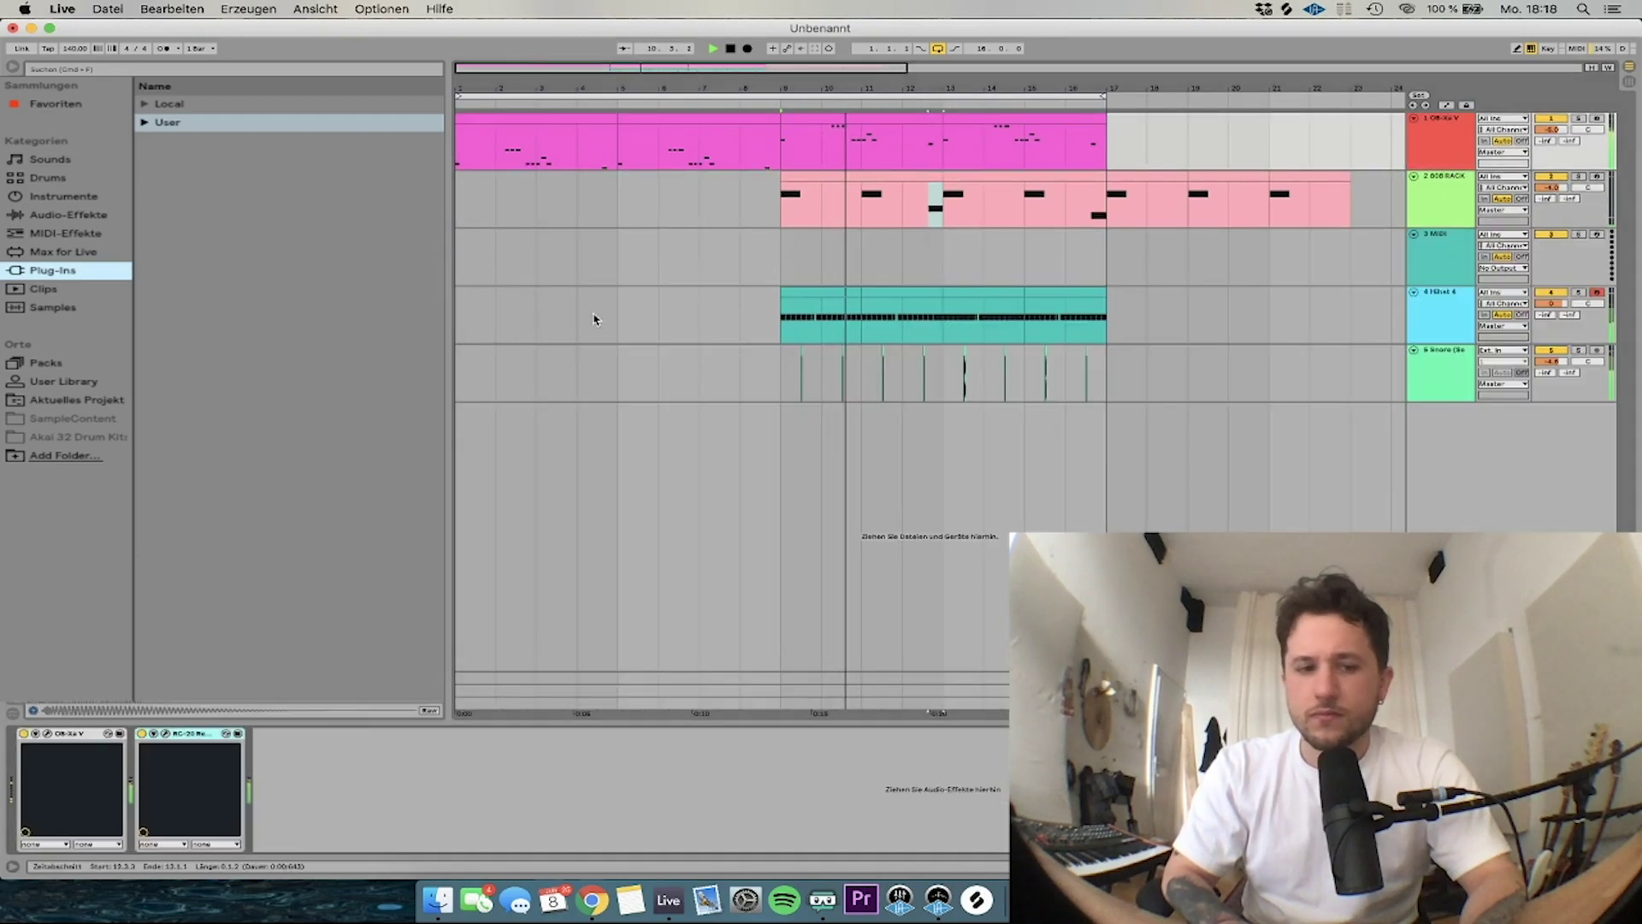
pyautogui.click(165, 733)
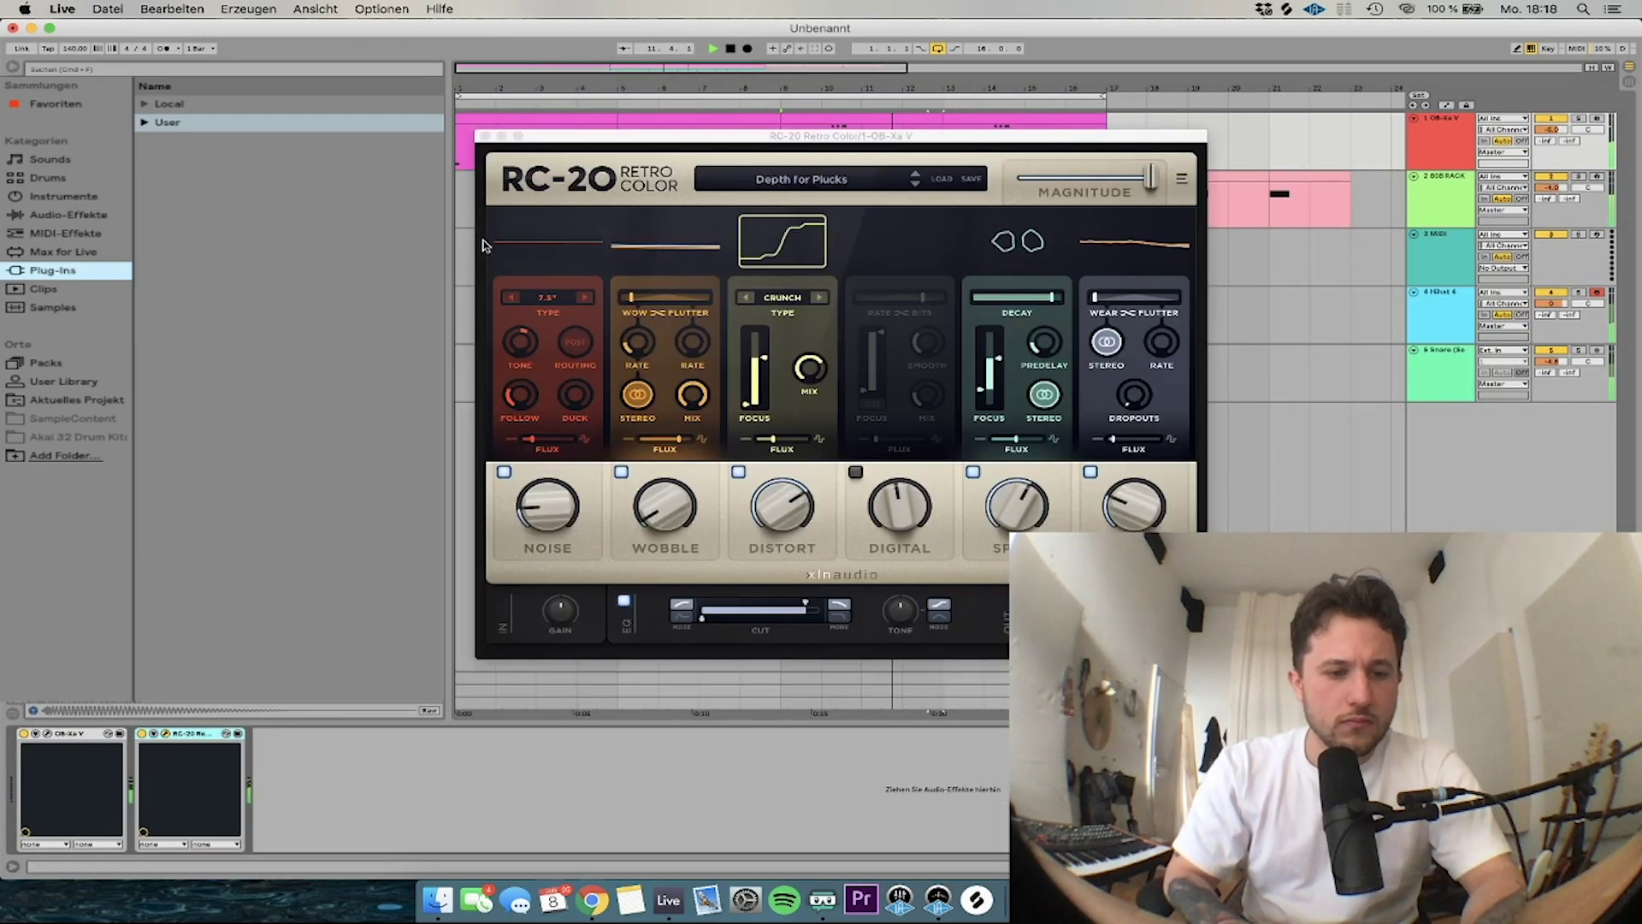
pyautogui.click(915, 184)
pyautogui.click(916, 184)
pyautogui.click(915, 184)
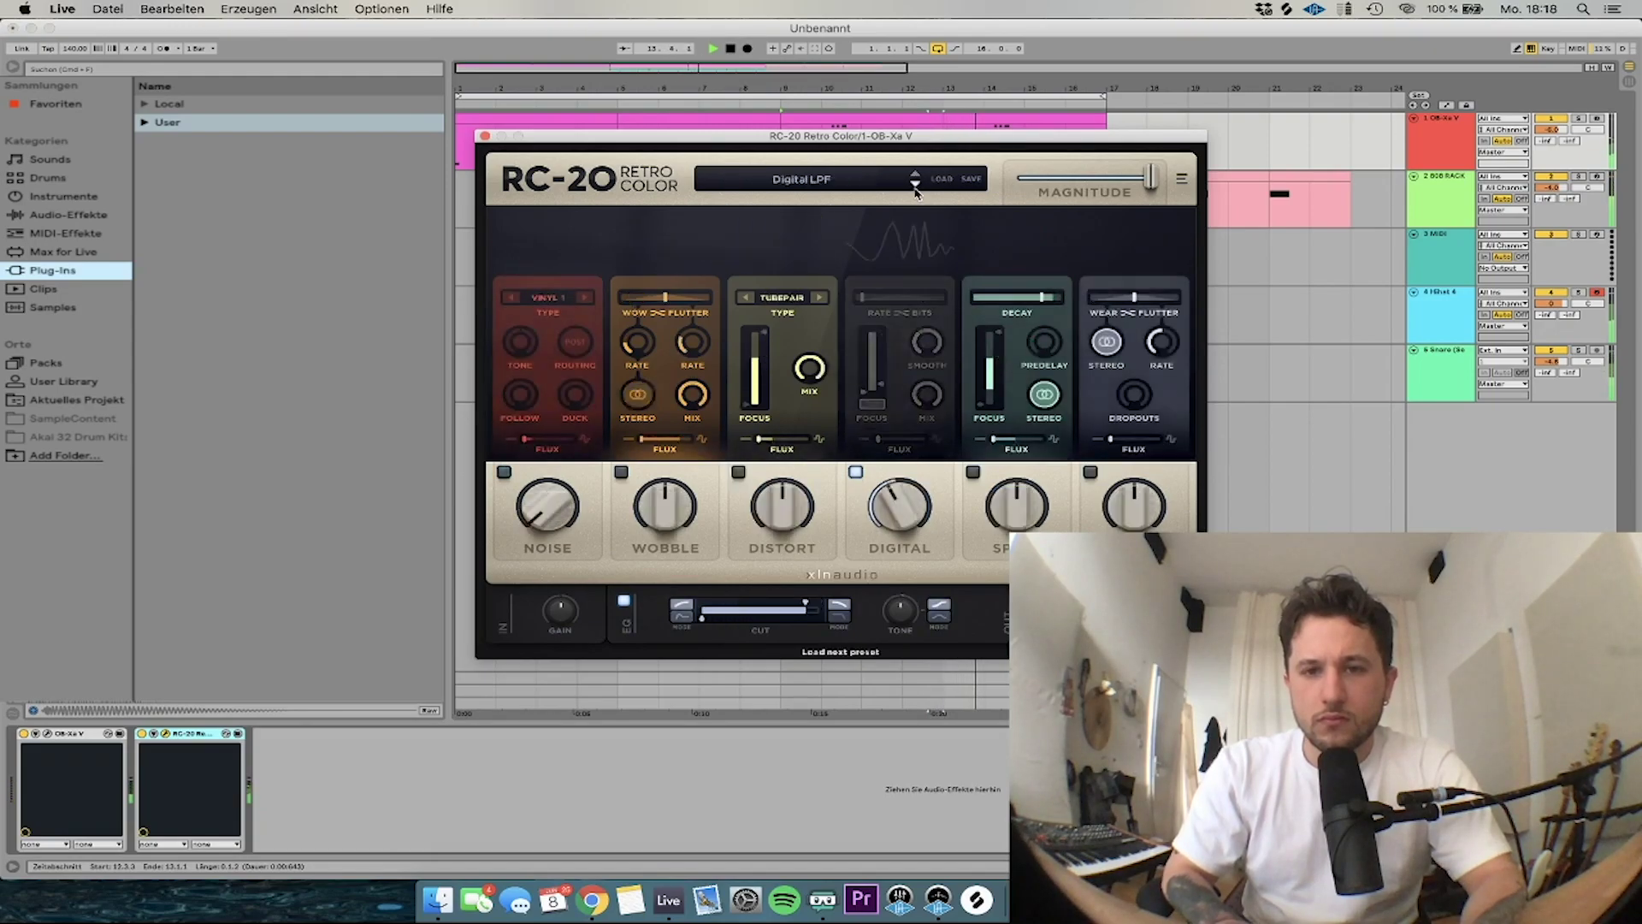
pyautogui.click(915, 184)
pyautogui.click(914, 184)
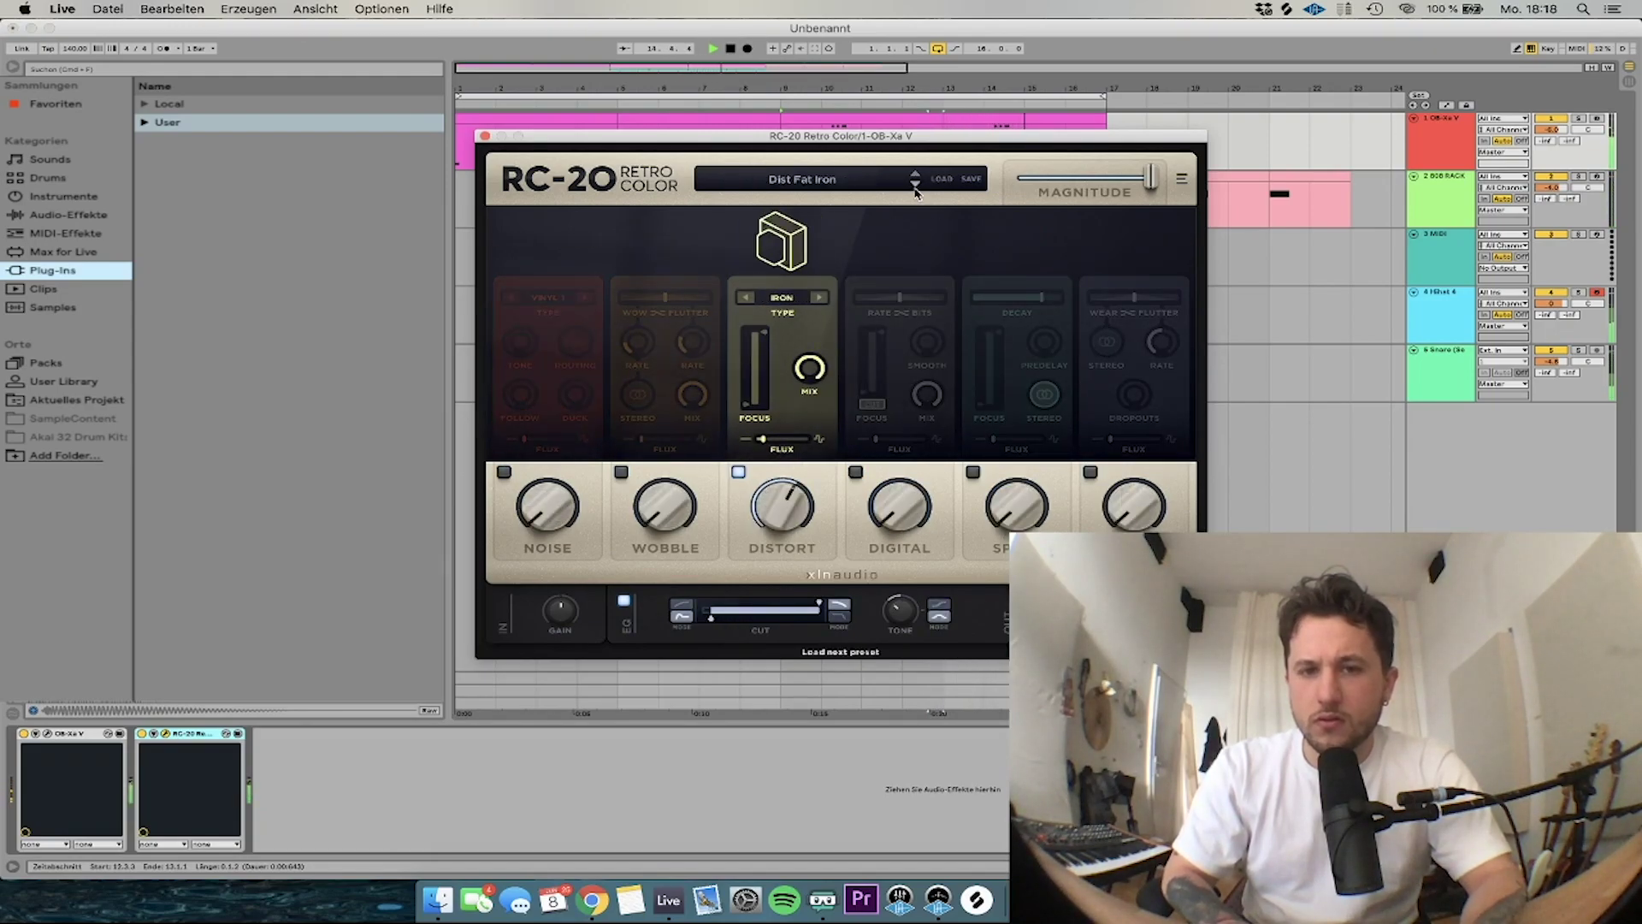
pyautogui.click(914, 184)
pyautogui.click(914, 185)
pyautogui.click(914, 185)
pyautogui.click(914, 185)
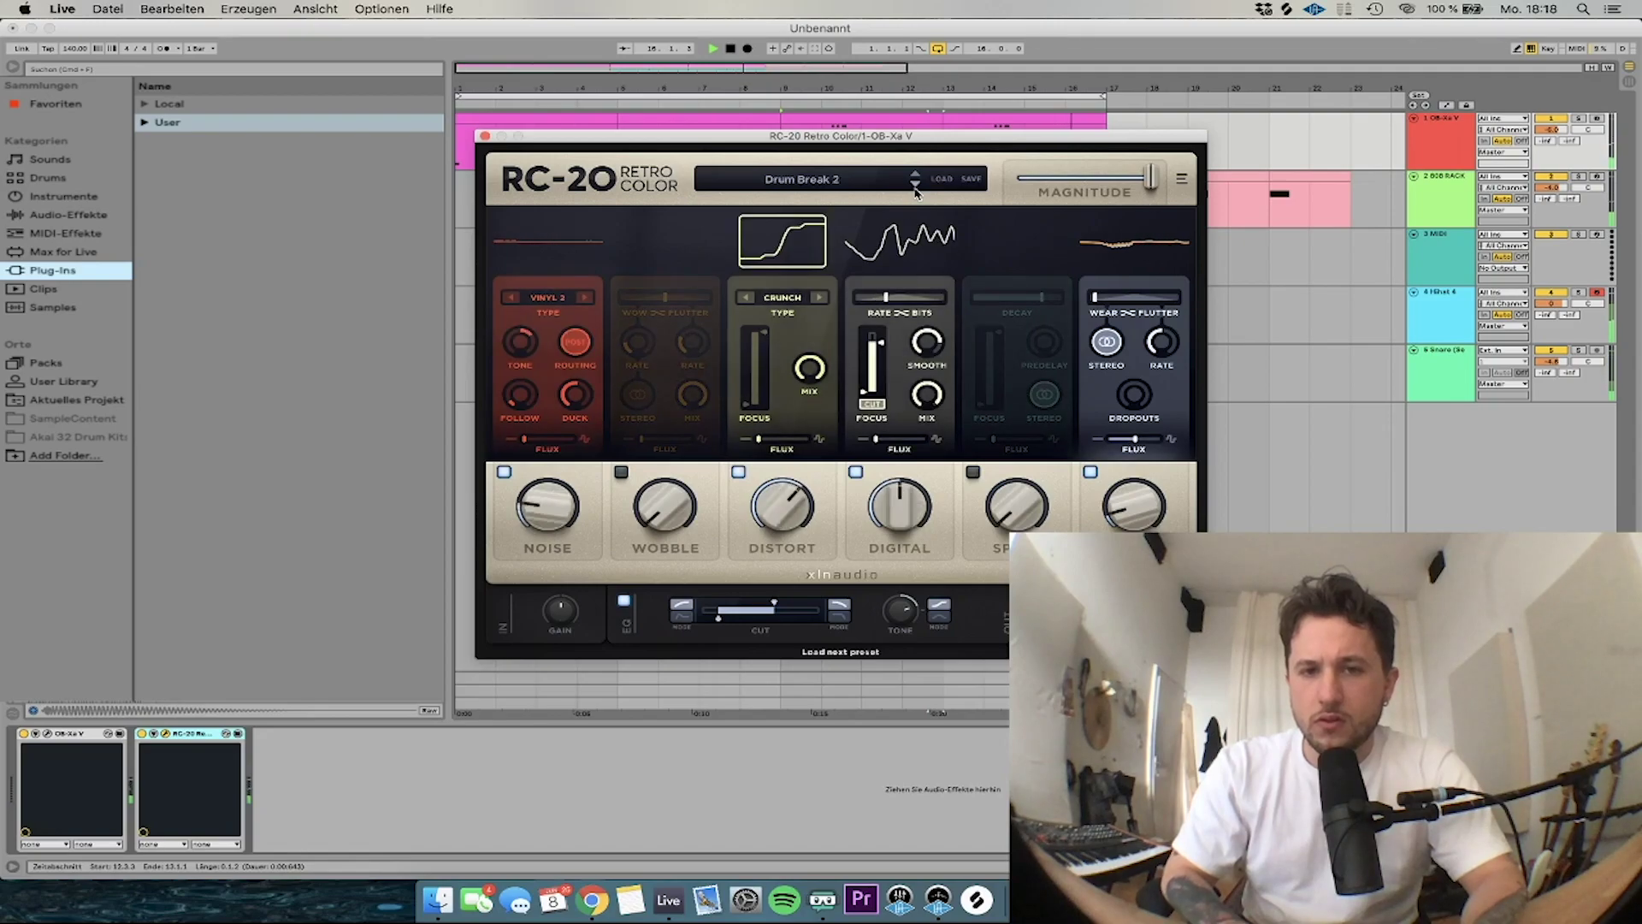
# Audition further RC-20 presets up to Ghetto Blaster, and adjust the distortion mix on Gazing Guitar
pyautogui.click(915, 185)
pyautogui.click(915, 185)
pyautogui.click(914, 185)
pyautogui.click(914, 185)
pyautogui.click(914, 184)
pyautogui.click(914, 184)
pyautogui.click(915, 185)
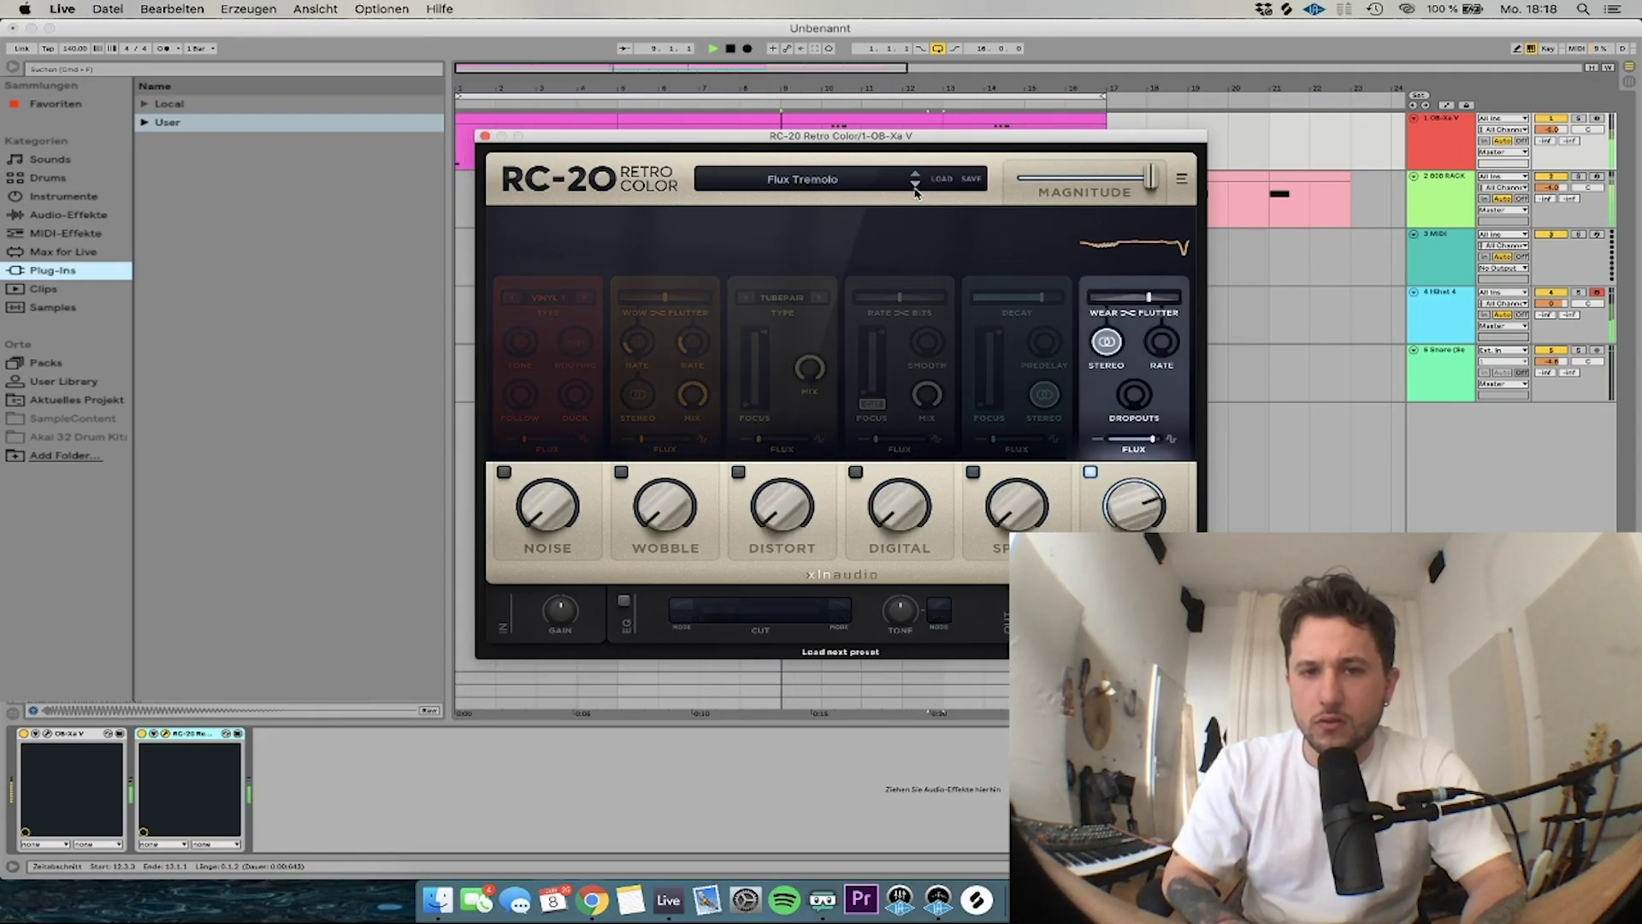
pyautogui.click(914, 185)
pyautogui.click(916, 183)
pyautogui.click(916, 183)
pyautogui.click(917, 186)
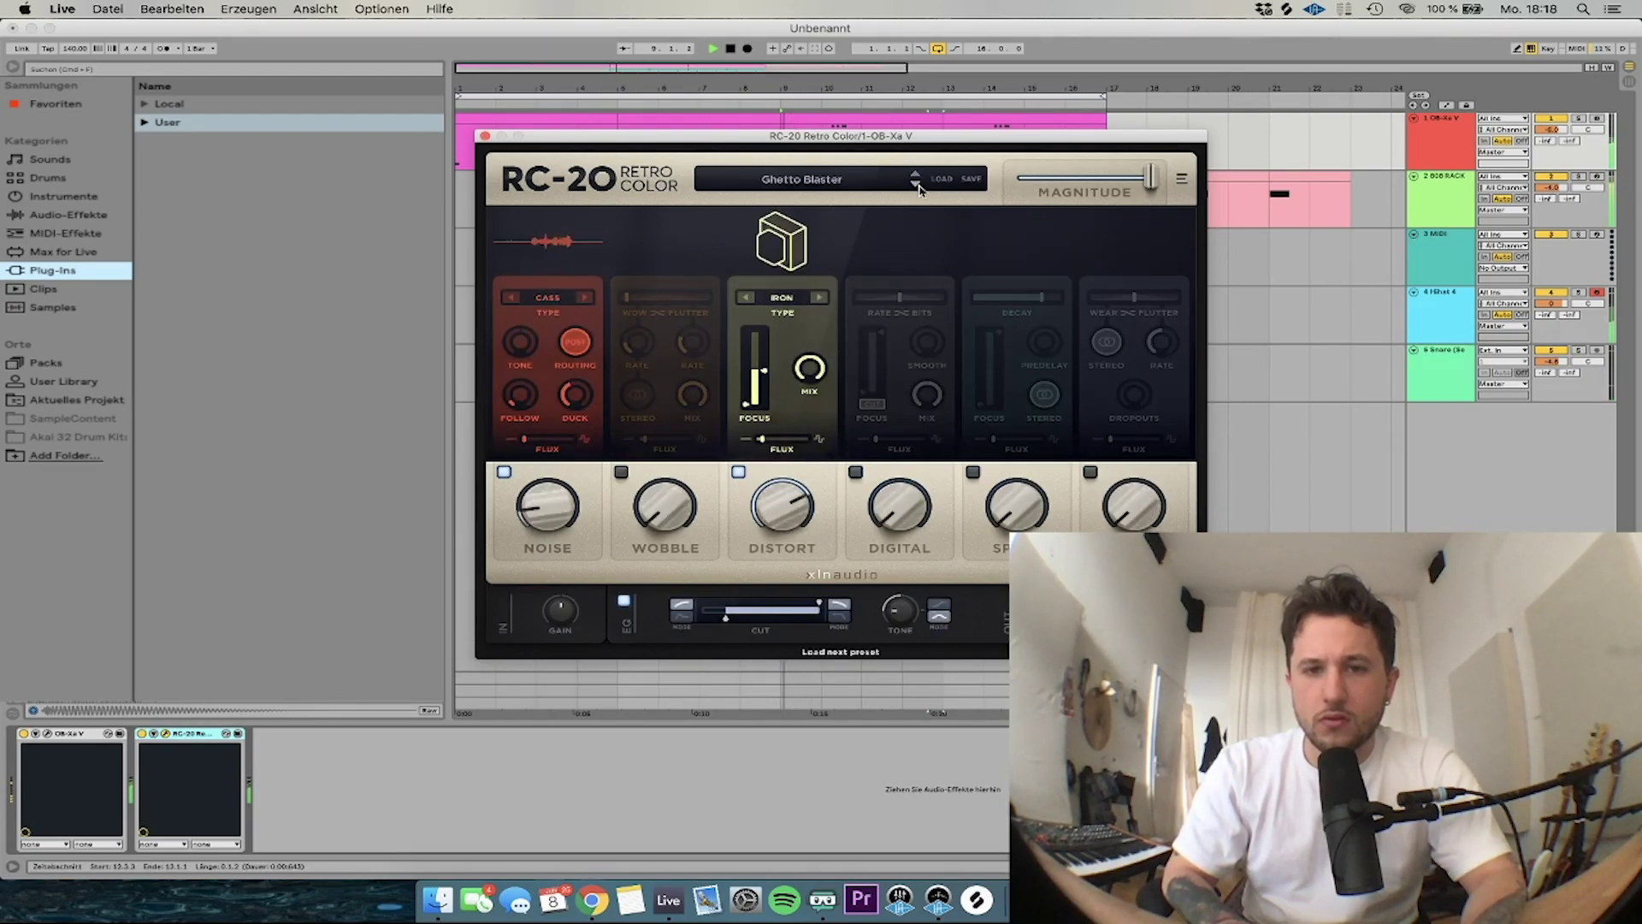
pyautogui.click(917, 173)
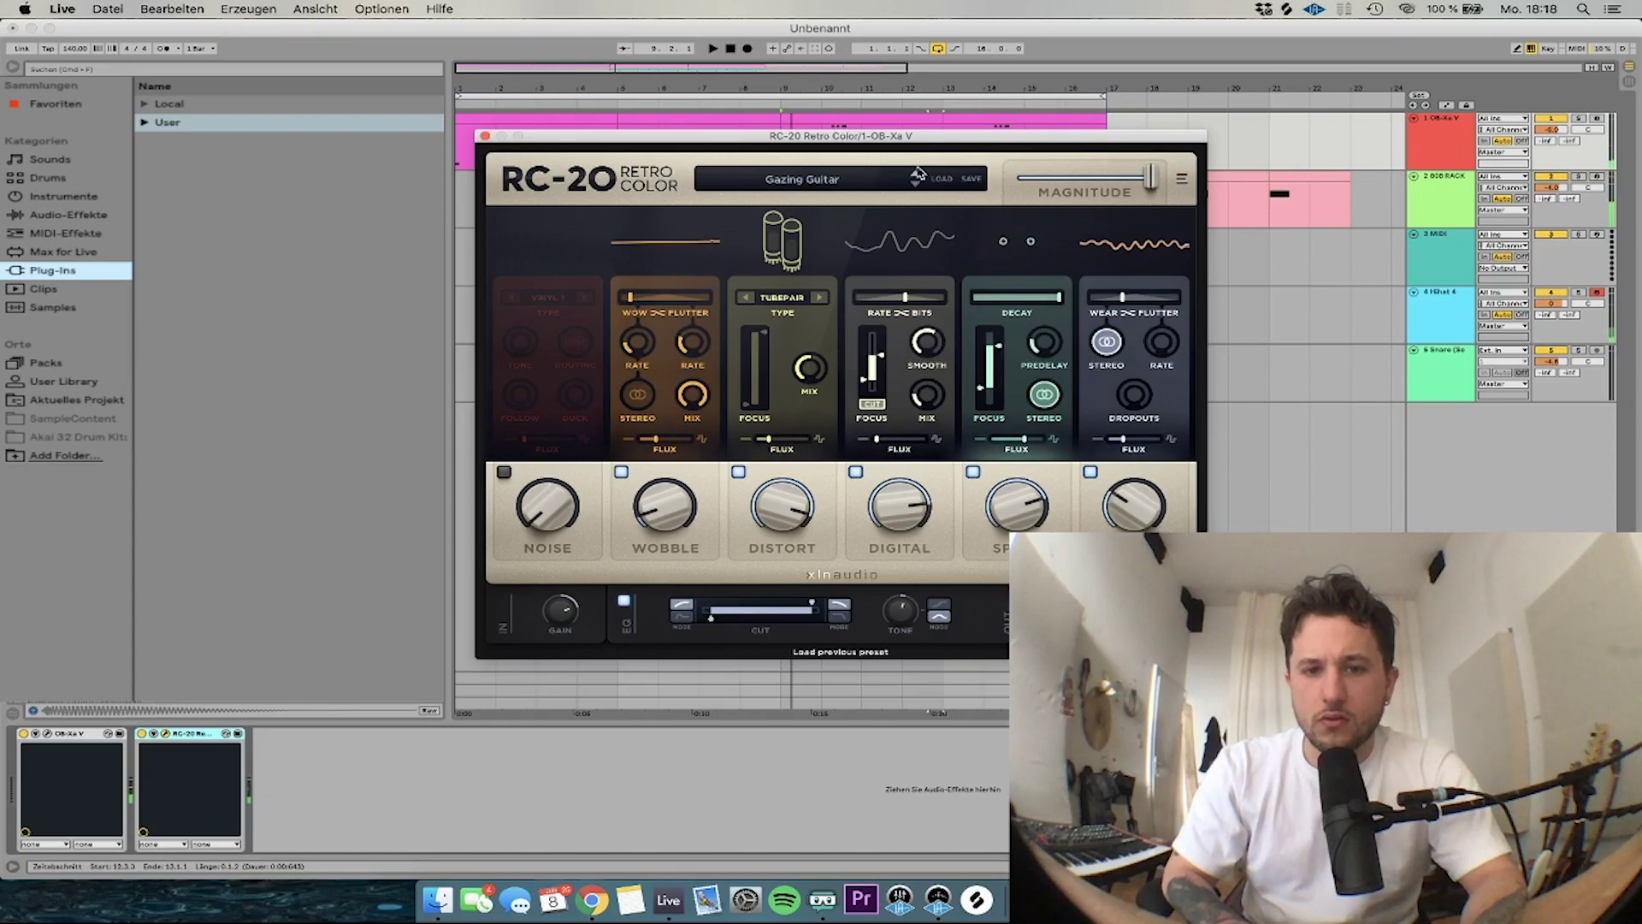
pyautogui.moveTo(804, 370); pyautogui.dragTo(813, 319)
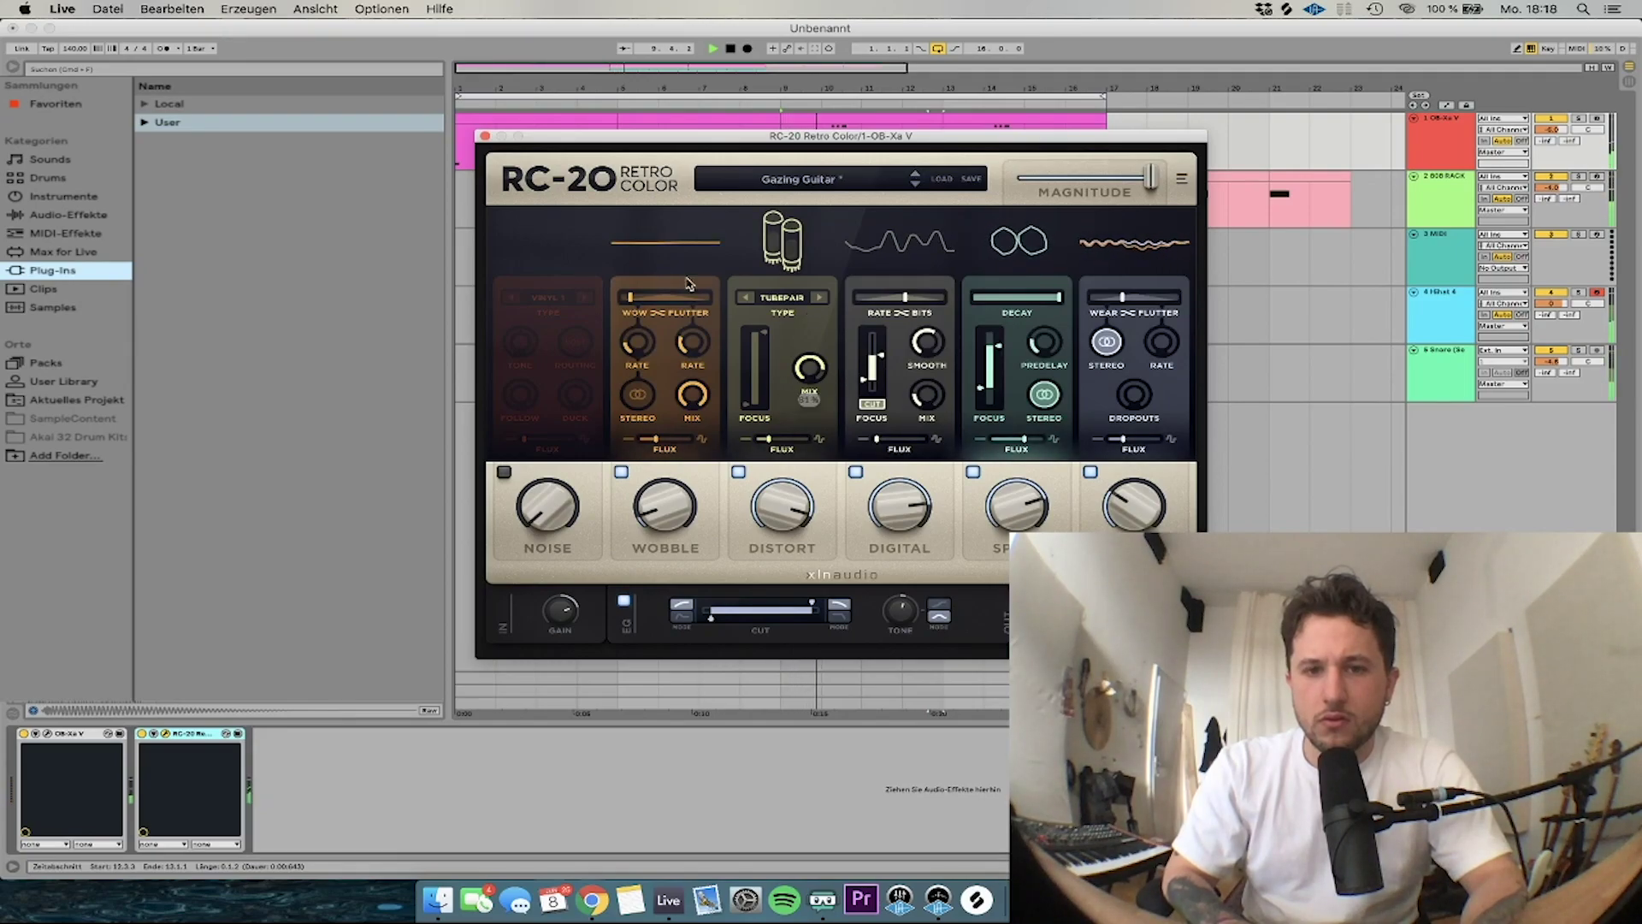
# Browse on through the RC-20 presets to Magnitude Transition 1 and close the plug-in
pyautogui.click(917, 183)
pyautogui.click(917, 183)
pyautogui.click(918, 184)
pyautogui.click(917, 184)
pyautogui.click(917, 184)
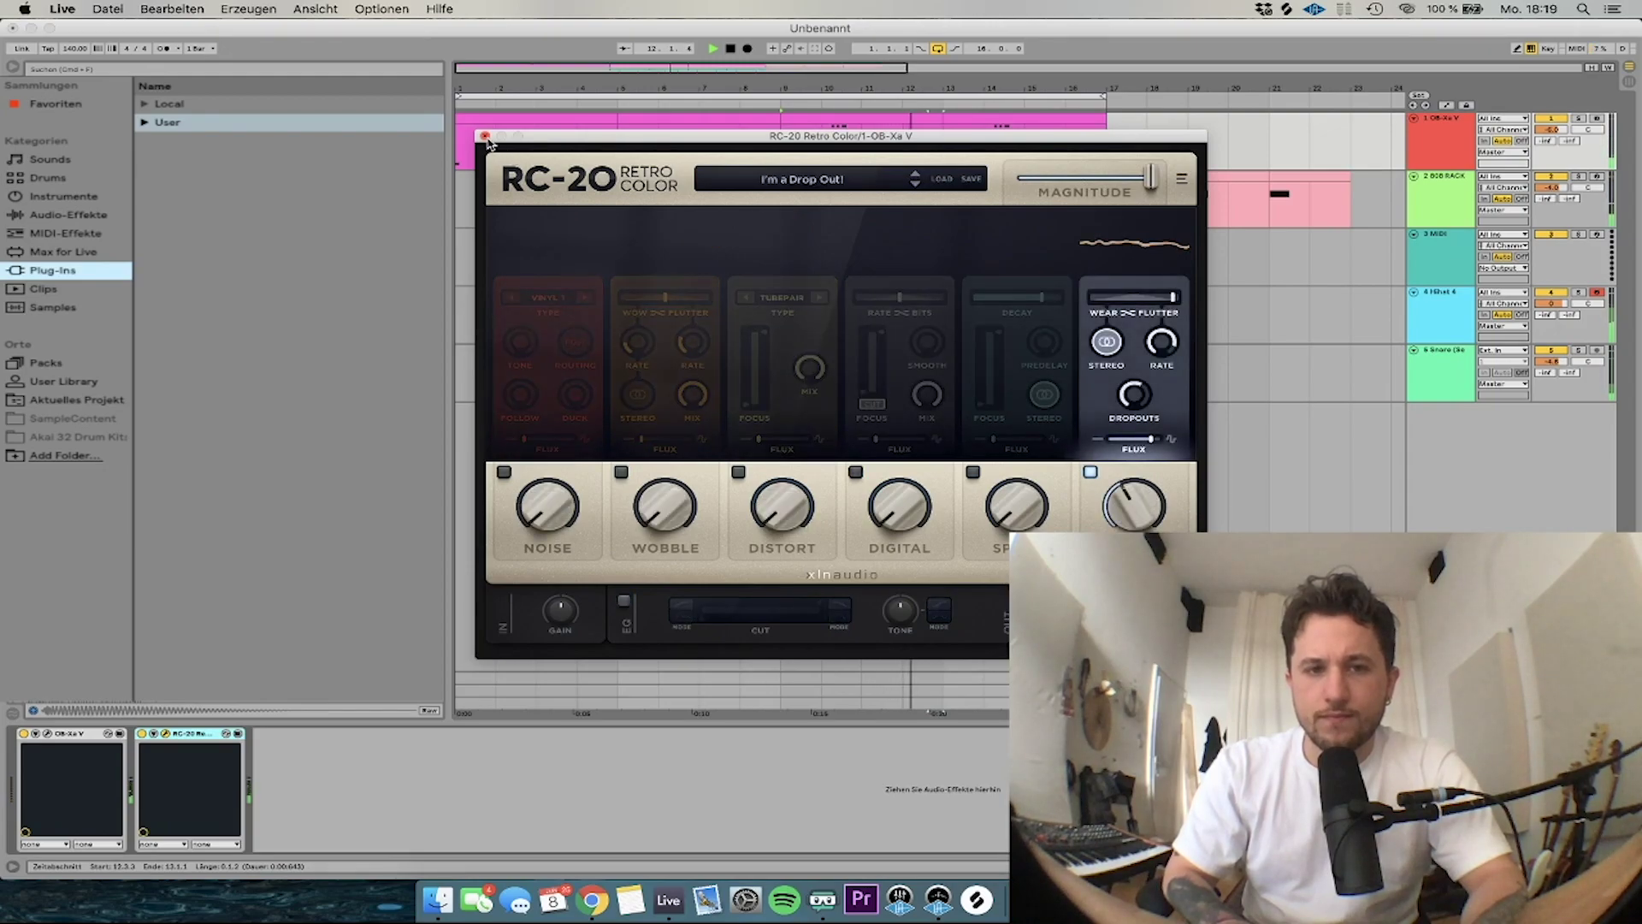
pyautogui.click(916, 184)
pyautogui.click(916, 184)
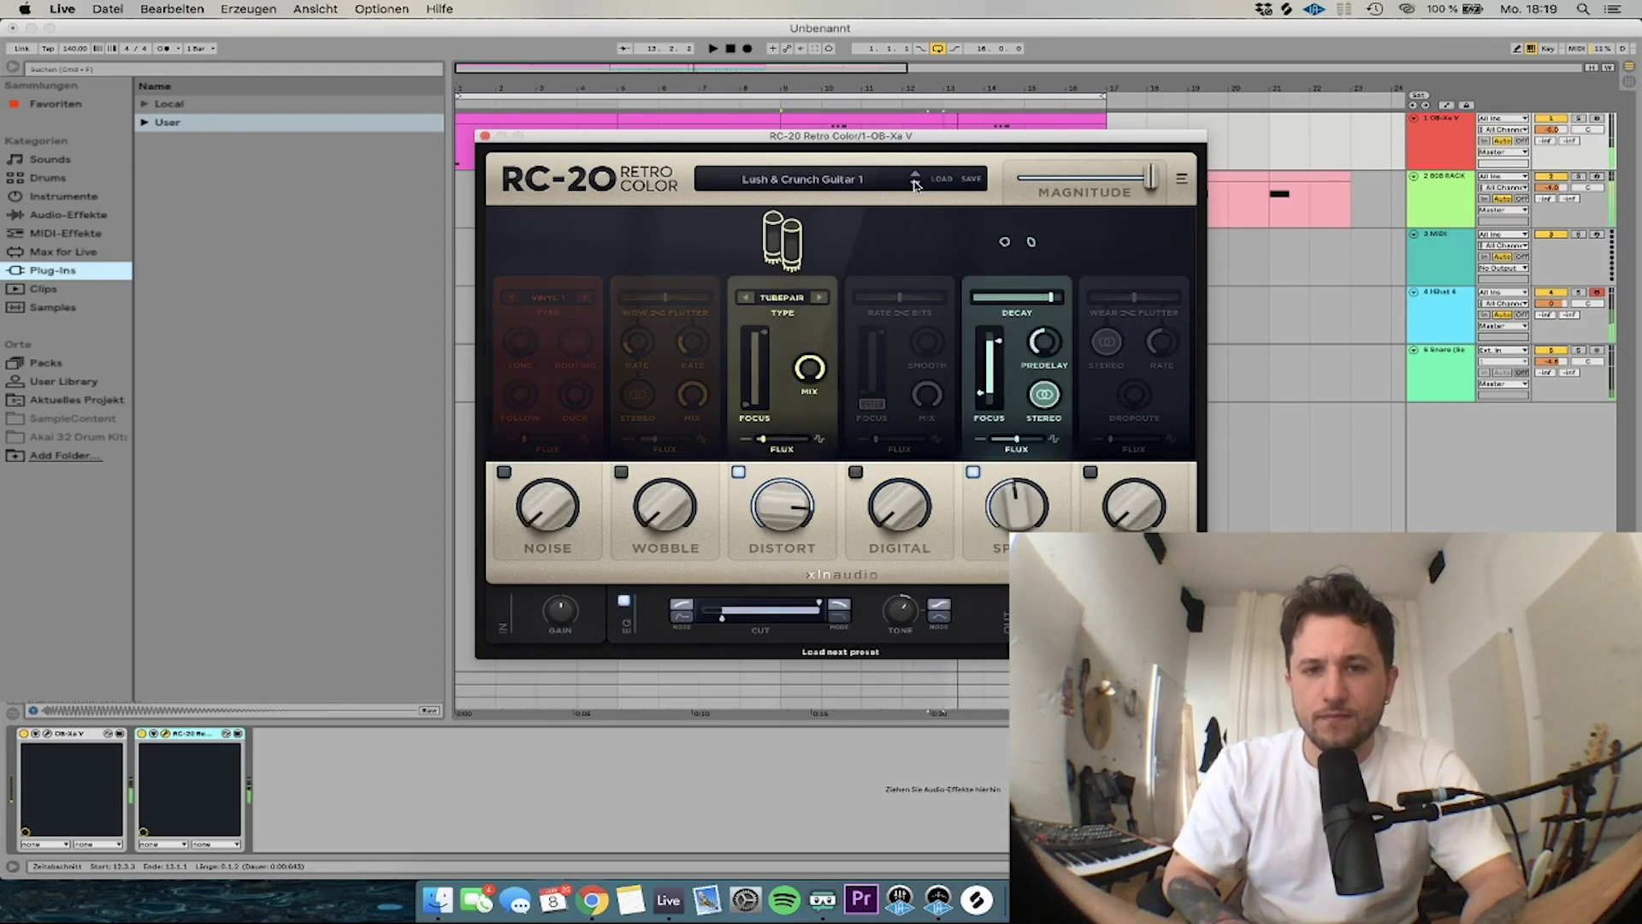
pyautogui.click(916, 184)
pyautogui.click(916, 184)
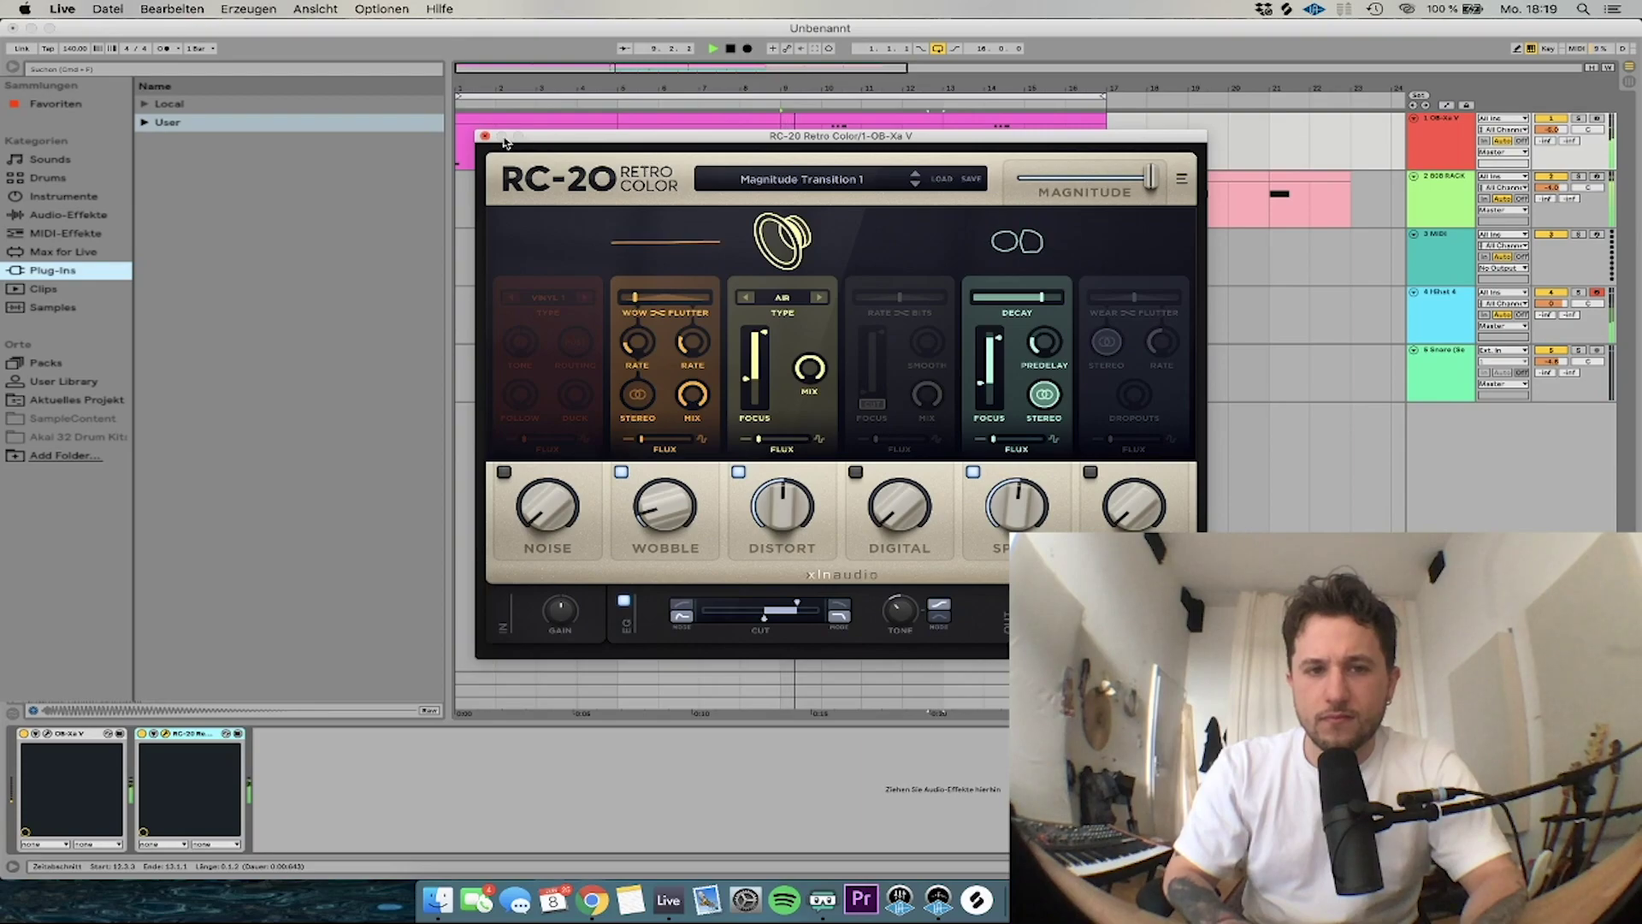
pyautogui.click(587, 117)
pyautogui.click(485, 136)
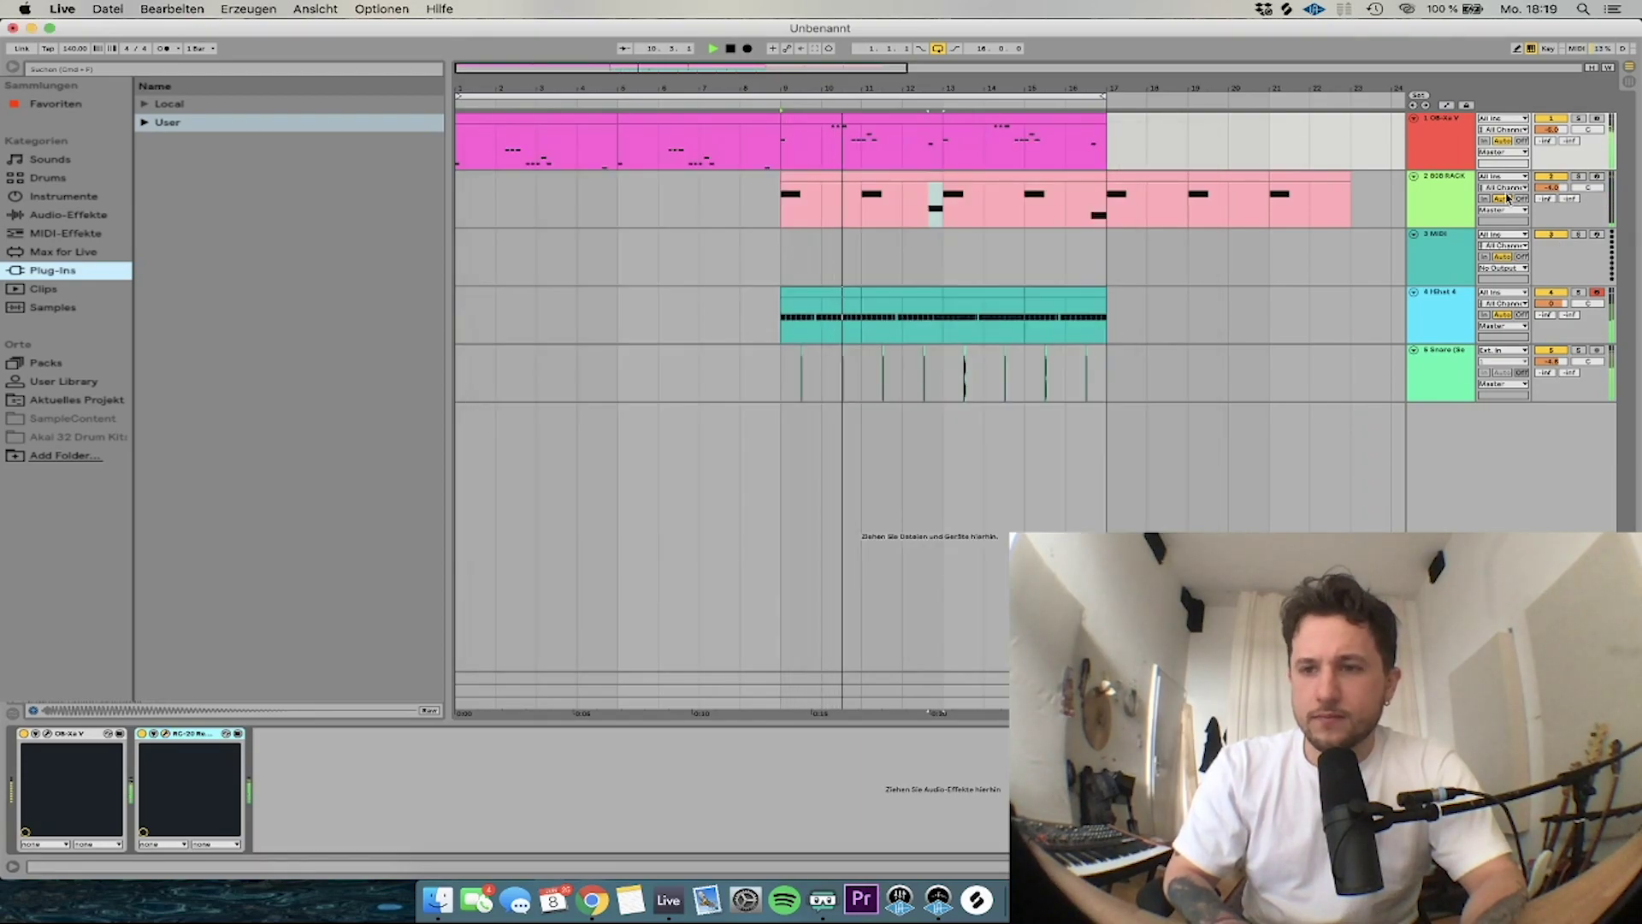
# Try the DISRESPECTFUL 808 47 C sample on the 808 track from bar 9 and return to 808 51 C
pyautogui.click(1519, 208)
pyautogui.press('space')
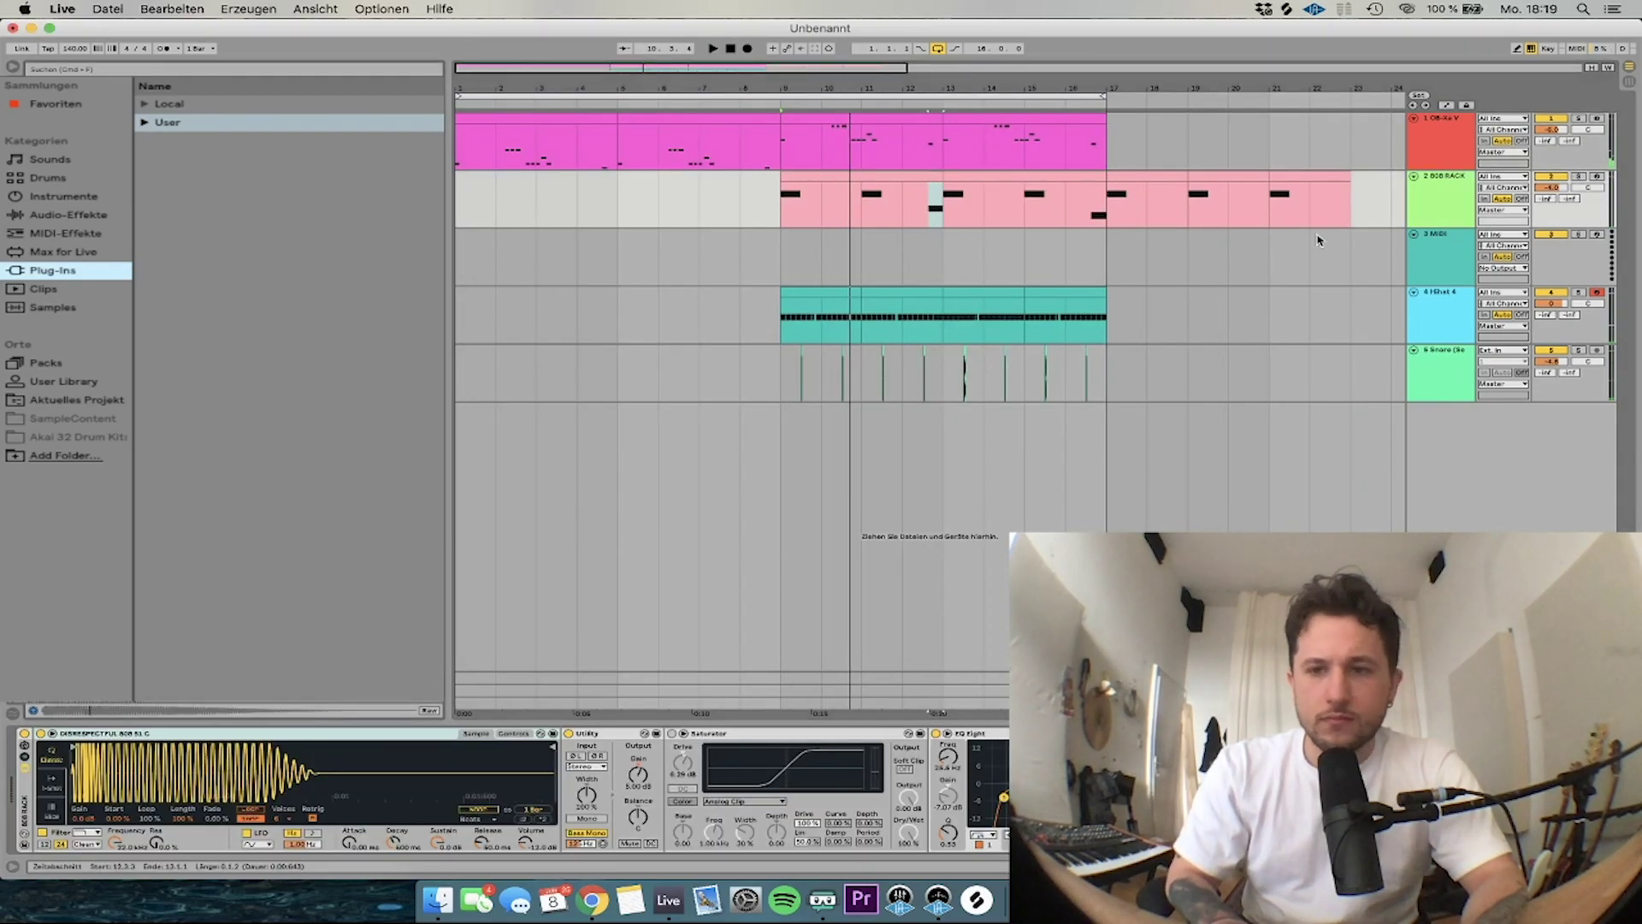
pyautogui.press('space')
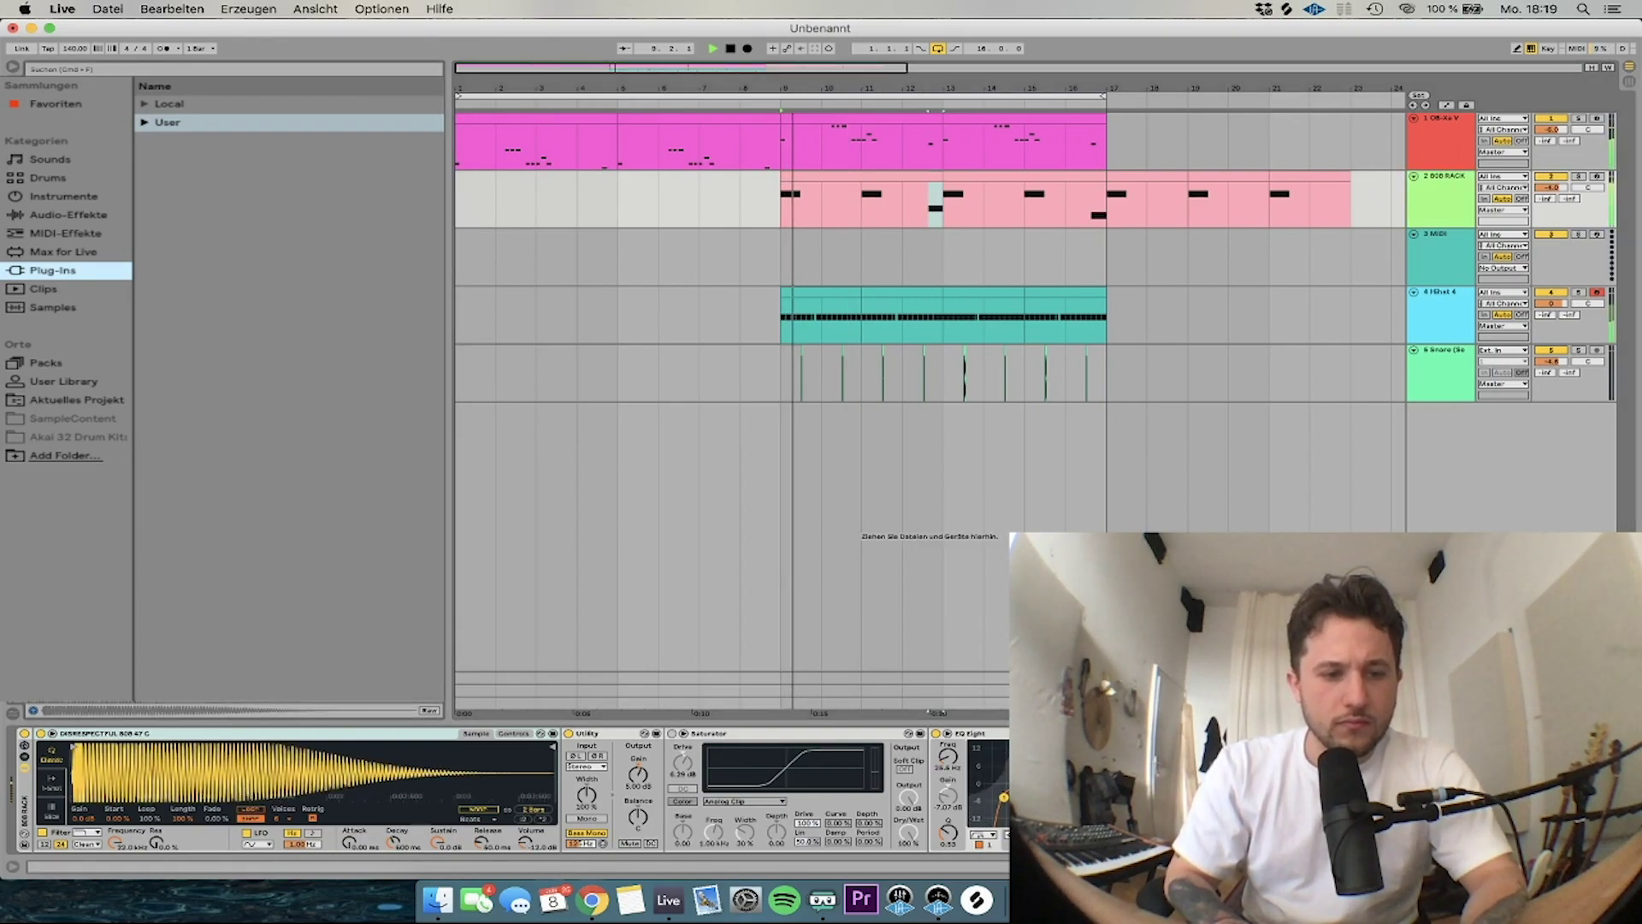
pyautogui.press('space')
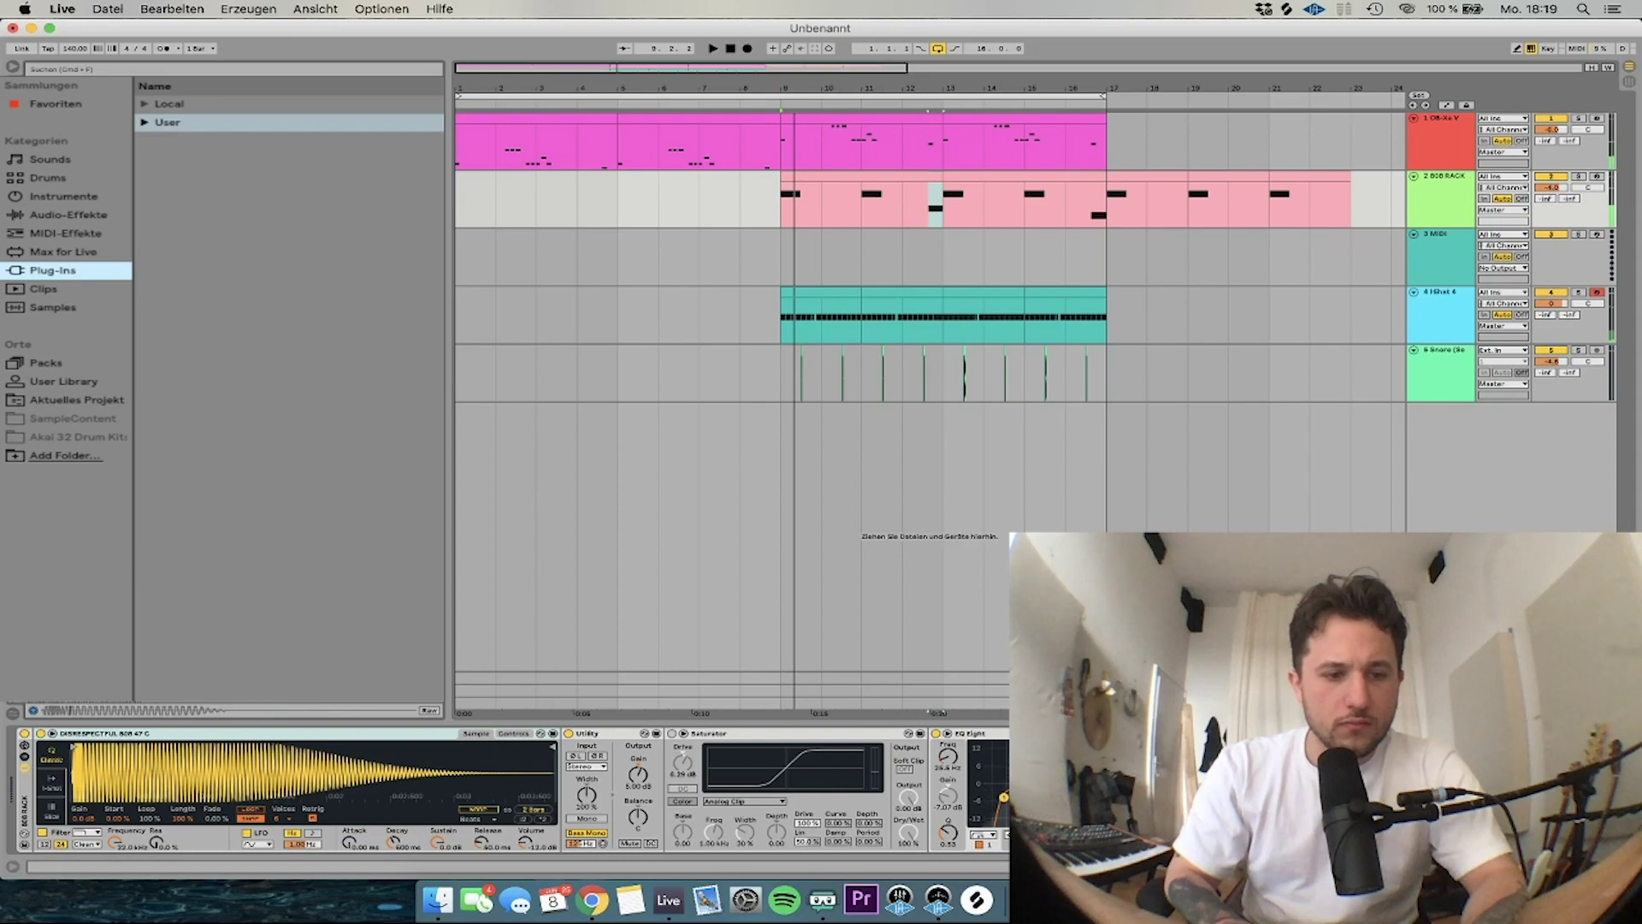
pyautogui.press('space')
# Try a copy of the first E3 note at the start of the second bar in the 808 clip at bar 9
pyautogui.click(826, 177)
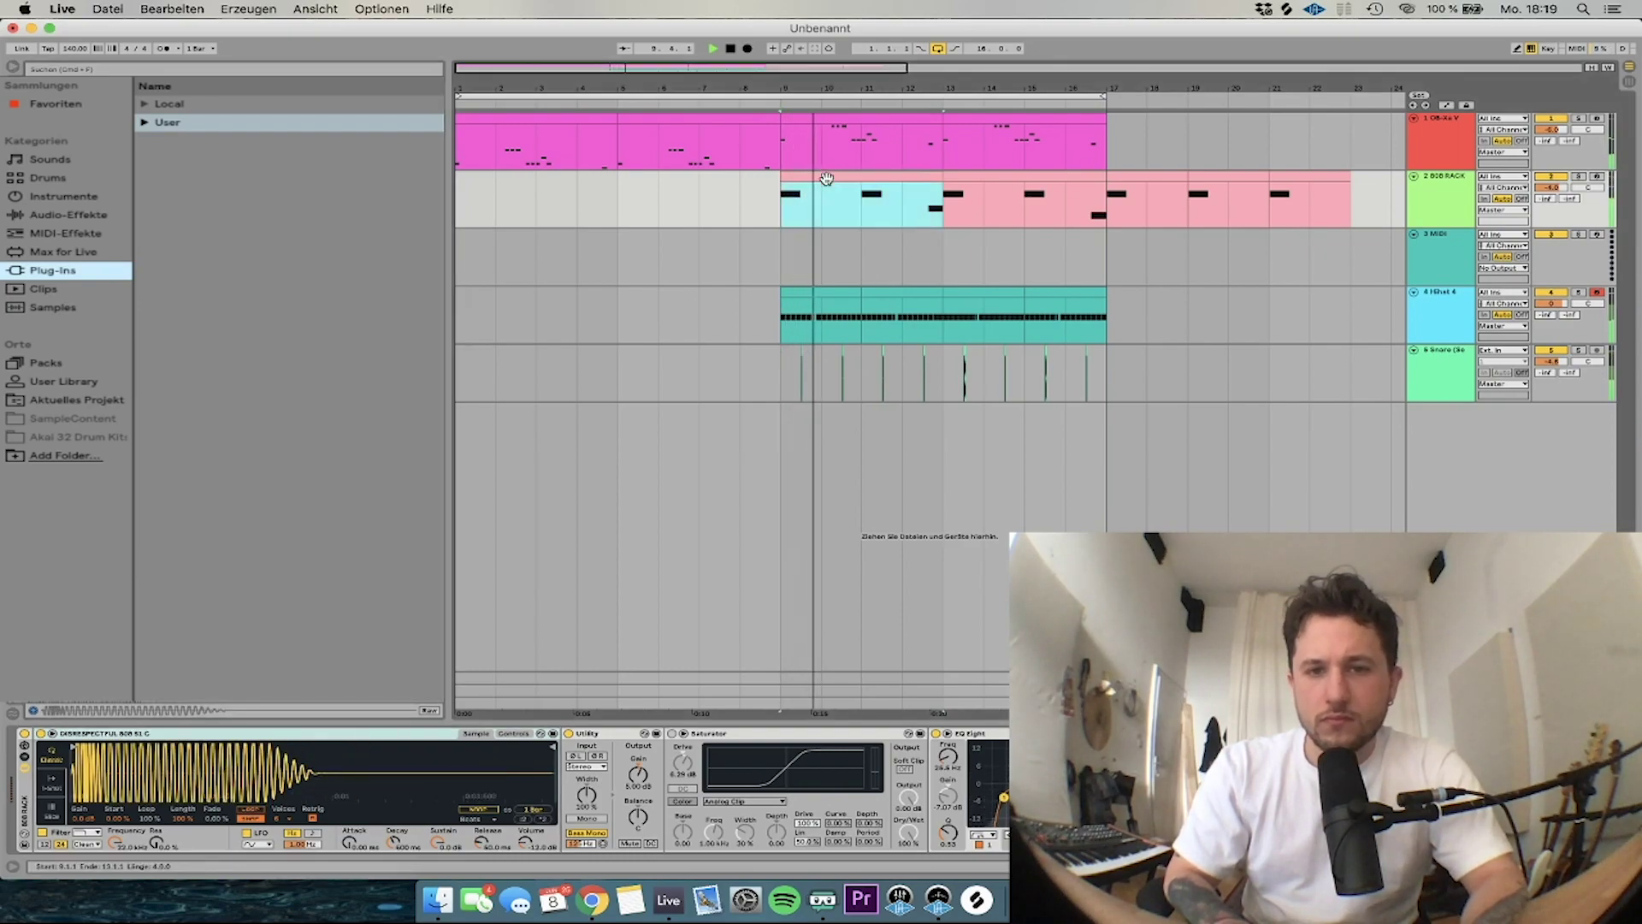
pyautogui.doubleClick(826, 178)
pyautogui.moveTo(315, 400); pyautogui.dragTo(670, 403)
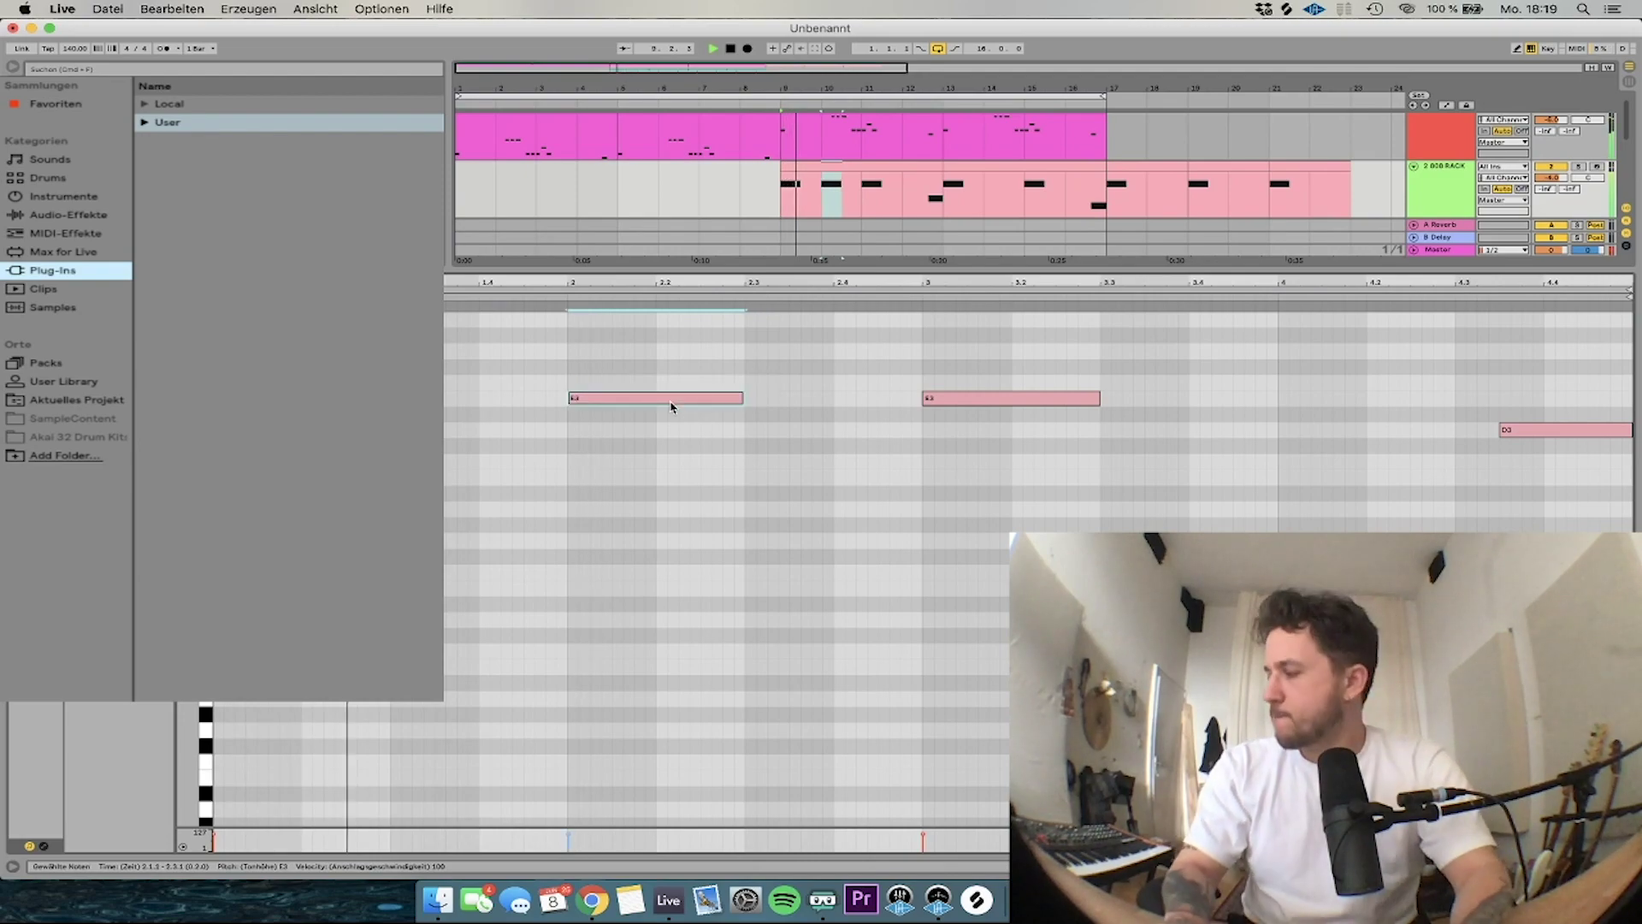
pyautogui.press('Delete')
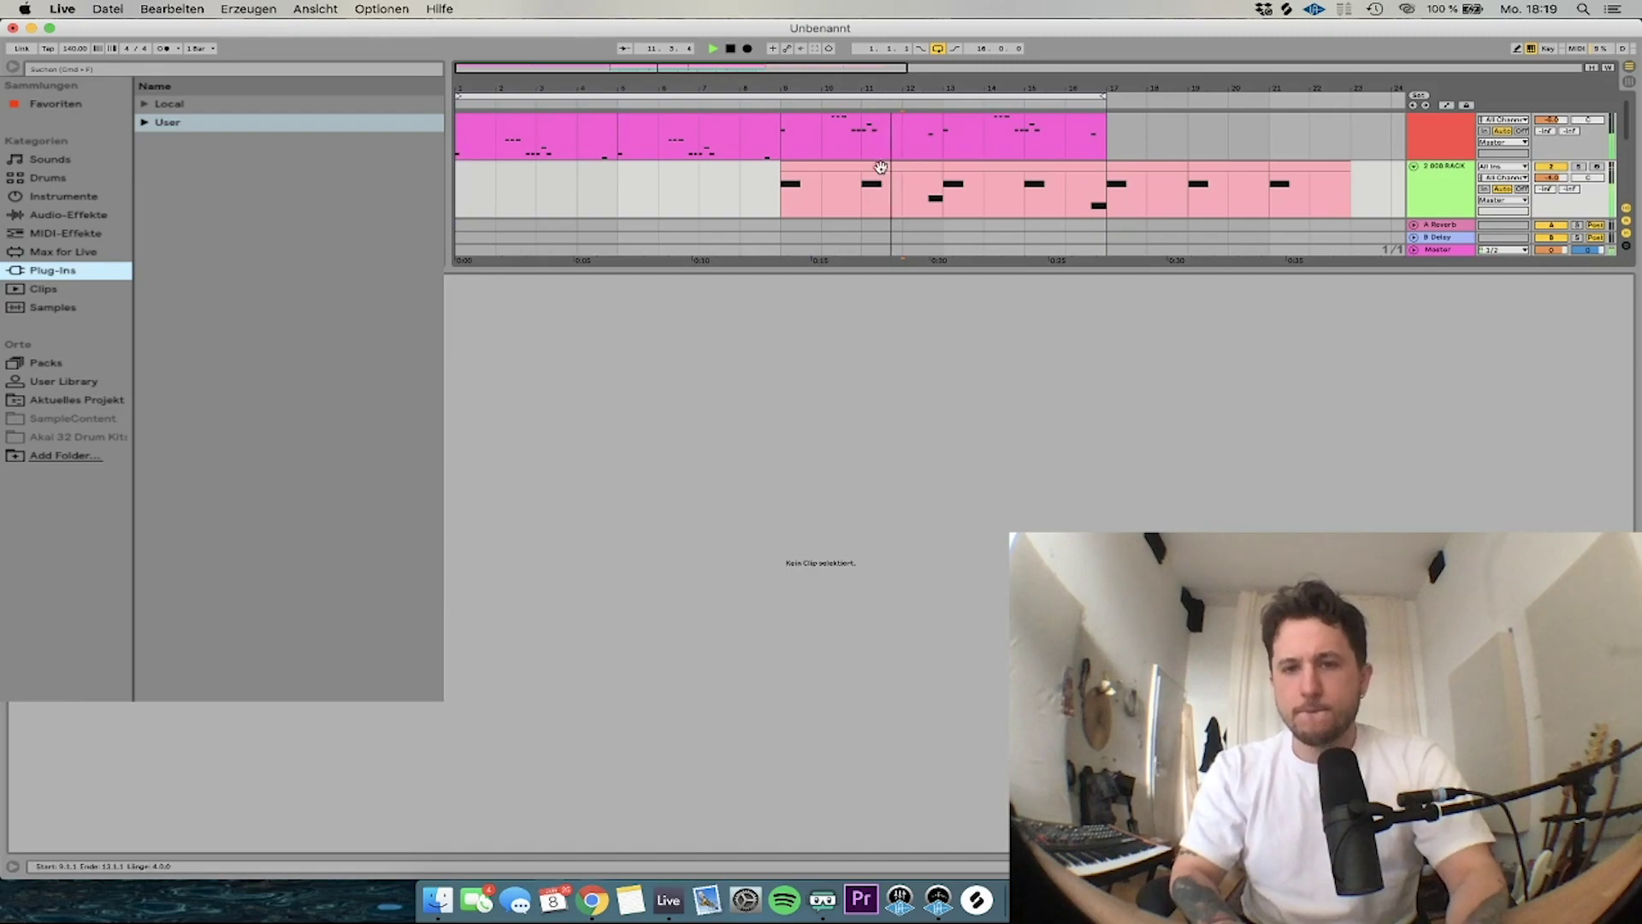
# Consolidate the 808 track's bars 9 to 17 into one clip and raise the velocity of all its notes to 127
pyautogui.moveTo(781, 192); pyautogui.dragTo(1096, 198)
pyautogui.press('super+j')
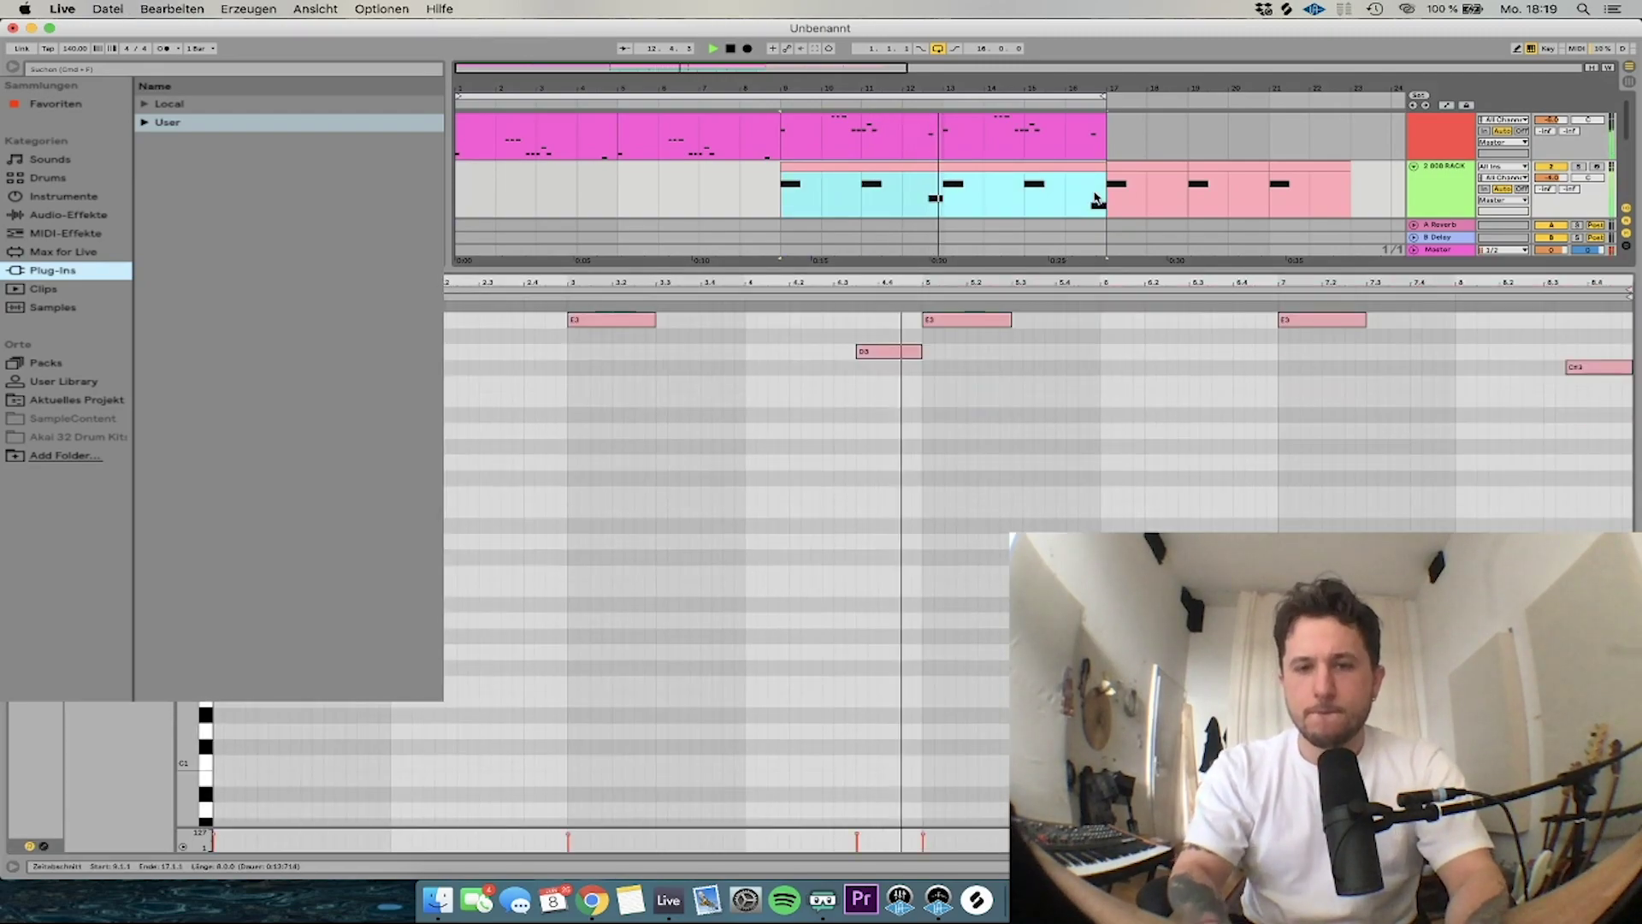
pyautogui.click(813, 387)
pyautogui.press('super+a')
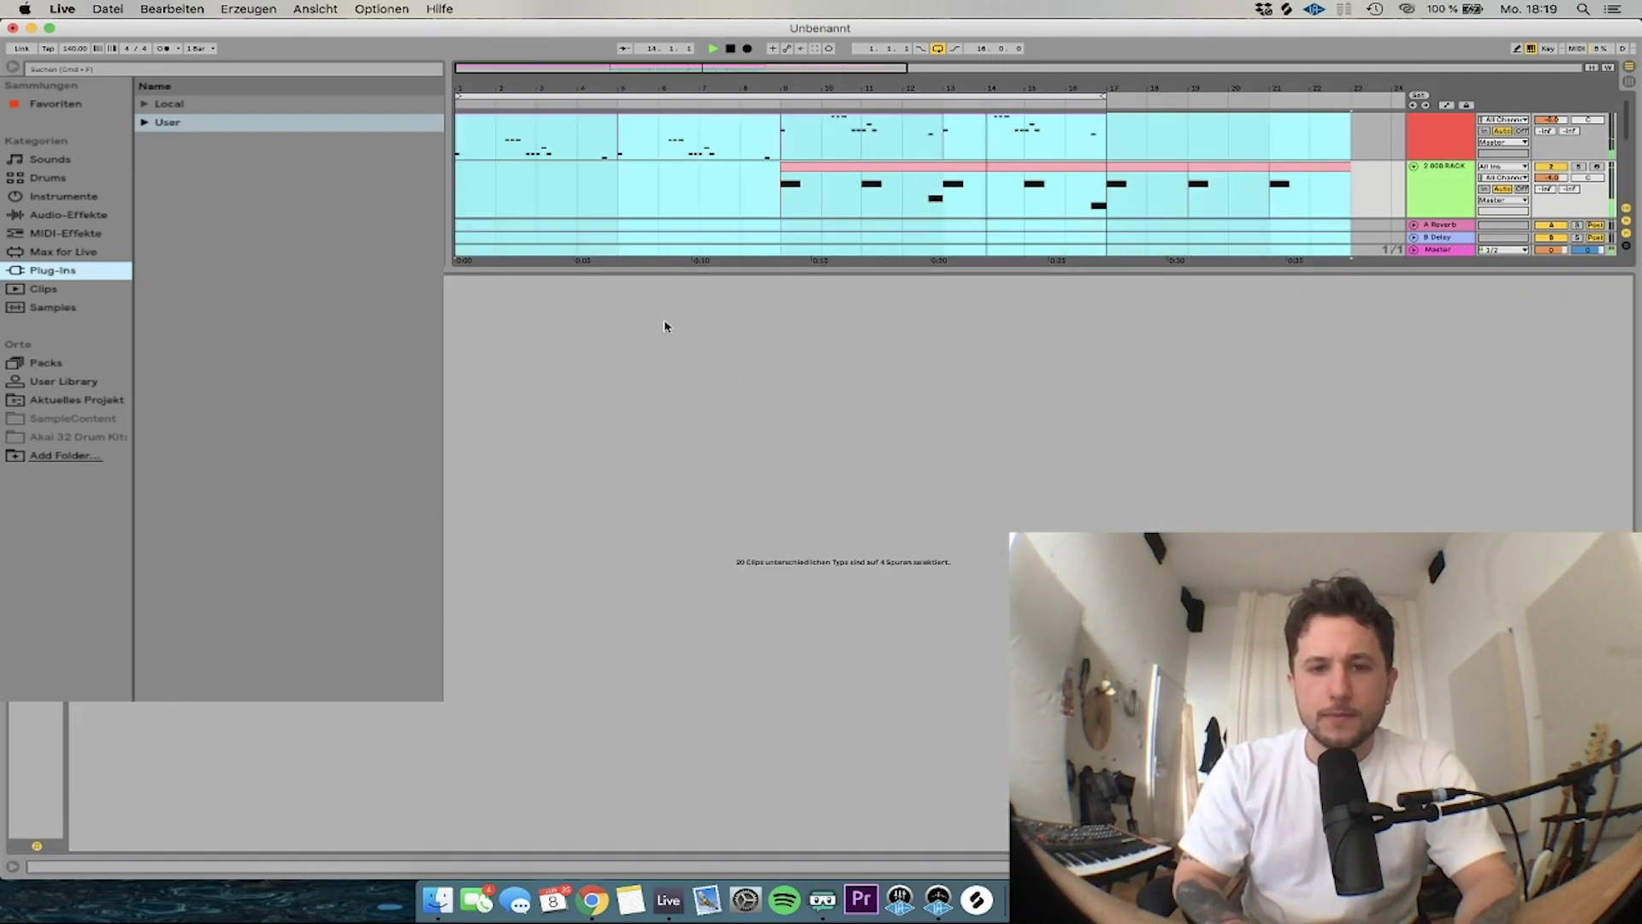
pyautogui.doubleClick(1446, 185)
pyautogui.doubleClick(817, 174)
pyautogui.press('super+a')
pyautogui.moveTo(593, 324); pyautogui.dragTo(592, 295)
pyautogui.press('space')
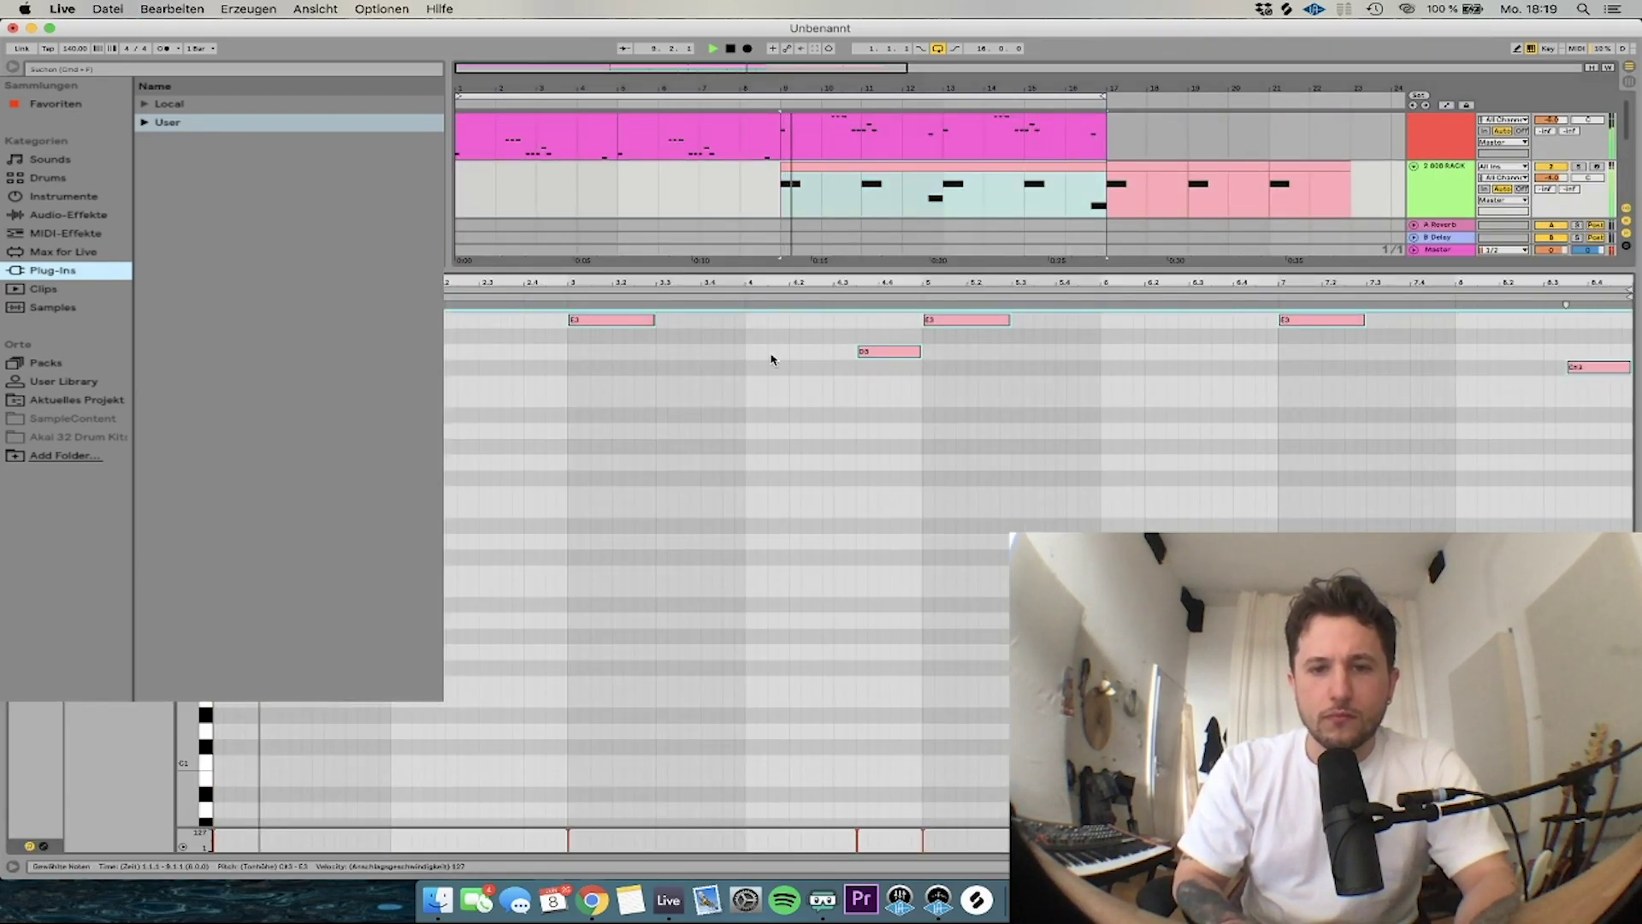
# Leave the 808 clip's note editor and adjust the 808 track's volume
pyautogui.doubleClick(1440, 251)
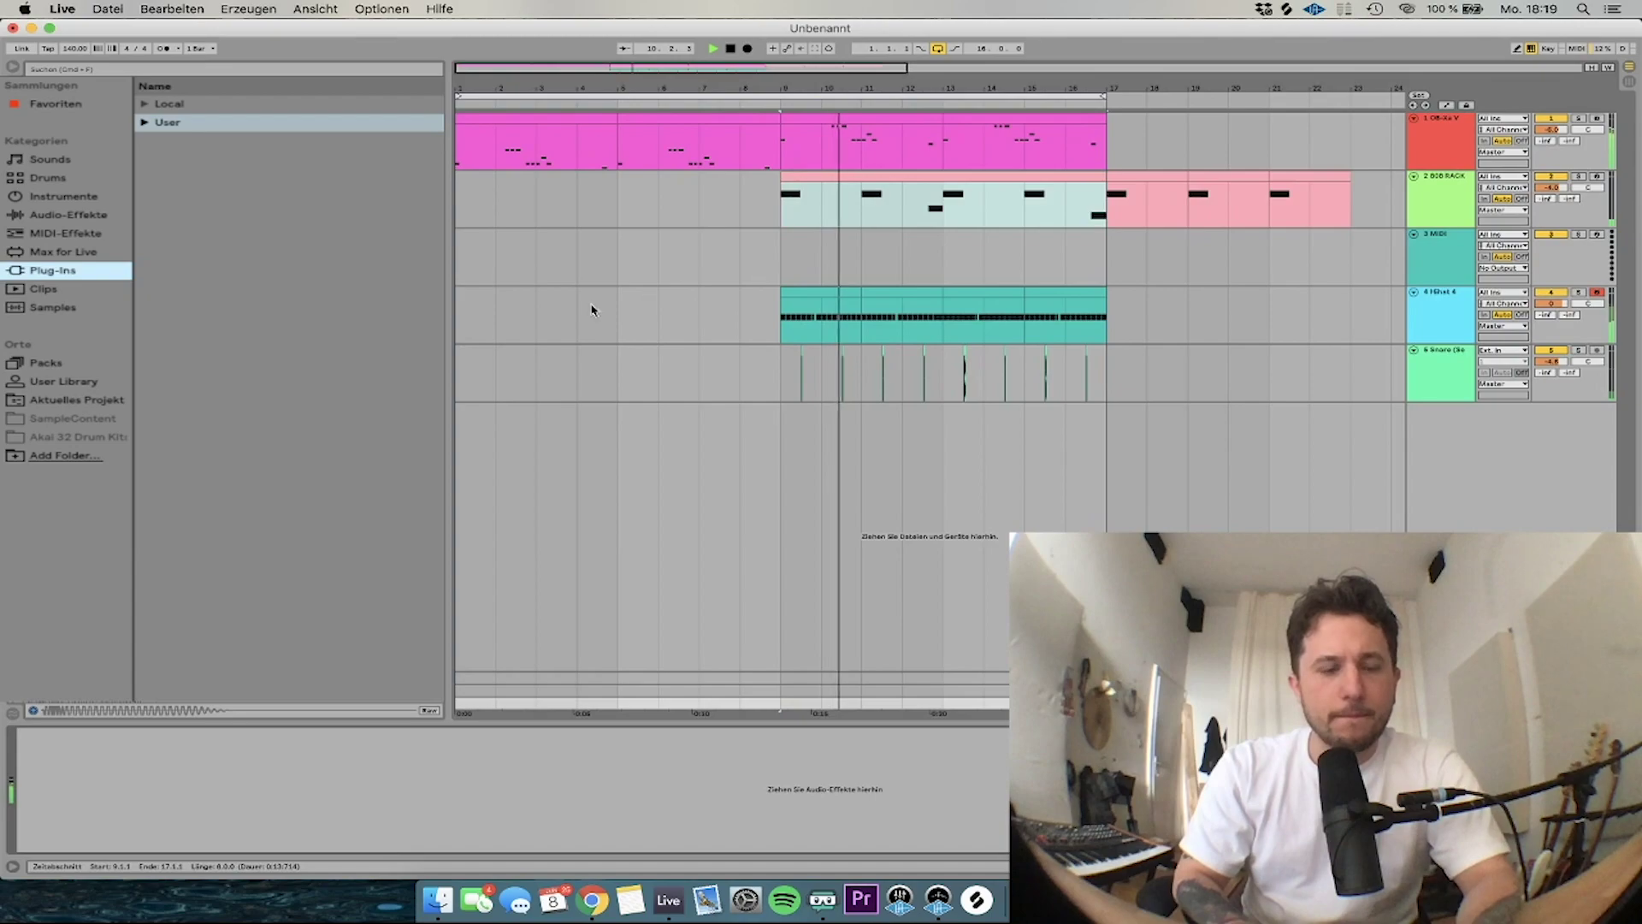
pyautogui.click(1464, 332)
pyautogui.click(1464, 355)
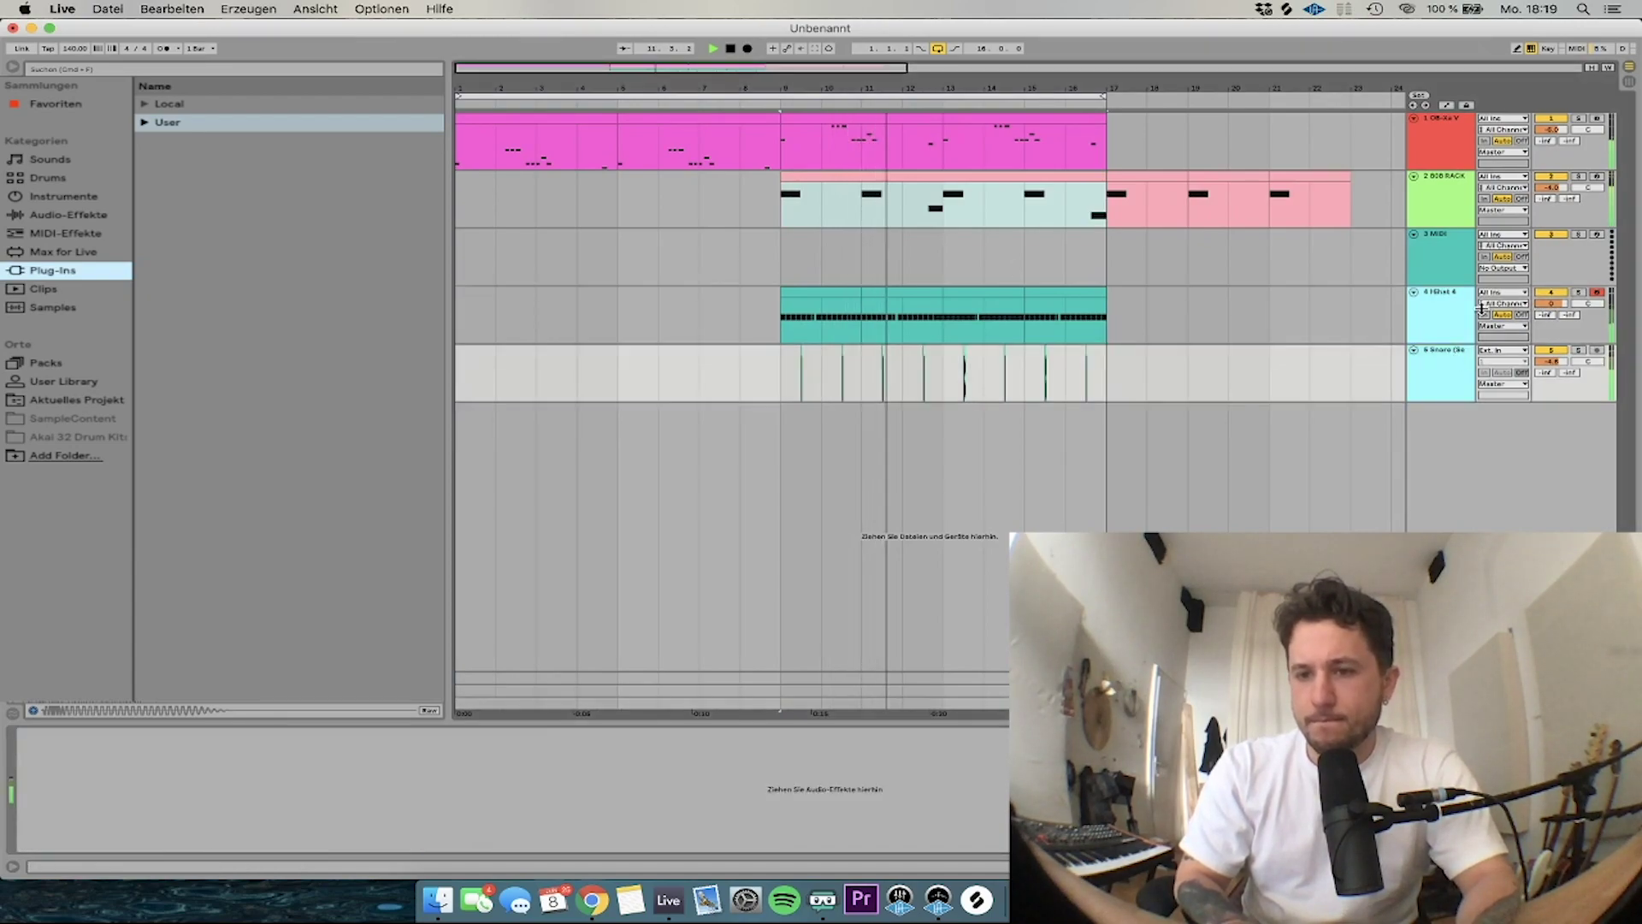
pyautogui.click(1564, 196)
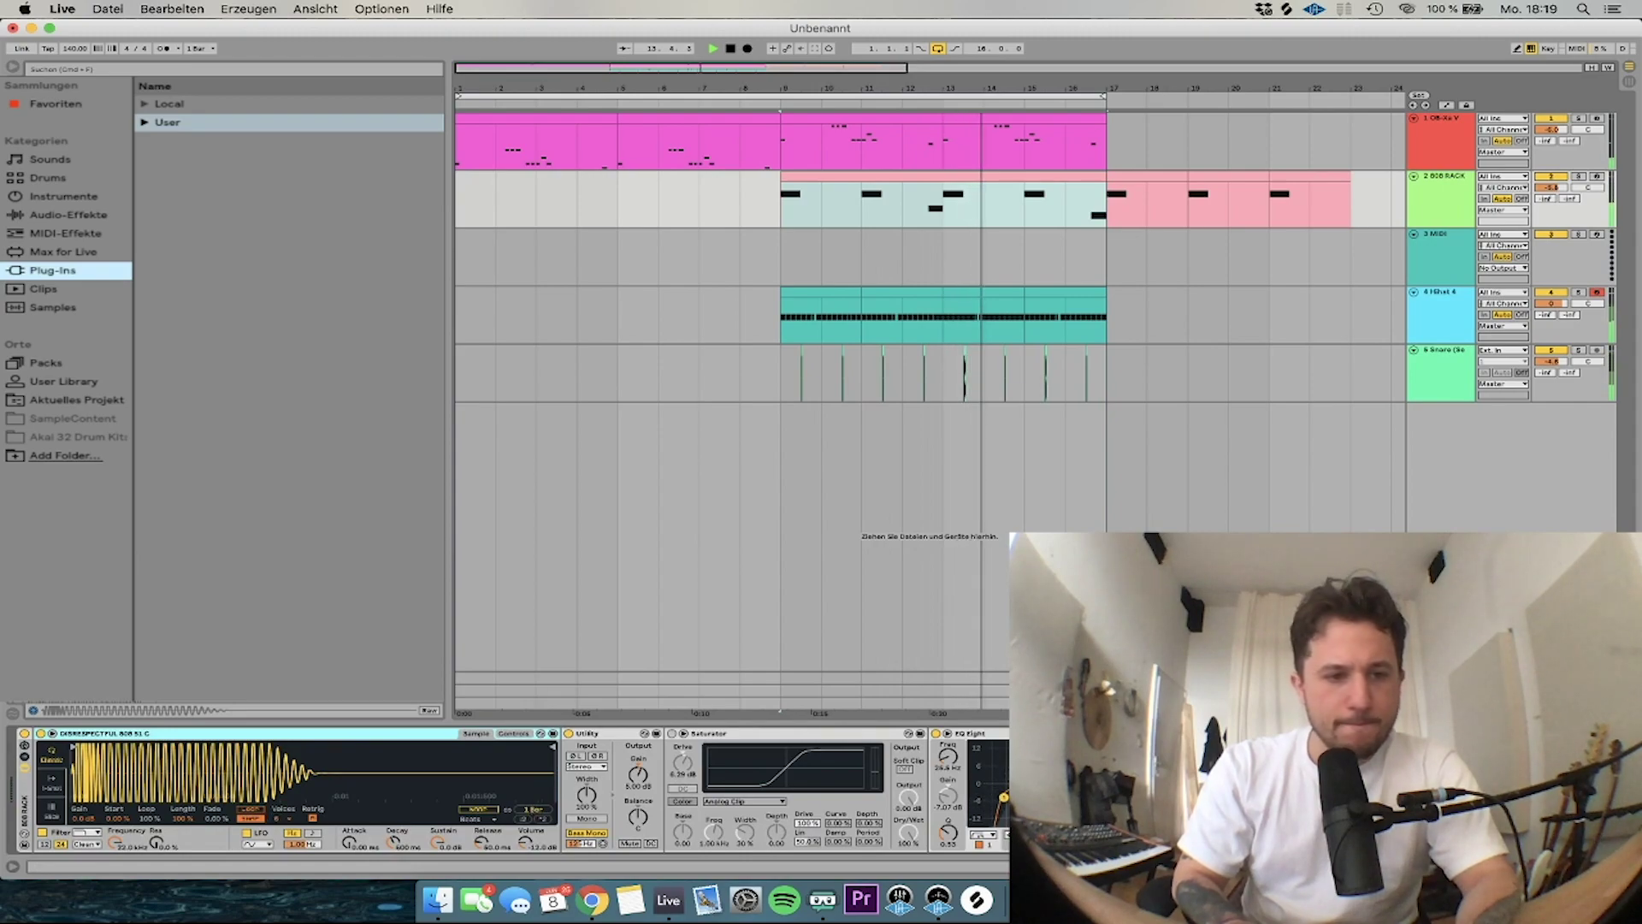
# Audition more DISRESPECTFUL 808 samples, such as 33 C and 32 C, load 14 C and raise the 808 track's volume
pyautogui.press('super+z')
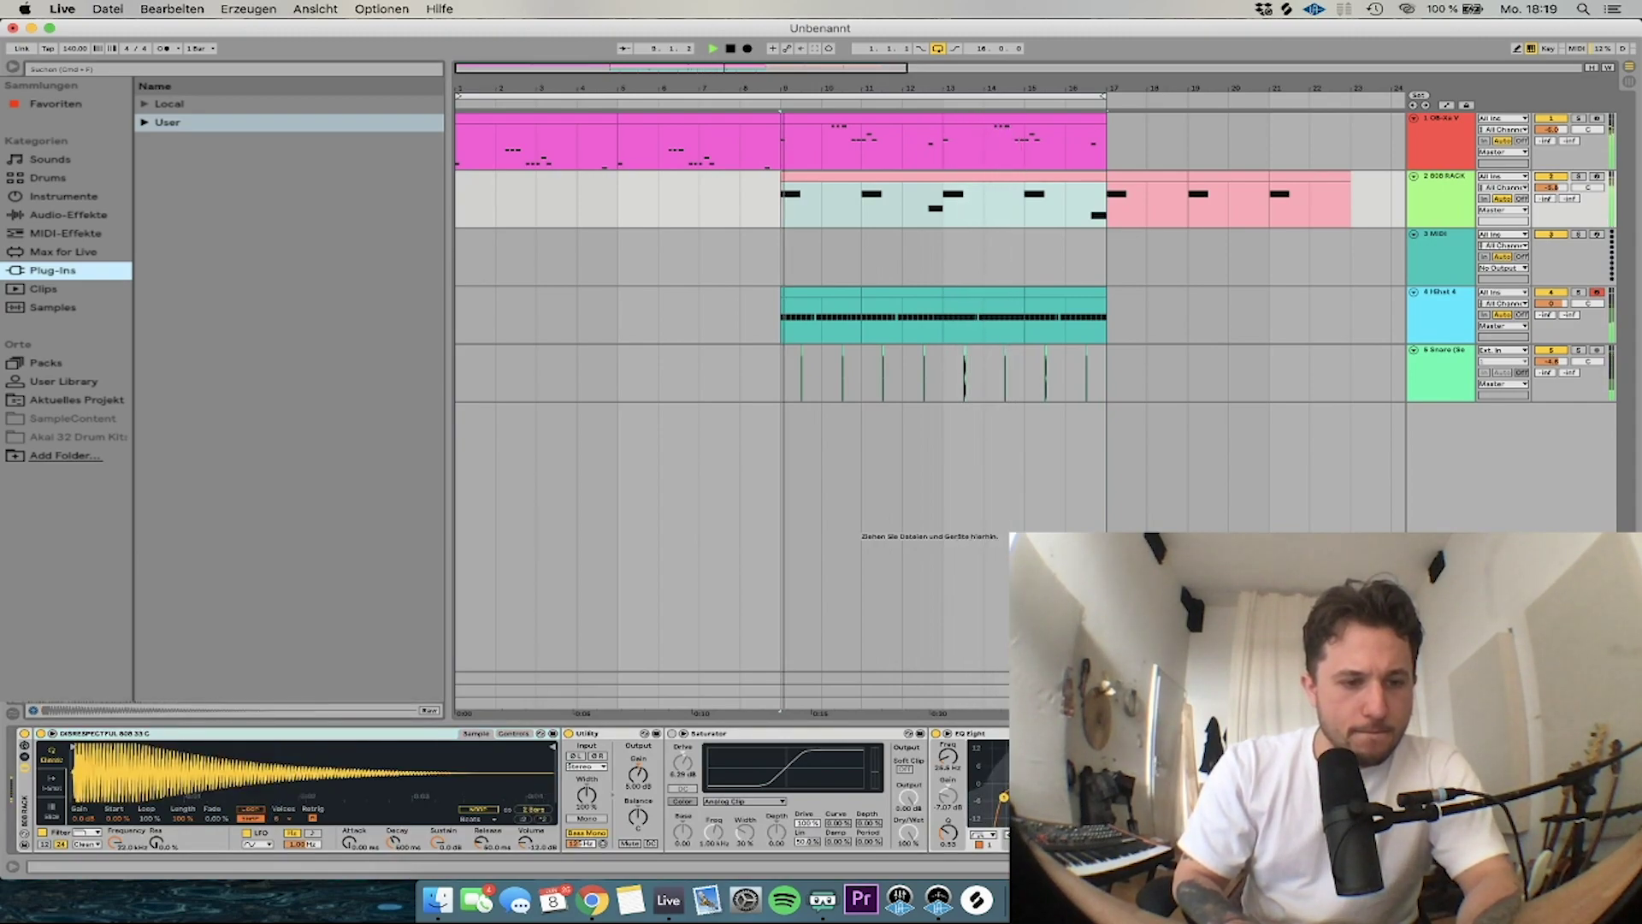
pyautogui.moveTo(163, 667); pyautogui.dragTo(167, 753)
pyautogui.press('space')
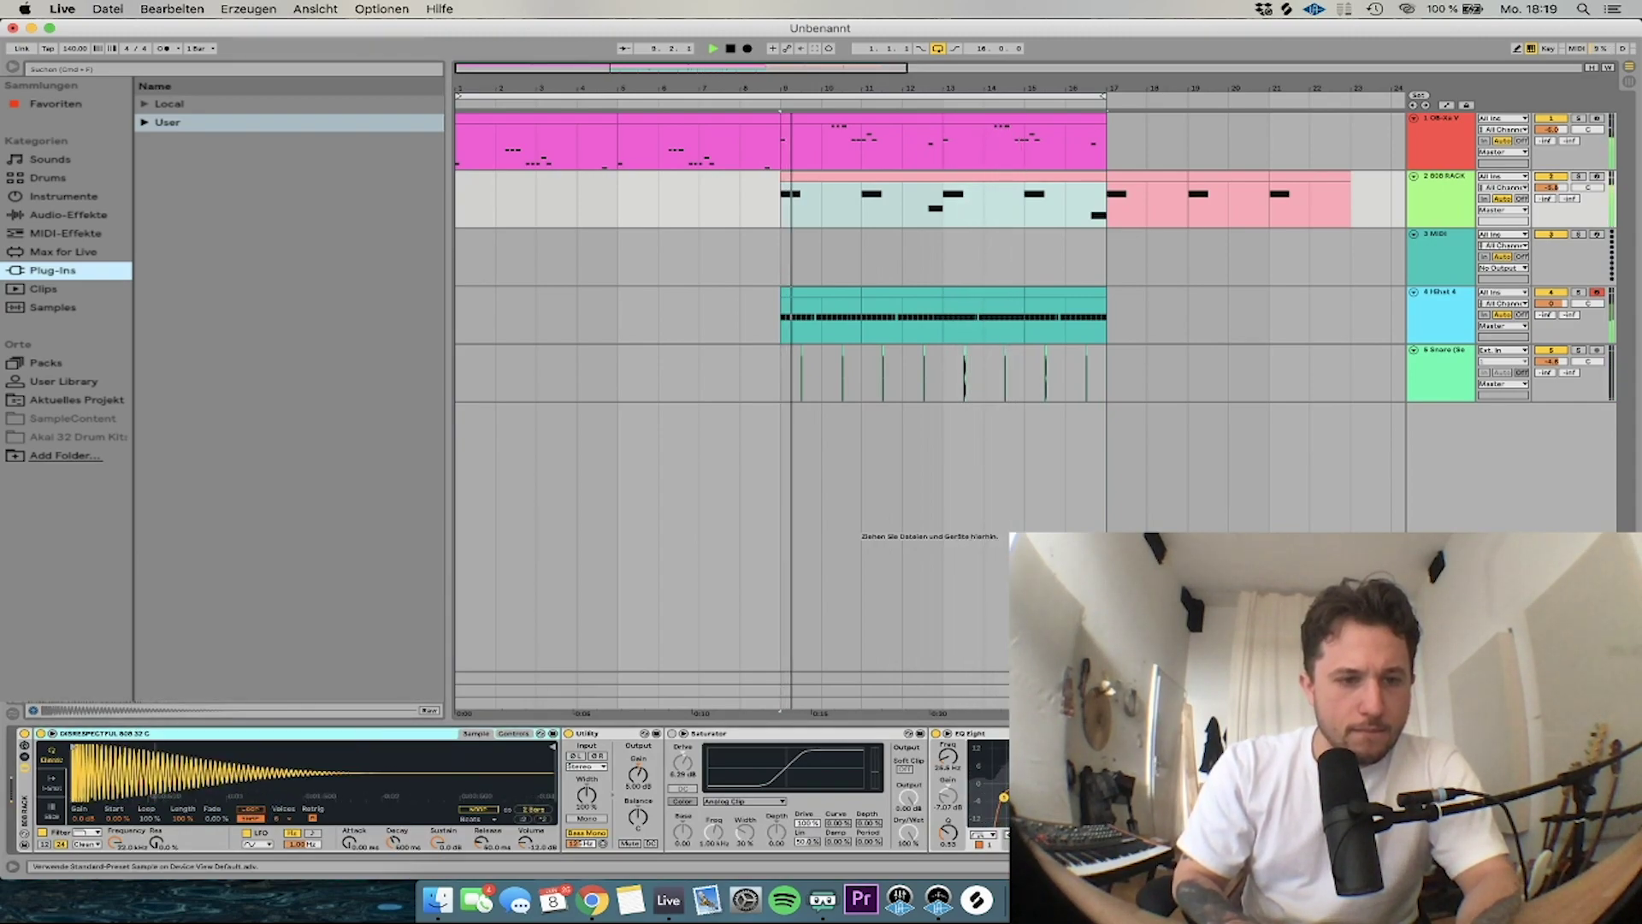
pyautogui.press('super+z')
pyautogui.press('space')
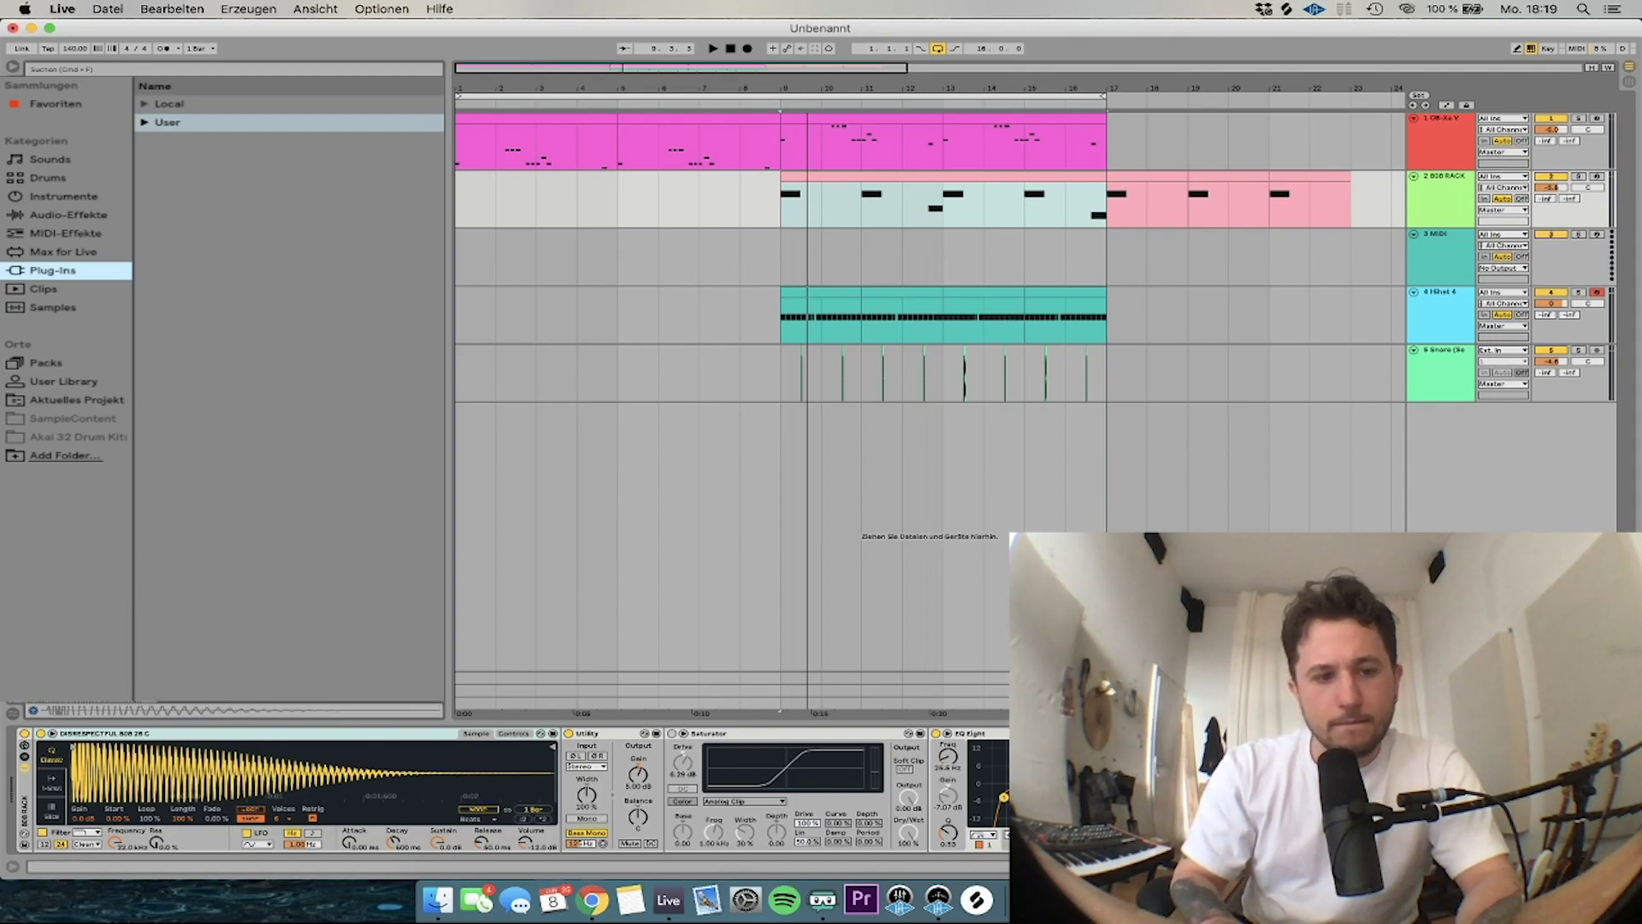
pyautogui.press('super+z')
pyautogui.press('space')
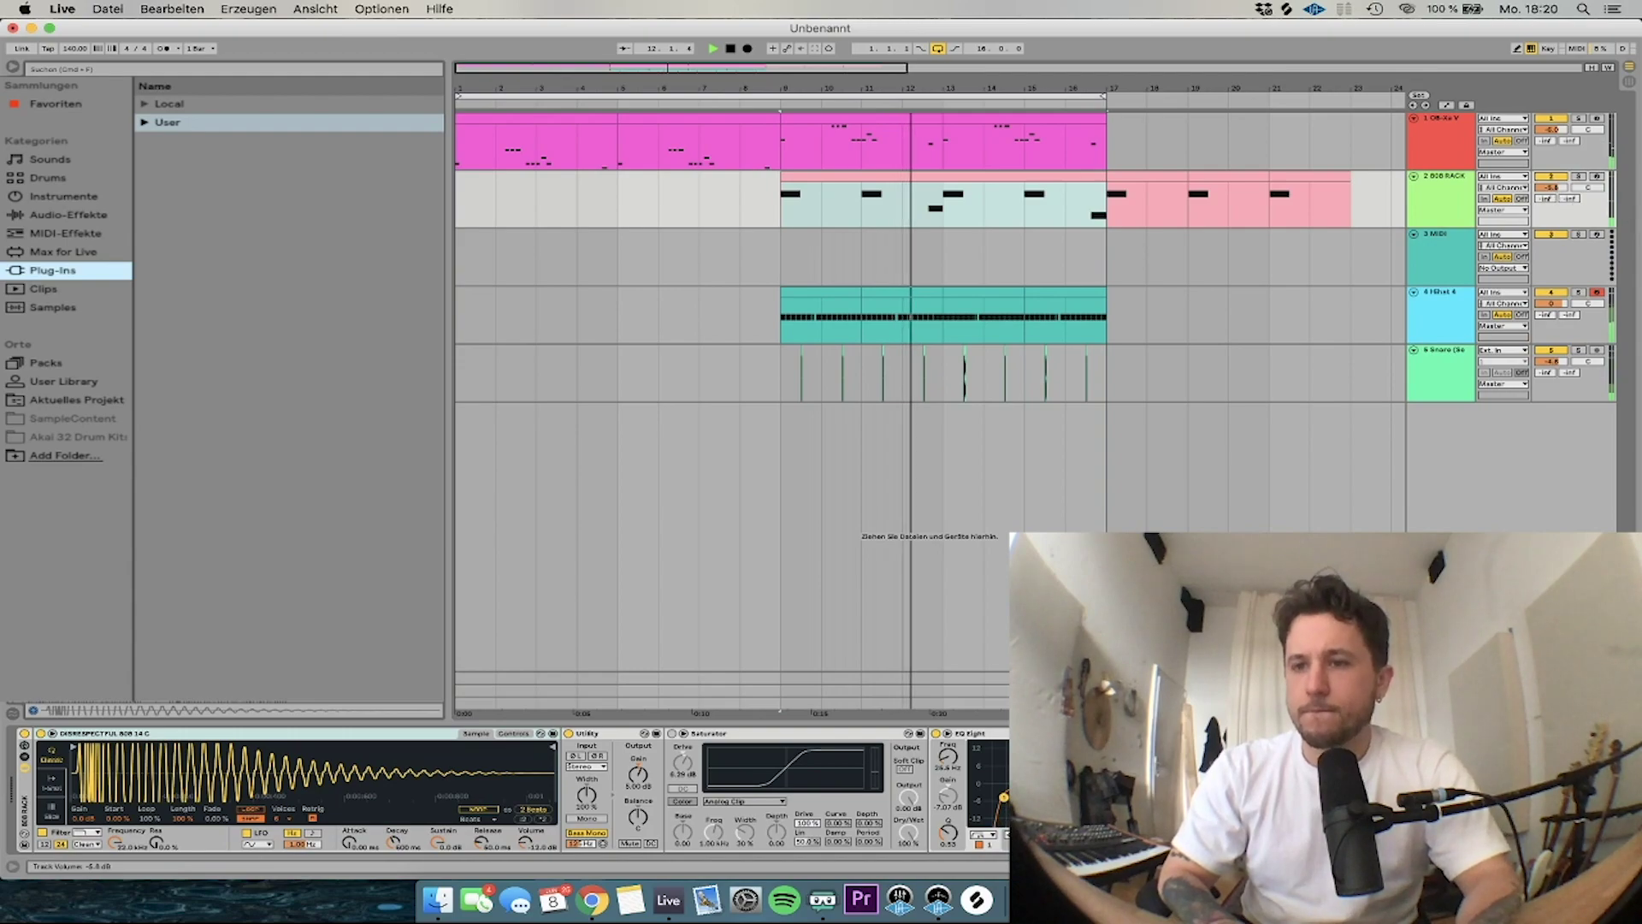
pyautogui.moveTo(1556, 189); pyautogui.dragTo(1556, 177)
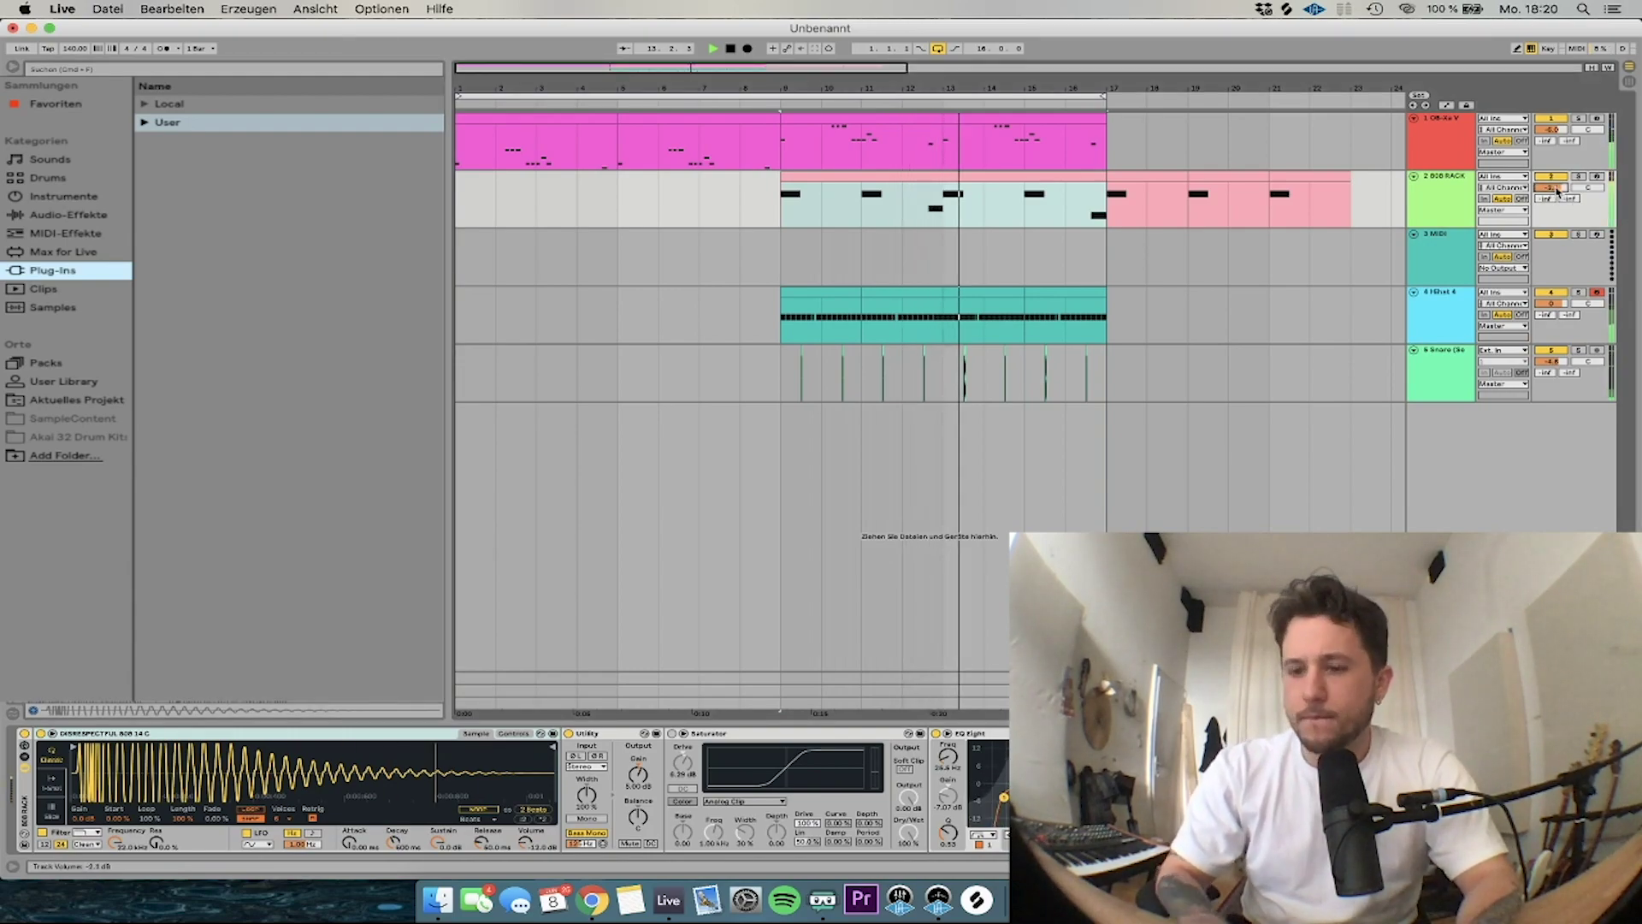
pyautogui.hscroll(5, 508, 789)
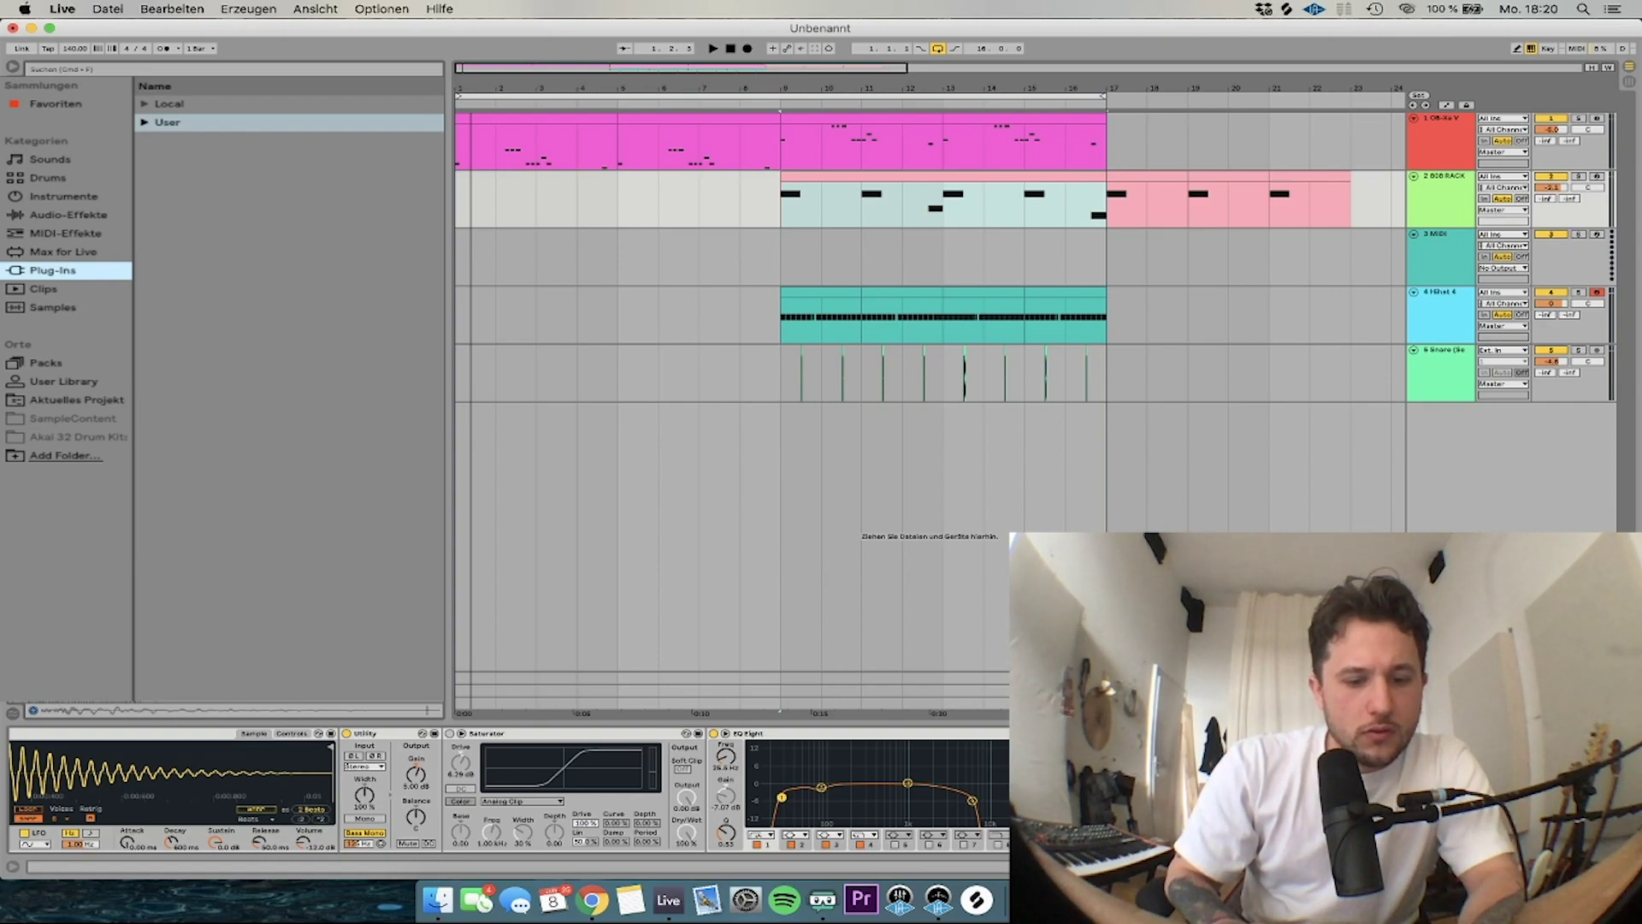
# Add an audio track with the BWB S Kick Punch sample and place the kick at the start of bar 9
pyautogui.press('super+t')
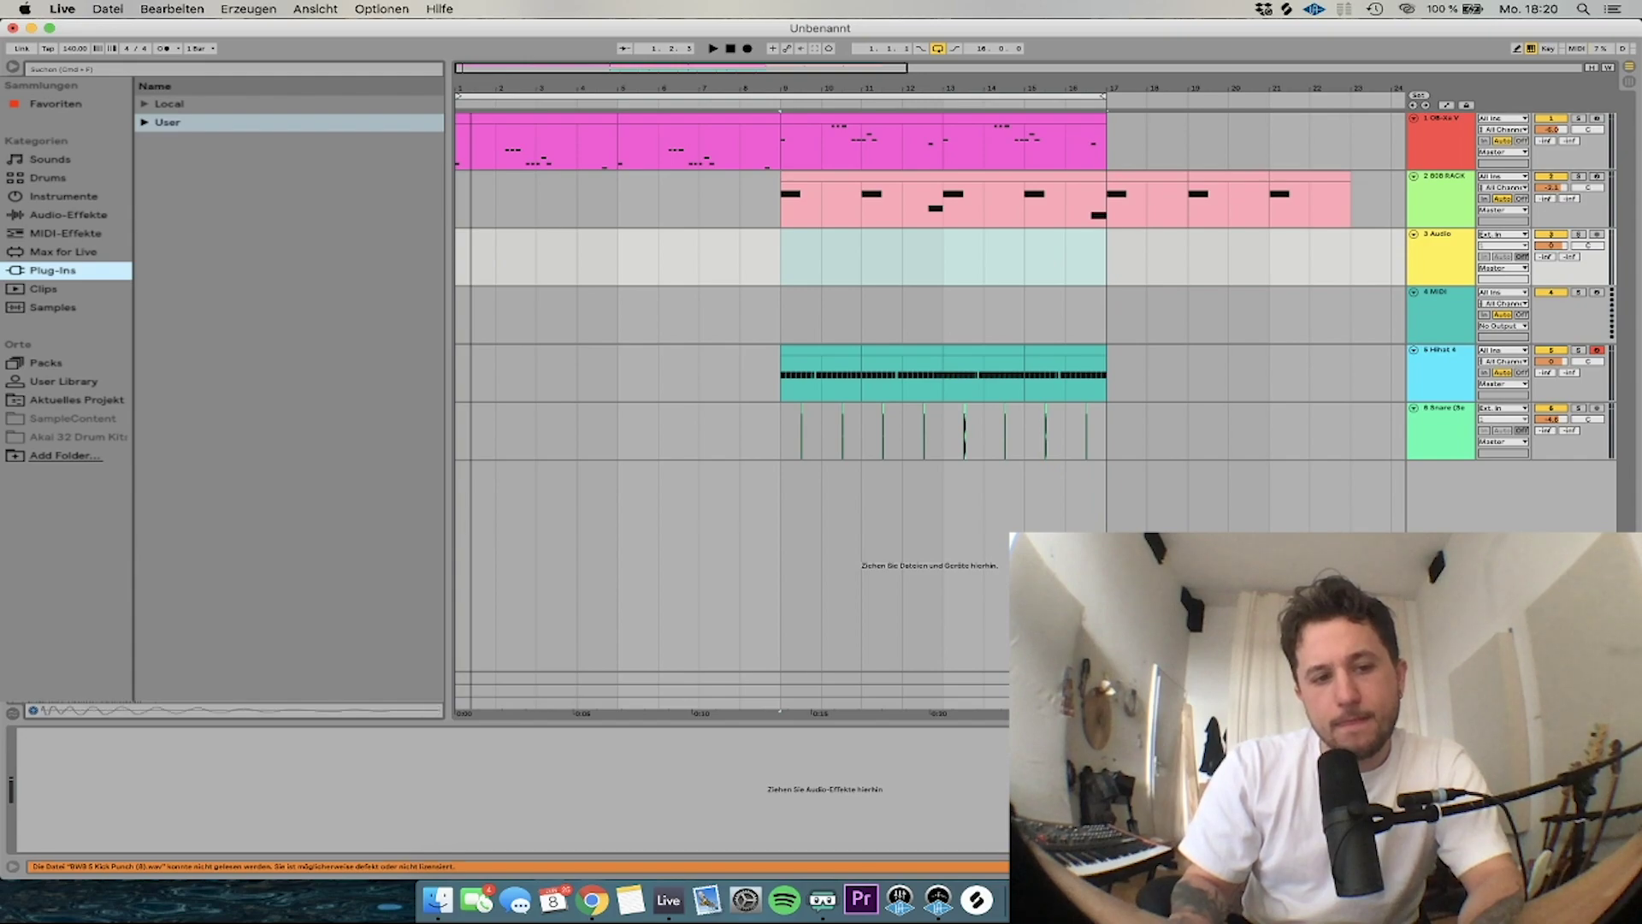
pyautogui.click(821, 284)
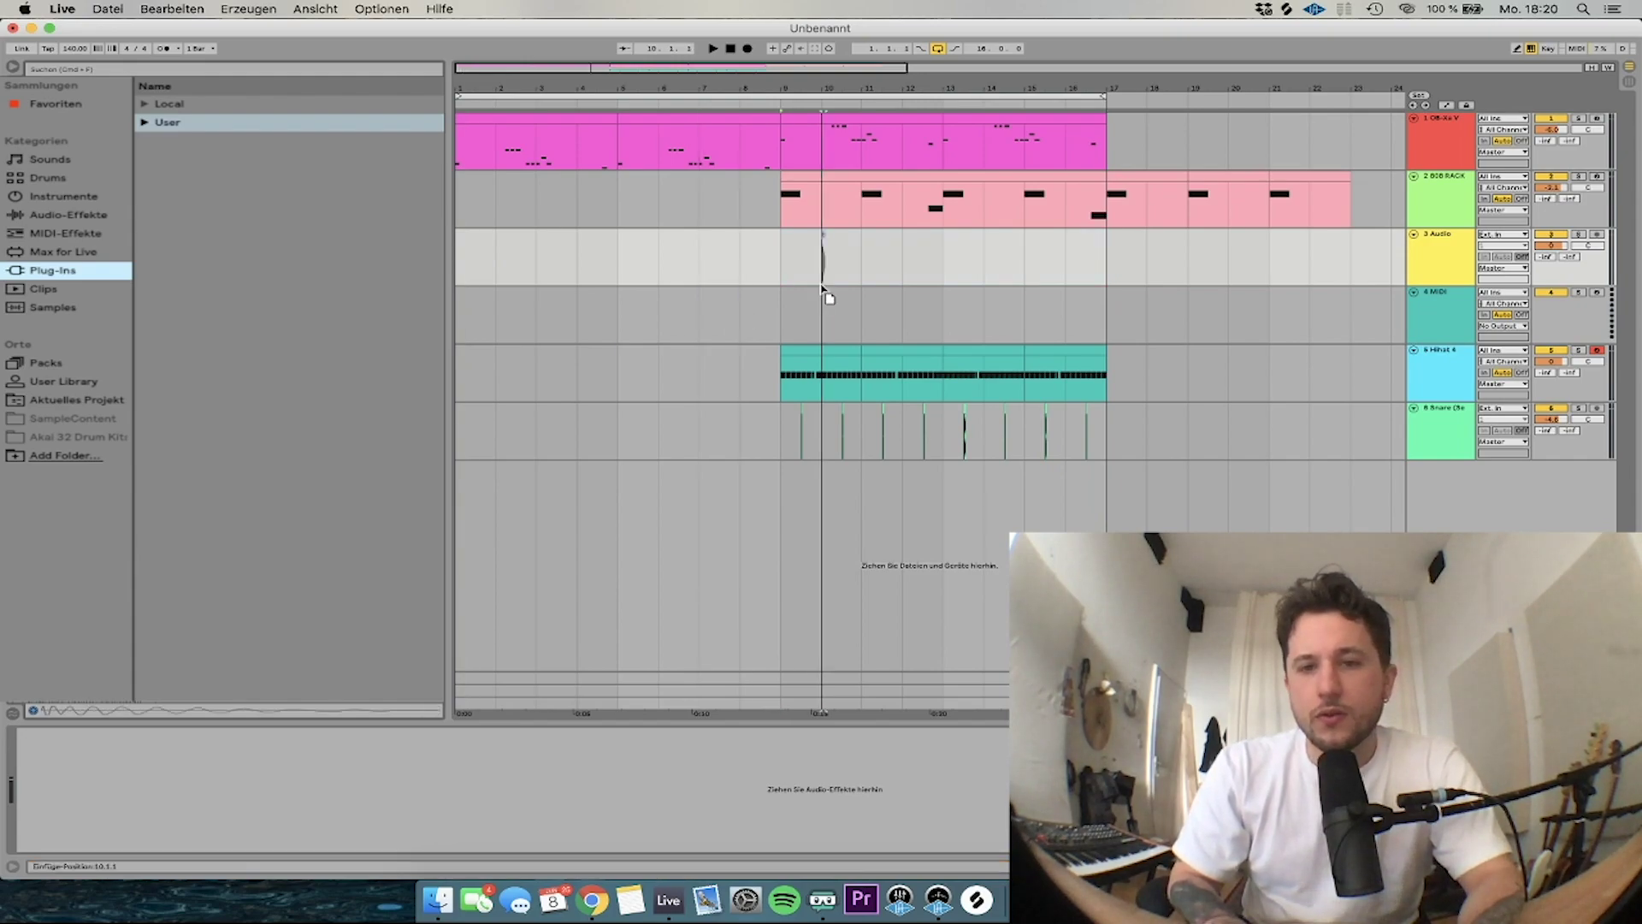
pyautogui.moveTo(821, 291); pyautogui.dragTo(782, 269)
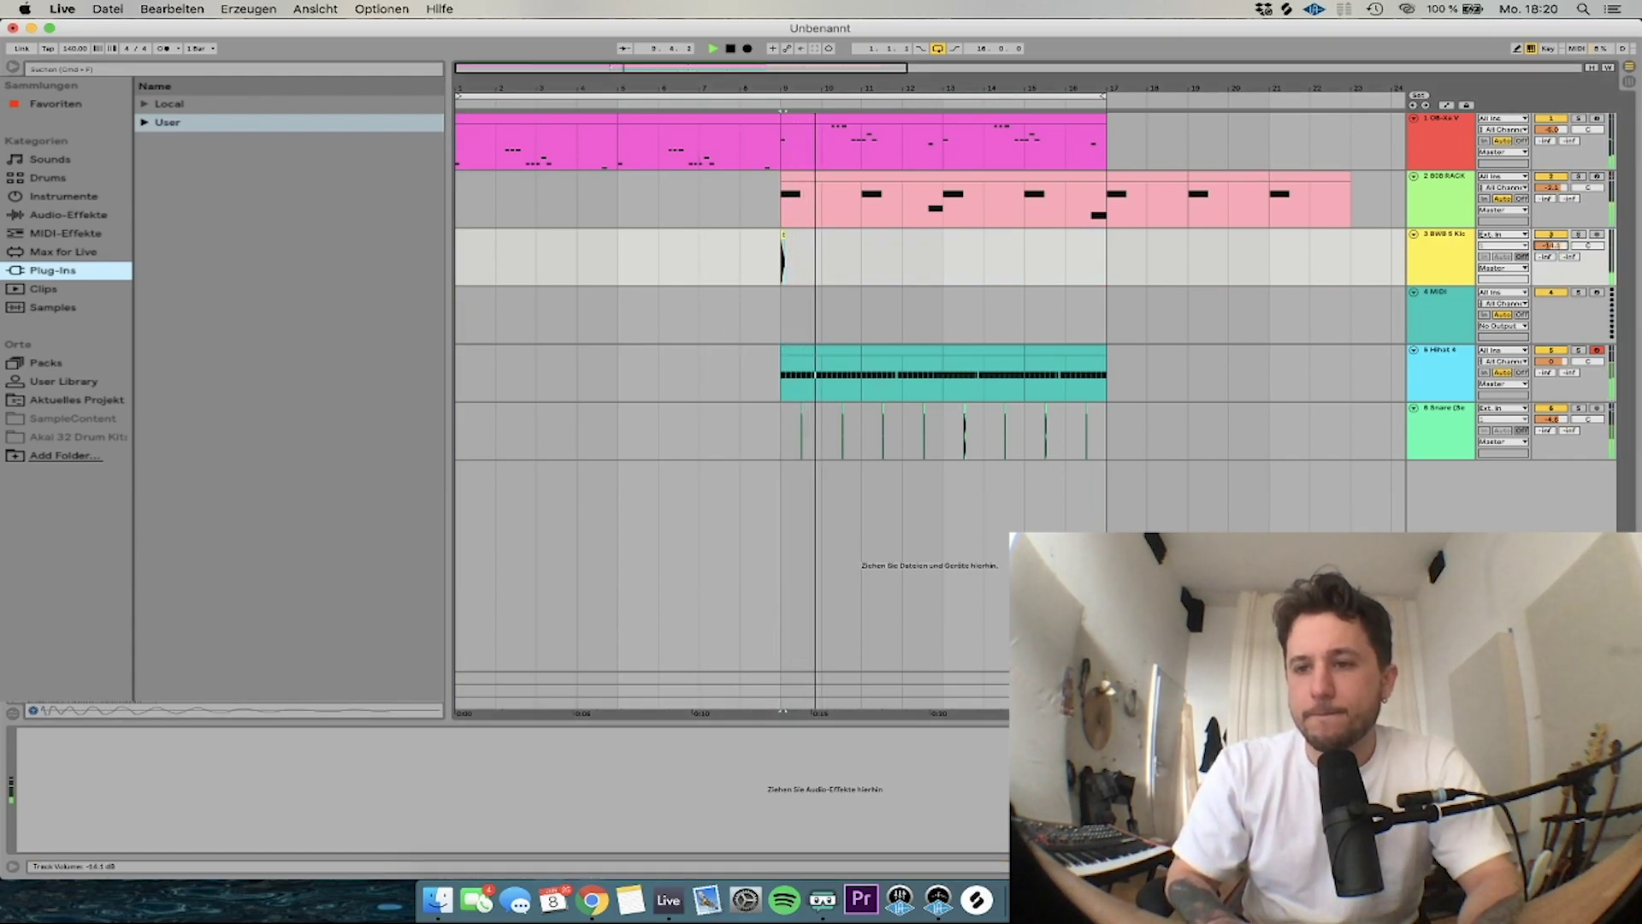
# Copy the kick to bar 13 and to the D3 808 note just before it, aligned with the starts of the 808 notes
pyautogui.keyDown('shift'); pyautogui.click(851, 263); pyautogui.keyUp('shift')
pyautogui.scroll(5, 860, 260)
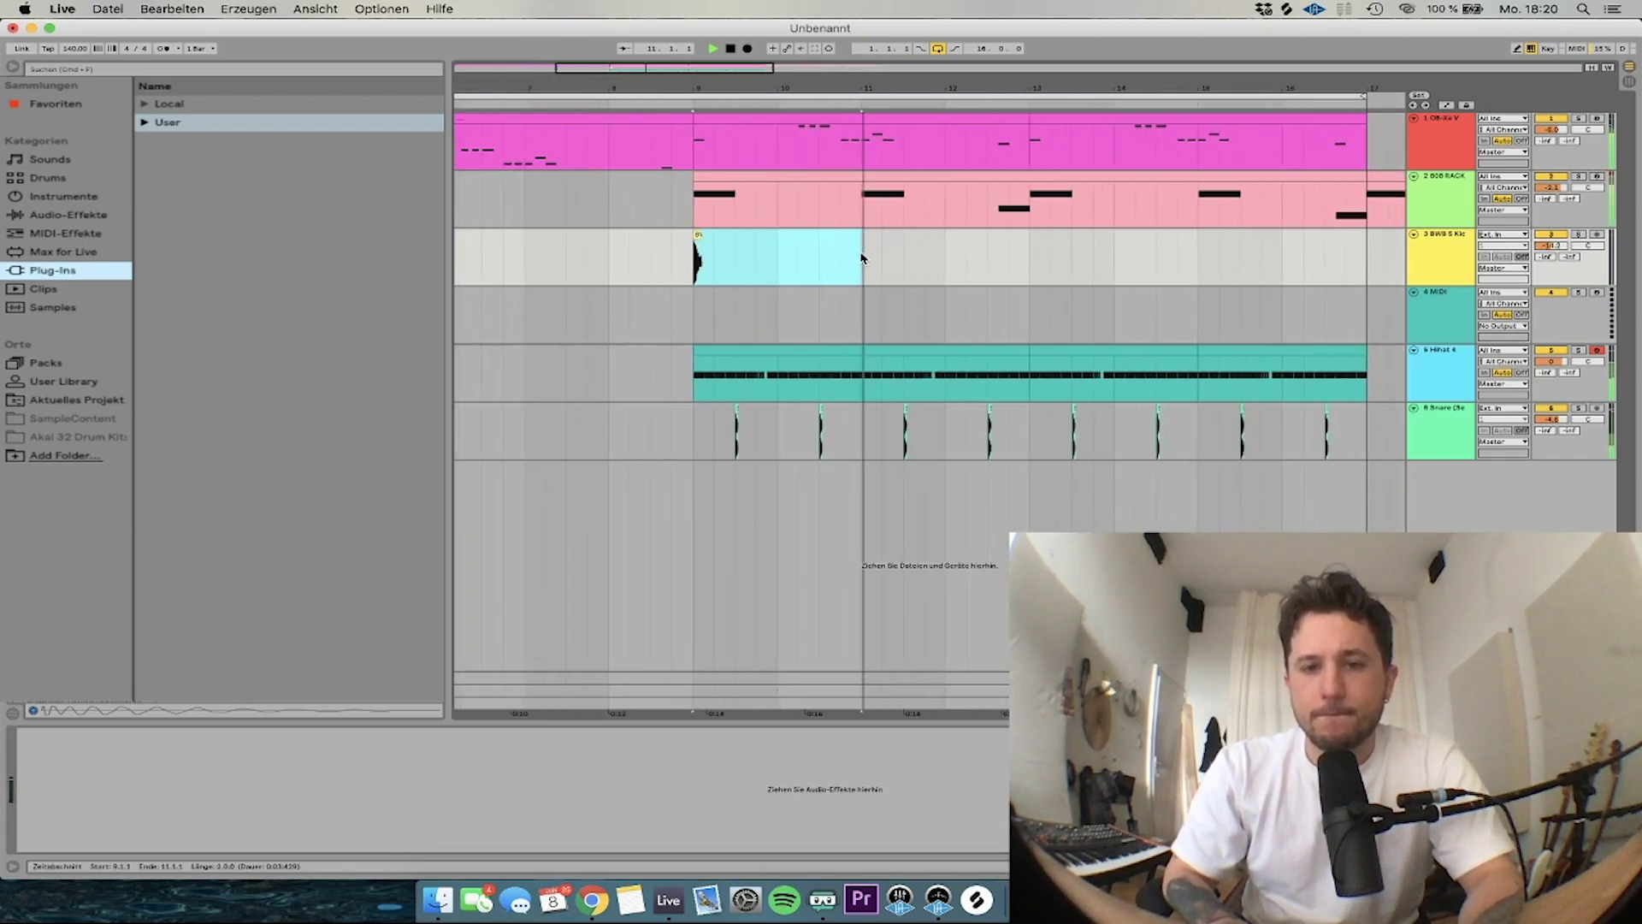
pyautogui.moveTo(678, 236)
pyautogui.mouseDown()
pyautogui.moveTo(1005, 271)
pyautogui.moveTo(1049, 233)
pyautogui.moveTo(1118, 239)
pyautogui.mouseUp()
pyautogui.scroll(5, 1005, 271)
pyautogui.click(1015, 235)
pyautogui.press('space')
pyautogui.press('Right')
pyautogui.click(1011, 241)
pyautogui.press('space')
pyautogui.click(996, 242)
pyautogui.press('space')
pyautogui.press('space')
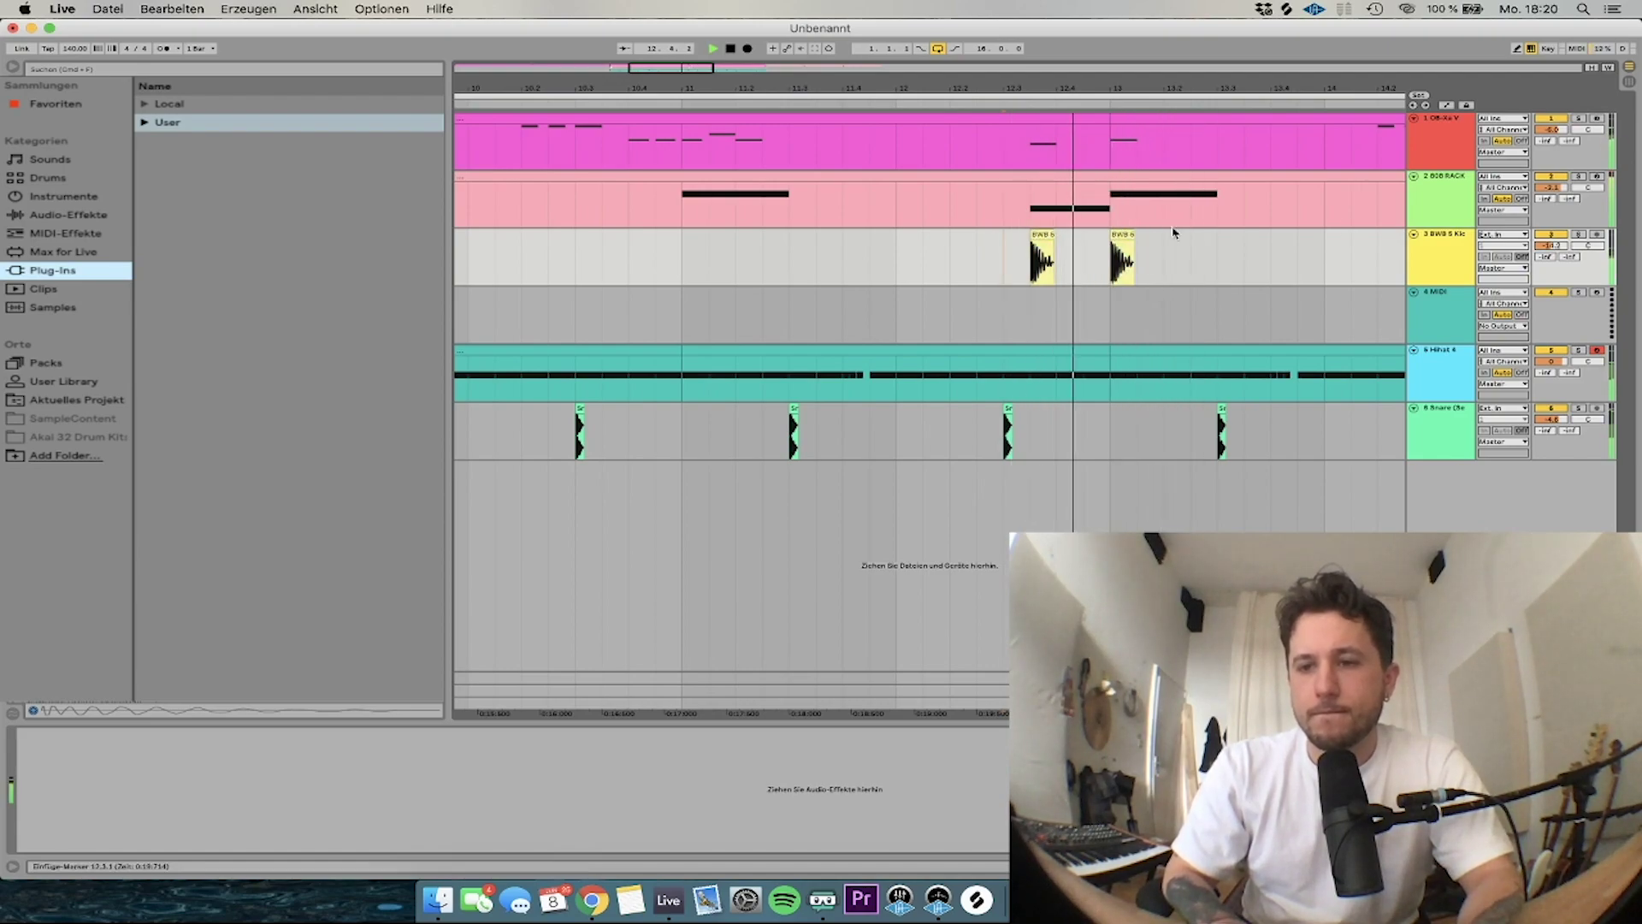
# Set the kick track's volume to 0 dB, solo the 808 and kick tracks, and play them together from bar 9
pyautogui.click(1579, 235)
pyautogui.press('space')
pyautogui.click(1579, 236)
pyautogui.scroll(-5, 1292, 239)
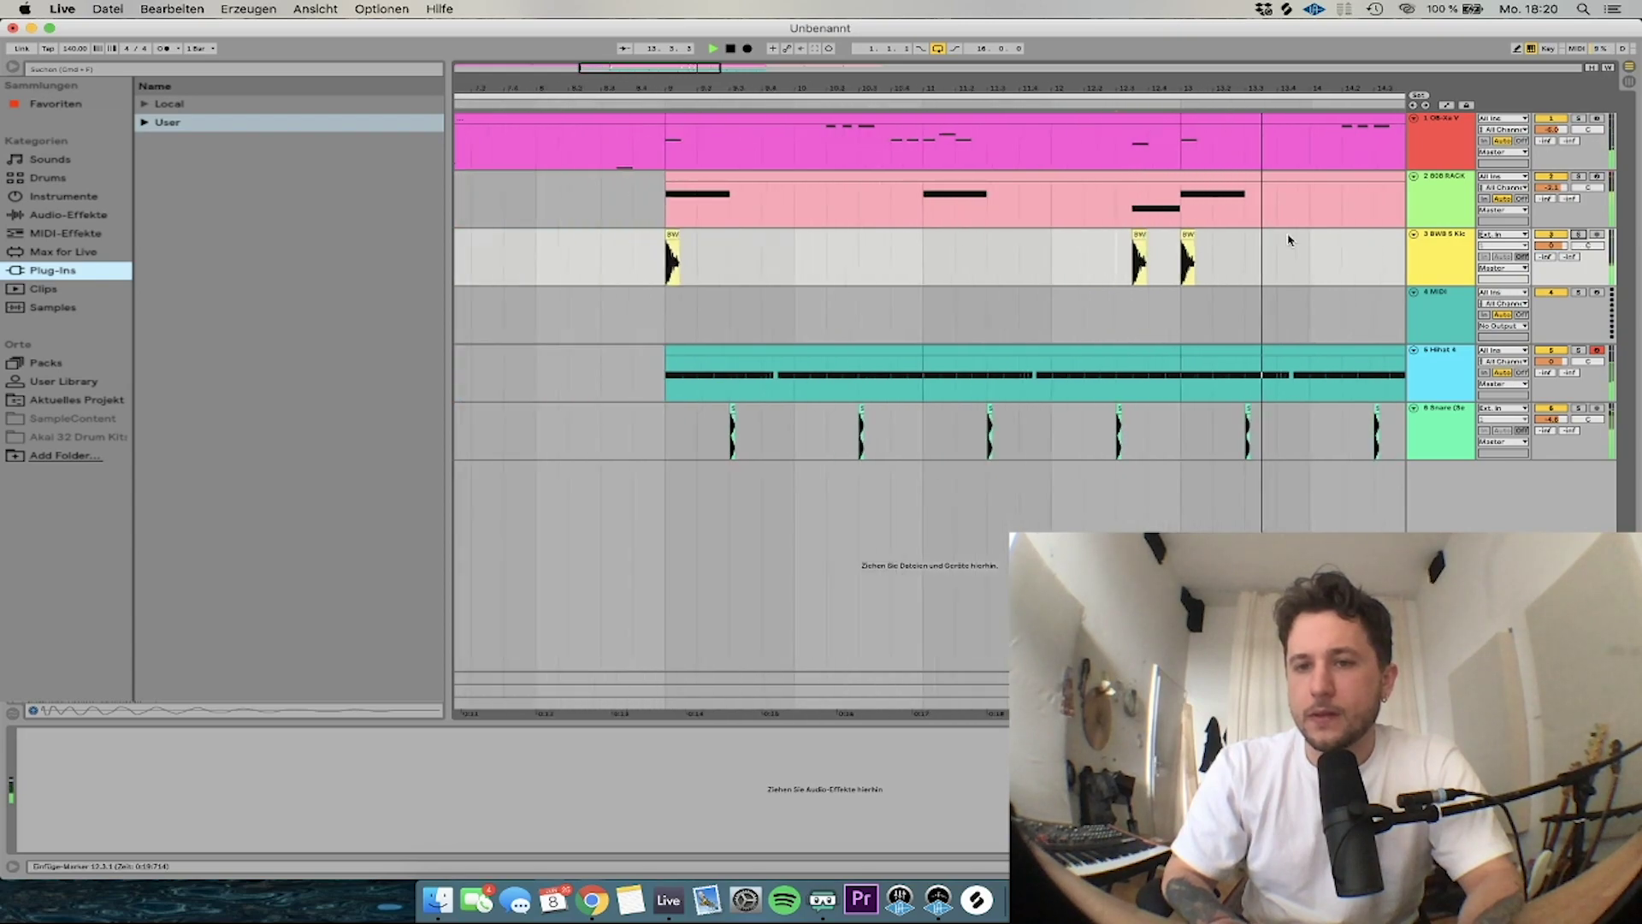
pyautogui.press('space')
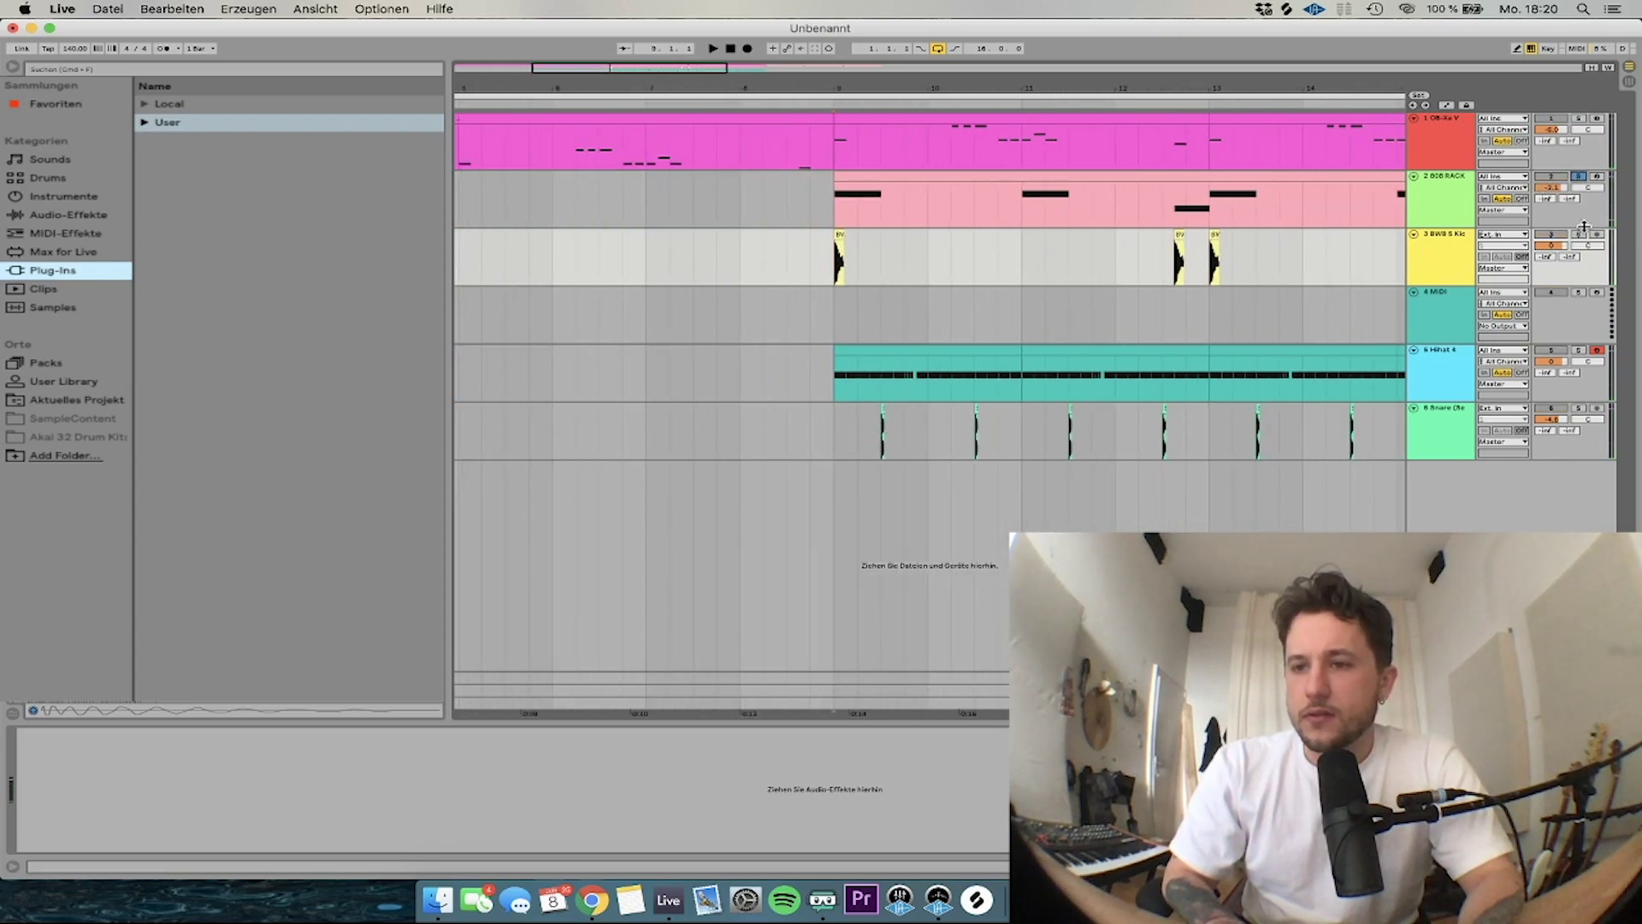
pyautogui.press('space')
pyautogui.hscroll(5, 919, 198)
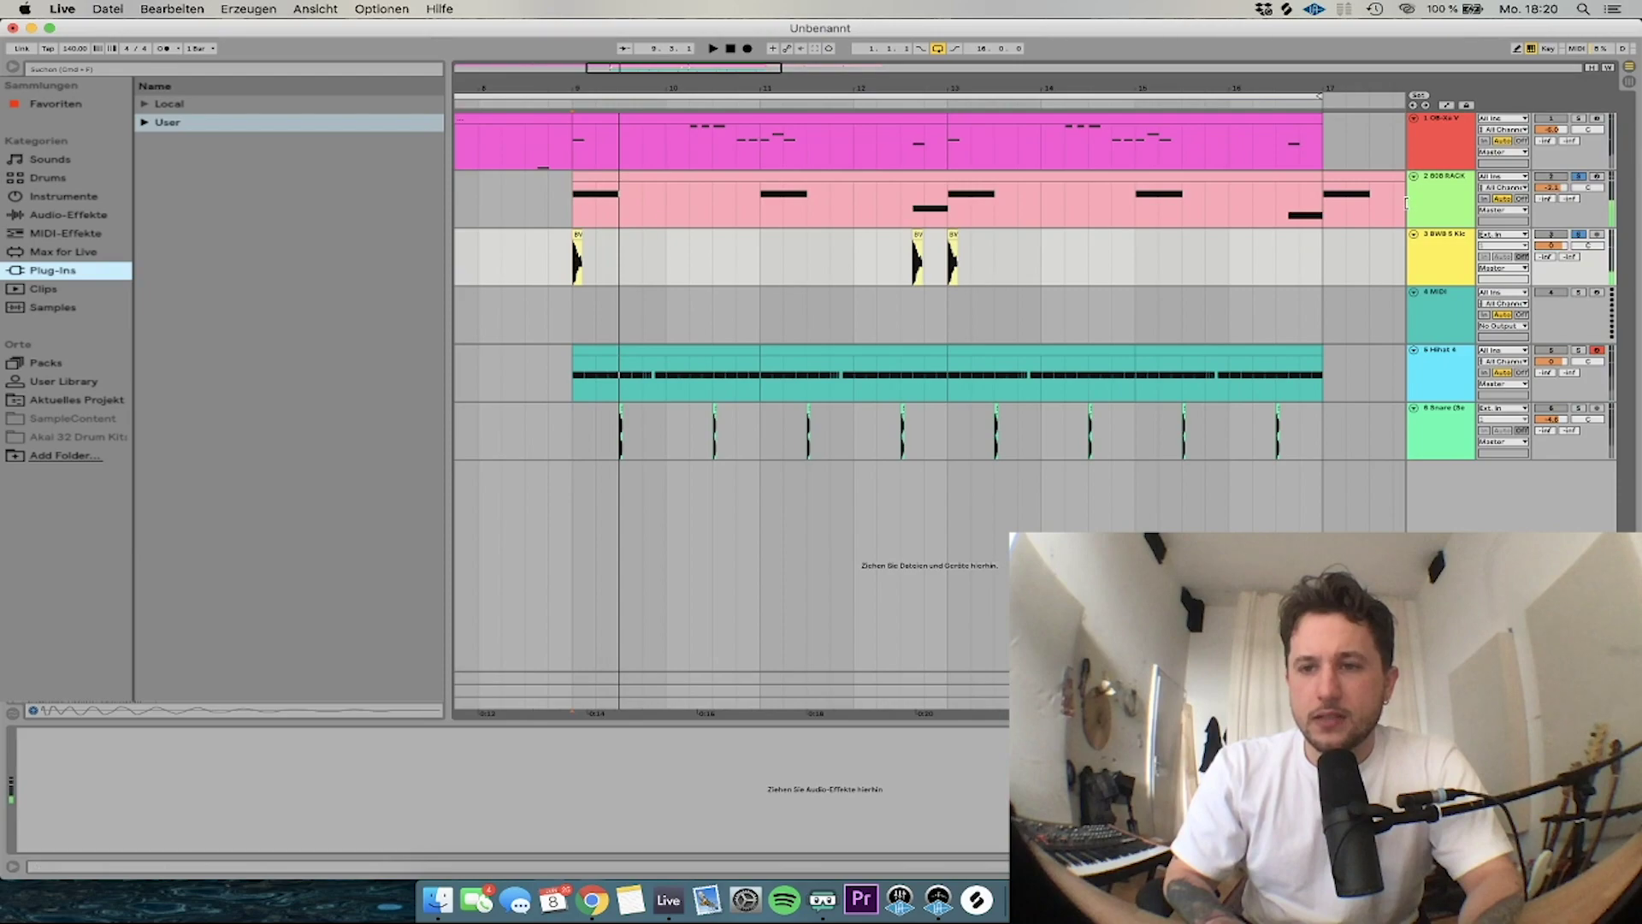
# Adjust the second low band of the 808 track's EQ Eight while repeatedly playing the soloed 808 and kick from bar 9
pyautogui.click(1430, 207)
pyautogui.press('space')
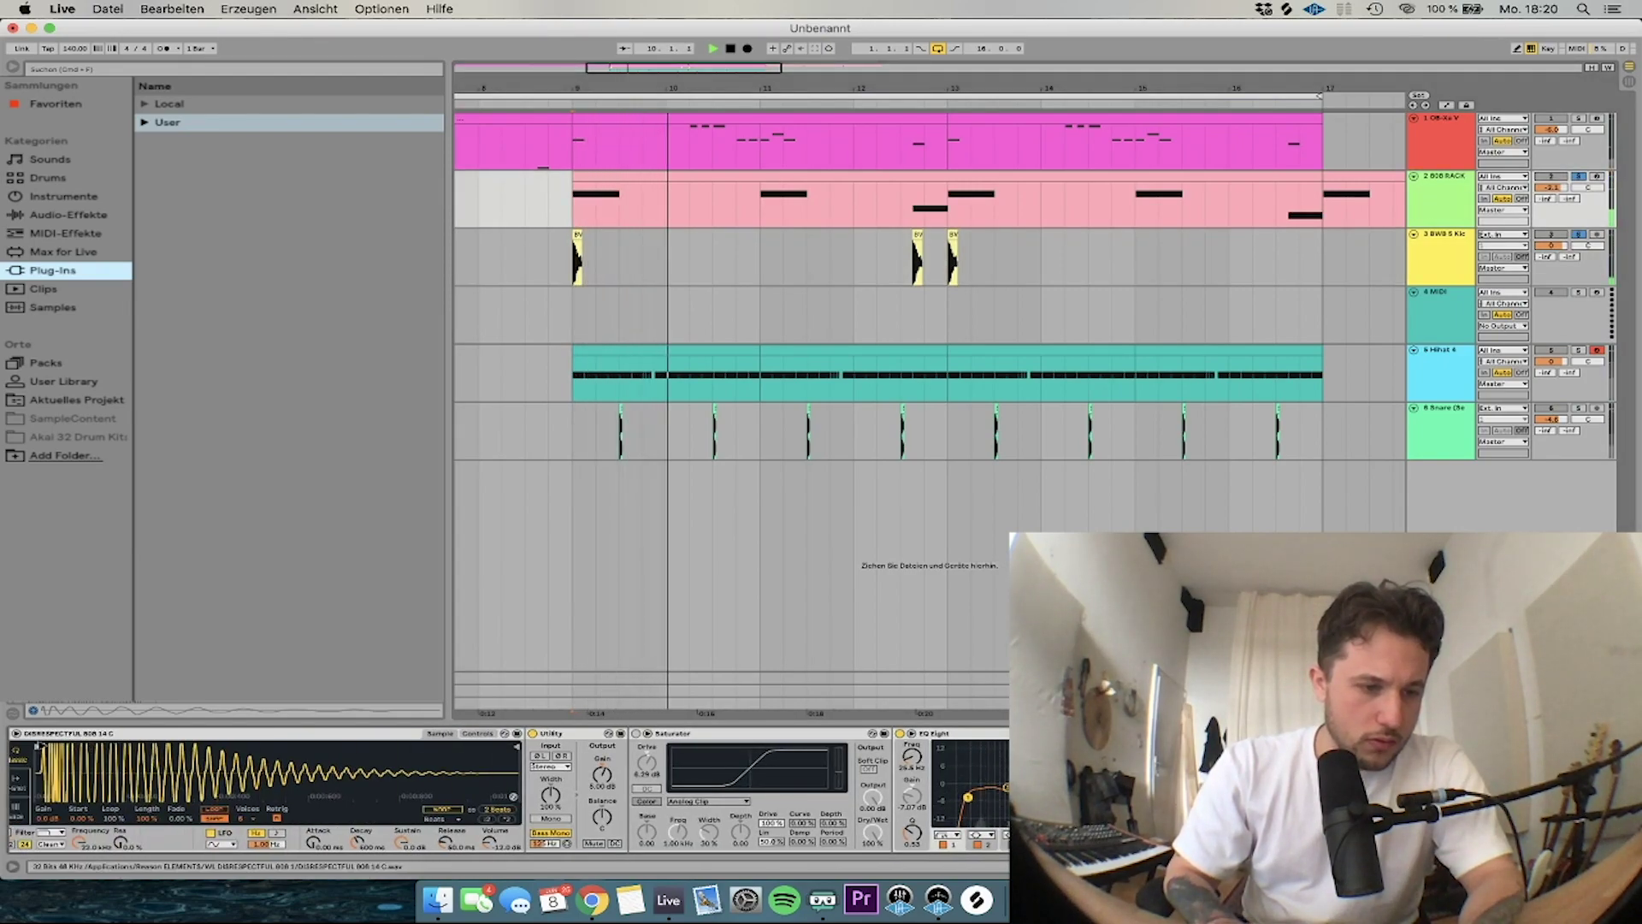
pyautogui.press('space')
pyautogui.press('space')
pyautogui.press('space')
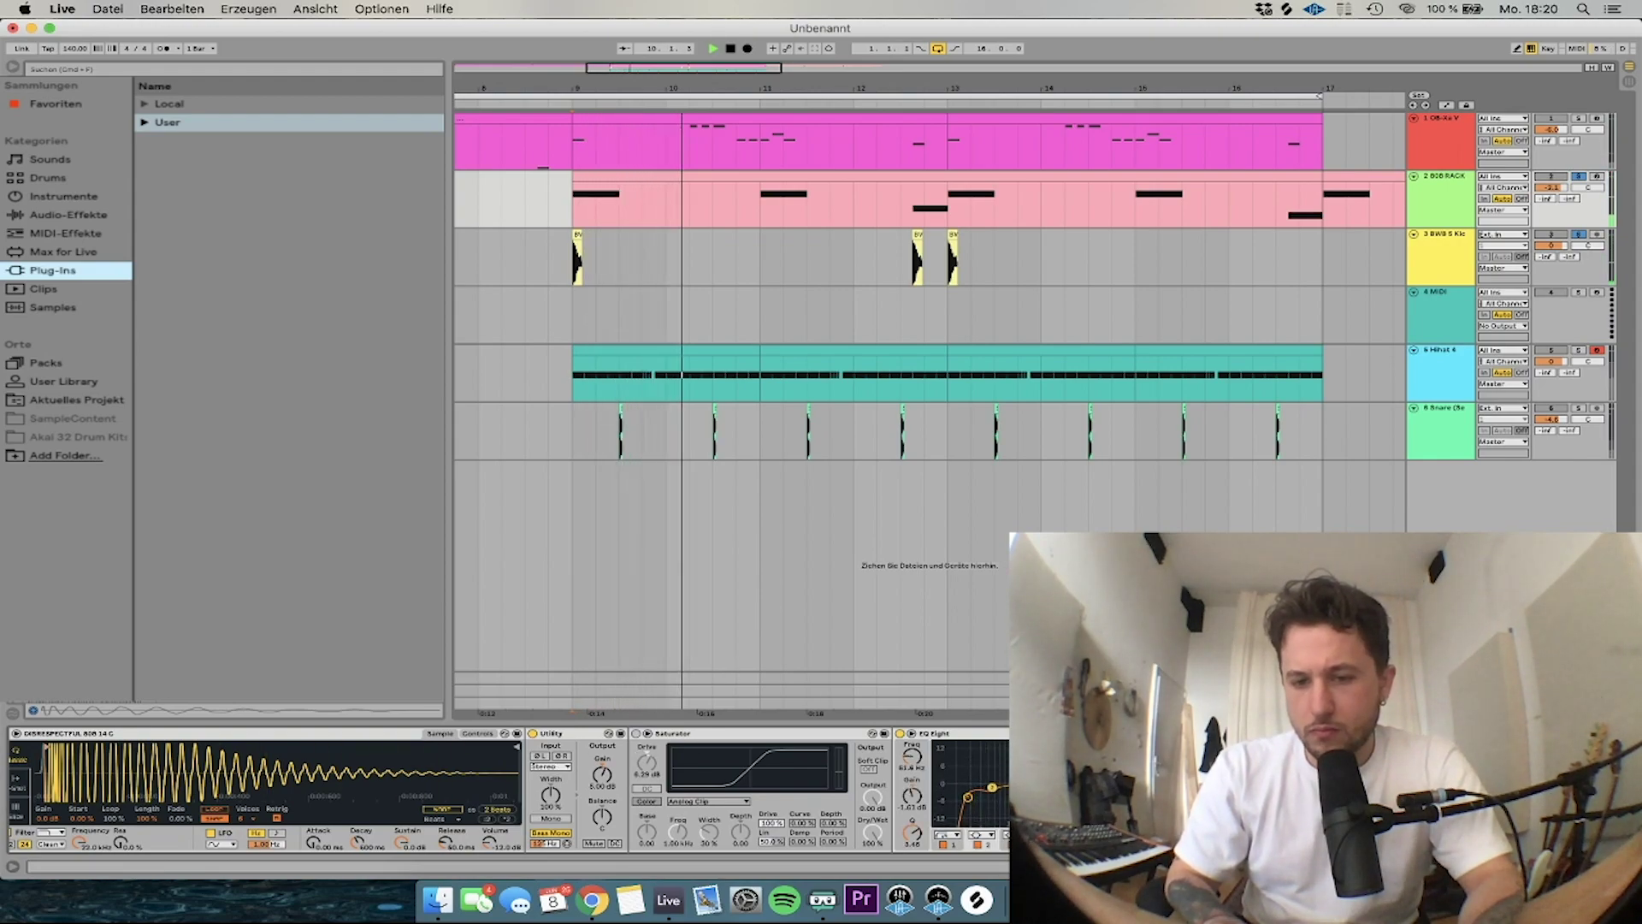
pyautogui.press('space')
pyautogui.hscroll(5, 813, 788)
pyautogui.press('space')
pyautogui.press('space')
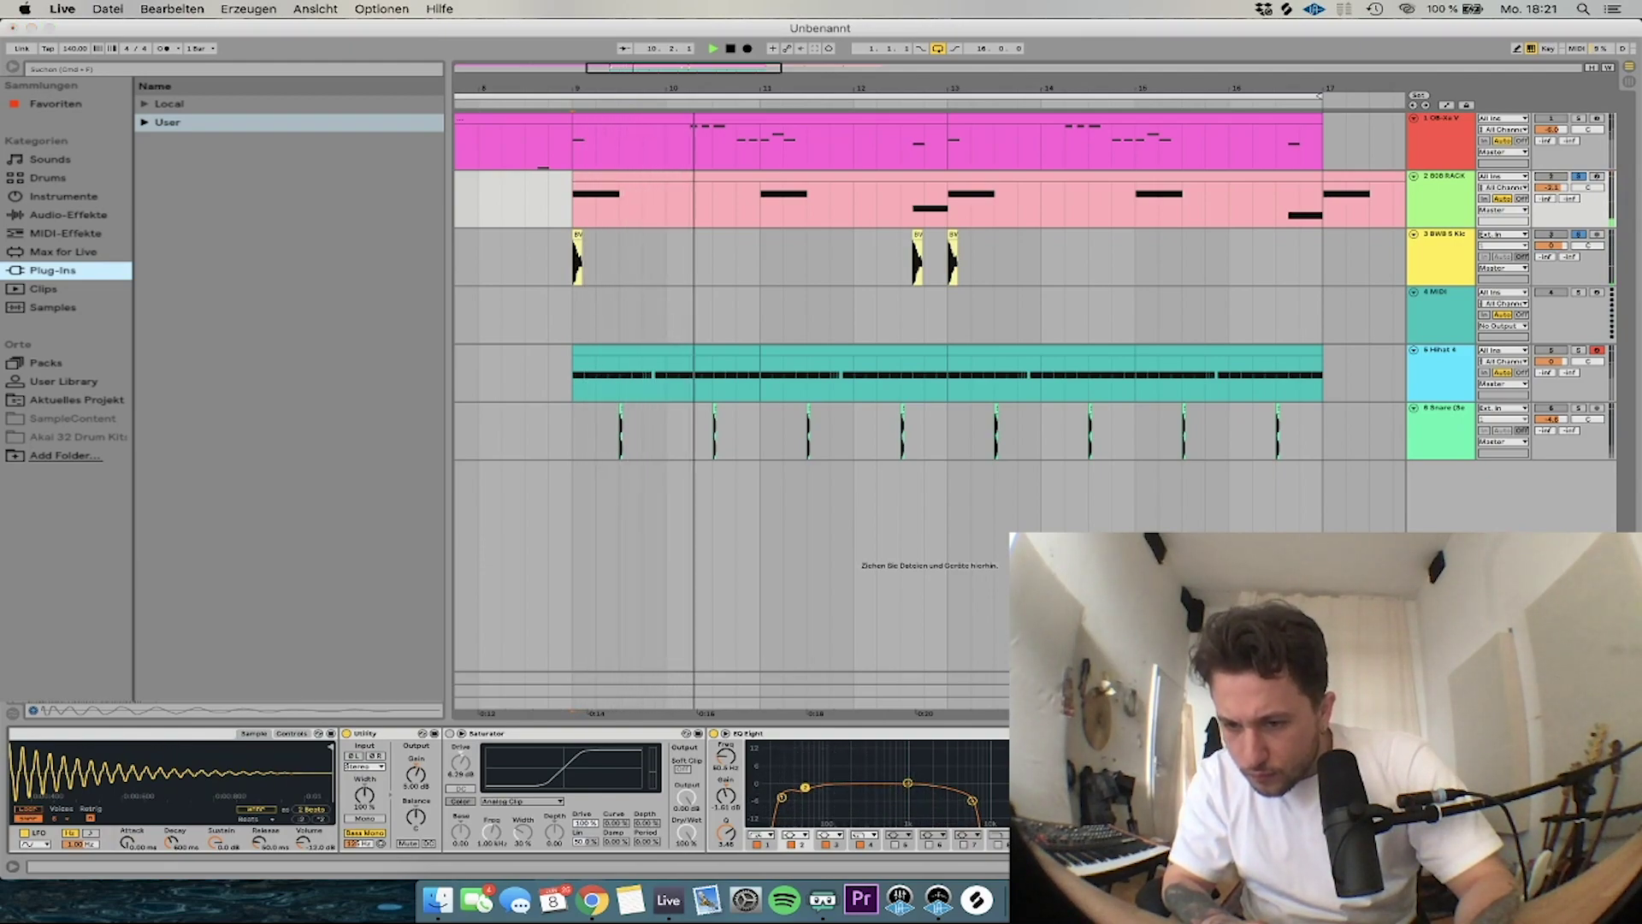
pyautogui.press('space')
pyautogui.press('space')
pyautogui.press('space')
pyautogui.press('space')
pyautogui.press('space')
pyautogui.press('space')
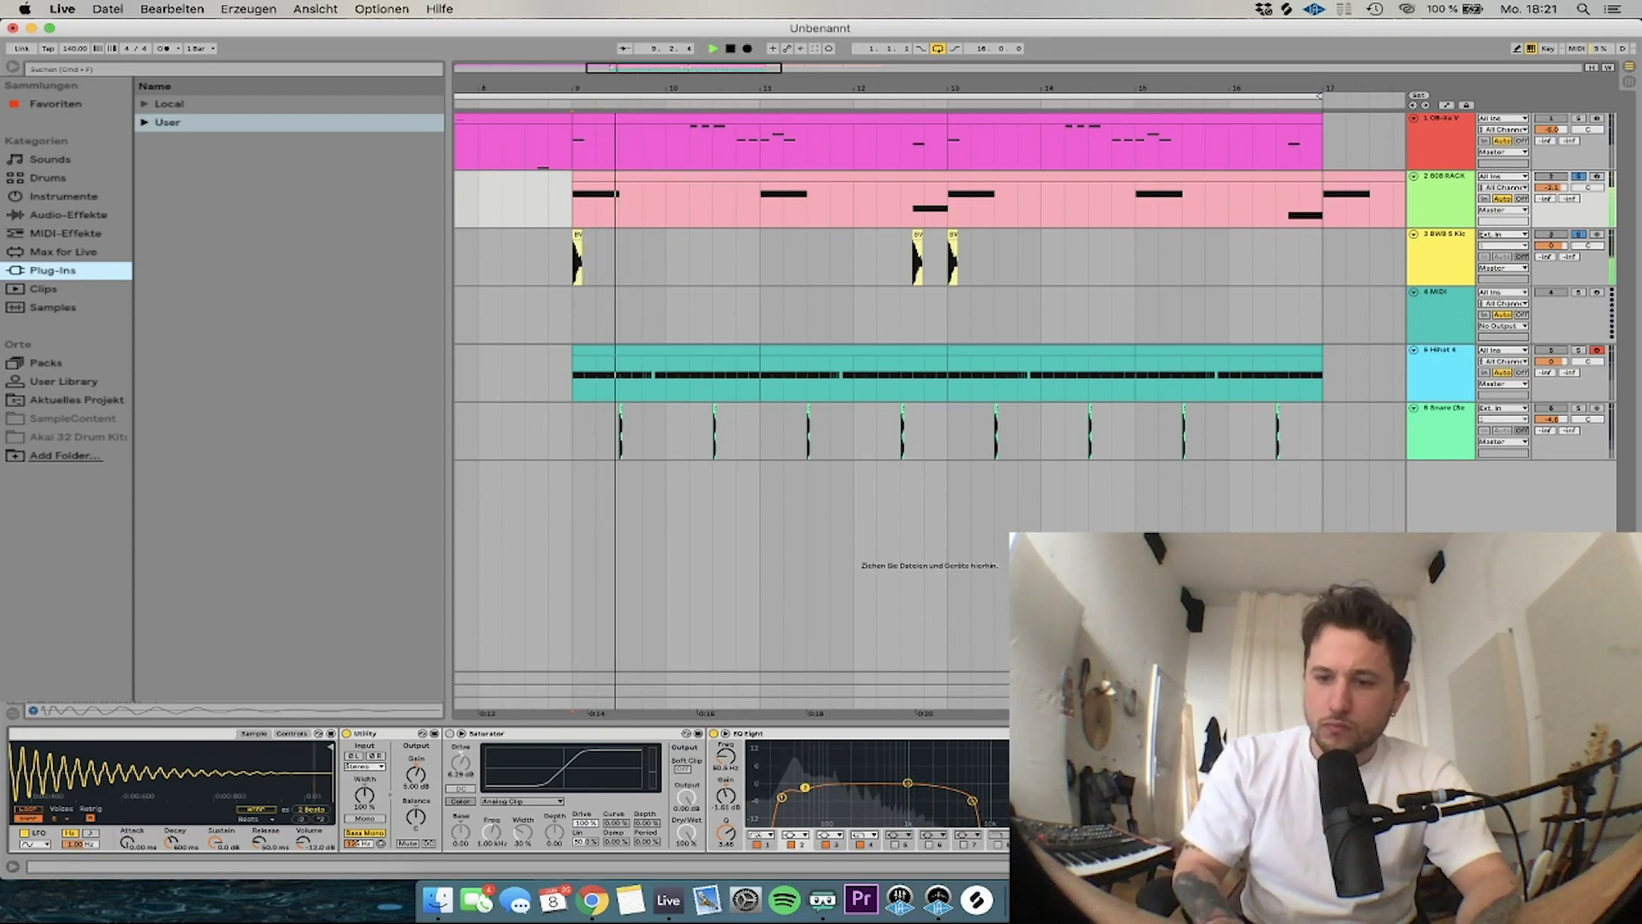
pyautogui.press('space')
pyautogui.press('space')
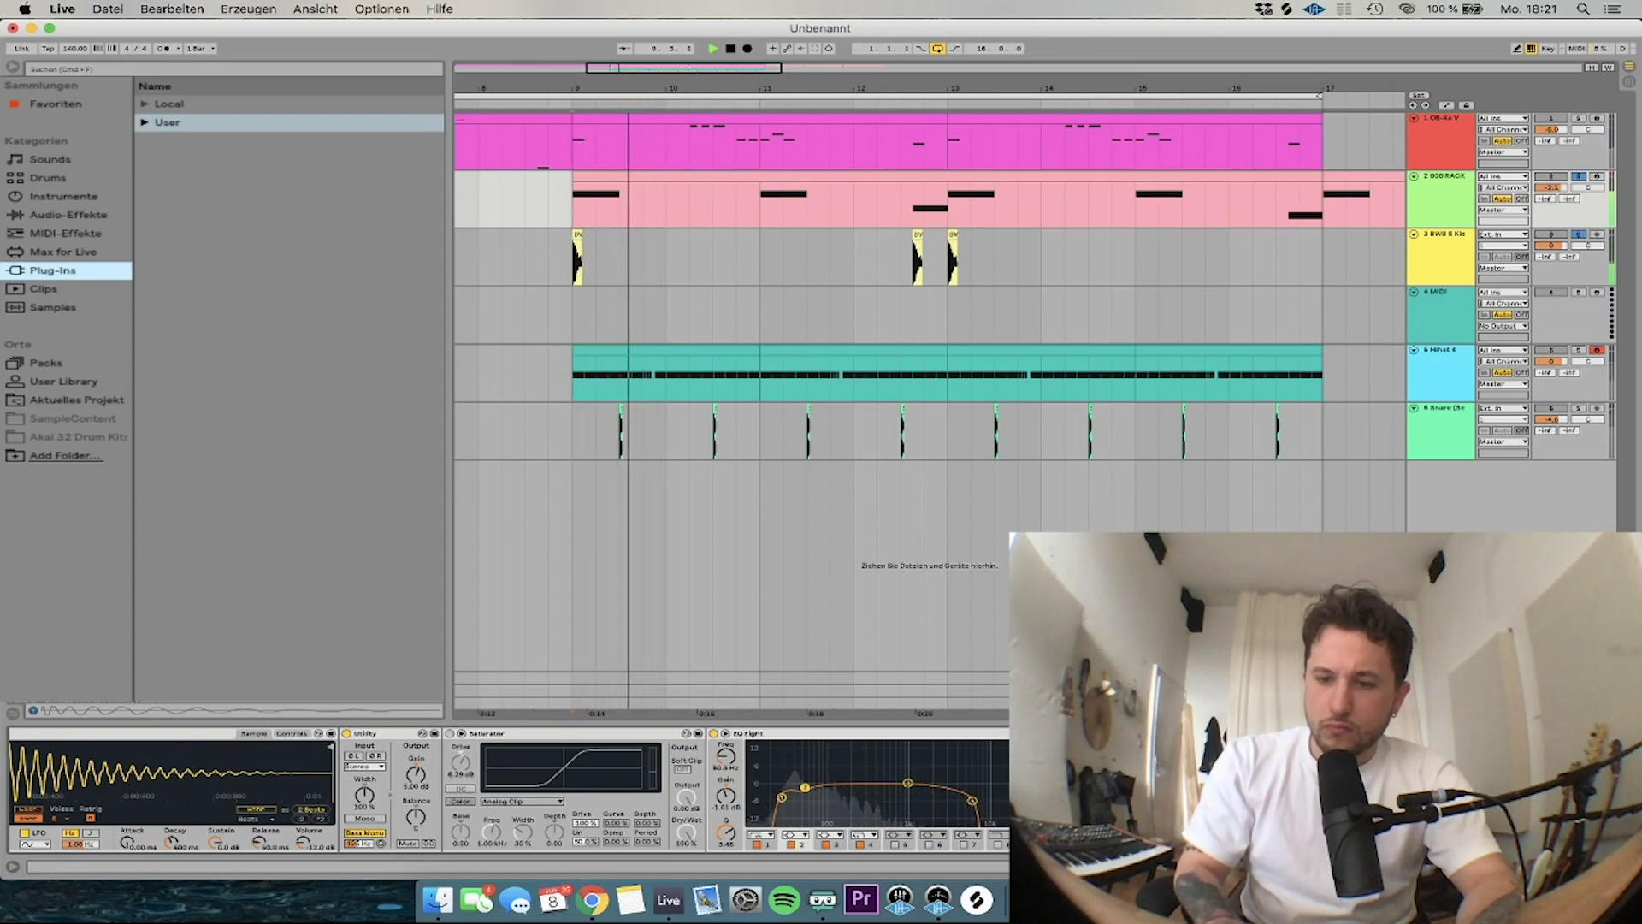
pyautogui.press('space')
pyautogui.press('space')
# Duplicate the kick pattern so a kick falls on the 808 note just before bar 17, and lower the kick track's volume
pyautogui.moveTo(575, 256); pyautogui.dragTo(951, 263)
pyautogui.press('-')
pyautogui.press('super+d')
pyautogui.scroll(5, 919, 261)
pyautogui.click(892, 237)
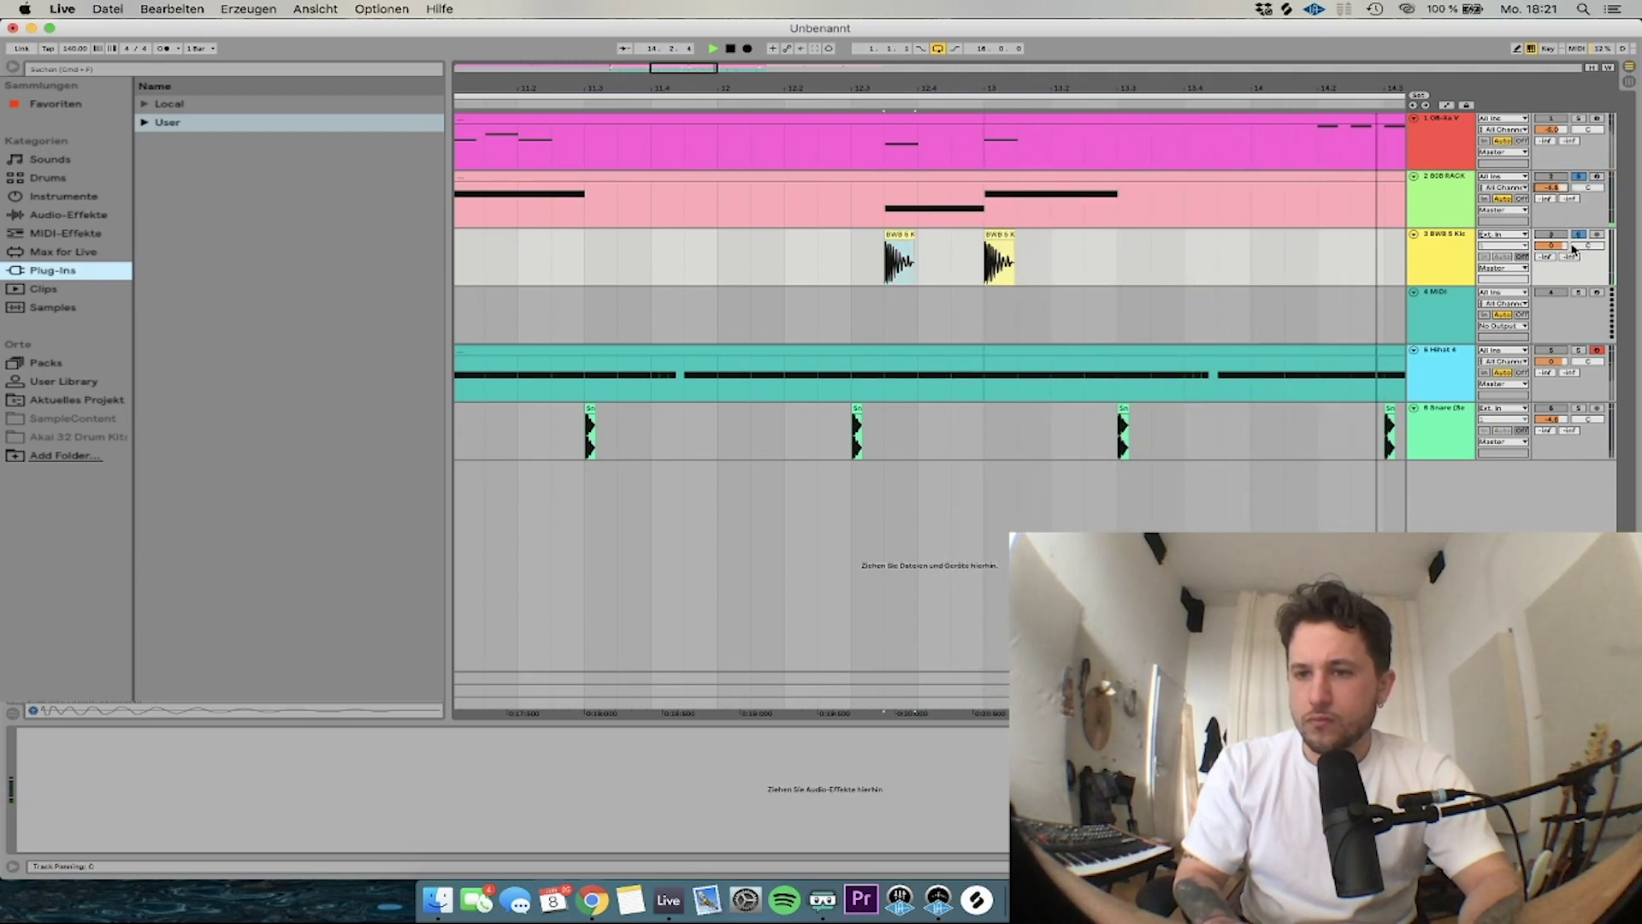
pyautogui.scroll(-10, 1299, 243)
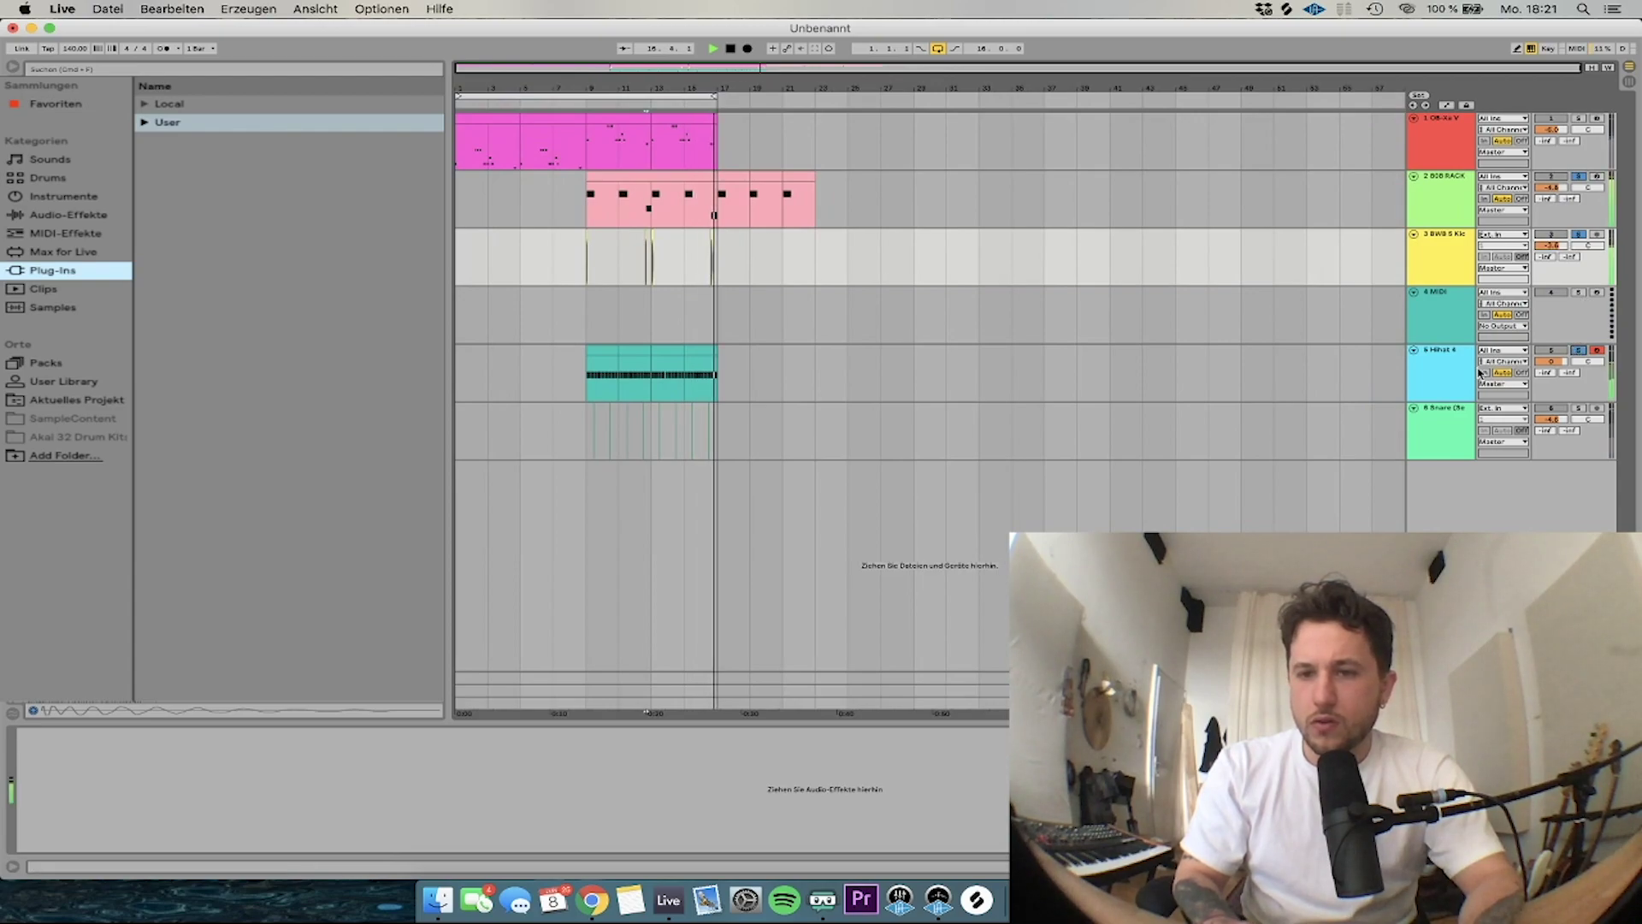
# Group the 808, kick and hi-hat tracks and name the group DRUMS
pyautogui.click(1454, 355)
pyautogui.click(1452, 198)
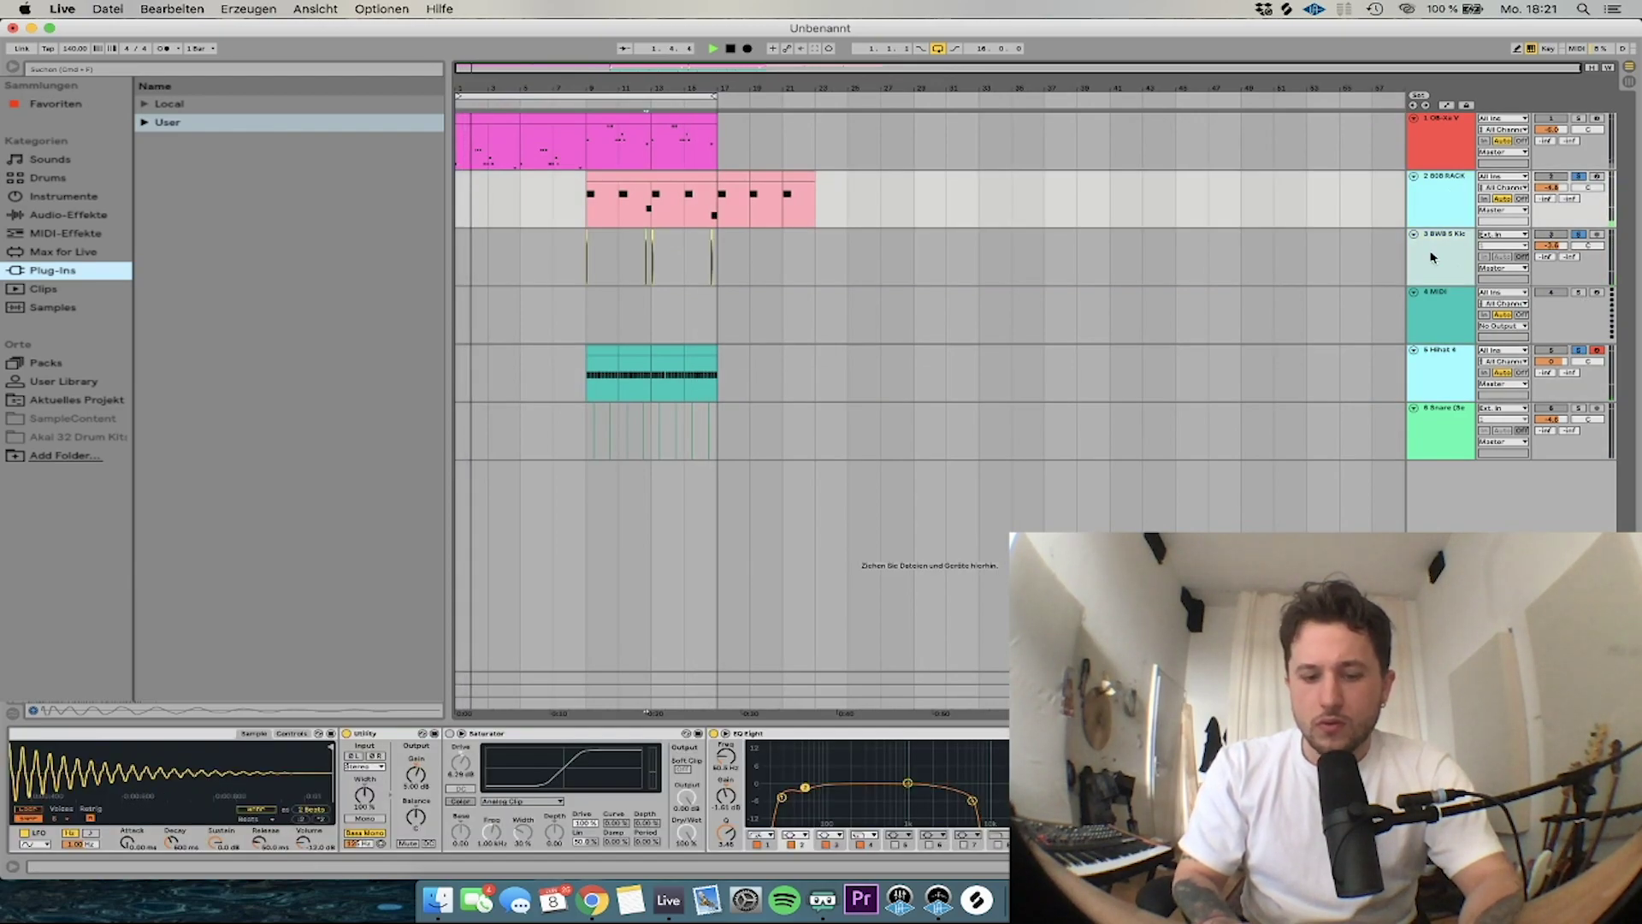
pyautogui.press('super+g')
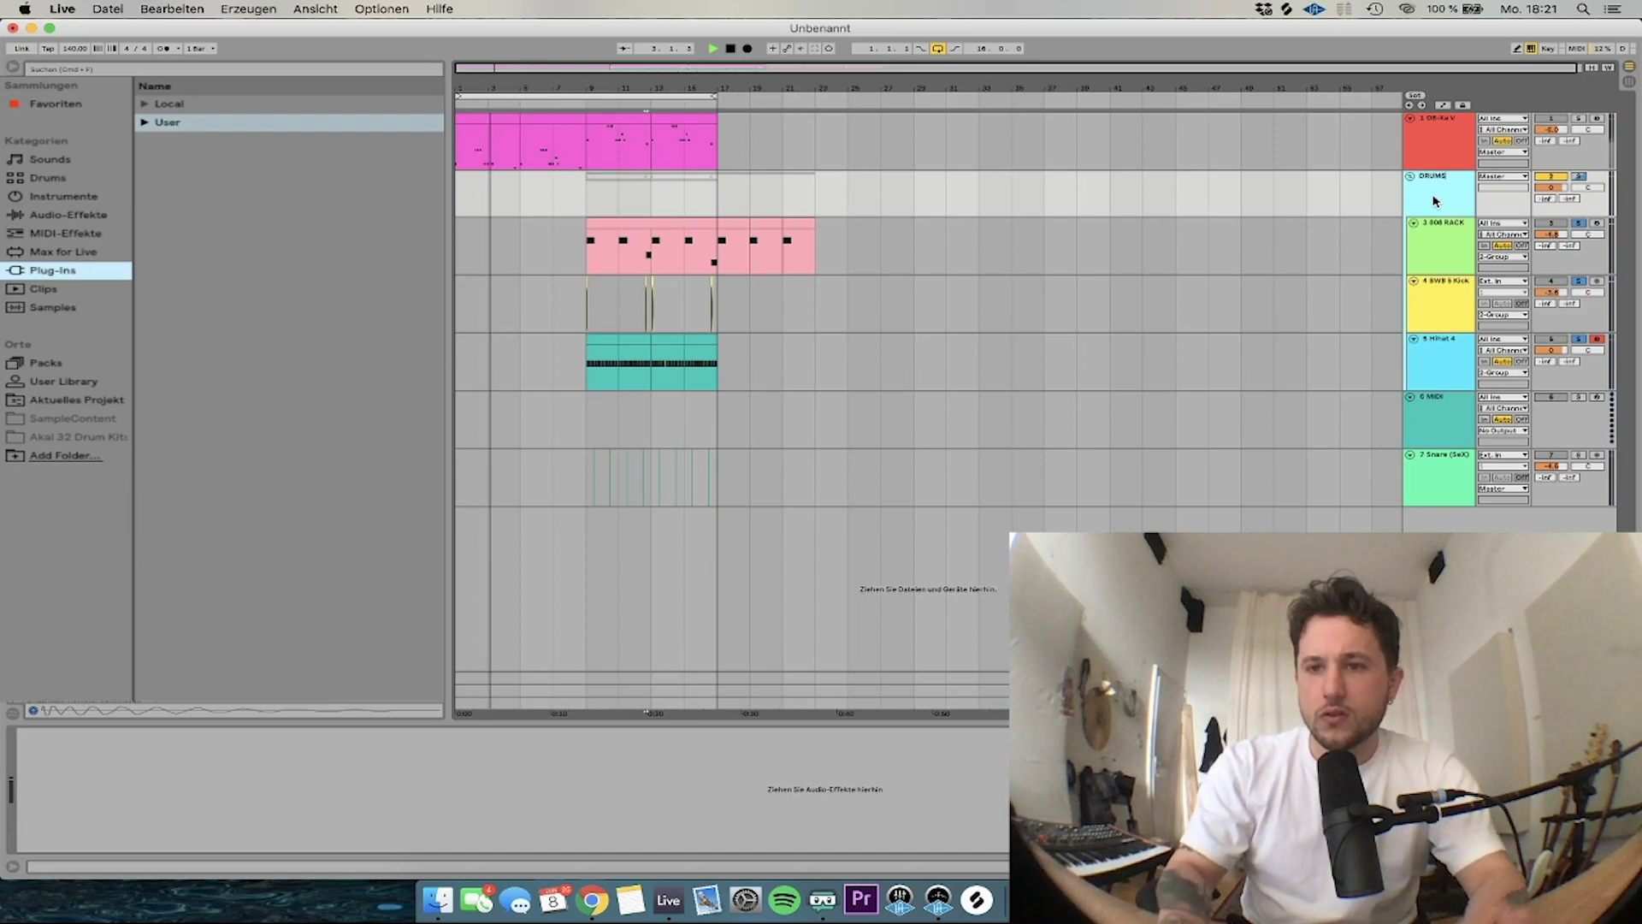
pyautogui.press('Return')
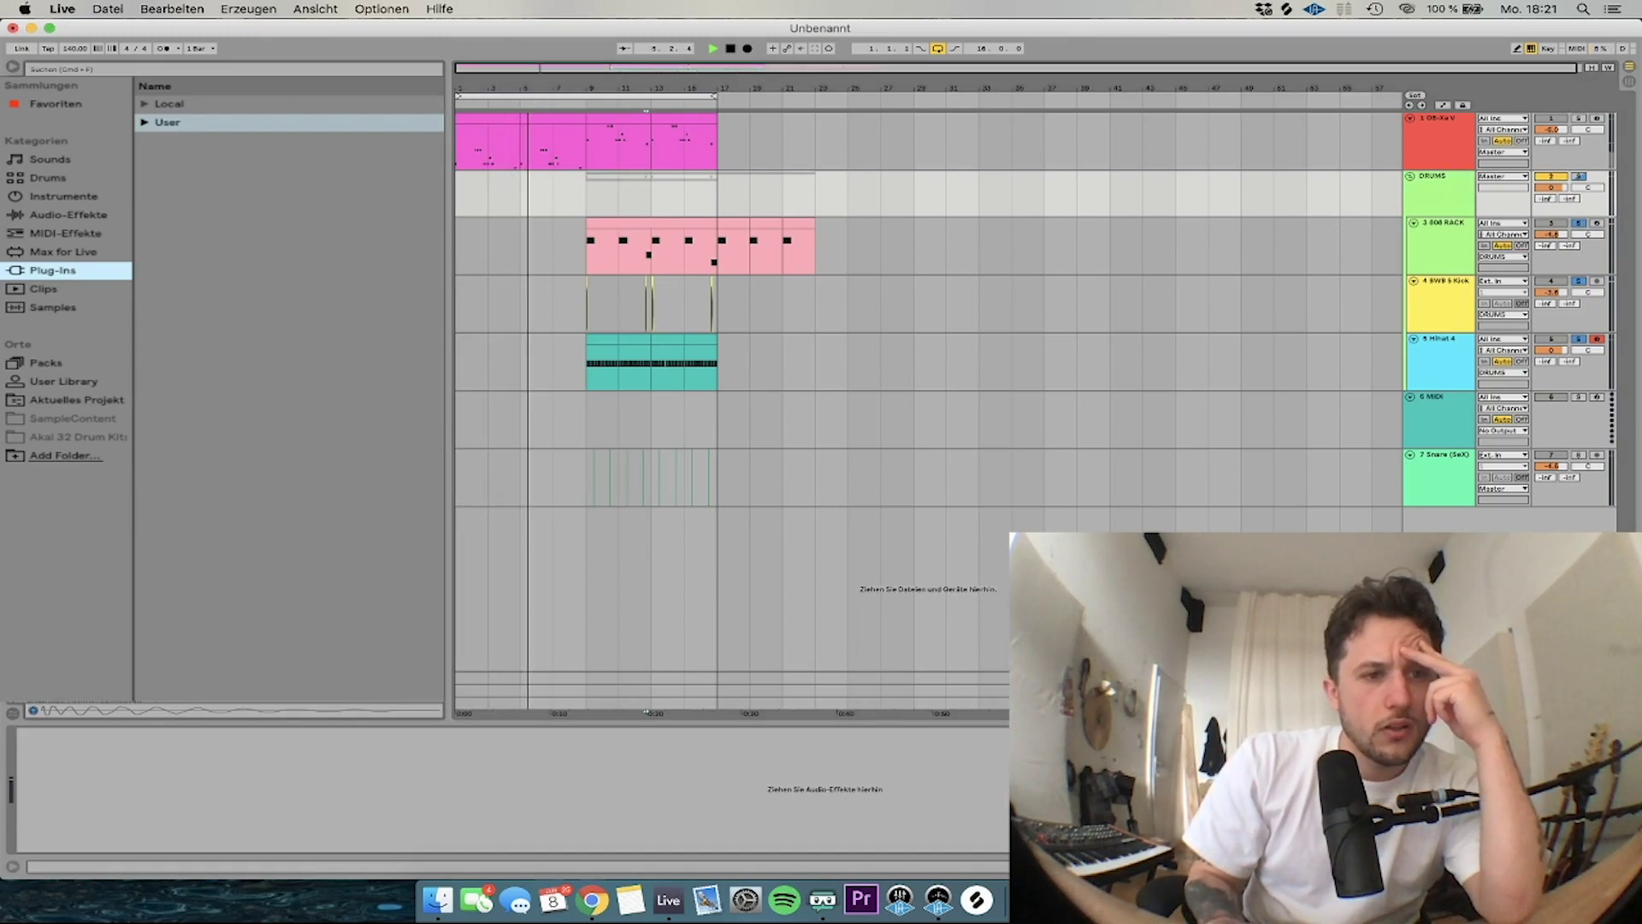
# Add a Drum Buss to the DRUMS group, turn off the solos and play the full arrangement
pyautogui.moveTo(560, 238); pyautogui.dragTo(601, 213)
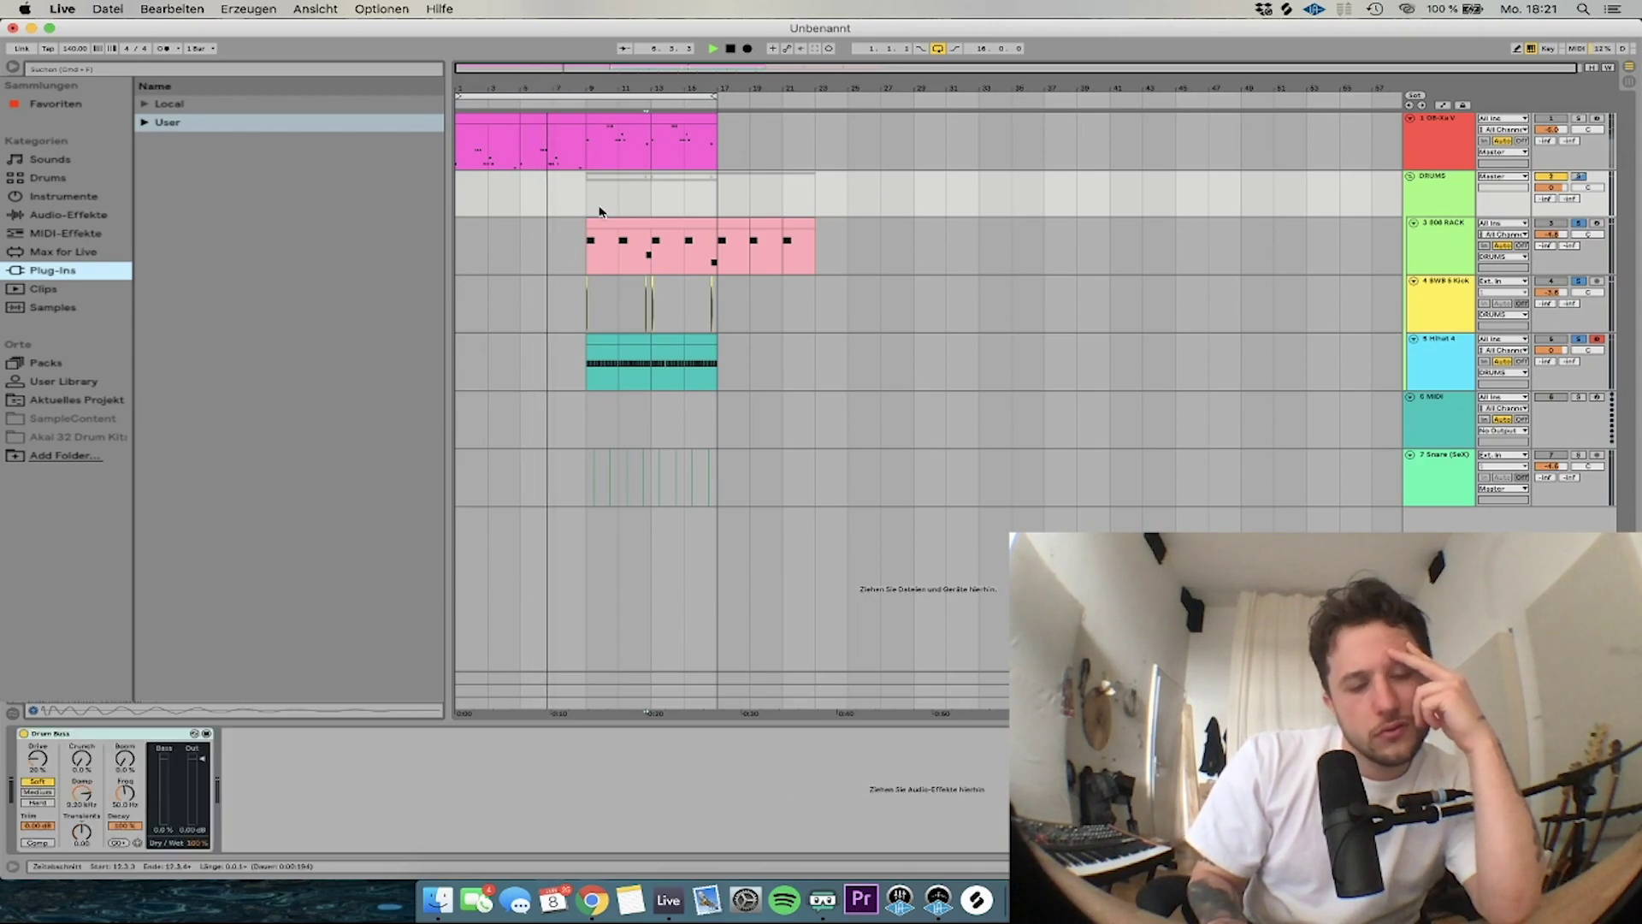
pyautogui.press('space')
pyautogui.click(574, 199)
pyautogui.click(1580, 224)
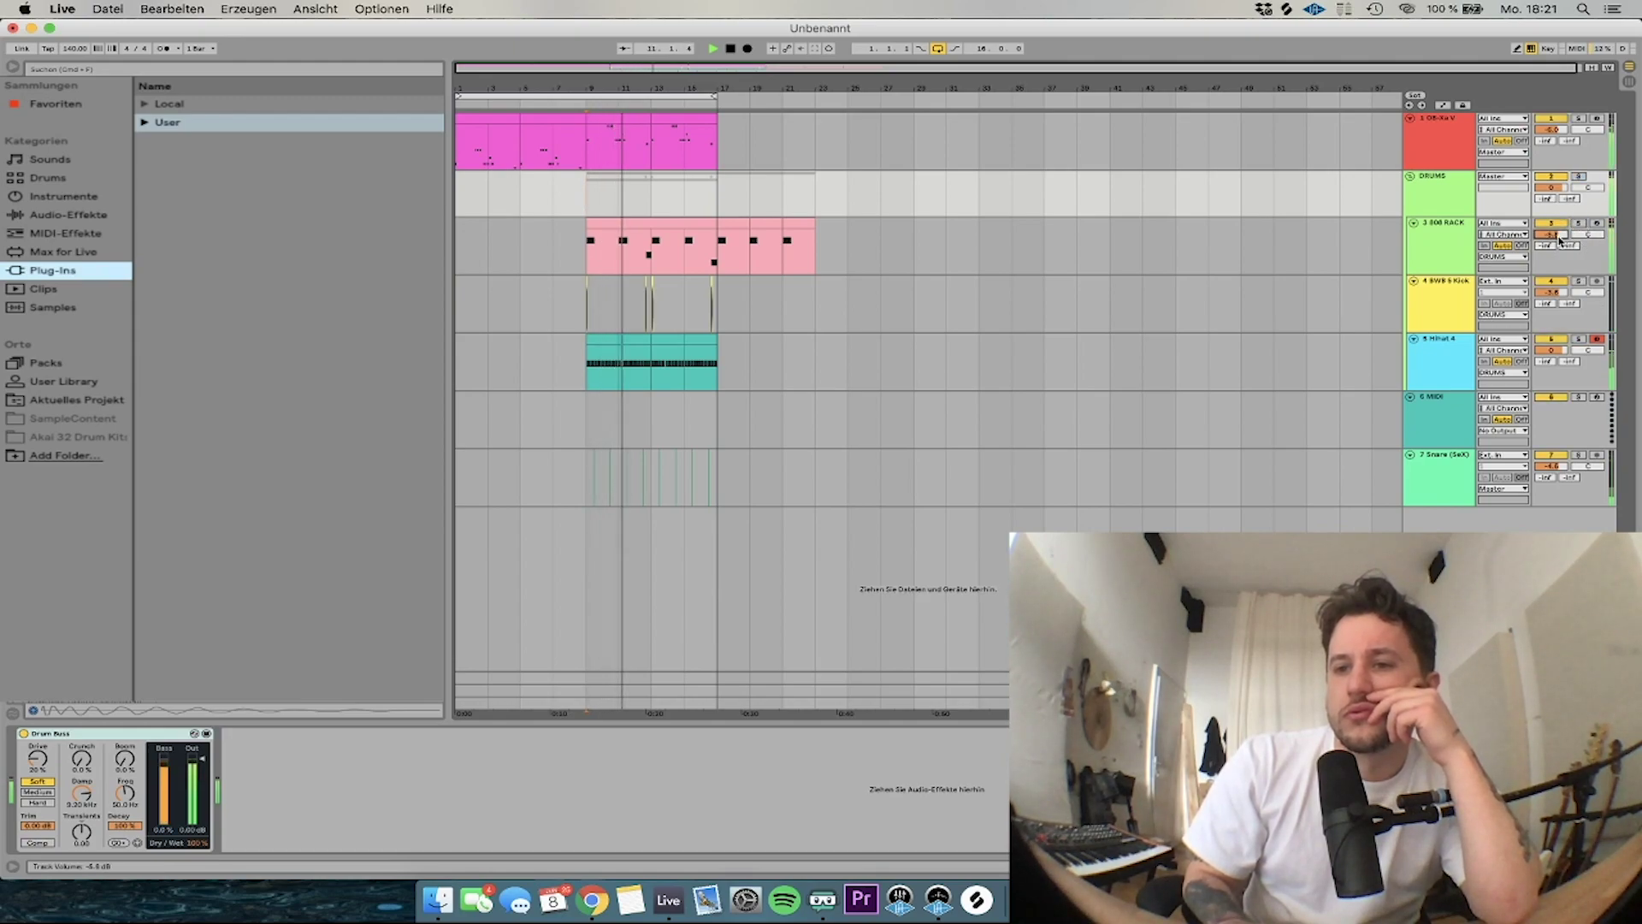
pyautogui.click(1472, 131)
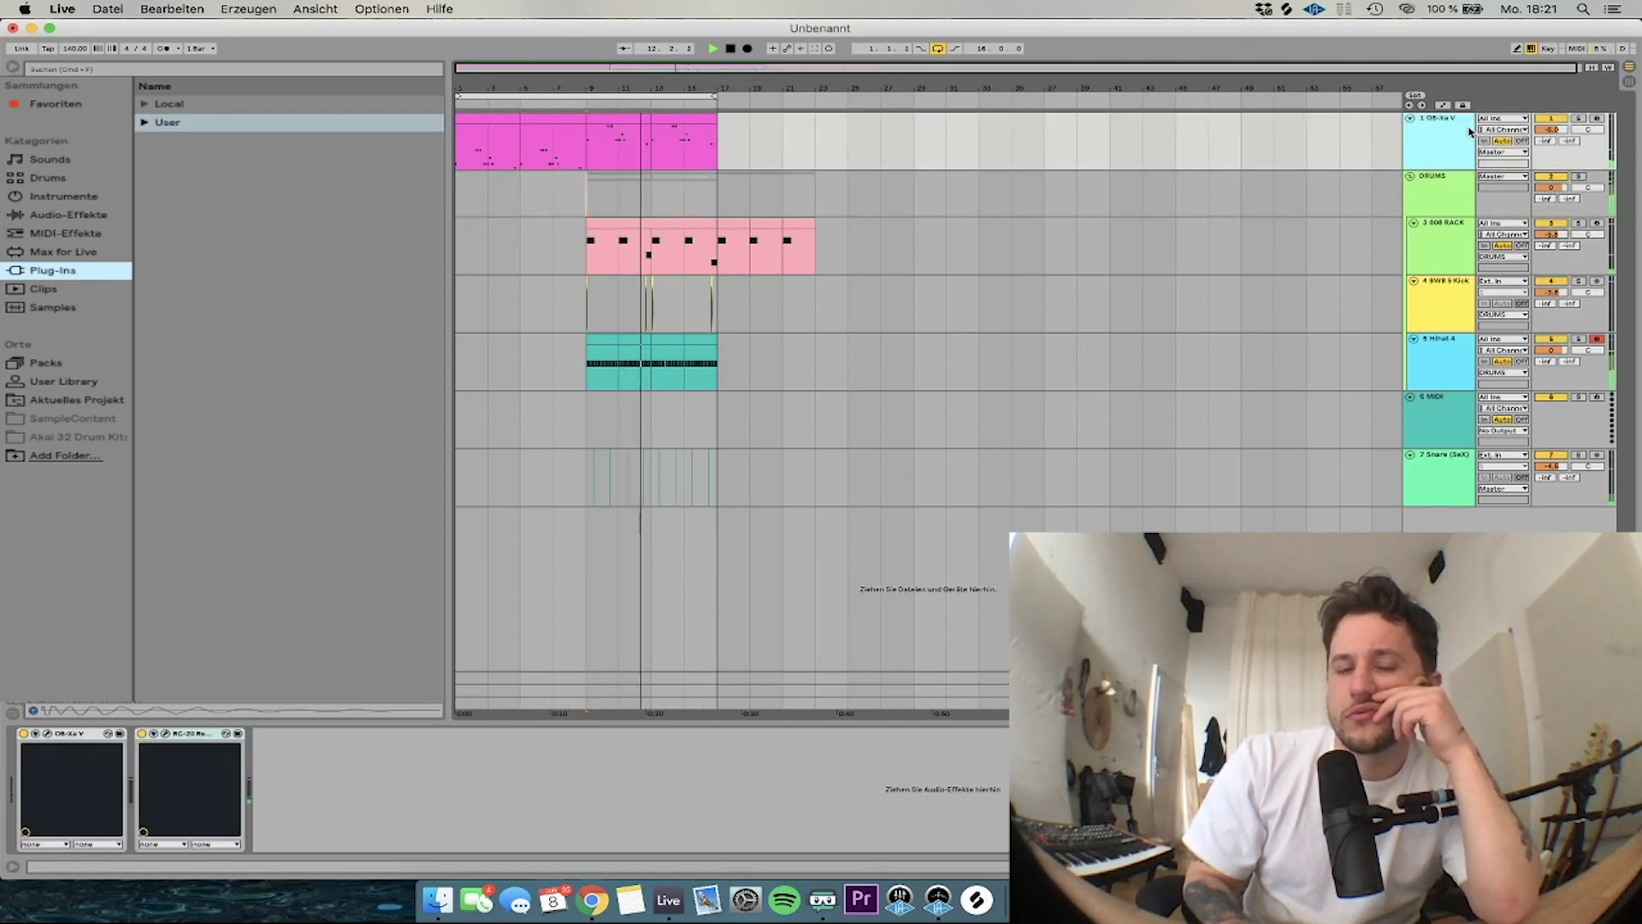
pyautogui.click(476, 114)
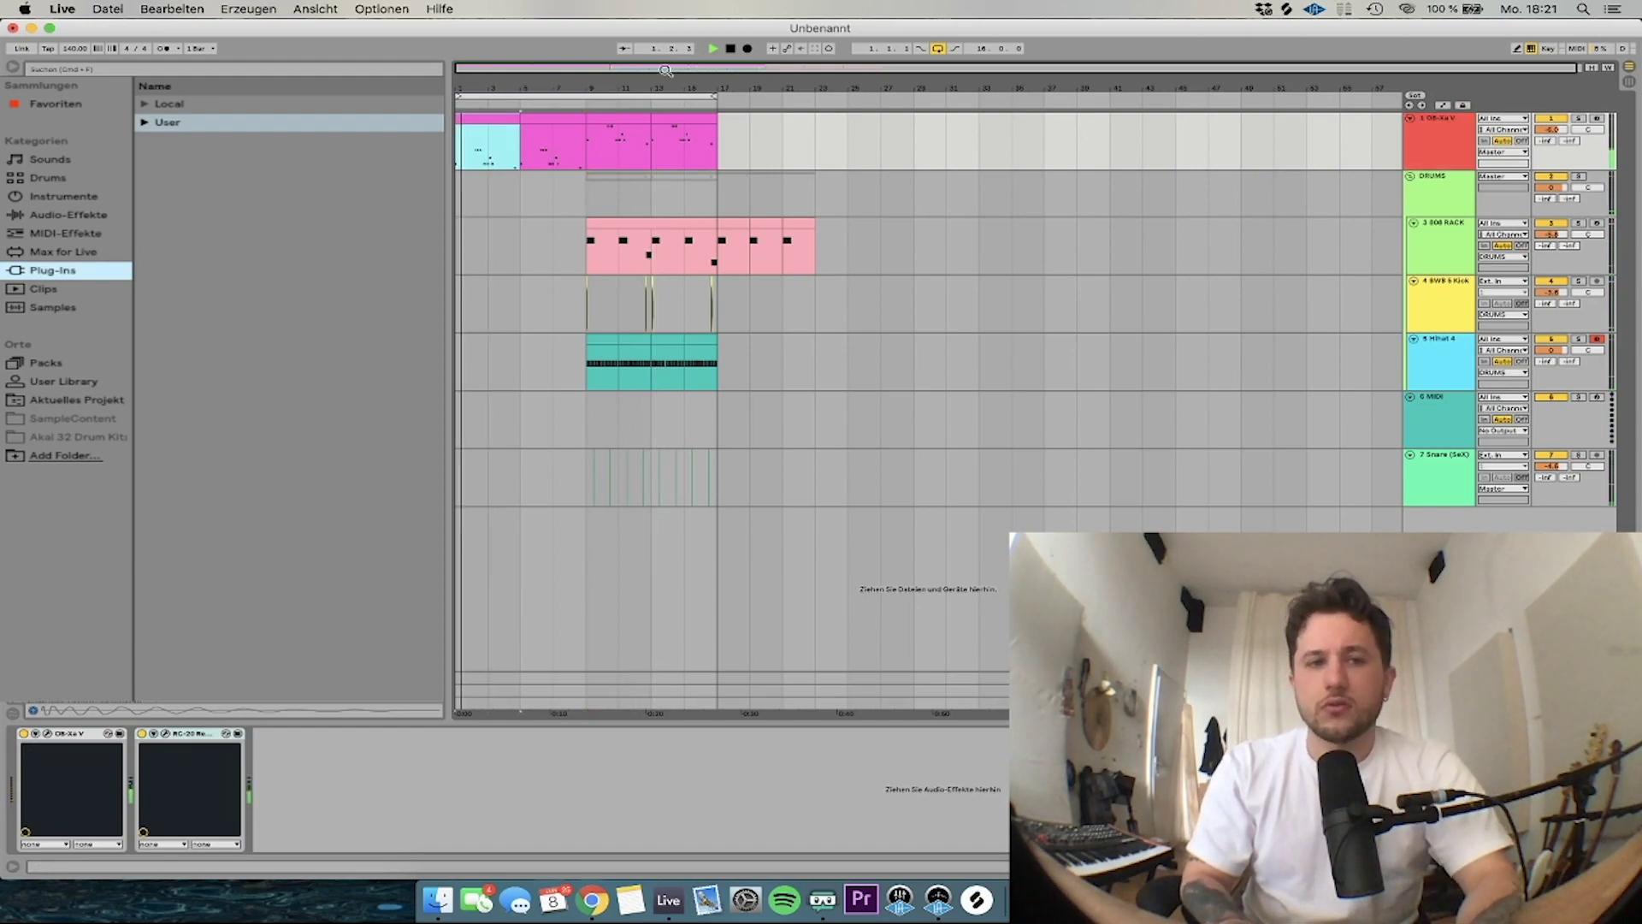
# Reset the OB-Xa V track's volume to 0 dB and set the DRUMS group's volume to -3 dB
pyautogui.doubleClick(1552, 130)
pyautogui.click(1556, 187)
pyautogui.write('-3')
pyautogui.press('Return')
# Move the 808 RACK track out of the DRUMS group and the snare track into it below the hi-hat
pyautogui.moveTo(1442, 257); pyautogui.dragTo(1451, 194)
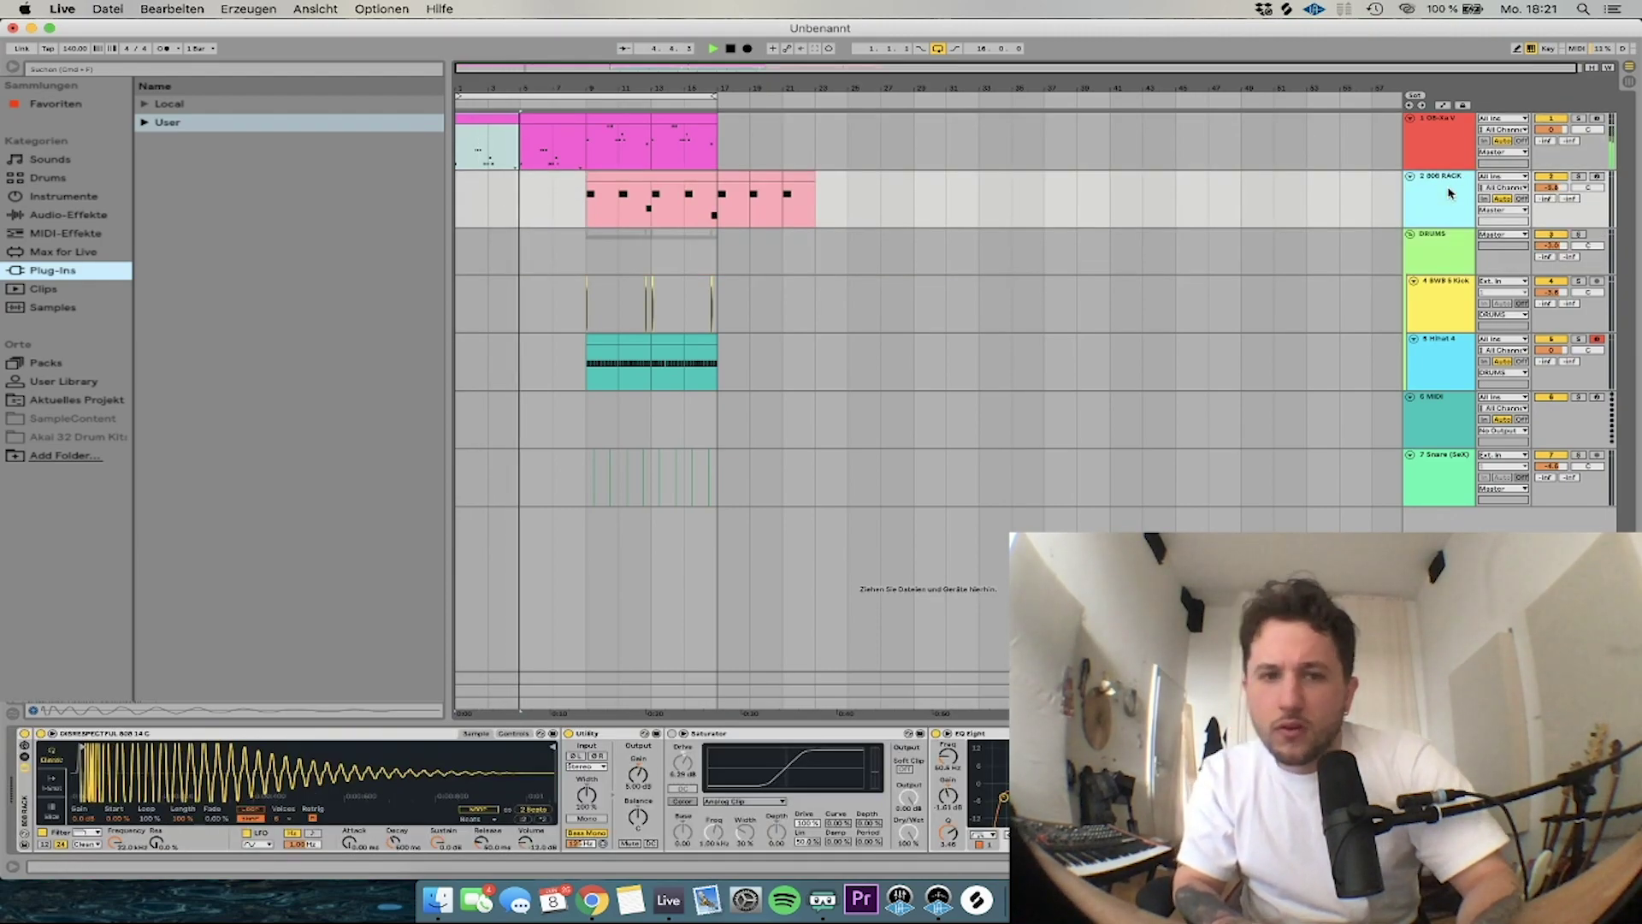
pyautogui.click(560, 195)
pyautogui.click(590, 195)
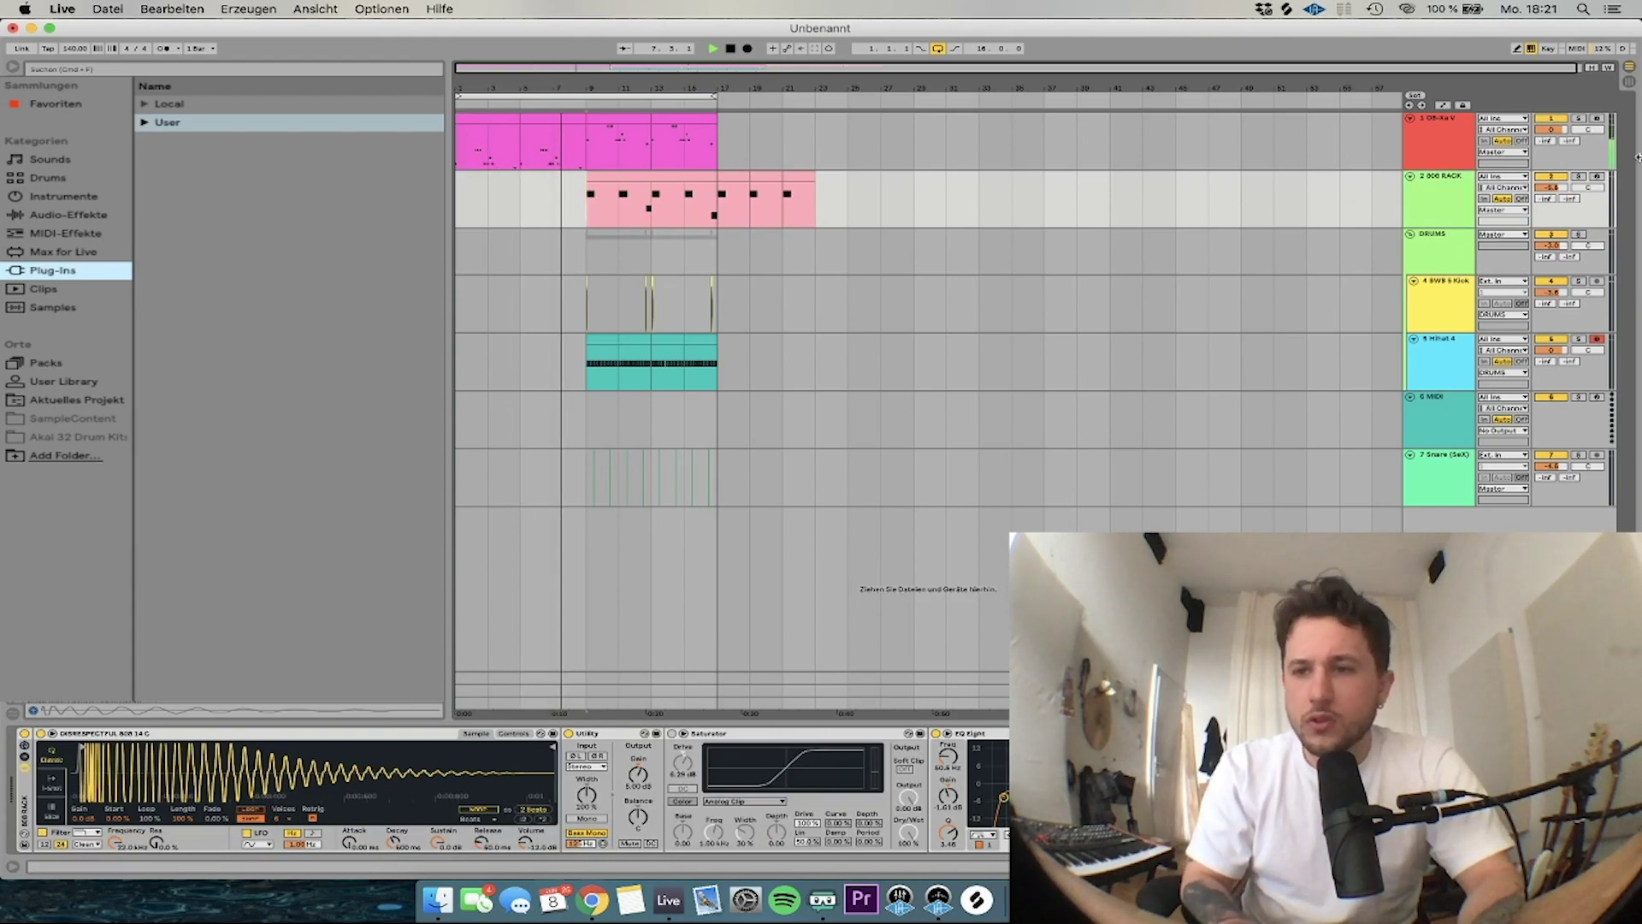
pyautogui.press('+')
pyautogui.moveTo(1423, 476); pyautogui.dragTo(1437, 391)
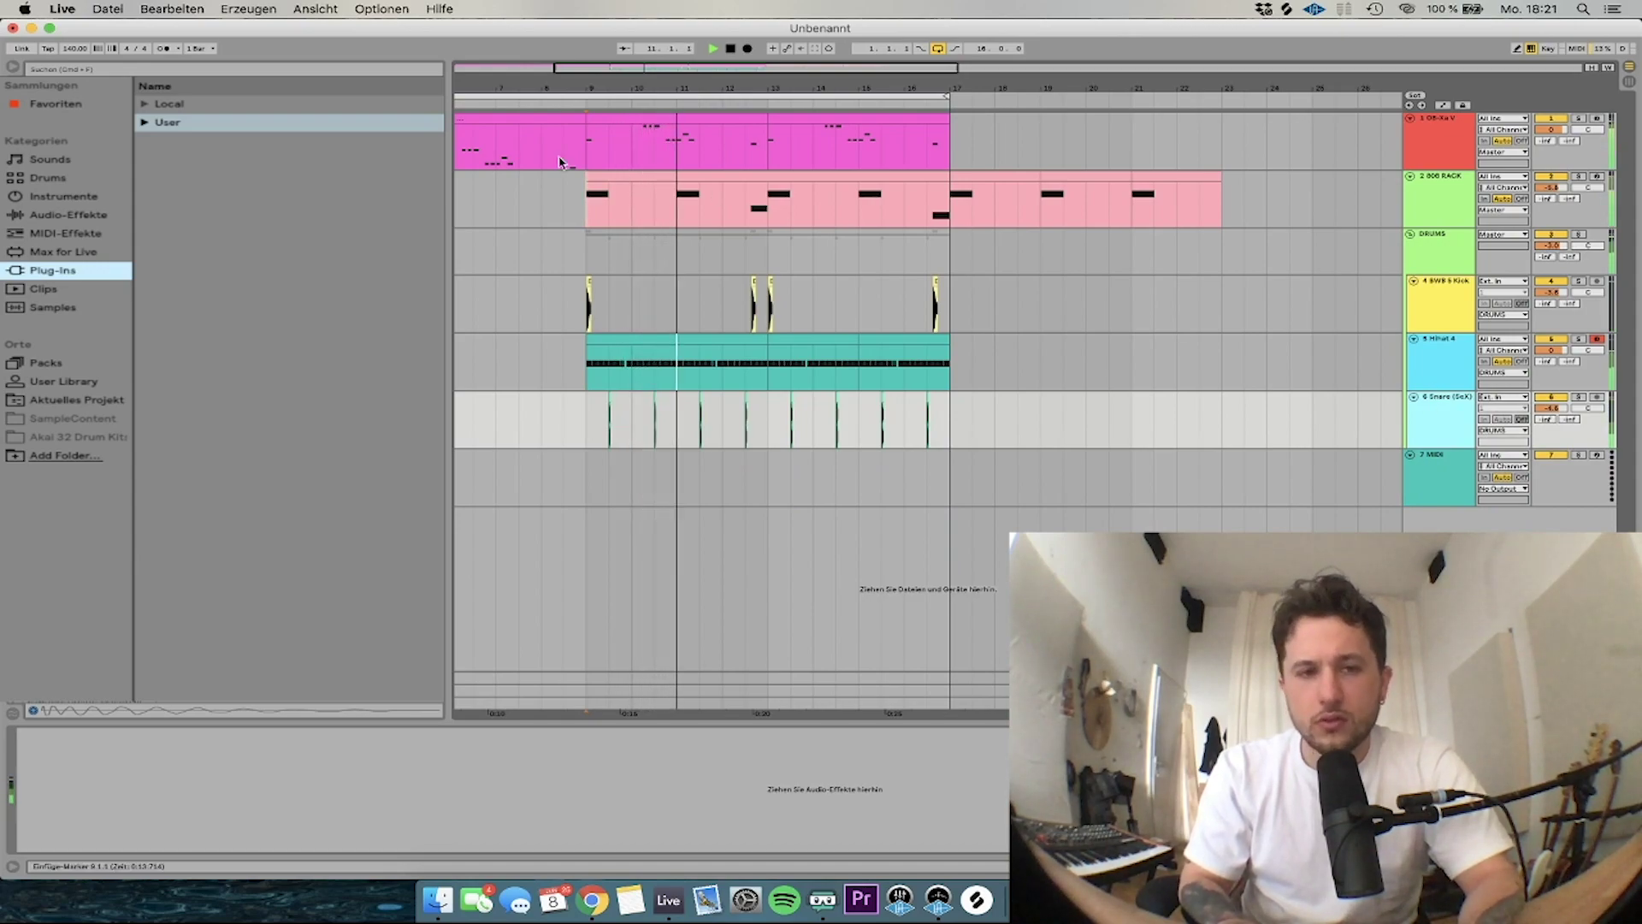
# Try raising the OB-Xa V track's reverb and delay sends, and reset both
pyautogui.moveTo(1569, 141); pyautogui.dragTo(1568, 81)
pyautogui.moveTo(1545, 142); pyautogui.dragTo(1545, 64)
pyautogui.moveTo(1527, 169)
pyautogui.mouseDown()
pyautogui.moveTo(1522, 290)
pyautogui.moveTo(1527, 181)
pyautogui.mouseUp()
pyautogui.doubleClick(1566, 142)
pyautogui.doubleClick(1549, 141)
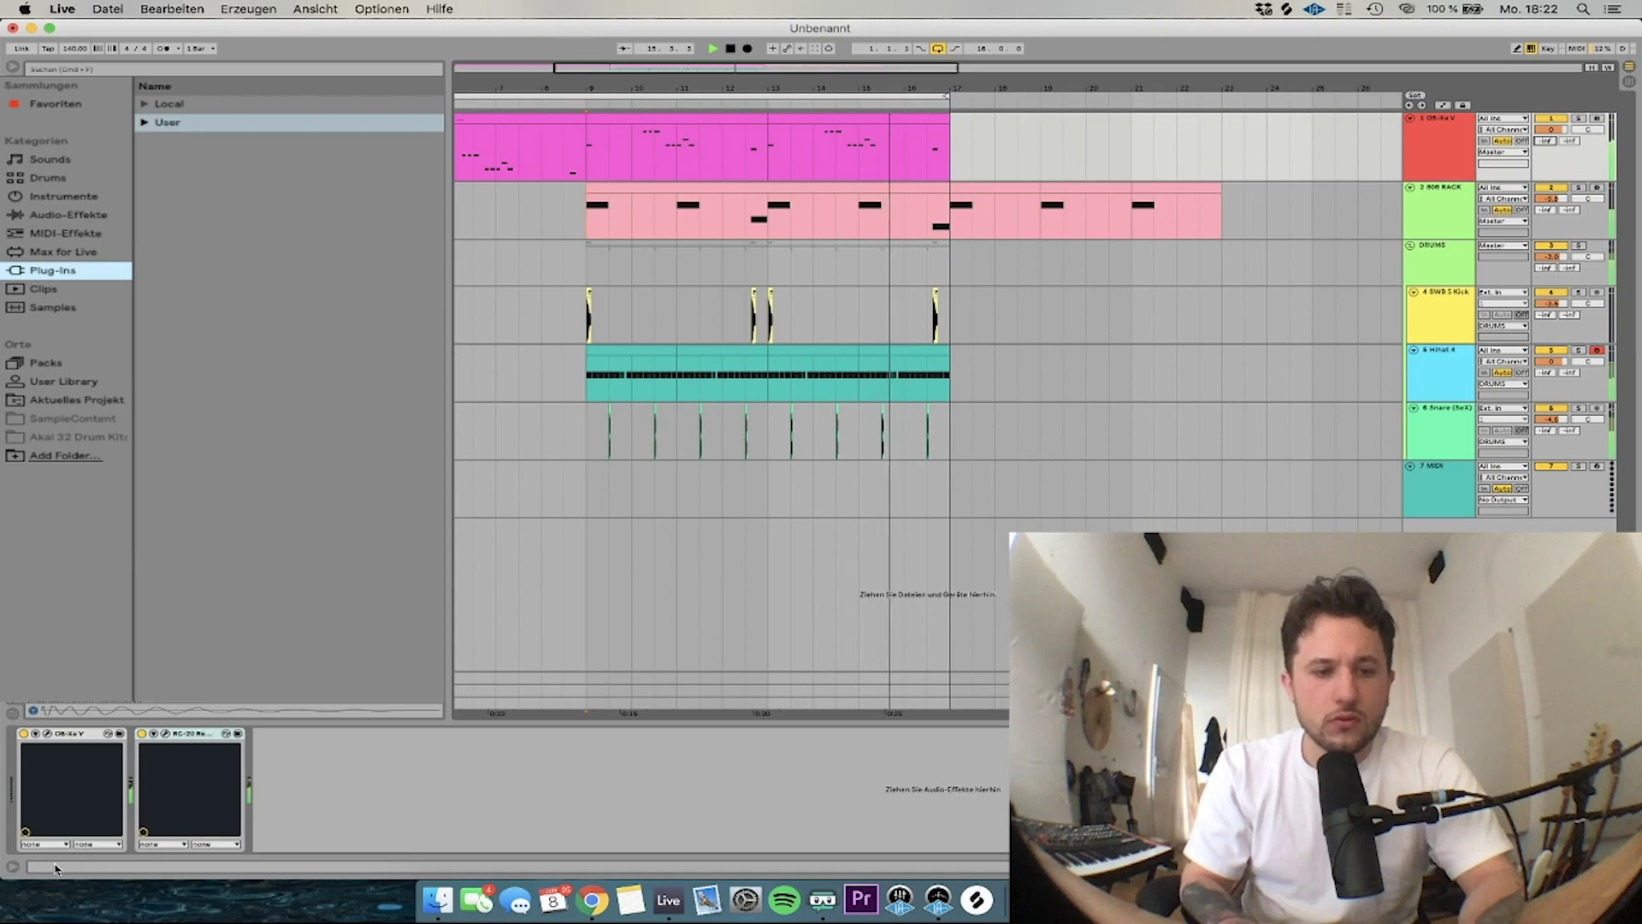
# Open the OB-Xa V synth on the melody track, look over its preset and close the plug-in
pyautogui.click(48, 734)
pyautogui.click(992, 146)
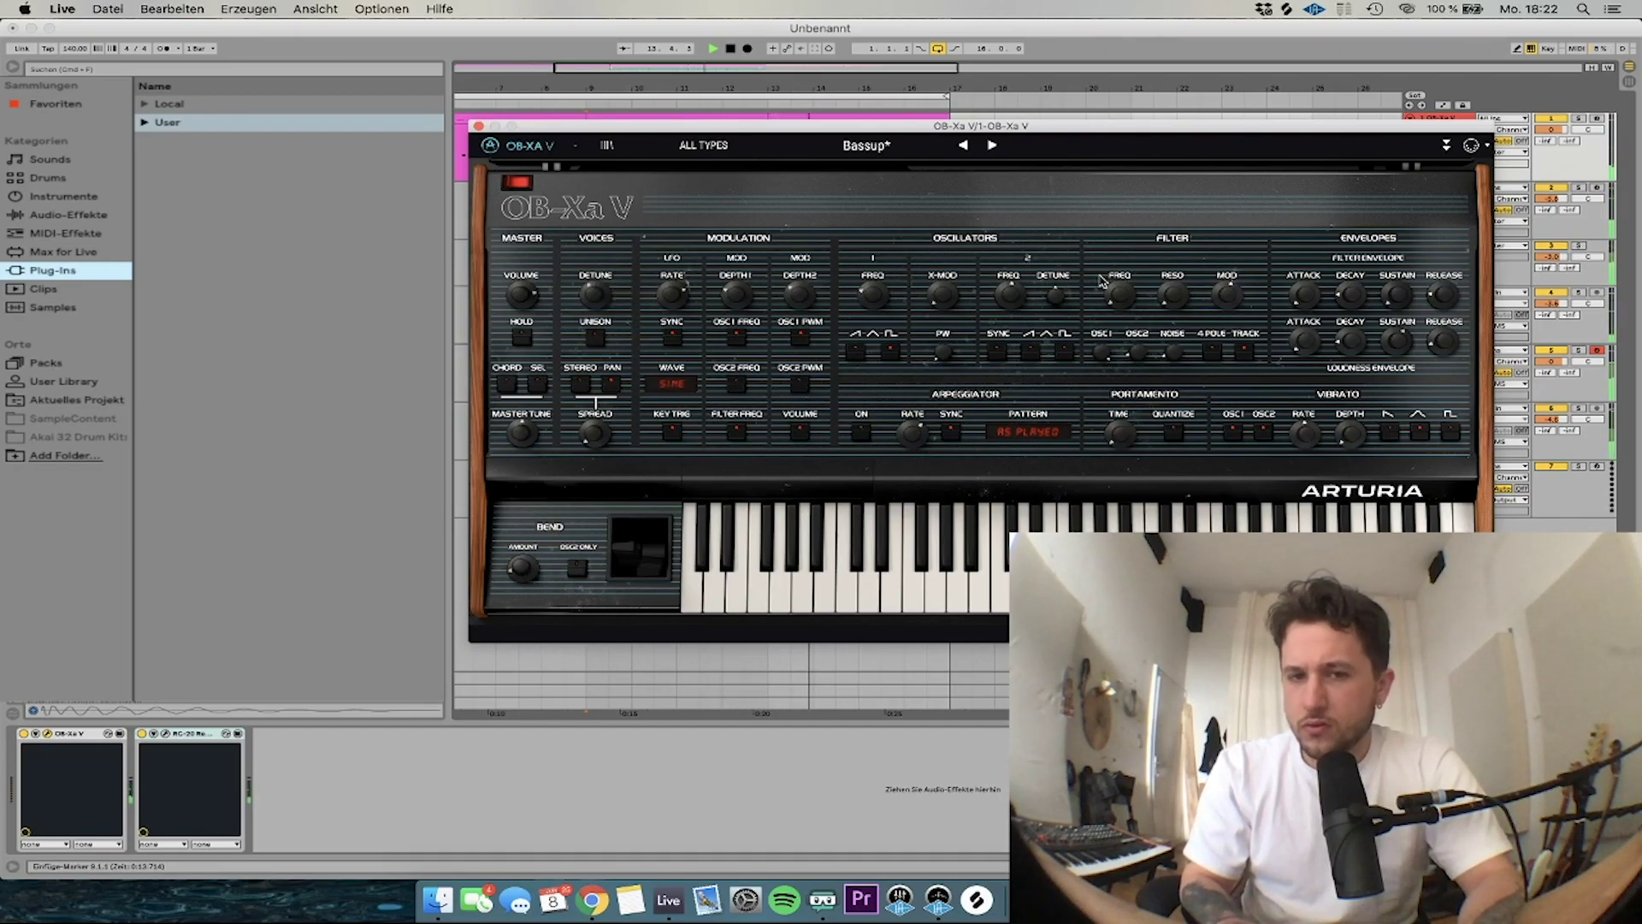
pyautogui.click(478, 125)
# Swap the 808 RACK's sample for a longer DISRESPECTFUL 808 sample in C and play it from bar 9
pyautogui.click(1447, 192)
pyautogui.click(1455, 248)
pyautogui.click(1450, 233)
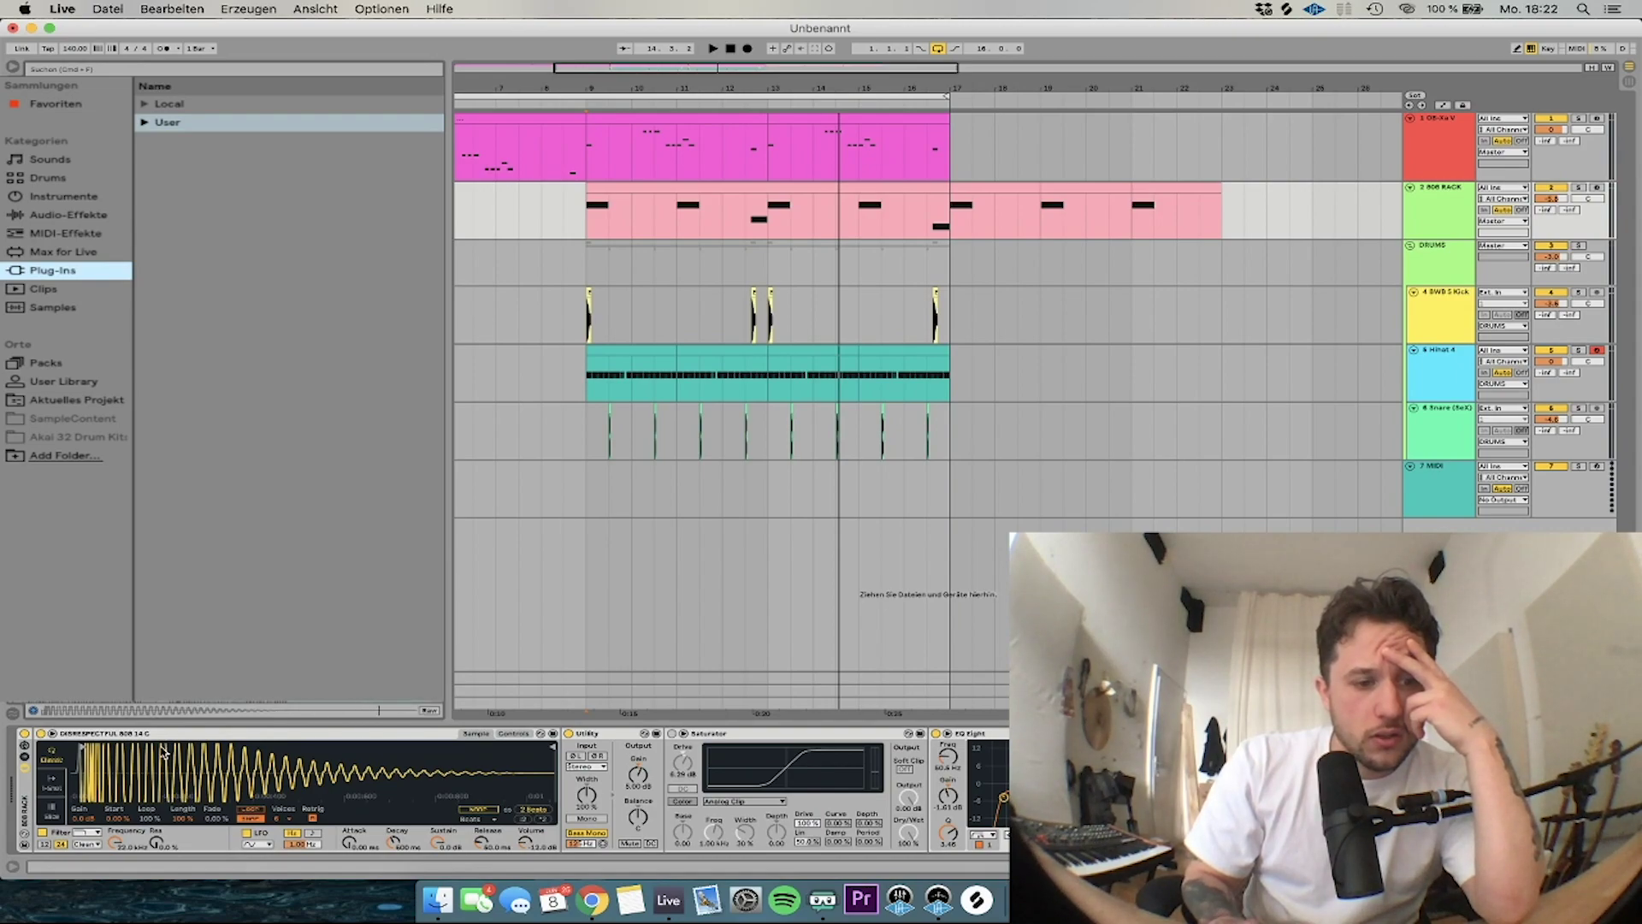
pyautogui.press('space')
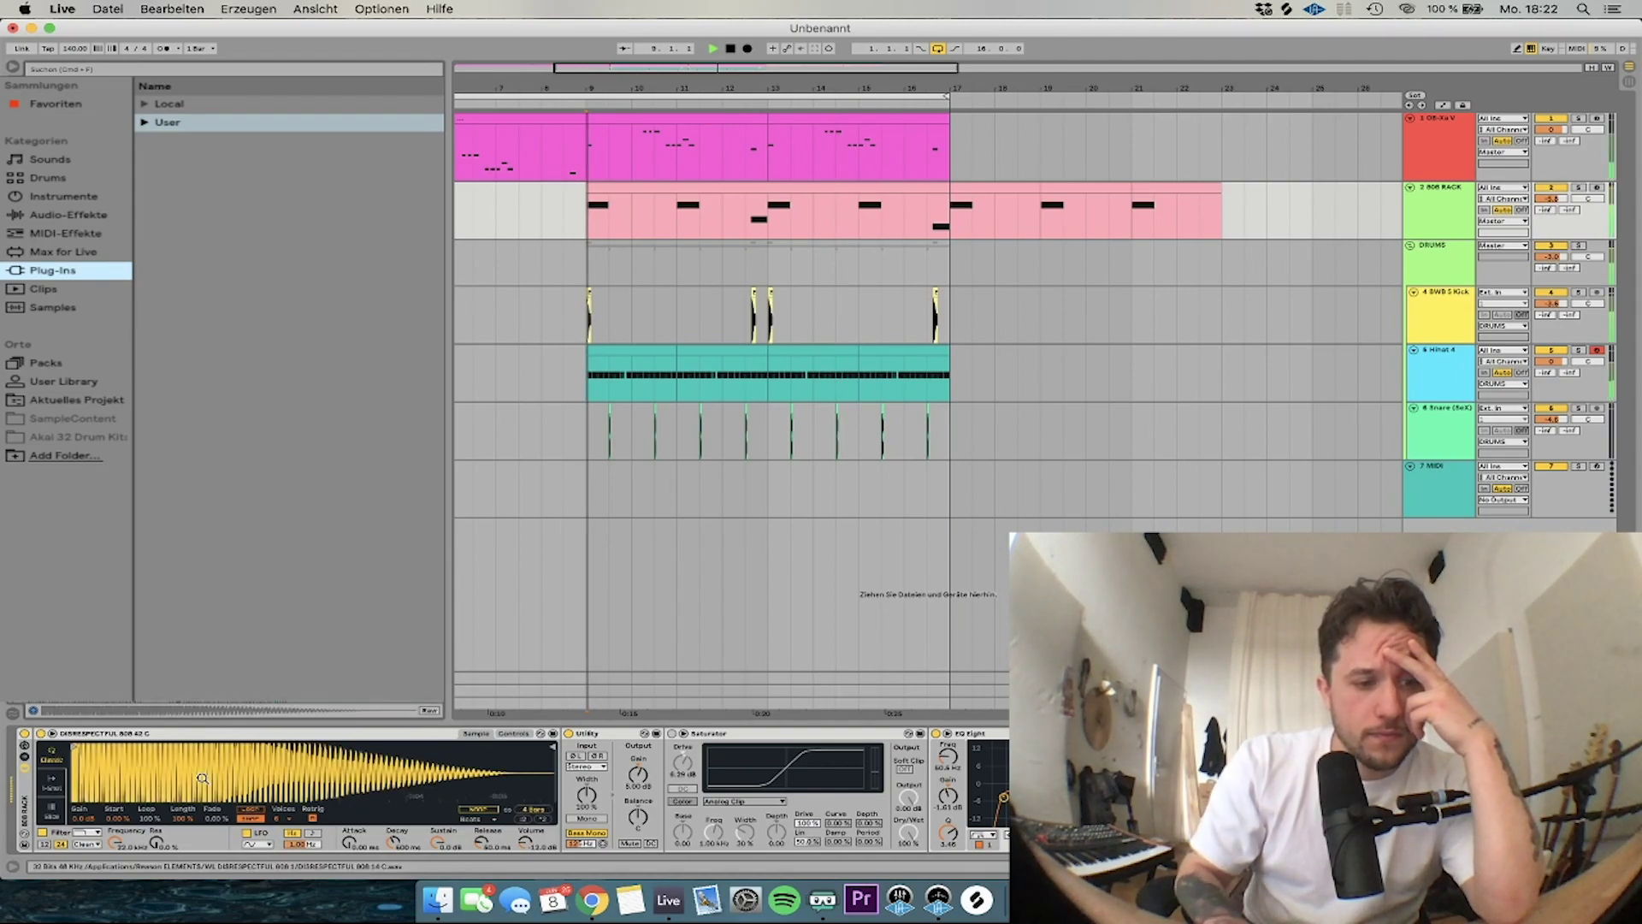
# Open the 808 clip's notes and move its first E3 note up an octave to E4
pyautogui.doubleClick(605, 209)
pyautogui.press('space')
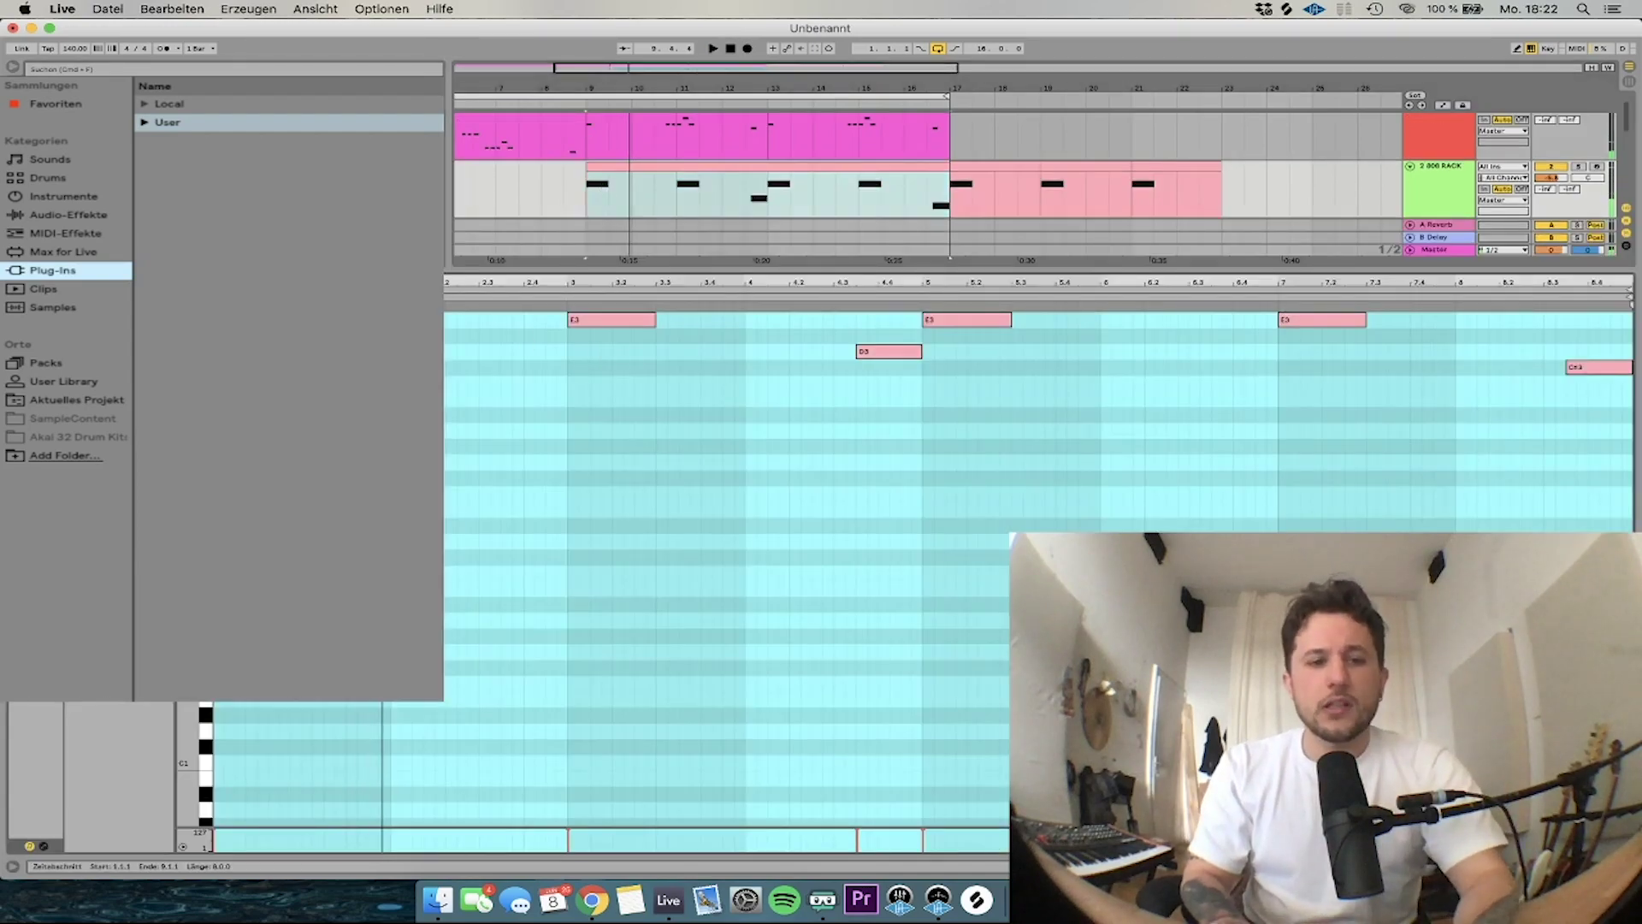
pyautogui.scroll(3, 256, 411)
pyautogui.moveTo(257, 417); pyautogui.dragTo(256, 339)
pyautogui.scroll(2, 256, 338)
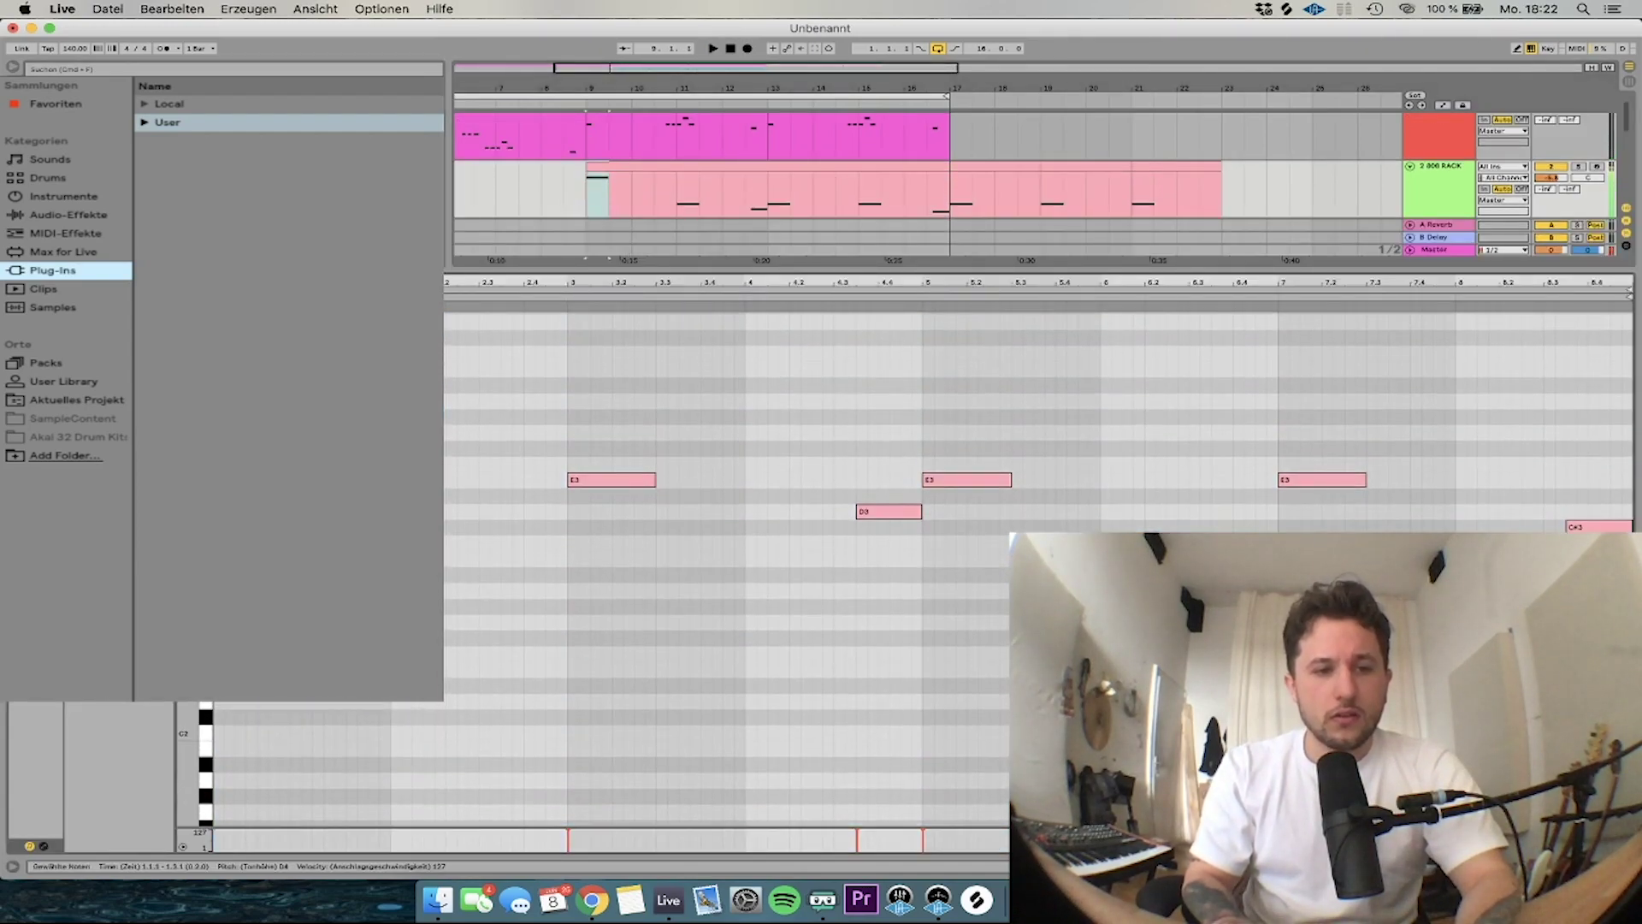
pyautogui.scroll(2, 727, 505)
pyautogui.click(246, 410)
pyautogui.scroll(1, 246, 410)
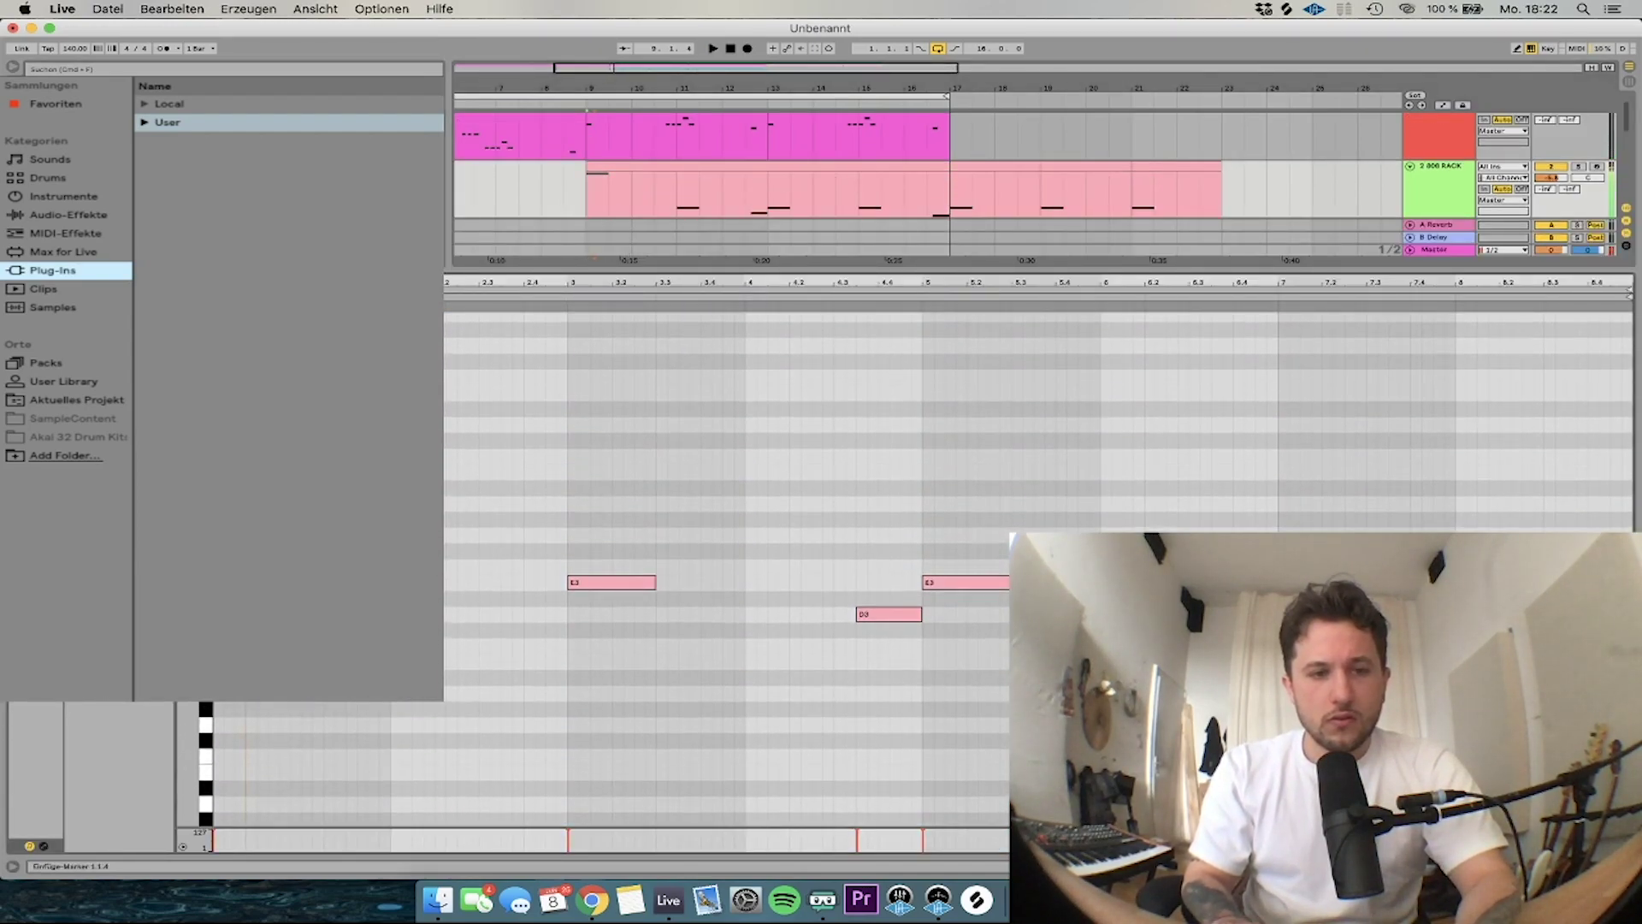
# Play the section and raise the E3 note at the 808 clip's third bar to E4
pyautogui.click(257, 394)
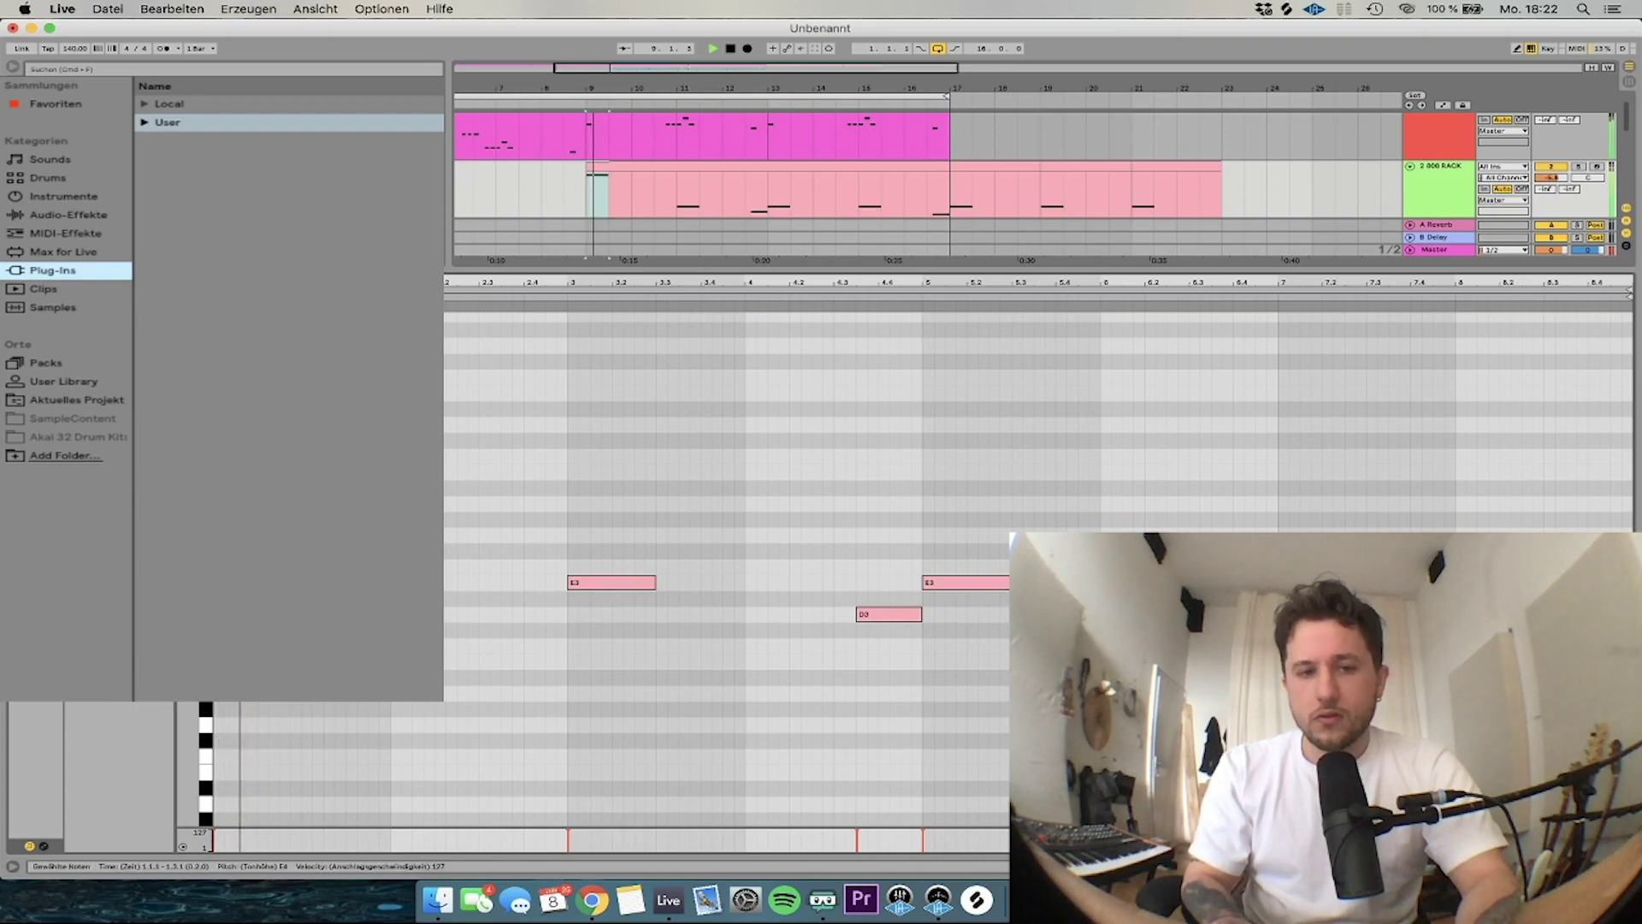
pyautogui.press('space')
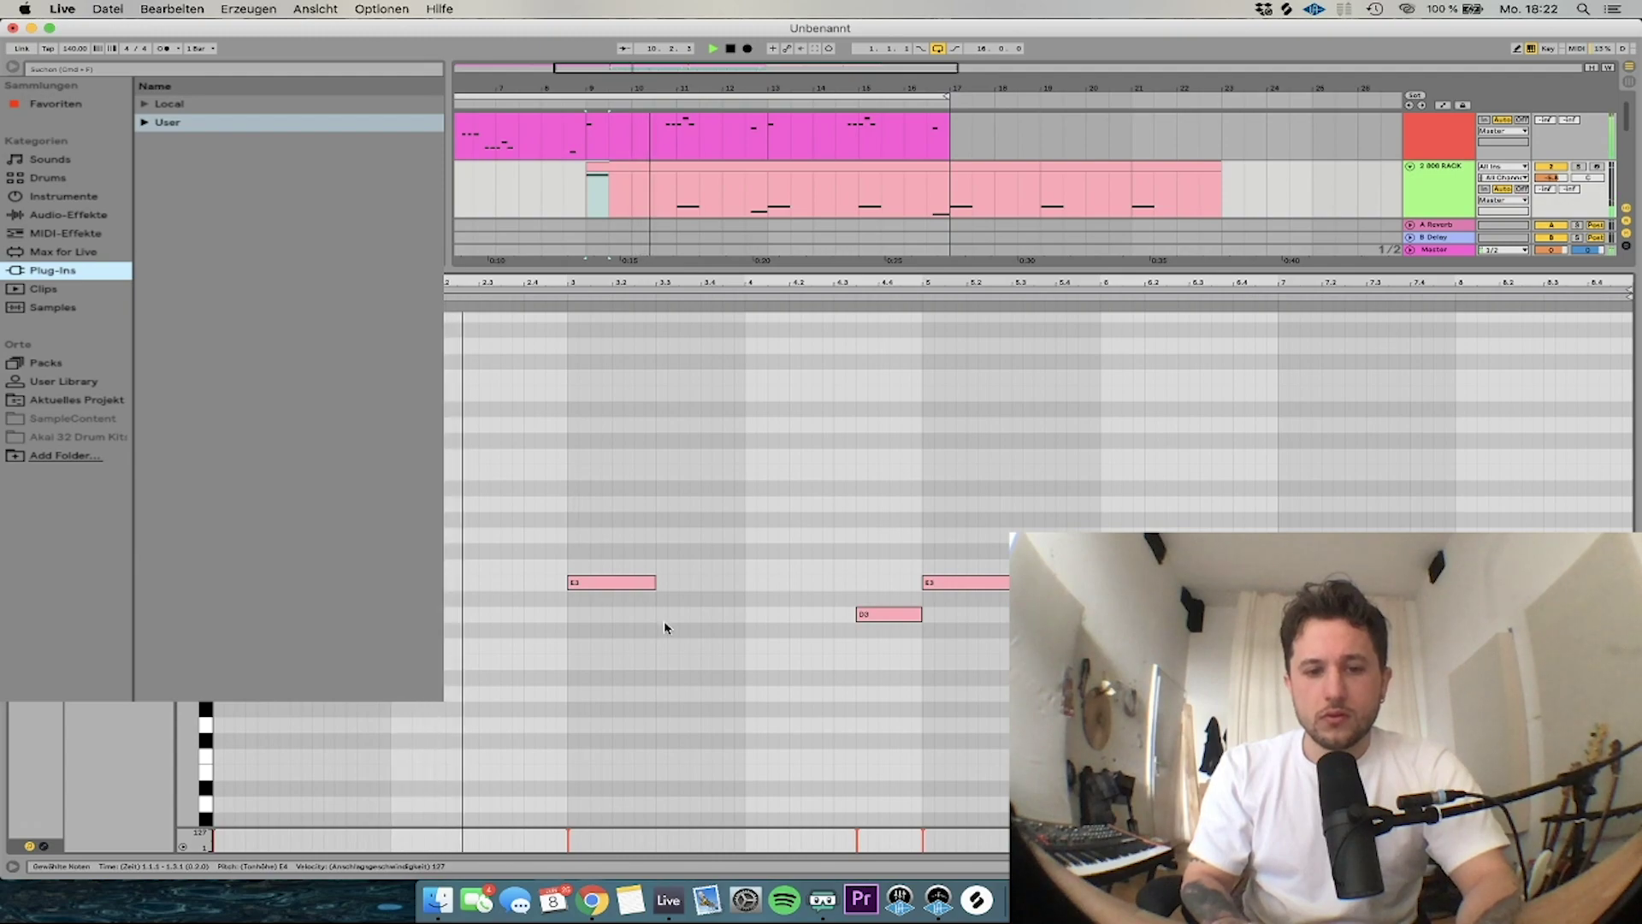
pyautogui.moveTo(608, 583); pyautogui.dragTo(596, 526)
pyautogui.press('space')
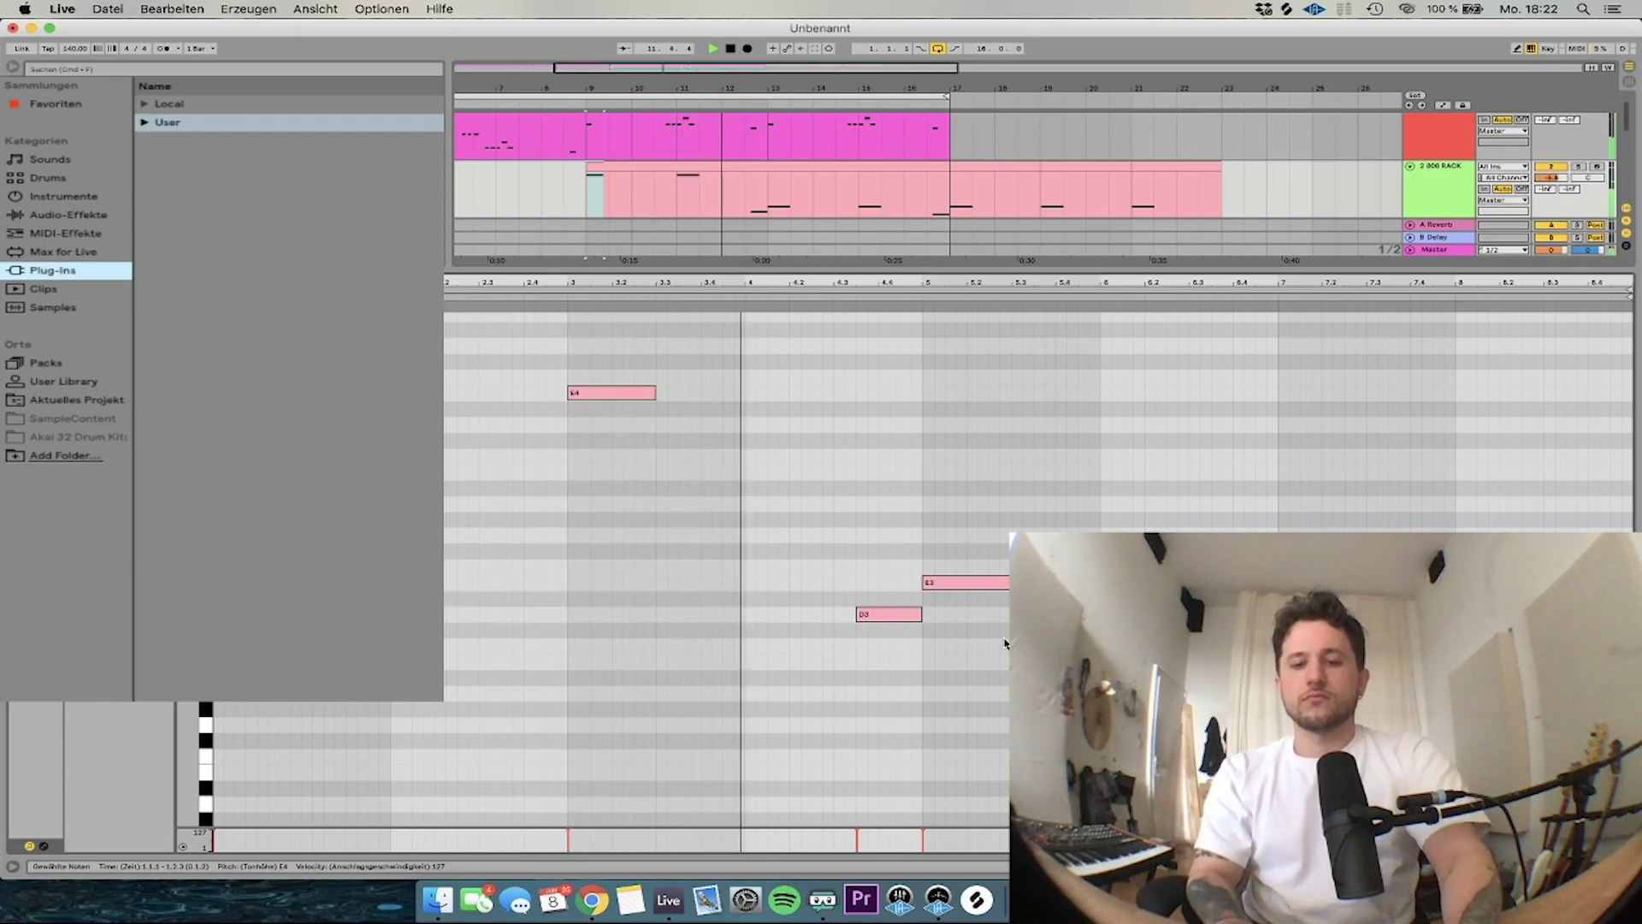
# Raise the 808 clip's D3 note to D4 and transpose the notes from its fifth bar onward up an octave
pyautogui.press('space')
pyautogui.moveTo(887, 612); pyautogui.dragTo(885, 455)
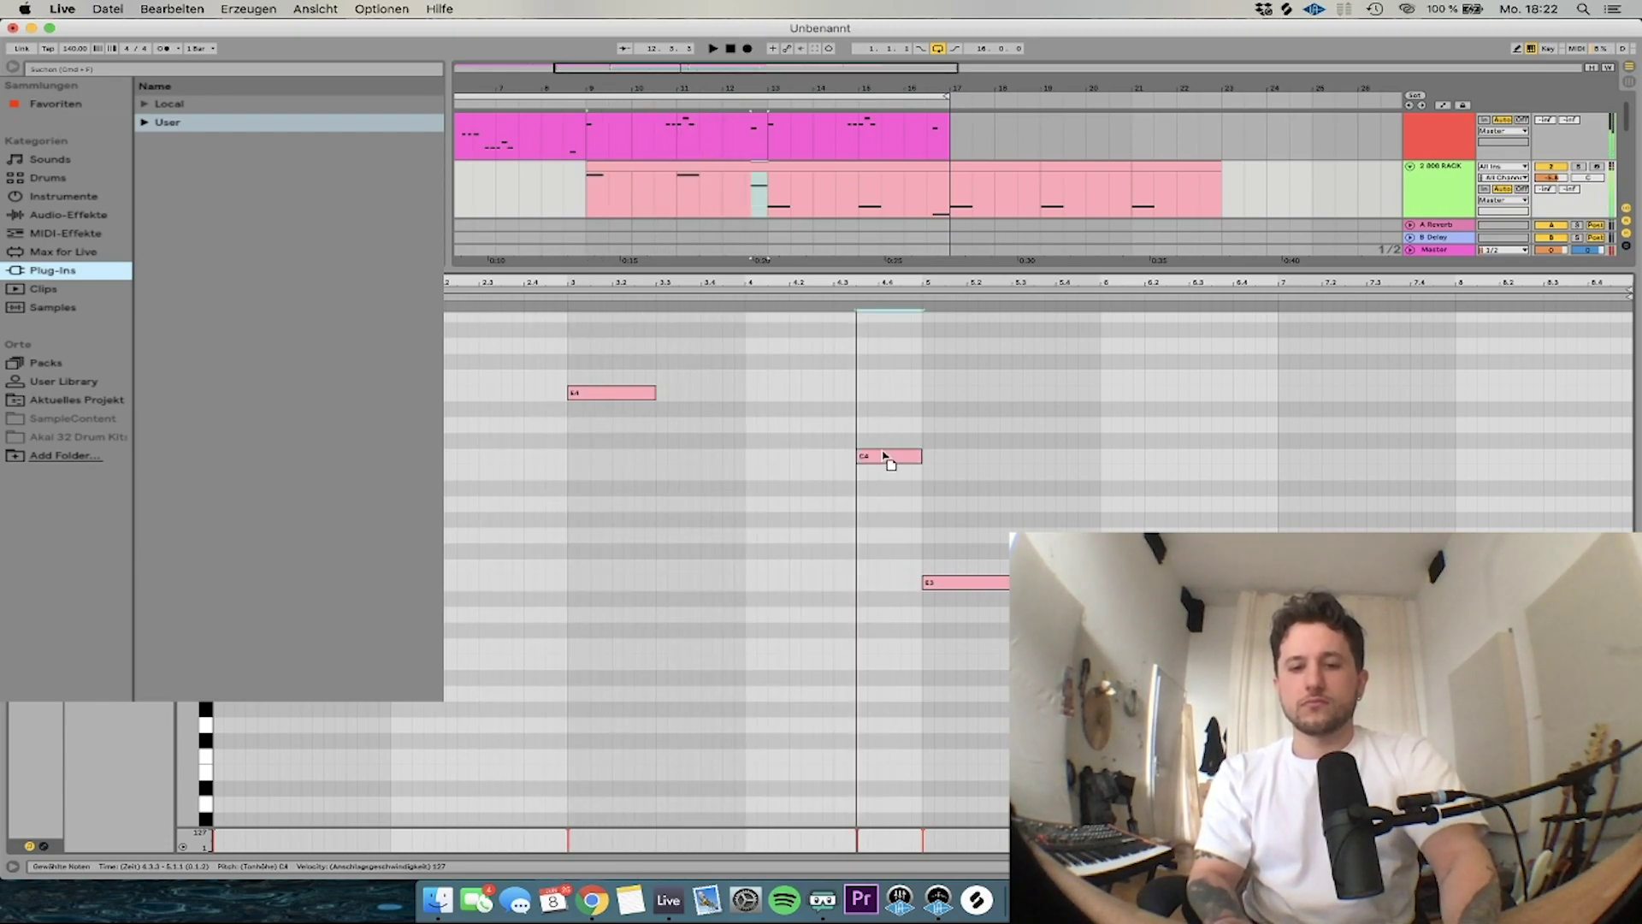
pyautogui.moveTo(954, 628); pyautogui.dragTo(1639, 450)
pyautogui.press('Delete')
pyautogui.scroll(1, 1258, 360)
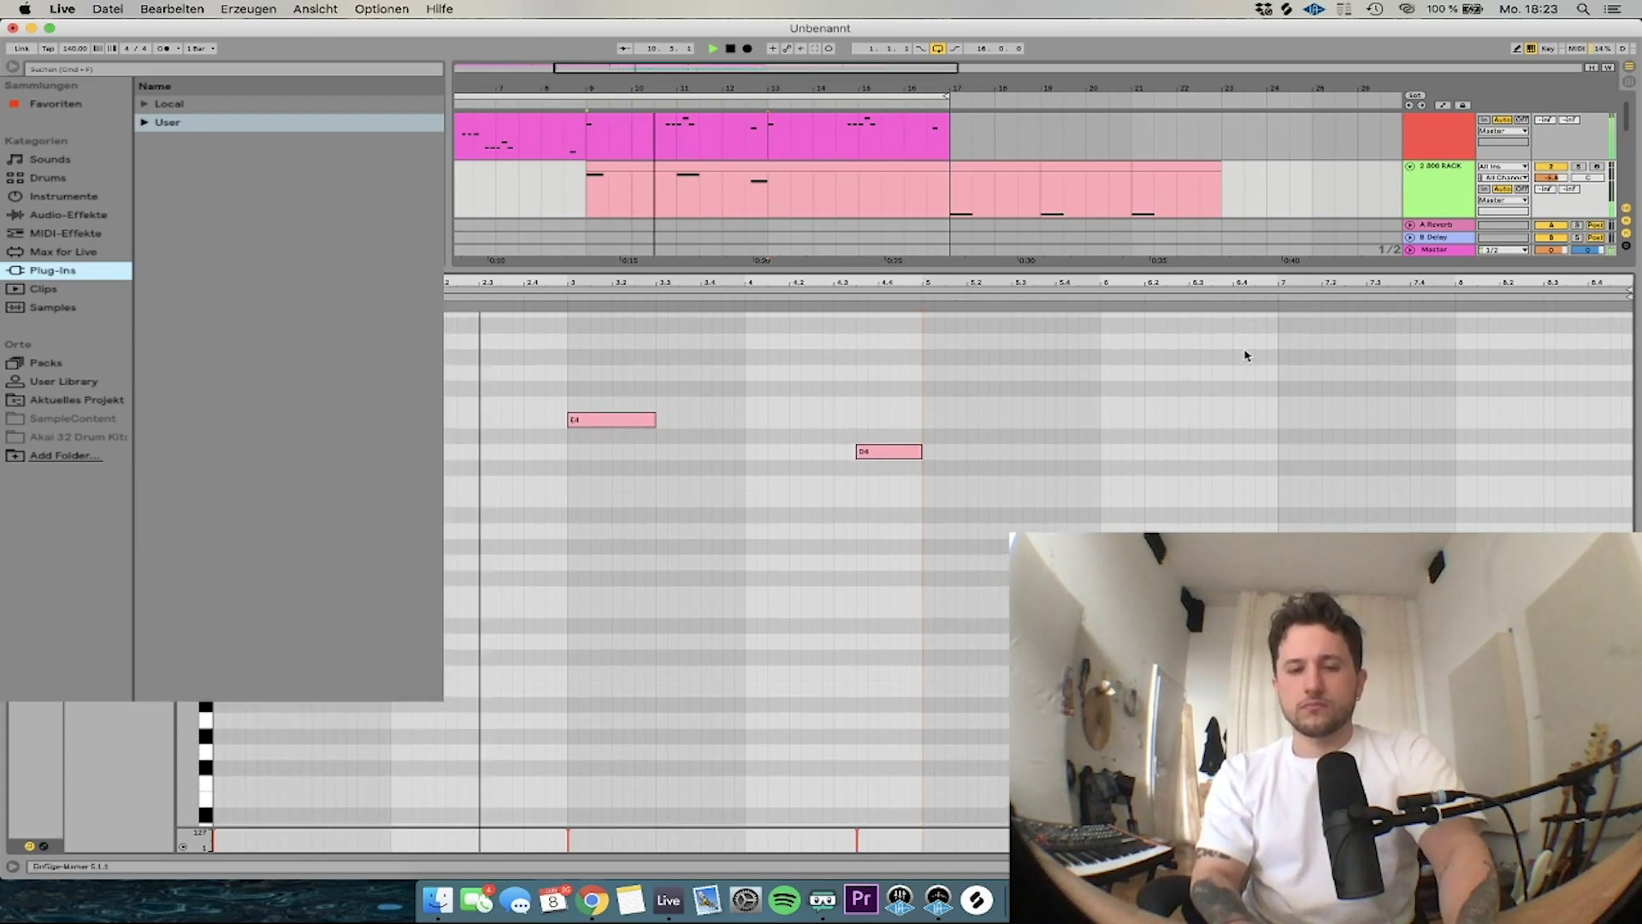
pyautogui.press('super+z')
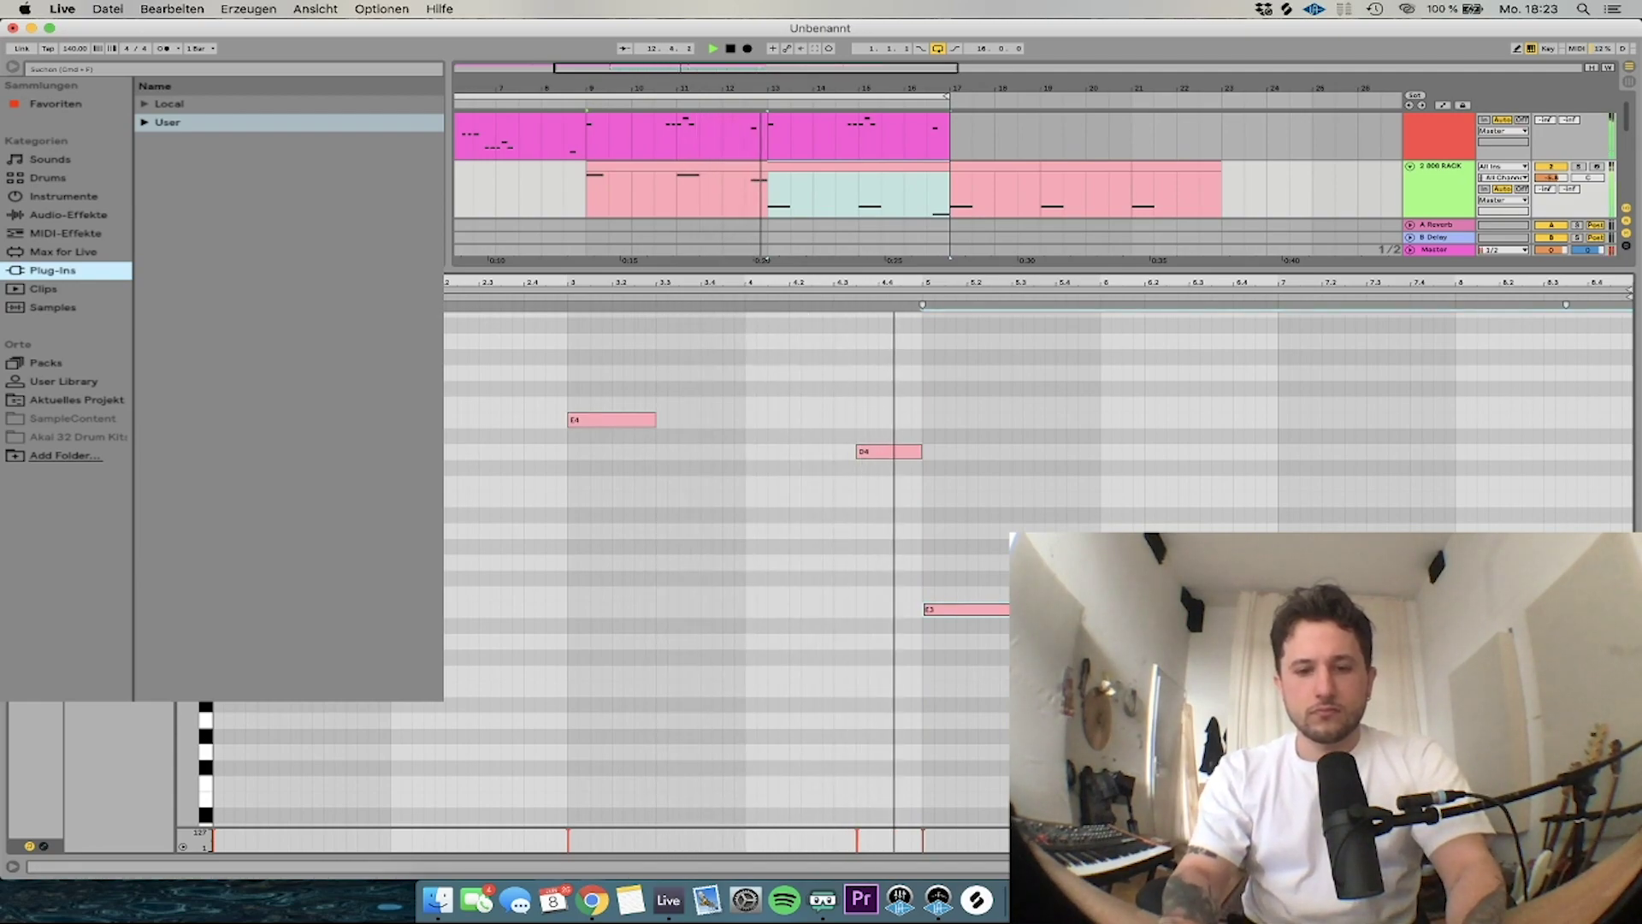
pyautogui.hotkey('shift', 'Down')
pyautogui.press('super+z')
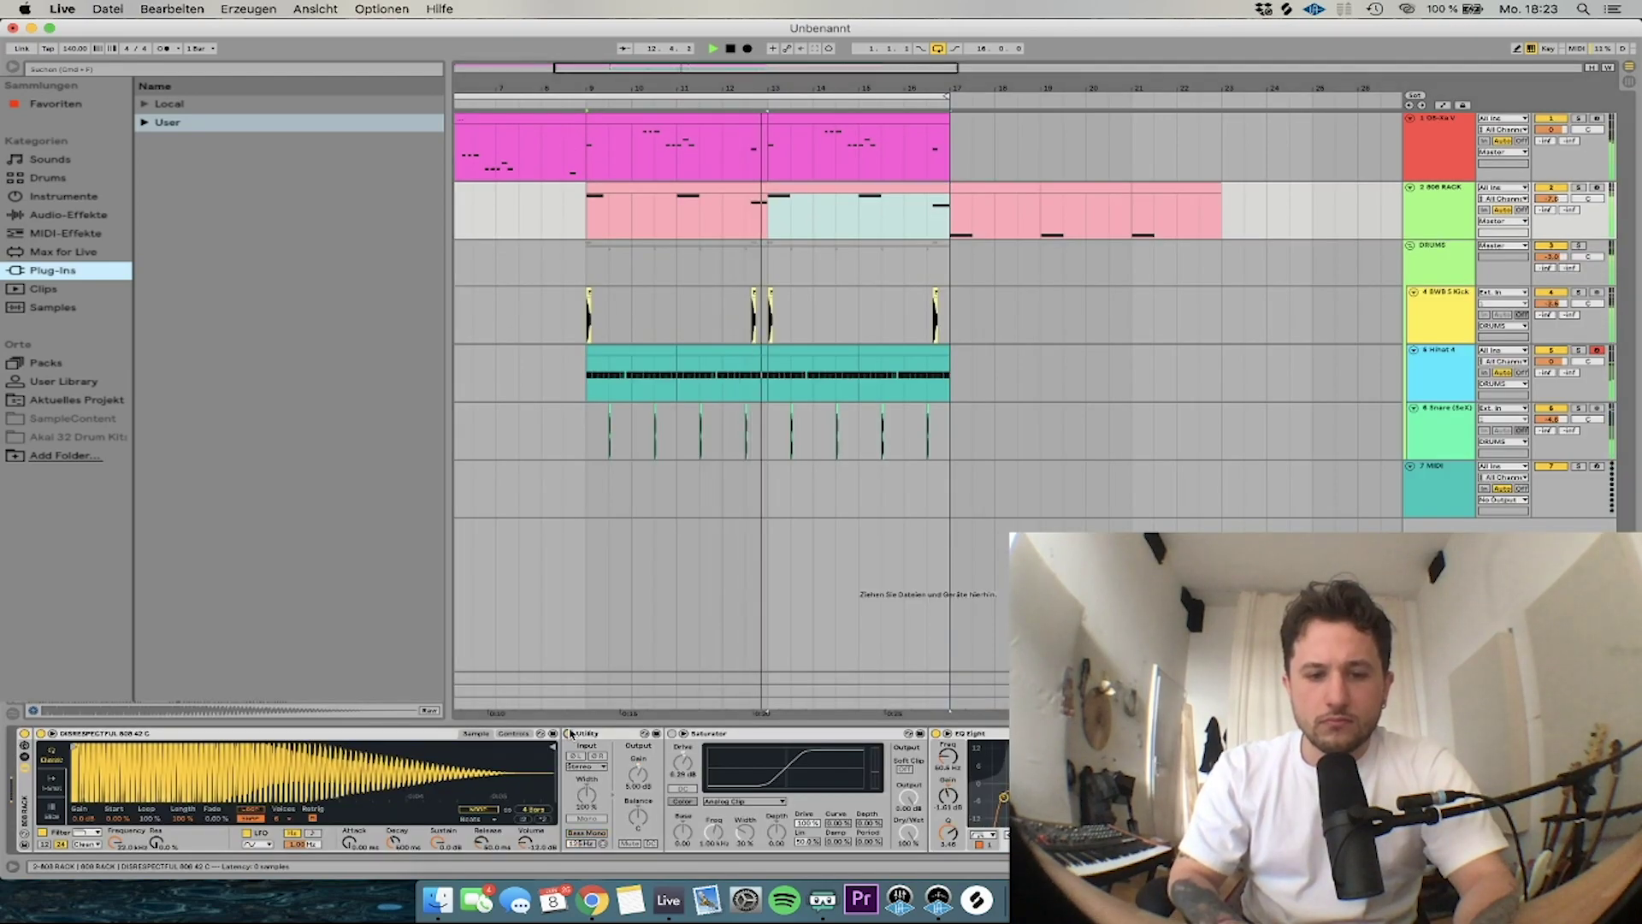
# Remove the Utility device from the 808 RACK track and play the arrangement from the start of the melody
pyautogui.click(592, 734)
pyautogui.click(654, 178)
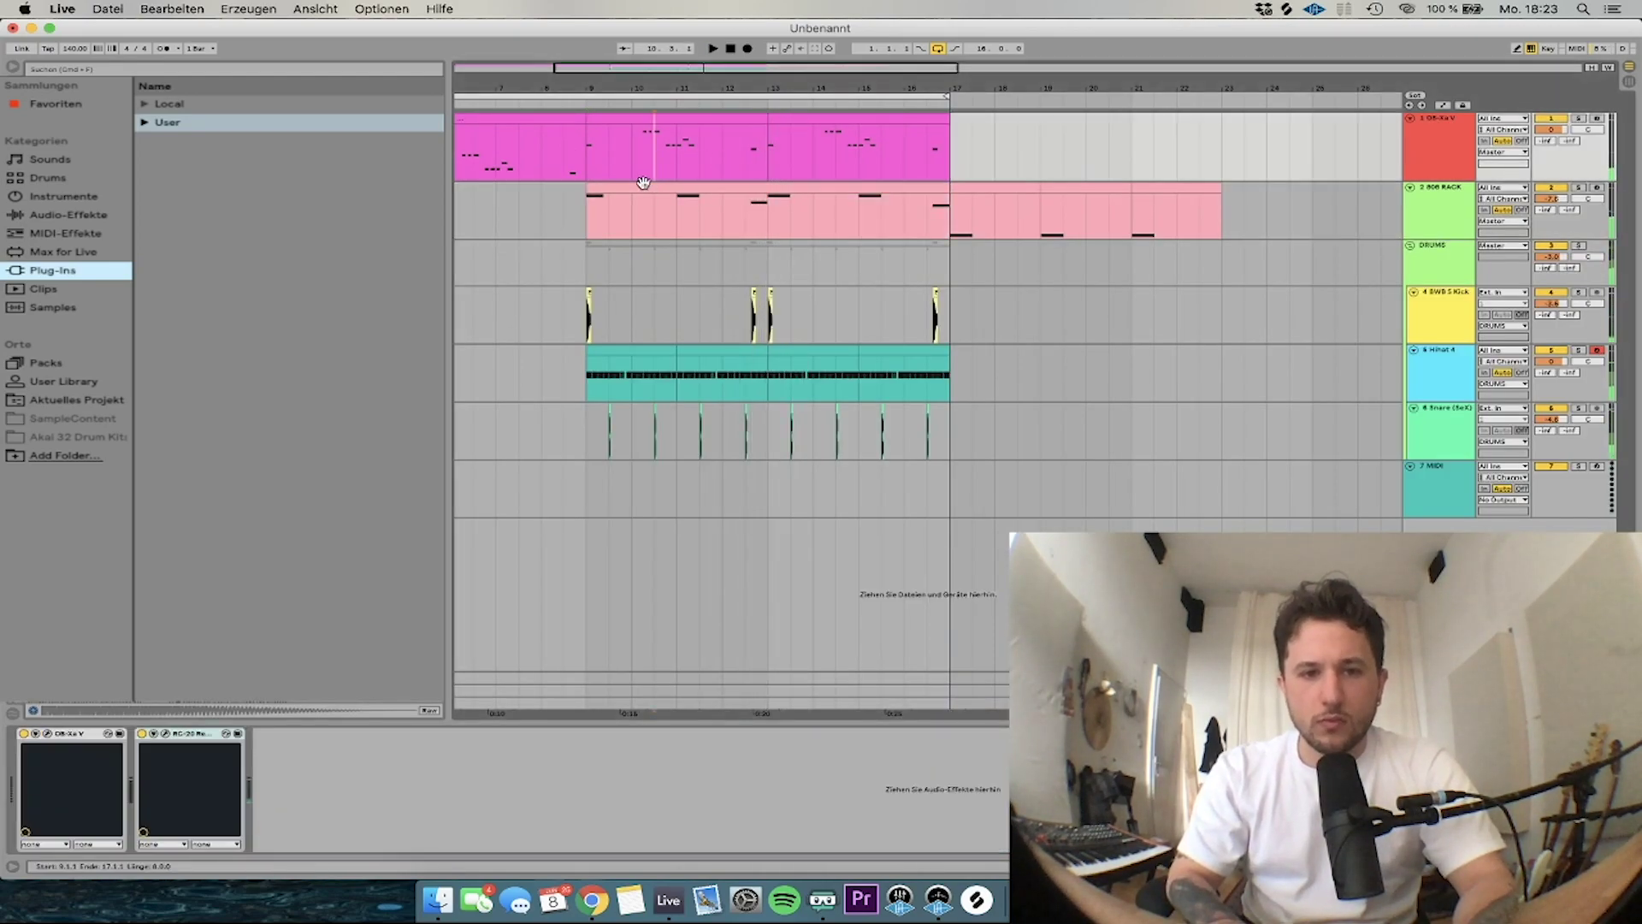
pyautogui.click(653, 187)
pyautogui.press('space')
pyautogui.hscroll(-5, 646, 184)
pyautogui.click(526, 116)
pyautogui.press('-')
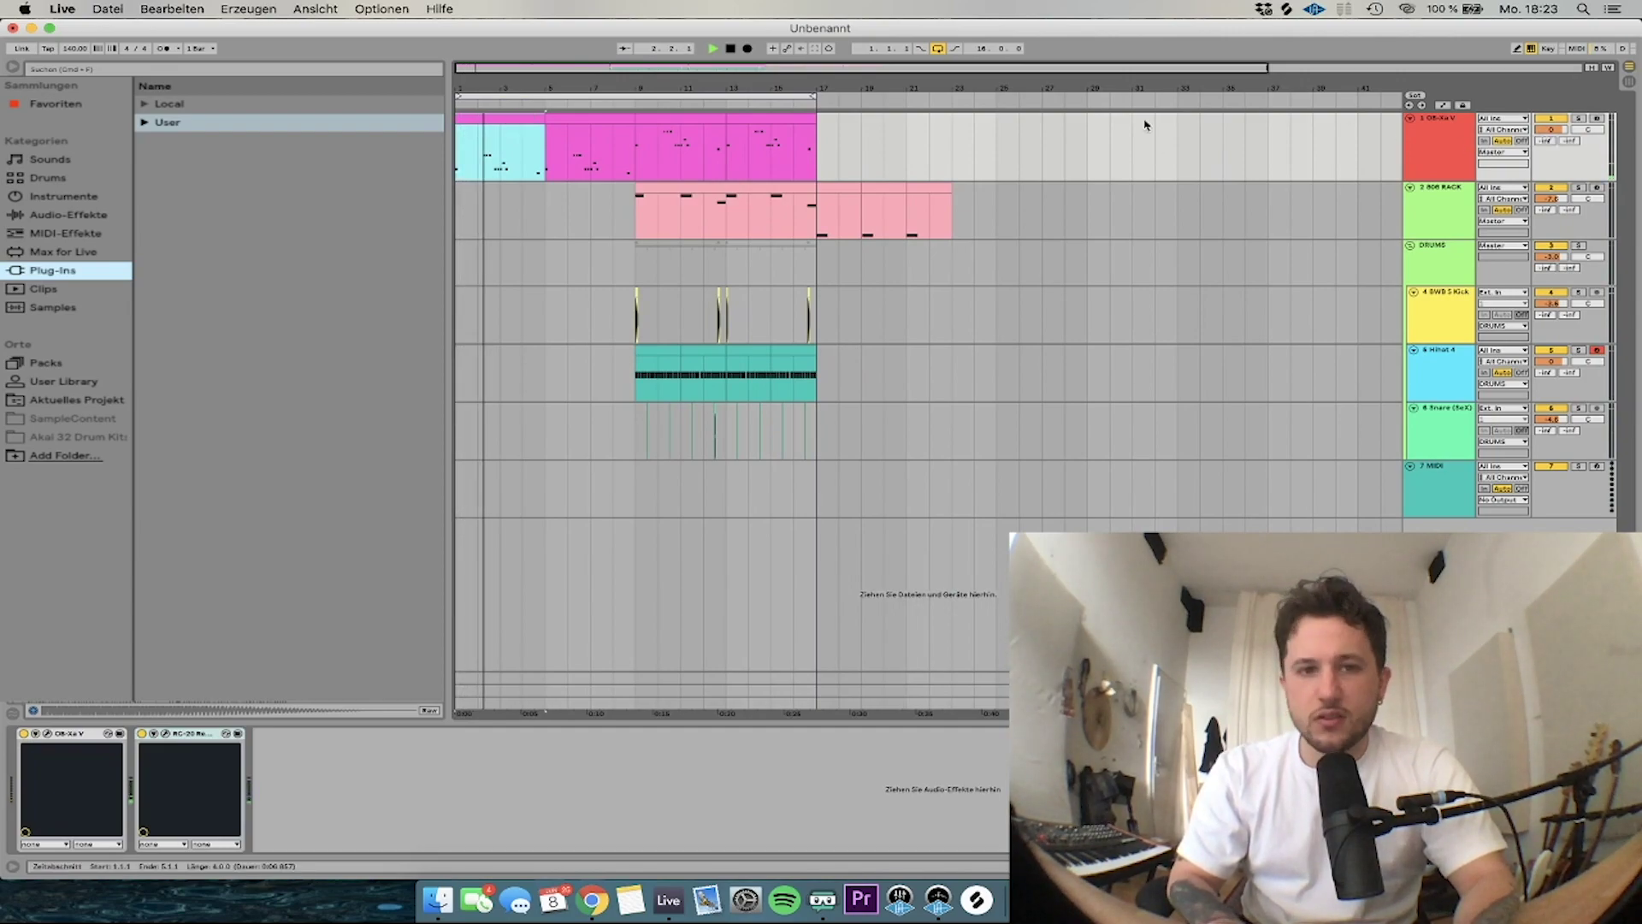
# Search the browser for "ott", add OTT to the melody track with its Depth at about 32 % and close it
pyautogui.click(206, 68)
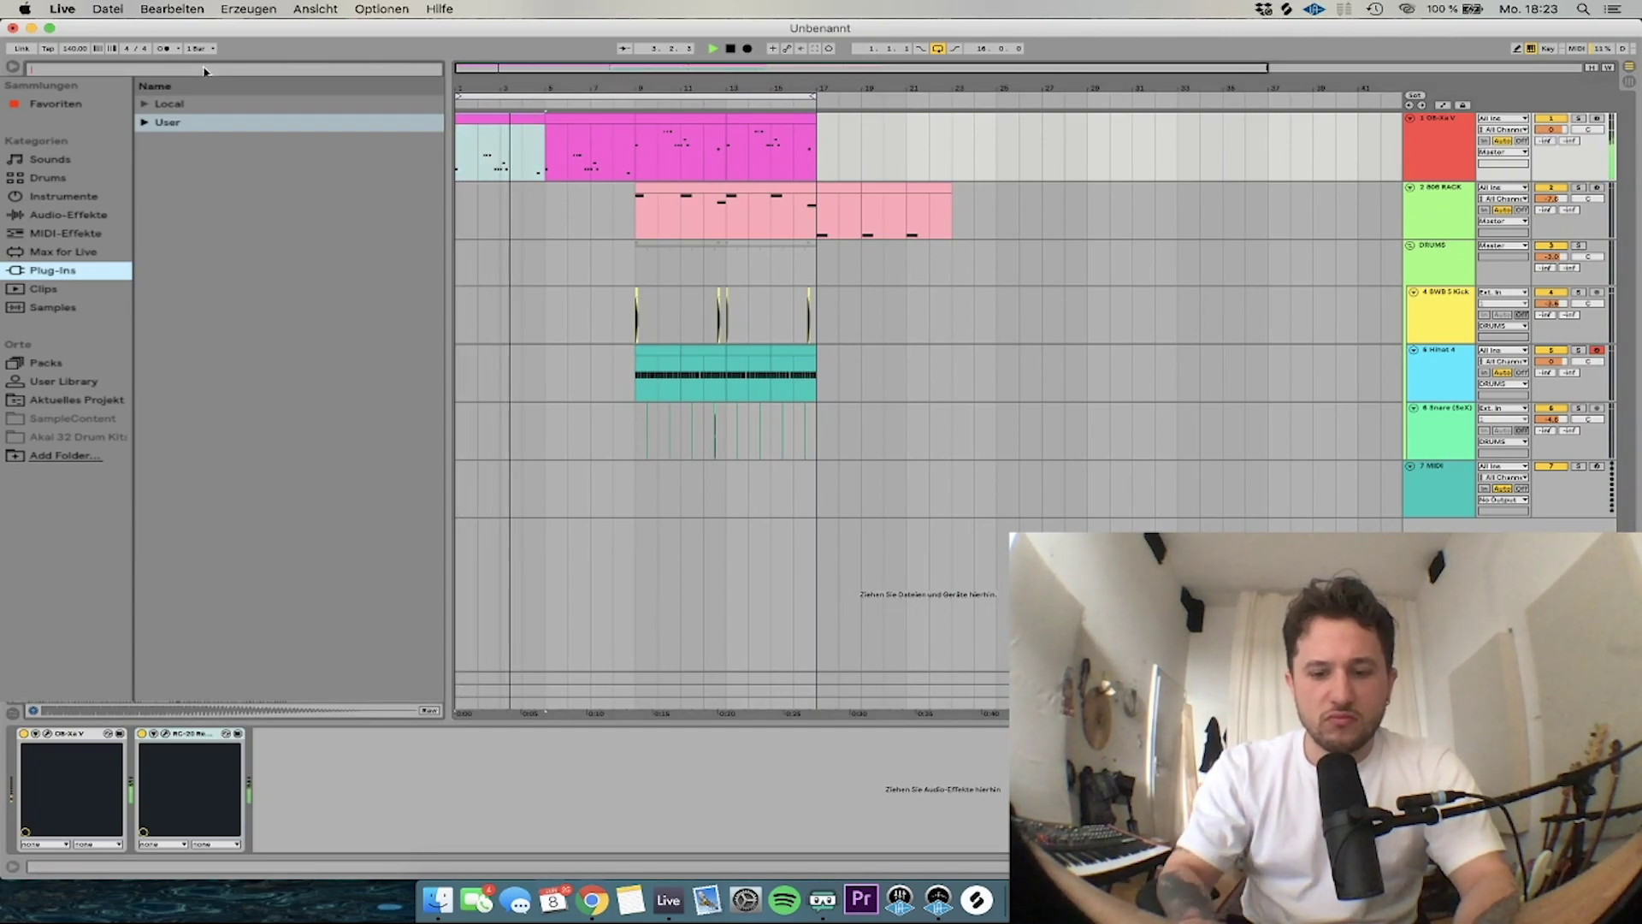
pyautogui.write('ott')
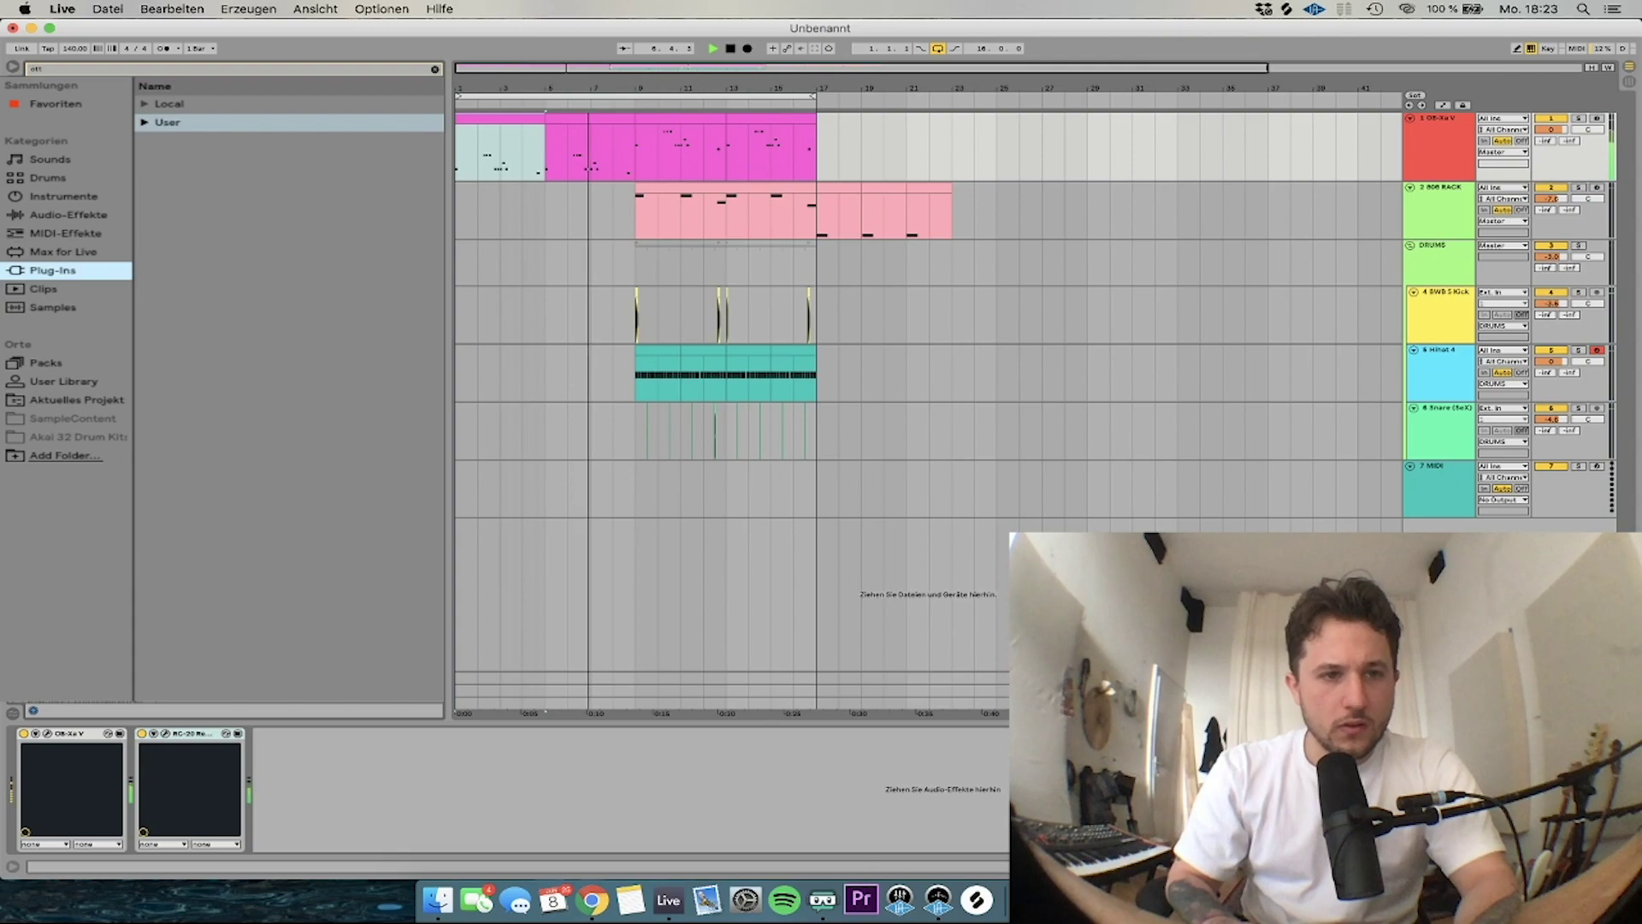
pyautogui.moveTo(517, 145); pyautogui.dragTo(516, 141)
pyautogui.moveTo(522, 249); pyautogui.dragTo(520, 357)
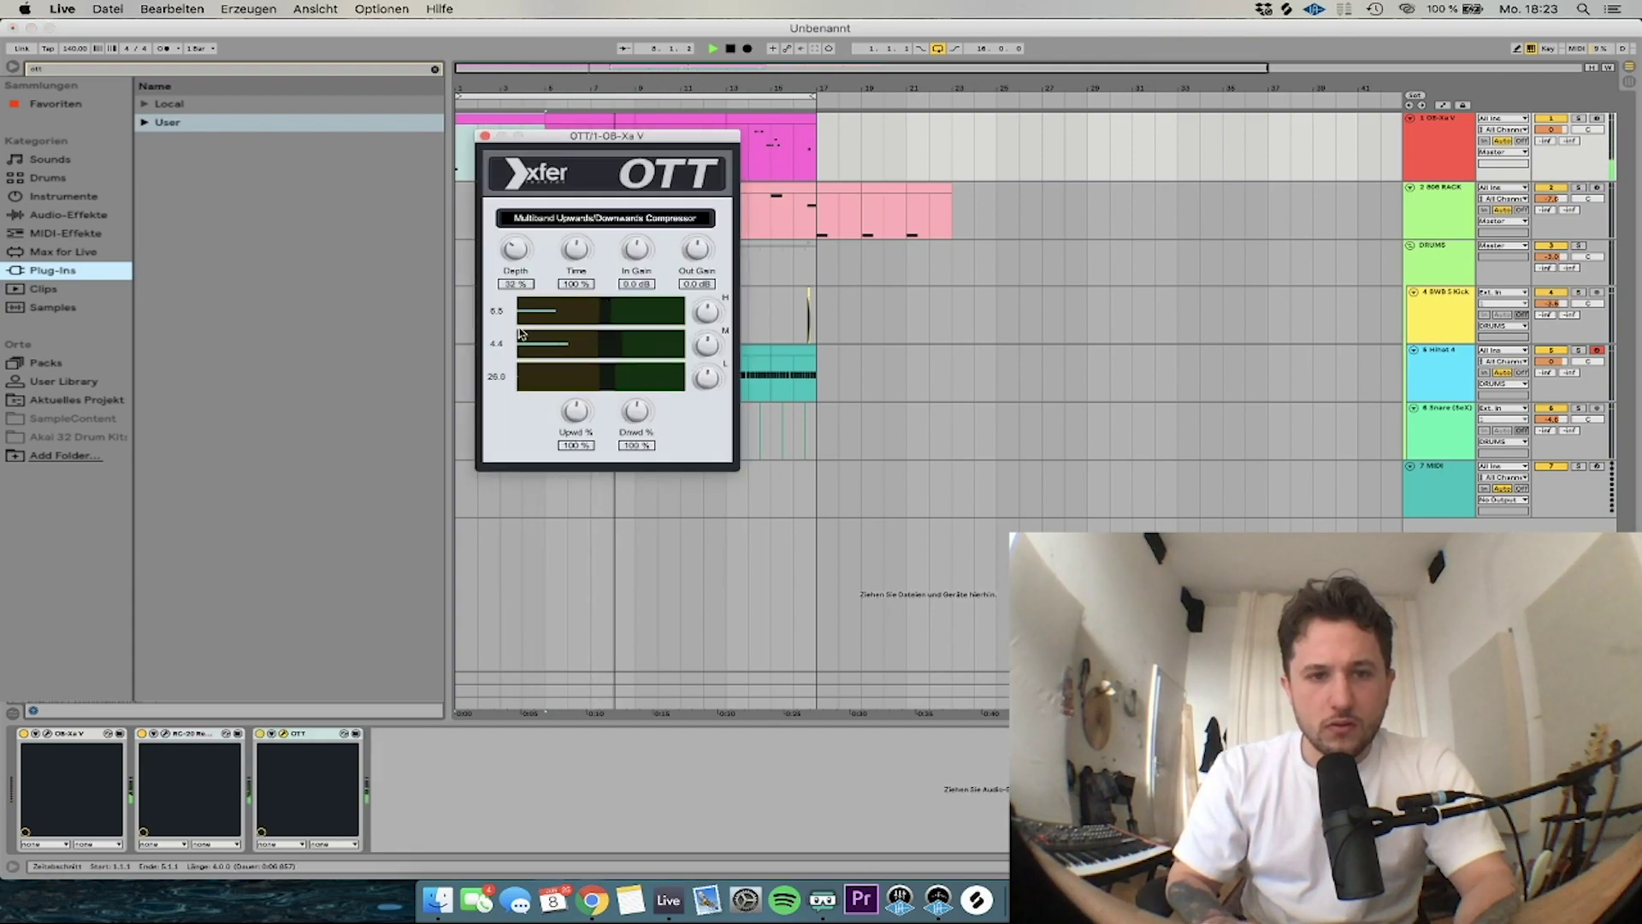
pyautogui.click(484, 137)
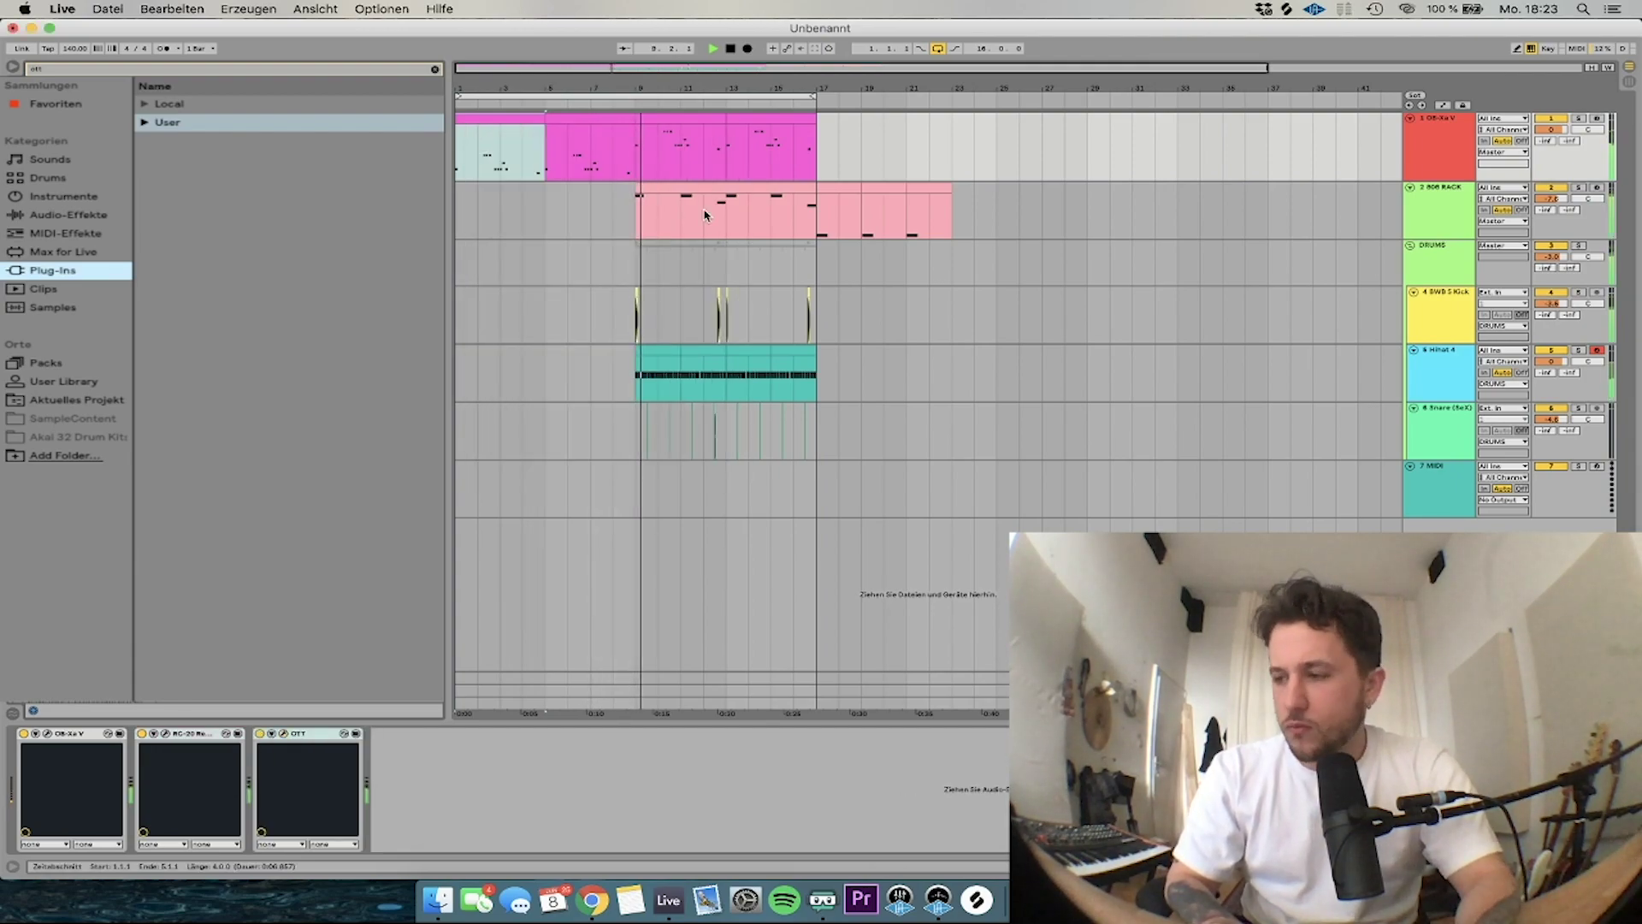
# Delete the empty MIDI track below the snare
pyautogui.click(869, 186)
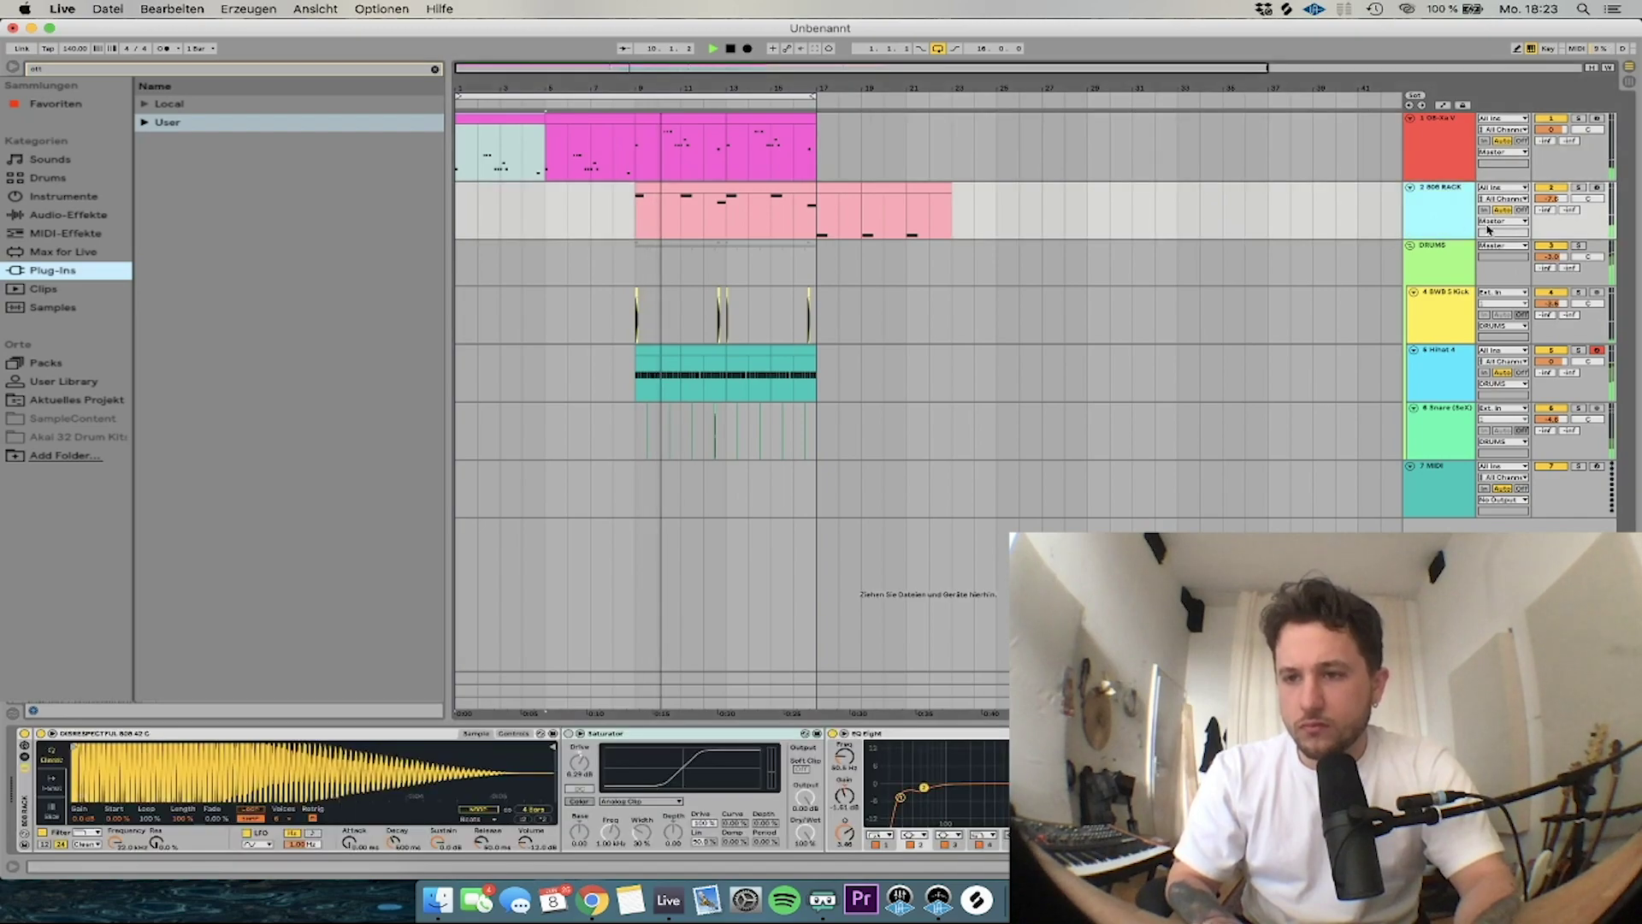
pyautogui.click(1451, 505)
pyautogui.press('Delete')
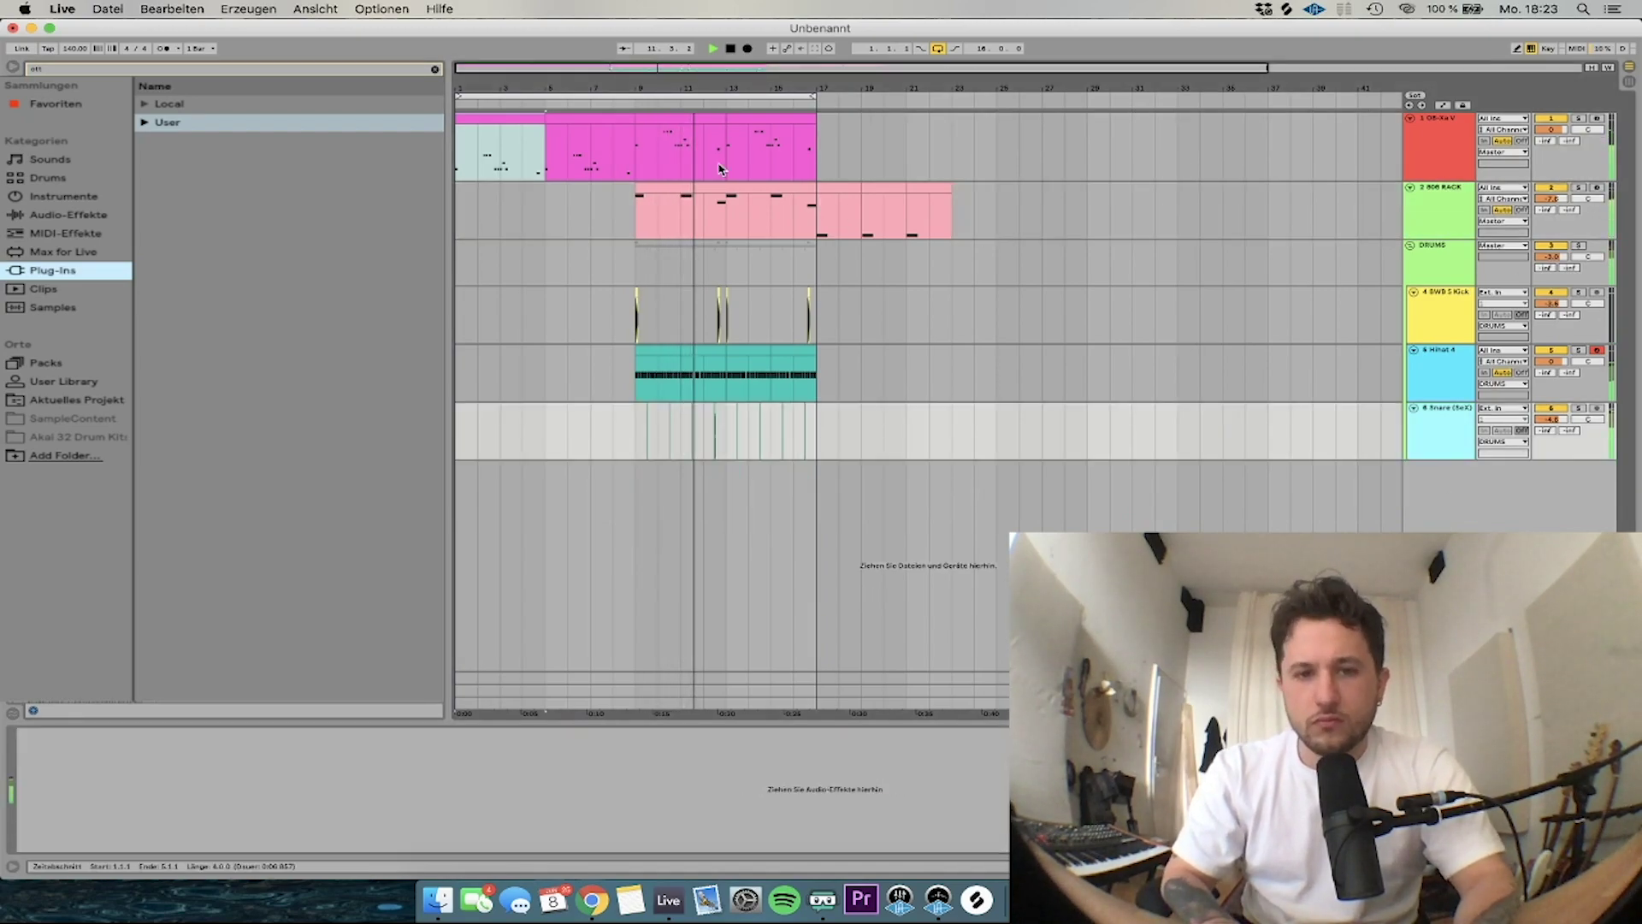
# Copy kick hits on the kick track to bars 11 and 15
pyautogui.scroll(5, 675, 308)
pyautogui.moveTo(509, 293); pyautogui.dragTo(707, 300)
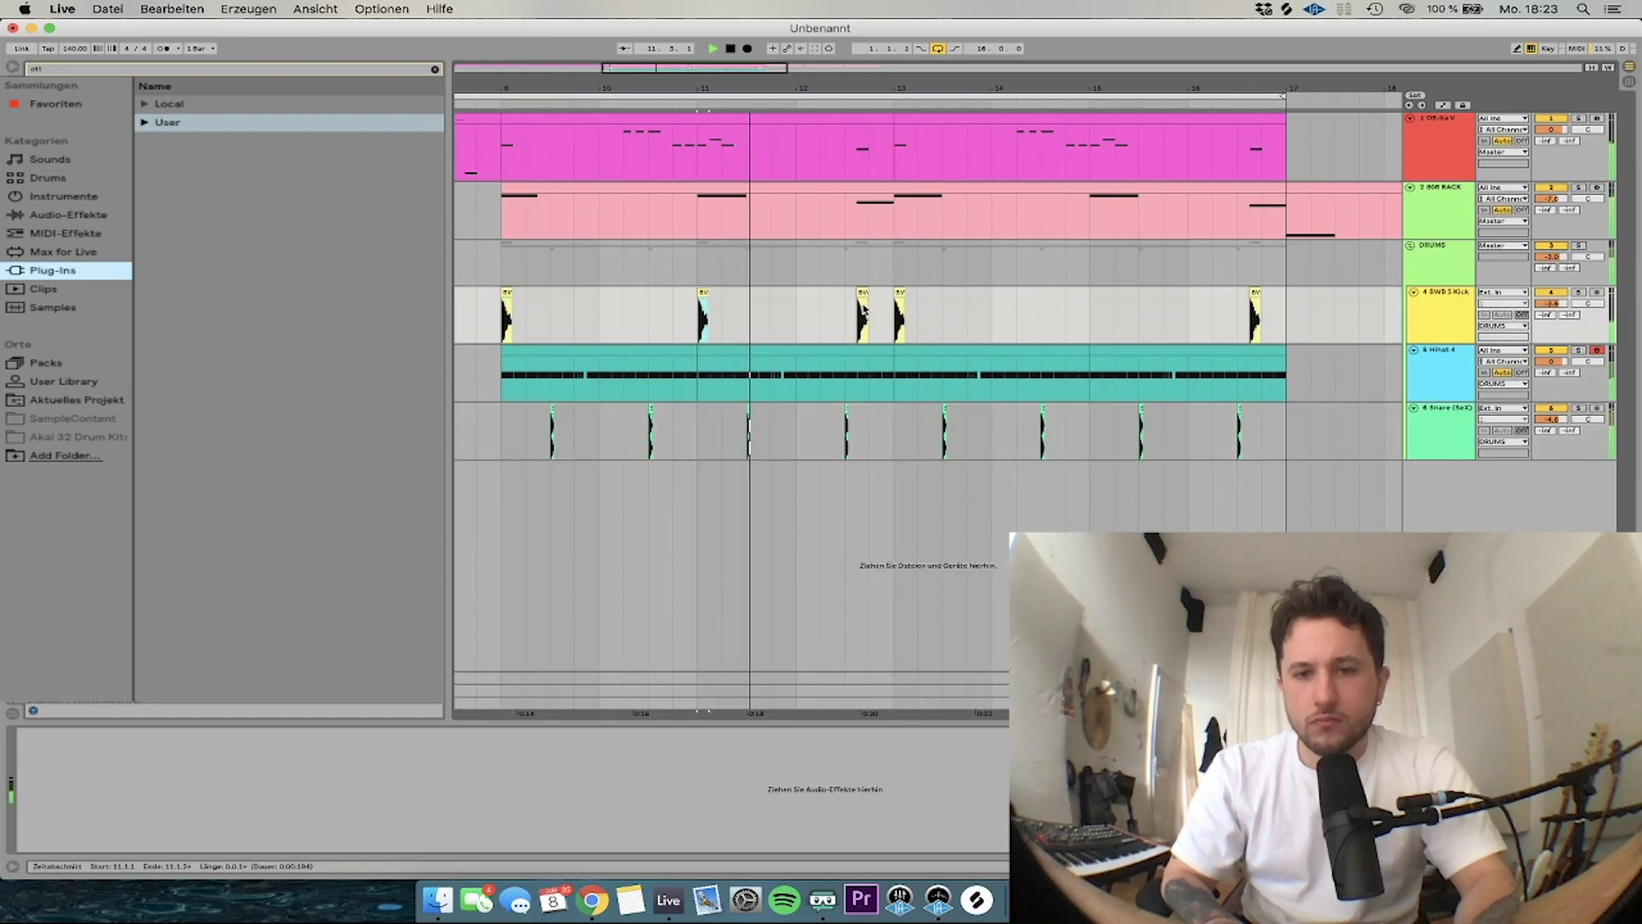
pyautogui.click(902, 310)
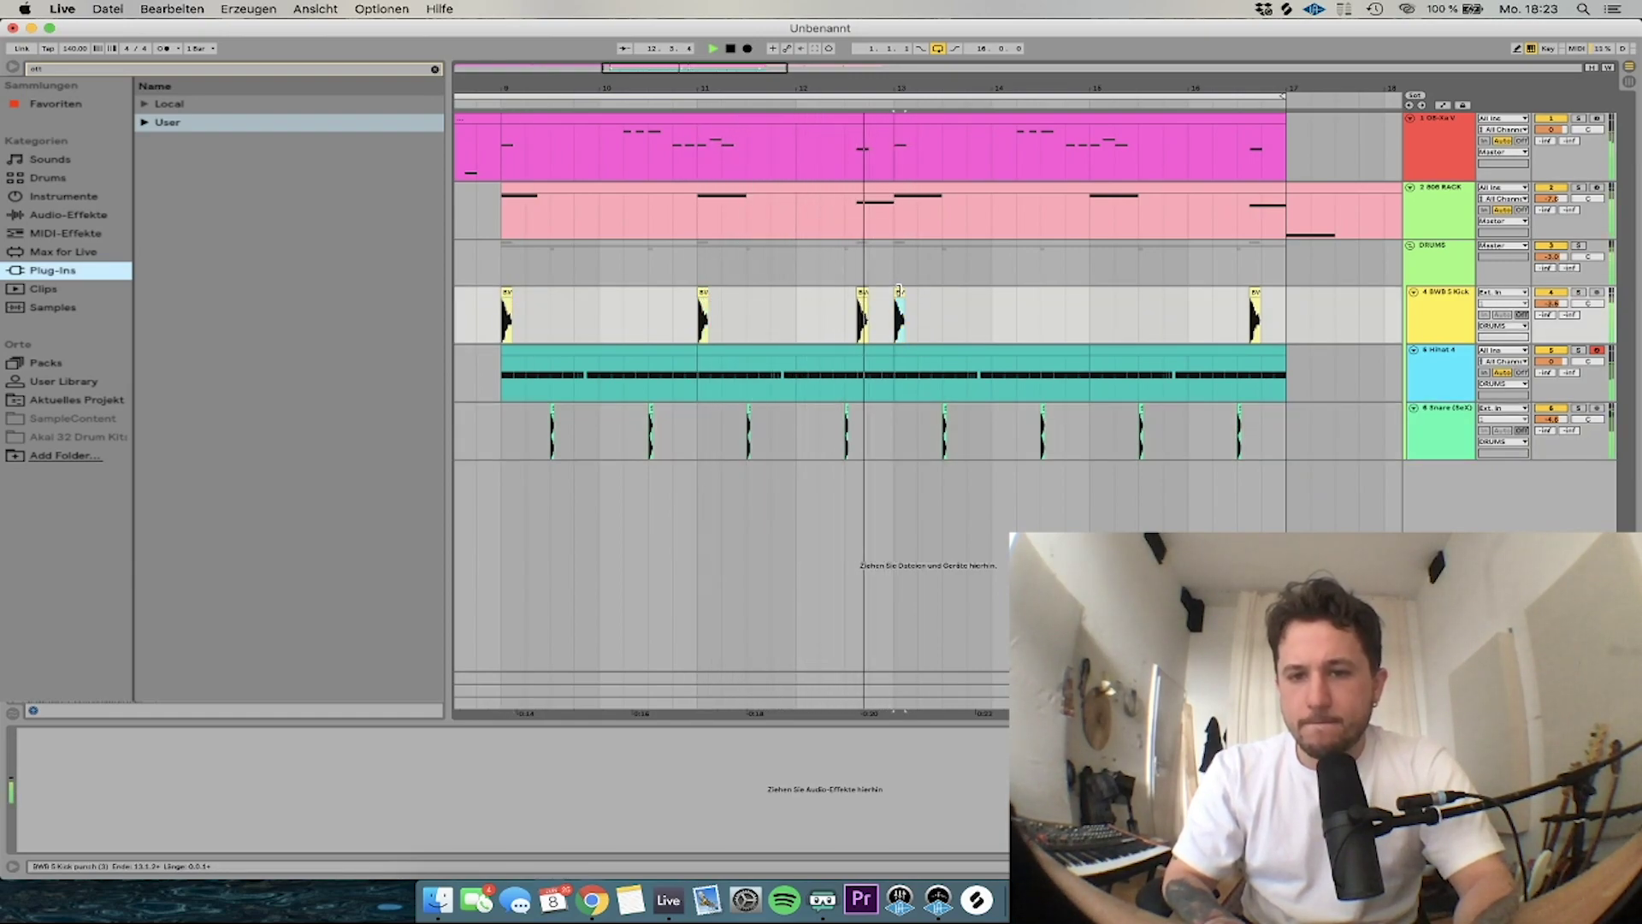
pyautogui.moveTo(900, 310); pyautogui.dragTo(1095, 310)
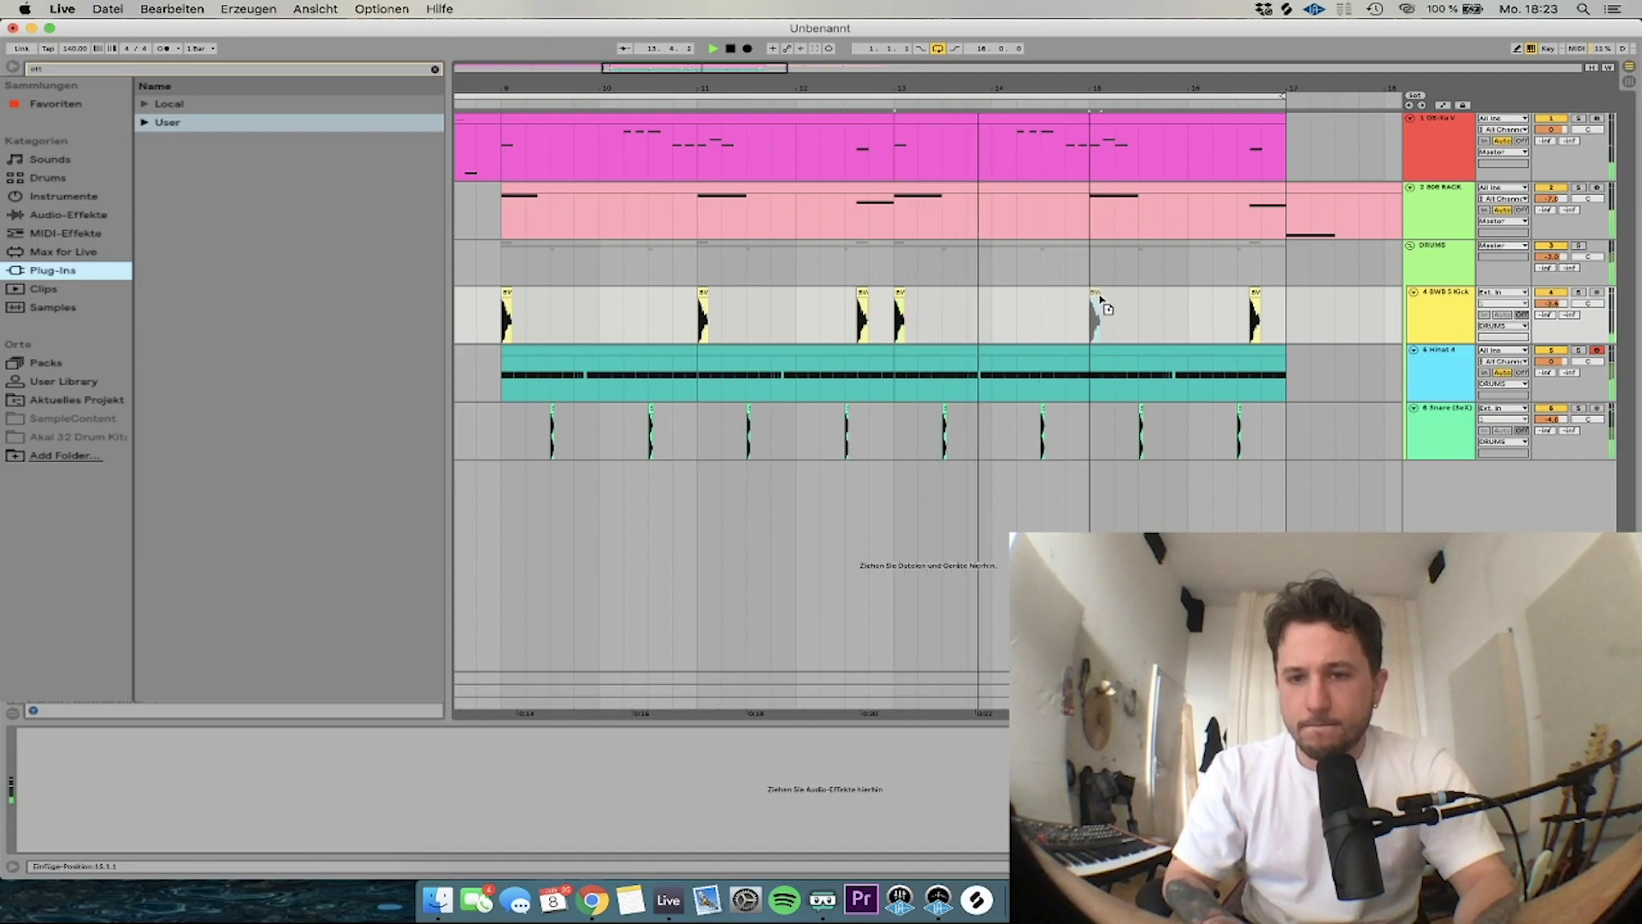
# Duplicate the eight-bar section from bar 9 on all tracks to bar 17
pyautogui.press('-')
pyautogui.press('-')
pyautogui.press('-')
pyautogui.moveTo(775, 171); pyautogui.dragTo(1195, 445)
pyautogui.hotkey('ctrl', 'd')
pyautogui.press('-')
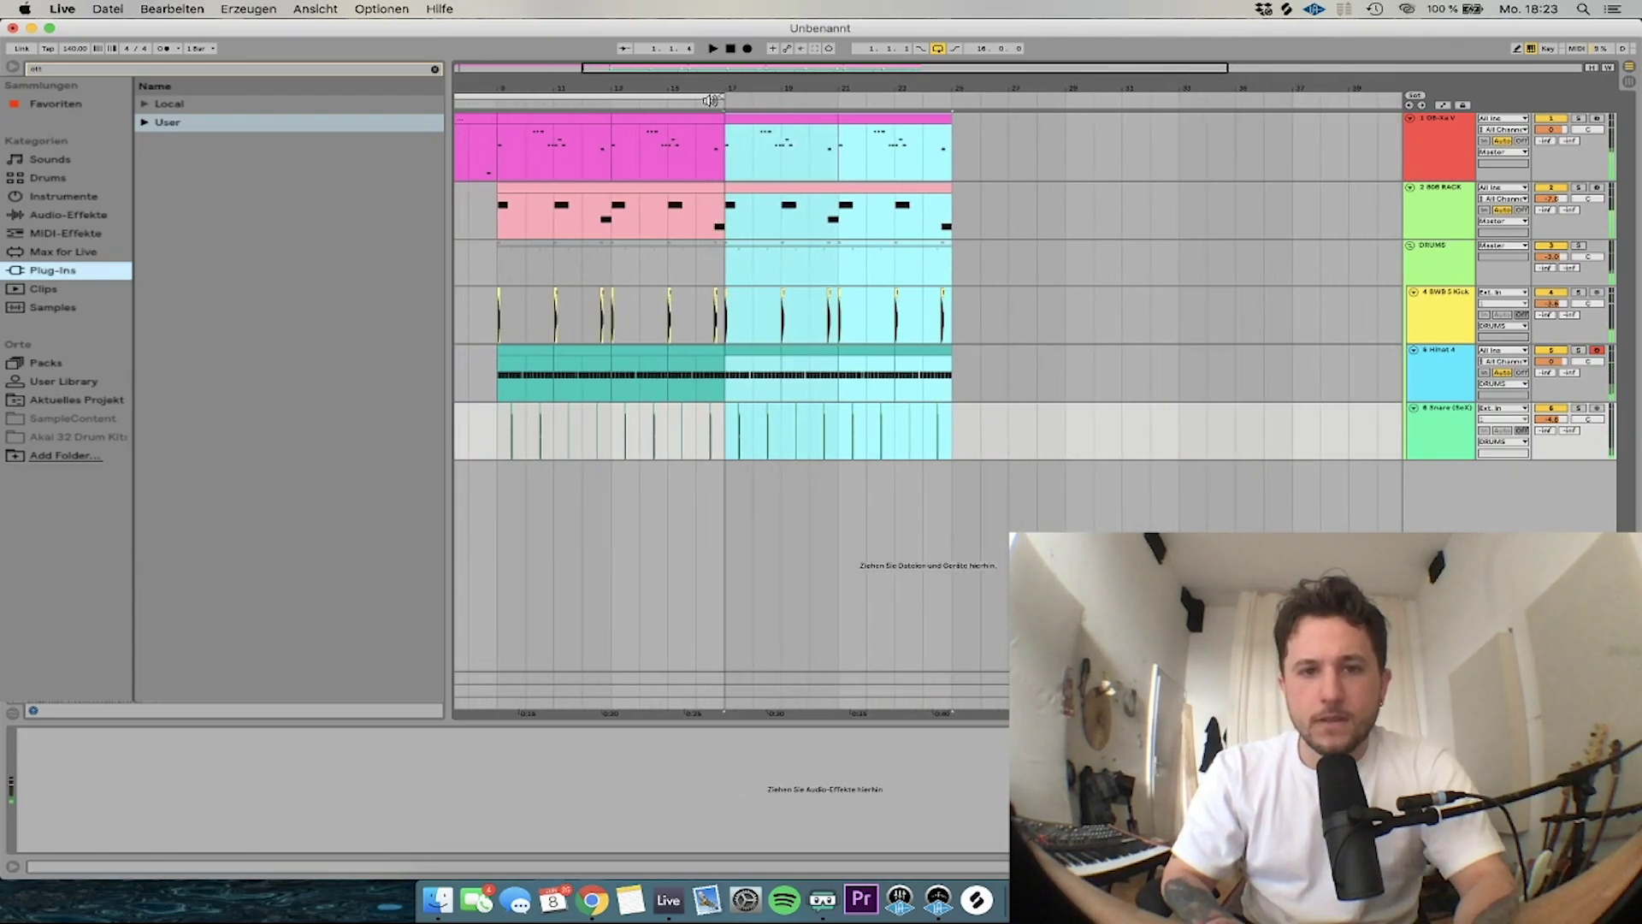
# Open the first 808 clip's notes, raise its last note to D4 and play the section
pyautogui.click(616, 190)
pyautogui.click(715, 178)
pyautogui.doubleClick(716, 188)
pyautogui.moveTo(1532, 478); pyautogui.dragTo(1635, 390)
pyautogui.press('space')
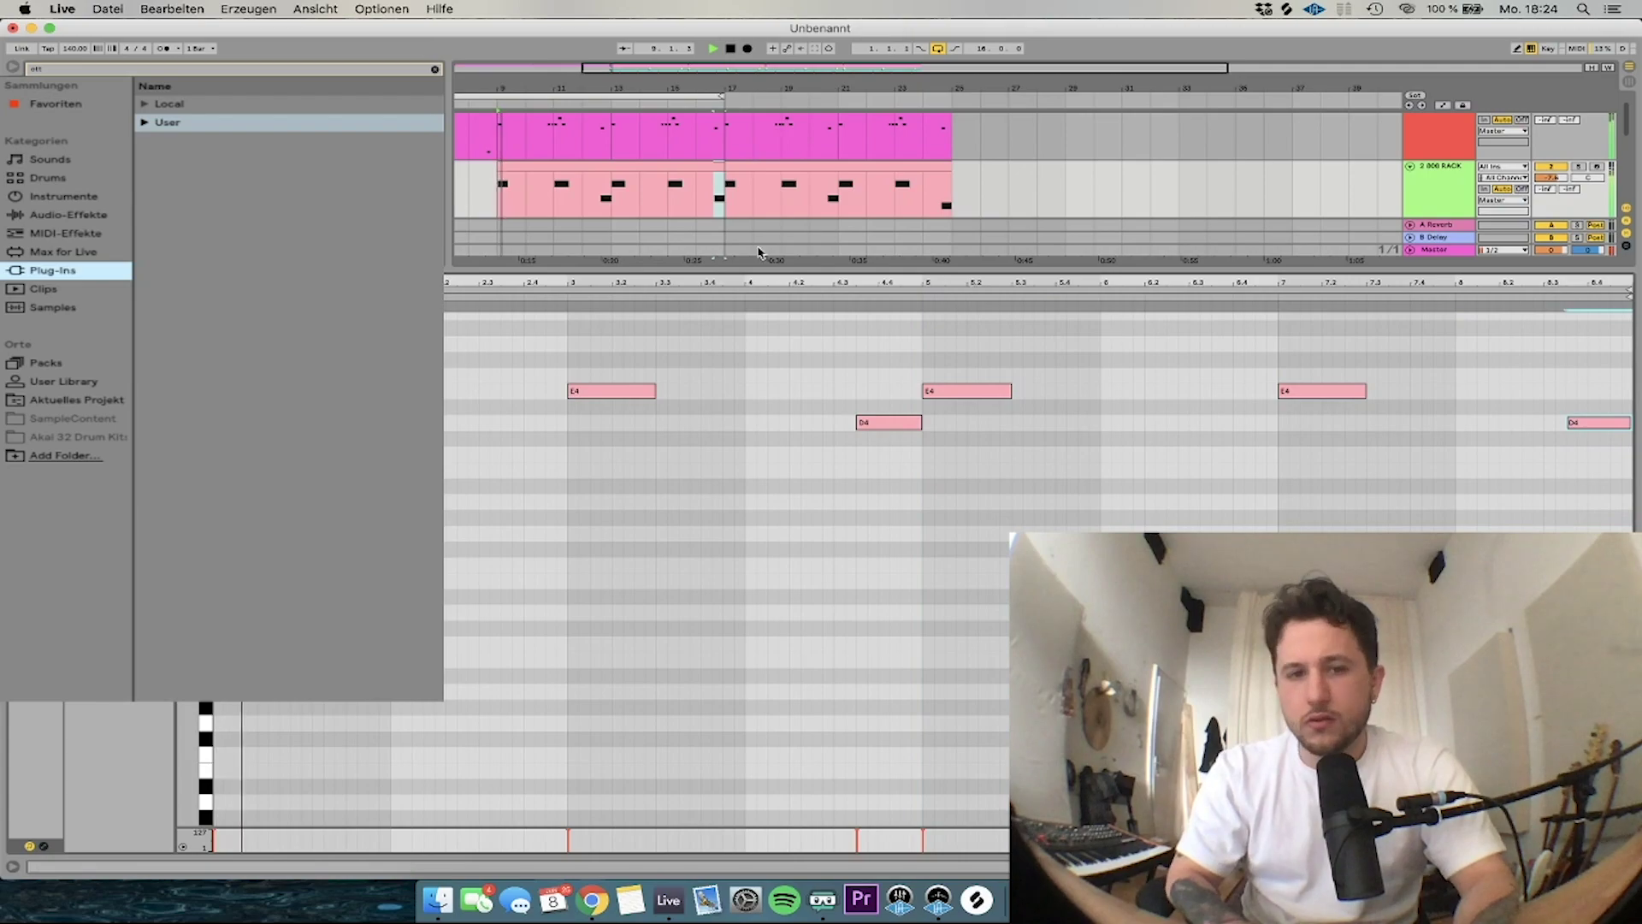
# Duplicate the 808 clip over bars 17 to 25, extend the loop to bar 25 and close the note editor
pyautogui.click(551, 167)
pyautogui.press('super+d')
pyautogui.moveTo(725, 96); pyautogui.dragTo(948, 97)
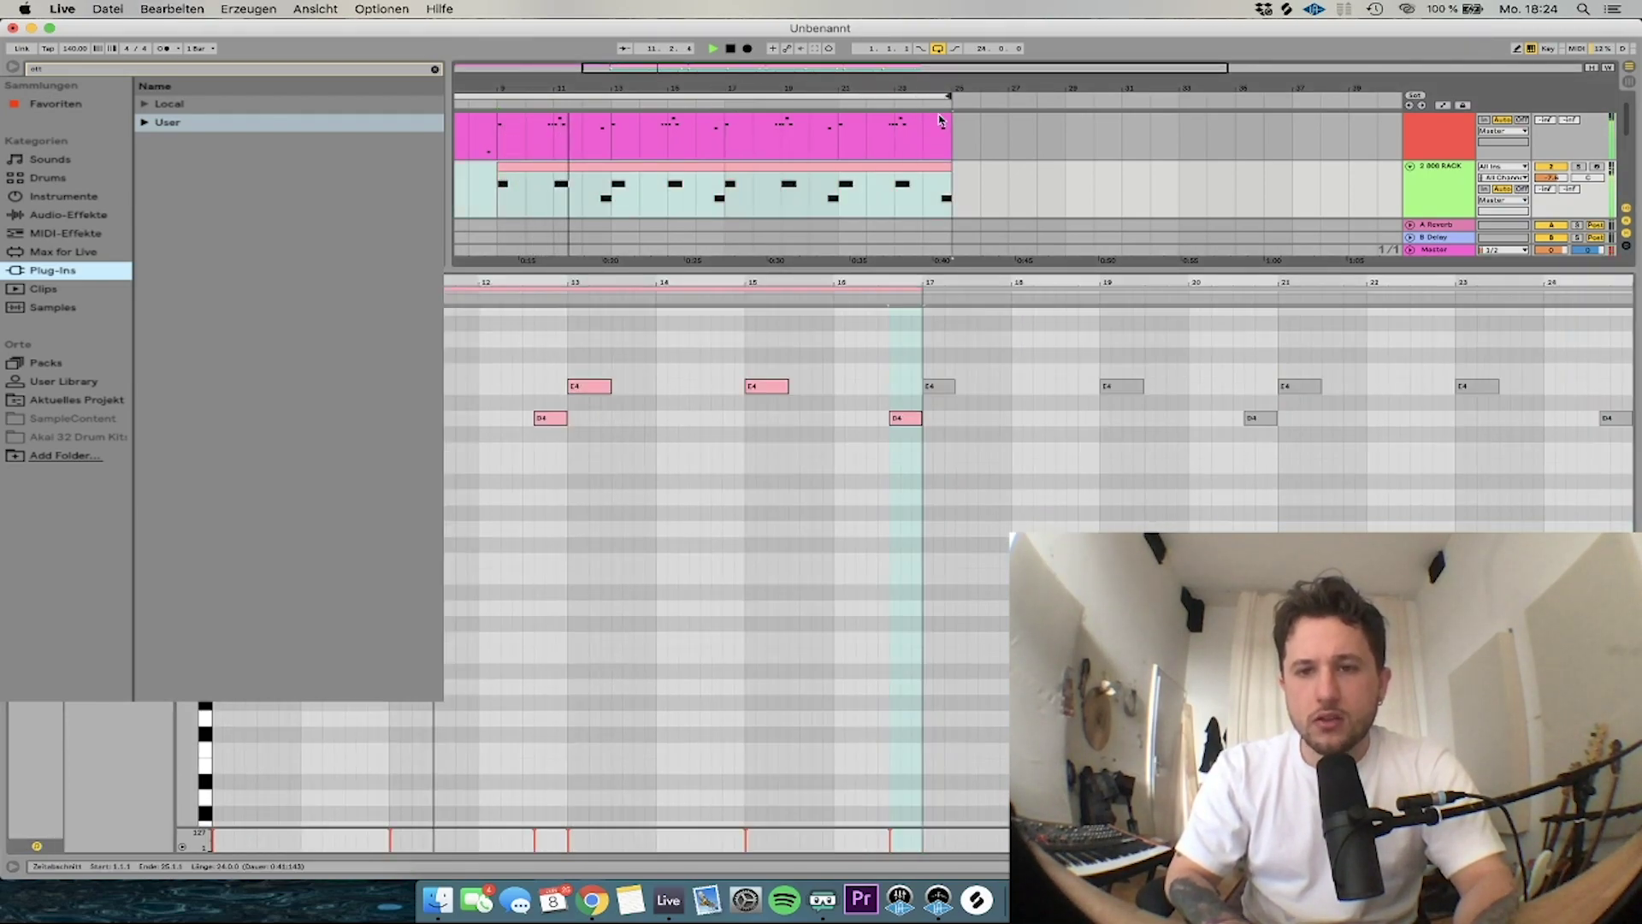
pyautogui.doubleClick(1433, 250)
pyautogui.scroll(-3, 552, 250)
pyautogui.scroll(-2, 549, 250)
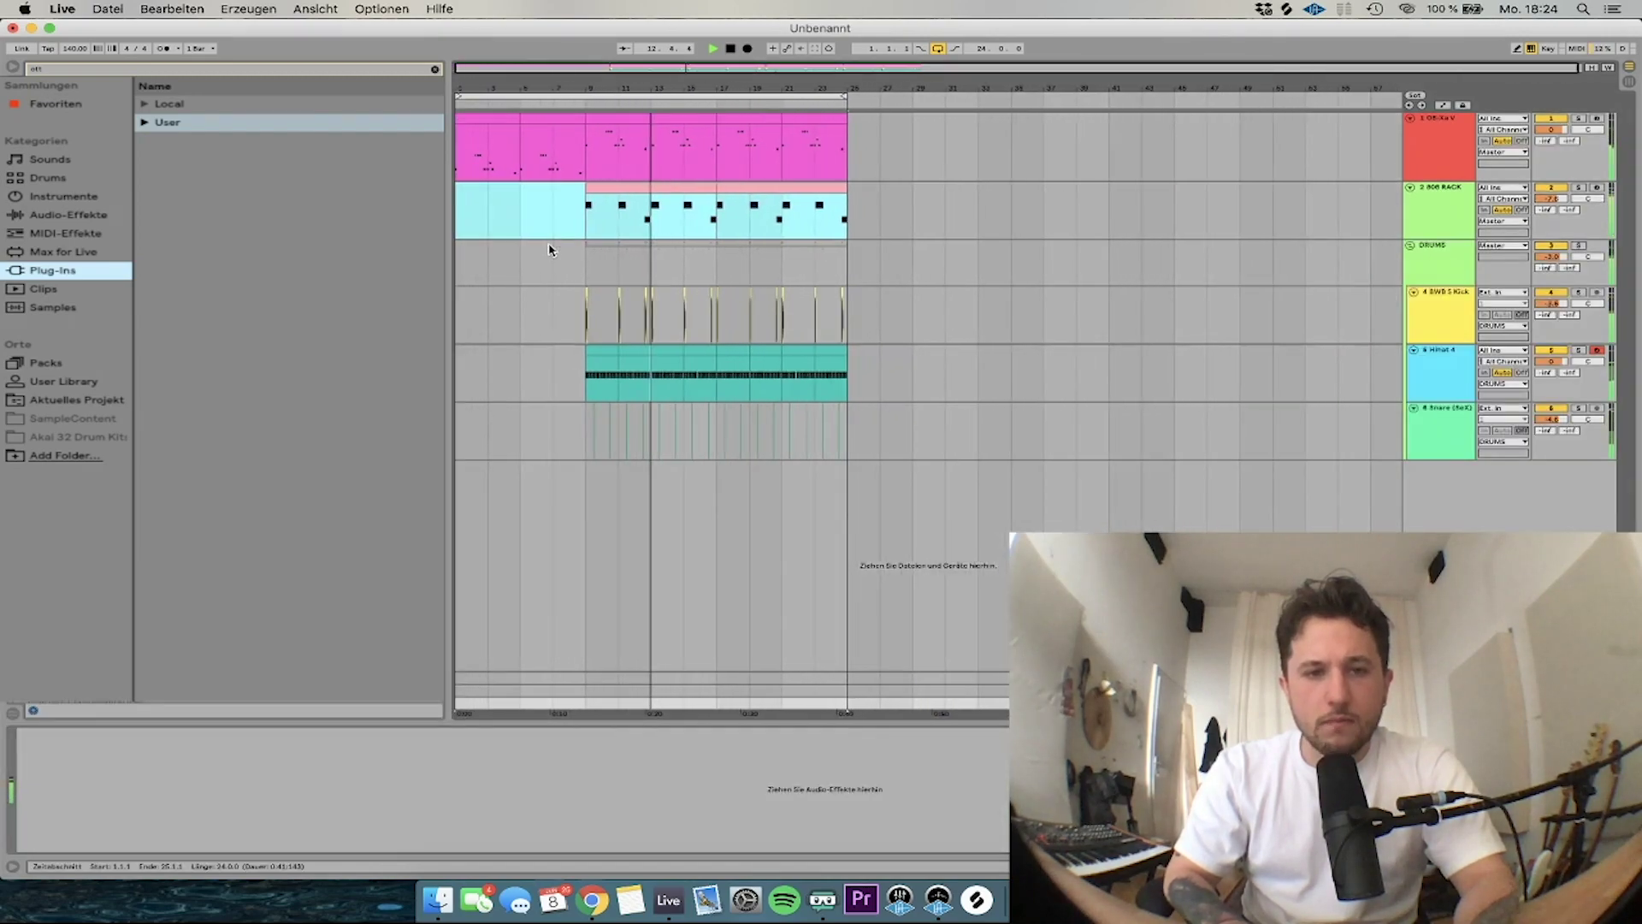
# Insert a new audio track and move it directly below the OB-Xa V track
pyautogui.click(549, 249)
pyautogui.press('super+t')
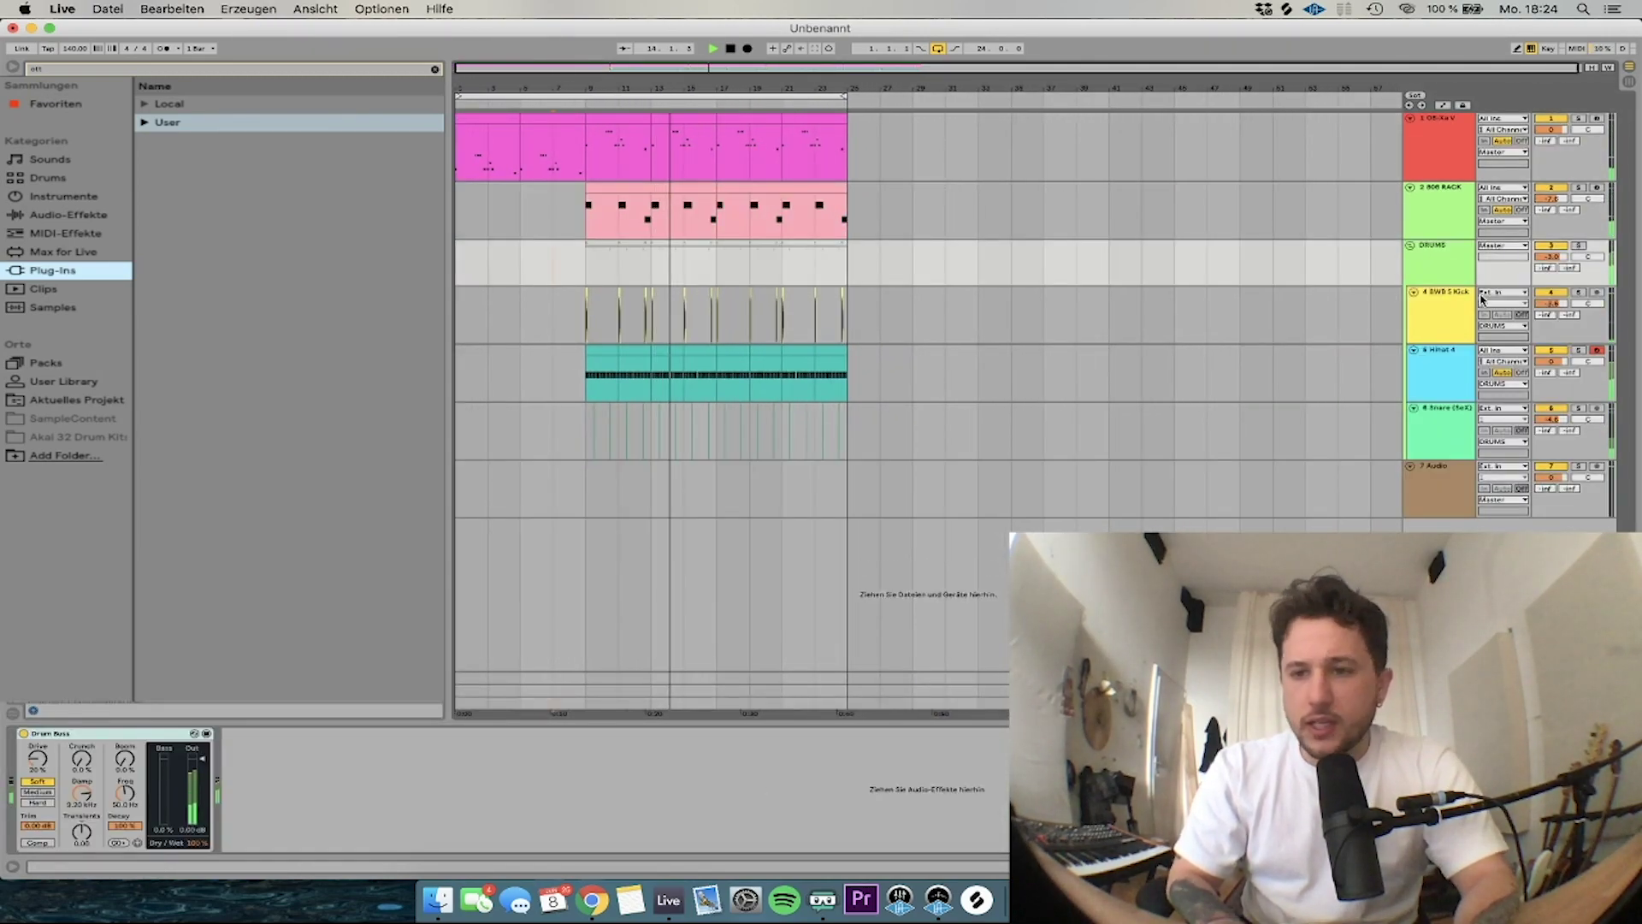
pyautogui.moveTo(1438, 487); pyautogui.dragTo(1457, 185)
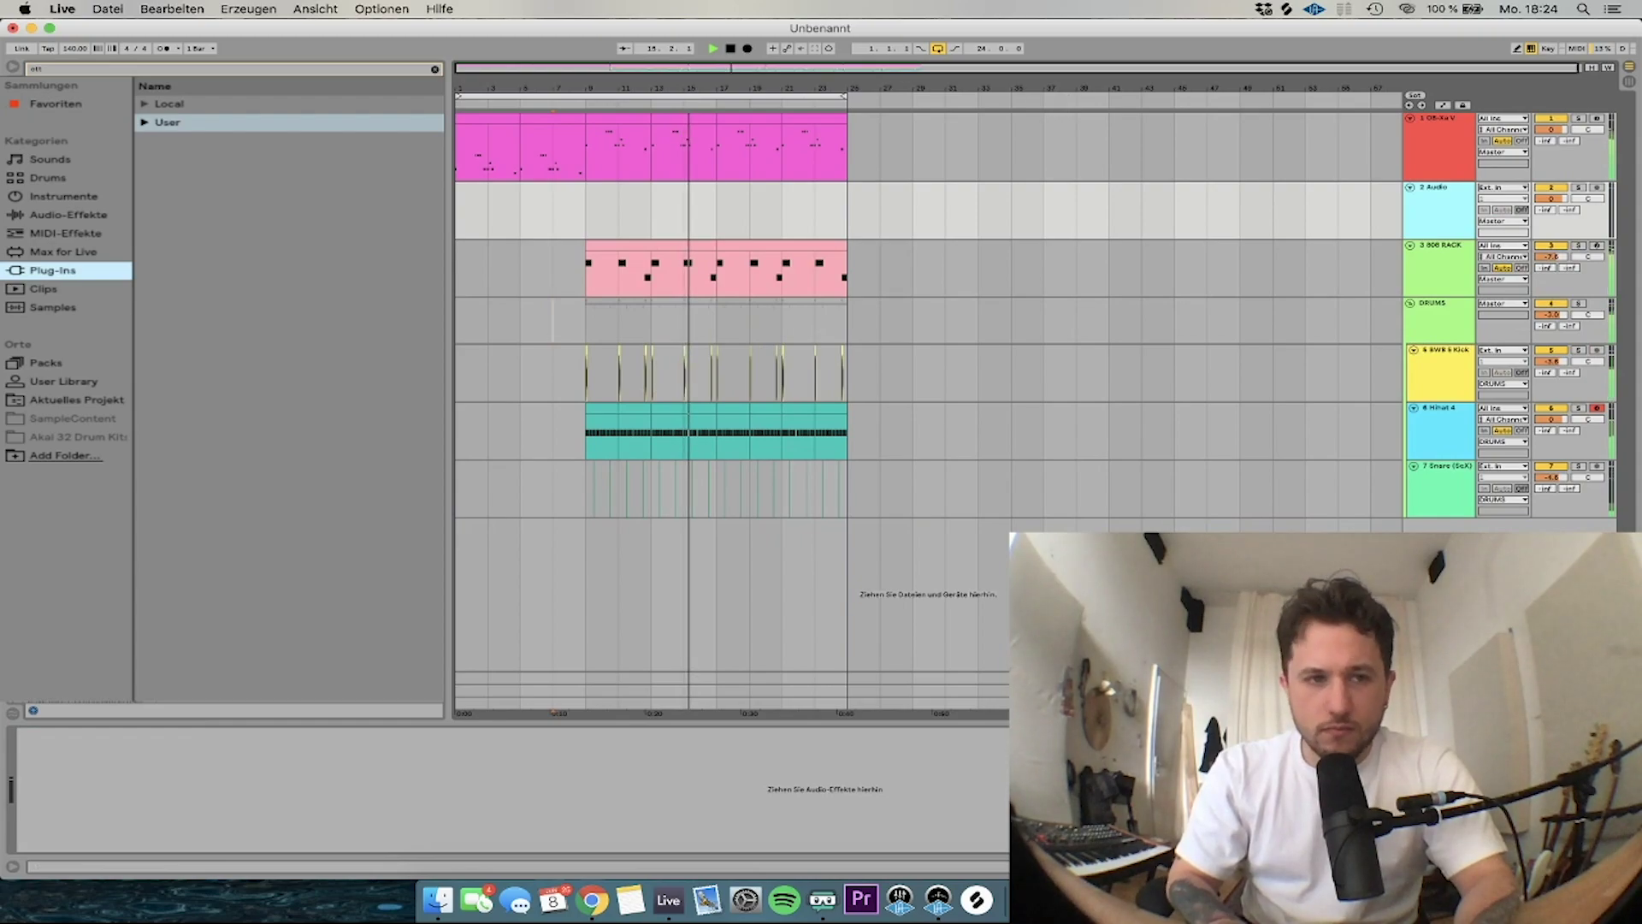
# Search the plug-ins for "artur" and load Piano V2 on a new MIDI track below the other tracks
pyautogui.click(43, 67)
pyautogui.write('artur')
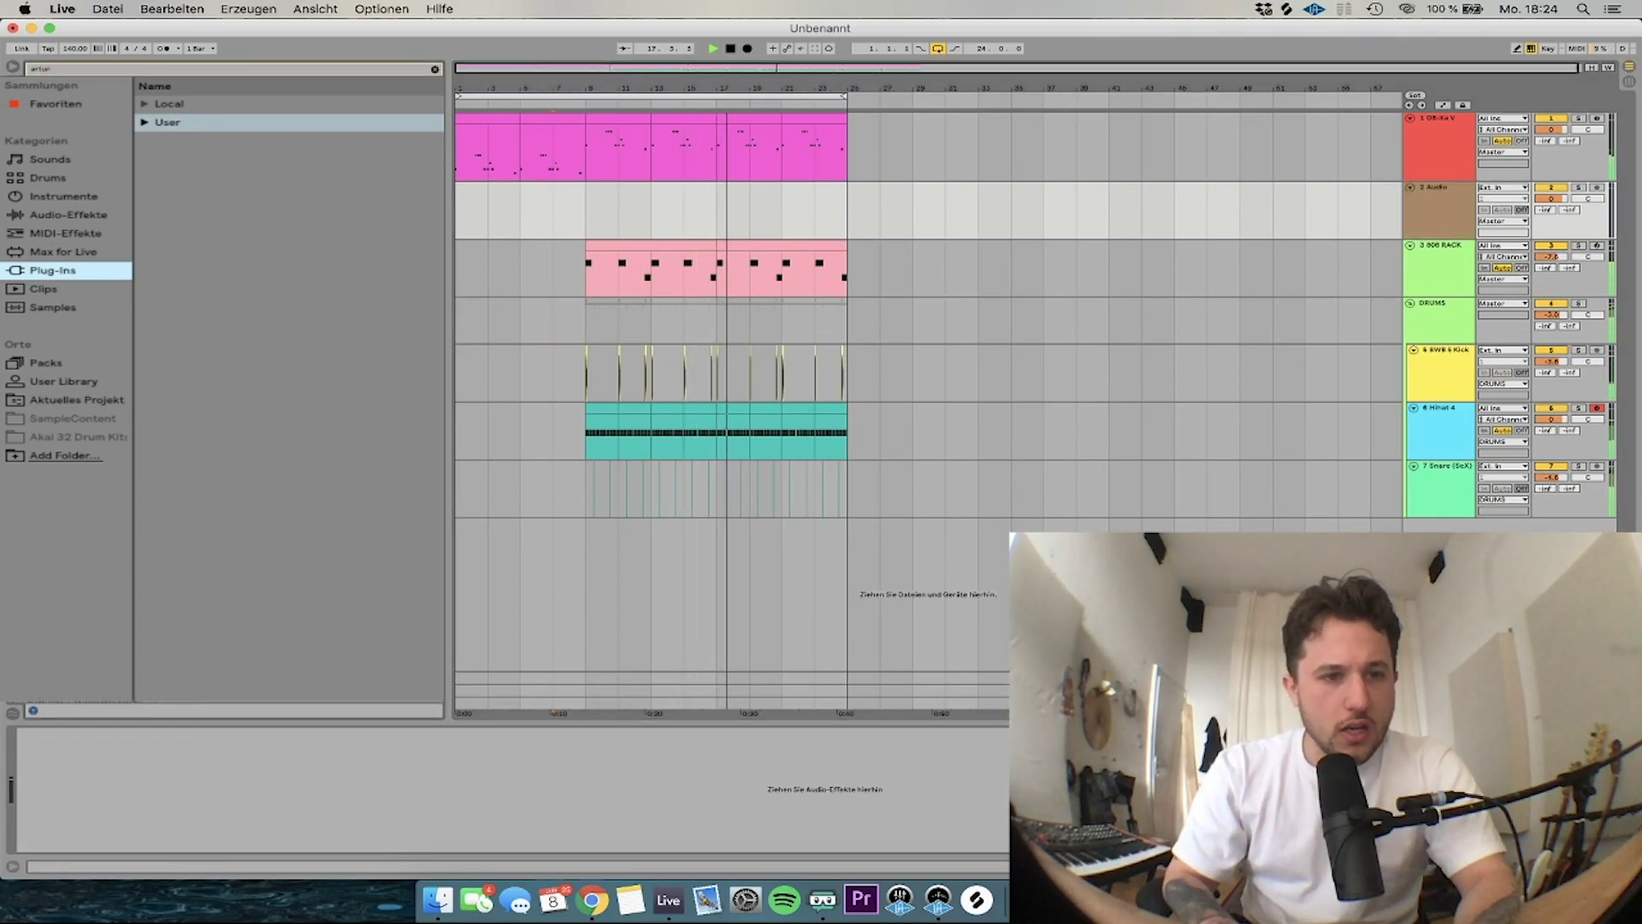
pyautogui.moveTo(552, 261); pyautogui.dragTo(667, 222)
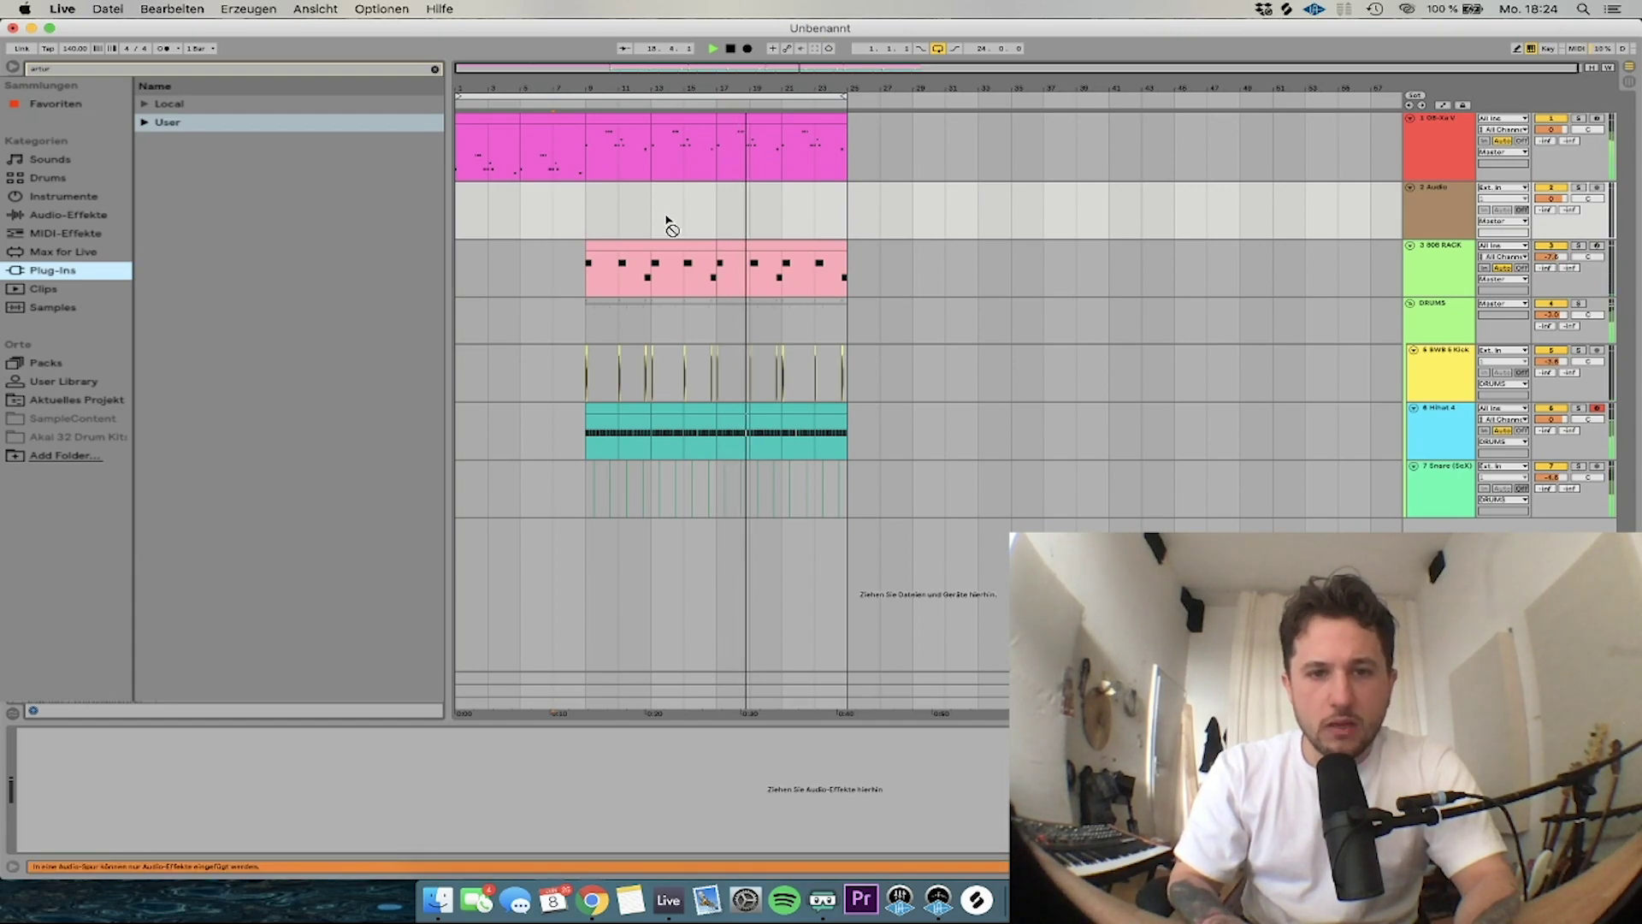
pyautogui.moveTo(655, 489); pyautogui.dragTo(655, 591)
# Load the Processed preset Pop Fading Piano in Piano V2 and close the plug-in window
pyautogui.click(684, 163)
pyautogui.moveTo(688, 240)
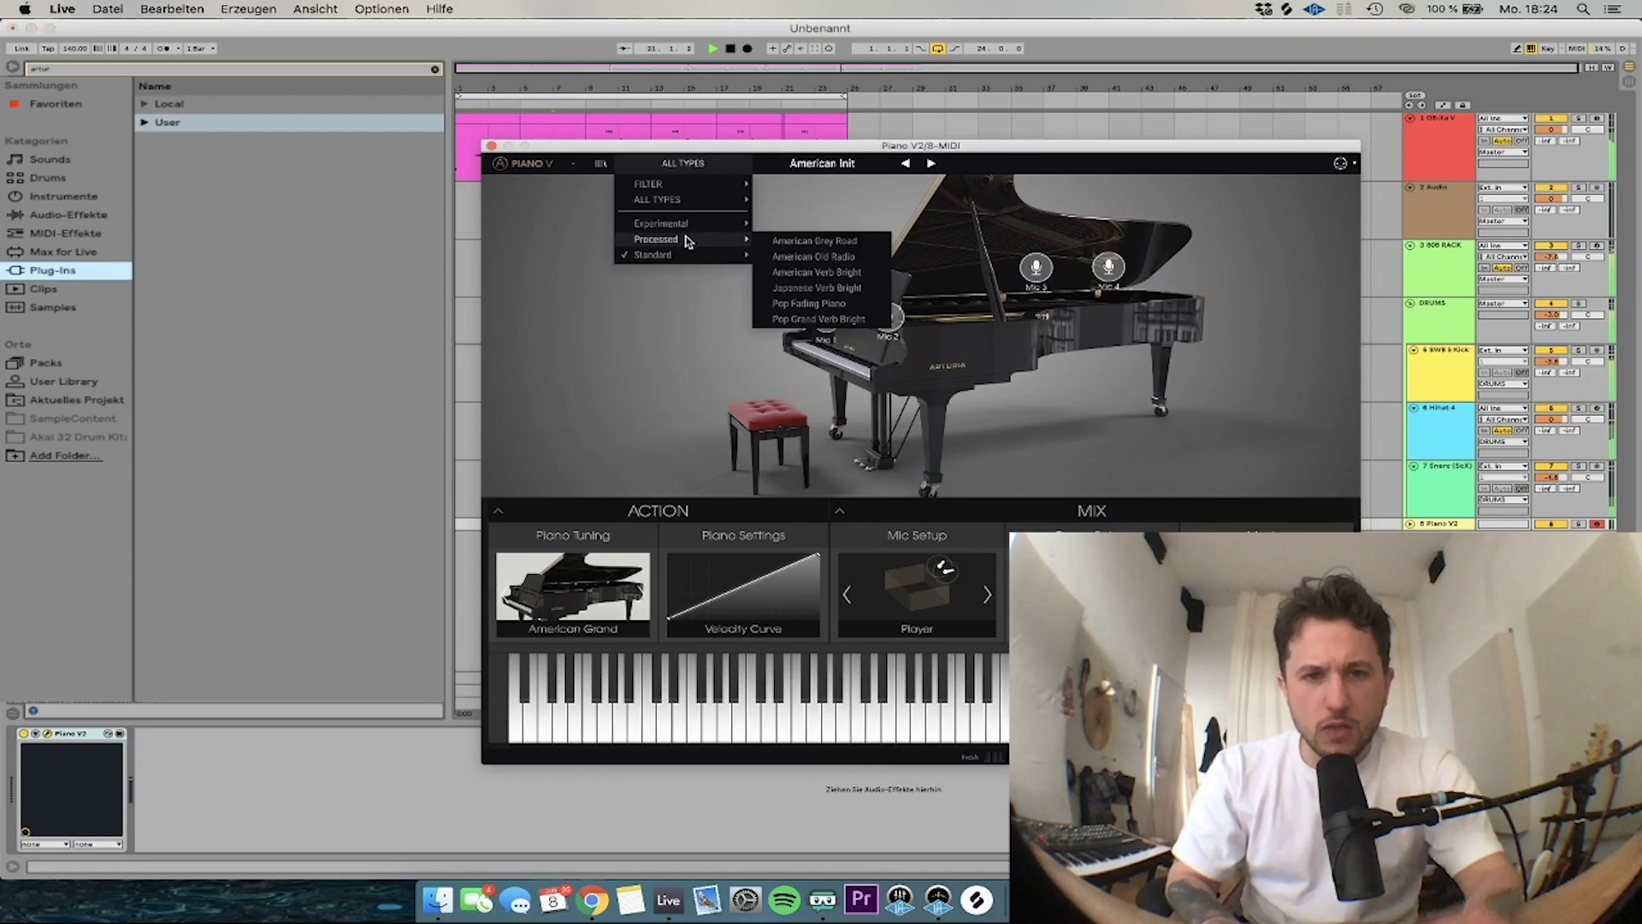
pyautogui.click(805, 303)
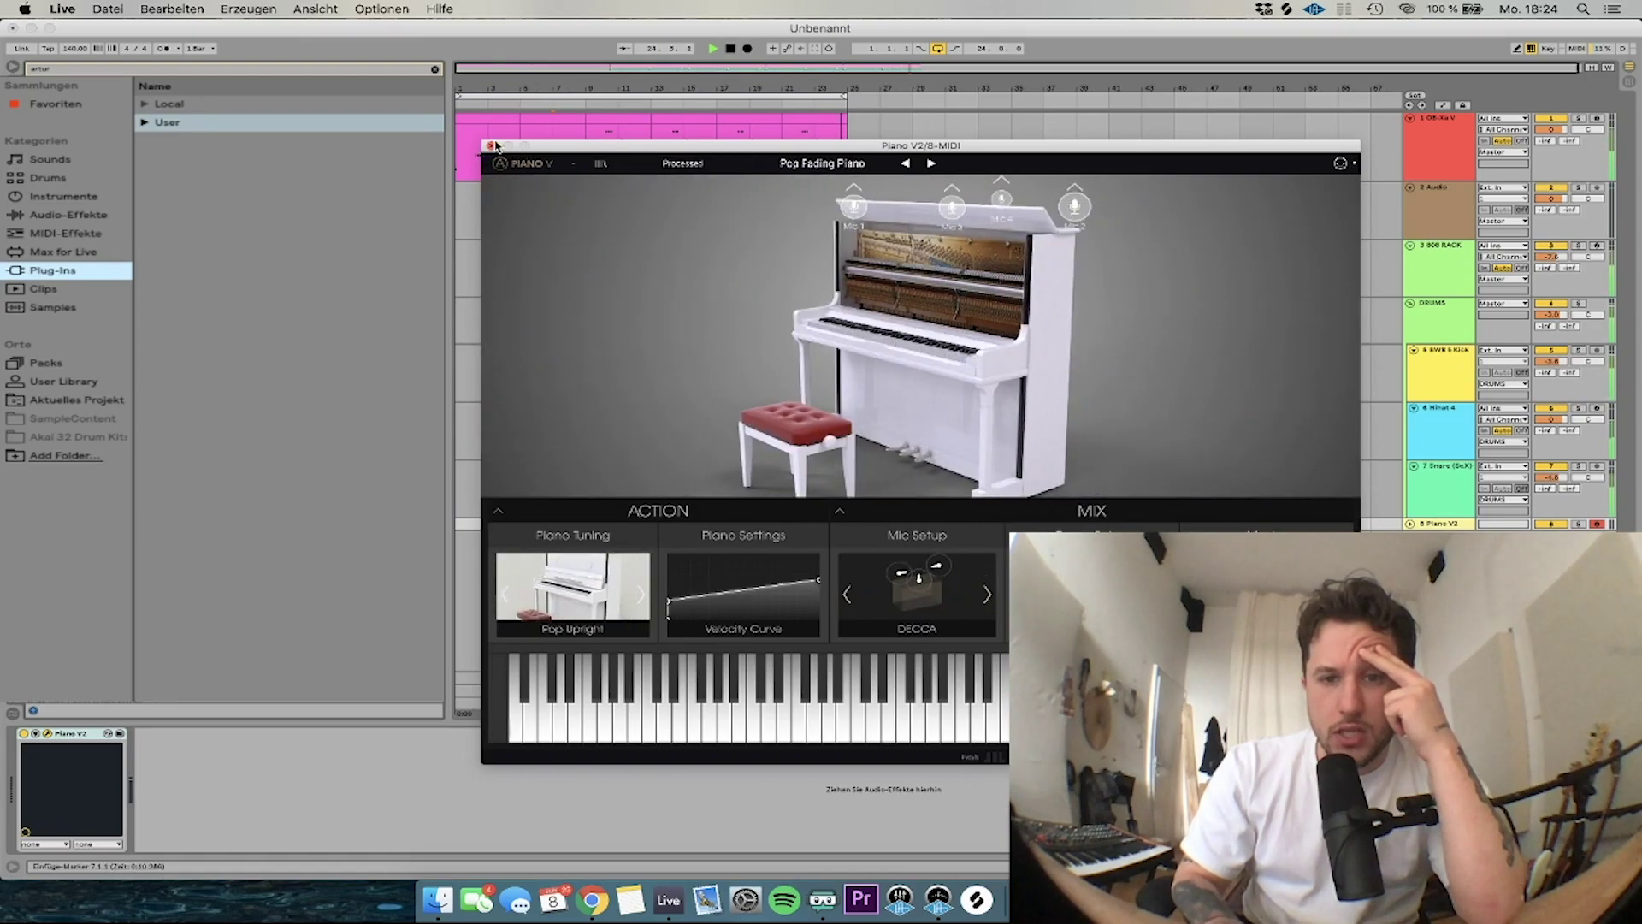
pyautogui.click(492, 146)
# Copy the melody clip at bar 9 onto the Piano V2 track and play the arrangement
pyautogui.click(652, 206)
pyautogui.click(610, 129)
pyautogui.press('space')
pyautogui.press('space')
pyautogui.moveTo(610, 120); pyautogui.dragTo(617, 523)
pyautogui.press('space')
pyautogui.press('space')
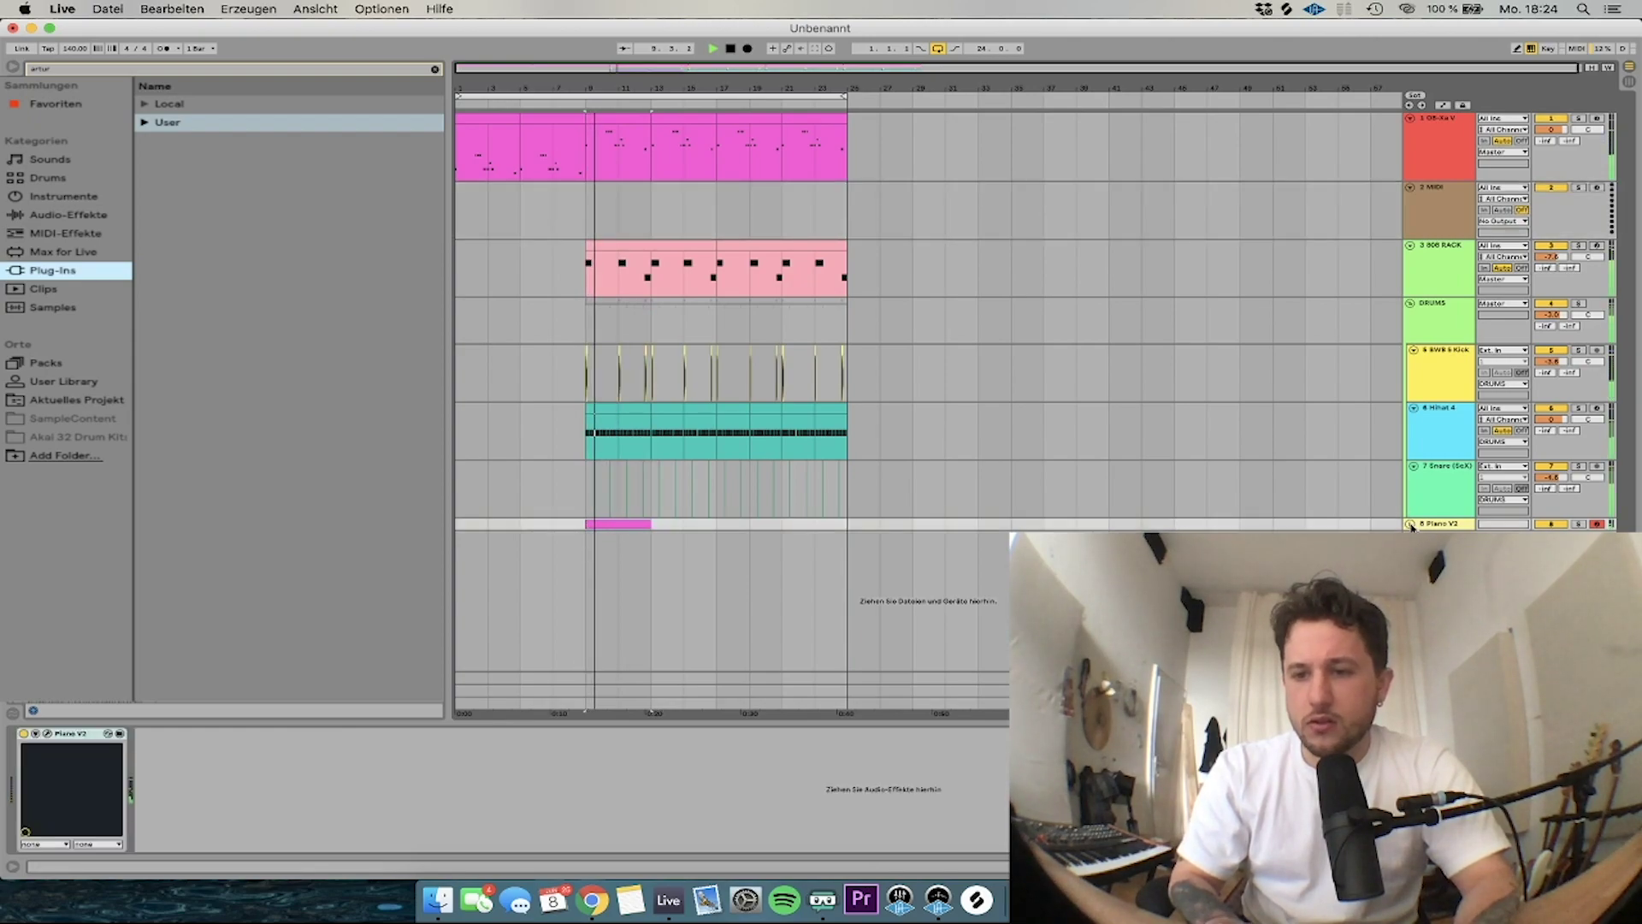
# Move the Piano V2 track directly below the OB-Xa V track and duplicate its clip three times
pyautogui.click(1409, 524)
pyautogui.moveTo(1445, 254); pyautogui.dragTo(1450, 199)
pyautogui.press('super+d')
pyautogui.press('super+d')
pyautogui.press('super+d')
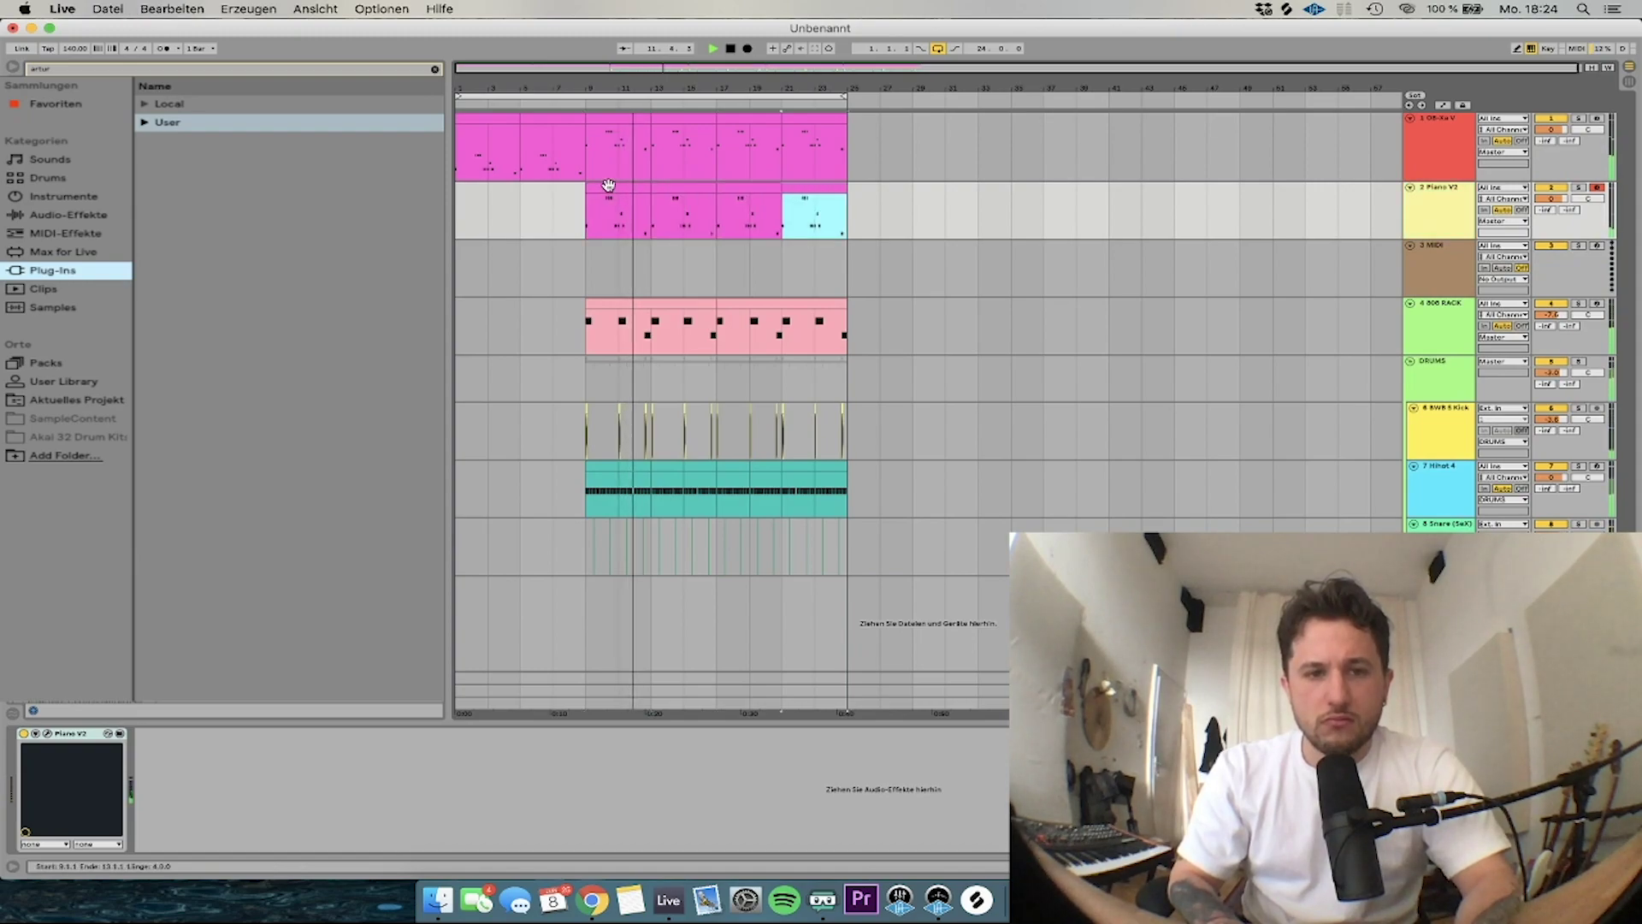
# Open the first Piano V2 clip and raise its last note to F#4
pyautogui.click(607, 186)
pyautogui.moveTo(1532, 494); pyautogui.dragTo(1527, 453)
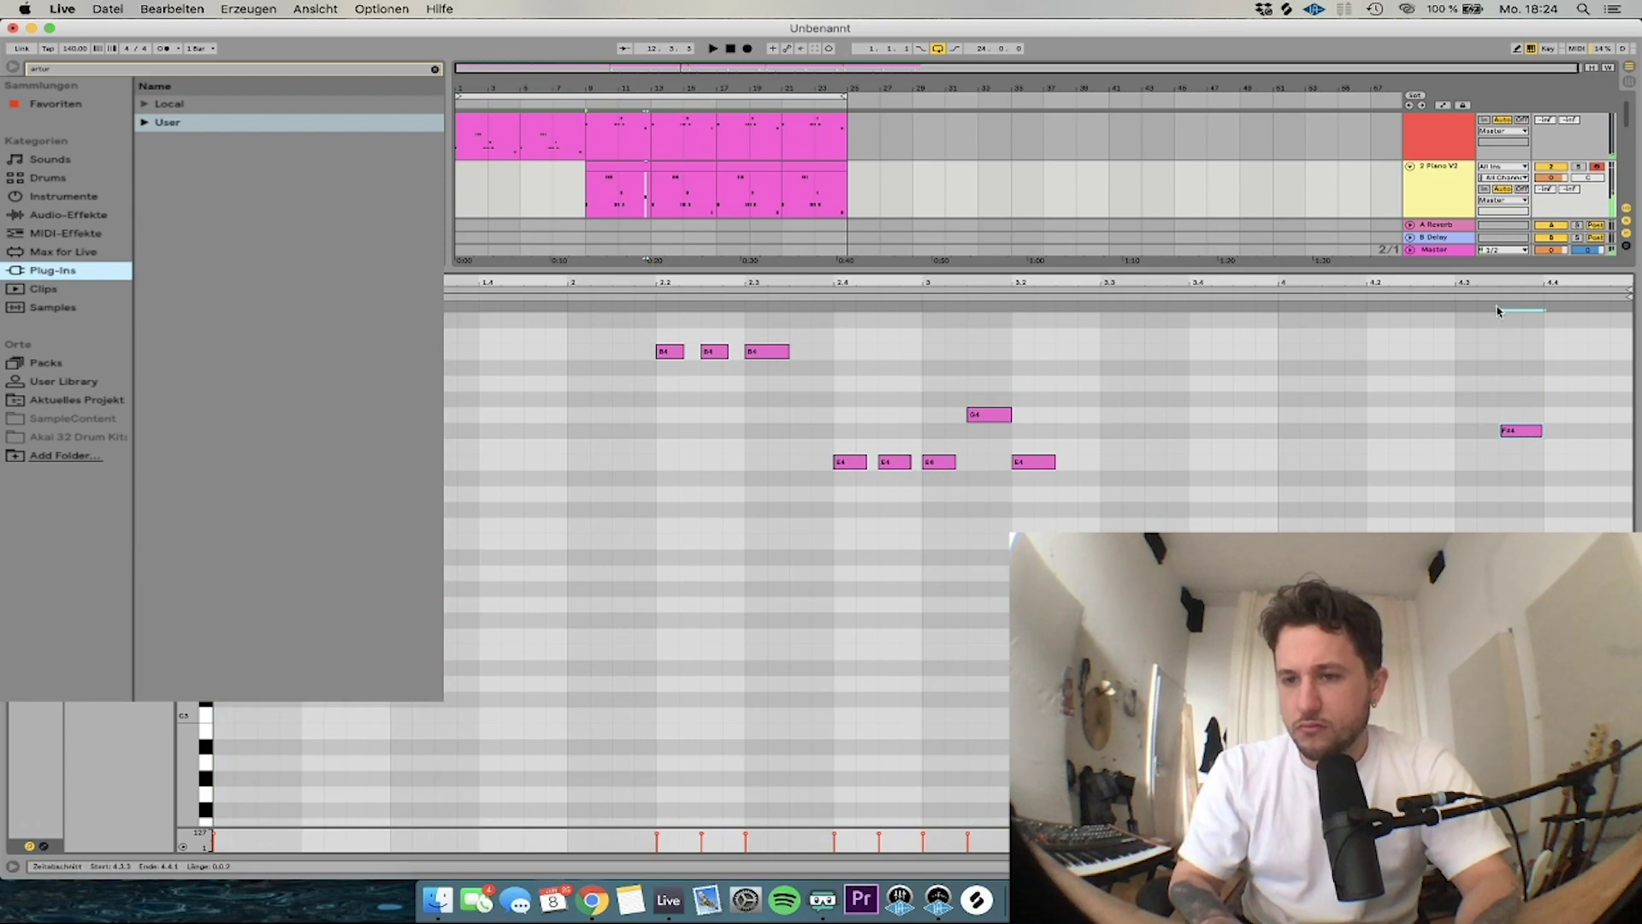
pyautogui.click(1450, 291)
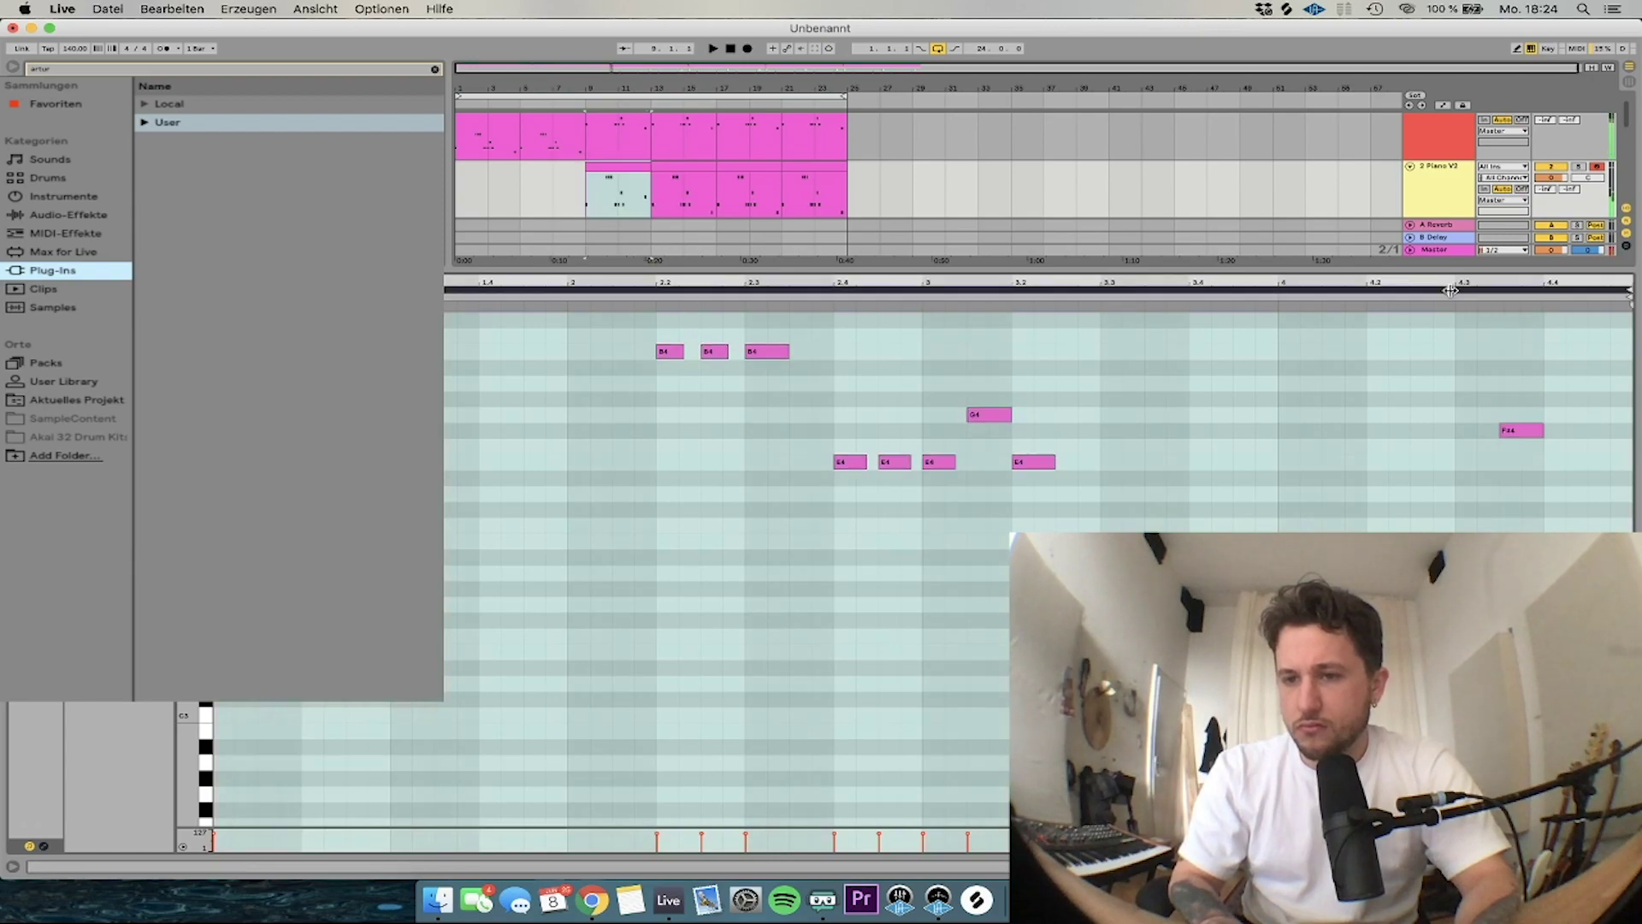
# Replace the following three piano clips with duplicates of the first clip and close the note editor
pyautogui.click(620, 169)
pyautogui.press('super+d')
pyautogui.press('super+d')
pyautogui.press('super+d')
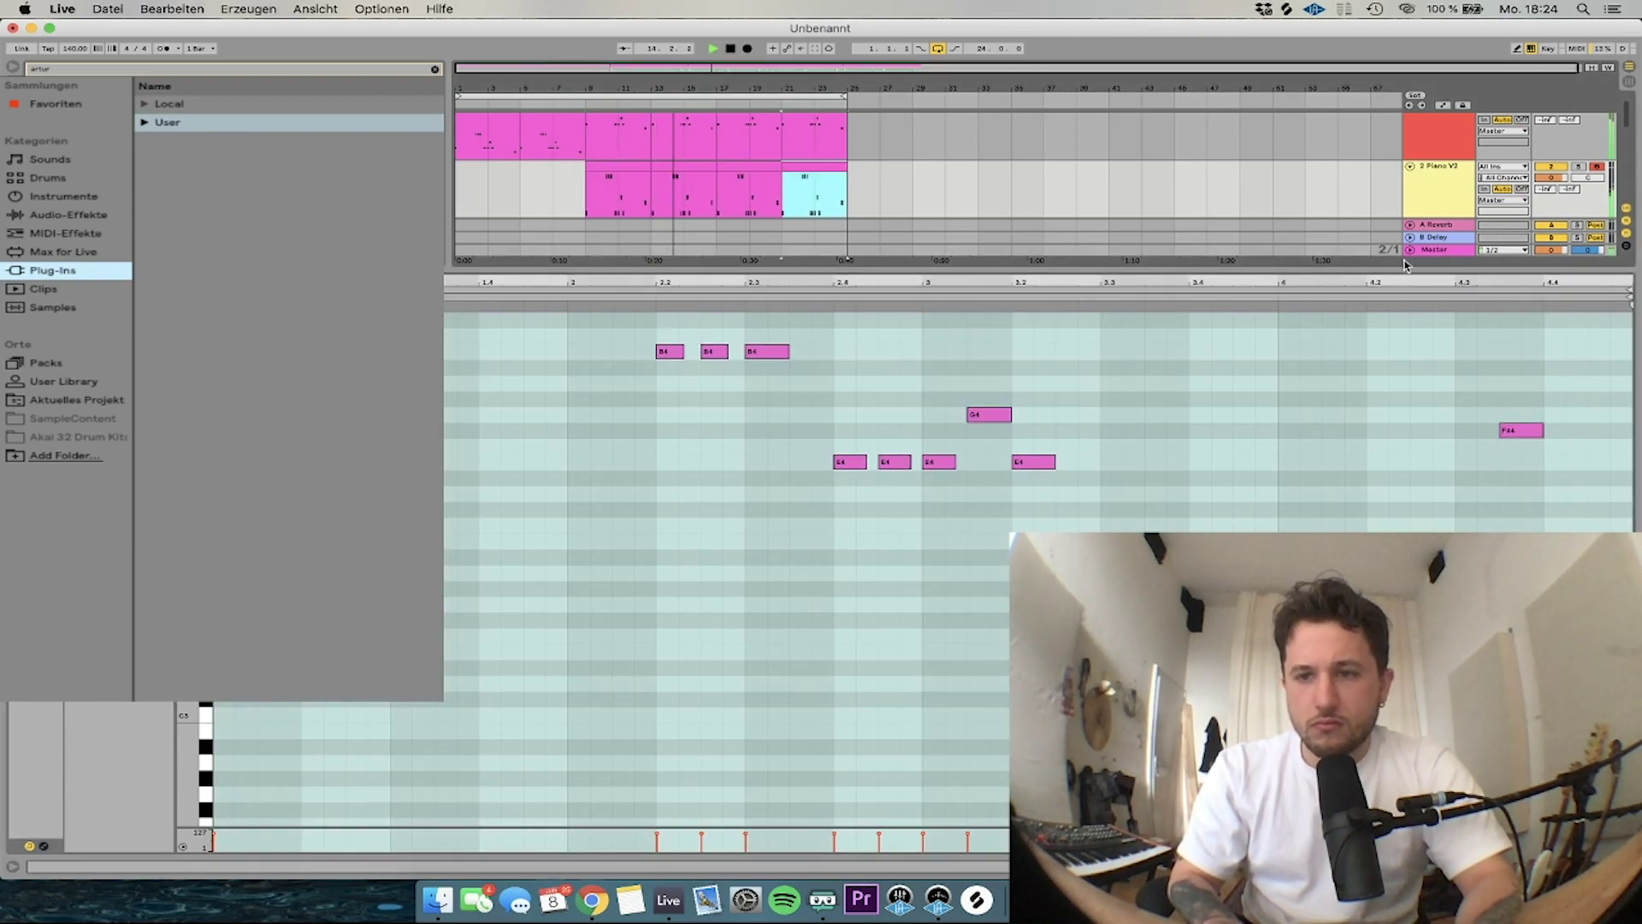
pyautogui.click(1430, 253)
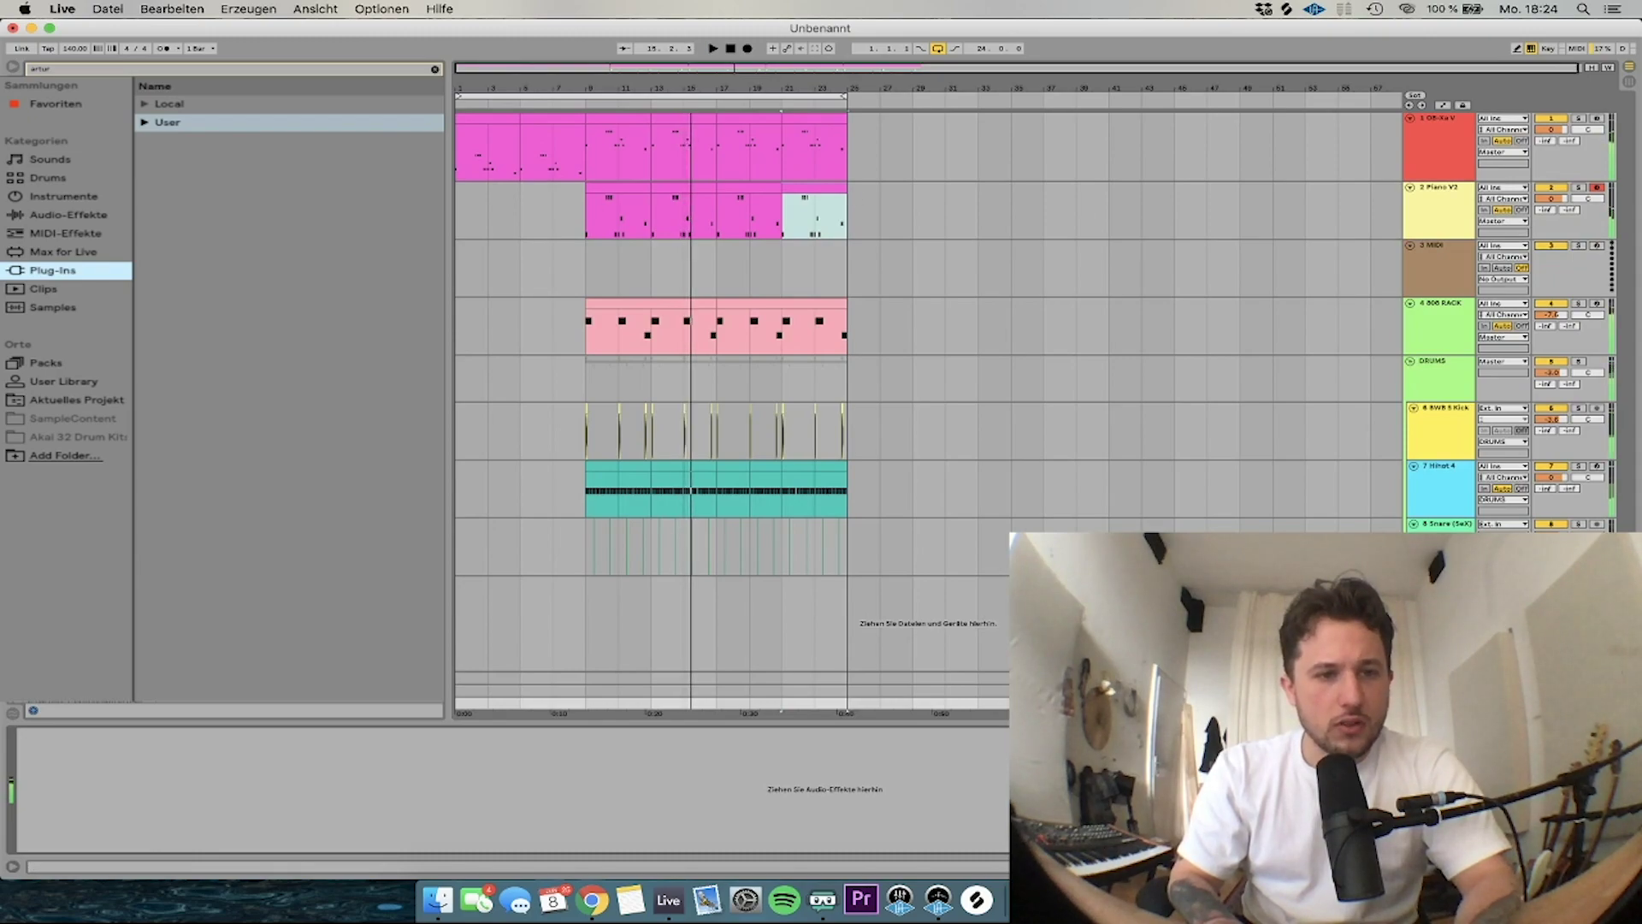
# Open the Piano V2 plug-in, audition its presets Pop Grand Verb Bright and American Grey Road during playback, and close its window
pyautogui.click(672, 193)
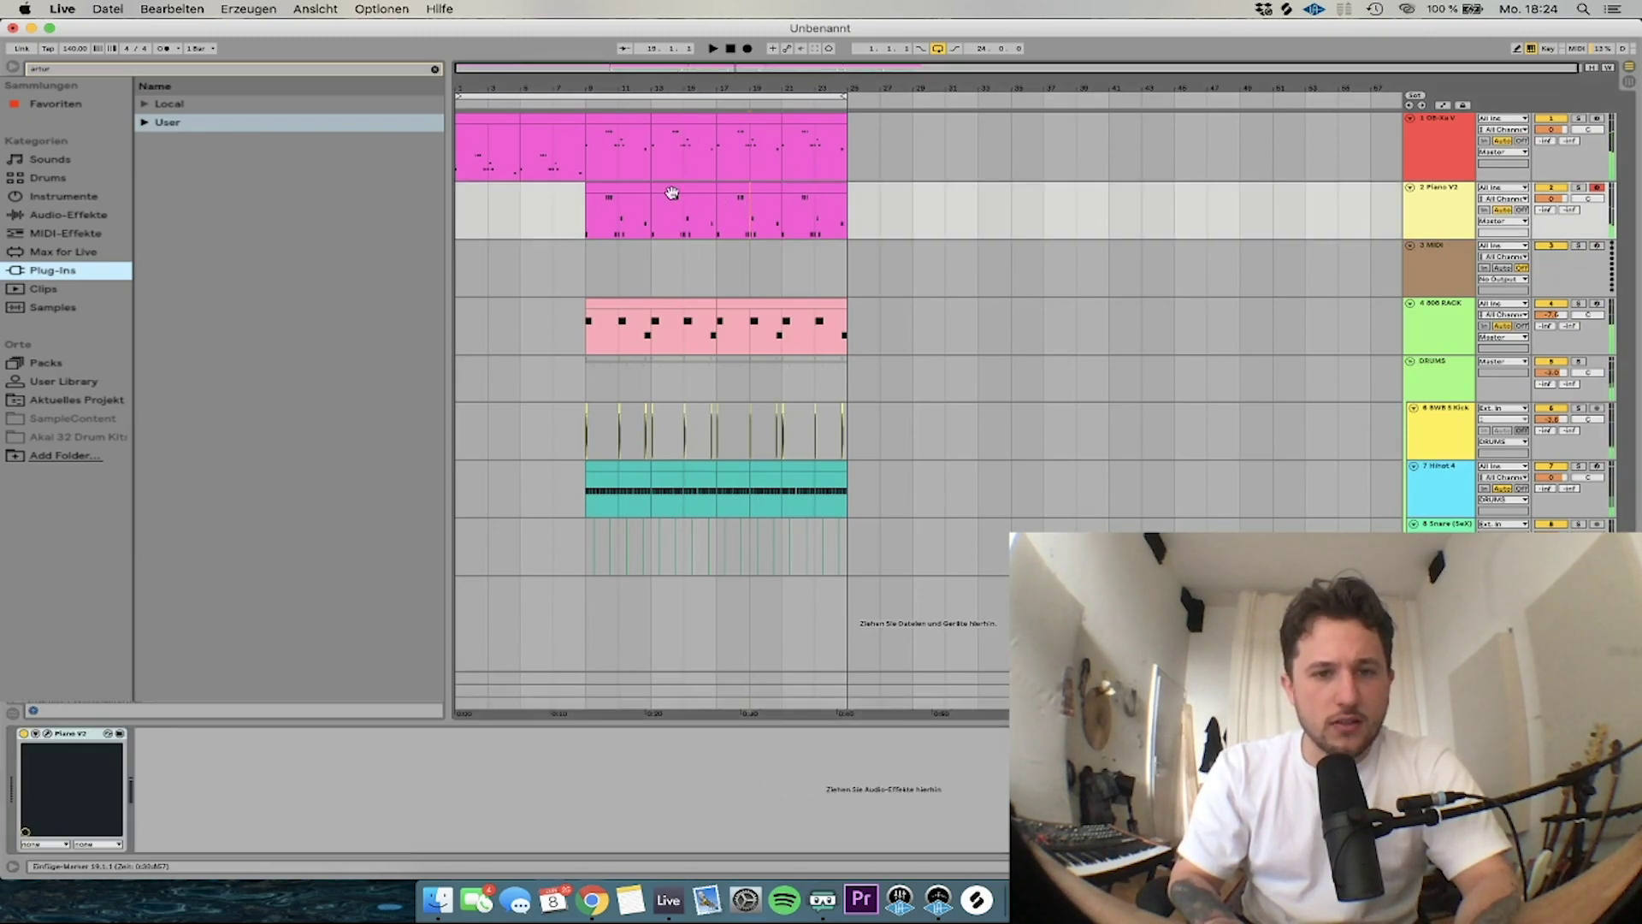
pyautogui.click(47, 733)
pyautogui.click(928, 162)
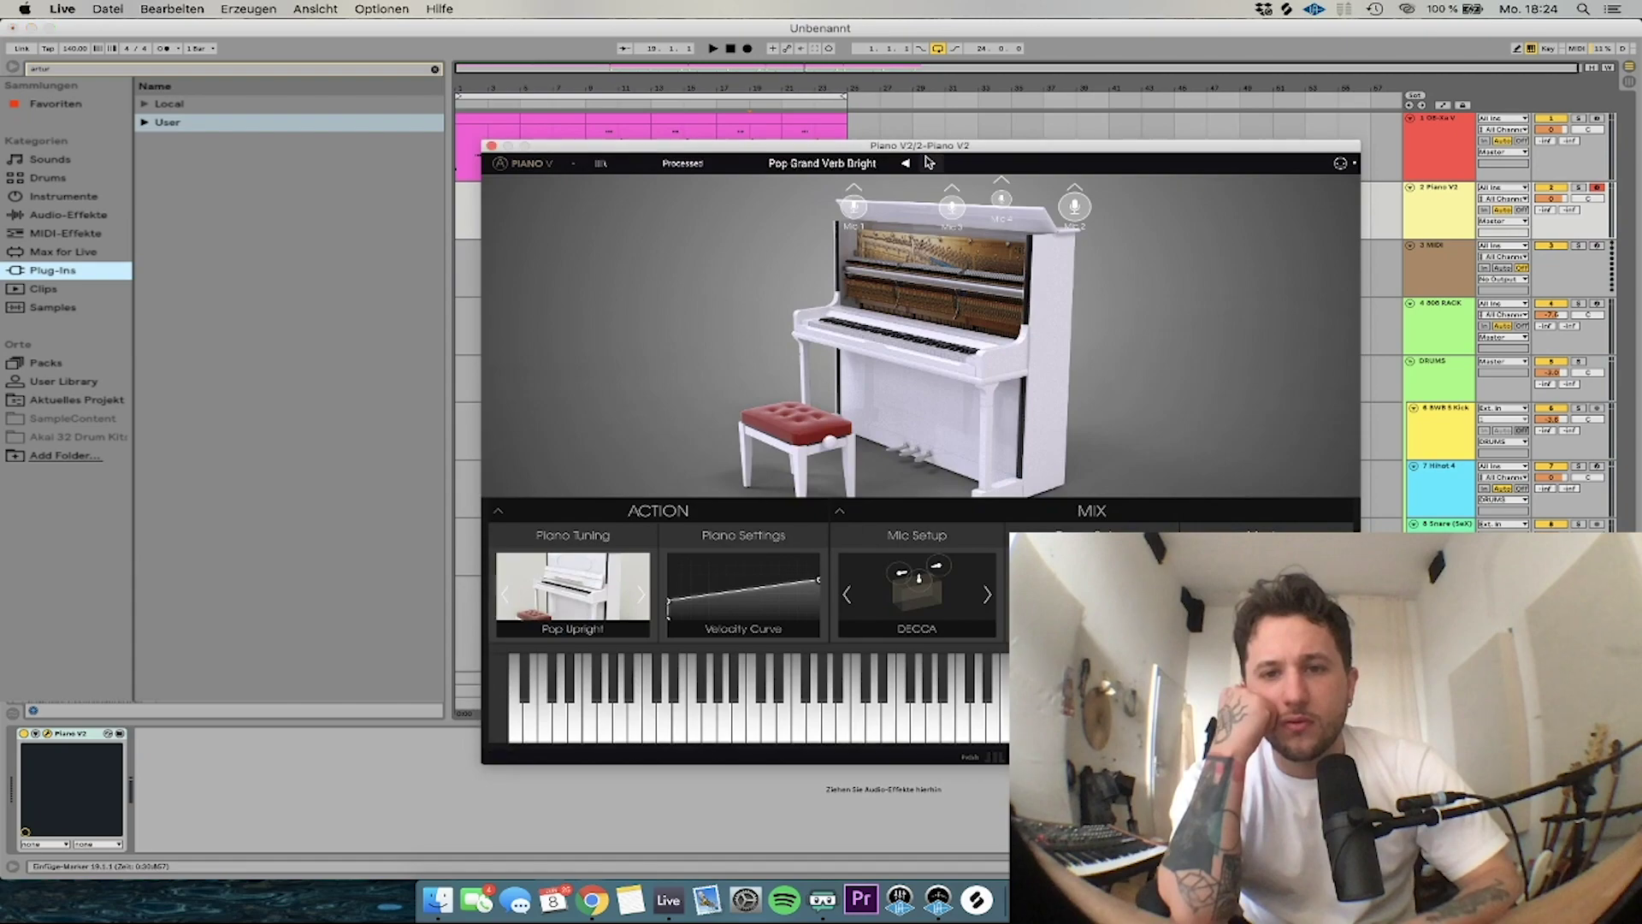
pyautogui.press('space')
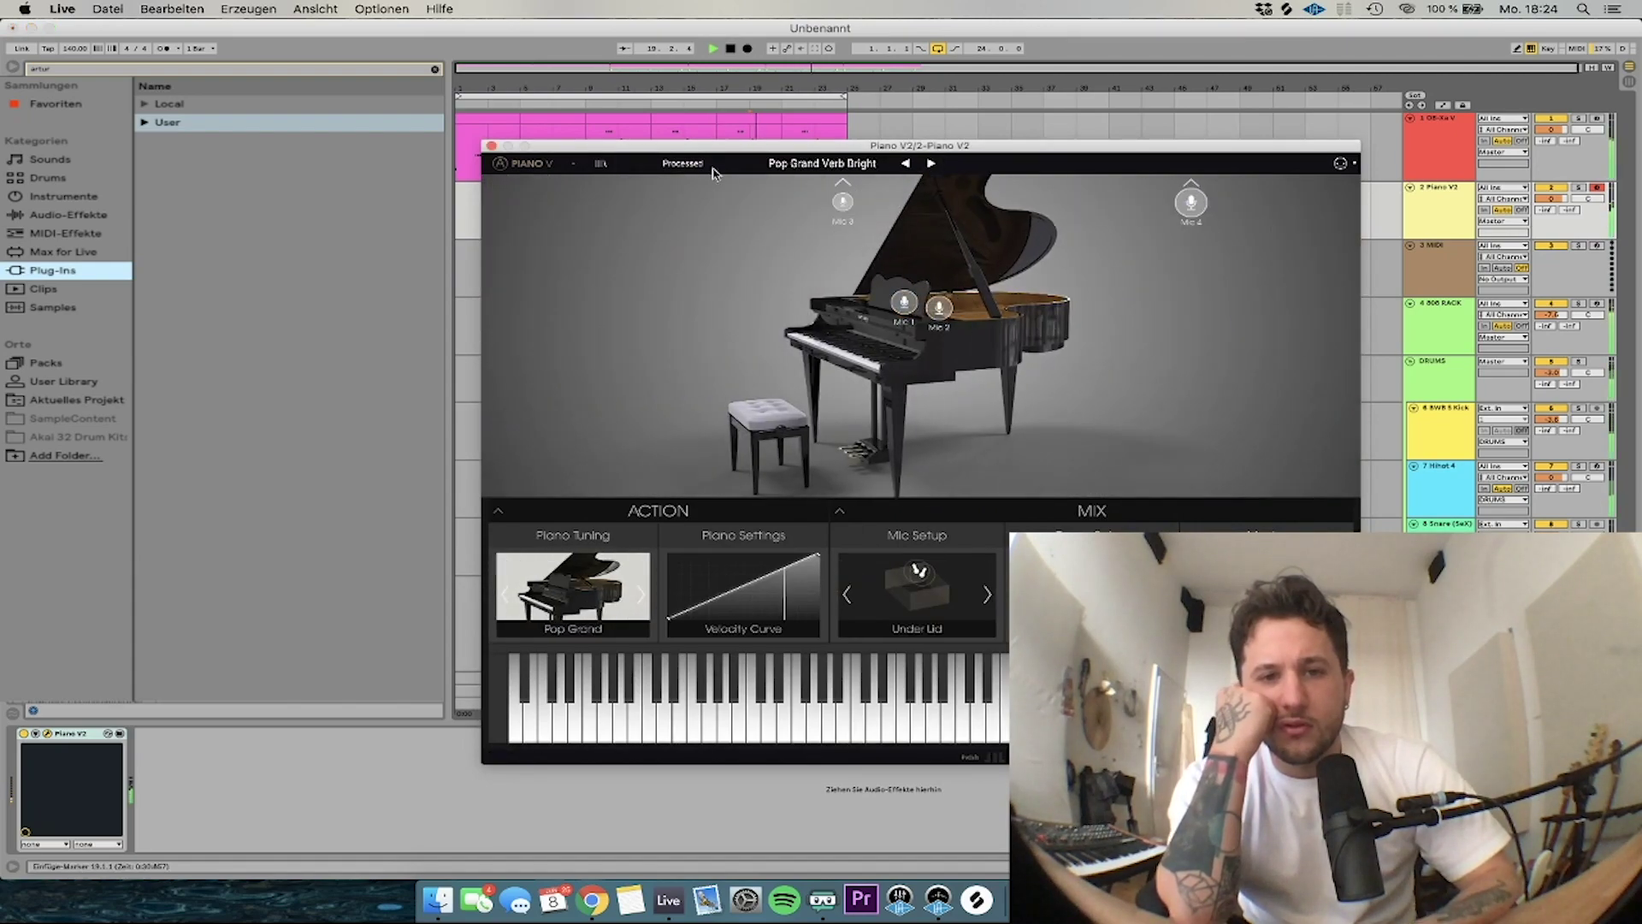
pyautogui.click(684, 163)
pyautogui.moveTo(664, 190)
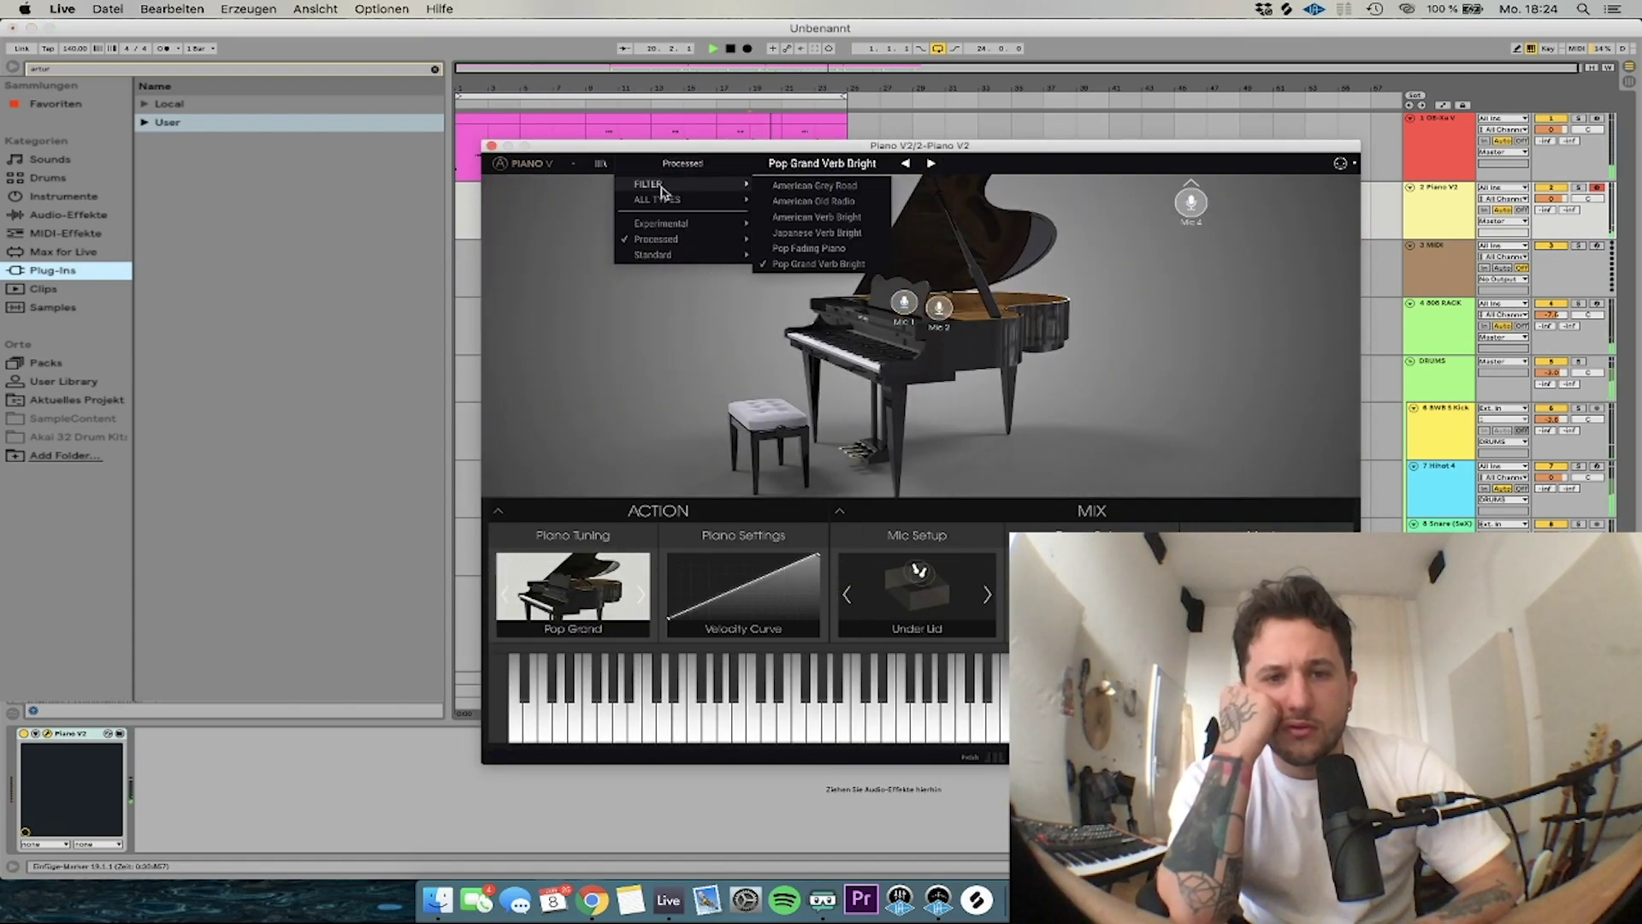
pyautogui.click(789, 187)
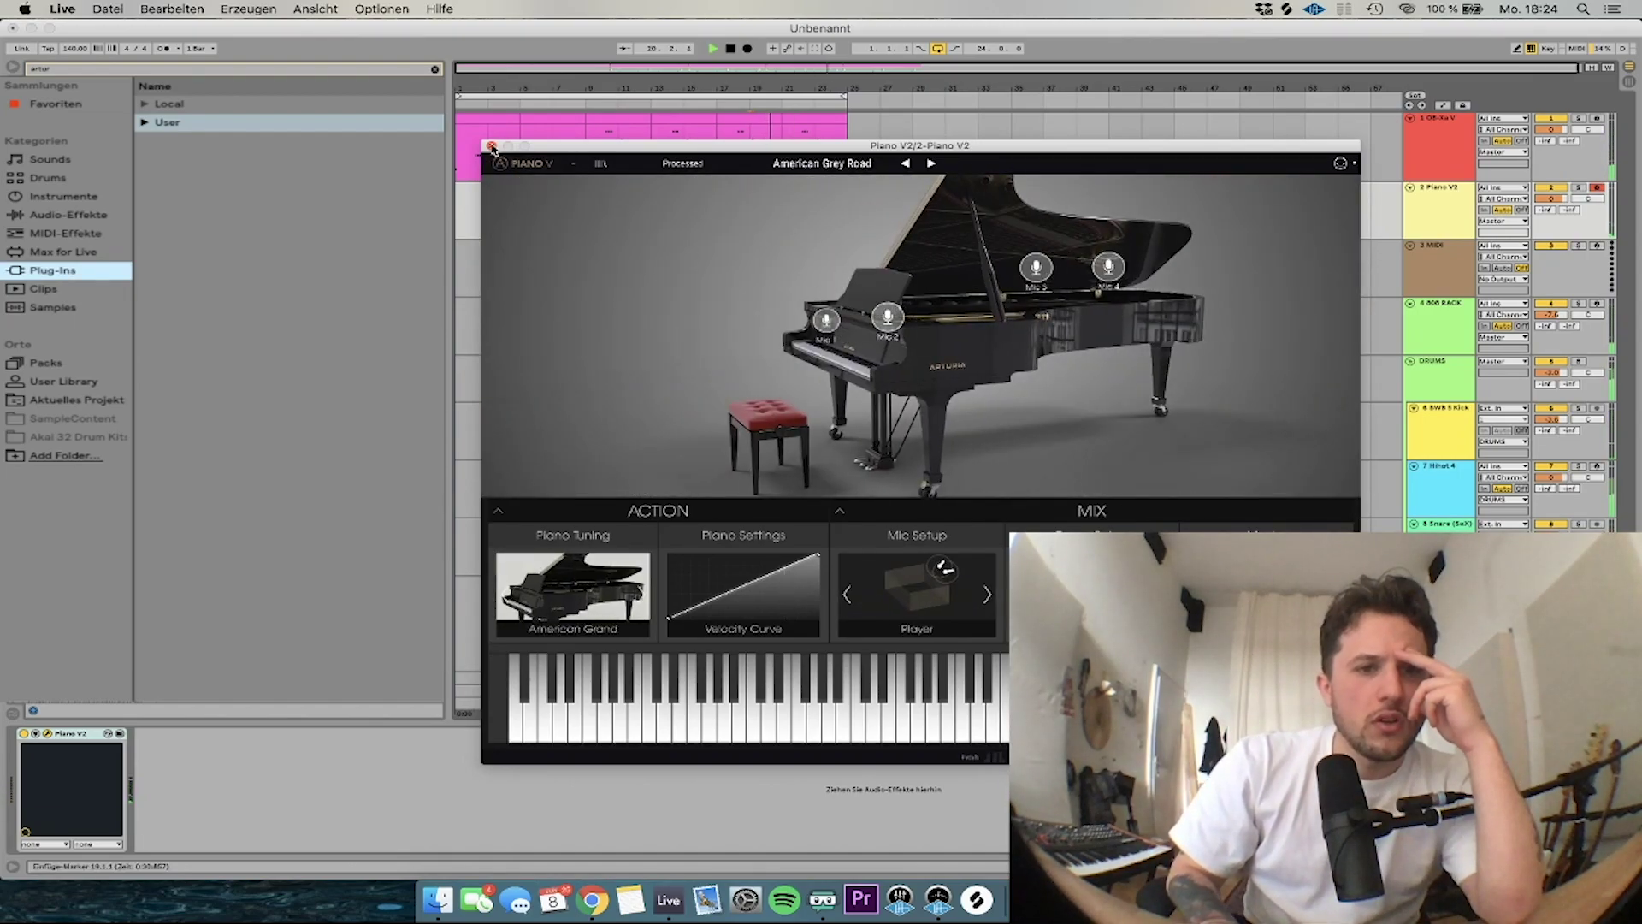
pyautogui.click(492, 146)
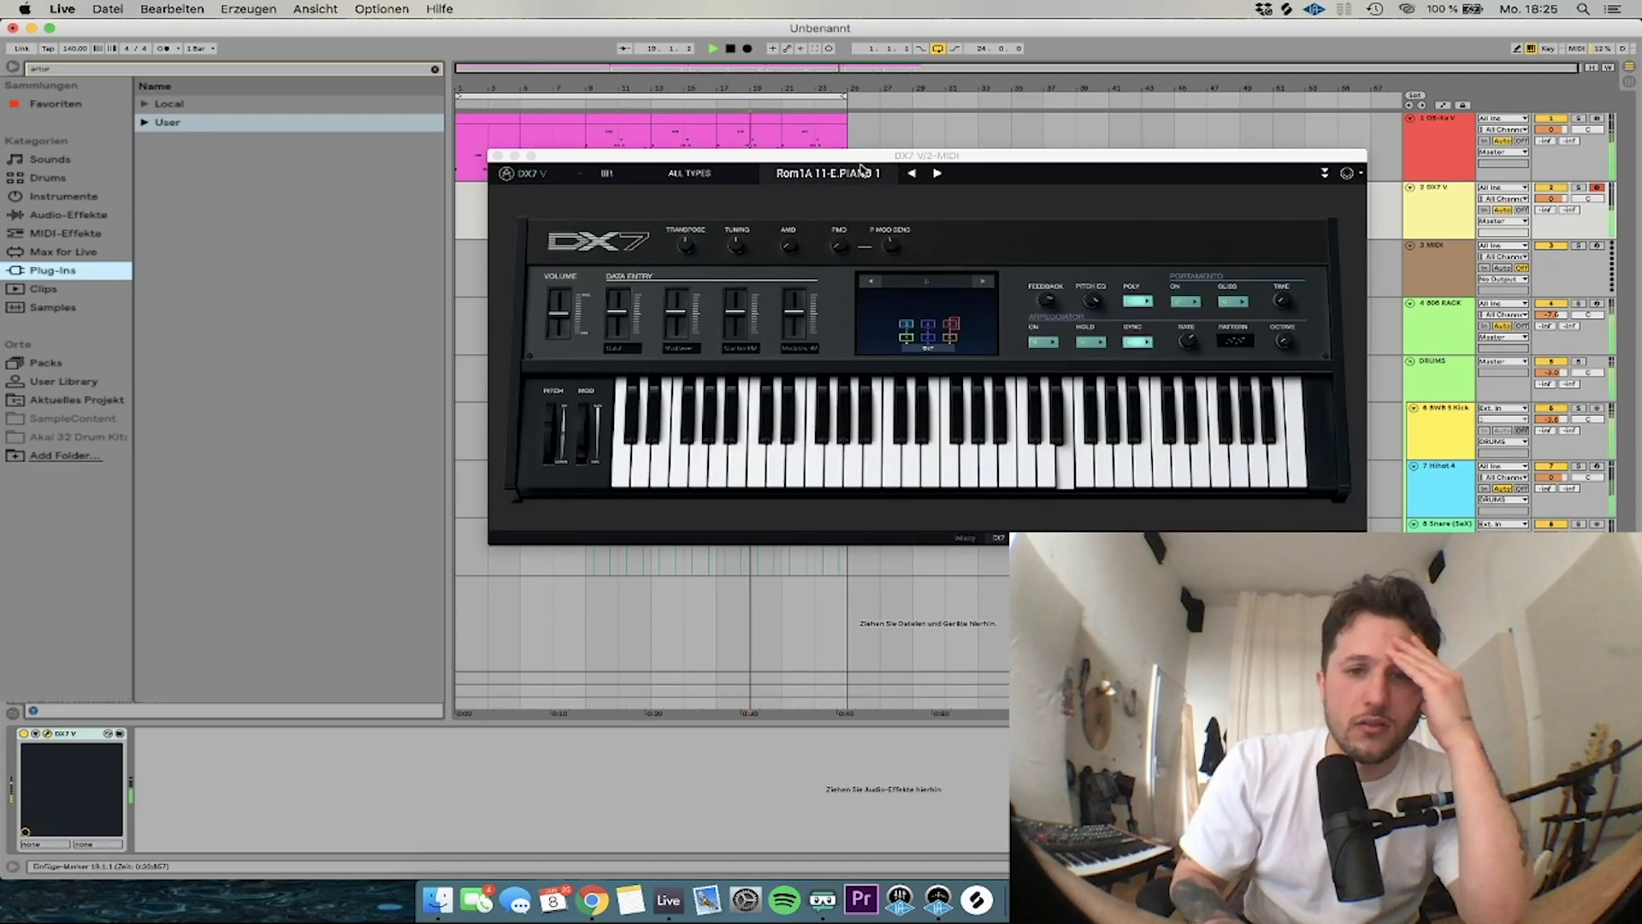
# Audition DX7 V presets across all types, including 6-String Shamisen, Moving 5th, 80's FM EP and 808 Bongo
pyautogui.click(938, 172)
pyautogui.press('super+space')
pyautogui.press('Escape')
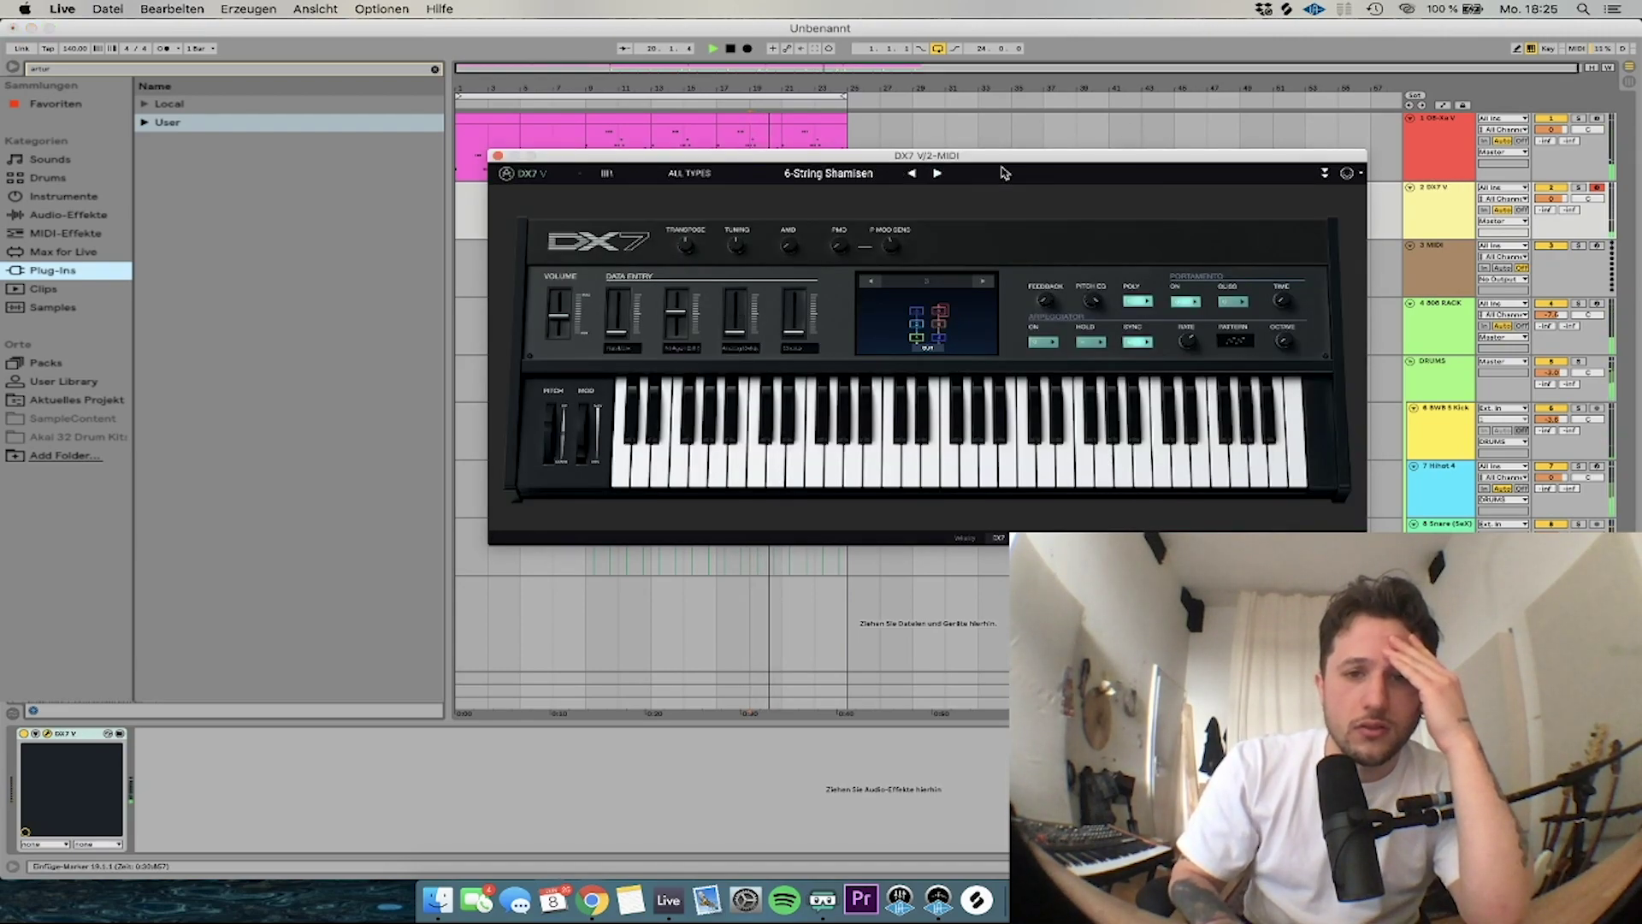
pyautogui.click(939, 175)
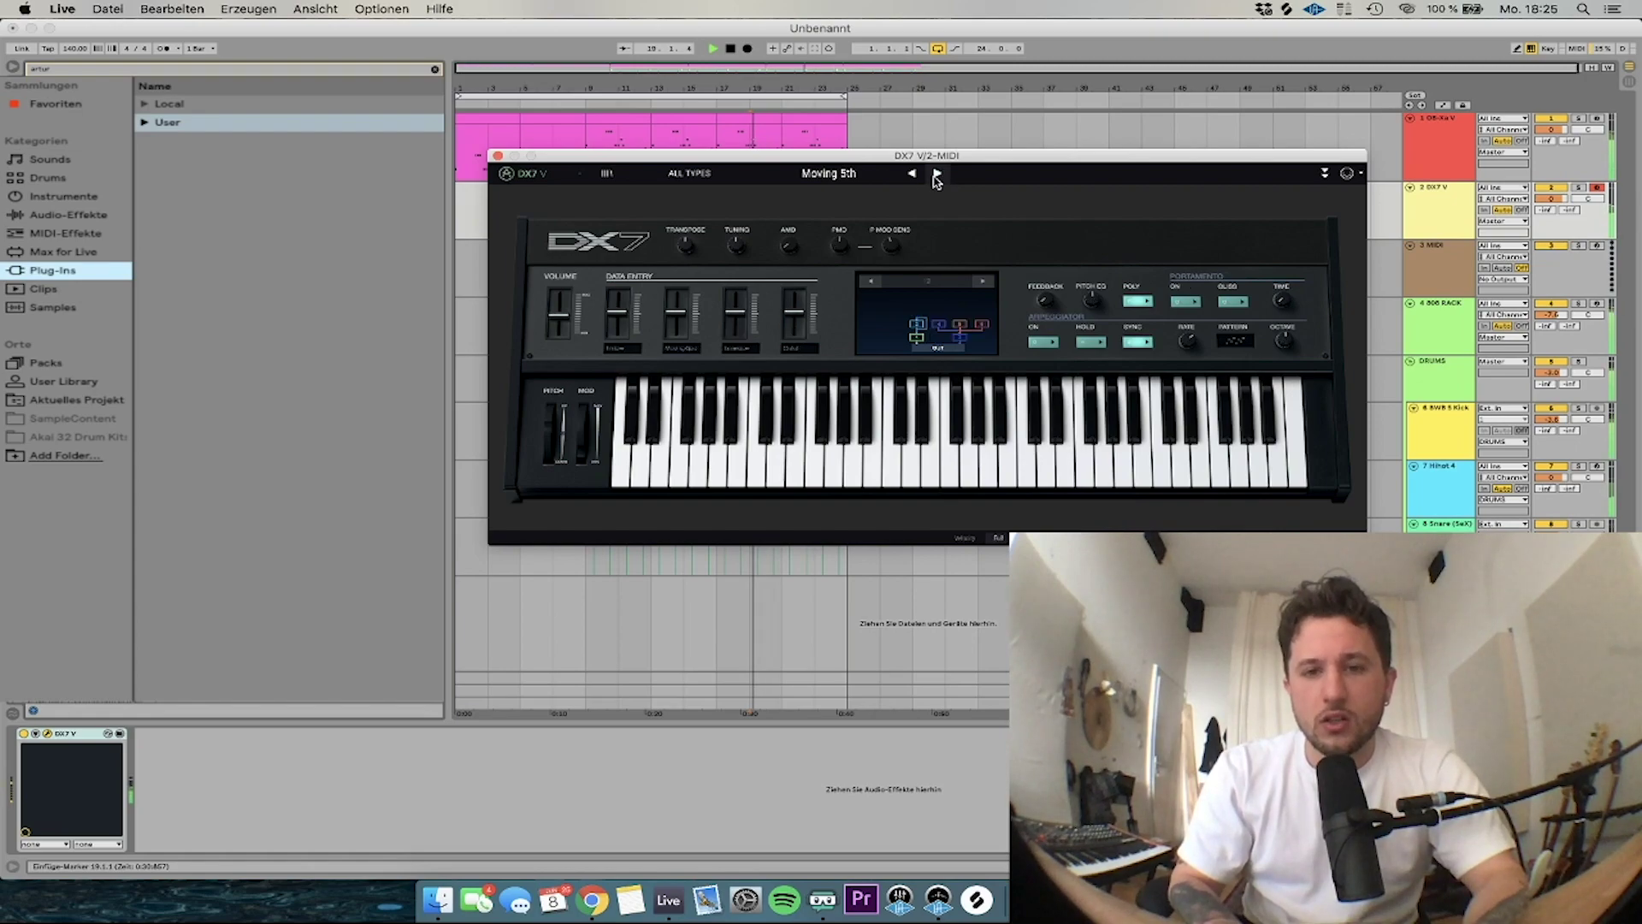
pyautogui.click(829, 174)
pyautogui.click(843, 322)
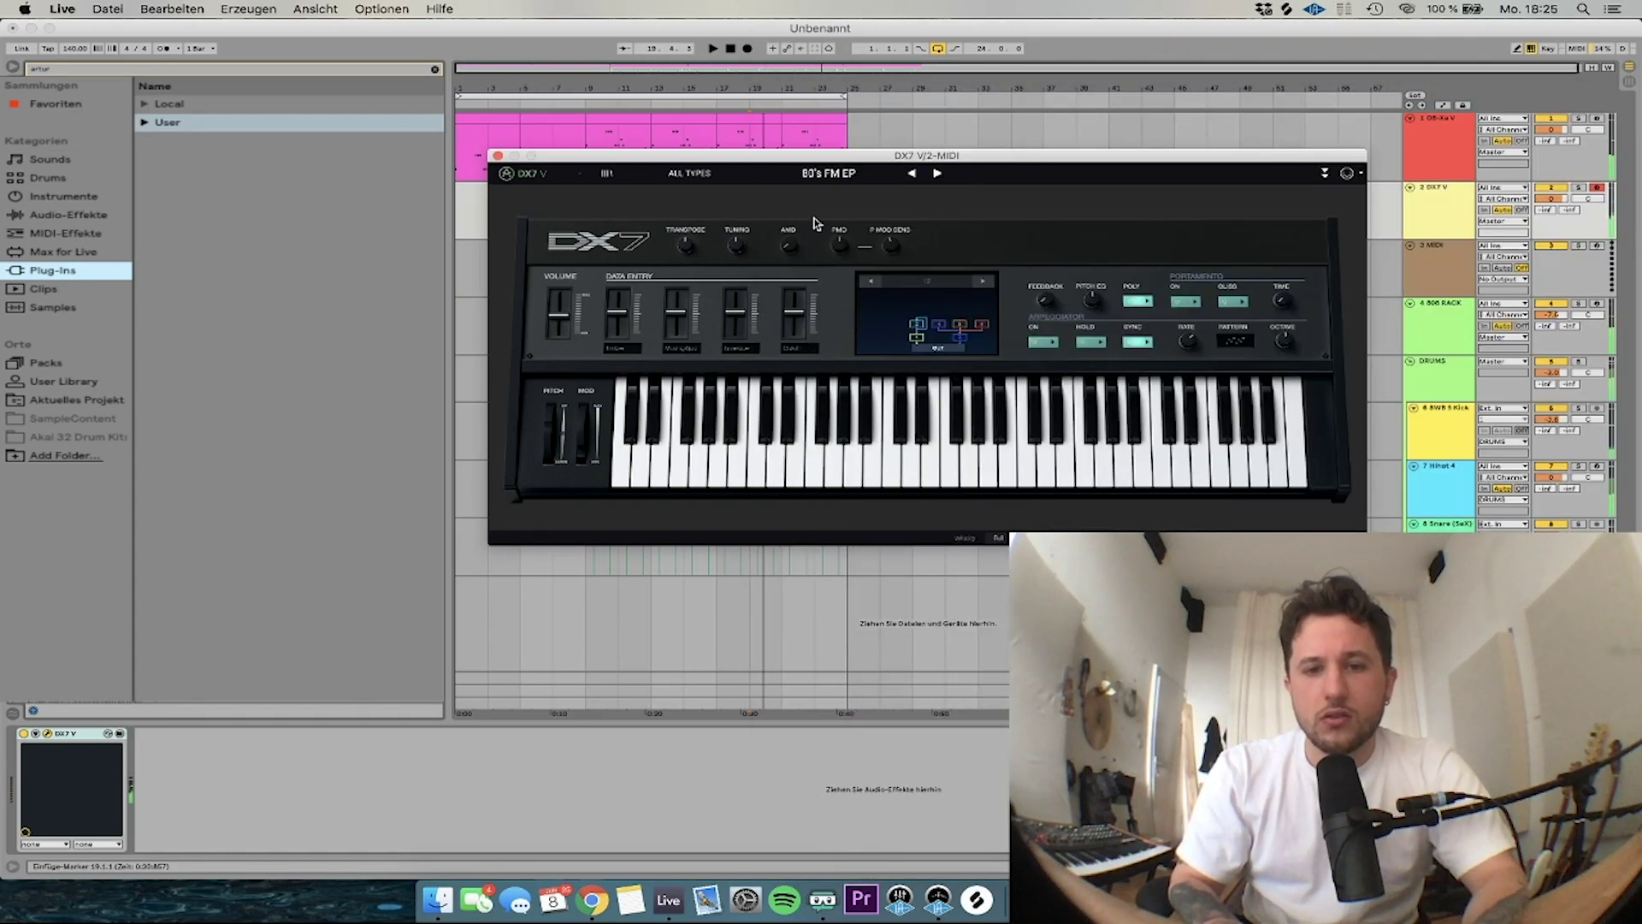
pyautogui.click(937, 175)
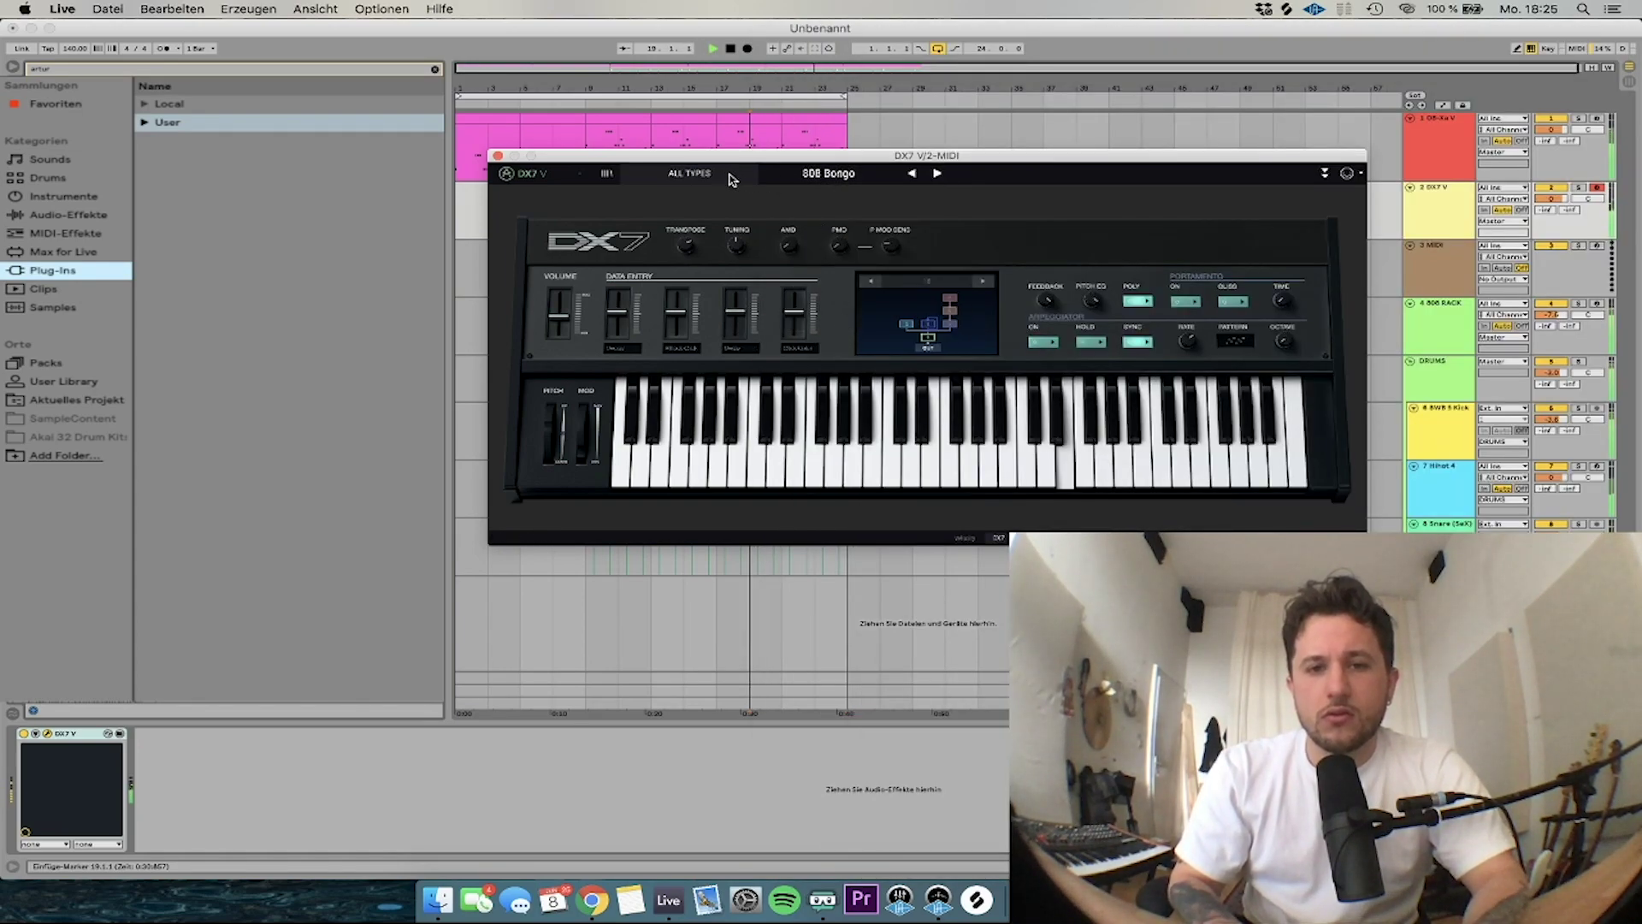
# Load the DX7 V Lead preset As Androids Sleep, step through the Lead presets past Fusion Lead, and close the plug-in window
pyautogui.click(689, 173)
pyautogui.moveTo(691, 306)
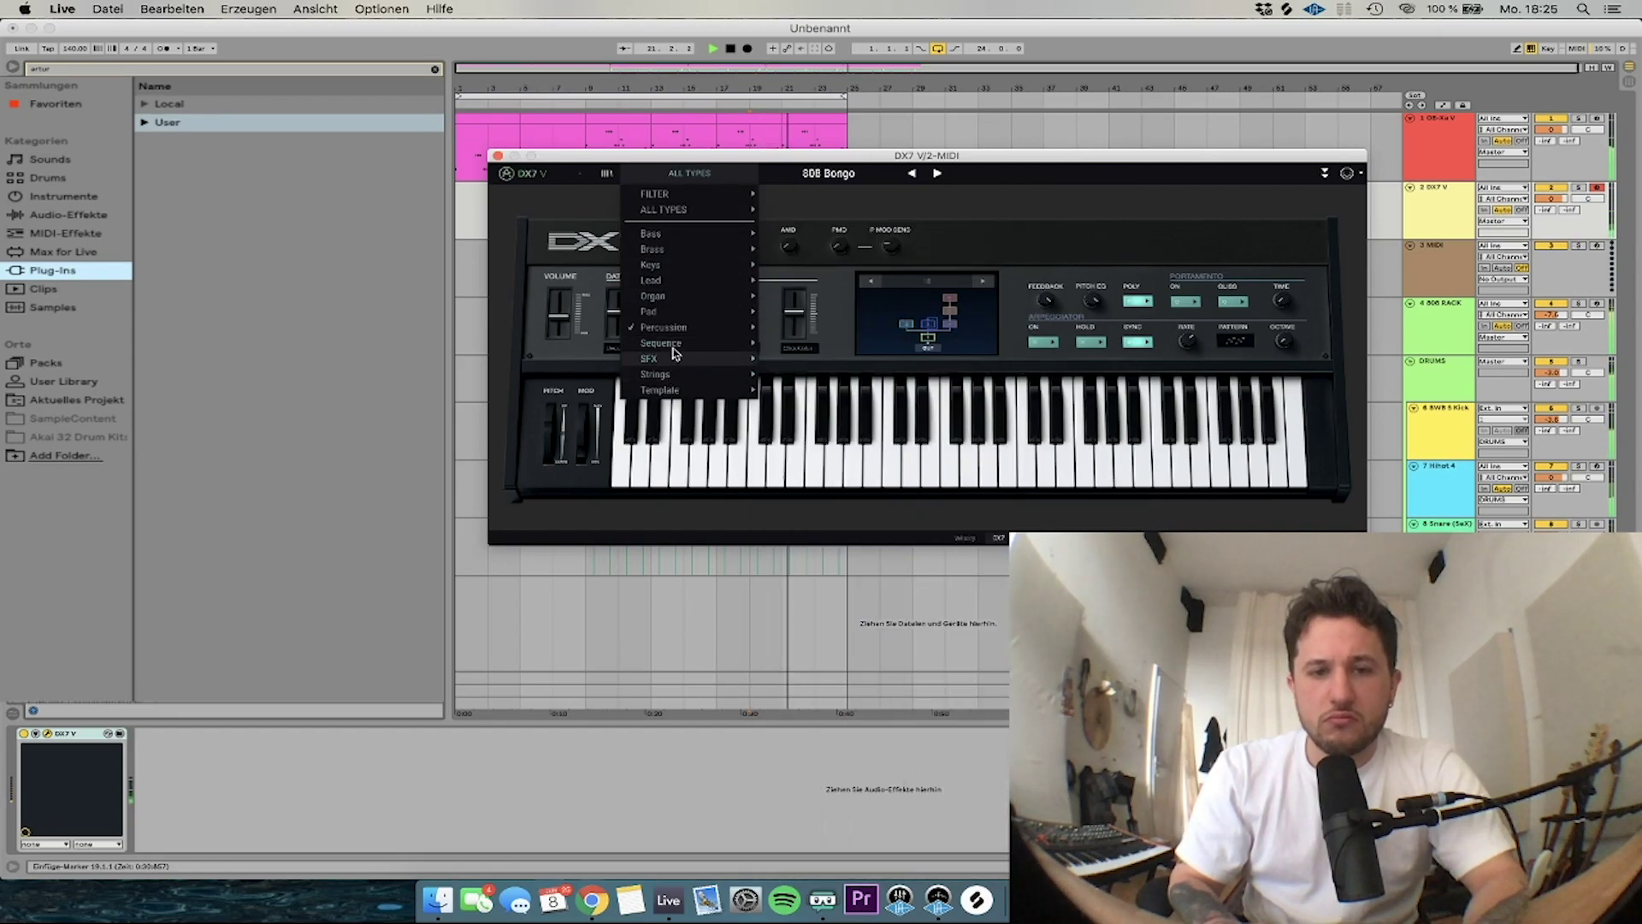
pyautogui.moveTo(667, 281)
pyautogui.click(808, 291)
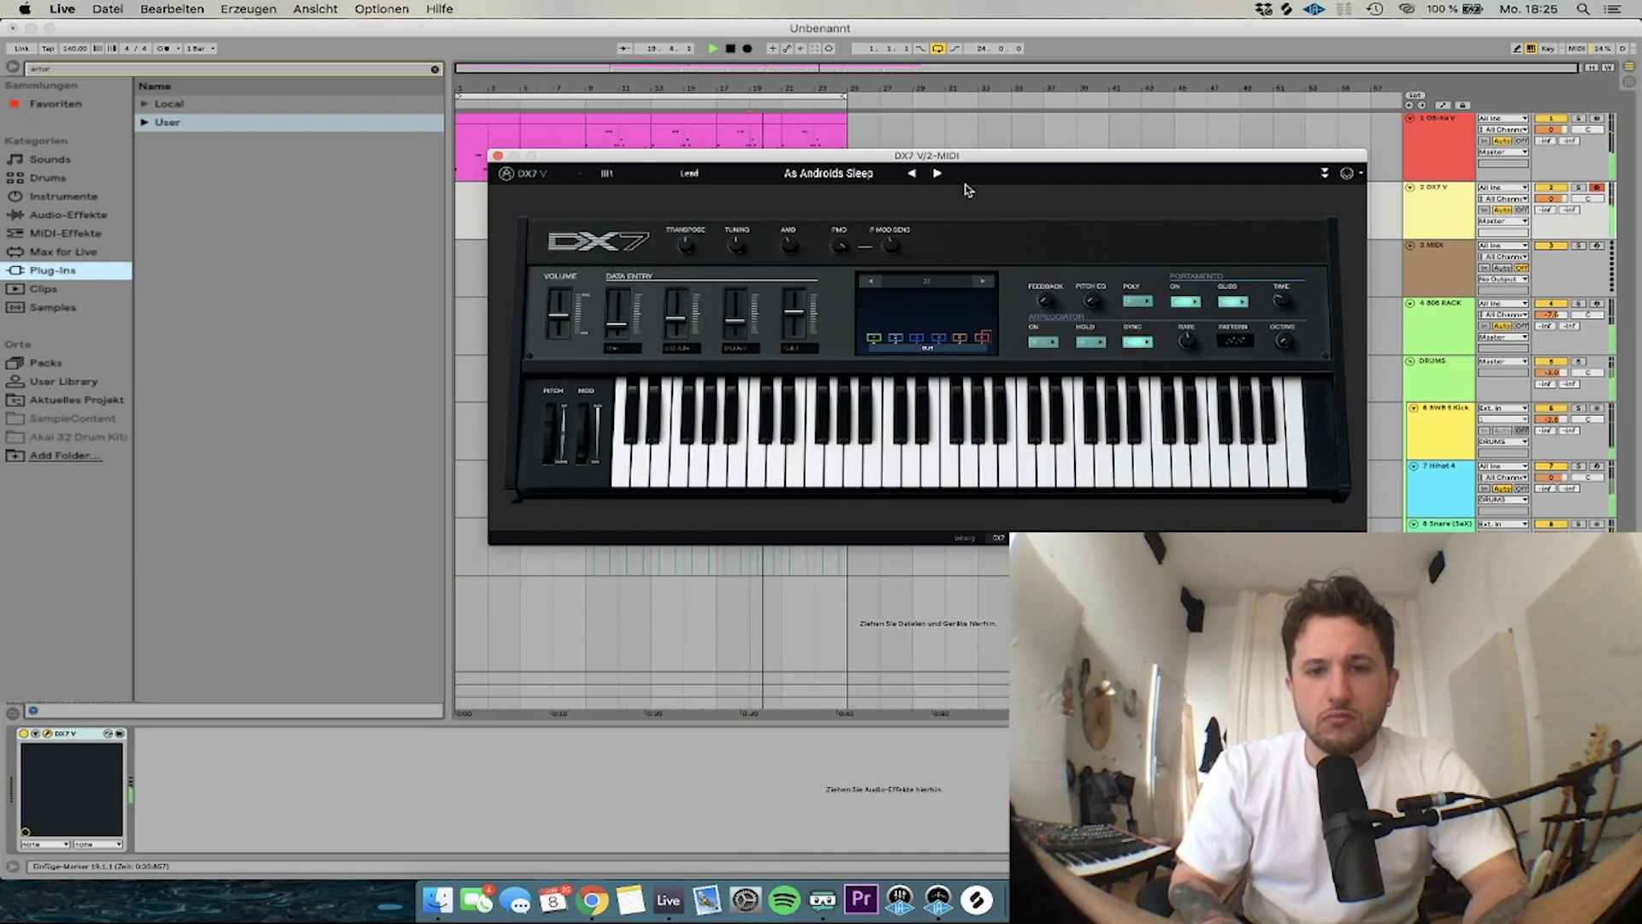
pyautogui.click(934, 173)
pyautogui.click(936, 174)
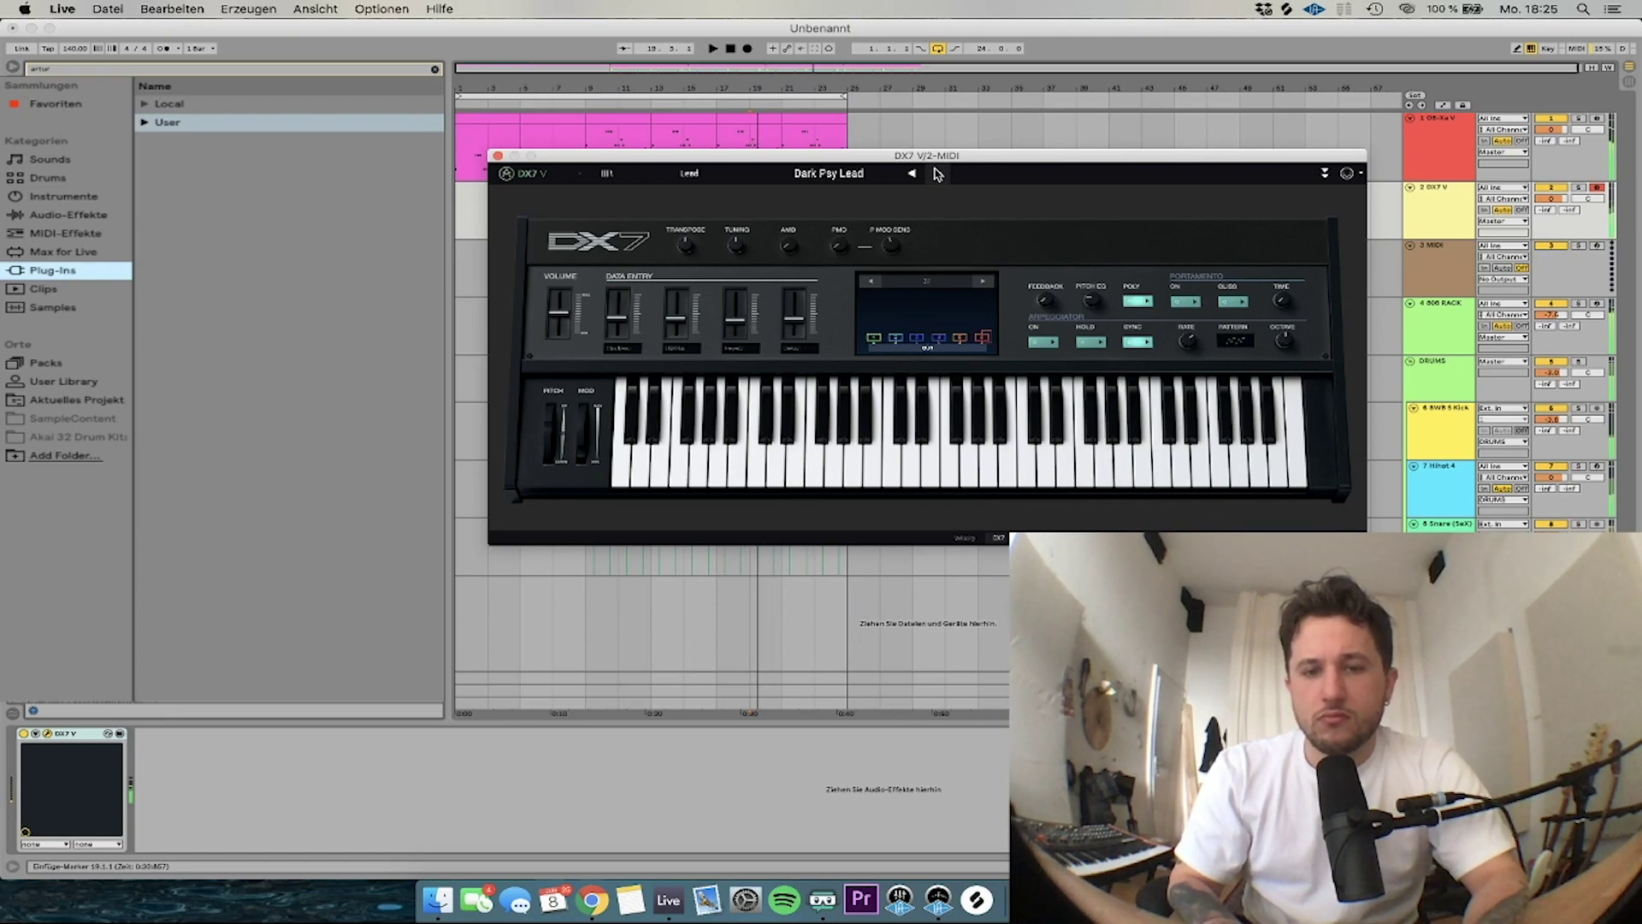
pyautogui.click(937, 174)
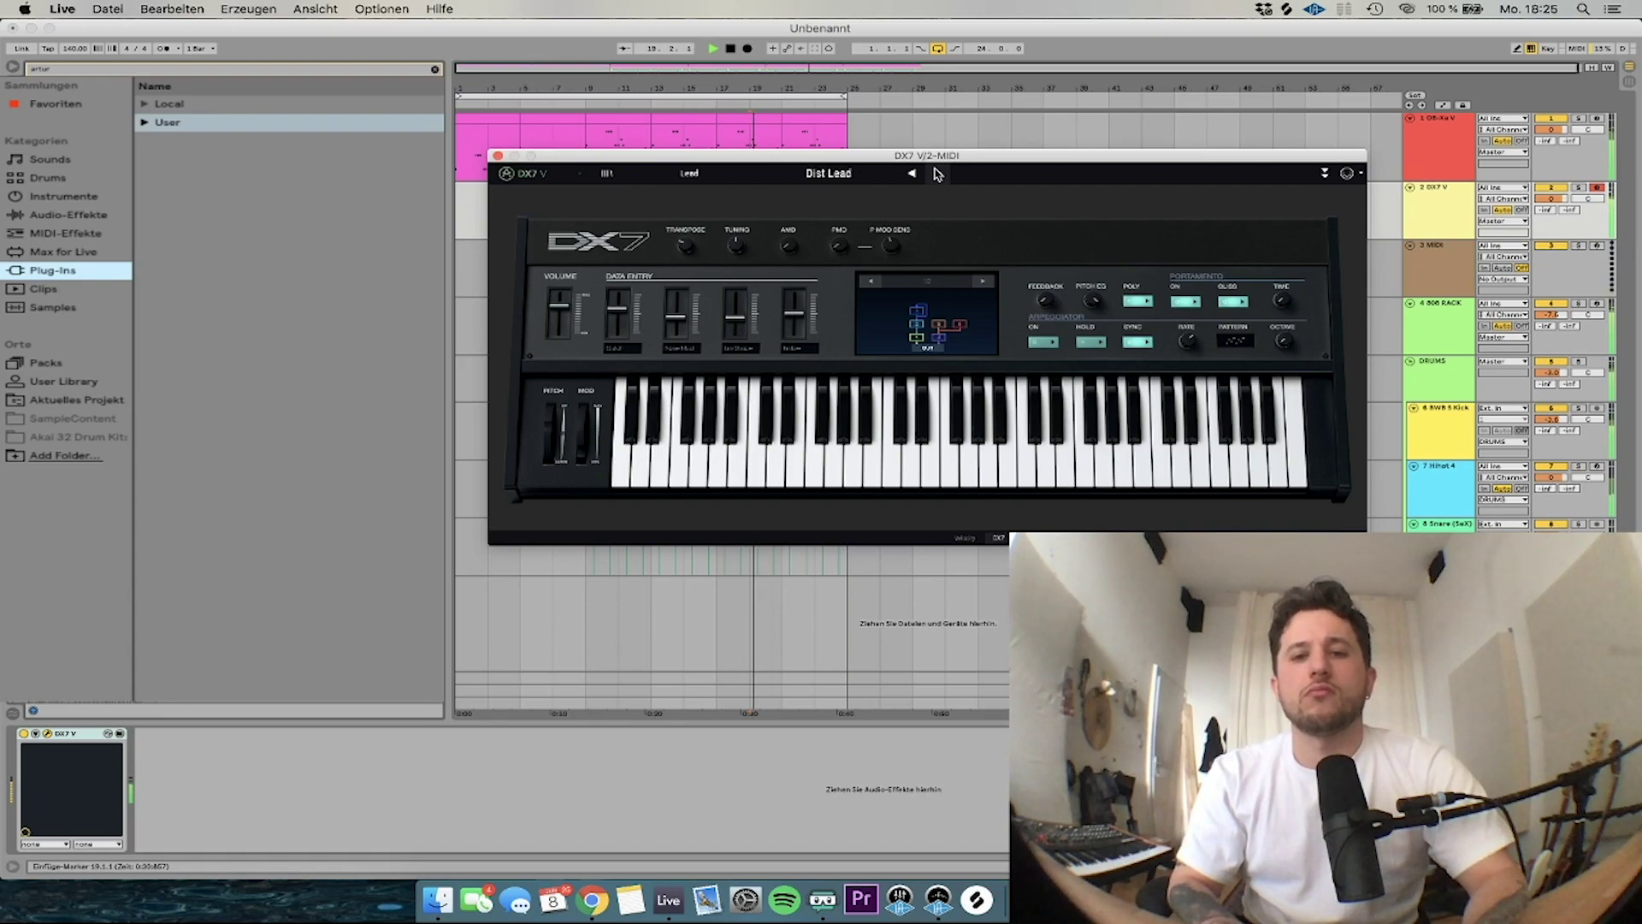
pyautogui.click(937, 173)
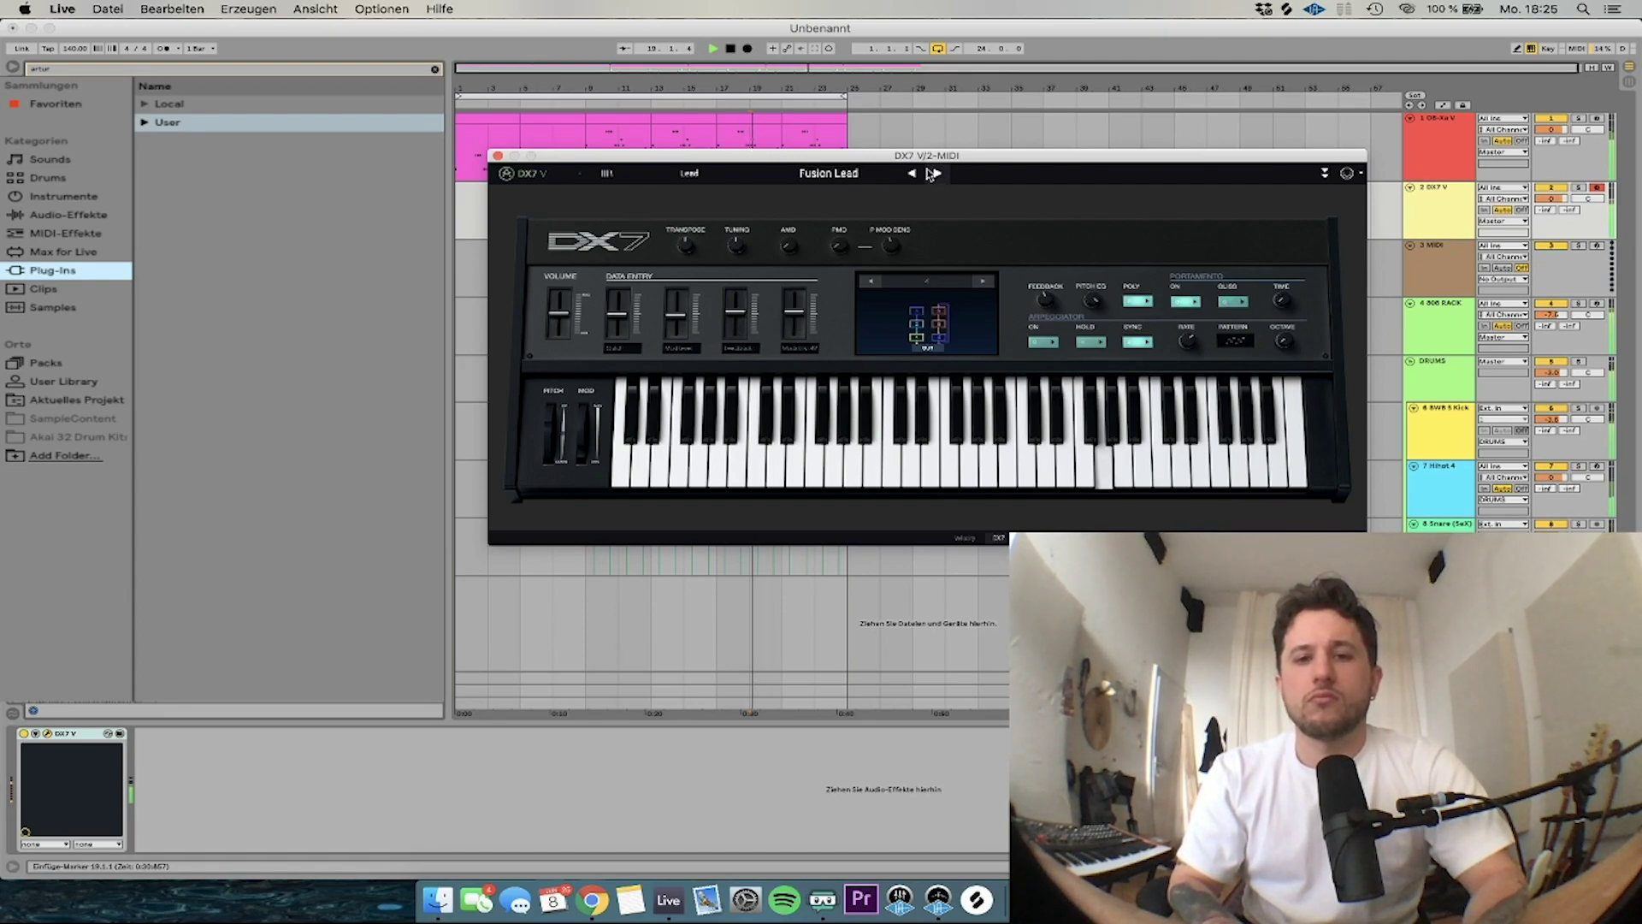
pyautogui.click(938, 174)
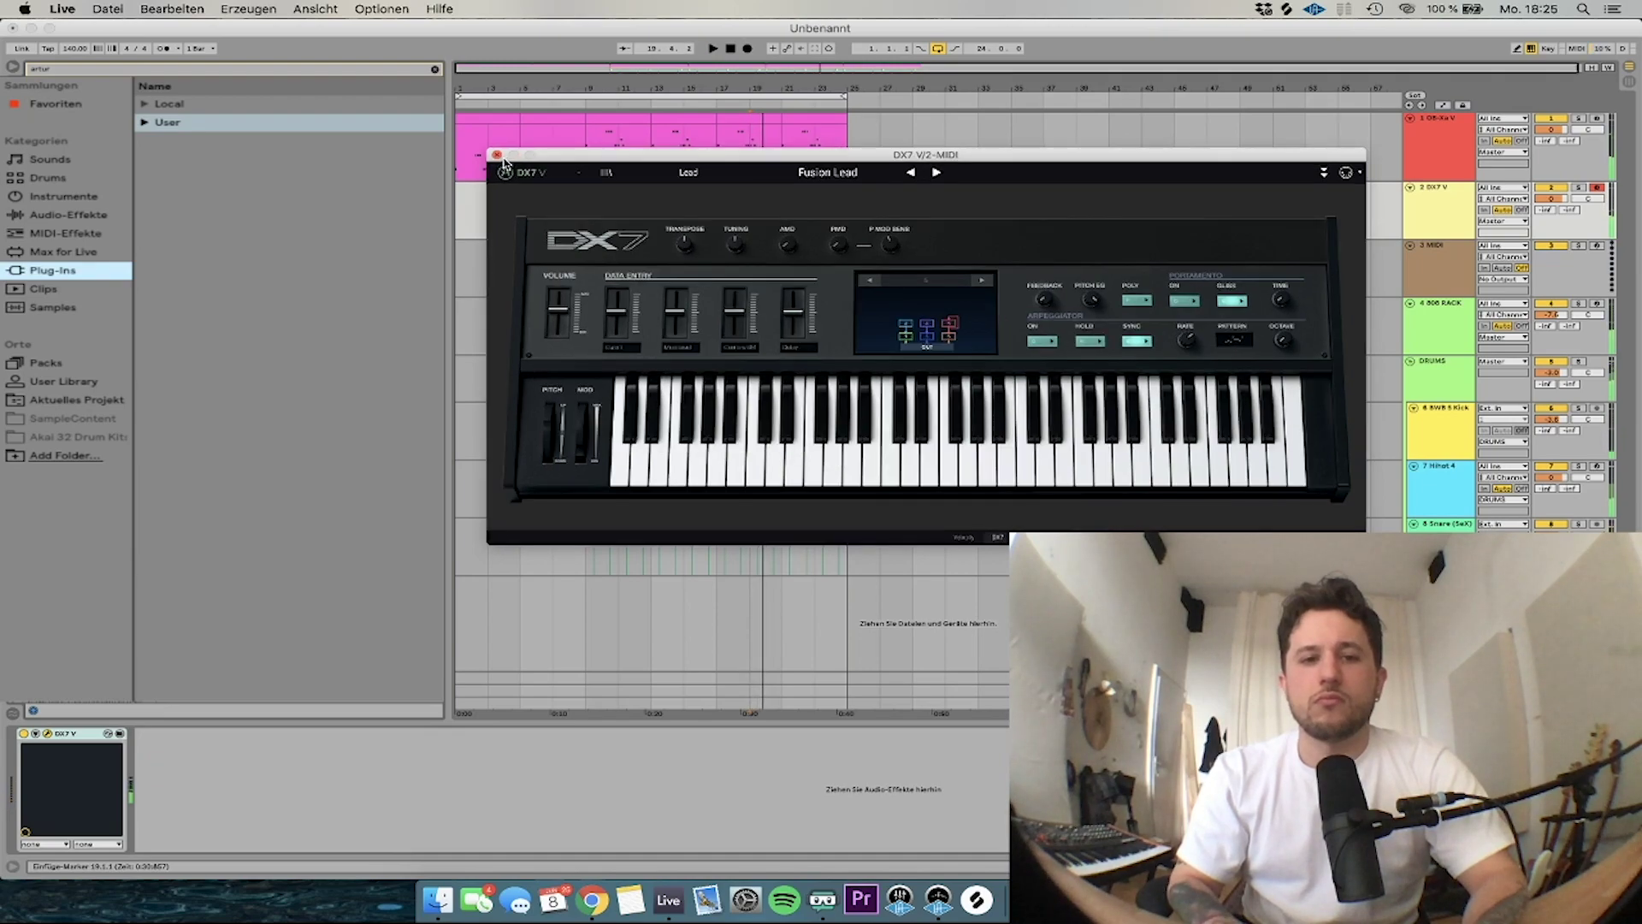
# Copy the OB-Xa V melody clips onto the DX7 V track from bar 1 to bar 25, replacing its existing clips from bar 9
pyautogui.click(469, 125)
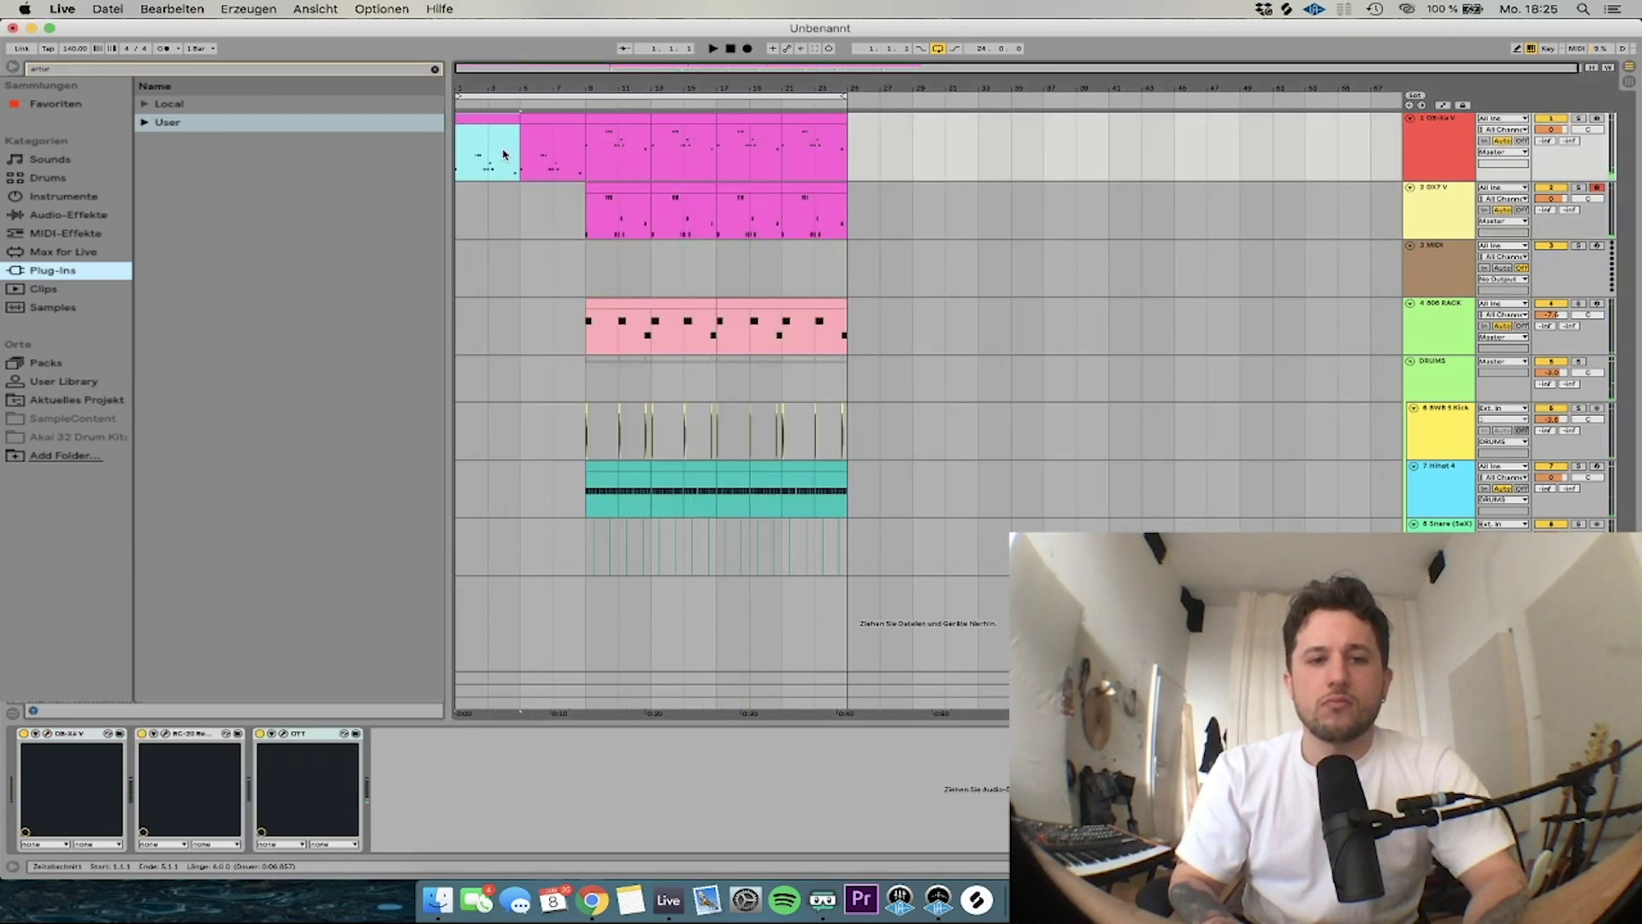
pyautogui.click(632, 189)
pyautogui.click(500, 155)
pyautogui.click(477, 216)
pyautogui.press('space')
pyautogui.press('super+d')
pyautogui.moveTo(545, 118); pyautogui.dragTo(543, 224)
pyautogui.press('super+d')
pyautogui.press('super+d')
pyautogui.press('super+d')
pyautogui.press('super+d')
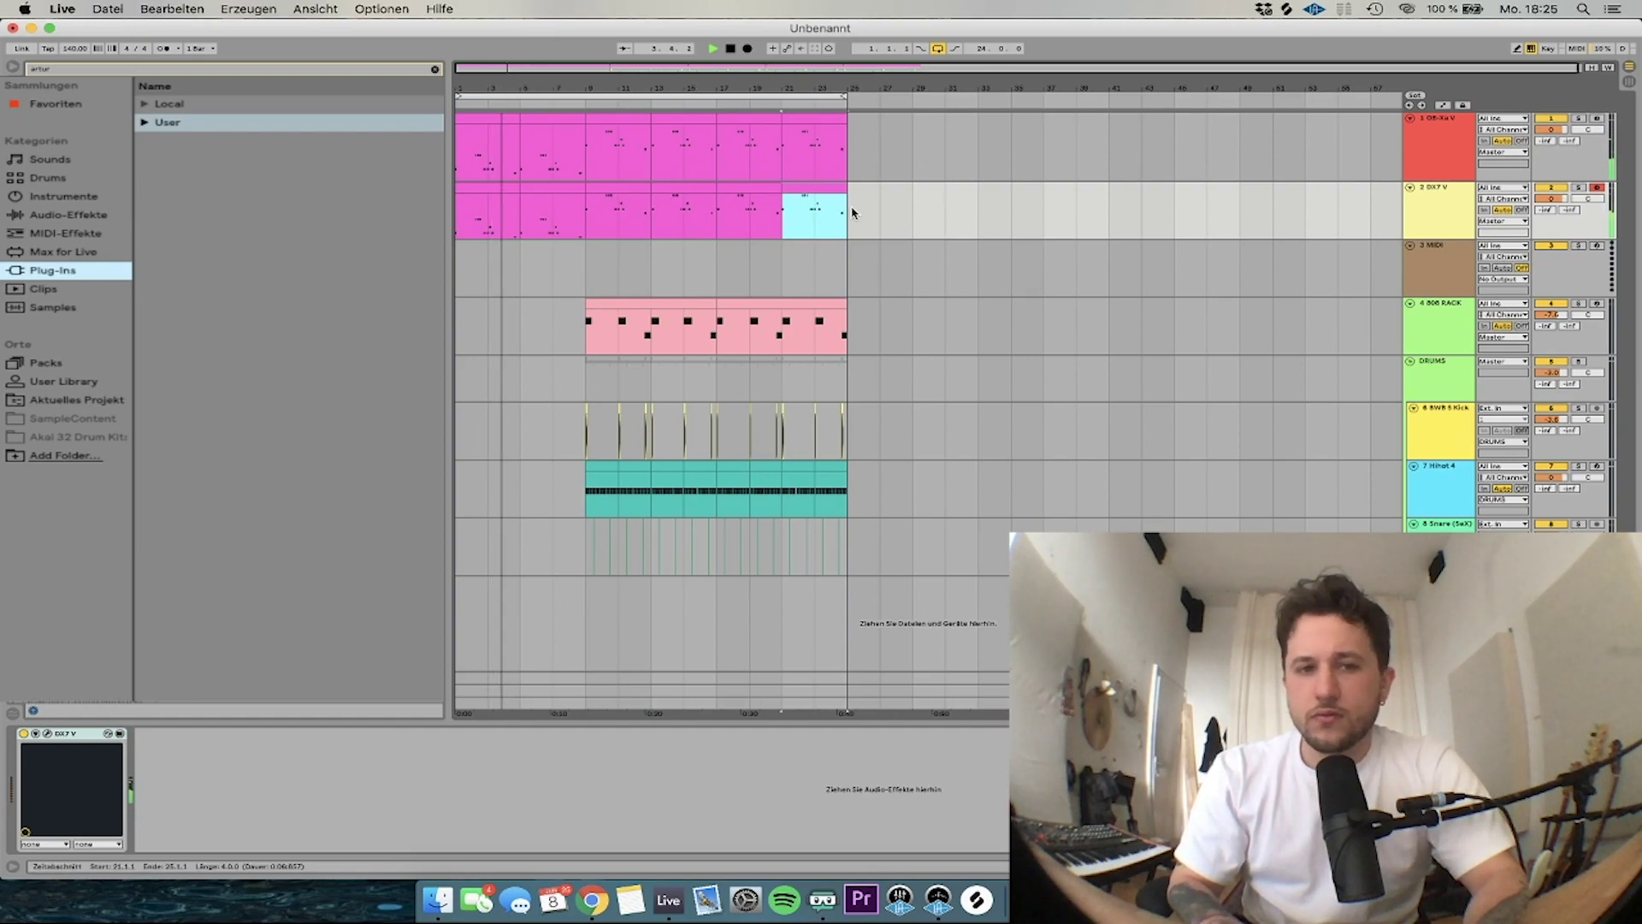
# Open the DX7 V clip at bar 9 and lower its three B4 notes to B3 during playback
pyautogui.click(489, 187)
pyautogui.doubleClick(551, 185)
pyautogui.click(630, 185)
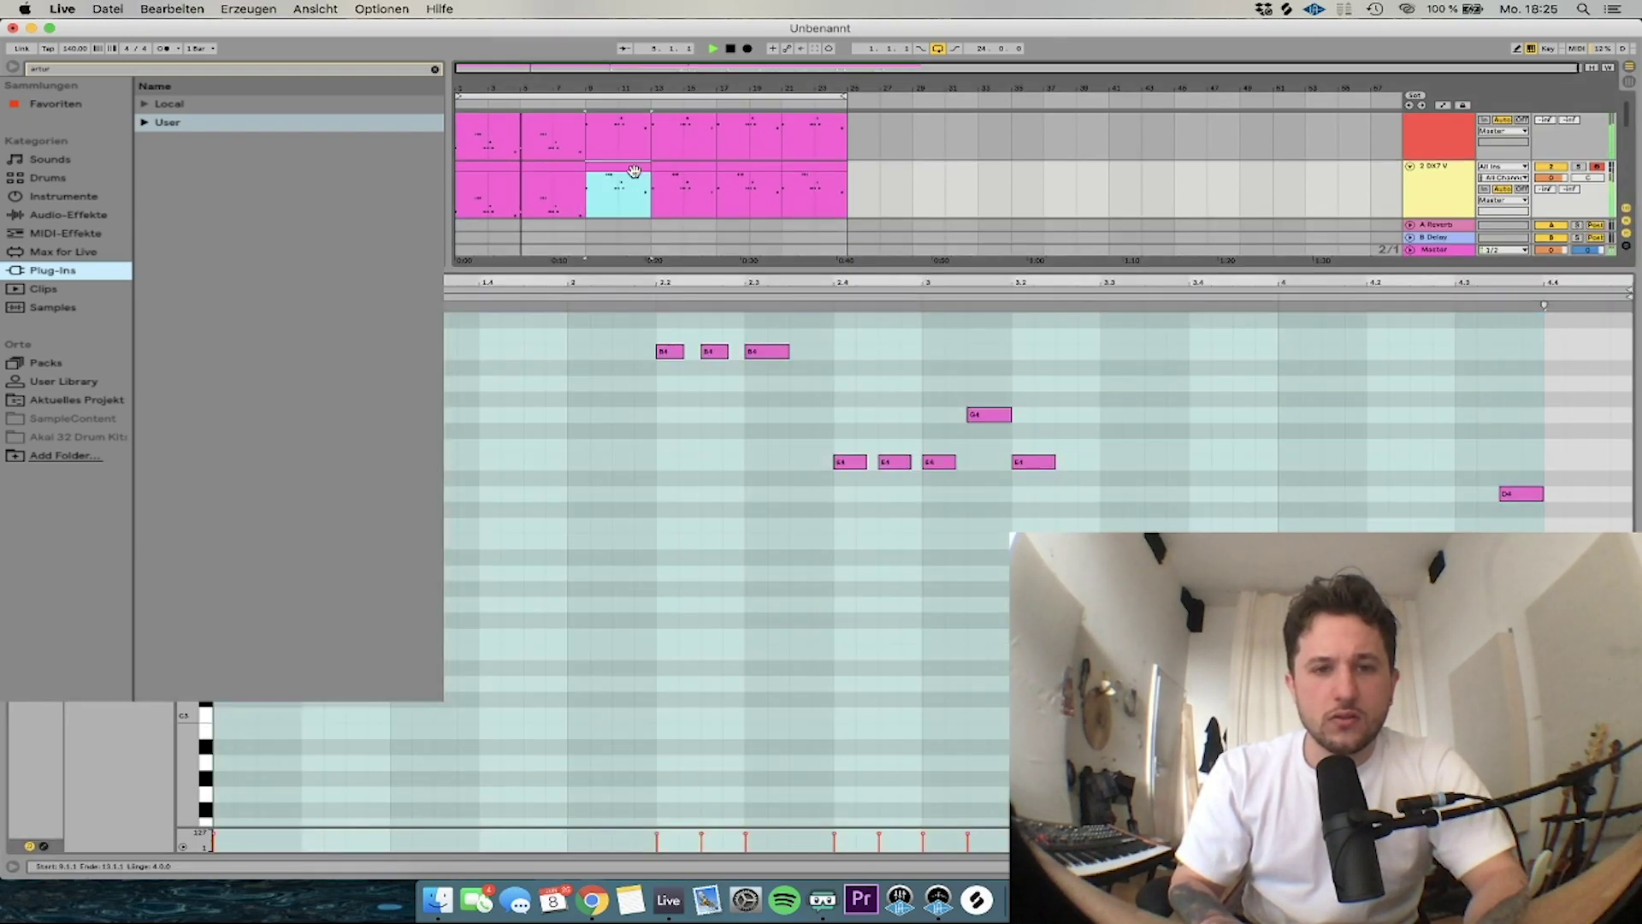
pyautogui.press('space')
pyautogui.click(224, 525)
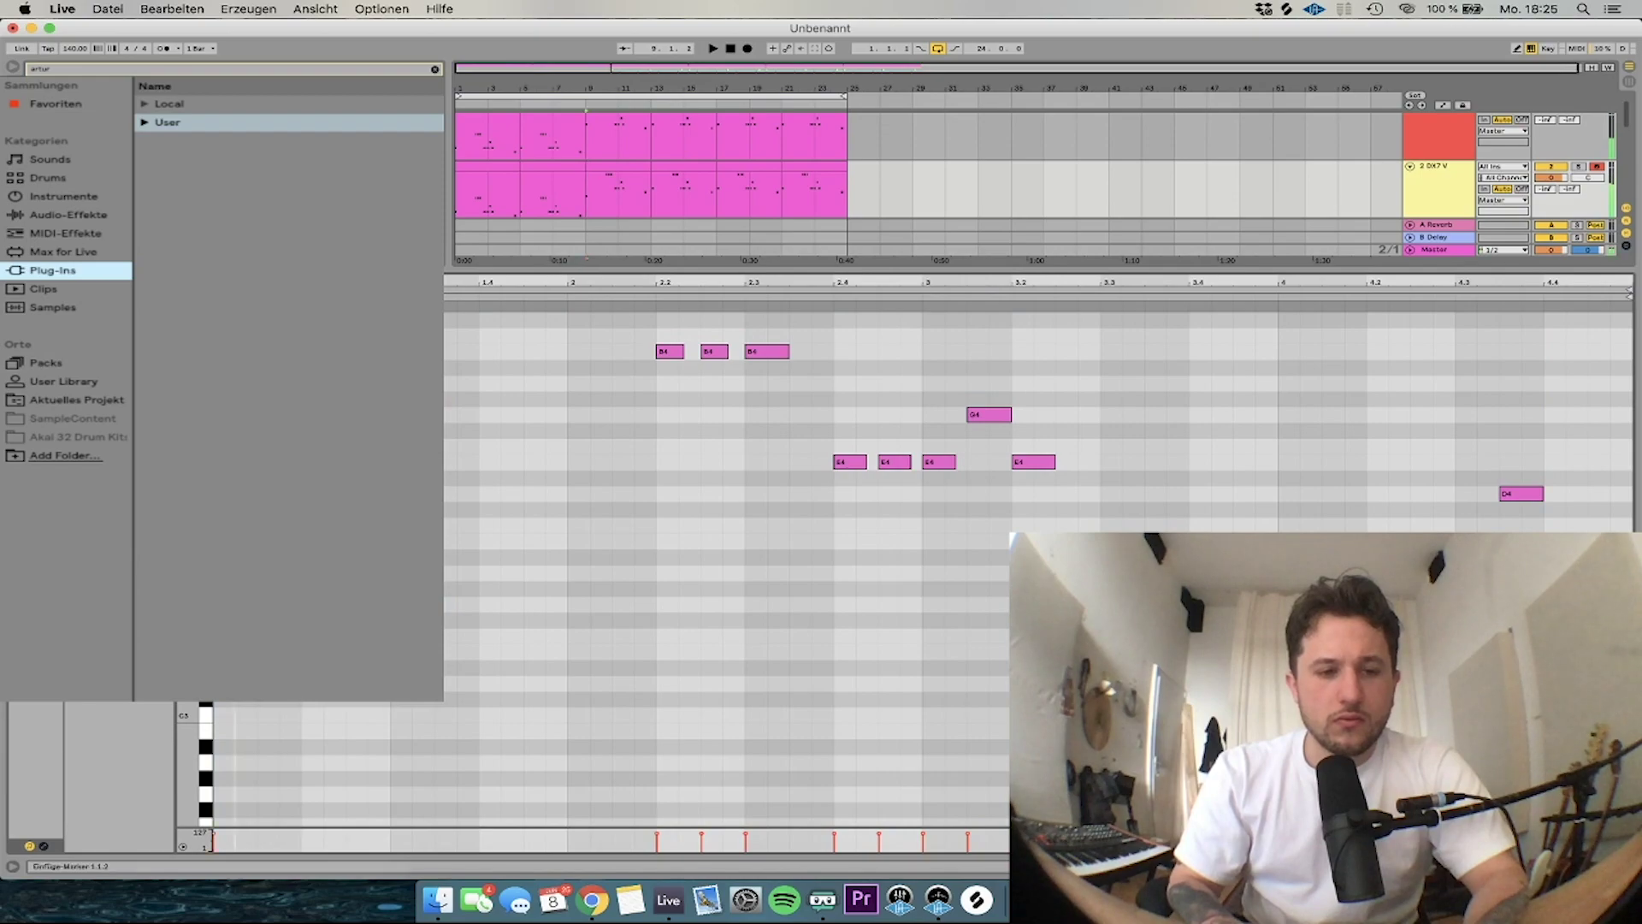
pyautogui.moveTo(801, 376); pyautogui.dragTo(676, 534)
pyautogui.press('space')
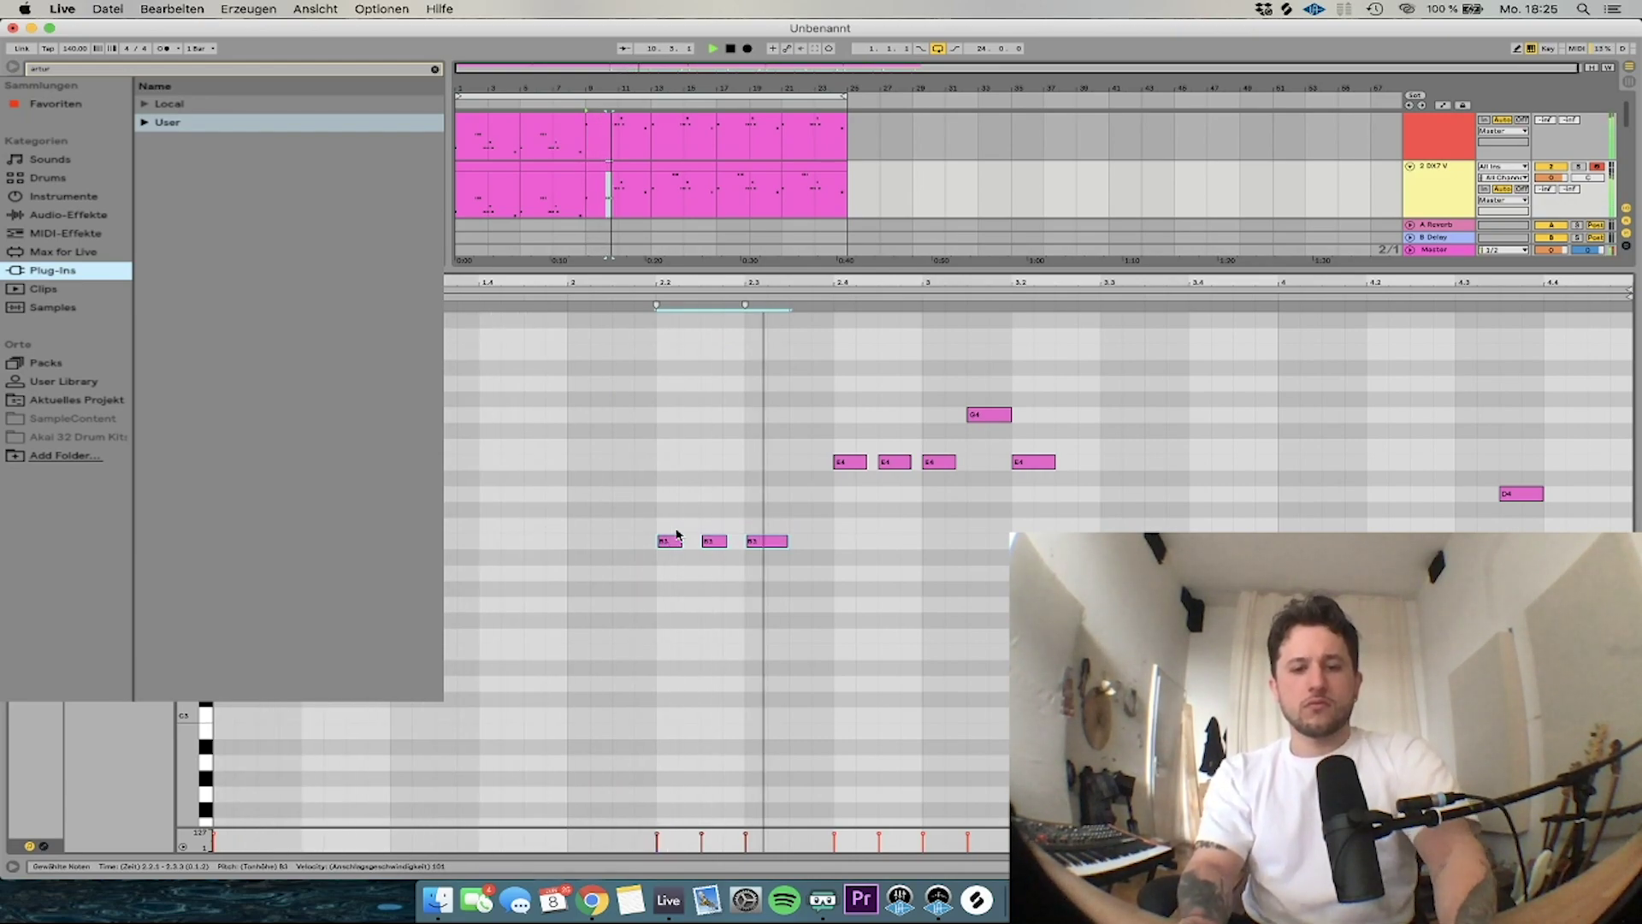
# Lower the three consecutive E4 notes to C4 and delete the G4 and the single E4 that follow them
pyautogui.moveTo(953, 513); pyautogui.dragTo(851, 536)
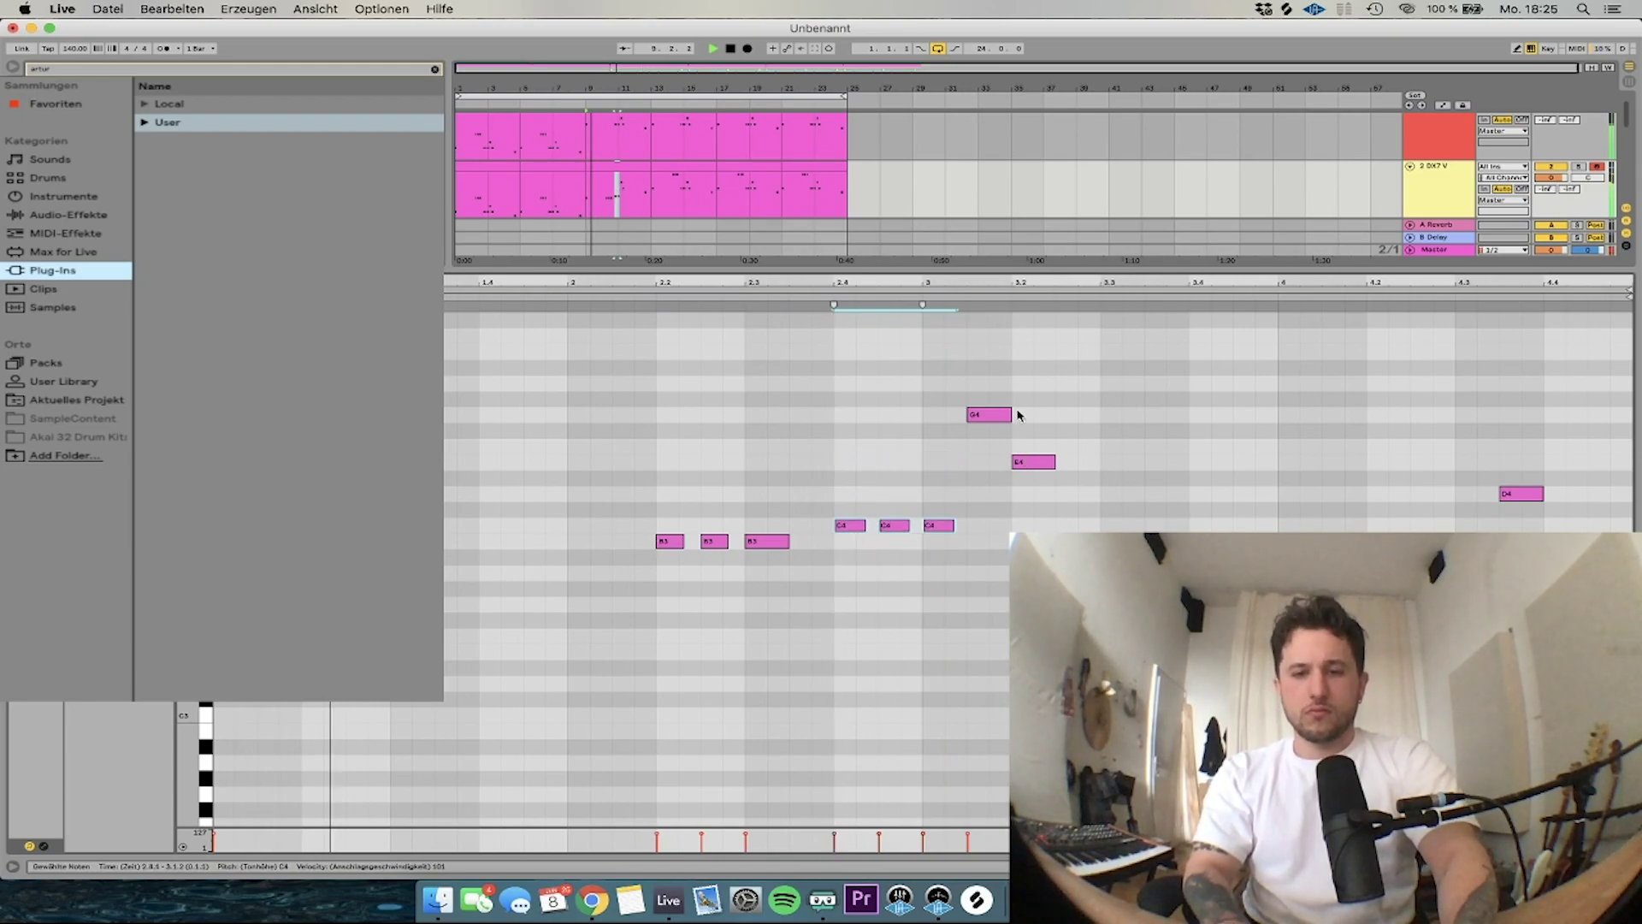
pyautogui.doubleClick(978, 413)
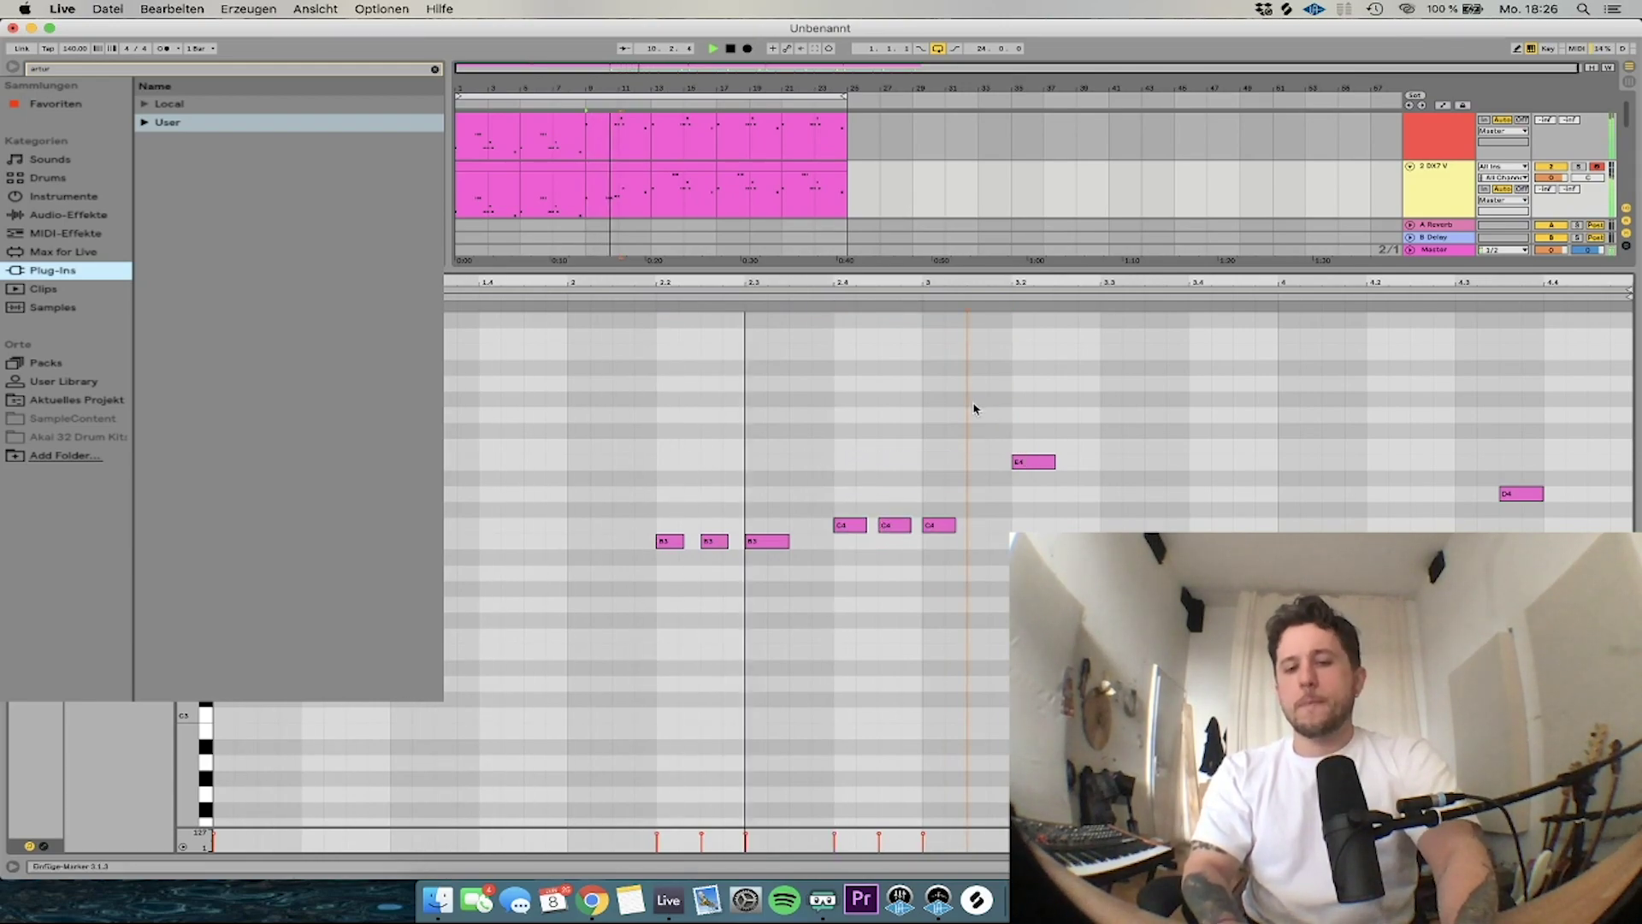
pyautogui.moveTo(1034, 462); pyautogui.dragTo(1036, 526)
pyautogui.doubleClick(1036, 525)
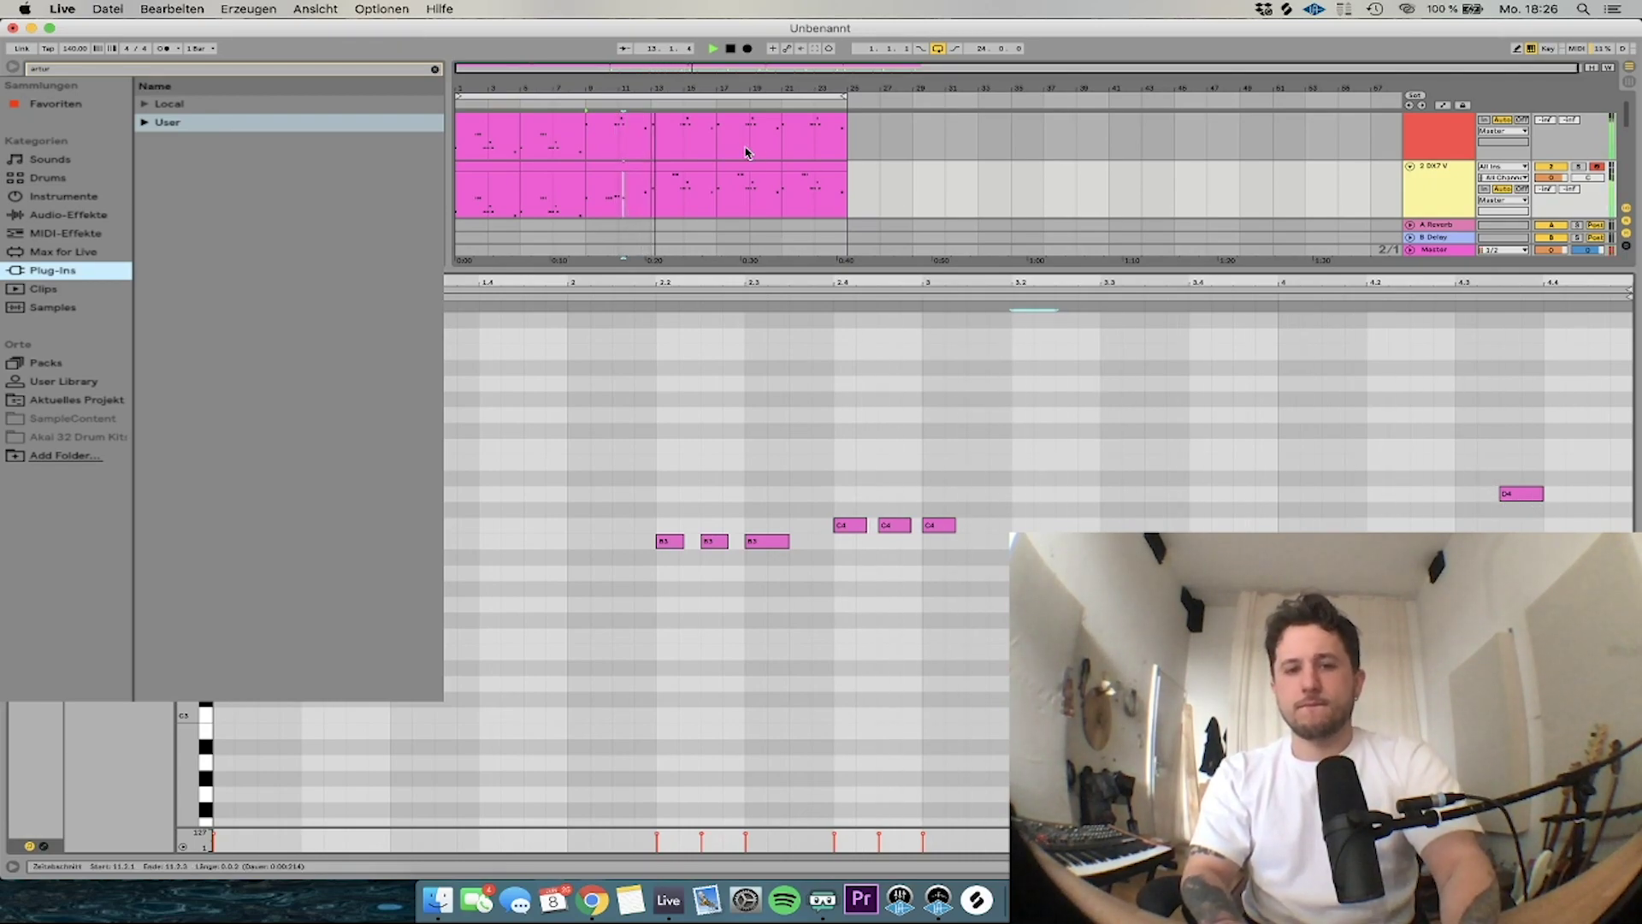
# Colour the edited DX7 V clip at bar 9 yellow and duplicate it three times over the clips up to bar 25
pyautogui.click(619, 165)
pyautogui.press('super+d')
pyautogui.press('super+d')
pyautogui.press('super+d')
pyautogui.rightClick(618, 164)
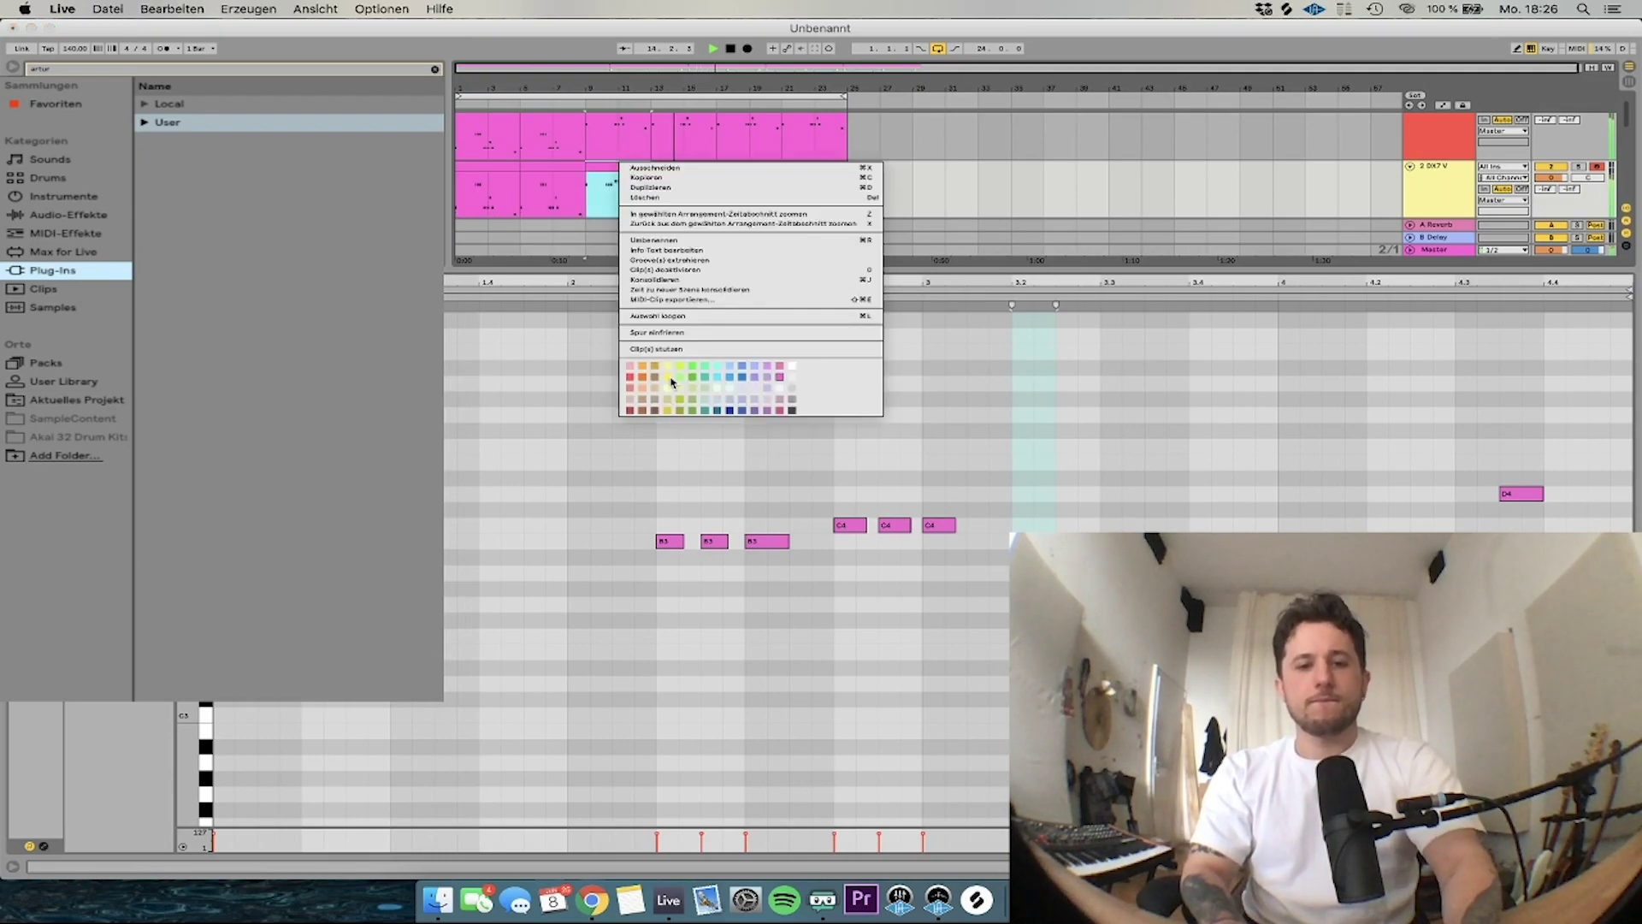
pyautogui.click(662, 370)
pyautogui.press('super+d')
pyautogui.press('super+d')
pyautogui.press('super+d')
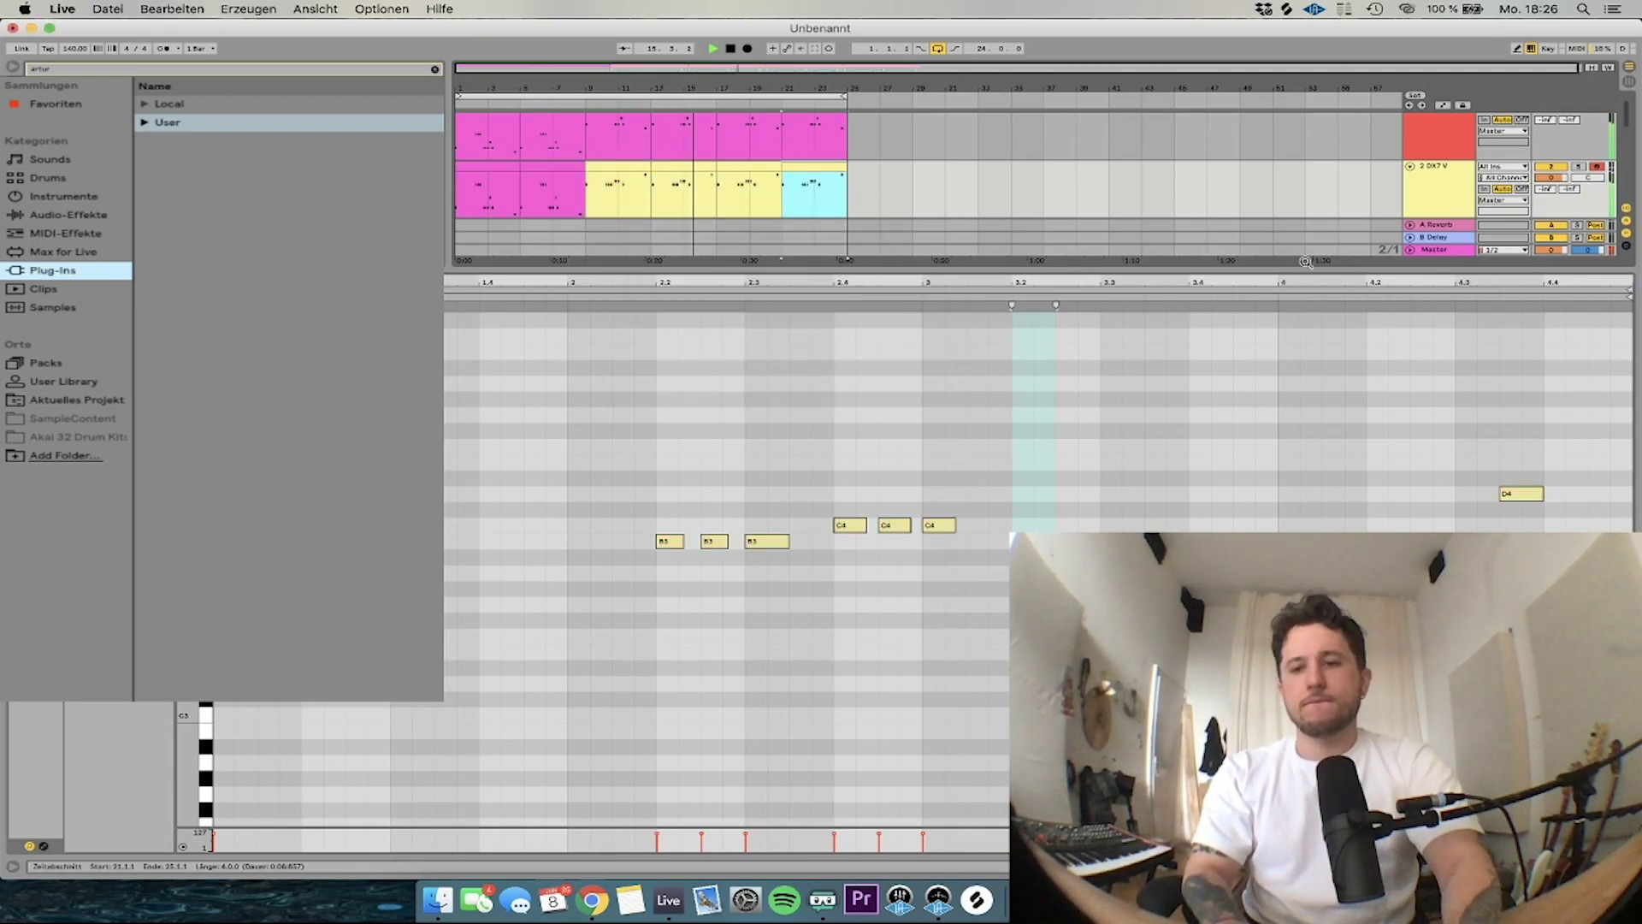
# Close the note editor, lower the DX7 V track volume slightly and restart playback from bar 9
pyautogui.doubleClick(1441, 250)
pyautogui.moveTo(1555, 213)
pyautogui.mouseDown()
pyautogui.moveTo(1555, 158)
pyautogui.moveTo(1556, 221)
pyautogui.mouseUp()
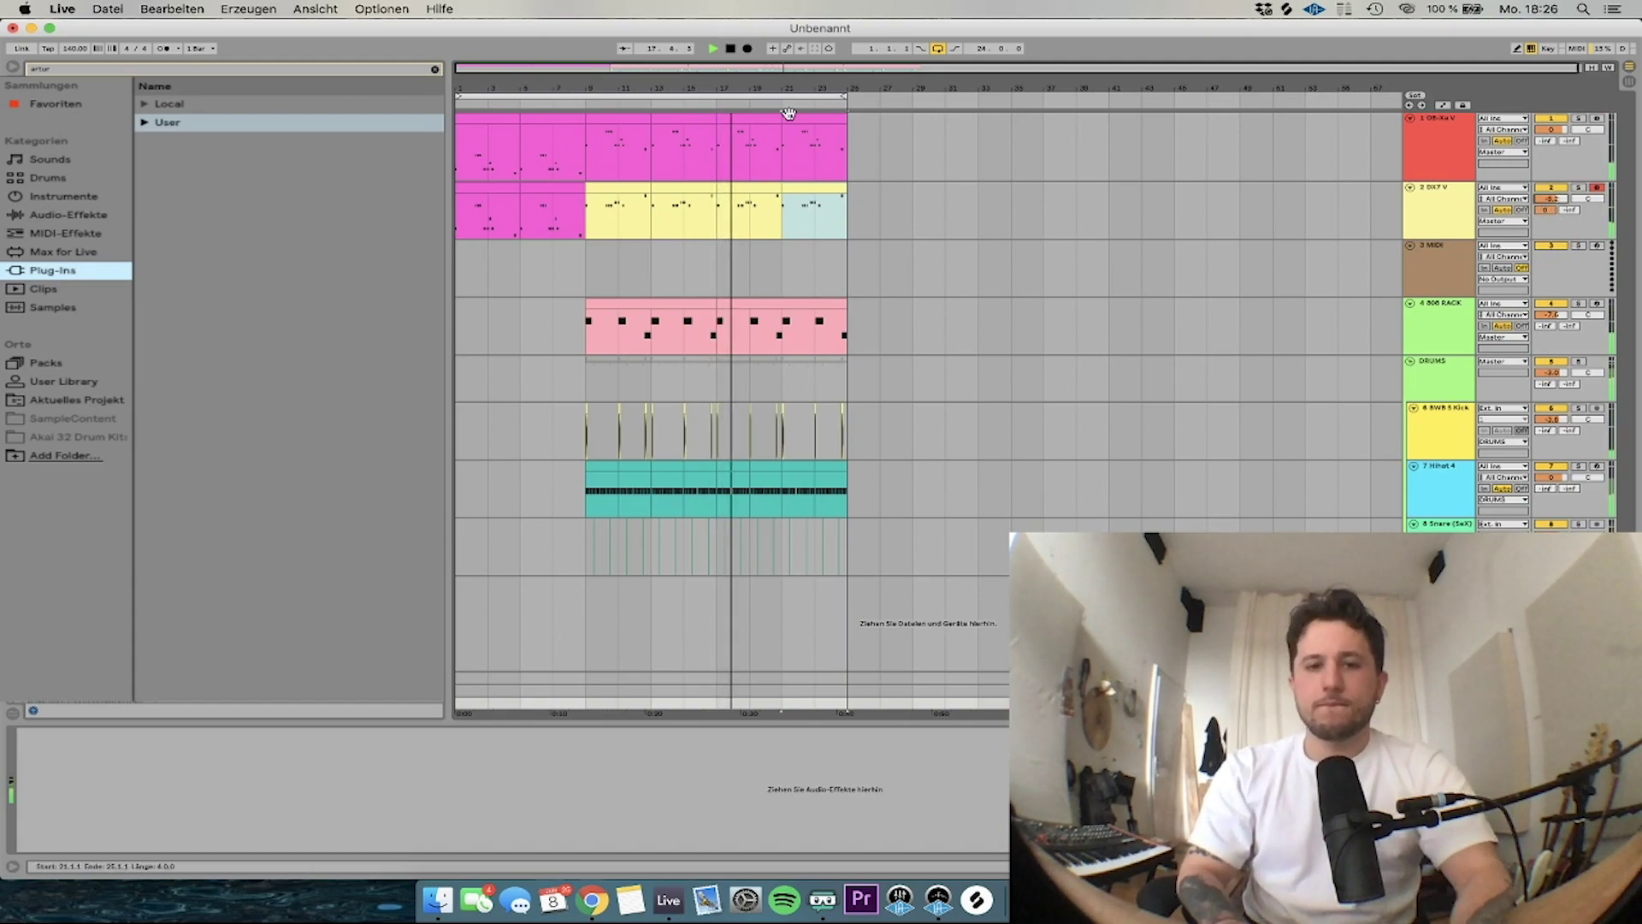
pyautogui.click(591, 277)
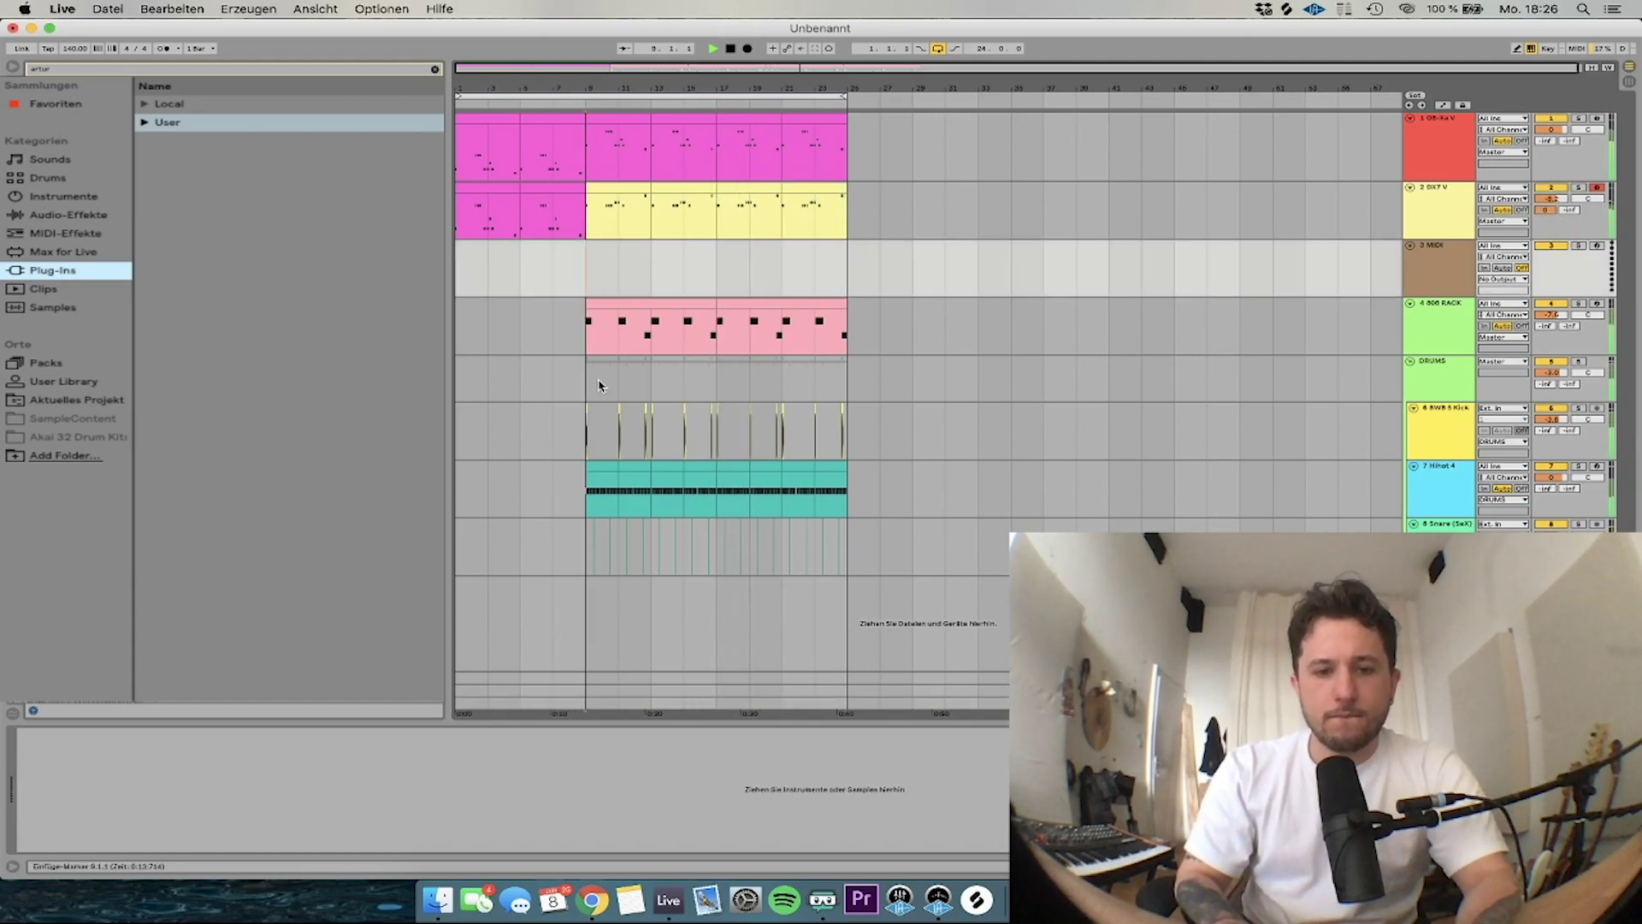
# Open the first Hihat clip and draw extra hi-hat notes just before beat 2.4
pyautogui.doubleClick(592, 483)
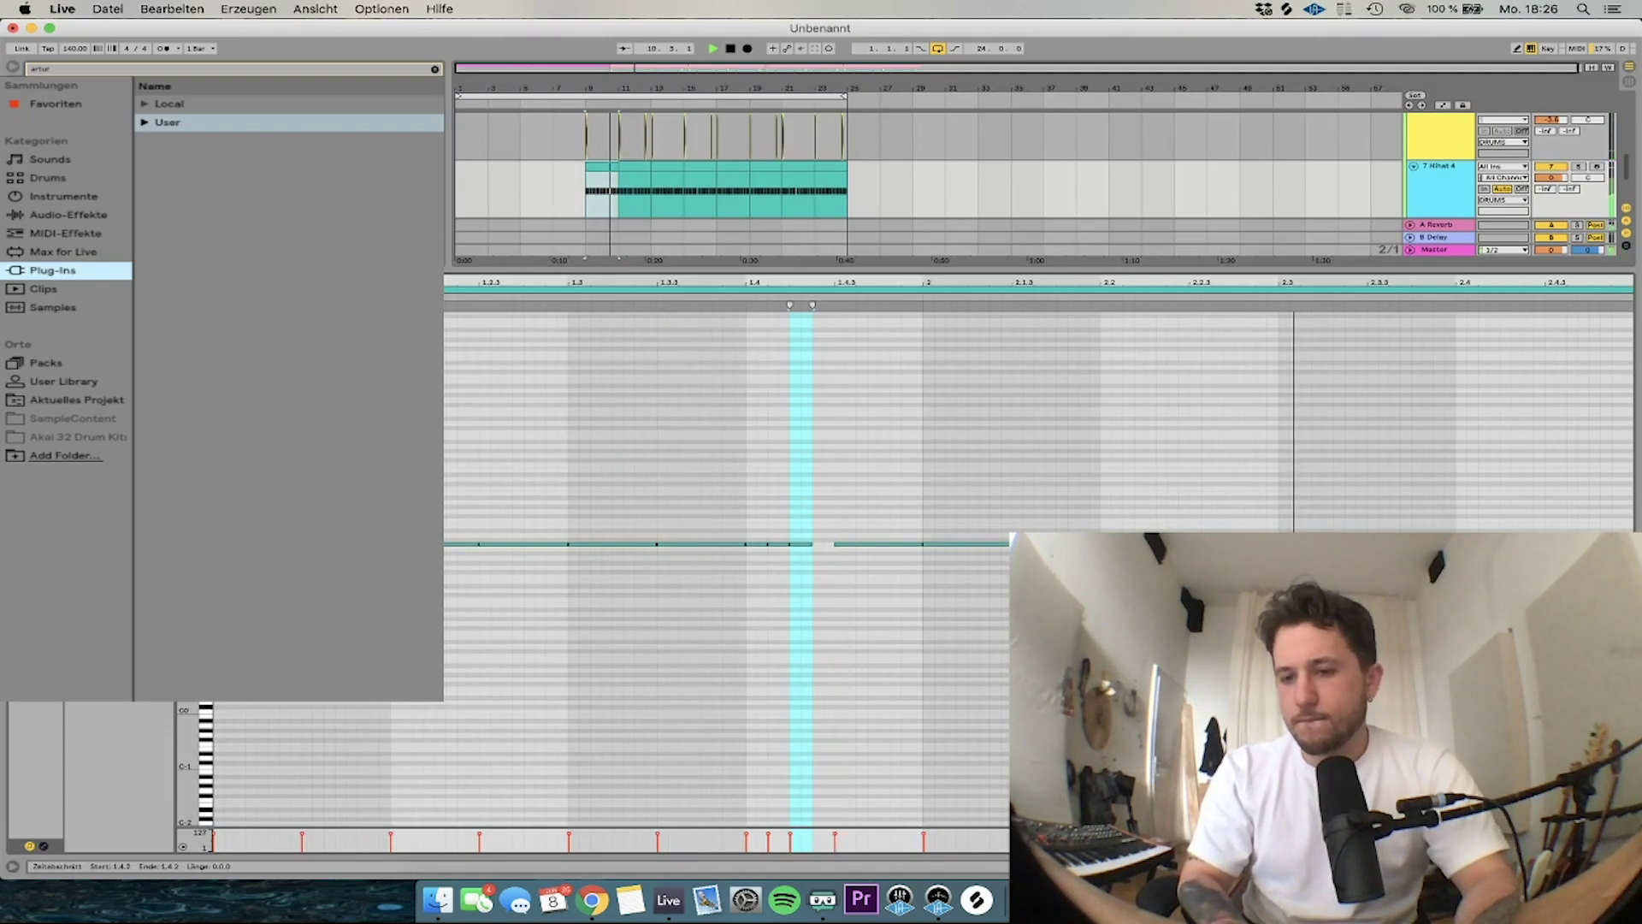
pyautogui.press('space')
pyautogui.click(1411, 544)
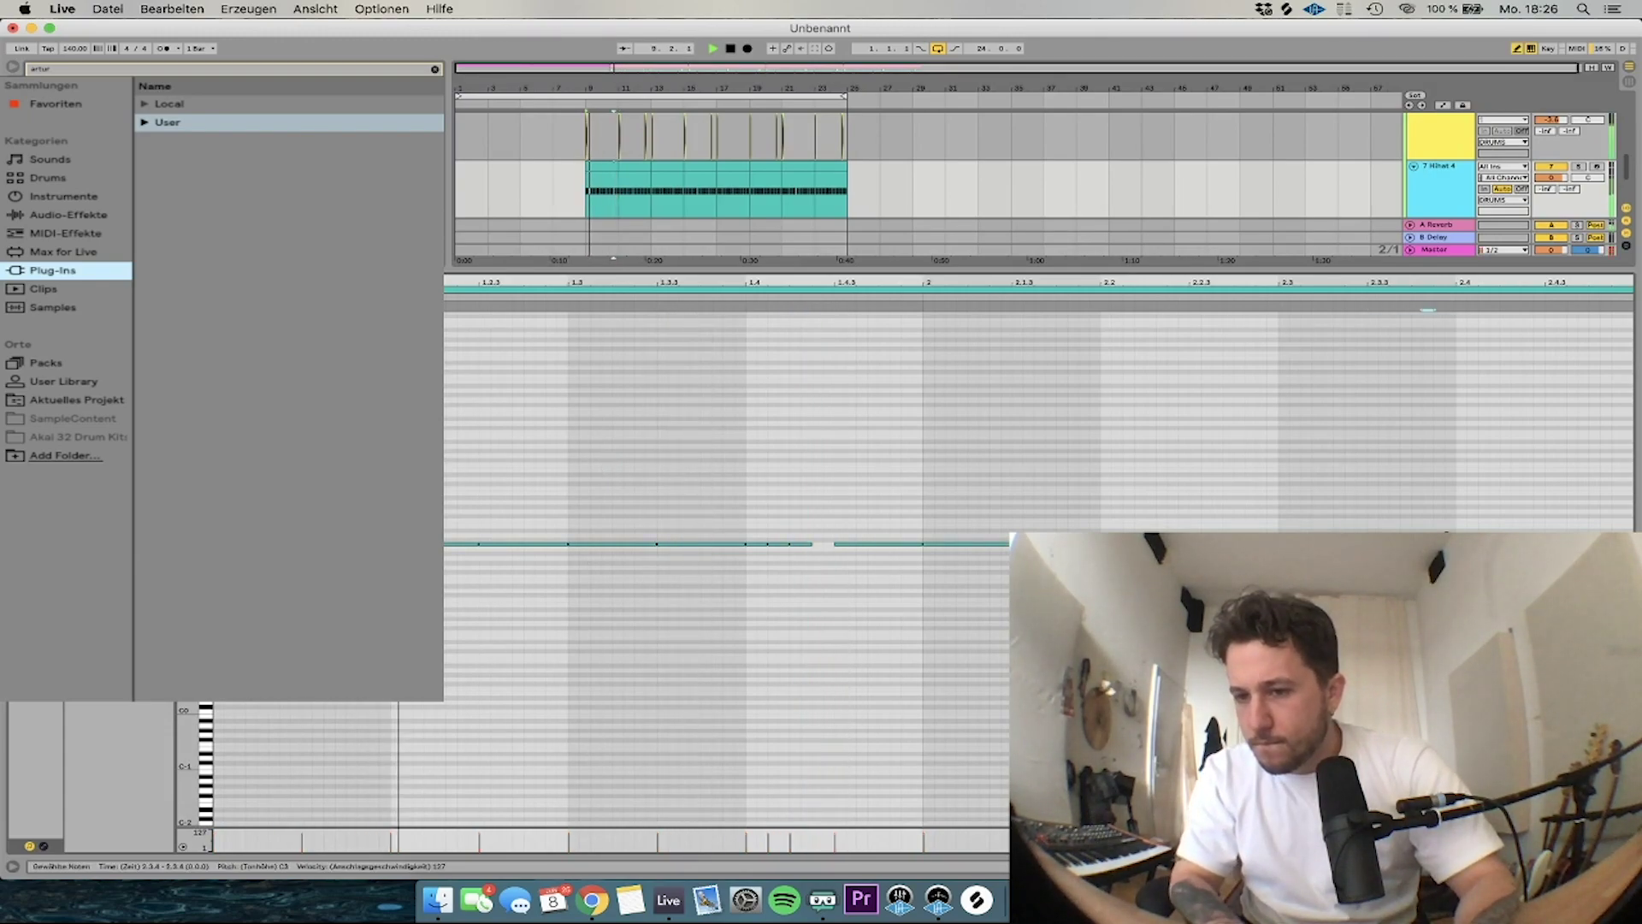
pyautogui.click(1442, 544)
pyautogui.press('b')
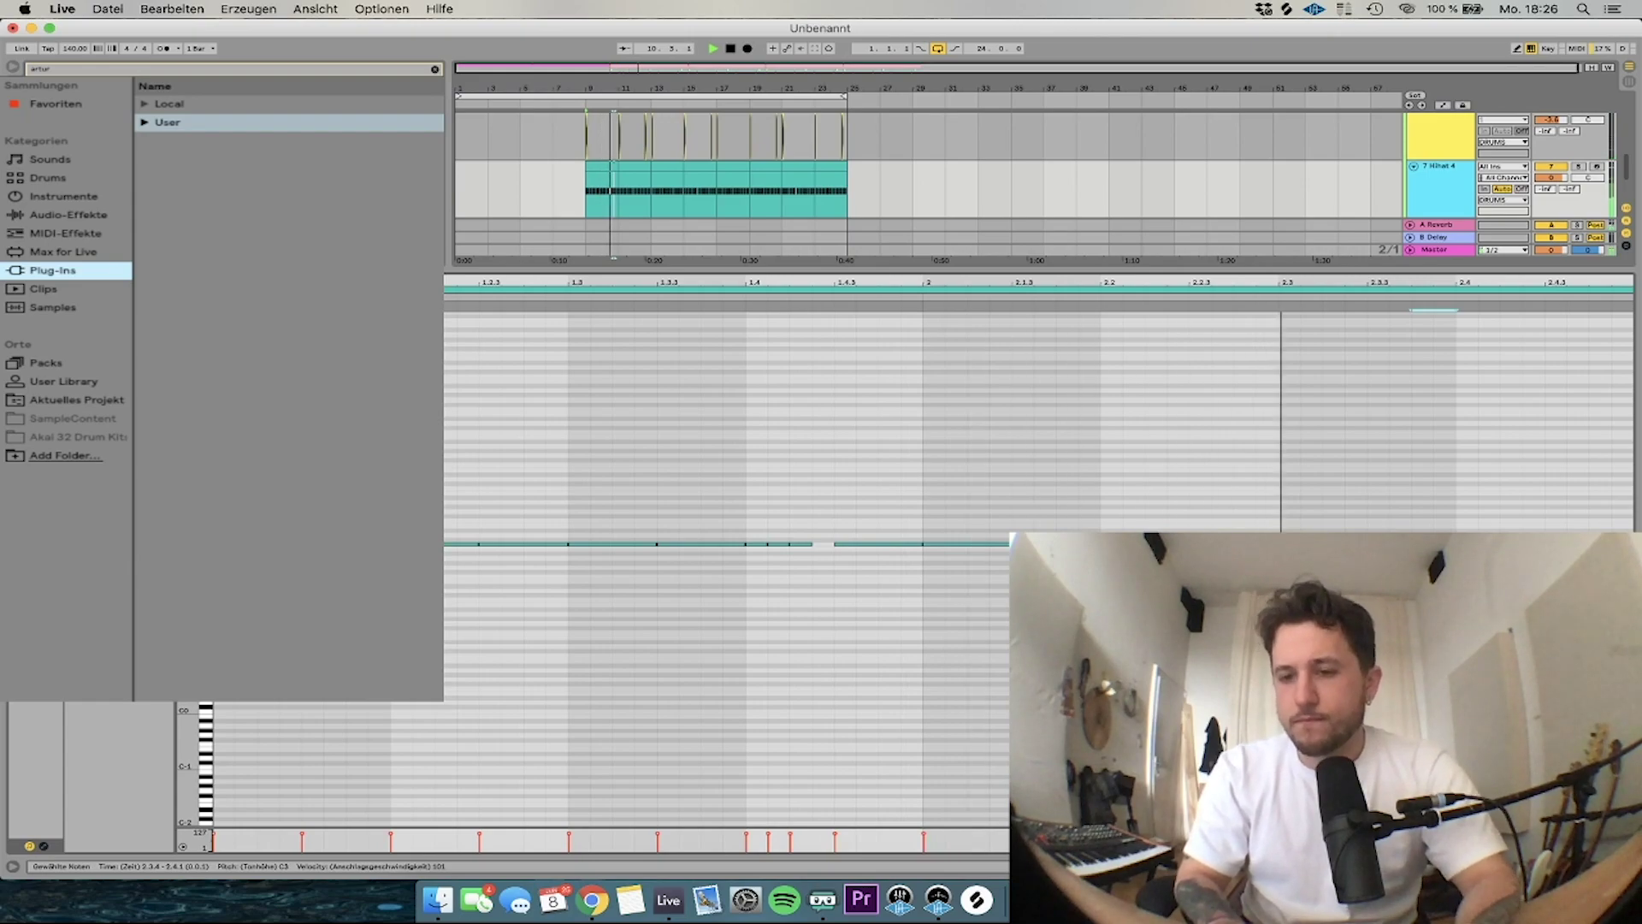
# Duplicate the edited first Hihat clip seven times up to bar 25 and close the note editor
pyautogui.click(596, 168)
pyautogui.press('super+d')
pyautogui.press('super+d')
pyautogui.press('super+d')
pyautogui.press('super+d')
pyautogui.press('super+d')
pyautogui.press('super+d')
pyautogui.press('super+d')
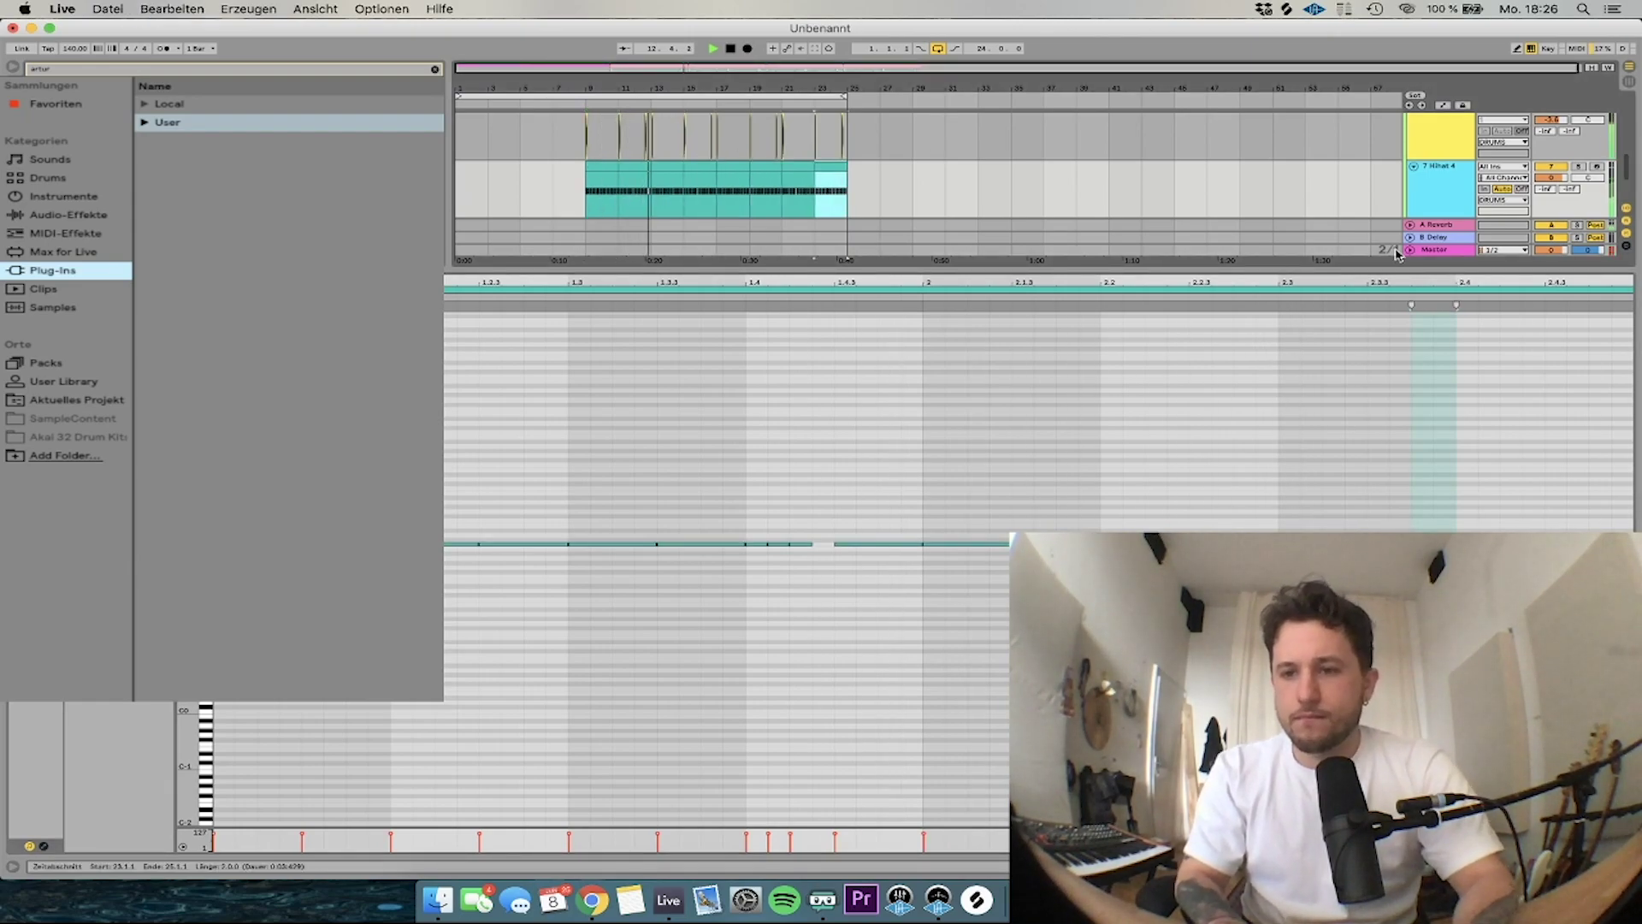
pyautogui.click(1439, 252)
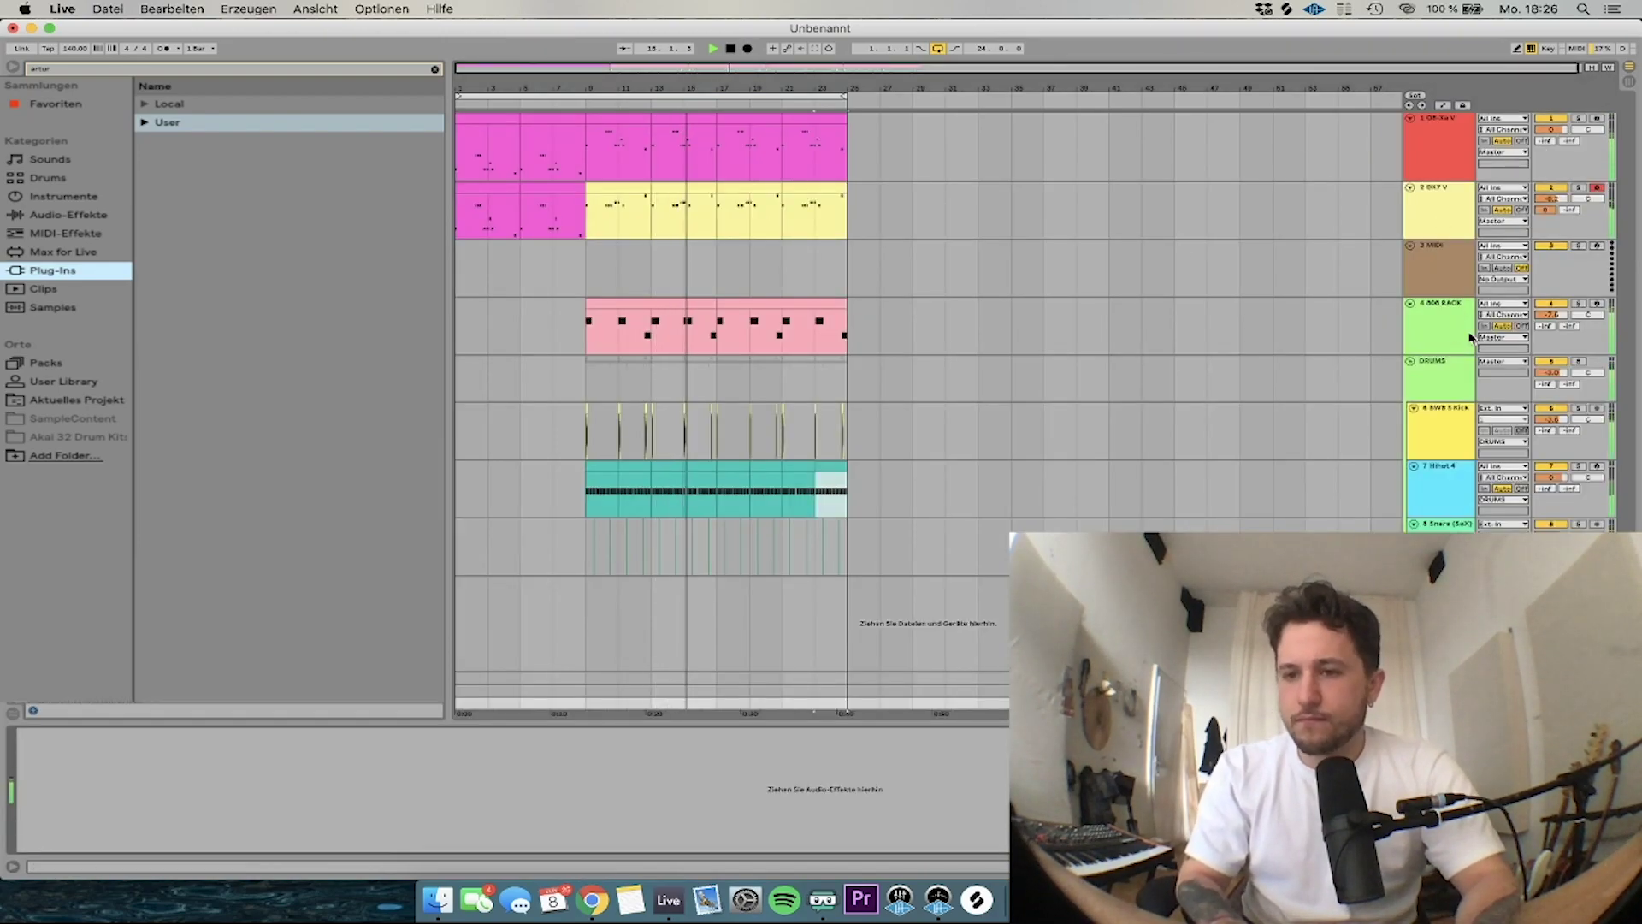
# Adjust the 808 RACK track level and play the arrangement from the first DX7 V clip at bar 1
pyautogui.moveTo(1544, 329); pyautogui.dragTo(1545, 256)
pyautogui.moveTo(1545, 328); pyautogui.dragTo(1544, 428)
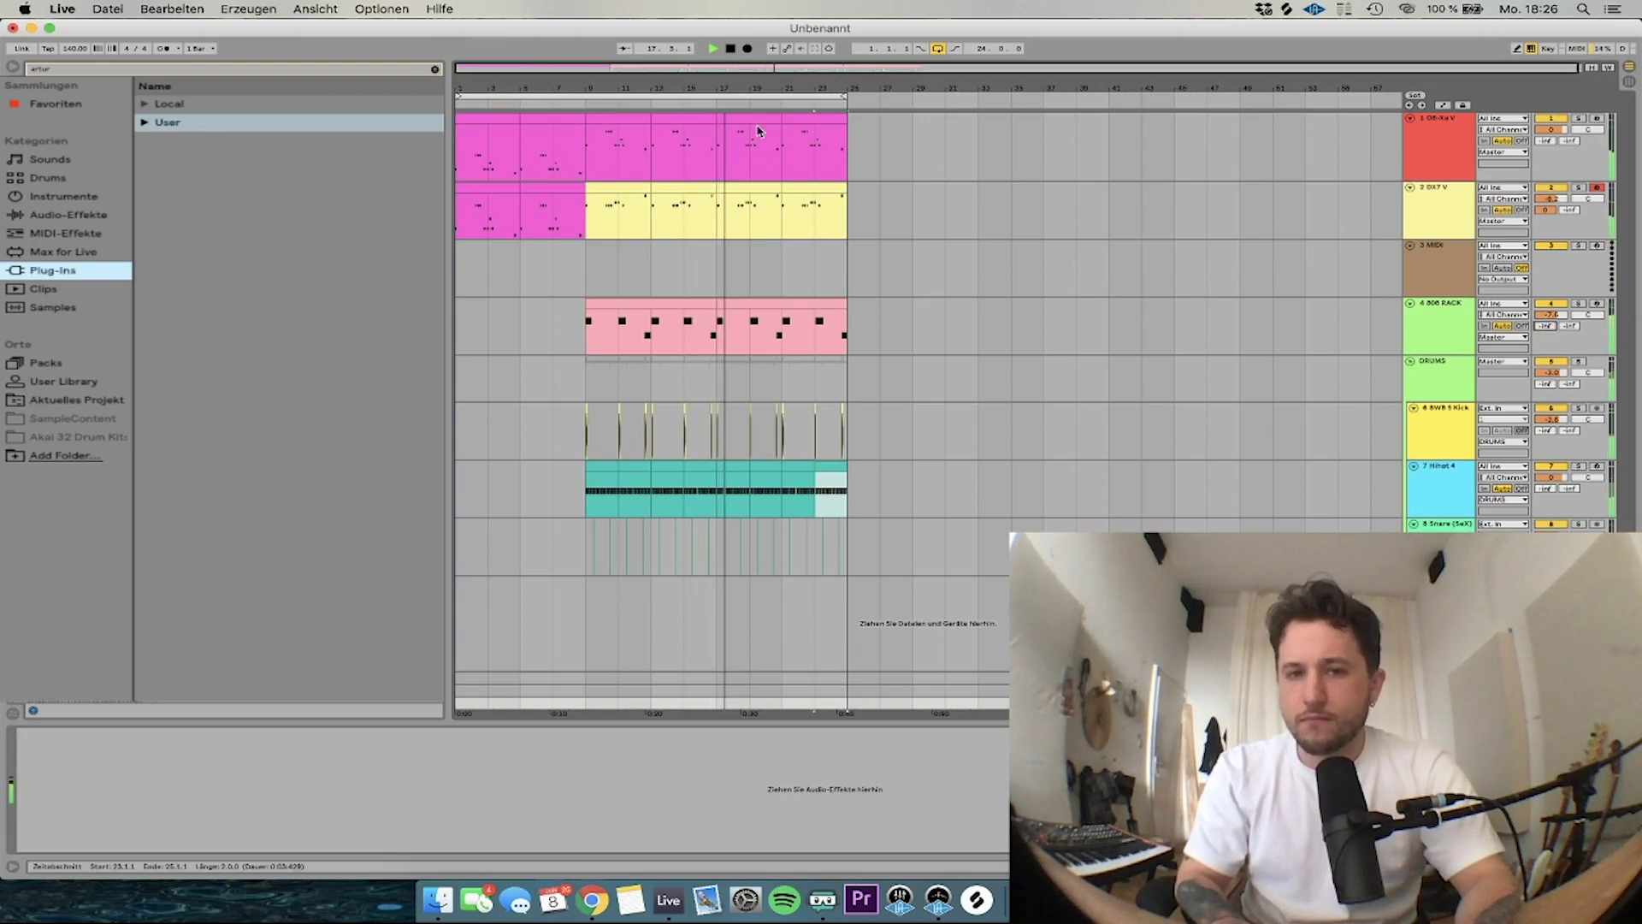
pyautogui.click(501, 188)
pyautogui.press('space')
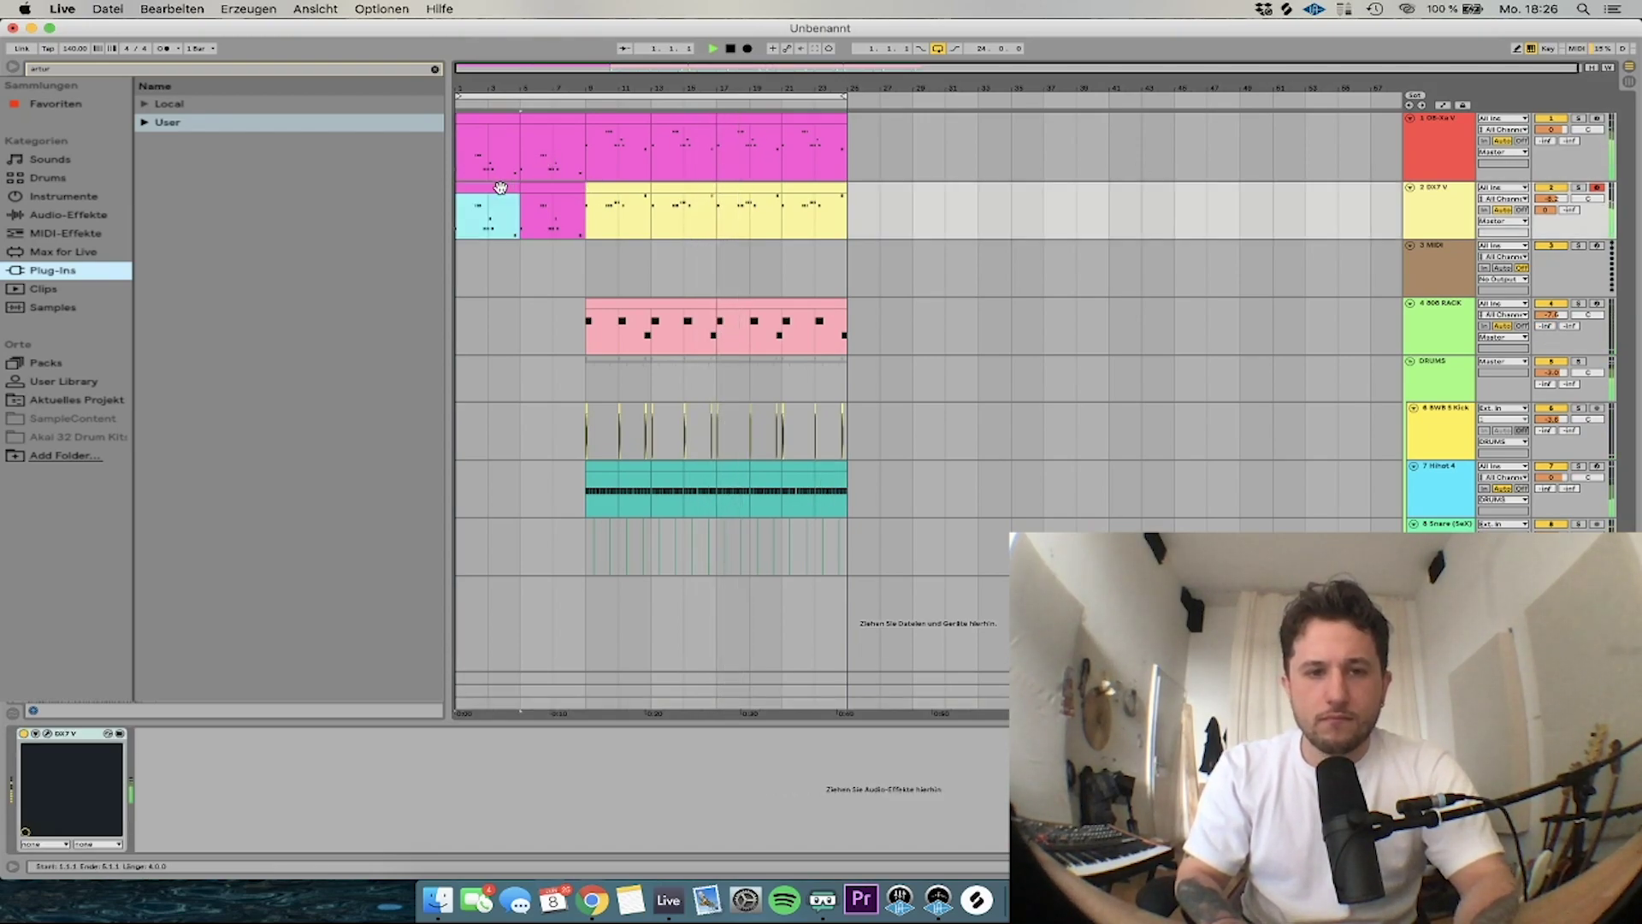
# Remove the two DX7 V intro clips before bar 9 and replay the arrangement
pyautogui.keyDown('shift'); pyautogui.click(584, 215); pyautogui.keyUp('shift')
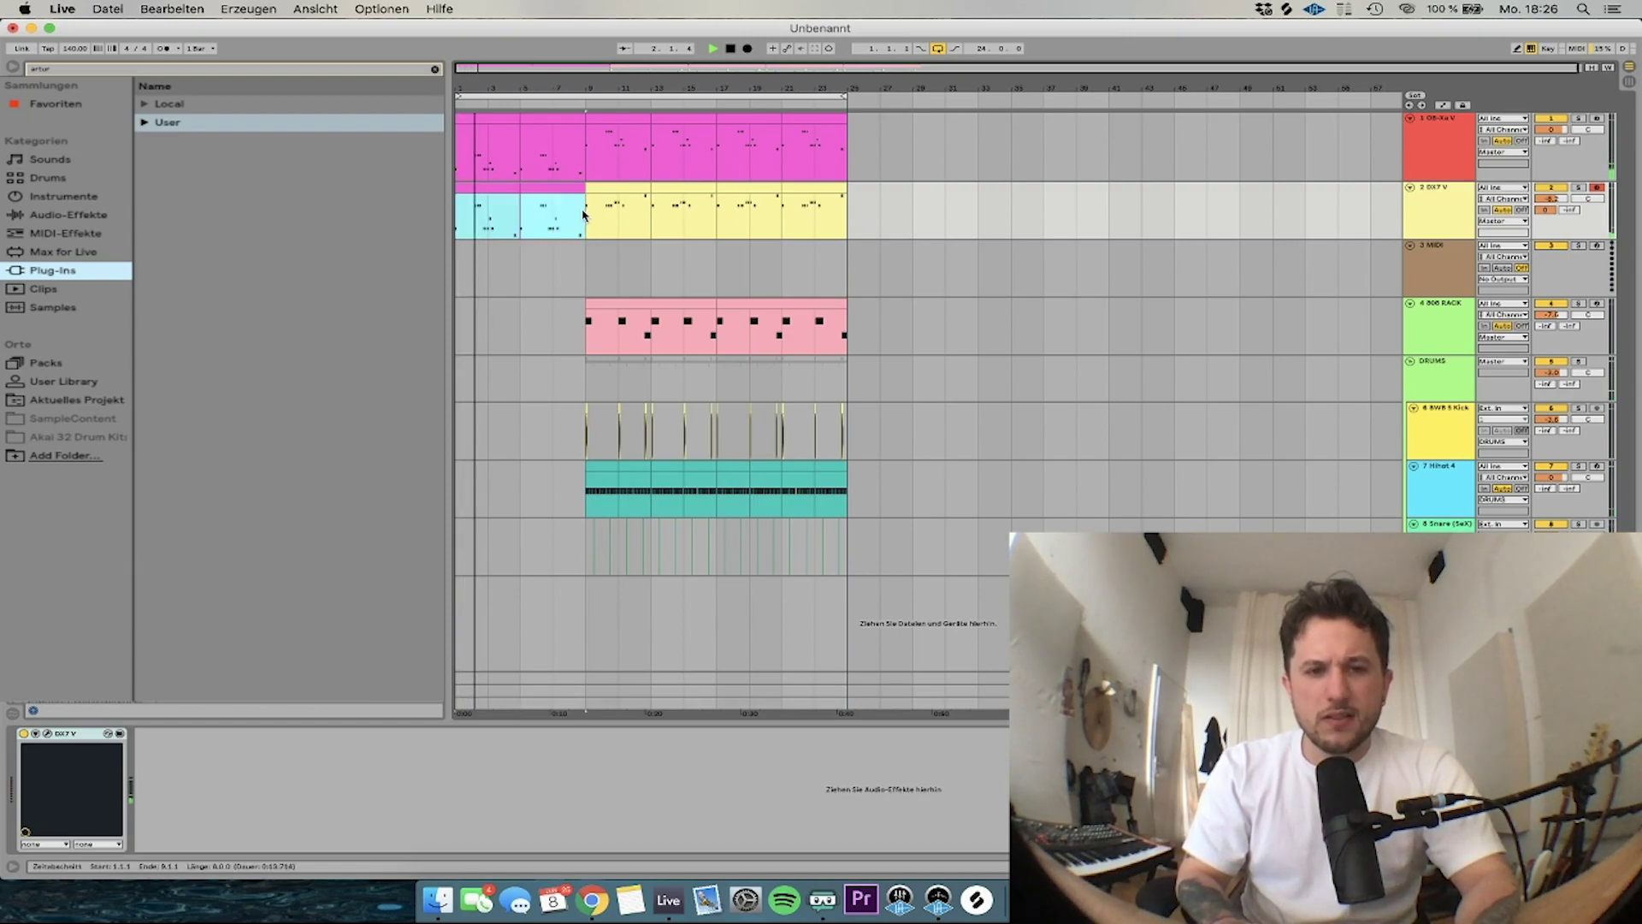
pyautogui.click(597, 121)
pyautogui.press('space')
pyautogui.moveTo(563, 122); pyautogui.dragTo(508, 128)
pyautogui.press('space')
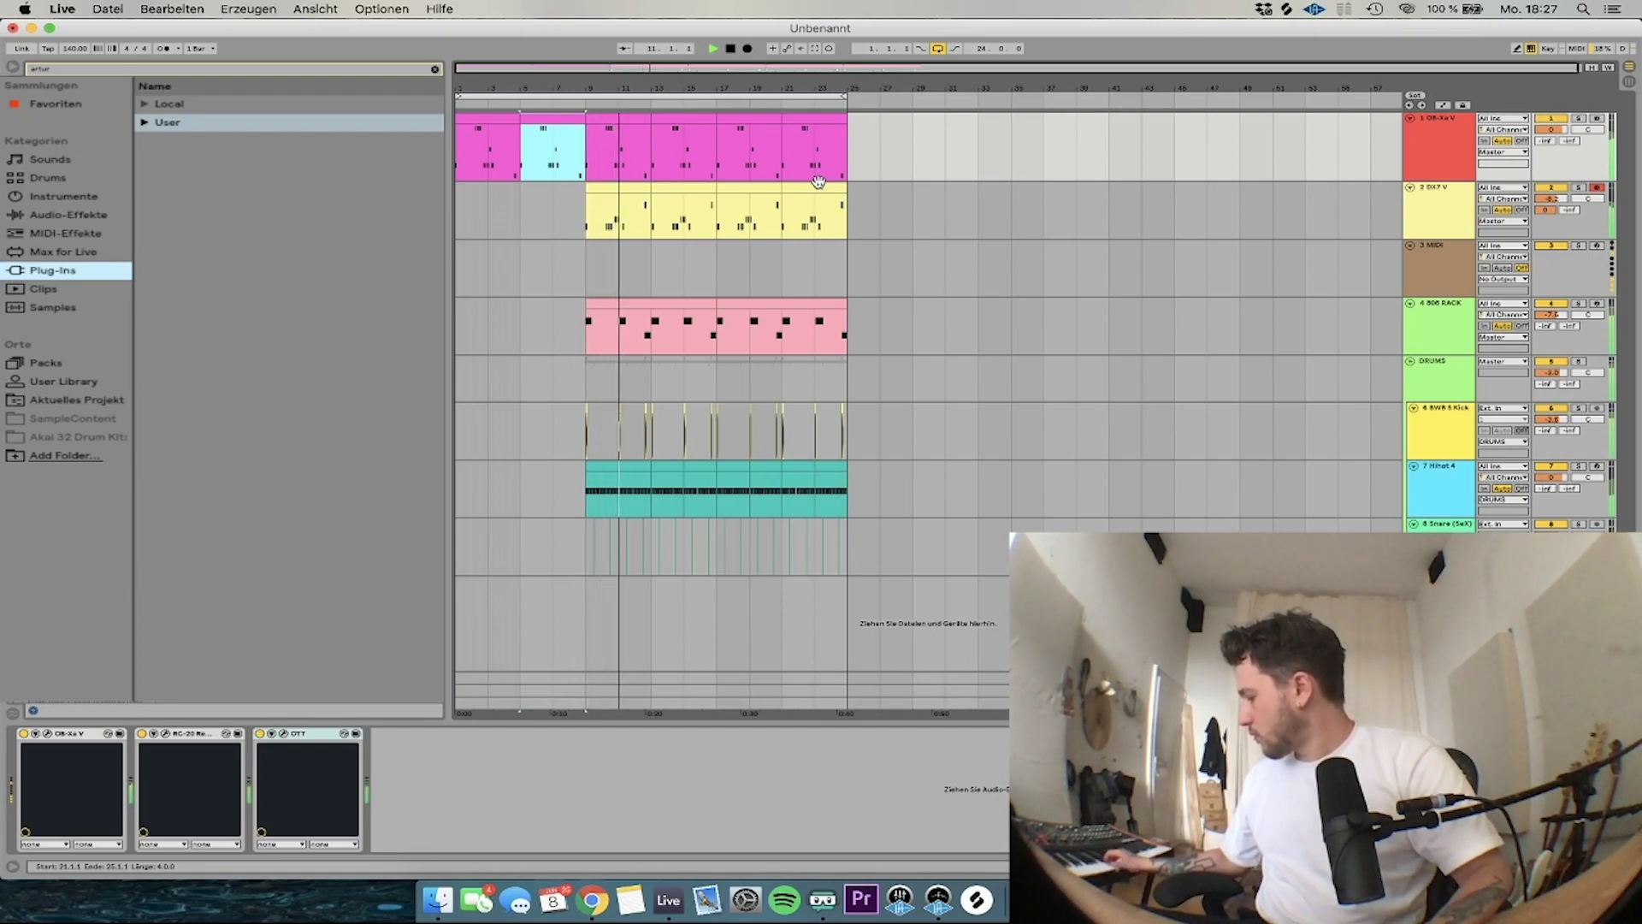
# Delete the DX7 V clips from bar 9 onwards and record a new DX7 V take over the playing arrangement
pyautogui.moveTo(879, 211); pyautogui.dragTo(584, 224)
pyautogui.press('Delete')
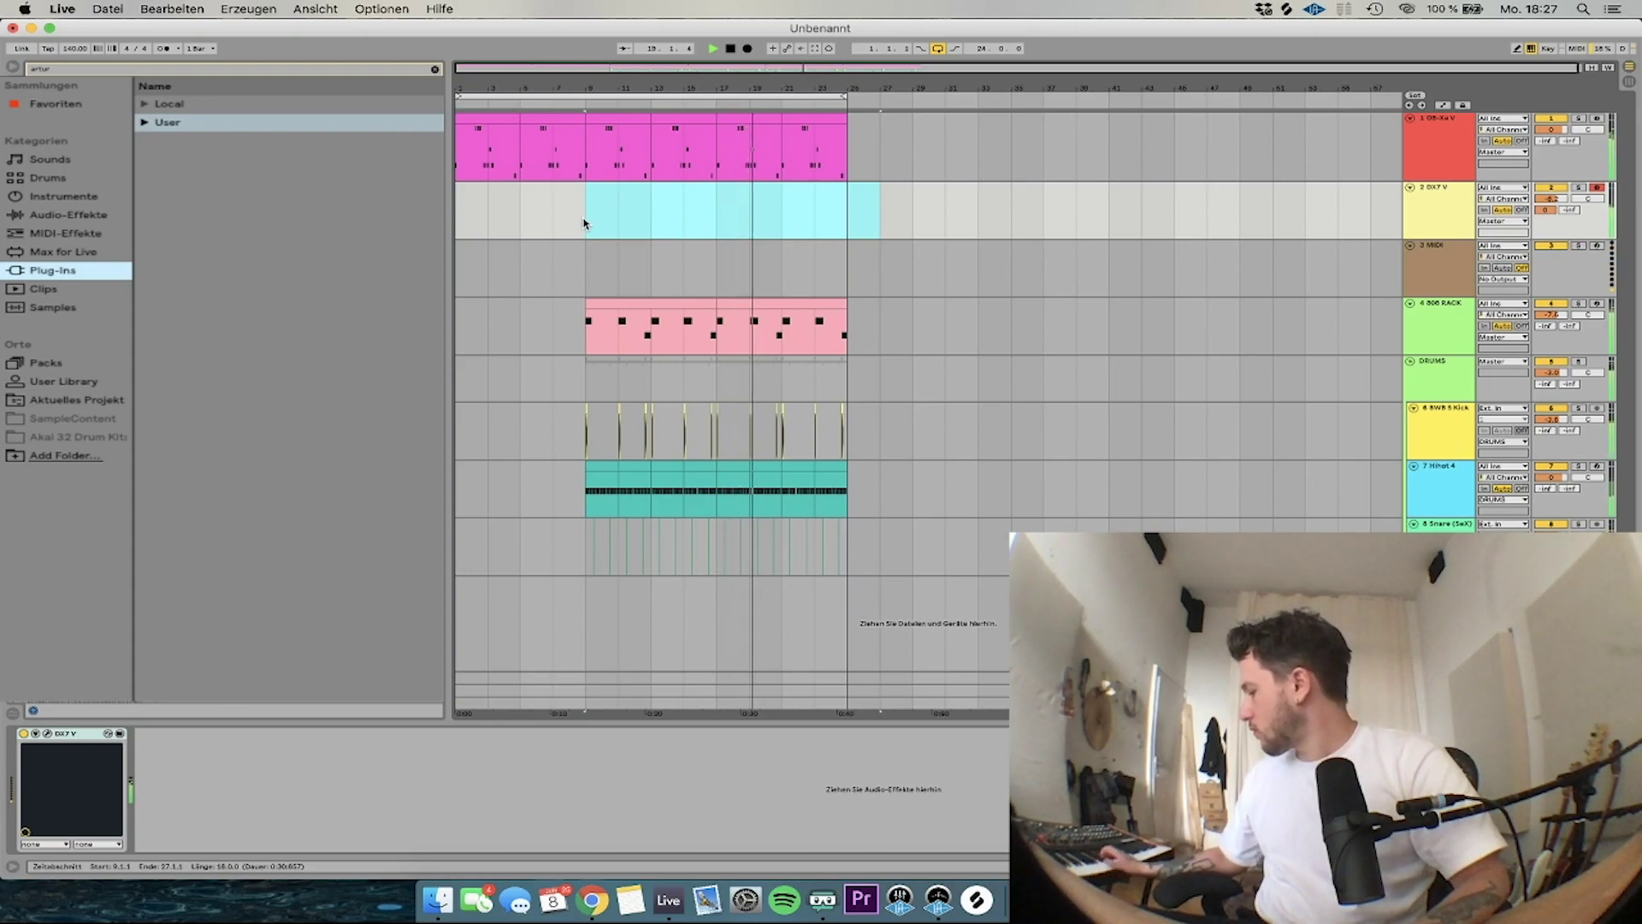
pyautogui.click(748, 48)
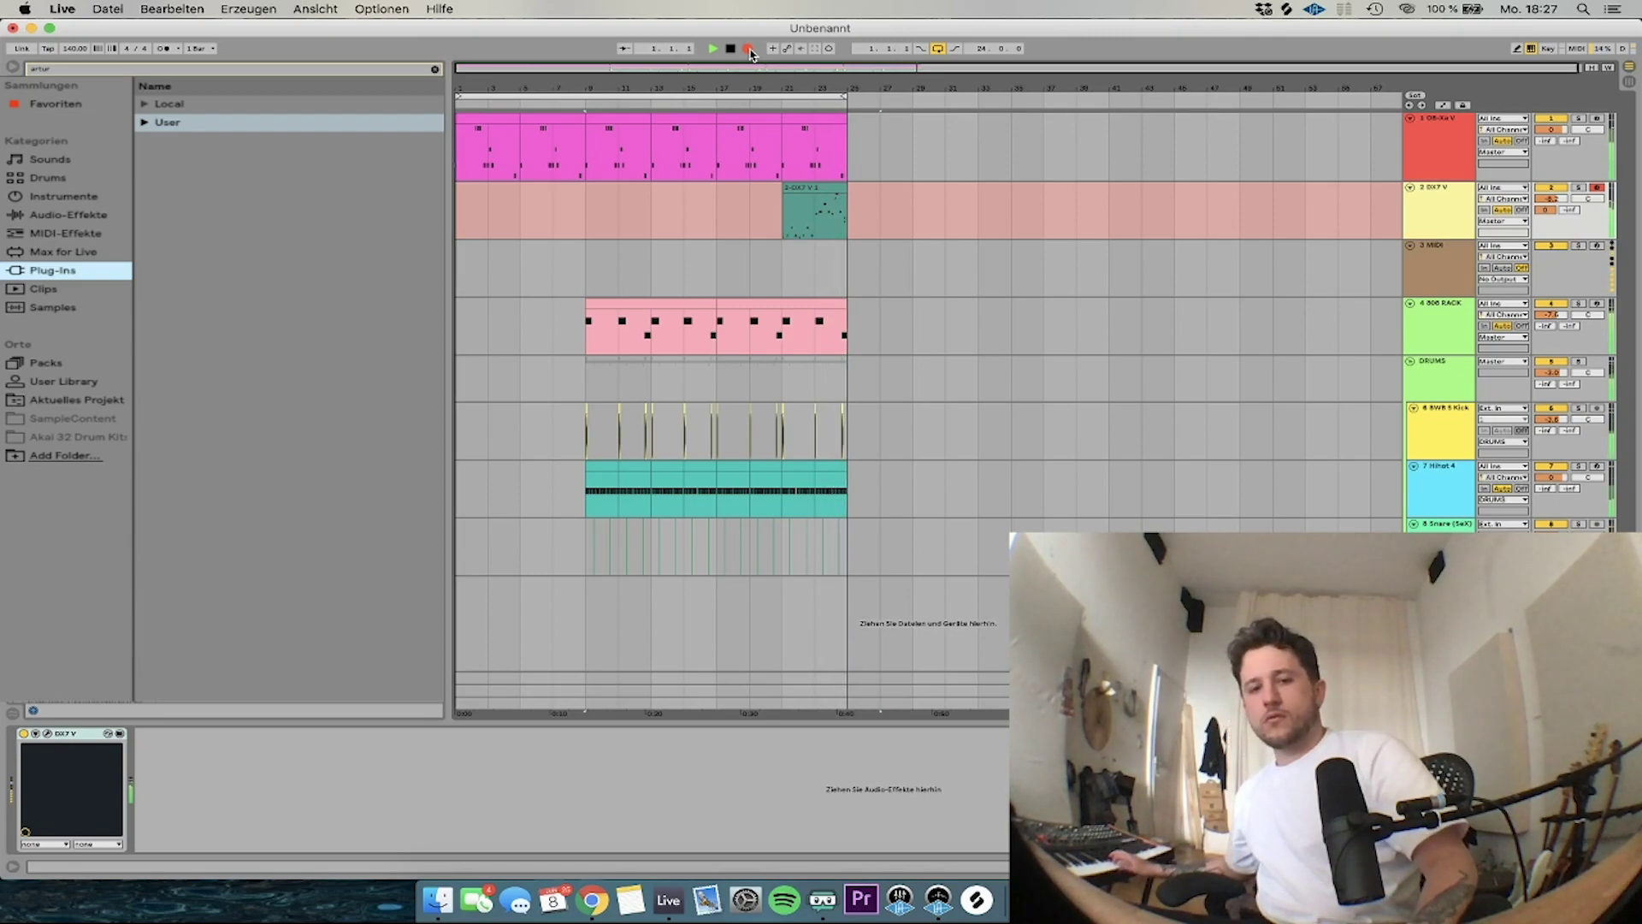
pyautogui.press('space')
# Record another DX7 V take starting at bar 9 and stop after about nine bars
pyautogui.click(583, 237)
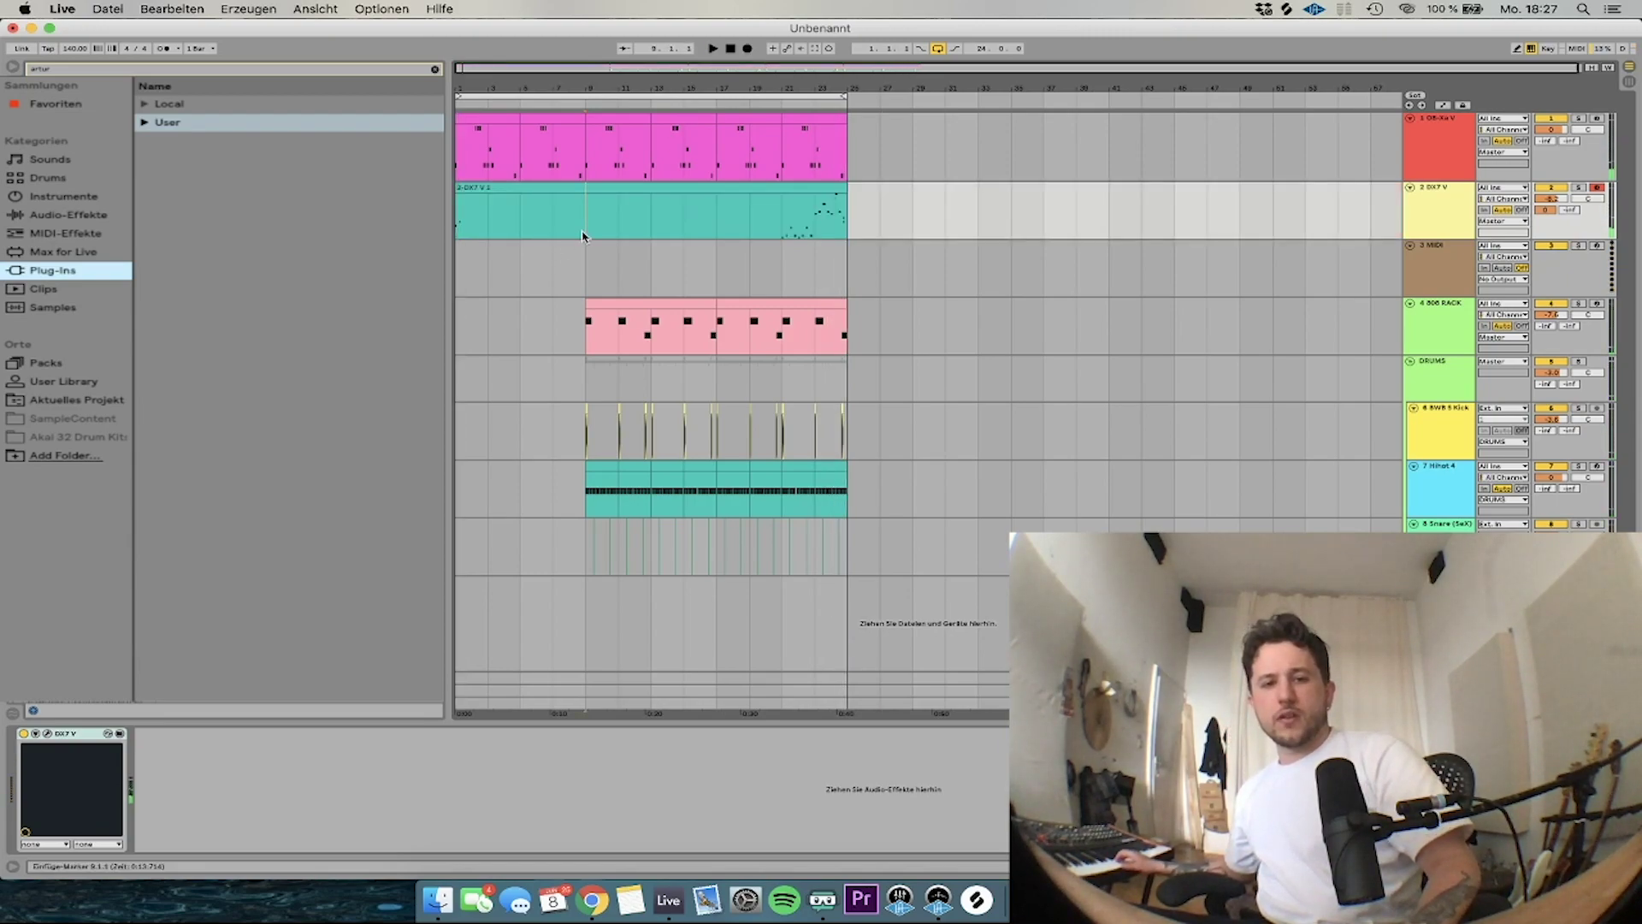
pyautogui.click(747, 49)
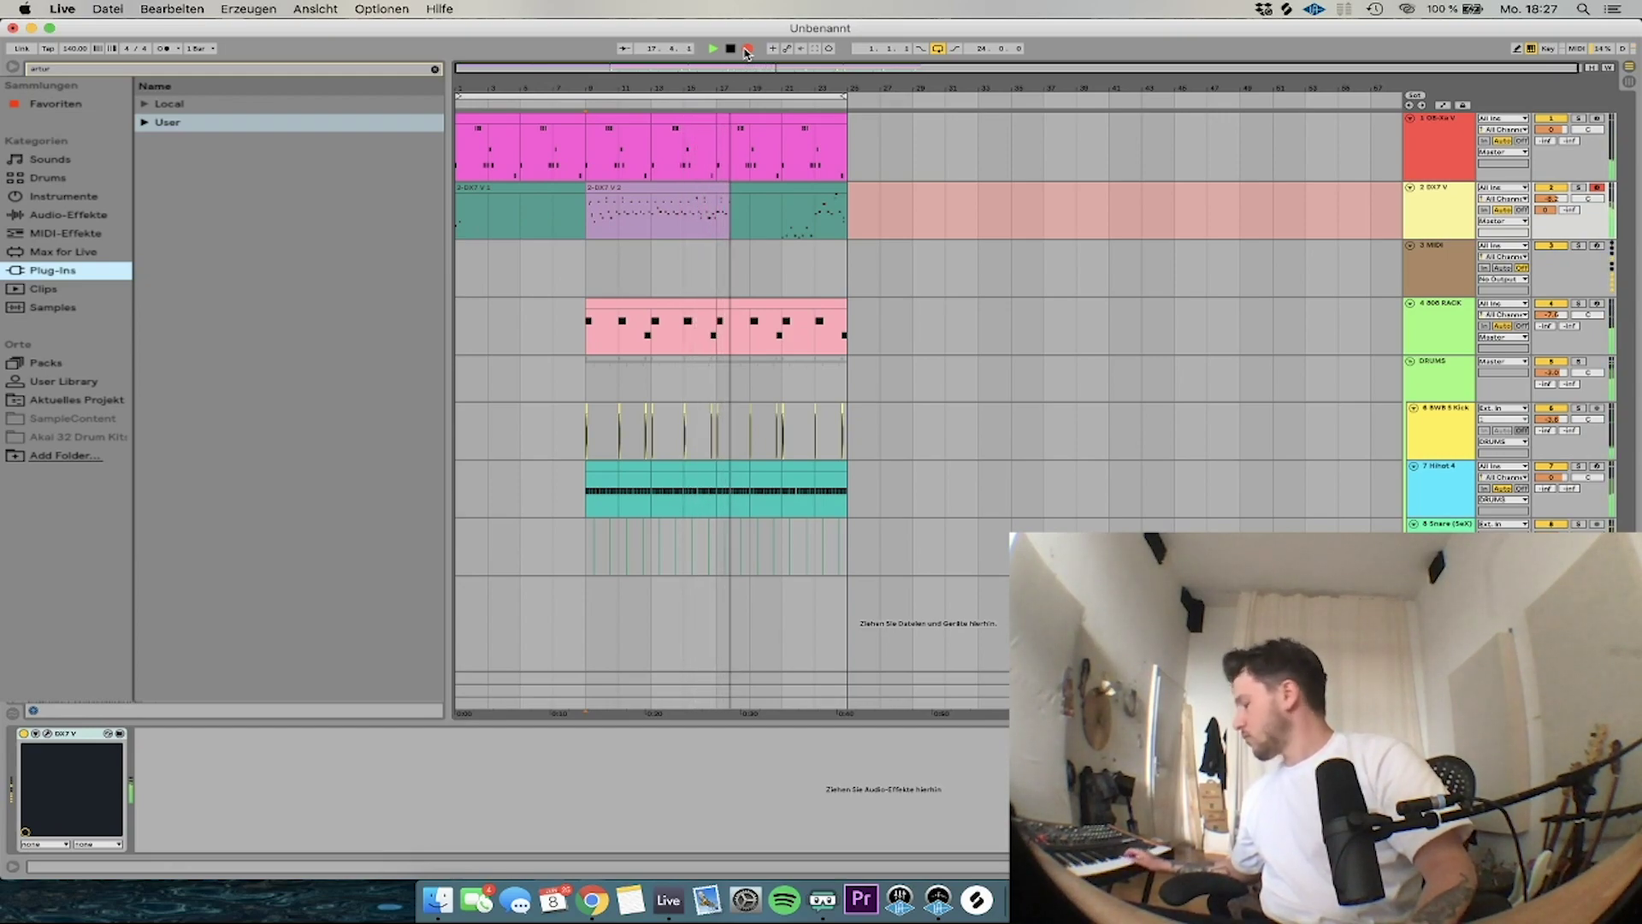
pyautogui.press('space')
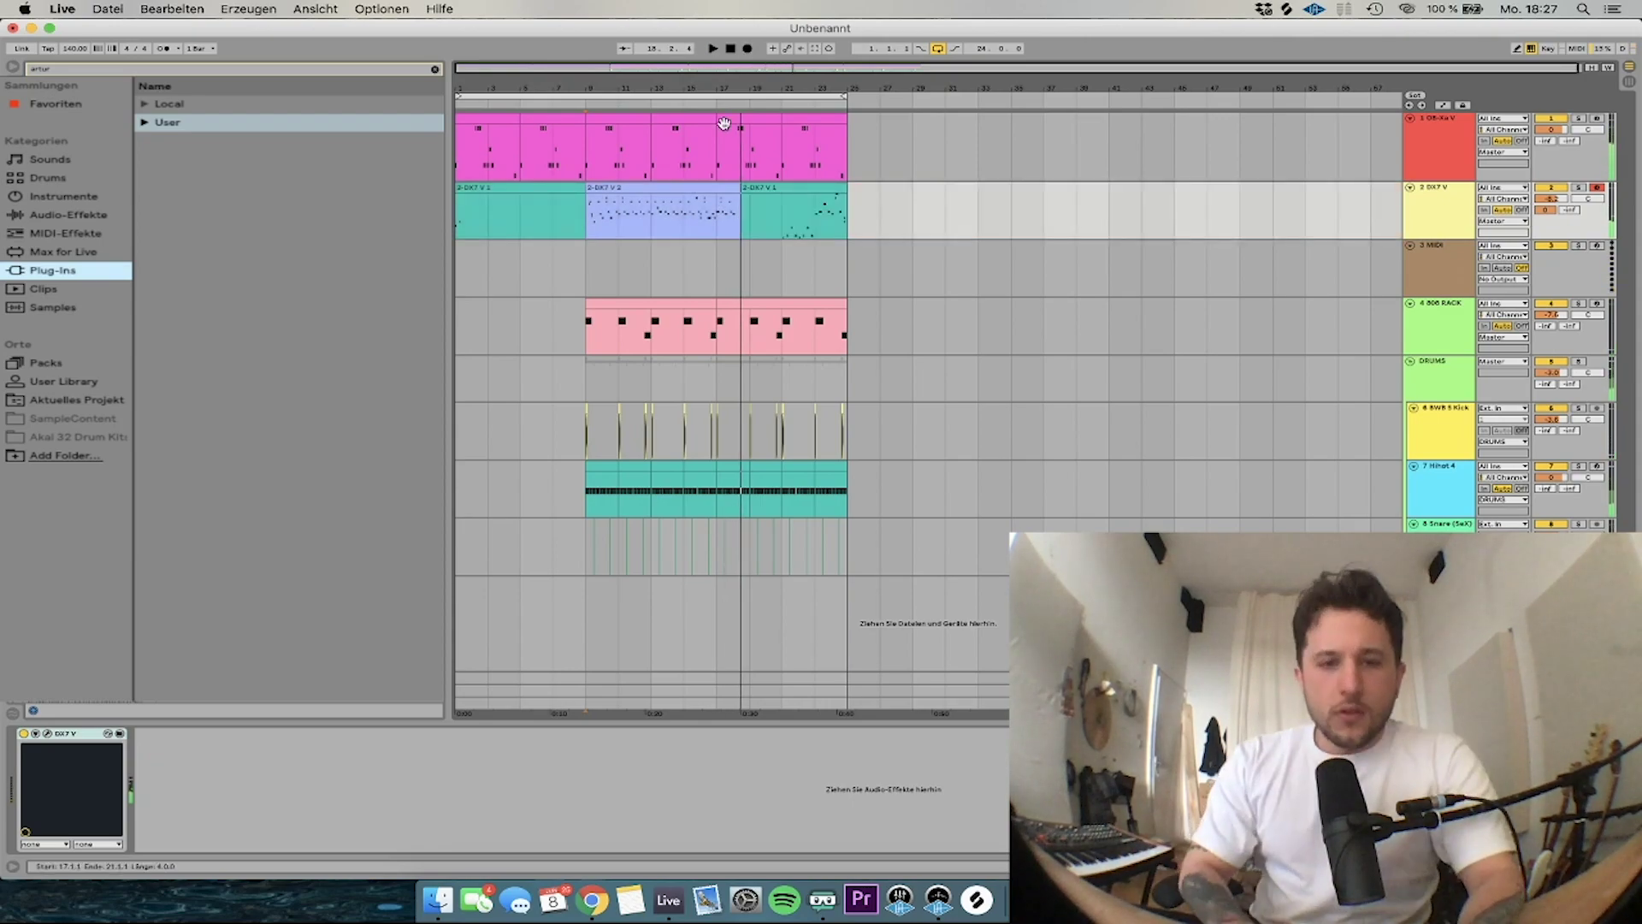
# Delete the recorded DX7 V clip before bar 9 and clear all notes from the take starting at bar 9
pyautogui.doubleClick(632, 187)
pyautogui.click(555, 166)
pyautogui.press('Delete')
pyautogui.press('space')
pyautogui.click(589, 170)
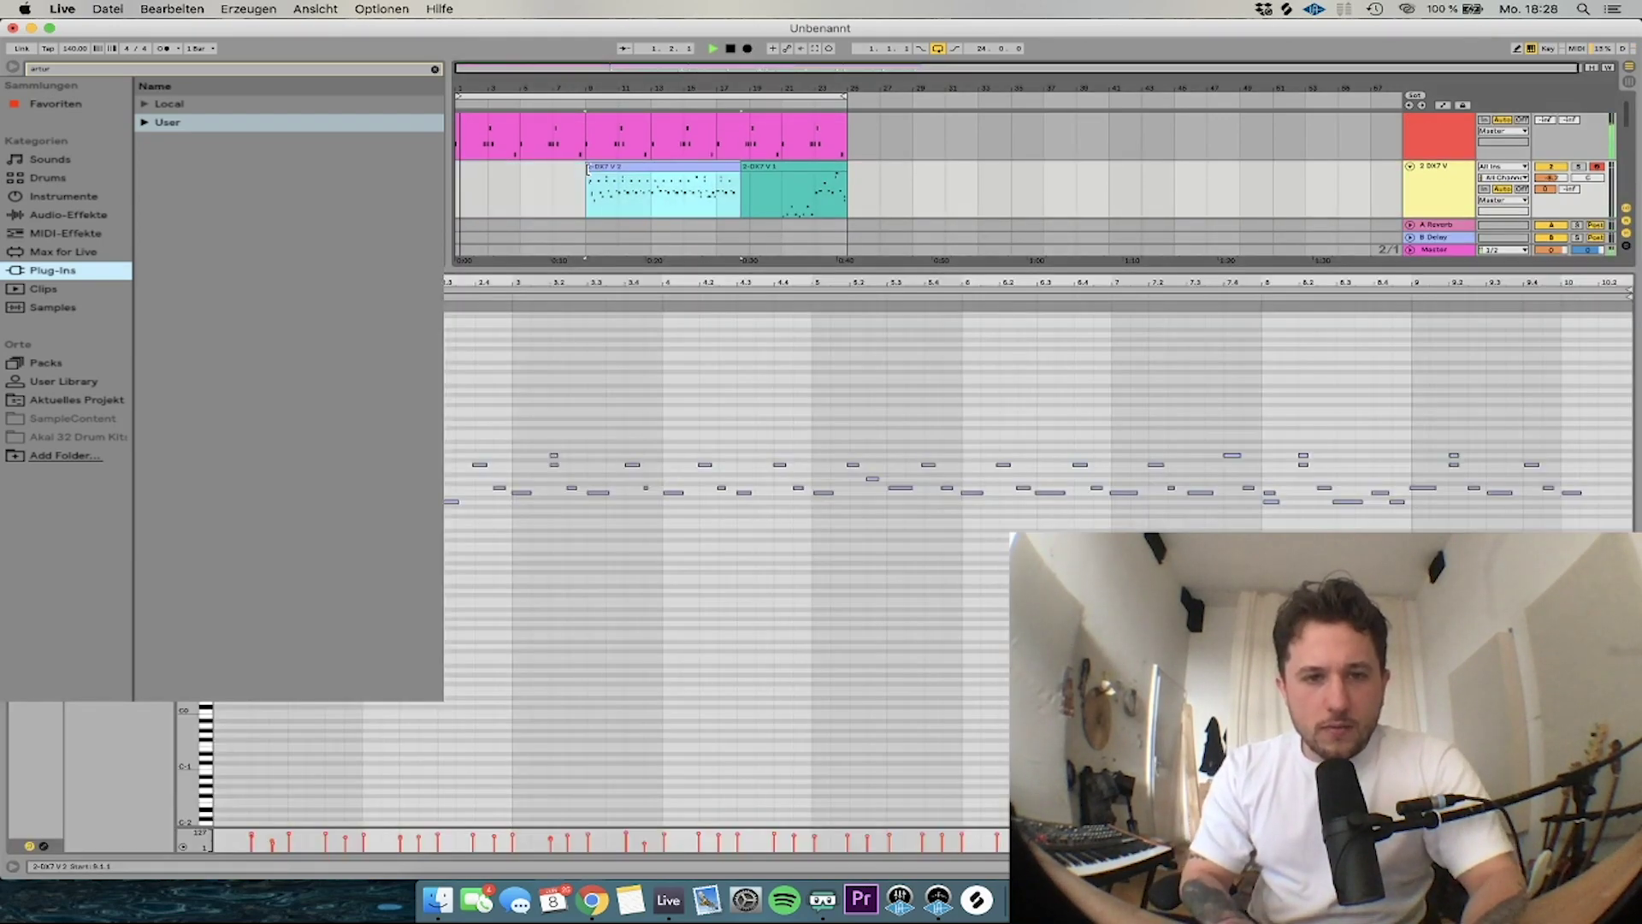
pyautogui.press('super+a')
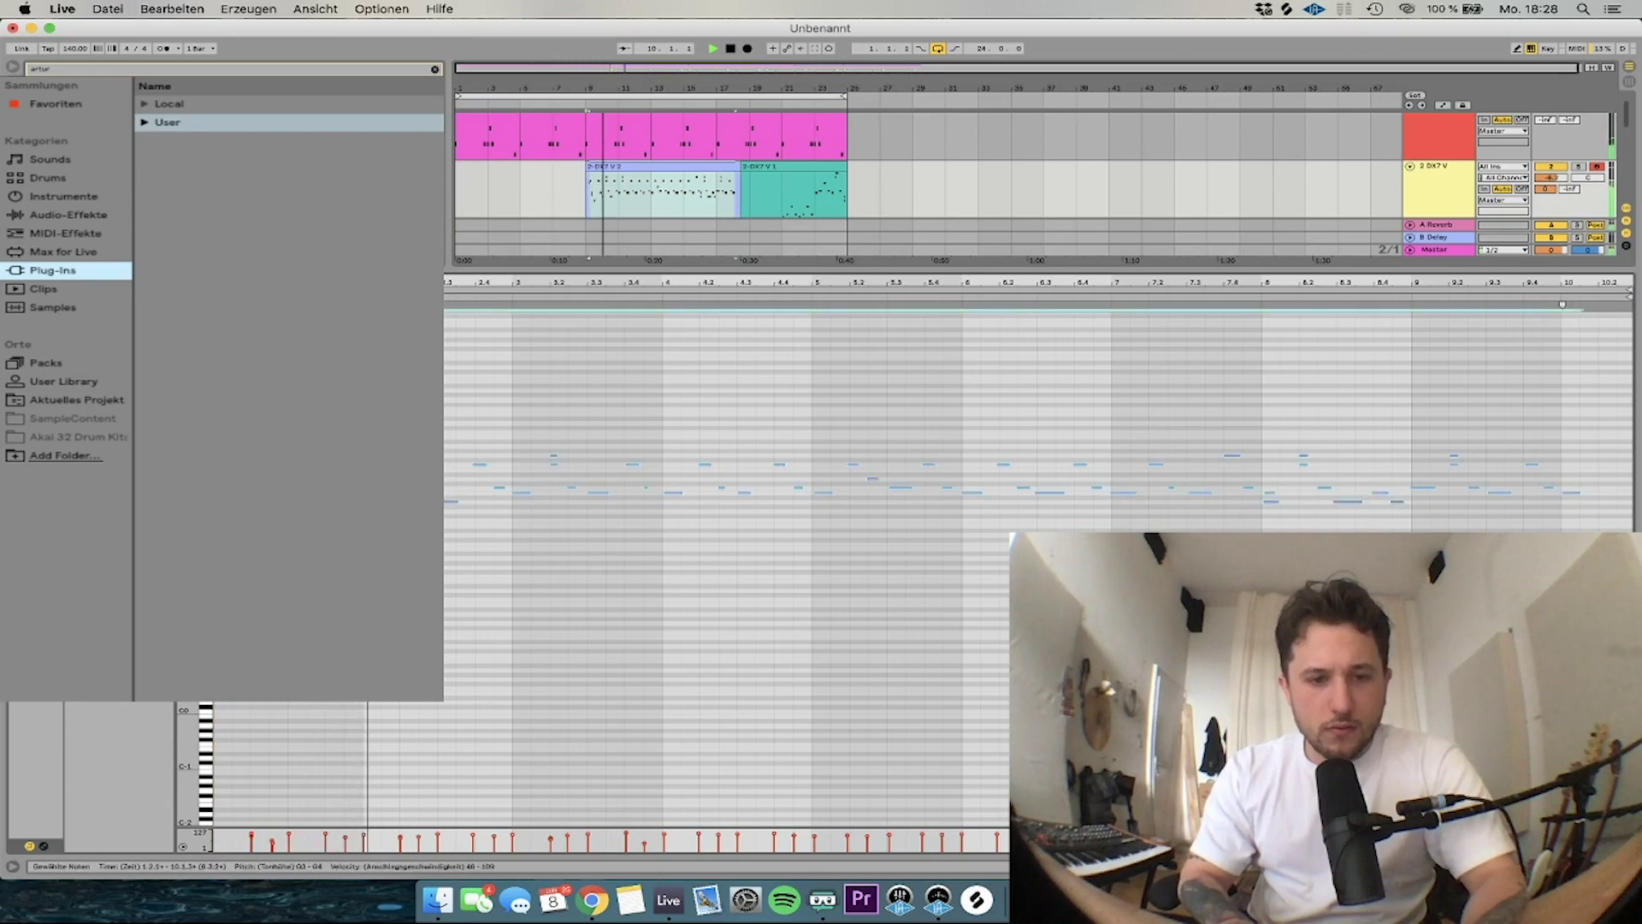
pyautogui.press('Delete')
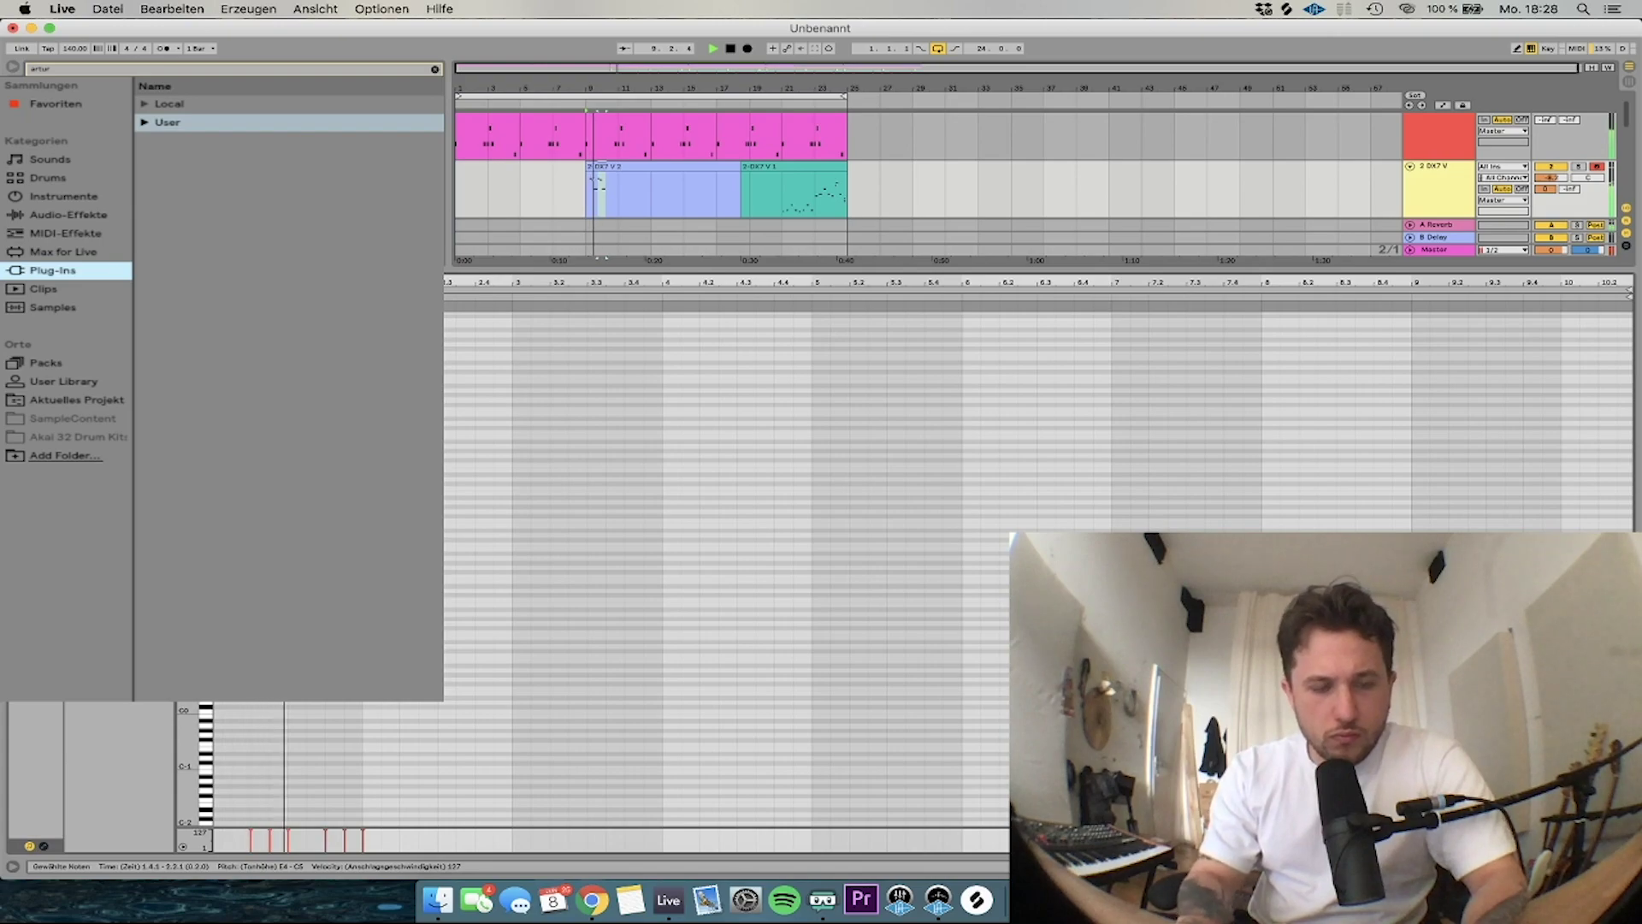
# Repeat the short three-note pattern through the DX7 V clip and duplicate its bars 9 to 13 three times up to bar 25
pyautogui.press('super+d')
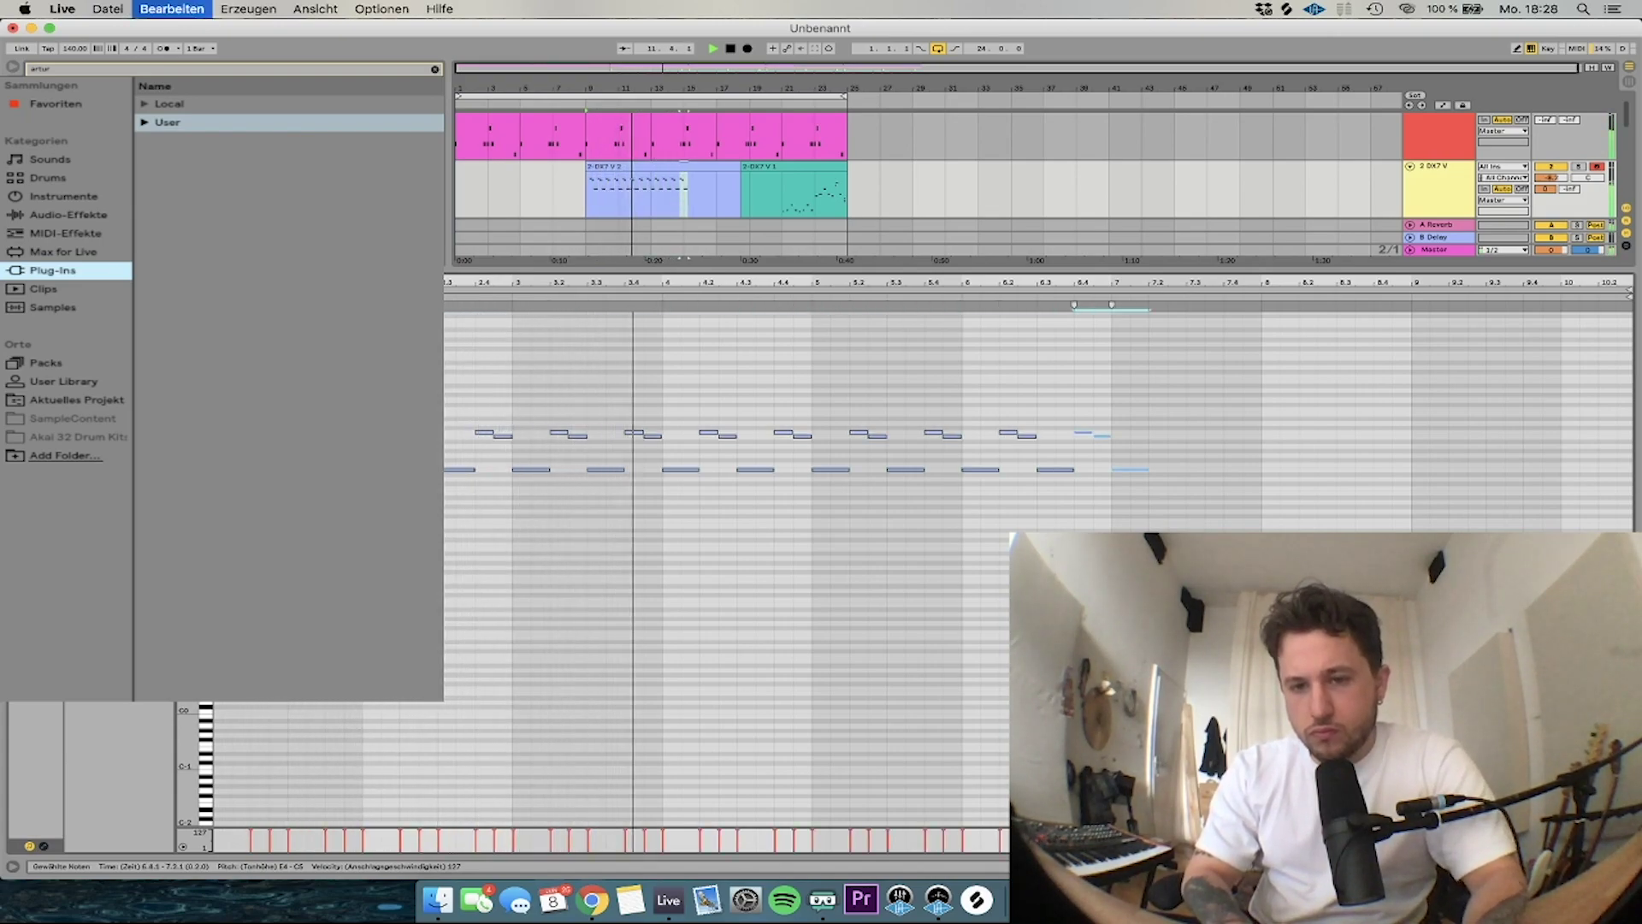
pyautogui.press('super+d')
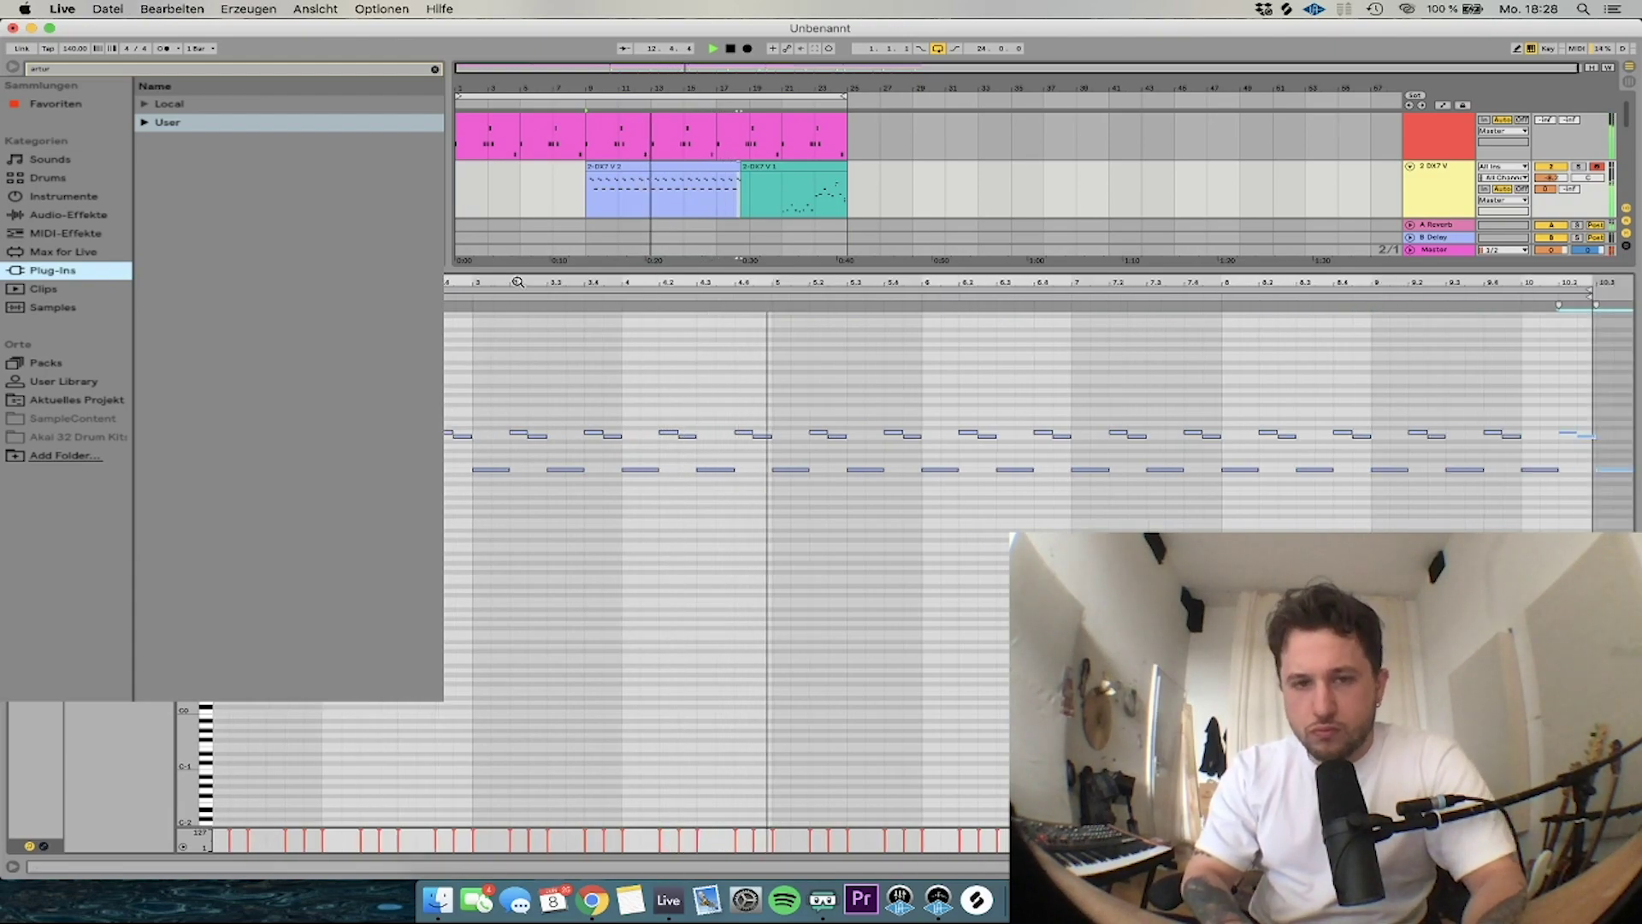
pyautogui.moveTo(590, 200); pyautogui.dragTo(650, 206)
pyautogui.press('super+d')
pyautogui.press('super+d')
pyautogui.press('super+d')
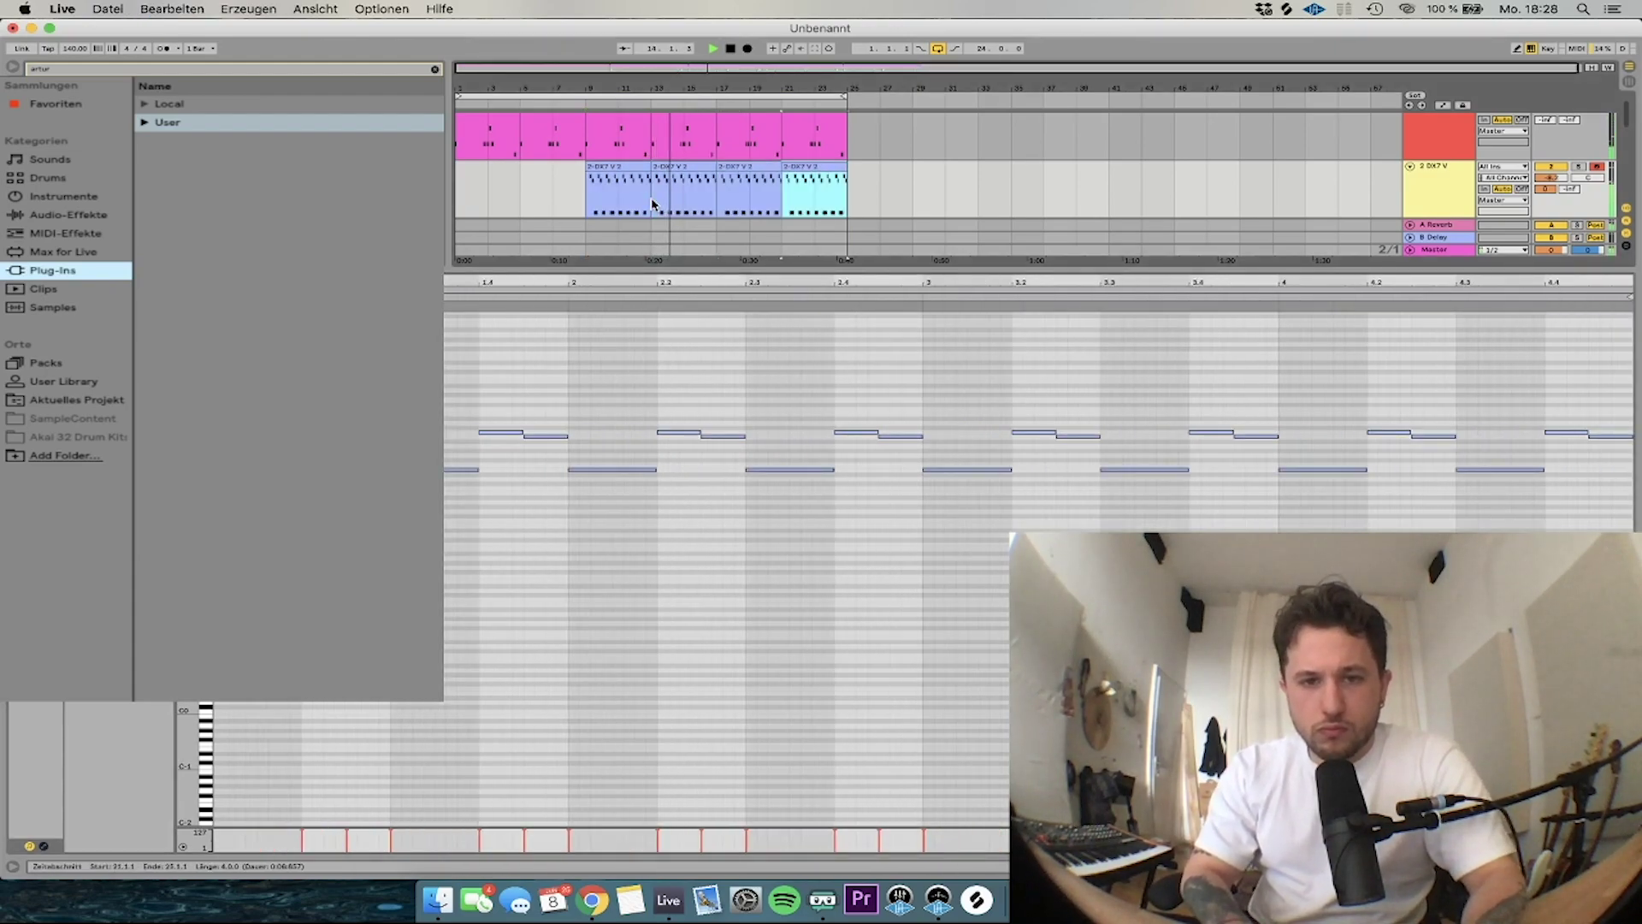
pyautogui.doubleClick(1441, 249)
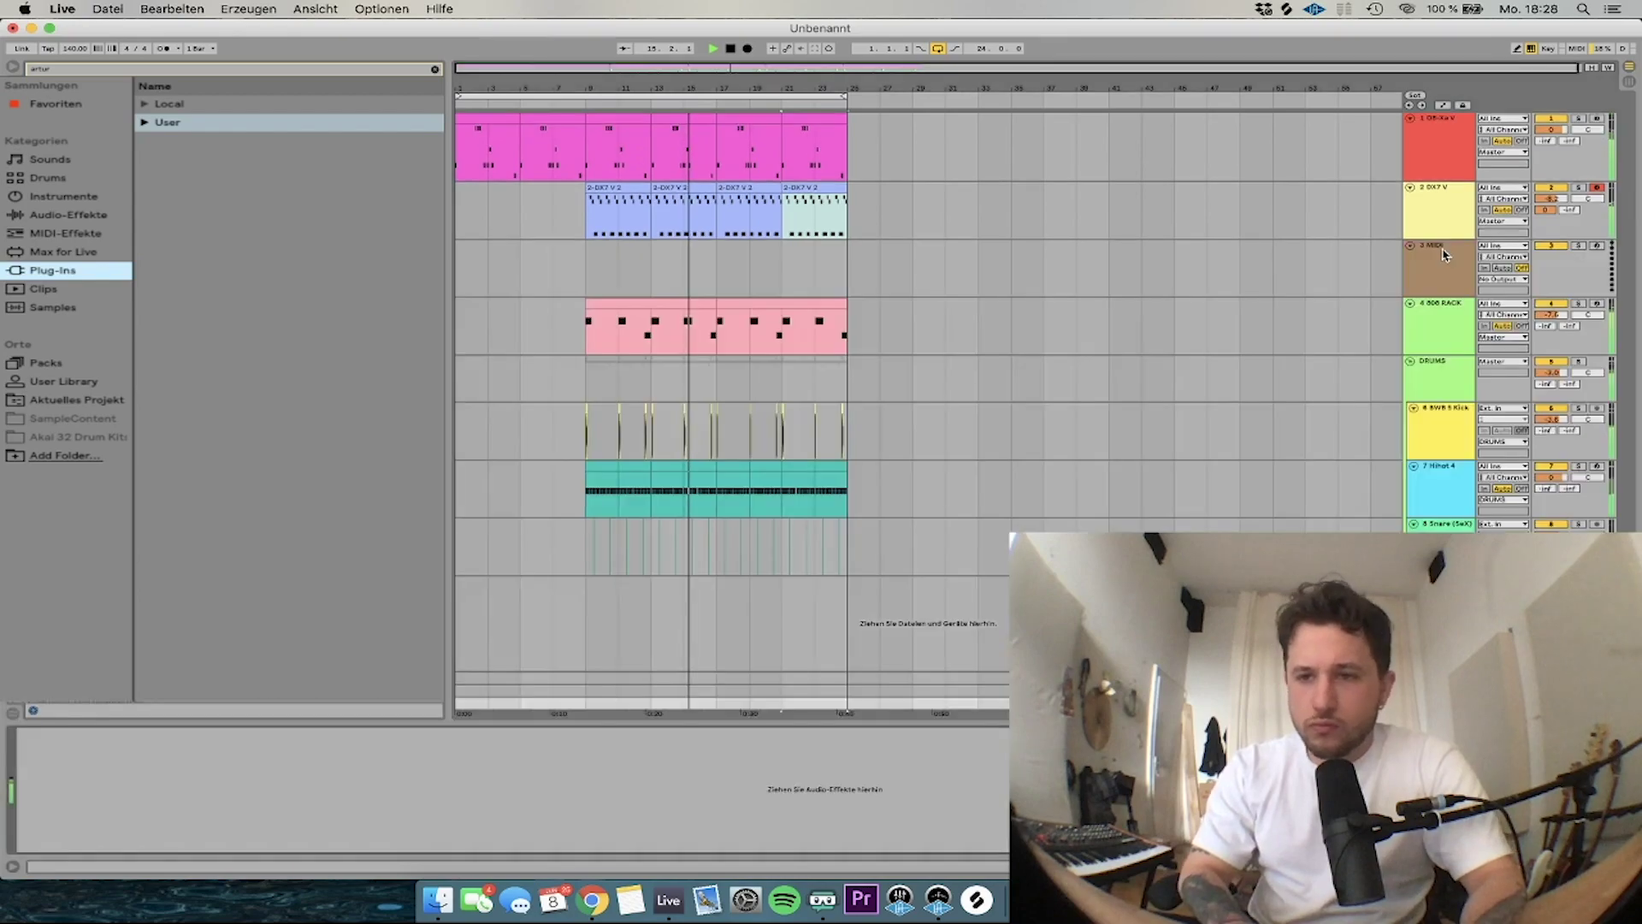
# Select the DX7 V track and search the plug-ins for "re"
pyautogui.click(1447, 212)
pyautogui.click(106, 71)
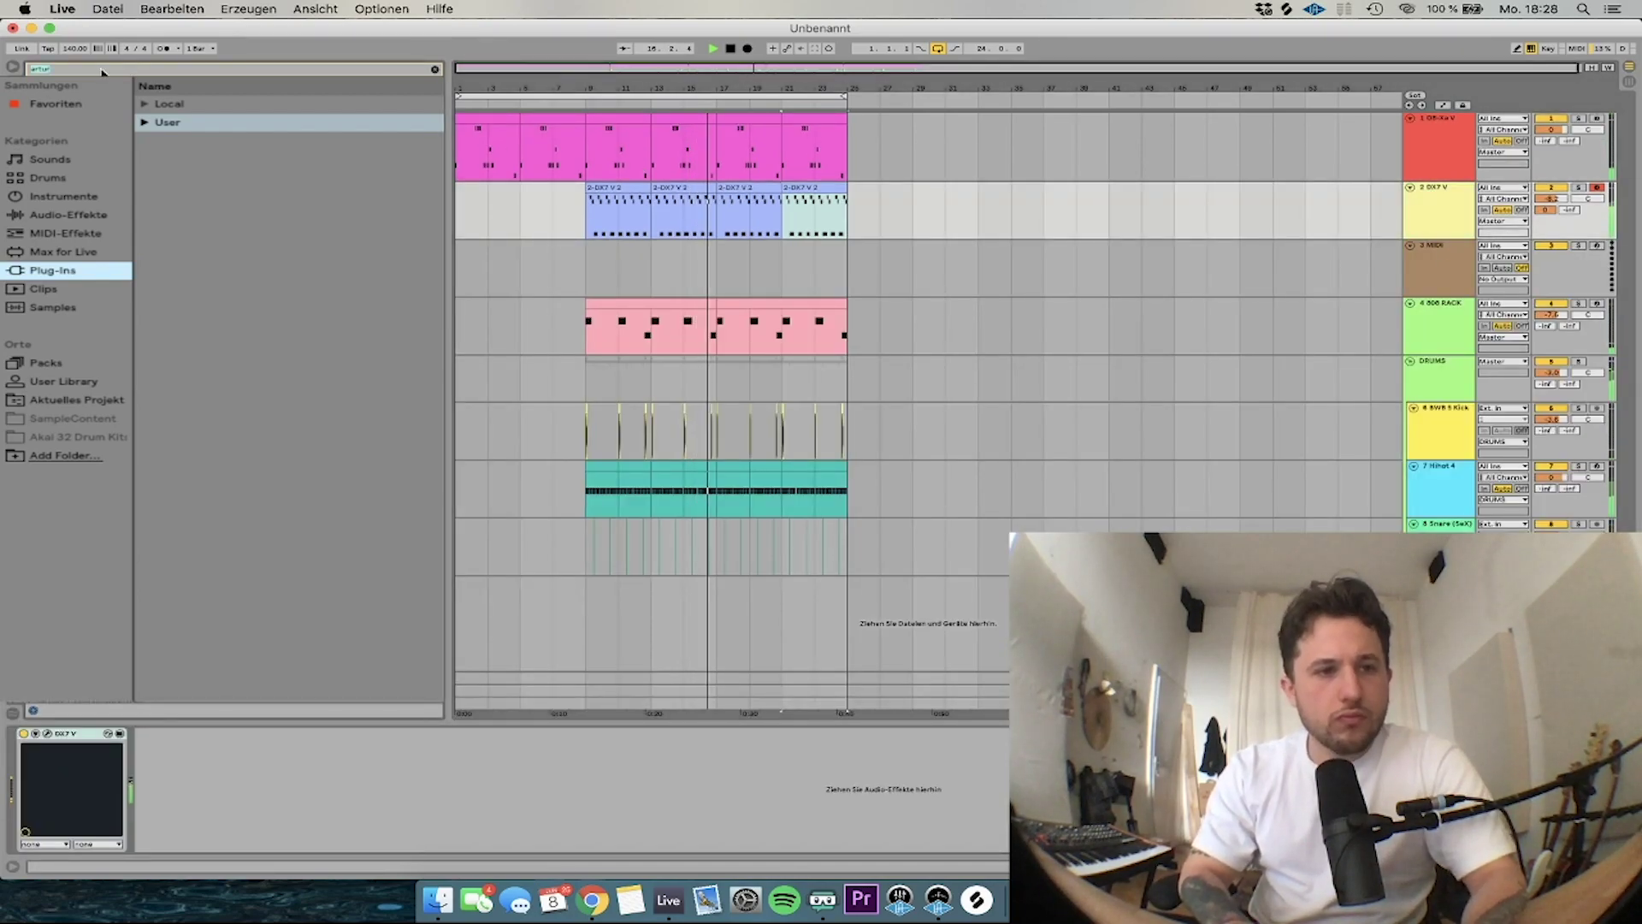
pyautogui.press('BackSpace')
pyautogui.write('re')
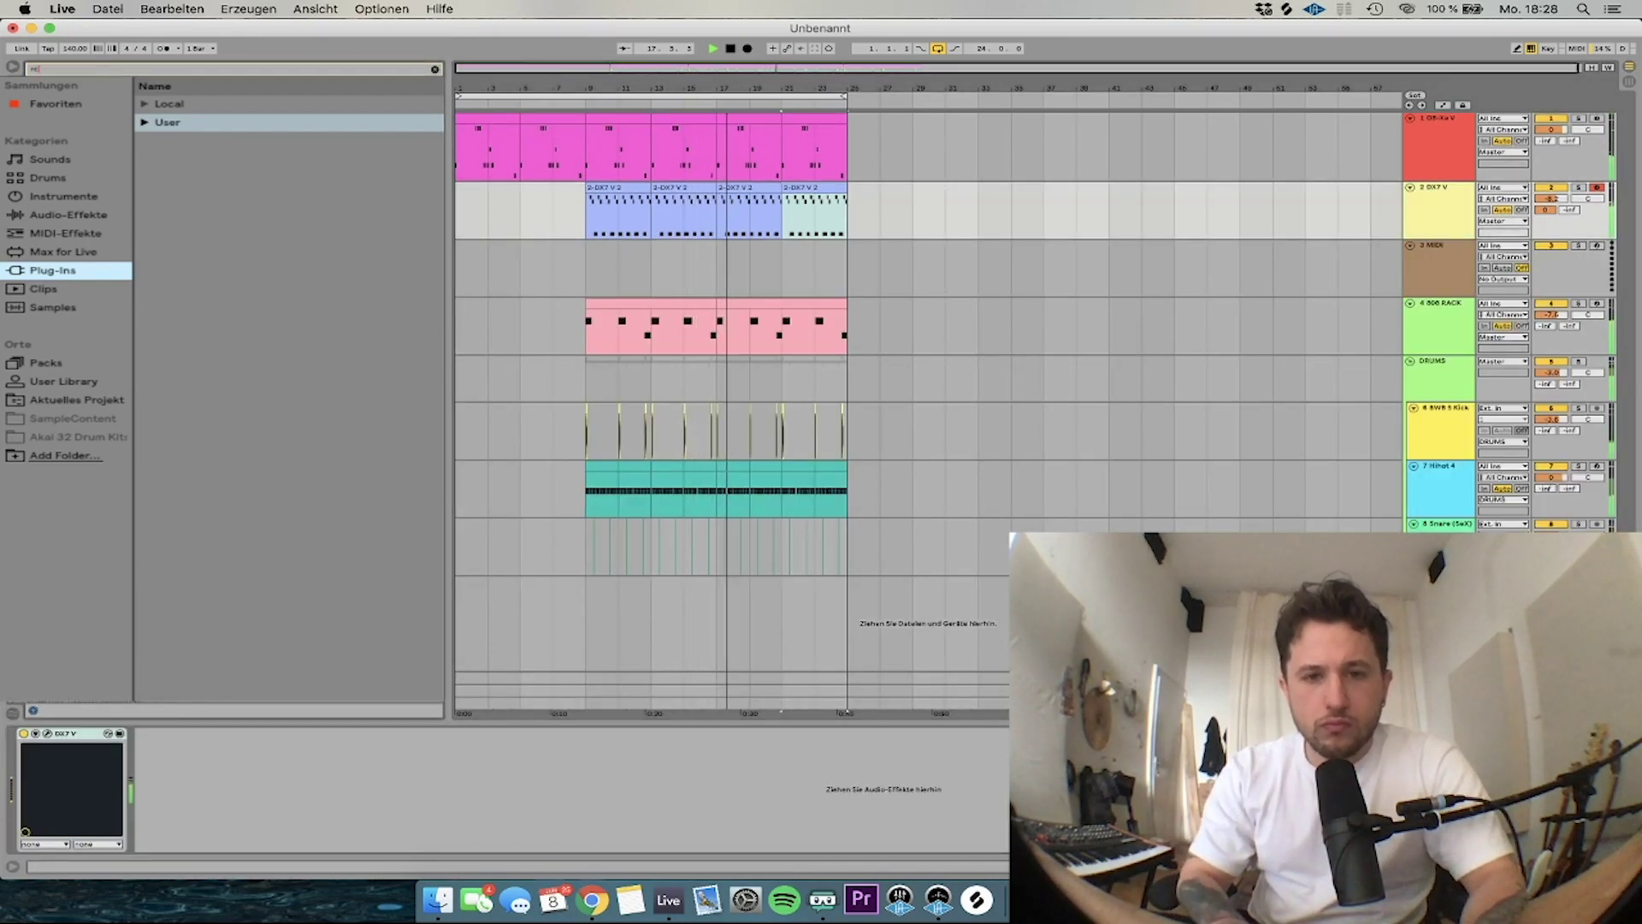
# Rebuild the DX7 V part as two-bar clips from bar 9 to 25 and insert an audio track below it
pyautogui.click(631, 218)
pyautogui.click(633, 178)
pyautogui.click(642, 219)
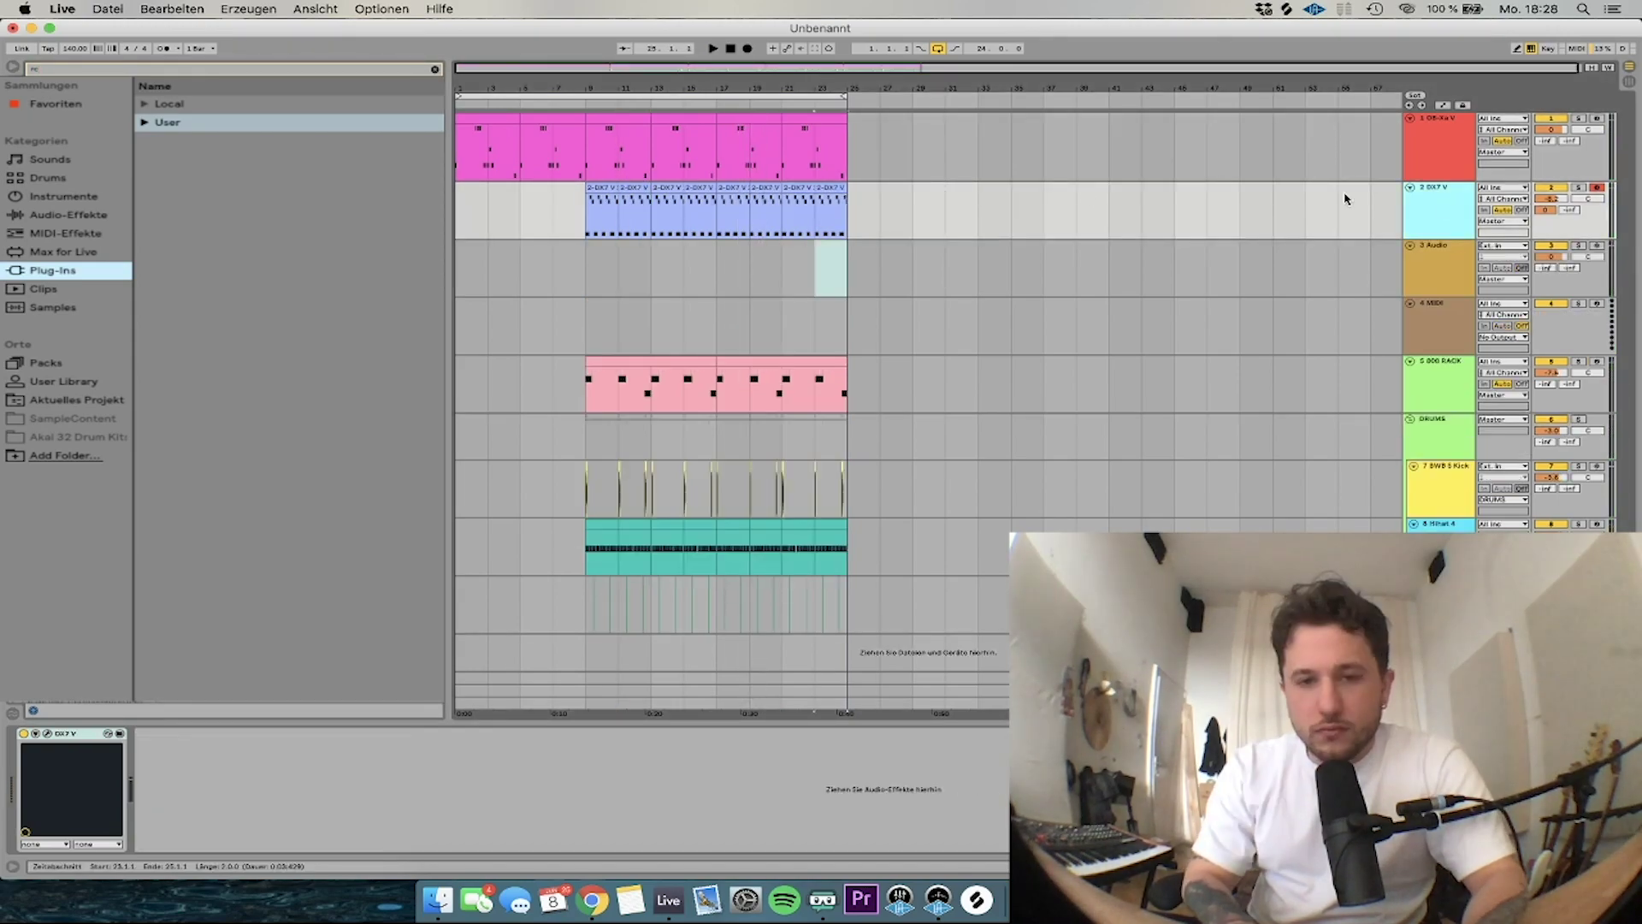
# Play from bar 9 with the DX7 V track soloed and set the new Audio track's input to Resampling
pyautogui.click(588, 214)
pyautogui.press('space')
pyautogui.press('space')
pyautogui.click(1433, 245)
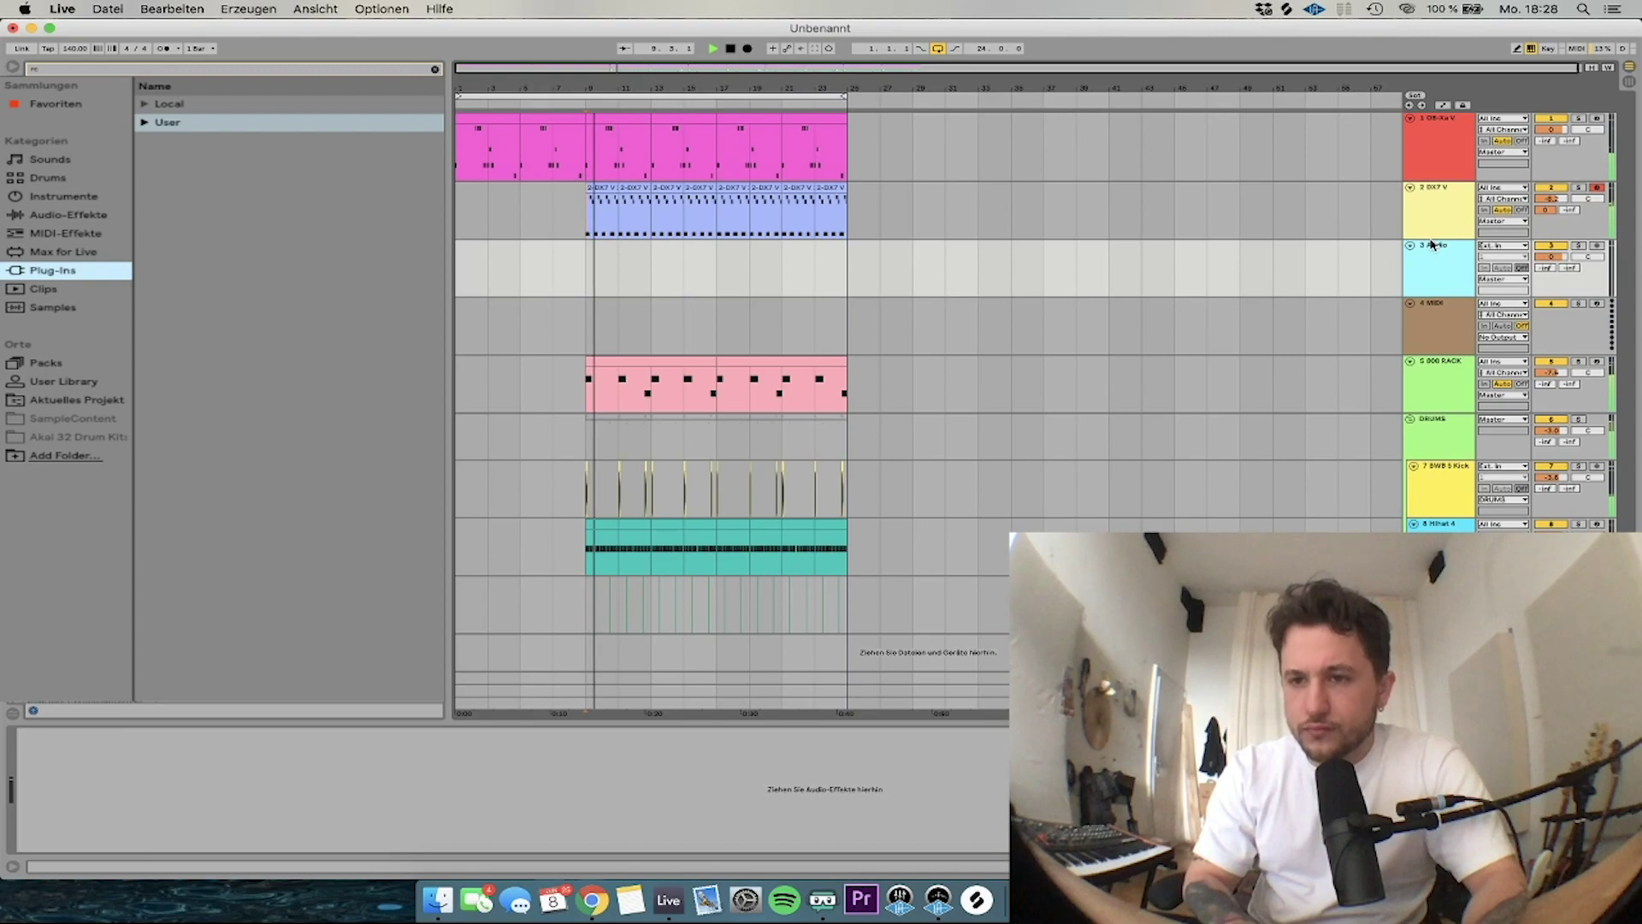
pyautogui.click(1578, 188)
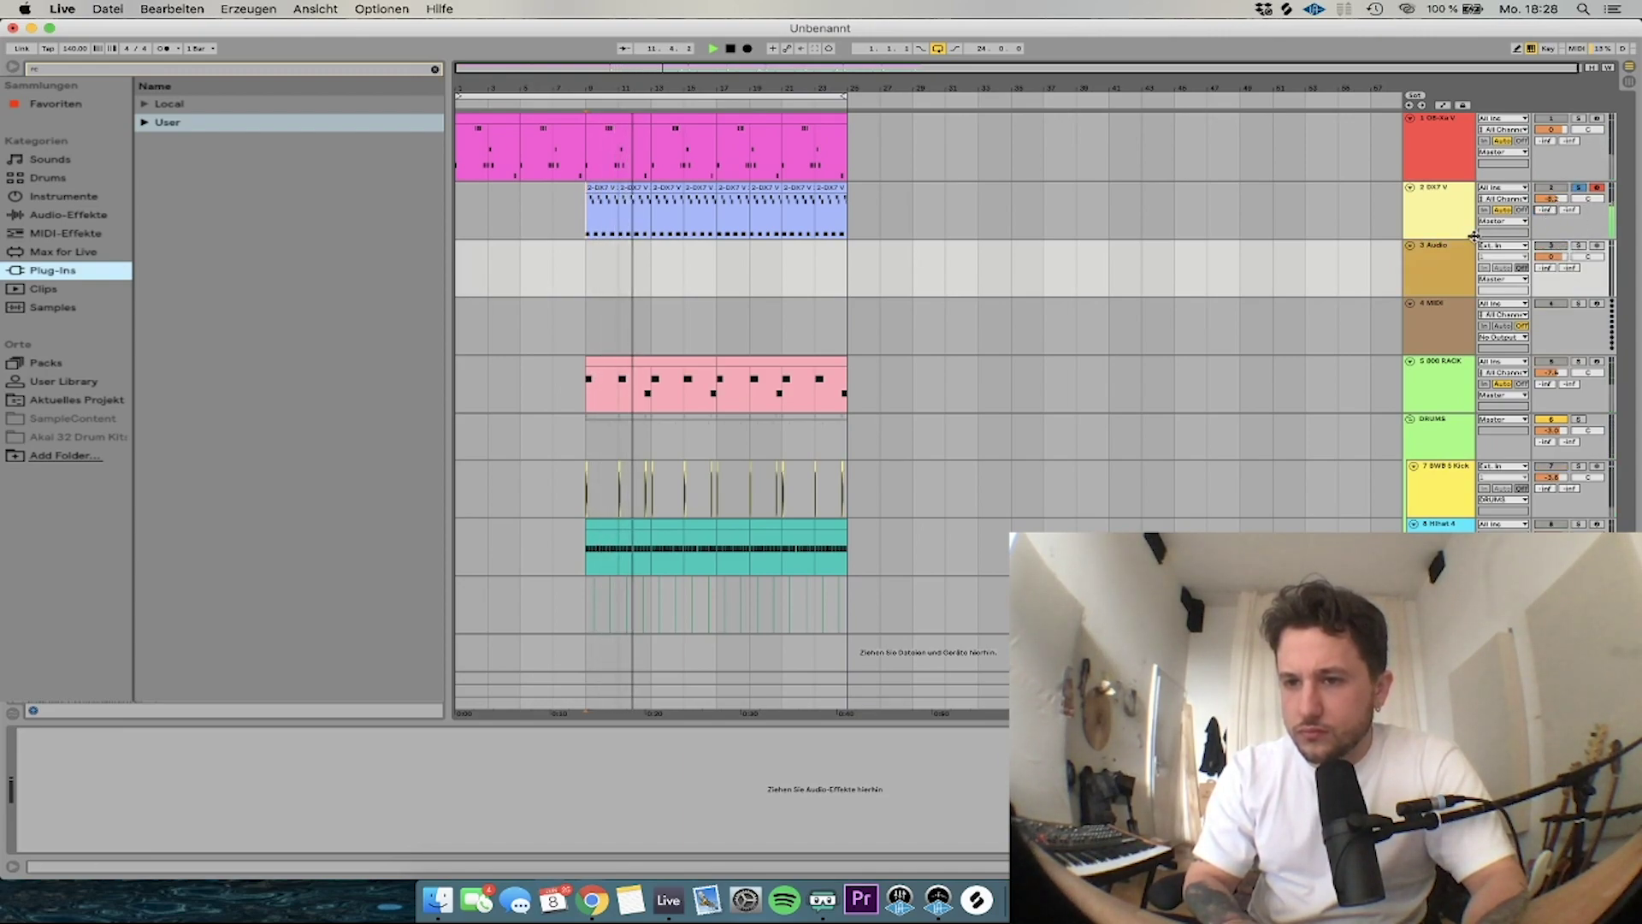
pyautogui.click(1508, 246)
pyautogui.click(1501, 290)
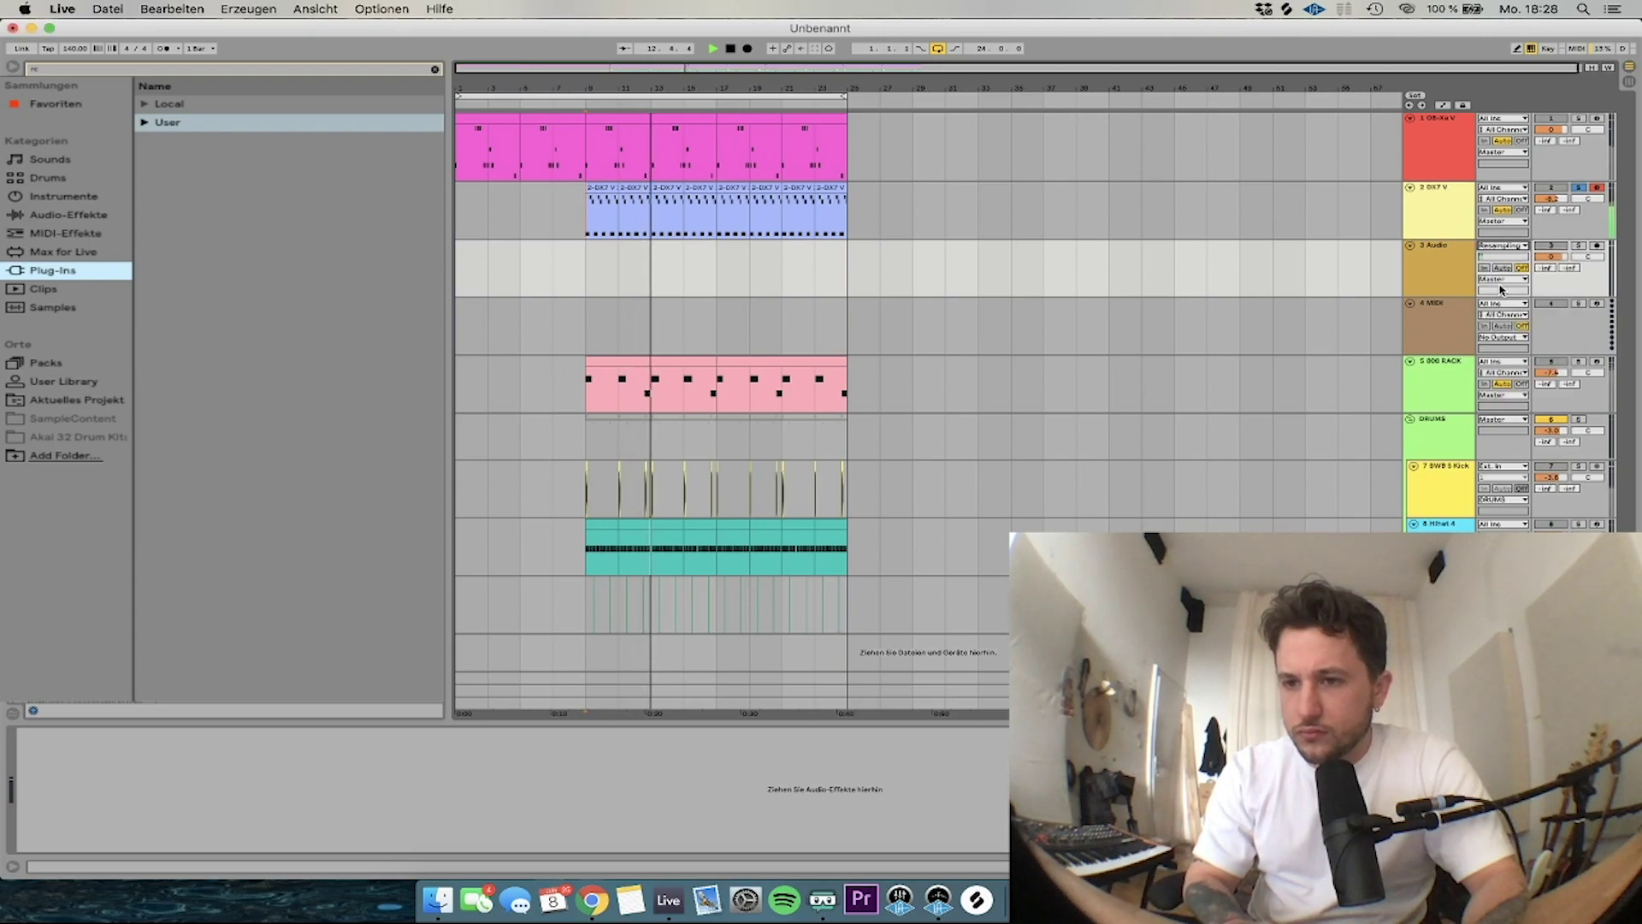
pyautogui.click(749, 51)
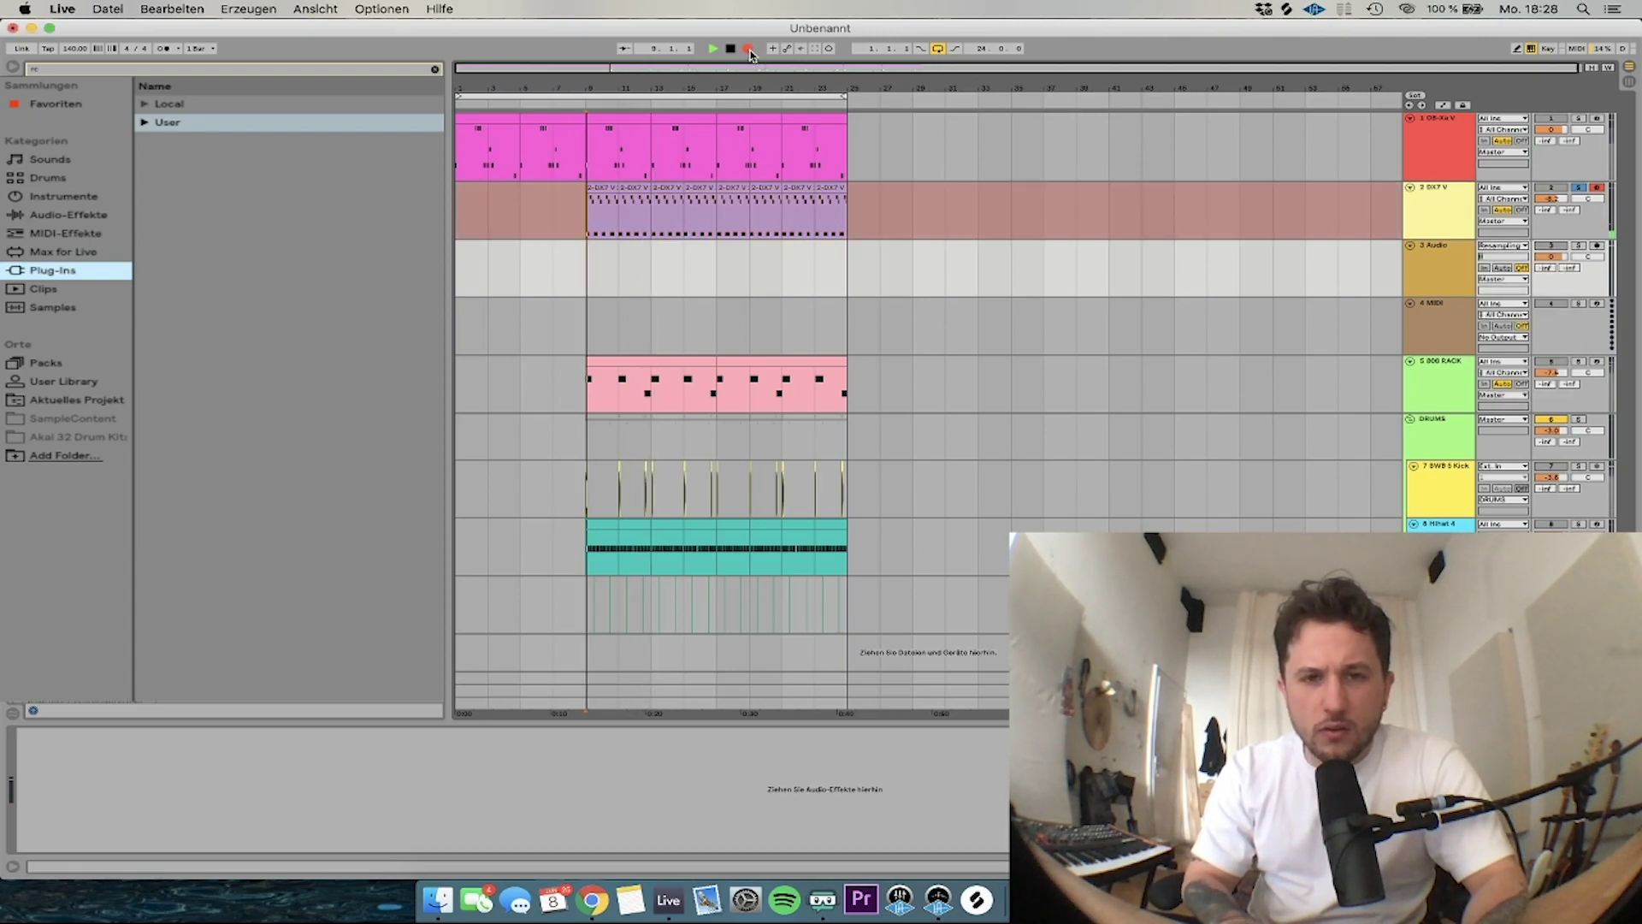
pyautogui.press('space')
pyautogui.press('super+z')
pyautogui.click(749, 53)
pyautogui.press('space')
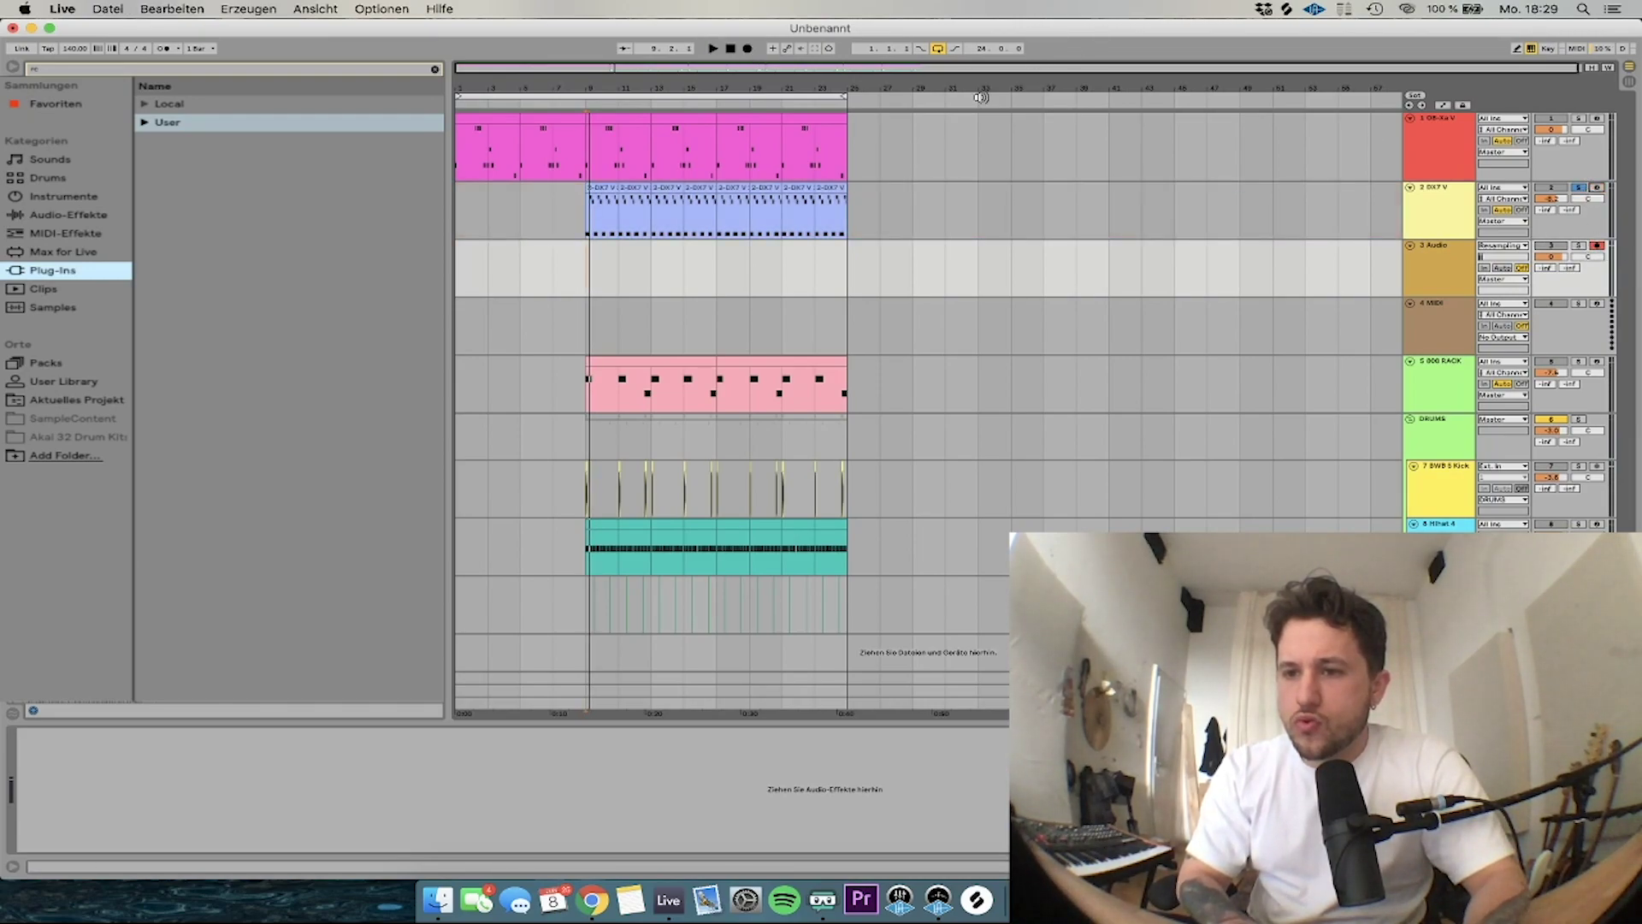
# Record the soloed DX7 V part onto the armed Audio track from bar 9 to about bar 22
pyautogui.click(749, 49)
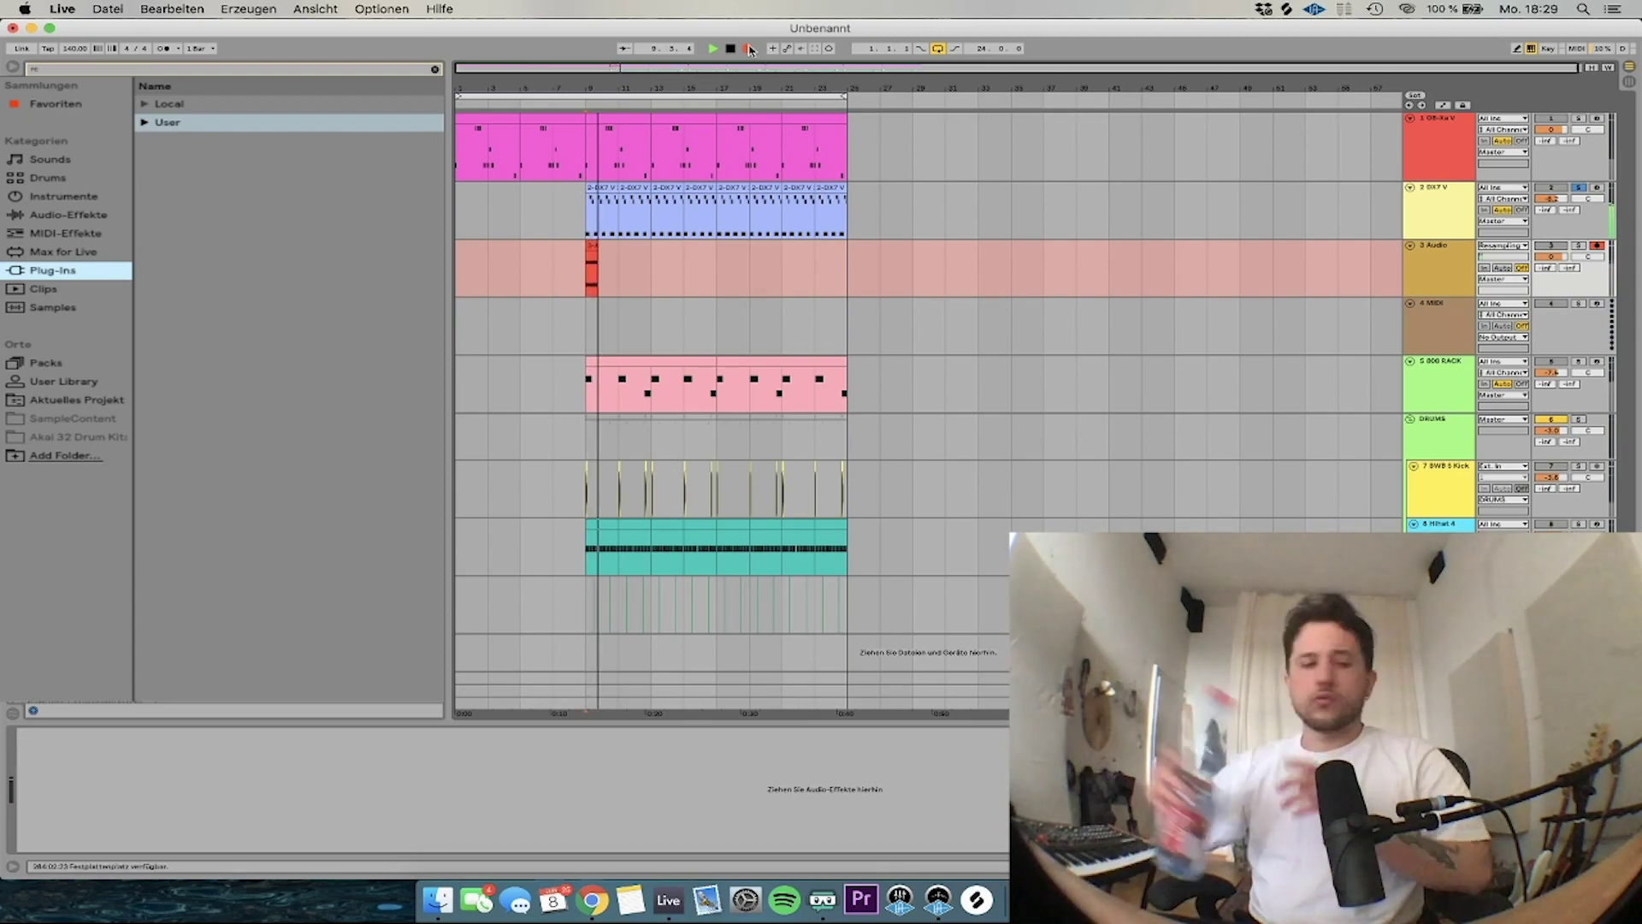
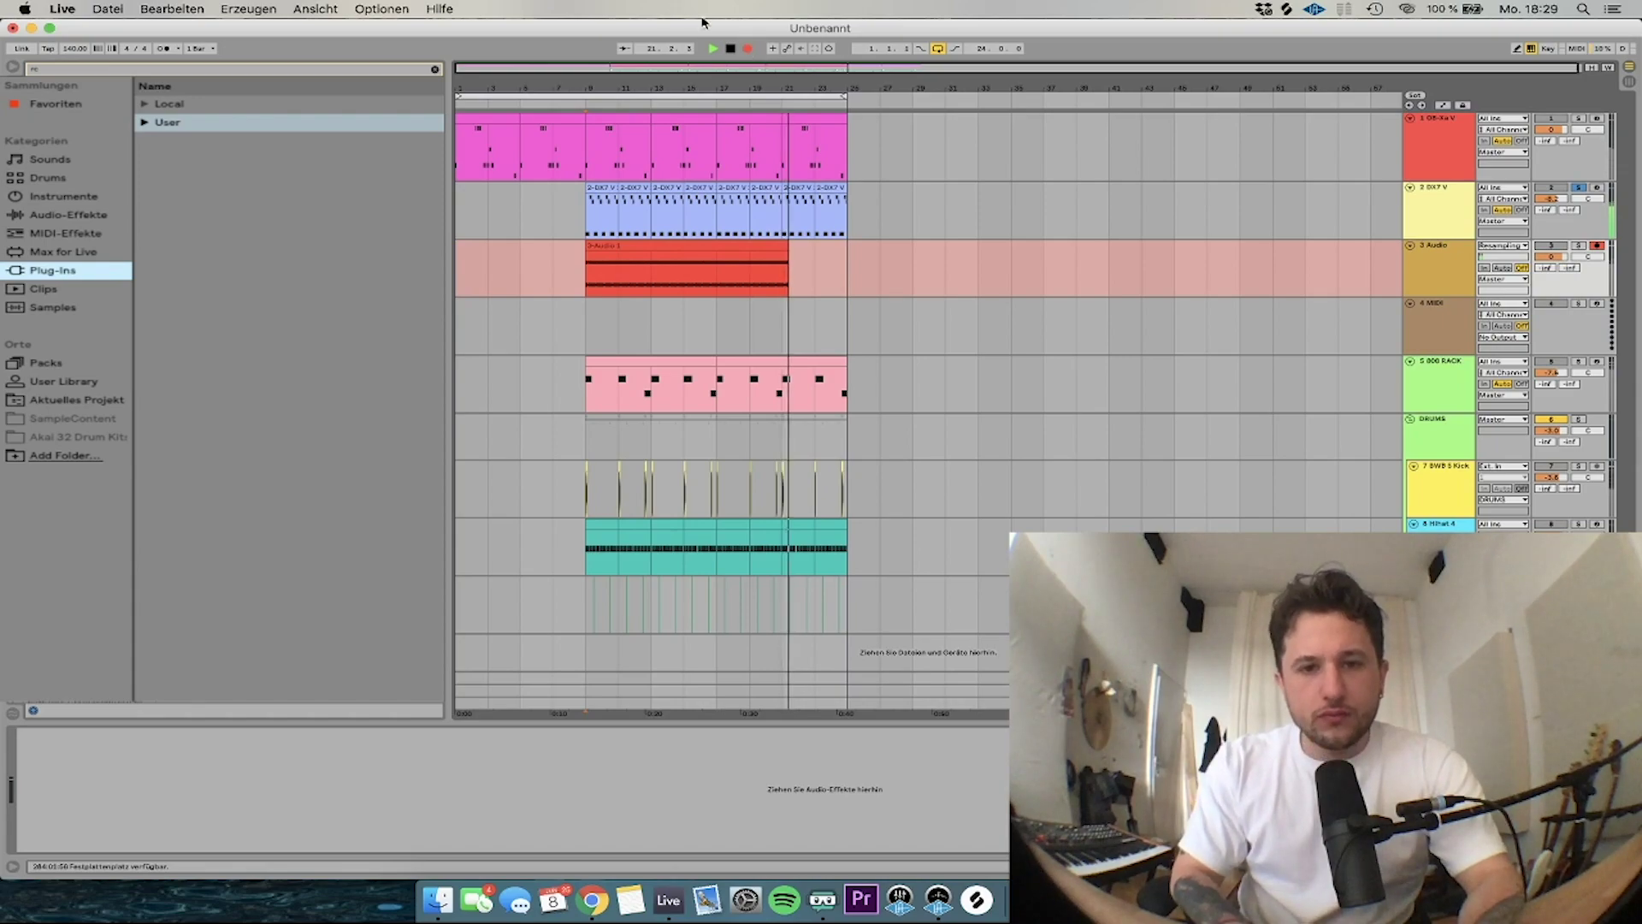
pyautogui.click(710, 242)
pyautogui.press('space')
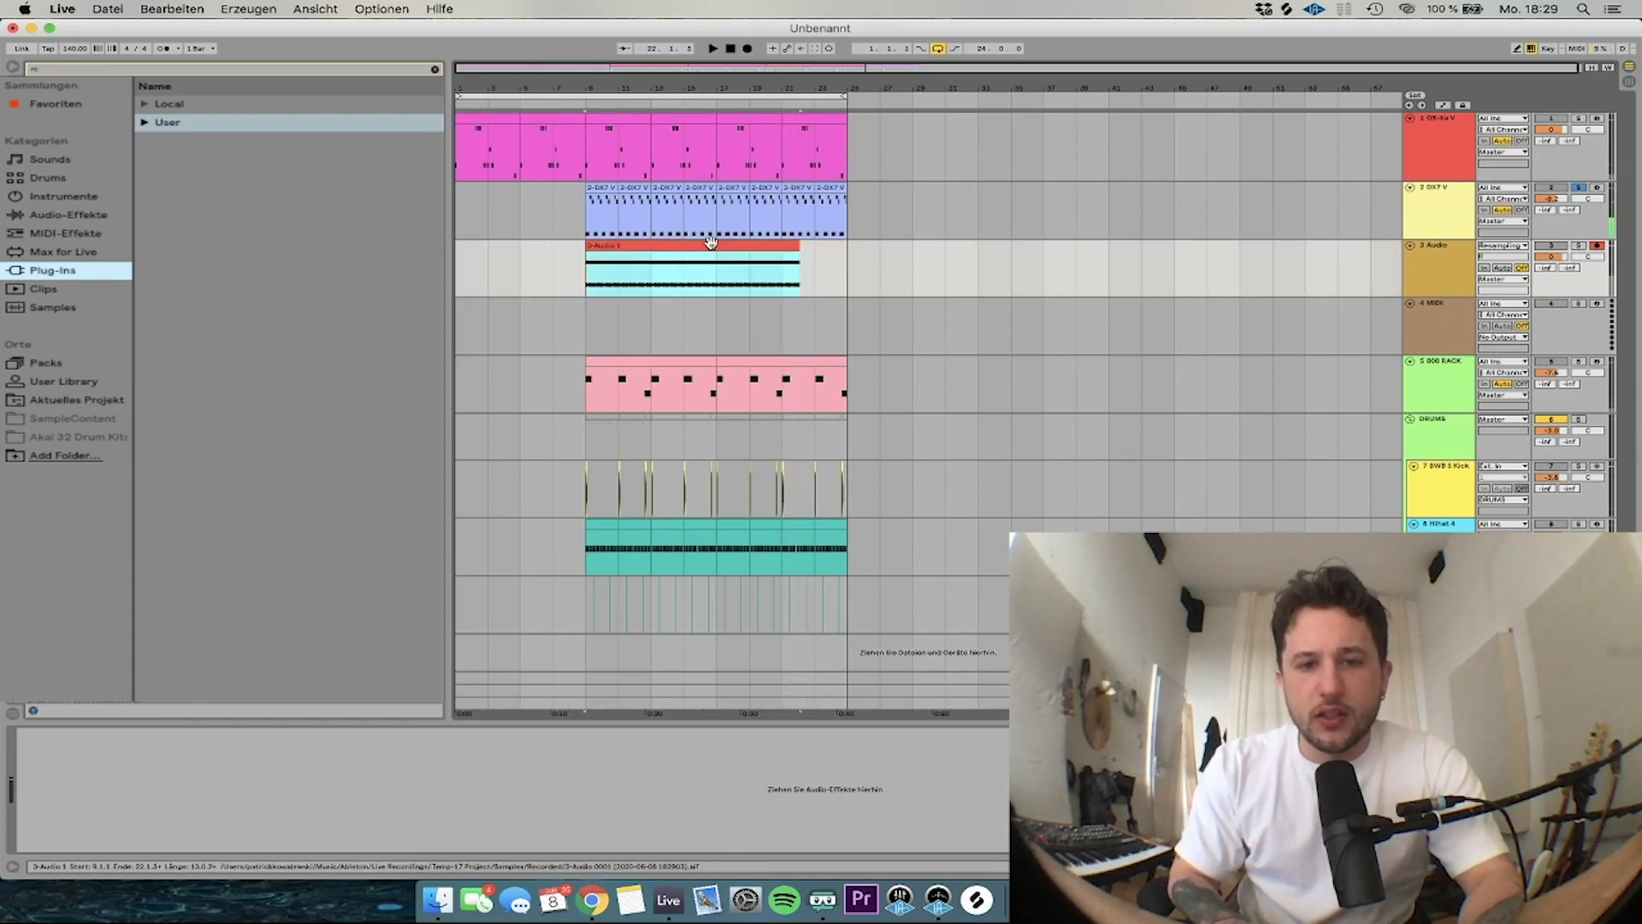
# Deactivate the DX7 V clips from bar 9 to 25, then disarm and solo the Audio track
pyautogui.press('space')
pyautogui.moveTo(590, 207); pyautogui.dragTo(839, 213)
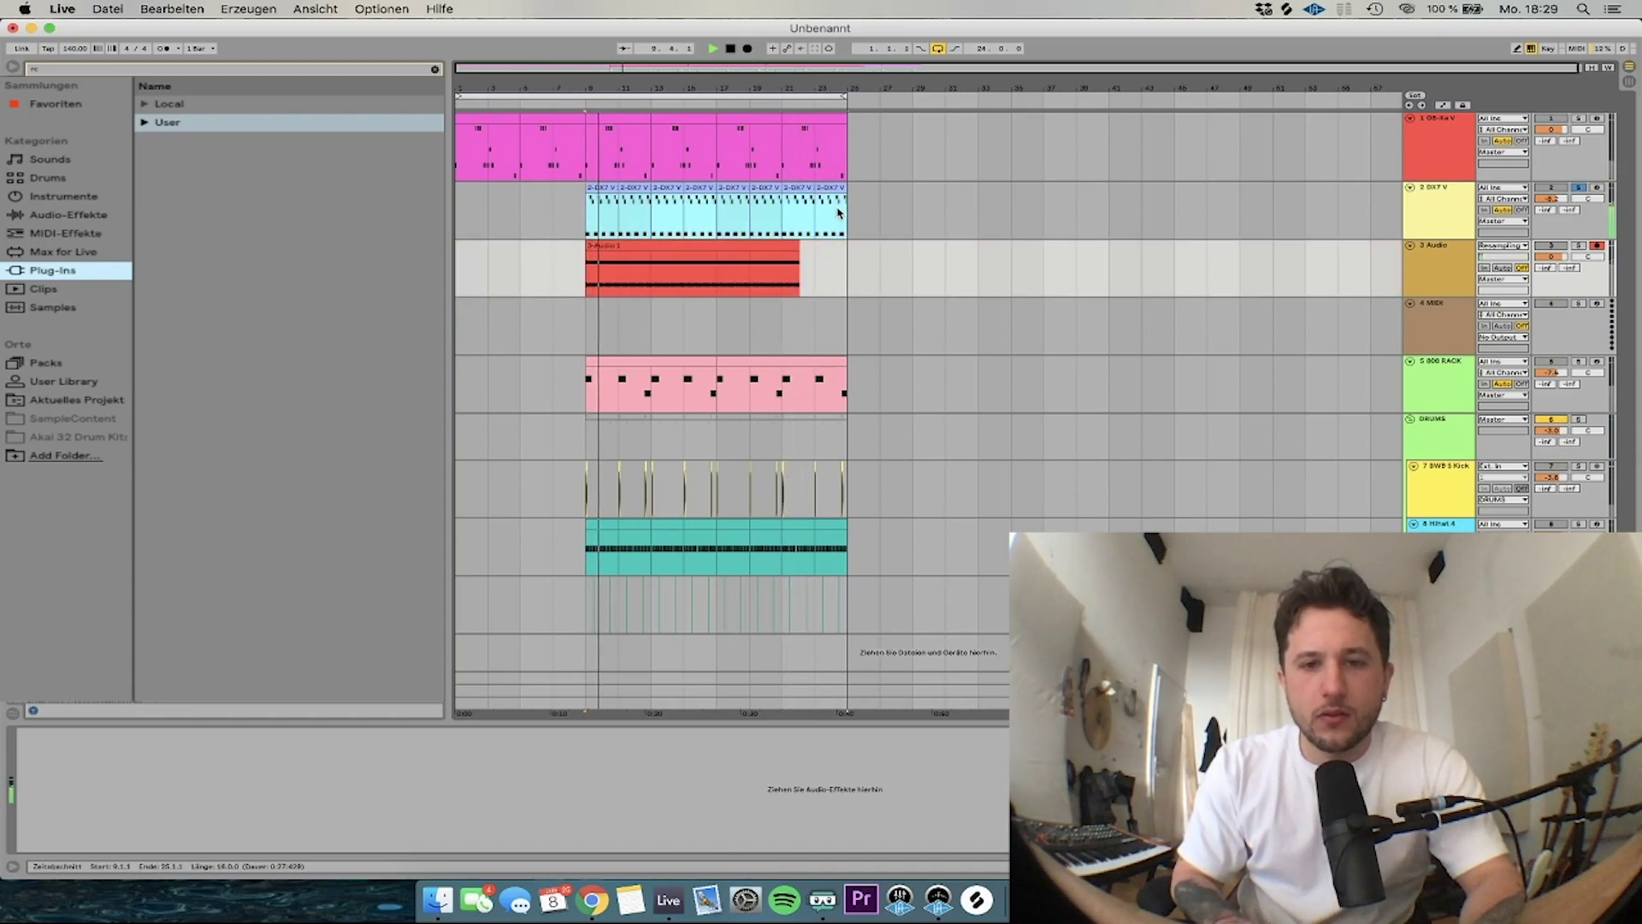
pyautogui.press('0')
pyautogui.press('space')
pyautogui.press('space')
pyautogui.click(1596, 246)
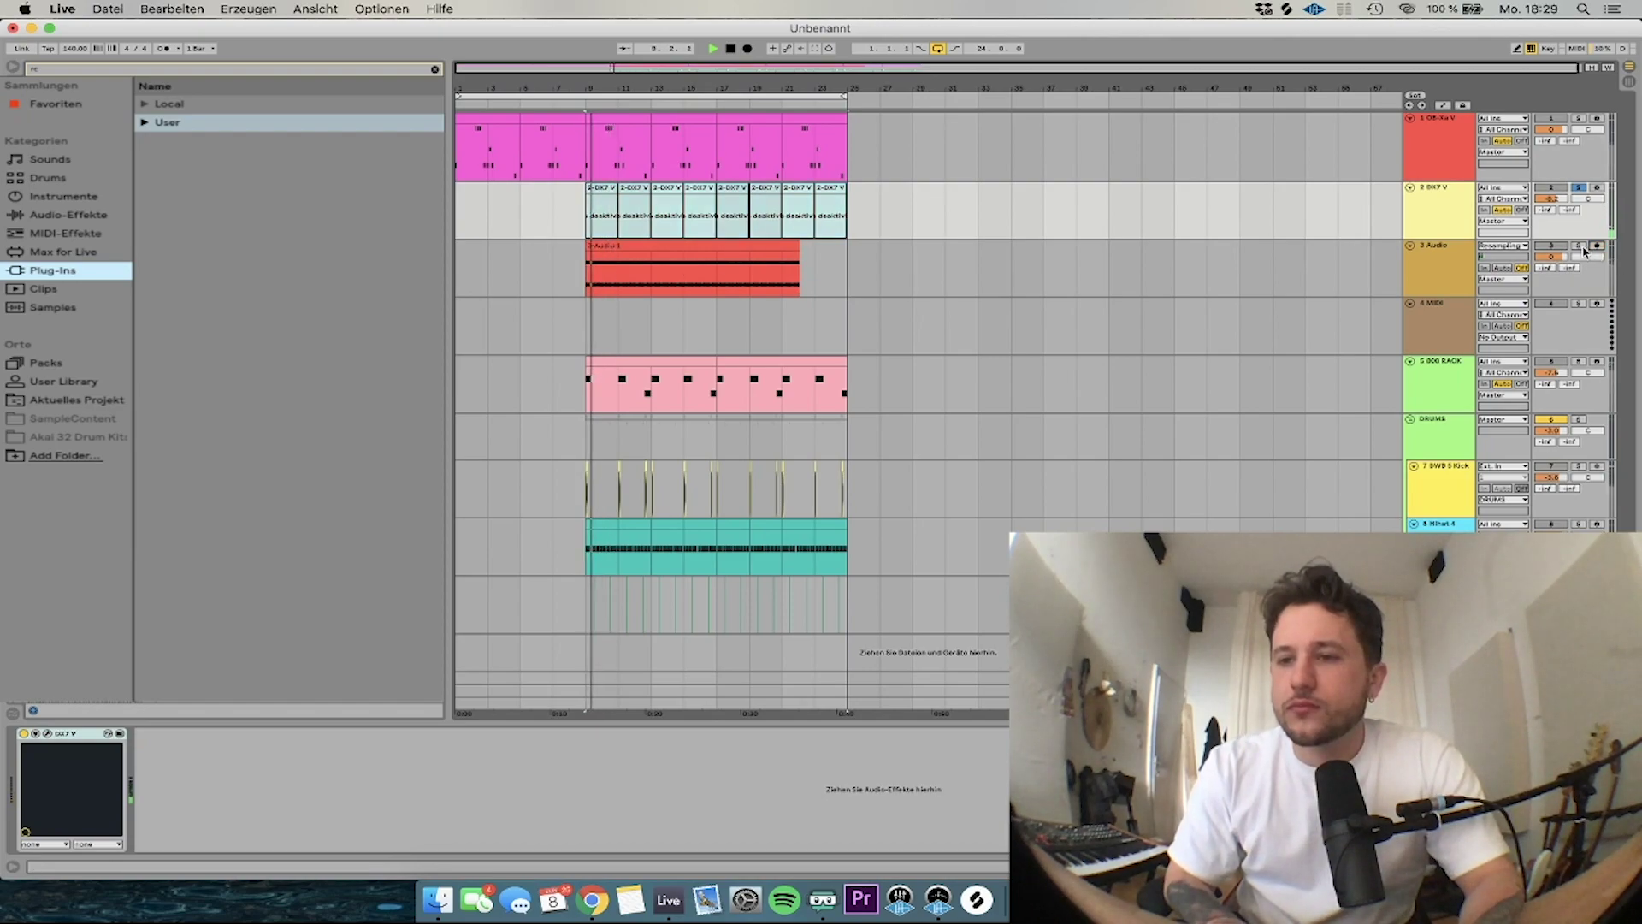
pyautogui.click(620, 246)
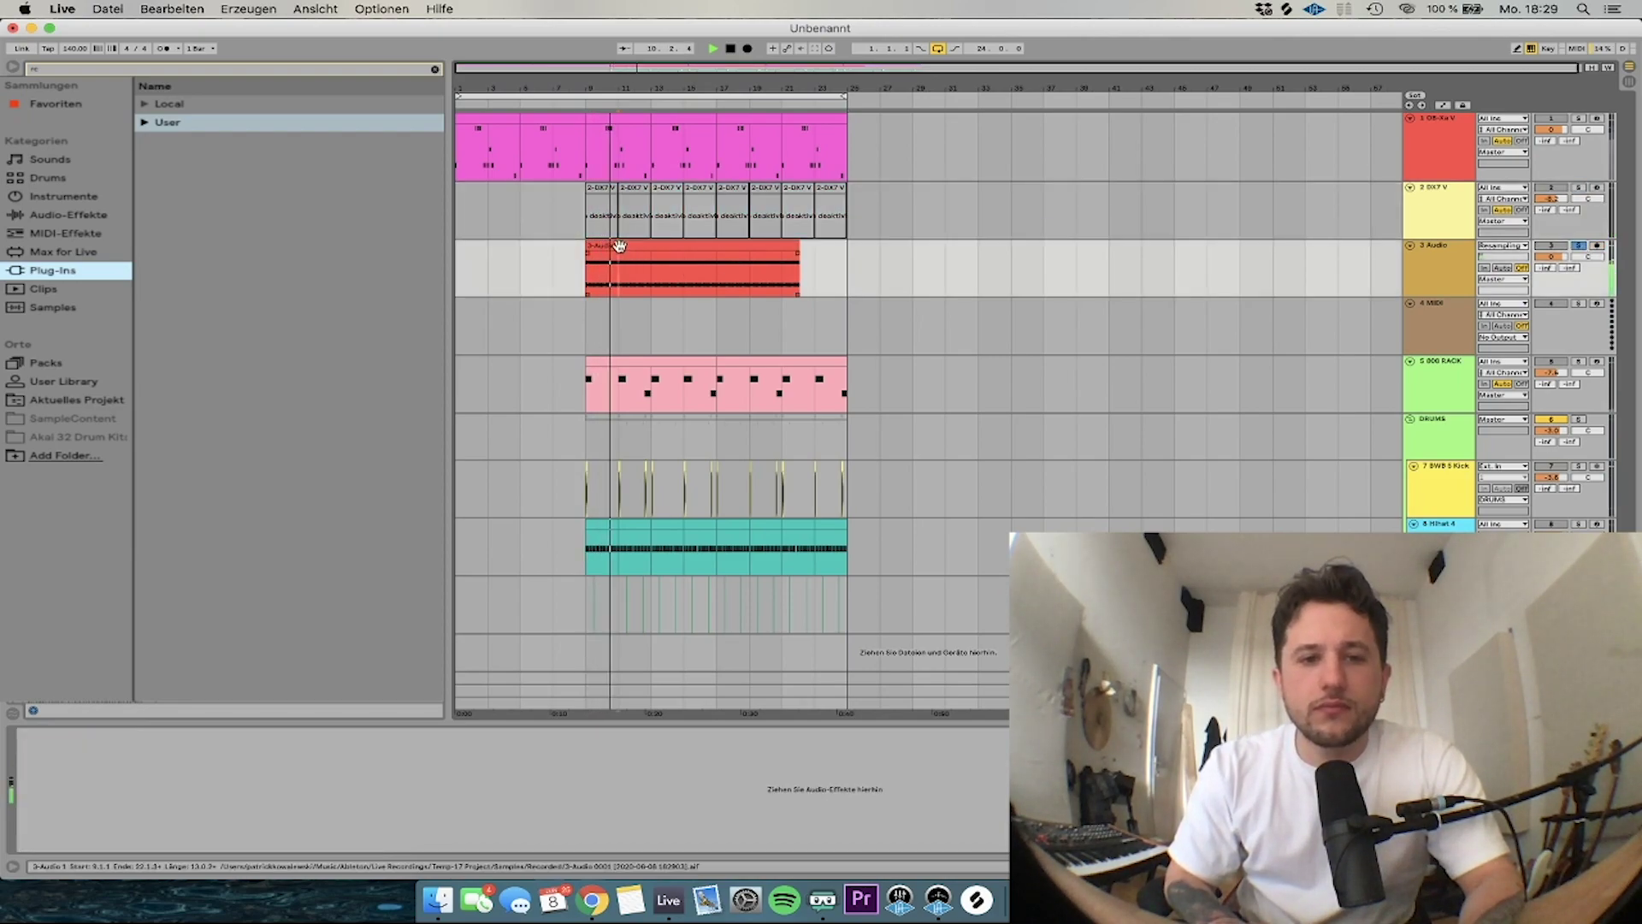
# Duplicate bars 9 to 13 of the recorded Audio clip three times up to bar 25
pyautogui.moveTo(588, 268); pyautogui.dragTo(657, 270)
pyautogui.press('space')
pyautogui.click(630, 247)
pyautogui.press('space')
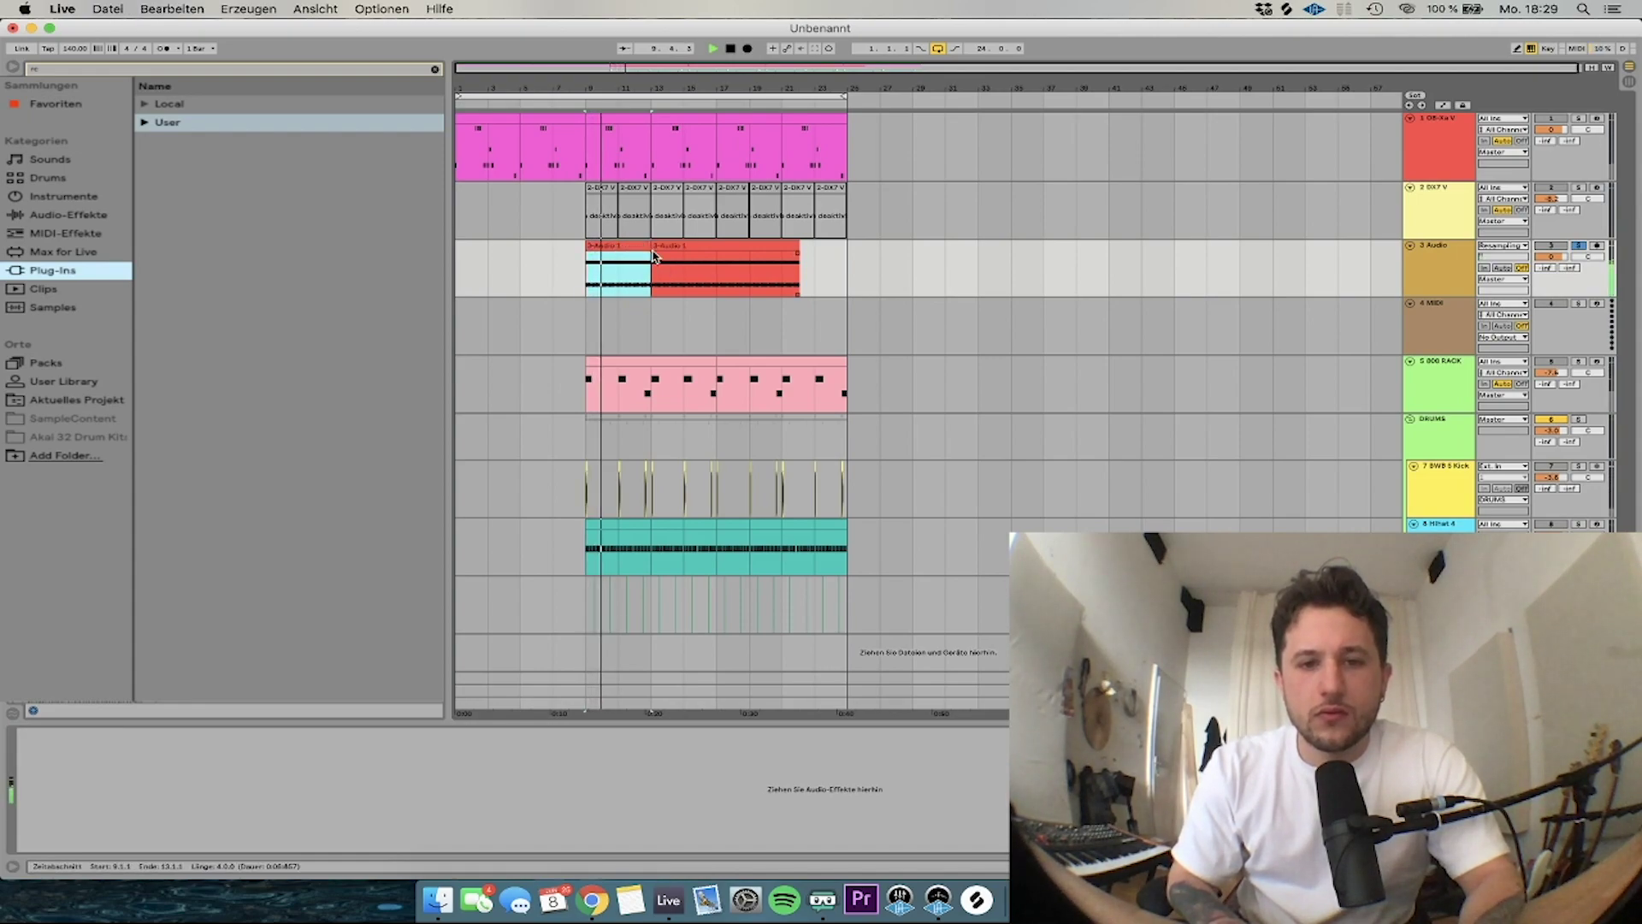
pyautogui.press('super+d')
pyautogui.press('super+d')
pyautogui.press('super+d')
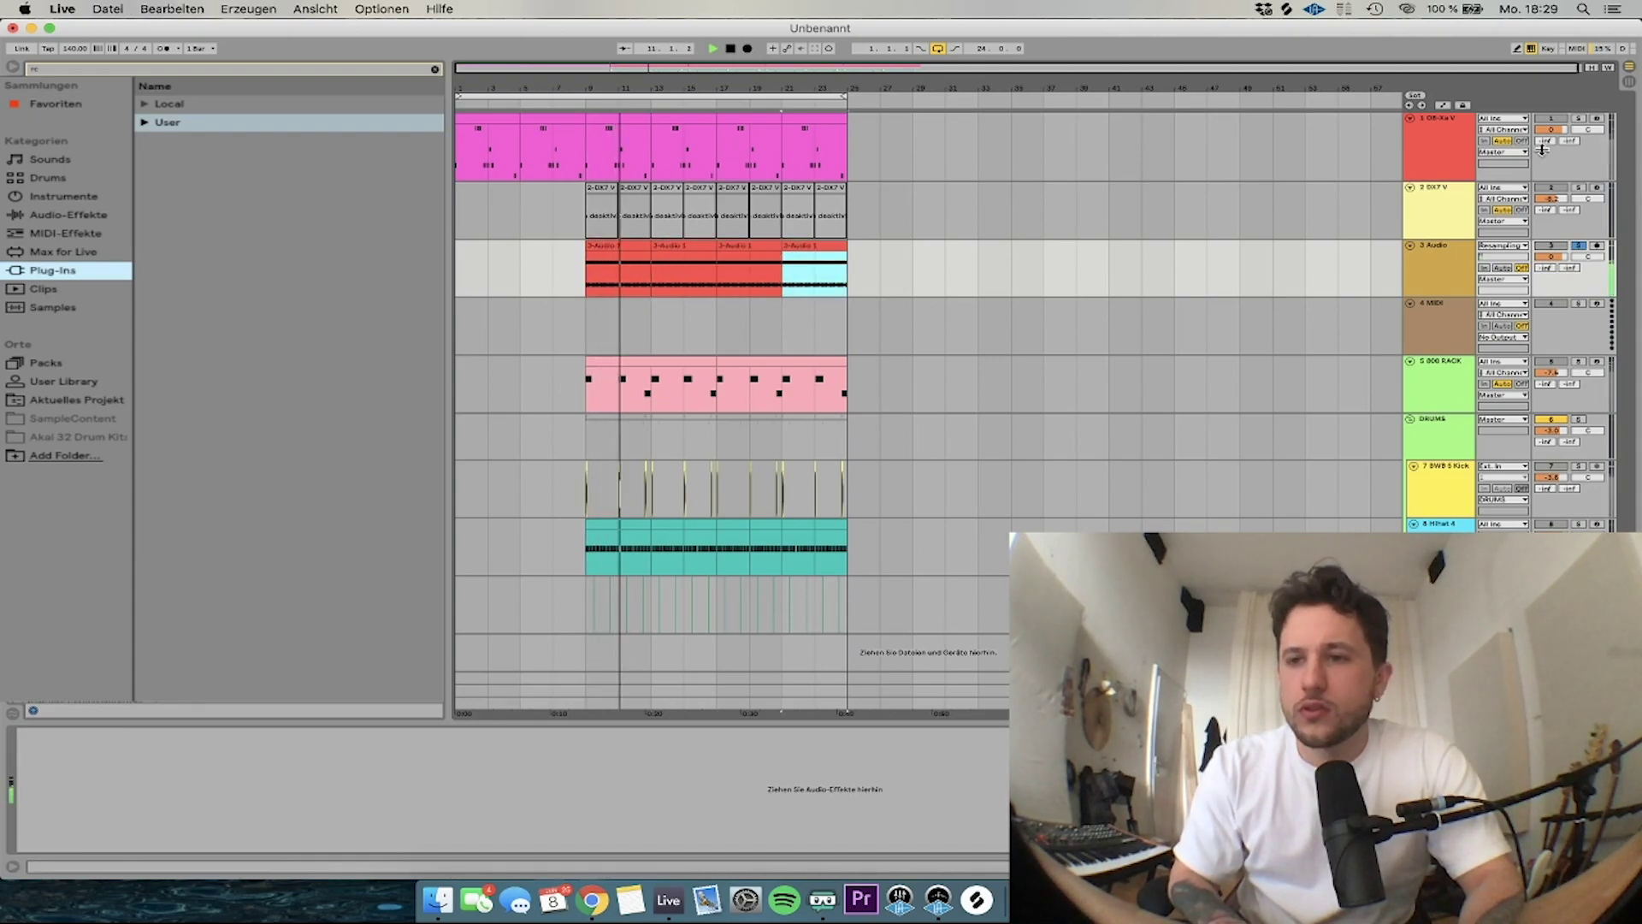
# Solo the OB-Xa V track as well and move the Audio track directly above the DX7 V track
pyautogui.click(1578, 118)
pyautogui.moveTo(1446, 253); pyautogui.dragTo(1447, 197)
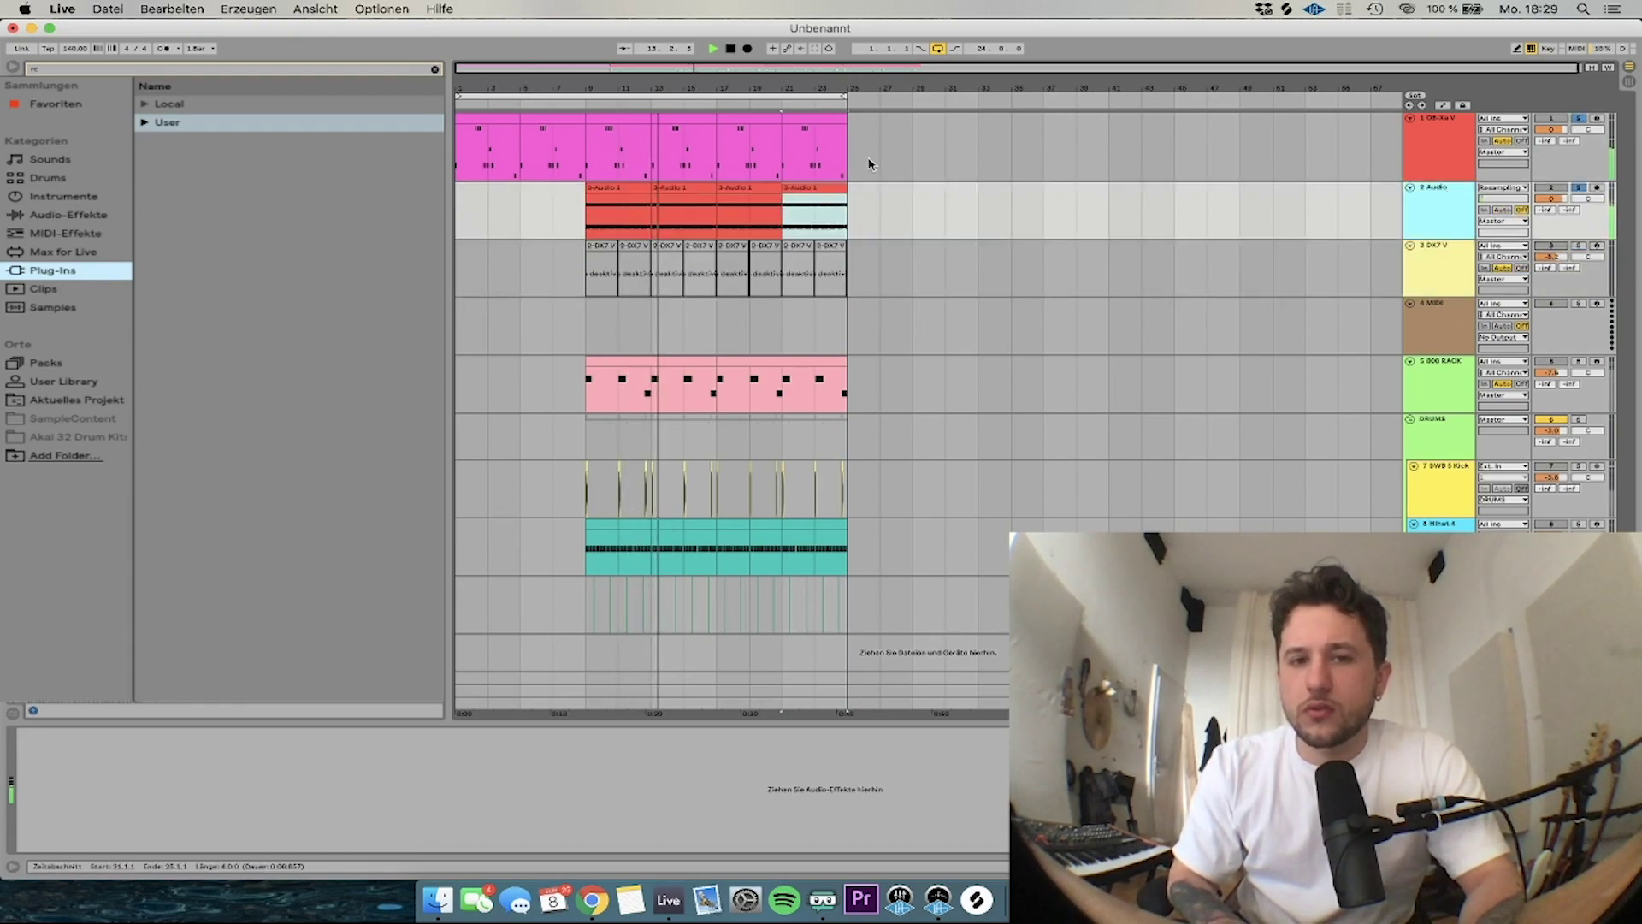
# Open the first Audio clip at bar 9 and reverse it
pyautogui.click(605, 188)
pyautogui.press('space')
pyautogui.doubleClick(605, 189)
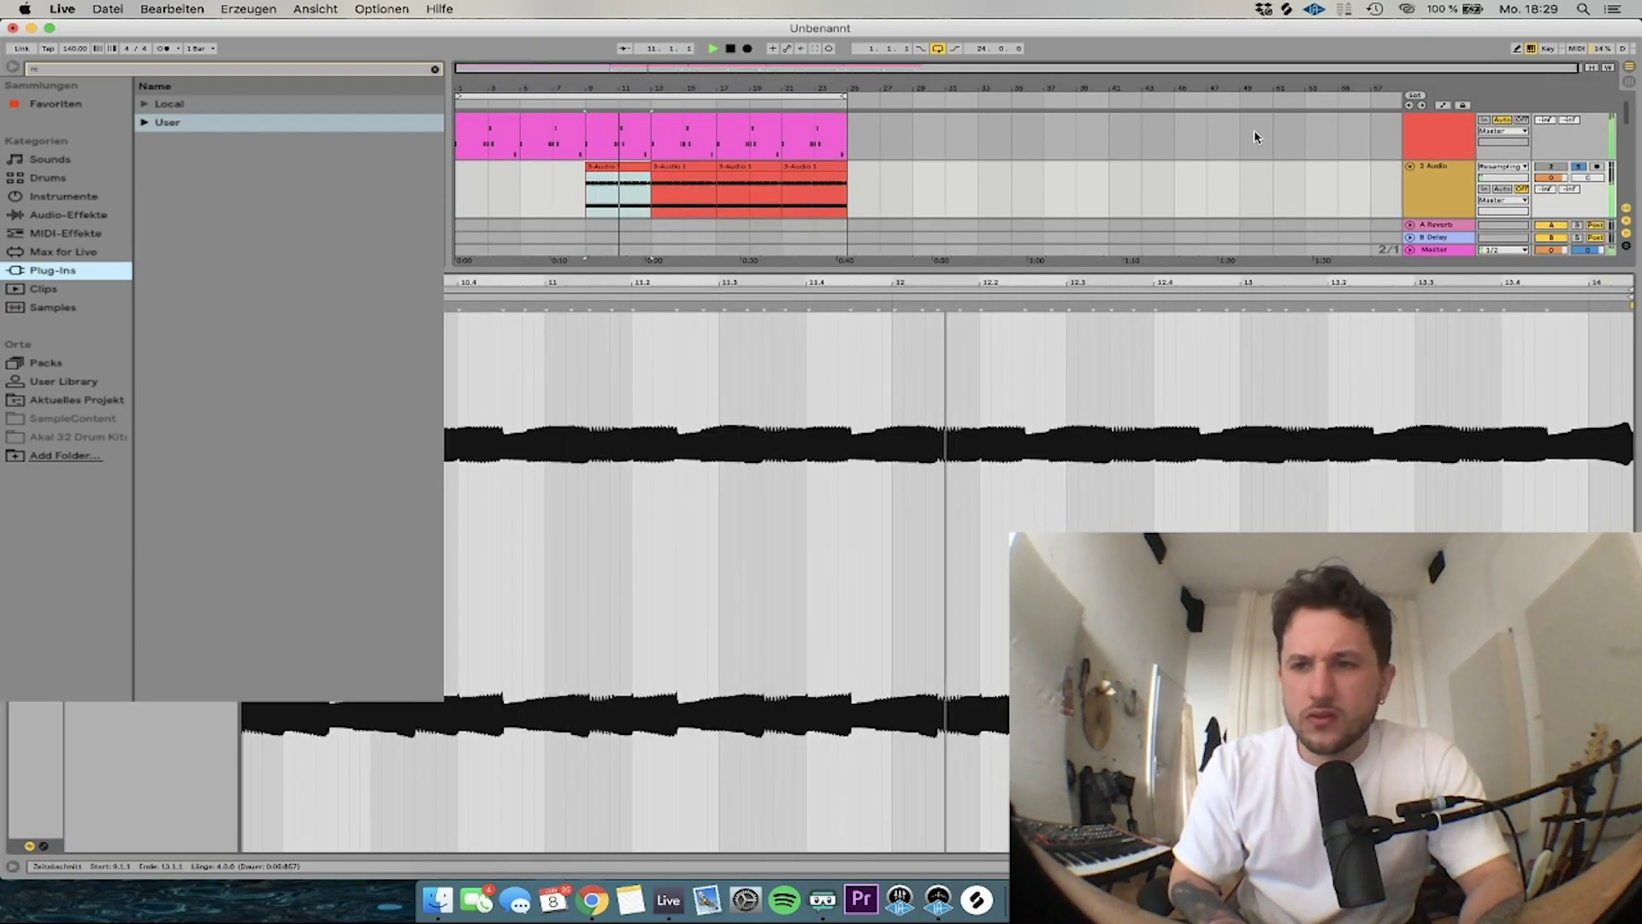
pyautogui.click(599, 167)
pyautogui.press('r')
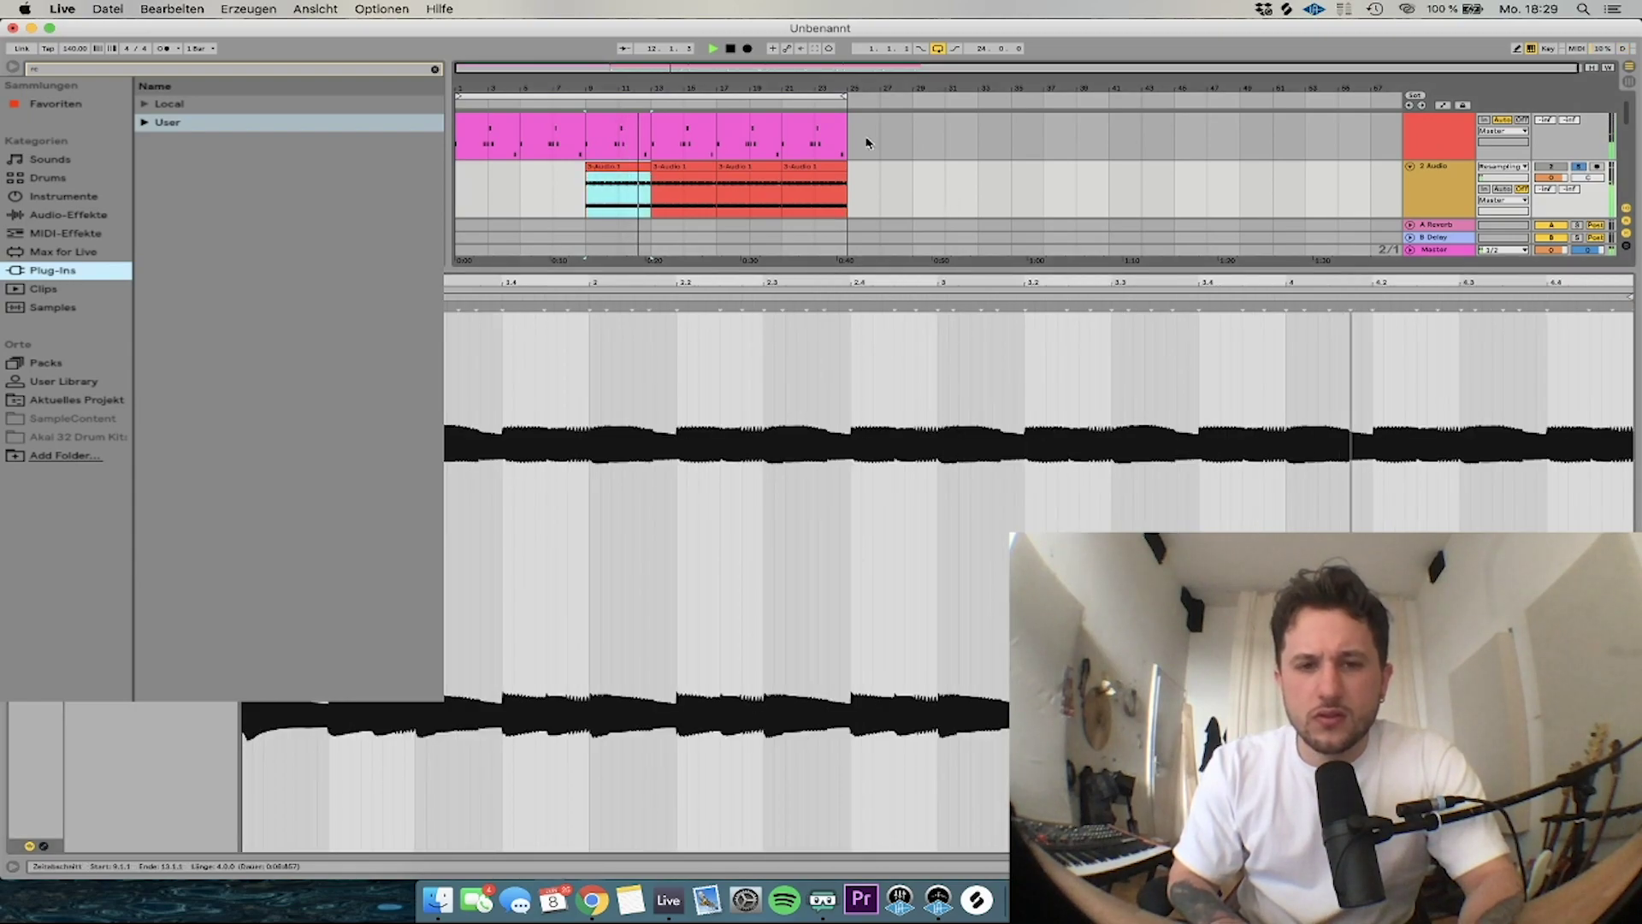
# Duplicate the first clip on the audio track three times over the clips that follow, and solo the 808 RACK track
pyautogui.press('space')
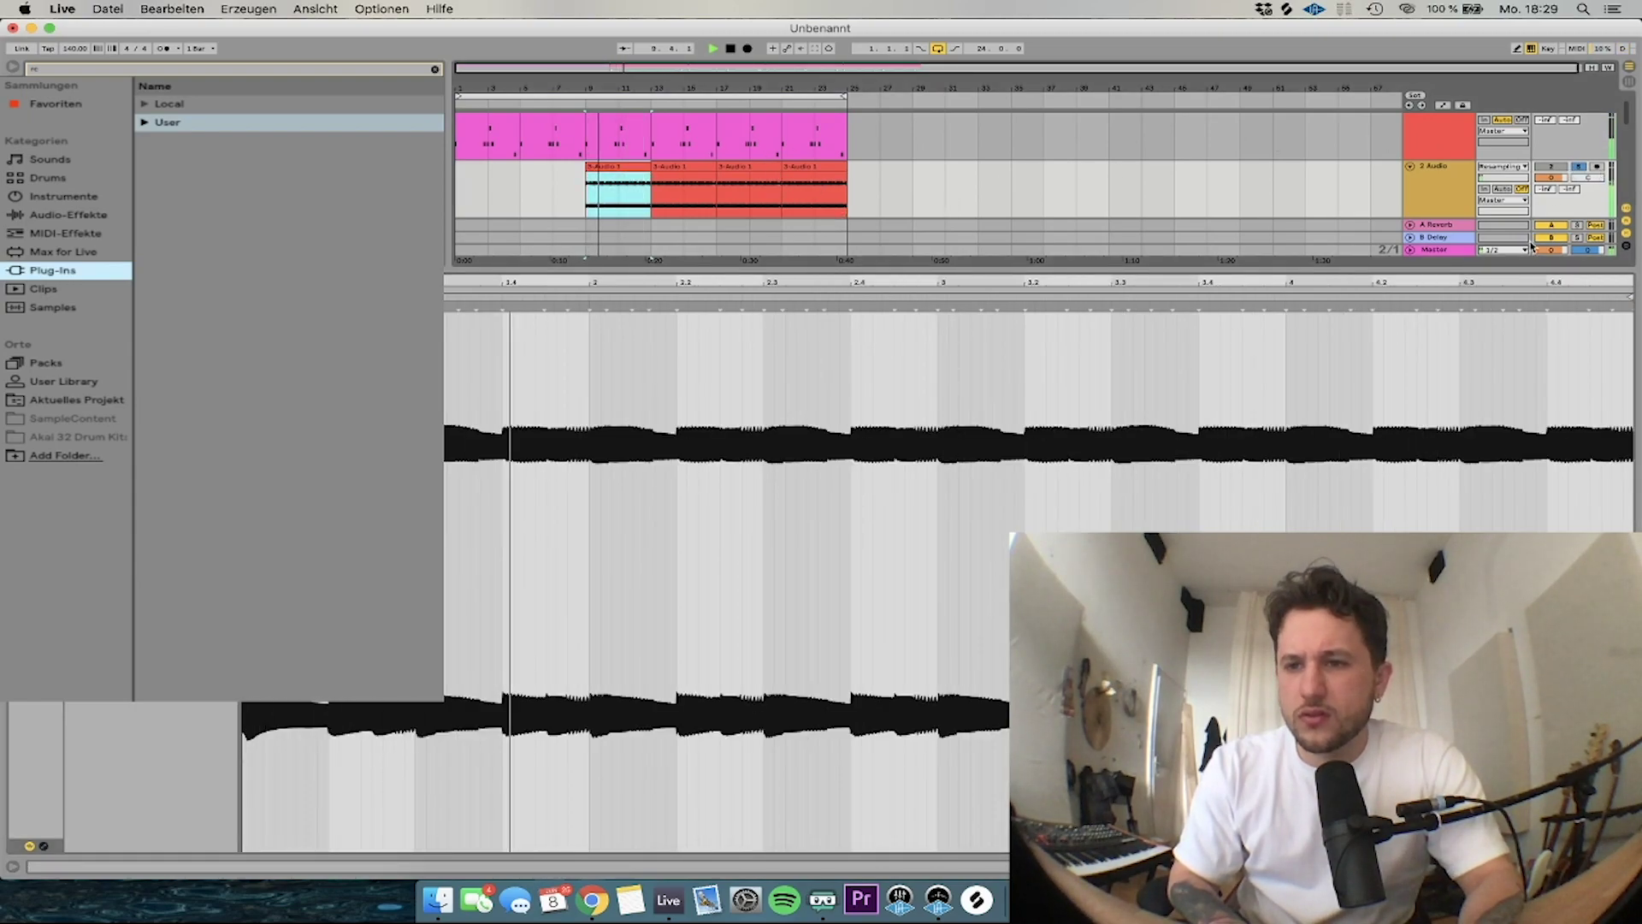
pyautogui.doubleClick(1440, 249)
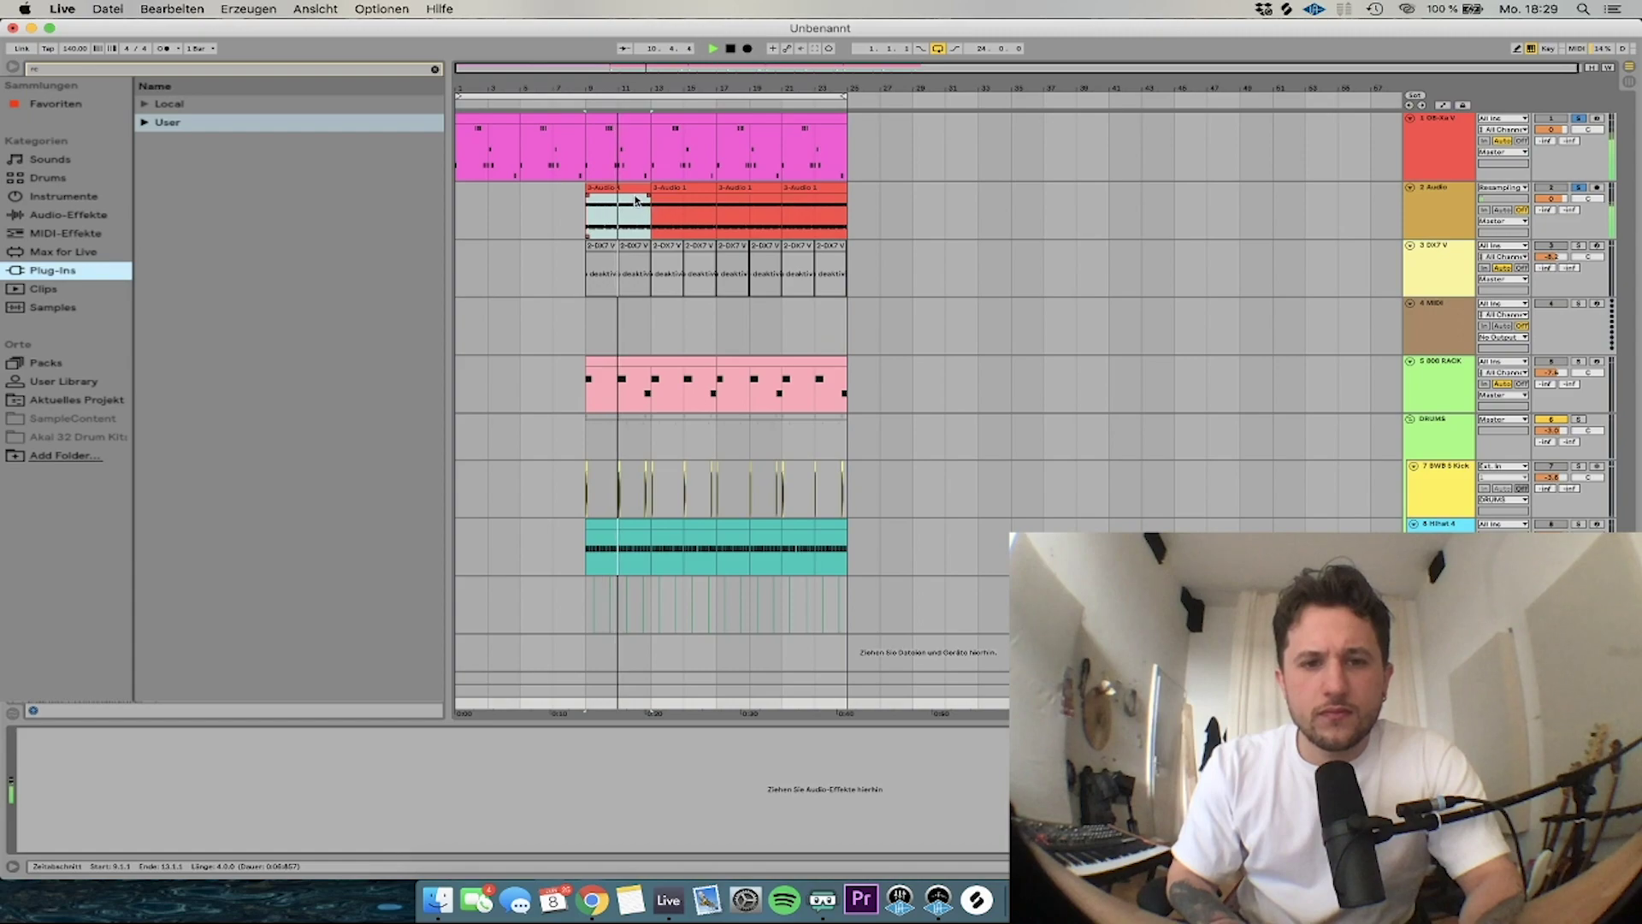
pyautogui.click(632, 189)
pyautogui.press('Right')
pyautogui.press('Right')
pyautogui.press('Right')
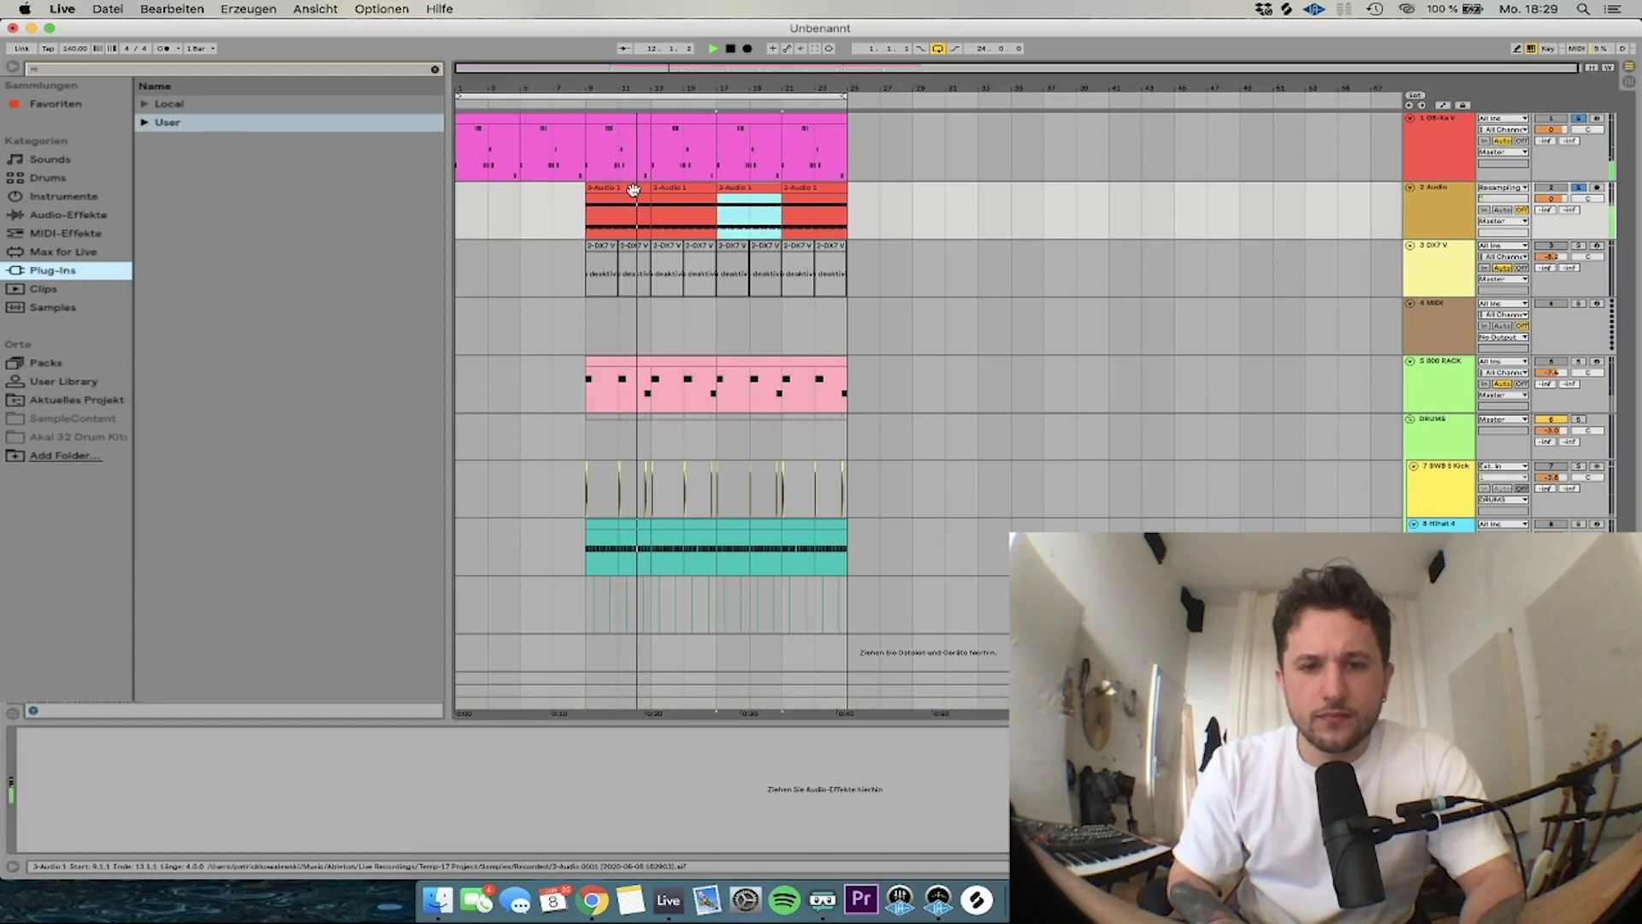
pyautogui.click(1578, 362)
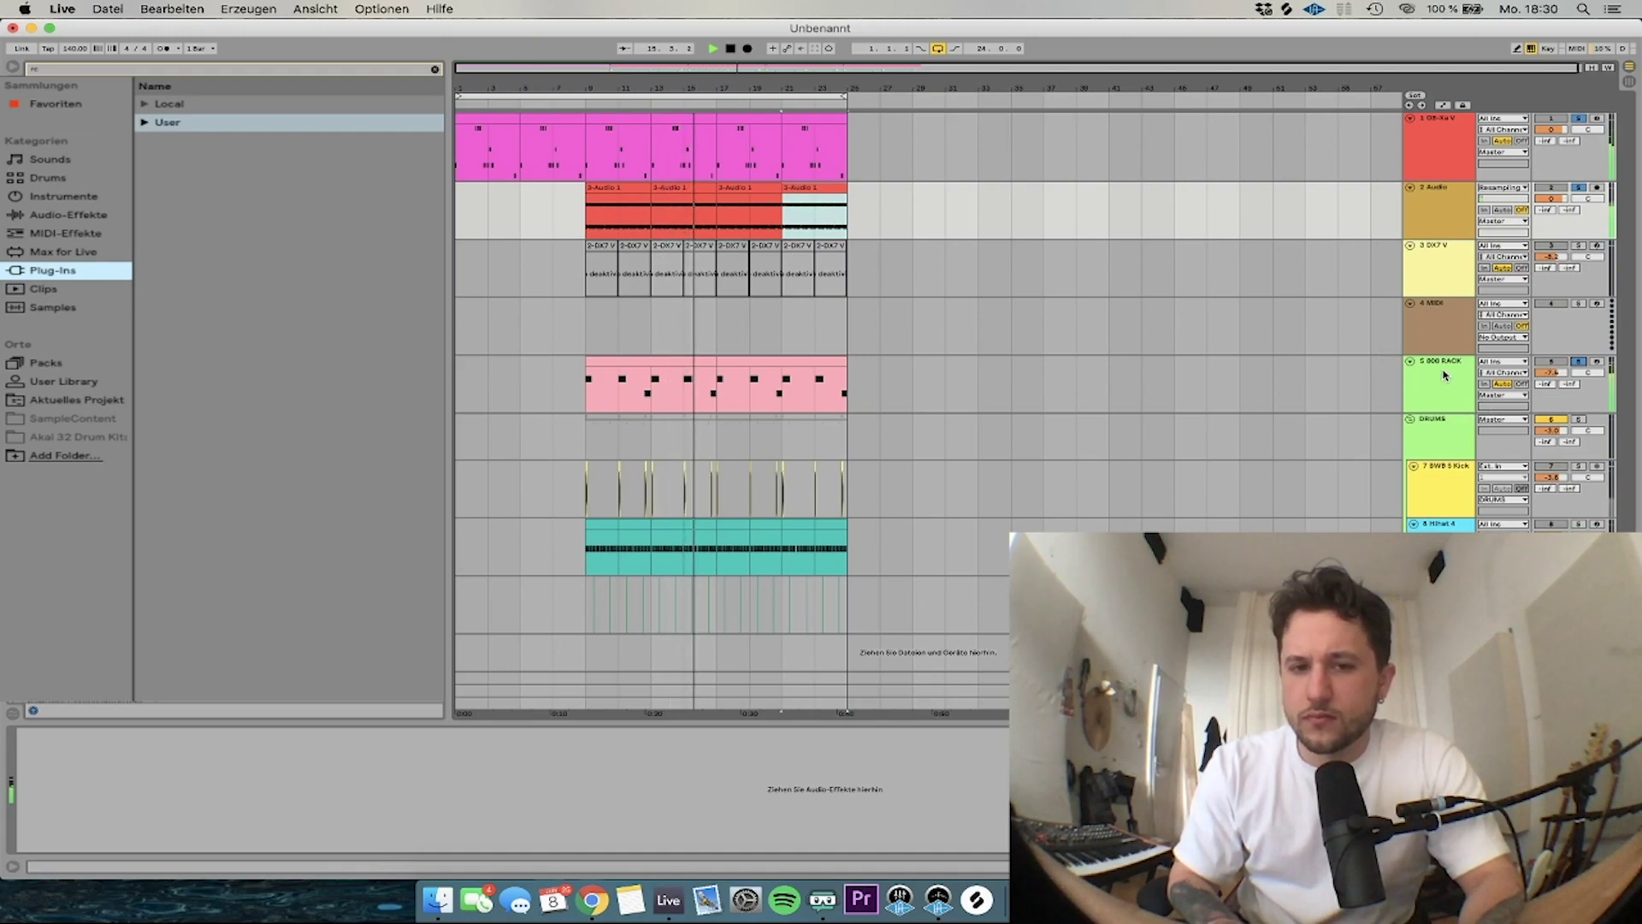
pyautogui.click(617, 359)
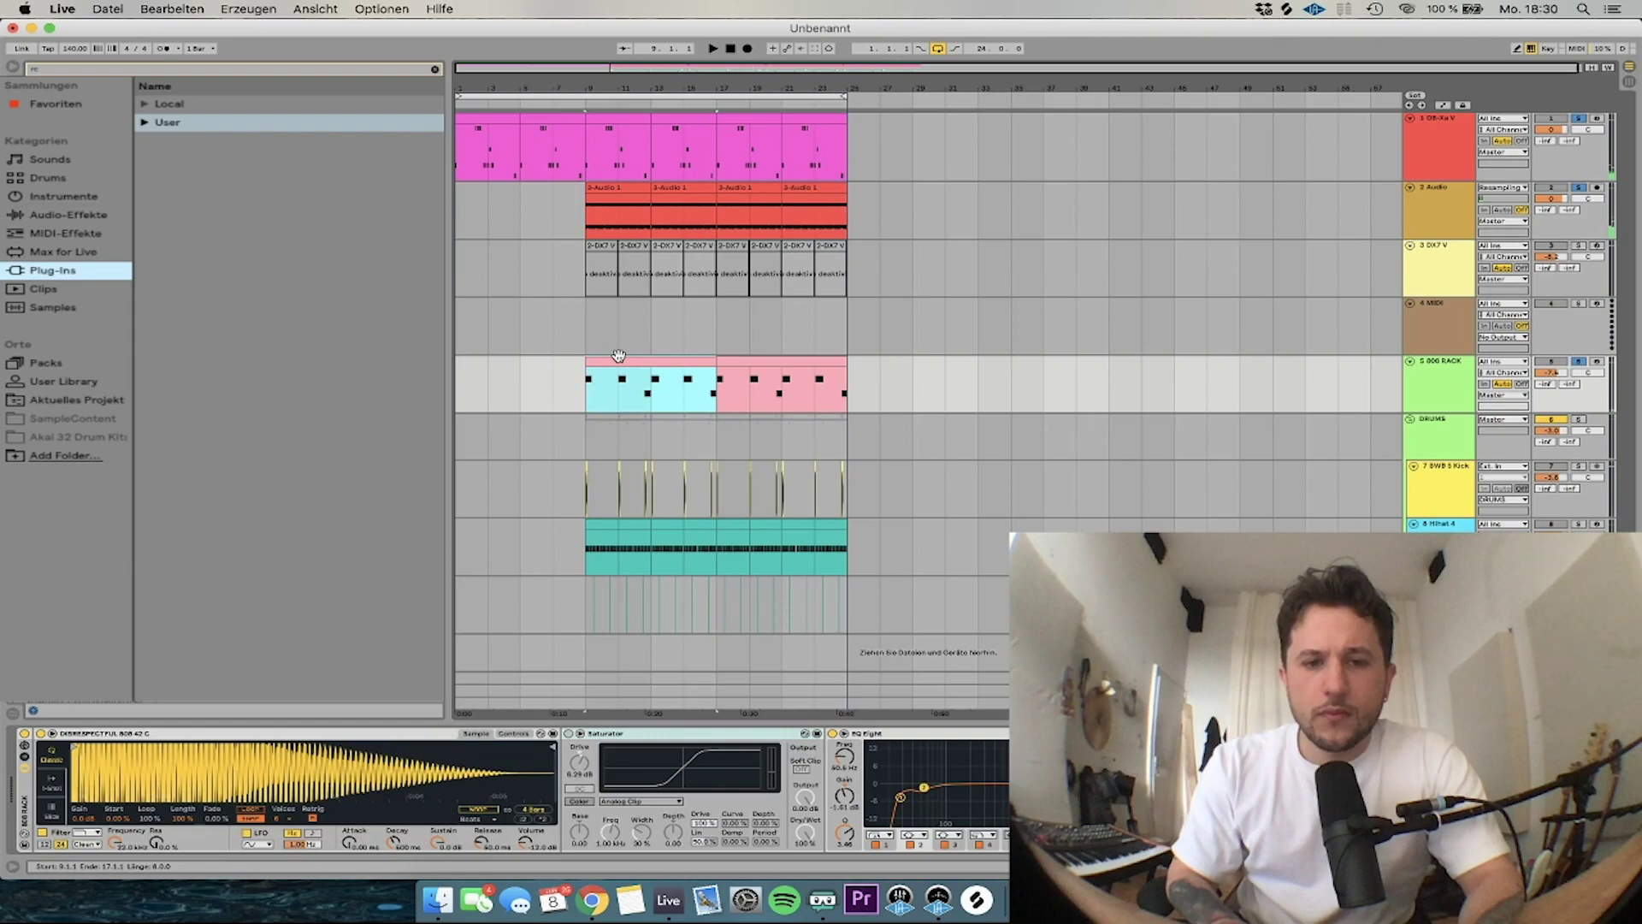
# Duplicate the section from bar 9 to bar 25 twice across the tracks and extend the loop over the whole arrangement
pyautogui.moveTo(588, 145); pyautogui.dragTo(848, 570)
pyautogui.press('super+d')
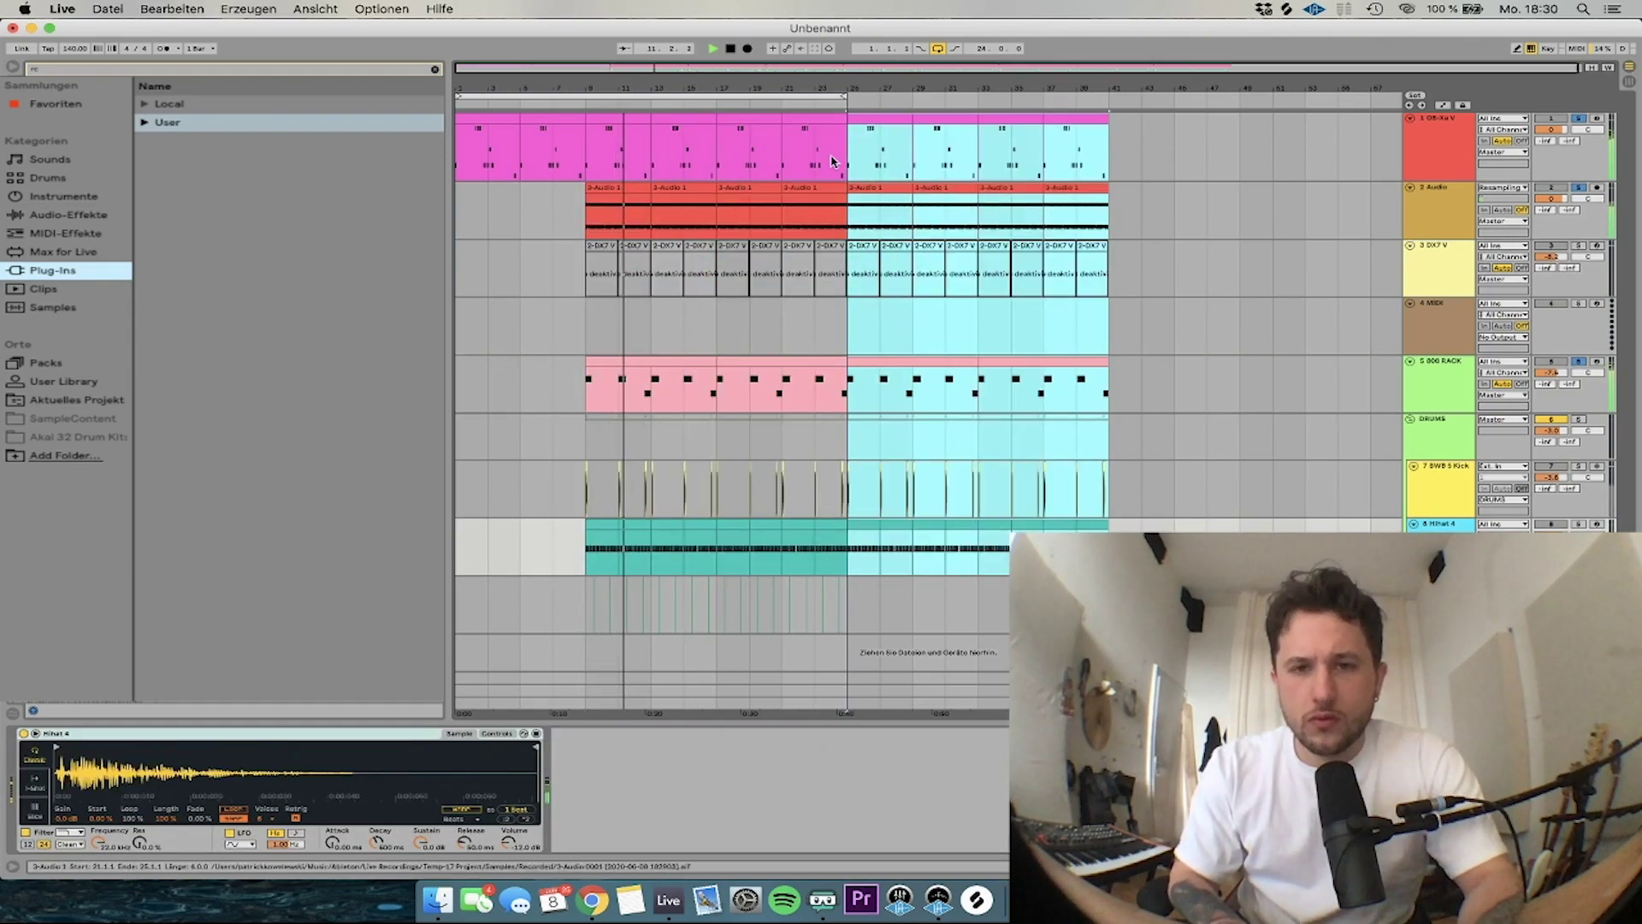
pyautogui.press('super+d')
pyautogui.press('super+a')
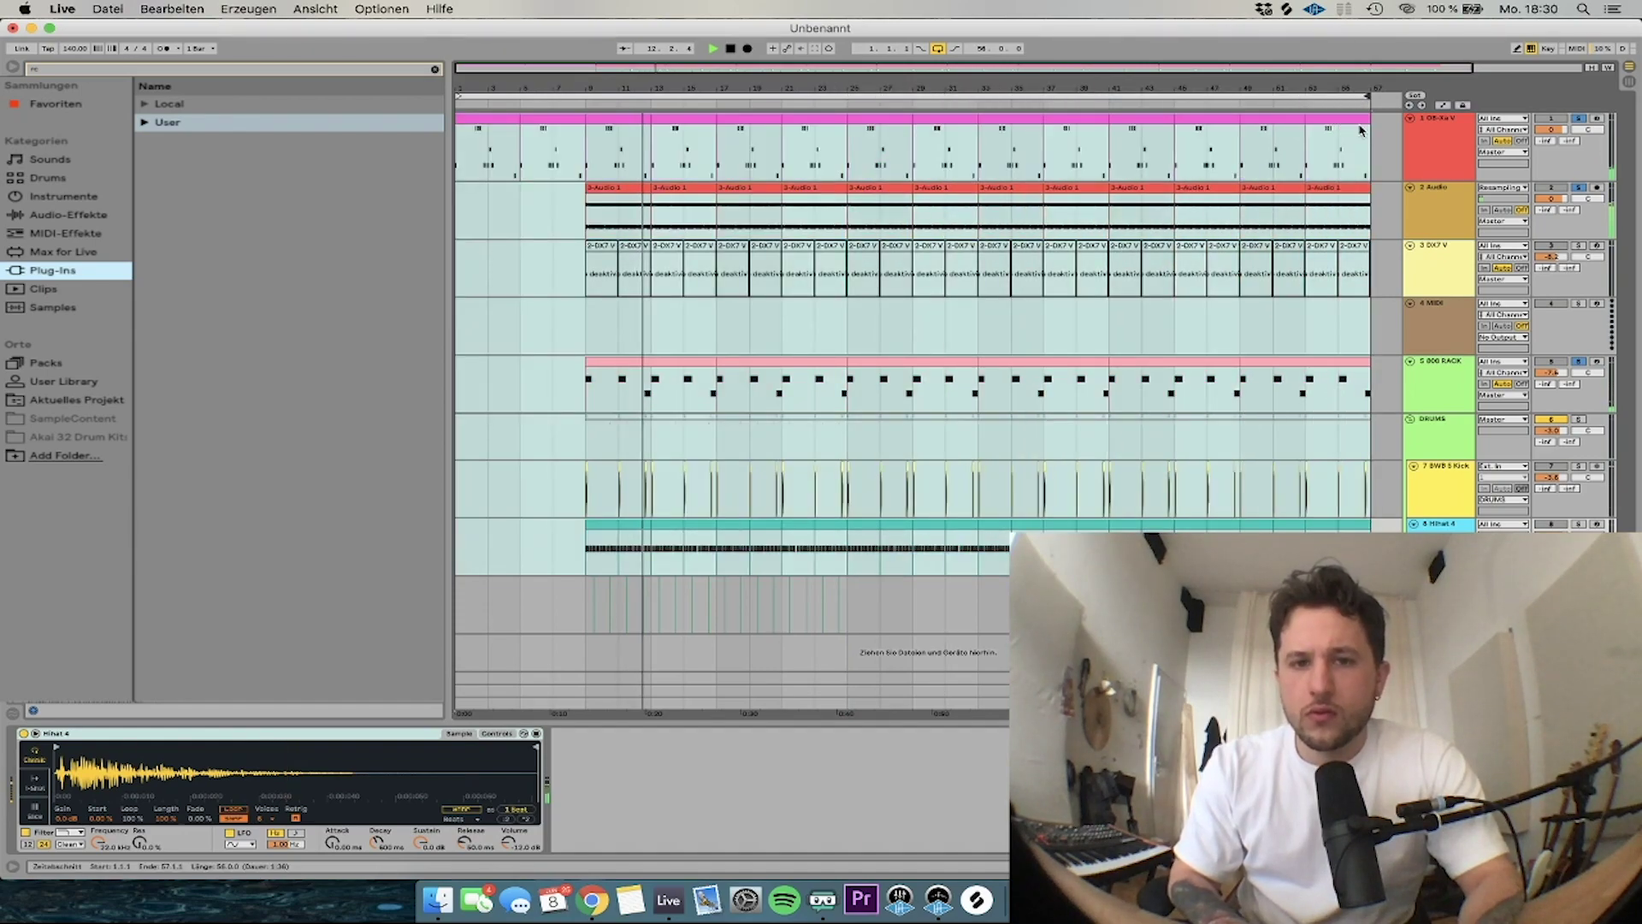
pyautogui.click(588, 212)
pyautogui.press('-')
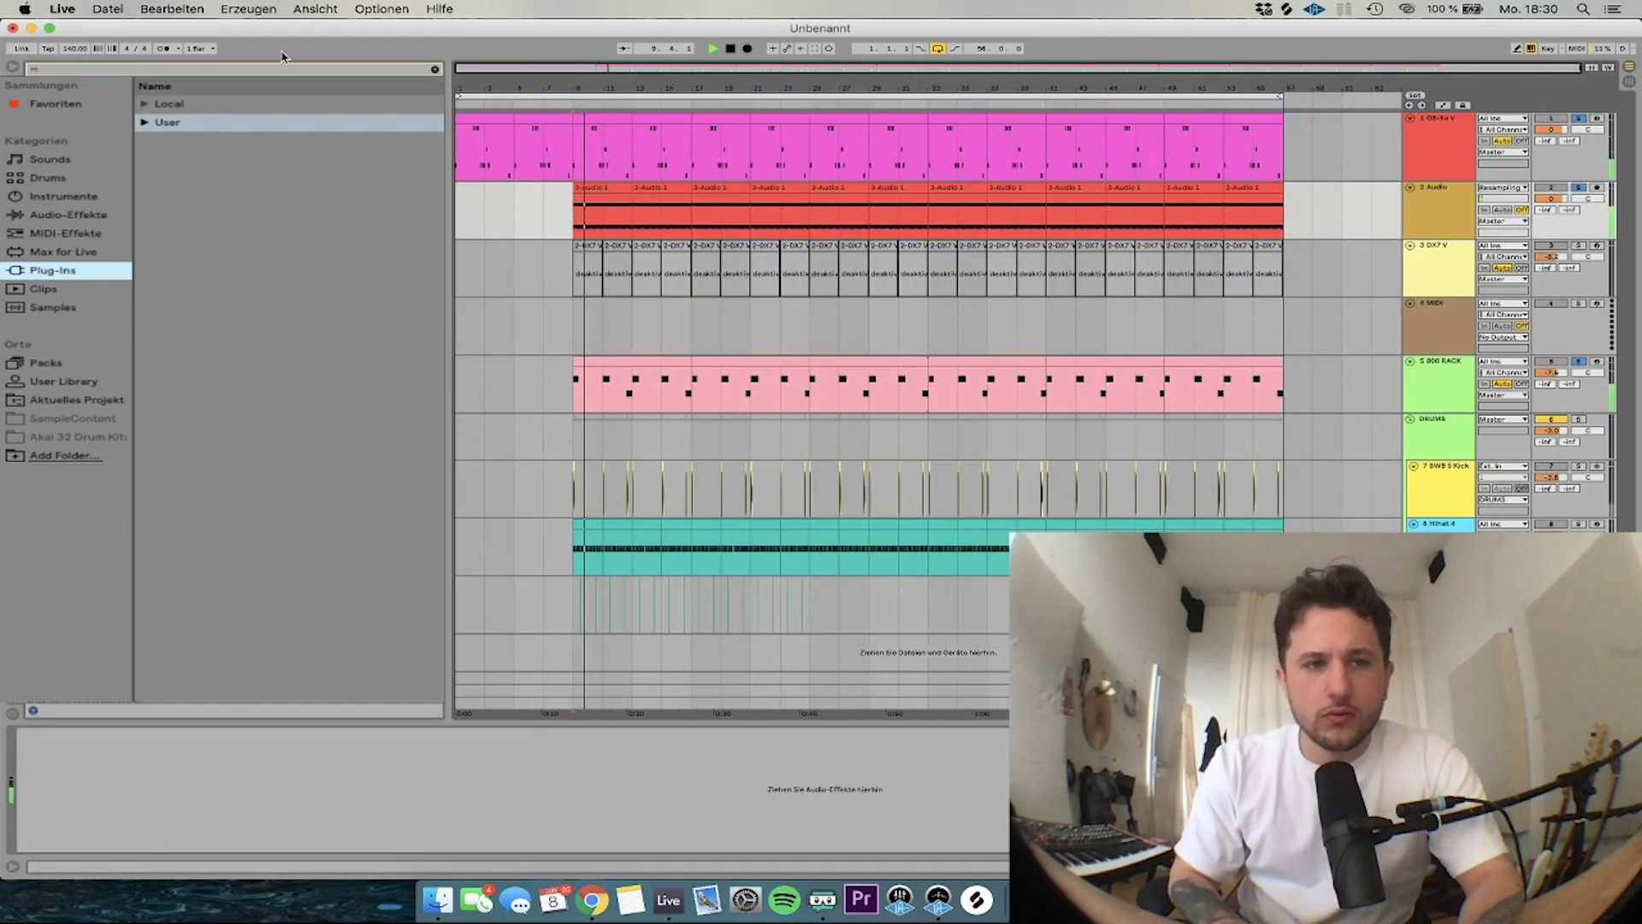
# Add an E4 note from 4.1.1 to 4.2.3 in the first 808 RACK clip
pyautogui.doubleClick(674, 398)
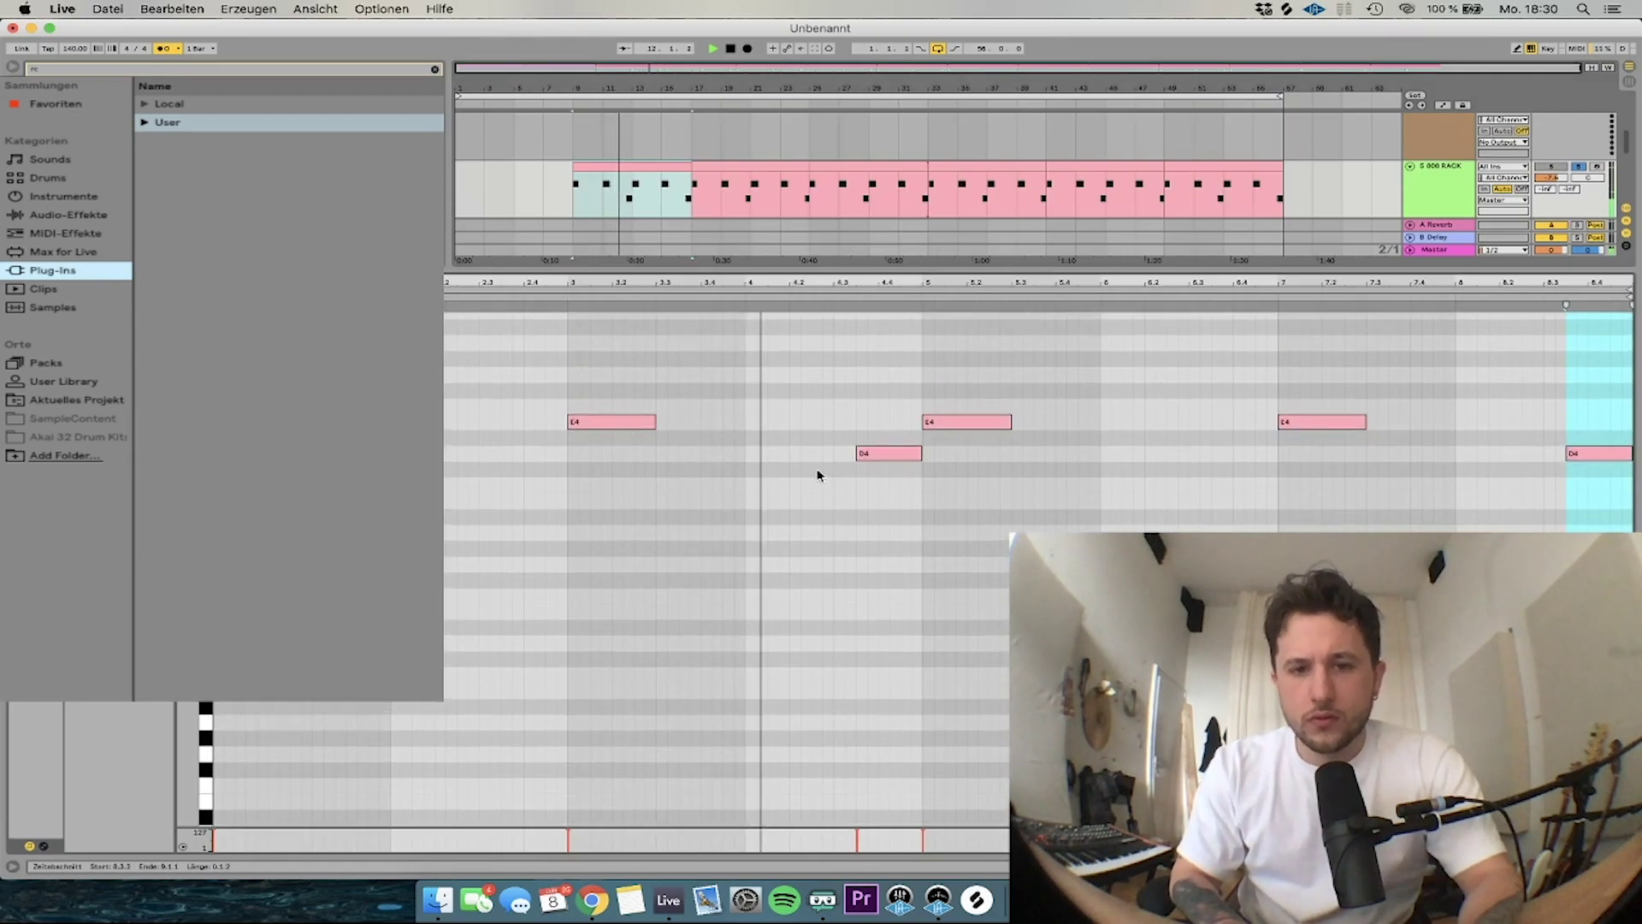
pyautogui.click(756, 423)
pyautogui.press('space')
pyautogui.moveTo(755, 420); pyautogui.dragTo(799, 420)
pyautogui.click(614, 211)
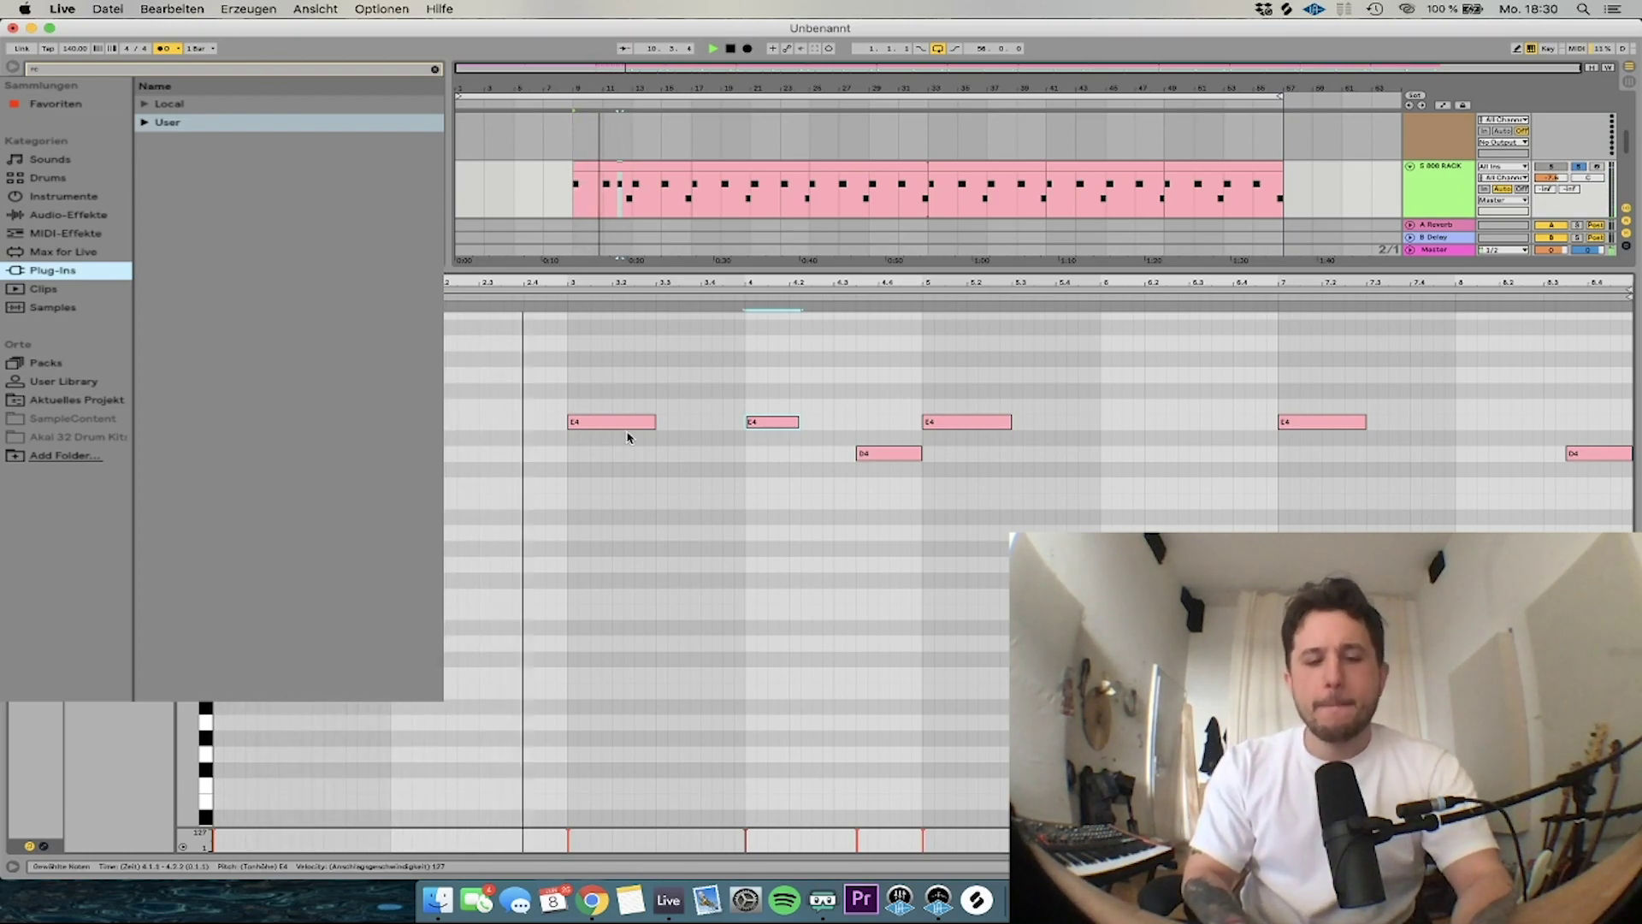
# Duplicate the added E4 note so the copy starts at 4.2, and copy the resulting pair to bar 8 of the 808 clip
pyautogui.press('Right')
pyautogui.press('Right')
pyautogui.press('Right')
pyautogui.press('Left')
pyautogui.click(681, 291)
pyautogui.click(676, 296)
pyautogui.moveTo(783, 424); pyautogui.dragTo(763, 429)
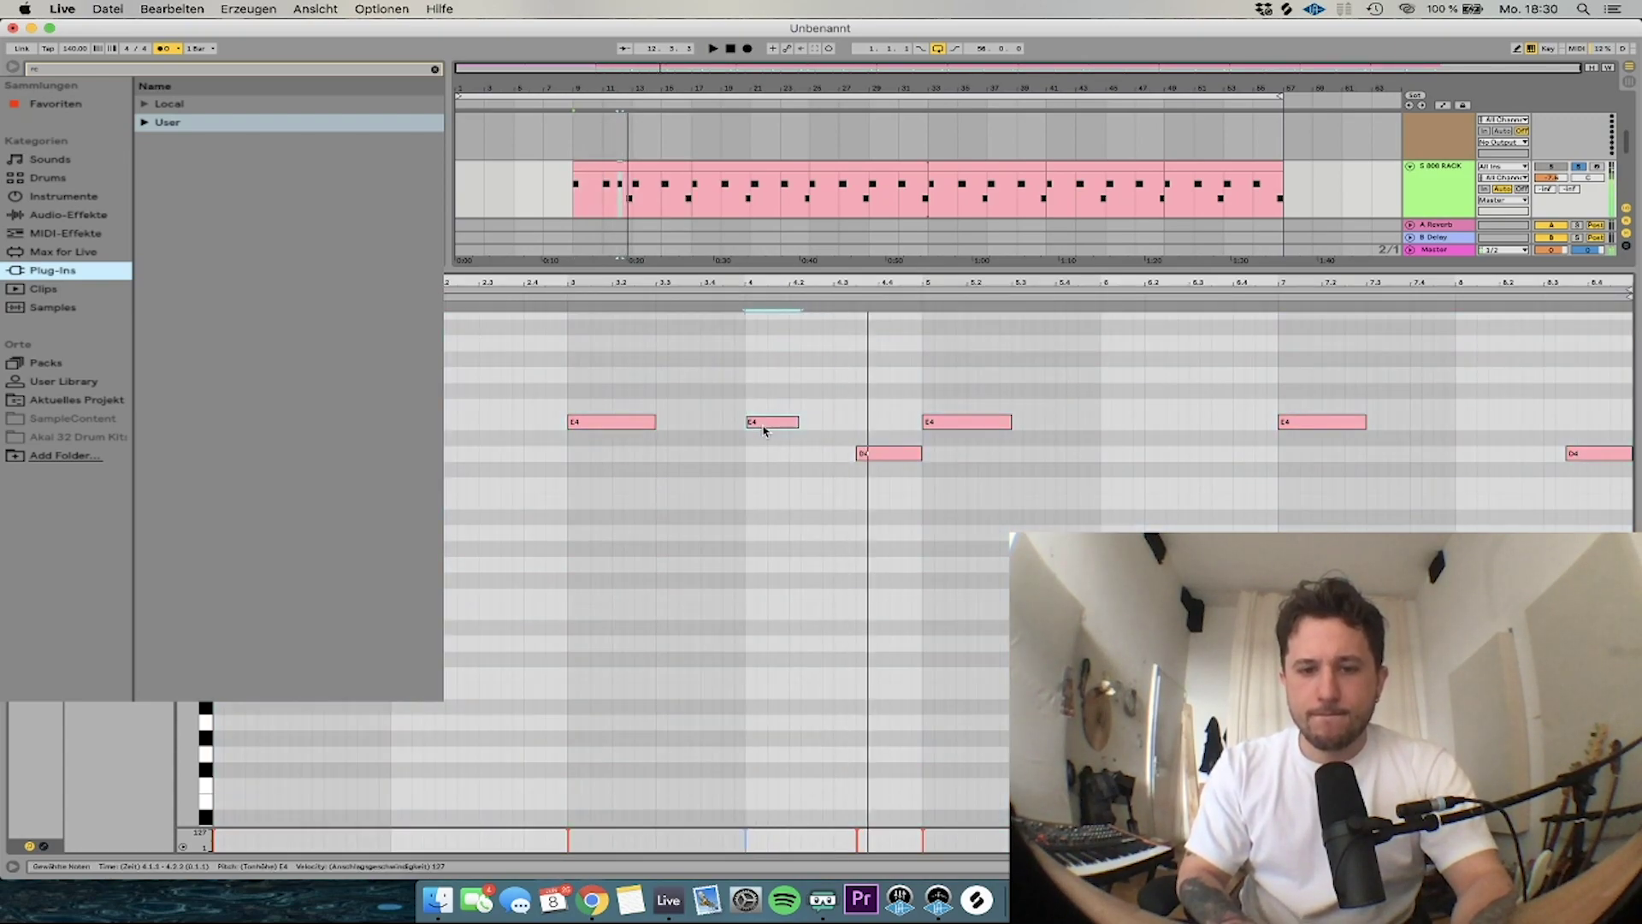
pyautogui.press('super+d')
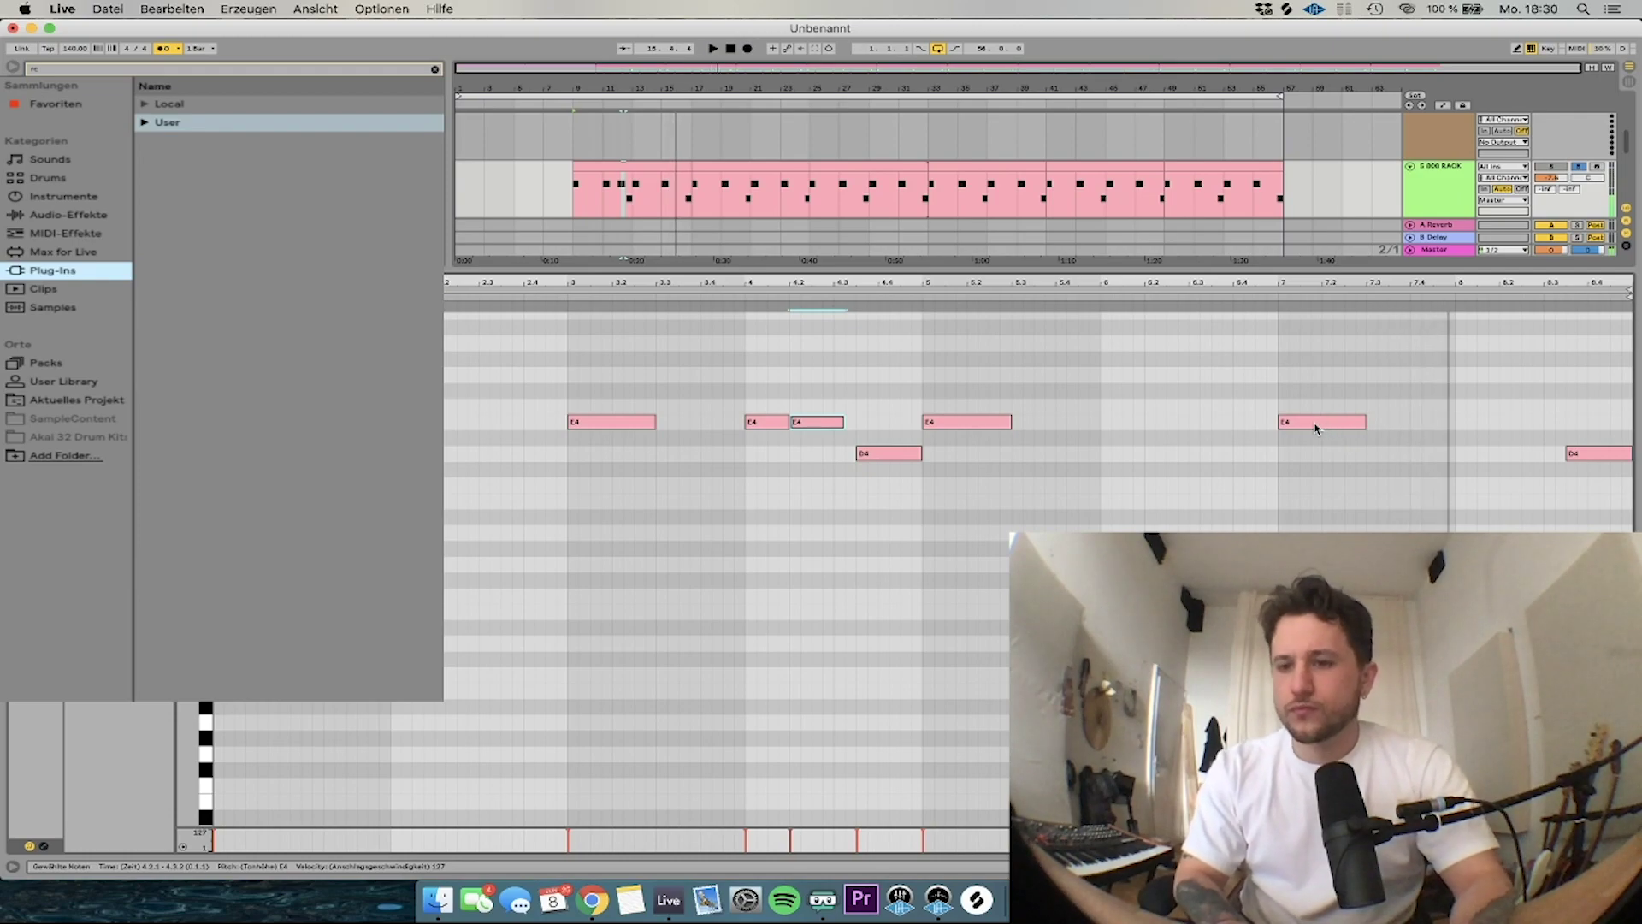
pyautogui.moveTo(857, 432); pyautogui.dragTo(1469, 419)
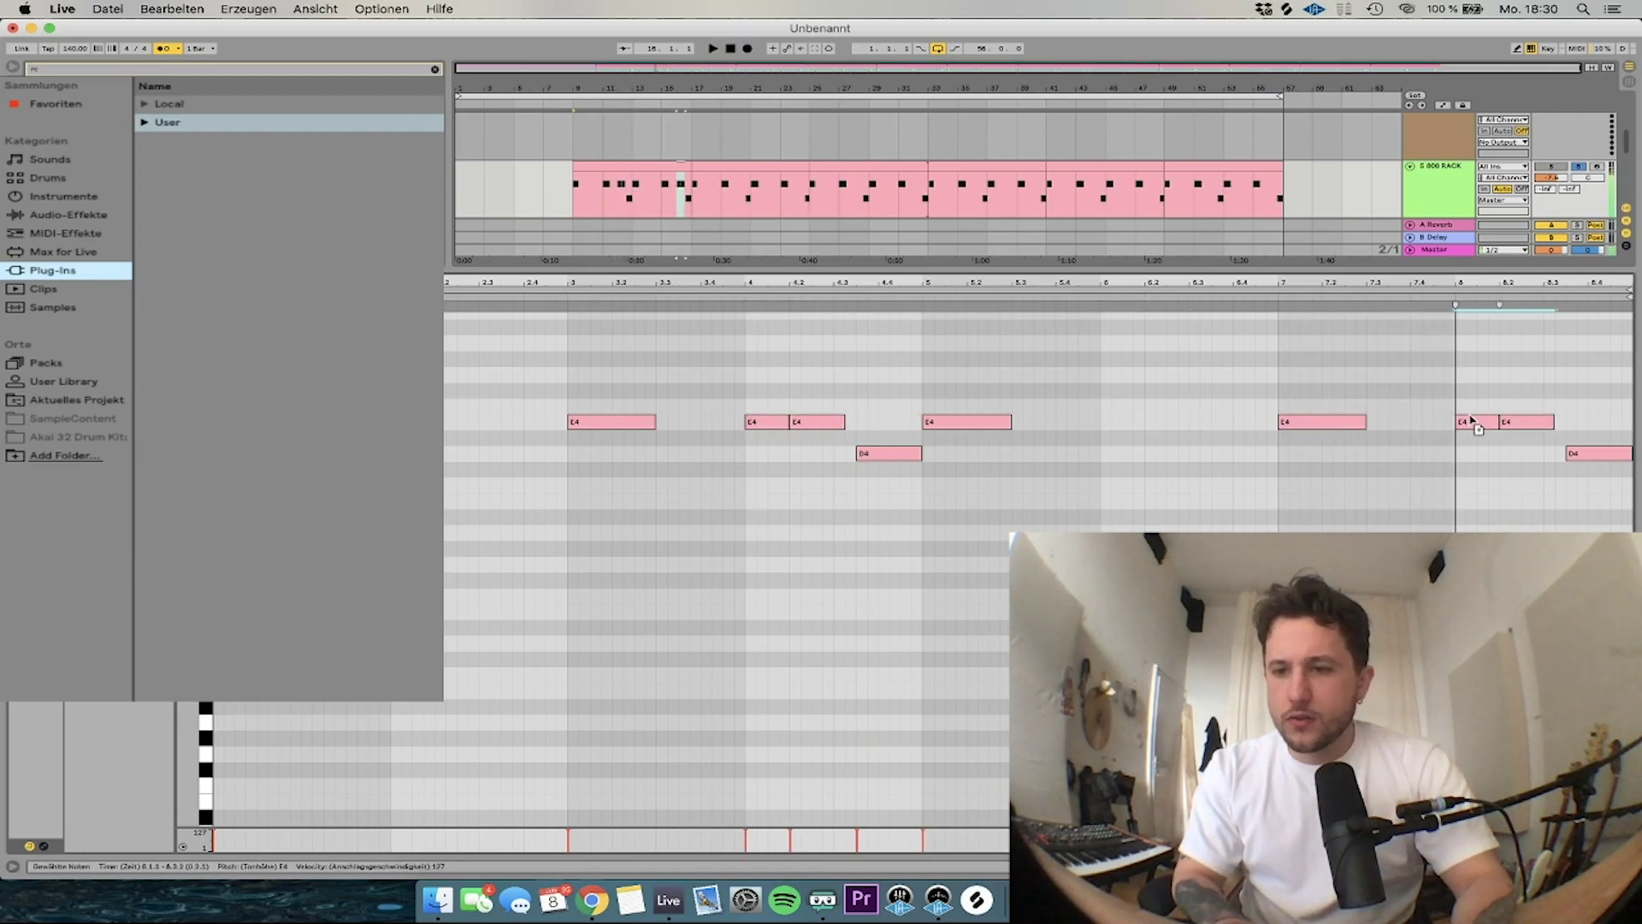
# Duplicate the edited eight-bar 808 clip four times over the following clips, up to bar 49 of the arrangement
pyautogui.click(634, 162)
pyautogui.press('super+d')
pyautogui.press('super+d')
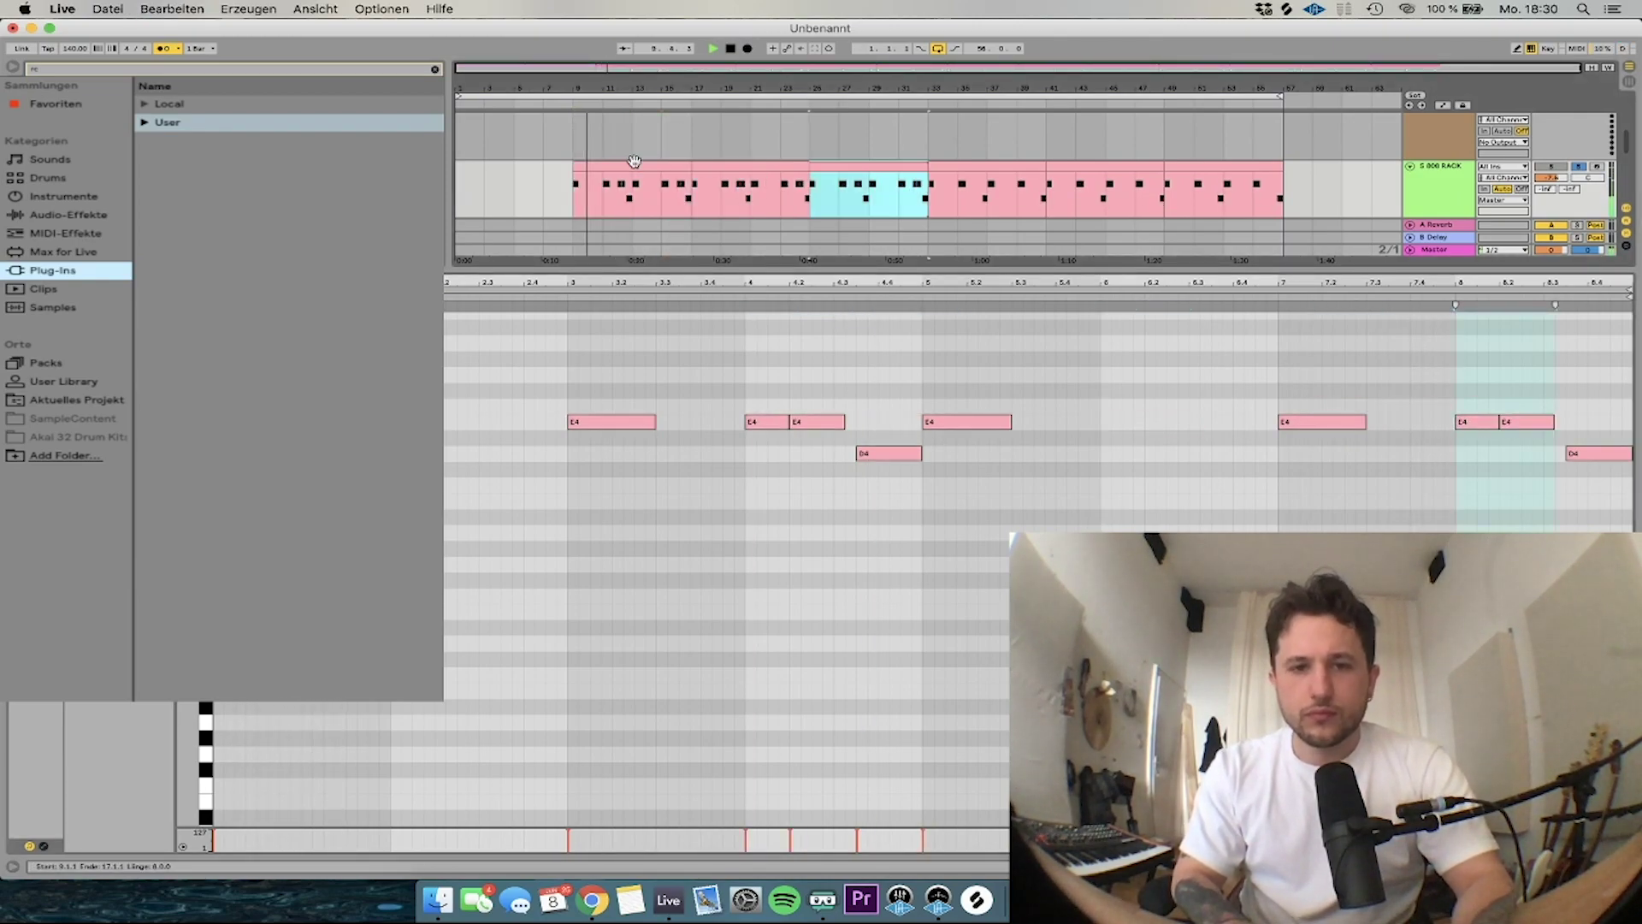
pyautogui.press('super+d')
pyautogui.press('super+d')
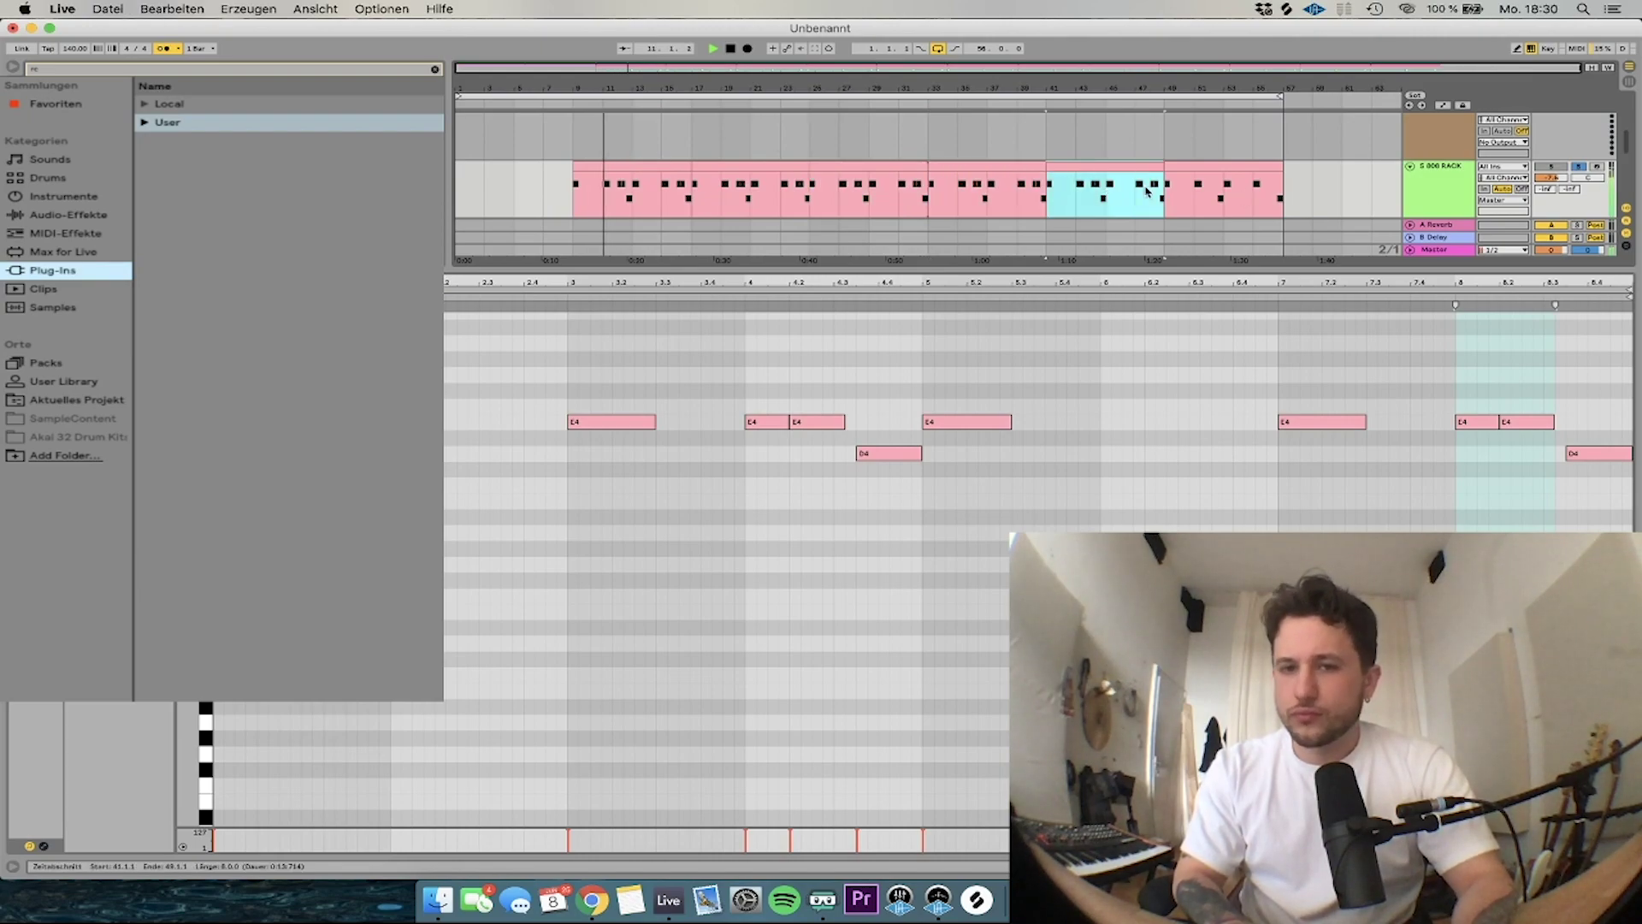
pyautogui.doubleClick(1458, 249)
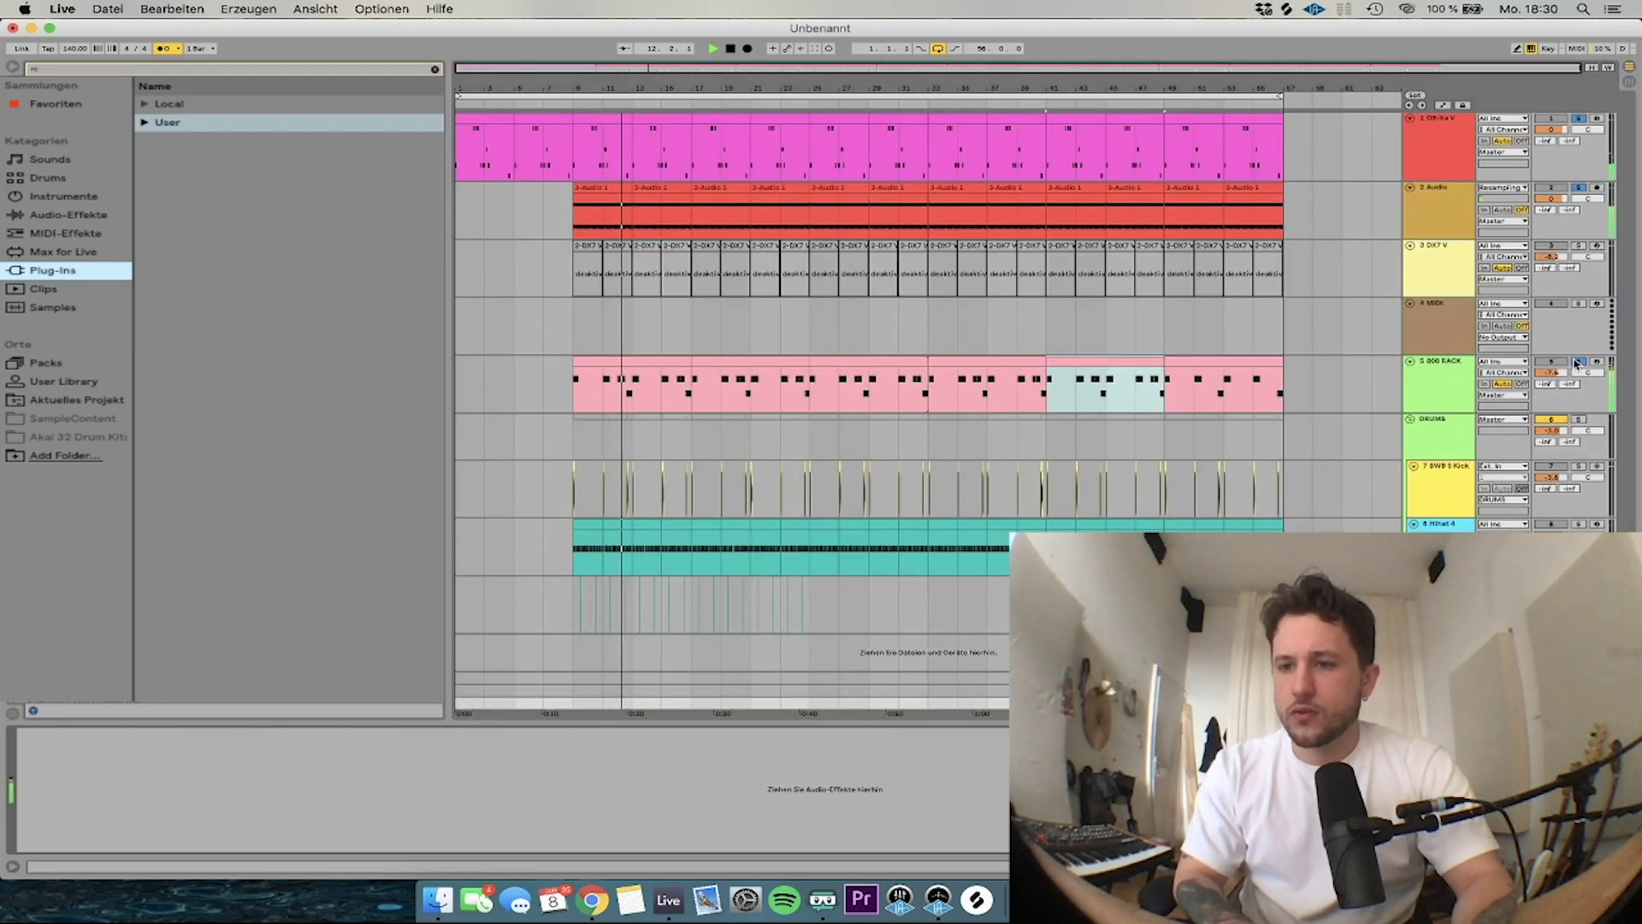
# Deactivate the two consecutive E4 notes in bar 4 of the first 808 RACK clip
pyautogui.click(622, 364)
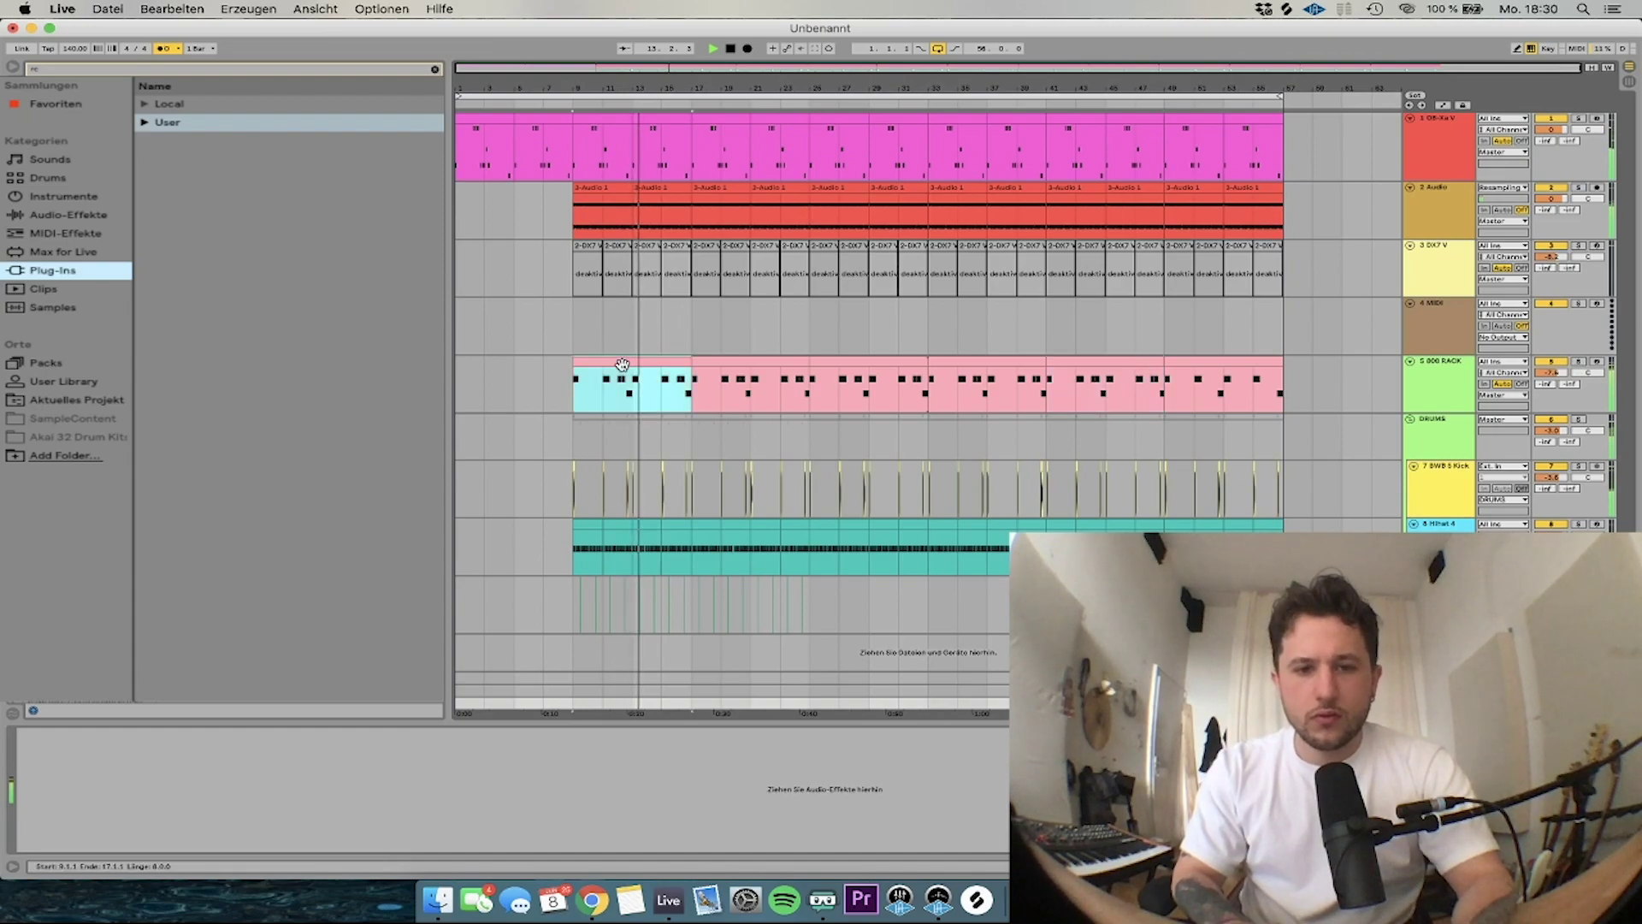
pyautogui.press('space')
pyautogui.doubleClick(622, 364)
pyautogui.click(765, 423)
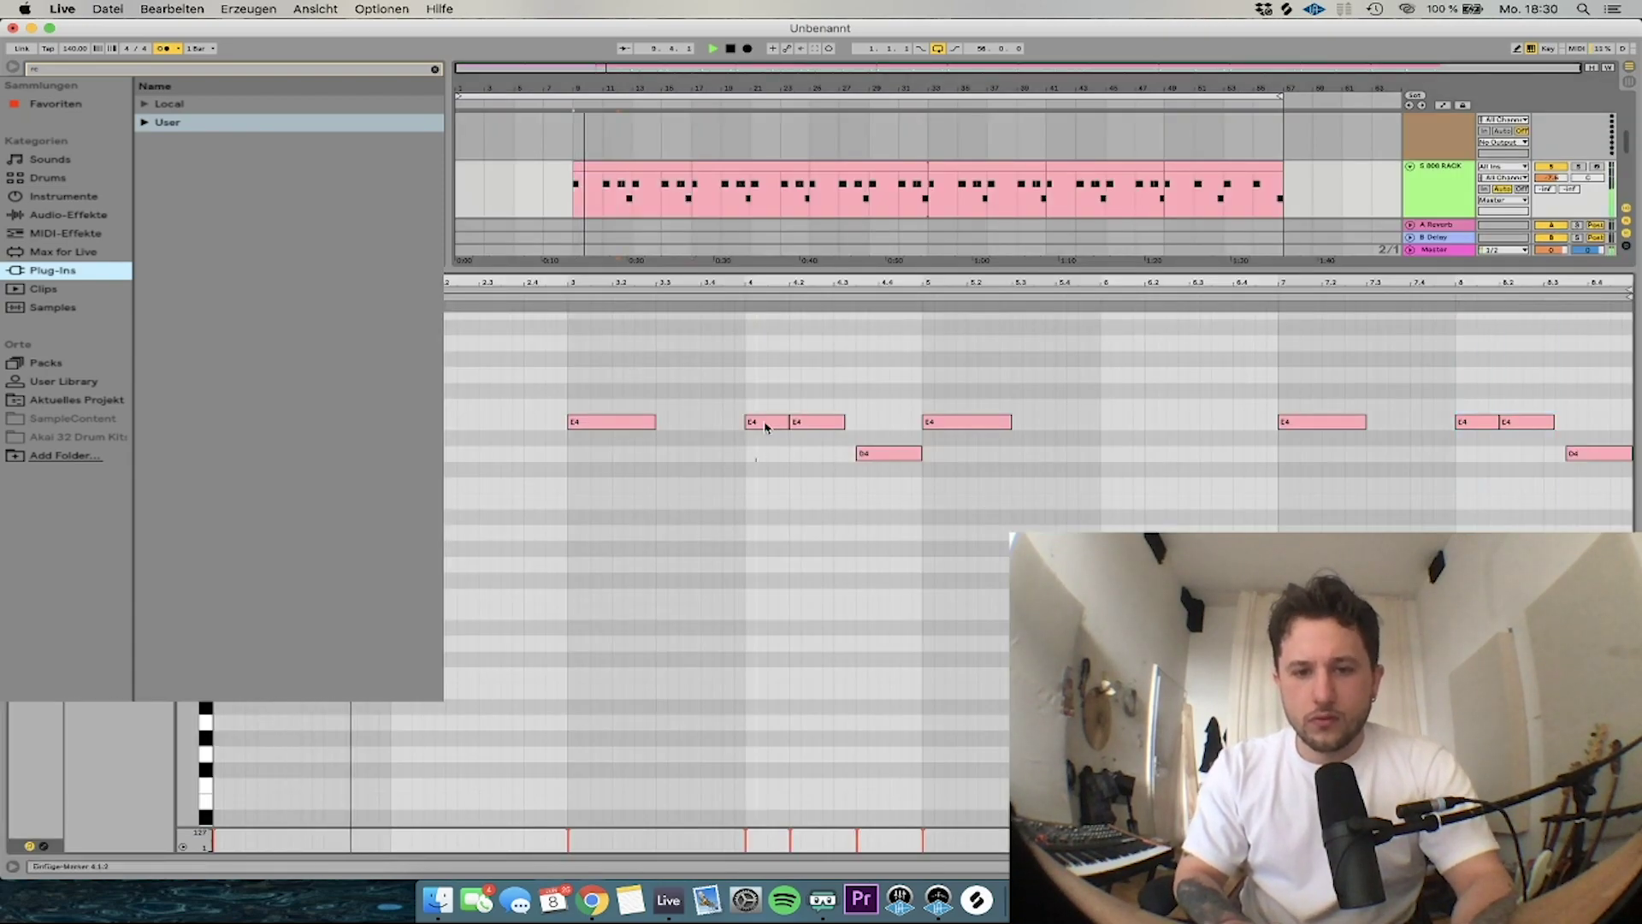
pyautogui.press('0')
pyautogui.click(804, 419)
pyautogui.press('space')
pyautogui.press('space')
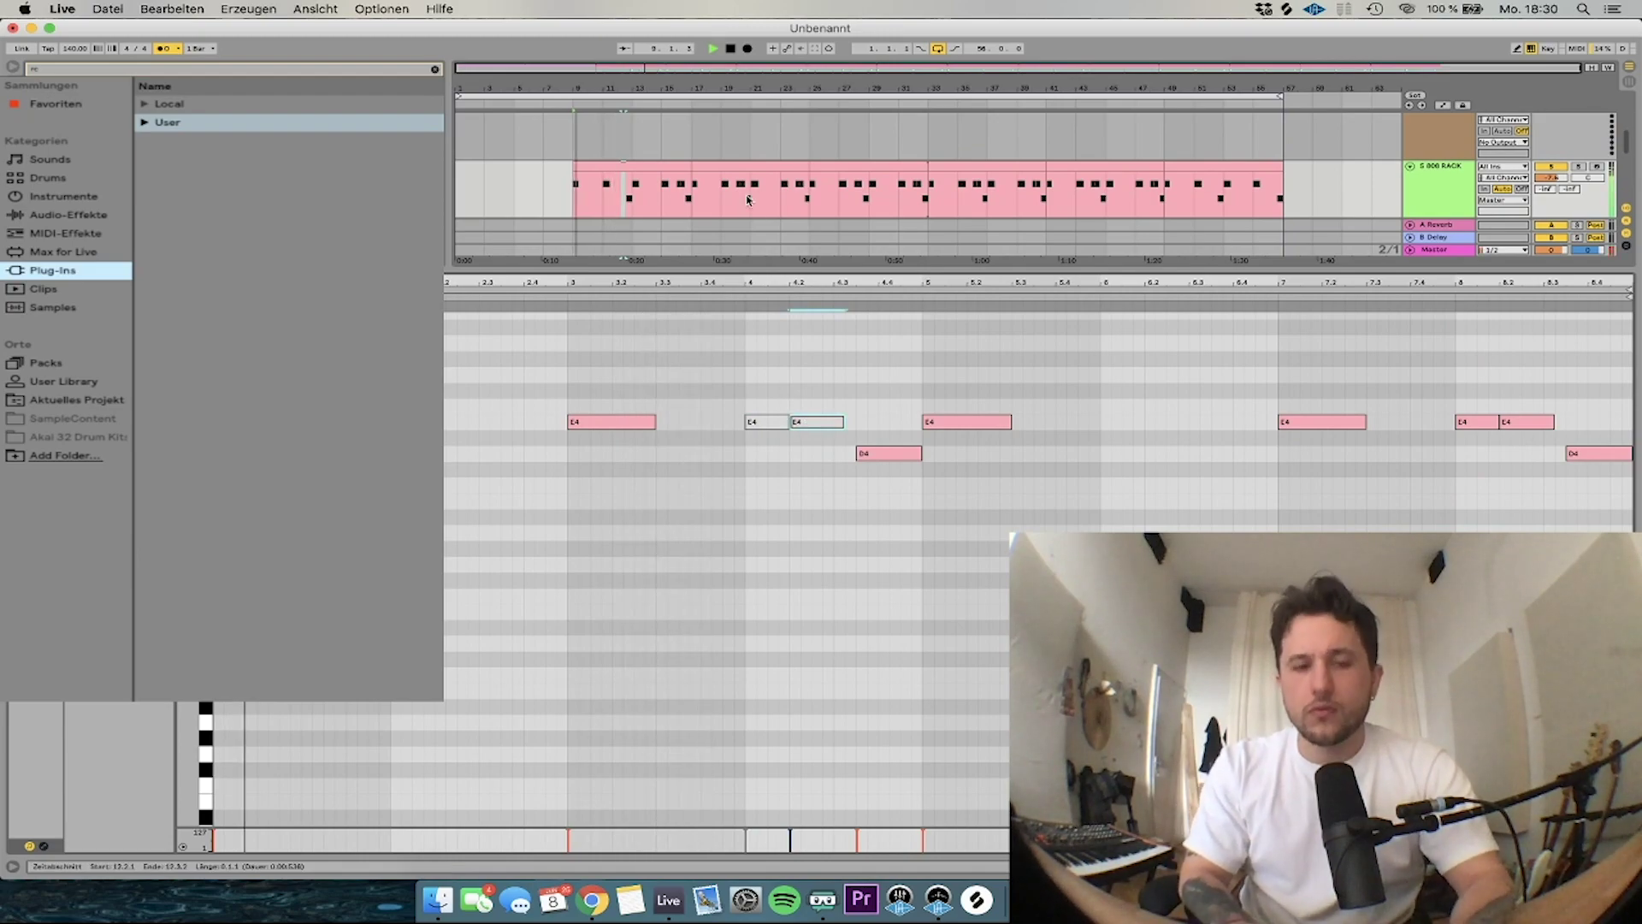
# Lower the volume of the second track, which holds the resampled audio clips
pyautogui.doubleClick(1459, 252)
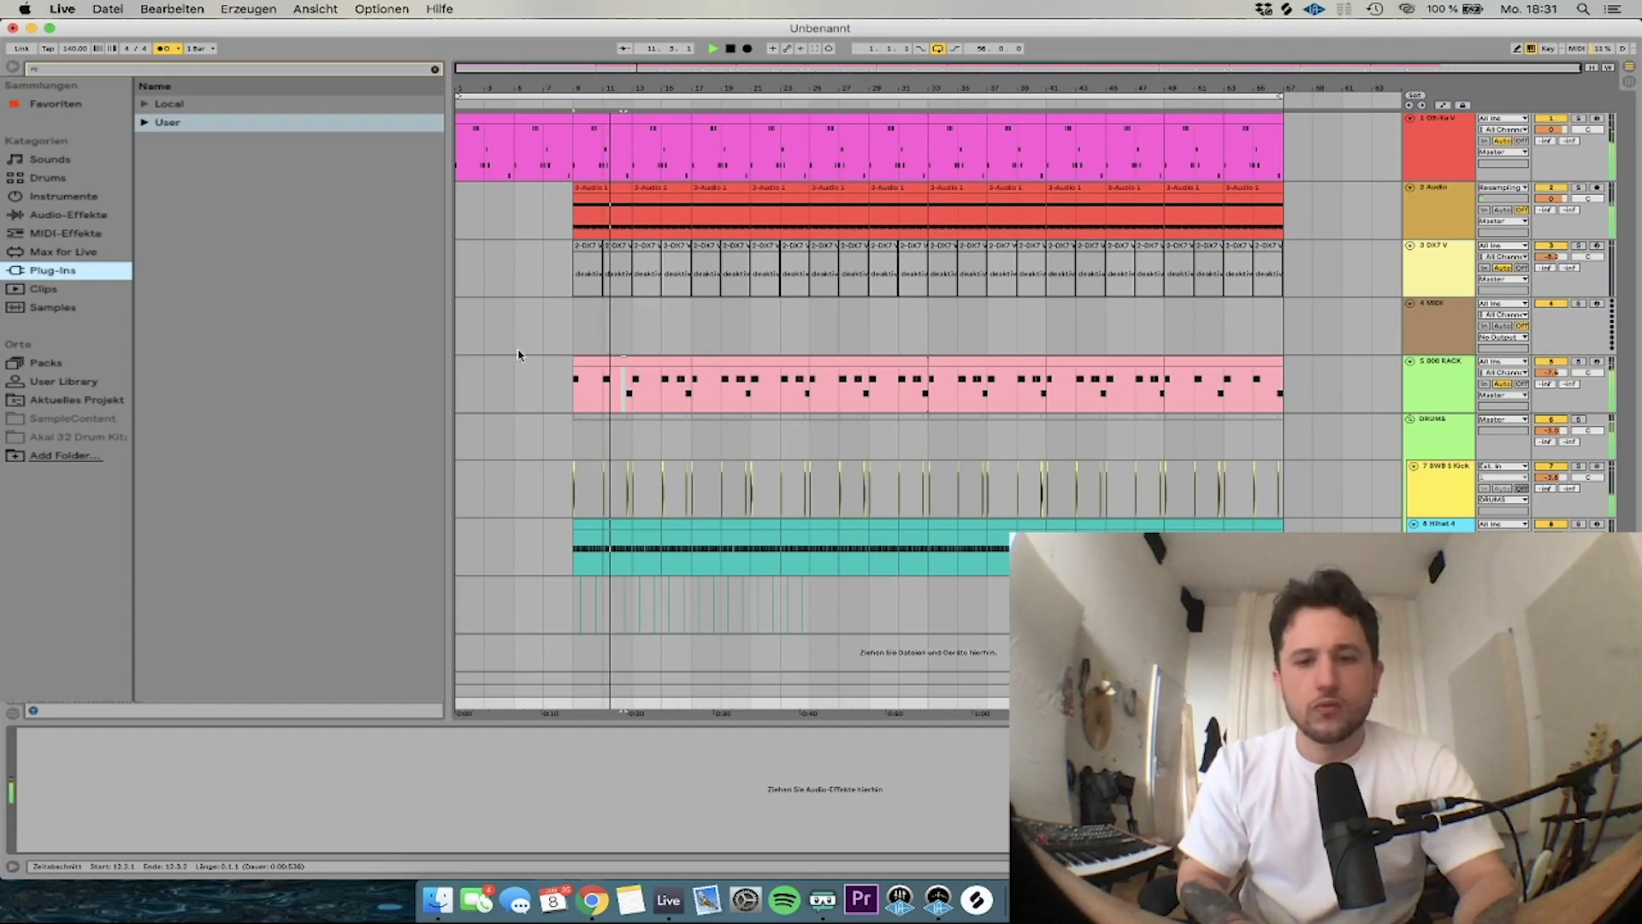
pyautogui.click(655, 377)
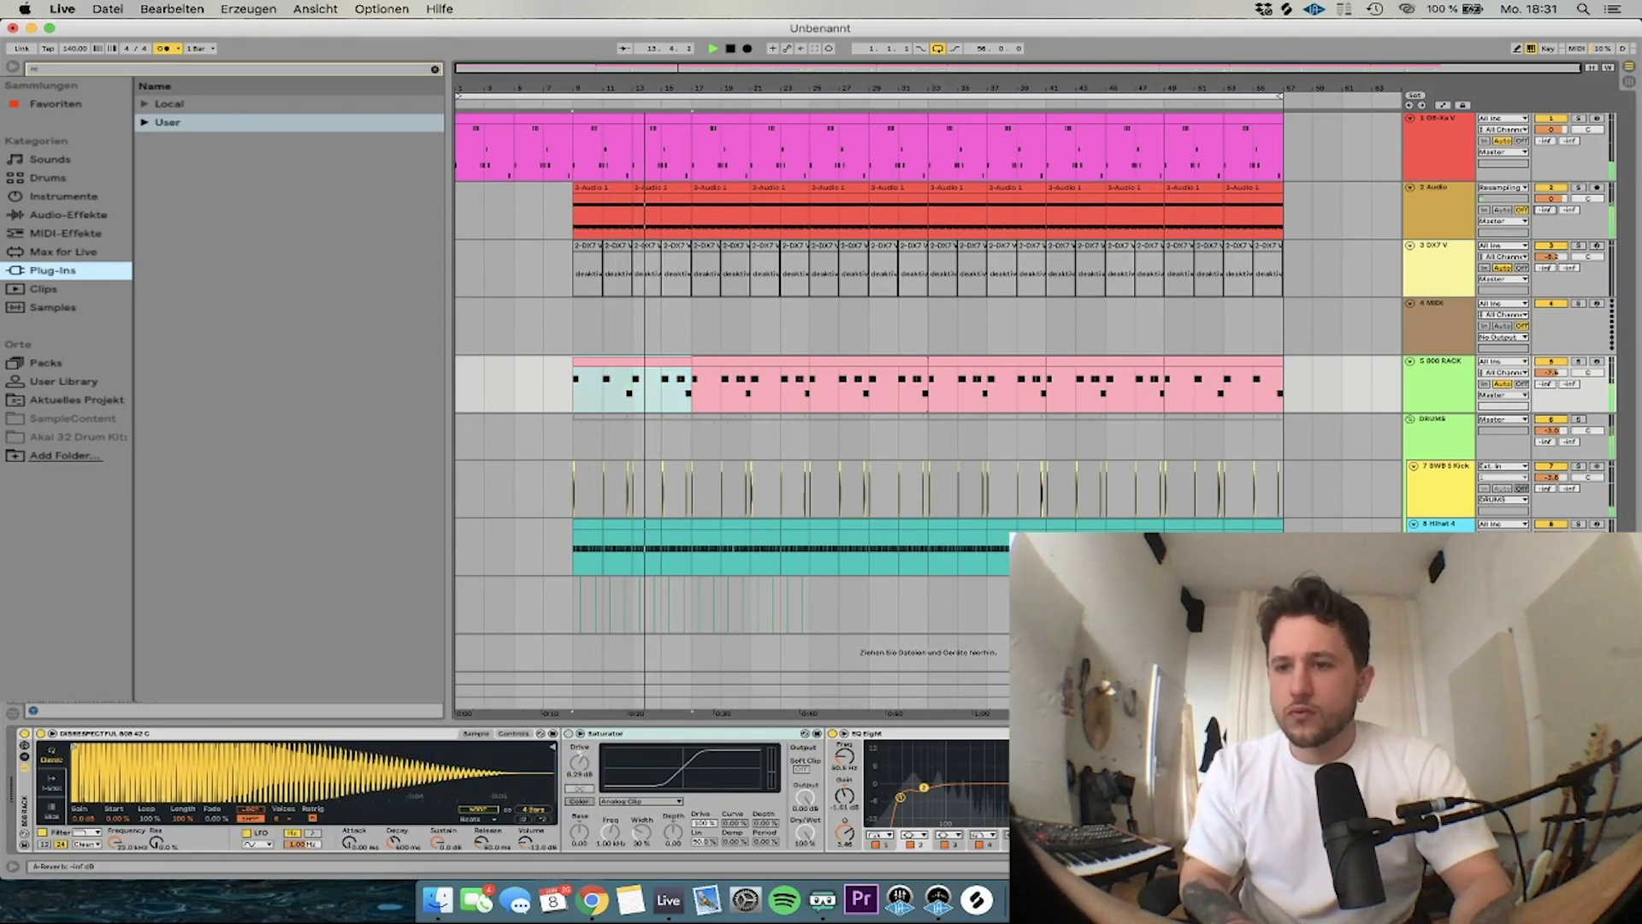
pyautogui.click(711, 186)
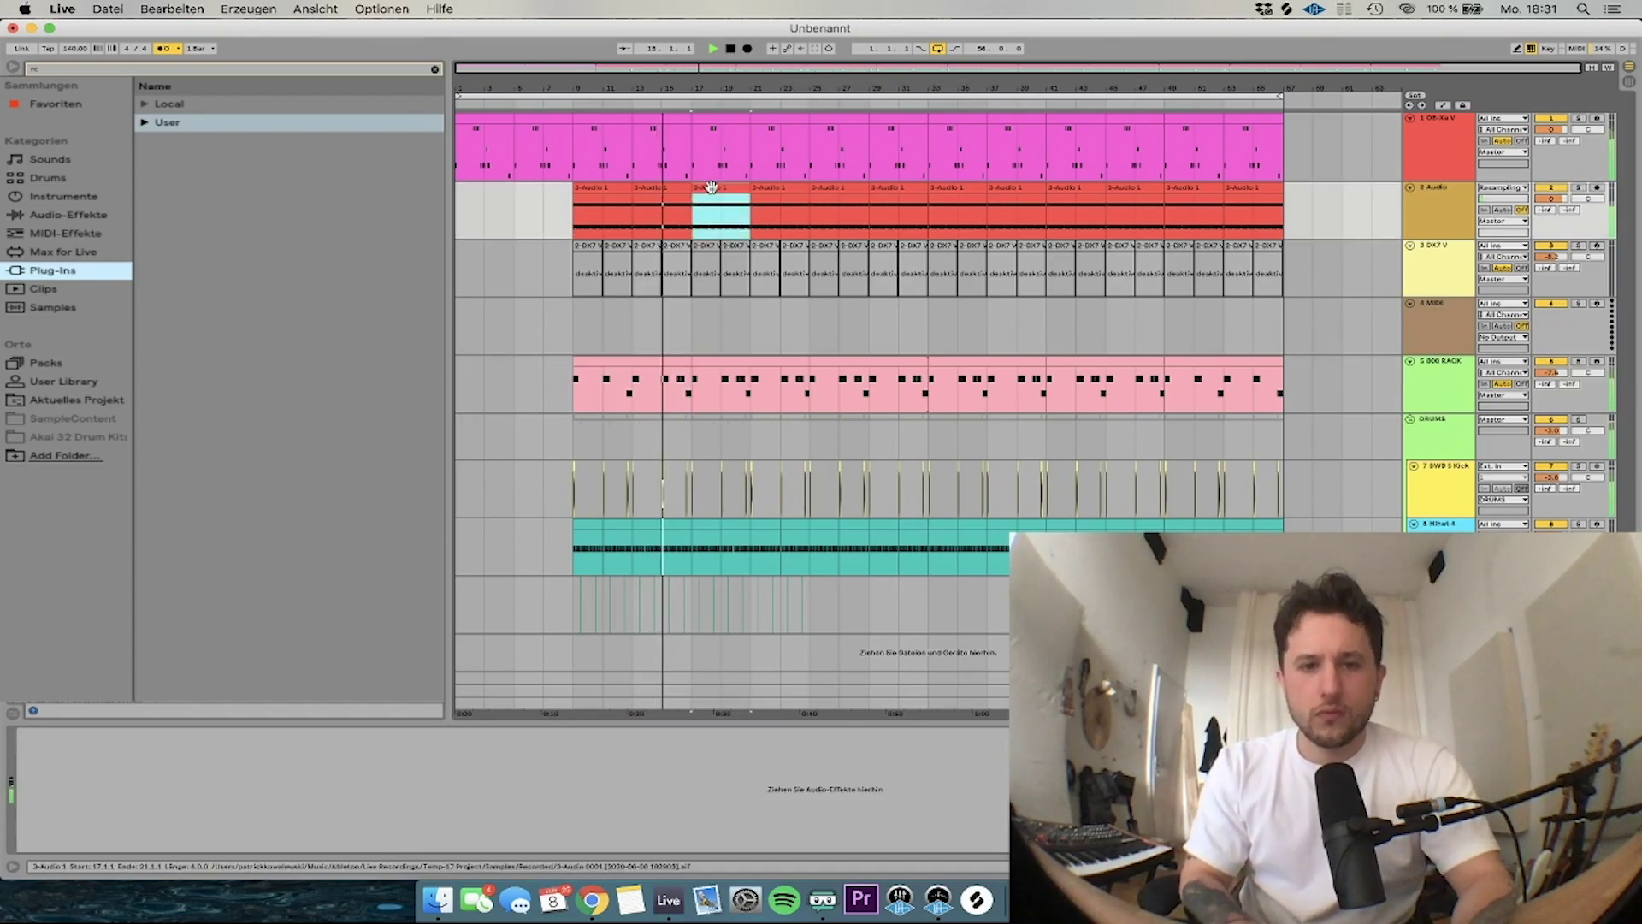
pyautogui.click(666, 375)
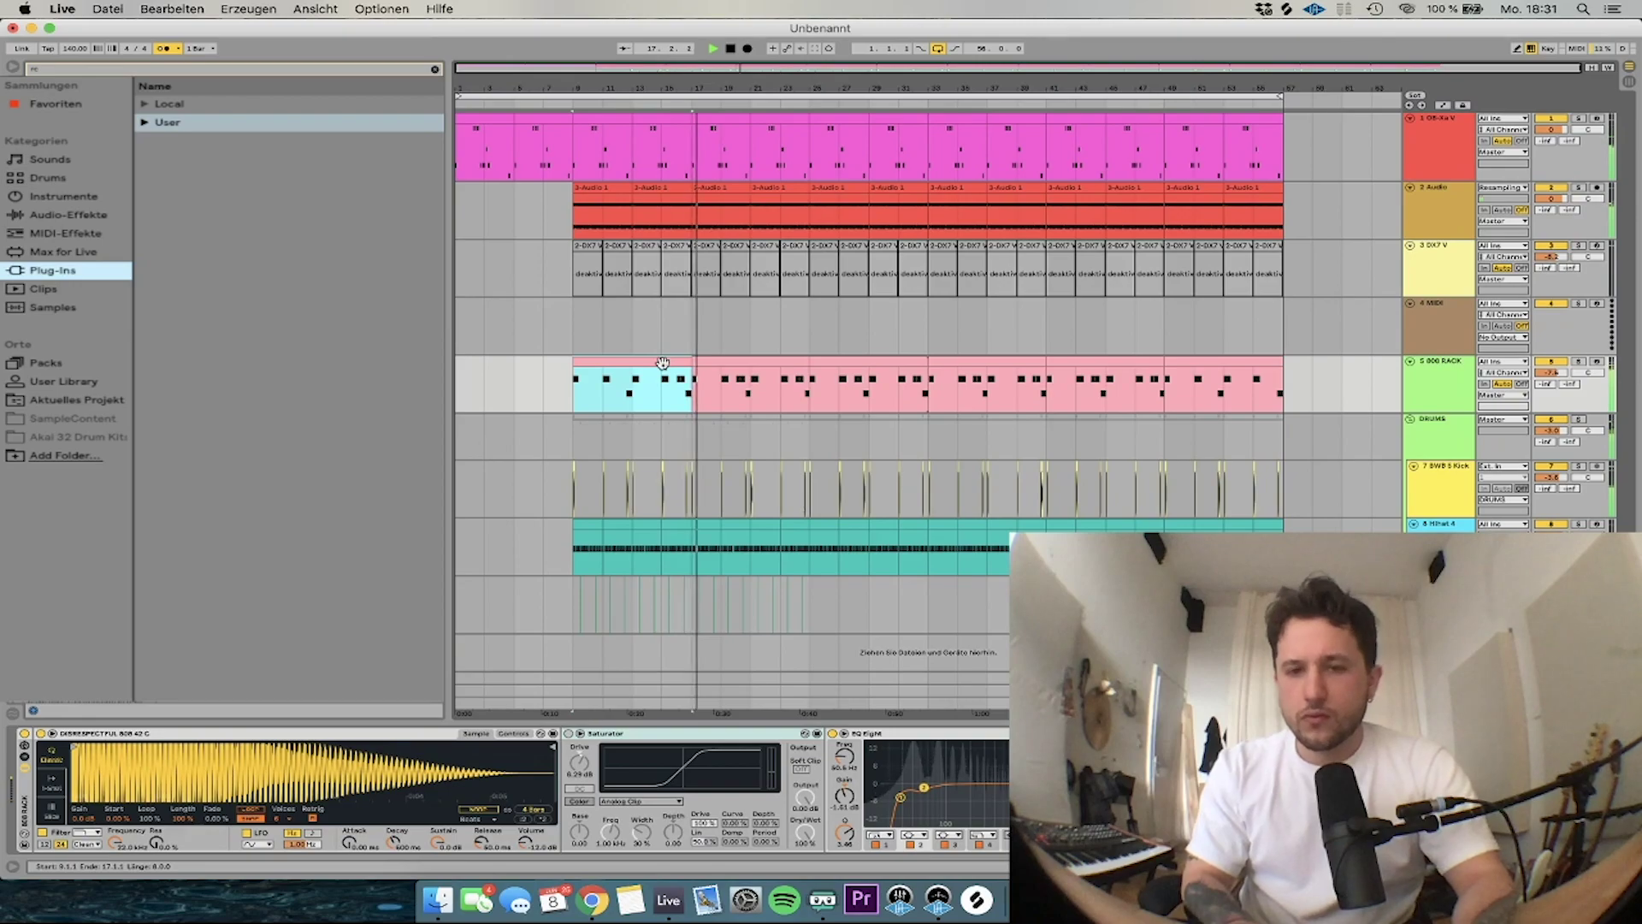
pyautogui.moveTo(1556, 199); pyautogui.dragTo(1558, 202)
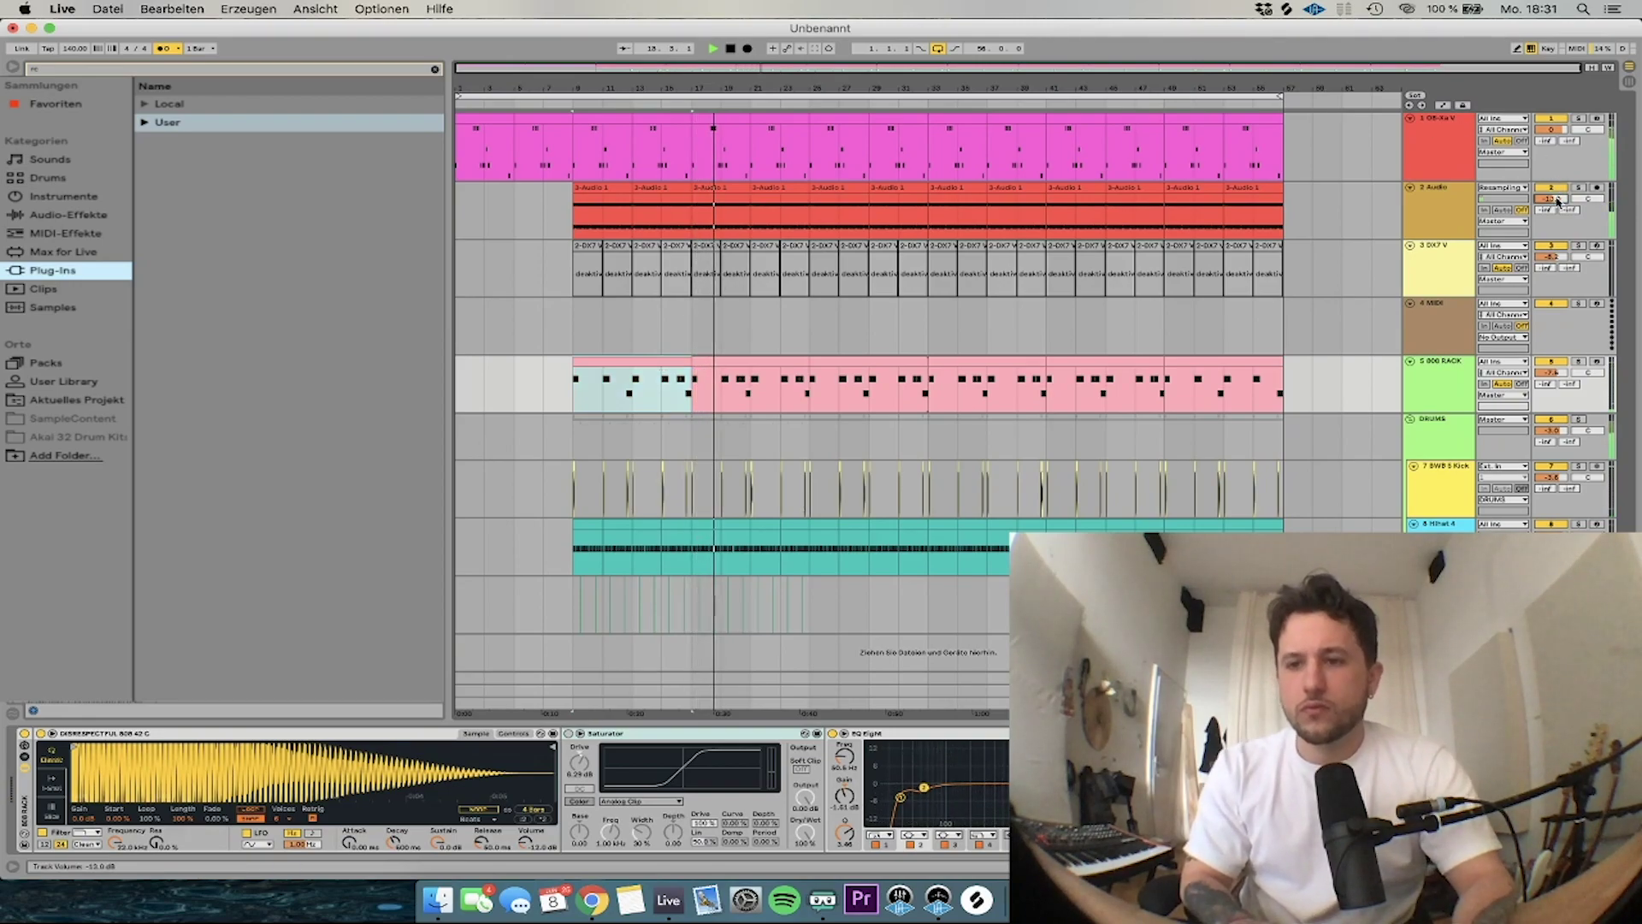
# Reverse the audio clip starting at bar 17 and recolour it golden yellow
pyautogui.click(713, 184)
pyautogui.doubleClick(712, 184)
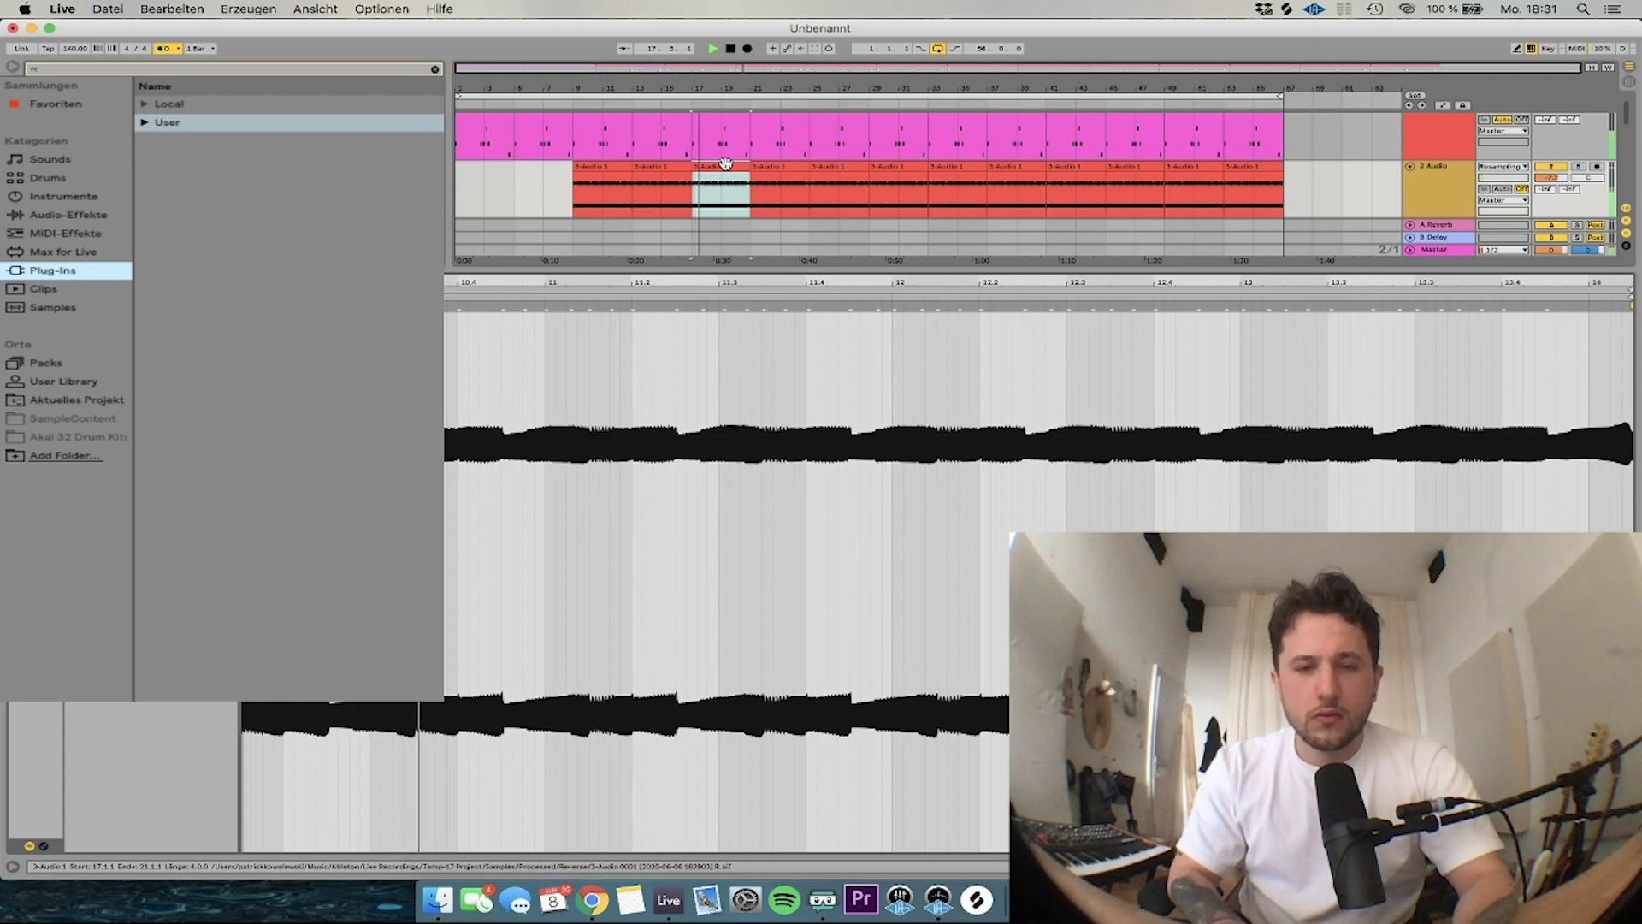
pyautogui.click(731, 160)
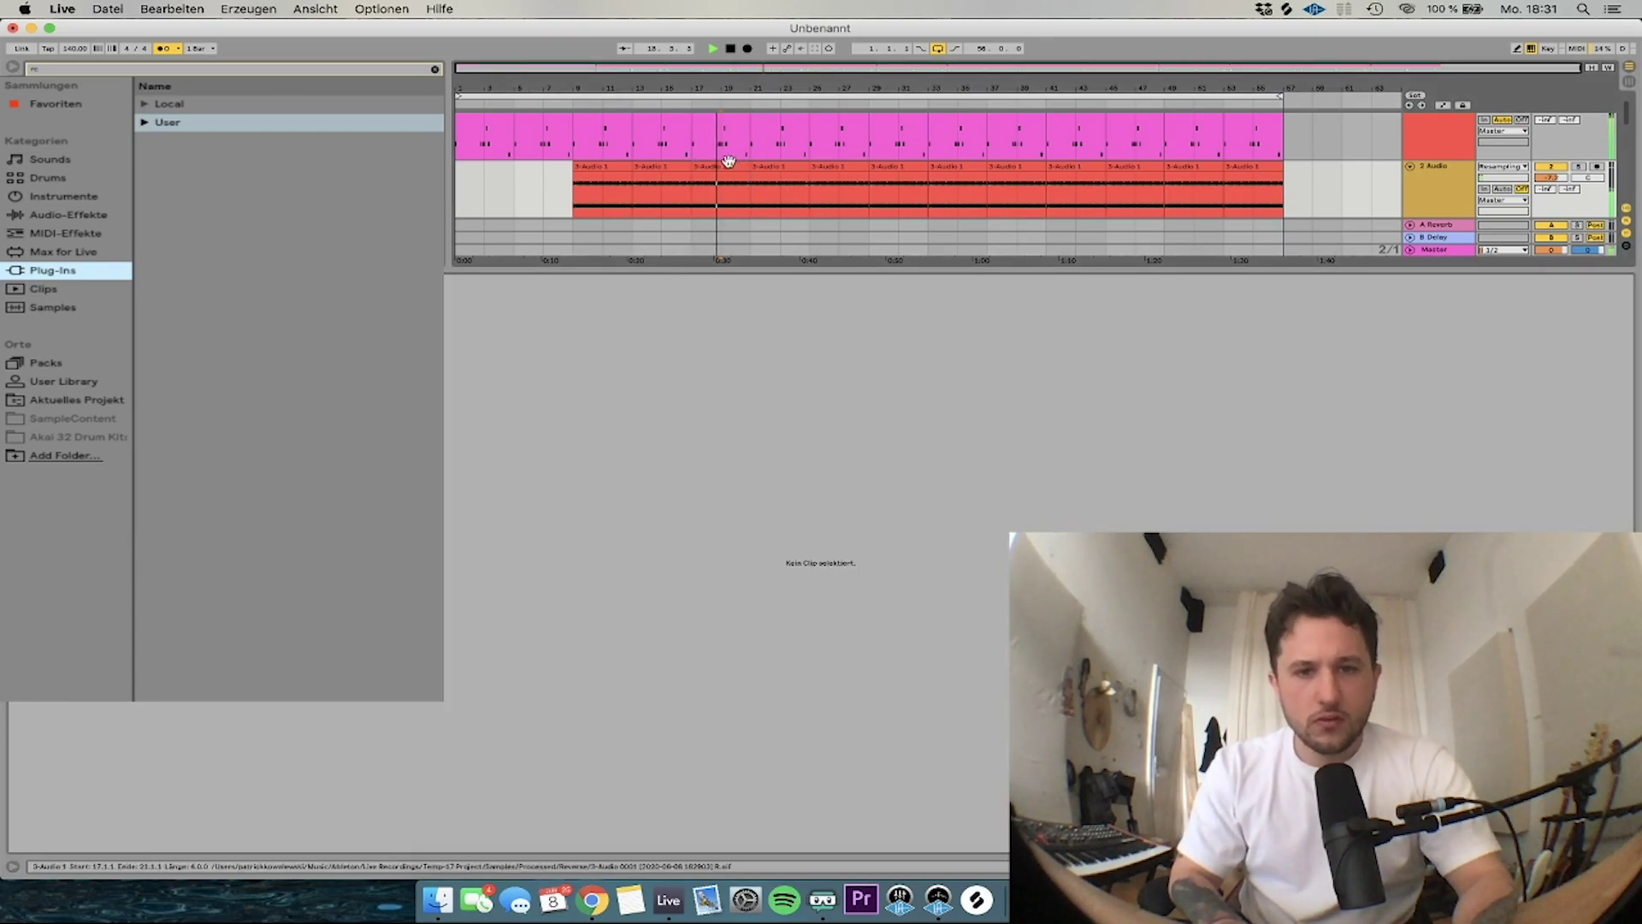
pyautogui.rightClick(728, 164)
pyautogui.click(778, 469)
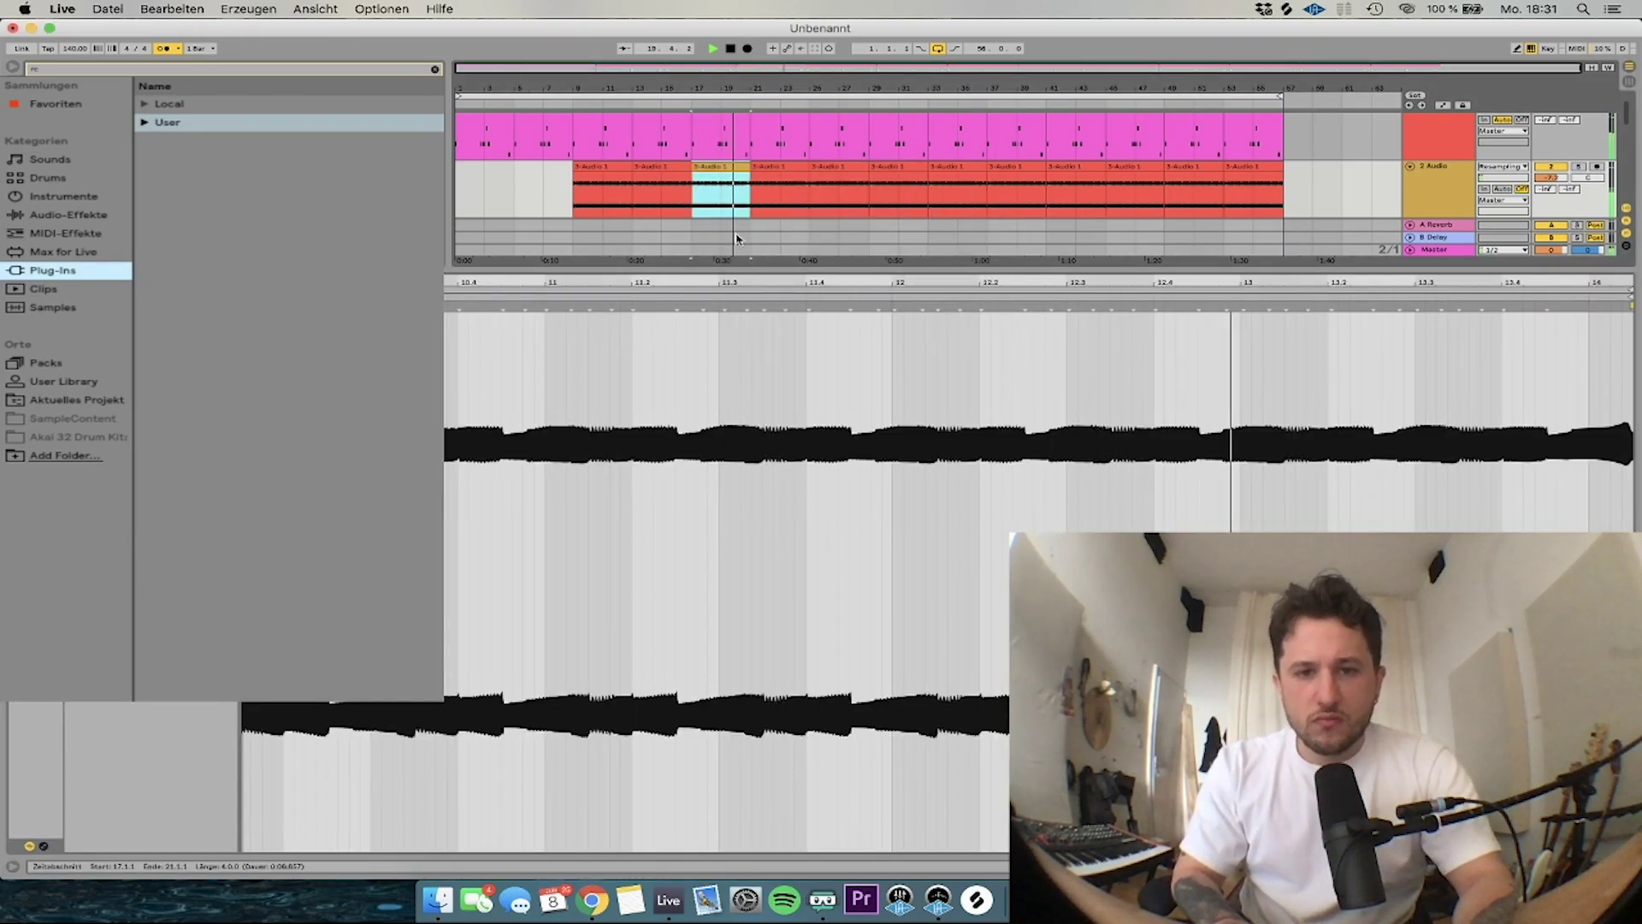
# Duplicate the golden yellow reversed clip three times along the audio track up to bar 33 and audition the arrangement
pyautogui.doubleClick(1443, 250)
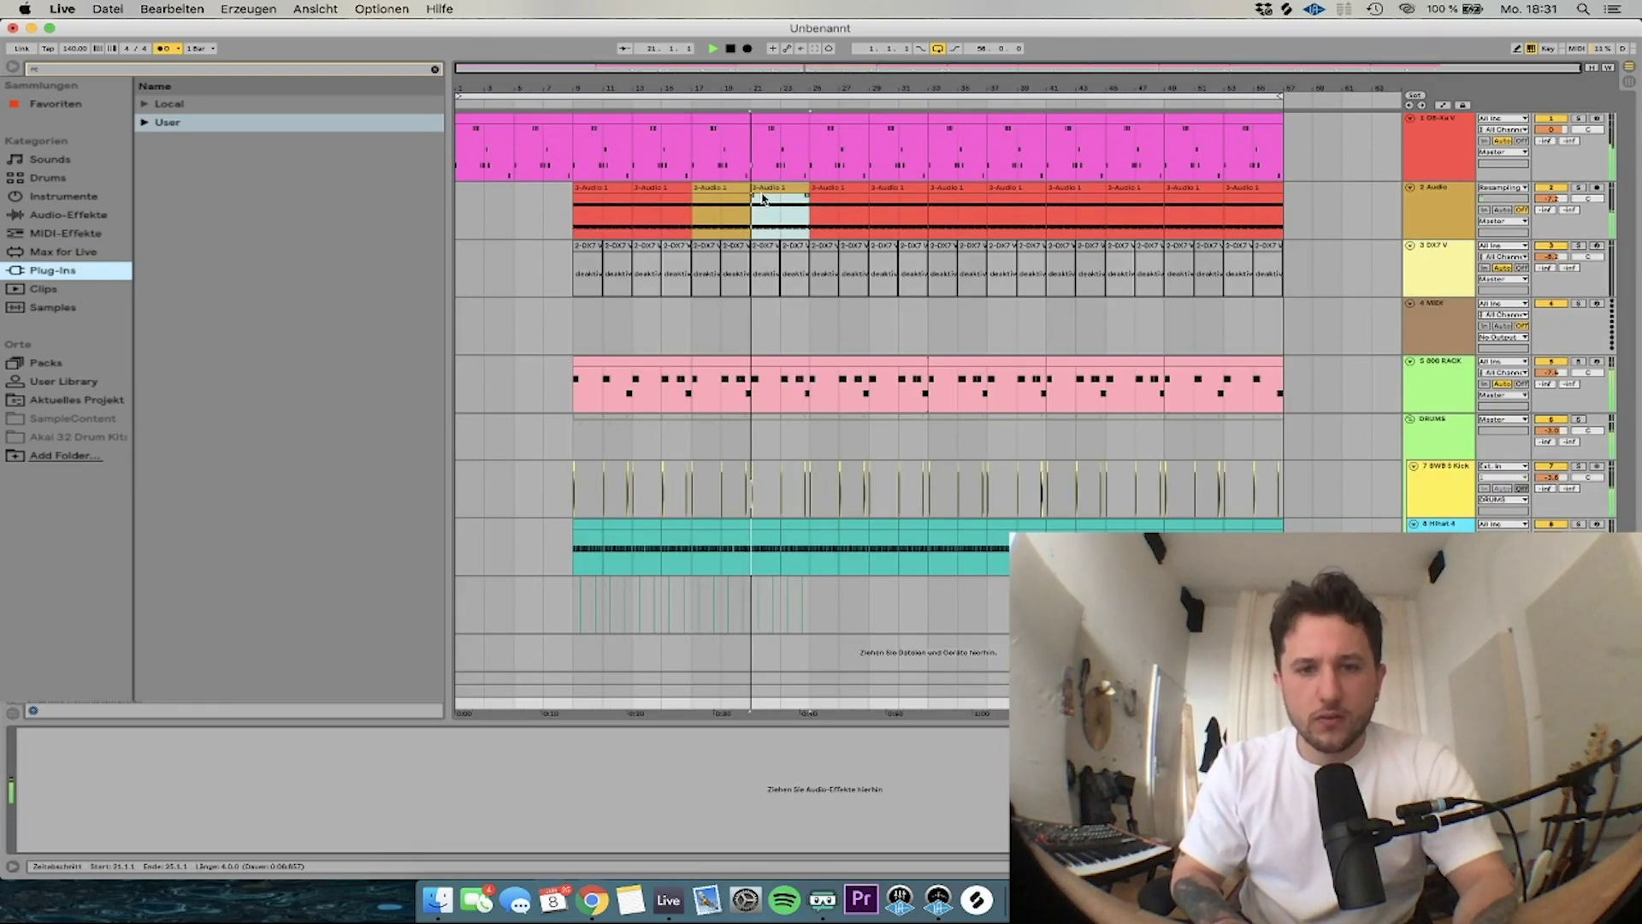
pyautogui.press('super+d')
pyautogui.press('super+d')
pyautogui.click(578, 210)
pyautogui.press('space')
pyautogui.press('space')
pyautogui.click(458, 120)
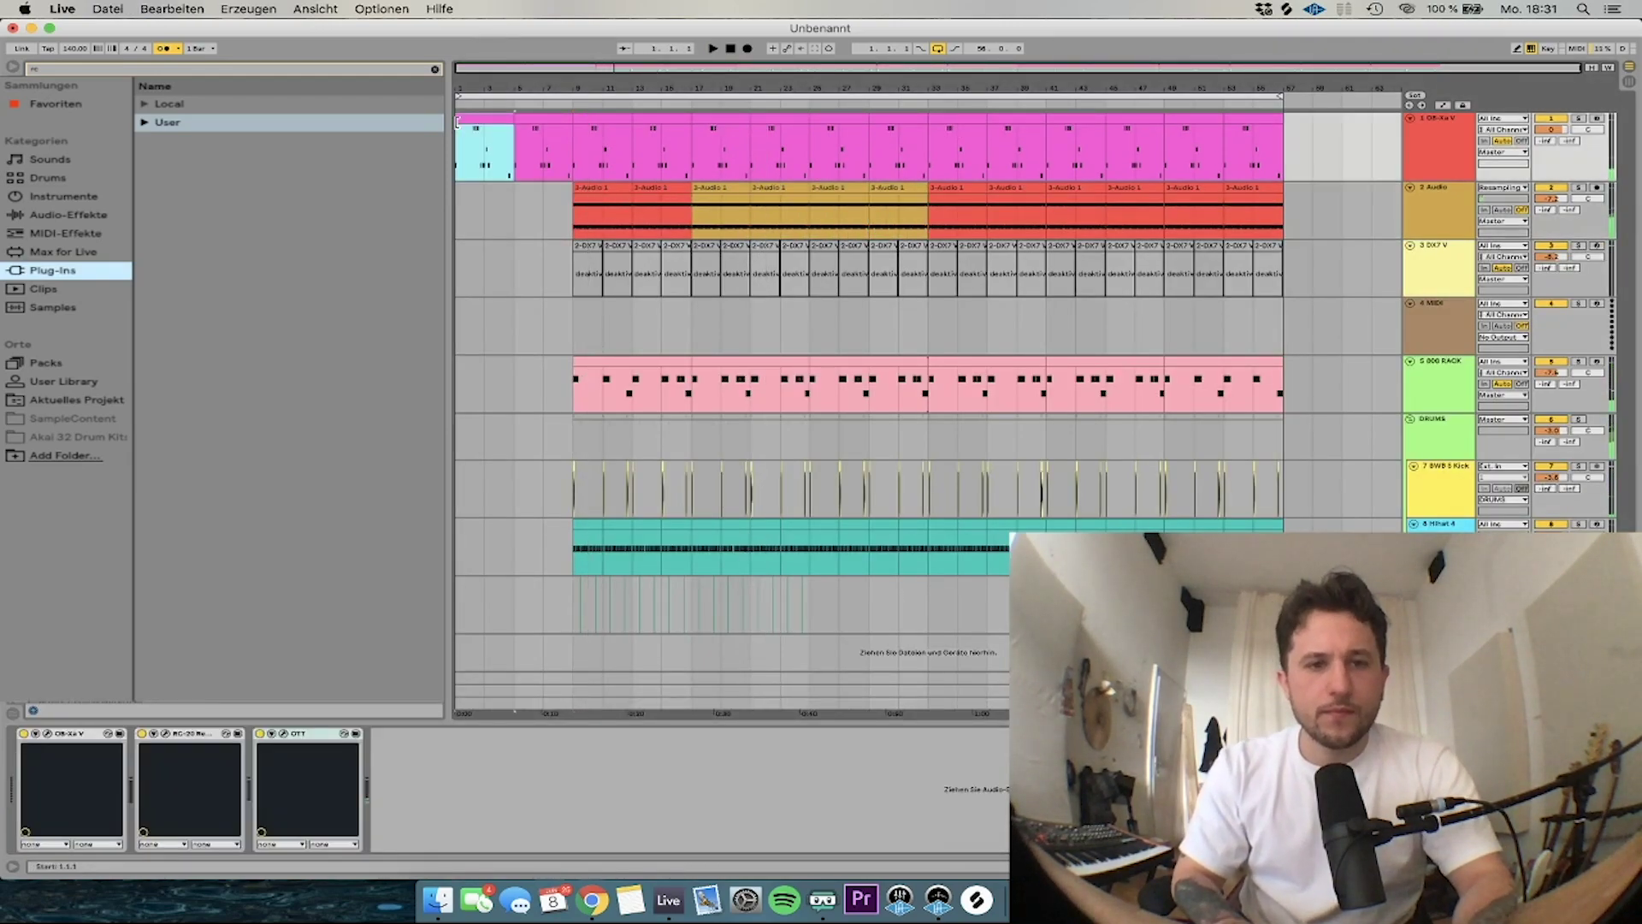
# Adjust the 808 RACK track's volume to a louder level while playing the beat from bar 9
pyautogui.click(633, 368)
pyautogui.moveTo(1552, 386); pyautogui.dragTo(1551, 257)
pyautogui.press('space')
pyautogui.press('space')
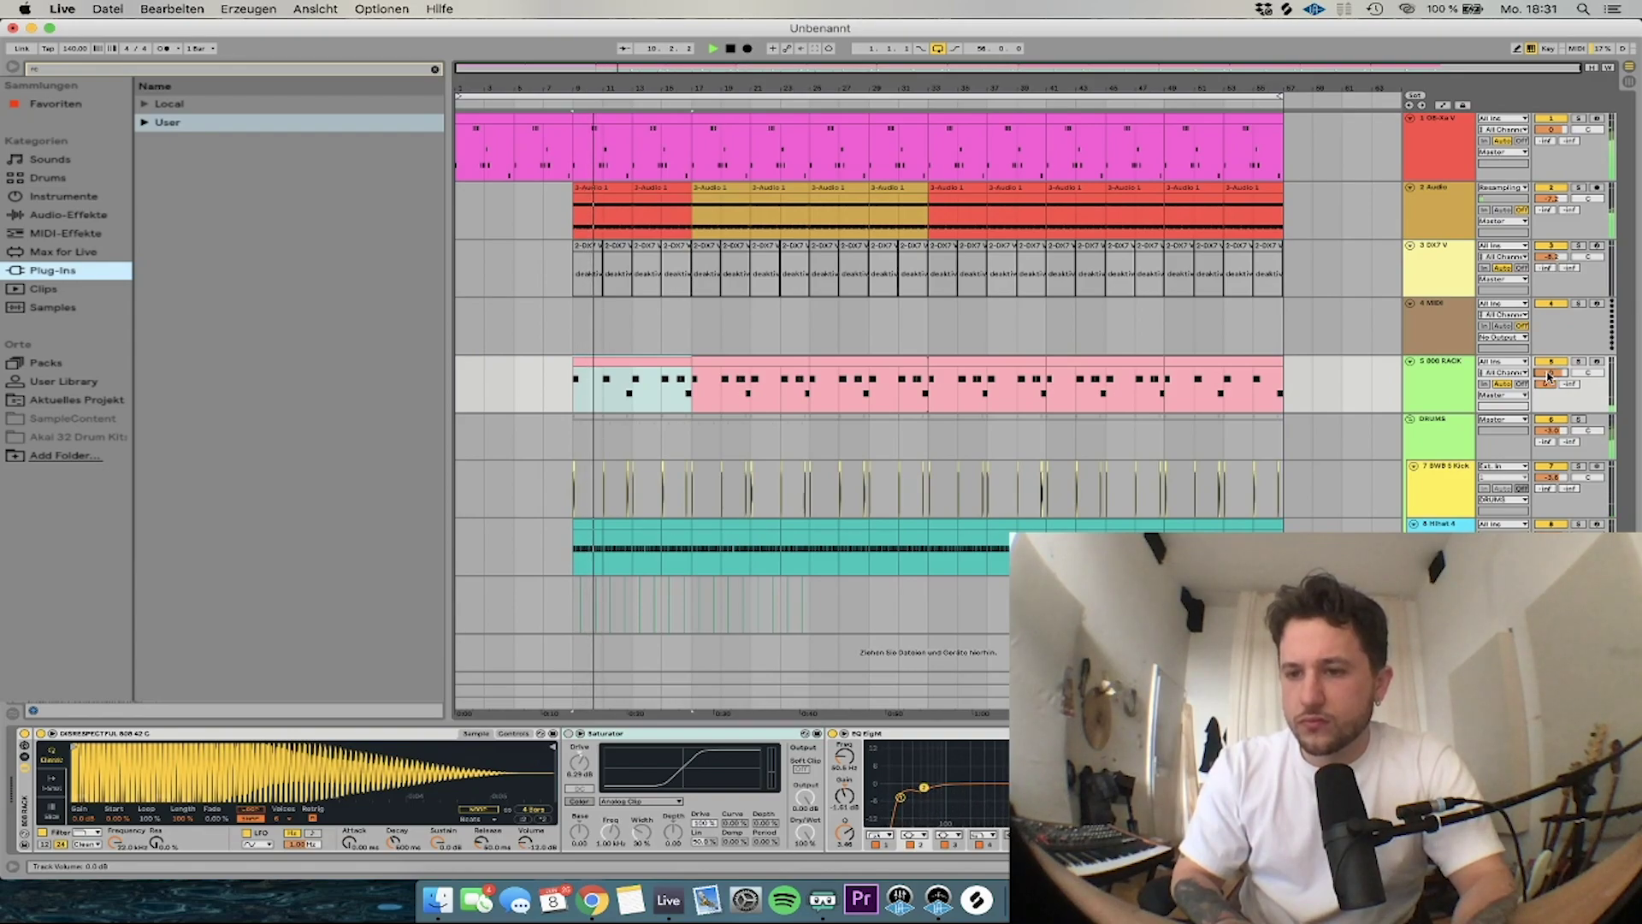
pyautogui.press('space')
pyautogui.moveTo(1550, 377); pyautogui.dragTo(1537, 402)
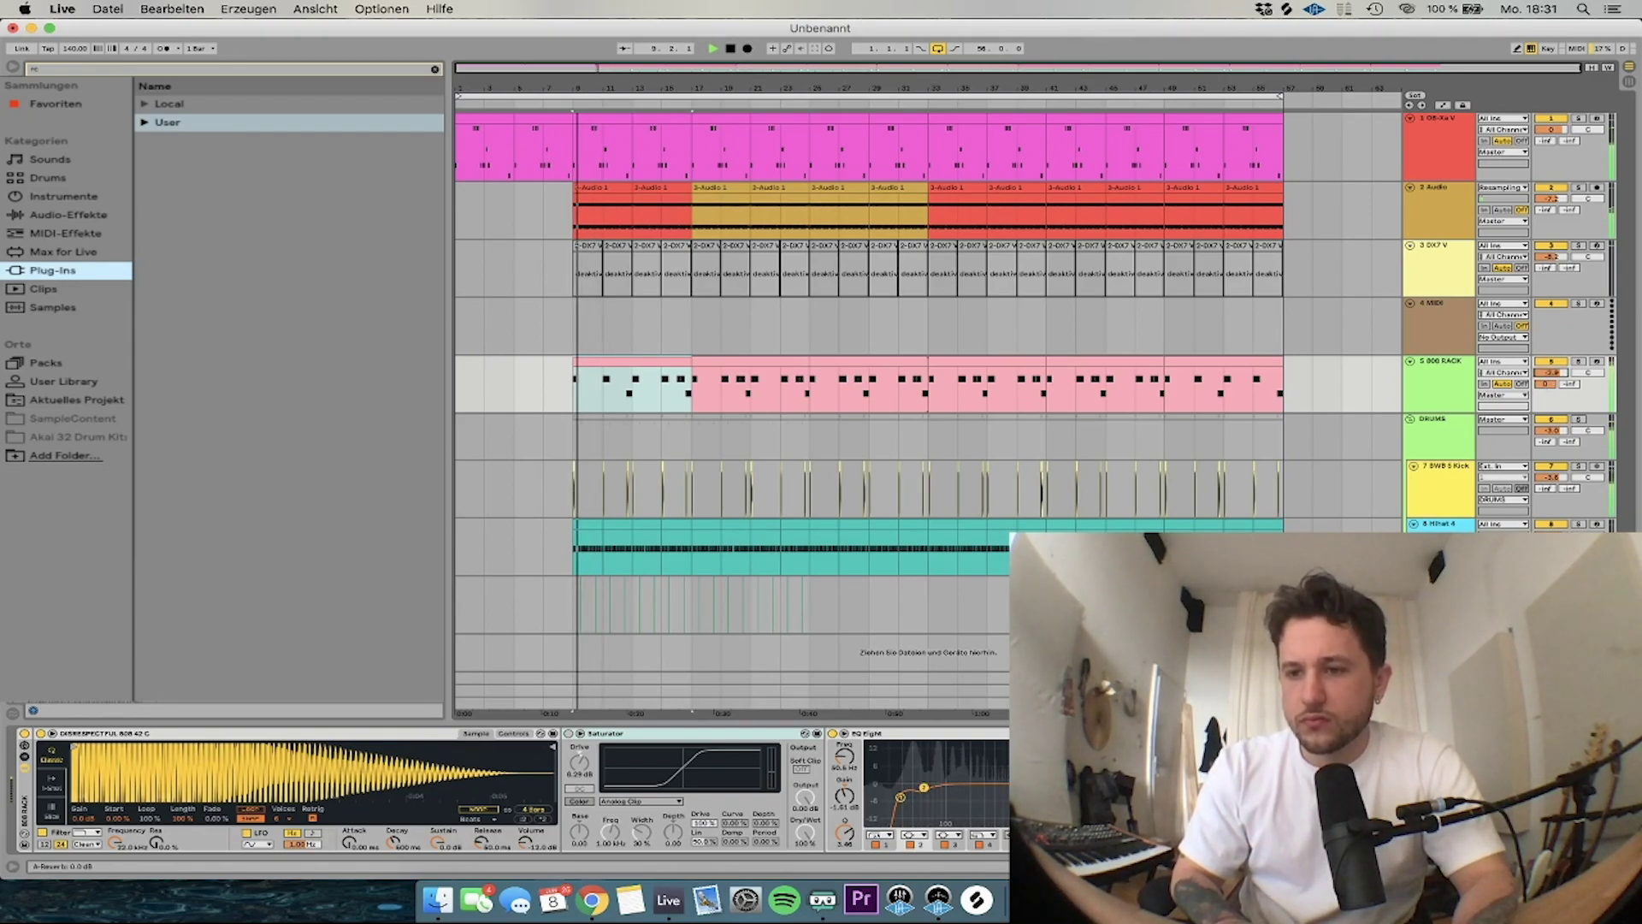
# Create a third return track with the Decapitator plug-in on it and close the plug-in window
pyautogui.click(599, 733)
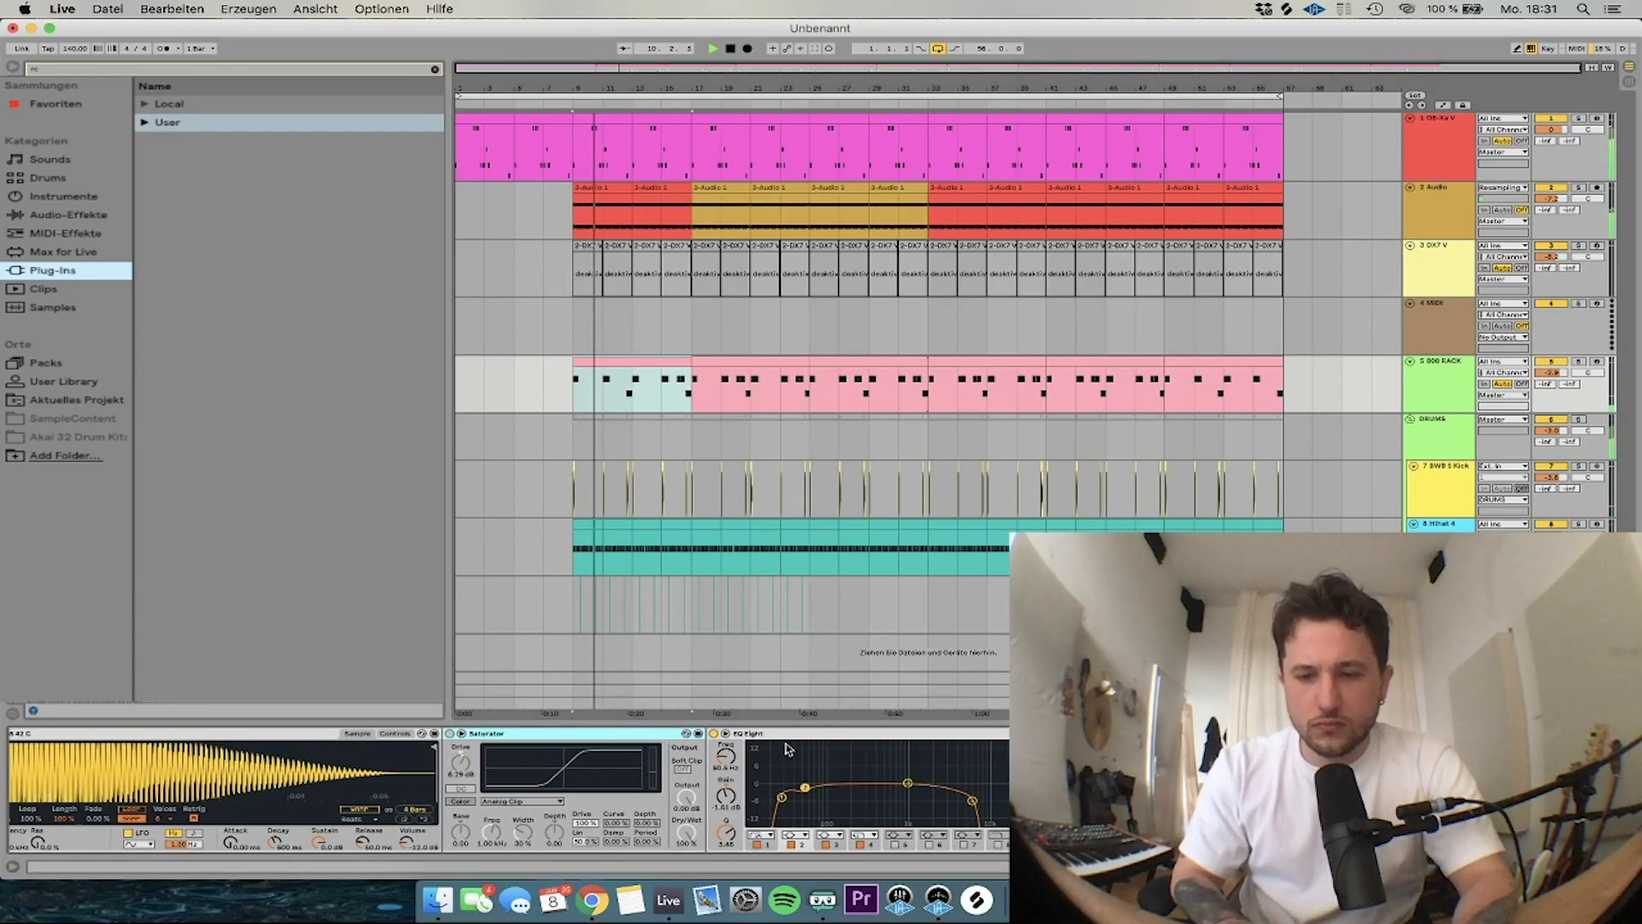
pyautogui.click(72, 70)
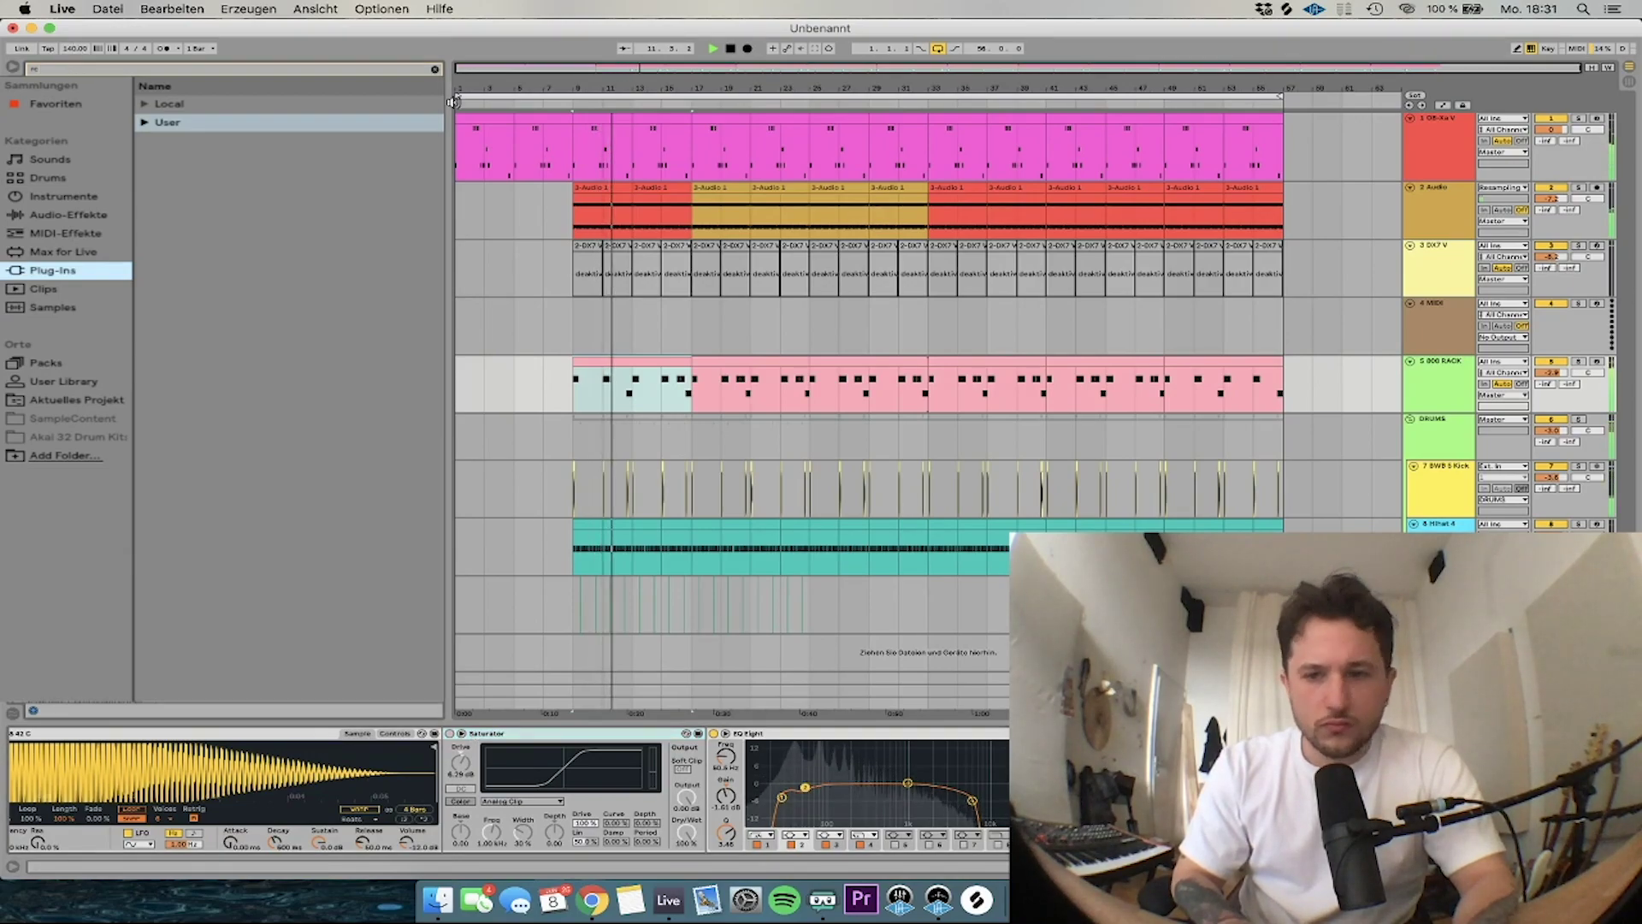
pyautogui.press('alt+super+t')
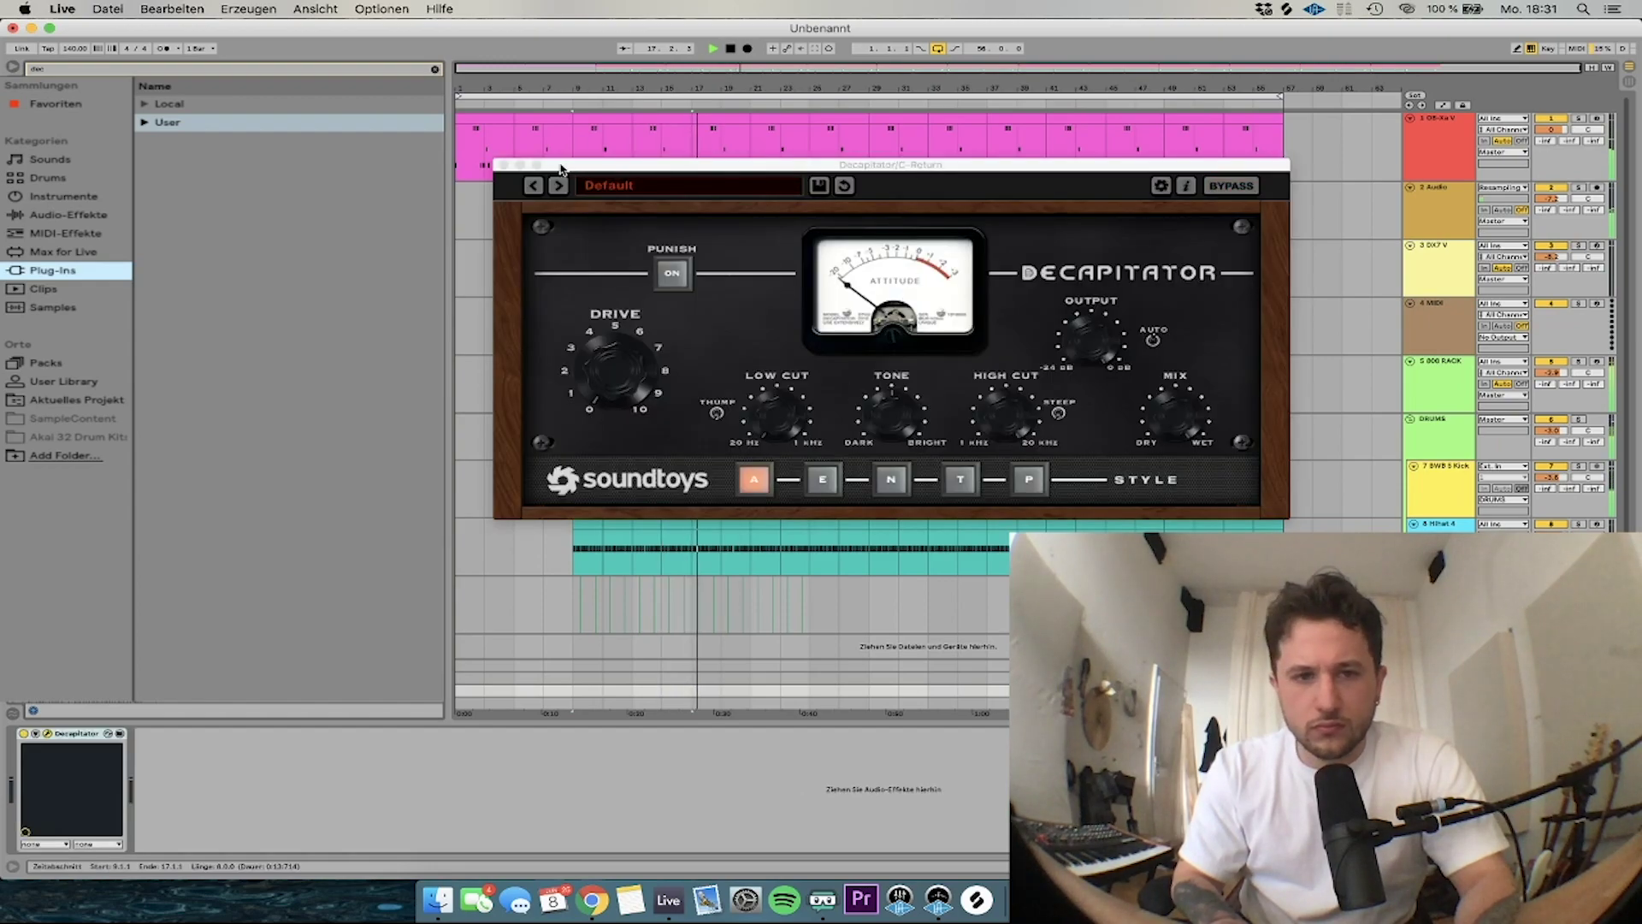
pyautogui.click(504, 166)
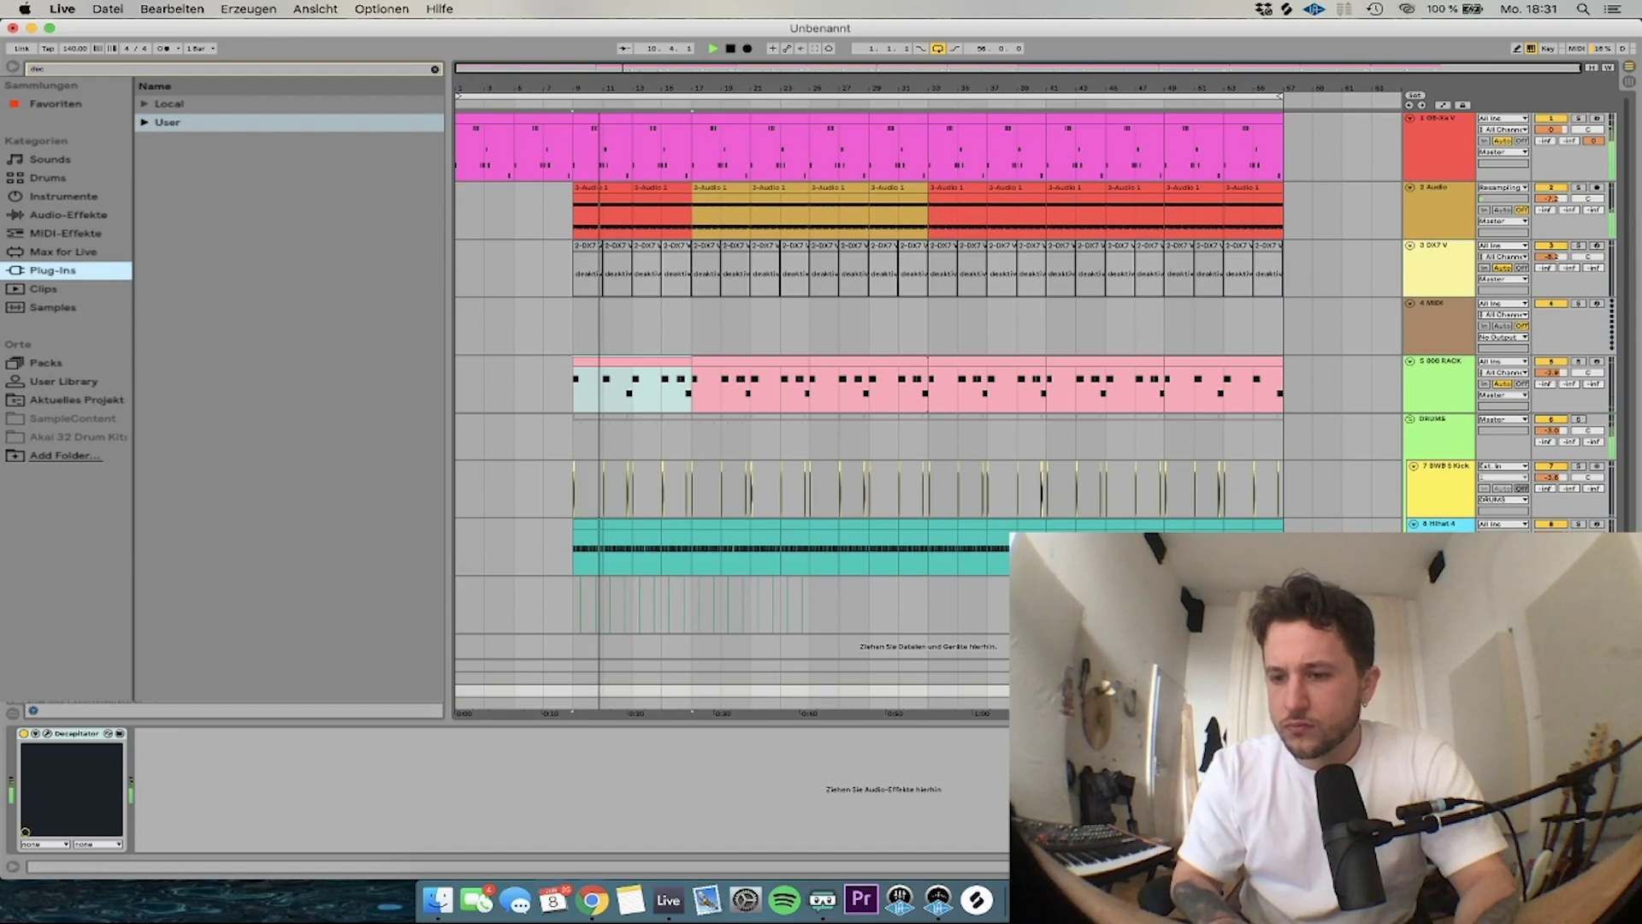
pyautogui.click(1410, 690)
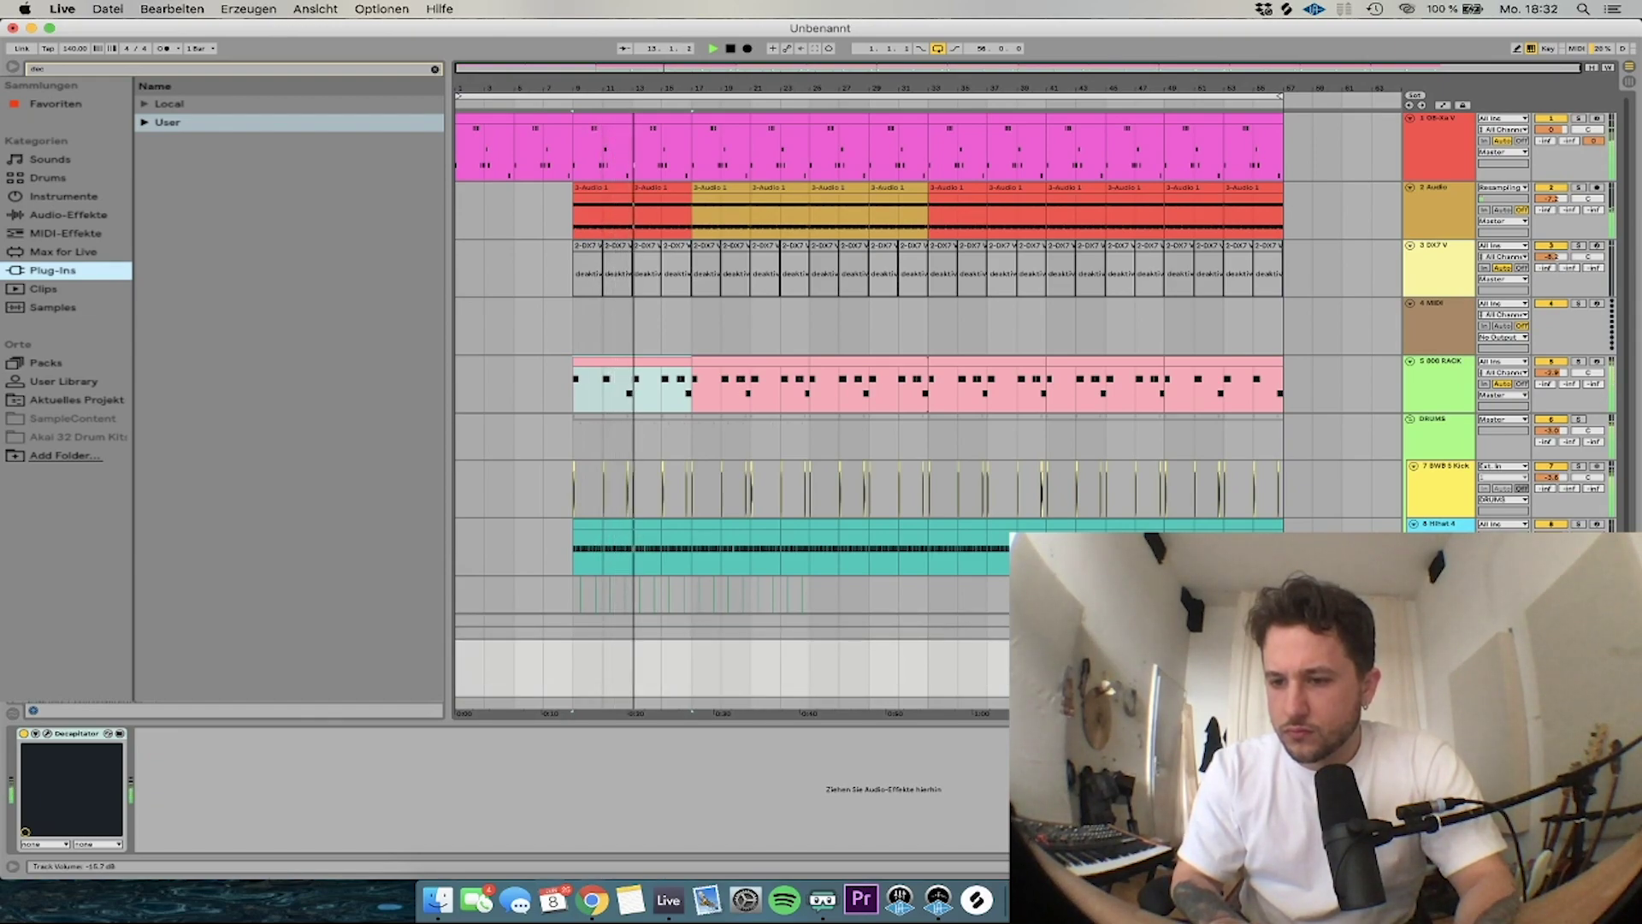
pyautogui.click(1410, 645)
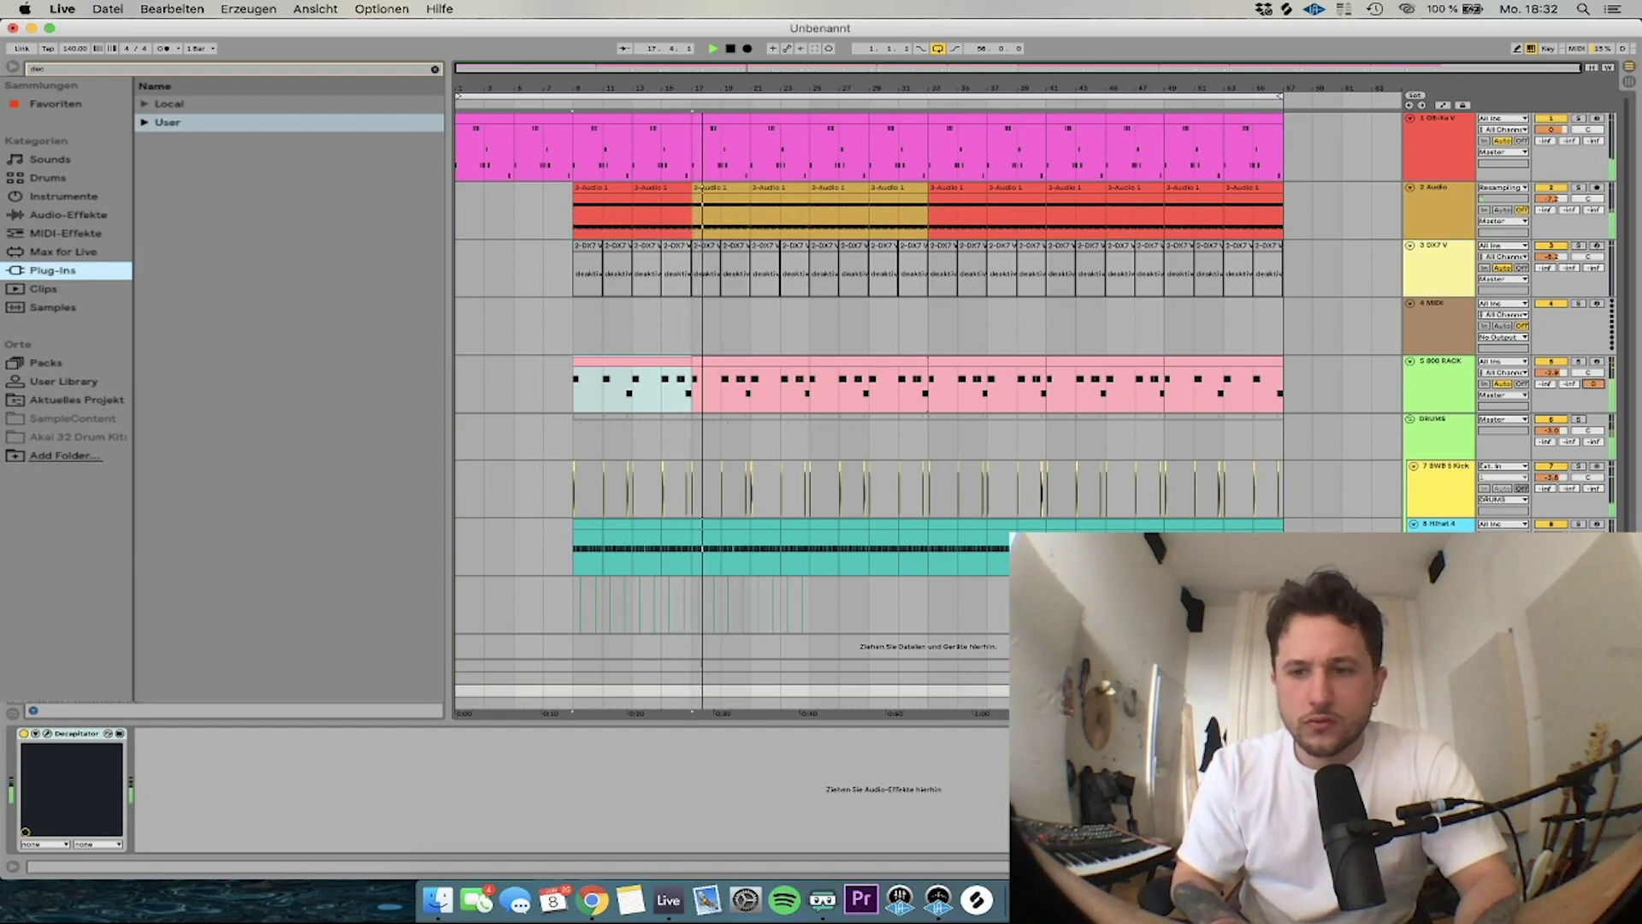
pyautogui.click(1454, 444)
# Duplicate the red audio clip at bar 13 twice over the reversed clips up to bar 25 and play from bar 9
pyautogui.click(690, 213)
pyautogui.click(671, 188)
pyautogui.press('super+d')
pyautogui.press('super+d')
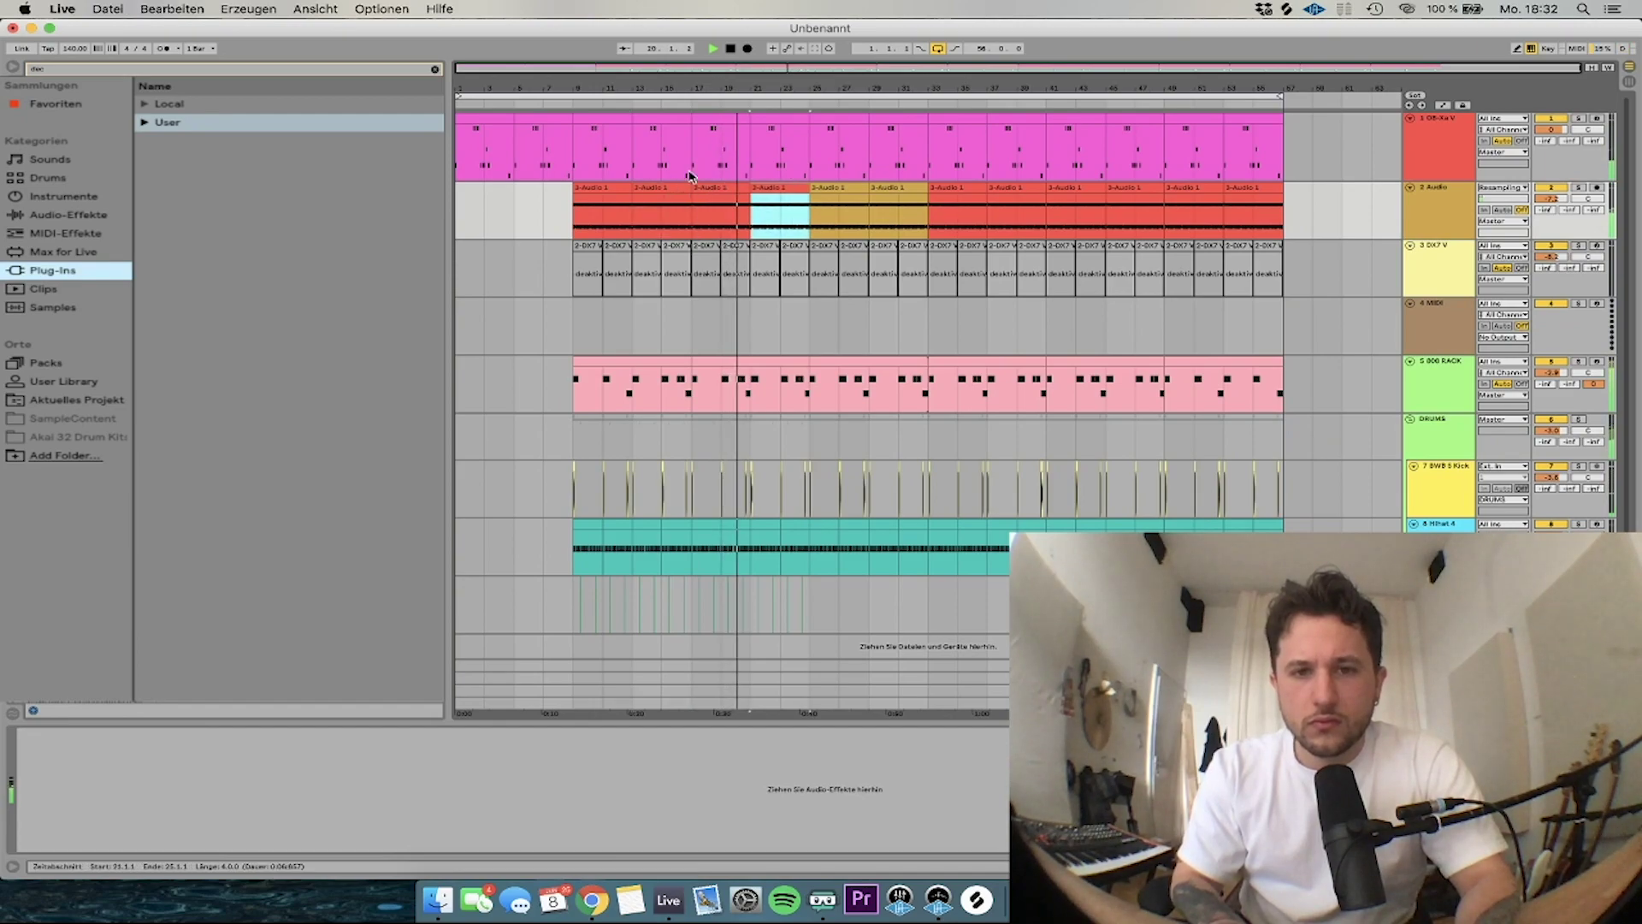
pyautogui.click(588, 328)
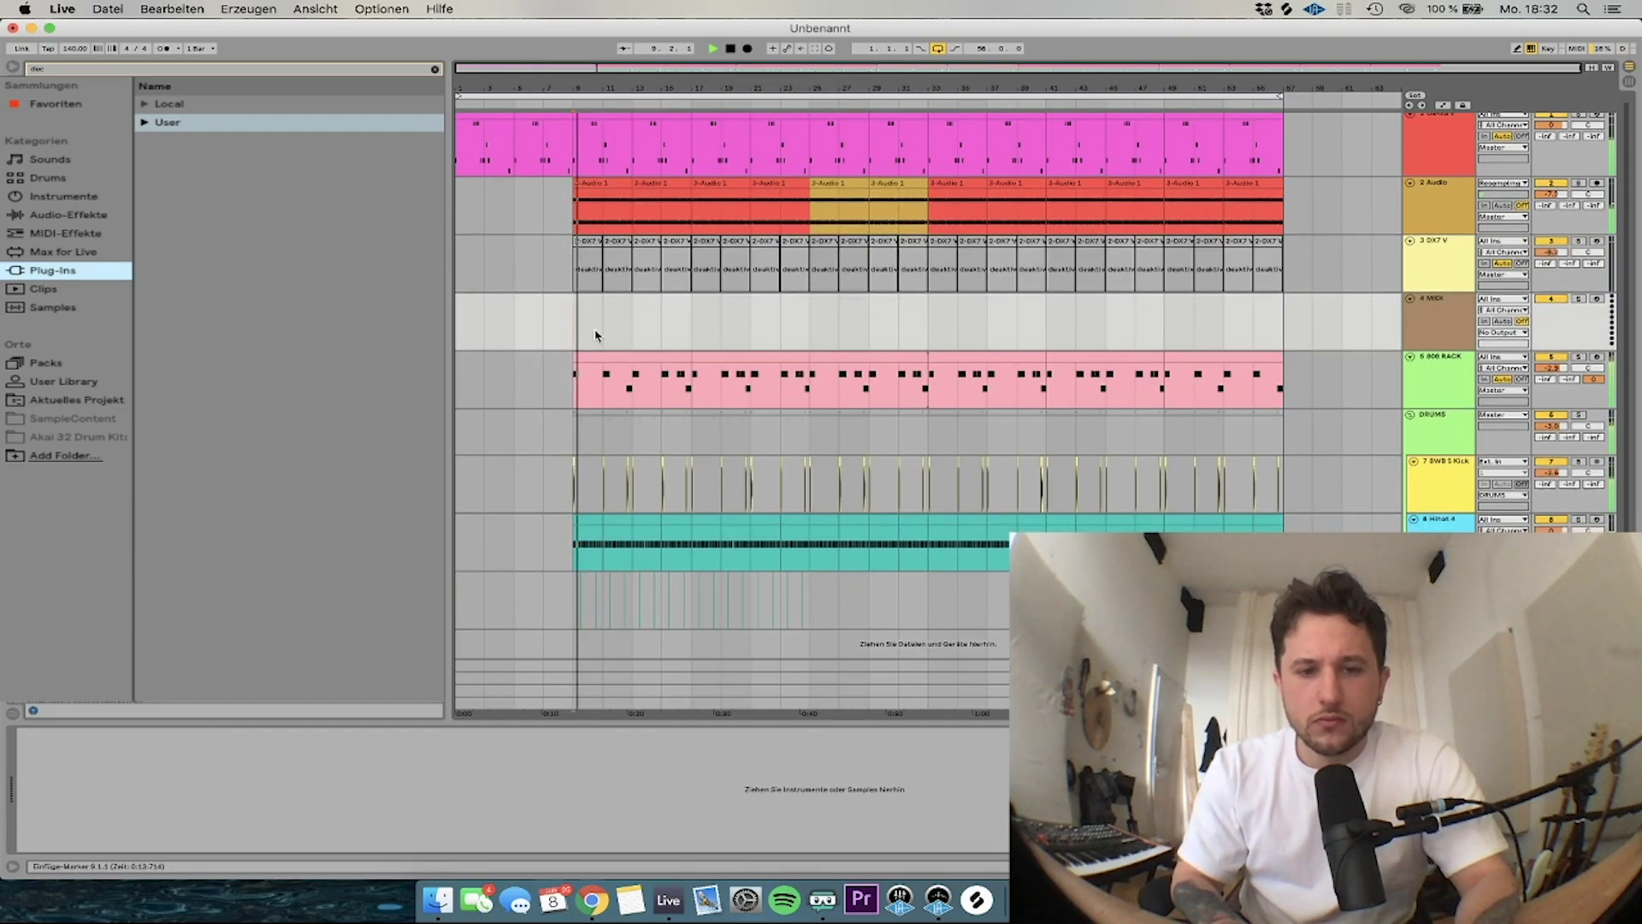
# Clear the browser search, swap through hi-hat samples to Hihat 12 and lower the sampler's sustain
pyautogui.click(1445, 520)
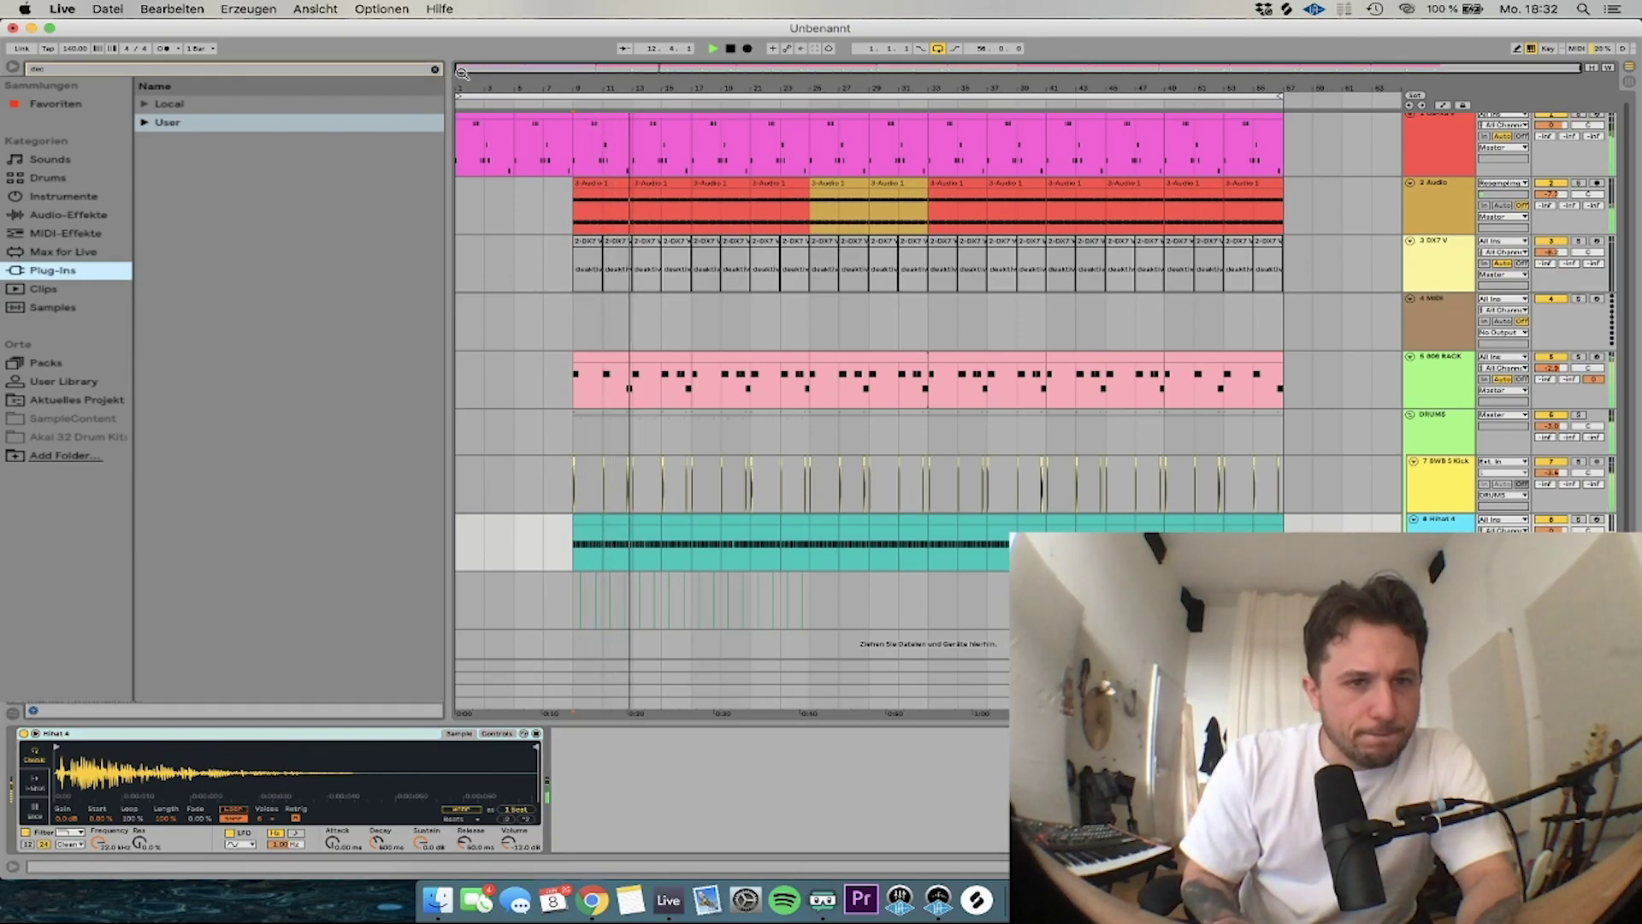
pyautogui.click(436, 69)
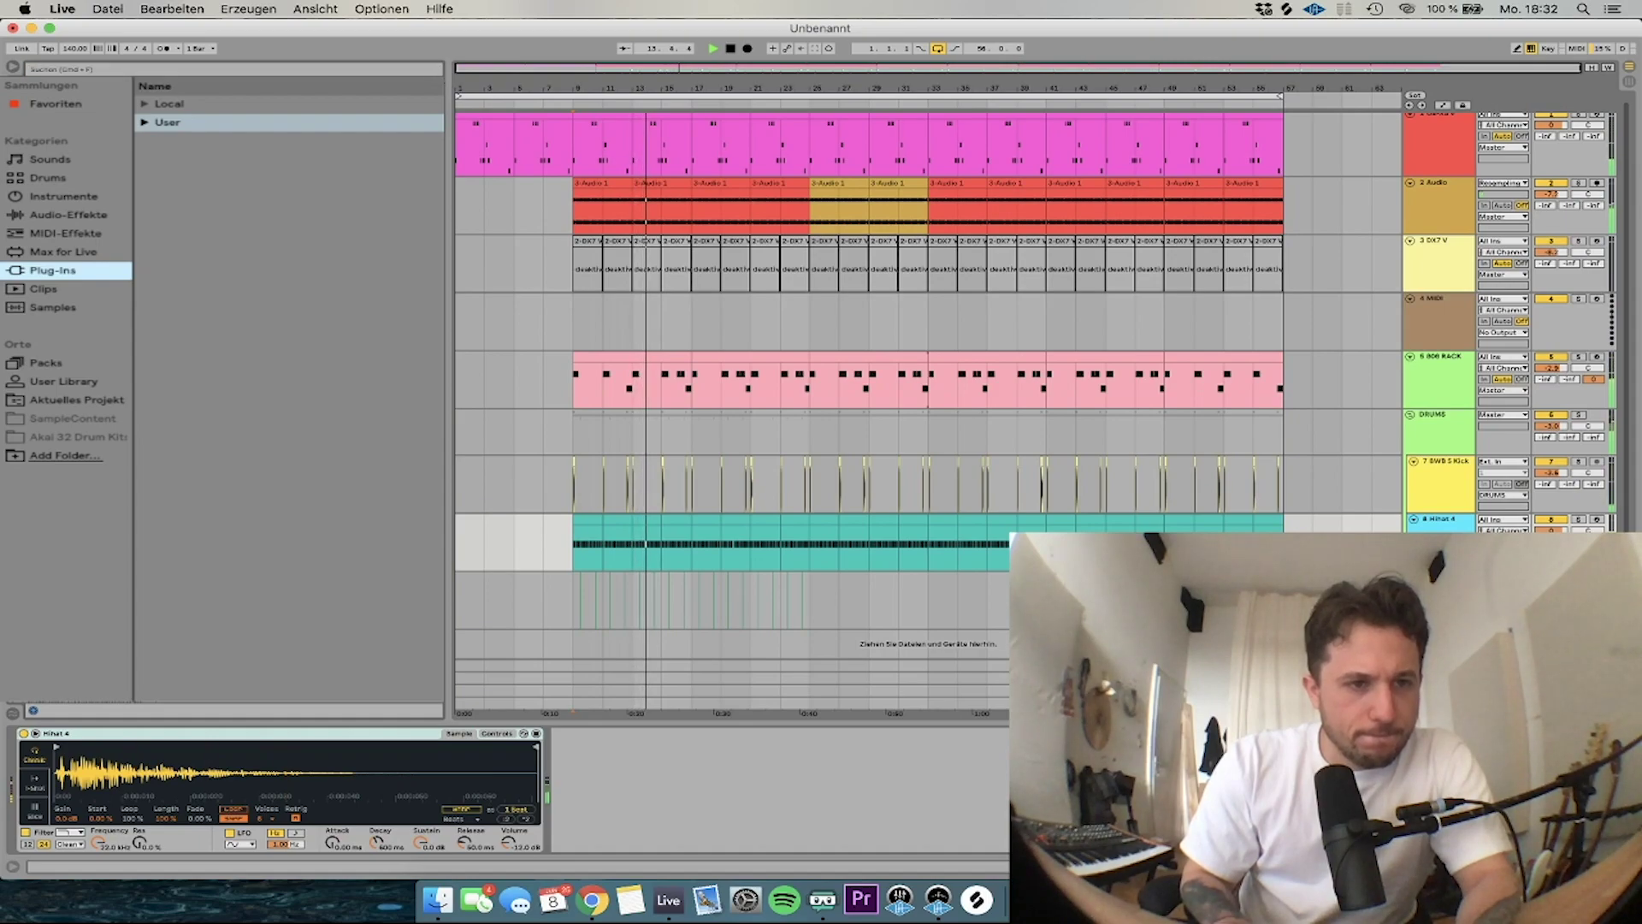
pyautogui.press('super+z')
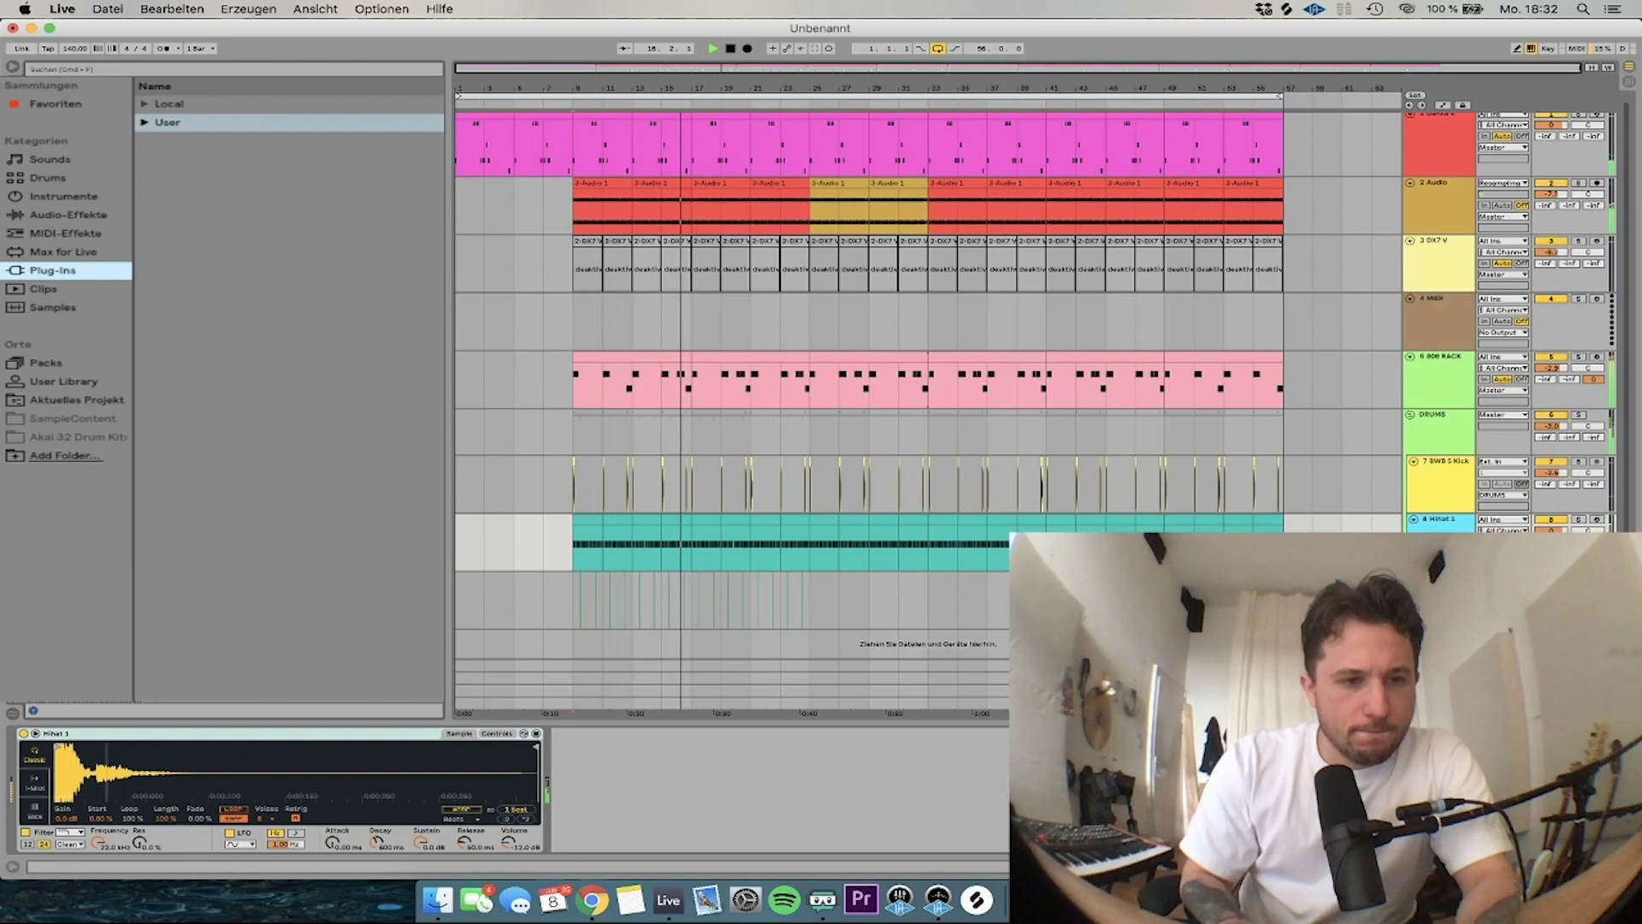
pyautogui.moveTo(289, 717); pyautogui.dragTo(276, 767)
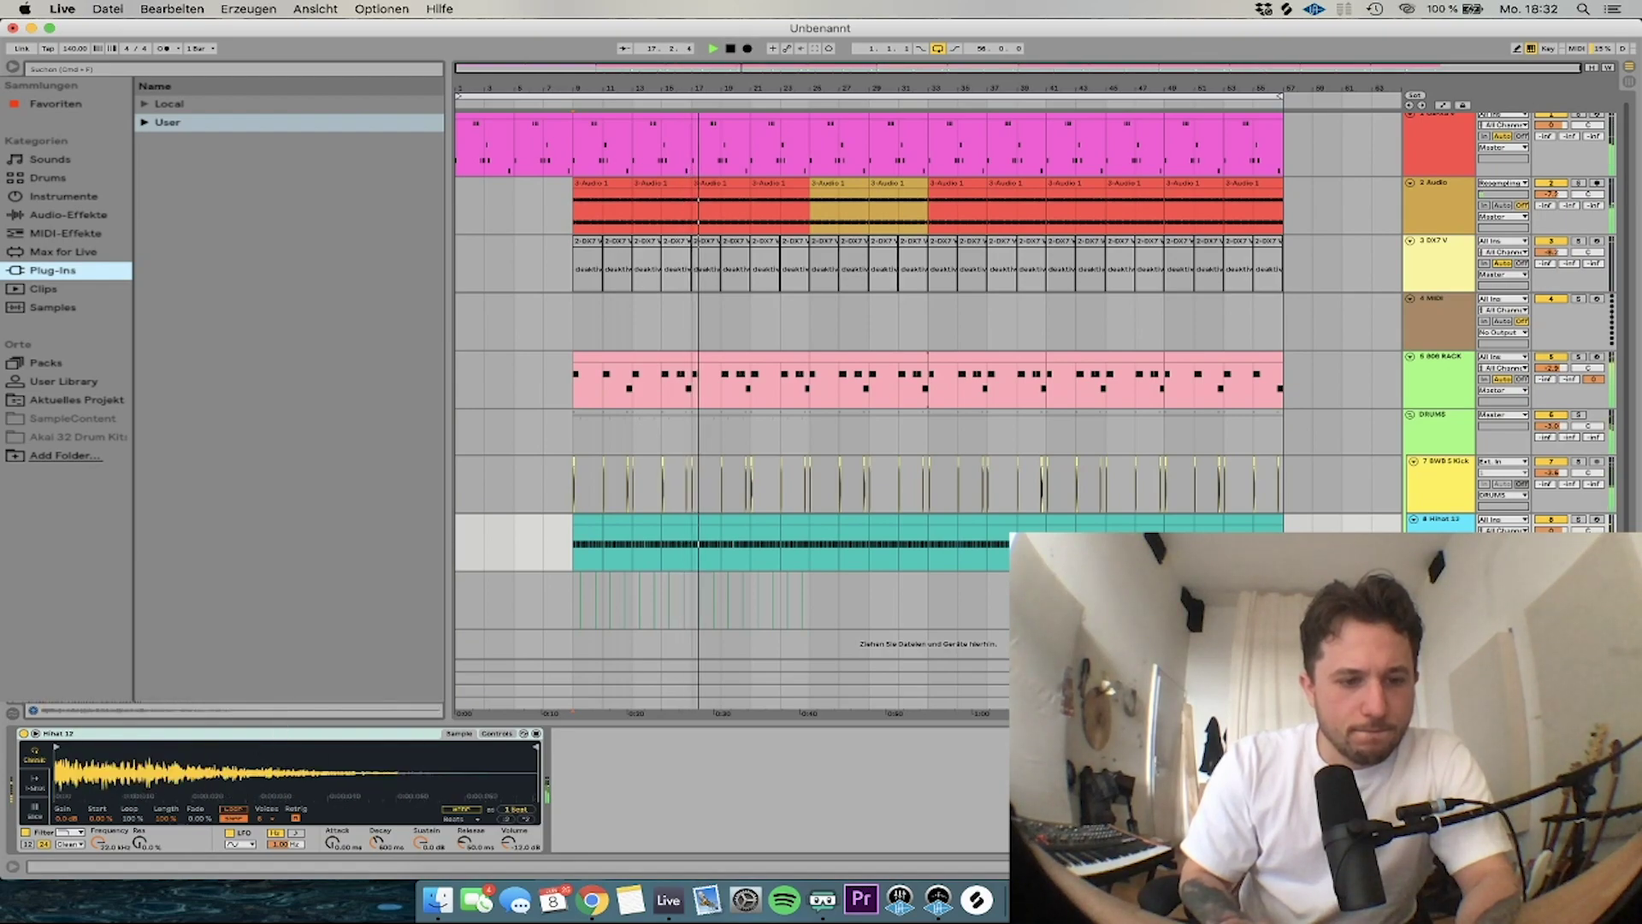
pyautogui.press('super+z')
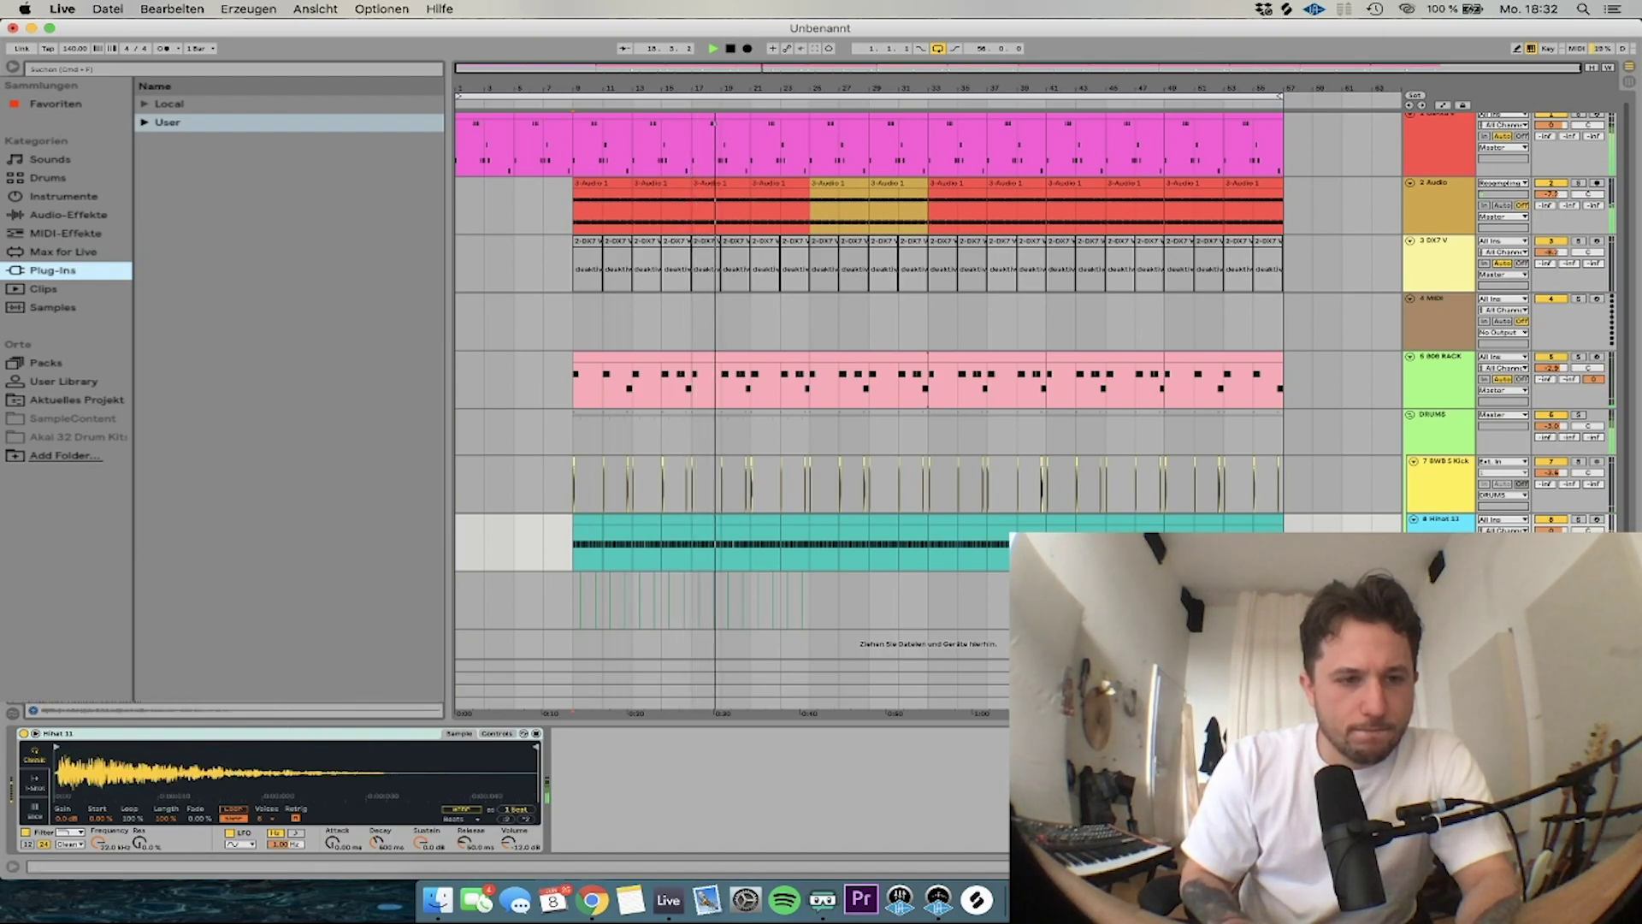
pyautogui.press('super+shift+z')
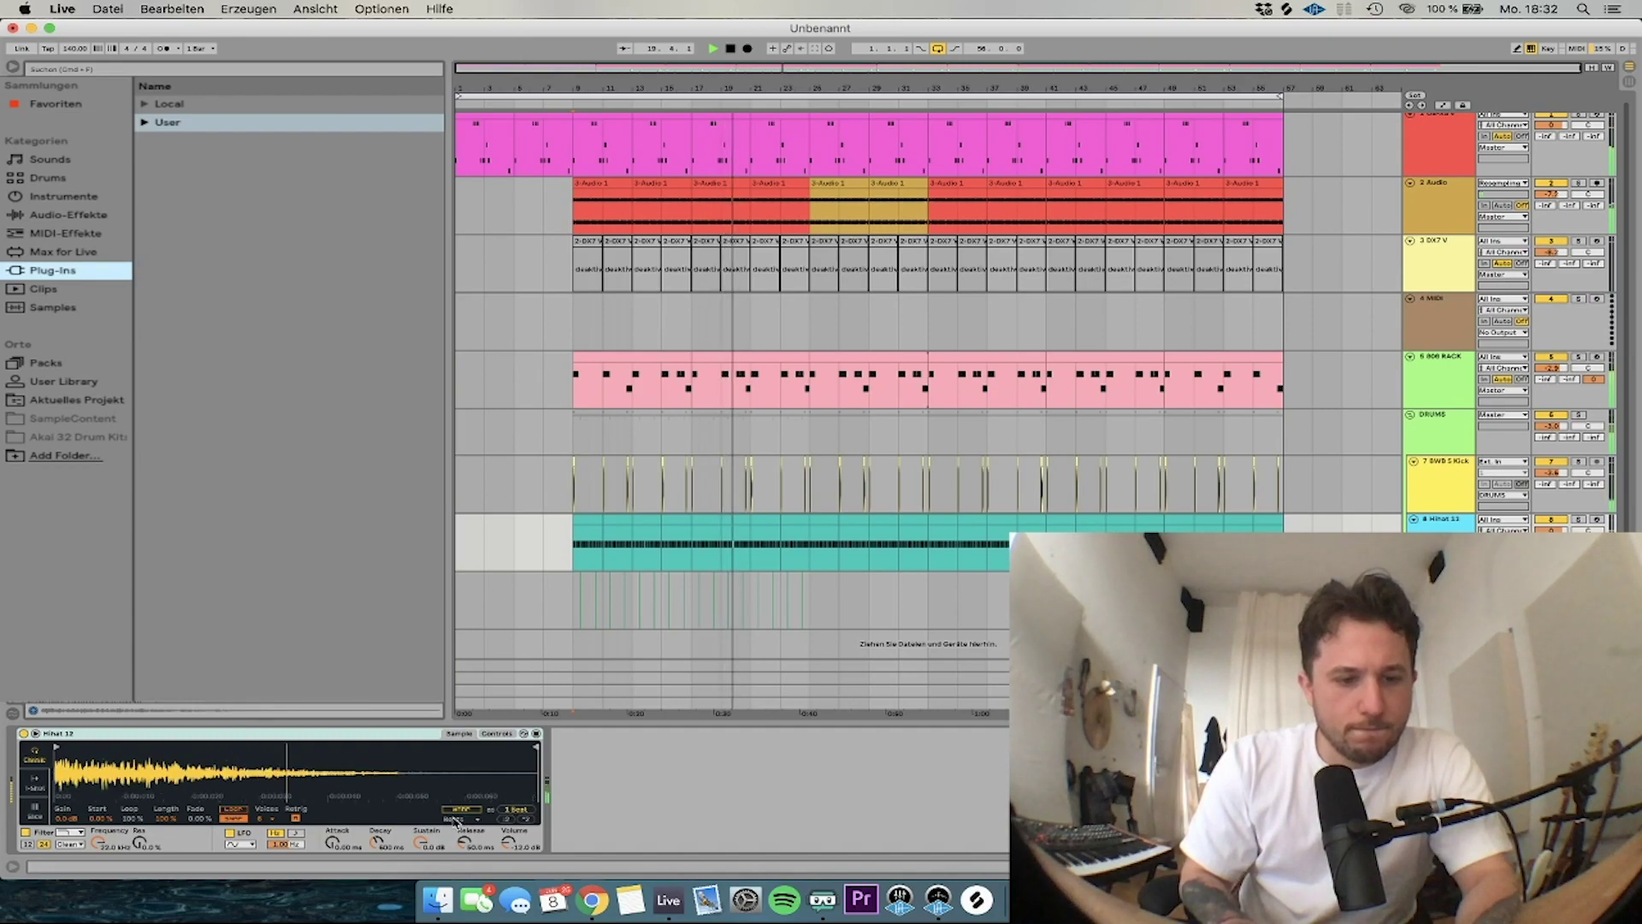
pyautogui.moveTo(429, 838); pyautogui.dragTo(430, 873)
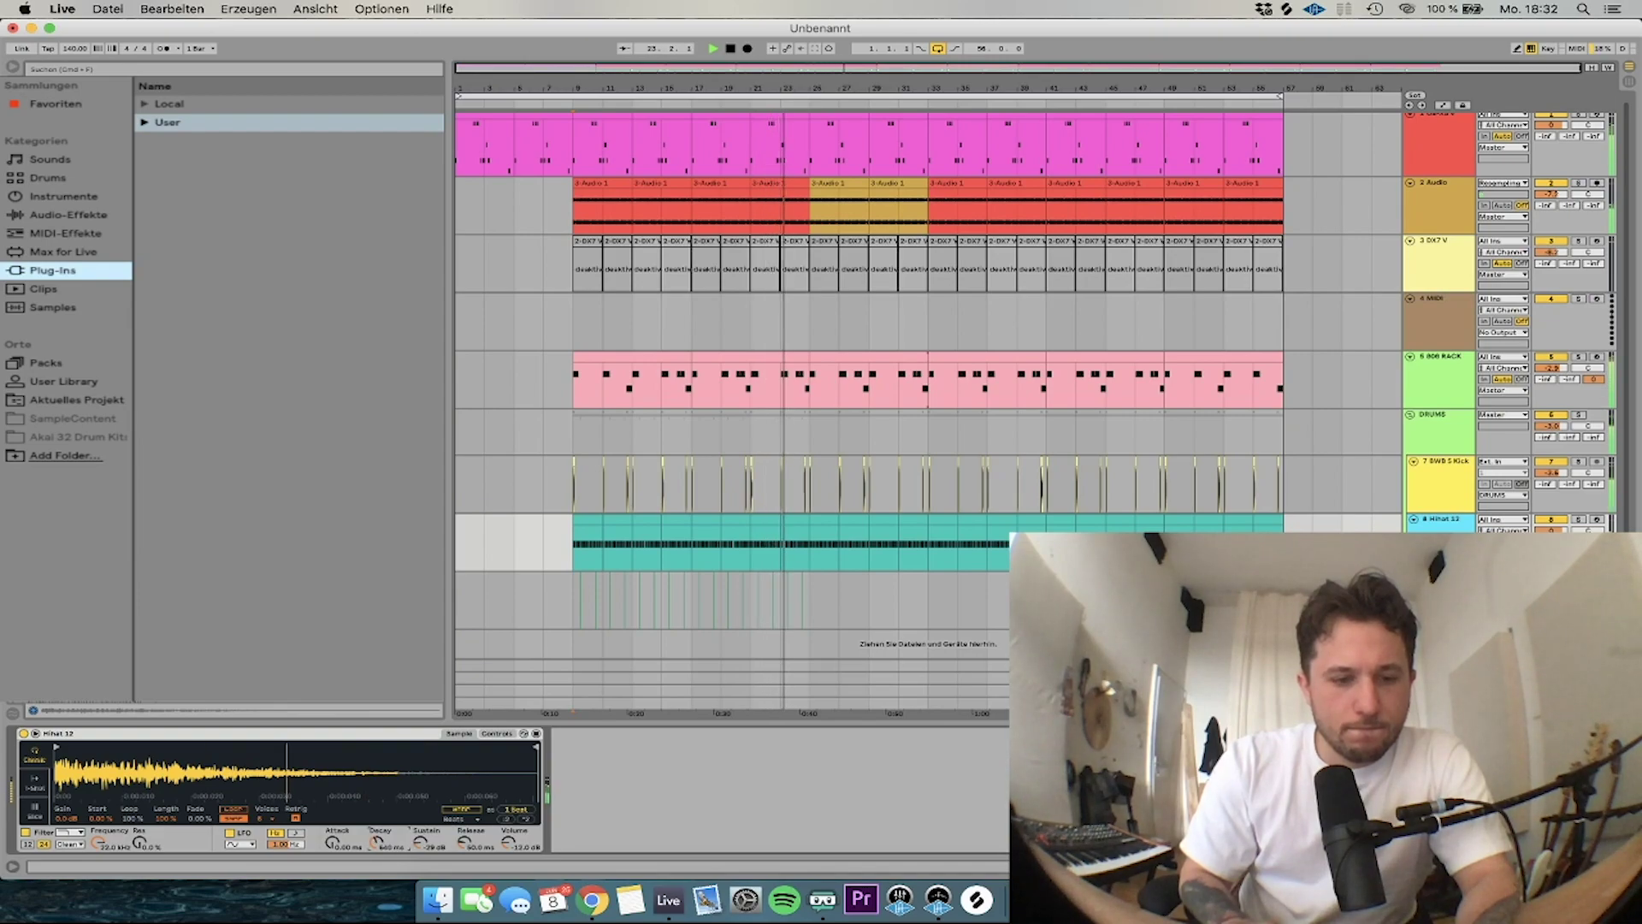
# Copy the two-bar hi-hat clip into the empty bars 1 to 9 and play the arrangement from the start
pyautogui.scroll(1, 471, 129)
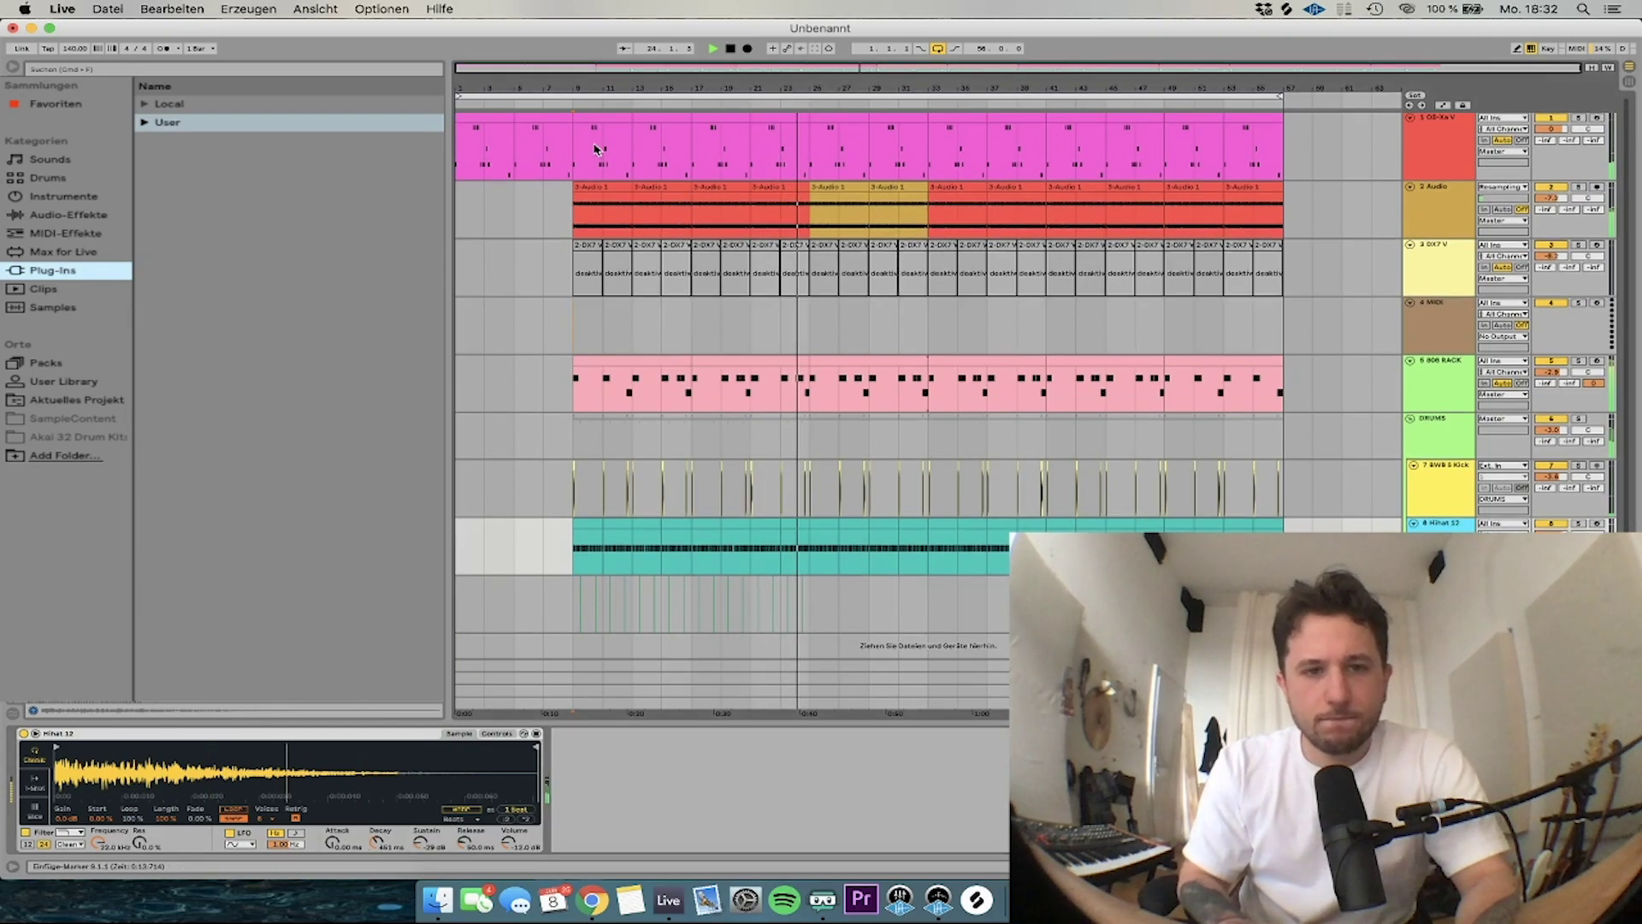
pyautogui.press('space')
pyautogui.click(471, 113)
pyautogui.click(495, 532)
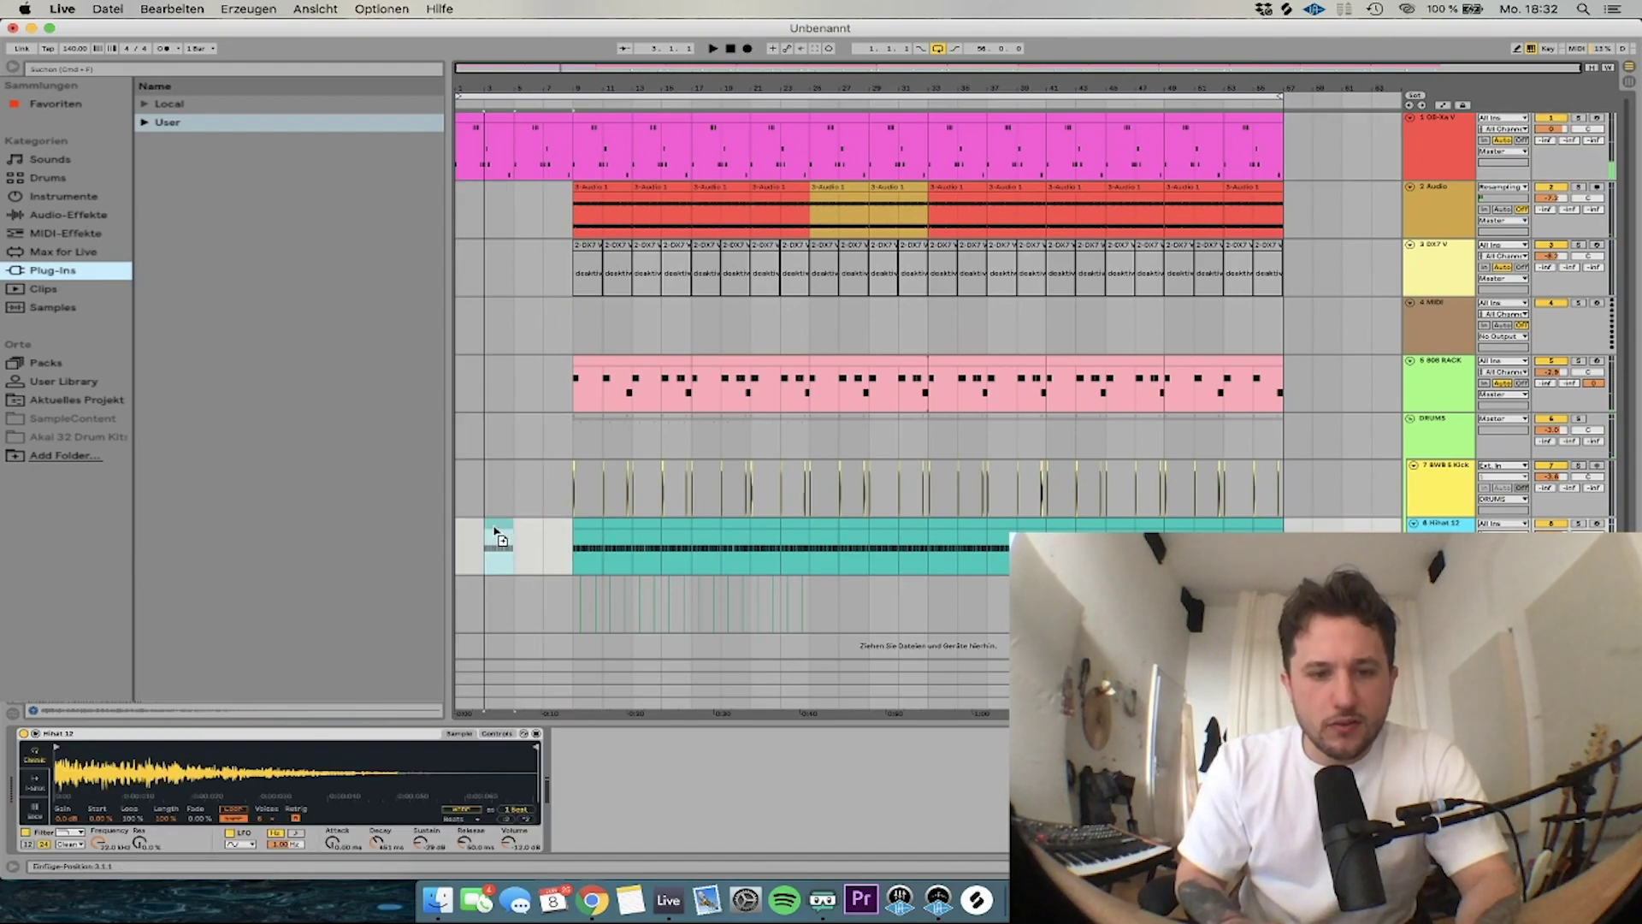
pyautogui.press('super+d')
pyautogui.press('super+d')
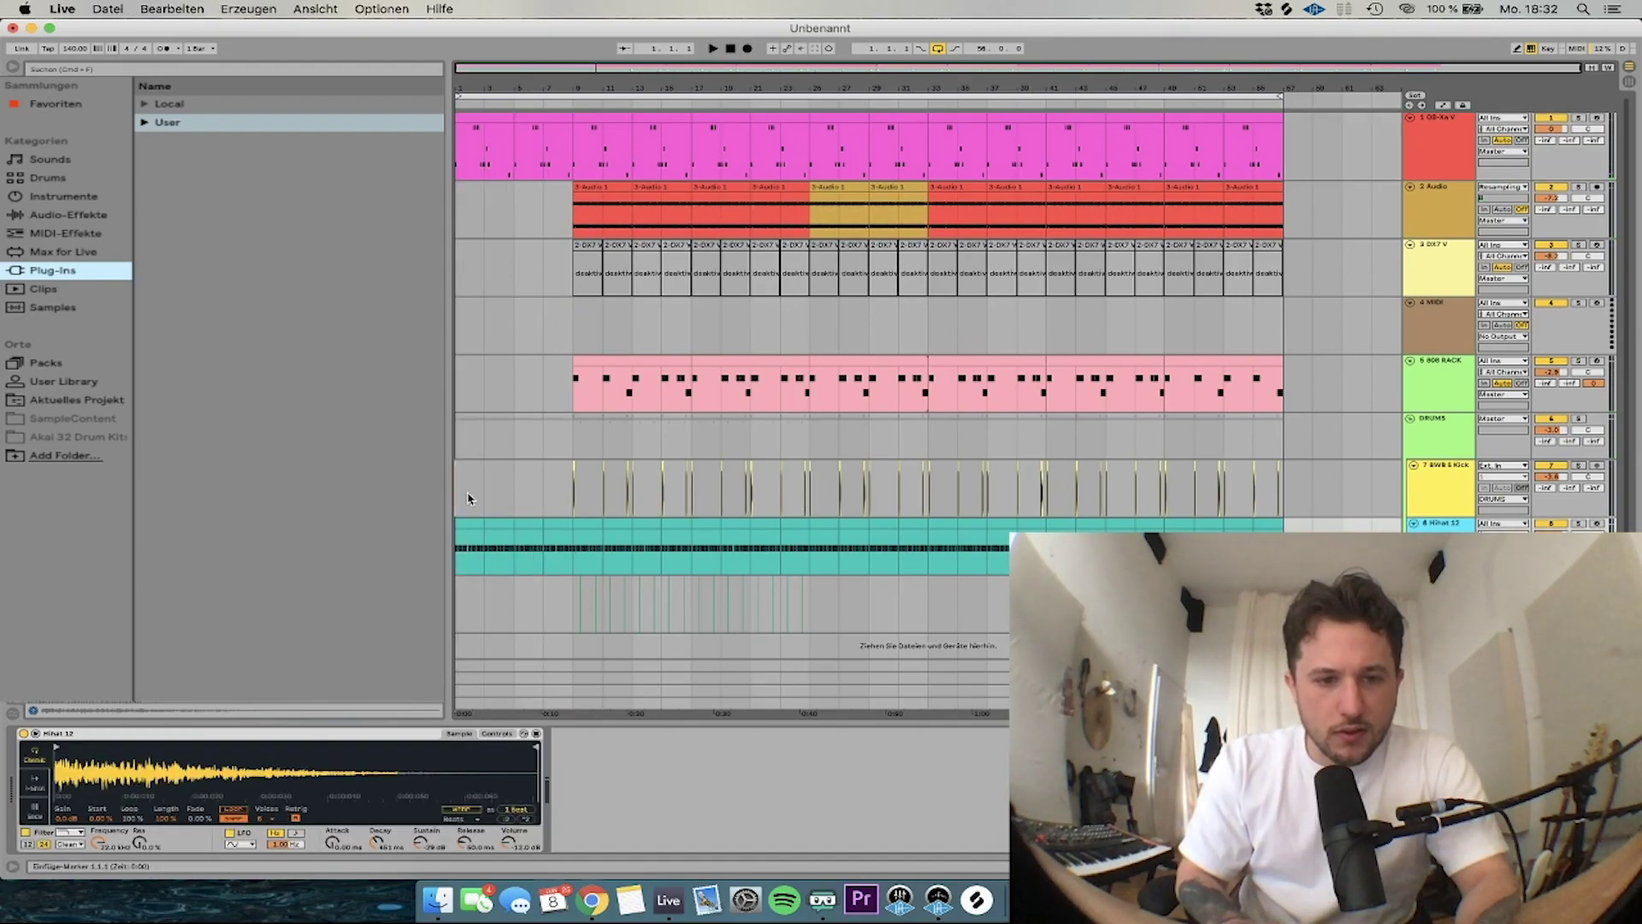
pyautogui.click(469, 499)
pyautogui.press('space')
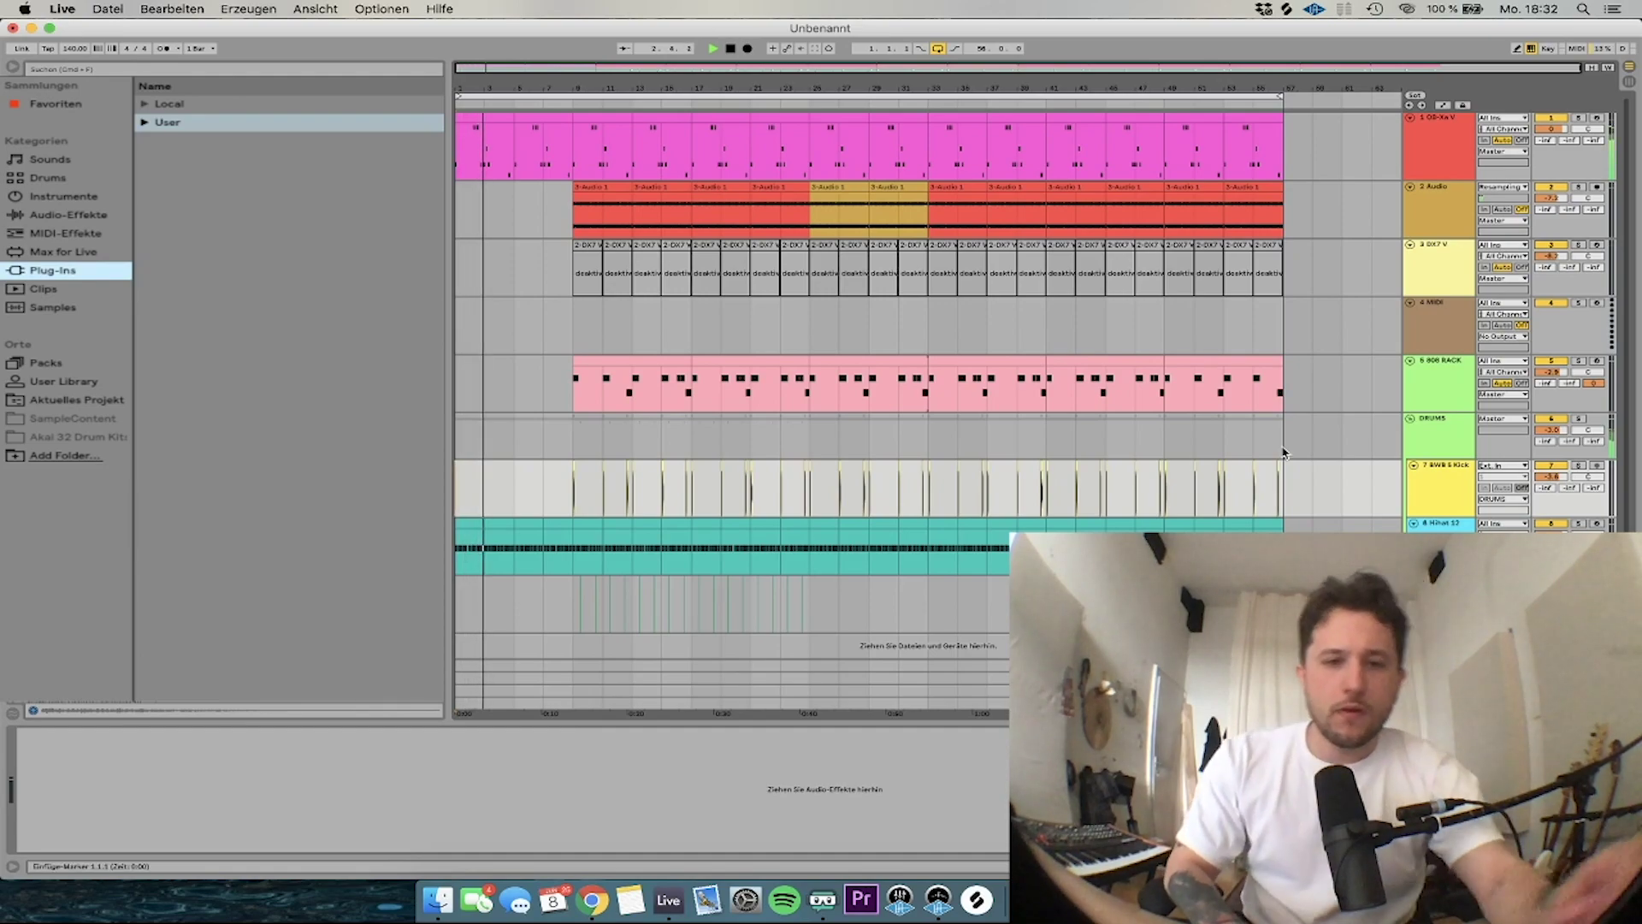
# In the opening hi-hat clip, move the fast three-note roll from beat 1.4 to beat 1.3, with a single note on 1.4
pyautogui.doubleClick(473, 521)
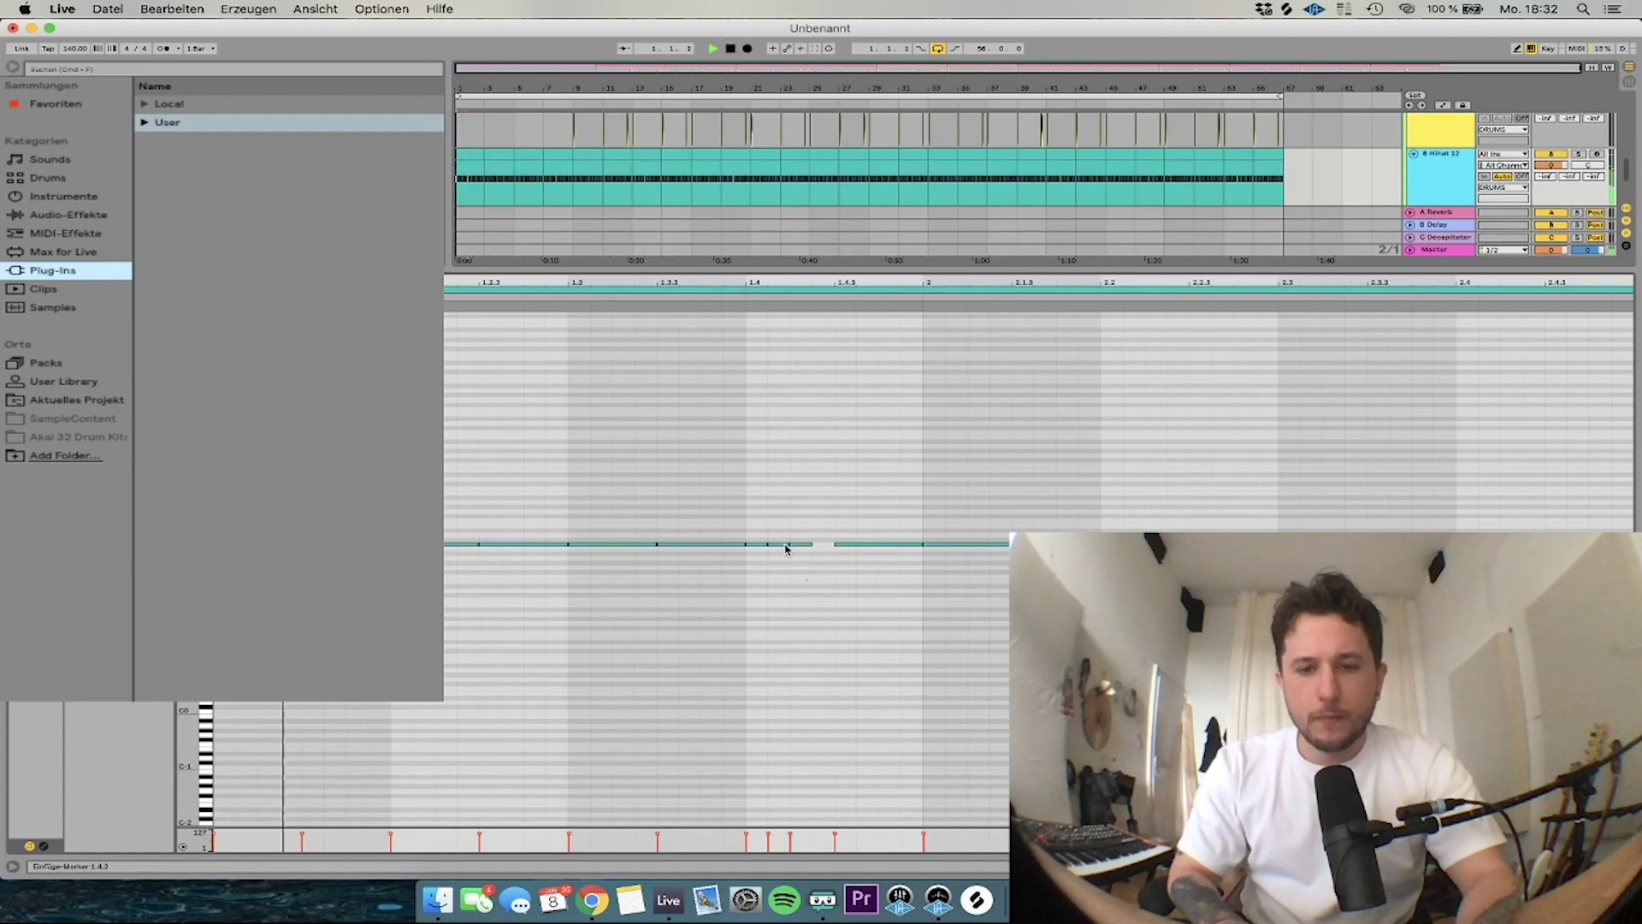
pyautogui.moveTo(794, 560); pyautogui.dragTo(756, 530)
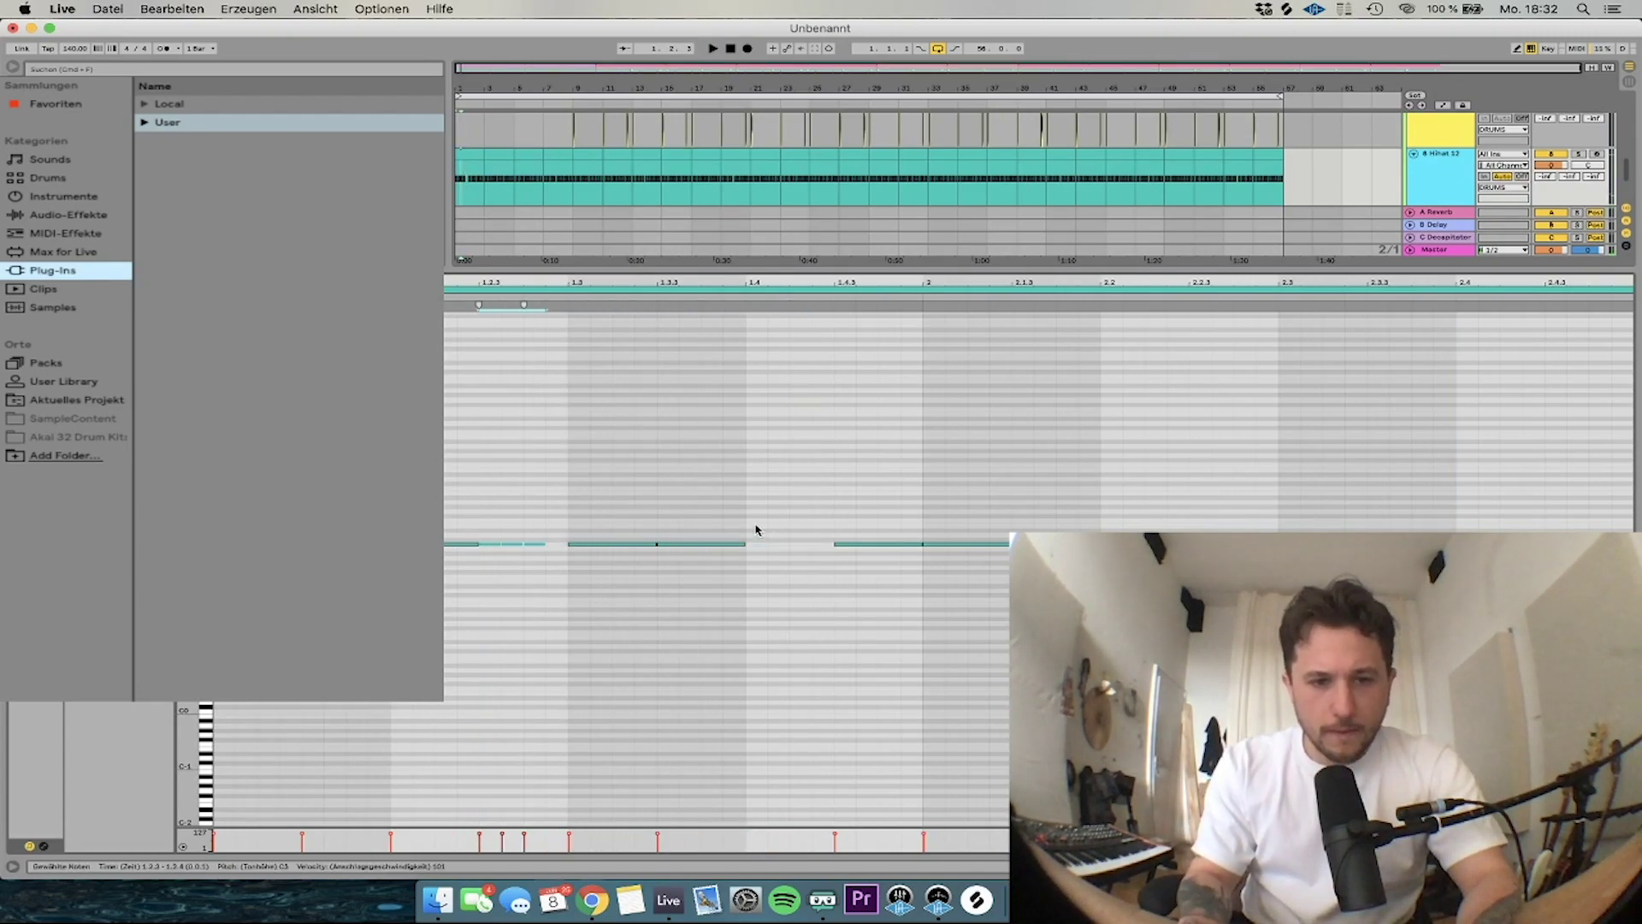
pyautogui.press('Right')
pyautogui.press('space')
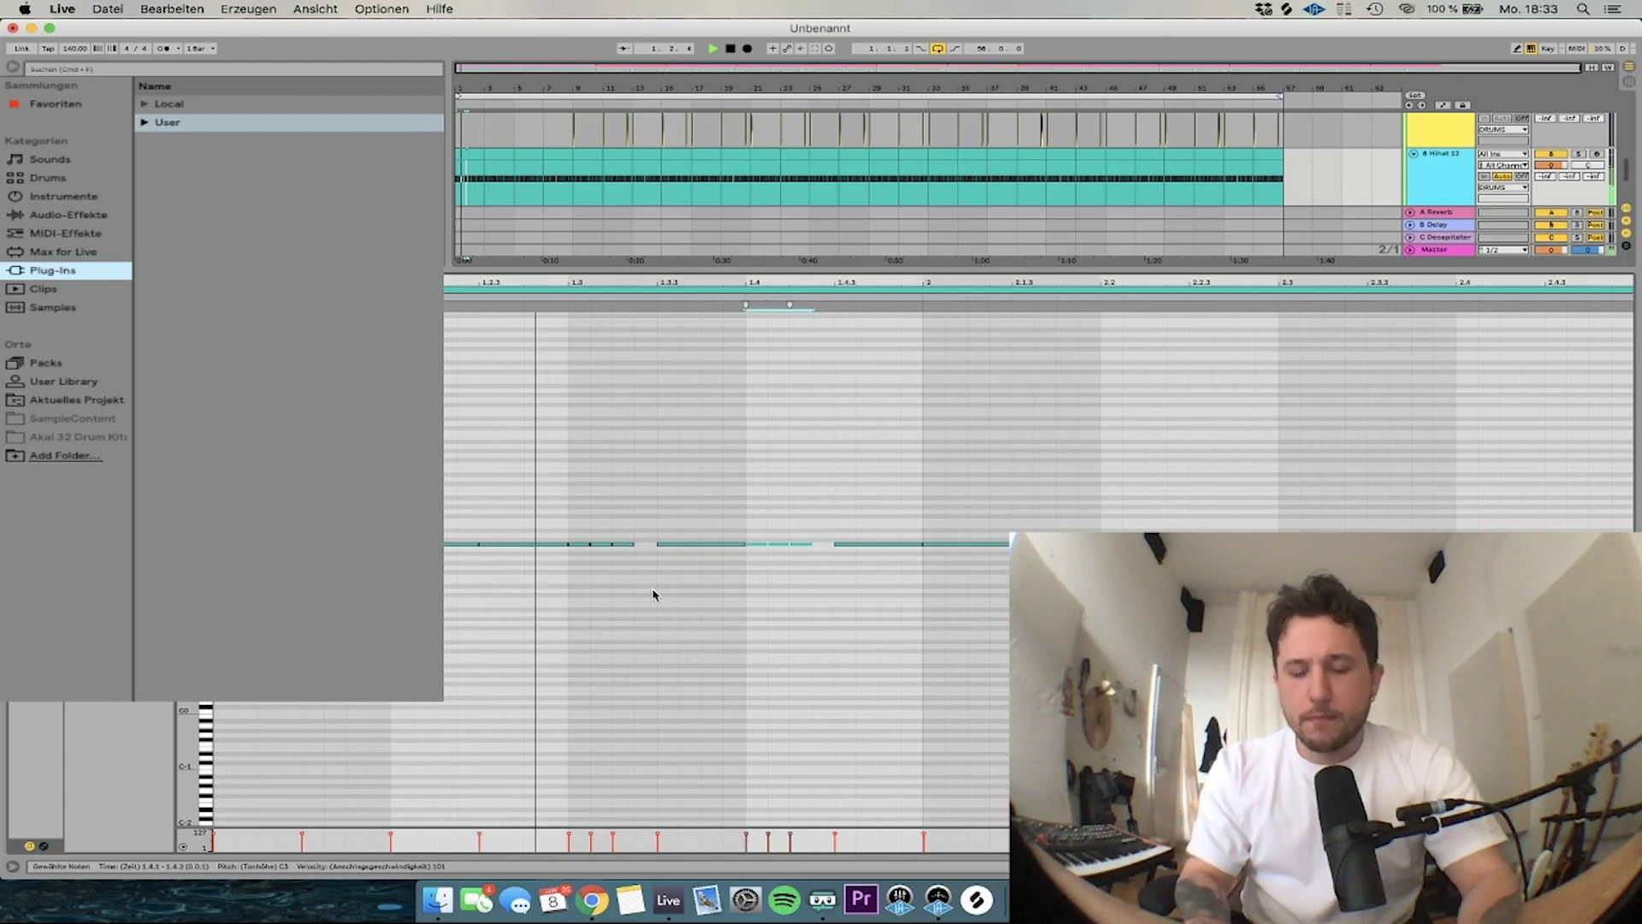
pyautogui.press('space')
pyautogui.click(705, 499)
pyautogui.press('super+z')
pyautogui.press('space')
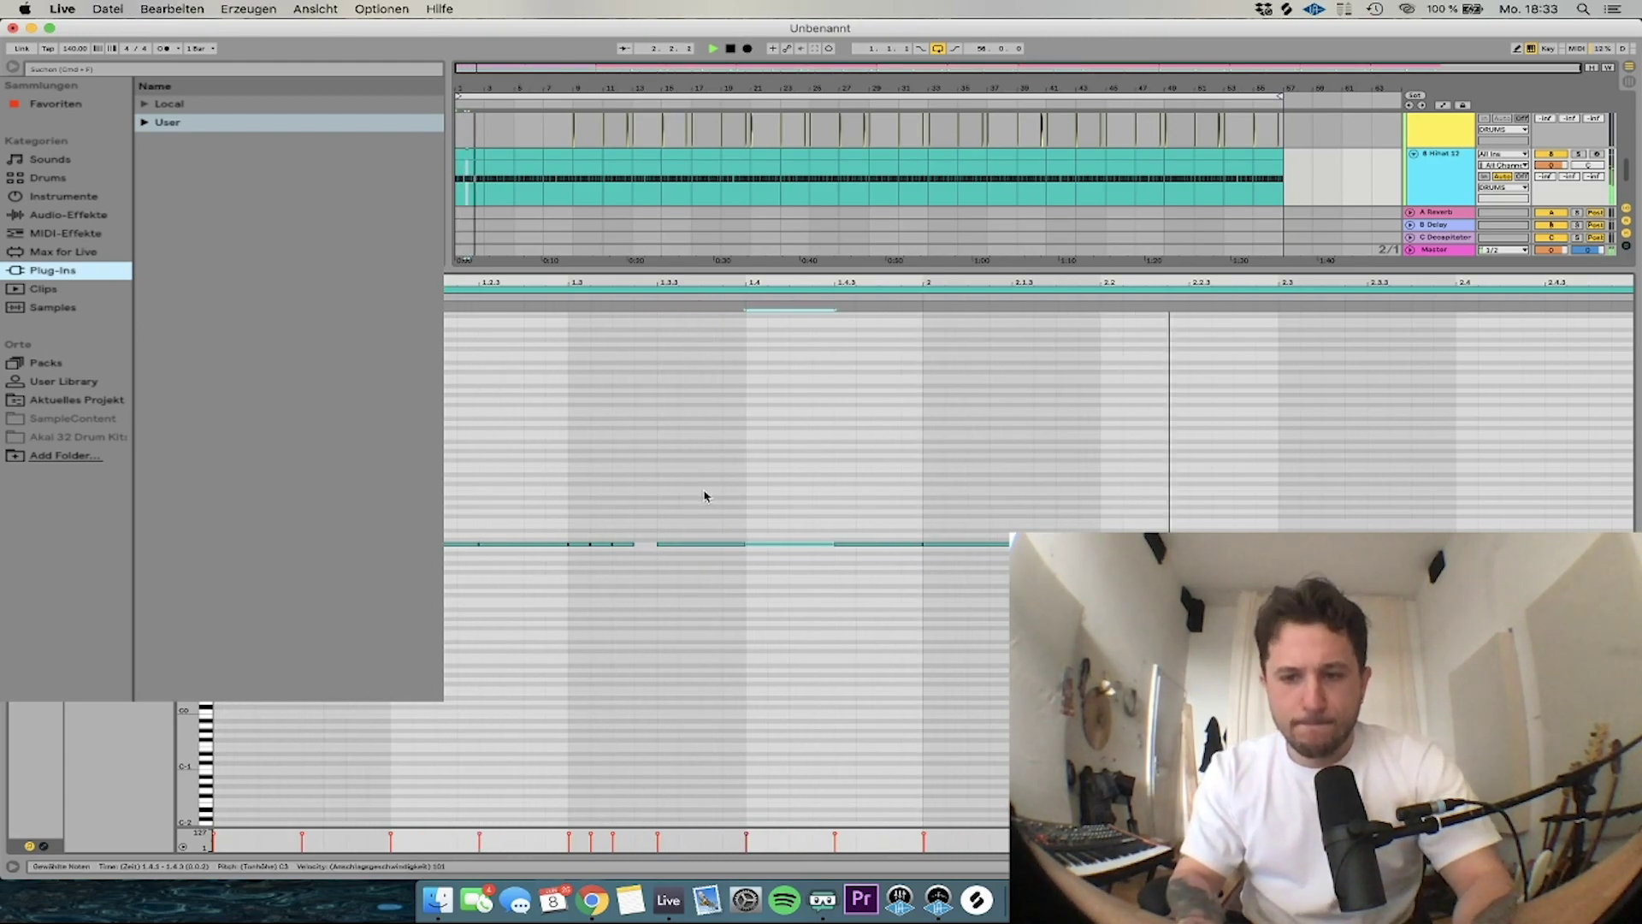
# Place the hi-hat roll on beat 2.3 of the clip and transpose it down to a much lower pitch
pyautogui.moveTo(616, 571); pyautogui.dragTo(1286, 549)
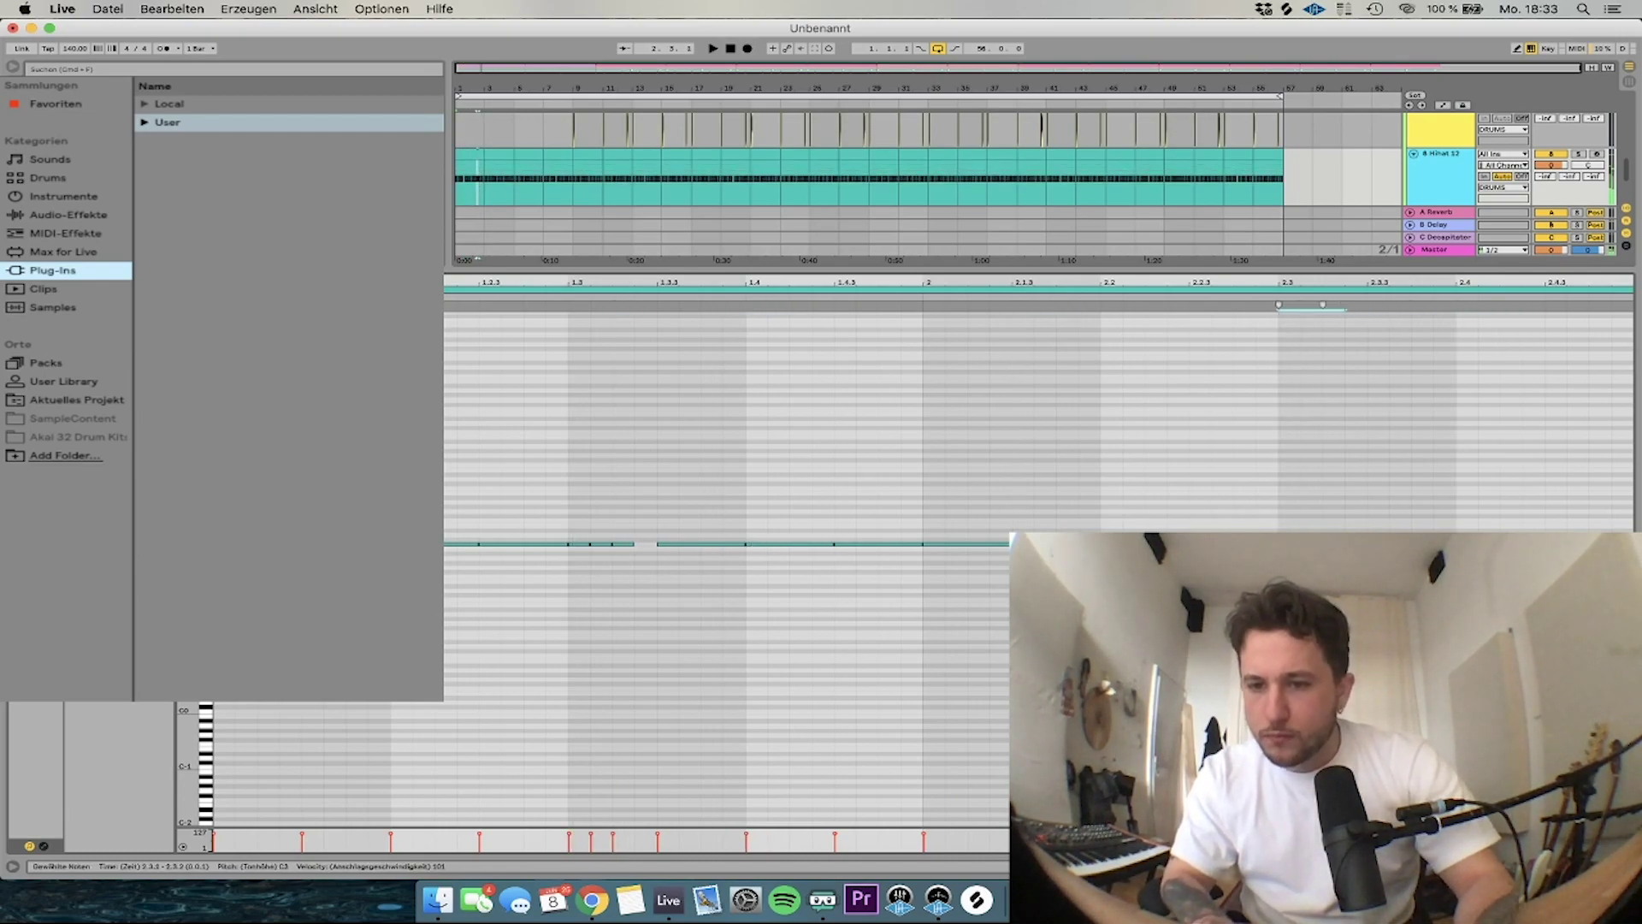
pyautogui.press('Down')
pyautogui.press('Down')
pyautogui.press('Down')
pyautogui.press('Down')
pyautogui.press('Down')
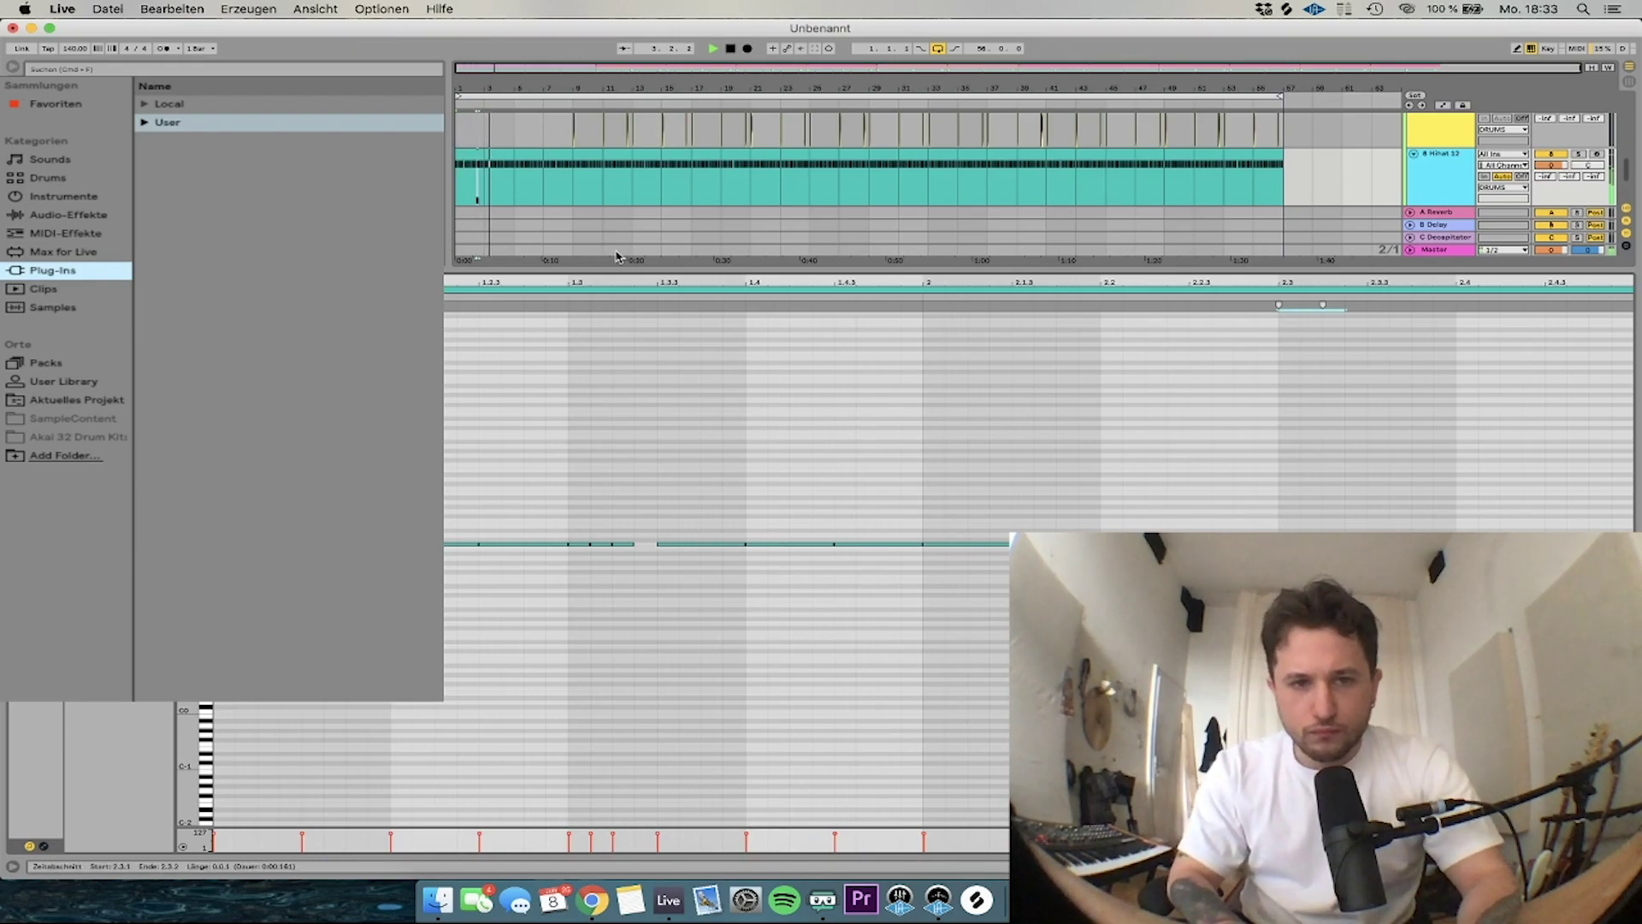
# Recolour the edited opening hi-hat clip golden brown, duplicate it up to bar 9 and return to the full arrangement
pyautogui.scroll(1, 636, 191)
pyautogui.rightClick(472, 156)
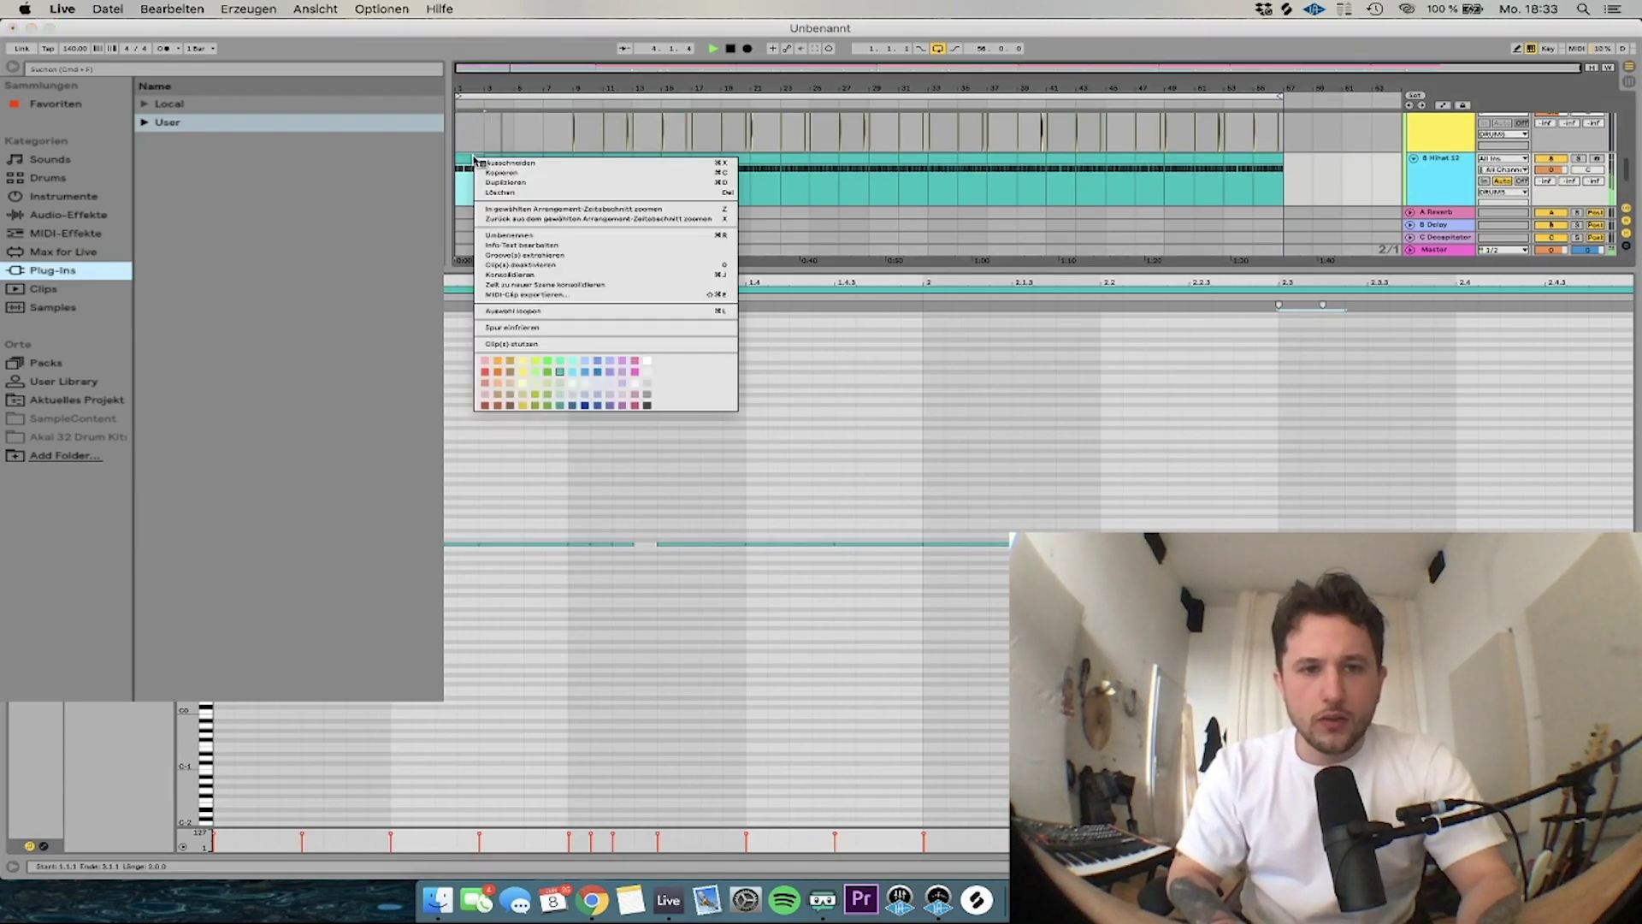
pyautogui.click(515, 376)
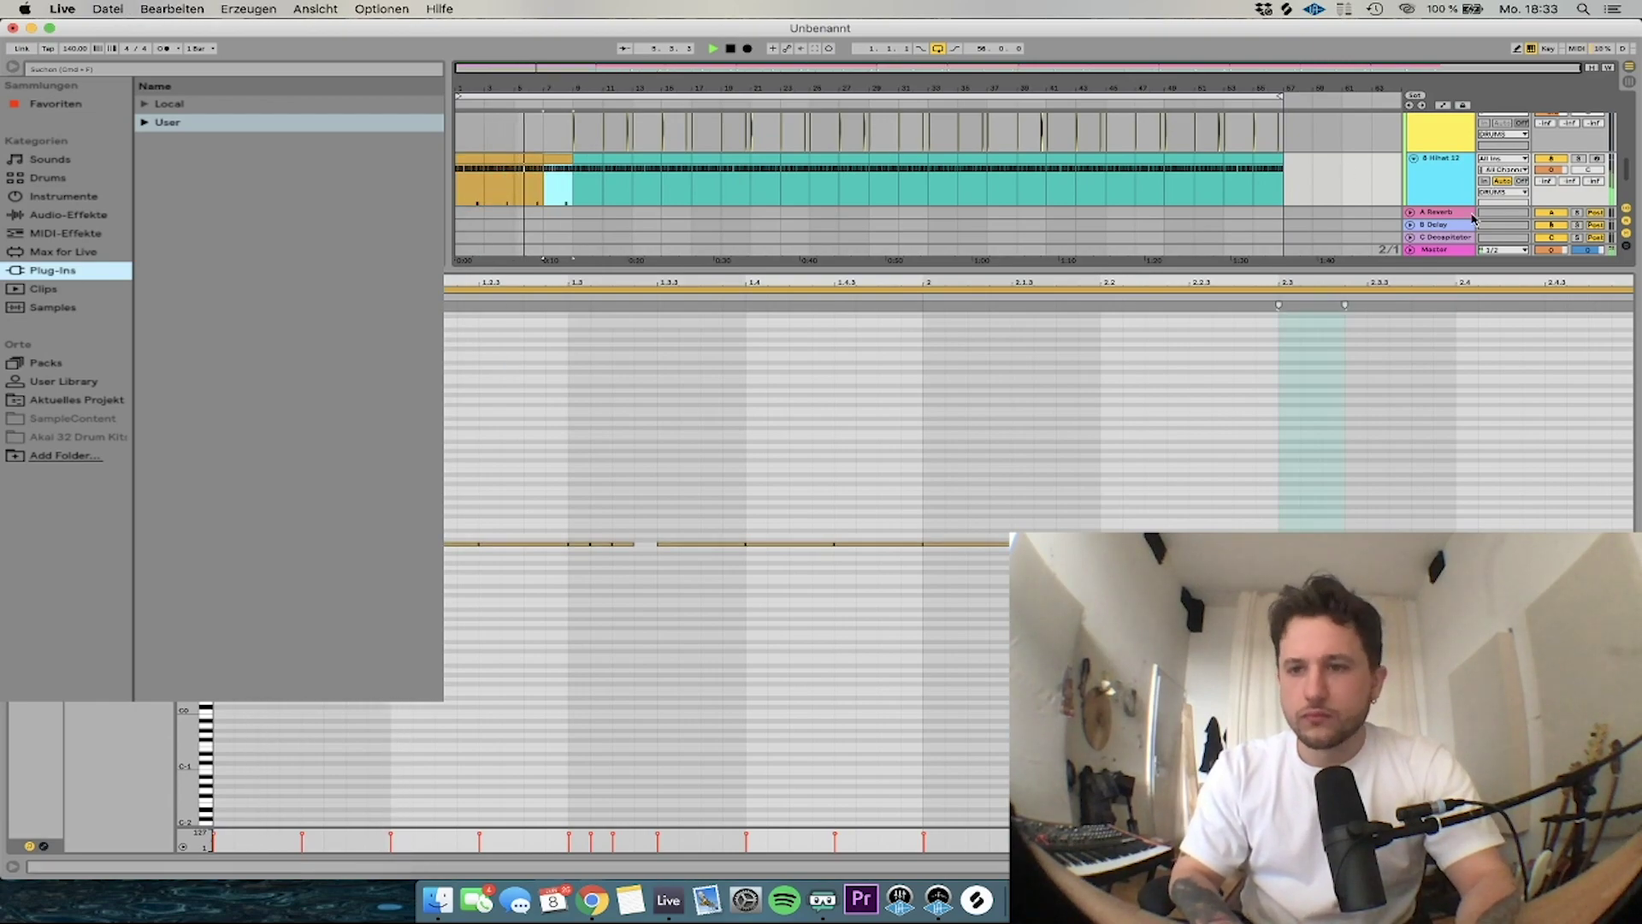
pyautogui.doubleClick(1445, 248)
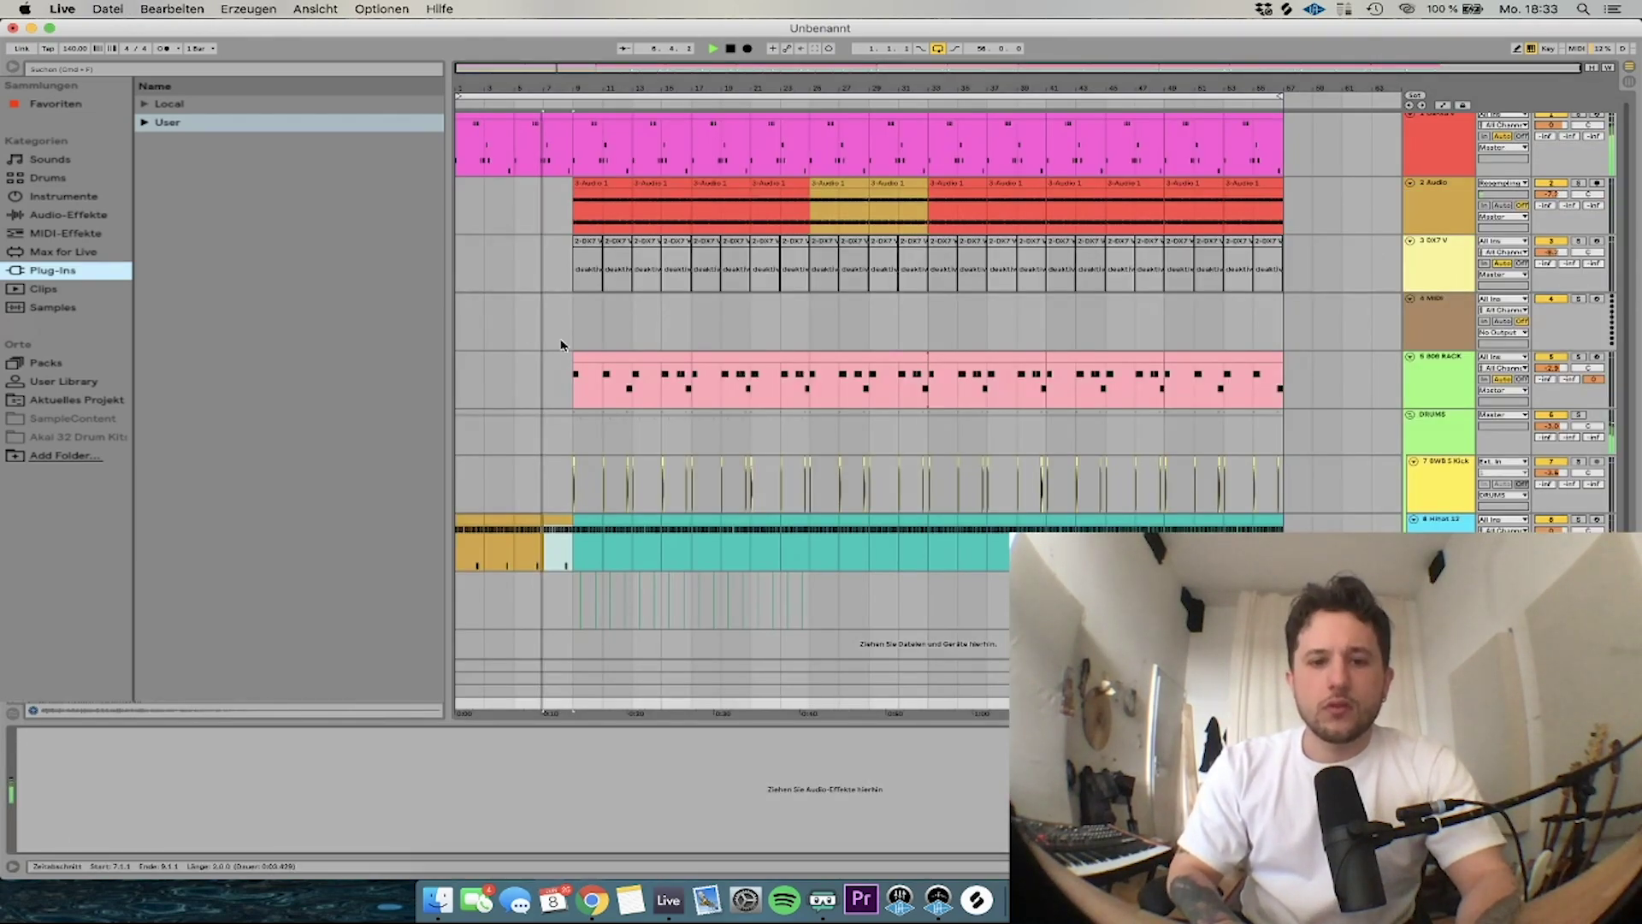
# Lower the 808 RACK track's volume while the beat plays from bar 9
pyautogui.scroll(5, 562, 344)
pyautogui.scroll(3, 562, 345)
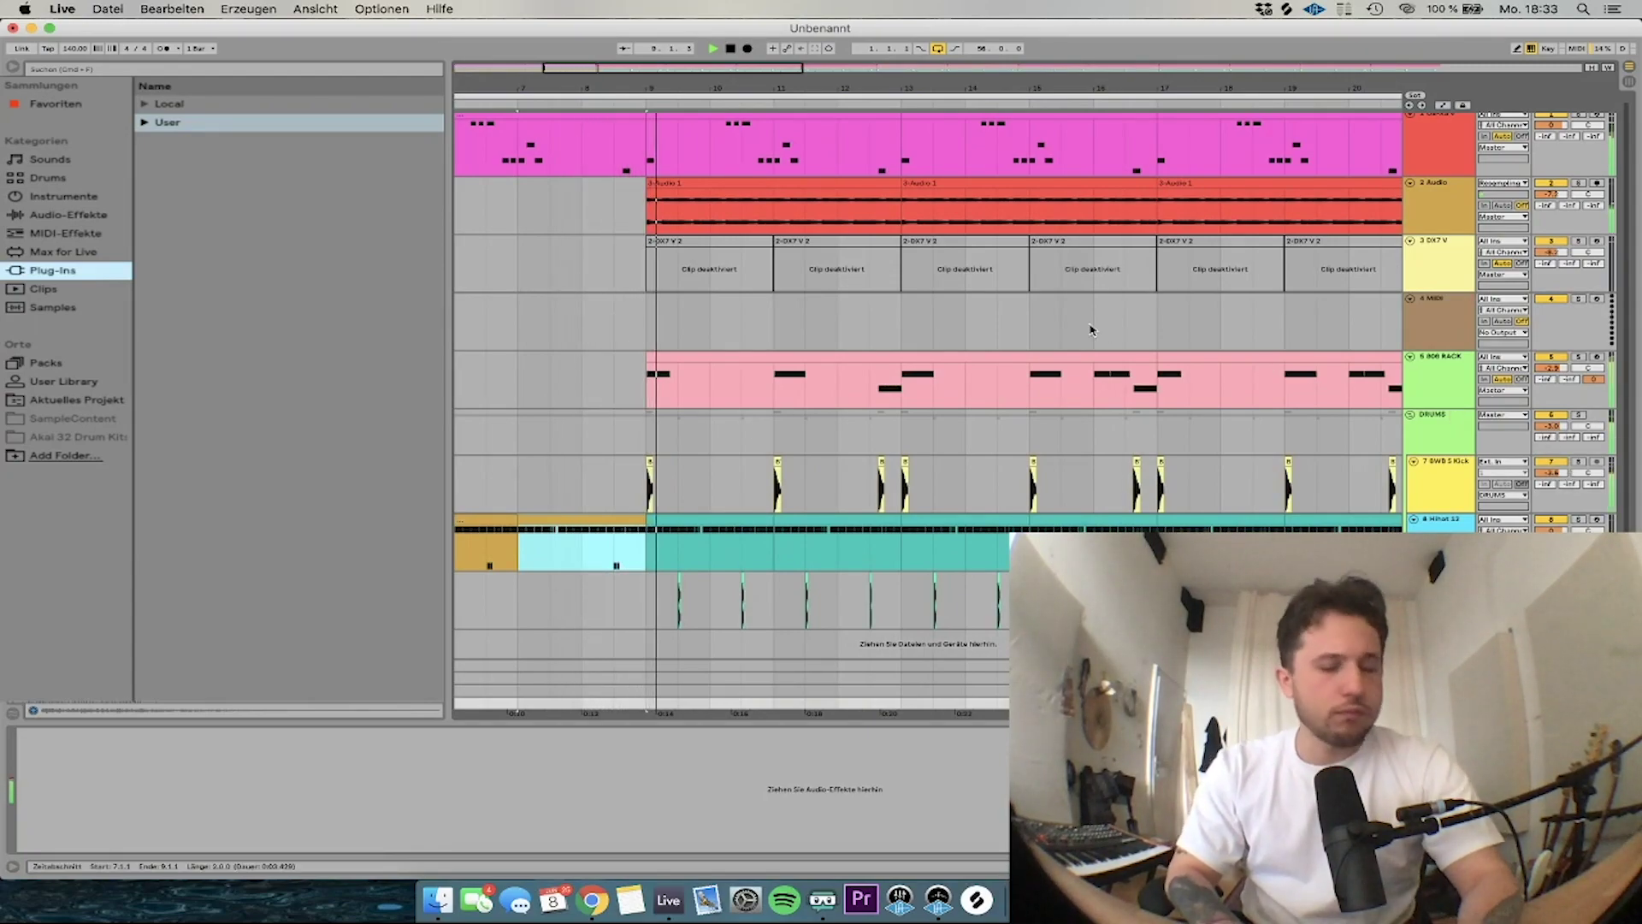
pyautogui.scroll(-3, 810, 311)
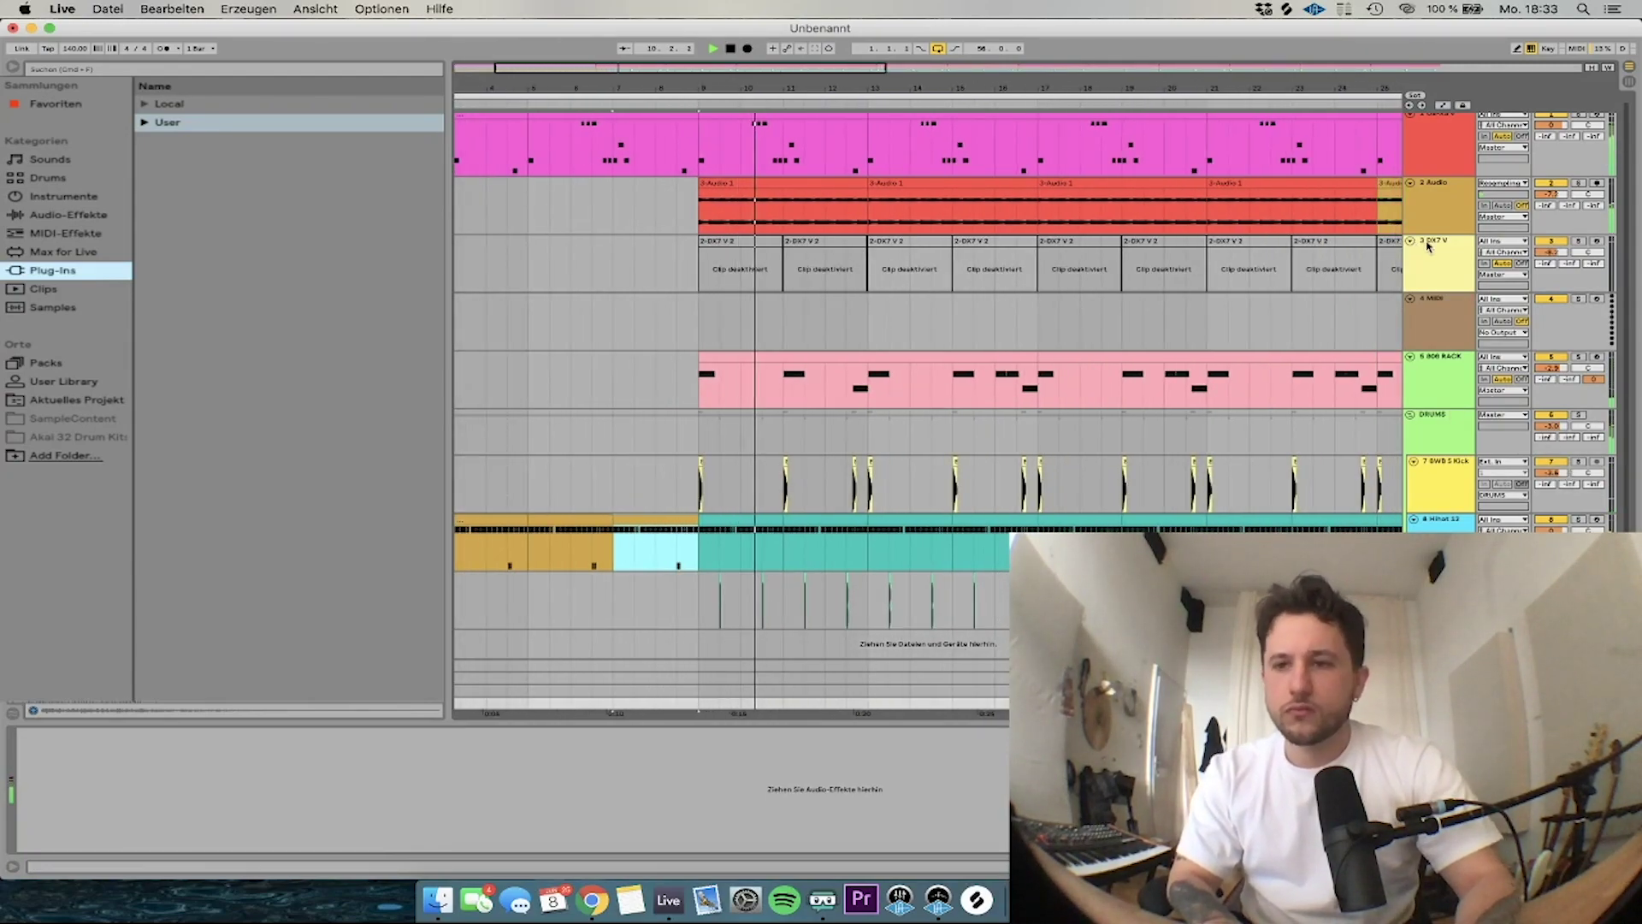
pyautogui.click(1549, 369)
pyautogui.moveTo(1550, 372); pyautogui.dragTo(1550, 377)
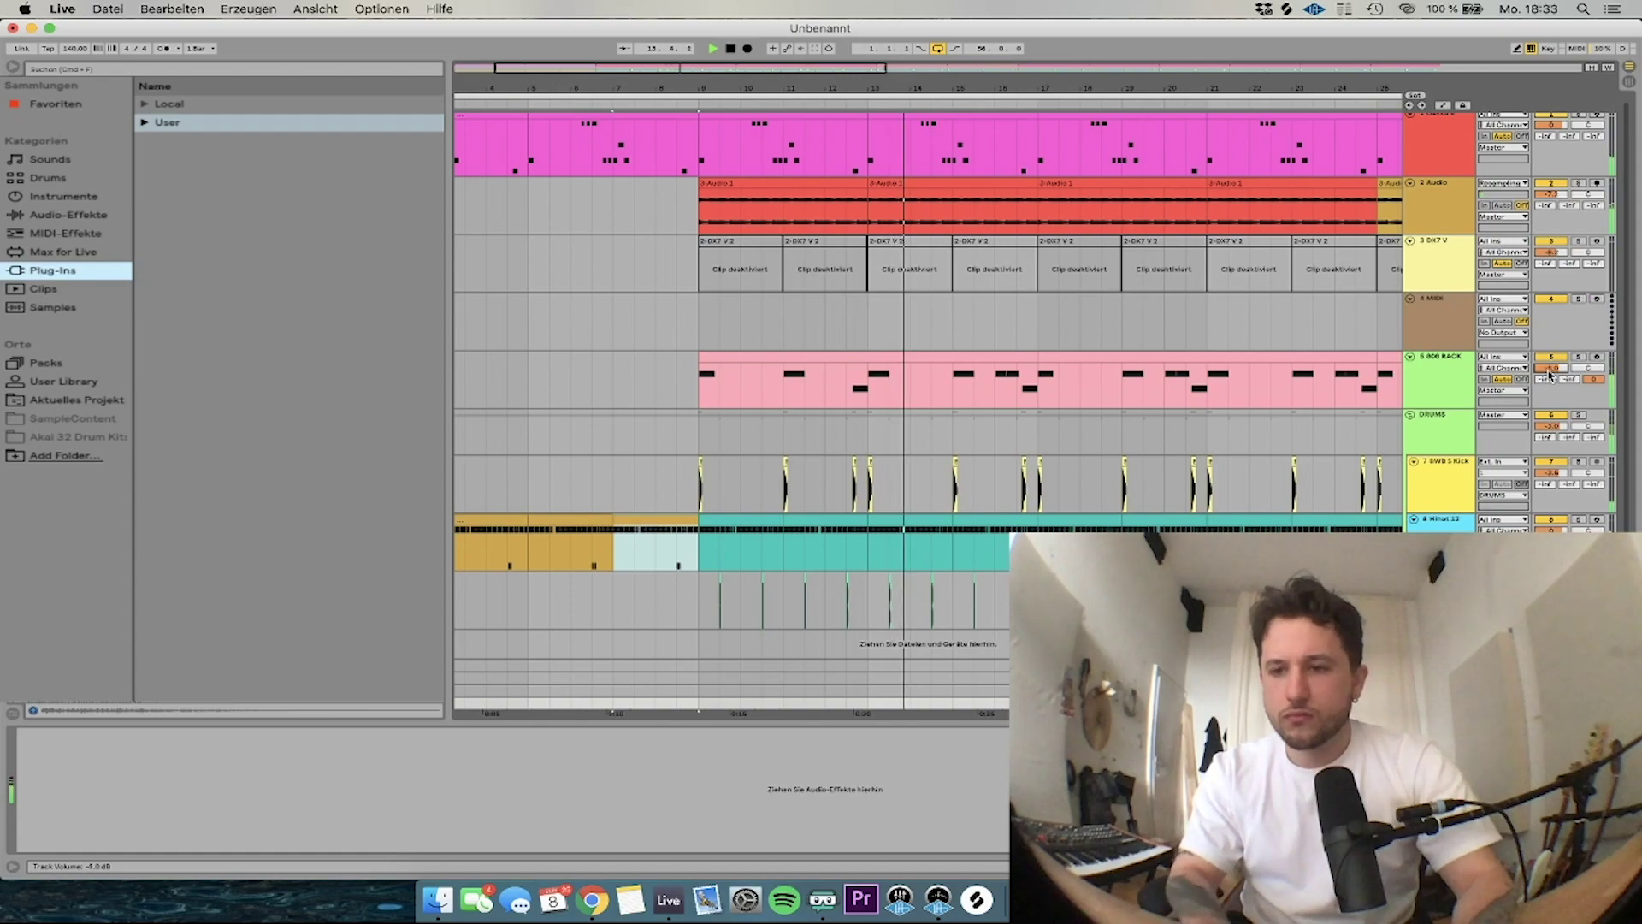
# Add two extra kick hits in bar 16 of the kick track and audition the new pattern from bar 15
pyautogui.scroll(1, 1469, 370)
pyautogui.press('-')
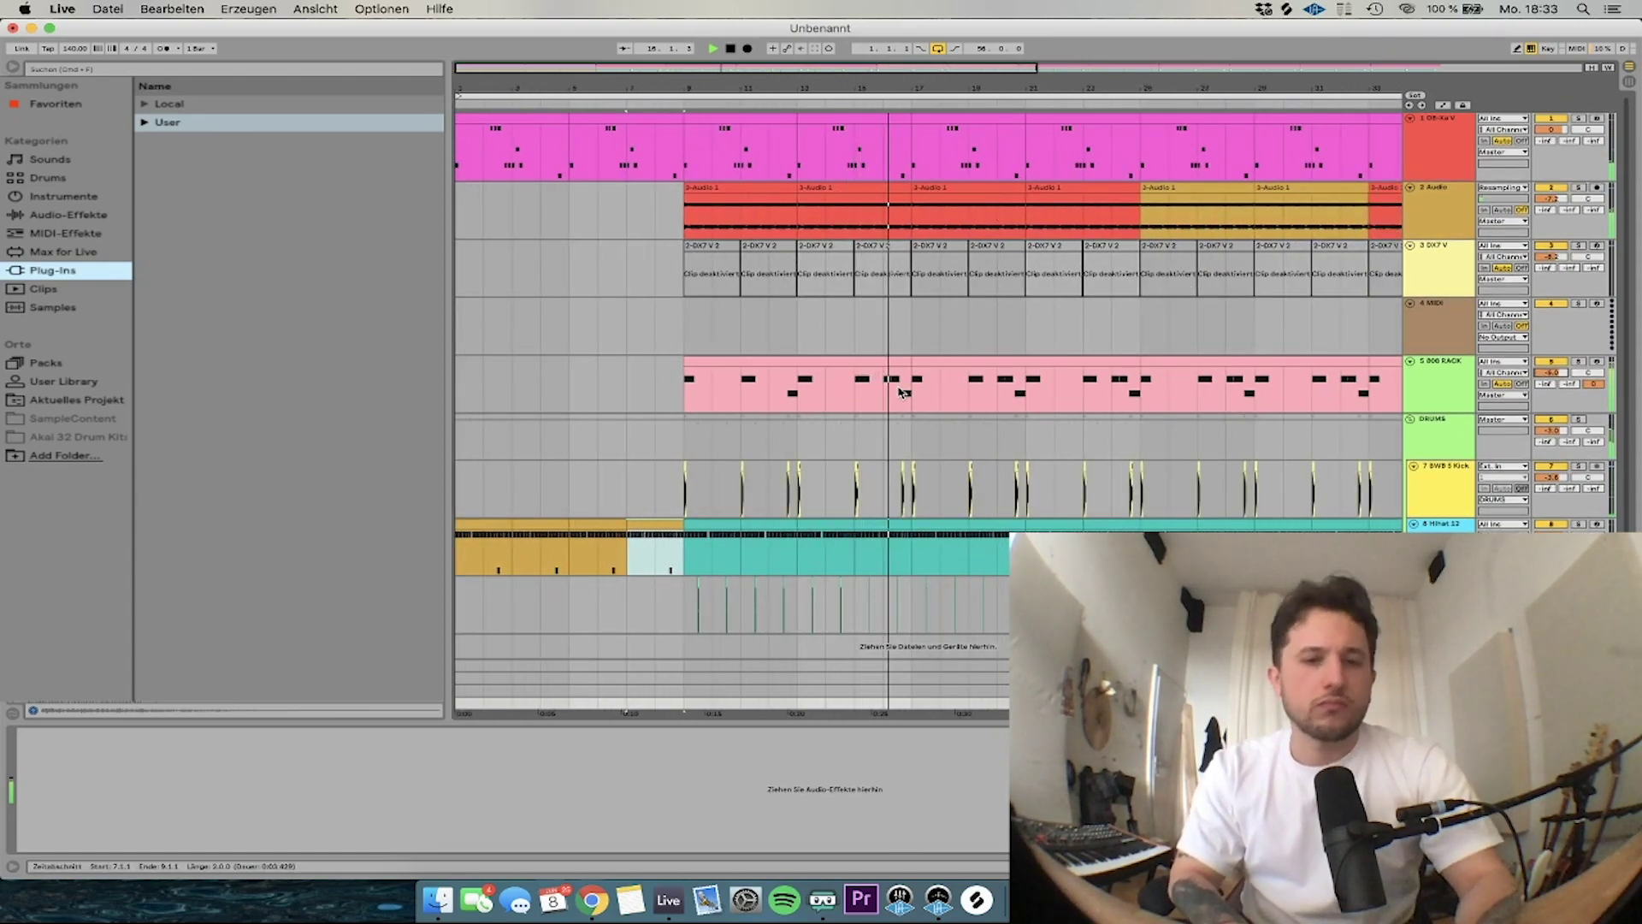
pyautogui.press('+')
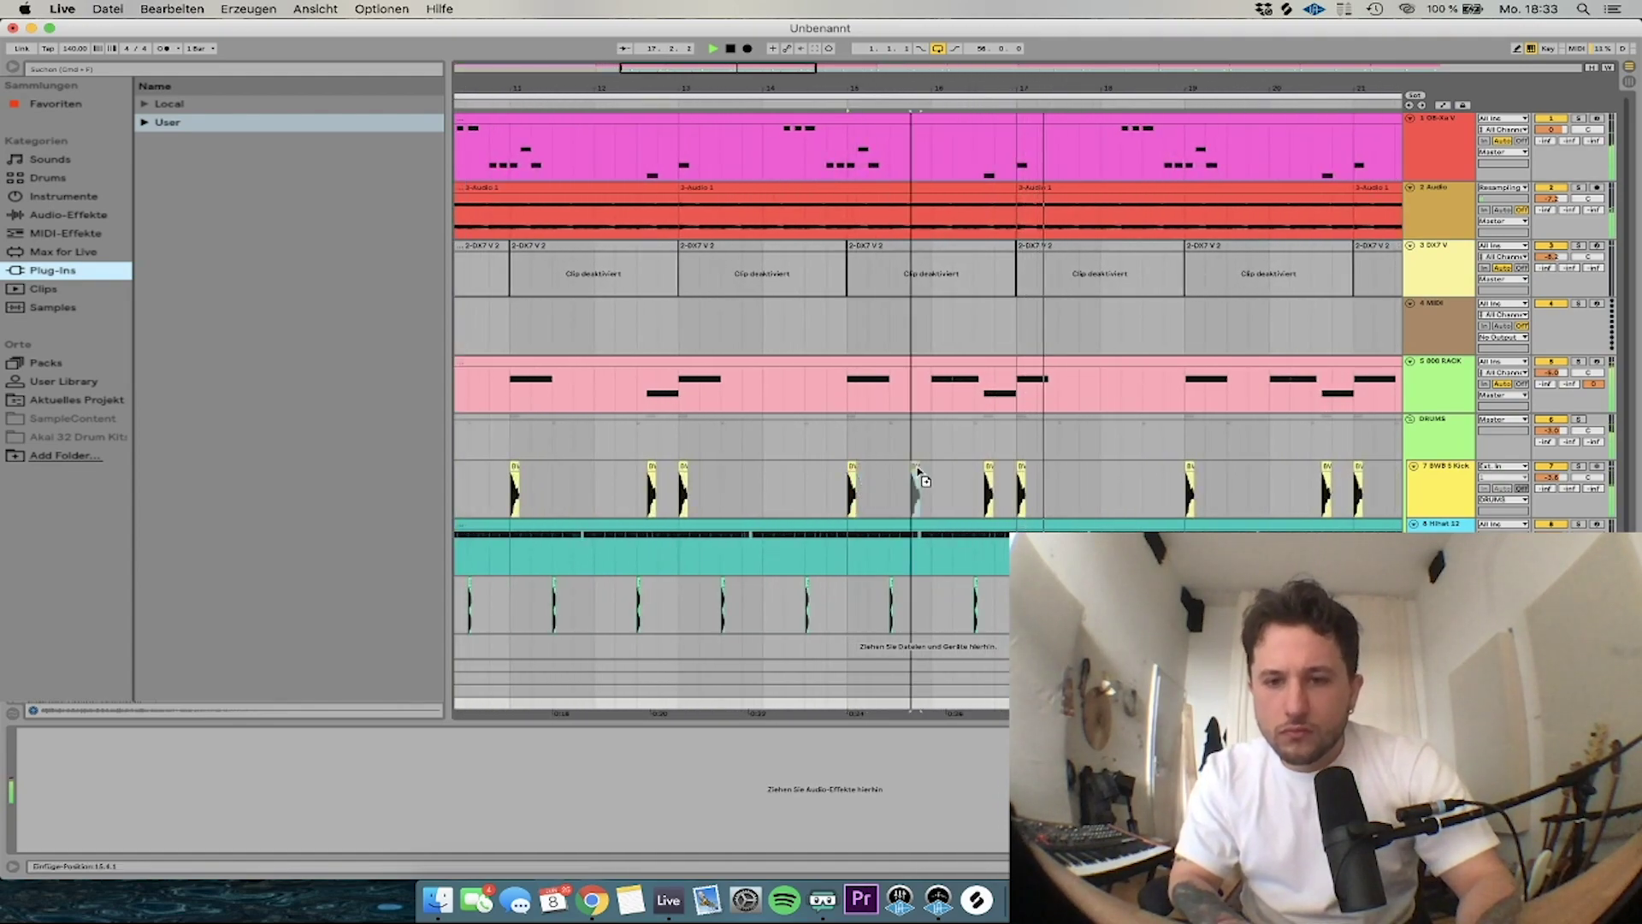
pyautogui.press('space')
pyautogui.moveTo(935, 467); pyautogui.dragTo(957, 467)
pyautogui.click(940, 458)
pyautogui.click(919, 443)
pyautogui.press('space')
pyautogui.scroll(4, 917, 442)
pyautogui.hscroll(3, 916, 442)
pyautogui.click(865, 462)
pyautogui.press('Delete')
pyautogui.press('space')
pyautogui.click(751, 425)
pyautogui.press('space')
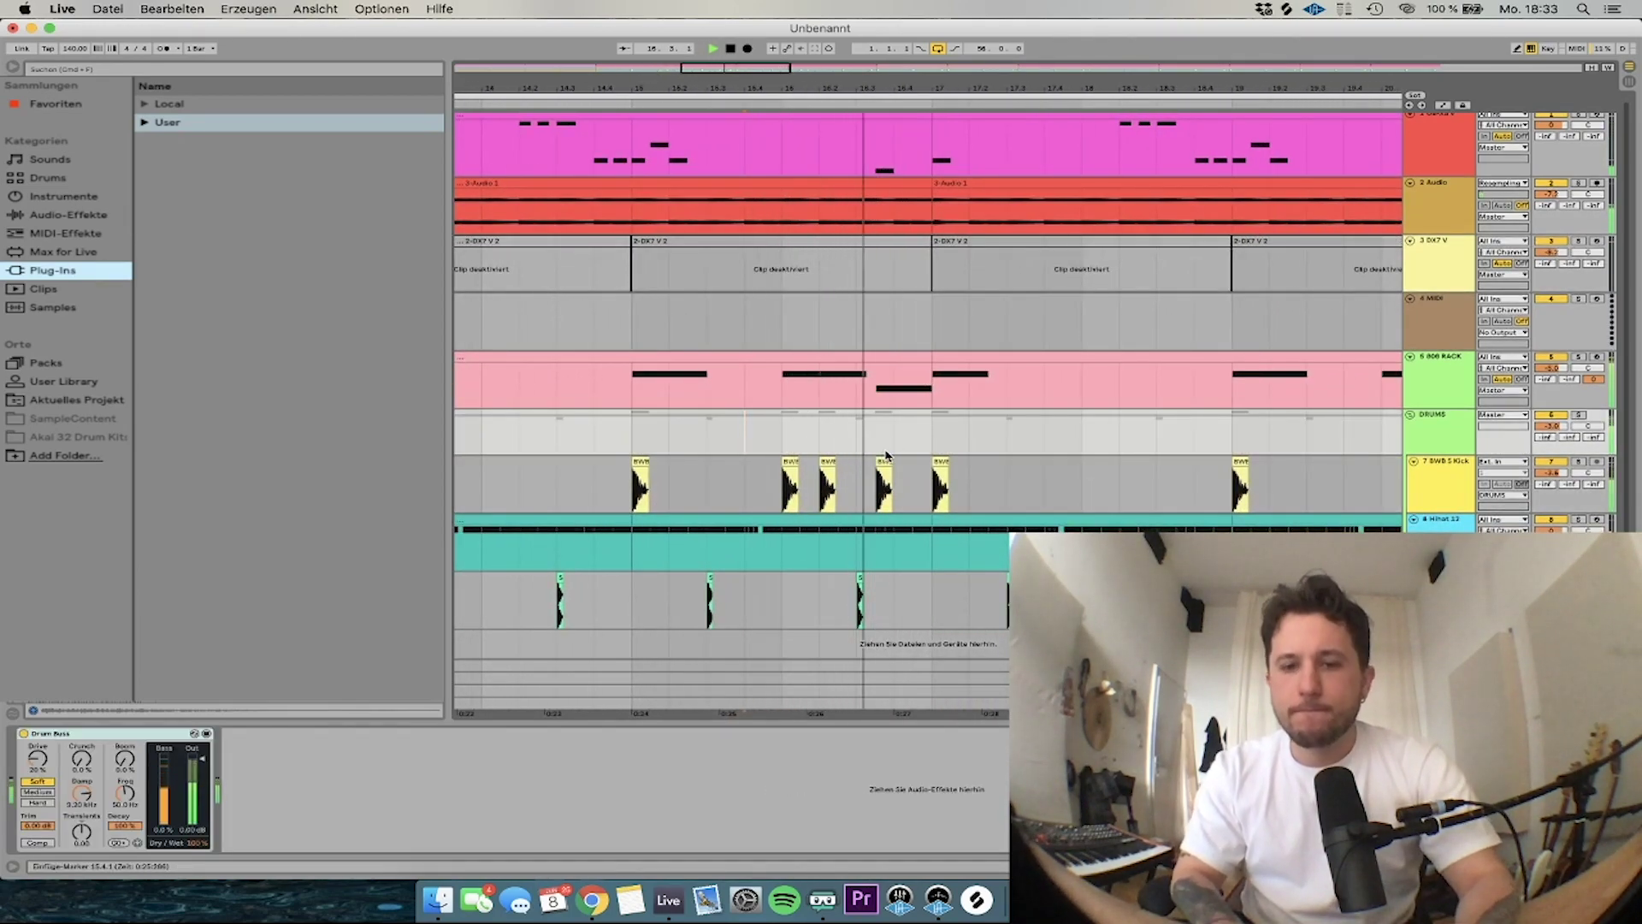
# Duplicate the edited kick pattern from bars 9 to 17 onto bars 17 to 25 and delete all kicks after bar 25
pyautogui.scroll(-3, 920, 457)
pyautogui.scroll(-3, 921, 458)
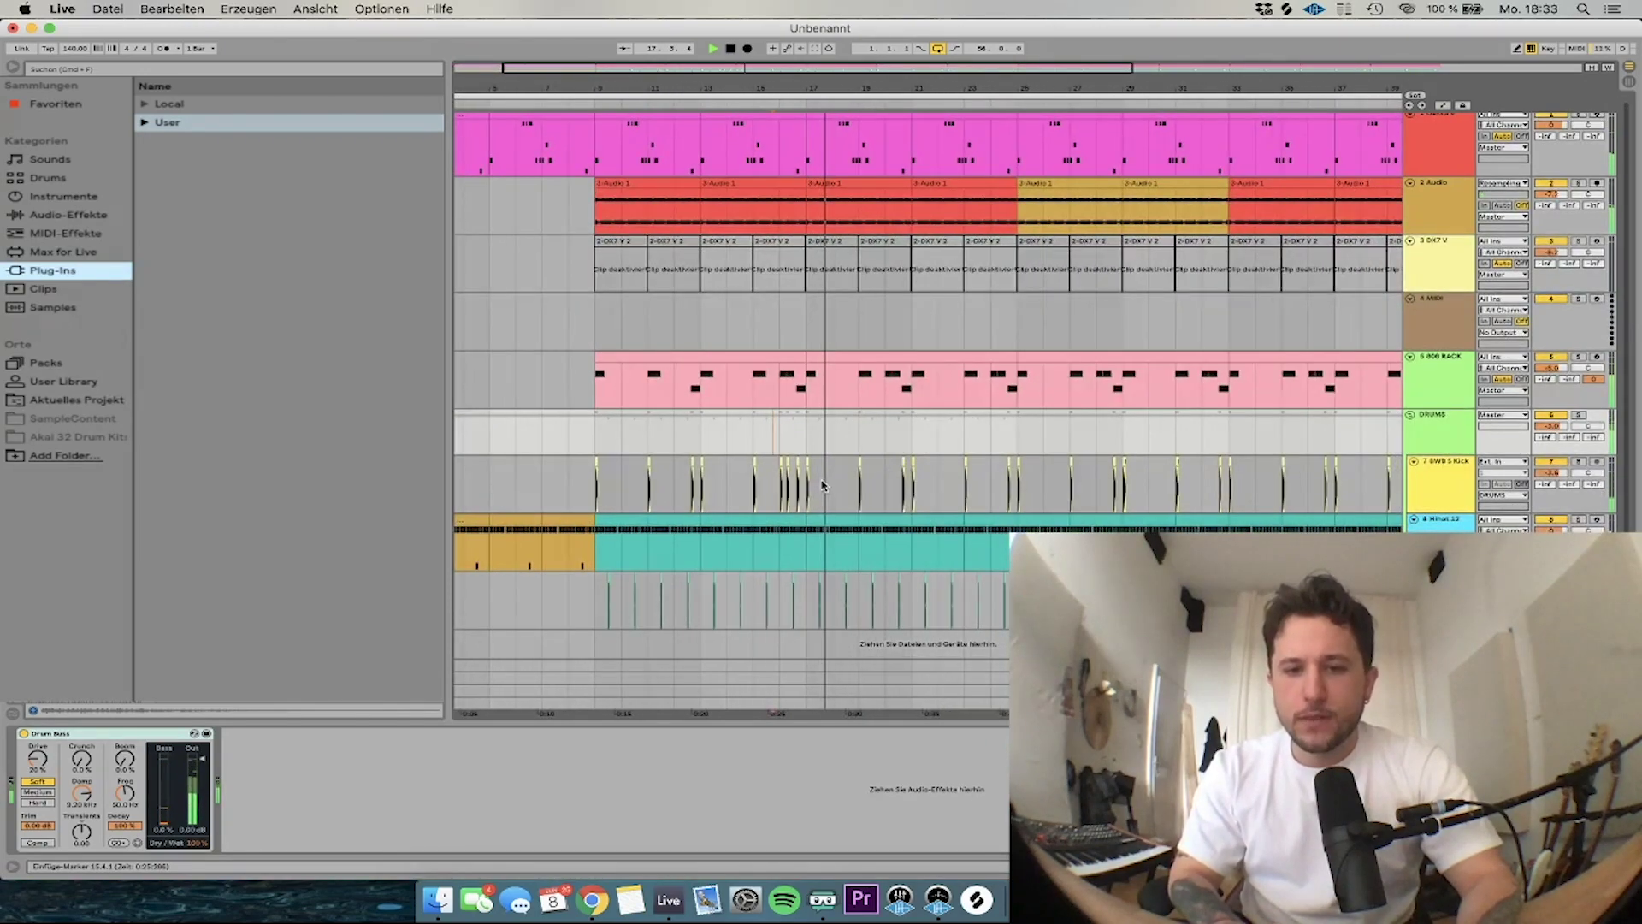
pyautogui.moveTo(807, 483); pyautogui.dragTo(1108, 482)
pyautogui.moveTo(801, 483); pyautogui.dragTo(597, 485)
pyautogui.press('super+d')
pyautogui.scroll(-2, 813, 491)
pyautogui.moveTo(1013, 487); pyautogui.dragTo(960, 483)
pyautogui.press('Delete')
pyautogui.scroll(-4, 1384, 483)
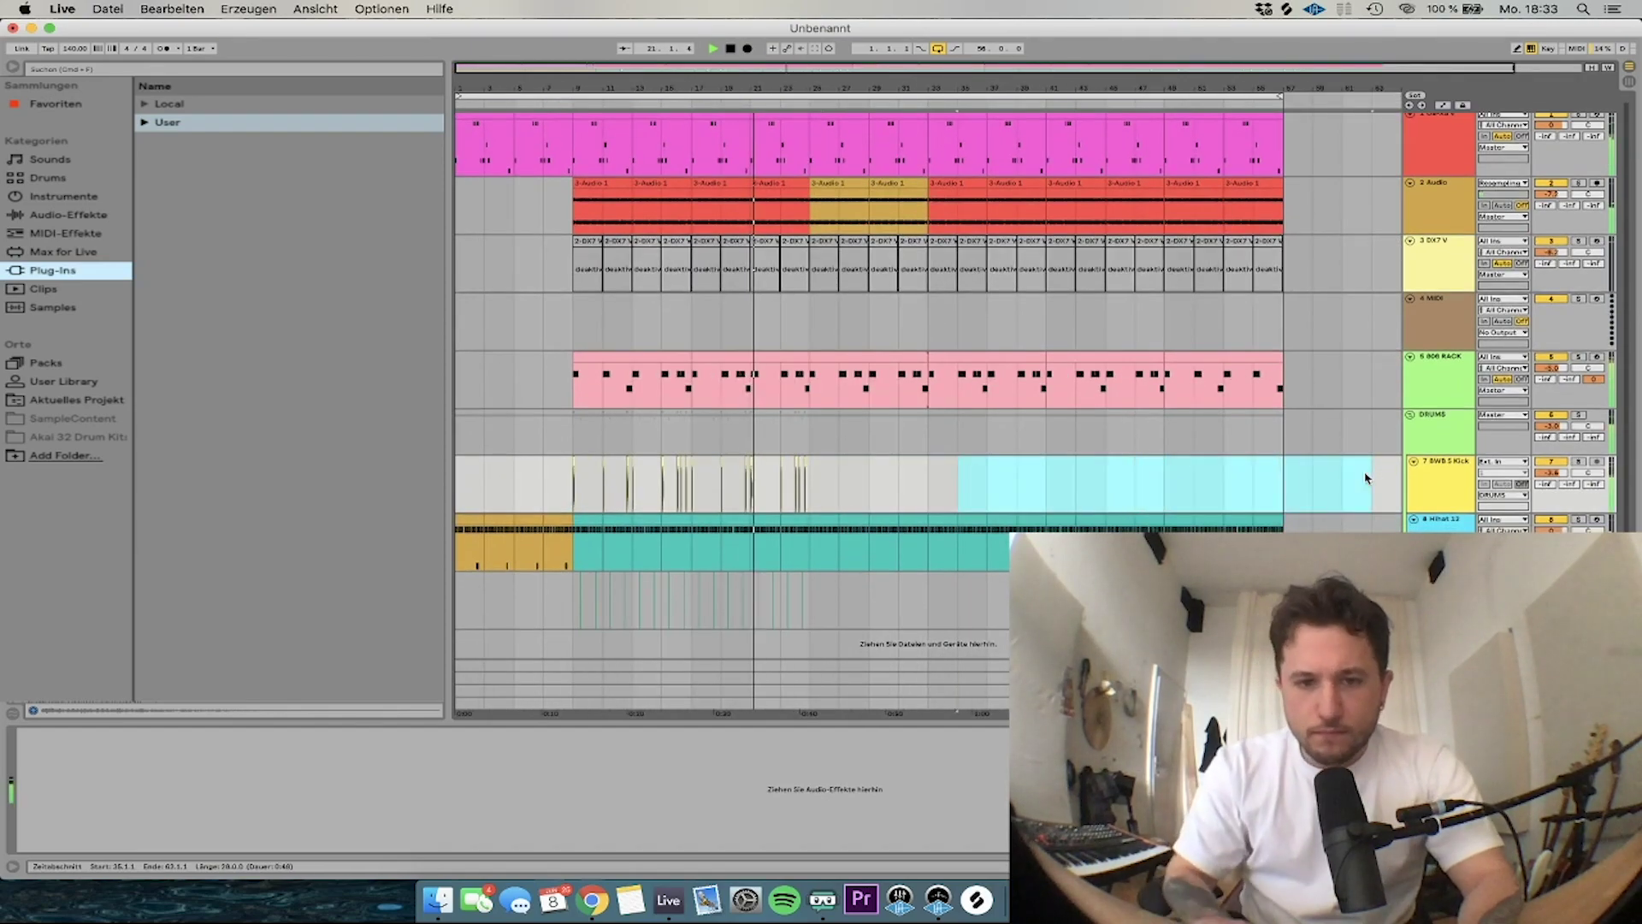
pyautogui.press('Delete')
# Recolour the 808 clip at bar 9 orange and duplicate it five times along the track up to bar 57
pyautogui.click(619, 354)
pyautogui.rightClick(621, 353)
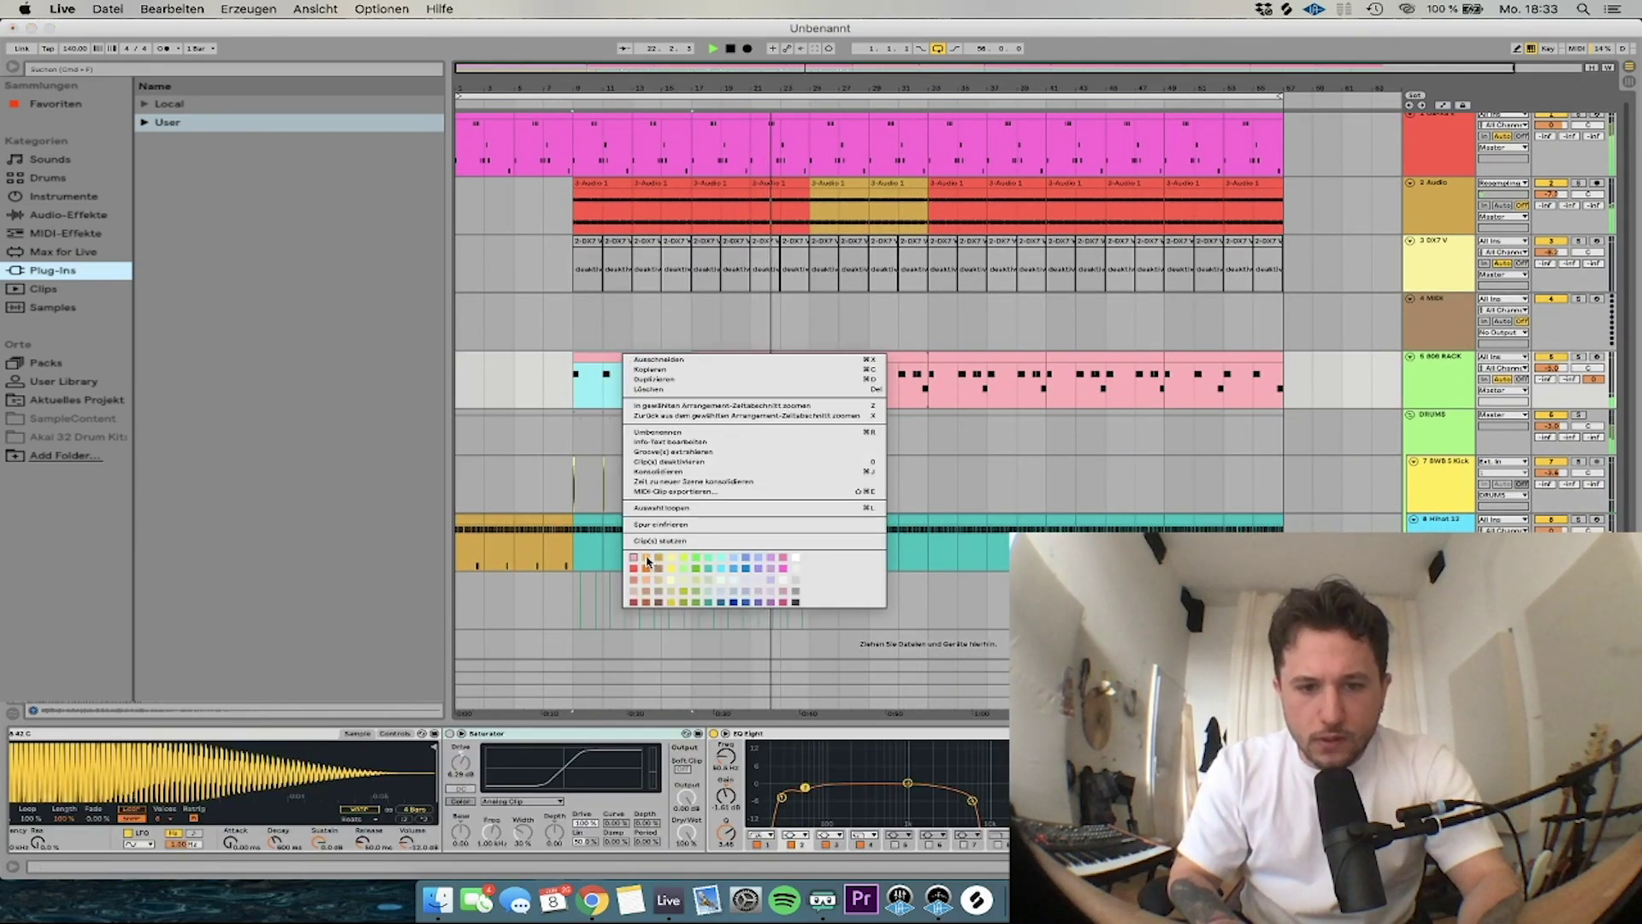
pyautogui.click(646, 559)
pyautogui.press('super+d')
pyautogui.press('super+d')
pyautogui.press('super+d')
pyautogui.press('super+d')
pyautogui.press('super+d')
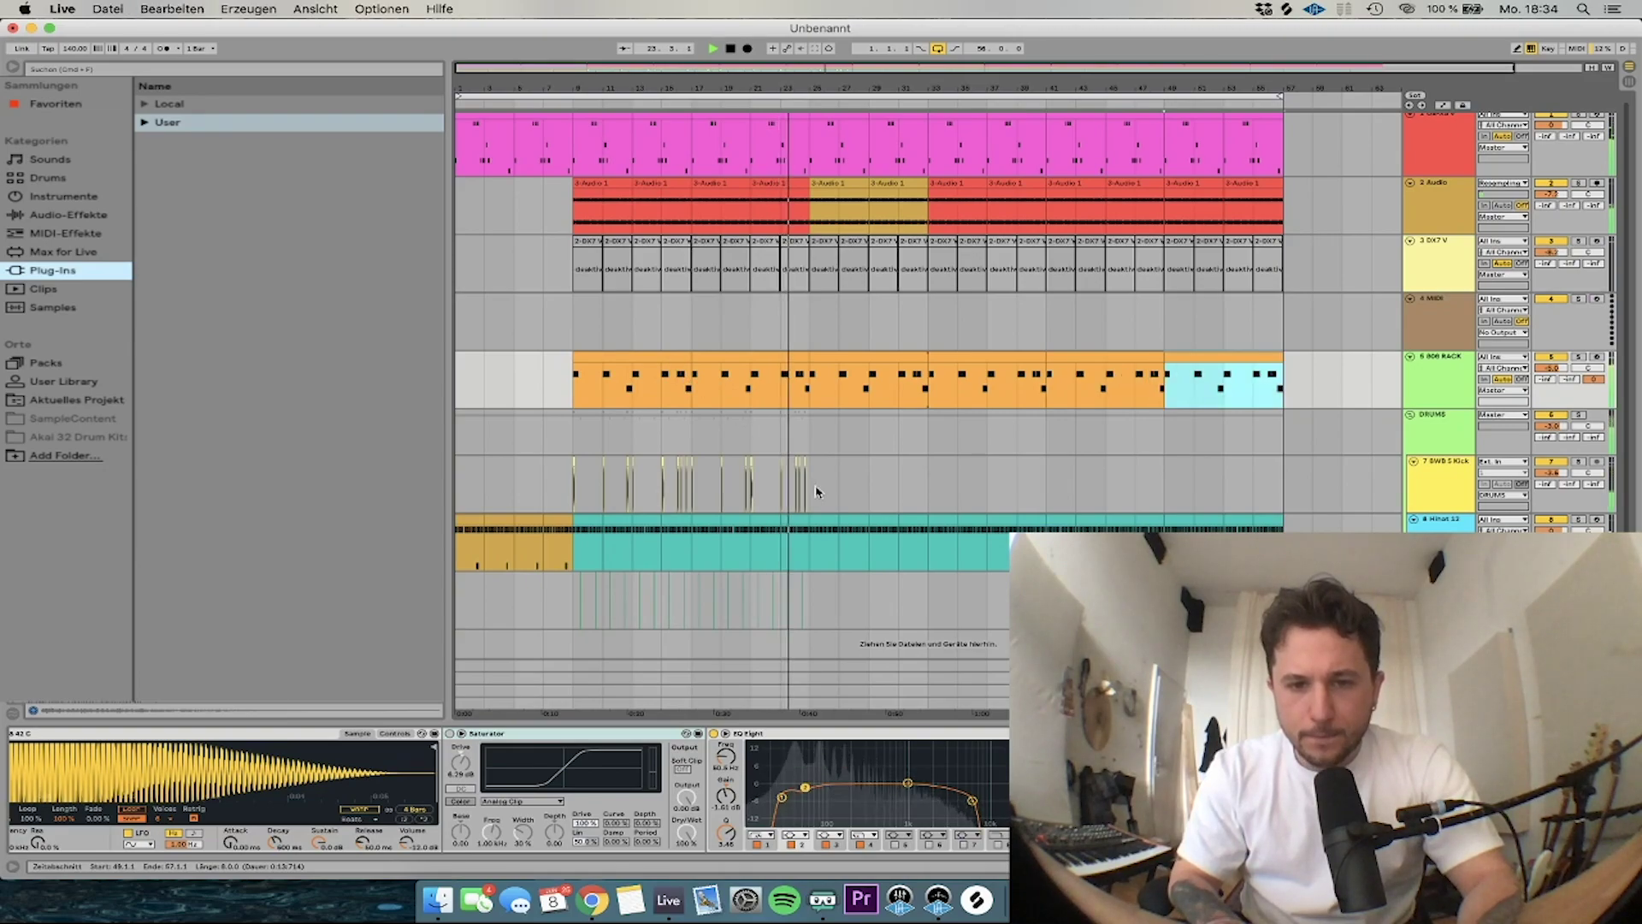
# Duplicate the kick pattern from bars 9 to 25 onto bars 25 to 41
pyautogui.moveTo(817, 491); pyautogui.dragTo(573, 489)
pyautogui.press('super+d')
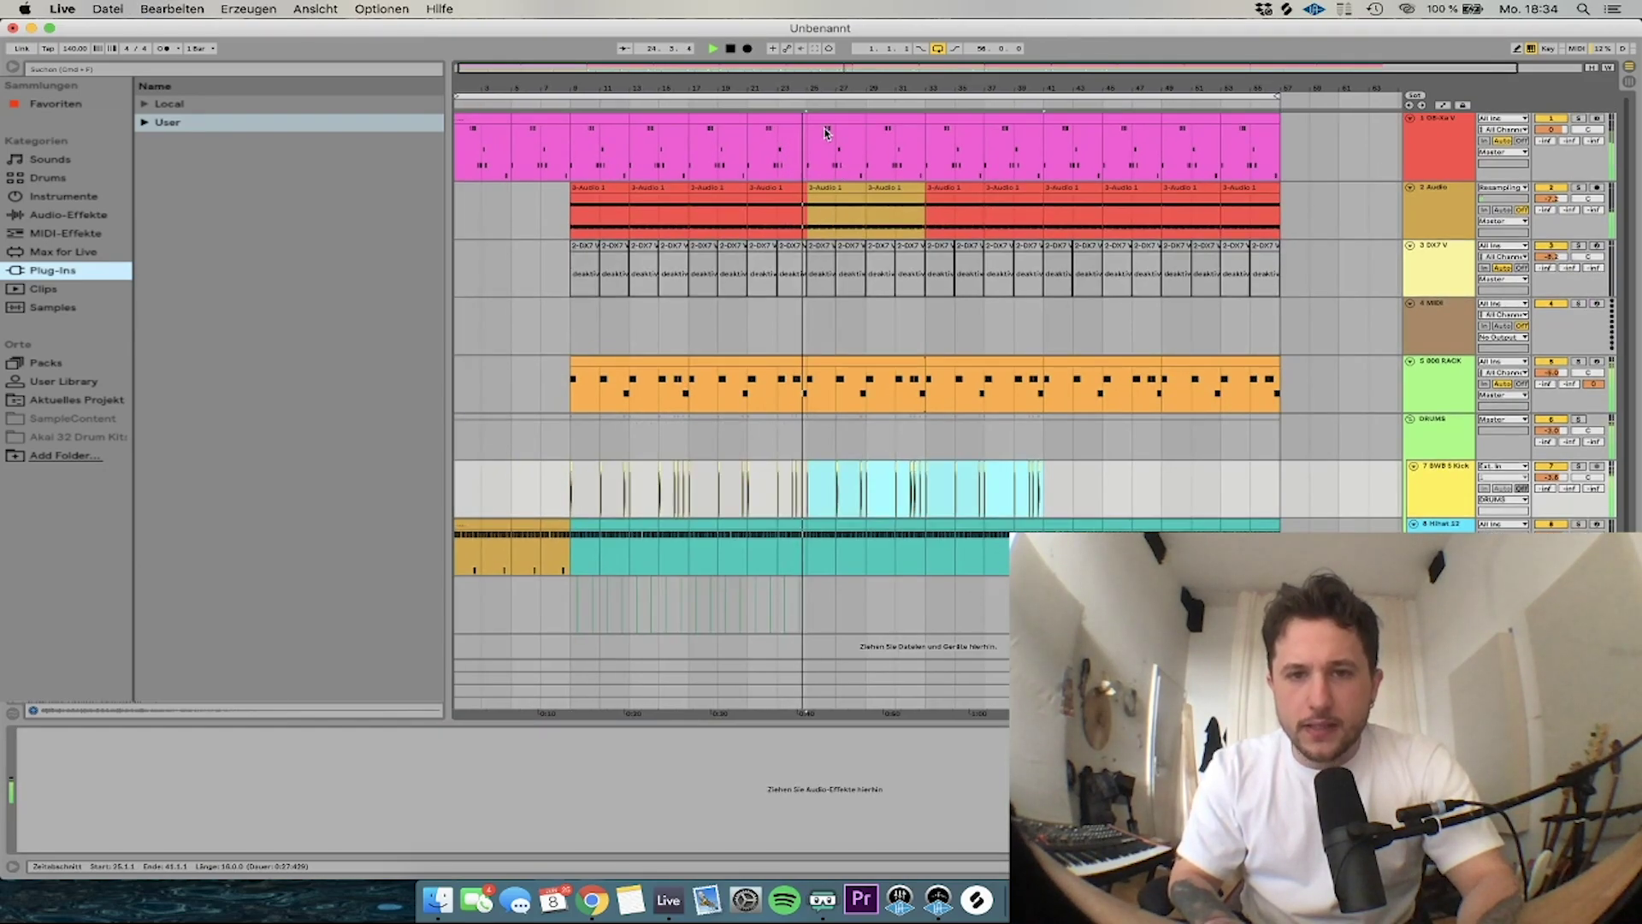
# Deactivate the 808 clip at bars 25 to 33 and duplicate the bar 9 to 25 pattern below the hi-hats twice
pyautogui.click(817, 377)
pyautogui.press('0')
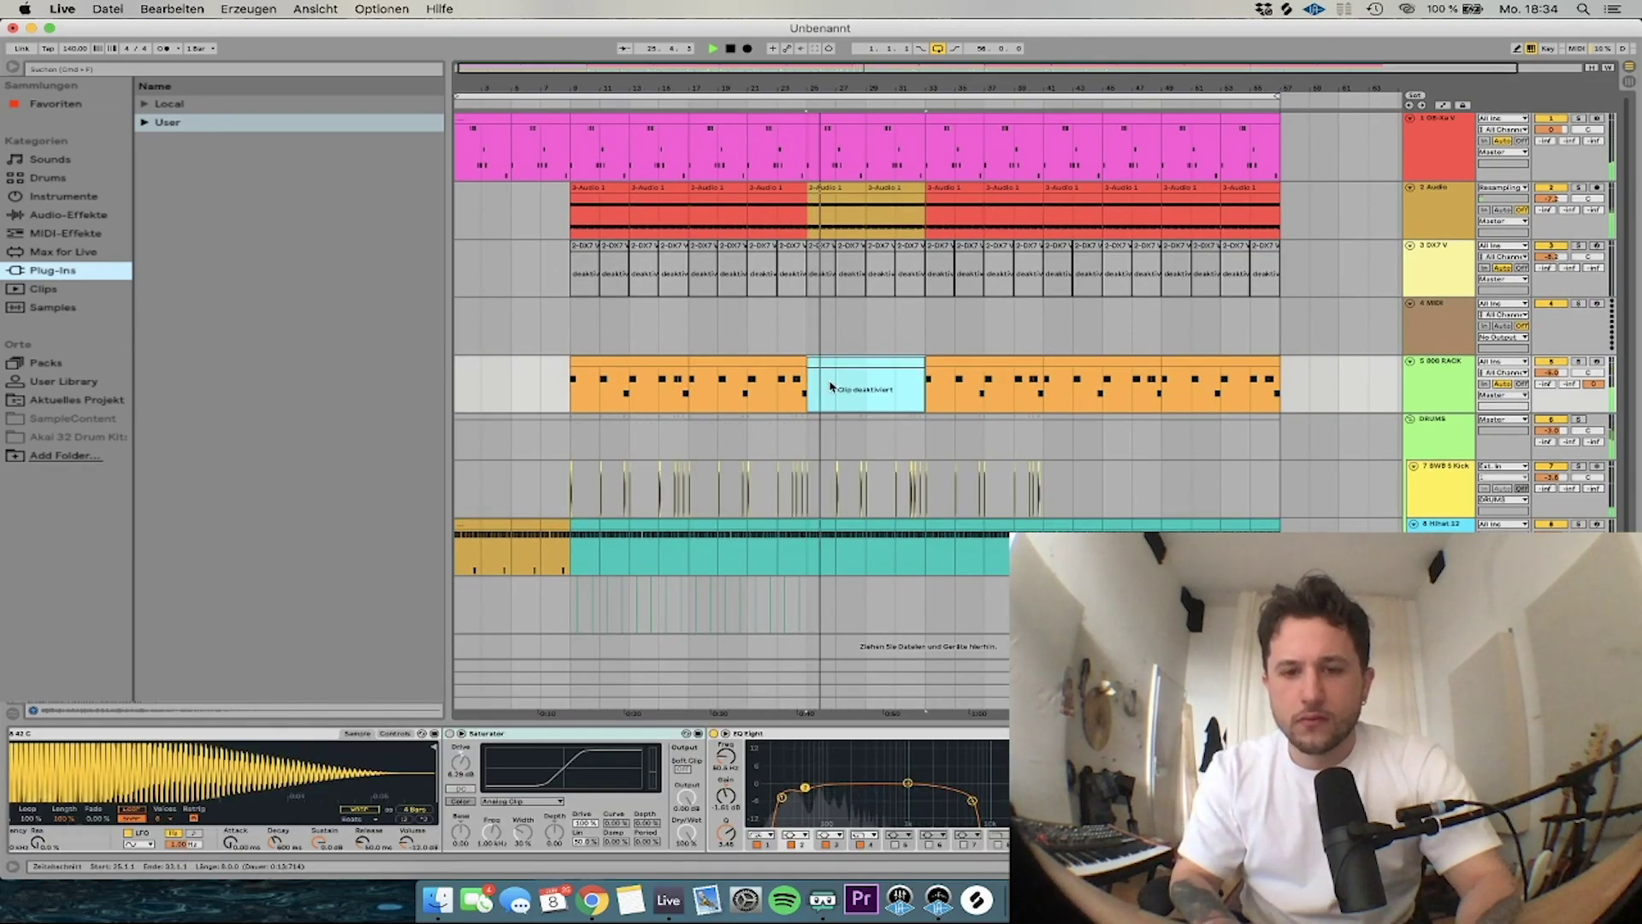
pyautogui.moveTo(817, 604); pyautogui.dragTo(622, 606)
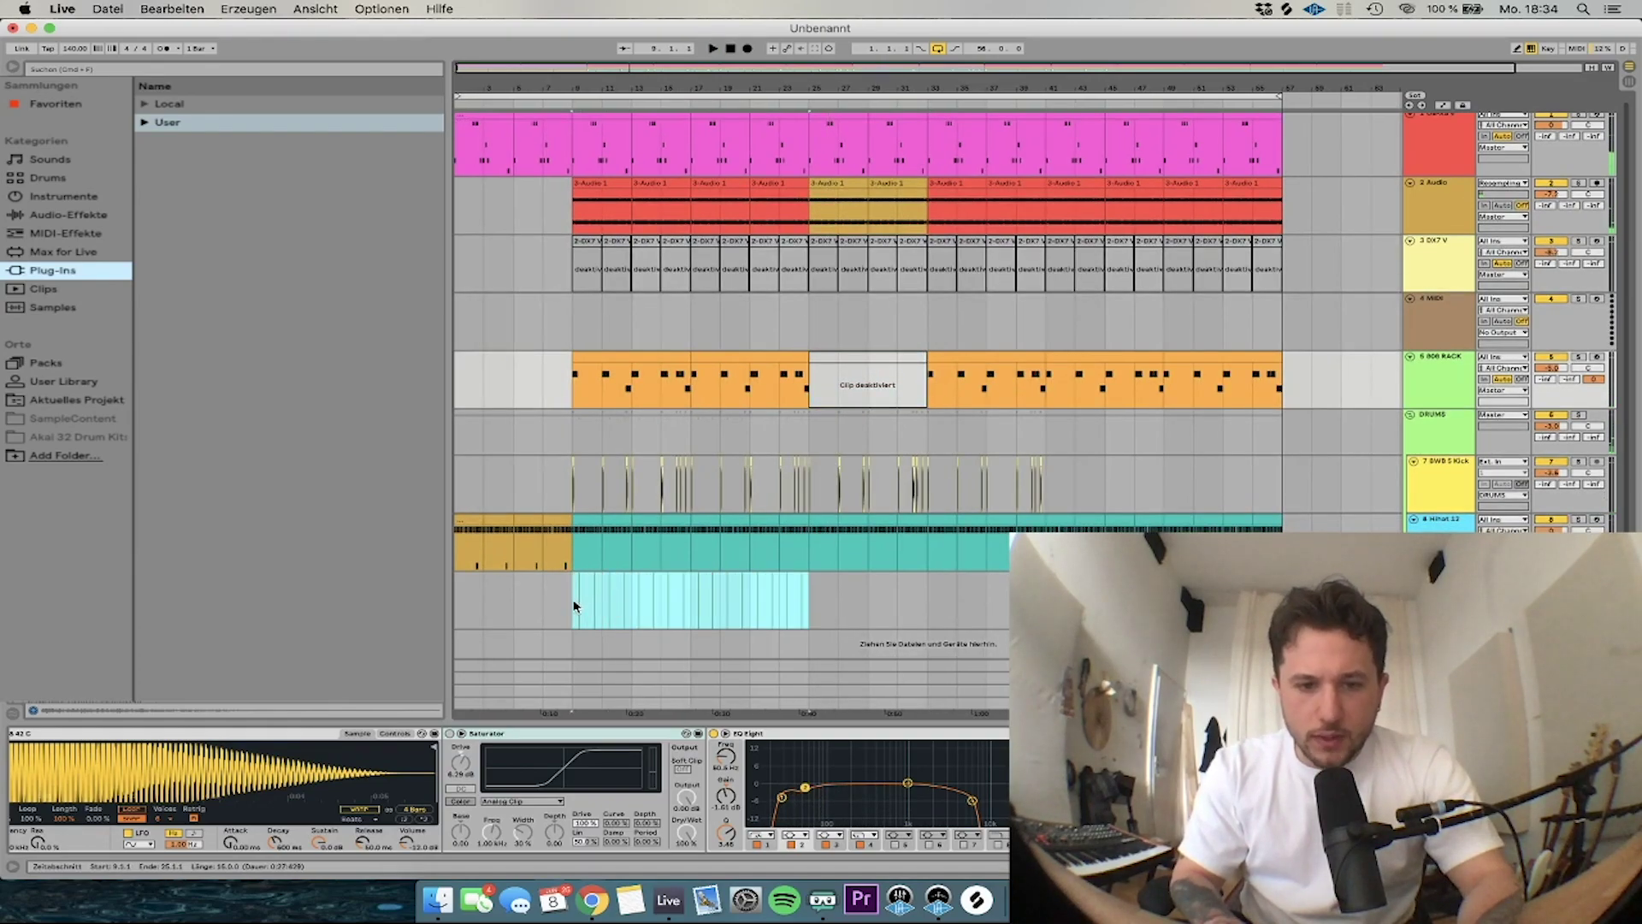
pyautogui.press('super+d')
pyautogui.press('super+d')
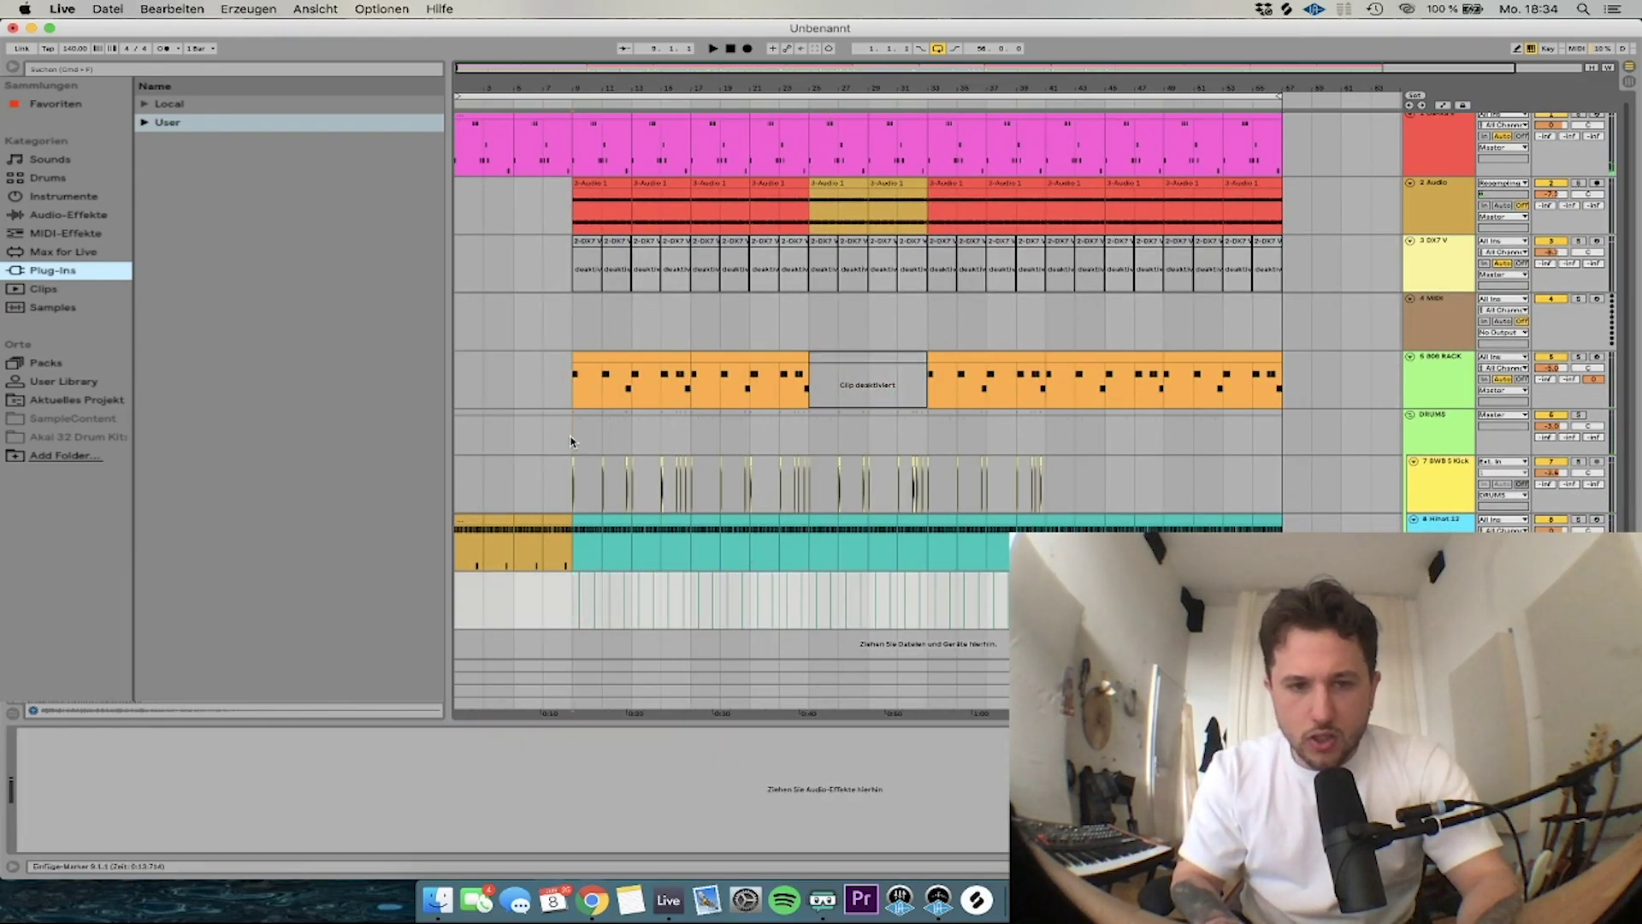
# Play from bar 9 and duplicate the kick pattern of bars 25 to 33 three times up to bar 57
pyautogui.click(571, 441)
pyautogui.press('space')
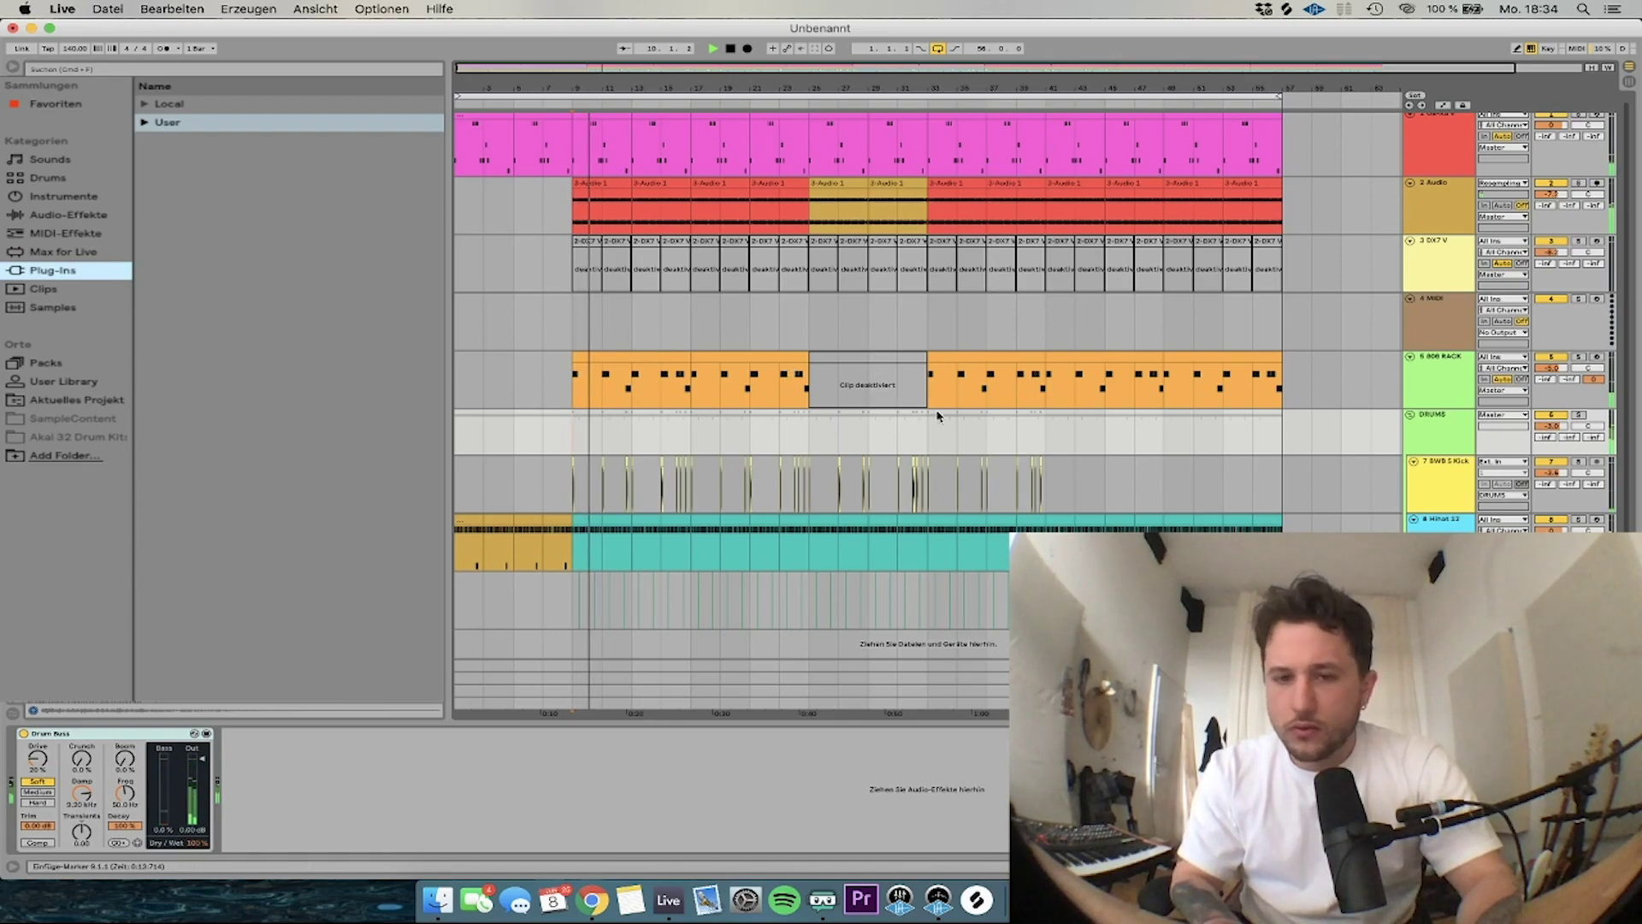
pyautogui.moveTo(809, 492); pyautogui.dragTo(935, 488)
pyautogui.press('super+d')
pyautogui.press('super+d')
pyautogui.press('super+d')
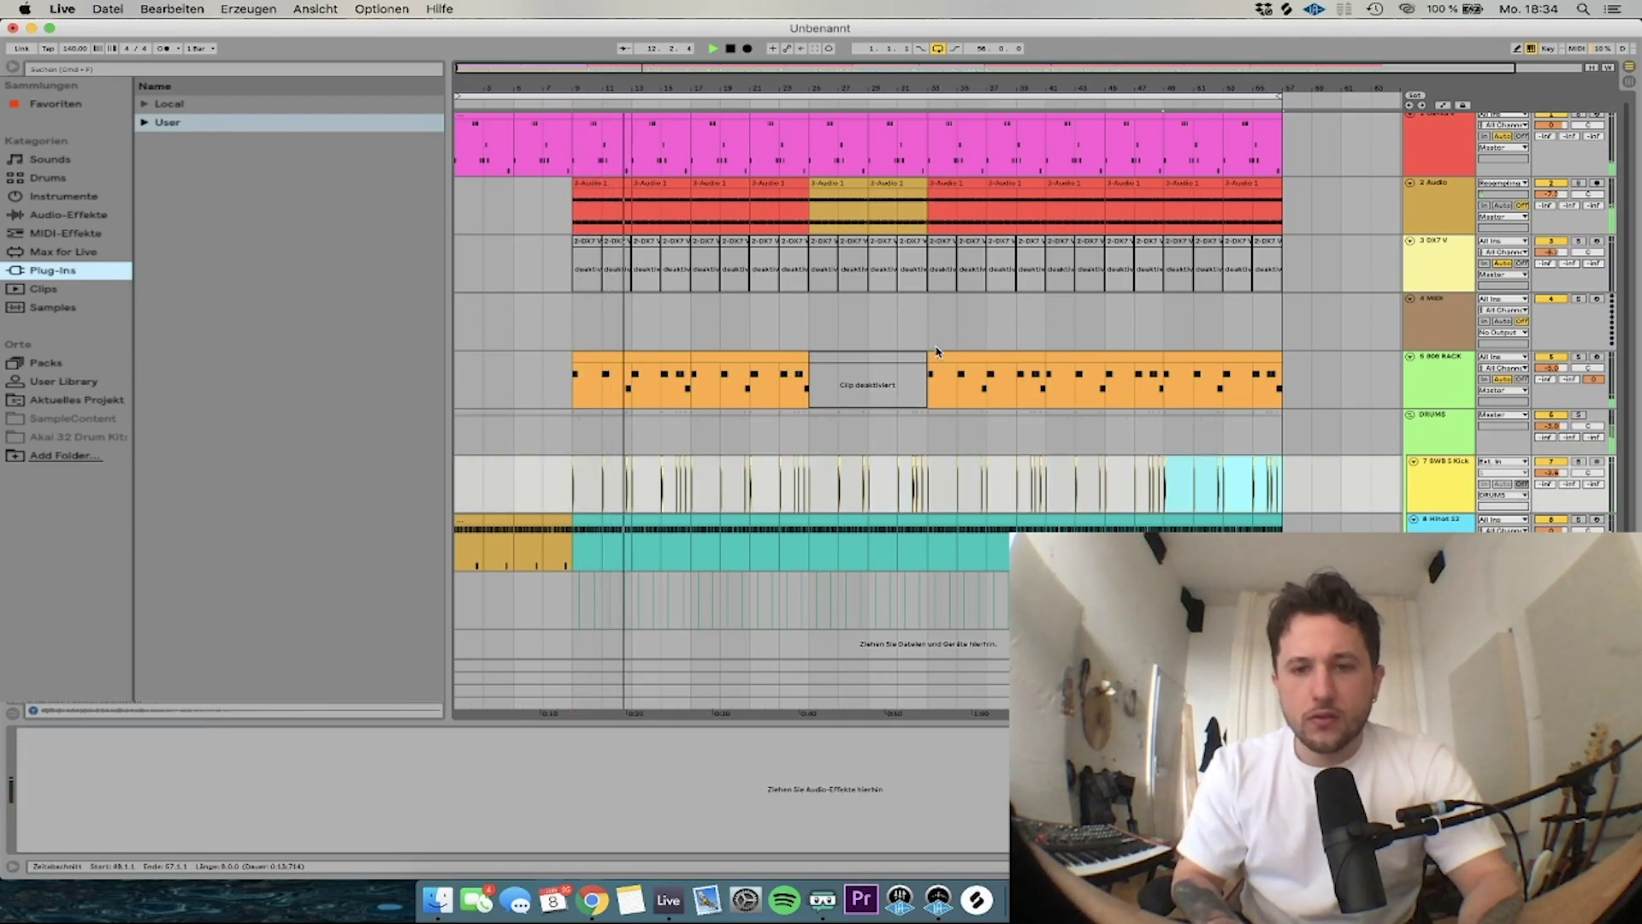
# Select bars 33 to 41 on the 808 track and paste the 808 pattern there
pyautogui.moveTo(1043, 376); pyautogui.dragTo(940, 362)
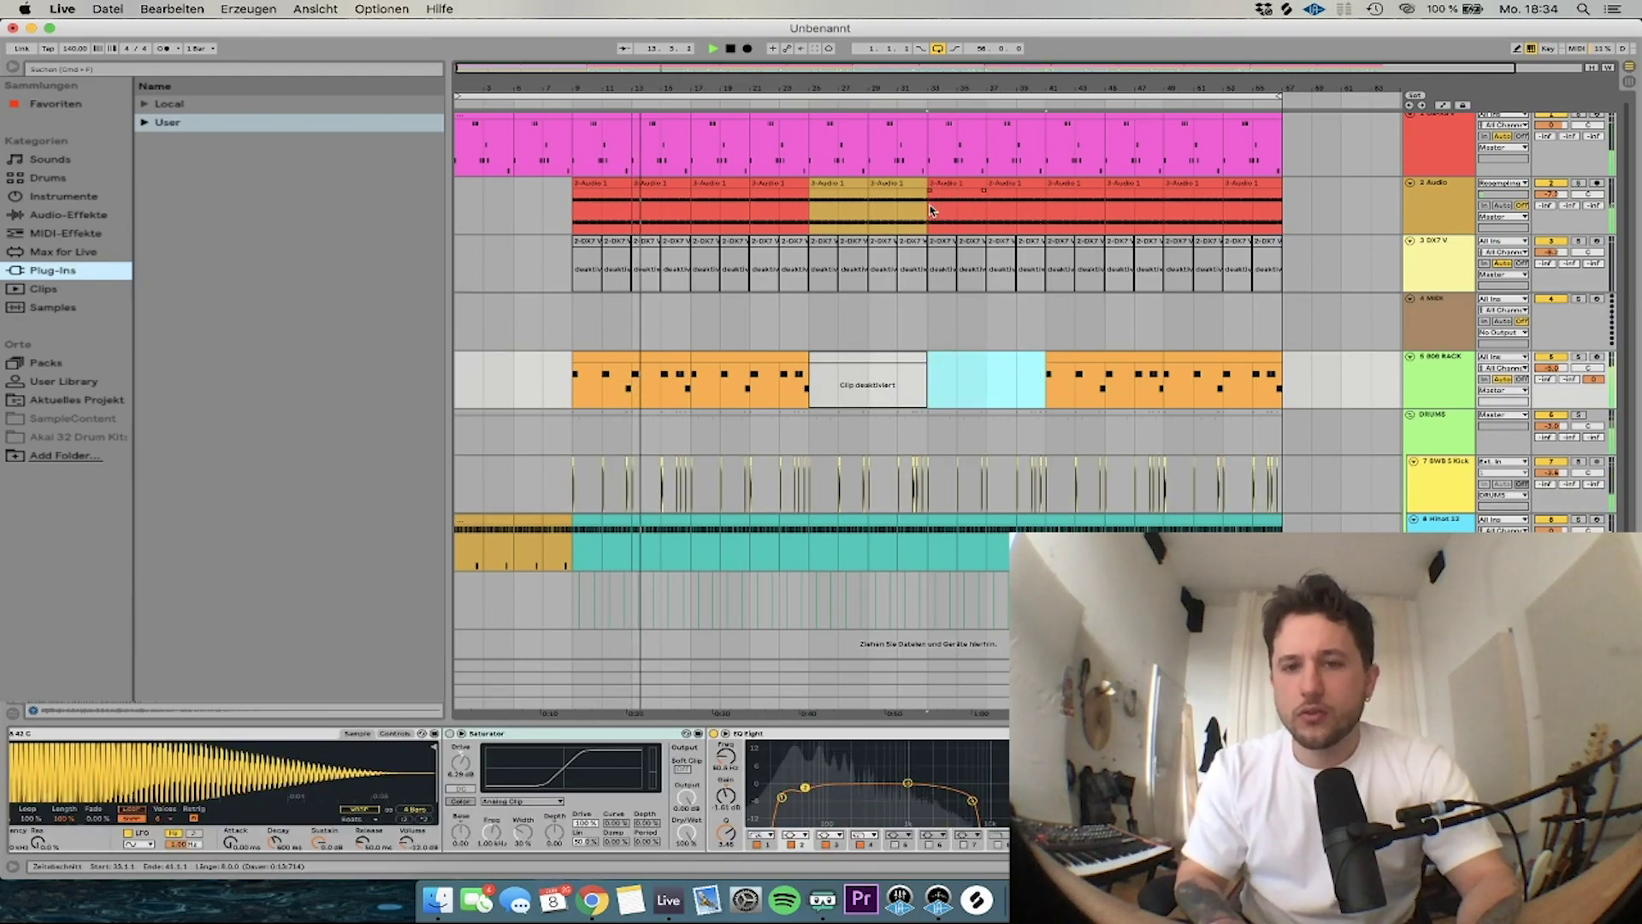
pyautogui.press('super+v')
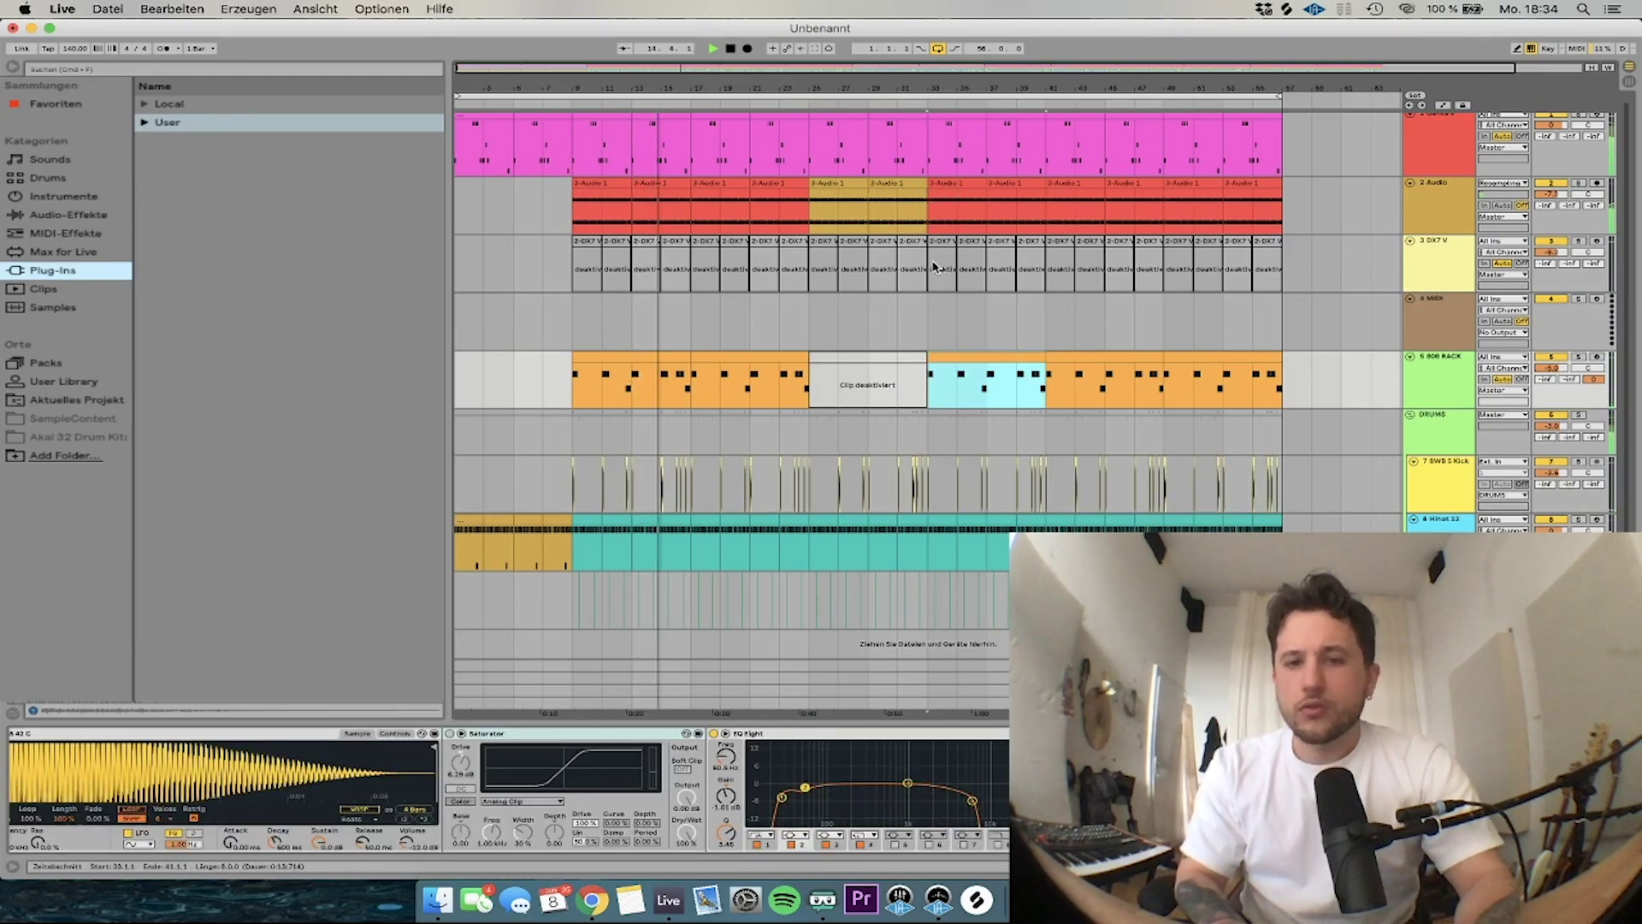
pyautogui.hscroll(1, 933, 267)
pyautogui.hscroll(-1, 747, 206)
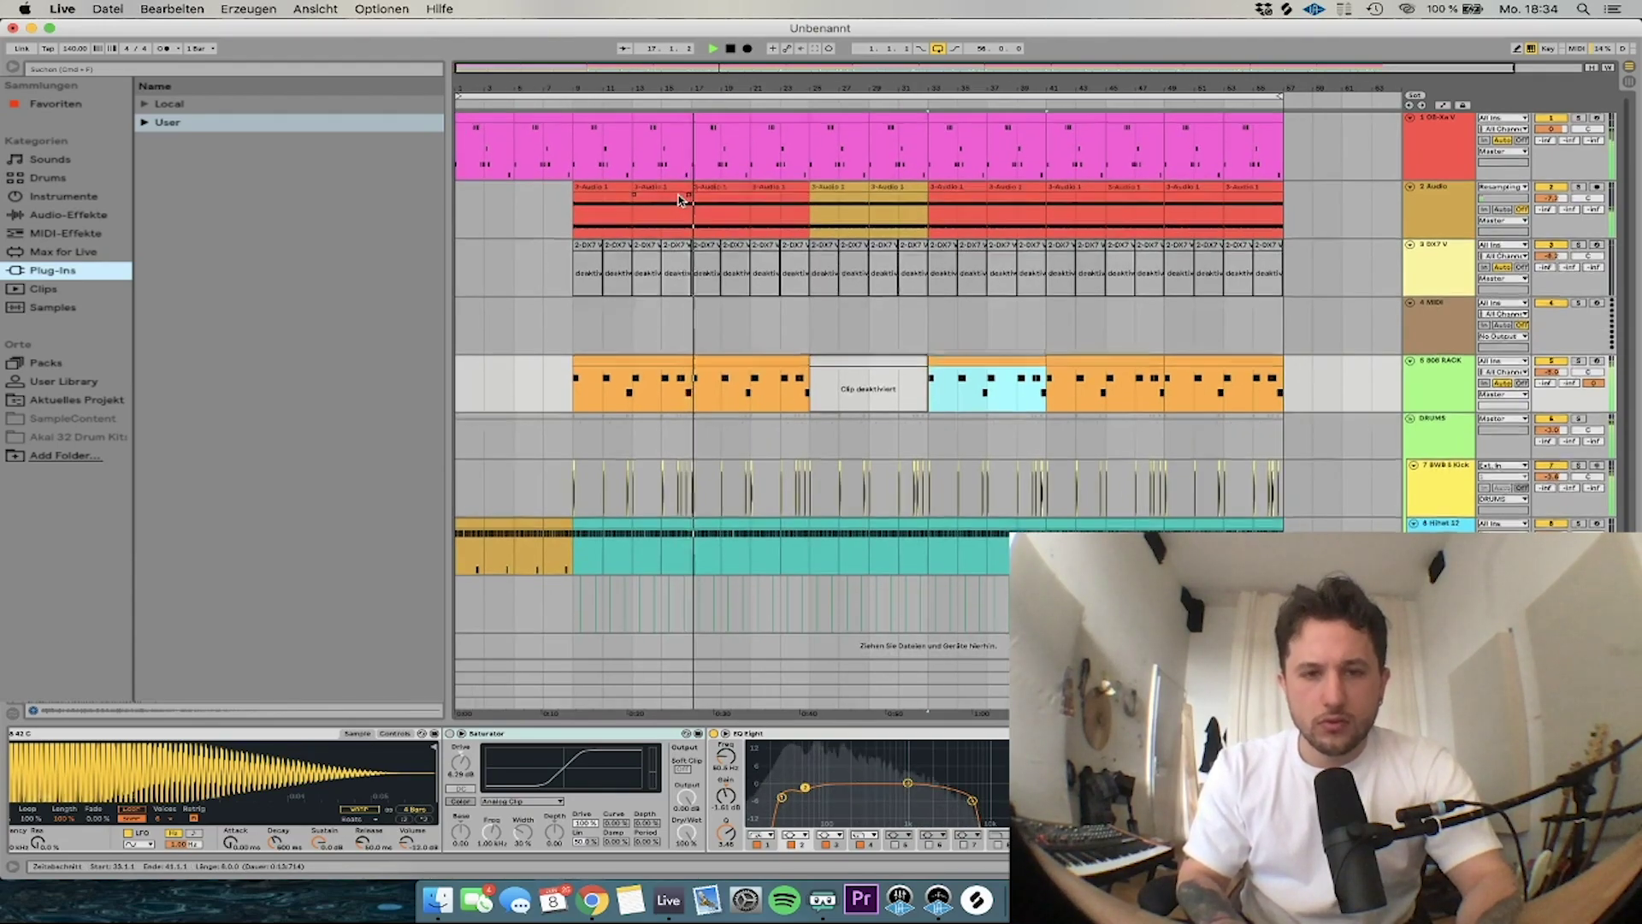
# Split the audio clip at bars 15 and 16 and audition the separated one-bar pieces
pyautogui.scroll(5, 681, 200)
pyautogui.click(672, 224)
pyautogui.press('space')
pyautogui.press('space')
pyautogui.click(684, 225)
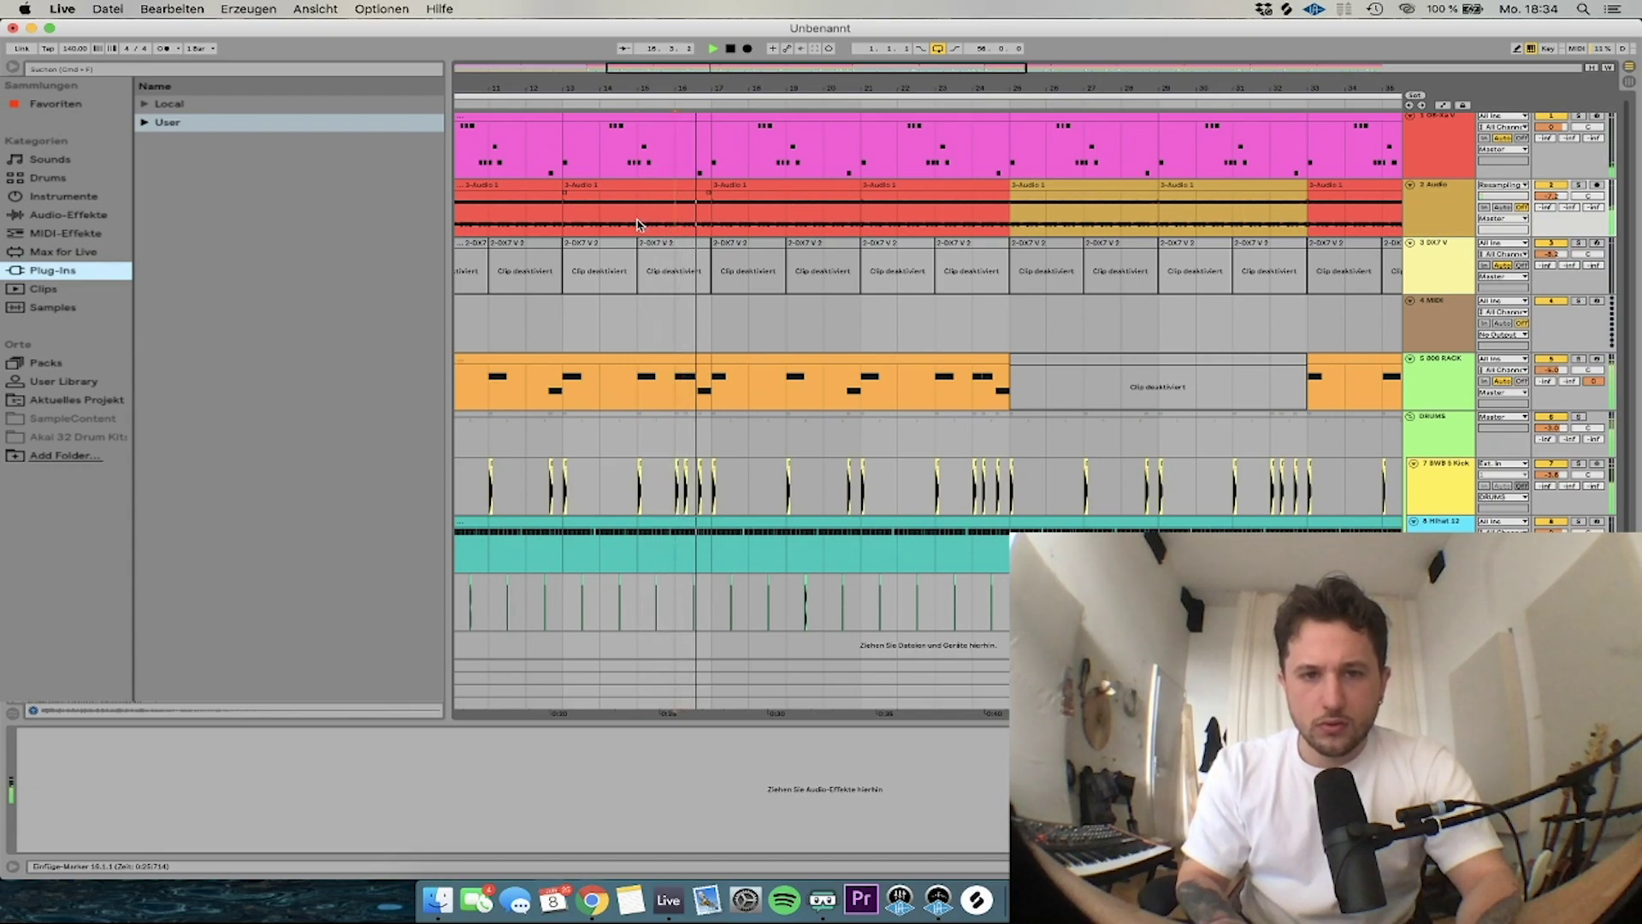
pyautogui.moveTo(691, 225); pyautogui.dragTo(671, 225)
pyautogui.press('super+e')
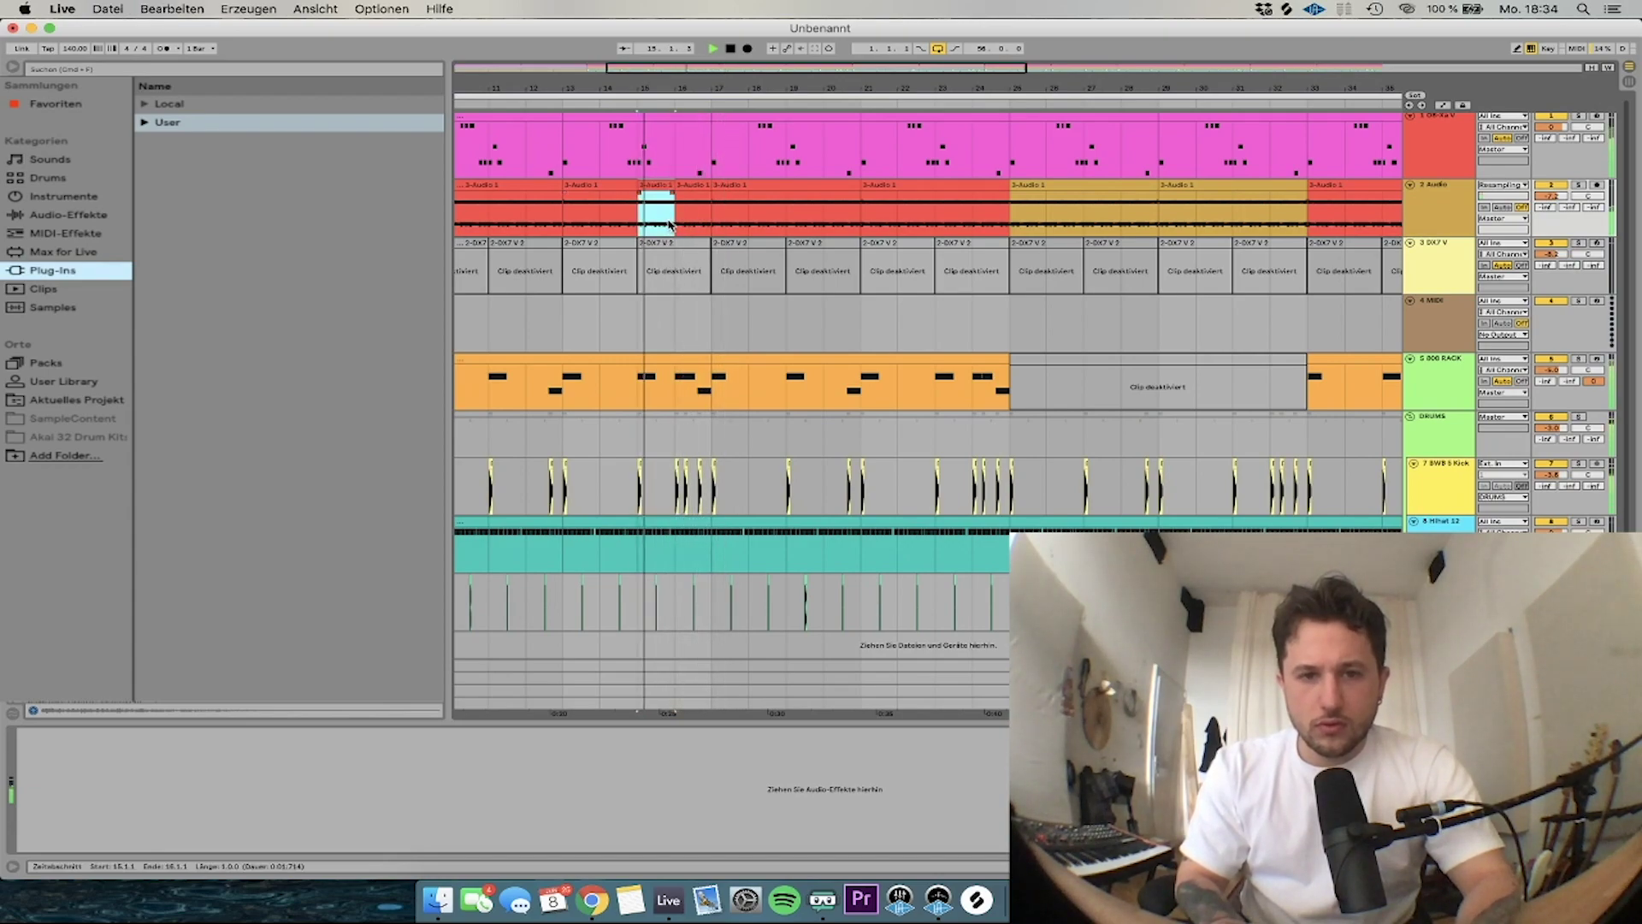
pyautogui.click(706, 197)
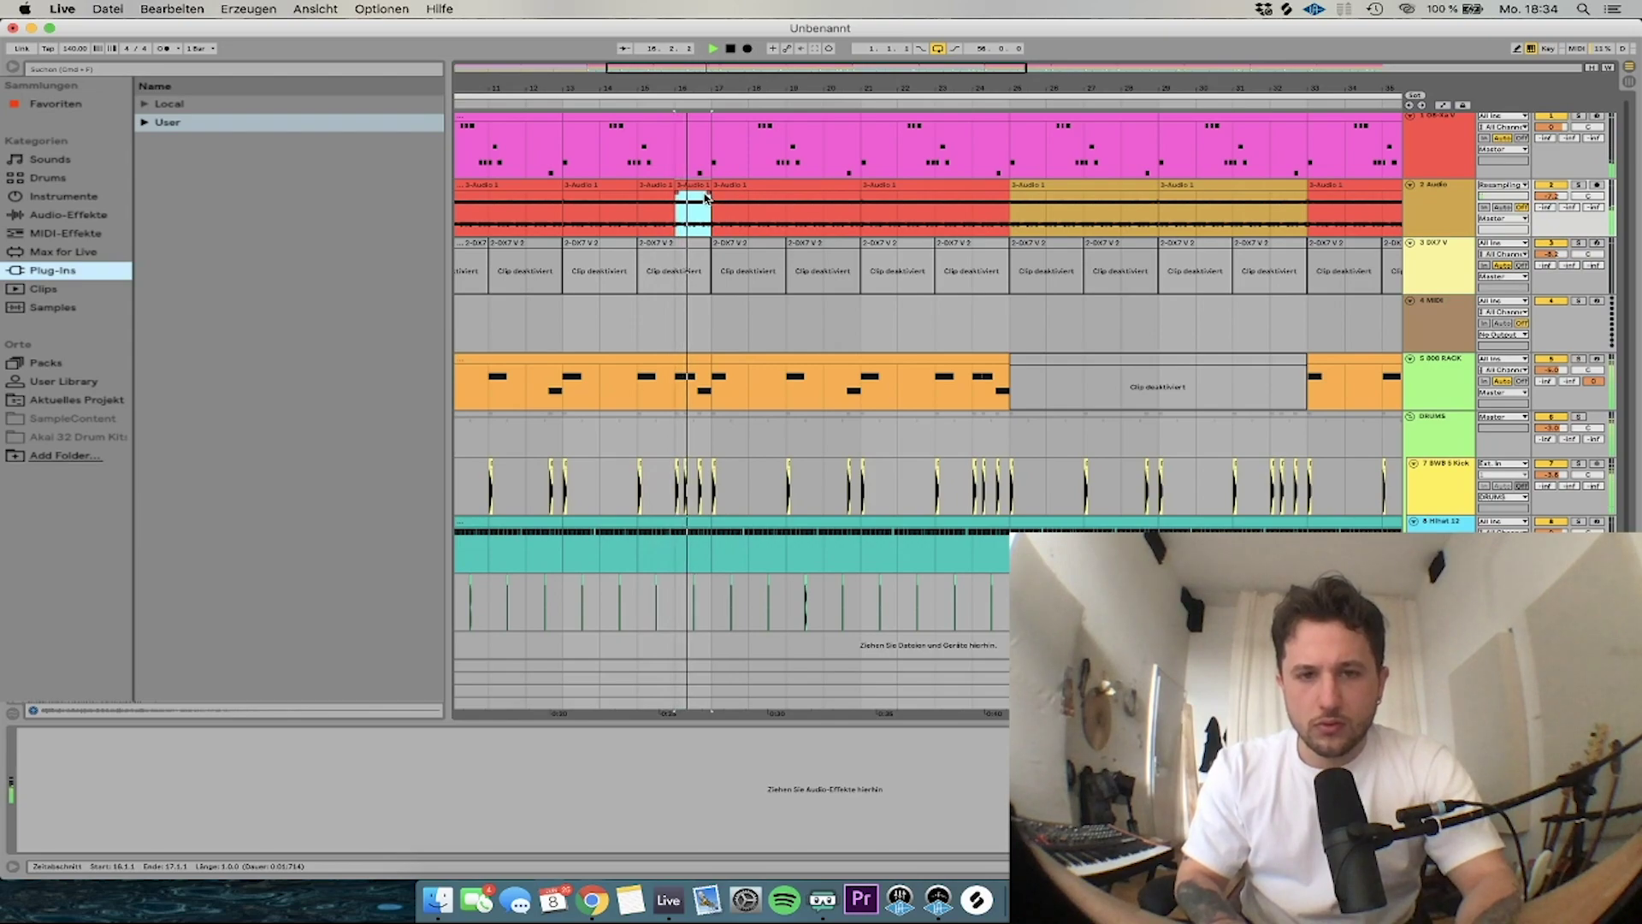
pyautogui.click(737, 194)
pyautogui.scroll(-3, 735, 195)
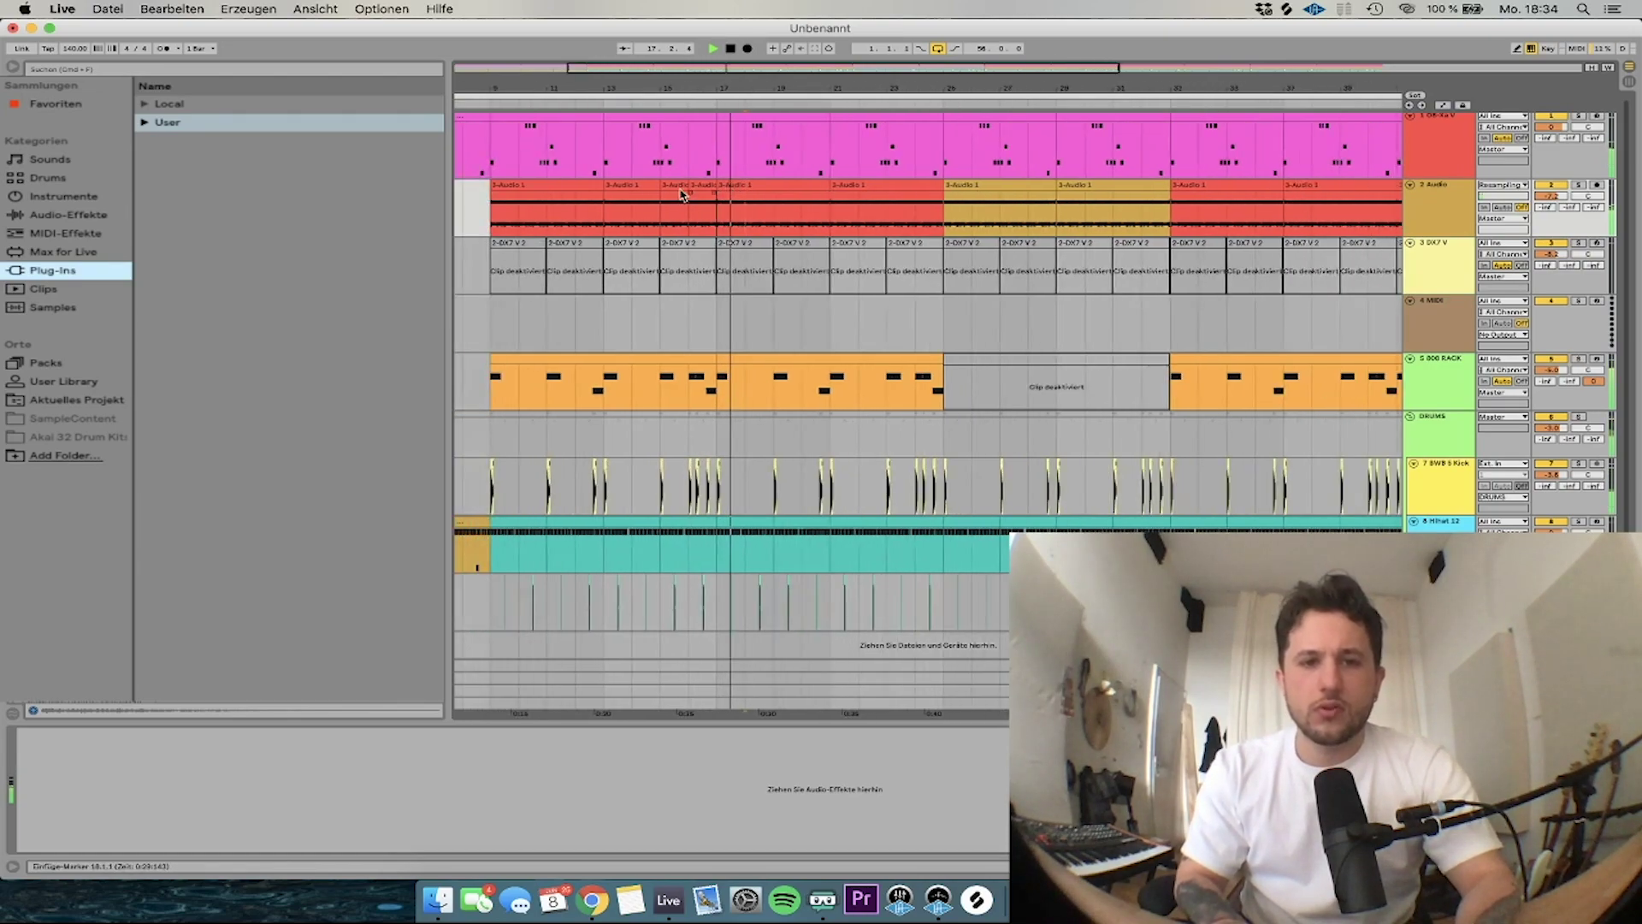
# Duplicate the audio clip at bars 9 to 13 twice so the copies fill bars 13 to 21
pyautogui.click(585, 182)
pyautogui.press('super+d')
pyautogui.press('super+d')
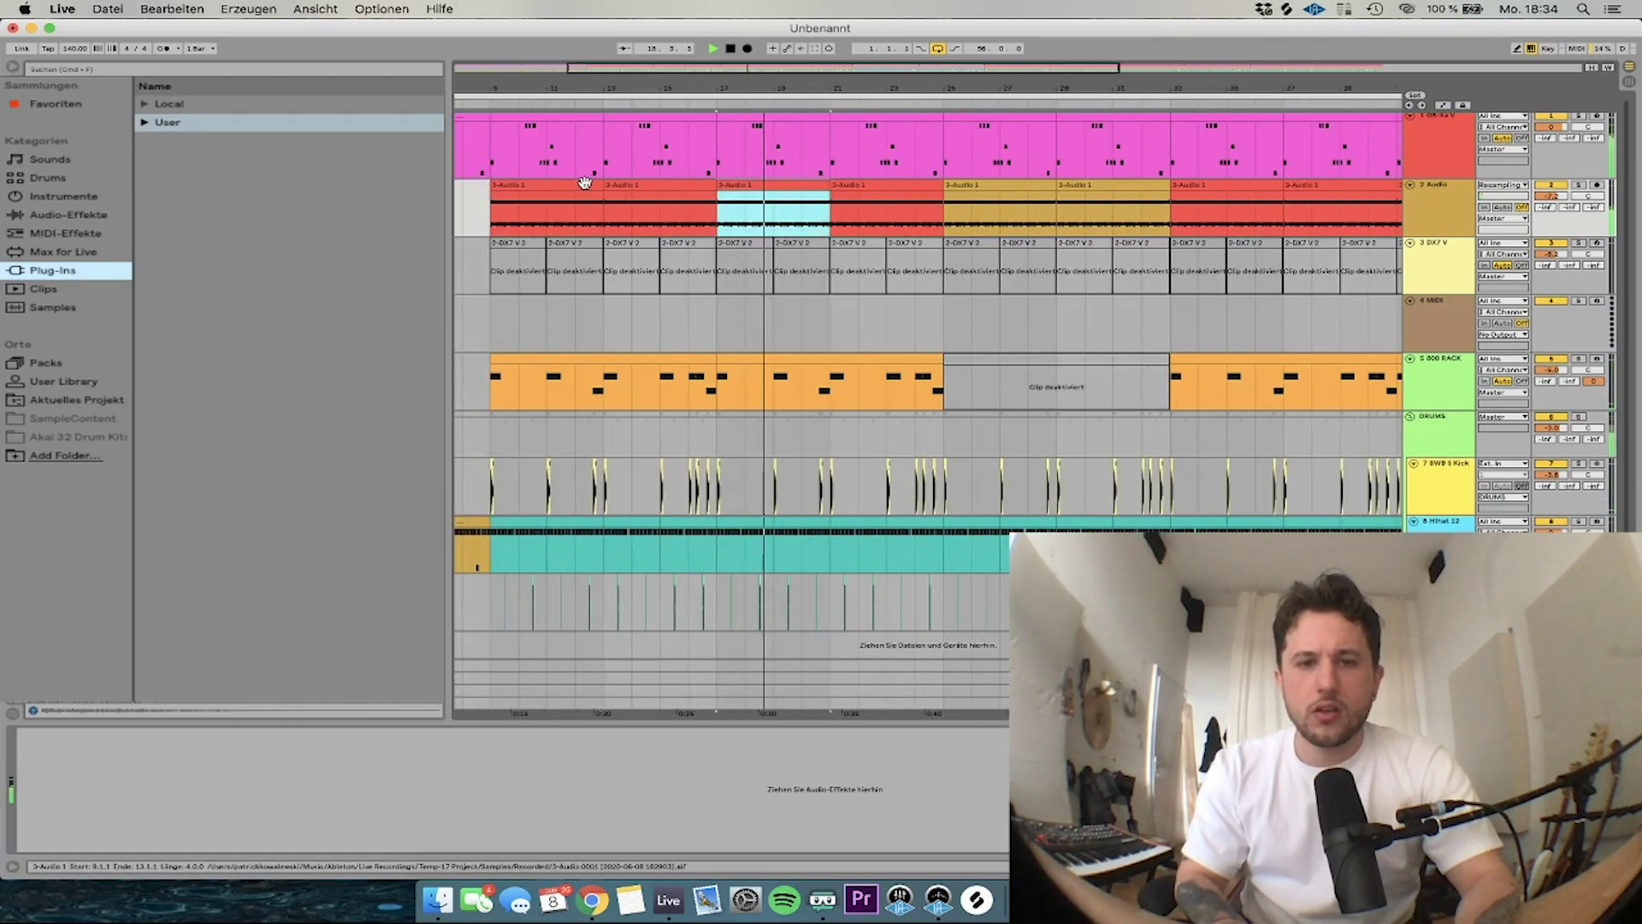
pyautogui.scroll(-4, 828, 316)
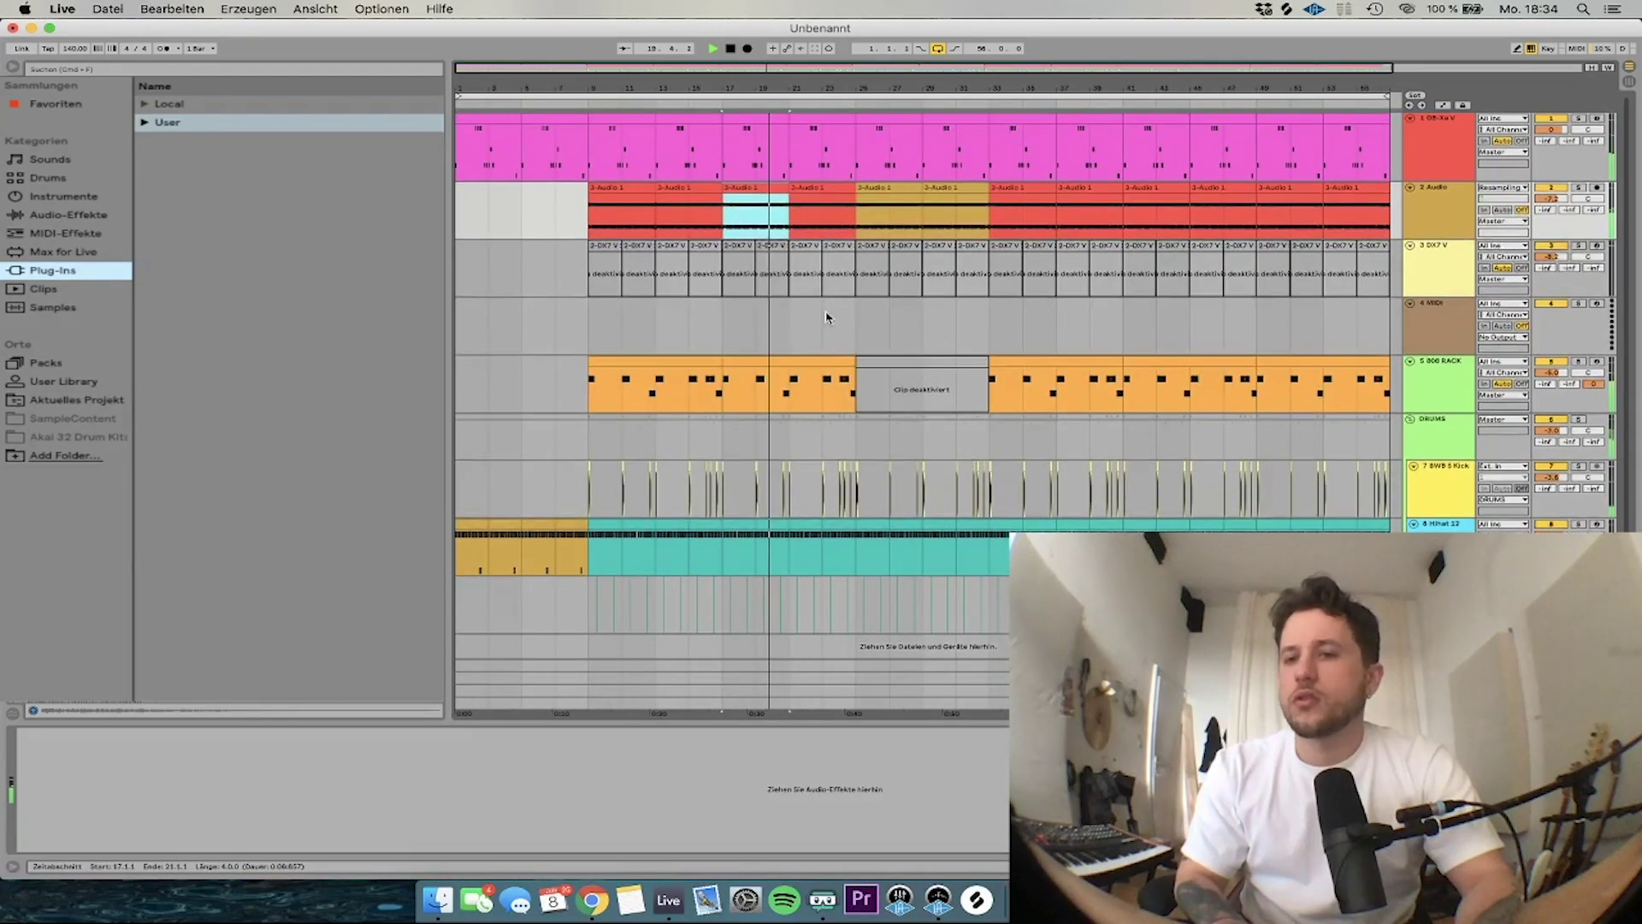
# Lower the first synth track's volume to -3.0 dB and group it with the Audio track
pyautogui.moveTo(1550, 130); pyautogui.dragTo(1550, 145)
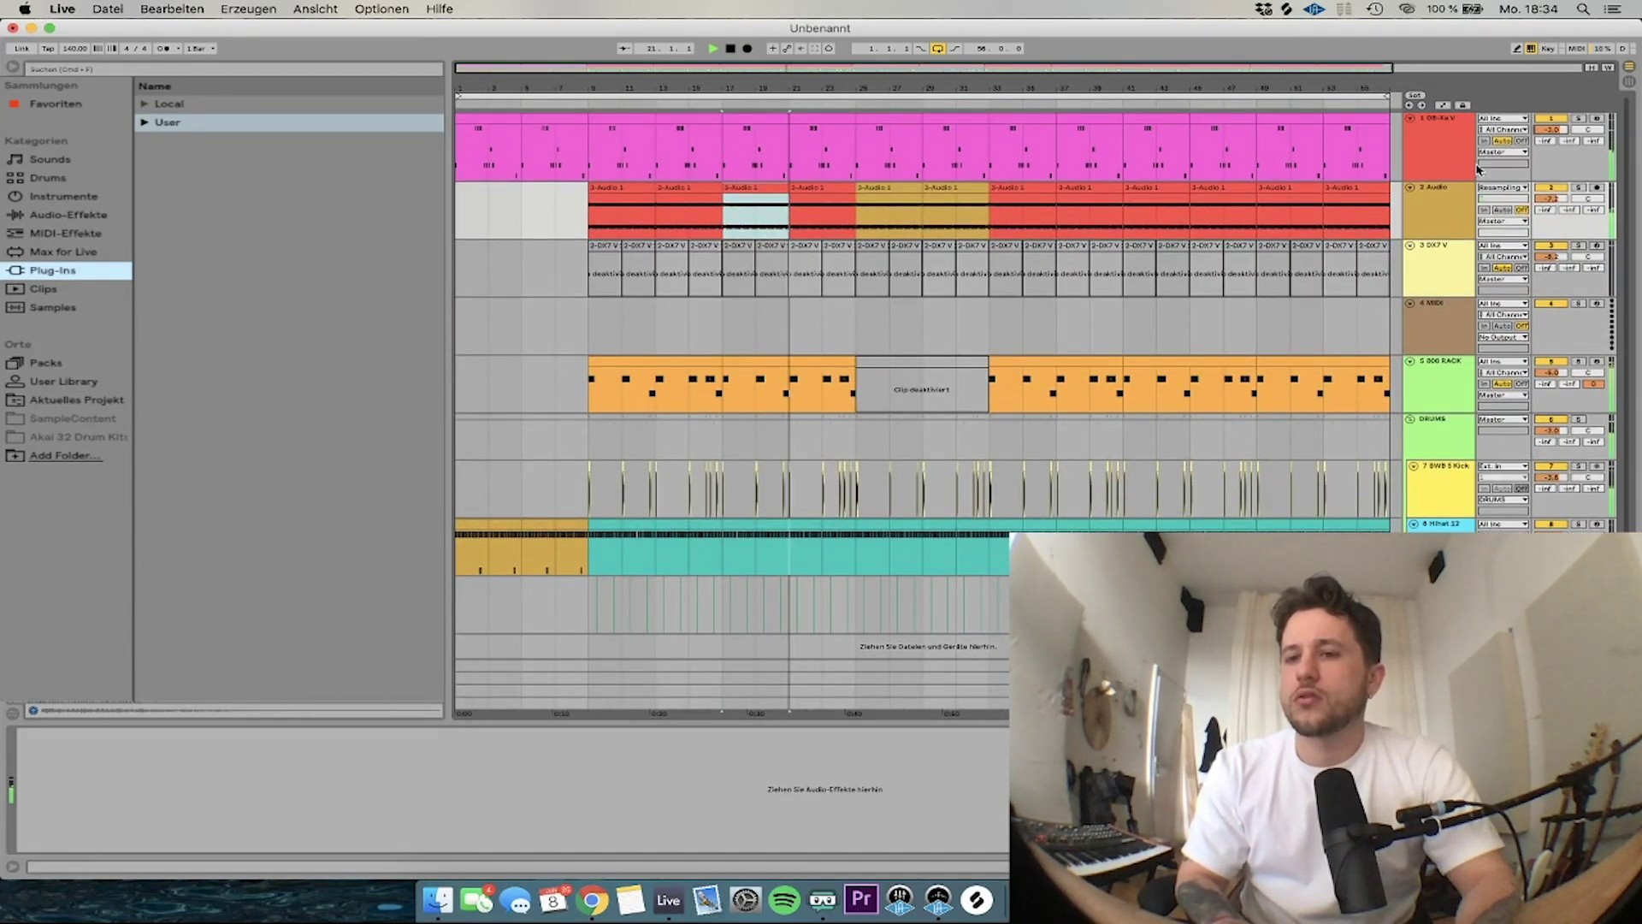
pyautogui.click(1427, 187)
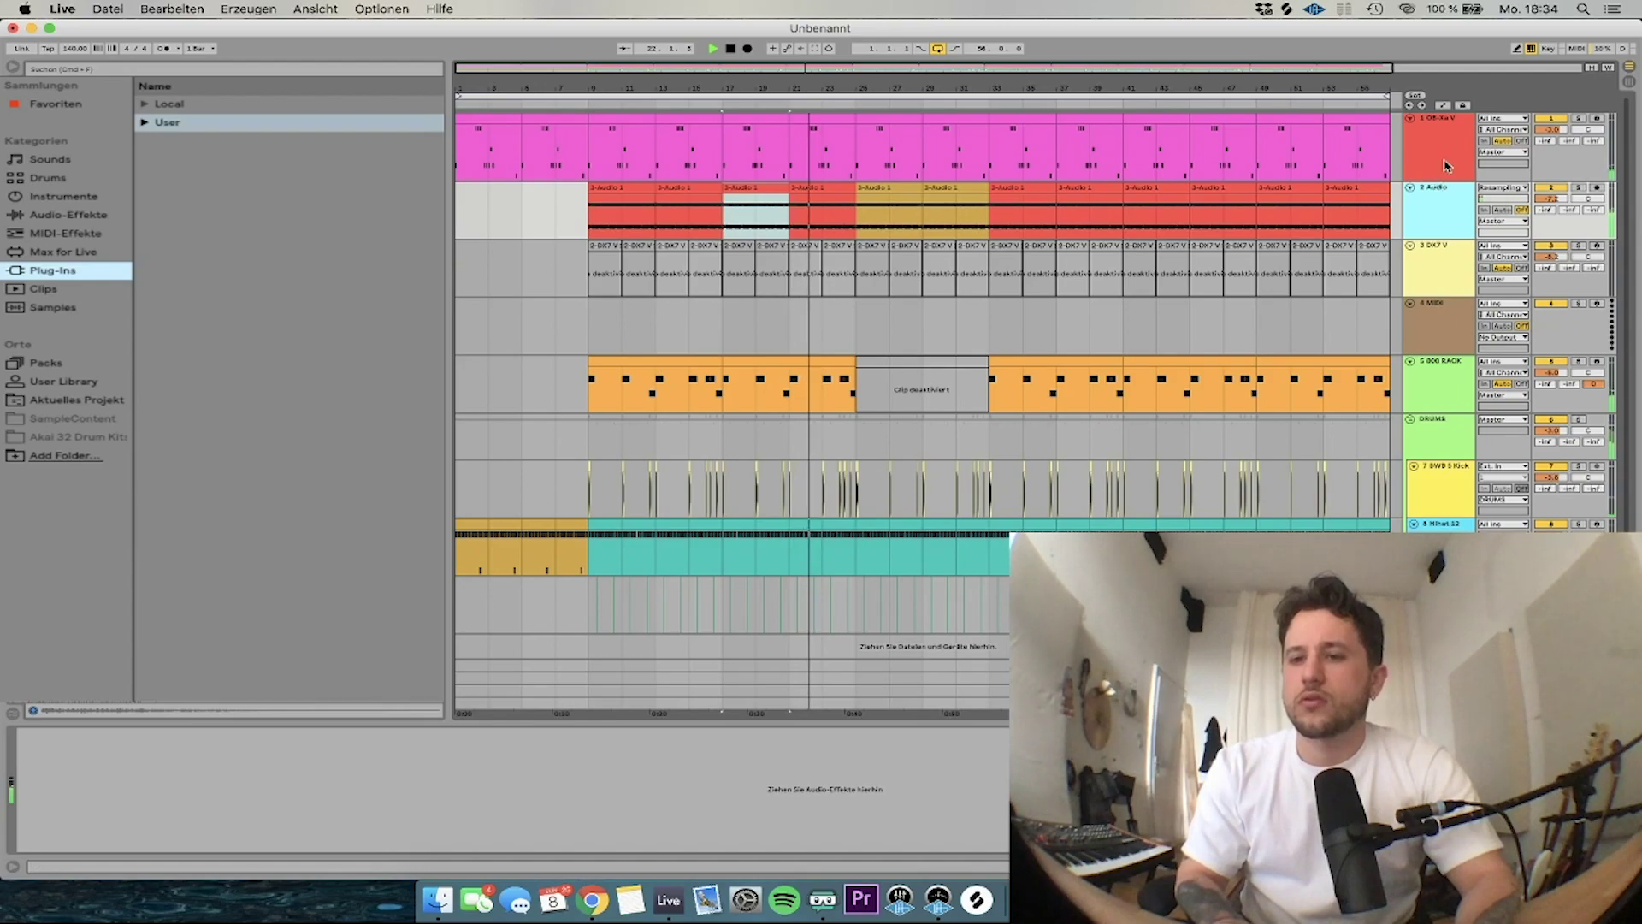
pyautogui.click(1445, 174)
pyautogui.keyDown('shift'); pyautogui.click(1434, 211); pyautogui.keyUp('shift')
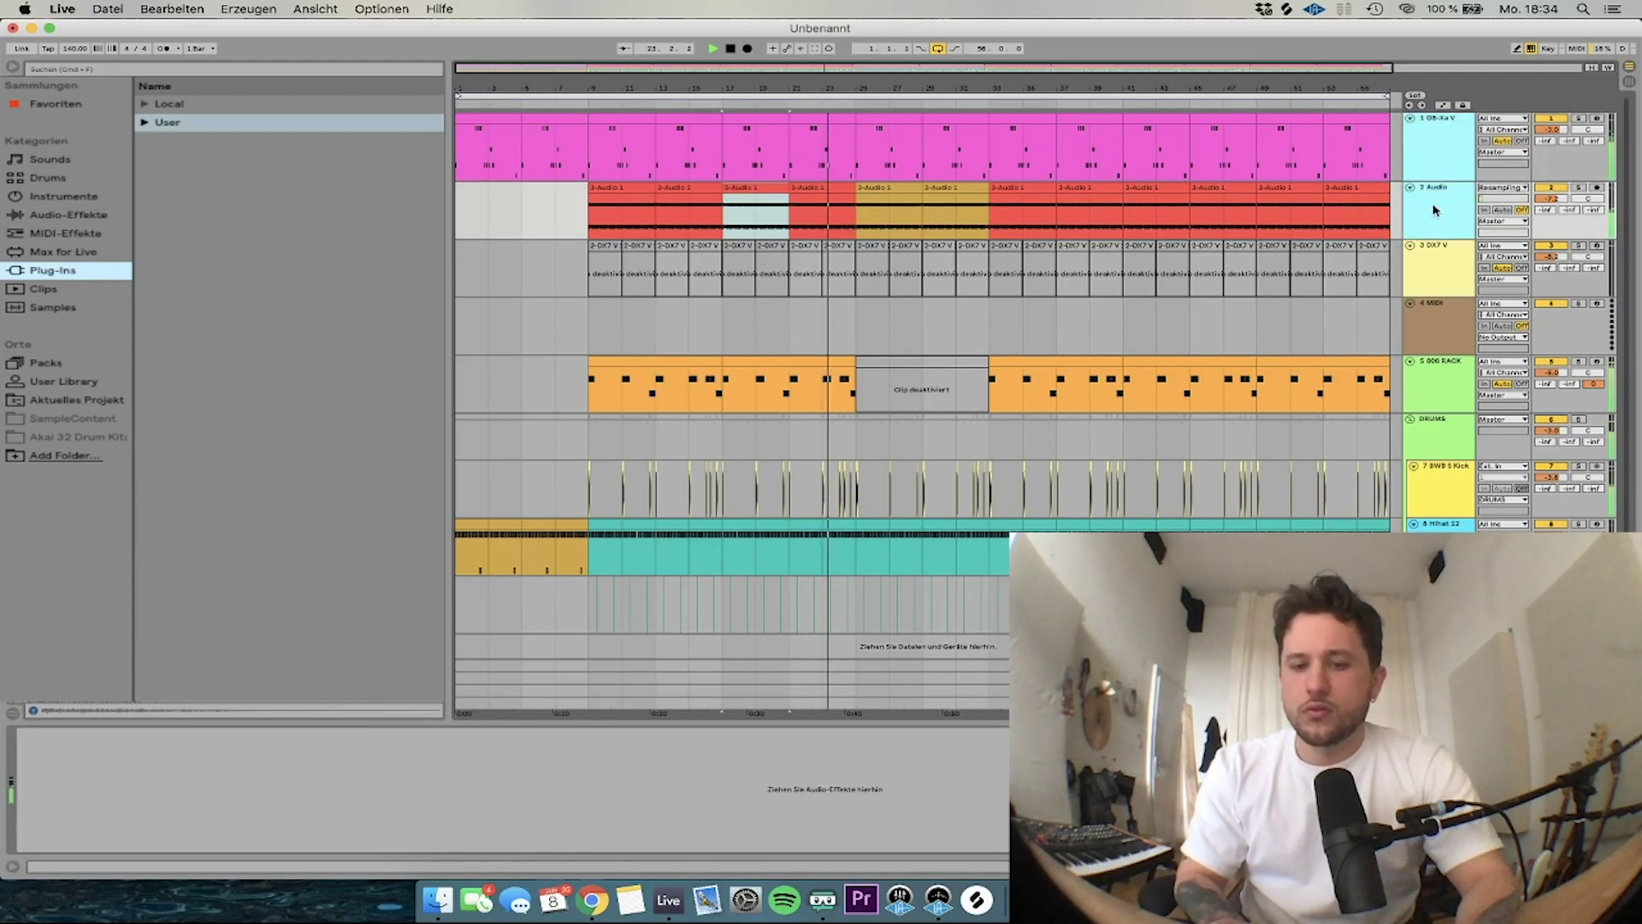
pyautogui.press('super+g')
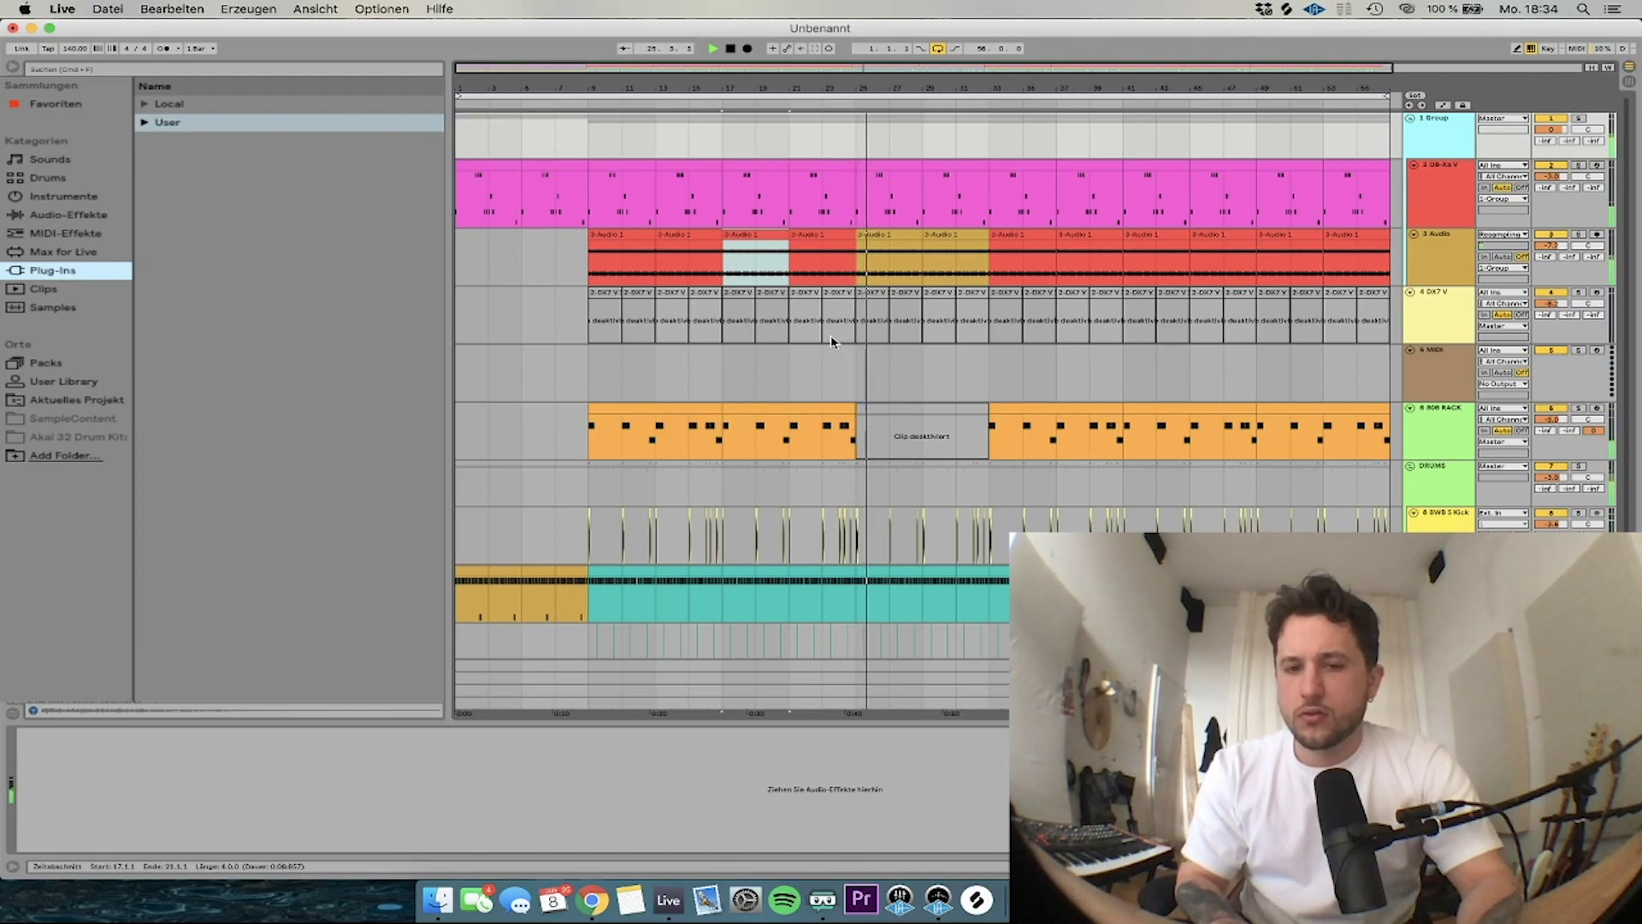
# Deactivate the two pink synth clips between bars 25 and 33
pyautogui.click(830, 245)
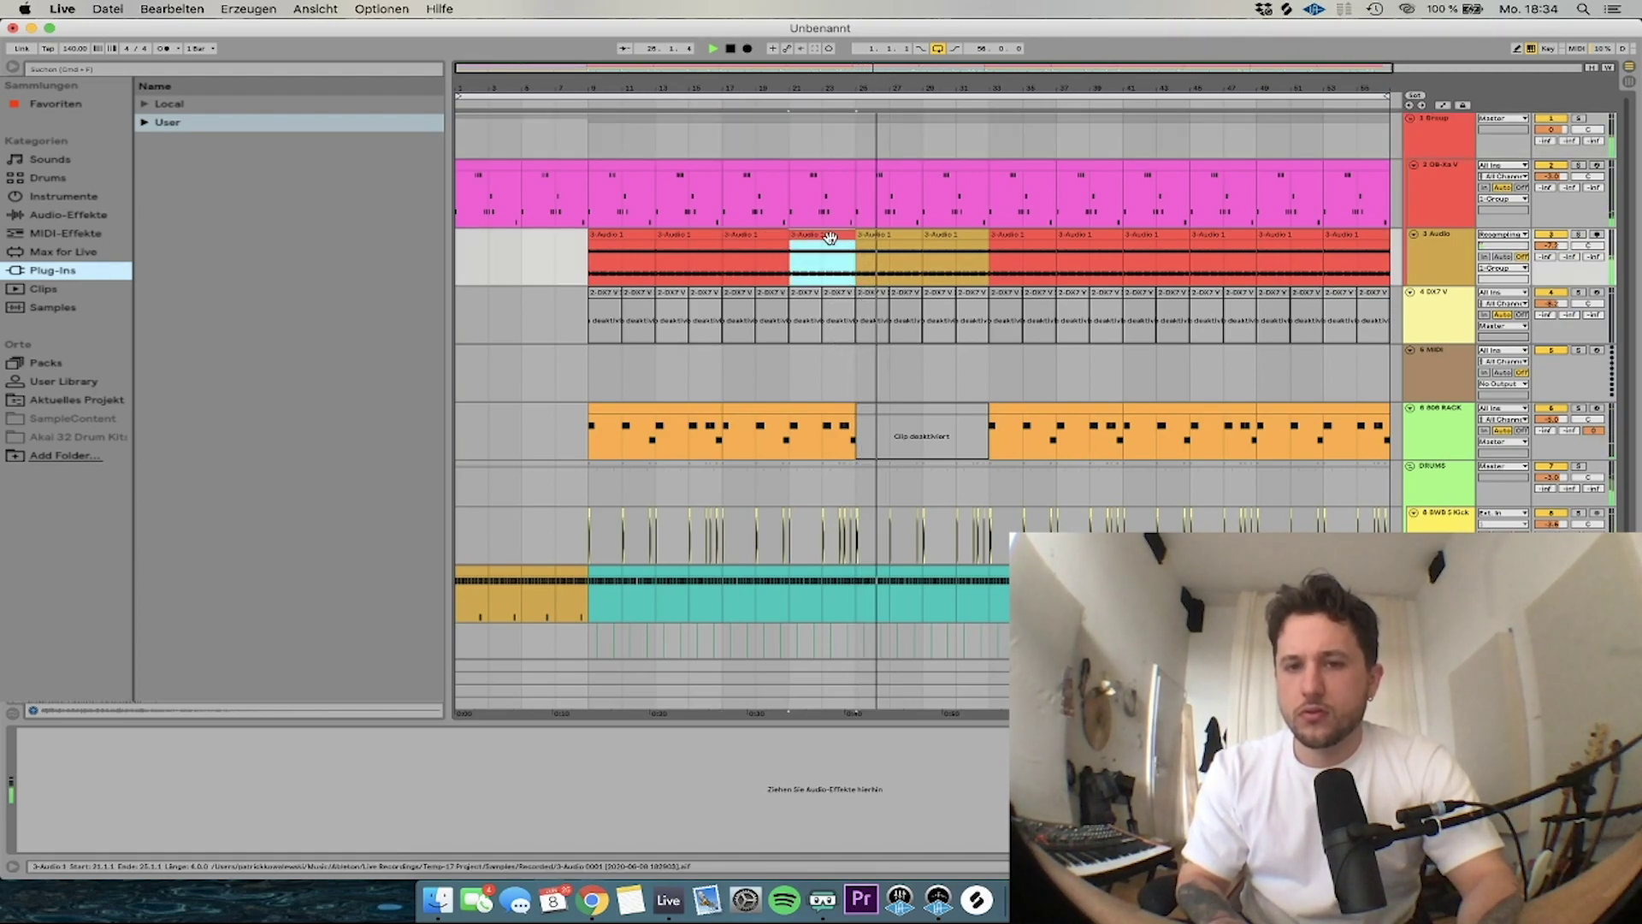
pyautogui.click(878, 160)
pyautogui.press('0')
pyautogui.click(941, 161)
pyautogui.press('0')
# Replace the two yellow audio clips at bars 25 to 33 with copies of the red audio clip and audition the section
pyautogui.click(1029, 242)
pyautogui.click(902, 233)
pyautogui.press('super+d')
pyautogui.click(887, 234)
pyautogui.press('space')
pyautogui.press('space')
# Delete the kick hits between bars 25 and 33 and play the thinned-out section from bar 25
pyautogui.scroll(-2, 945, 323)
pyautogui.moveTo(853, 494); pyautogui.dragTo(986, 485)
pyautogui.click(1001, 380)
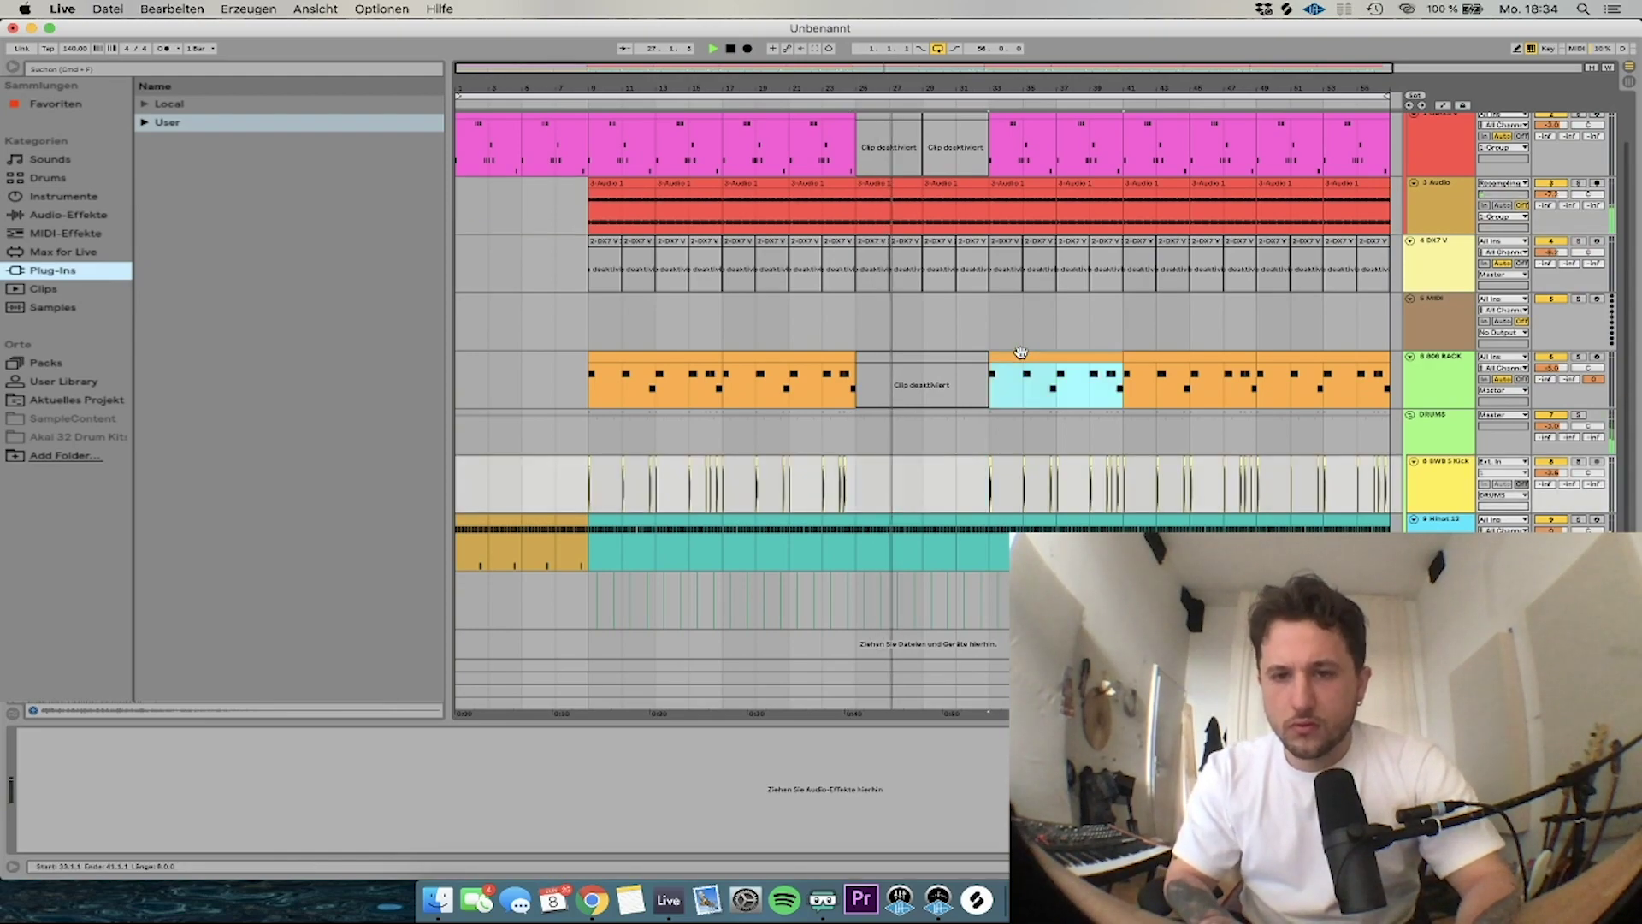
pyautogui.click(862, 389)
pyautogui.press('space')
pyautogui.press('space')
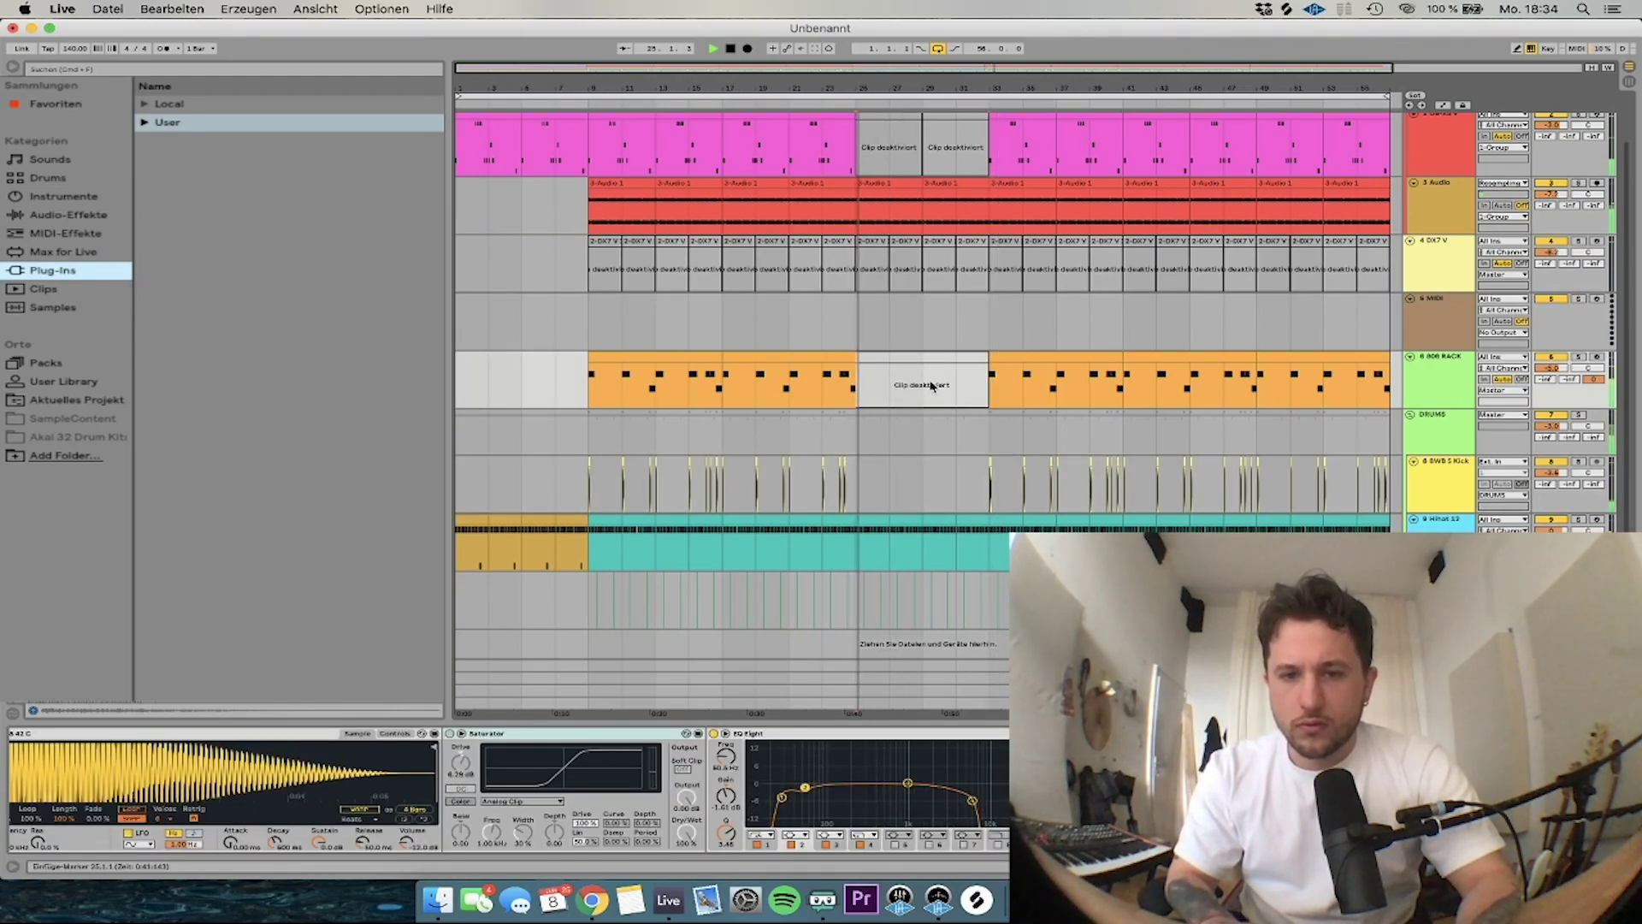
pyautogui.scroll(-2, 855, 387)
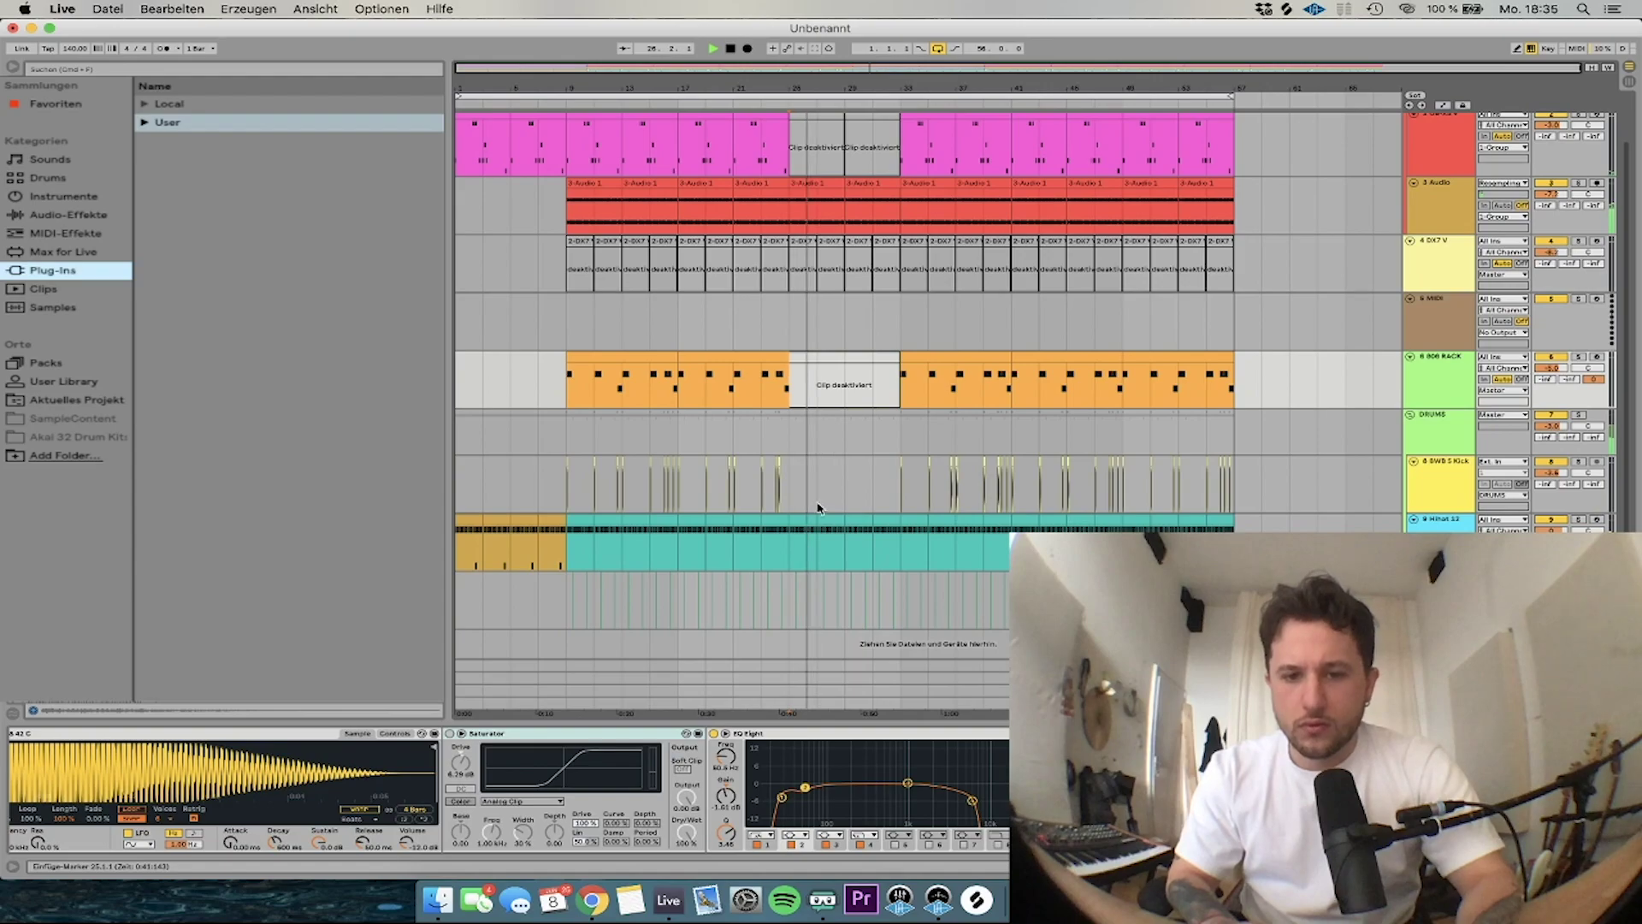
# Copy the yellow intro hi-hat clip to bar 25 and duplicate it until the hi-hat track is filled up to bar 33
pyautogui.doubleClick(807, 522)
pyautogui.press('space')
pyautogui.press('super+a')
pyautogui.hotkey('shift', 'Down')
pyautogui.press('space')
pyautogui.moveTo(548, 154); pyautogui.dragTo(789, 171)
pyautogui.press('super+d')
pyautogui.press('super+d')
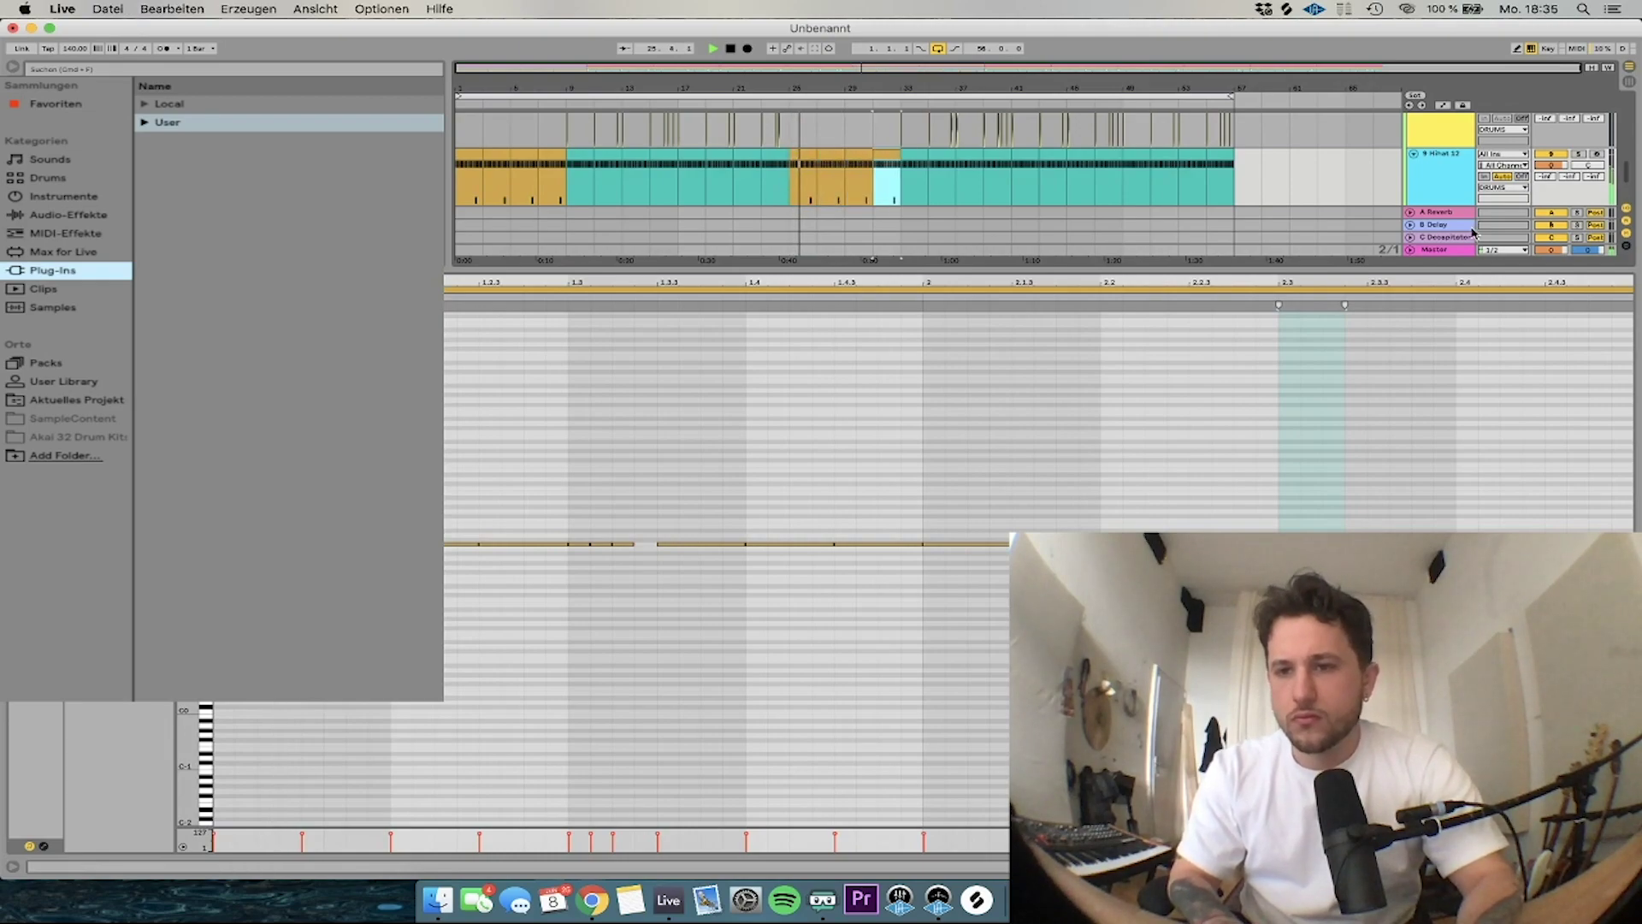
# Replace the rolls at beats 1.2 and 2.3 of the hi-hat clip at bar 25 with single notes and audition it
pyautogui.doubleClick(1436, 249)
pyautogui.press('space')
pyautogui.doubleClick(785, 542)
pyautogui.press('space')
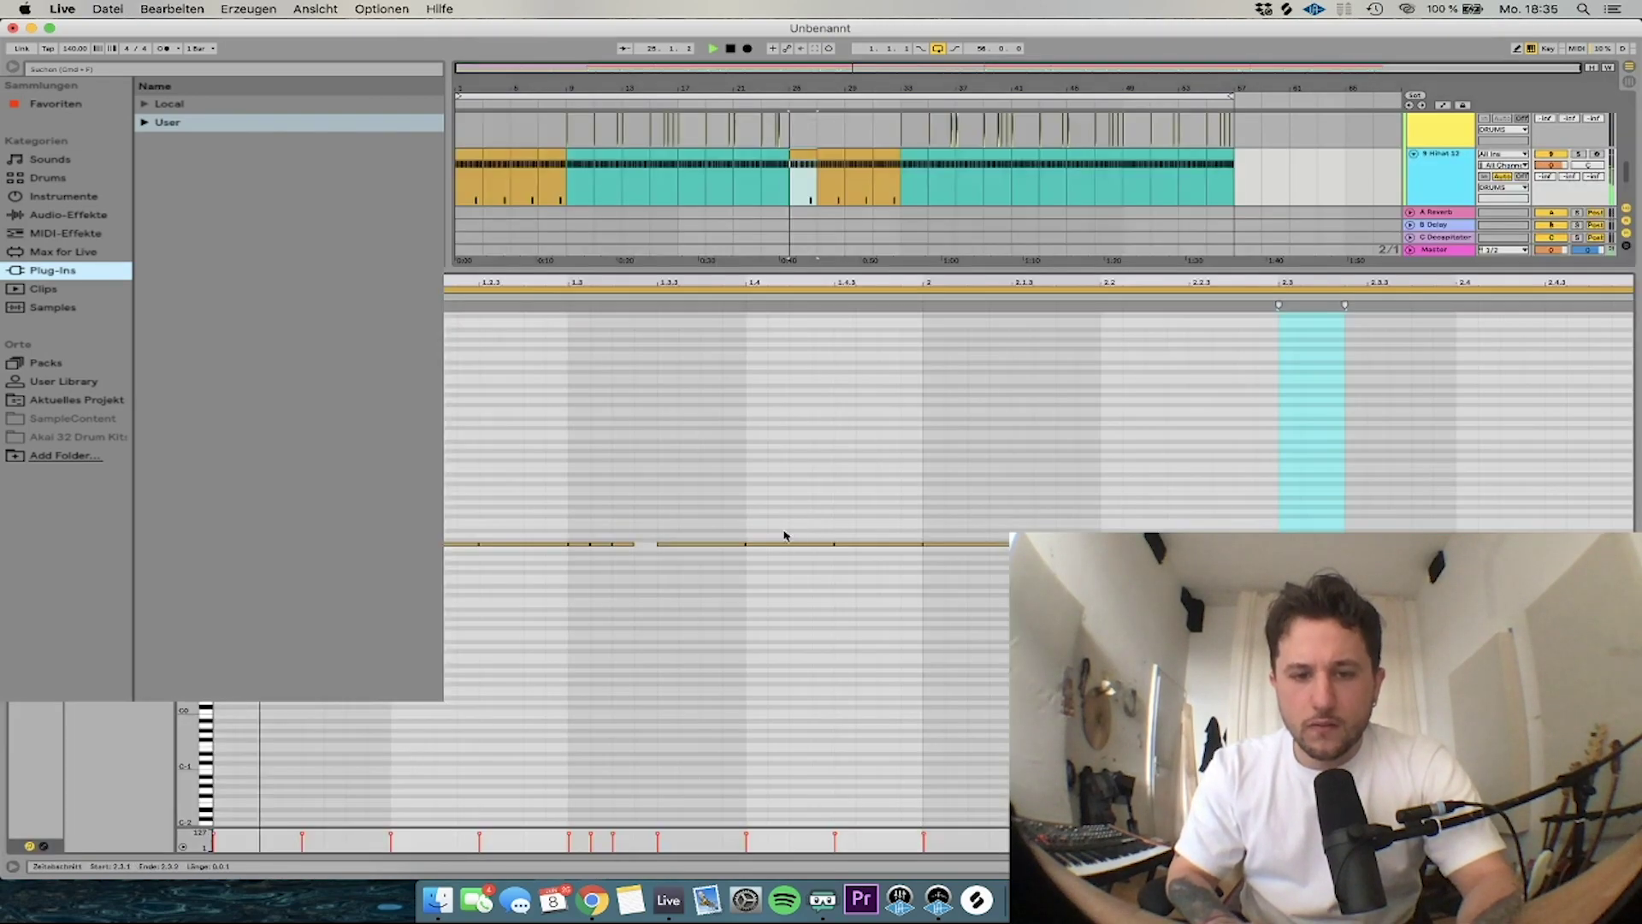
pyautogui.press('space')
pyautogui.press('super+z')
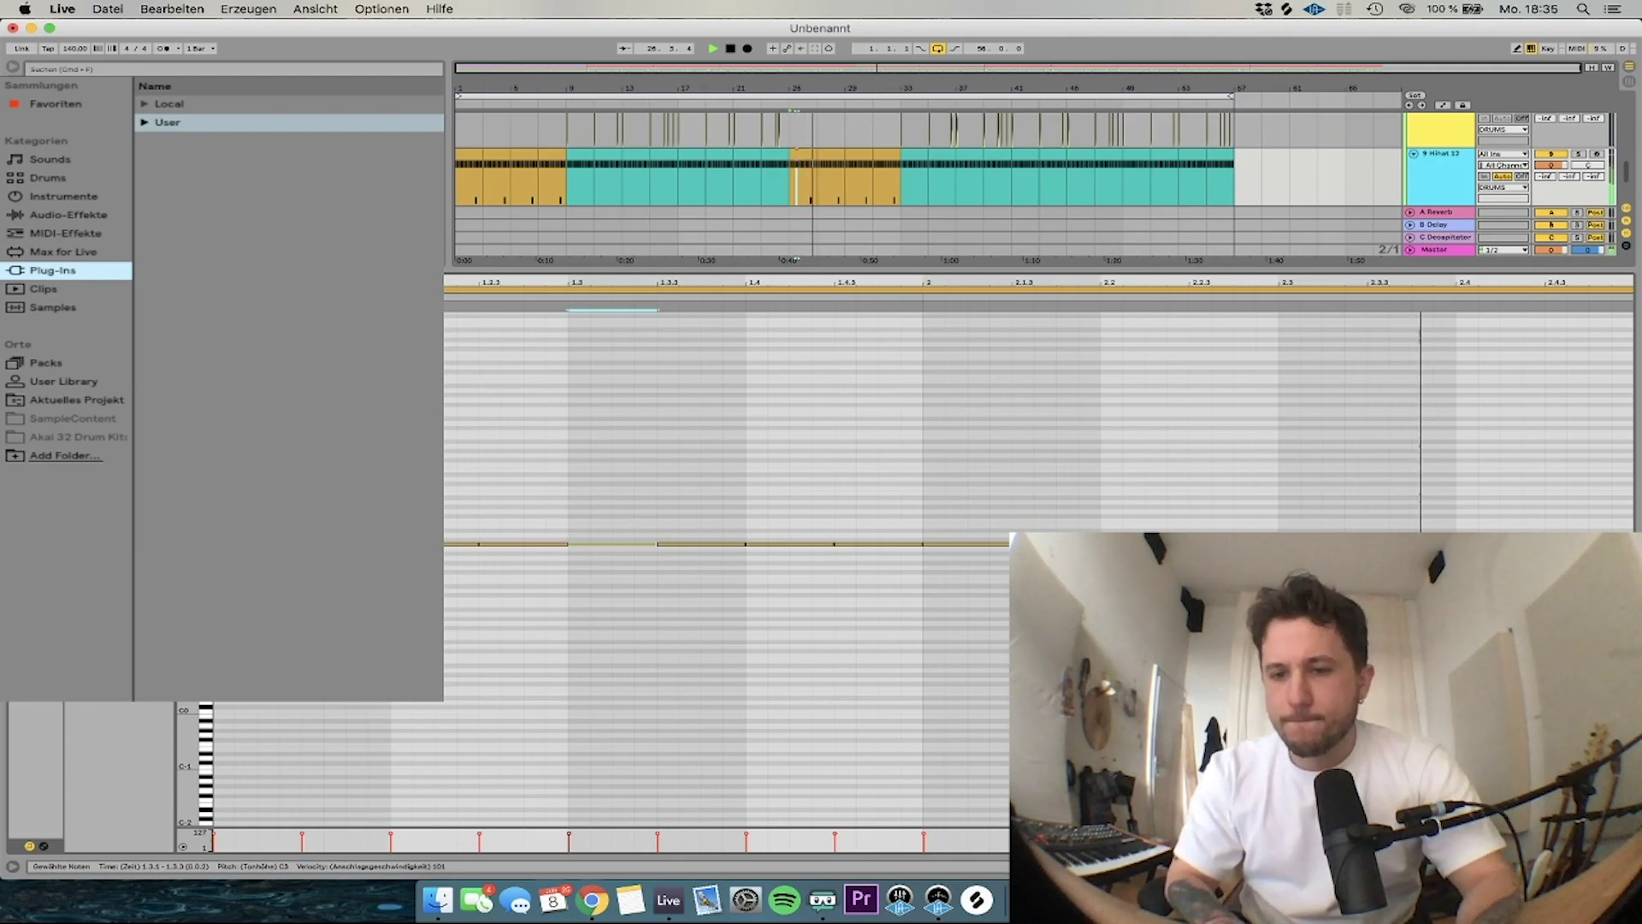
pyautogui.press('space')
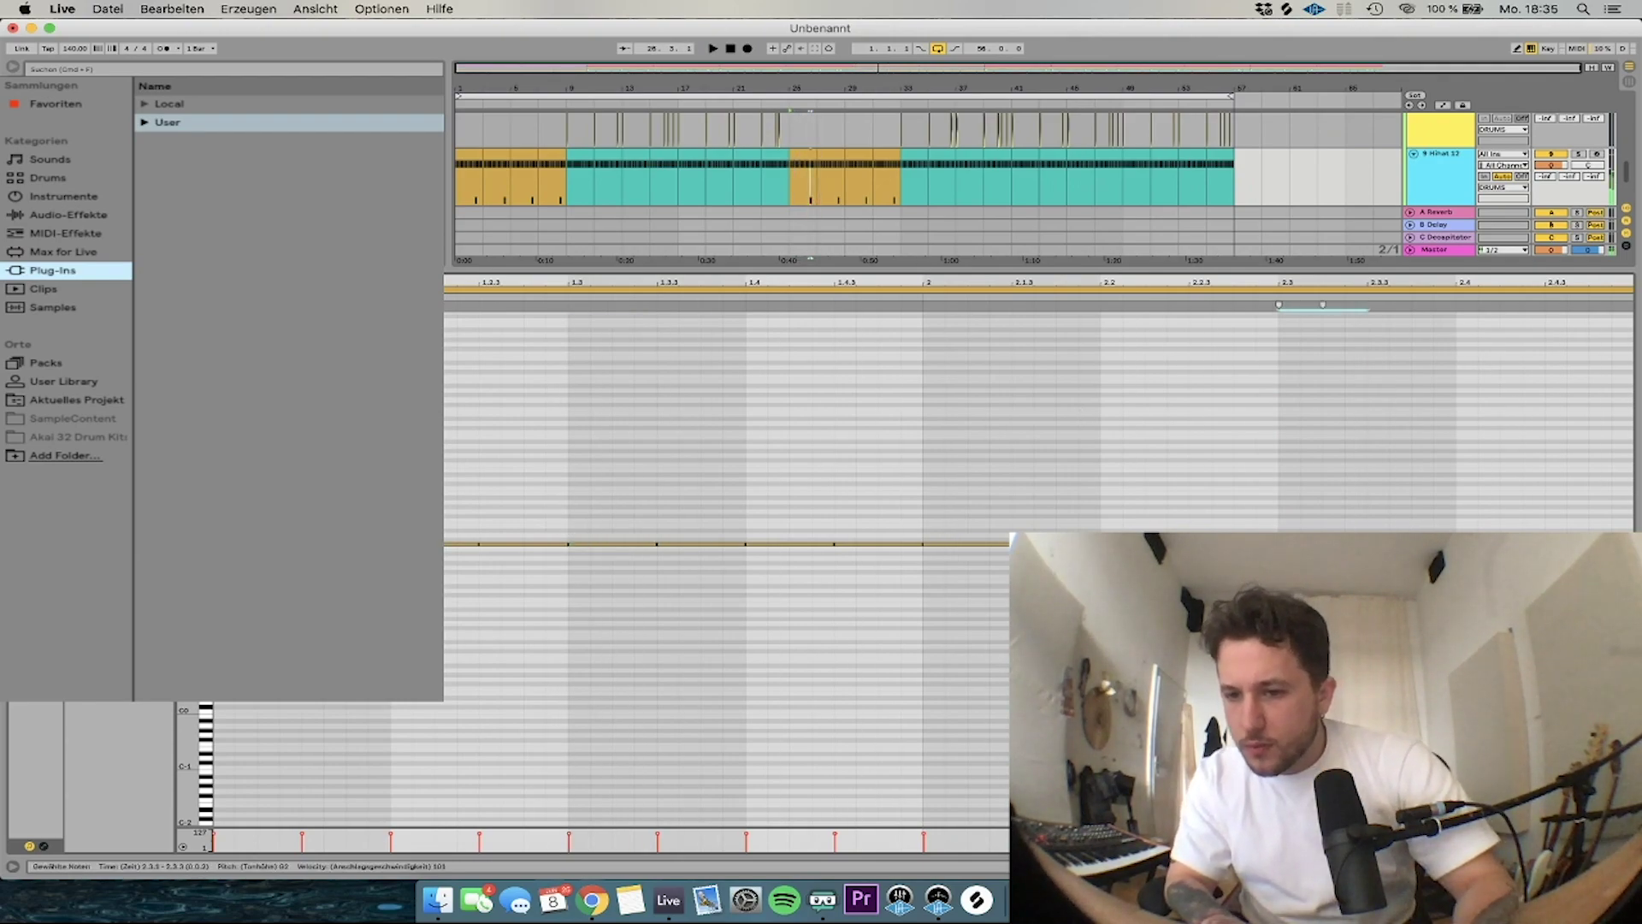
# Duplicate the simplified hi-hat clip at bar 25 three times up to bar 33
pyautogui.click(798, 153)
pyautogui.press('super+d')
pyautogui.press('super+d')
pyautogui.press('super+d')
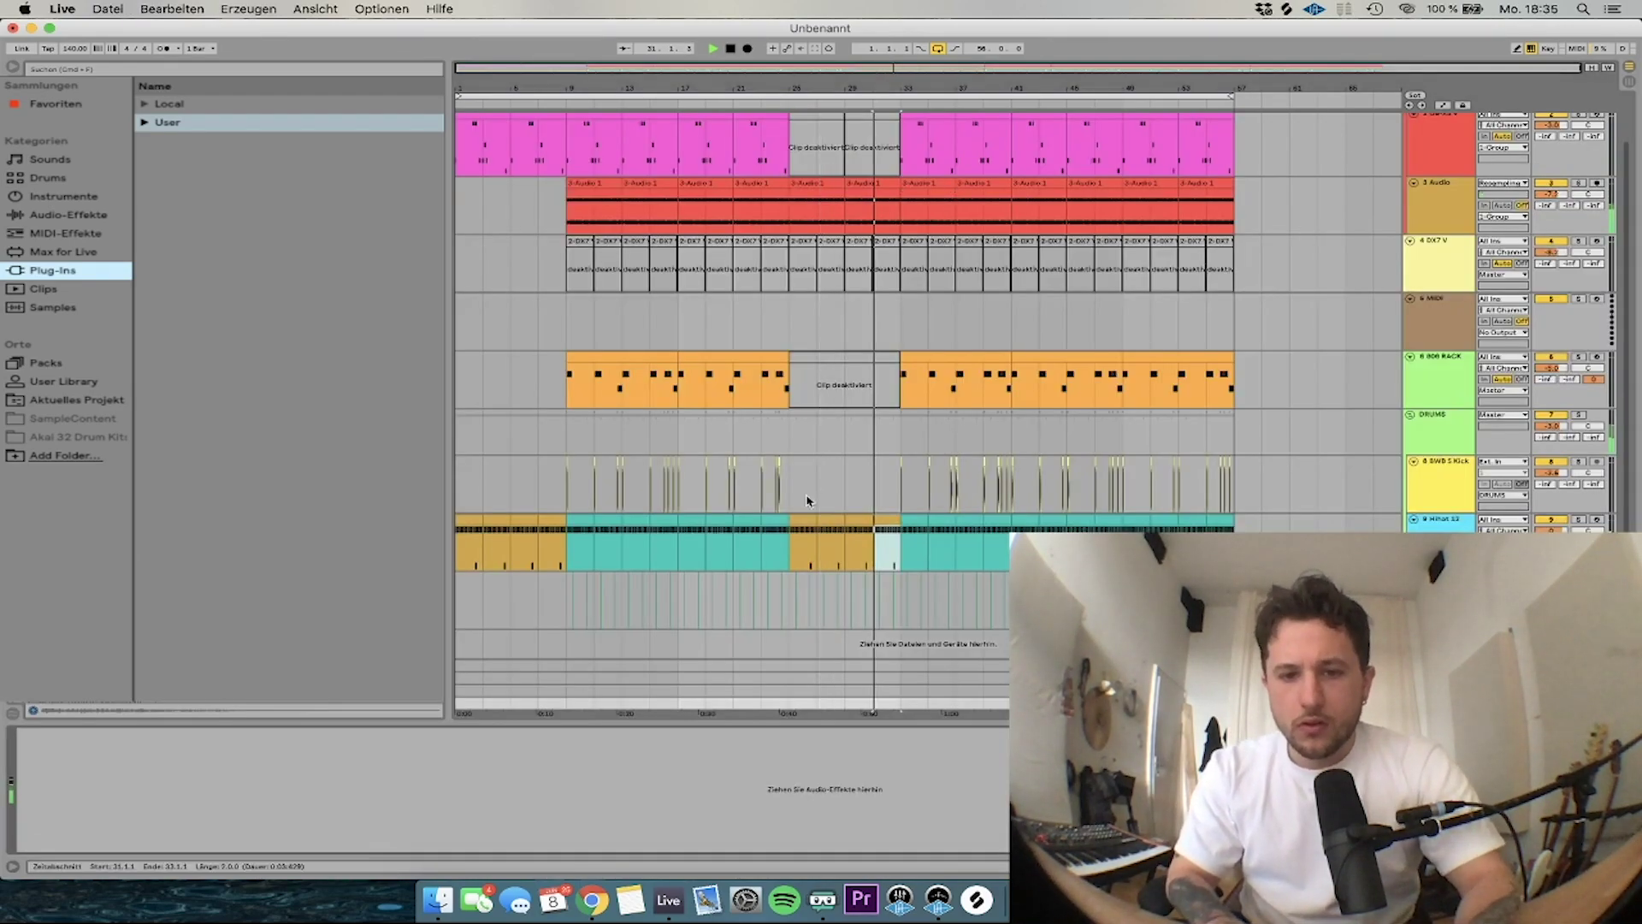
# Add an extra note in beat 2.4 of the hi-hat clip at bar 25, shifting it along the grid while auditioning
pyautogui.click(795, 531)
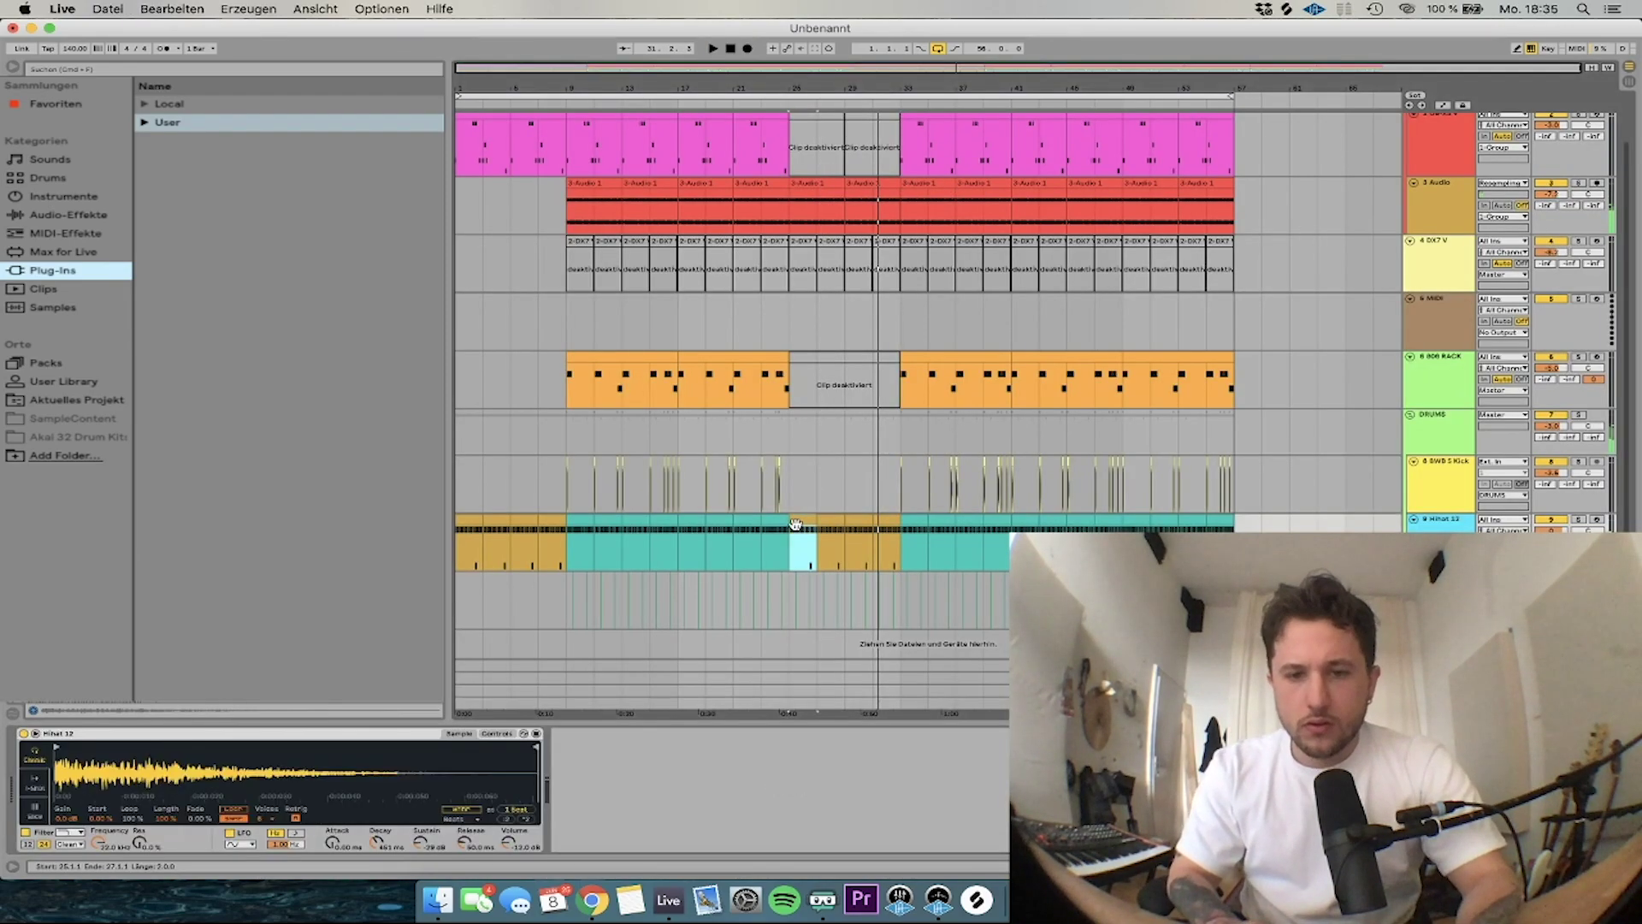
pyautogui.click(1500, 544)
pyautogui.press('space')
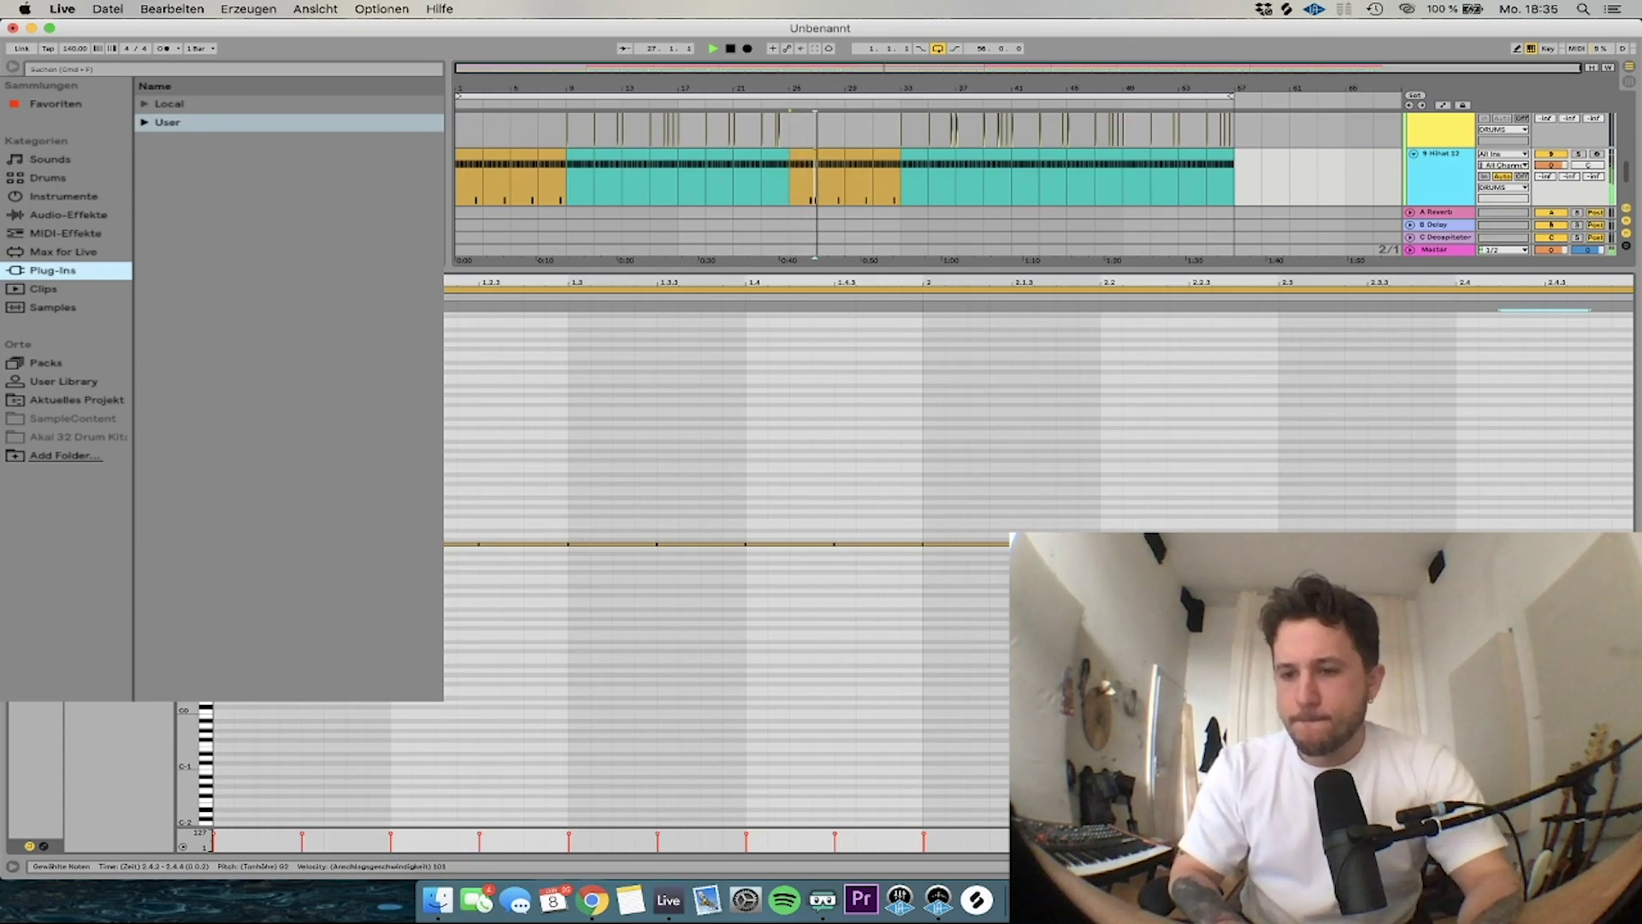
pyautogui.press('space')
pyautogui.press('Left')
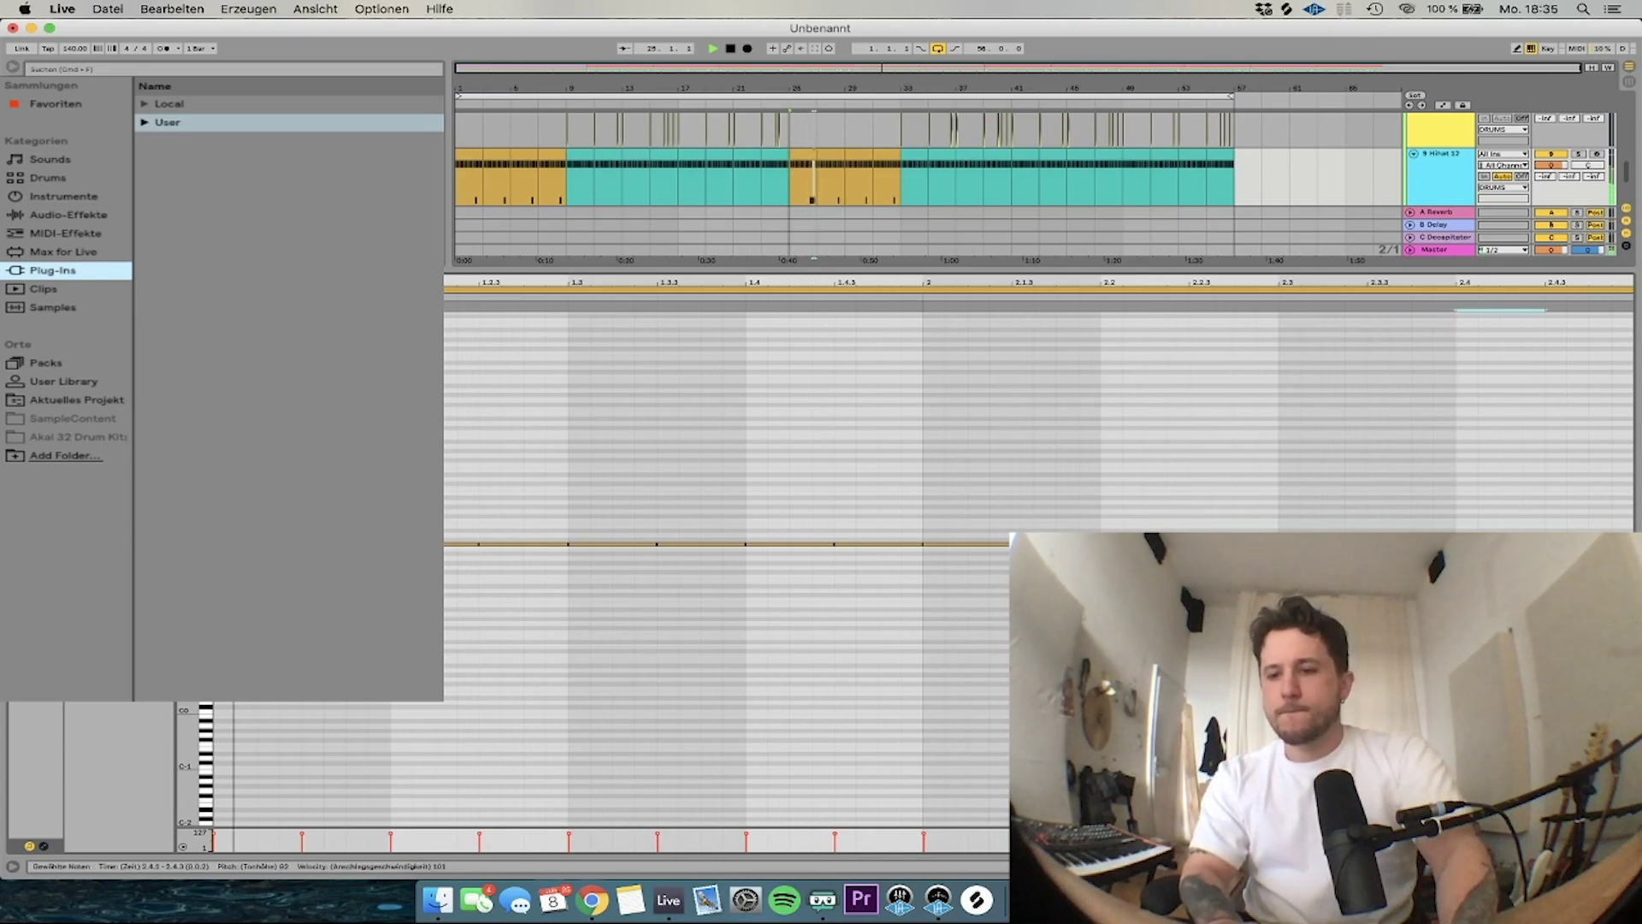
pyautogui.press('Right')
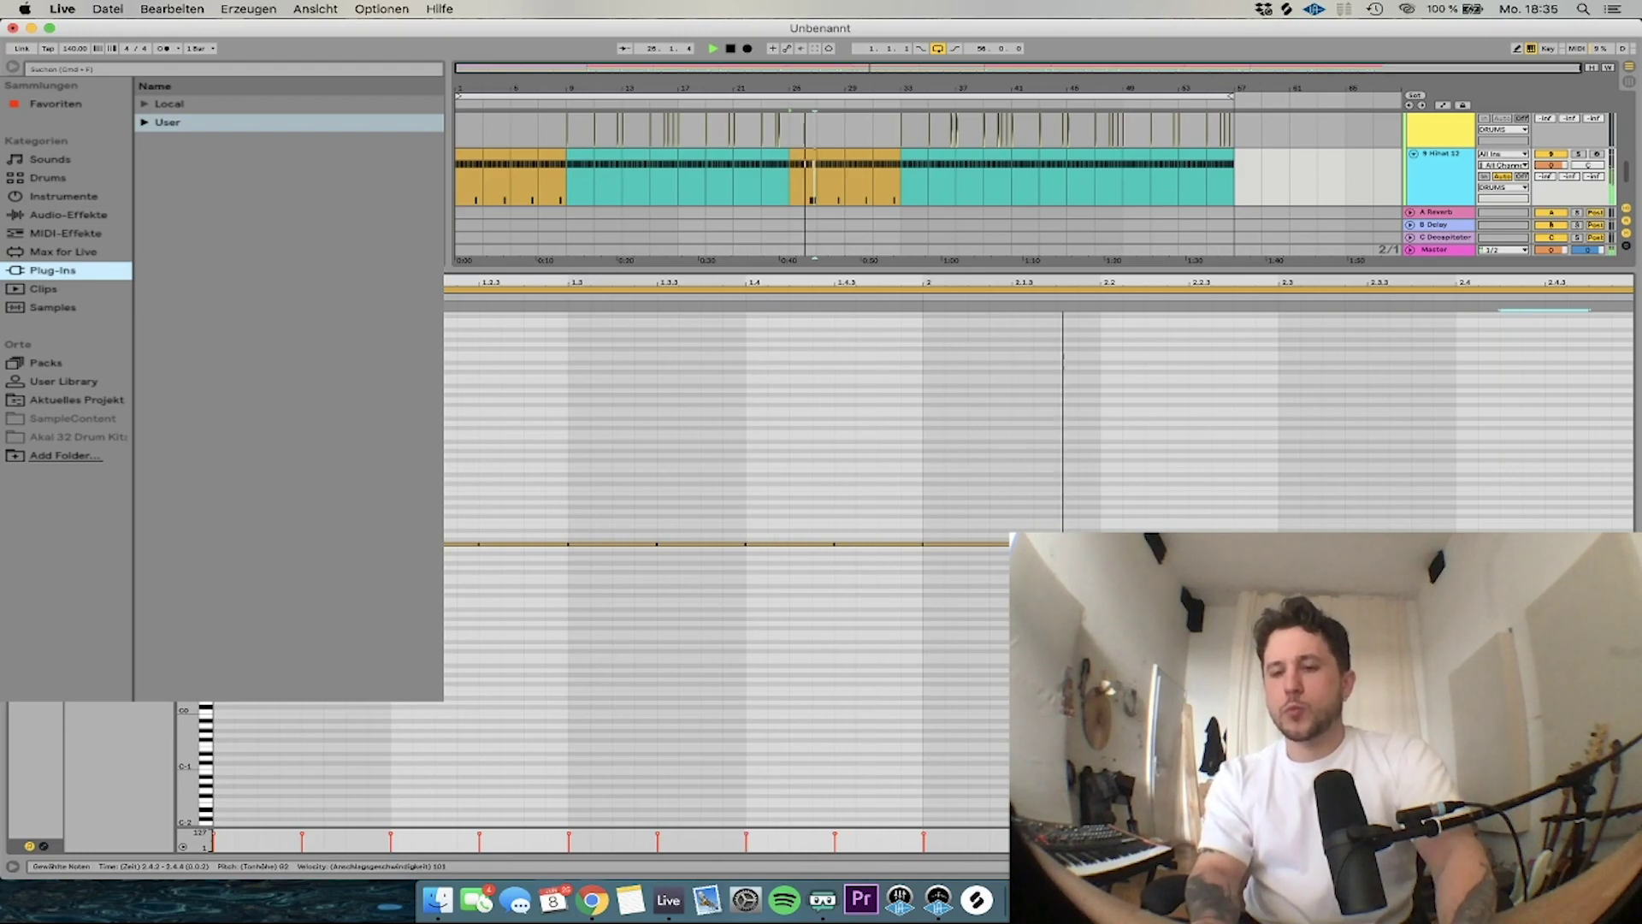
pyautogui.press('Right')
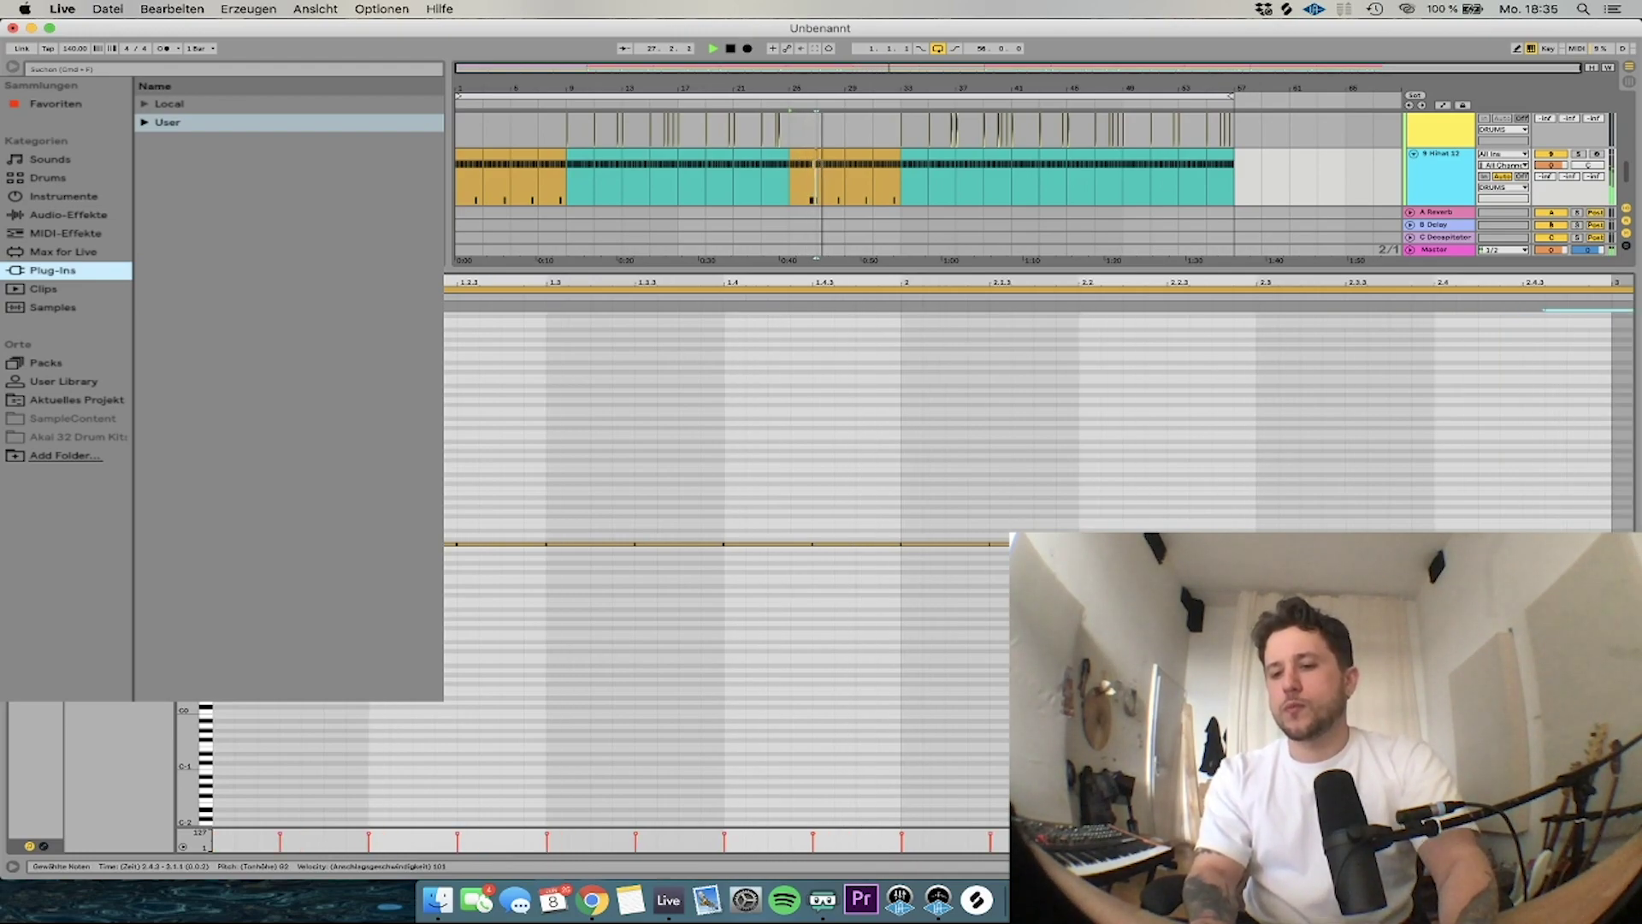
pyautogui.click(1537, 514)
pyautogui.press('space')
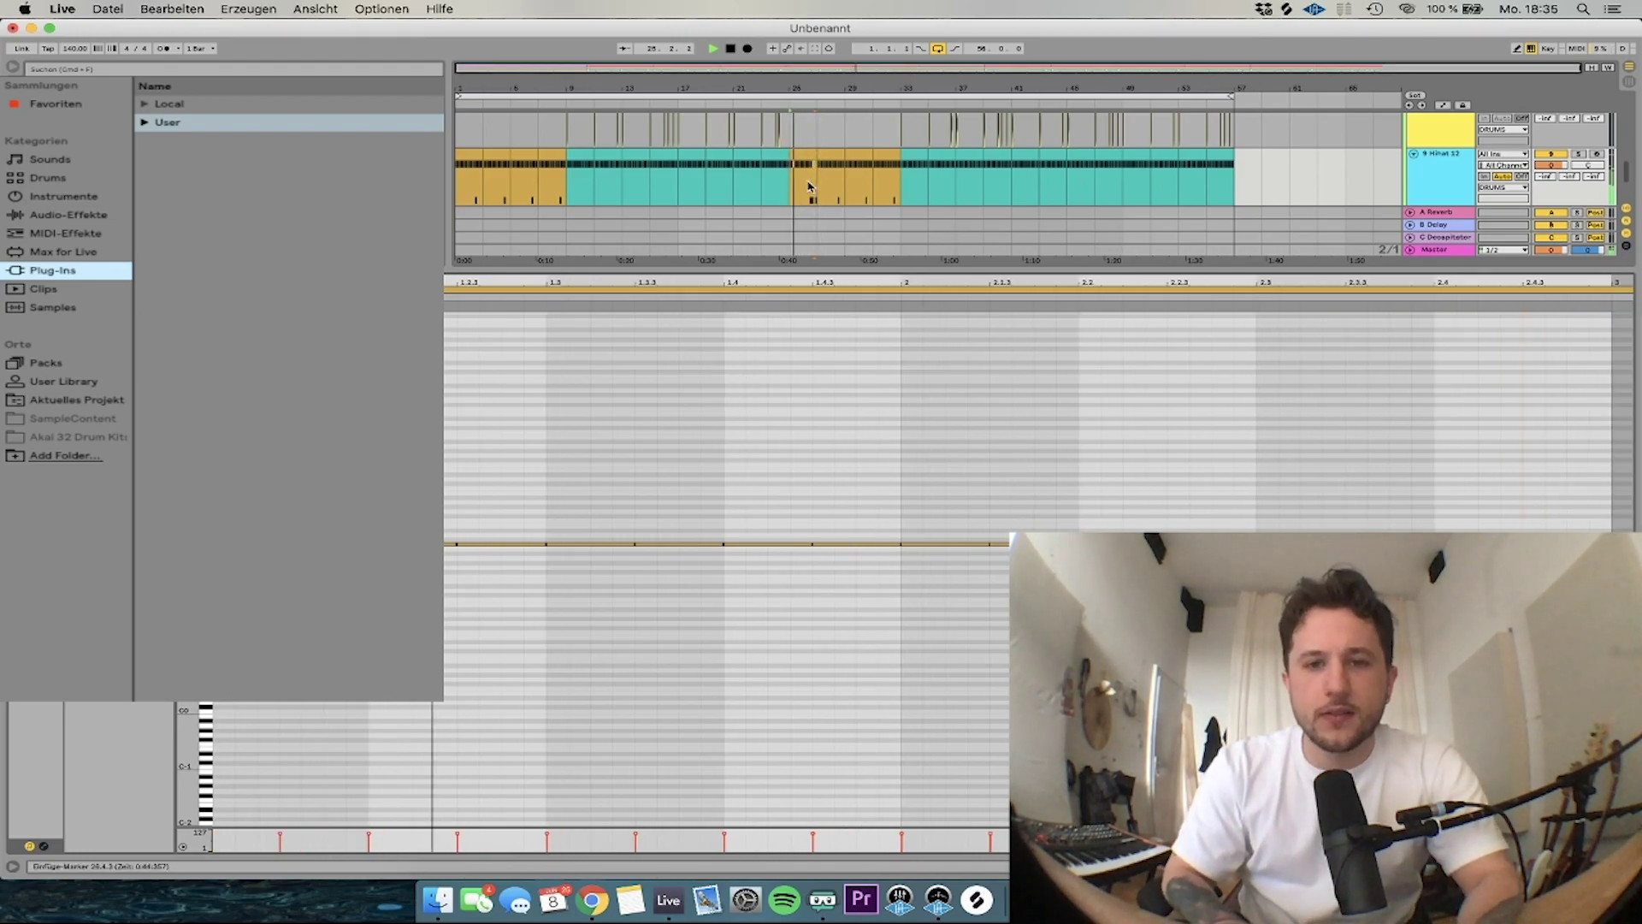
# Duplicate the hi-hat clip with the extra note three times up to bar 33 and return to the full arrangement view
pyautogui.click(803, 154)
pyautogui.press('super+d')
pyautogui.press('super+d')
pyautogui.press('super+d')
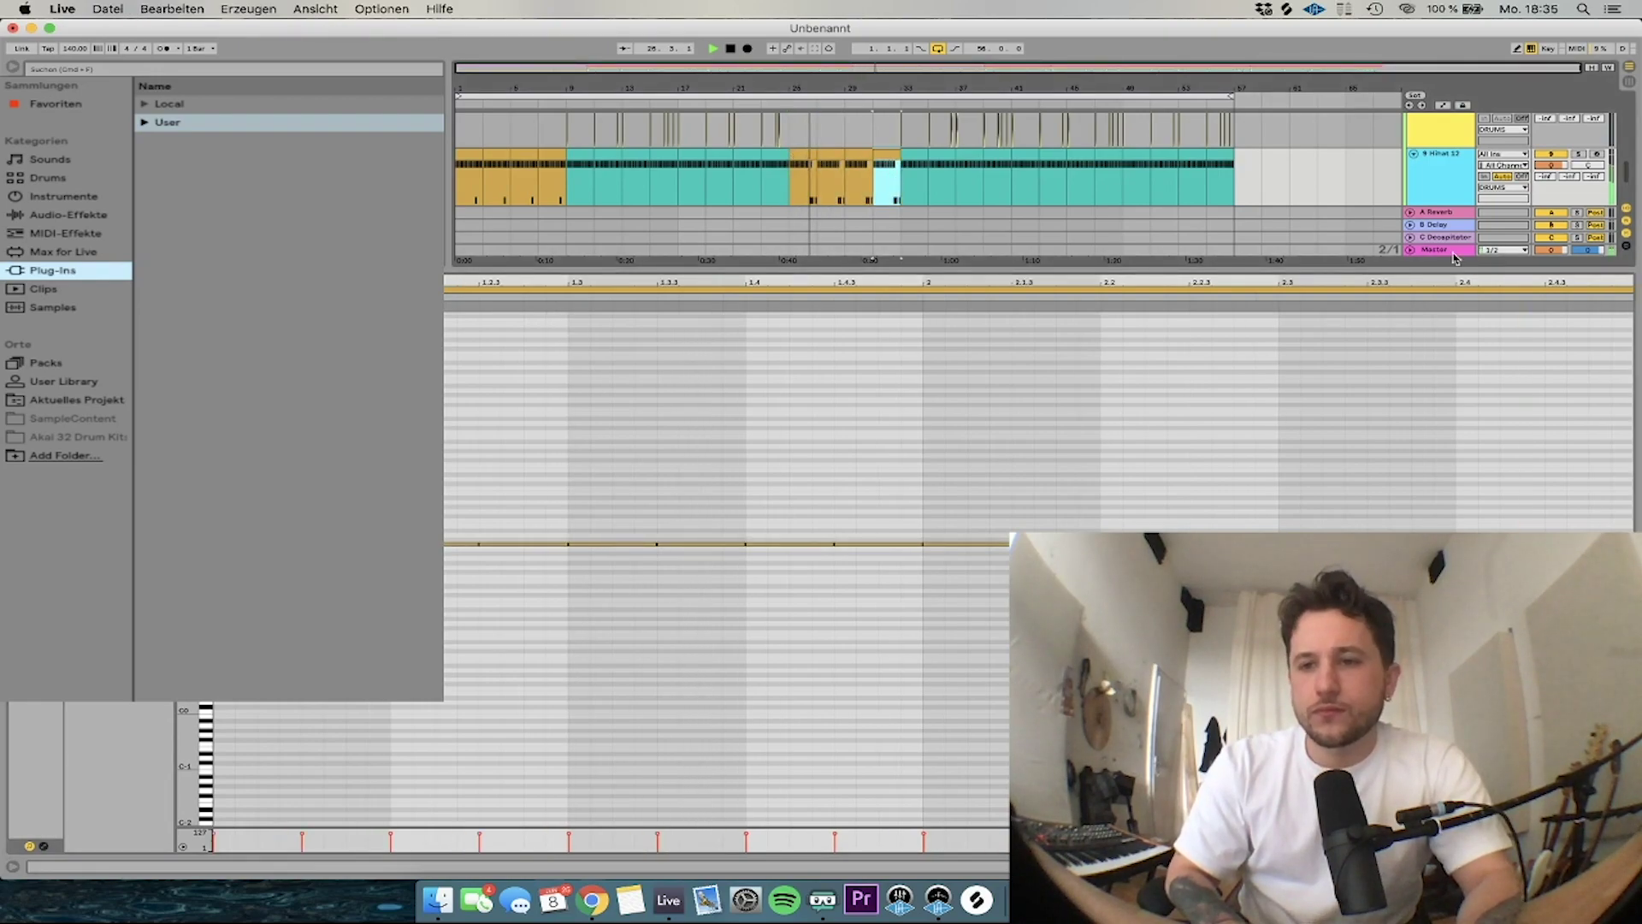
pyautogui.doubleClick(1452, 253)
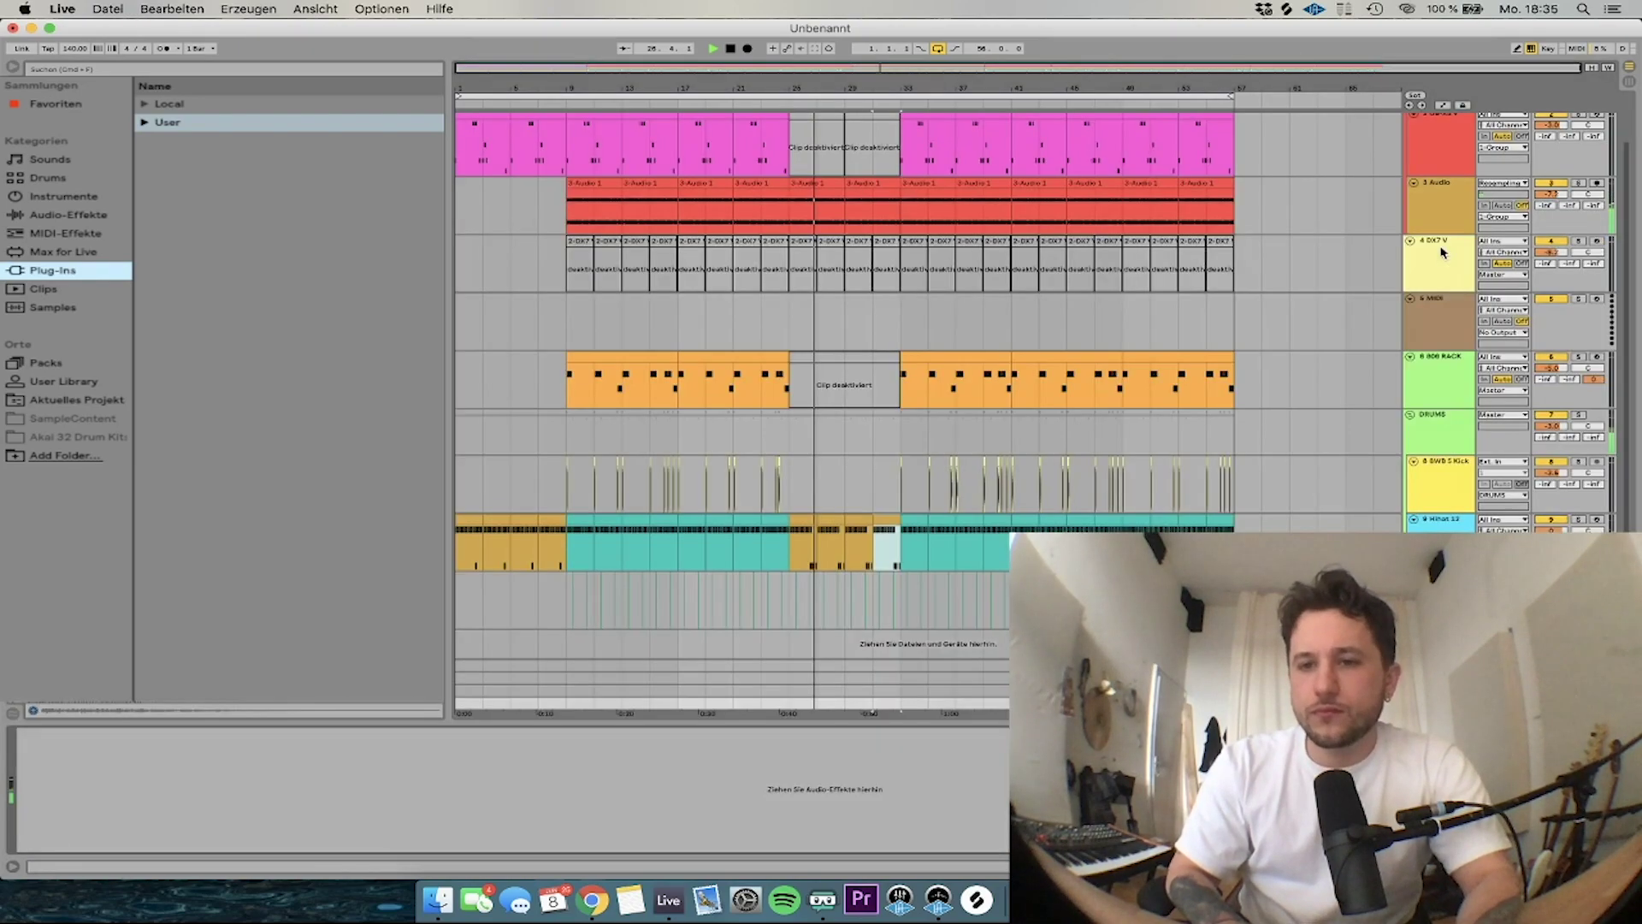
# Reopen the hi-hat clip at bar 25 and duplicate it three times up to bar 33
pyautogui.doubleClick(802, 522)
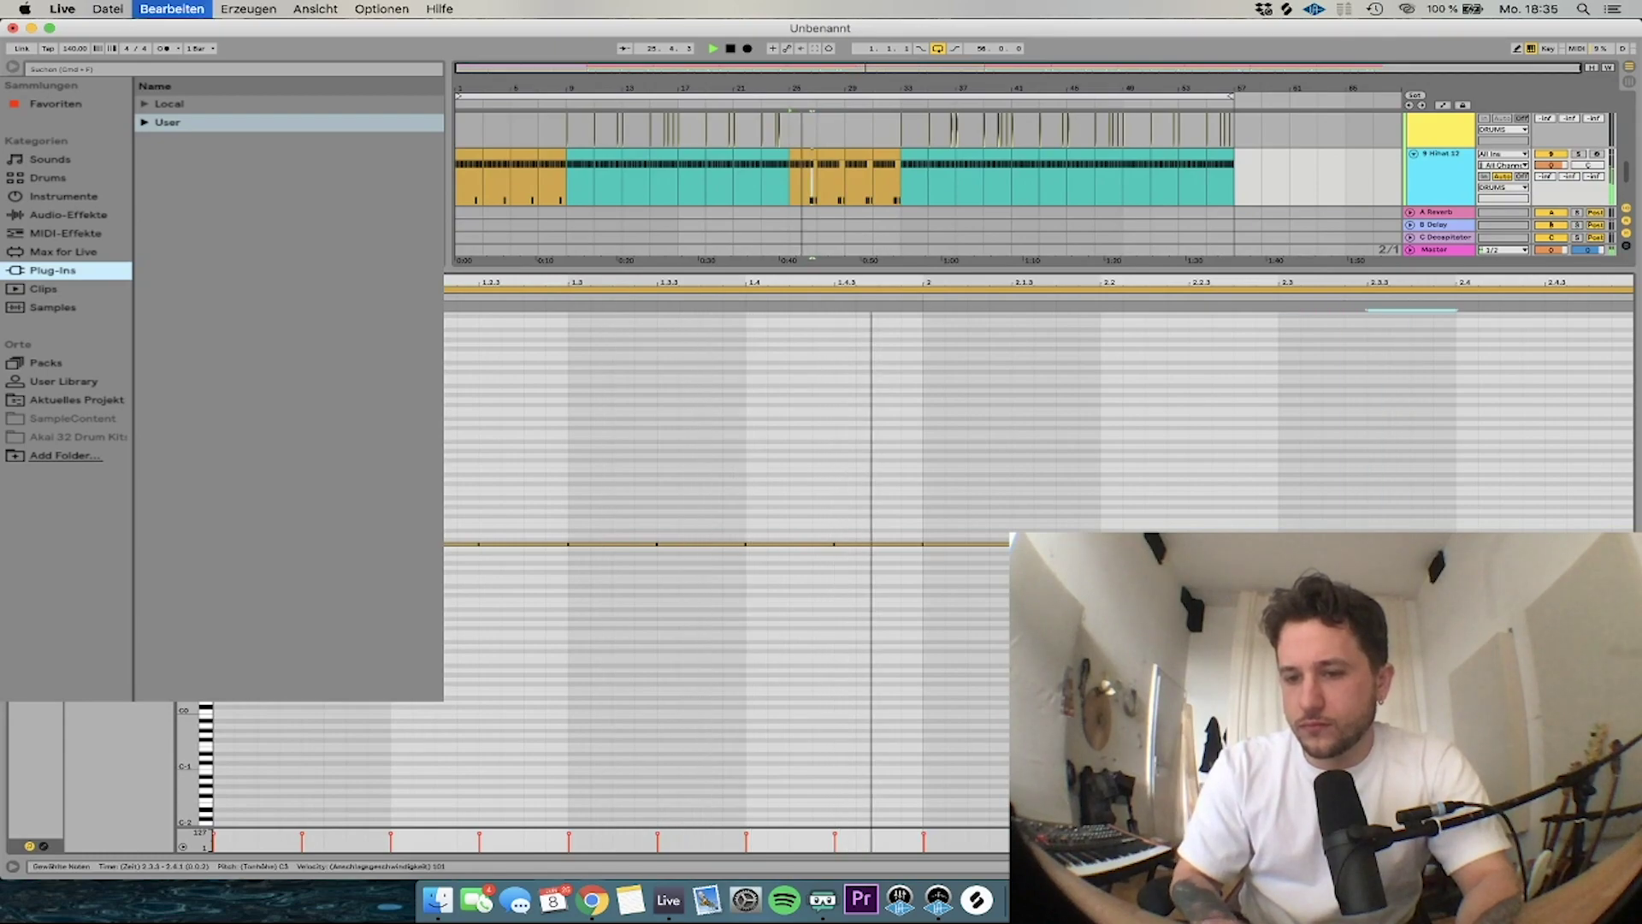
pyautogui.click(818, 159)
pyautogui.click(810, 155)
pyautogui.press('super+d')
pyautogui.press('super+d')
pyautogui.press('super+d')
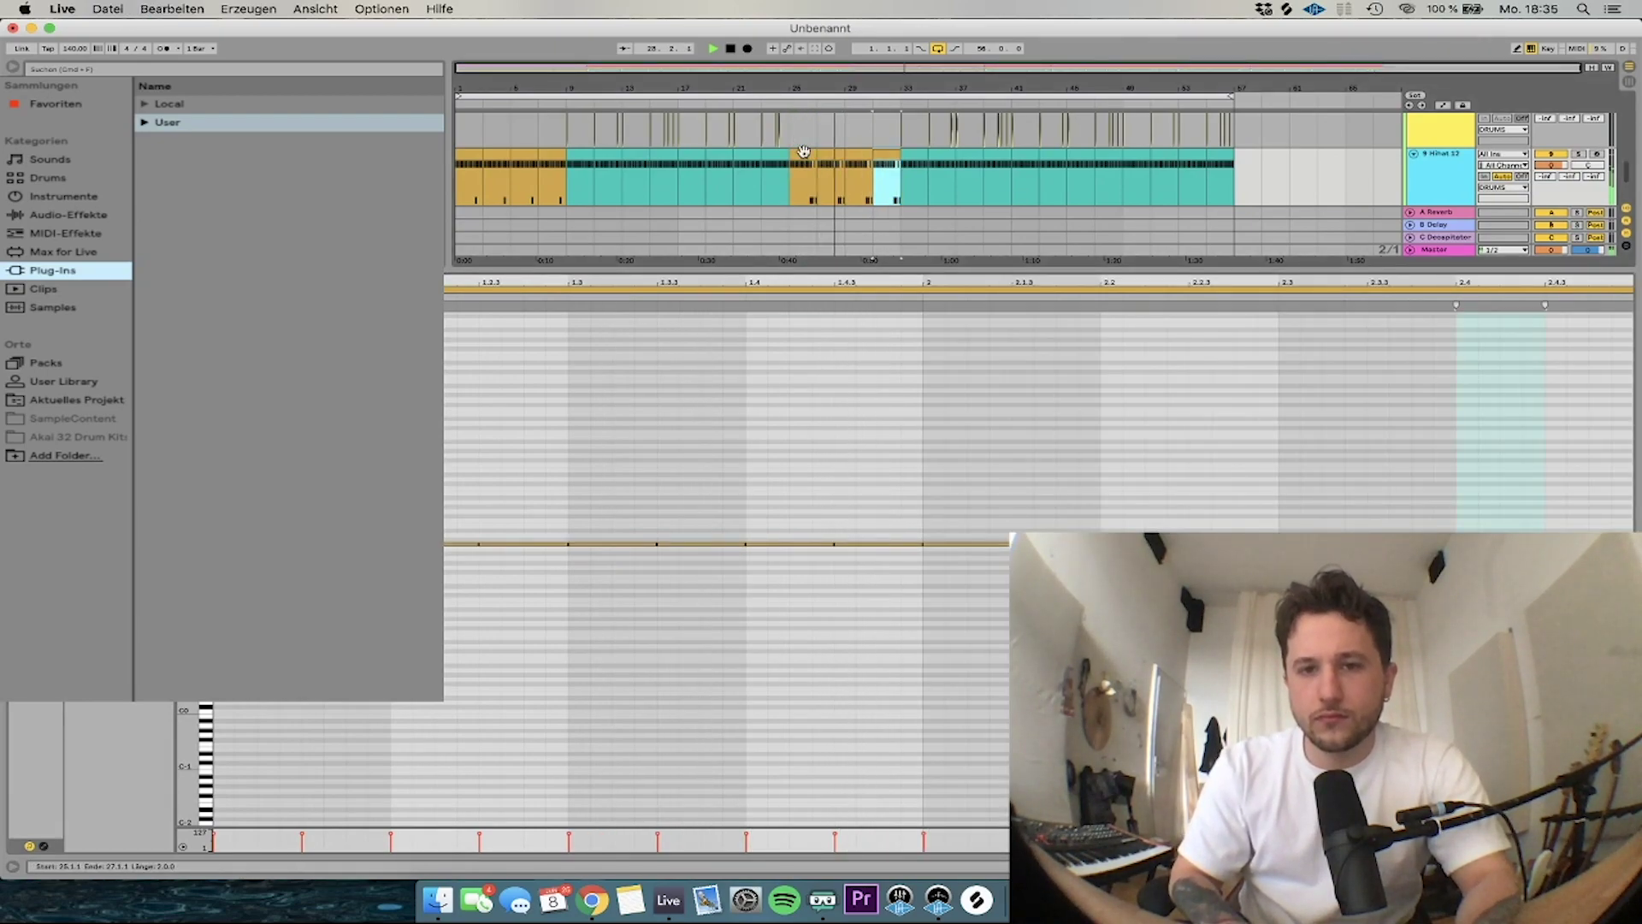
# Copy the hi-hat clip from bar 25 to bar 1, duplicate it three times up to bar 9, and return to the full arrangement
pyautogui.click(810, 155)
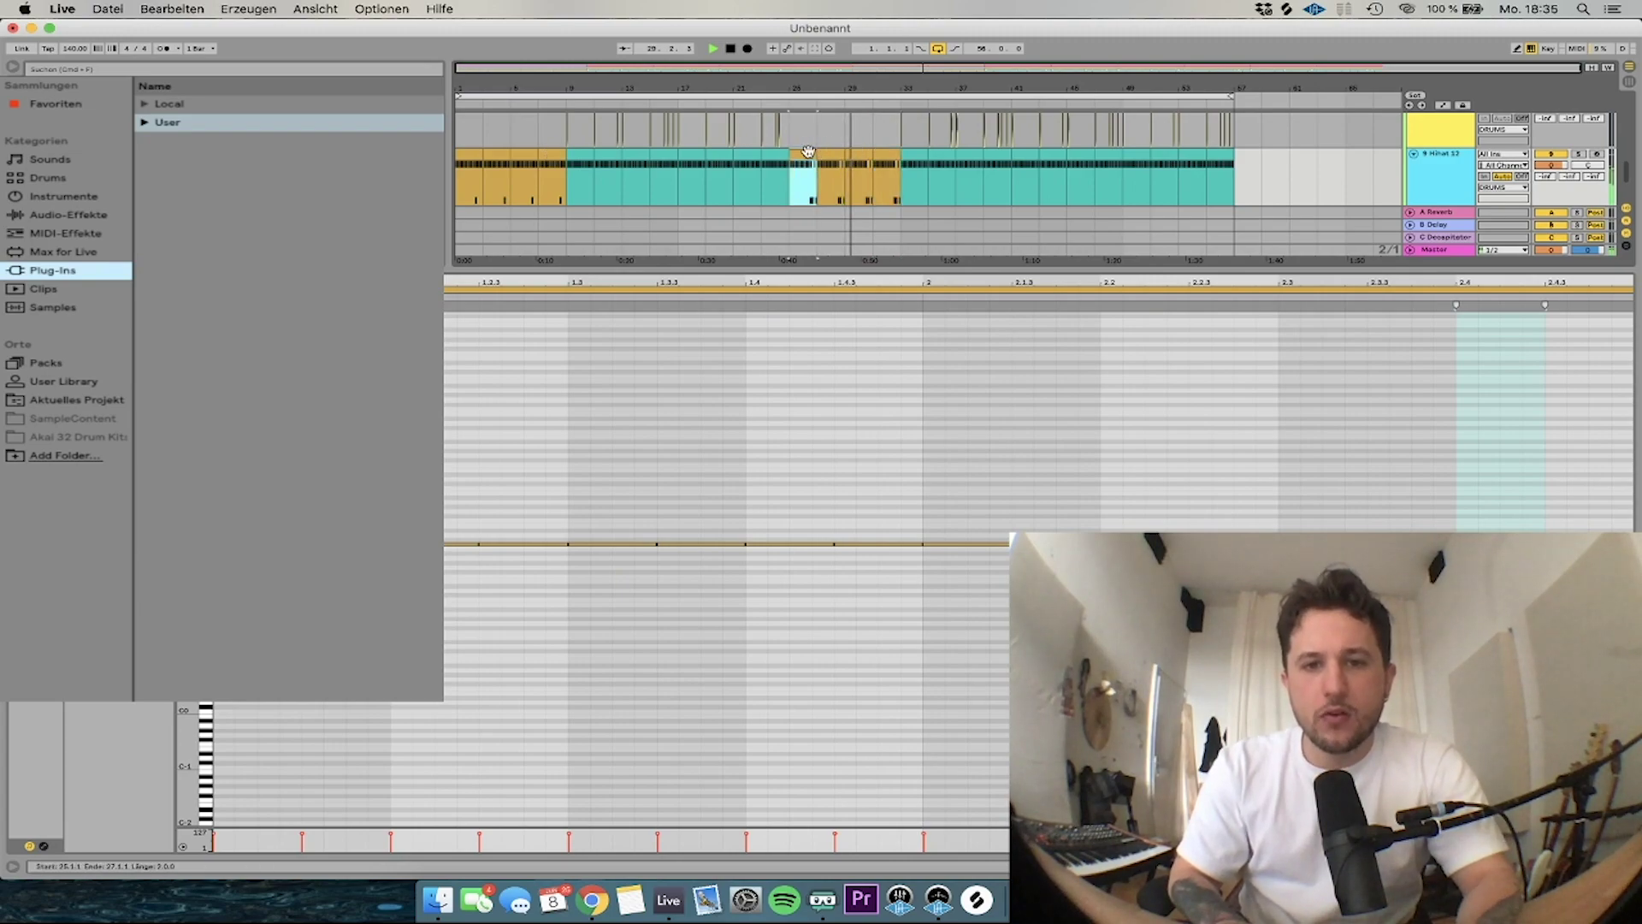
pyautogui.moveTo(809, 152); pyautogui.dragTo(476, 155)
pyautogui.press('super+d')
pyautogui.press('super+d')
pyautogui.press('super+d')
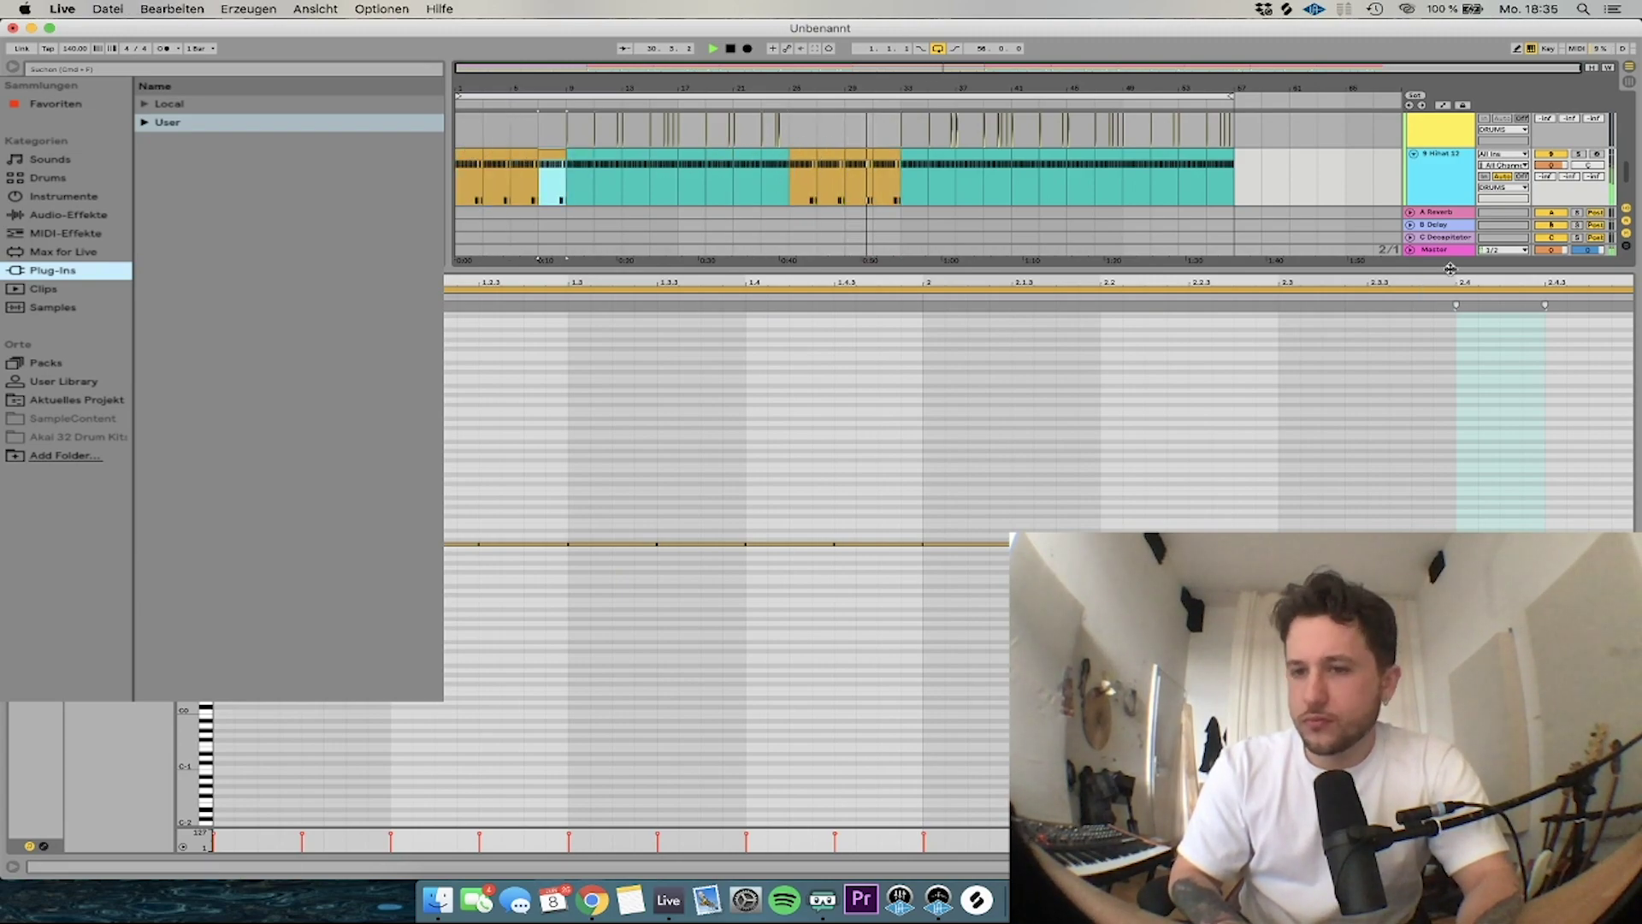
pyautogui.doubleClick(1438, 249)
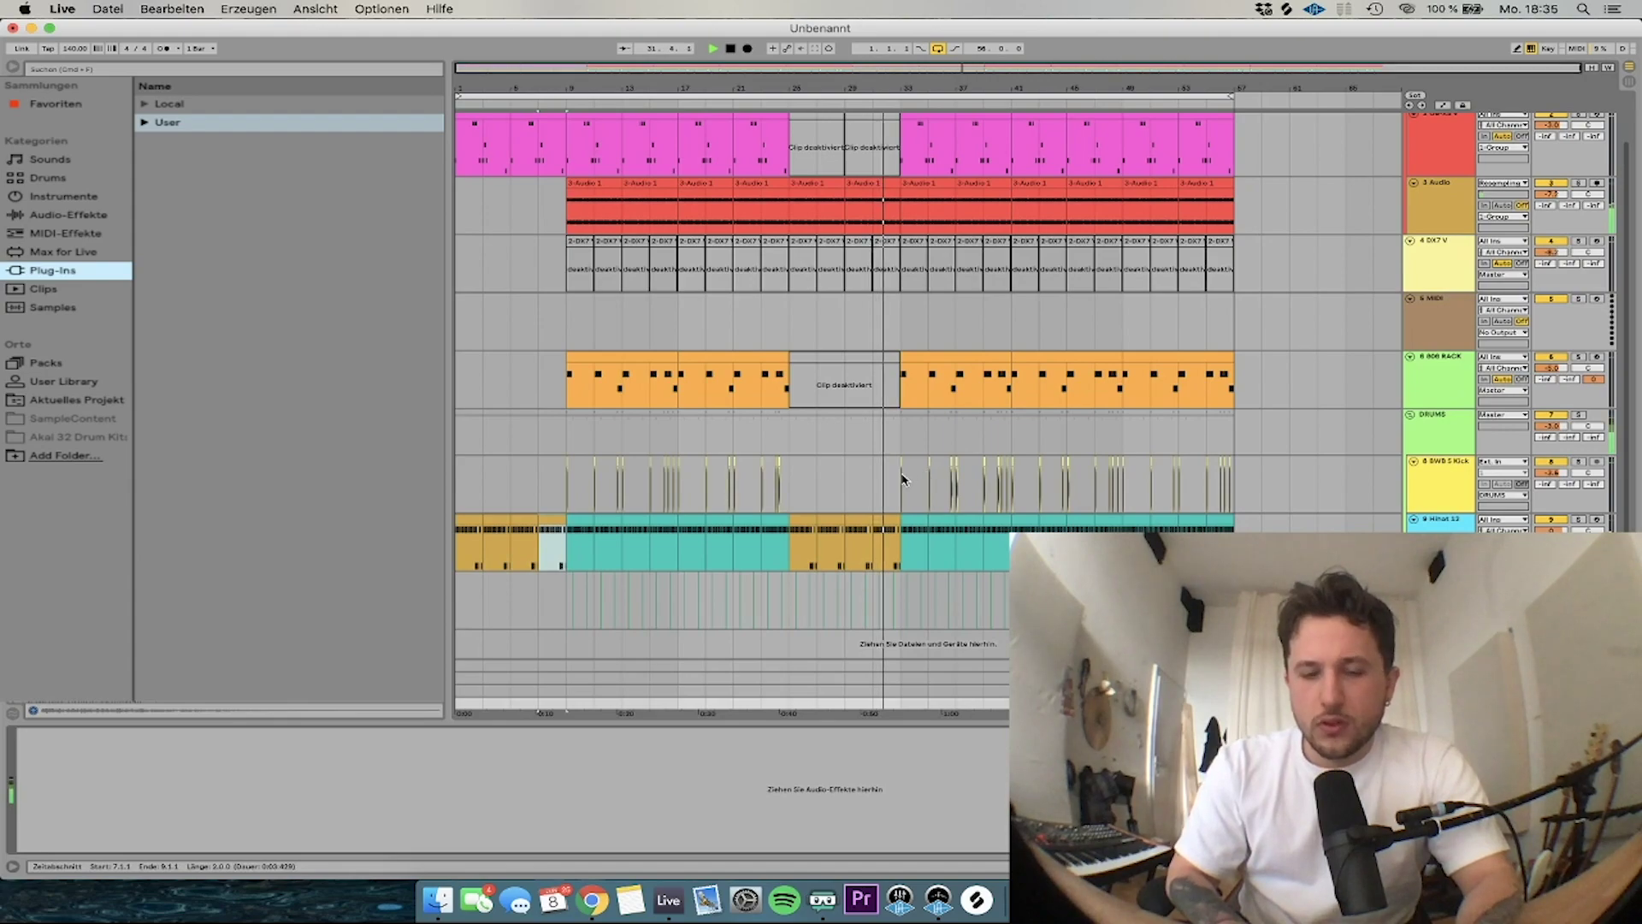
# Clear the last half bar of hi-hats and claps before bar 33, audition the transition, and duplicate the preceding clap section
pyautogui.scroll(5, 889, 412)
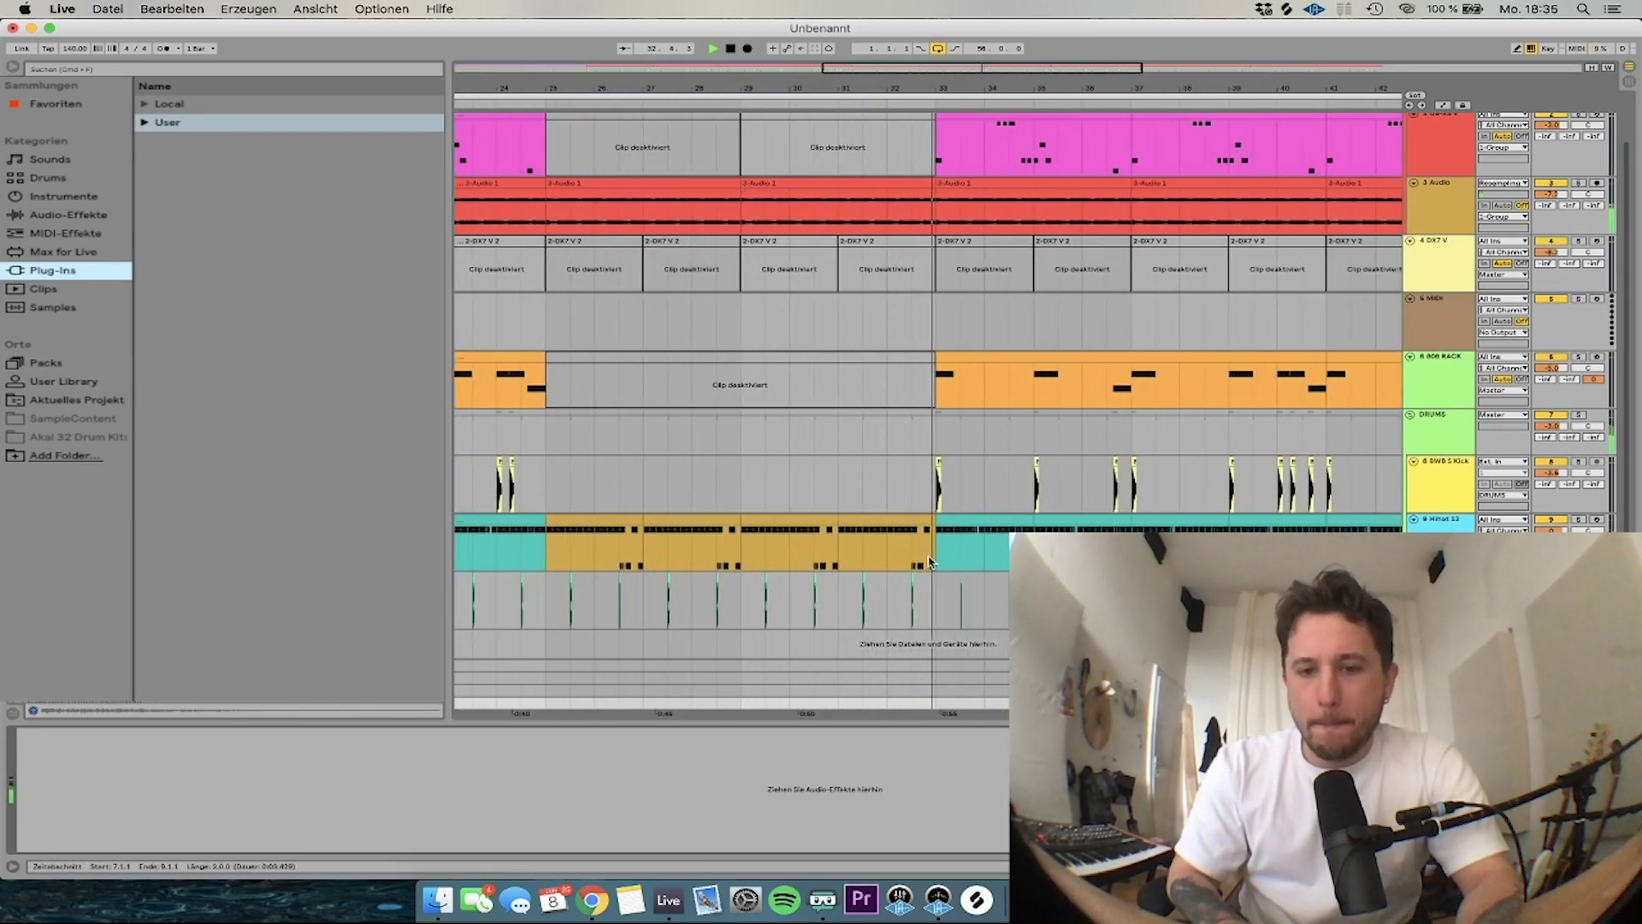
pyautogui.moveTo(931, 562); pyautogui.dragTo(912, 562)
pyautogui.click(844, 407)
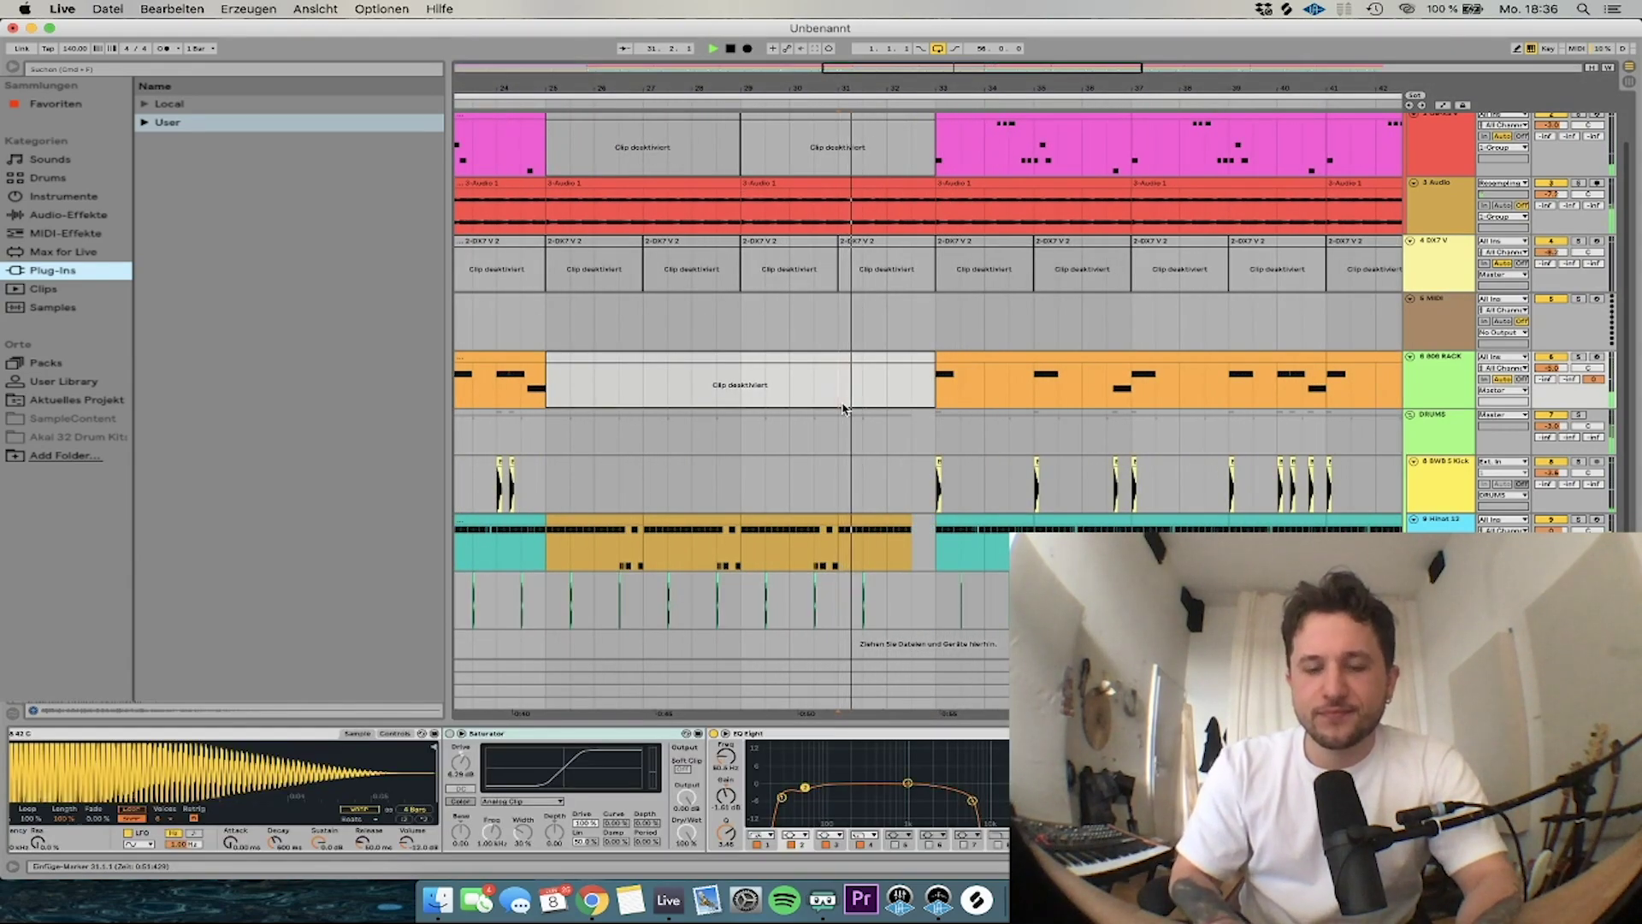
pyautogui.scroll(-1, 843, 408)
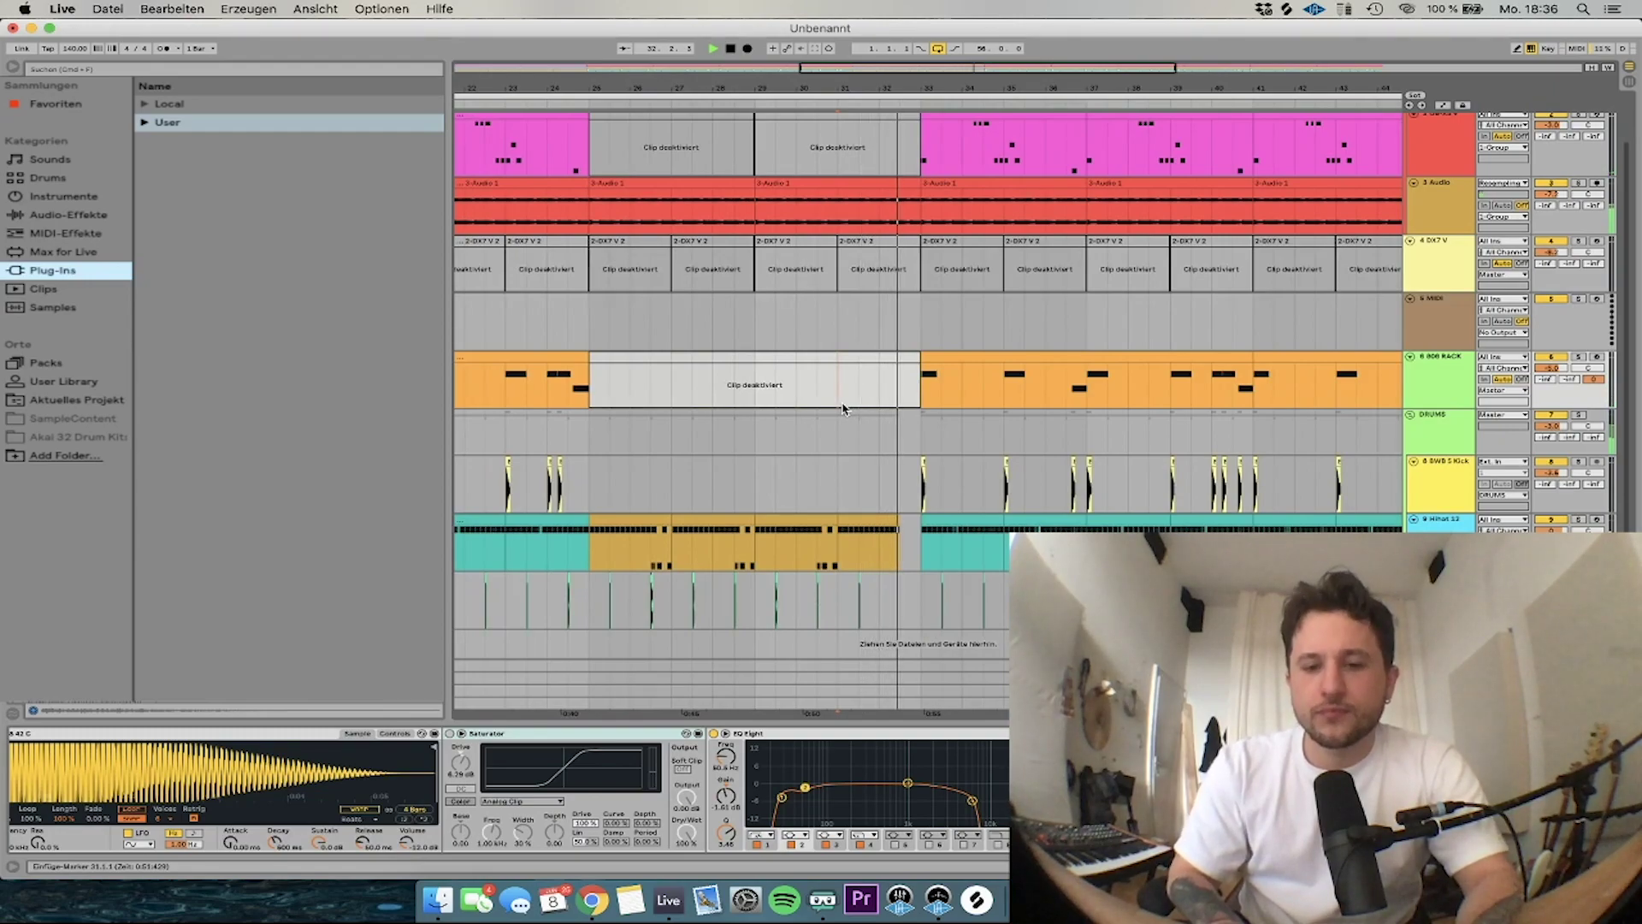
pyautogui.hscroll(-1, 854, 599)
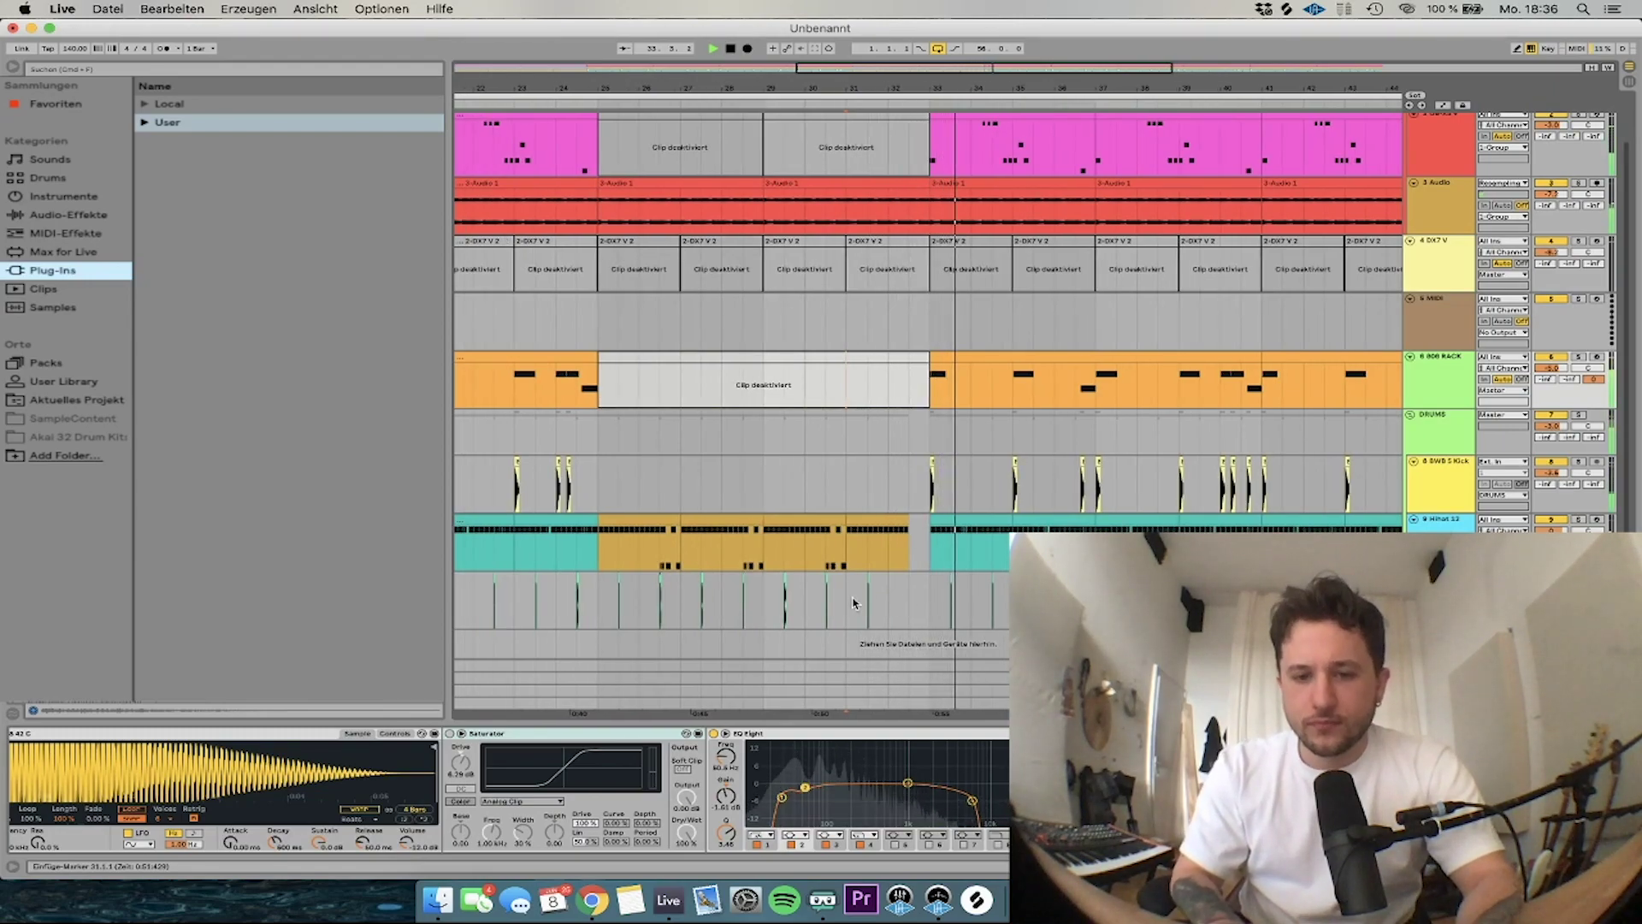
pyautogui.moveTo(853, 603); pyautogui.dragTo(885, 605)
pyautogui.press('super+d')
# Try moving the first upper note of the OB-Xa V clip at bar 33 down to E4 while auditioning
pyautogui.scroll(-10, 882, 591)
pyautogui.click(923, 162)
pyautogui.press('space')
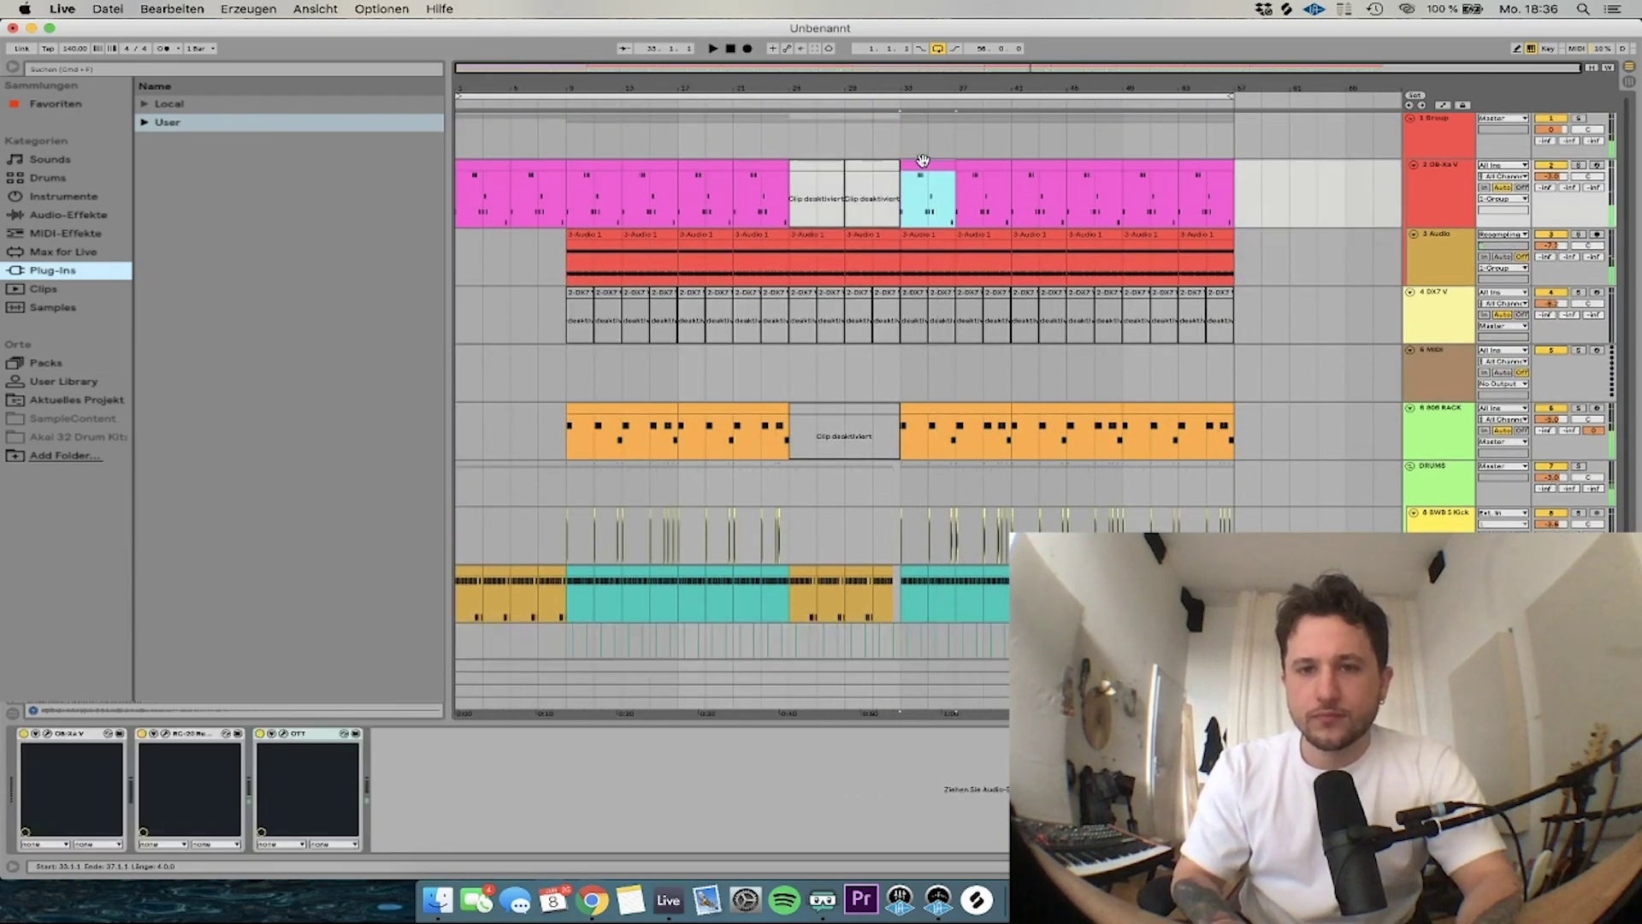
pyautogui.doubleClick(923, 162)
pyautogui.press('space')
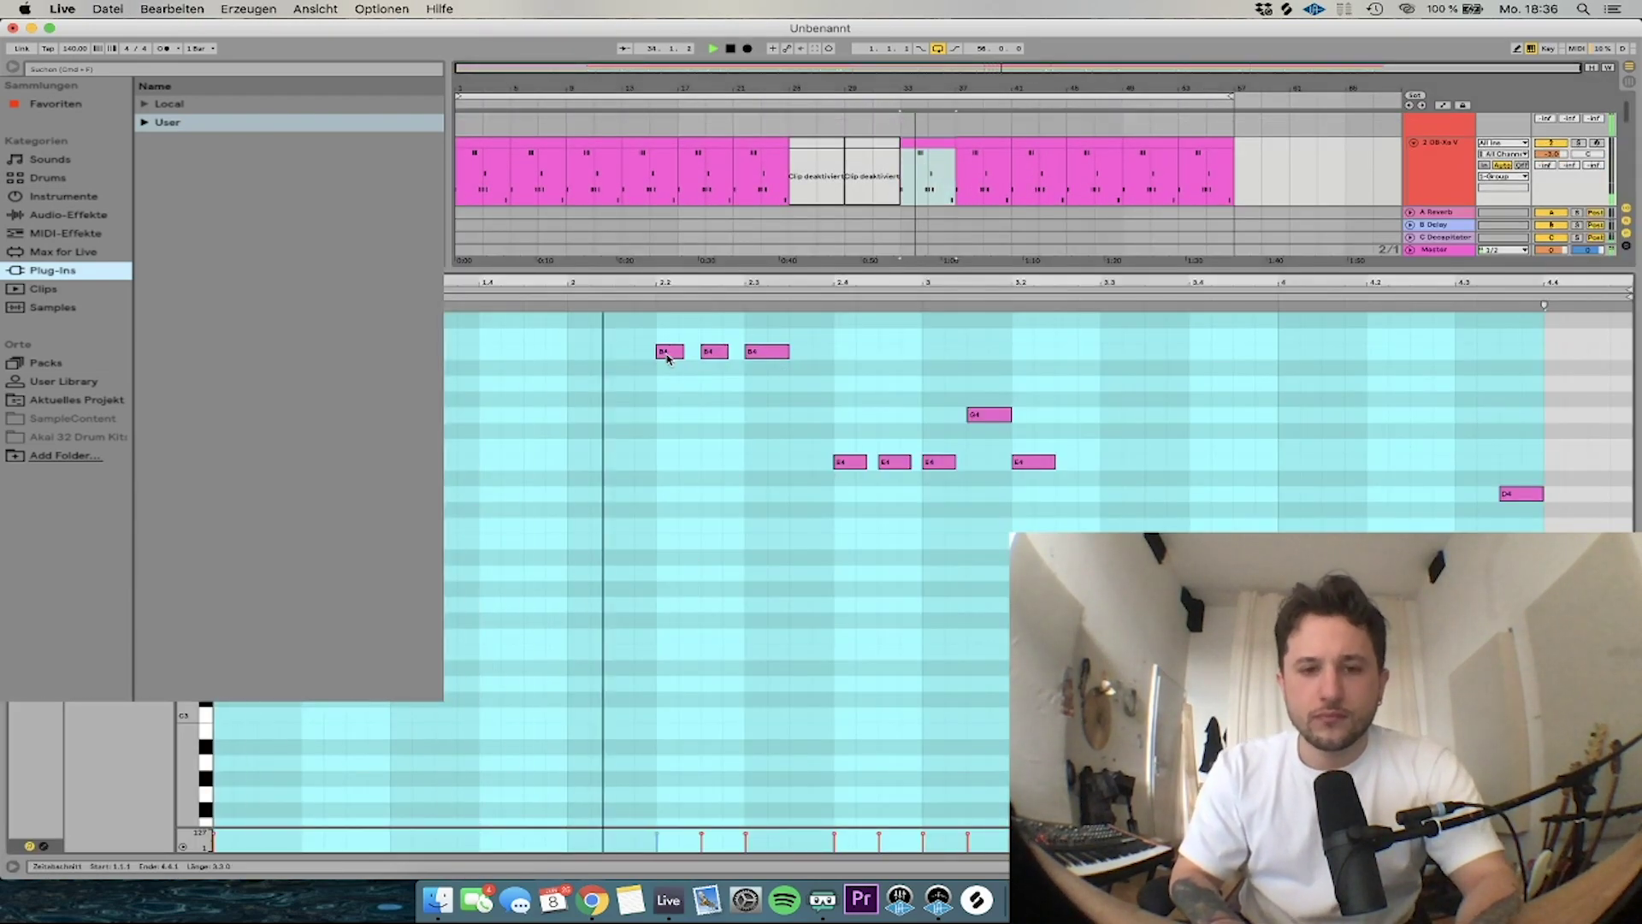
pyautogui.moveTo(669, 350); pyautogui.dragTo(668, 463)
pyautogui.press('super+a')
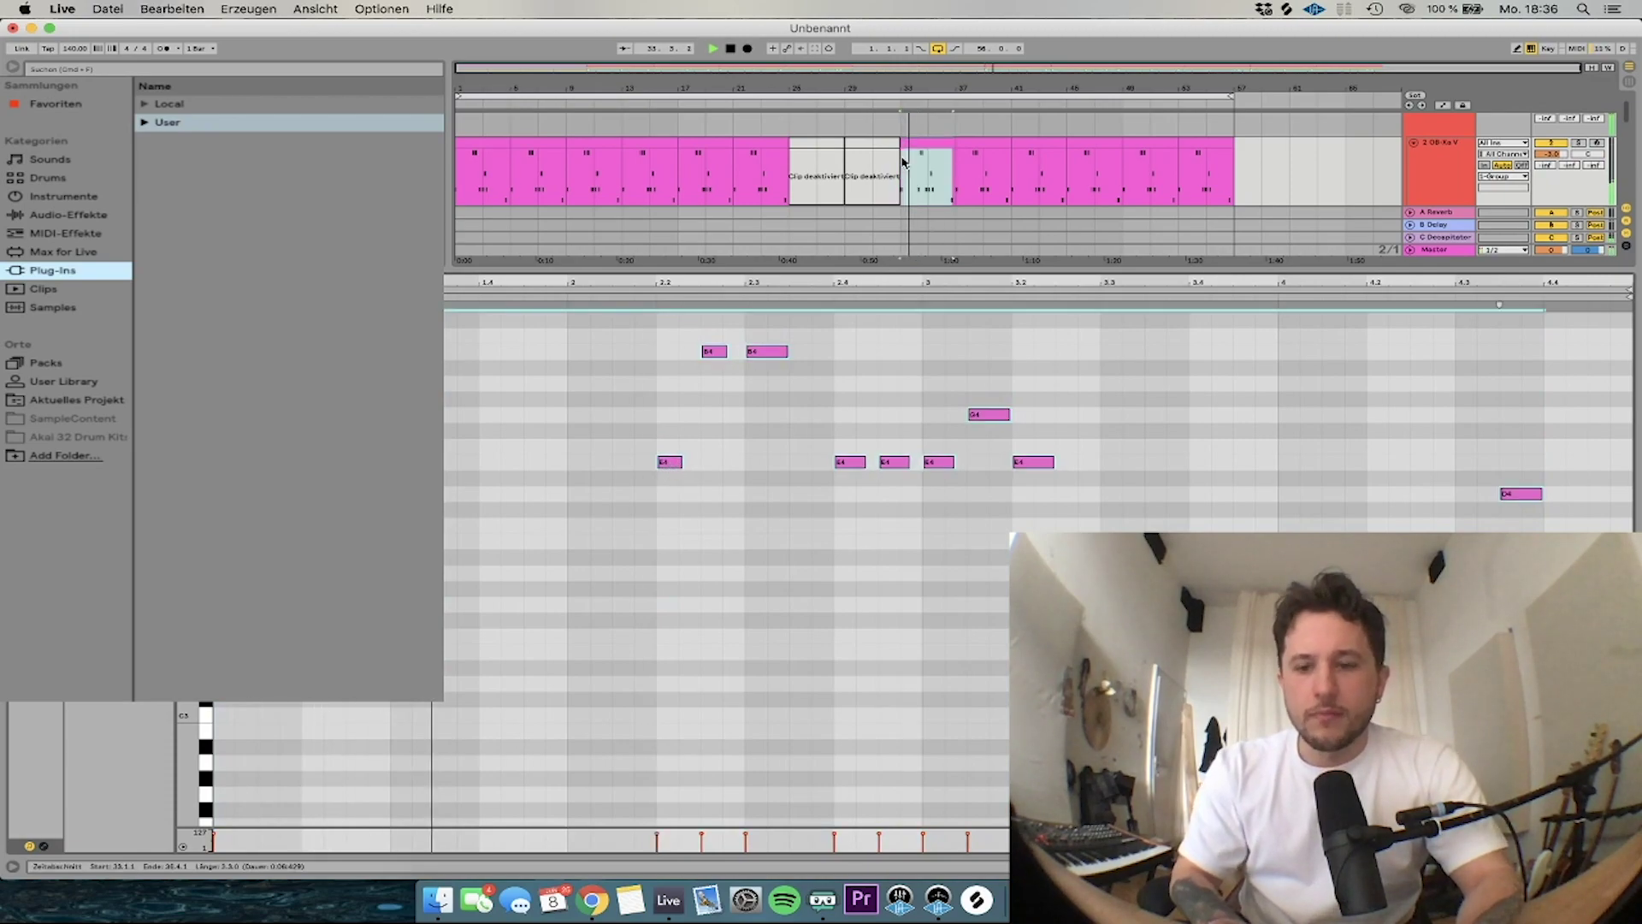
# Delete the OB-Xa V melody clip at bar 33 and play back the arrangement without it
pyautogui.press('Delete')
pyautogui.click(907, 159)
pyautogui.press('space')
pyautogui.press('Delete')
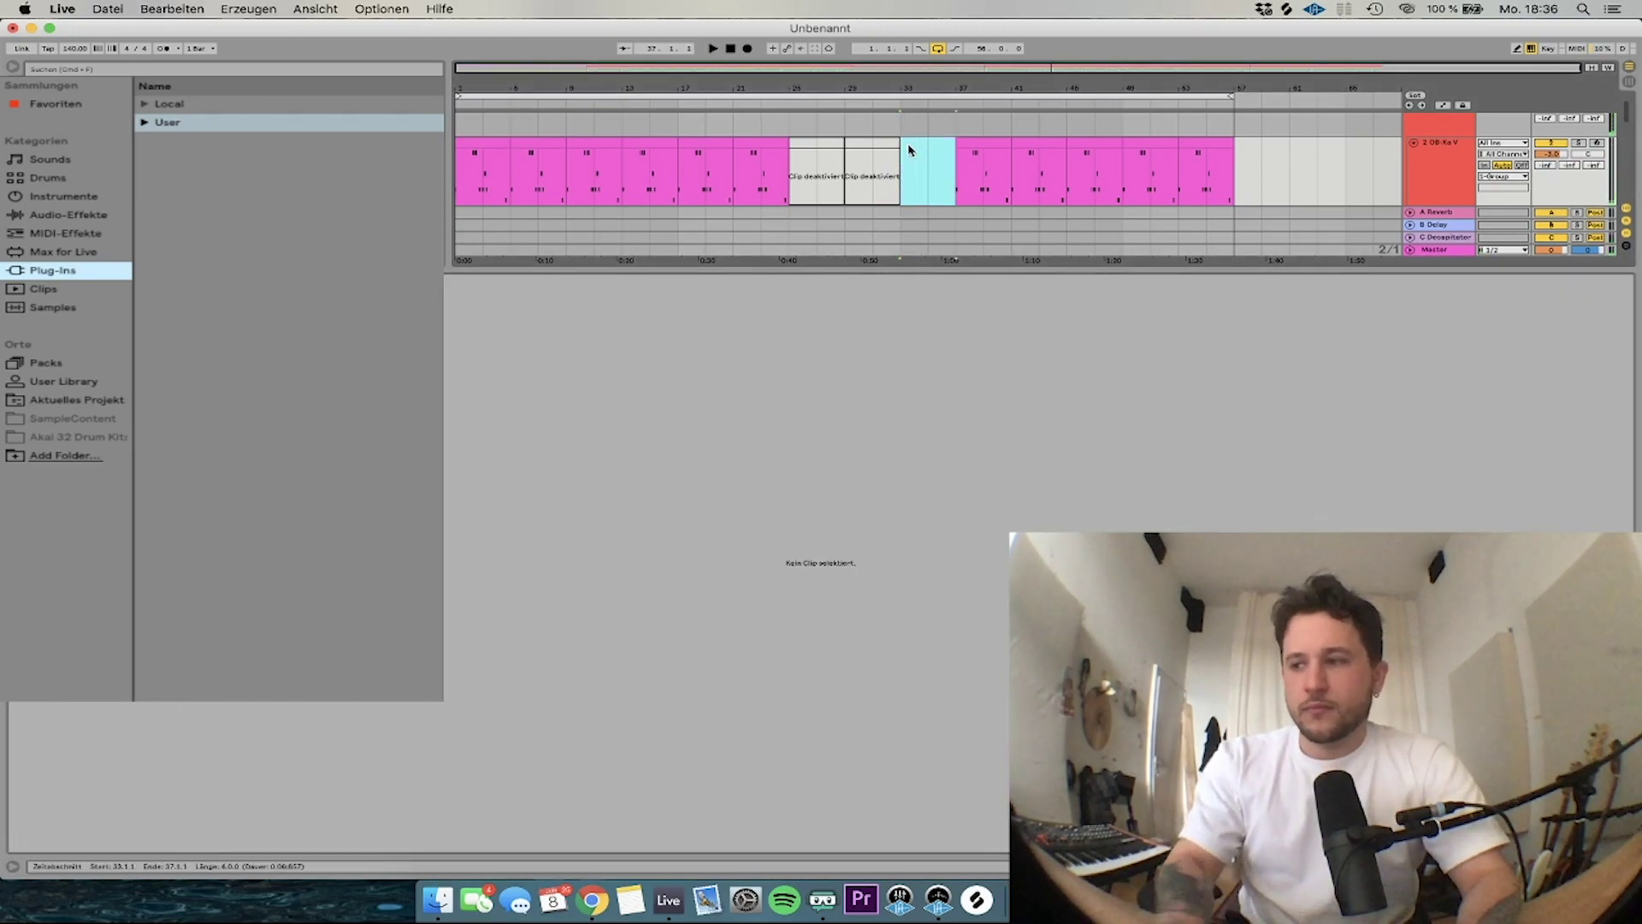
pyautogui.press('space')
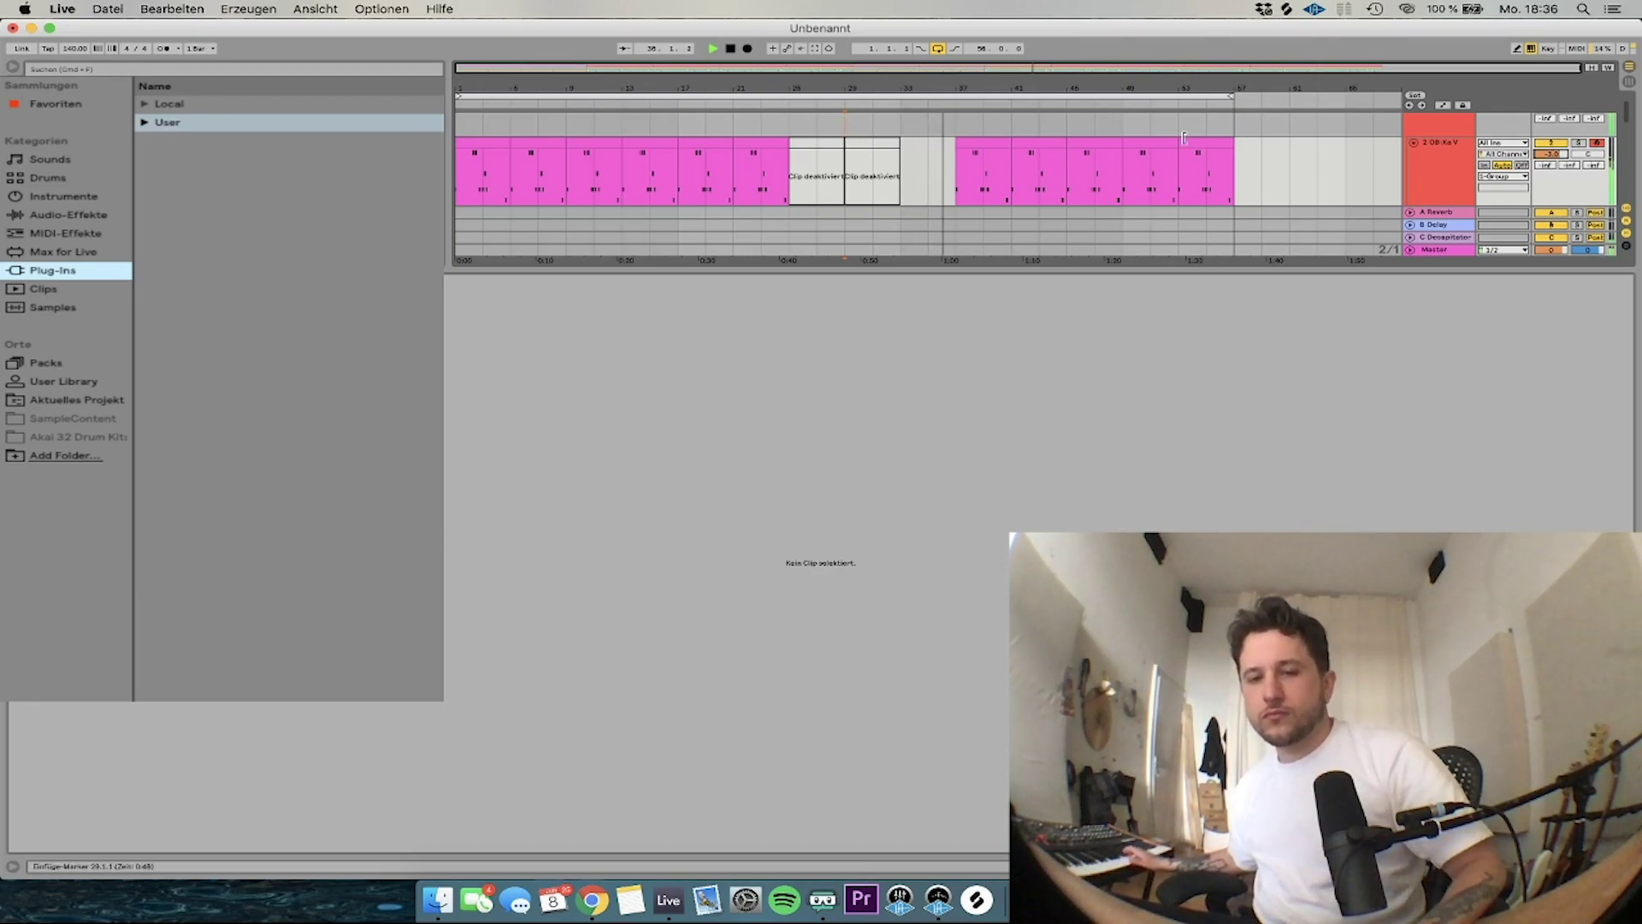
# Delete the OB-Xa V melody clips from bar 37 up to bar 57
pyautogui.click(969, 136)
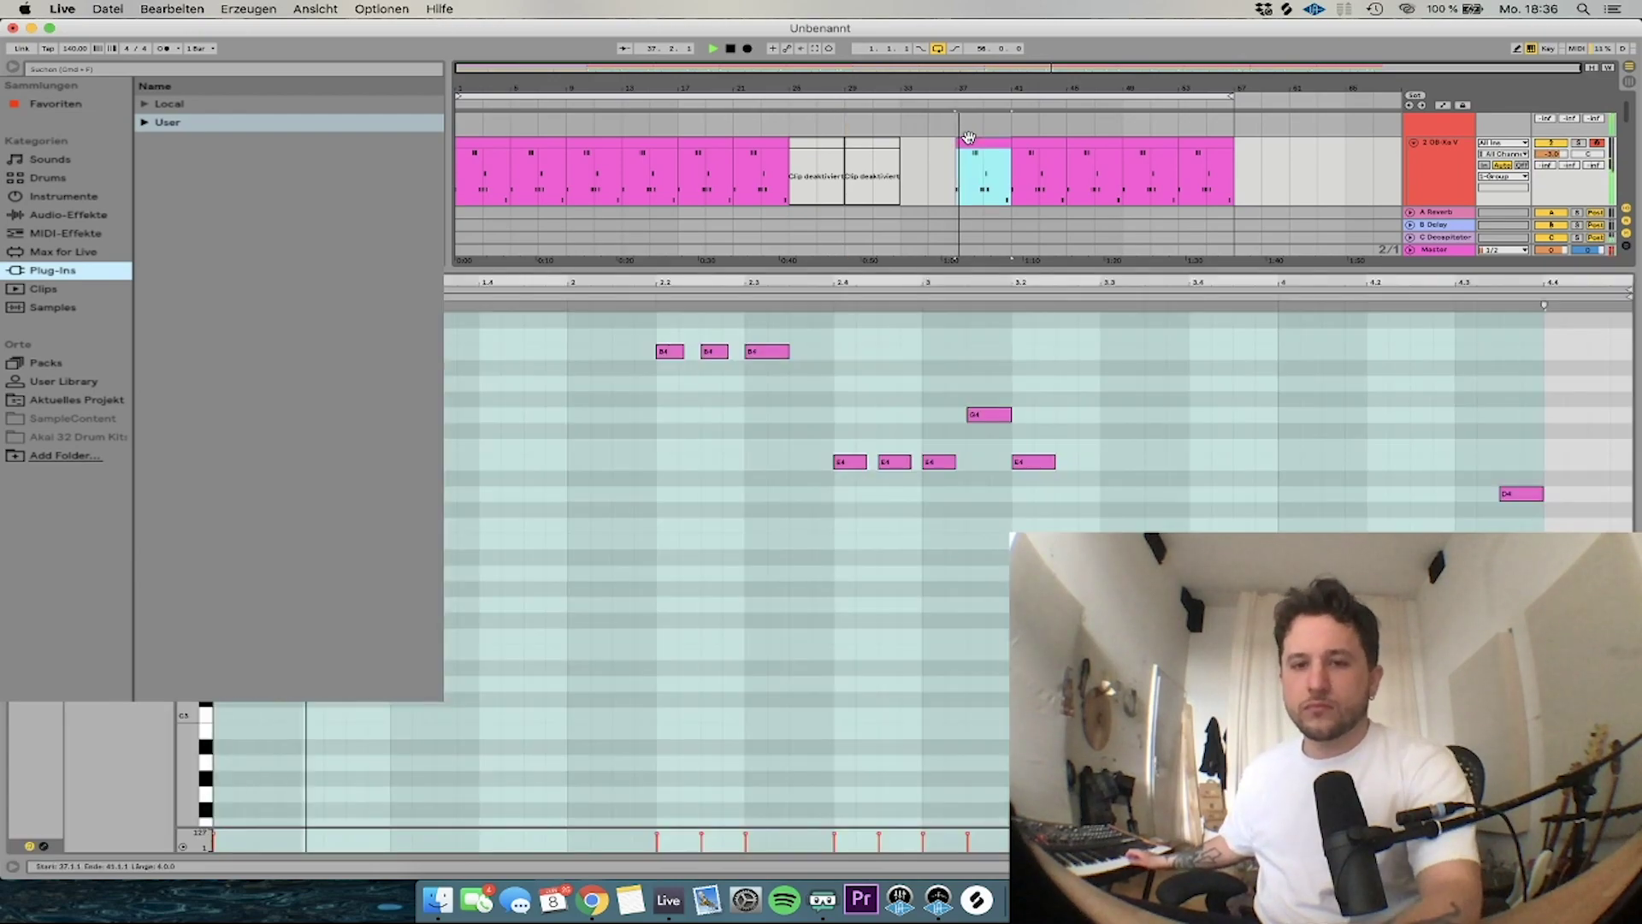
pyautogui.press('Delete')
pyautogui.moveTo(930, 171); pyautogui.dragTo(1234, 178)
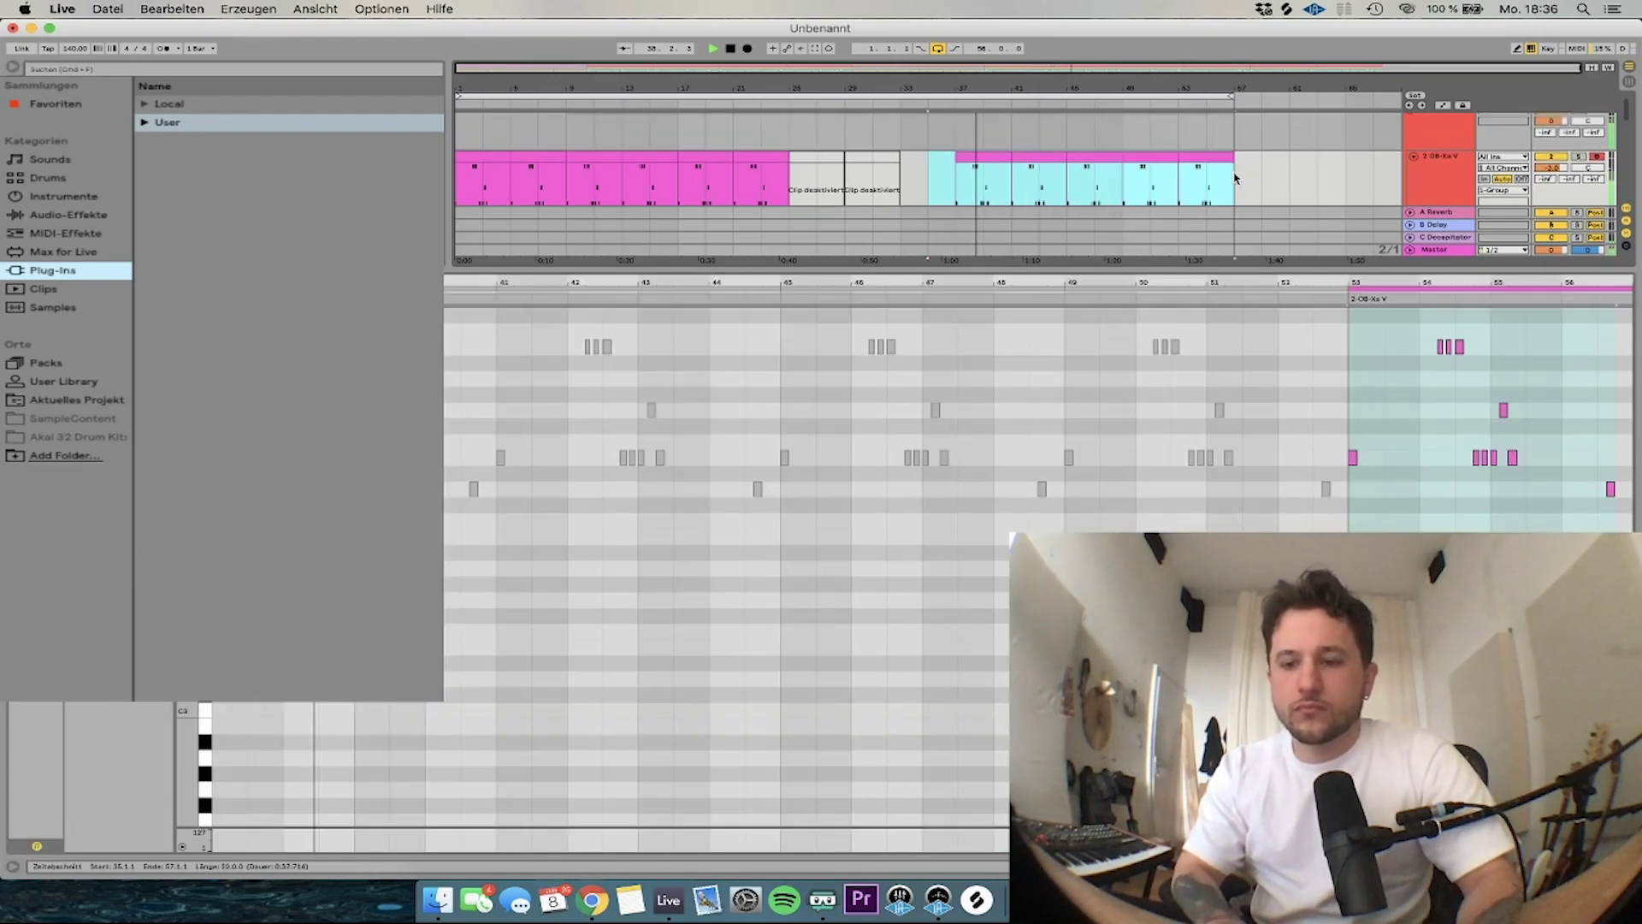
pyautogui.press('Delete')
pyautogui.scroll(1, 850, 130)
pyautogui.scroll(-5, 852, 129)
pyautogui.scroll(2, 858, 154)
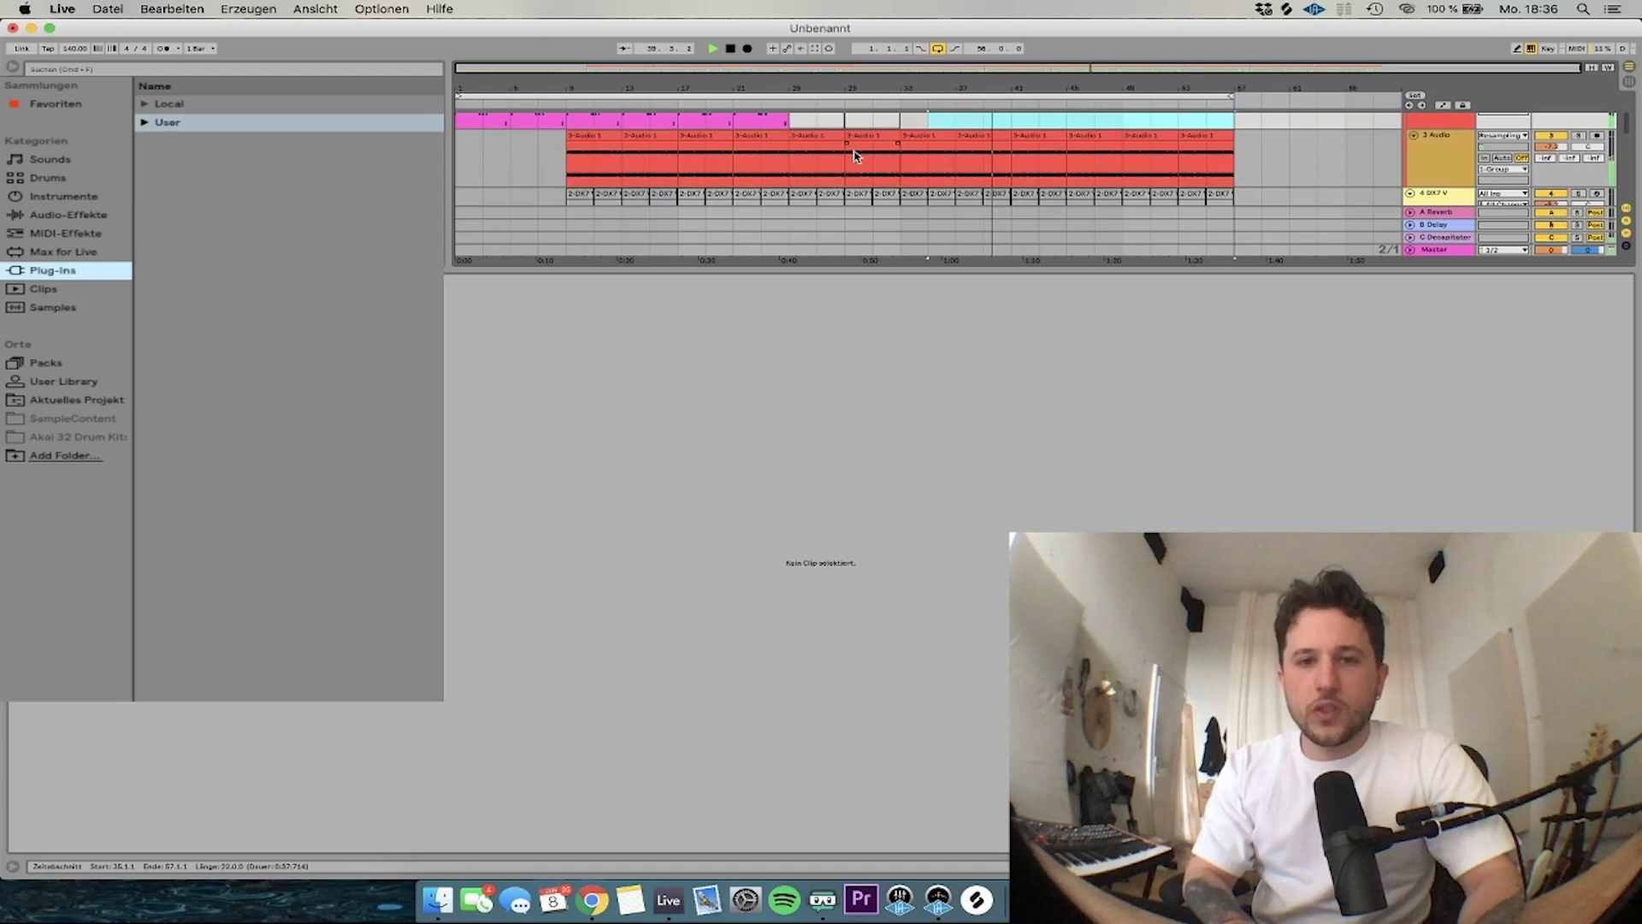
# Return to the full arrangement and delete the remaining OB-Xa V clips from bar 1 to bar 33, including the deactivated ones
pyautogui.doubleClick(1436, 250)
pyautogui.scroll(3, 829, 165)
pyautogui.press('space')
pyautogui.moveTo(814, 176); pyautogui.dragTo(547, 184)
pyautogui.press('Delete')
pyautogui.moveTo(681, 181); pyautogui.dragTo(1018, 179)
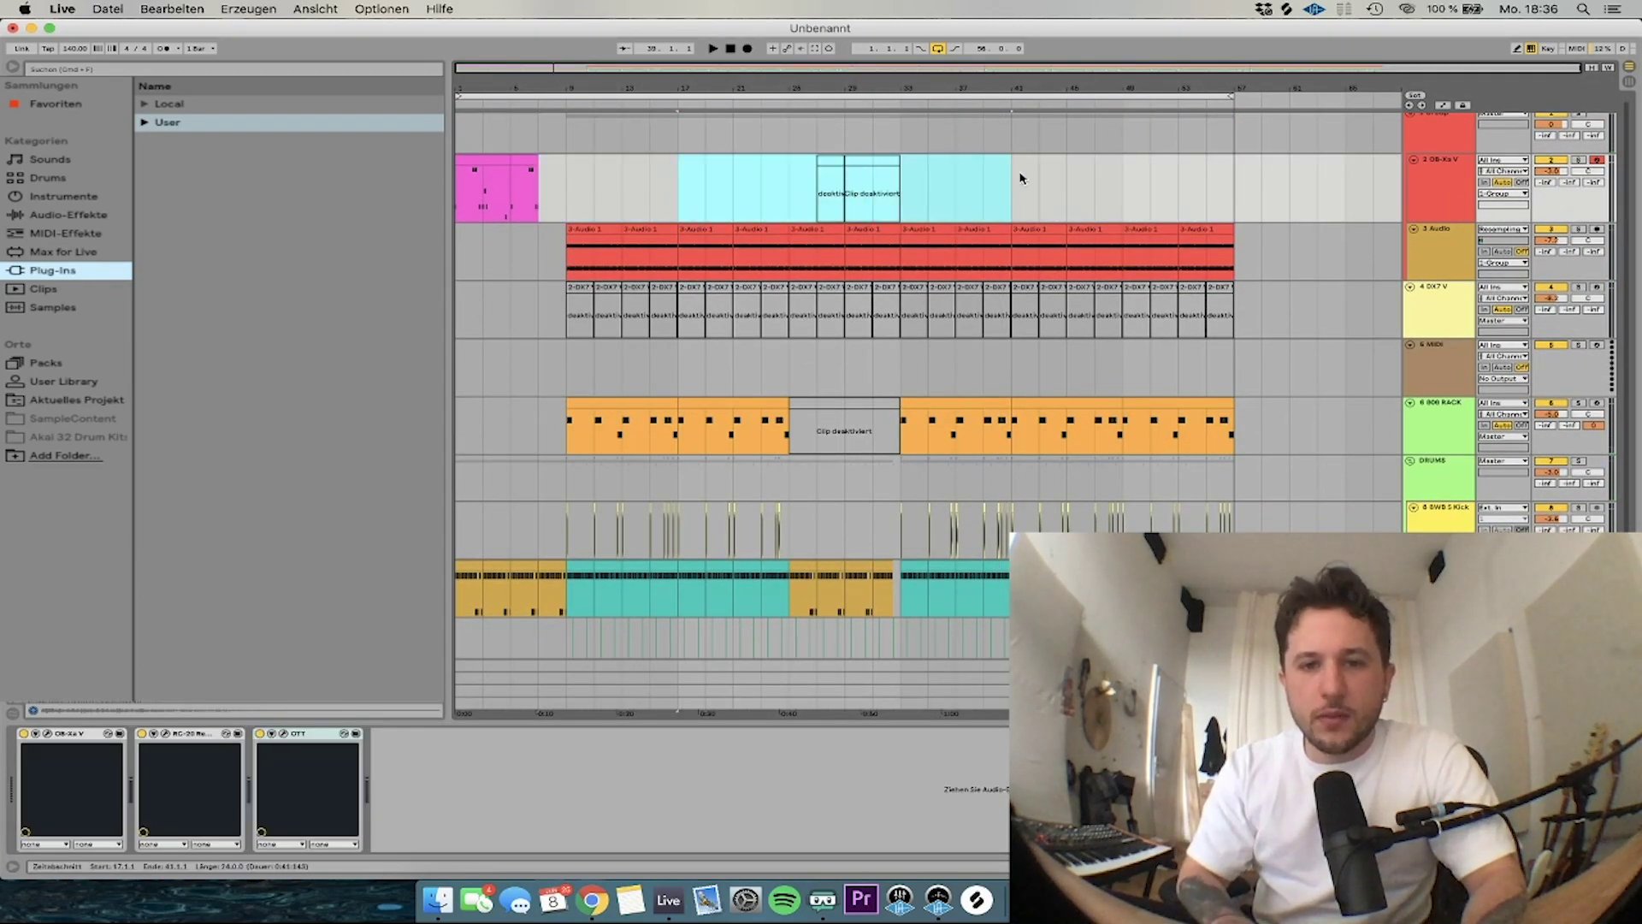
pyautogui.moveTo(515, 170); pyautogui.dragTo(532, 180)
pyautogui.press('Delete')
pyautogui.click(485, 157)
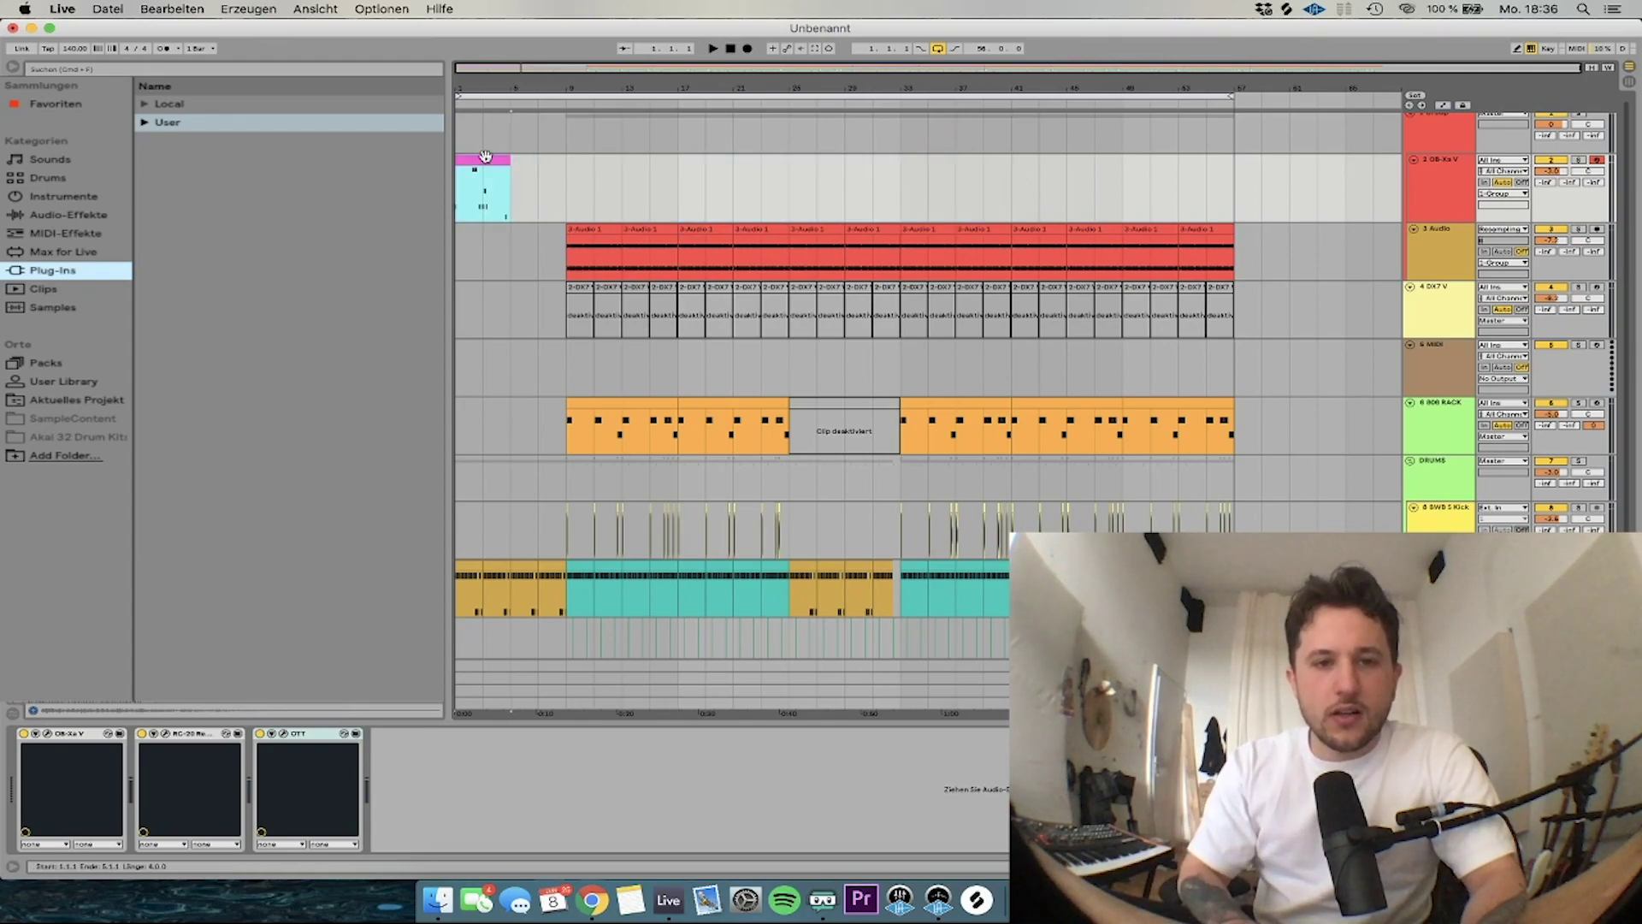
pyautogui.click(462, 190)
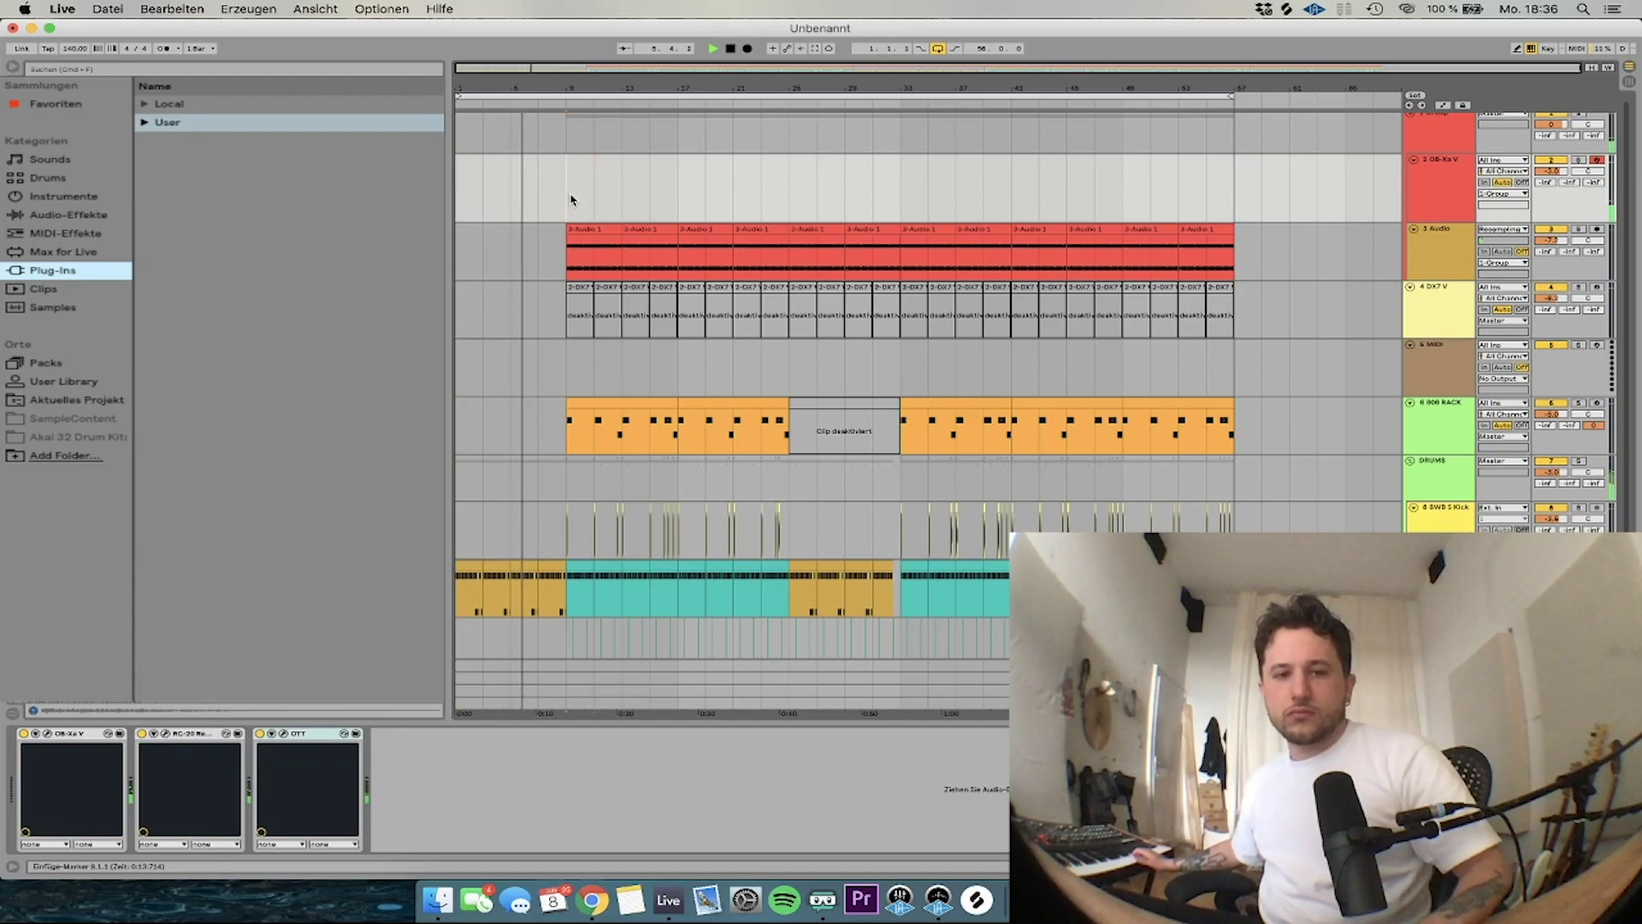
# Play a new melody on the OB-Xa V track over the beat and capture it as a four-bar MIDI clip
pyautogui.press('space')
pyautogui.press('space')
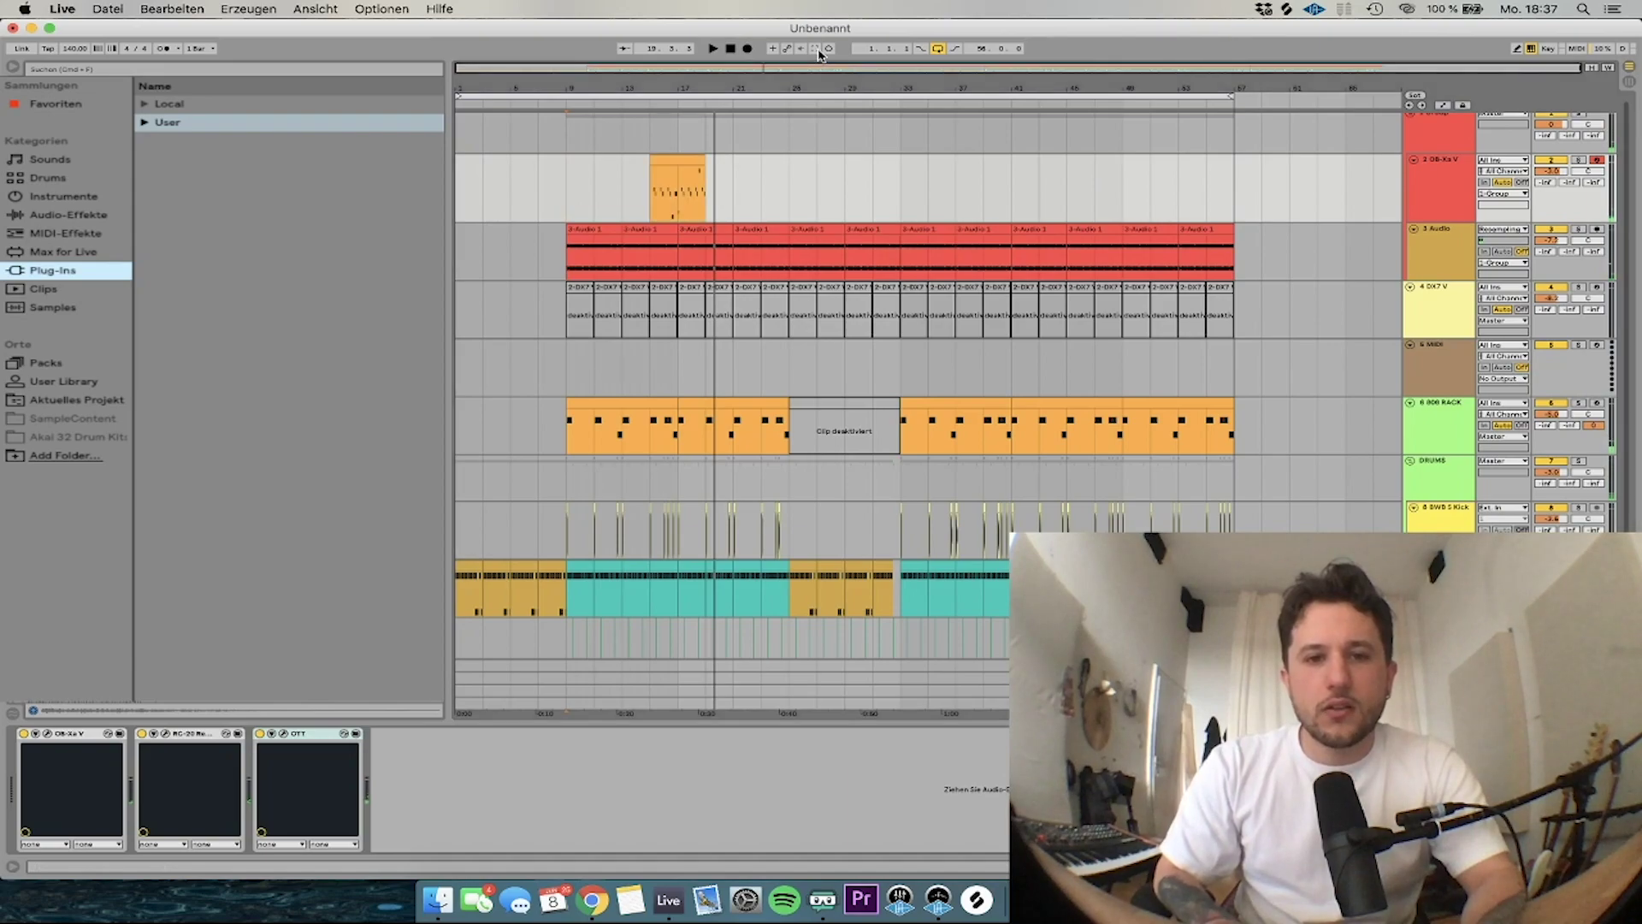
pyautogui.press('space')
# Move the captured OB-Xa V melody clip to start at bar 9 and audition it there
pyautogui.moveTo(677, 184); pyautogui.dragTo(622, 151)
pyautogui.doubleClick(695, 160)
pyautogui.press('space')
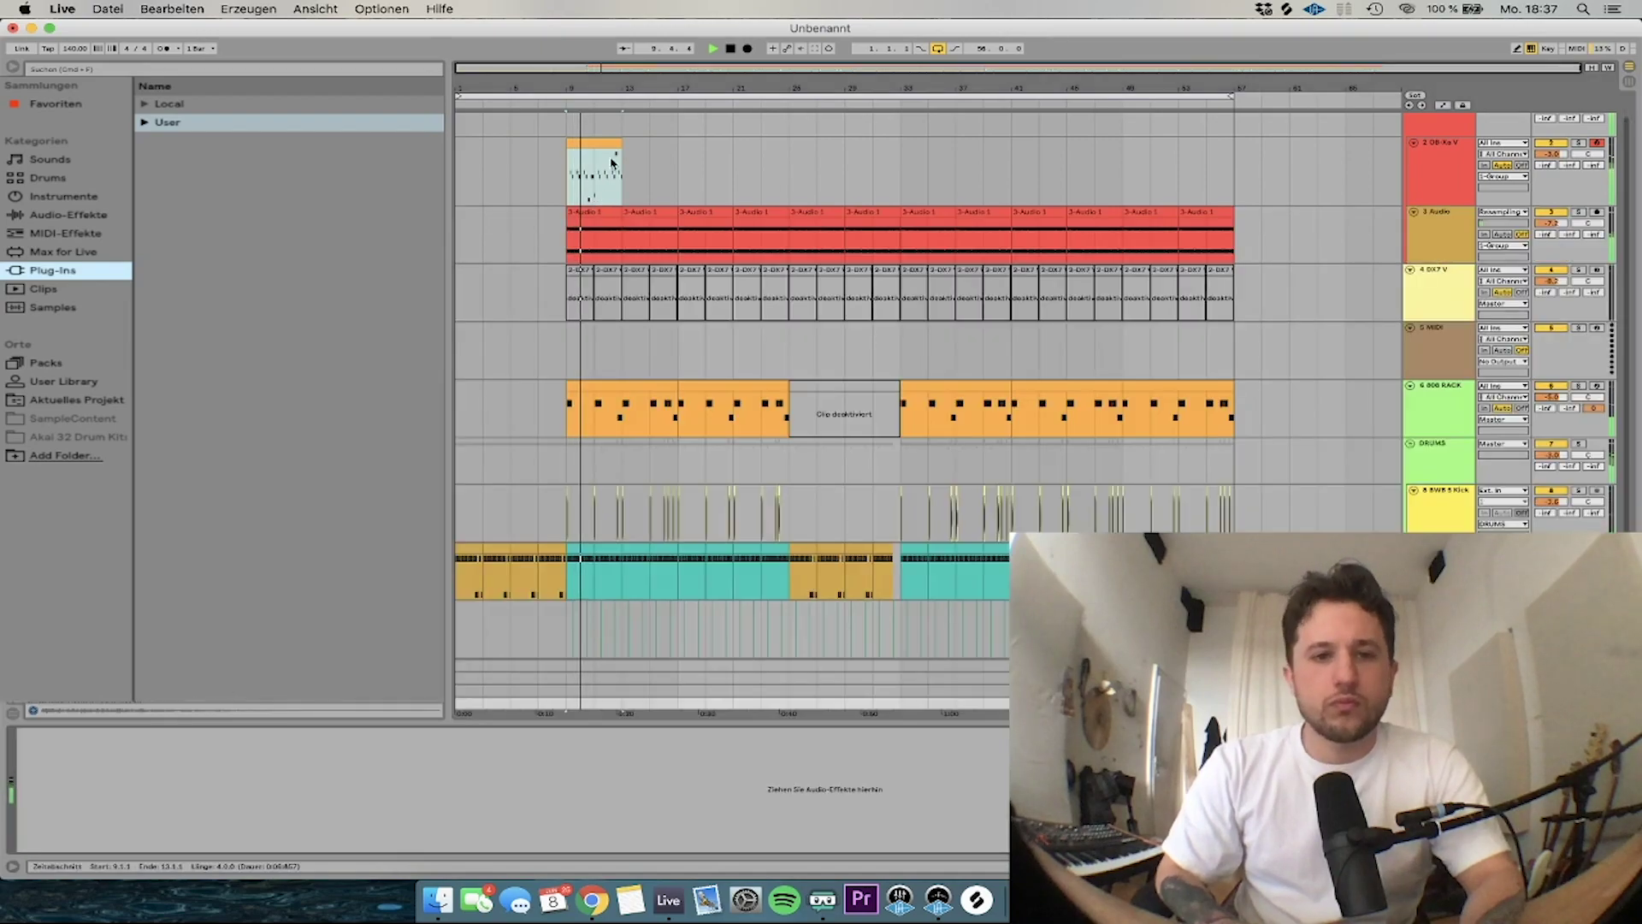
pyautogui.click(589, 157)
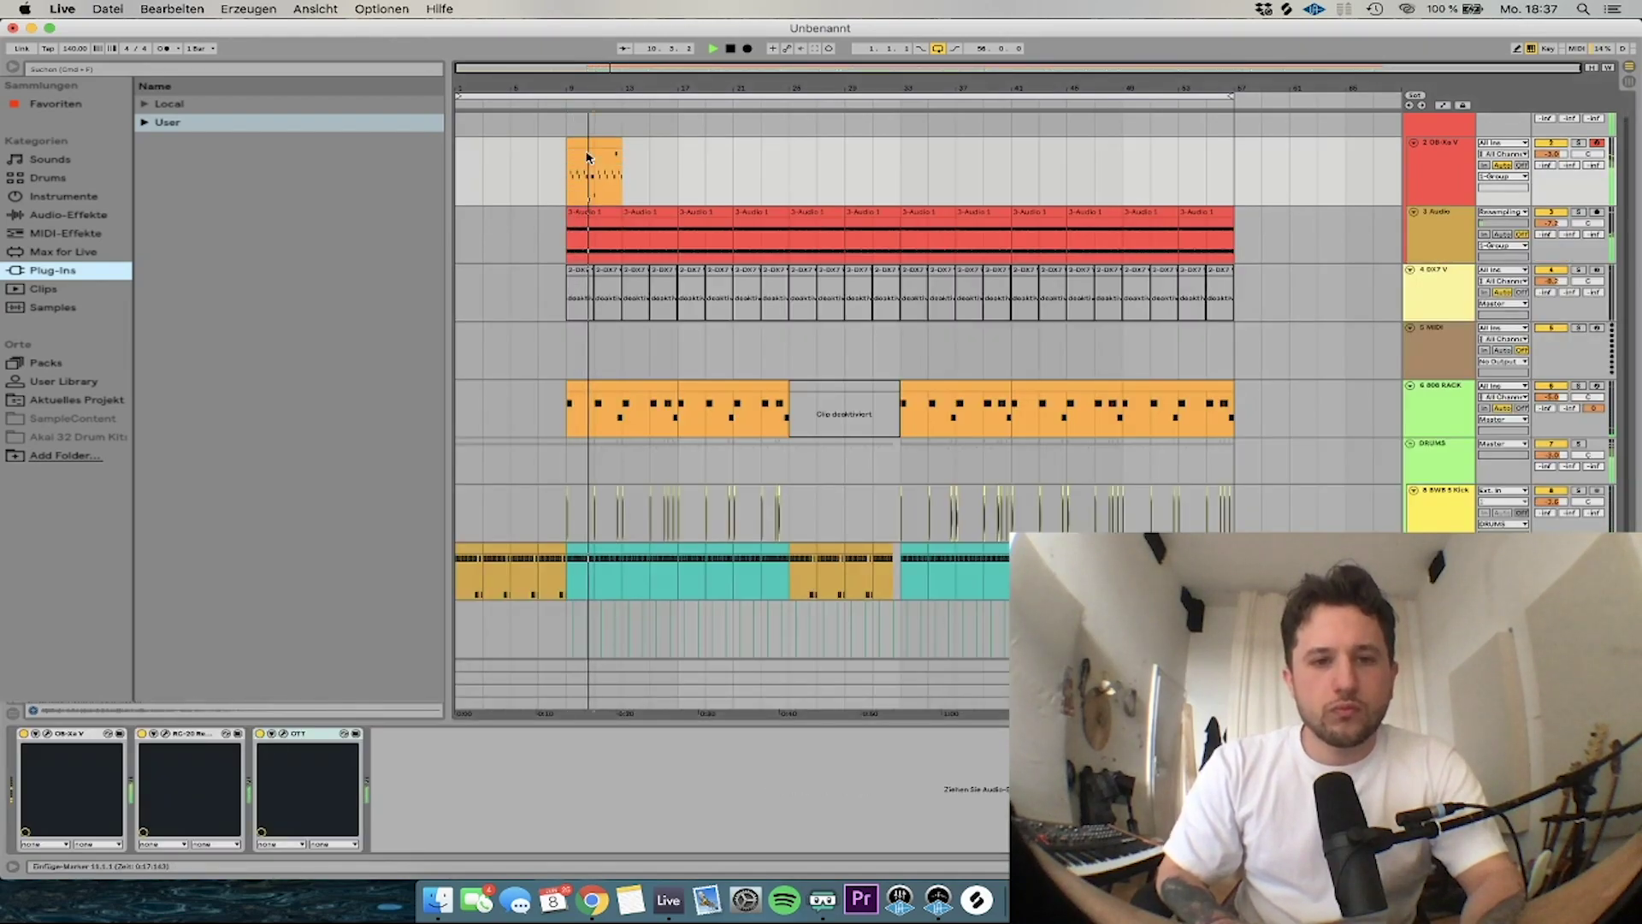
# Open the melody clip at bar 9 and align its opening notes around beat 7.2 to the grid while auditioning
pyautogui.doubleClick(588, 157)
pyautogui.rightClick(471, 459)
pyautogui.click(511, 479)
pyautogui.scroll(2, 427, 488)
pyautogui.click(417, 491)
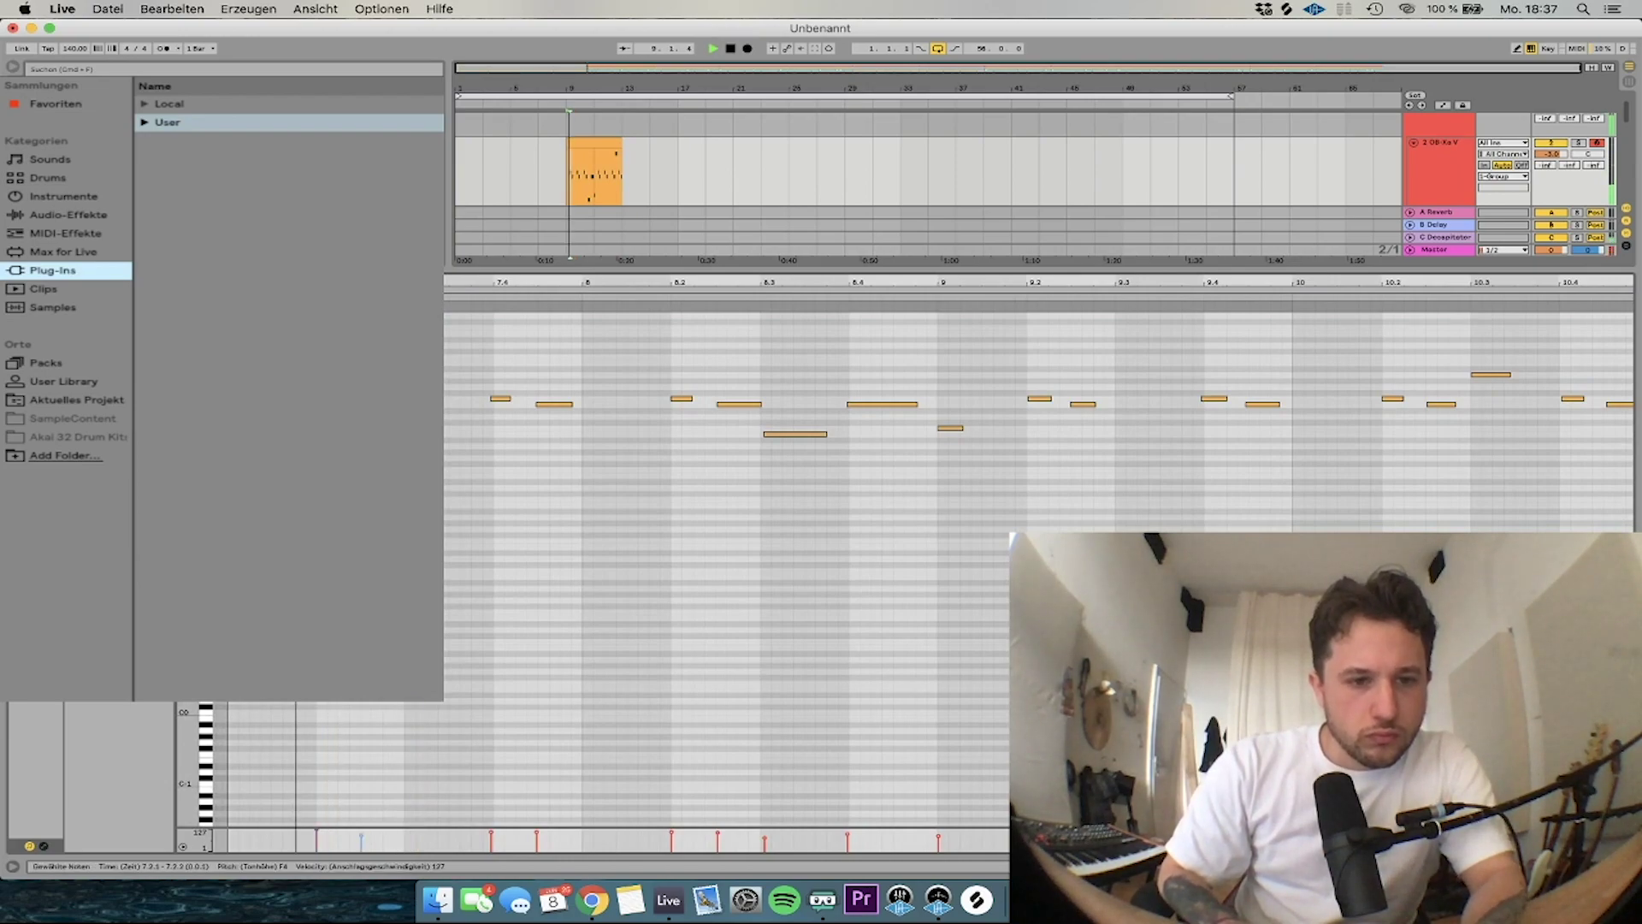
pyautogui.press('space')
pyautogui.press('space')
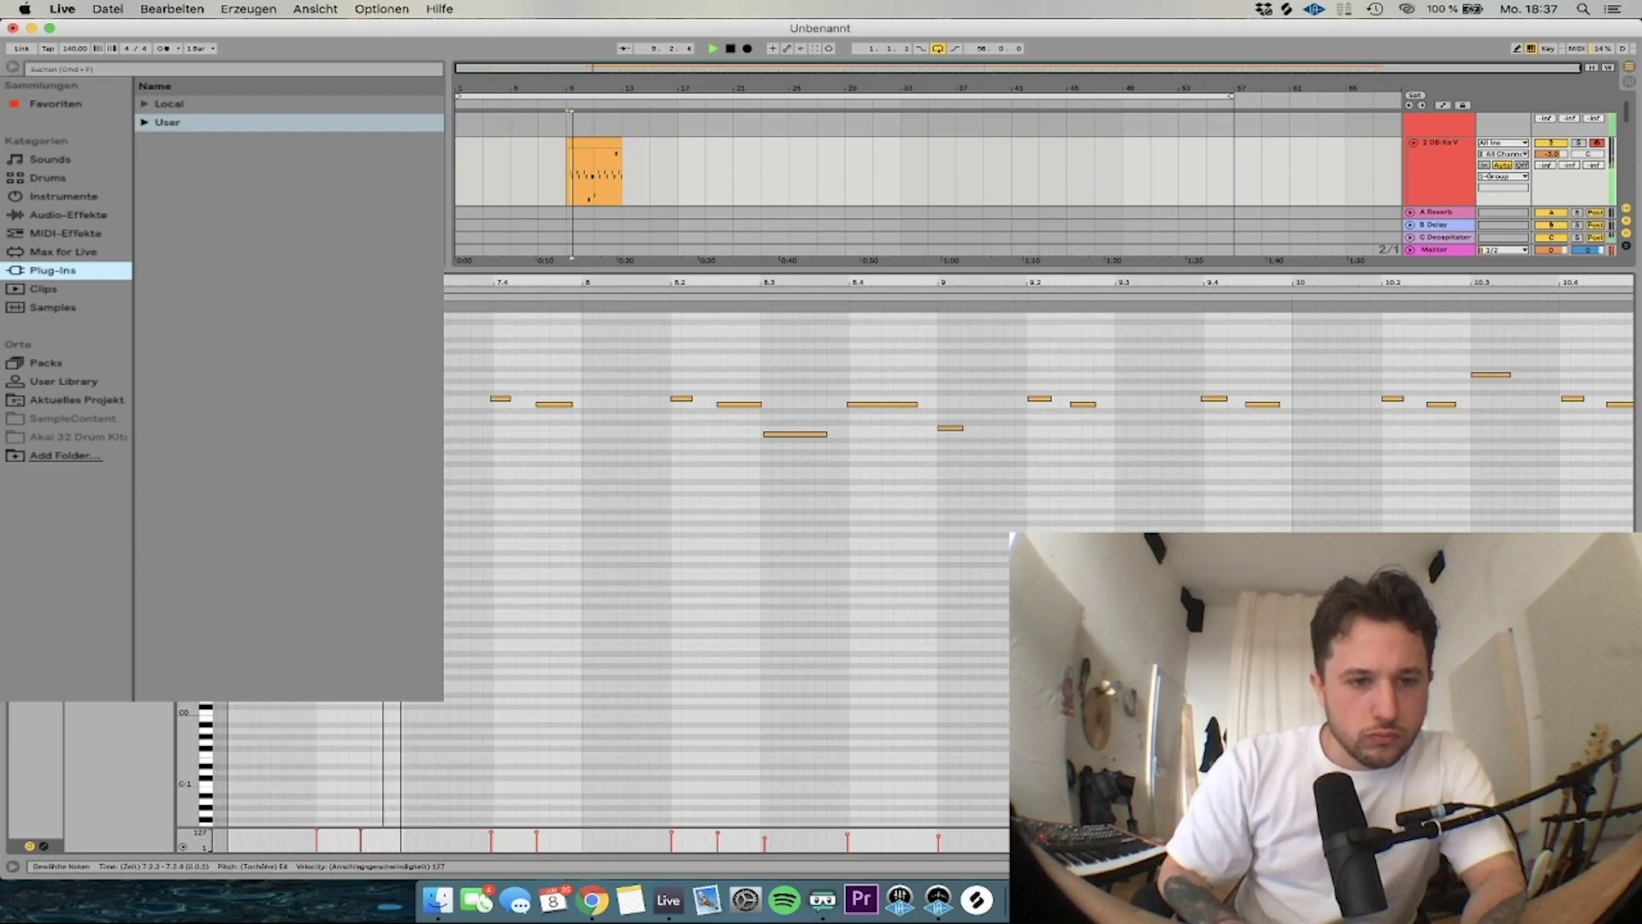
# Redraw the F4 and E4 notes in beat 7.4 of the melody on the grid and audition them
pyautogui.doubleClick(504, 400)
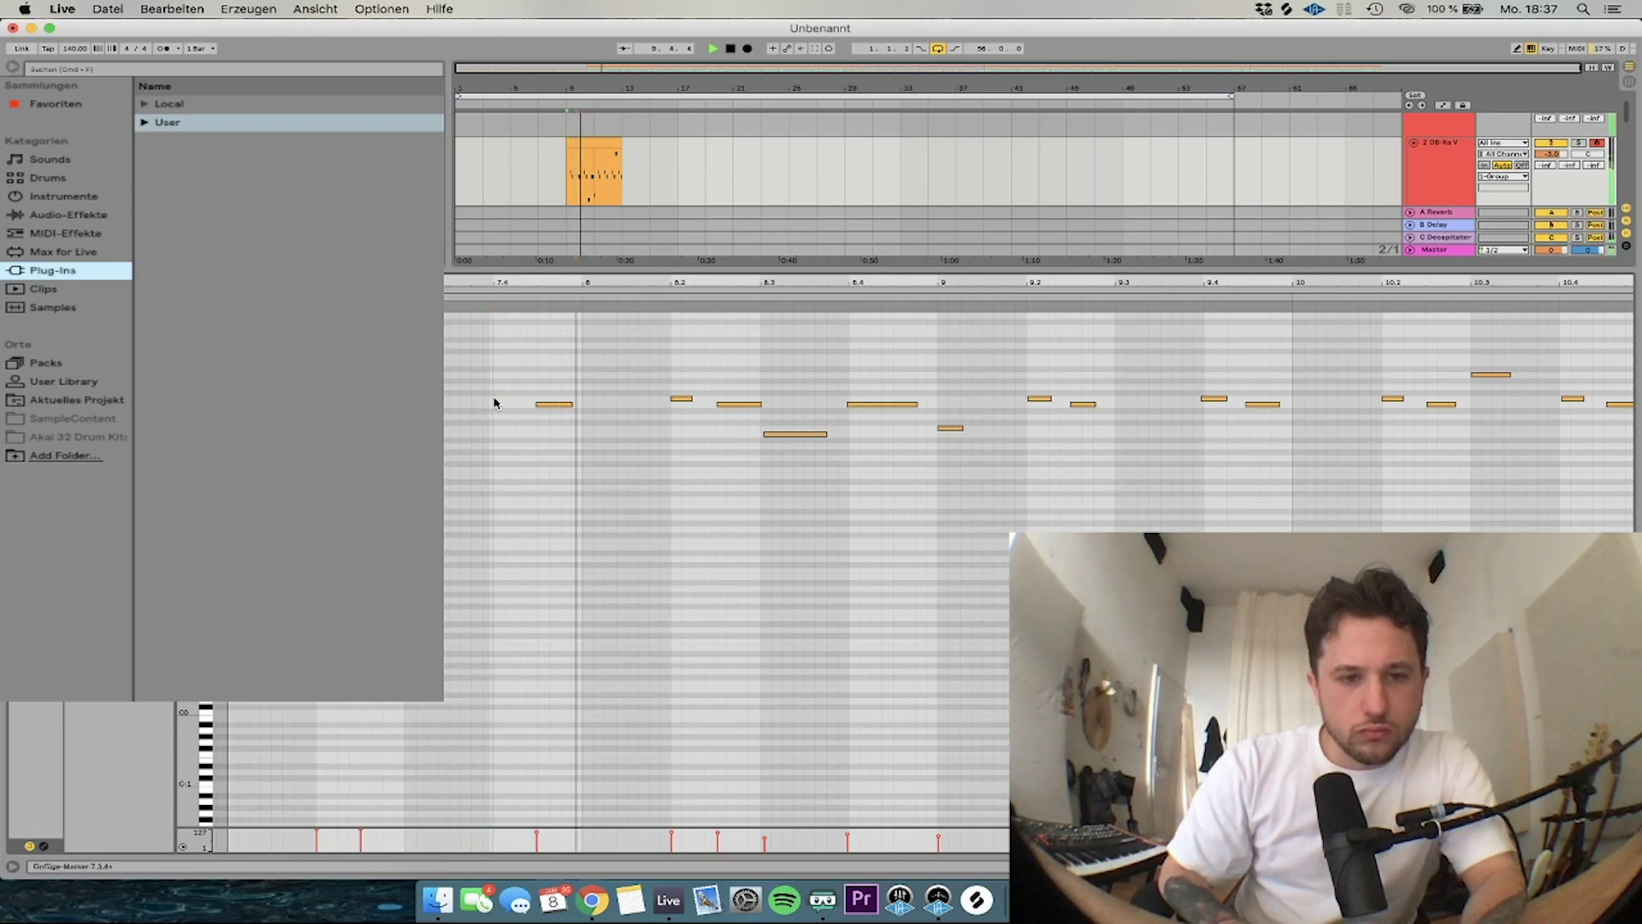
pyautogui.doubleClick(499, 400)
pyautogui.doubleClick(552, 404)
pyautogui.doubleClick(551, 405)
pyautogui.press('space')
pyautogui.press('space')
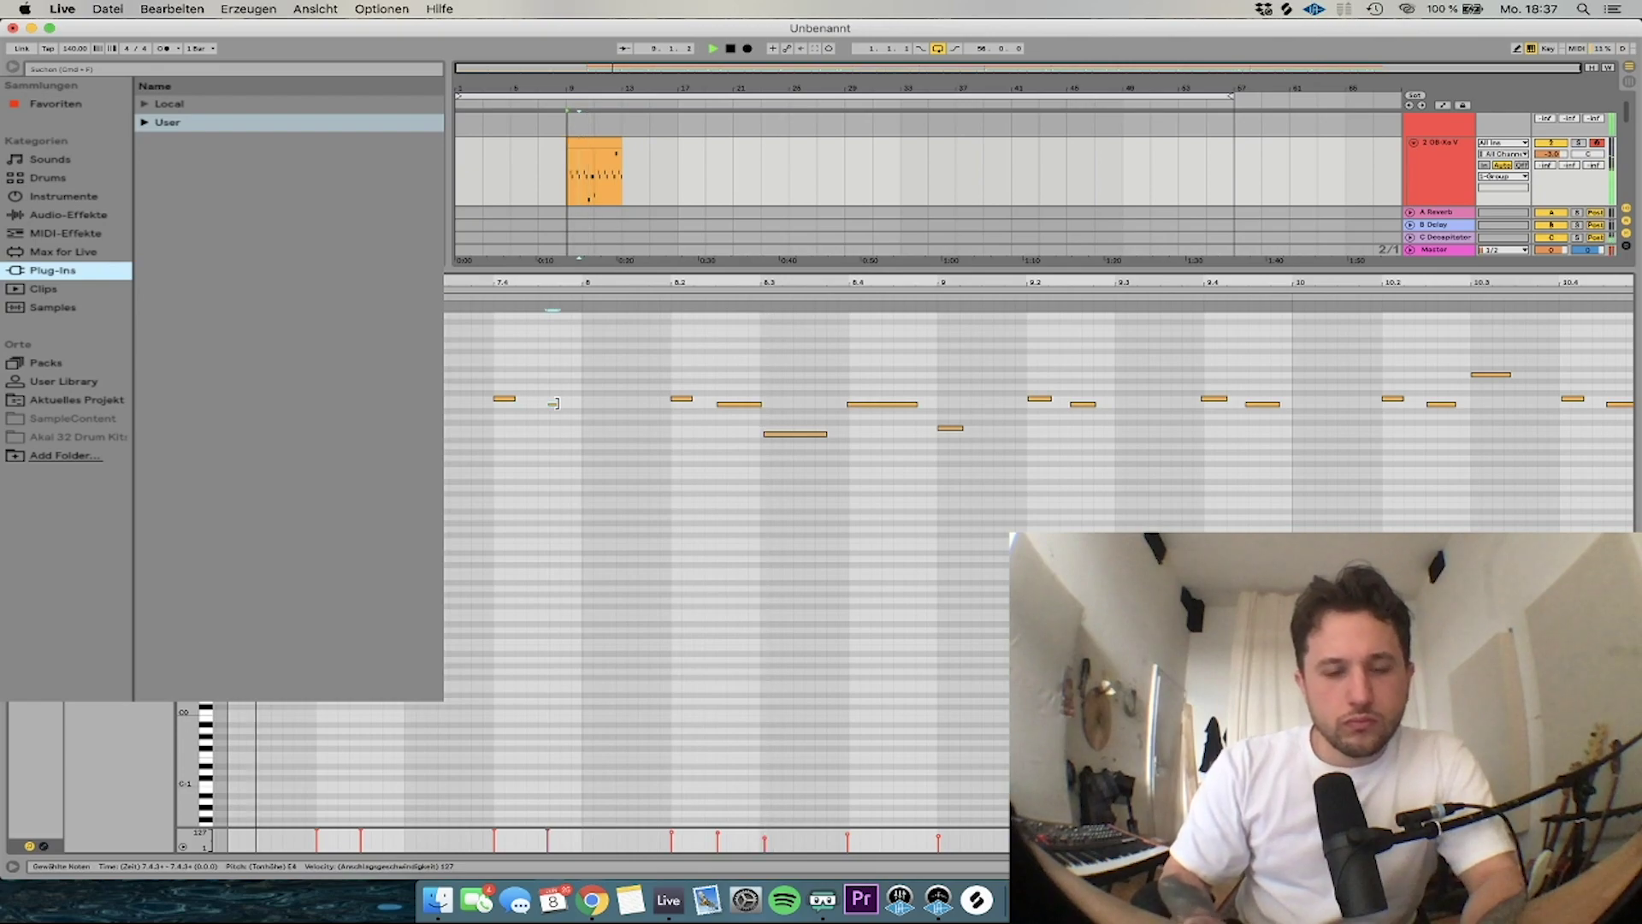
pyautogui.moveTo(548, 405); pyautogui.dragTo(496, 386)
pyautogui.press('space')
# Replace the two notes at beat 8.2 with a copy of the F4 and E4 pair from beat 7.4
pyautogui.doubleClick(682, 400)
pyautogui.press('super+d')
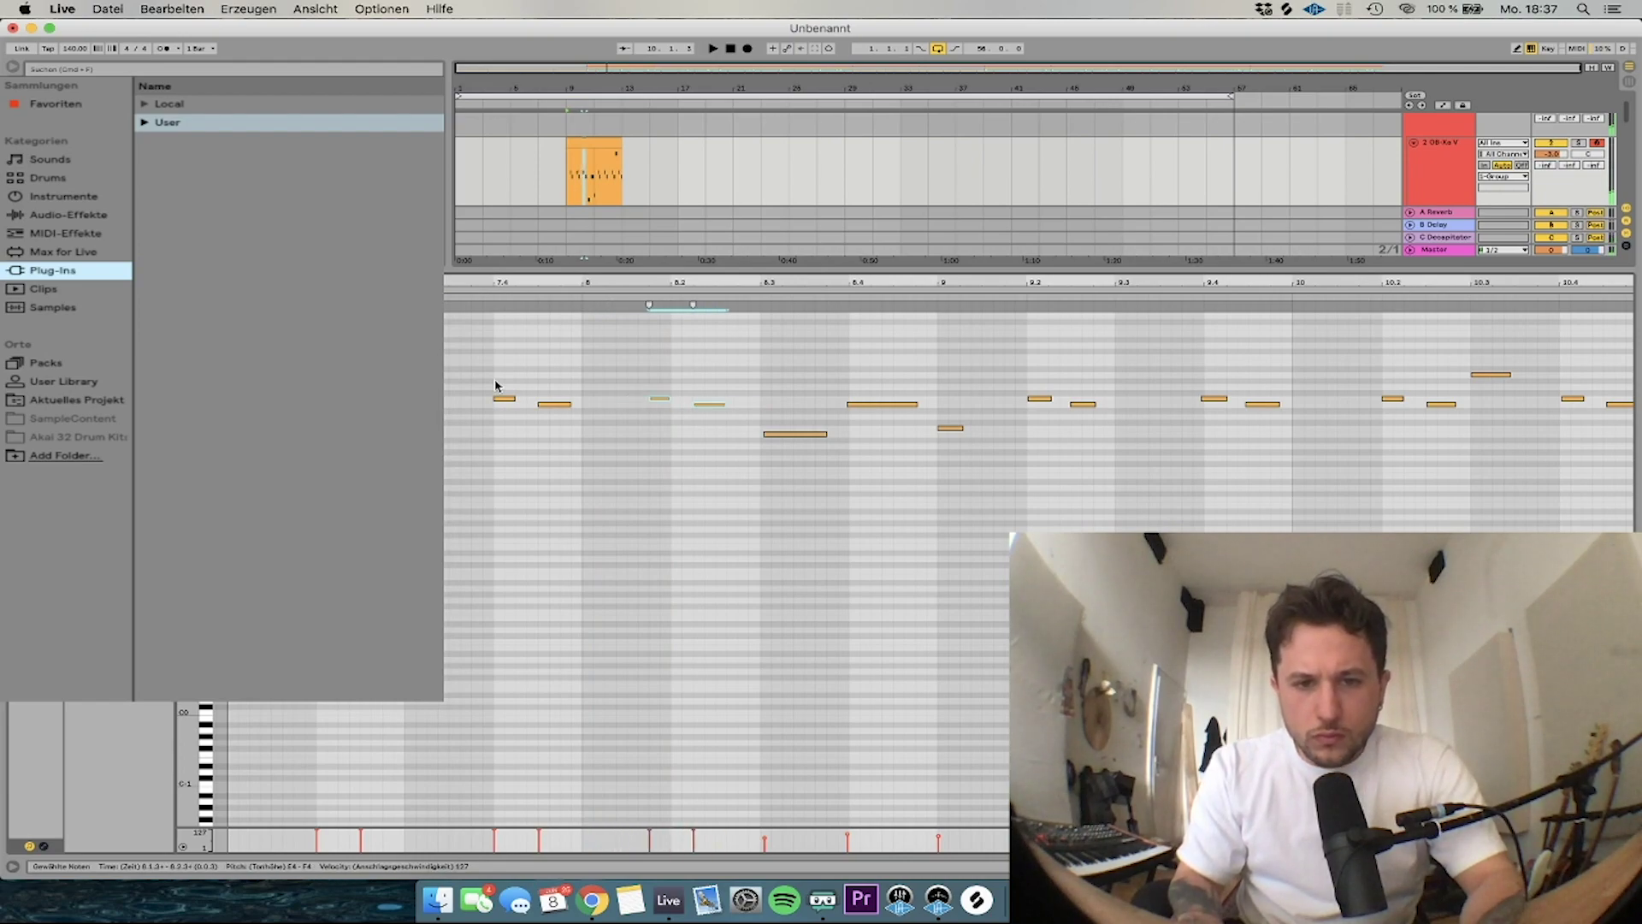
pyautogui.press('space')
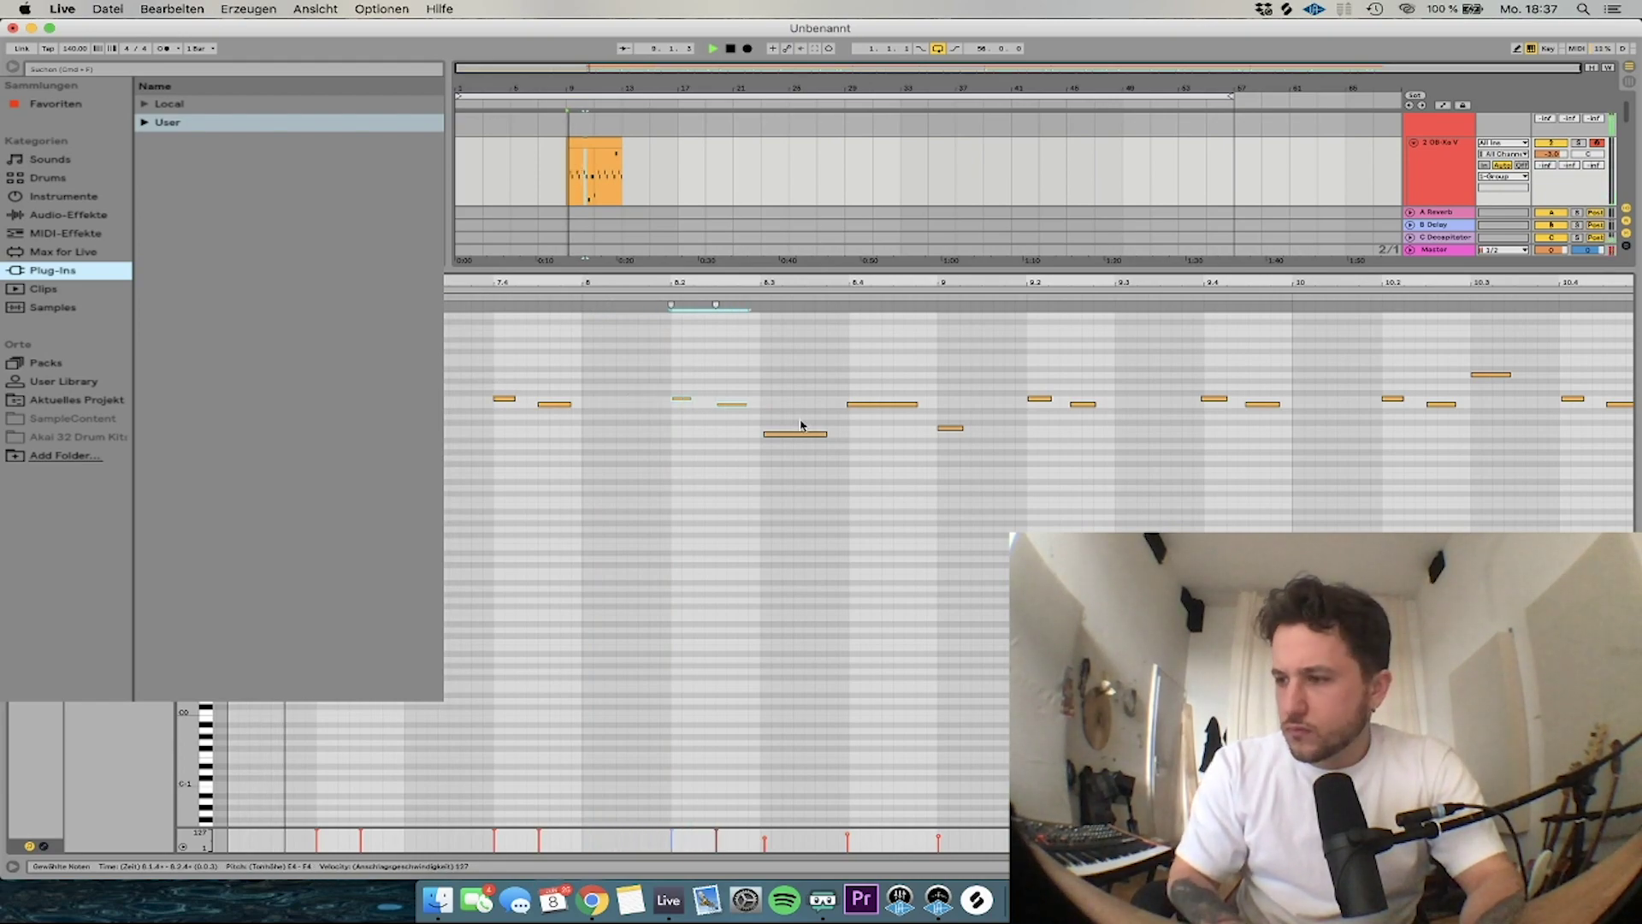
# Move the low note at beat 8.3 up to A4 and delete the three notes between beats 8.4 and 9.2
pyautogui.click(784, 435)
pyautogui.moveTo(784, 438); pyautogui.dragTo(778, 377)
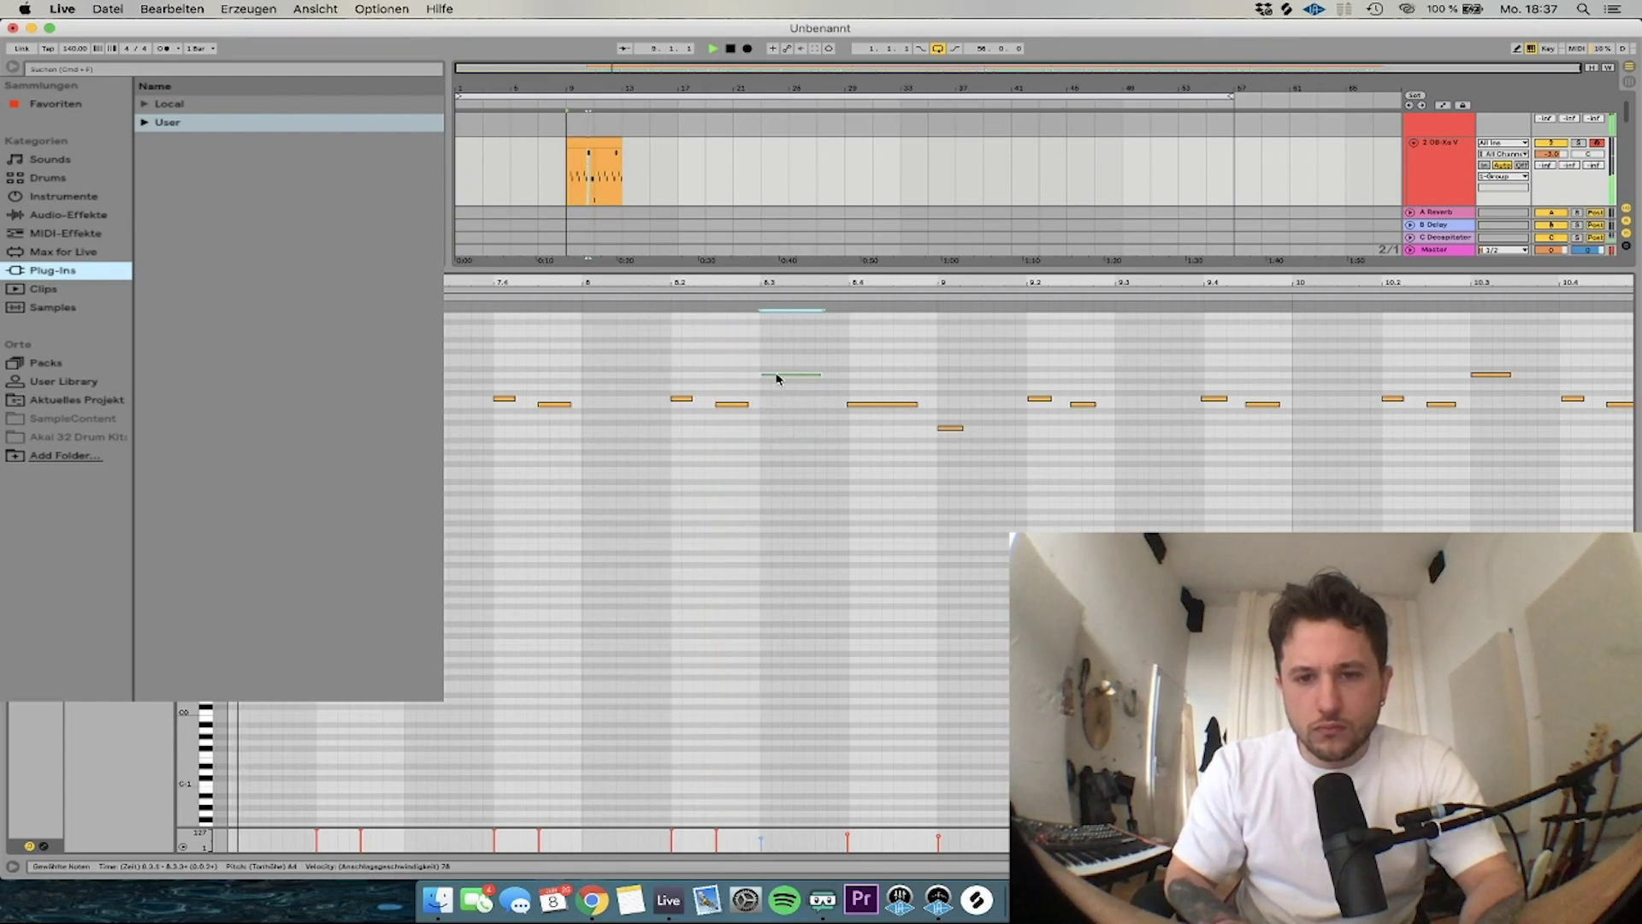
pyautogui.moveTo(867, 450); pyautogui.dragTo(1037, 392)
pyautogui.press('Delete')
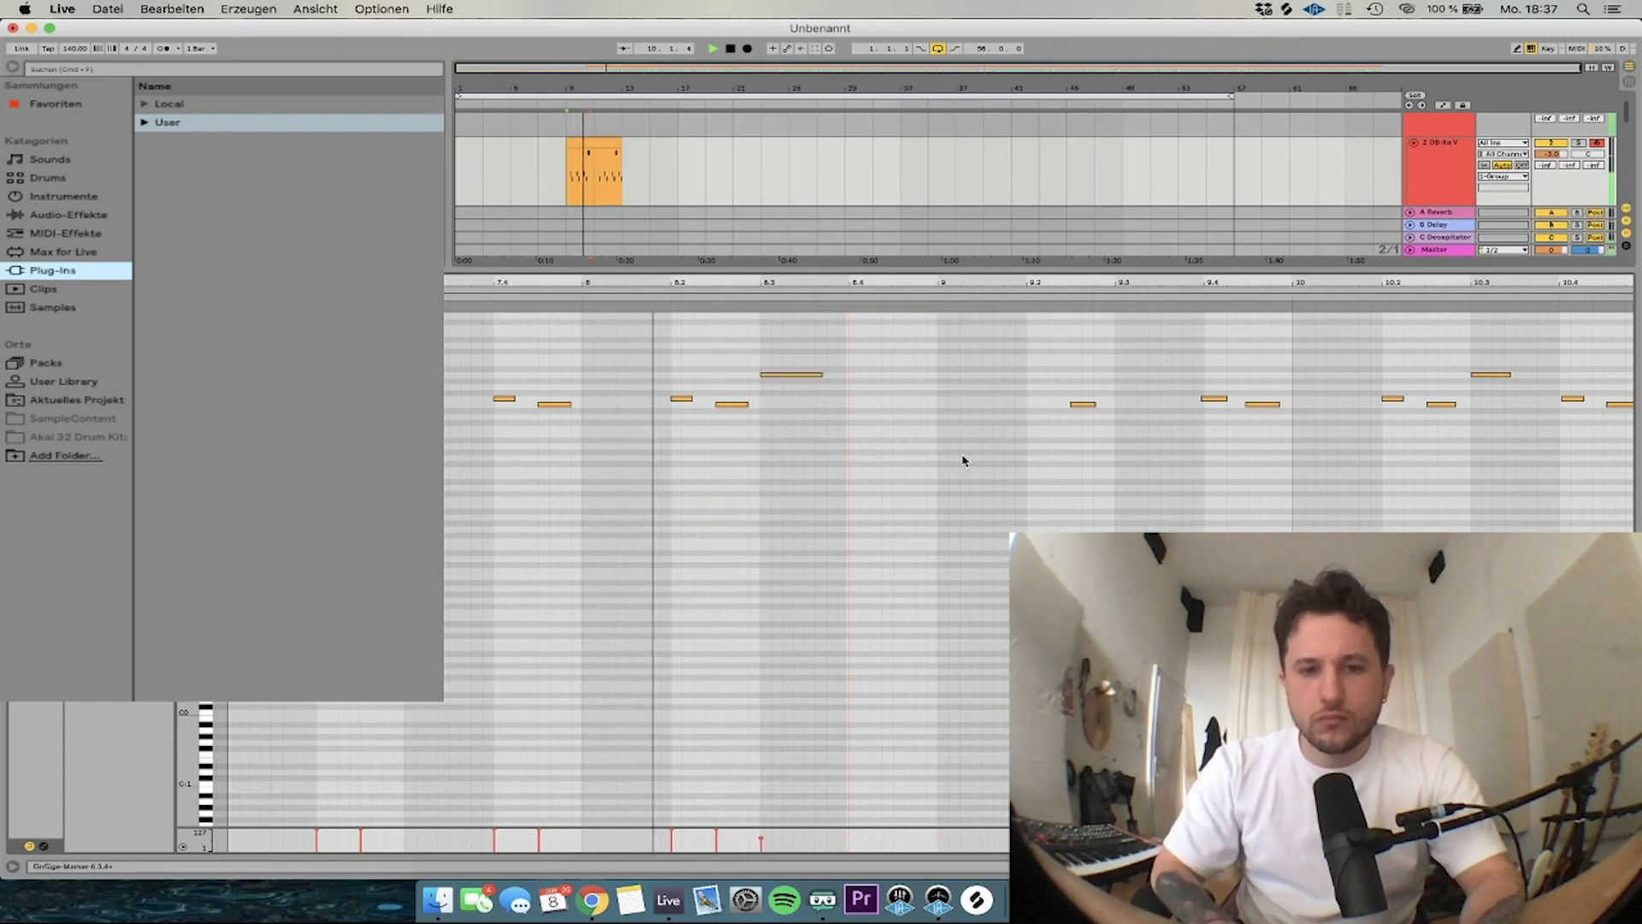
# Shorten the A4 note at beat 8.3 and add an F4 and an E4 note in beat 8.4, auditioning the phrase
pyautogui.press('space')
pyautogui.moveTo(778, 376); pyautogui.dragTo(860, 387)
pyautogui.press('space')
pyautogui.click(837, 392)
pyautogui.press('space')
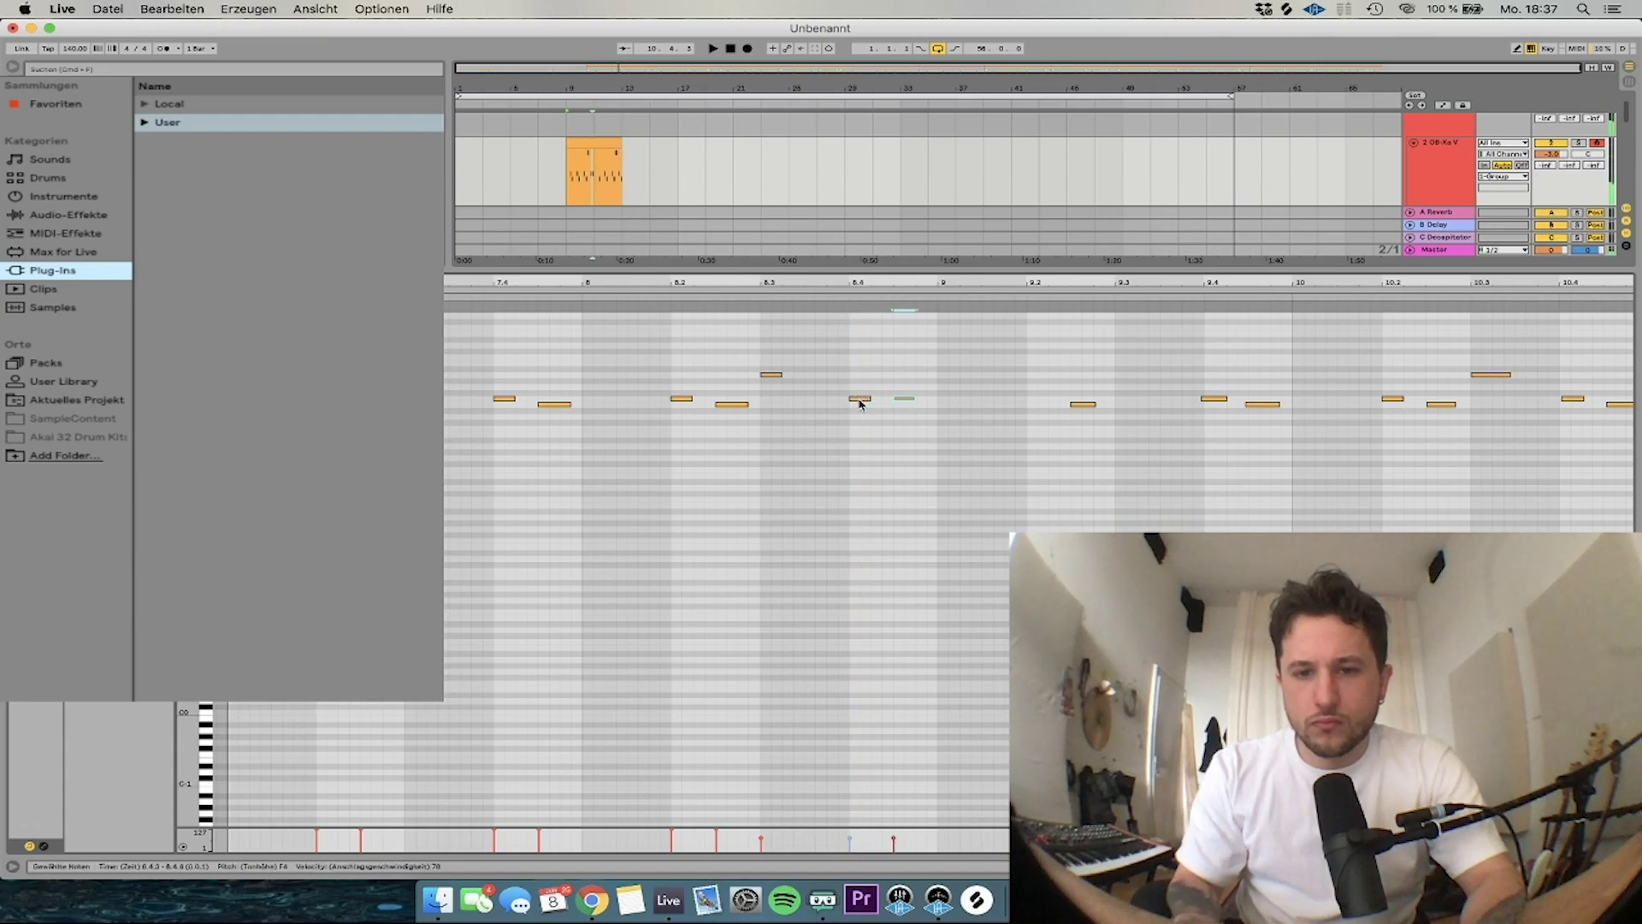
pyautogui.press('space')
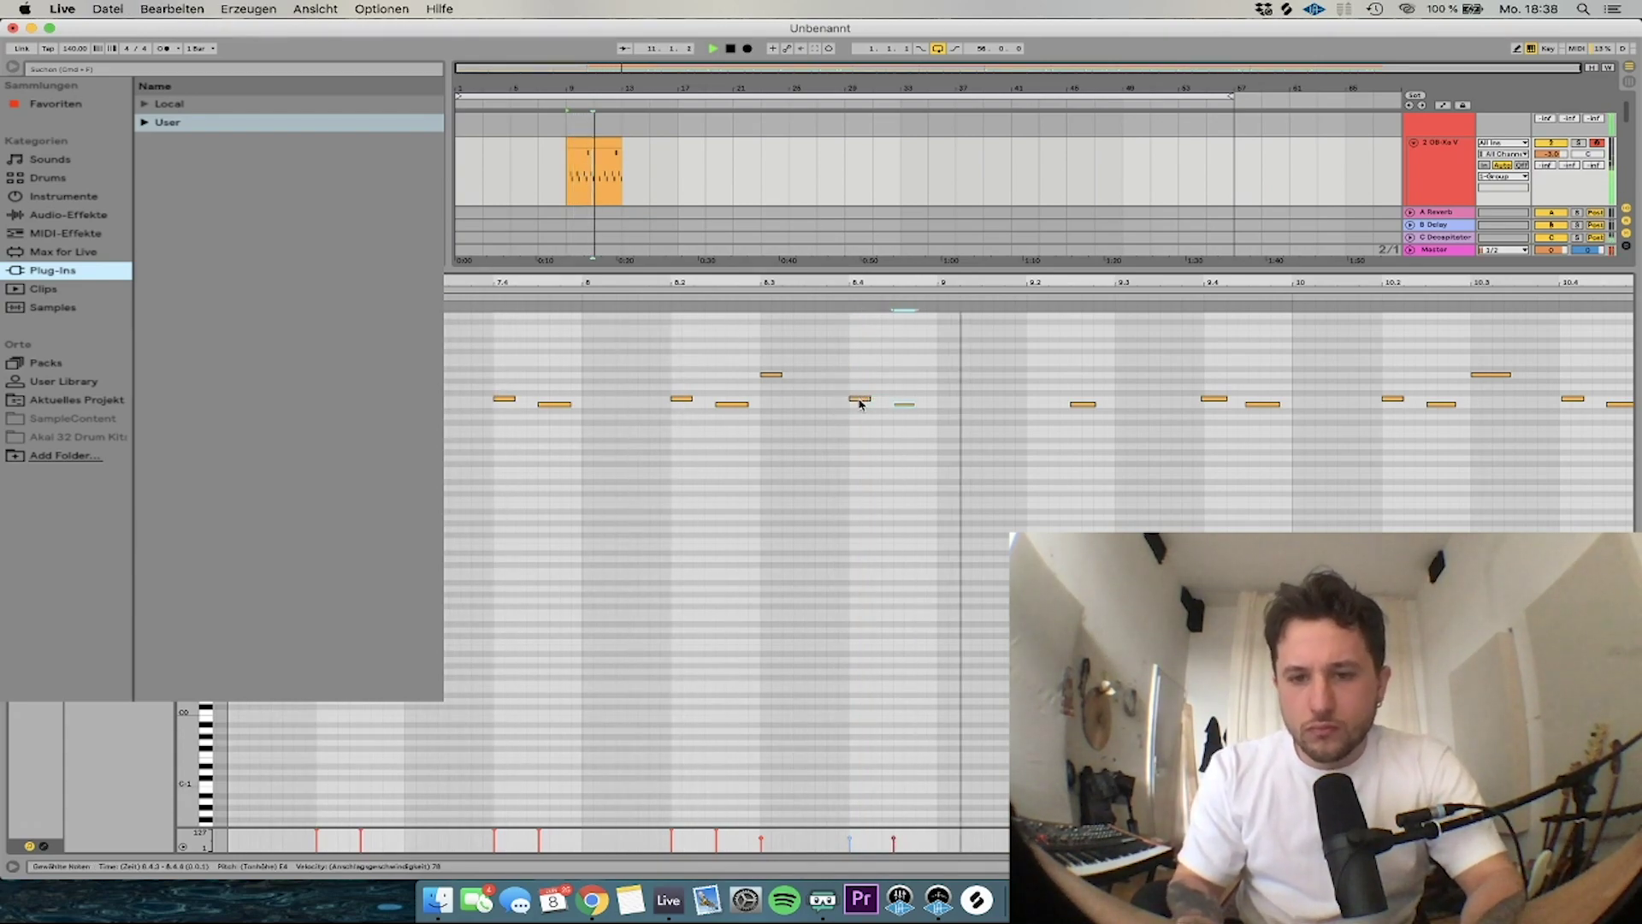
# Remove the leftover notes from the second half of the melody clip at bar 9 and select the clip
pyautogui.press('space')
pyautogui.press('super+a')
pyautogui.press('super+d')
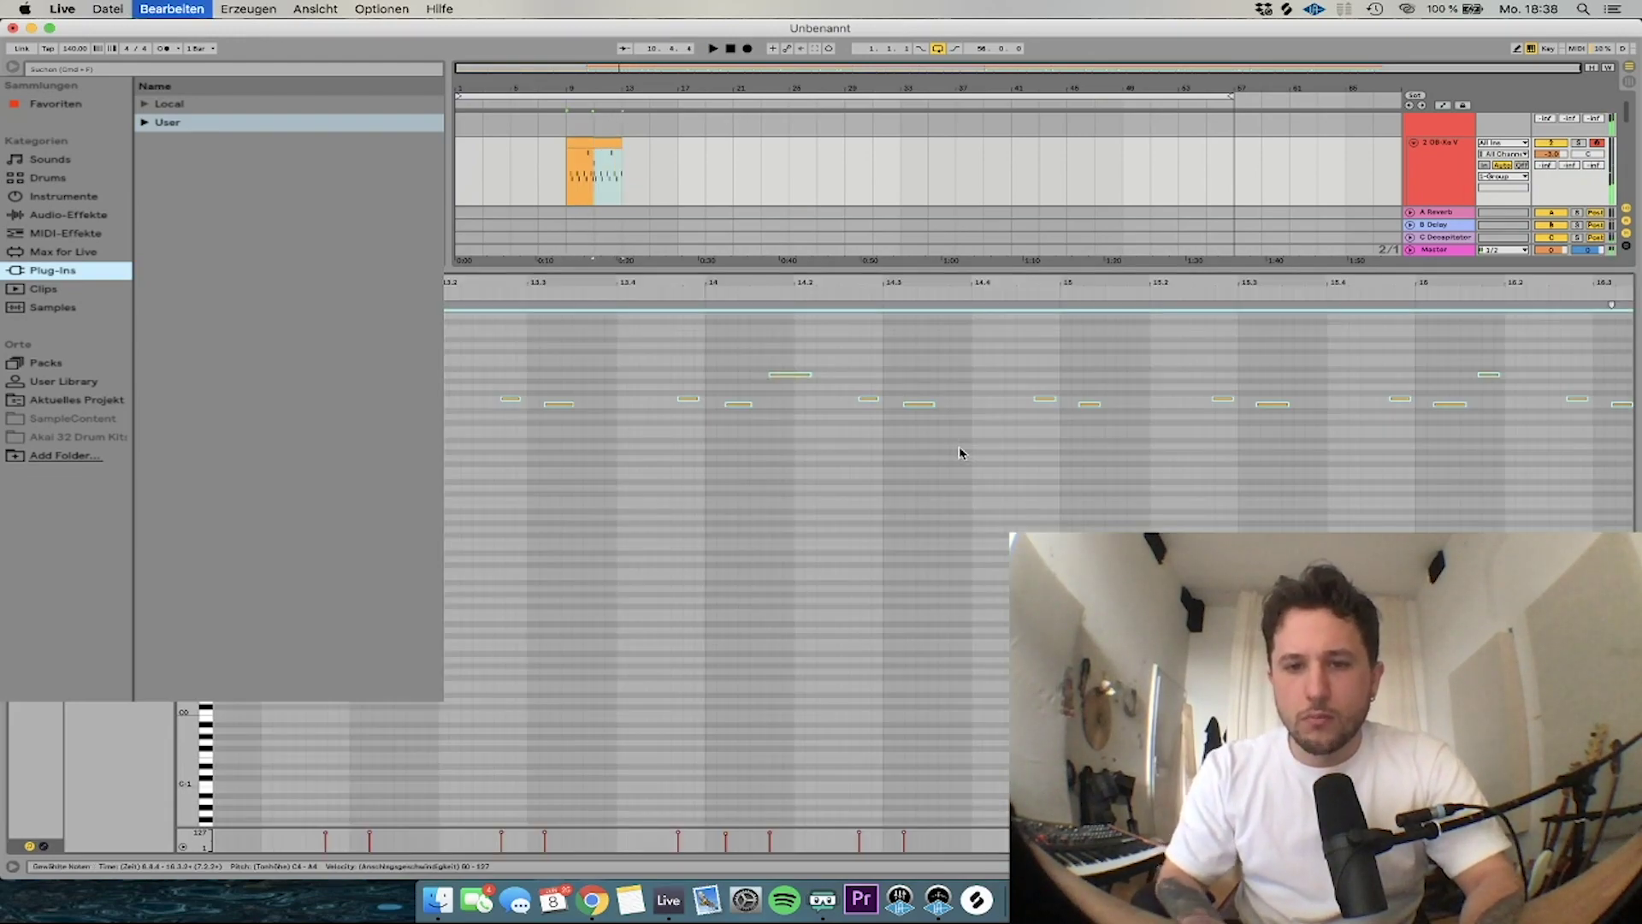
pyautogui.press('Delete')
pyautogui.click(581, 144)
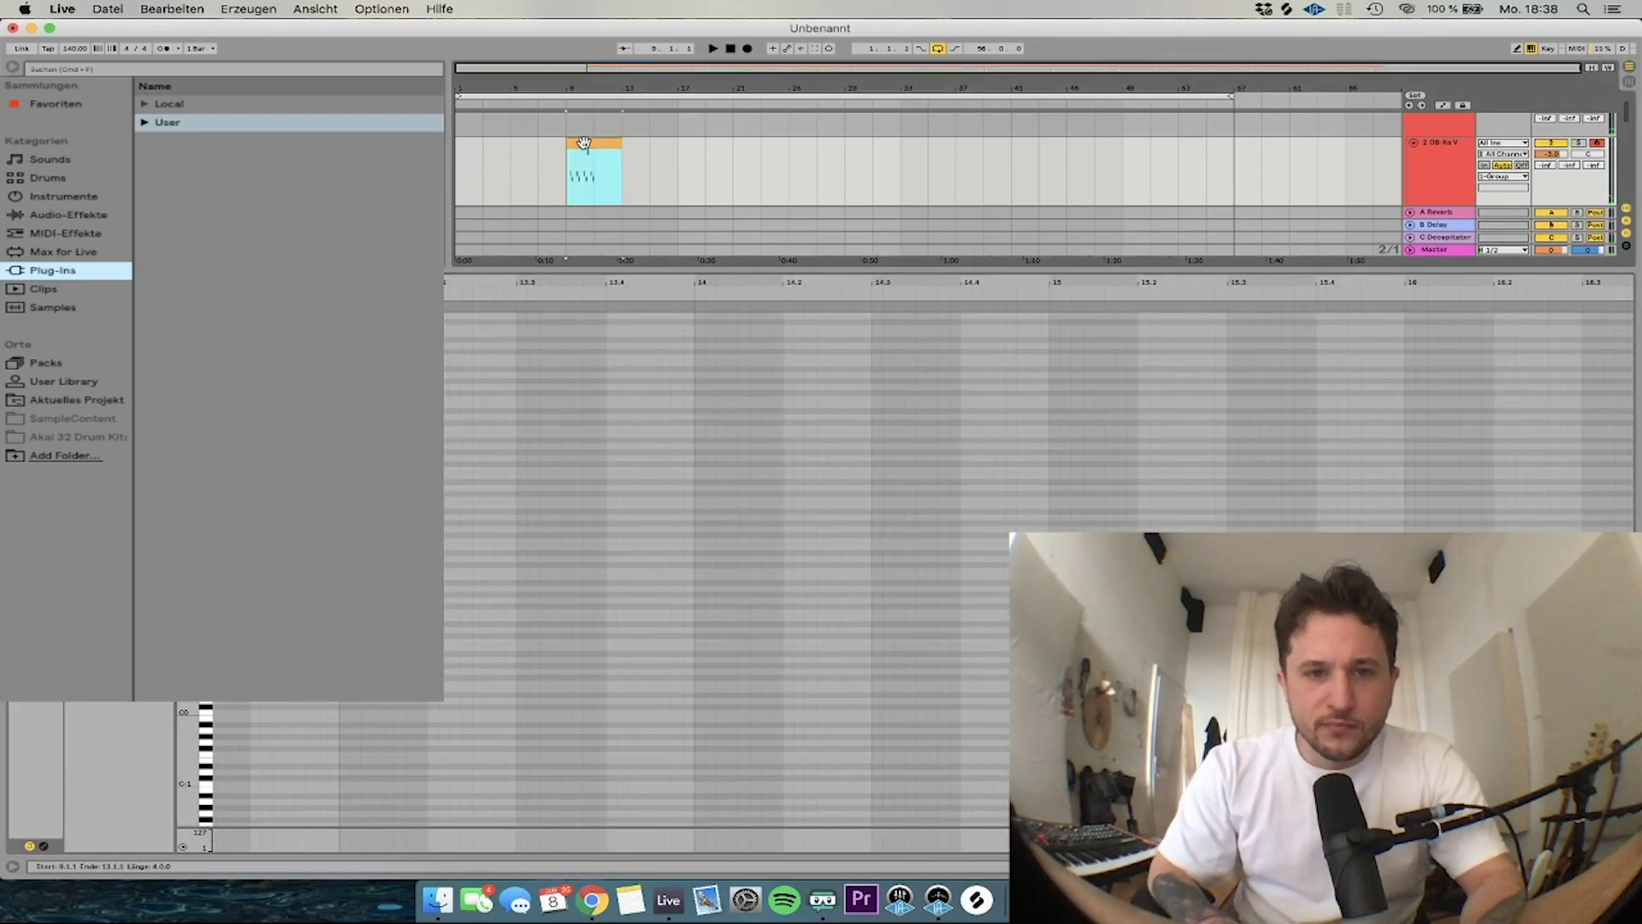
# Duplicate the two-bar OB-Xa V melody clip from bar 9 to bar 11
pyautogui.moveTo(577, 167); pyautogui.dragTo(601, 176)
pyautogui.press('super+d')
pyautogui.doubleClick(1459, 247)
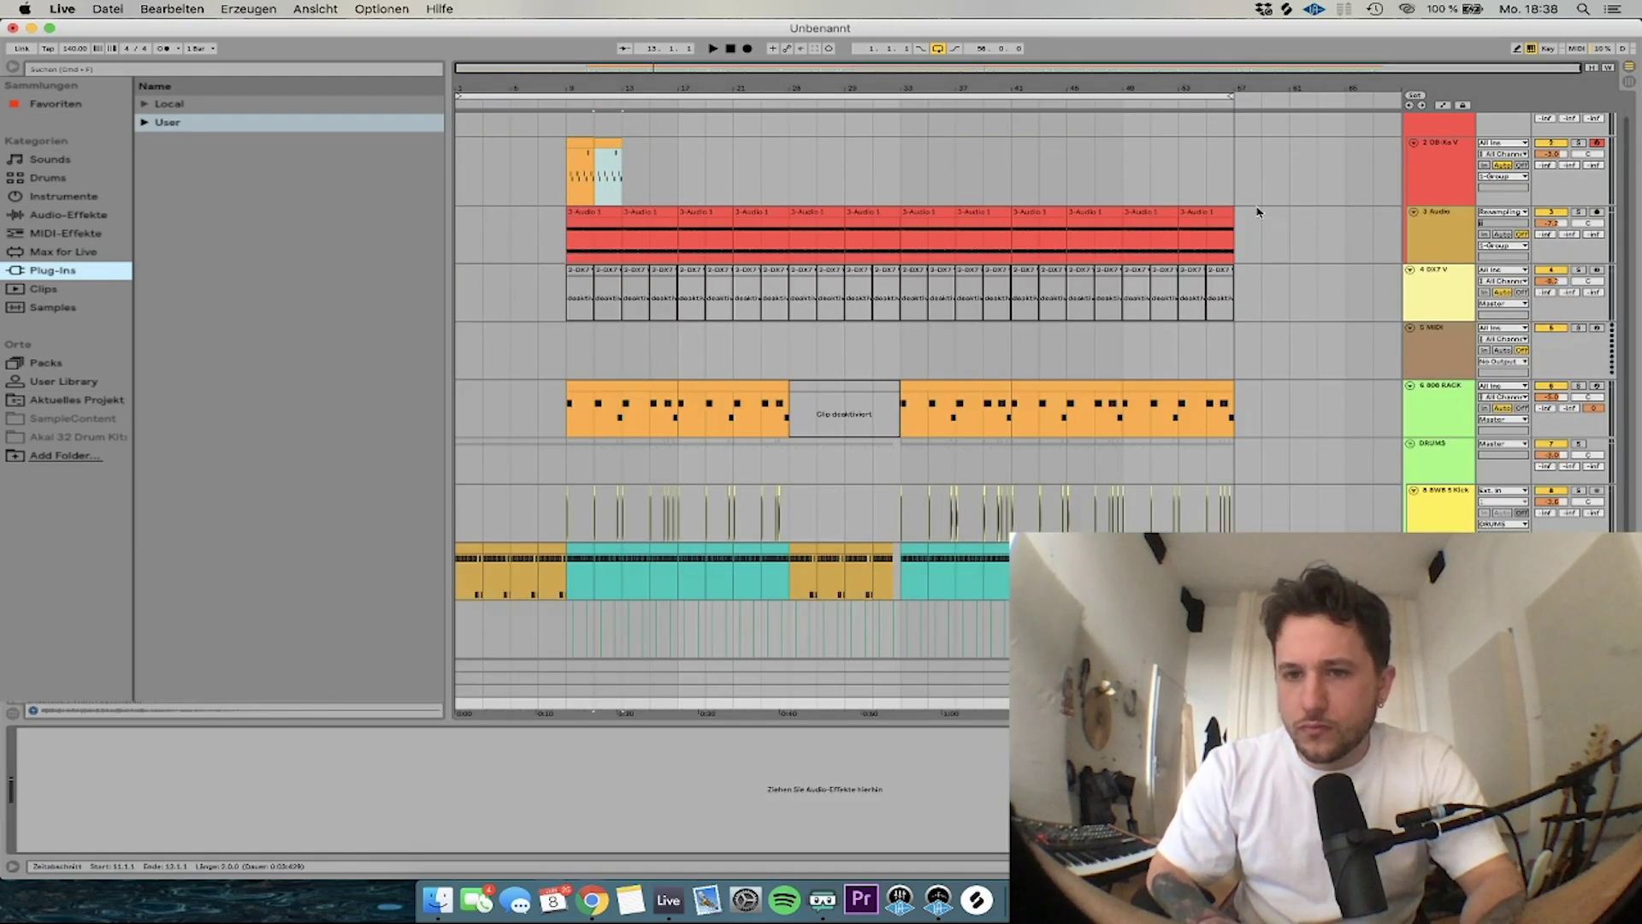
# Move the OB-Xa V melody clip from bar 9 to bar 1 and audition it from the start
pyautogui.scroll(-1, 554, 160)
pyautogui.scroll(1, 569, 149)
pyautogui.click(582, 136)
pyautogui.moveTo(581, 135); pyautogui.dragTo(465, 142)
pyautogui.press('space')
pyautogui.doubleClick(466, 143)
pyautogui.press('space')
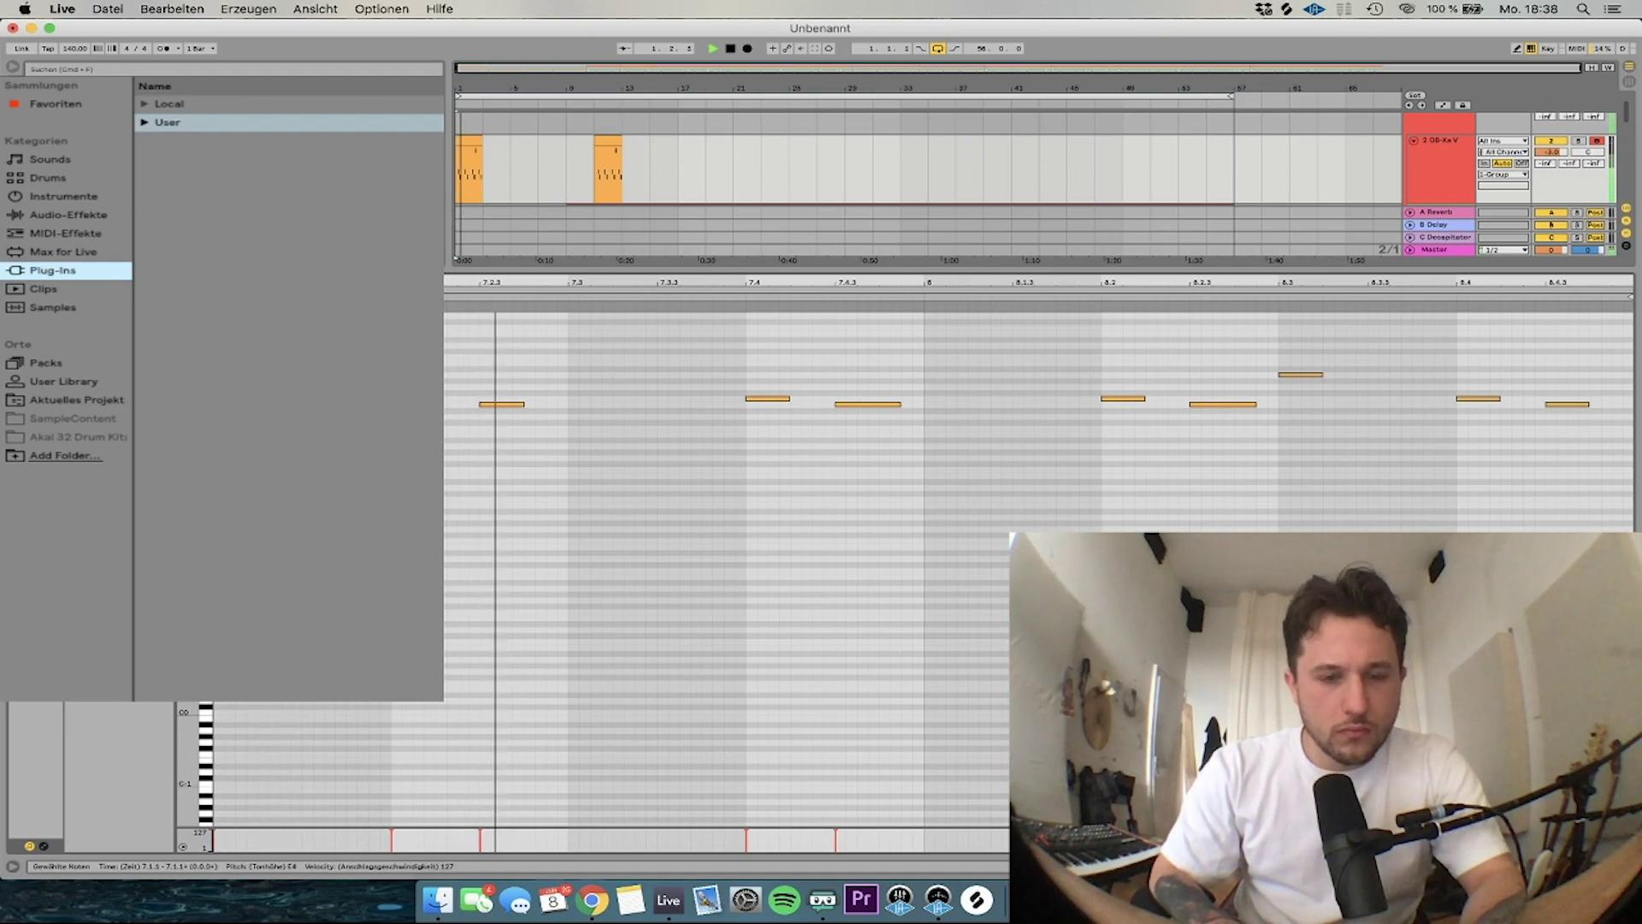
# Duplicate the melody clip at bar 1 repeatedly until the copies reach bar 15
pyautogui.click(472, 145)
pyautogui.press('super+d')
pyautogui.press('super+d')
pyautogui.press('super+d')
pyautogui.press('super+d')
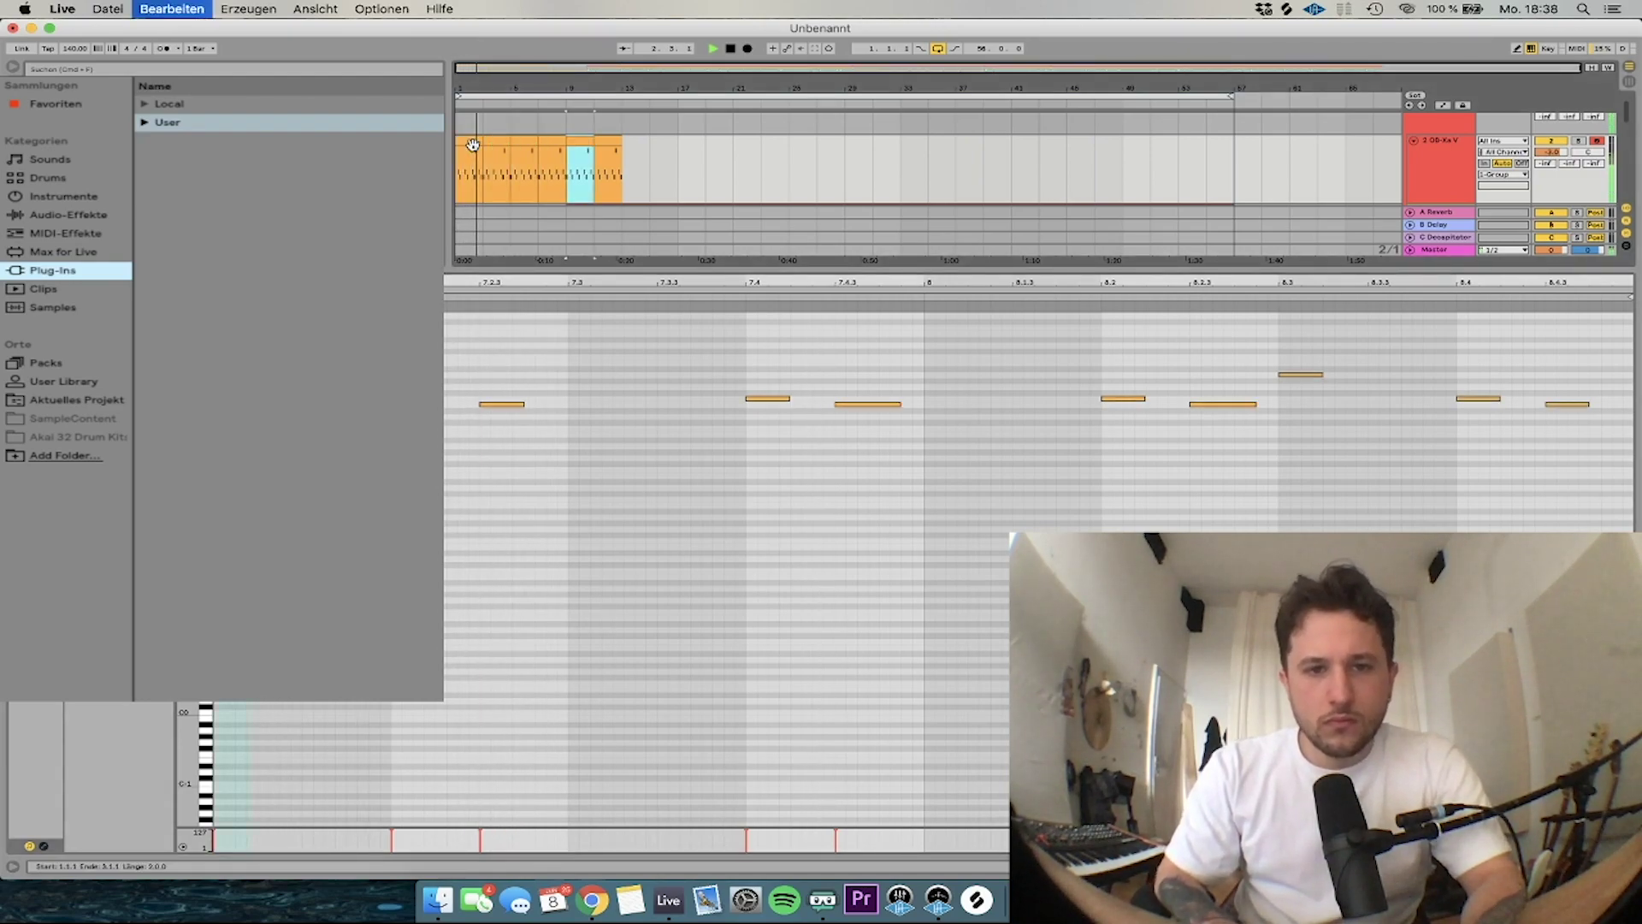
pyautogui.press('super+d')
# Transpose all notes of the intro hi-hat clip at bar 1 downward and audition the change
pyautogui.doubleClick(1451, 252)
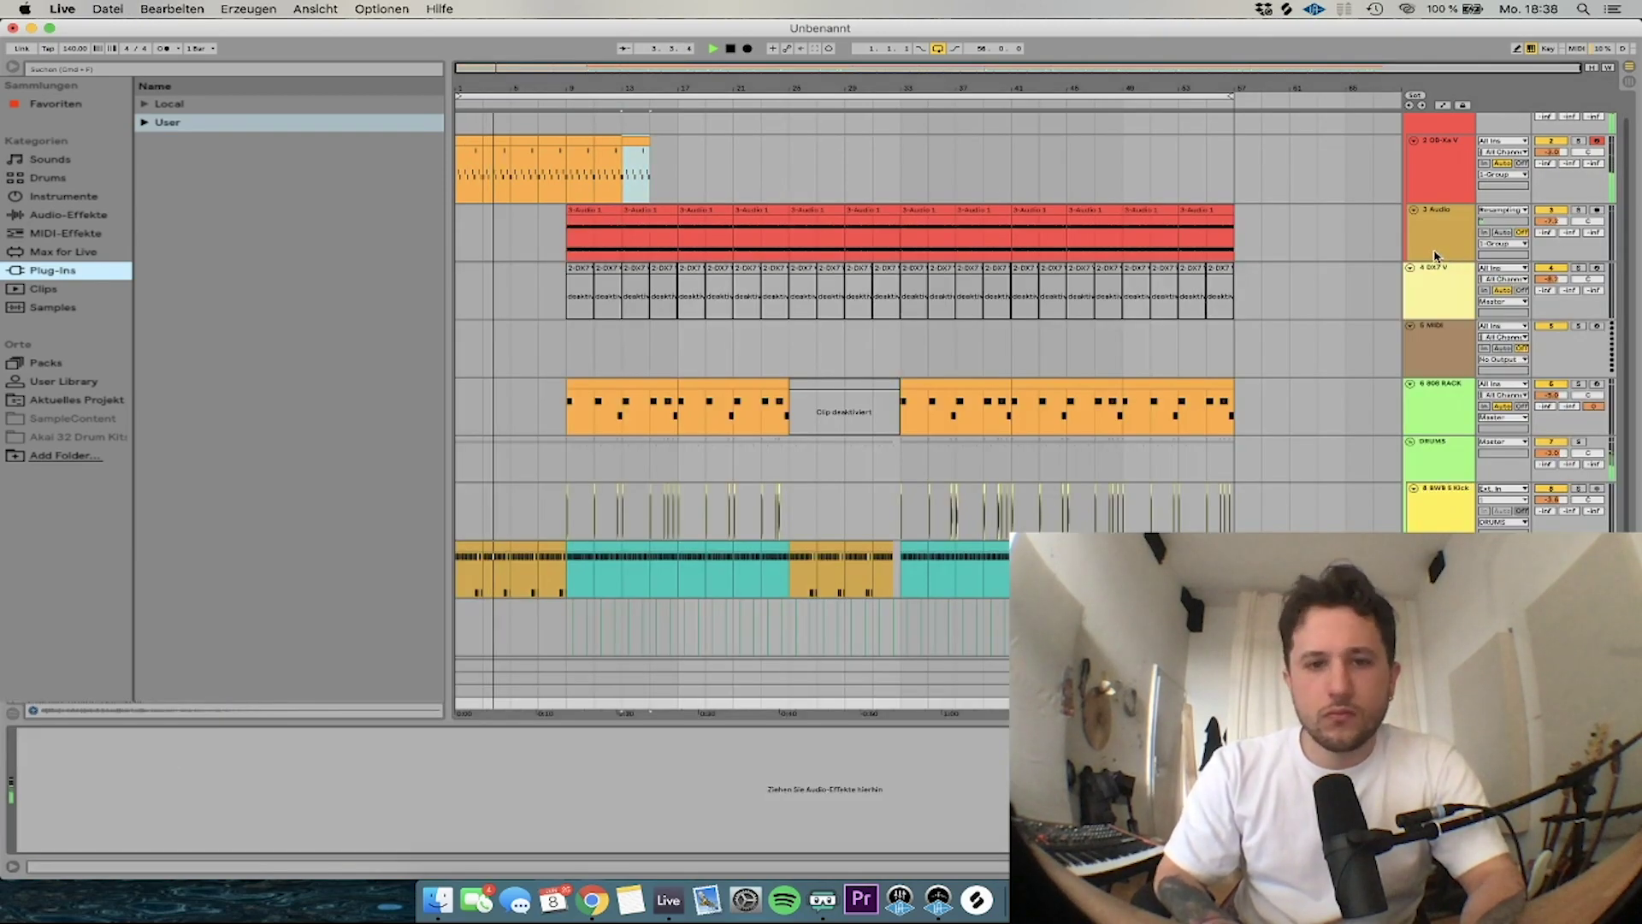
pyautogui.click(468, 546)
pyautogui.doubleClick(468, 547)
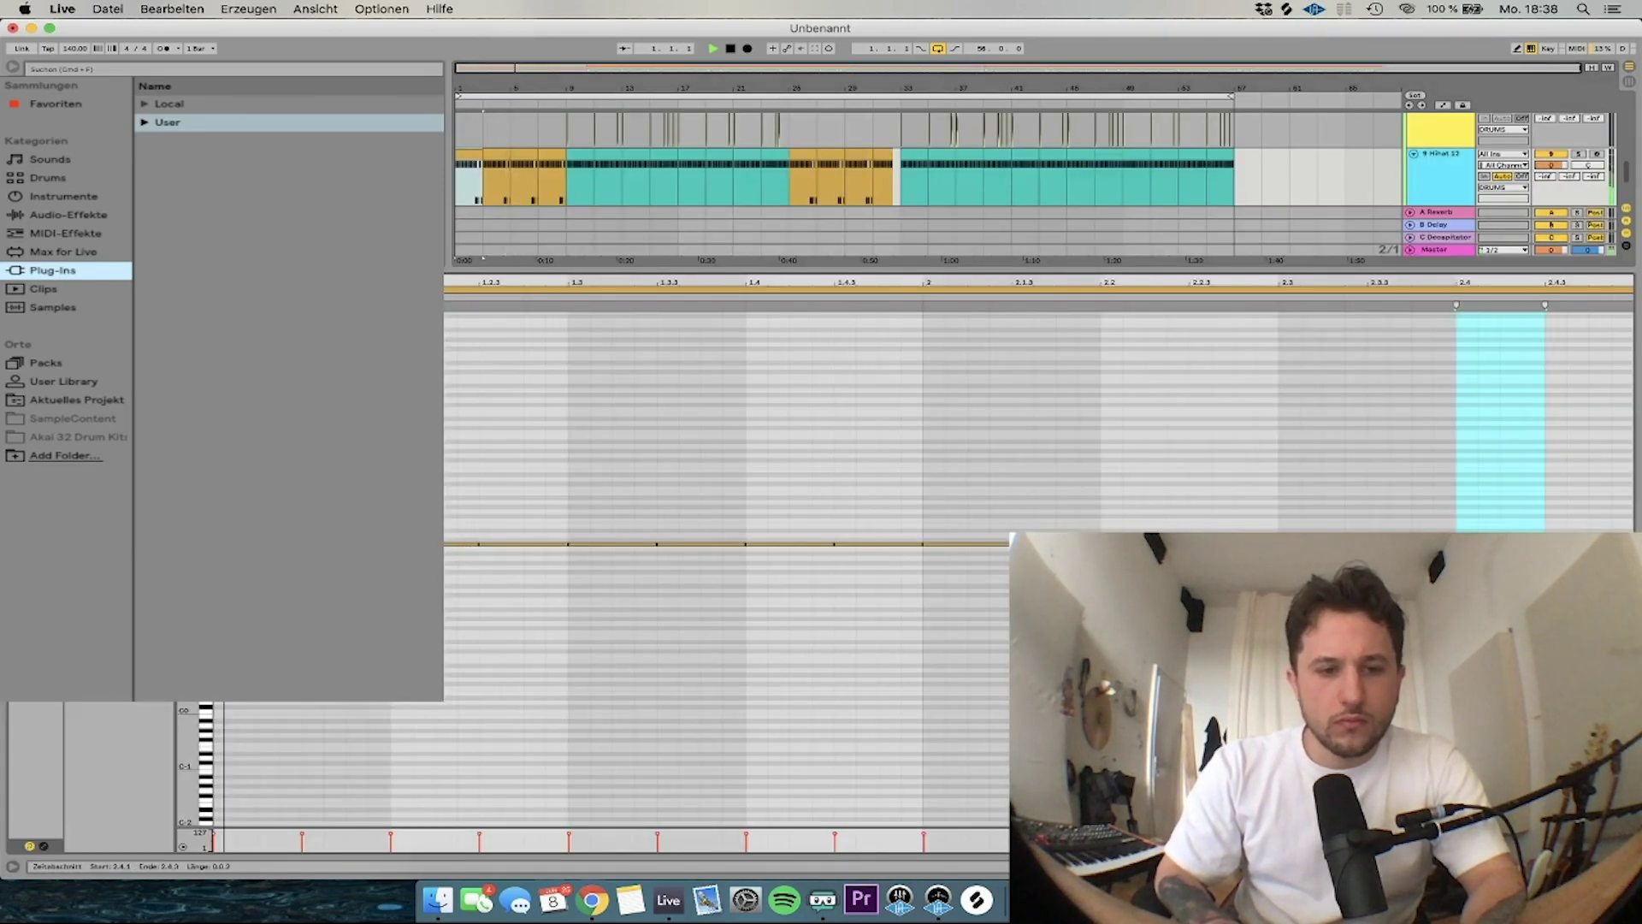
pyautogui.press('super+a')
pyautogui.hotkey('shift', 'Down')
pyautogui.press('Down')
pyautogui.press('space')
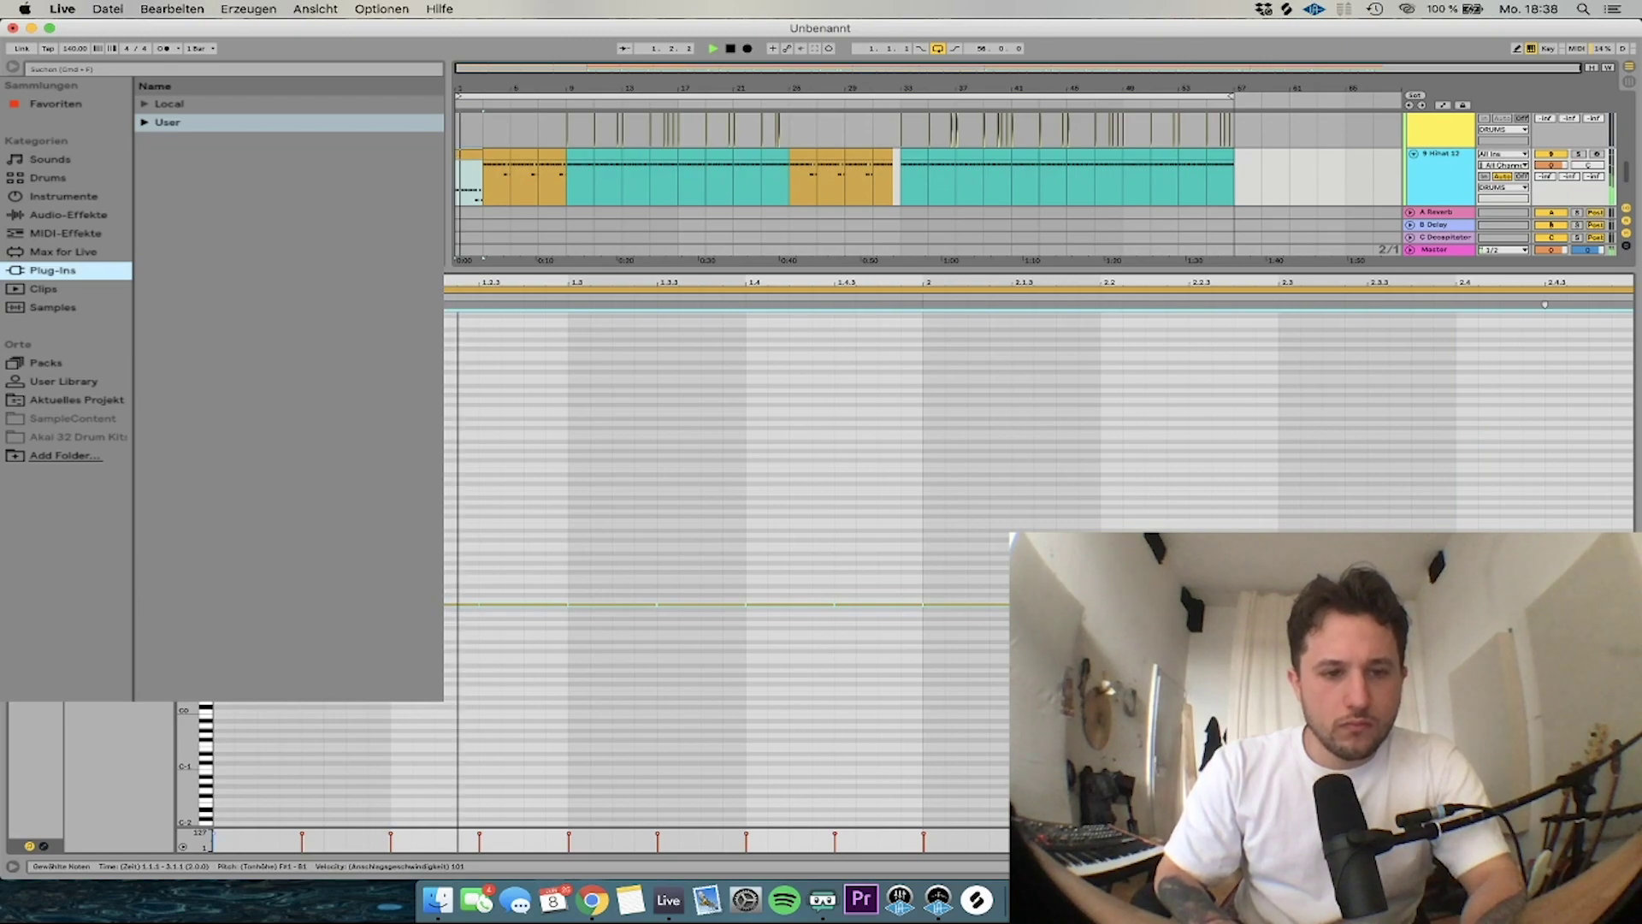
# Delete the hi-hat clips in the intro from bar 1 to bar 9
pyautogui.click(466, 155)
pyautogui.click(490, 155)
pyautogui.press('Delete')
pyautogui.click(515, 155)
pyautogui.press('Delete')
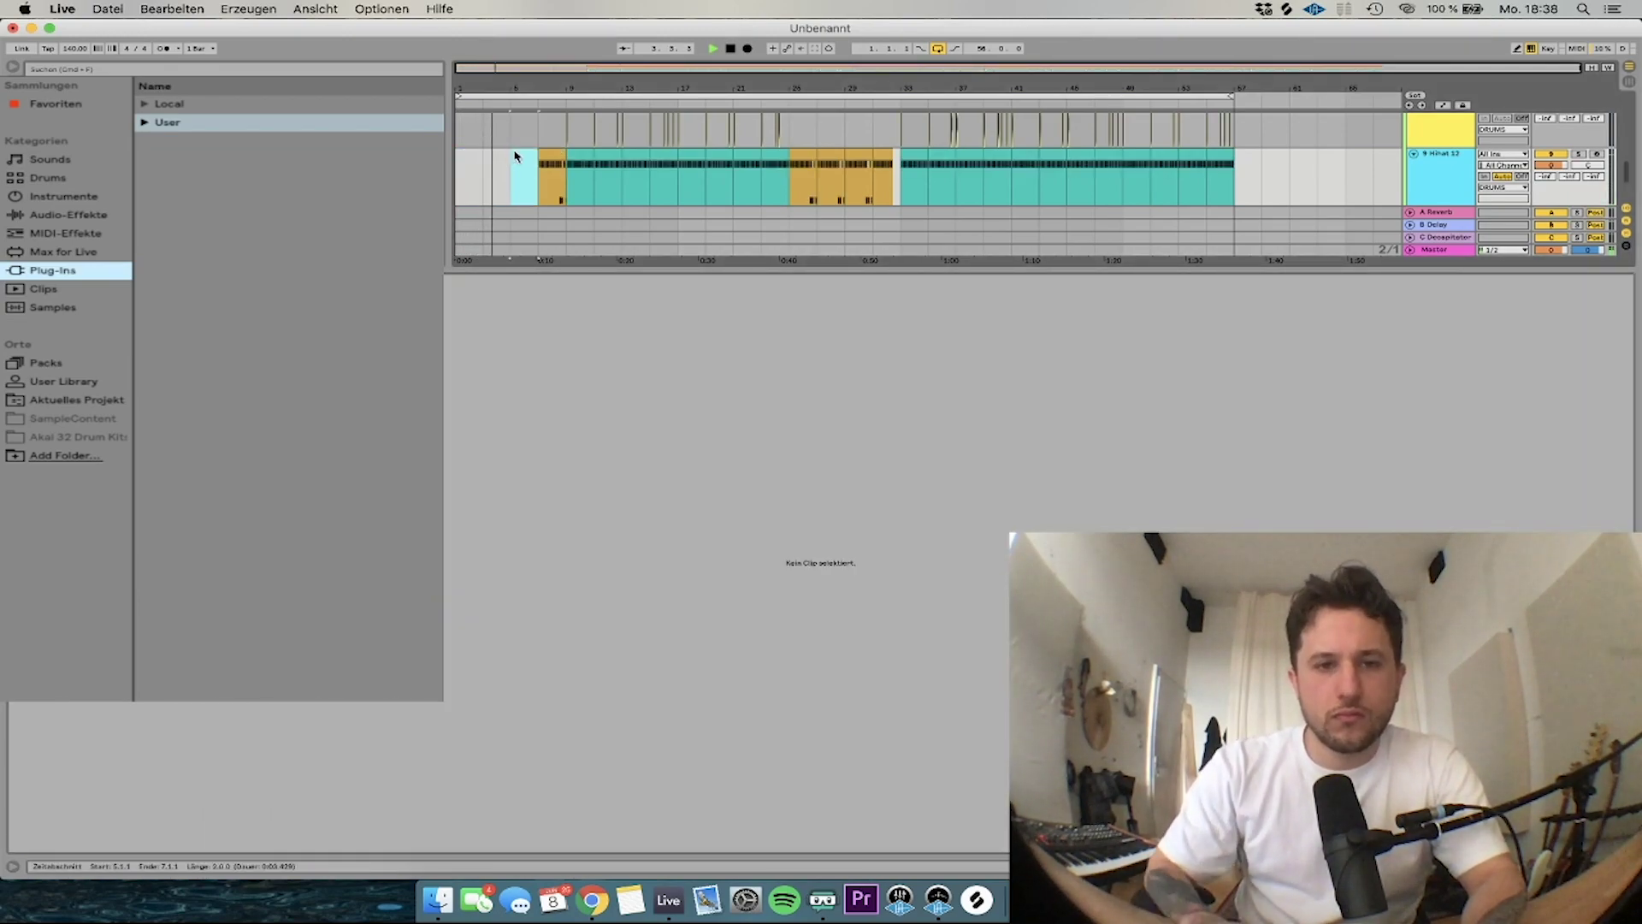
pyautogui.click(548, 158)
pyautogui.press('Delete')
pyautogui.click(1461, 246)
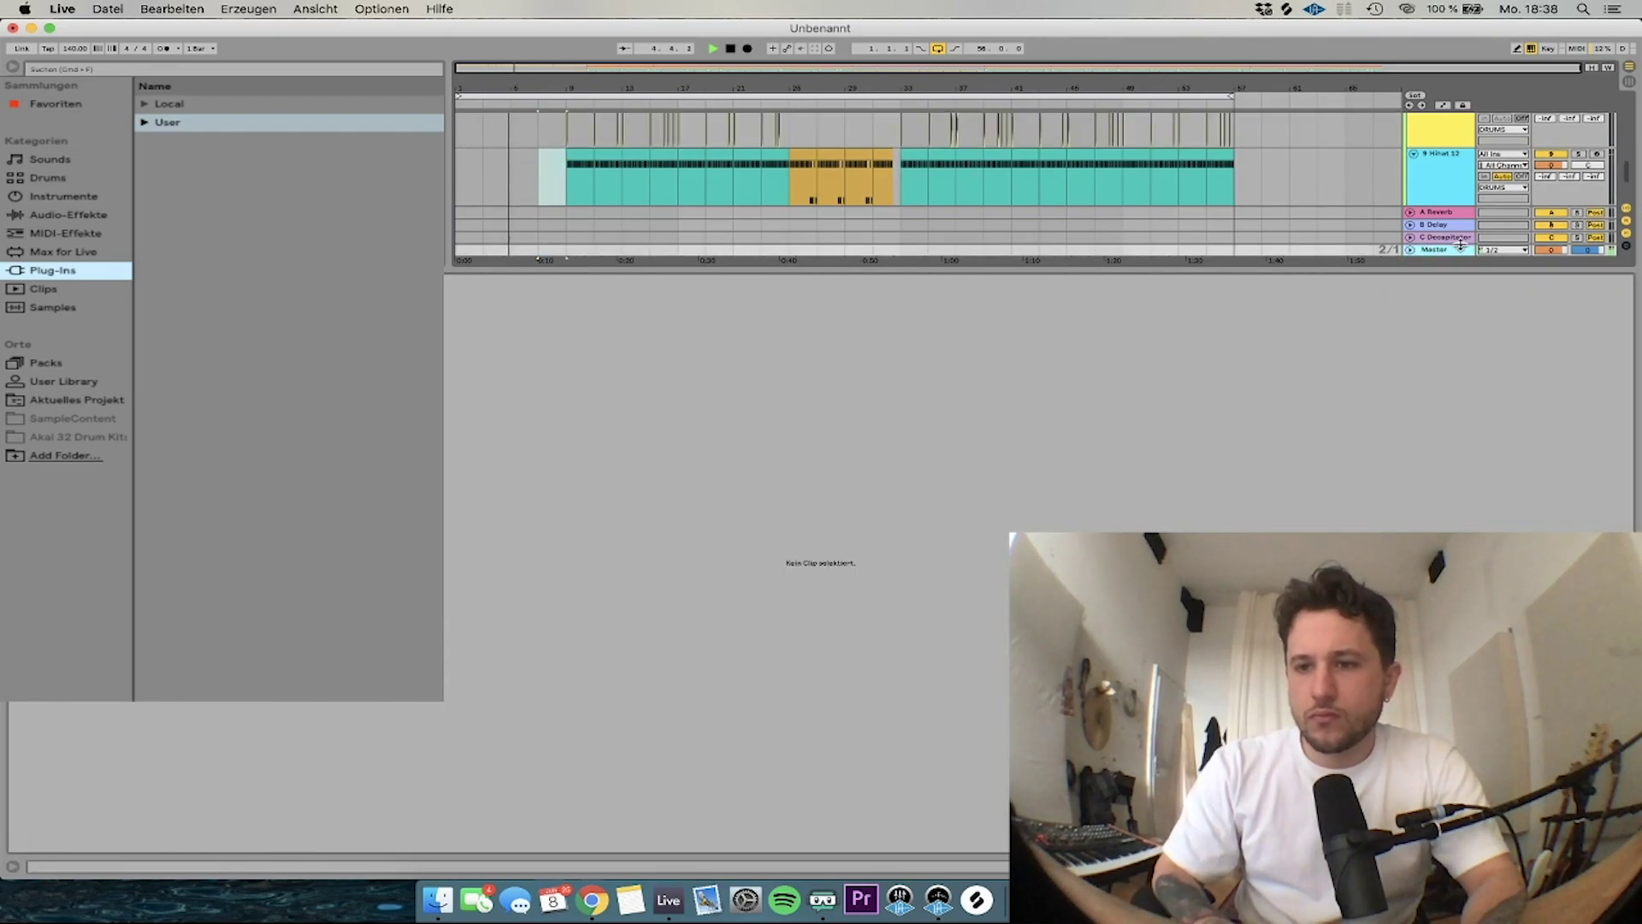
# Refill the OB-Xa V track from bar 1 to bar 15 with fresh copies of the two-bar melody clip
pyautogui.doubleClick(1426, 252)
pyautogui.scroll(2, 628, 195)
pyautogui.click(531, 149)
pyautogui.press('super+d')
pyautogui.press('super+d')
pyautogui.press('super+d')
pyautogui.click(477, 144)
pyautogui.press('super+d')
pyautogui.press('super+d')
pyautogui.press('super+d')
pyautogui.press('super+d')
pyautogui.press('super+d')
pyautogui.press('super+d')
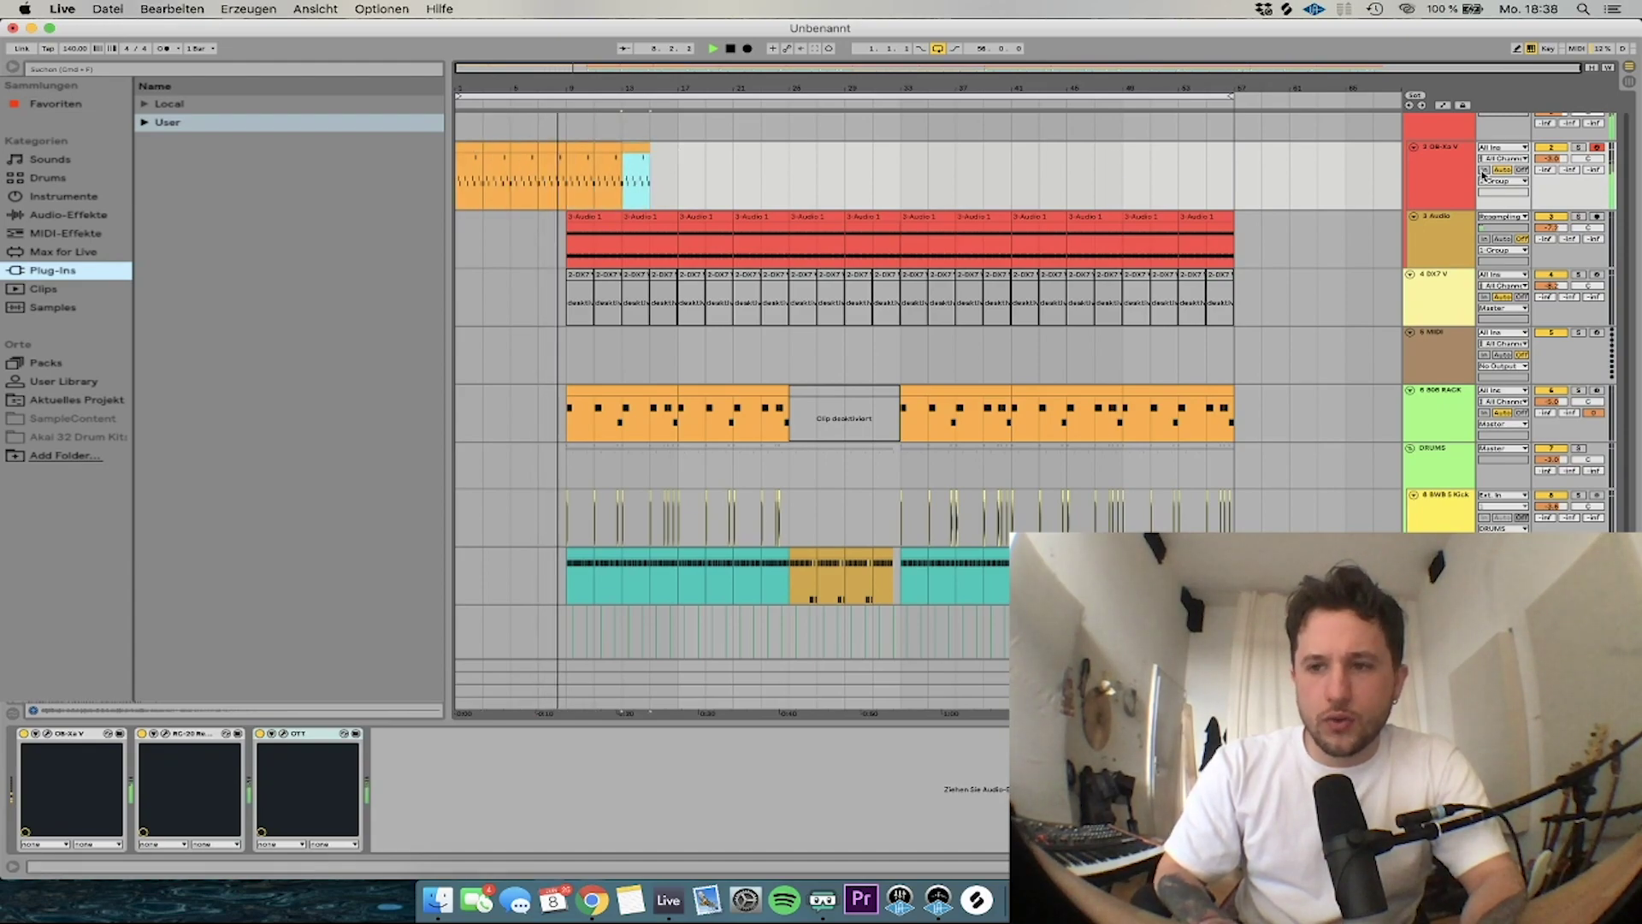
# Raise the OB-Xa V track's reverb send, solo the track and audition the melody from bar 9
pyautogui.moveTo(1546, 169); pyautogui.dragTo(1545, 77)
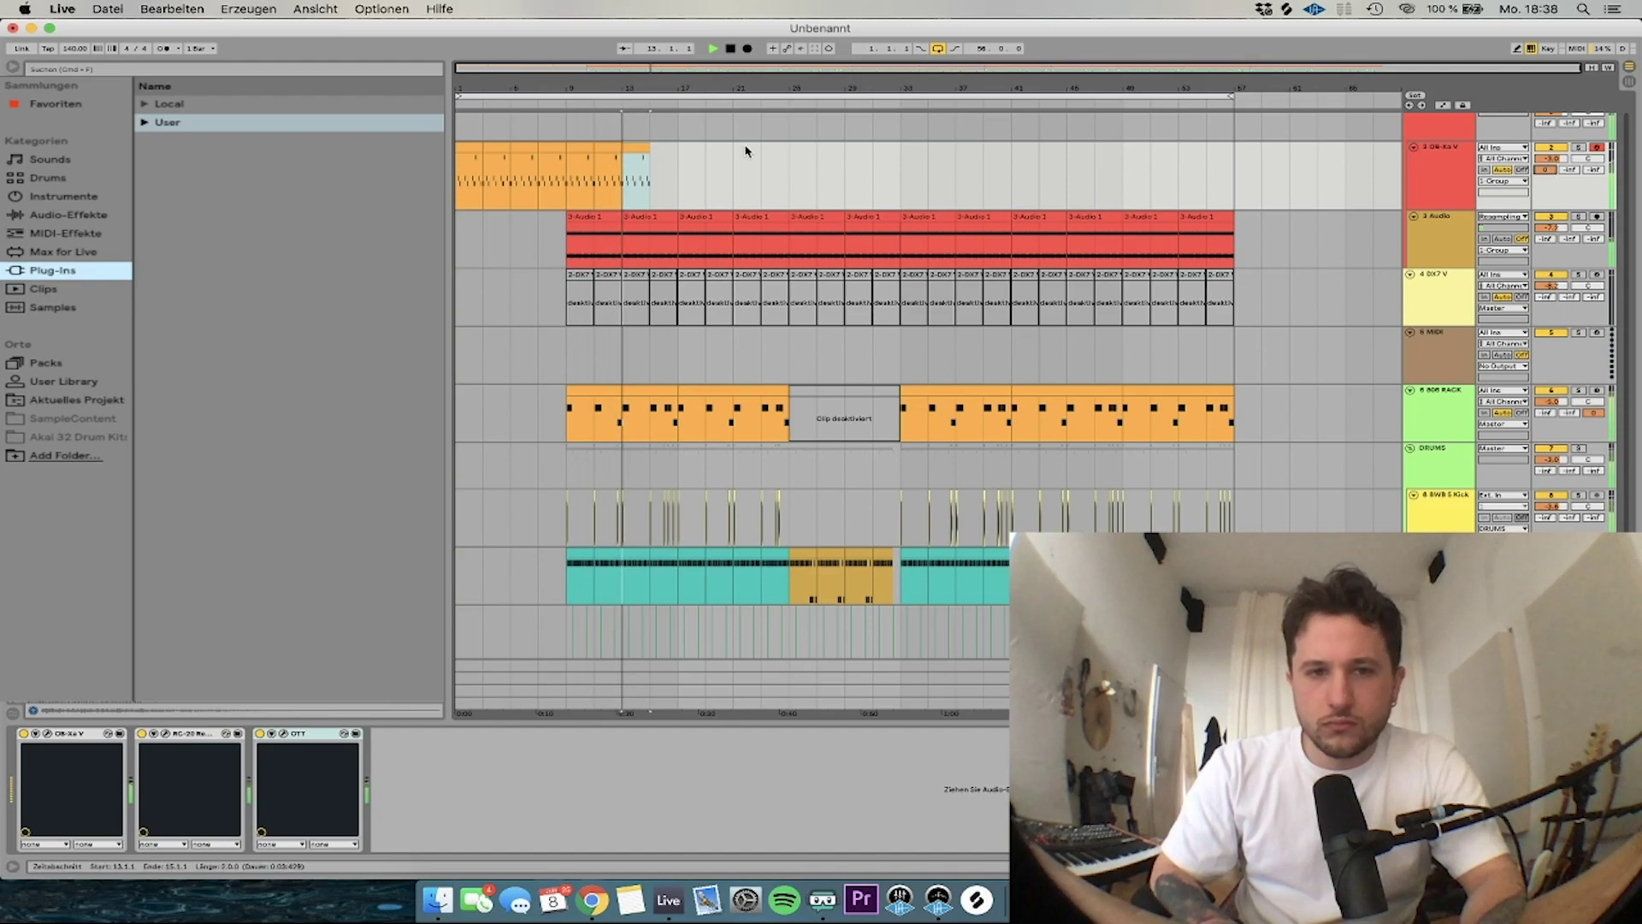
pyautogui.click(584, 149)
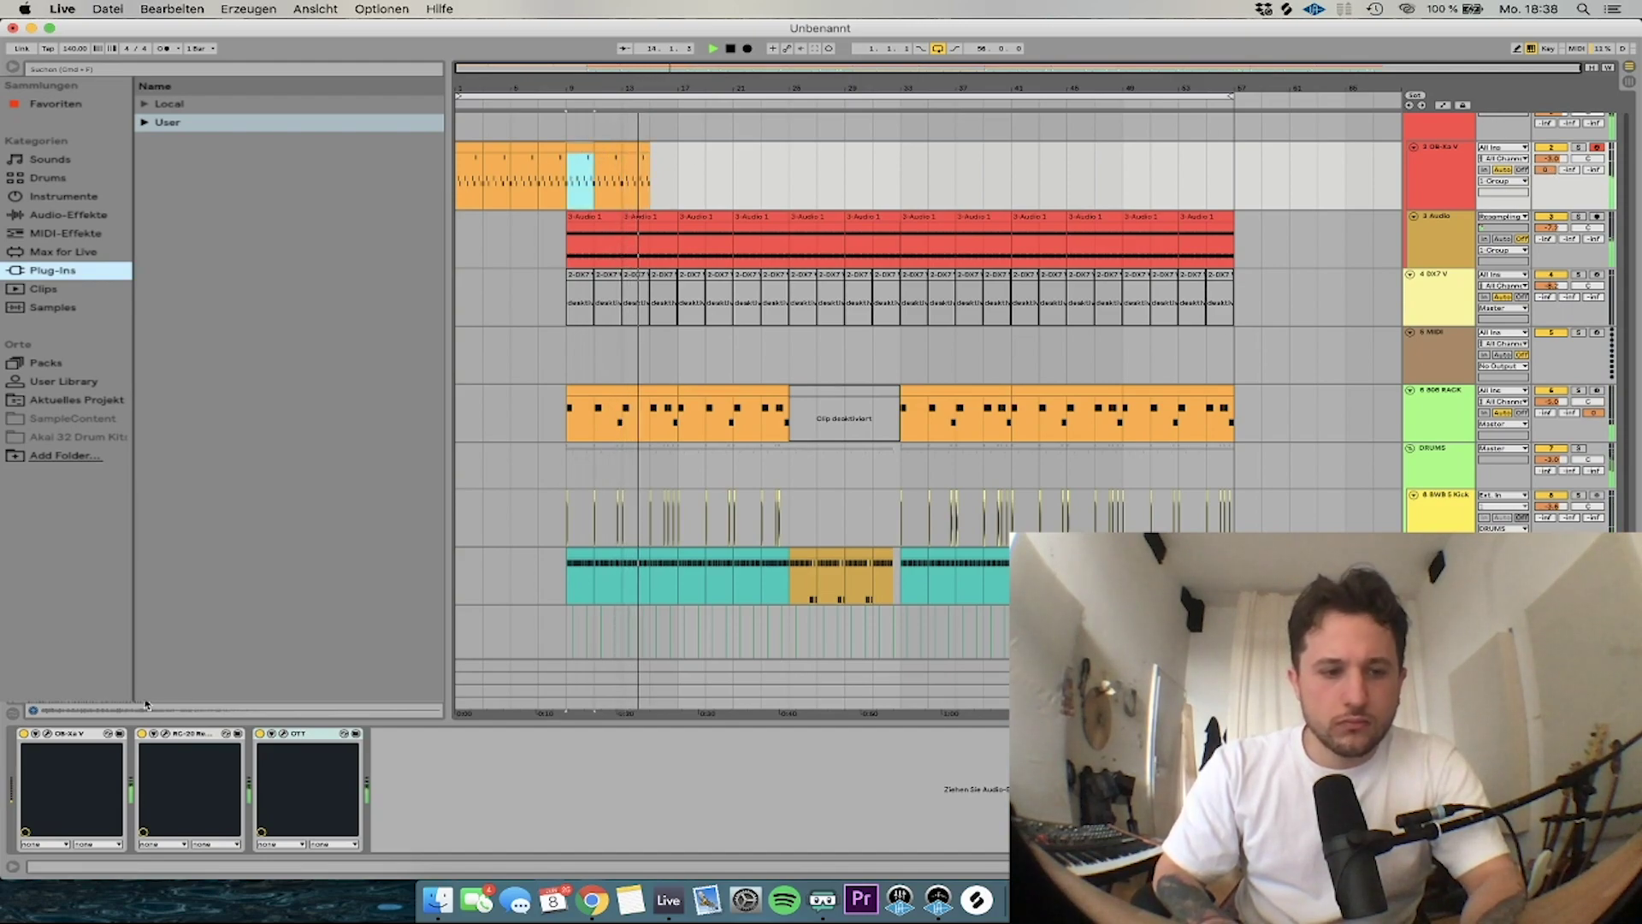
pyautogui.click(1578, 147)
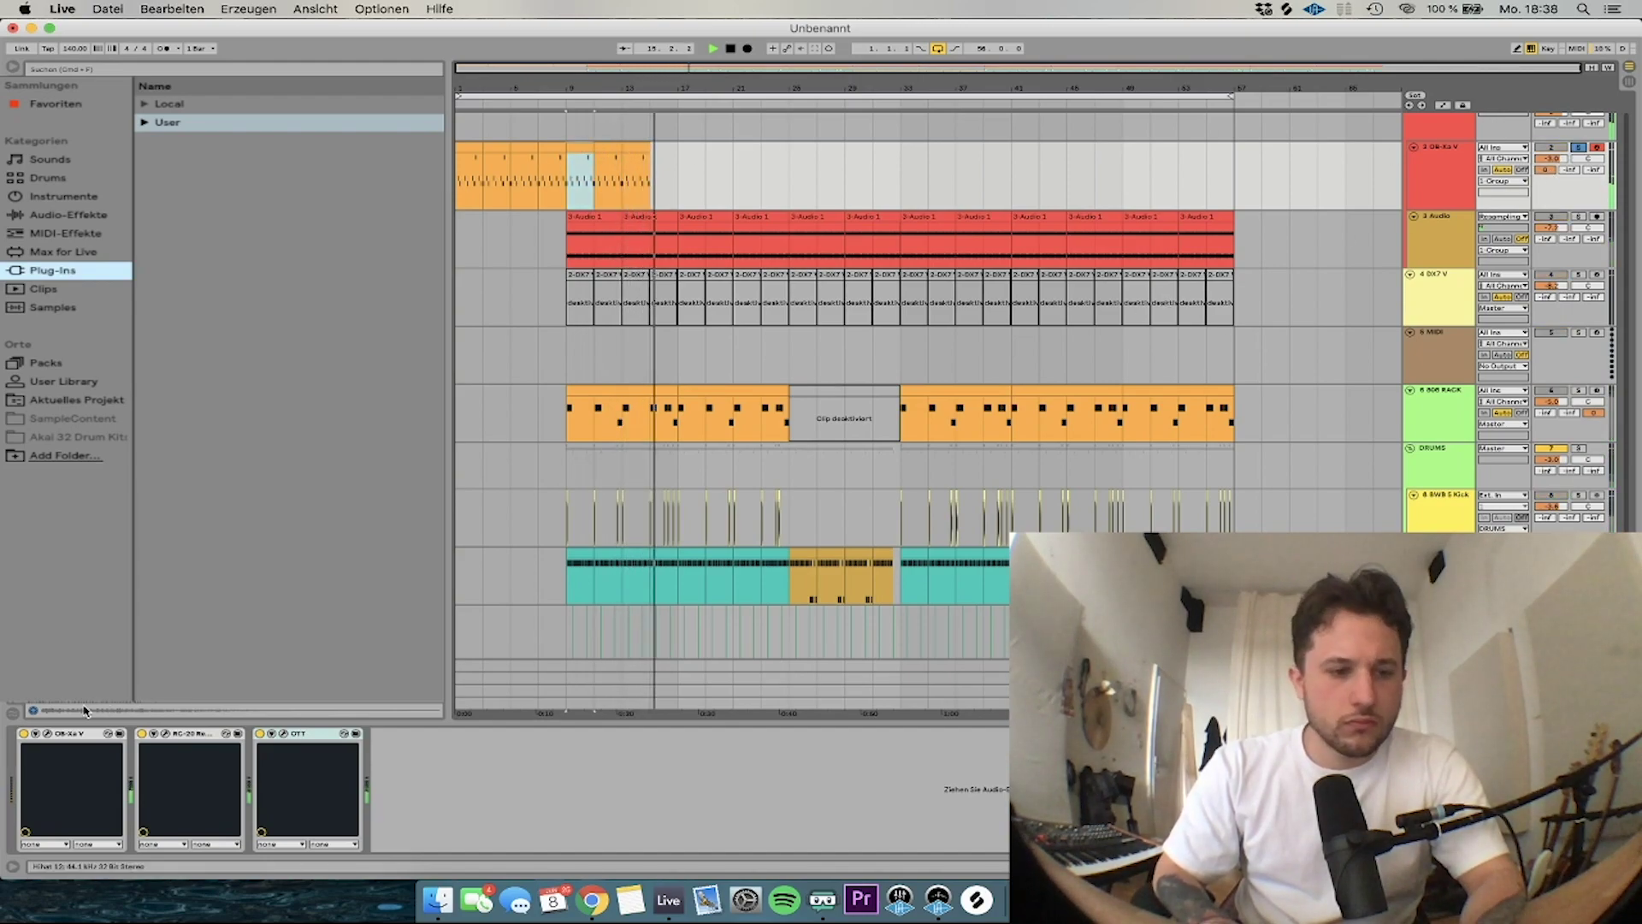
pyautogui.press('space')
pyautogui.press('space')
# Load the PW Clav preset in the OB-Xa V synth and slightly adjust its LFO rate
pyautogui.click(48, 733)
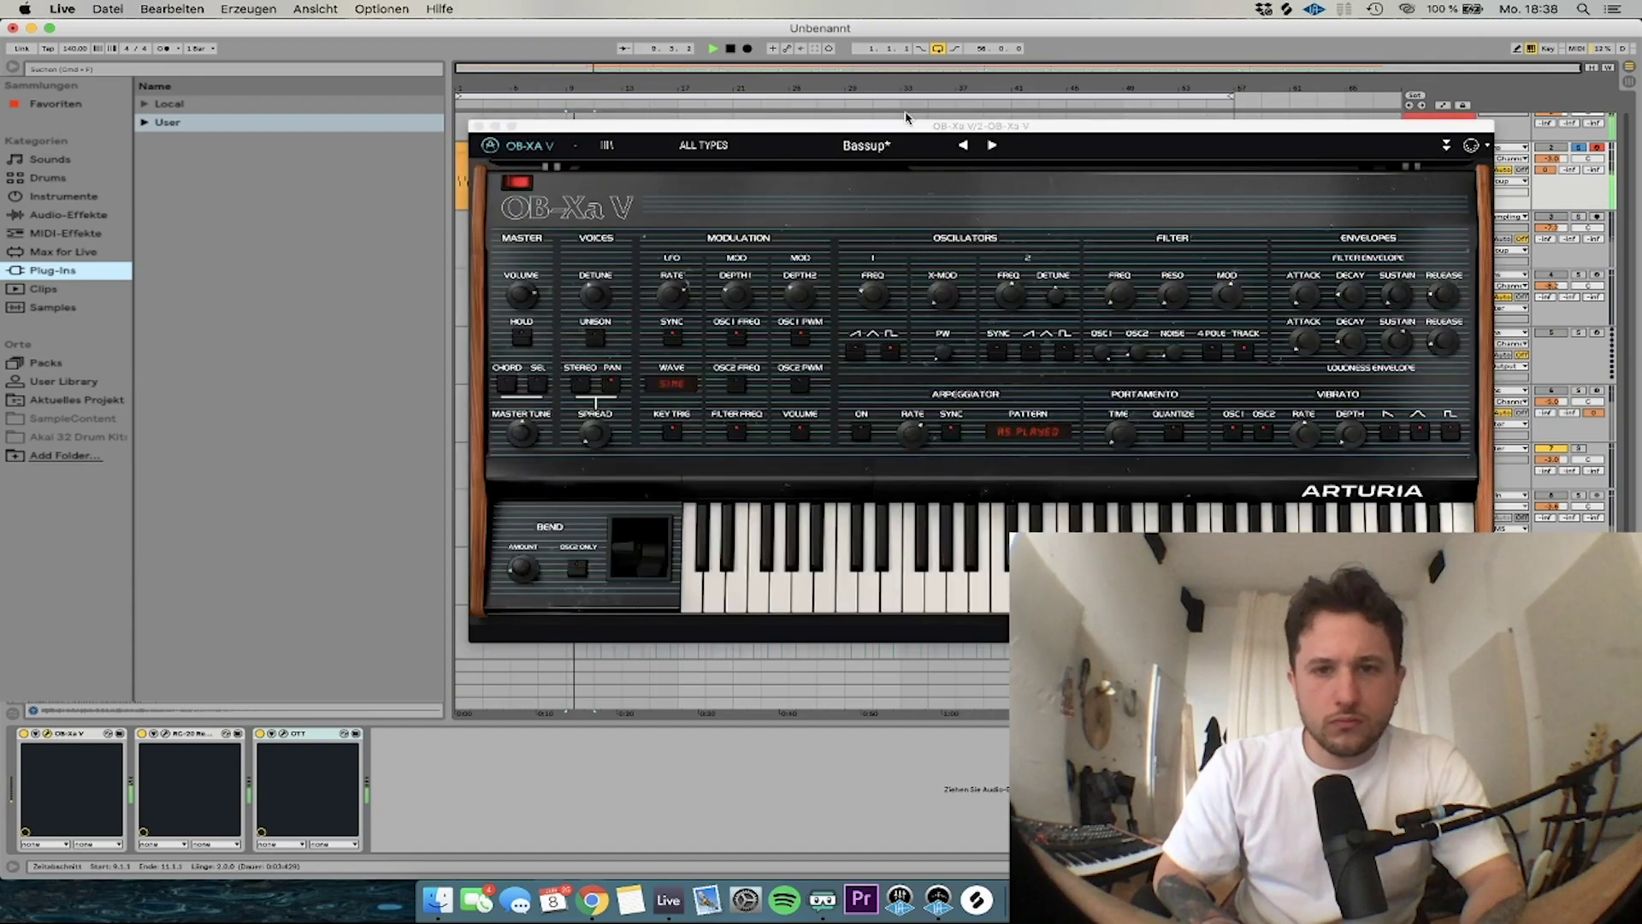
pyautogui.click(992, 144)
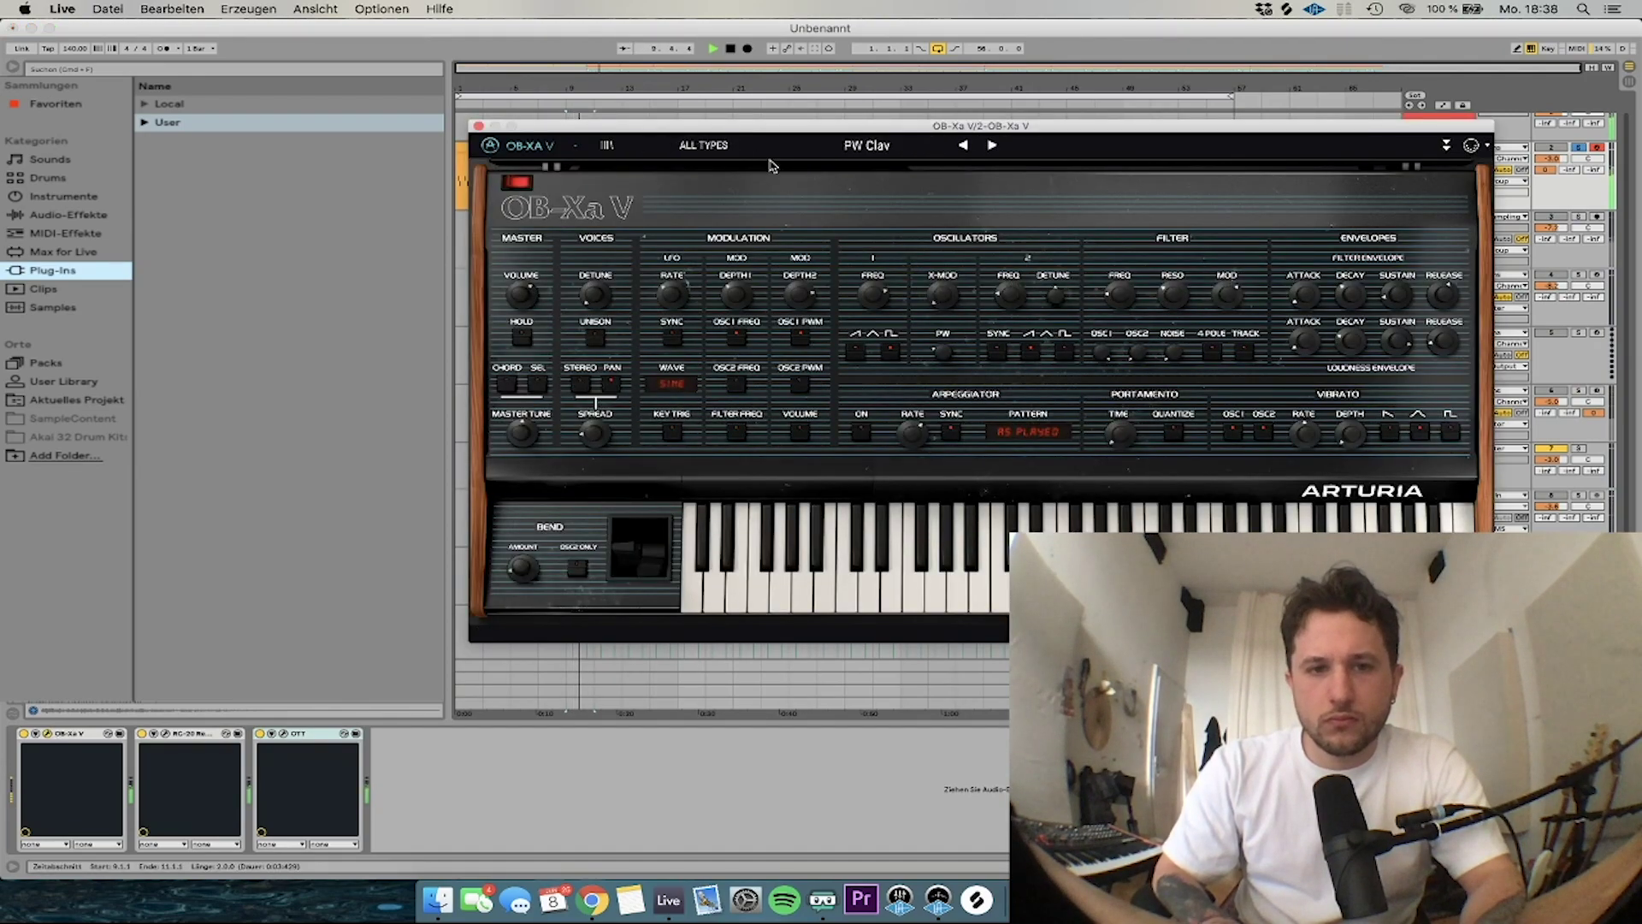
pyautogui.moveTo(673, 294); pyautogui.dragTo(673, 290)
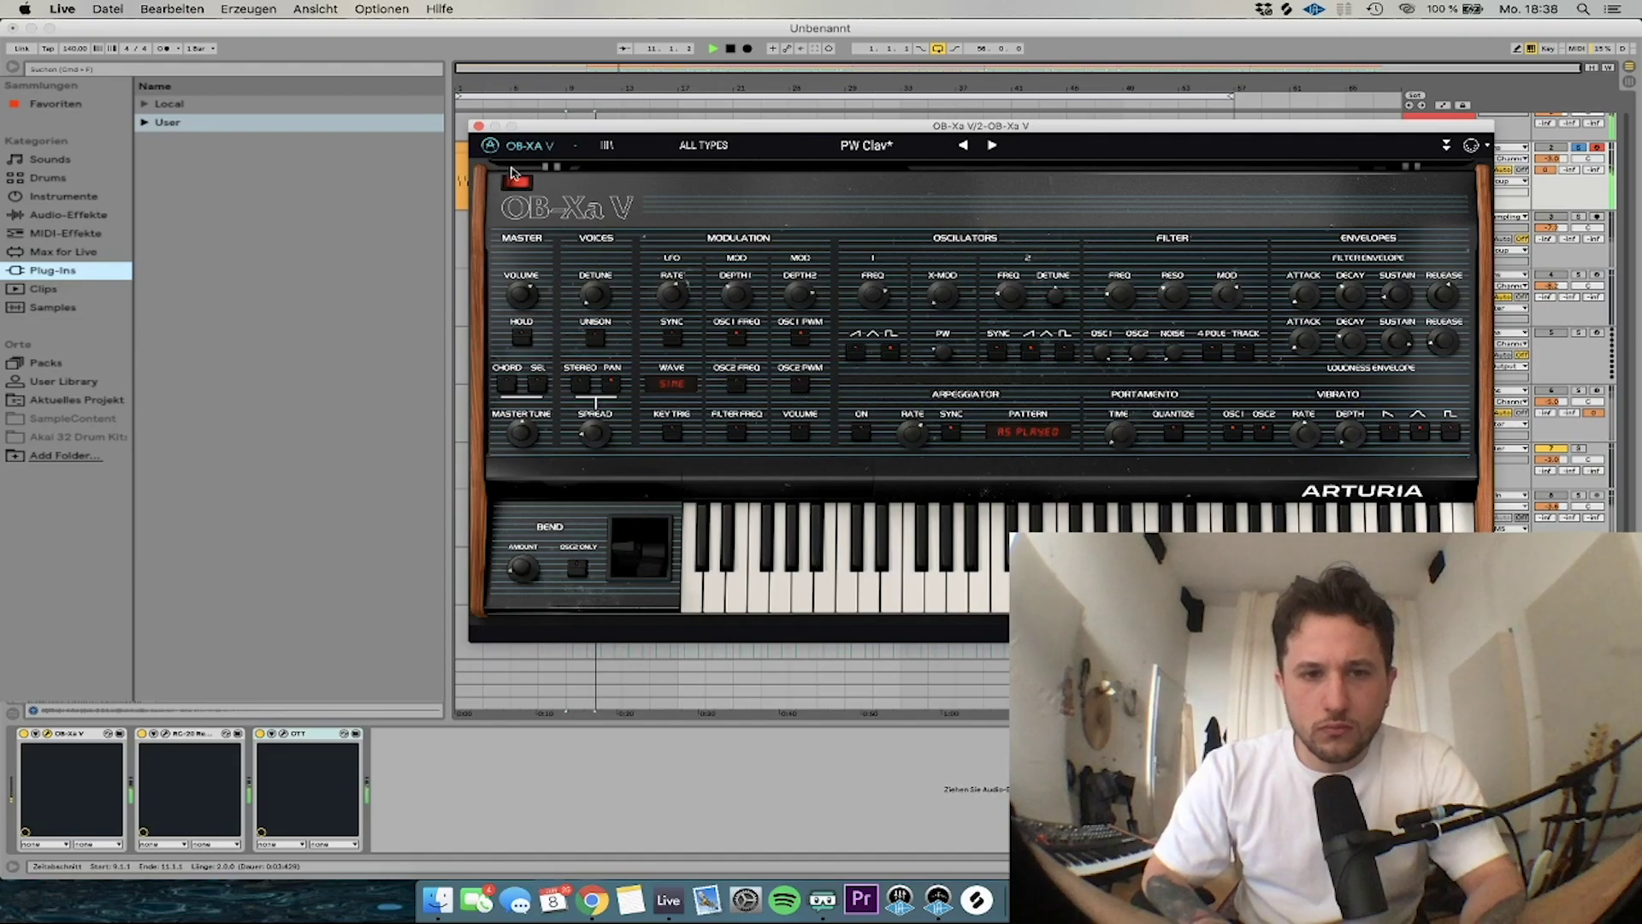
pyautogui.click(477, 127)
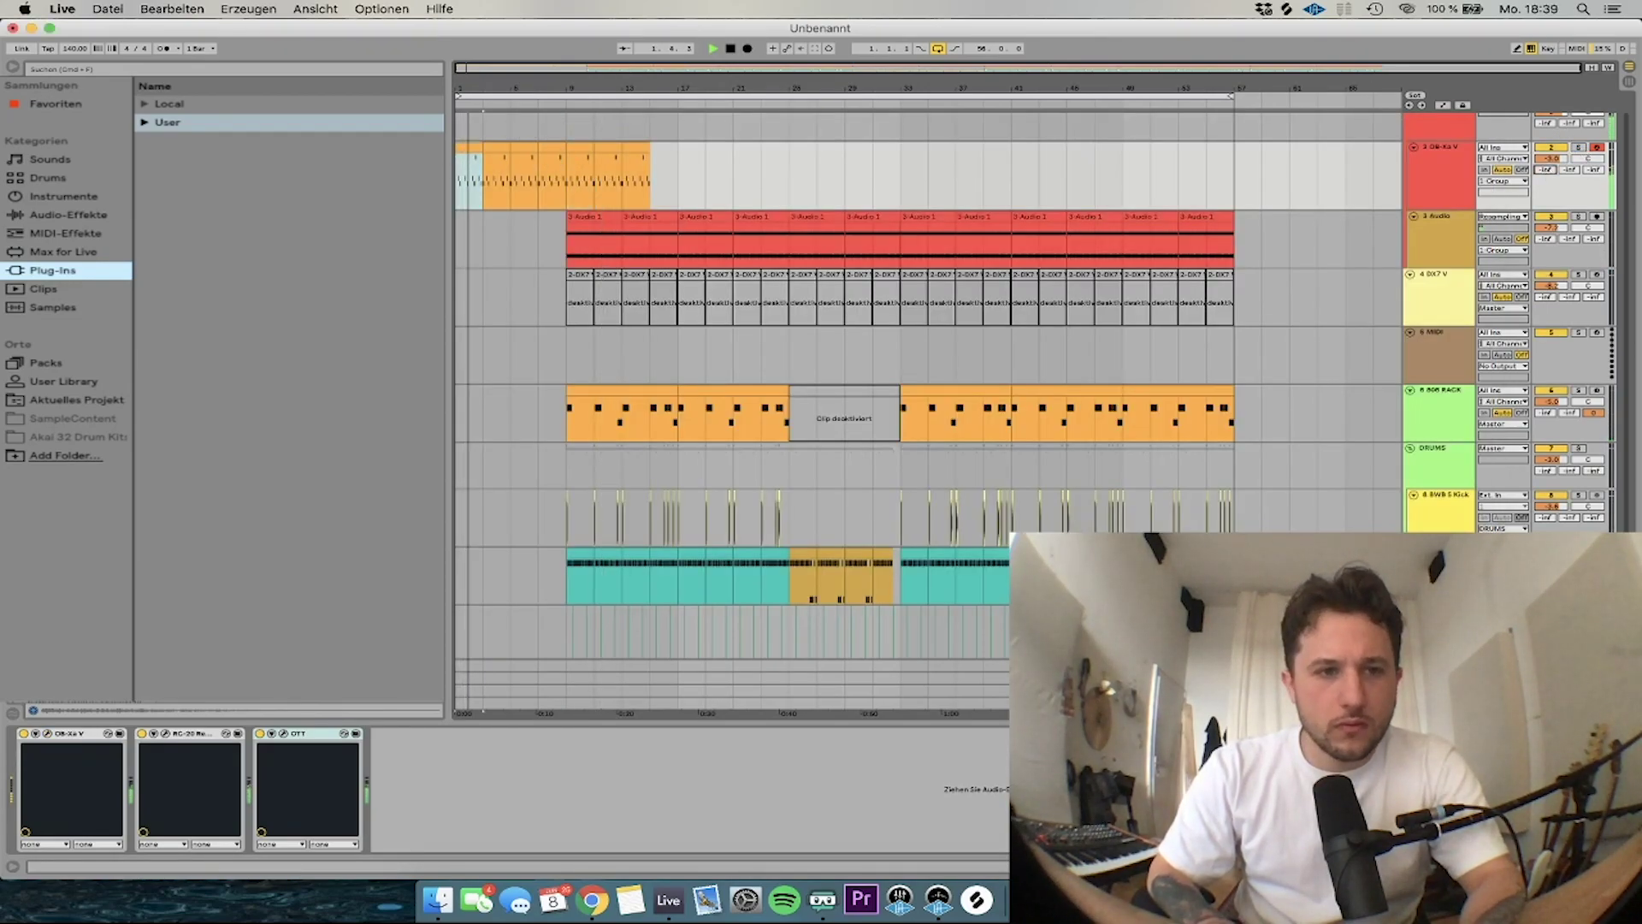
# Change the RC-20 Retro Color preset on the melody track to Lush & Crunch Guitar 1
pyautogui.click(165, 734)
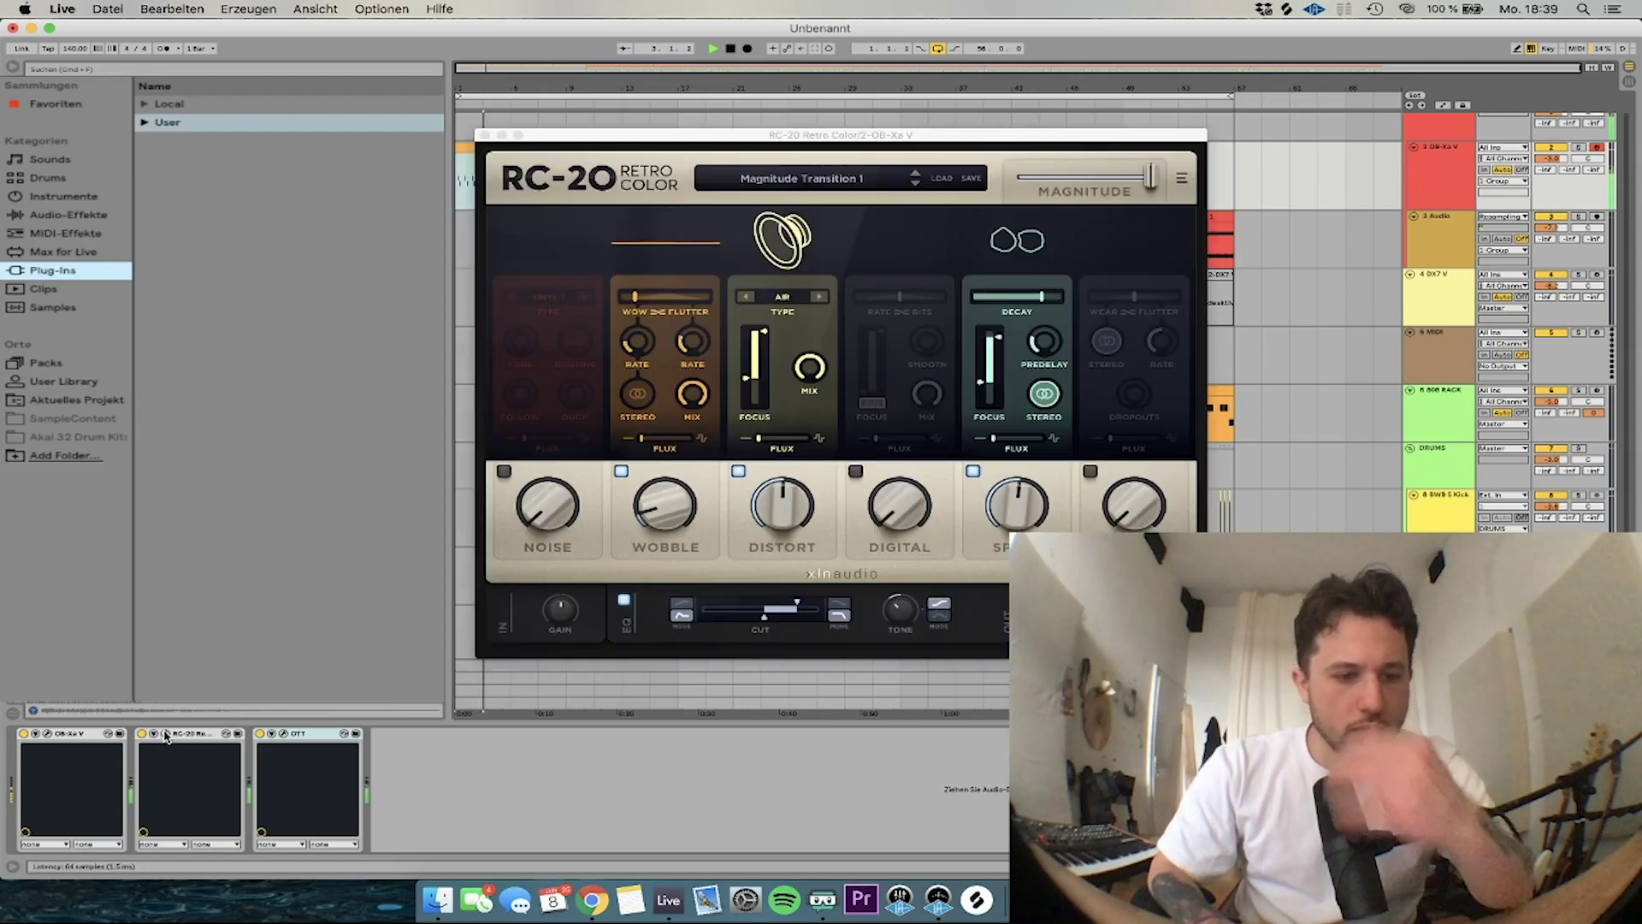
pyautogui.click(917, 175)
pyautogui.click(916, 176)
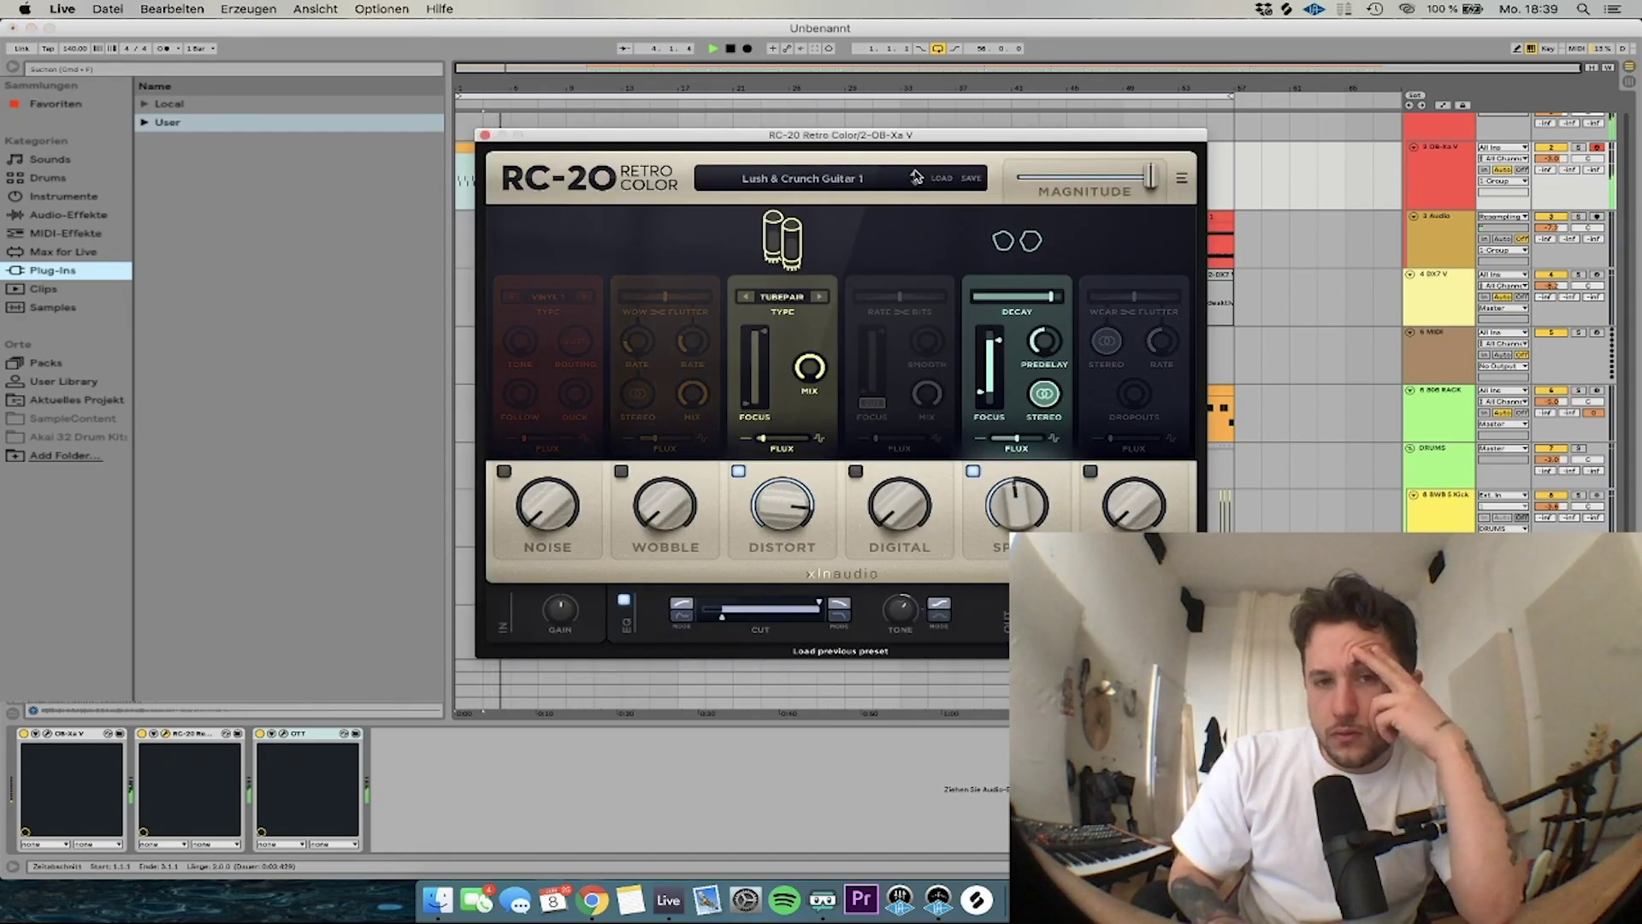
pyautogui.click(485, 135)
pyautogui.click(650, 217)
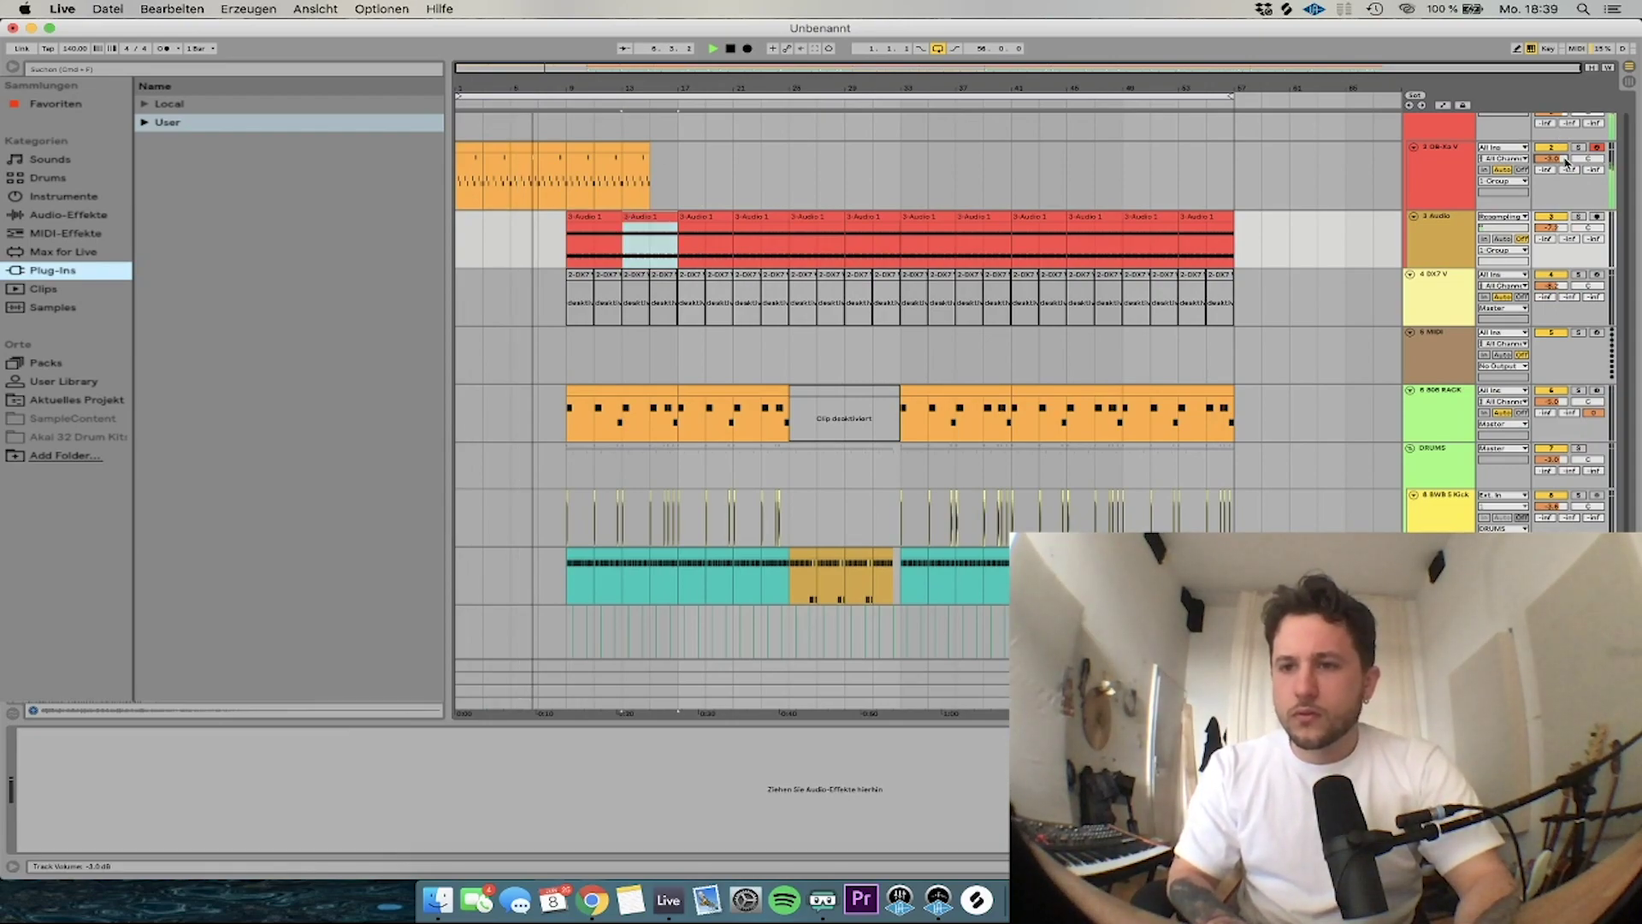
# Transpose all notes of the OB-Xa V melody clip at bar 9 down two octaves
pyautogui.click(589, 158)
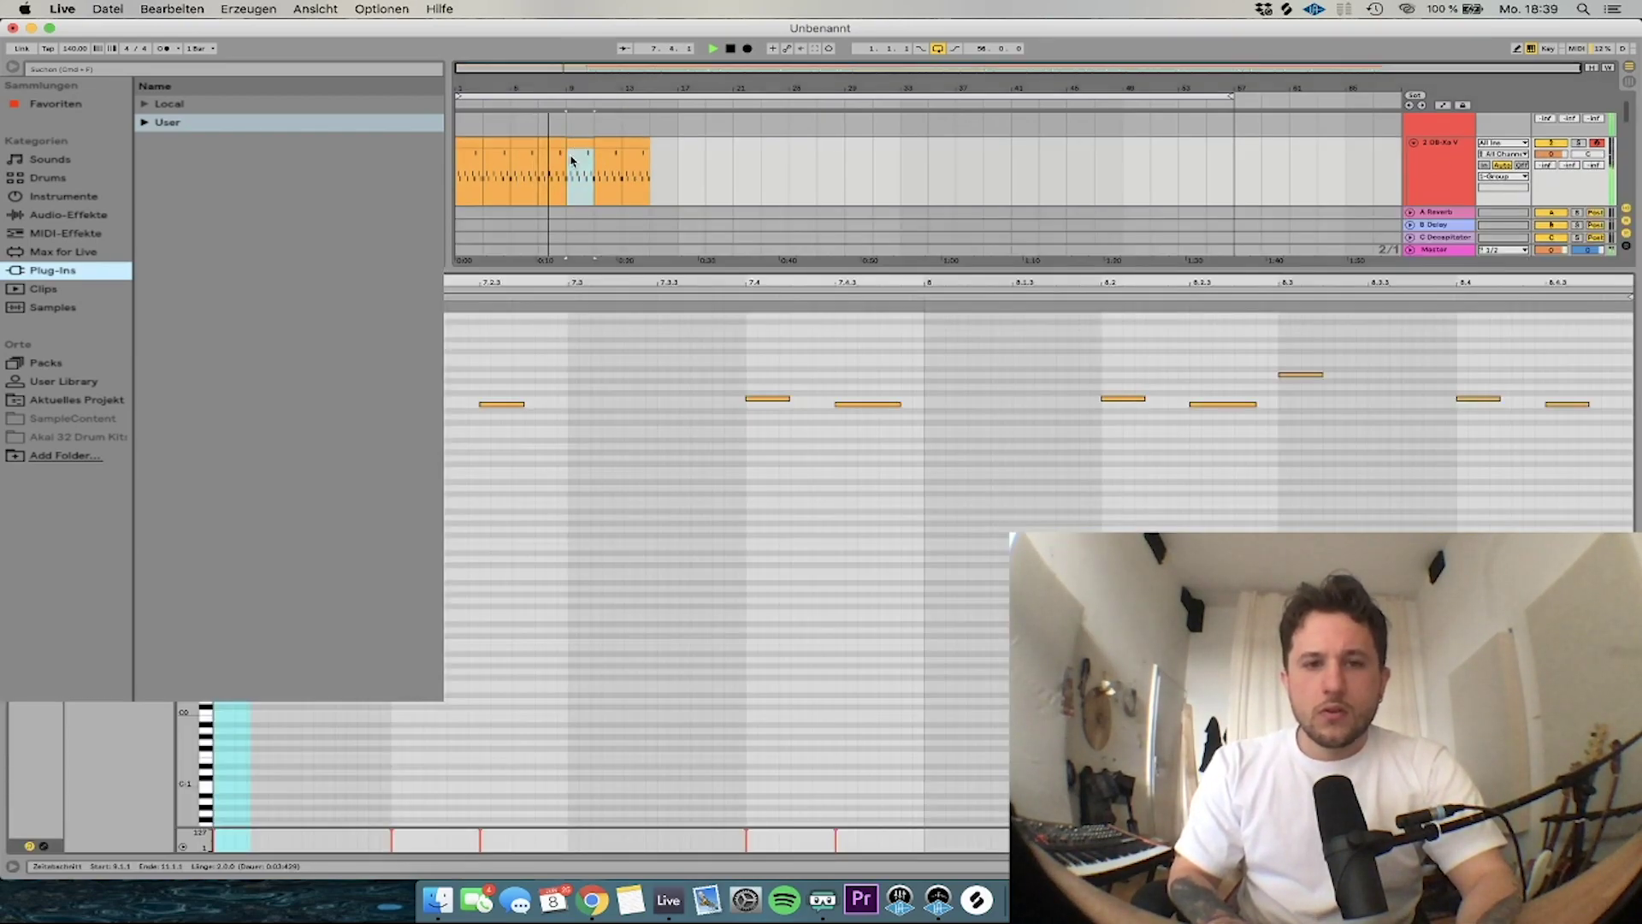
pyautogui.hotkey('shift', 'Down')
pyautogui.hotkey('shift', 'Down')
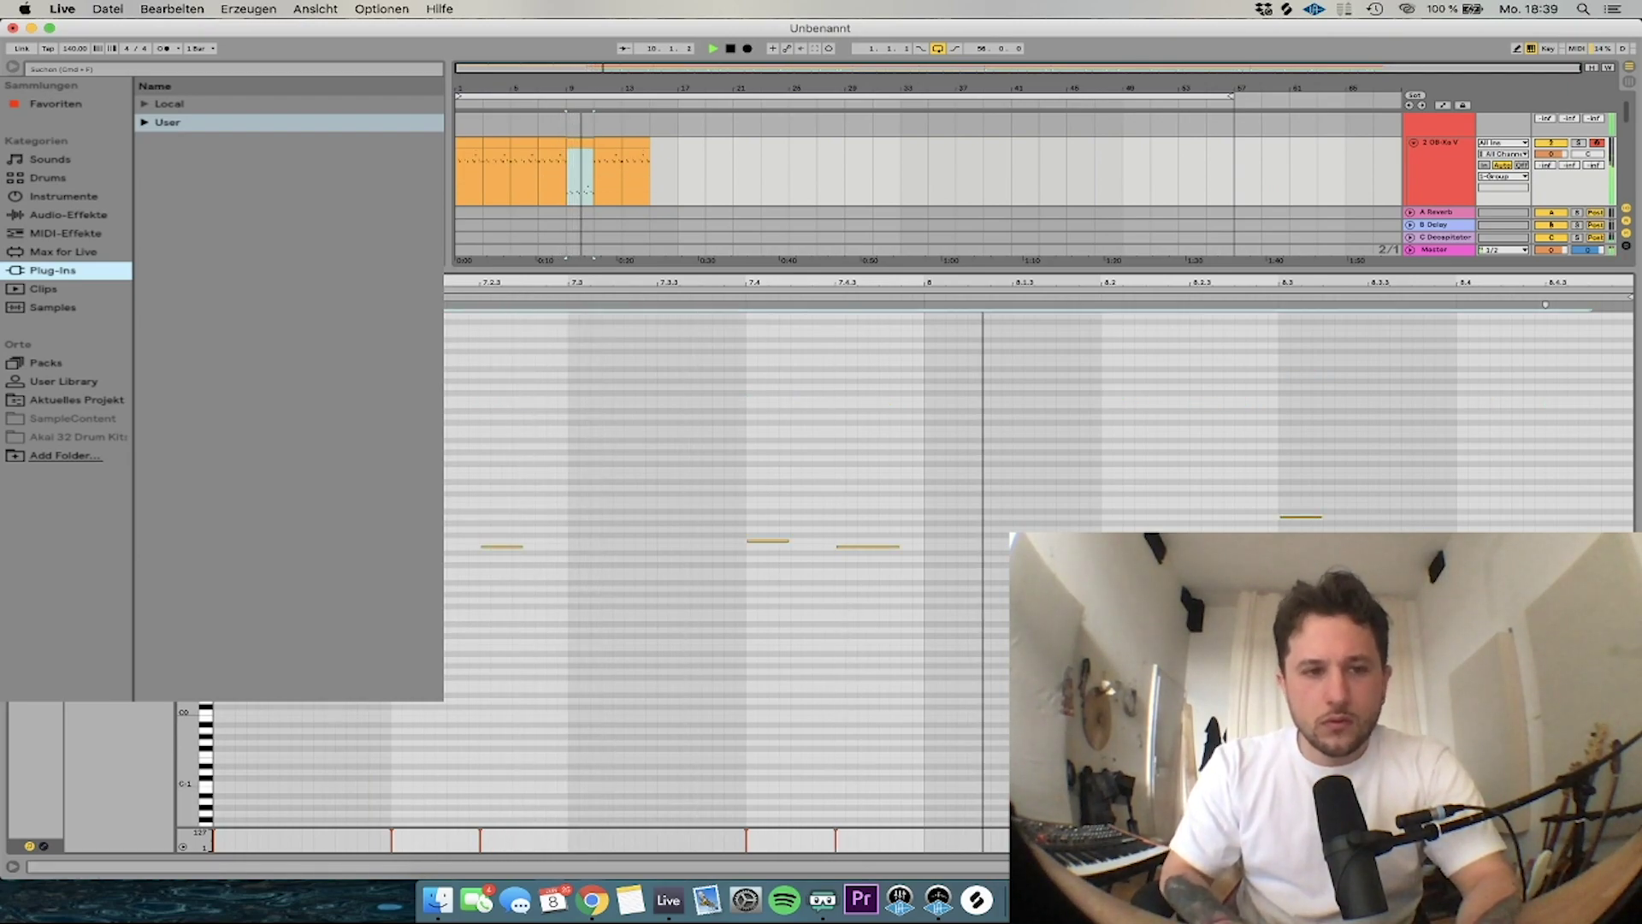
# Duplicate the lowered melody clip twice after bar 9 and audition playback from there
pyautogui.click(586, 145)
pyautogui.press('super+d')
pyautogui.press('super+d')
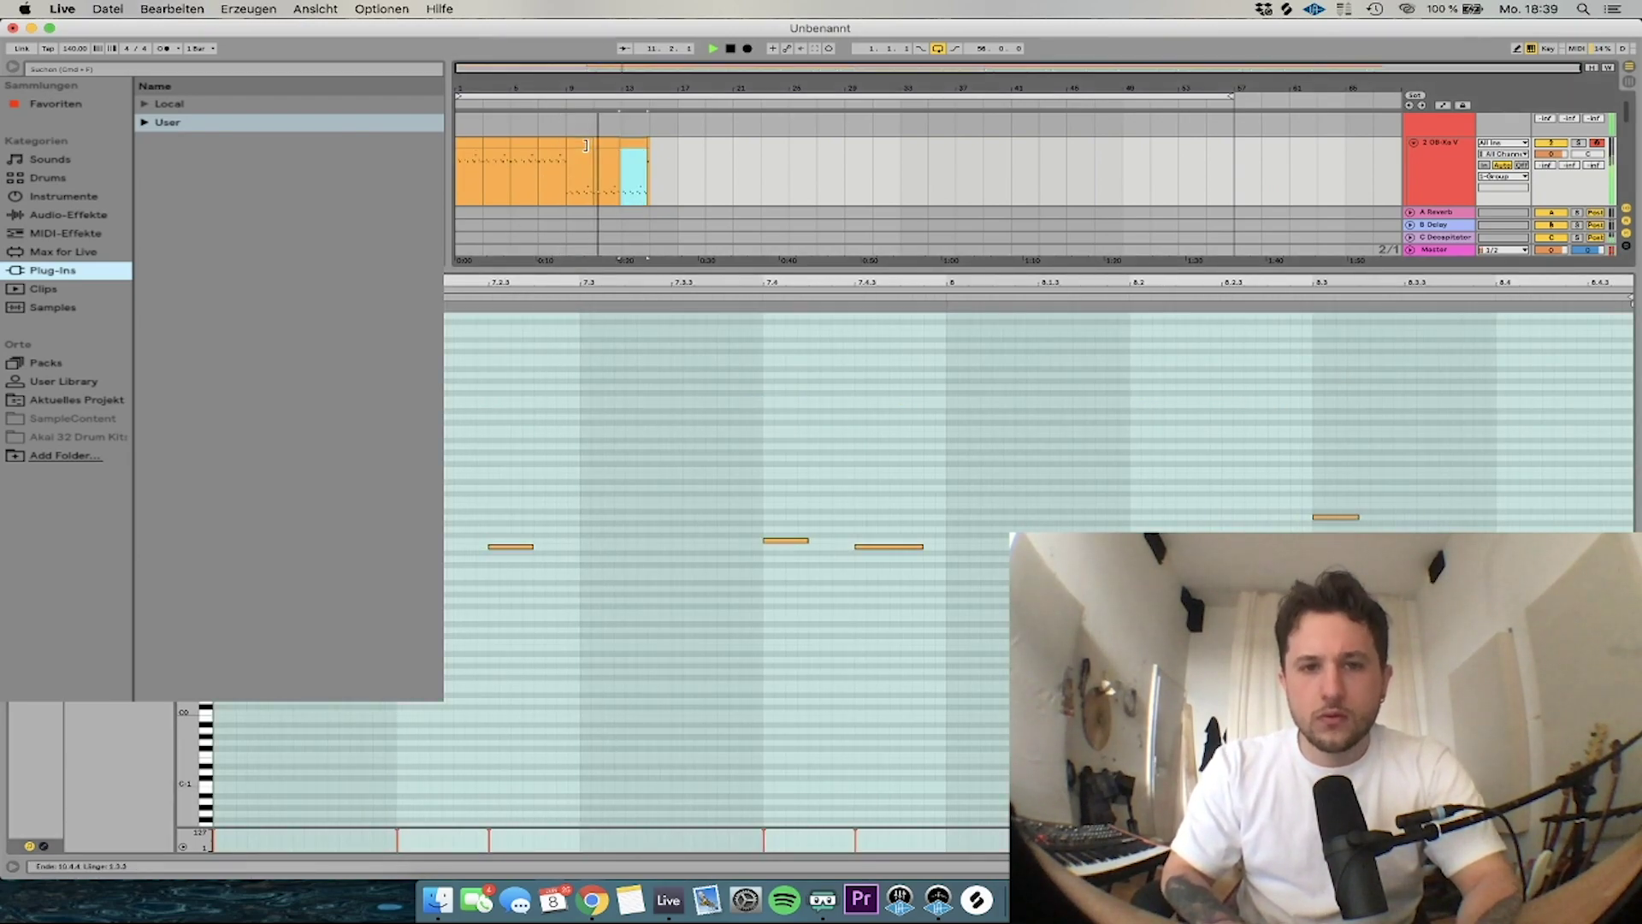
pyautogui.click(605, 143)
pyautogui.doubleClick(579, 145)
pyautogui.press('space')
pyautogui.press('space')
pyautogui.click(548, 331)
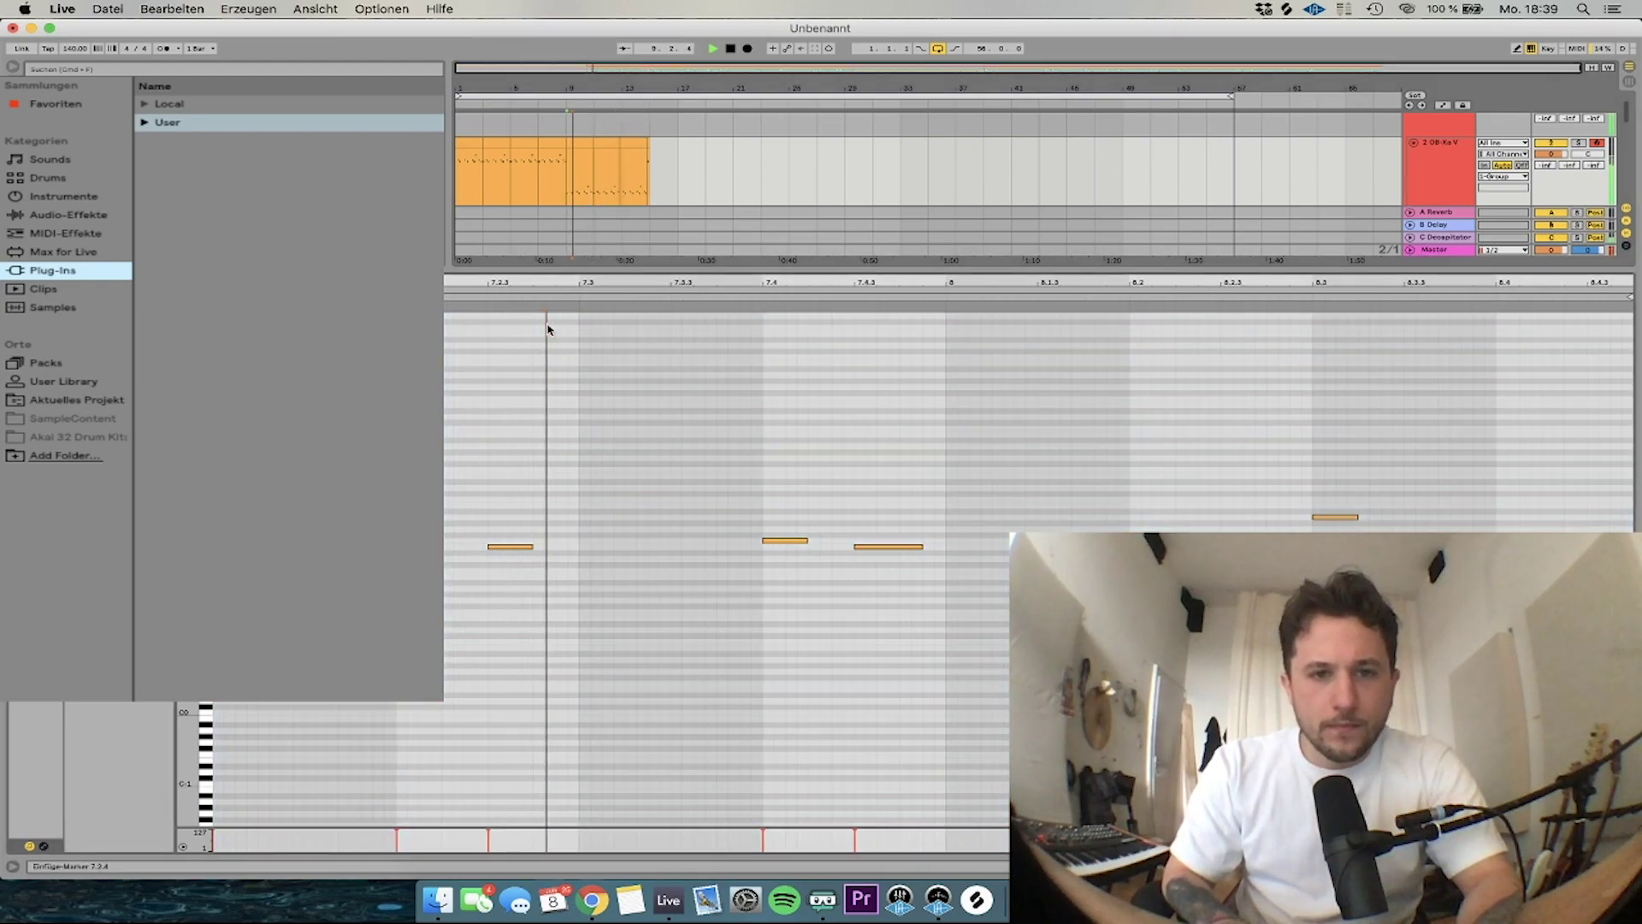
# Replace the copy at bar 11 with a new duplicate and delete the leftover melody clip from bar 13 onward
pyautogui.click(605, 143)
pyautogui.press('Delete')
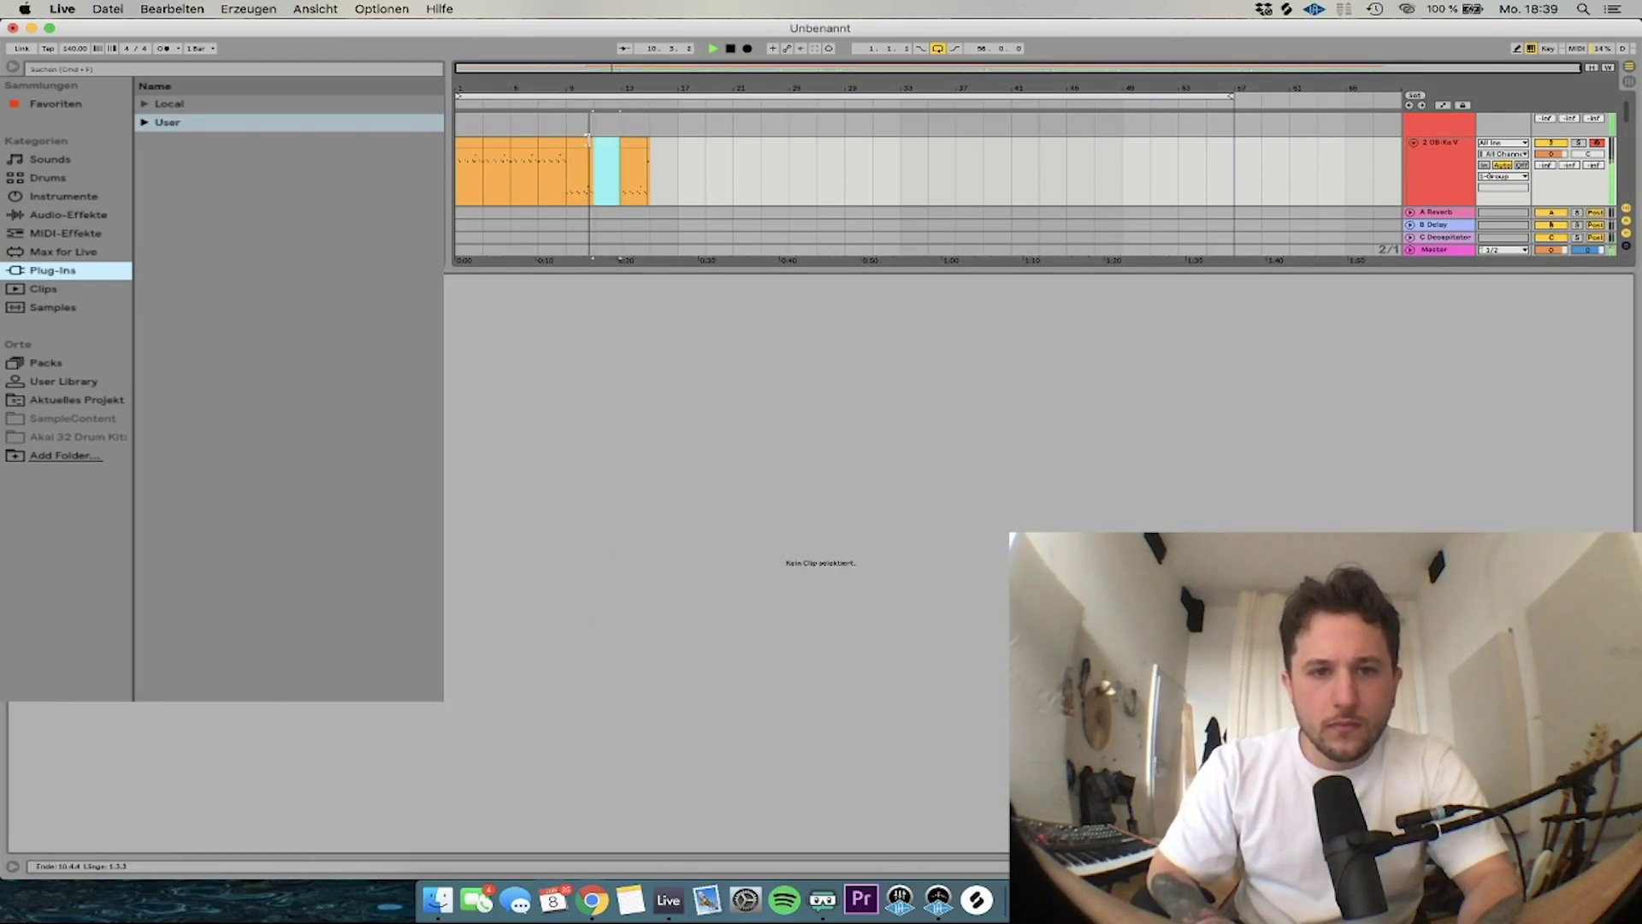
pyautogui.click(587, 143)
pyautogui.press('super+d')
pyautogui.click(636, 145)
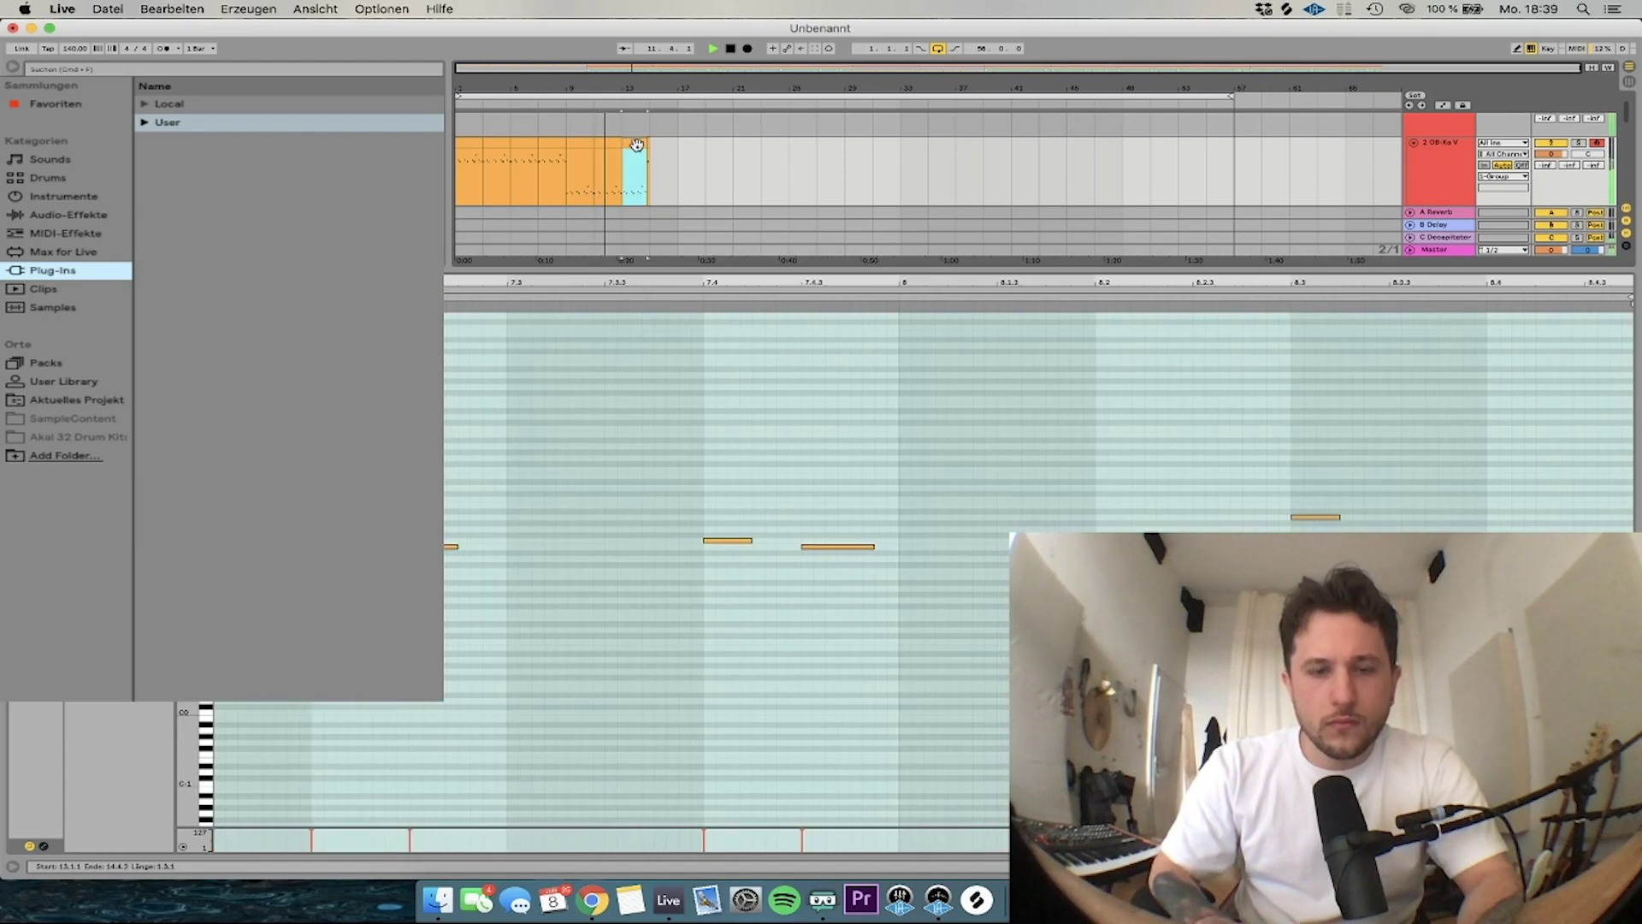
pyautogui.press('Delete')
pyautogui.moveTo(638, 152); pyautogui.dragTo(746, 160)
pyautogui.press('Delete')
# Set the lowered copy at bar 11 to end at bar 13 and duplicate it up to bar 19
pyautogui.click(616, 142)
pyautogui.press('super+d')
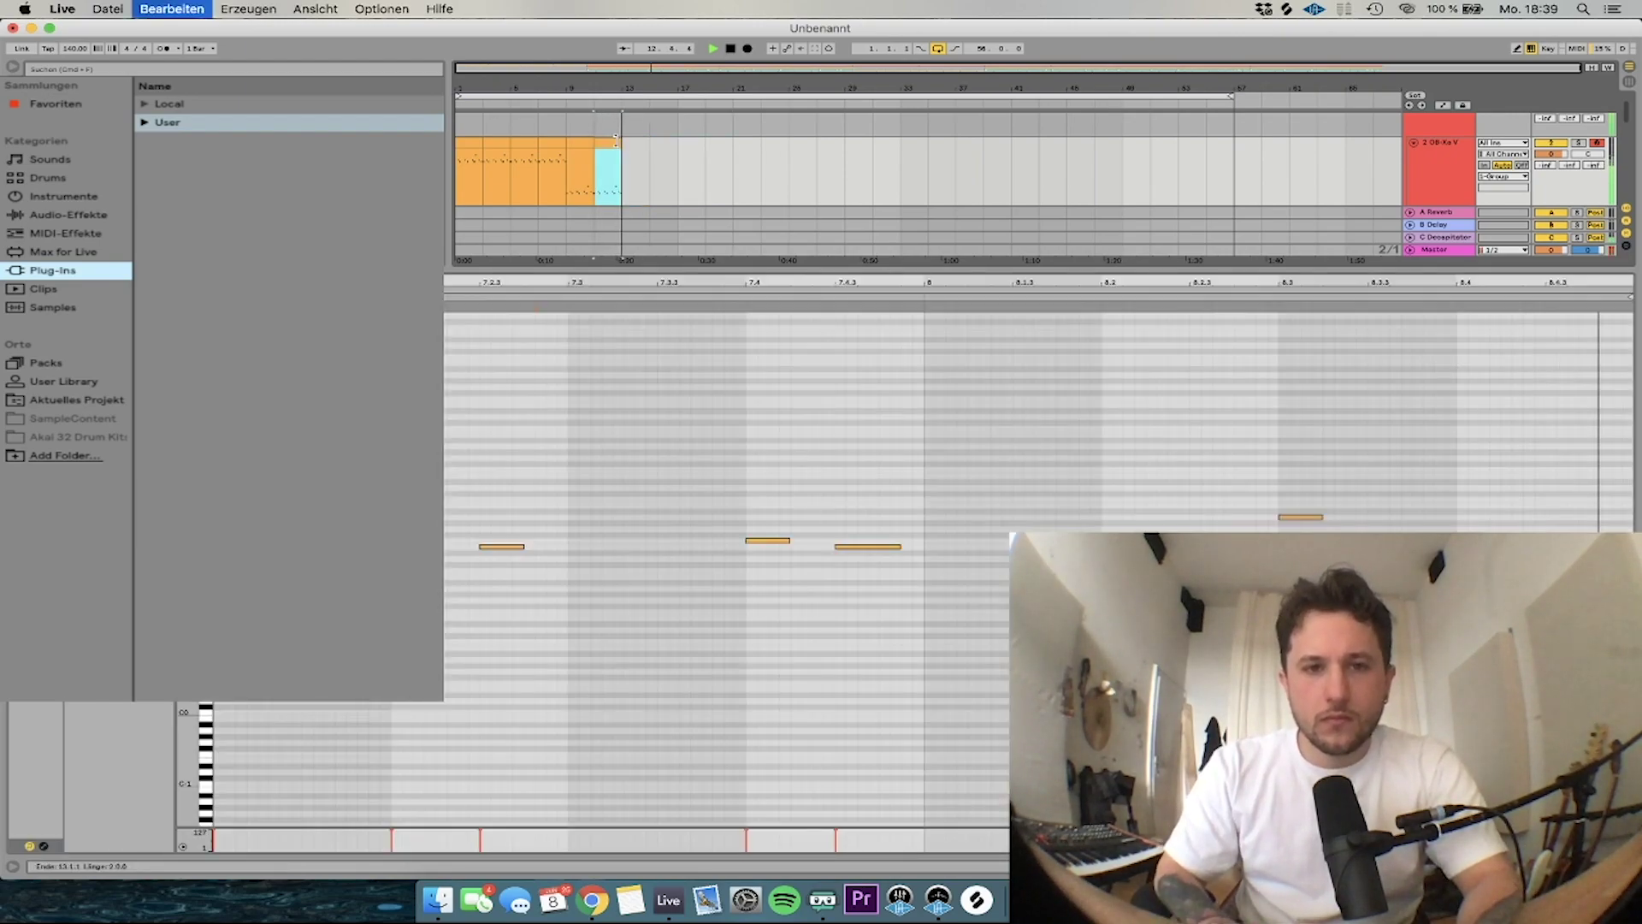
pyautogui.press('super+d')
pyautogui.press('super+d')
pyautogui.click(1411, 250)
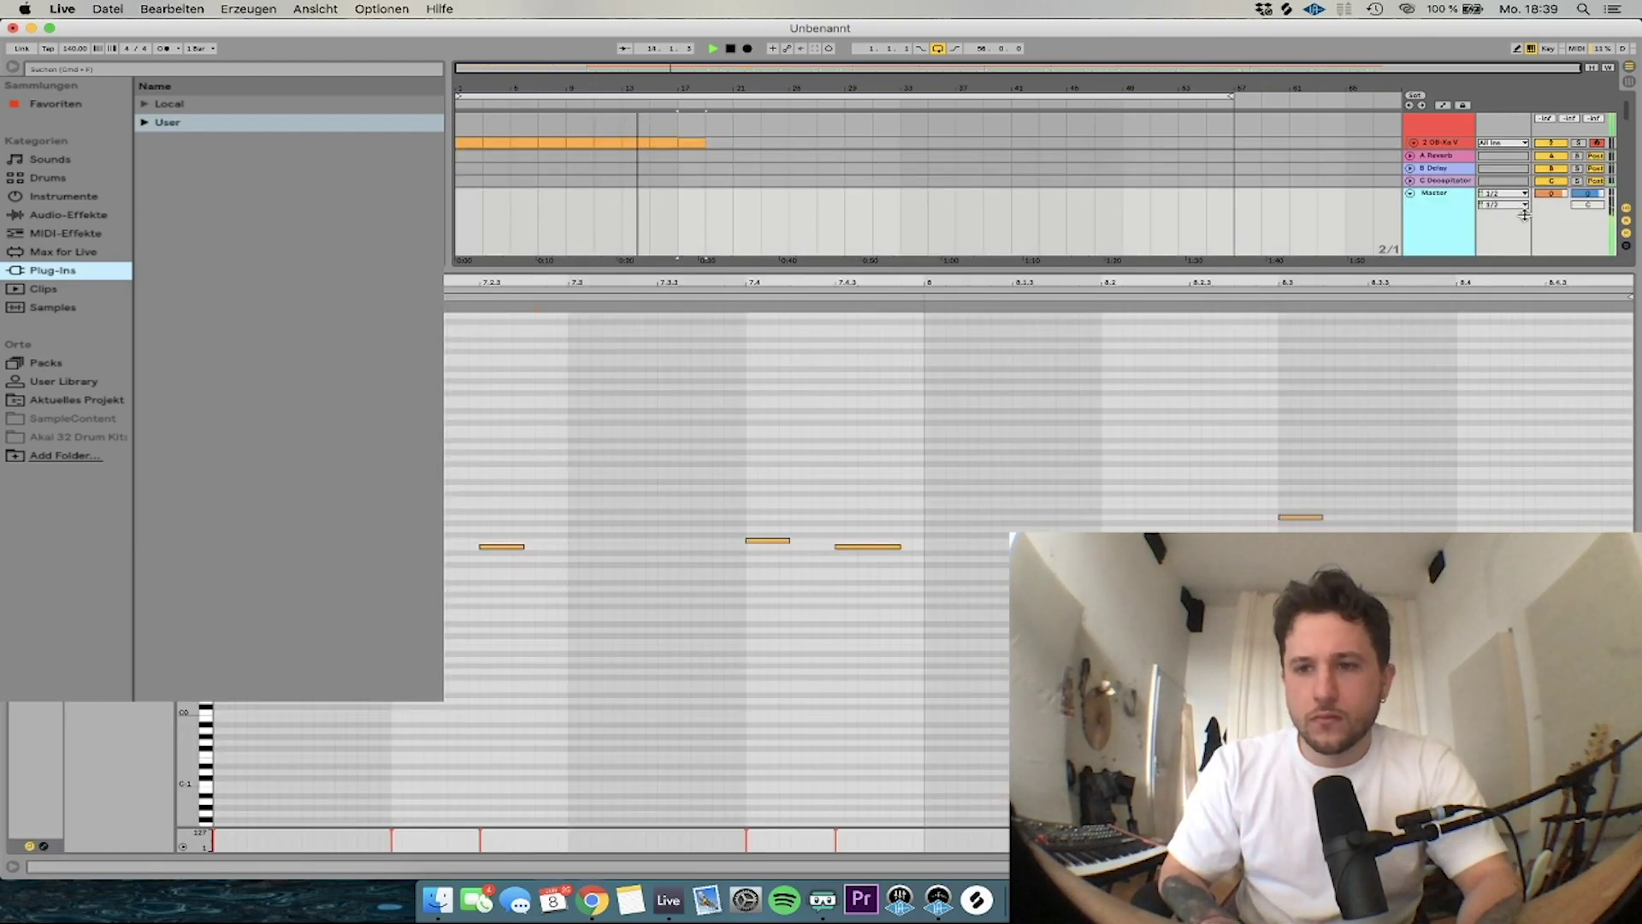
pyautogui.doubleClick(1439, 209)
# Duplicate the lowered clip at bar 13 twice more over the following bars and audition the melody from bar 9
pyautogui.click(658, 144)
pyautogui.click(637, 144)
pyautogui.press('super+d')
pyautogui.press('super+d')
pyautogui.click(579, 144)
pyautogui.press('space')
pyautogui.press('space')
pyautogui.doubleClick(579, 143)
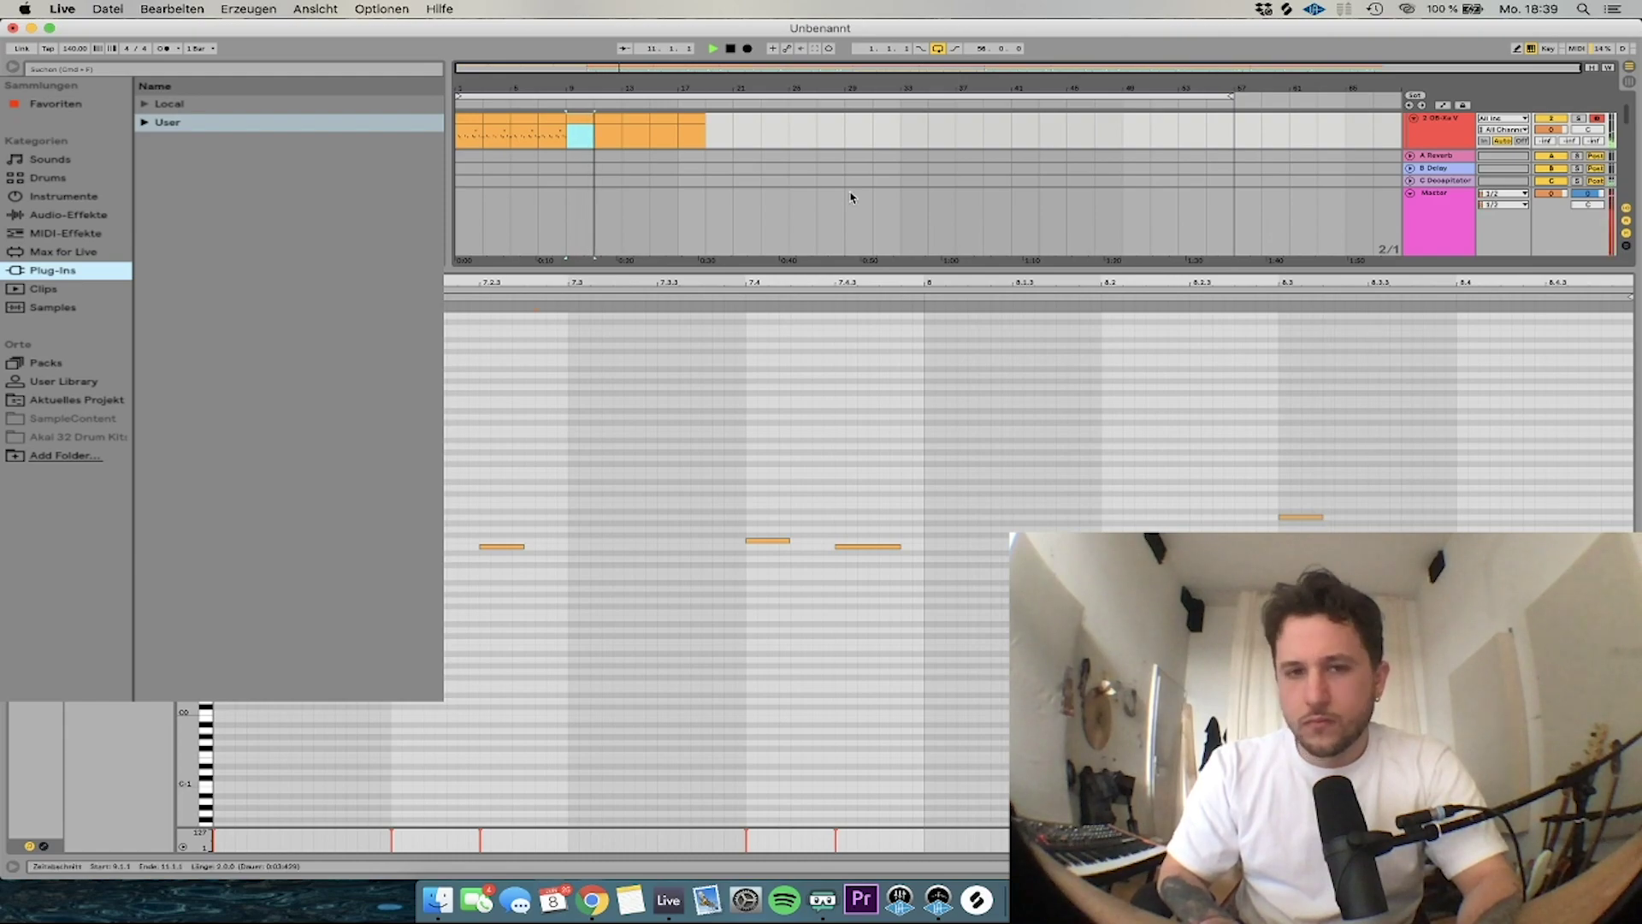
# Consolidate the lowered melody clips from bar 9 to bar 13 into one four-bar clip and play it
pyautogui.doubleClick(1431, 219)
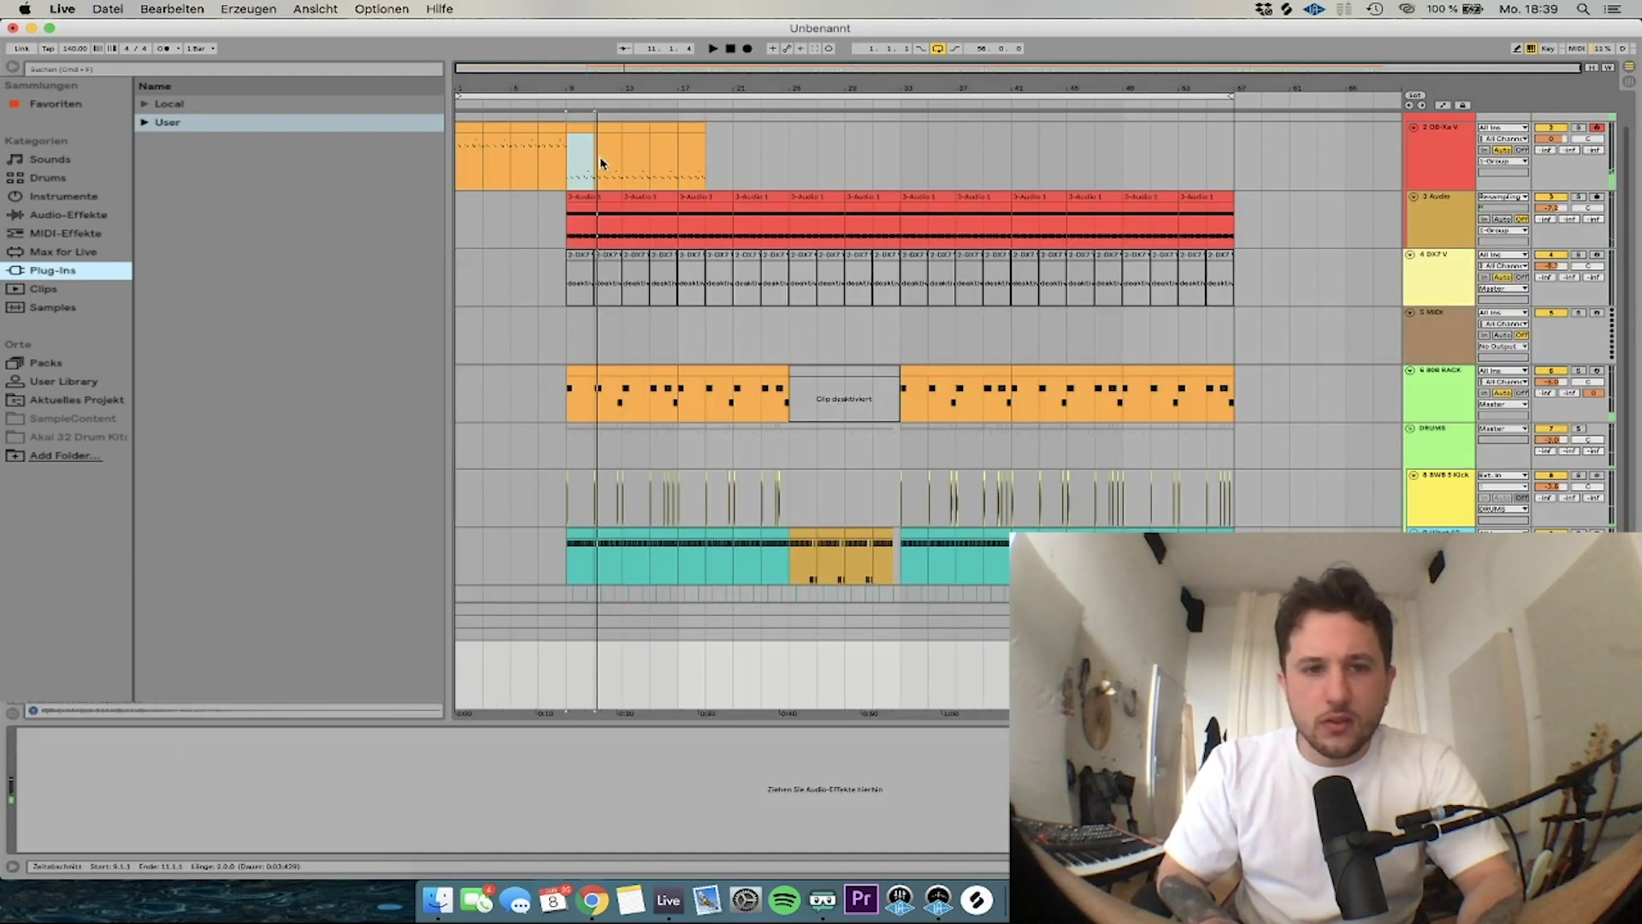
pyautogui.click(619, 140)
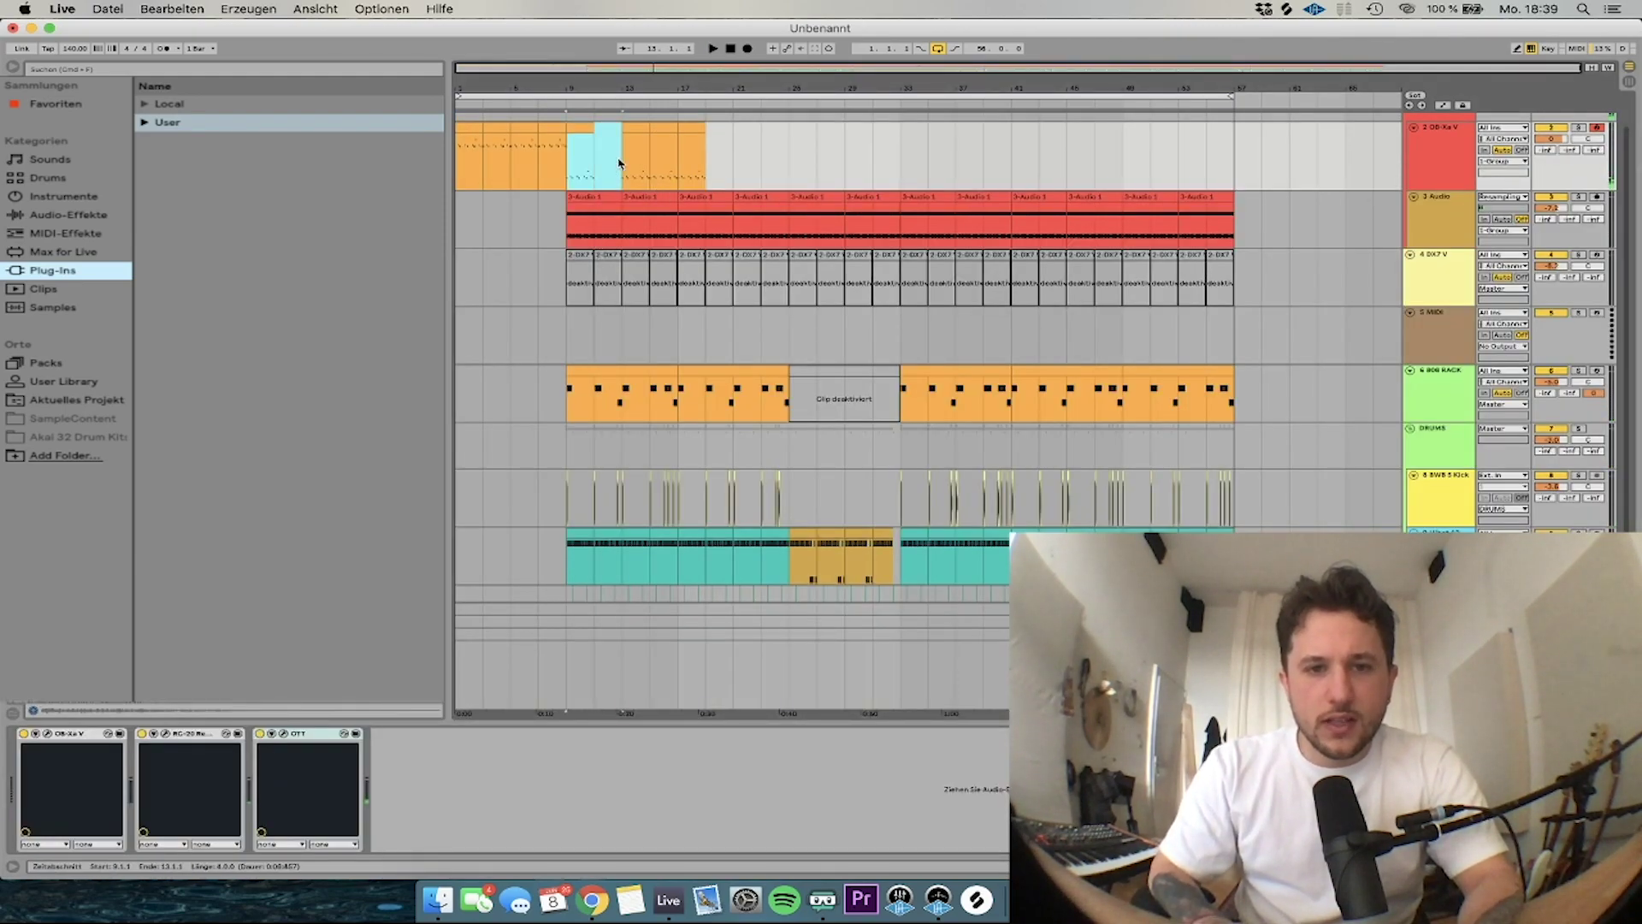
pyautogui.doubleClick(576, 131)
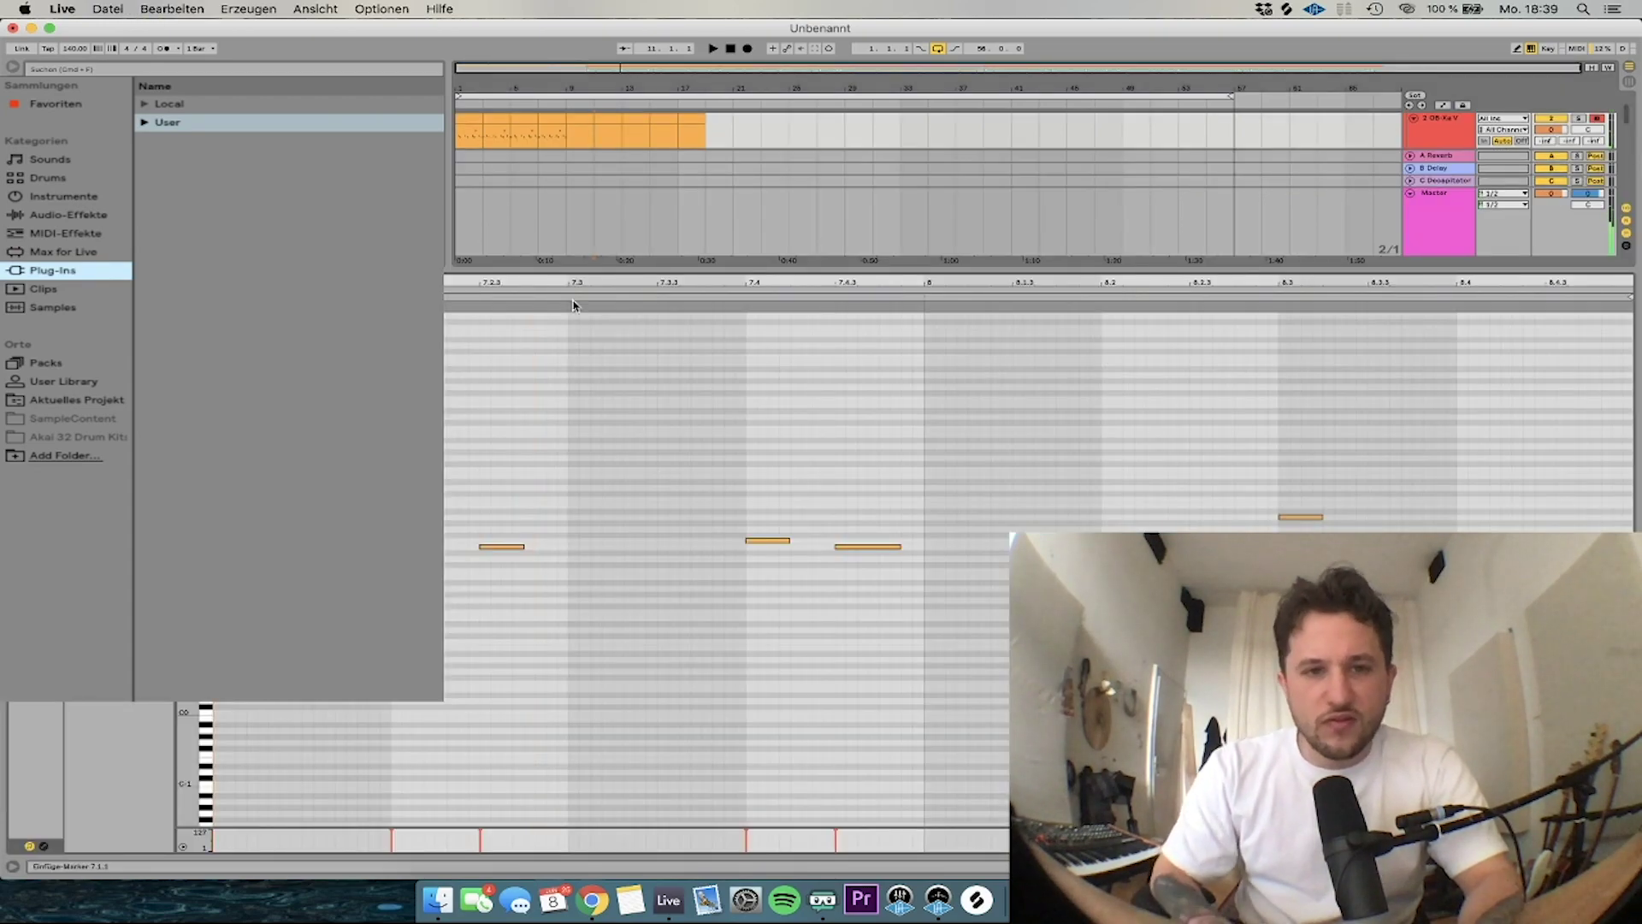
pyautogui.doubleClick(1472, 250)
pyautogui.moveTo(580, 120); pyautogui.dragTo(619, 137)
pyautogui.press('space')
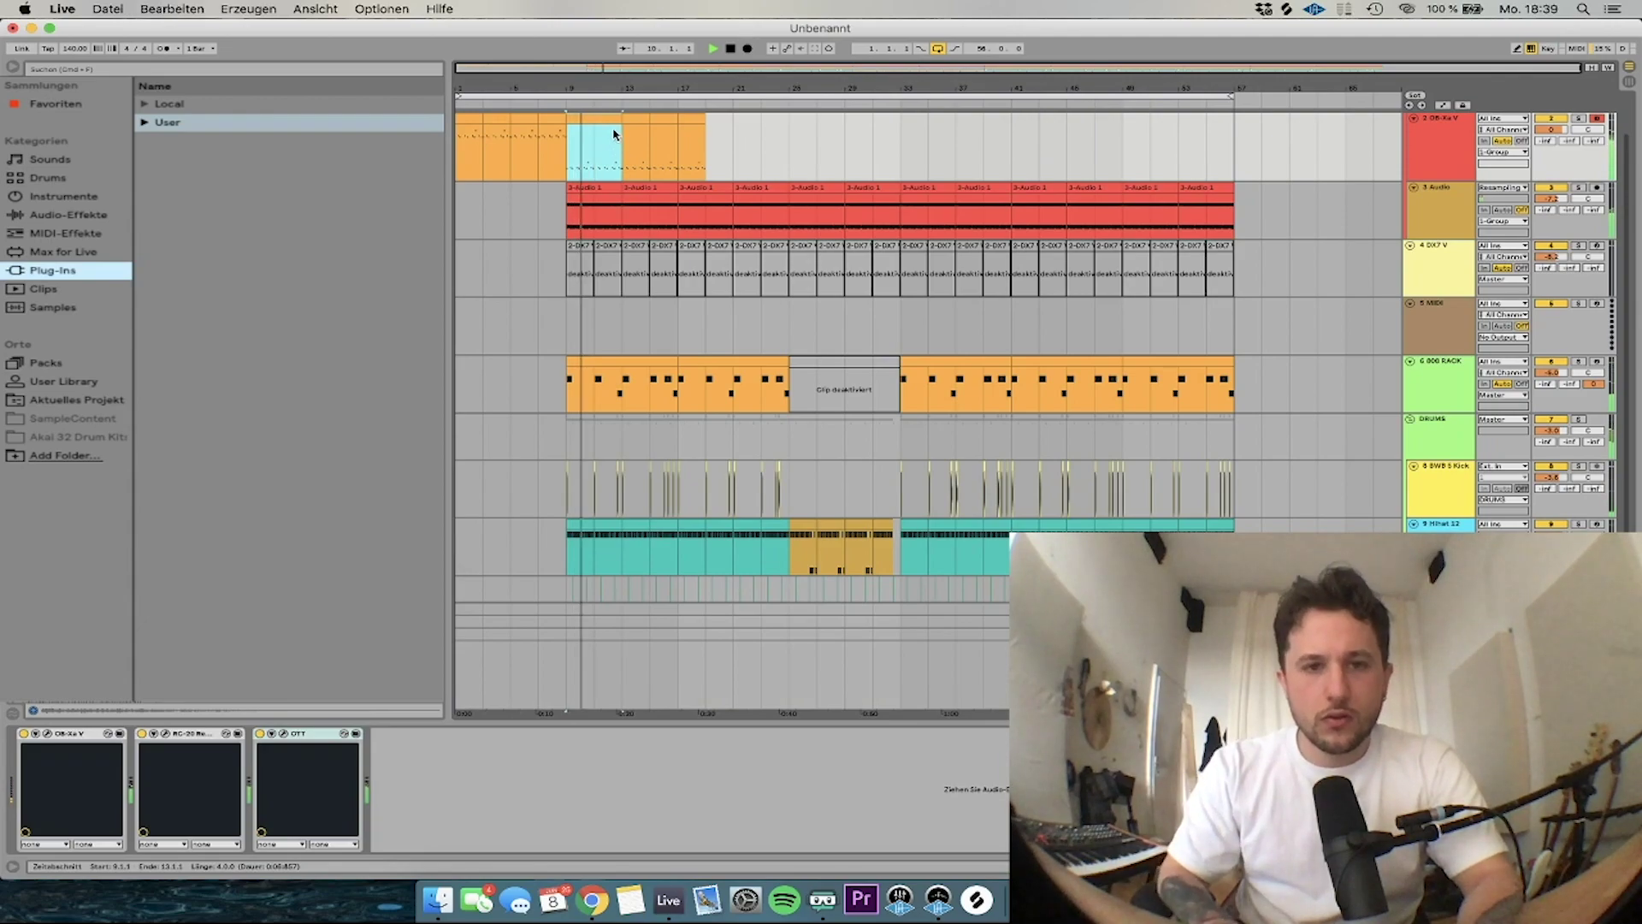
# Duplicate the four-bar melody clip up to bar 33 and open the clip at bar 9 for note editing
pyautogui.press('super+d')
pyautogui.press('super+d')
pyautogui.press('super+d')
pyautogui.press('super+d')
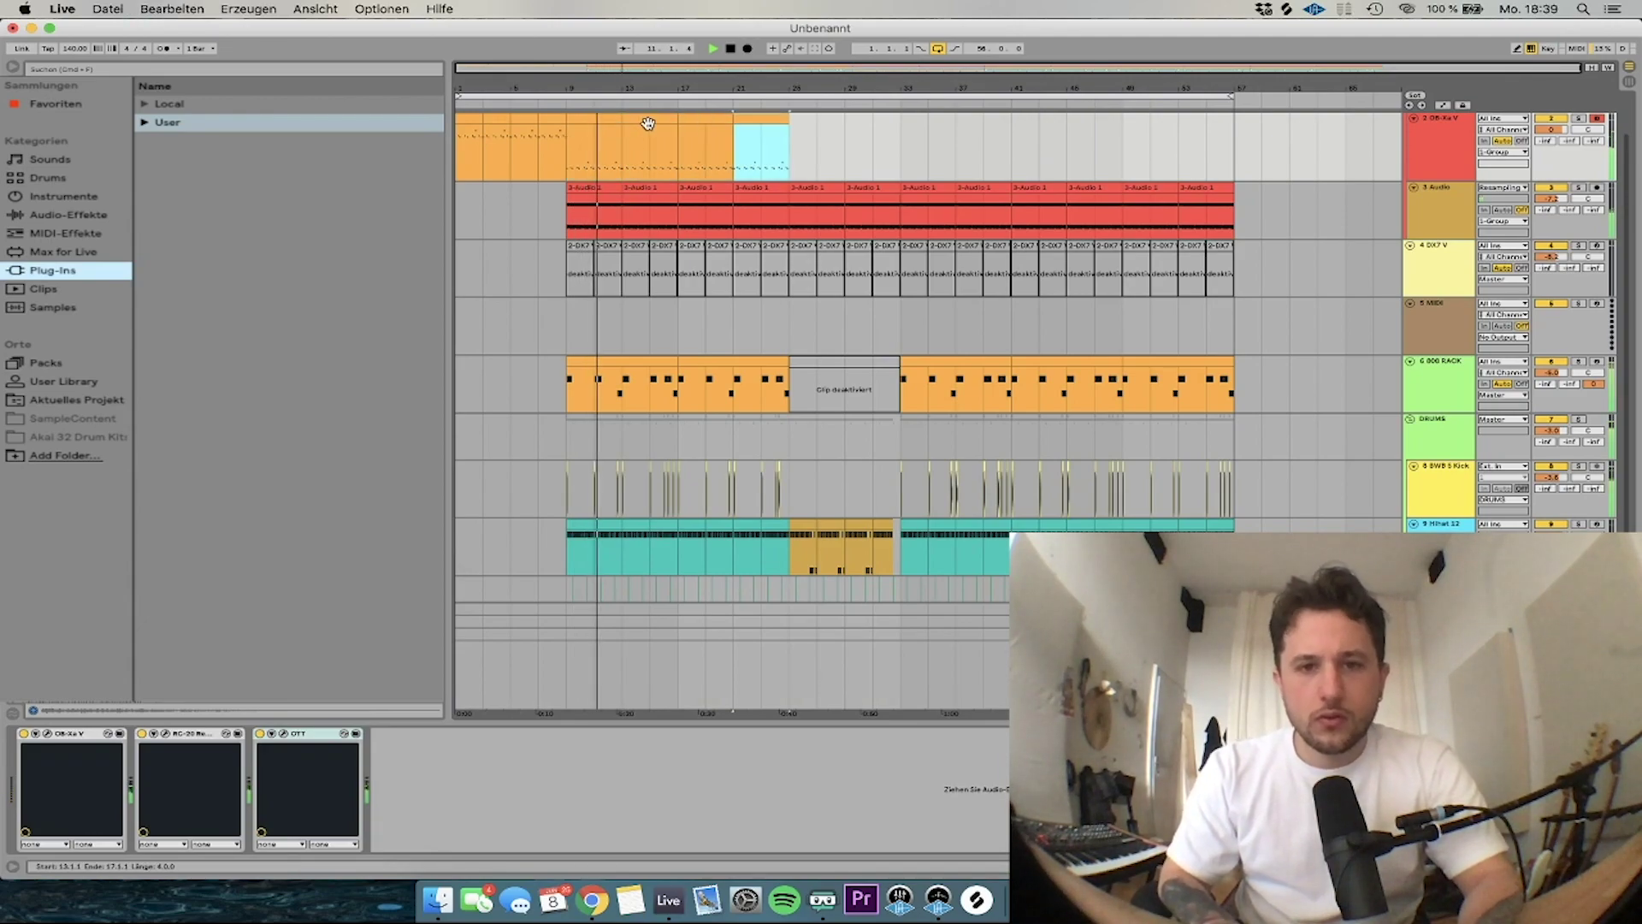
pyautogui.press('super+d')
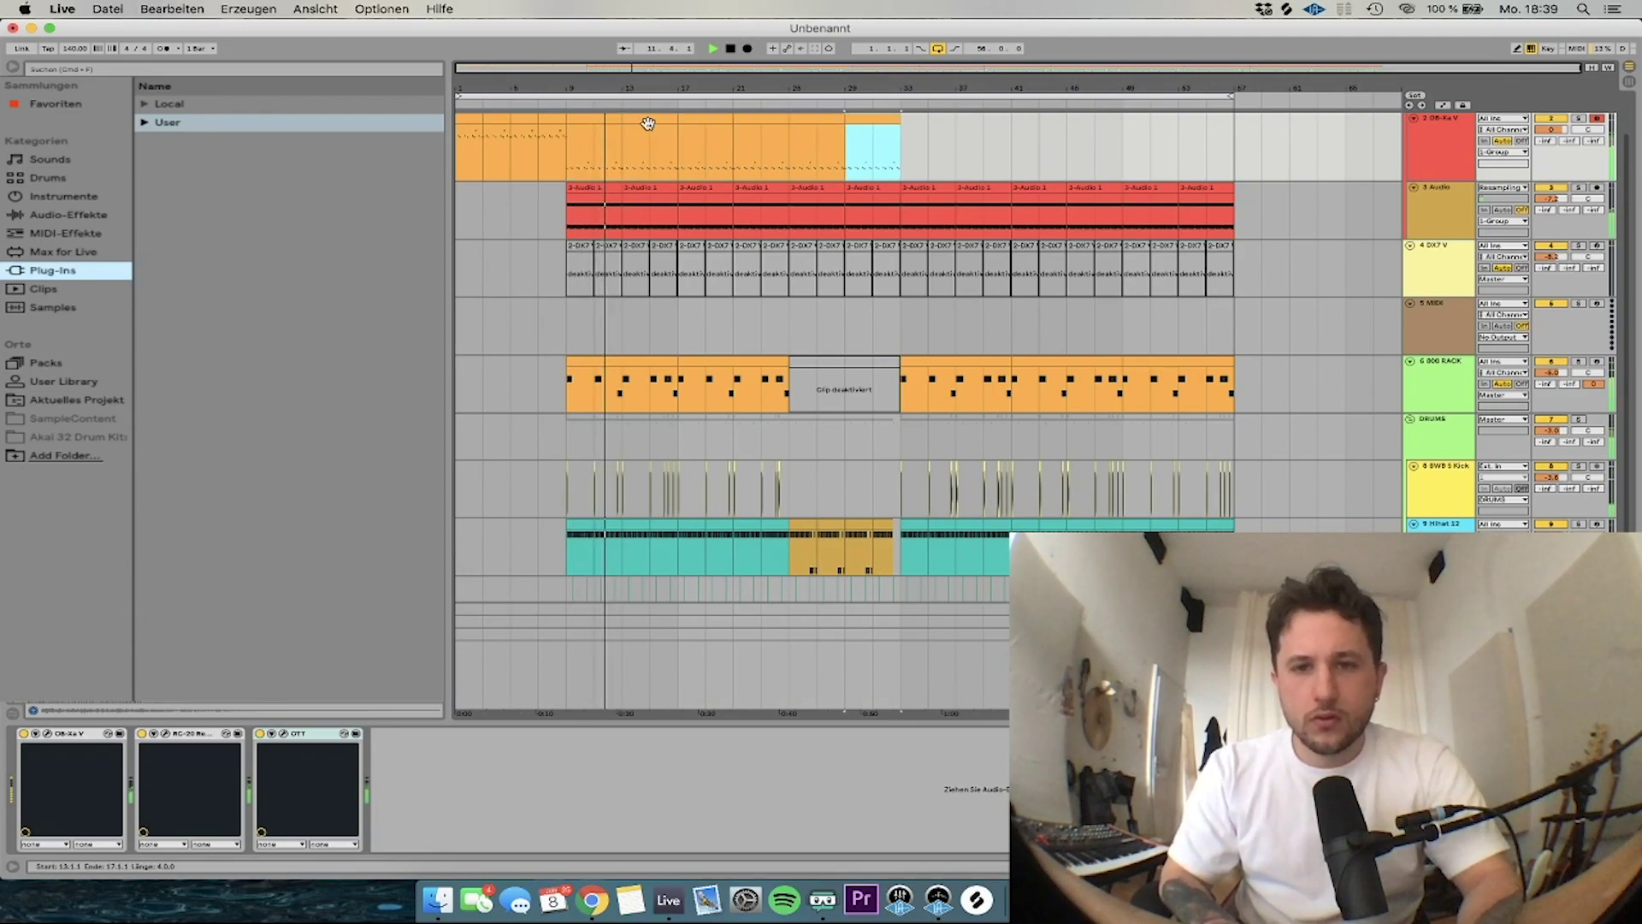
pyautogui.doubleClick(604, 121)
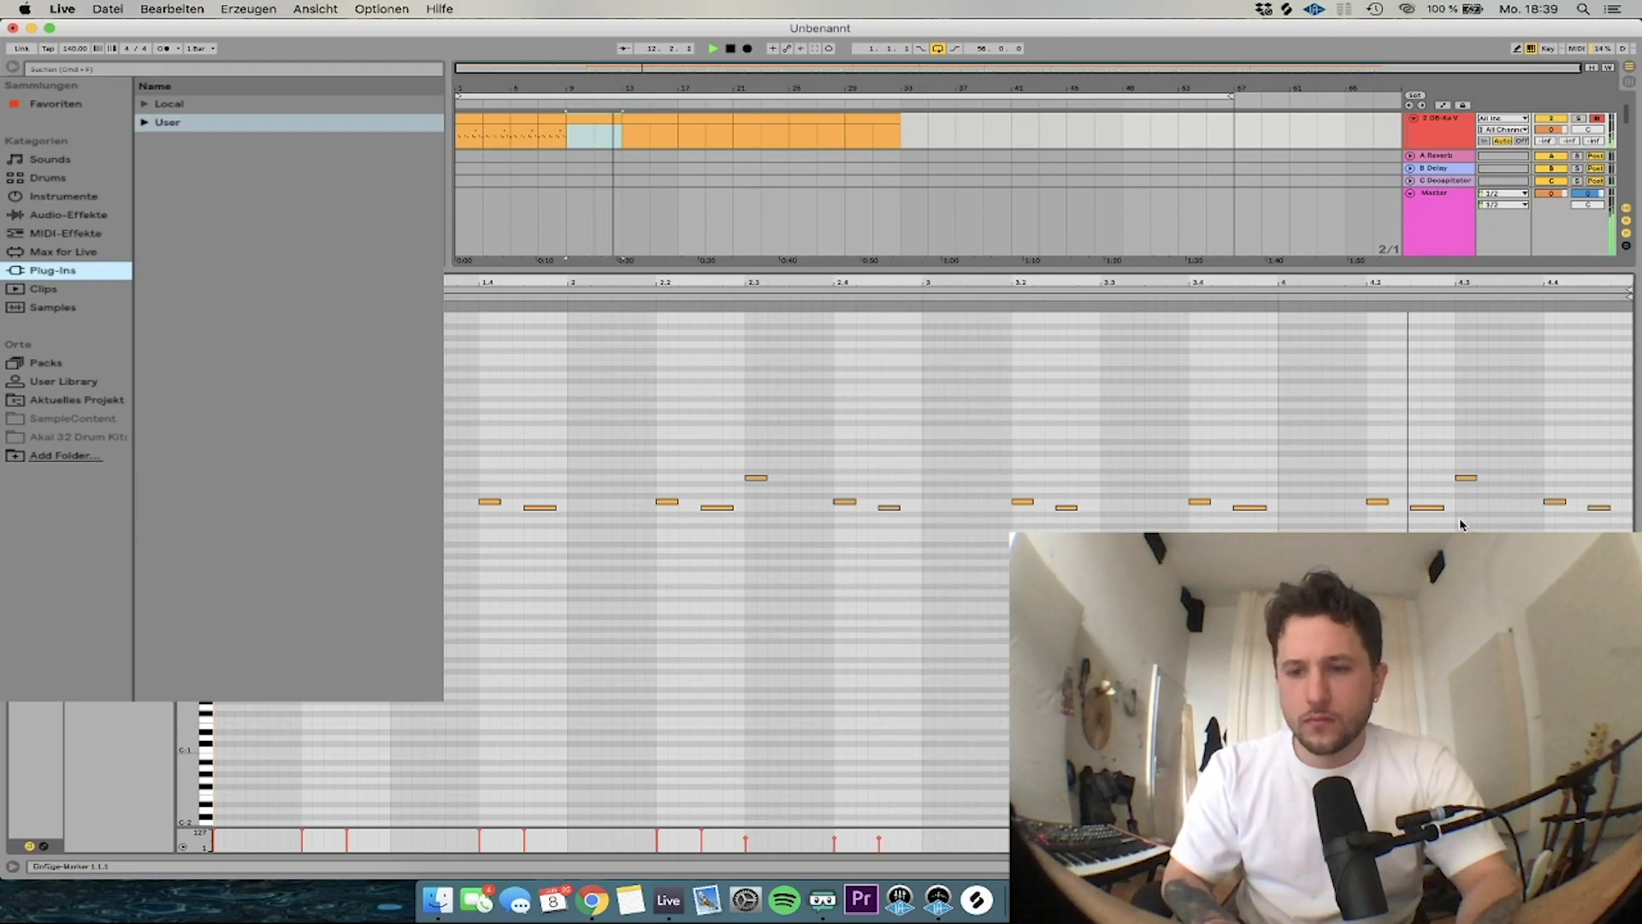
# Delete the high melody note at 4.3 and repeat the edited four-bar clip on the OB-Xa V track from bar 1 to bar 57
pyautogui.moveTo(1477, 443); pyautogui.dragTo(1468, 430)
pyautogui.press('BackSpace')
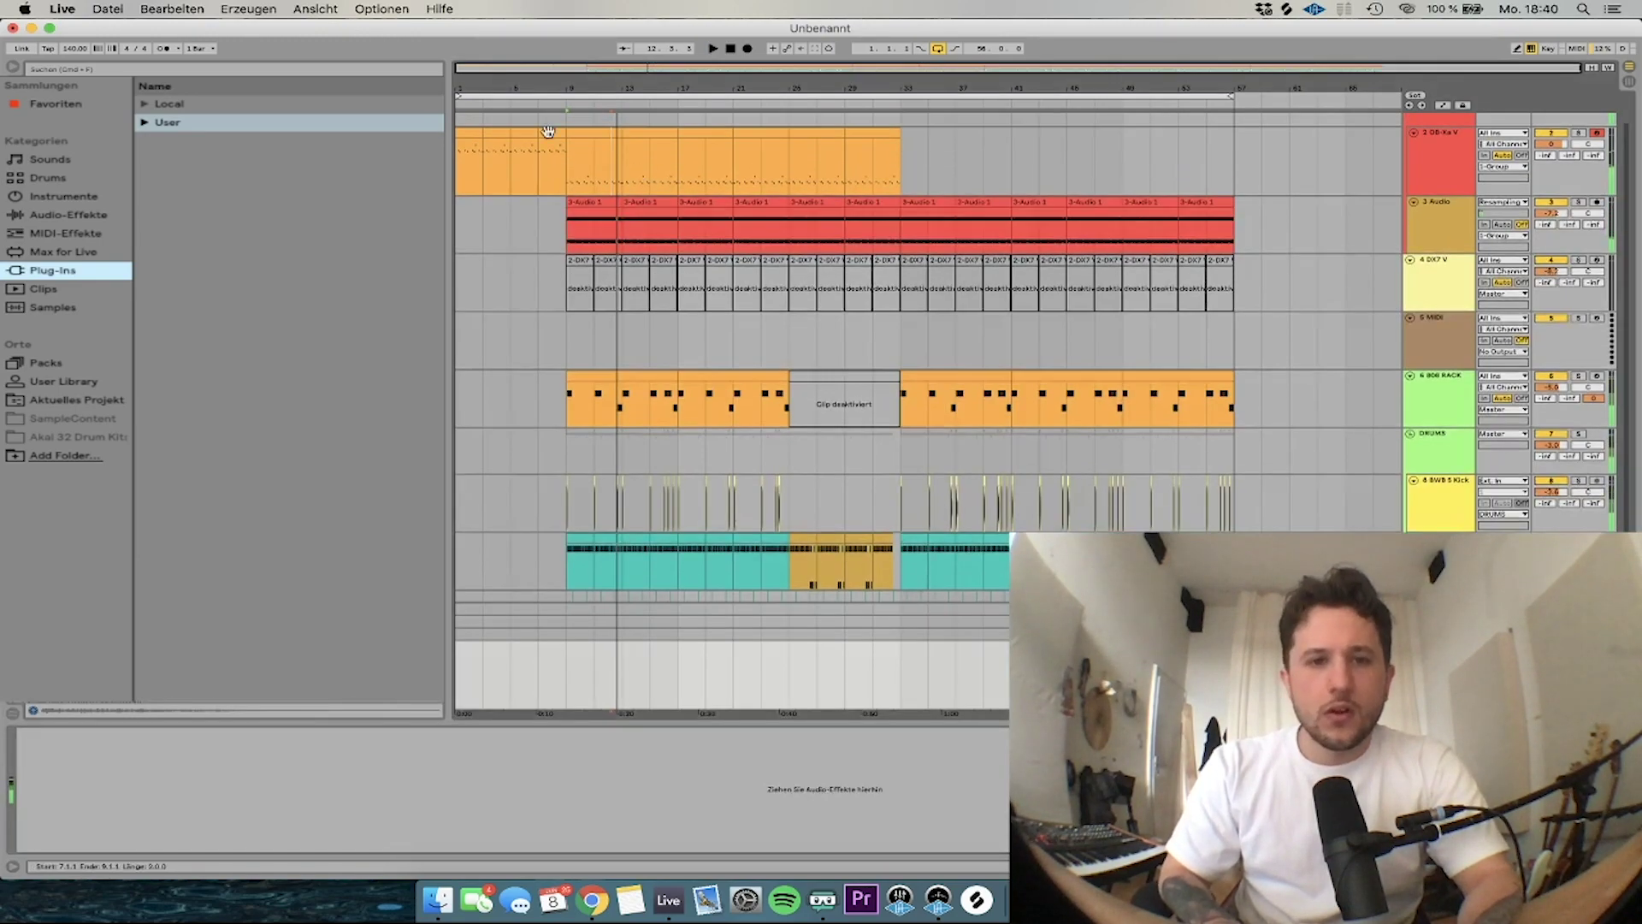
pyautogui.click(576, 128)
pyautogui.click(462, 132)
pyautogui.press('space')
pyautogui.press('super+d')
pyautogui.press('super+d')
pyautogui.press('super+d')
pyautogui.press('super+d')
pyautogui.press('super+d')
pyautogui.press('super+d')
pyautogui.press('super+d')
pyautogui.press('super+d')
pyautogui.press('super+d')
pyautogui.press('super+d')
pyautogui.press('super+d')
pyautogui.press('super+d')
pyautogui.press('super+d')
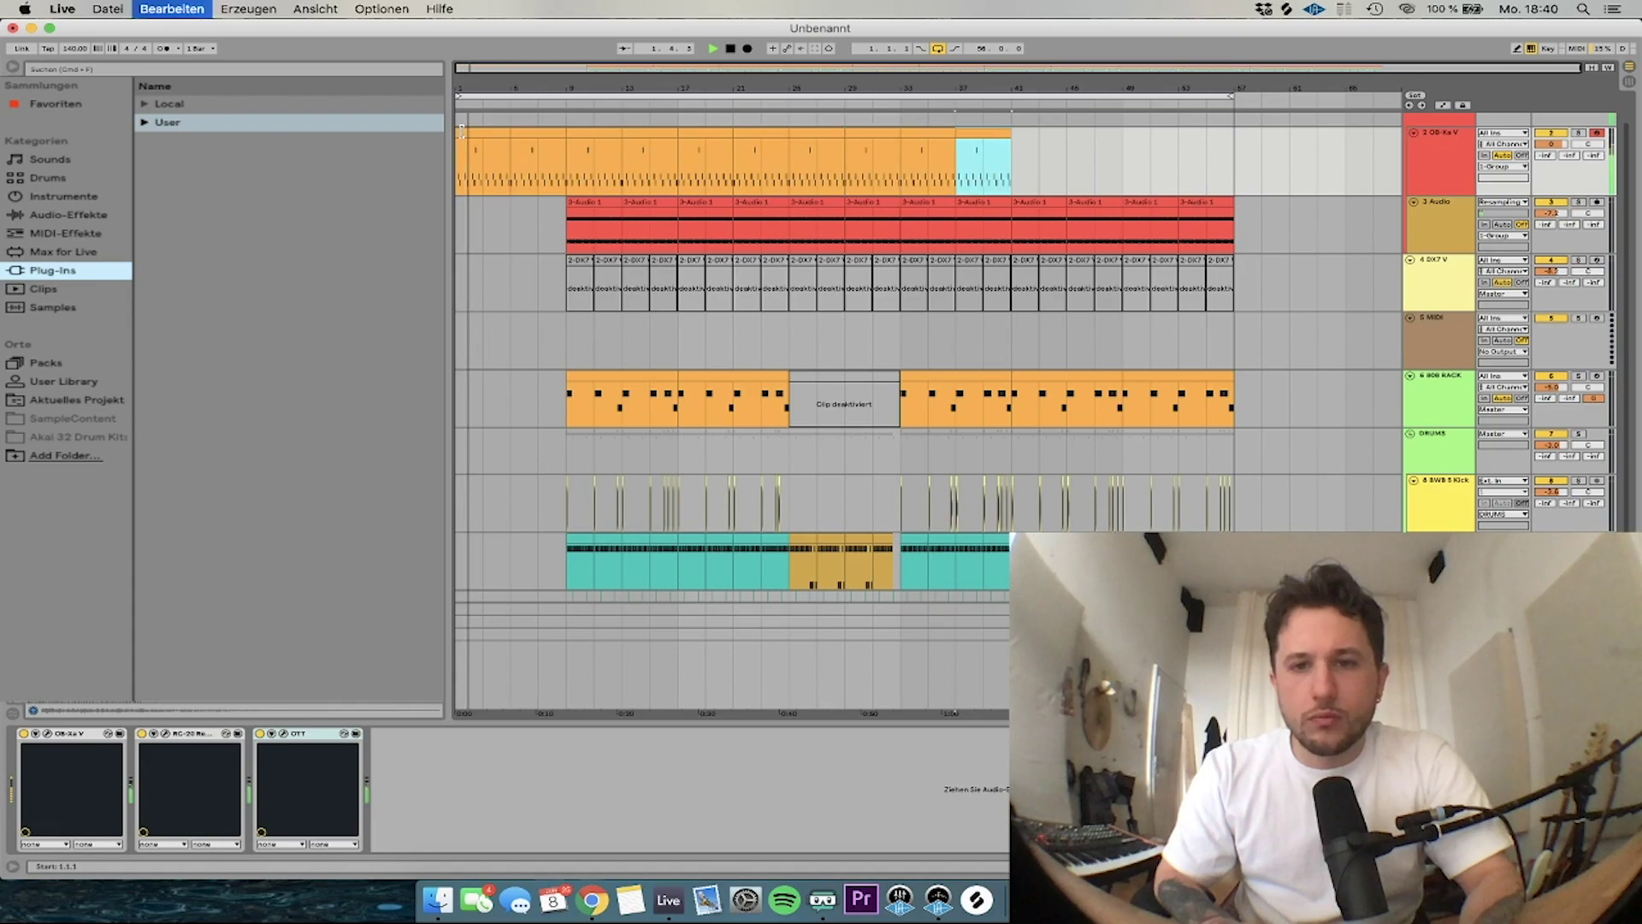
pyautogui.press('space')
# Remove the OB-Xa V melody between bars 25 and 33 and play the break from bar 25
pyautogui.moveTo(800, 162); pyautogui.dragTo(883, 166)
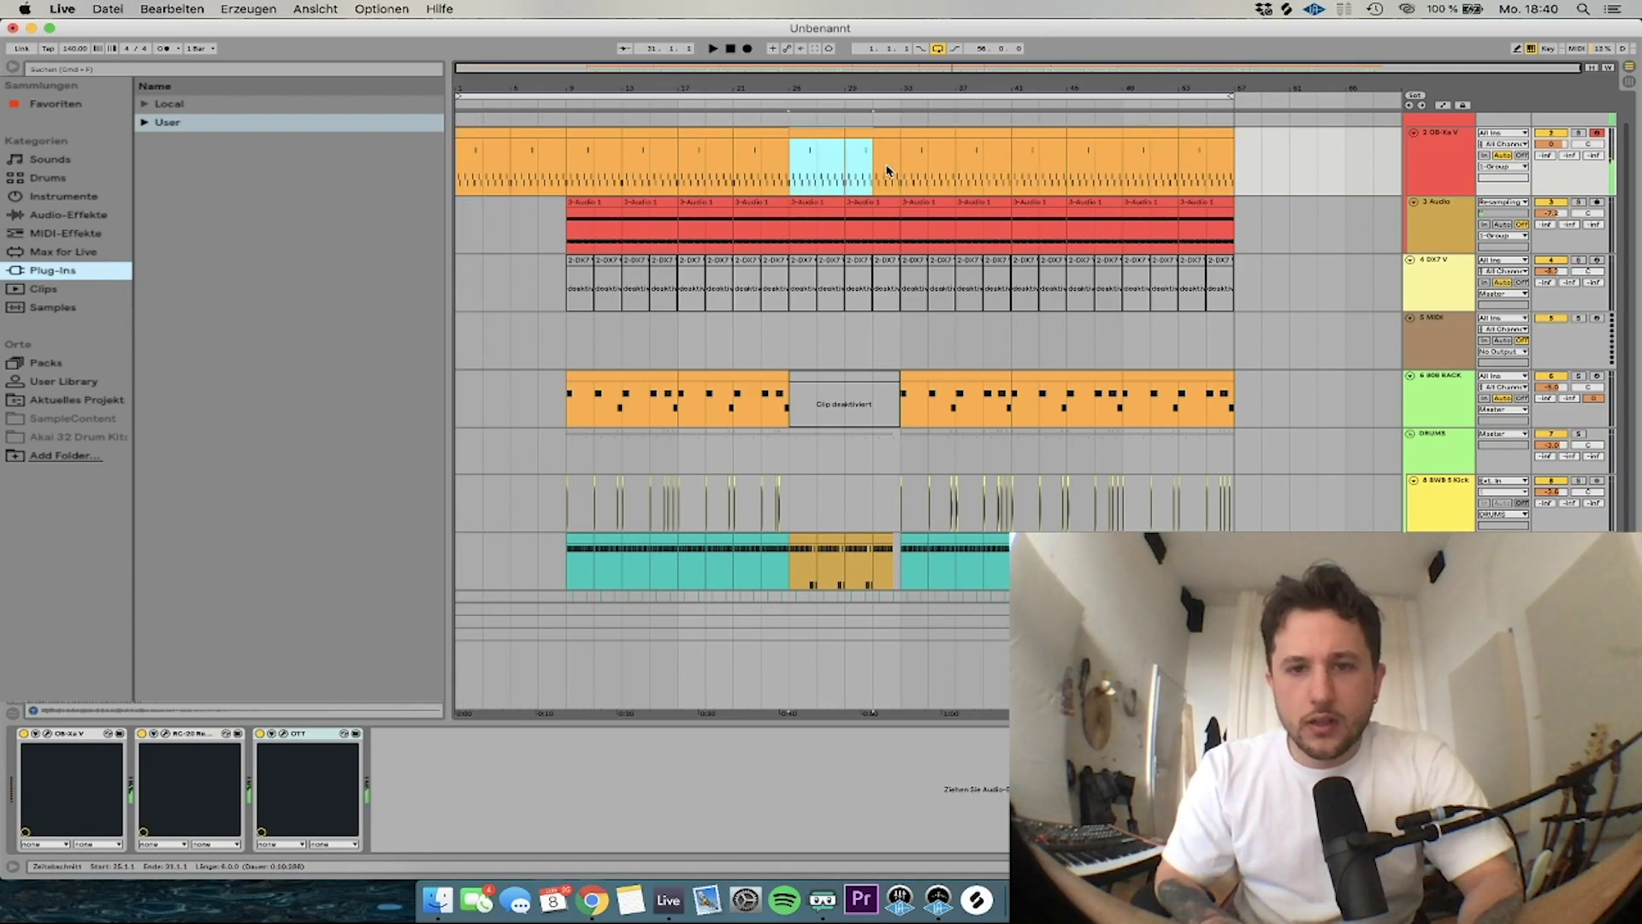
pyautogui.click(785, 174)
pyautogui.press('space')
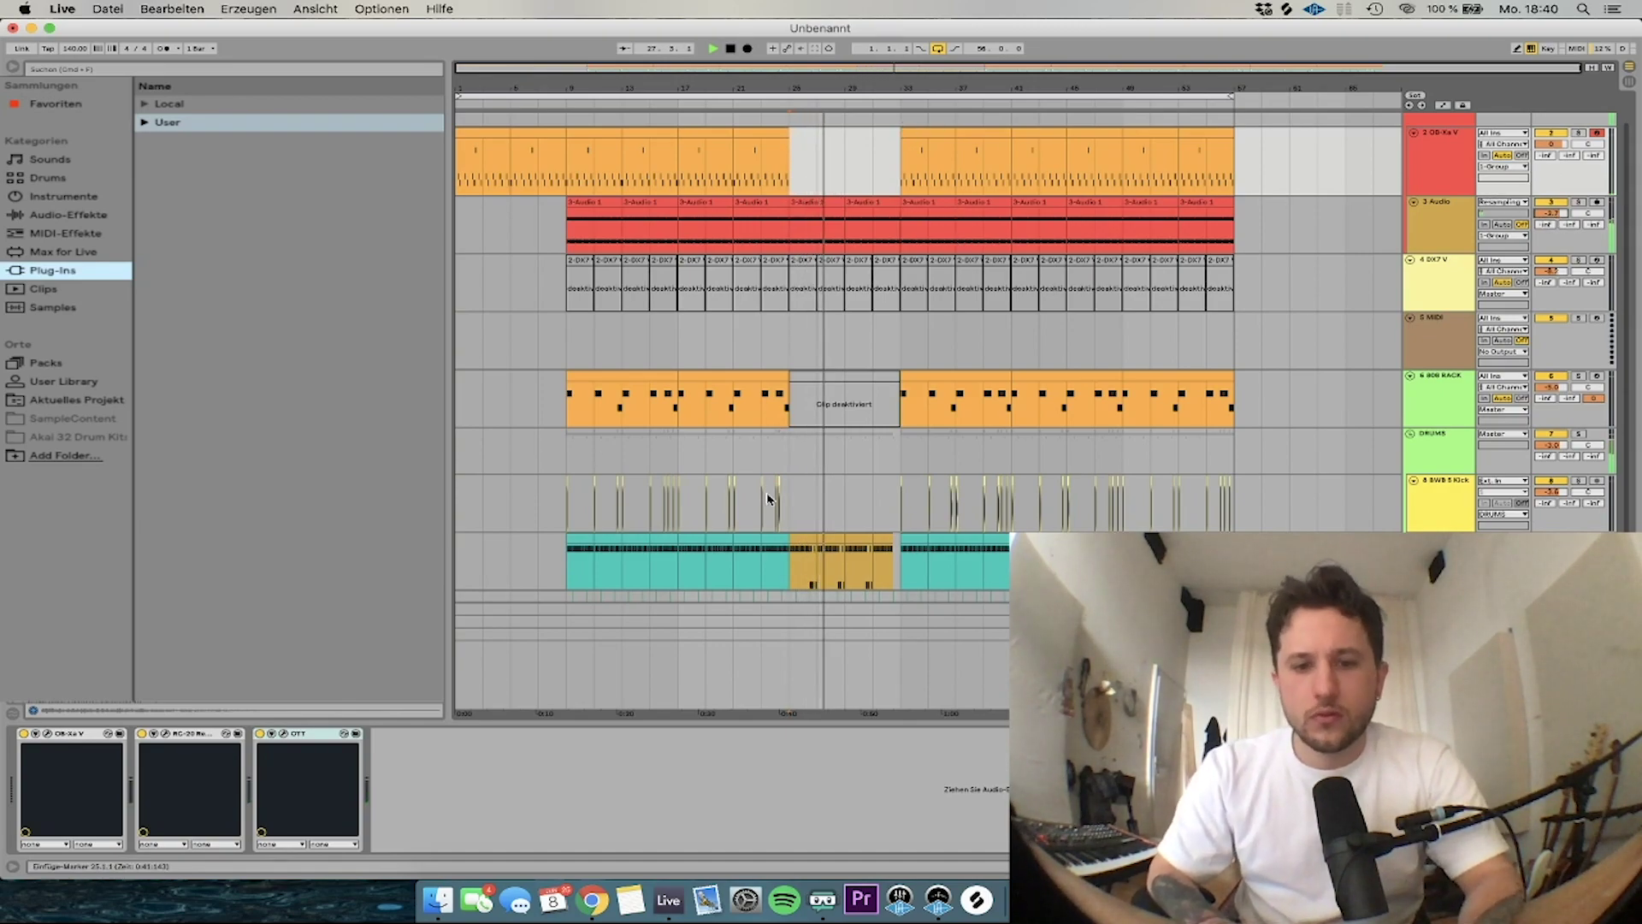
# Edit the break's hi-hat clip at bar 25, filling beats 2.3 to 2.4 with plain C3 notes
pyautogui.scroll(-3, 767, 499)
pyautogui.press('space')
pyautogui.doubleClick(793, 463)
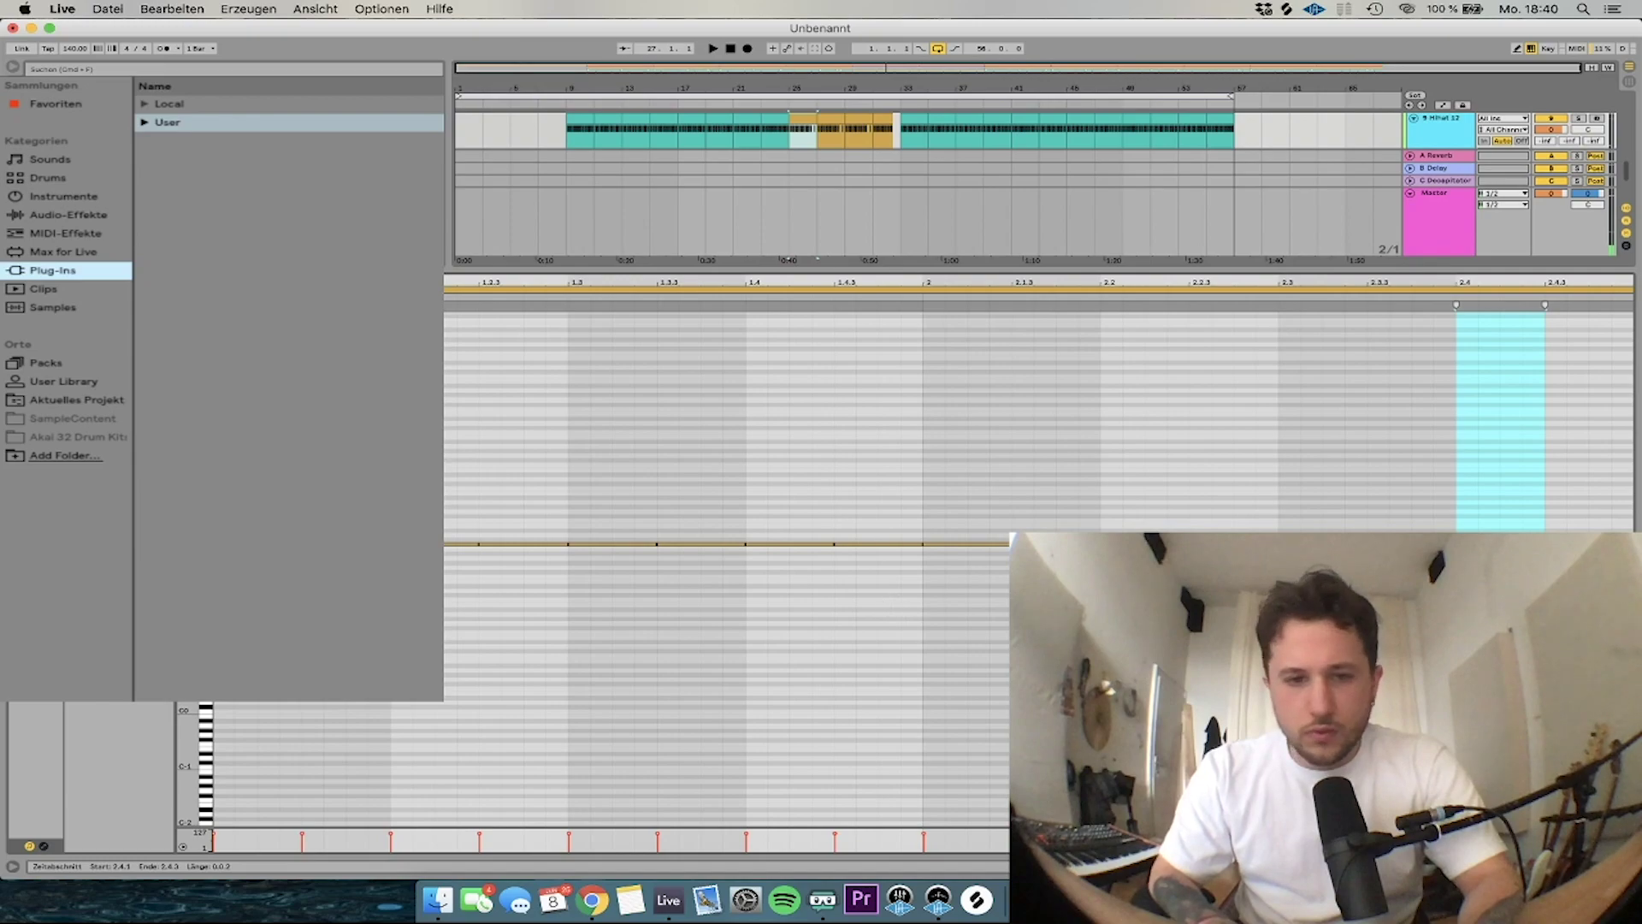
pyautogui.click(1281, 544)
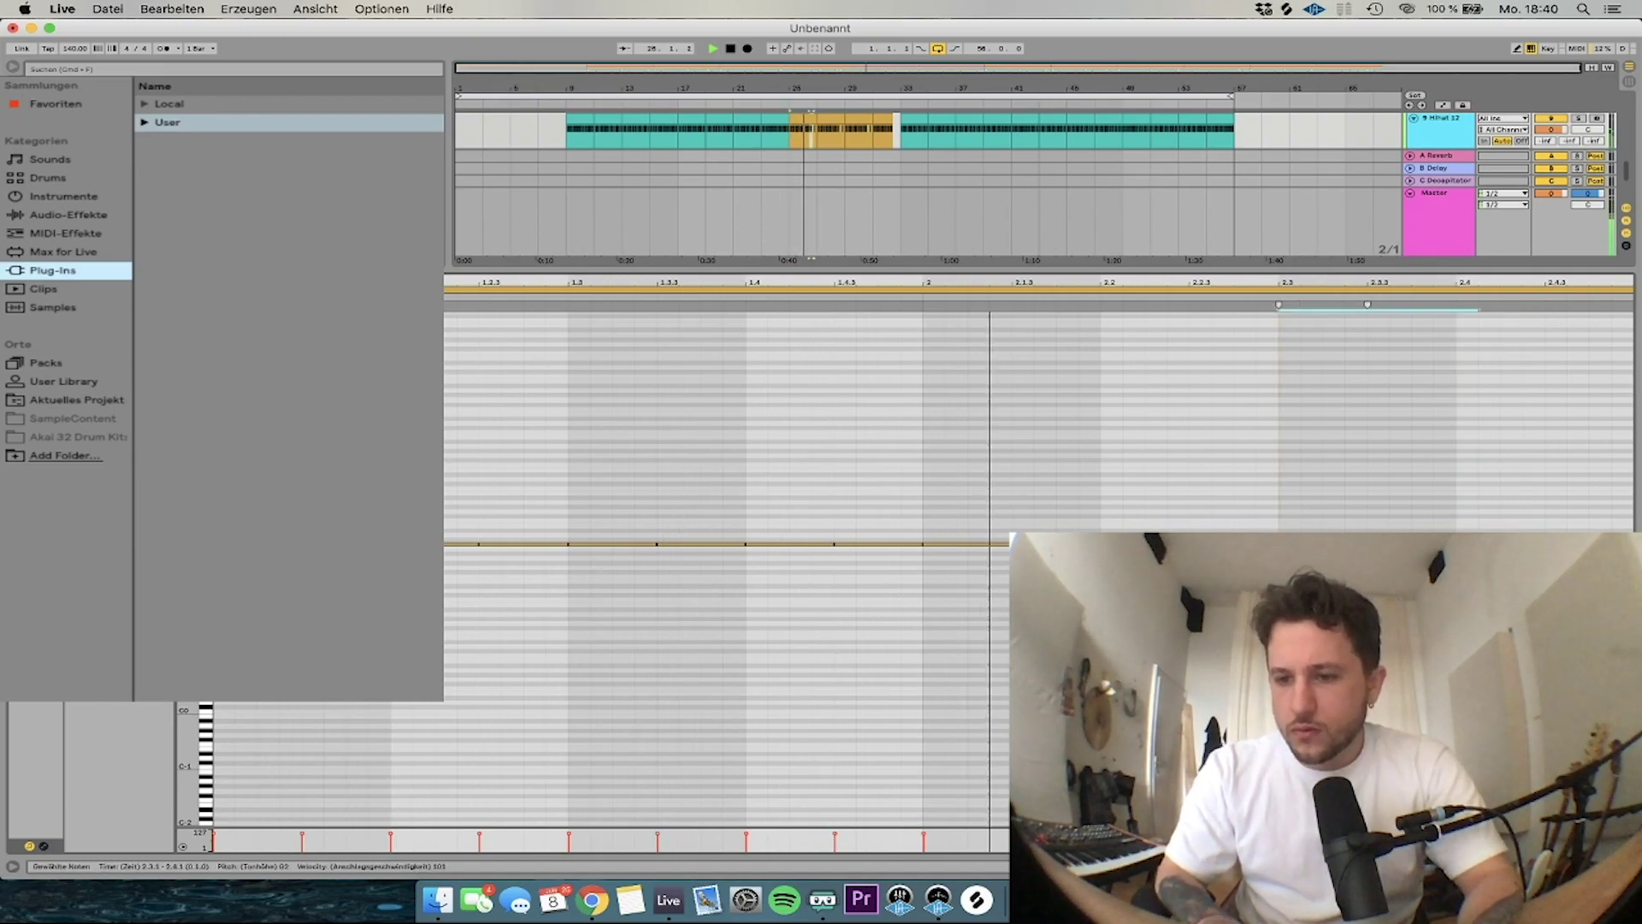
pyautogui.click(1315, 531)
pyautogui.doubleClick(1566, 544)
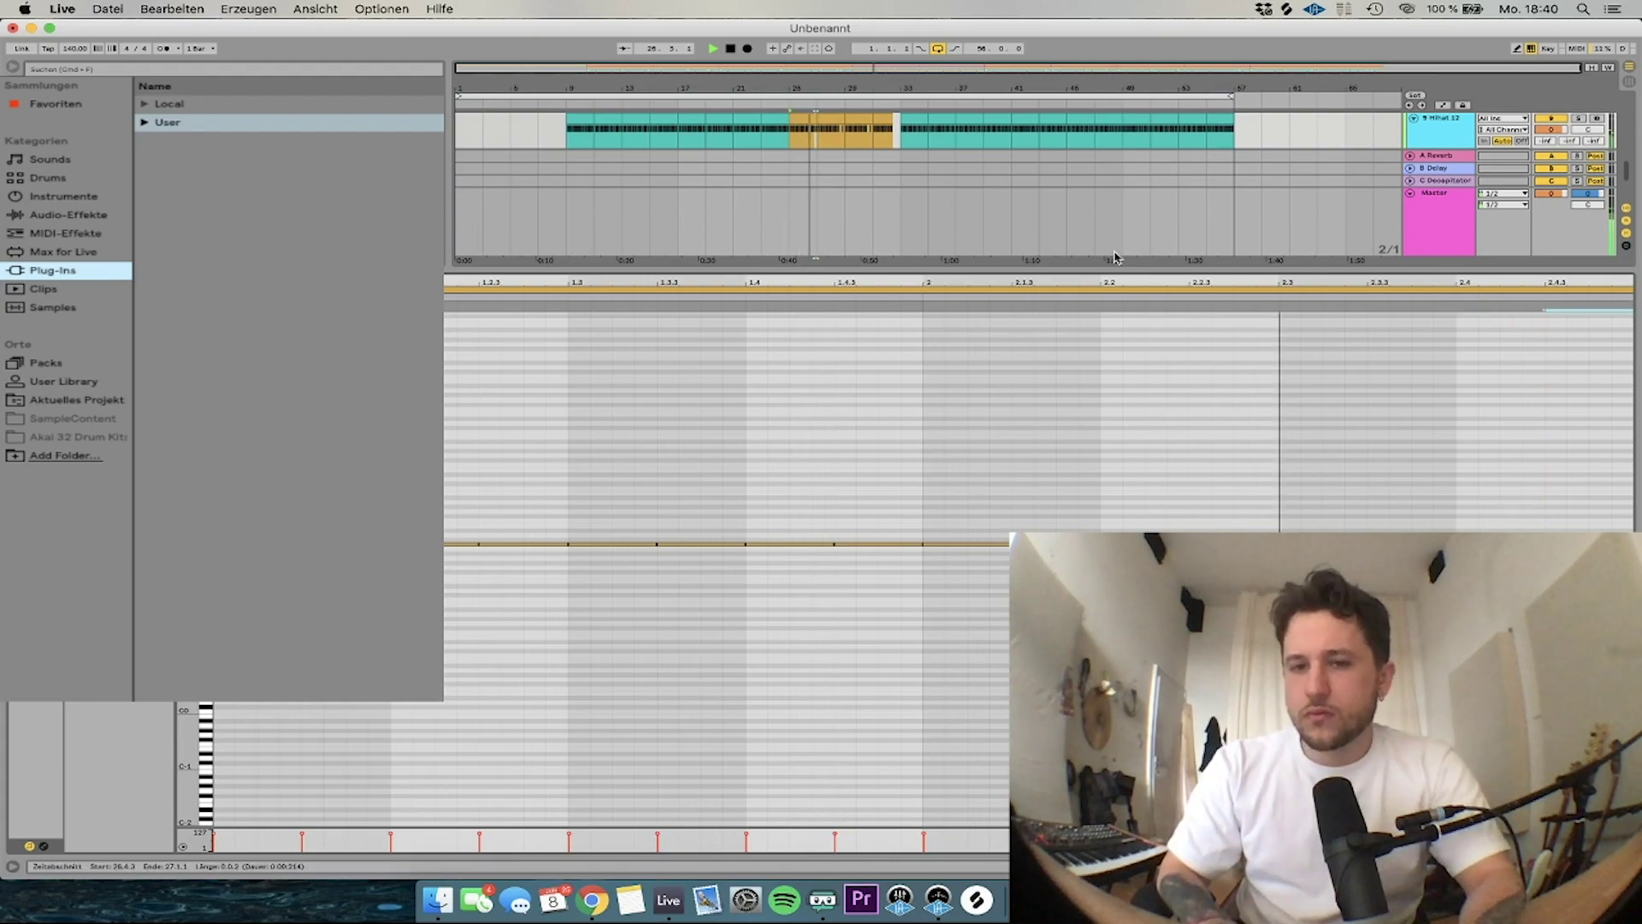
# Duplicate the edited two-bar hi-hat clip three times to fill the break up to bar 33
pyautogui.click(803, 118)
pyautogui.press('super+d')
pyautogui.press('super+d')
pyautogui.press('super+d')
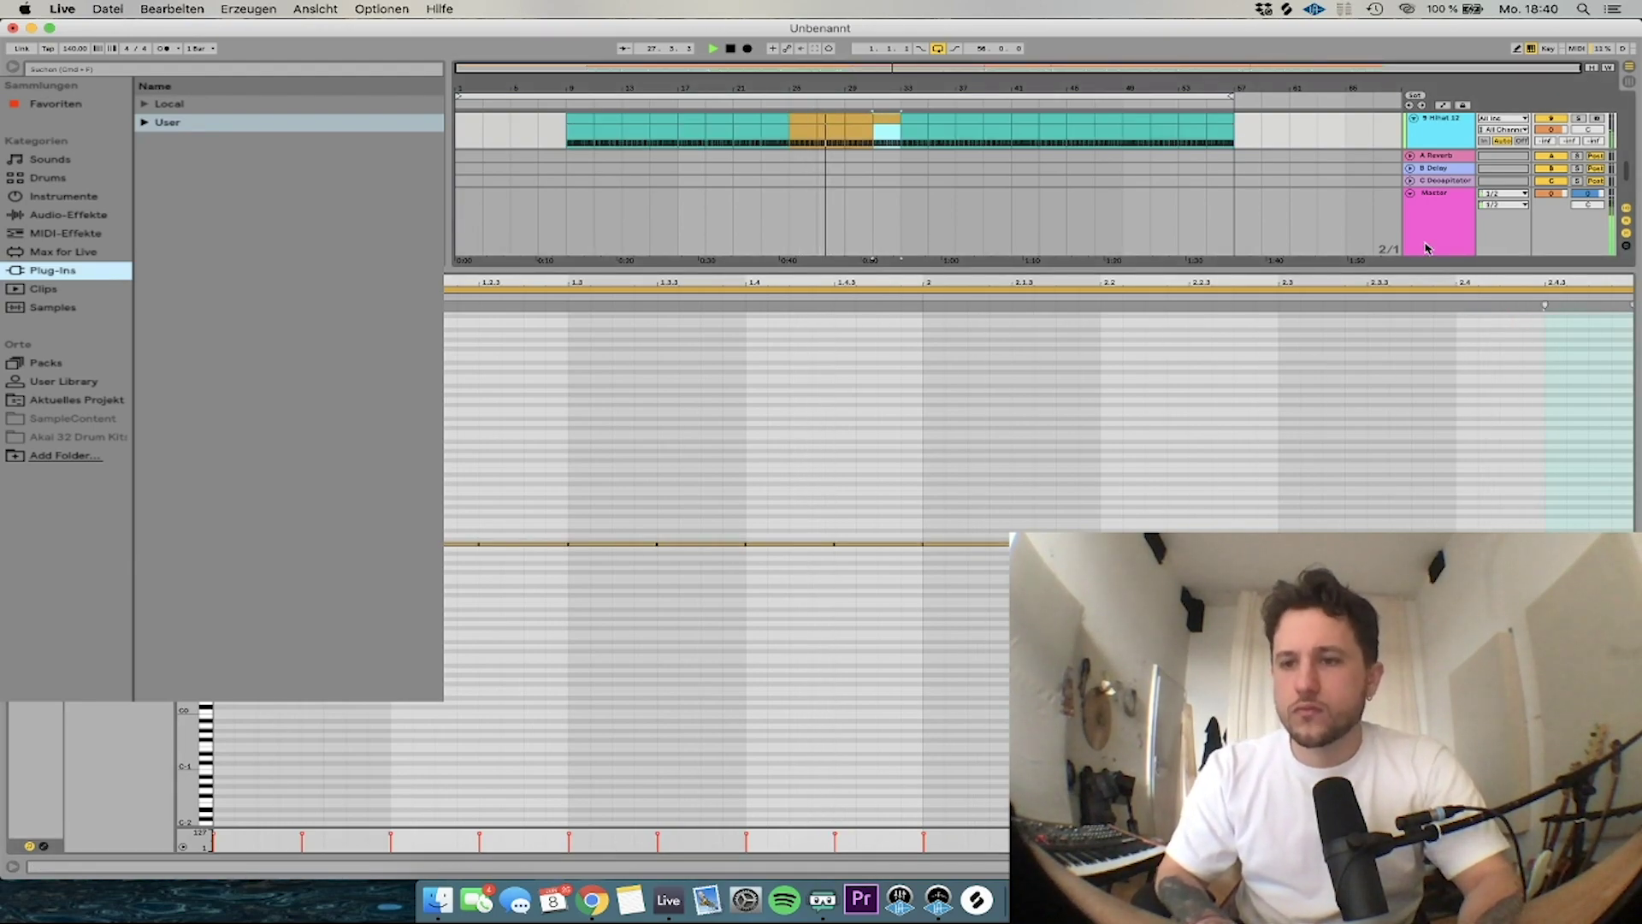
# Lower the volume of the OB-Xa V track
pyautogui.click(1429, 249)
pyautogui.scroll(3, 1551, 182)
pyautogui.moveTo(1551, 177); pyautogui.dragTo(1550, 205)
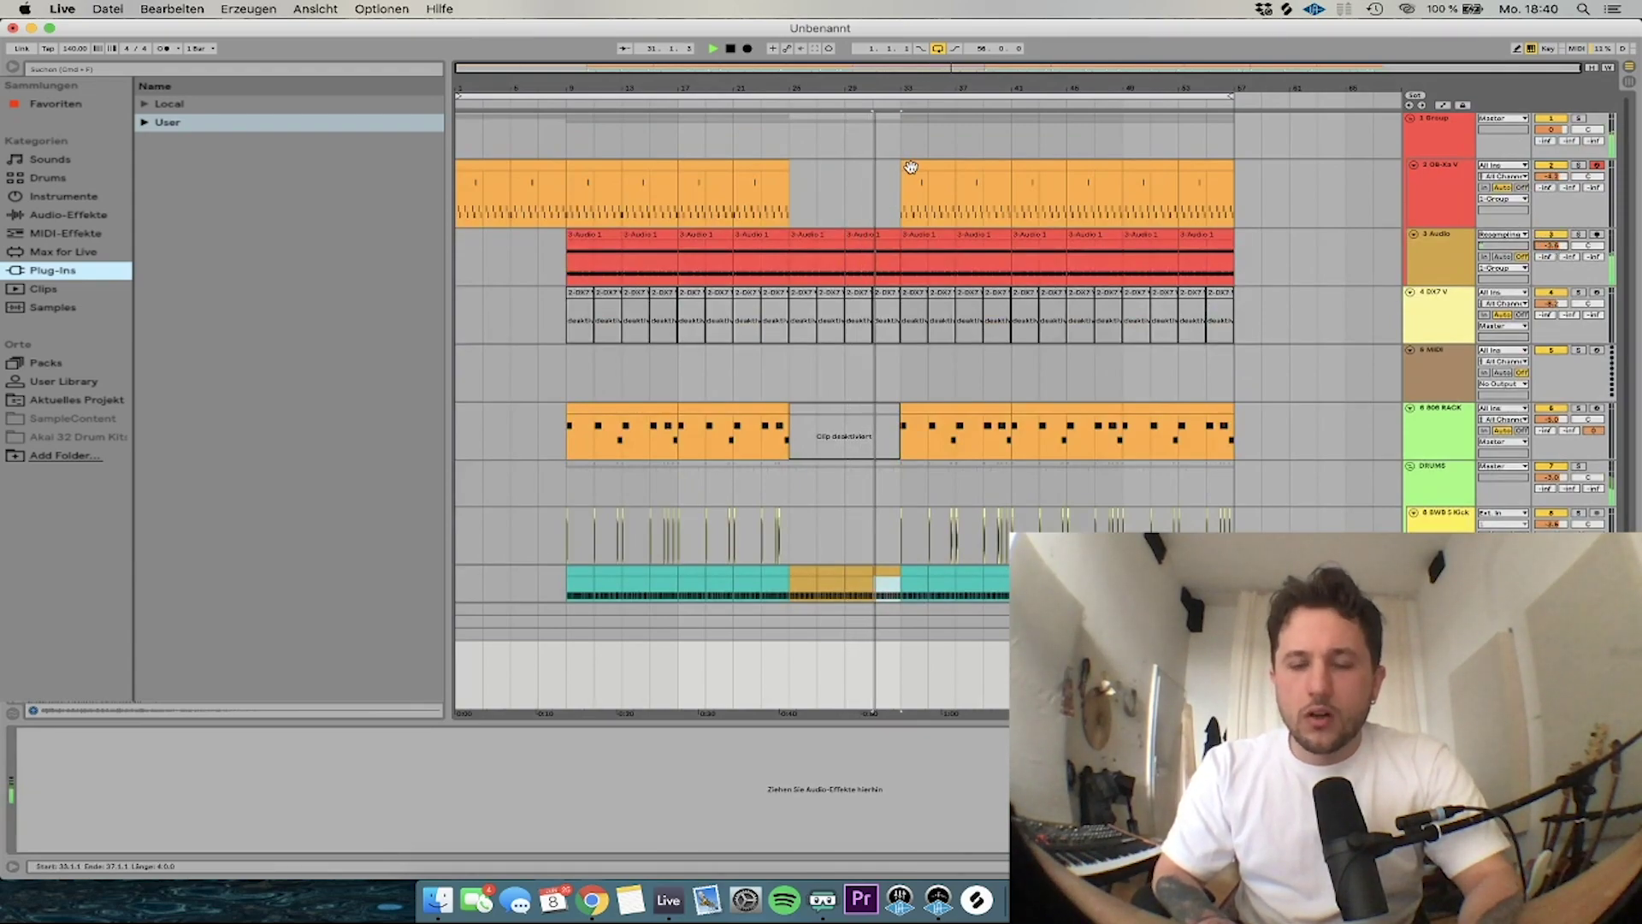
# Trim the end of the break's last hi-hat clip to leave a short gap before bar 33
pyautogui.scroll(-2, 959, 335)
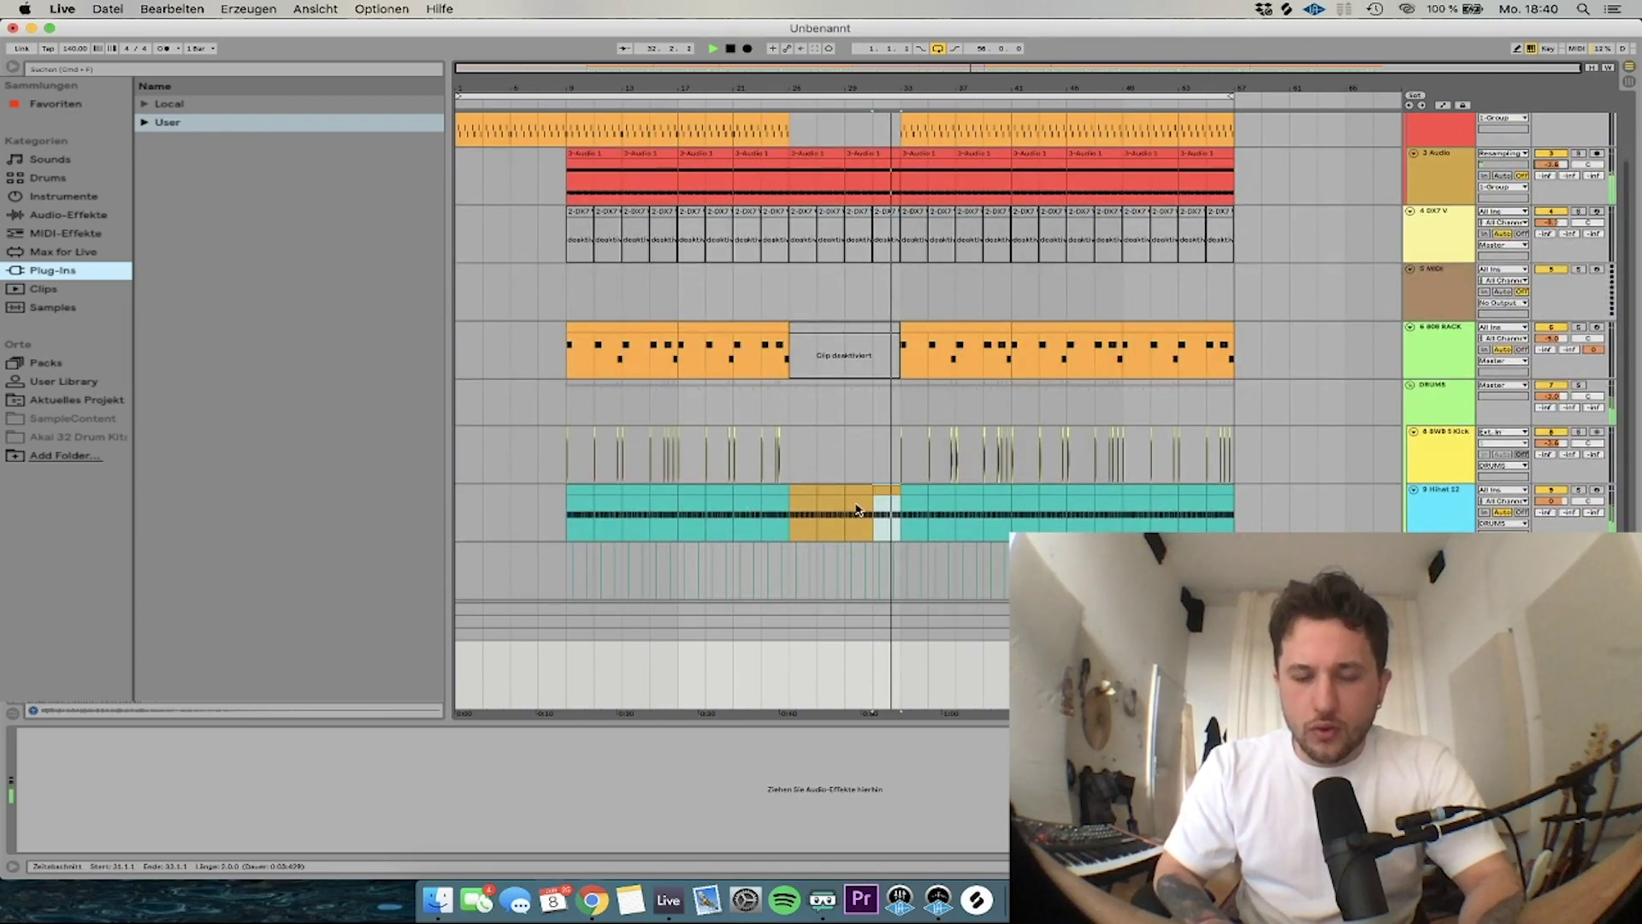
pyautogui.scroll(-1, 861, 504)
pyautogui.scroll(5, 860, 505)
pyautogui.moveTo(1125, 475); pyautogui.dragTo(1105, 476)
pyautogui.click(1035, 417)
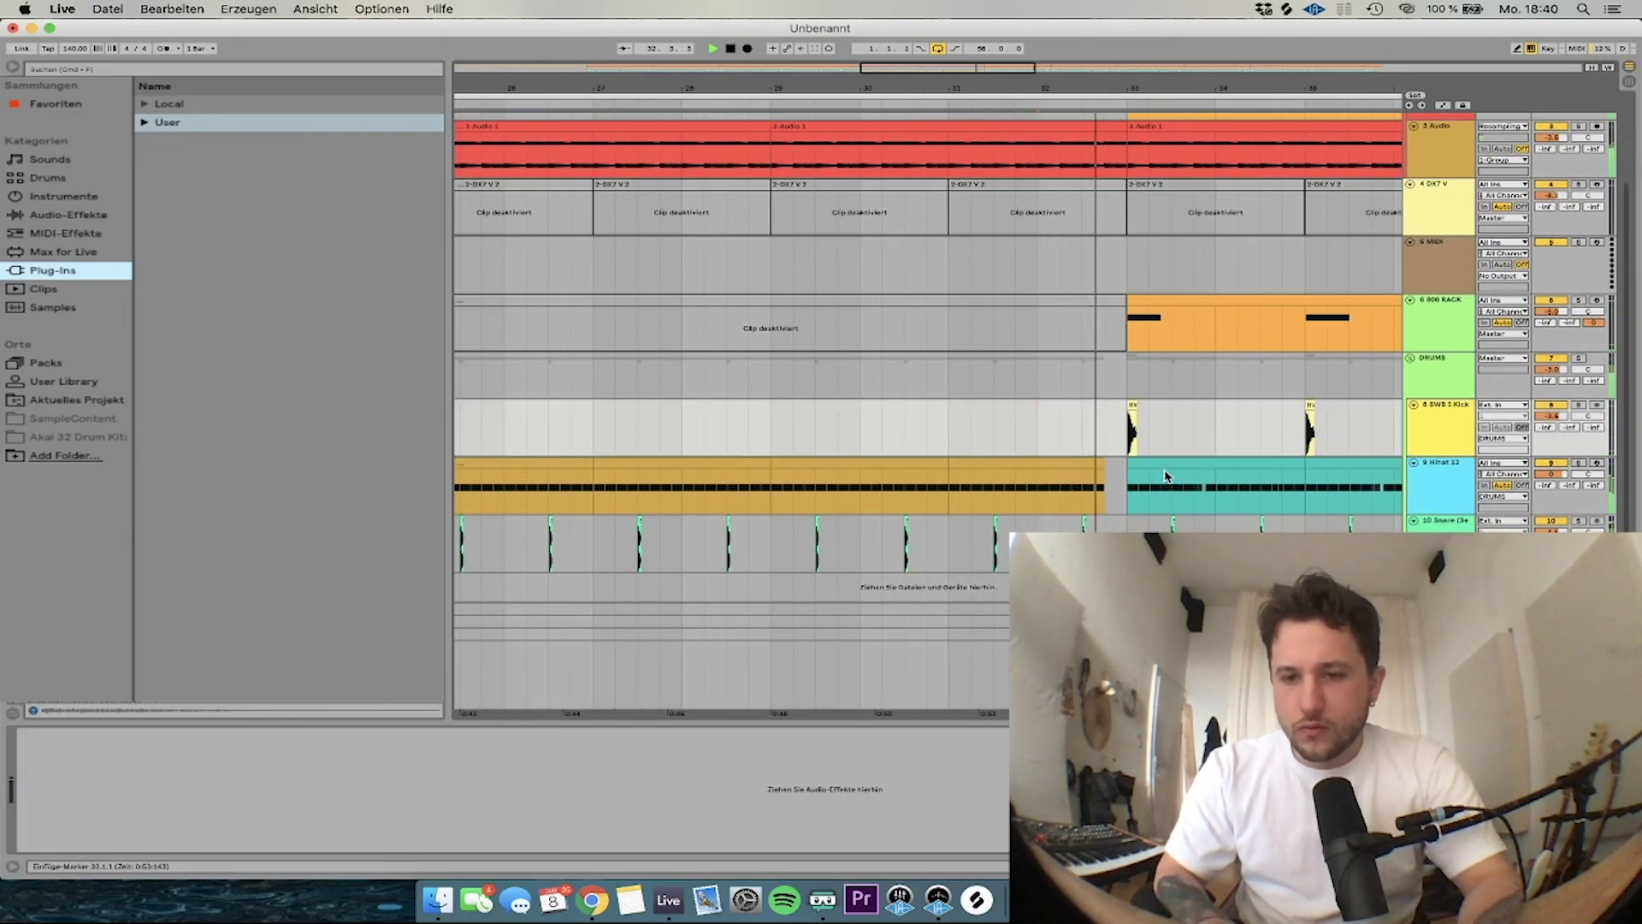
pyautogui.scroll(-5, 1059, 432)
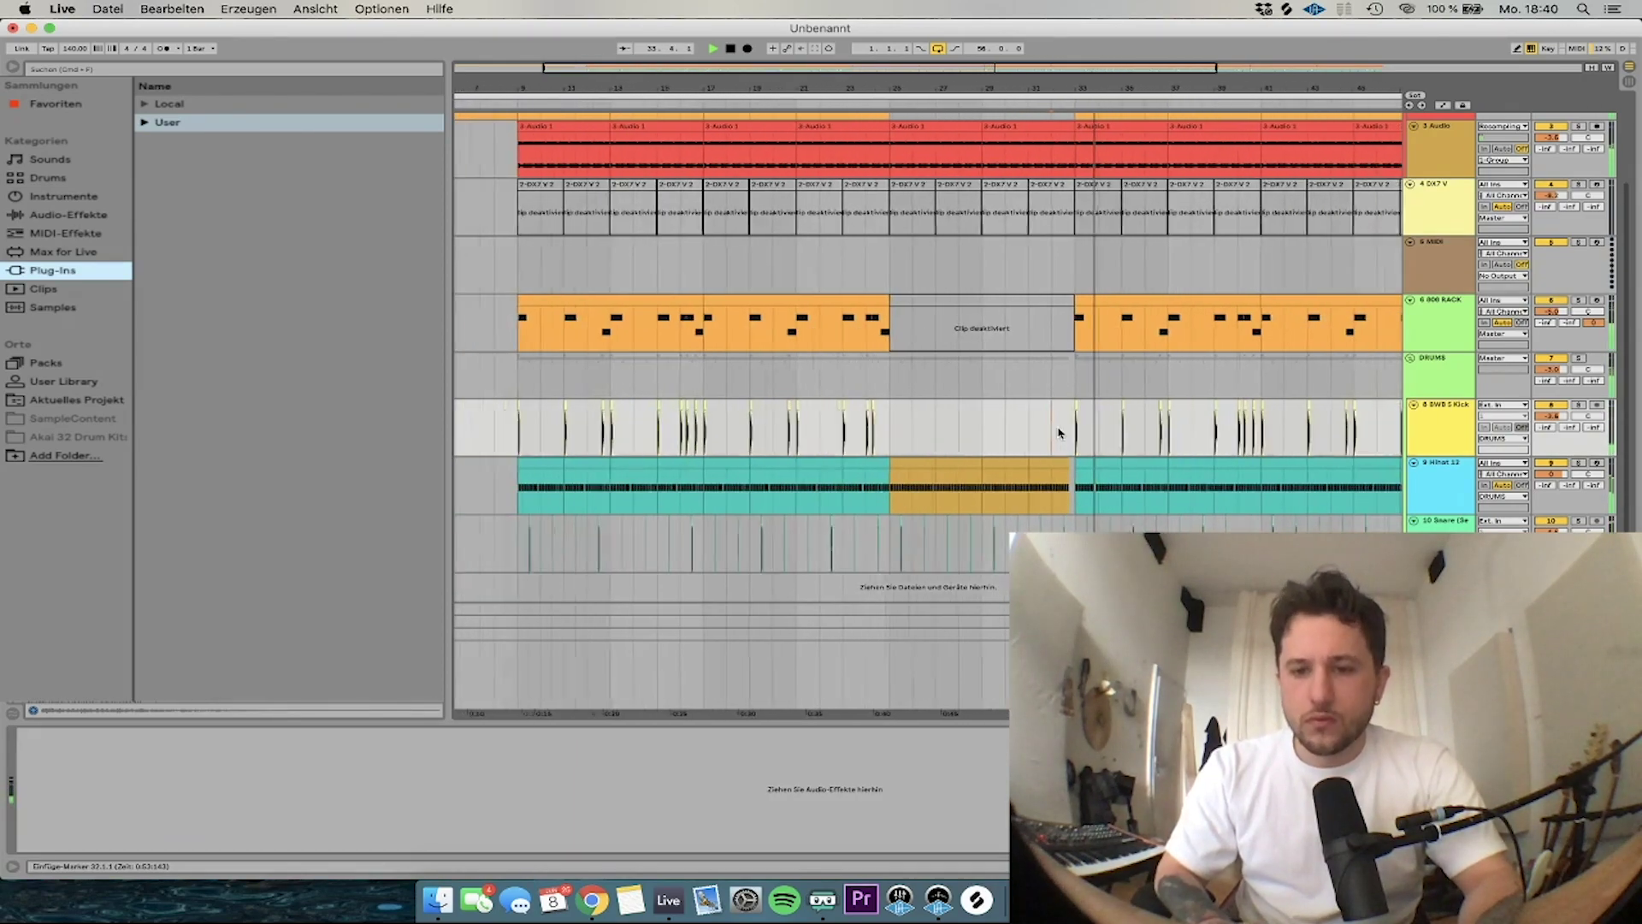
# Raise the song tempo to 135 BPM while auditioning the melody from bar 1
pyautogui.click(1433, 529)
pyautogui.scroll(-3, 1029, 416)
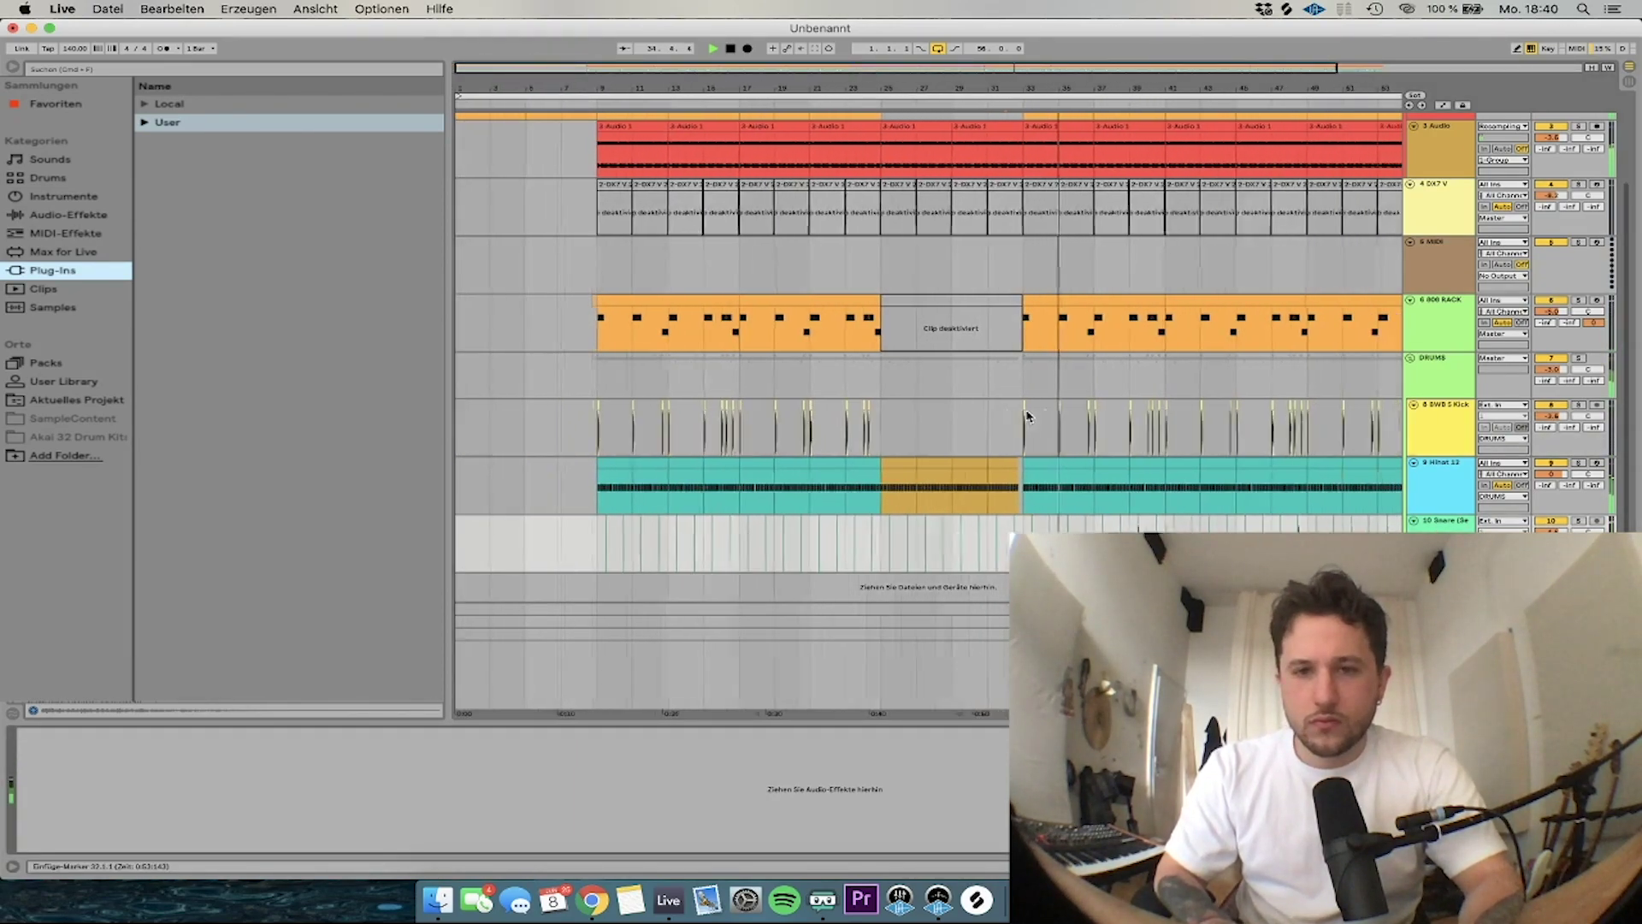
pyautogui.scroll(1, 1030, 416)
pyautogui.click(50, 49)
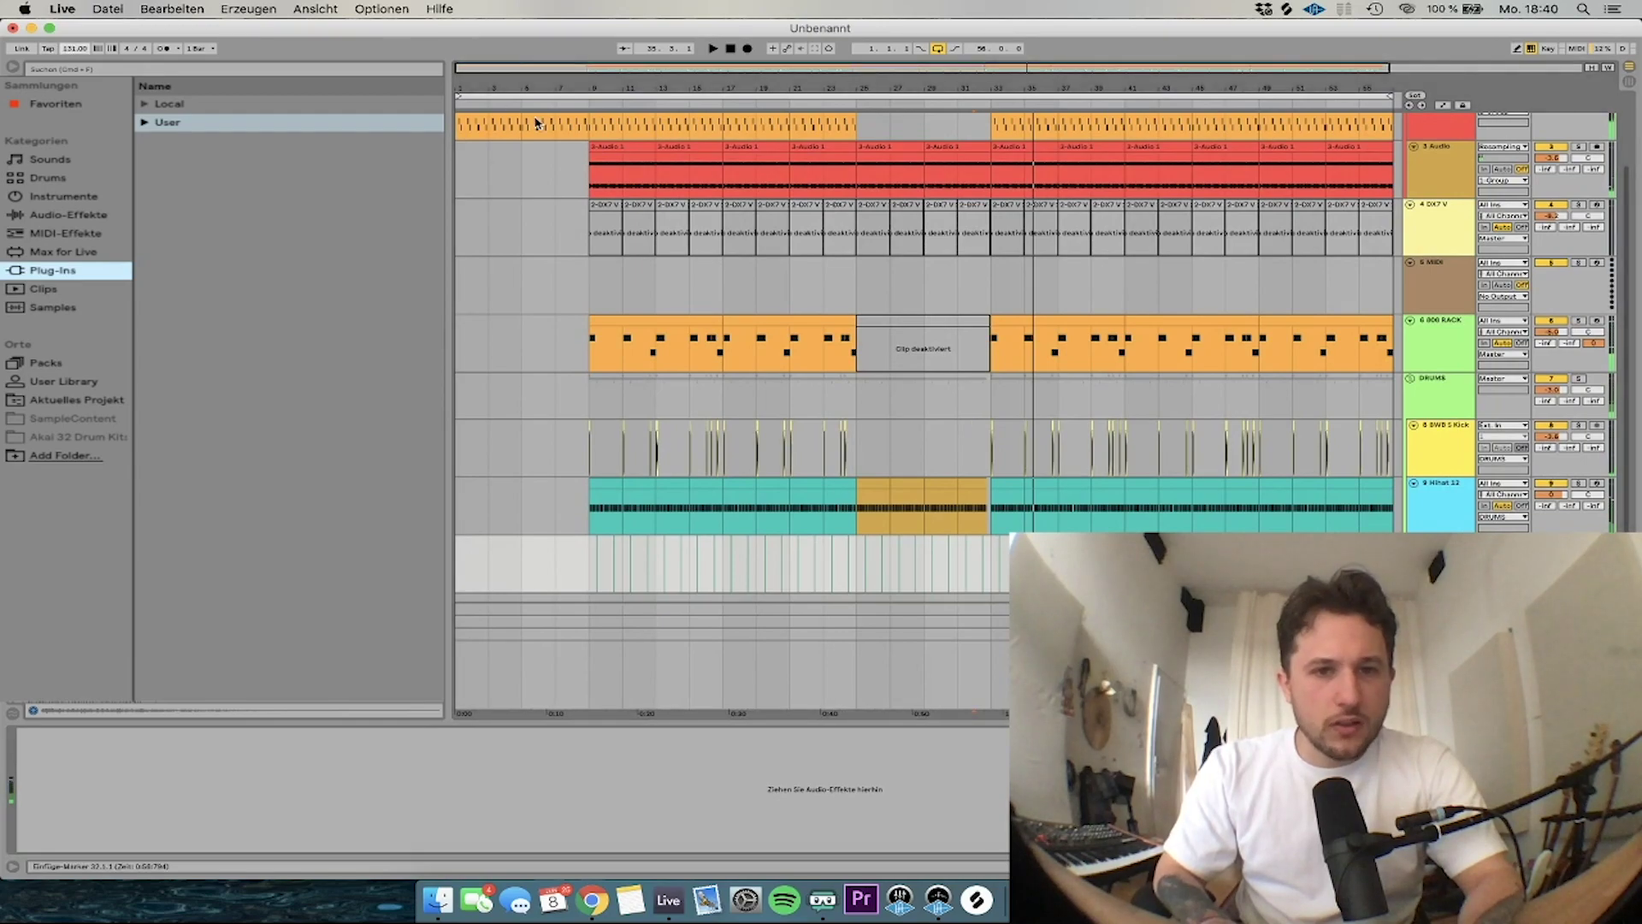
pyautogui.click(494, 124)
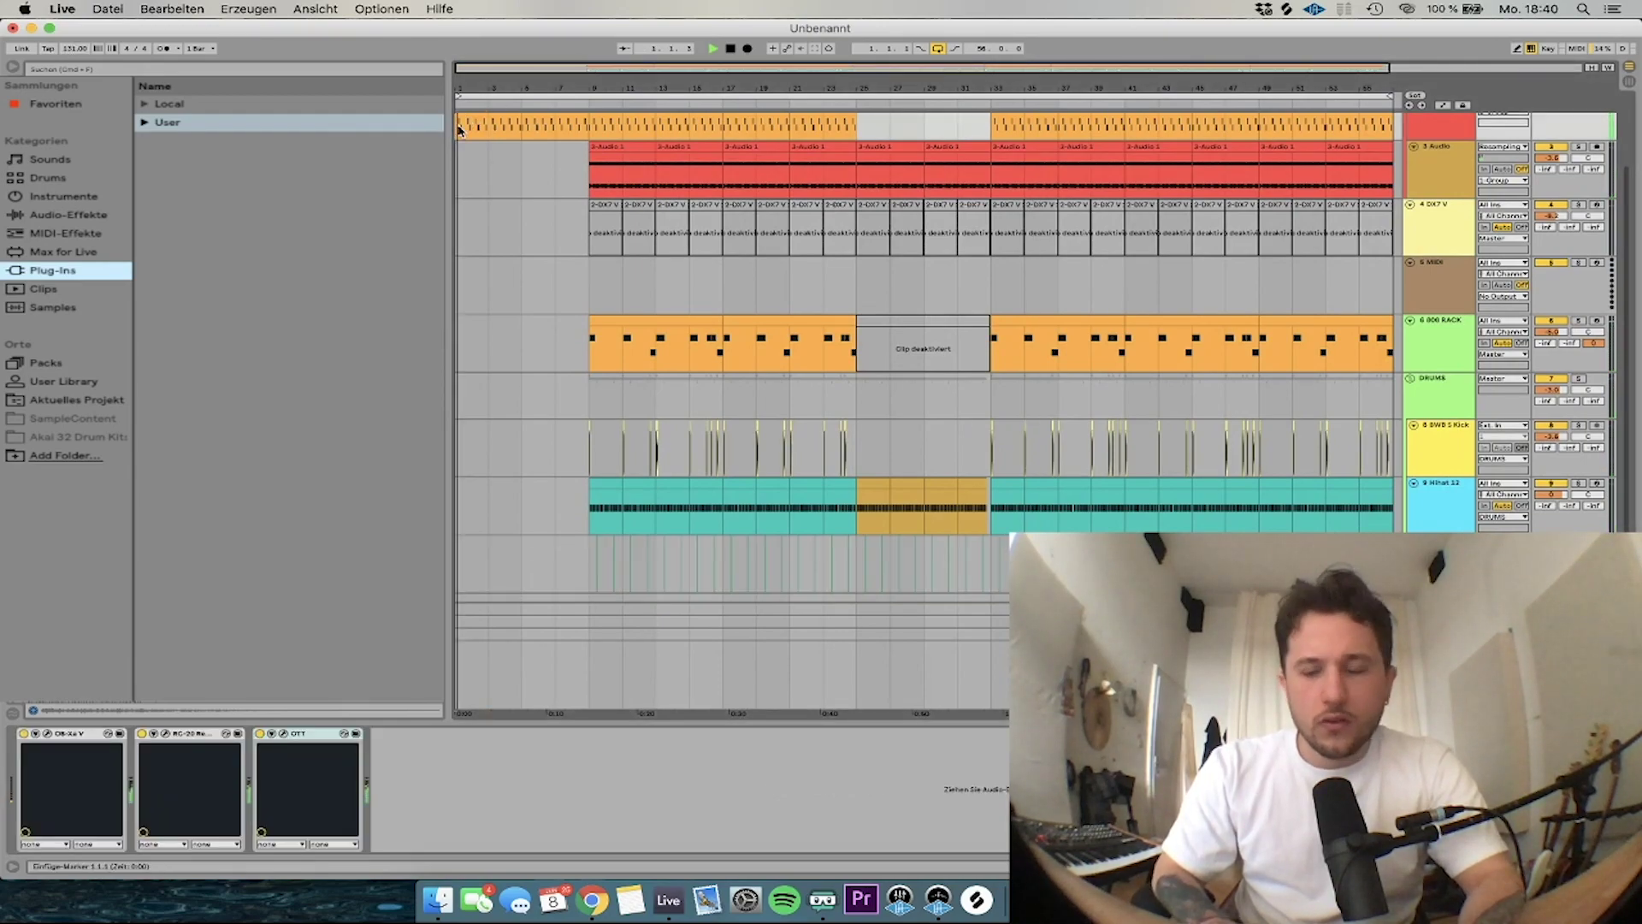
pyautogui.scroll(1, 585, 248)
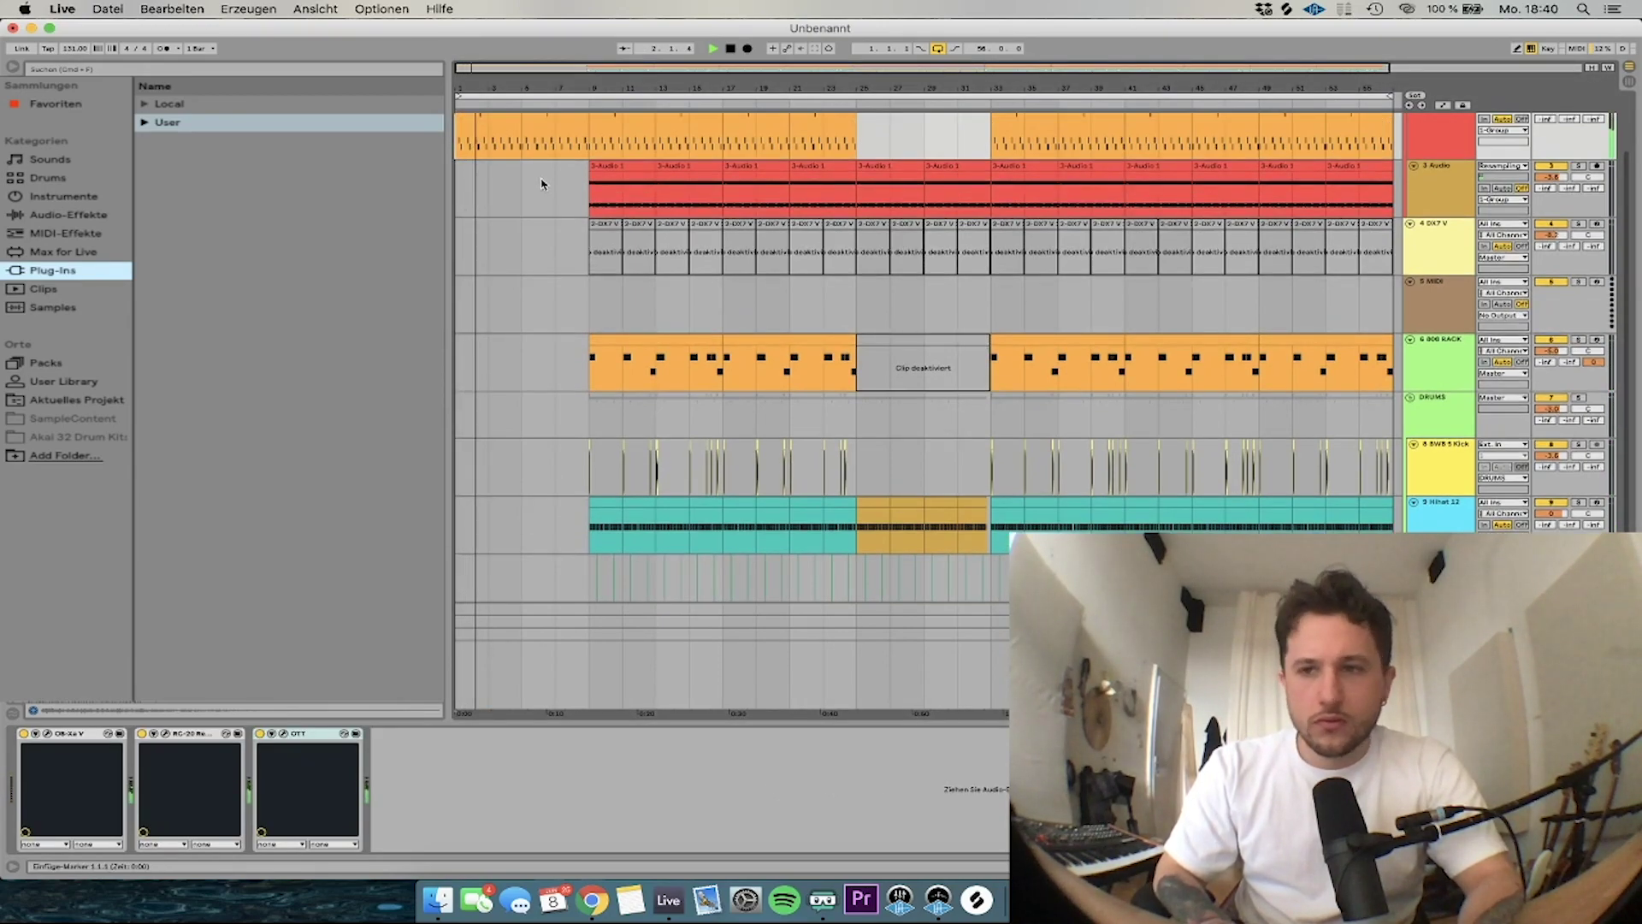
pyautogui.moveTo(75, 49); pyautogui.dragTo(76, 41)
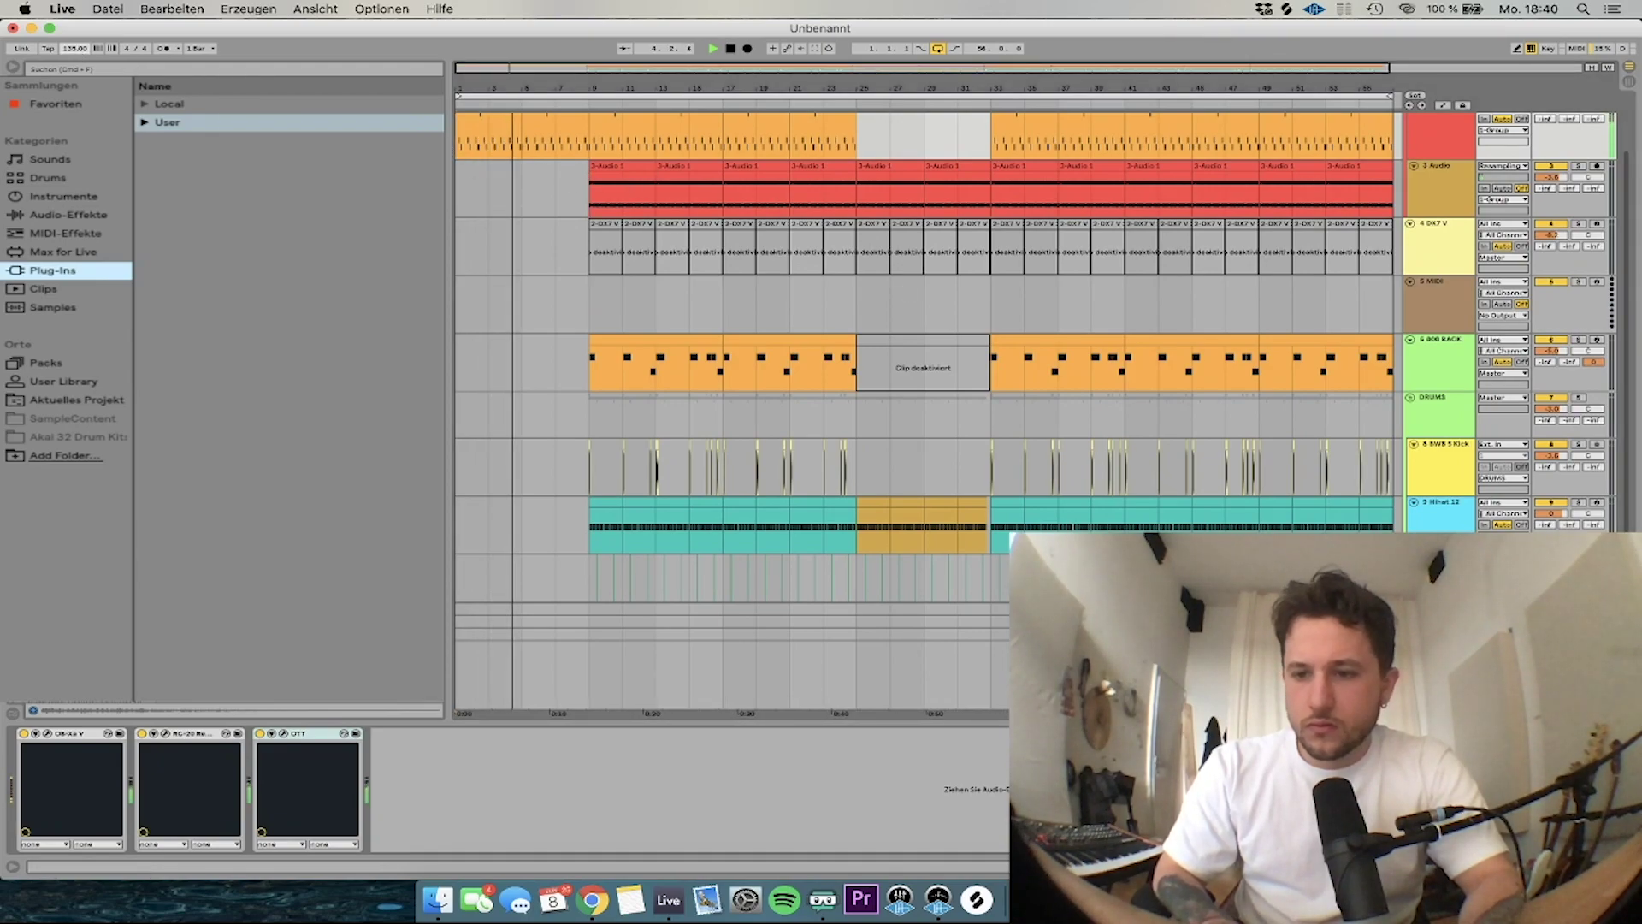
# Insert an audio track and a MIDI track below the hi-hat track, and load the Hihat 10 sample on the MIDI track
pyautogui.click(1440, 578)
pyautogui.press('Up')
pyautogui.press('Down')
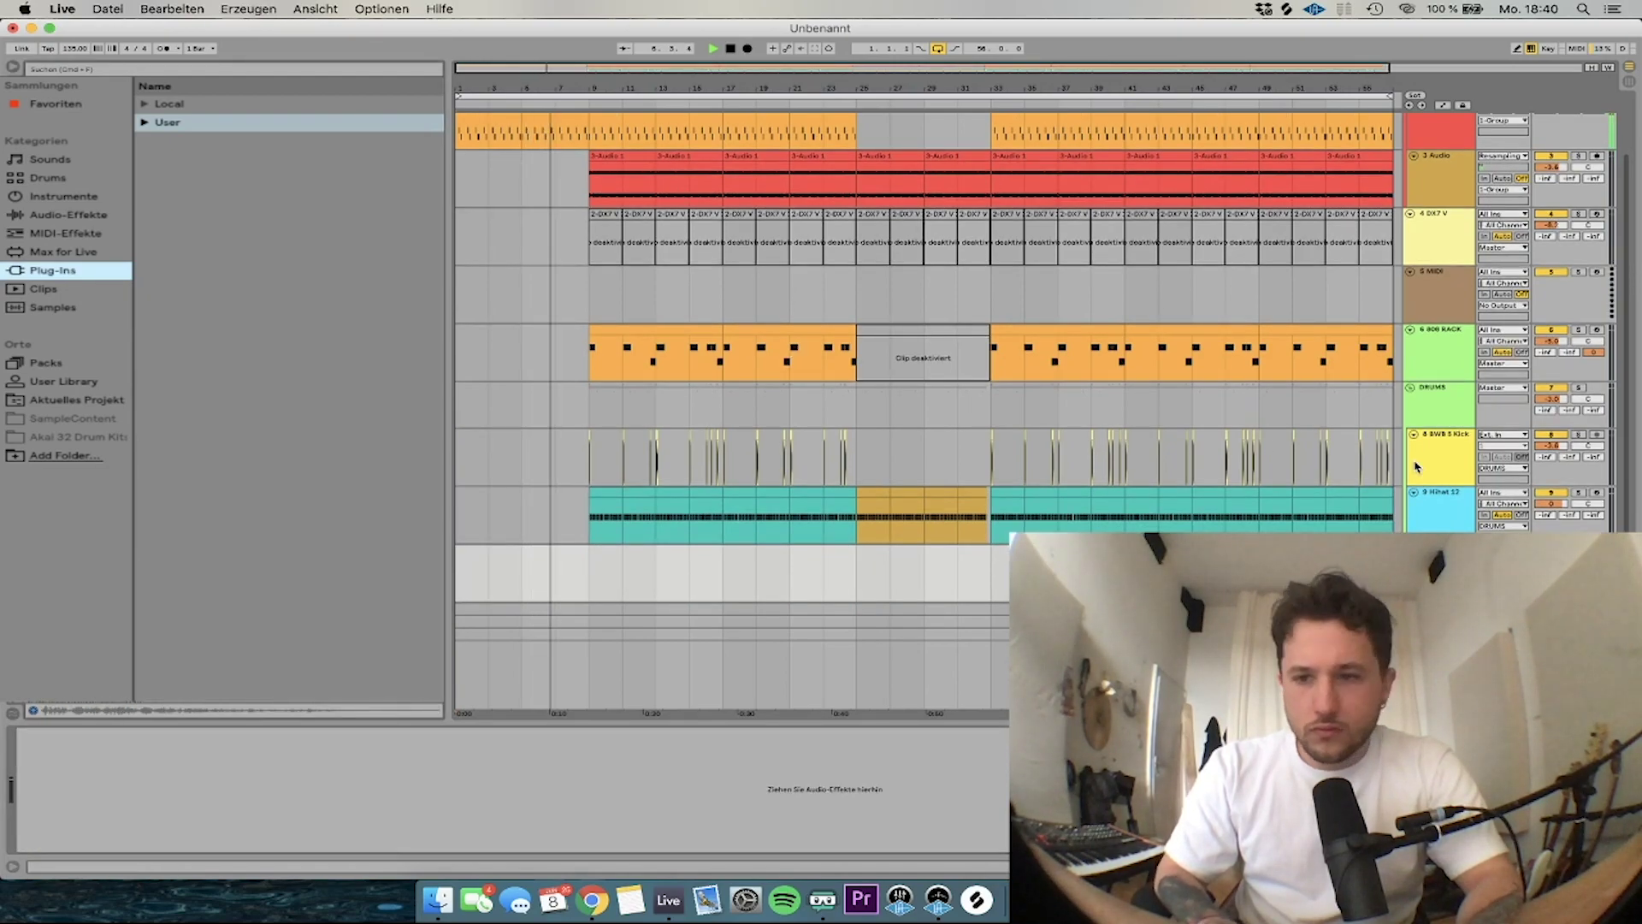
pyautogui.press('shift+super+t')
pyautogui.moveTo(596, 463); pyautogui.dragTo(458, 762)
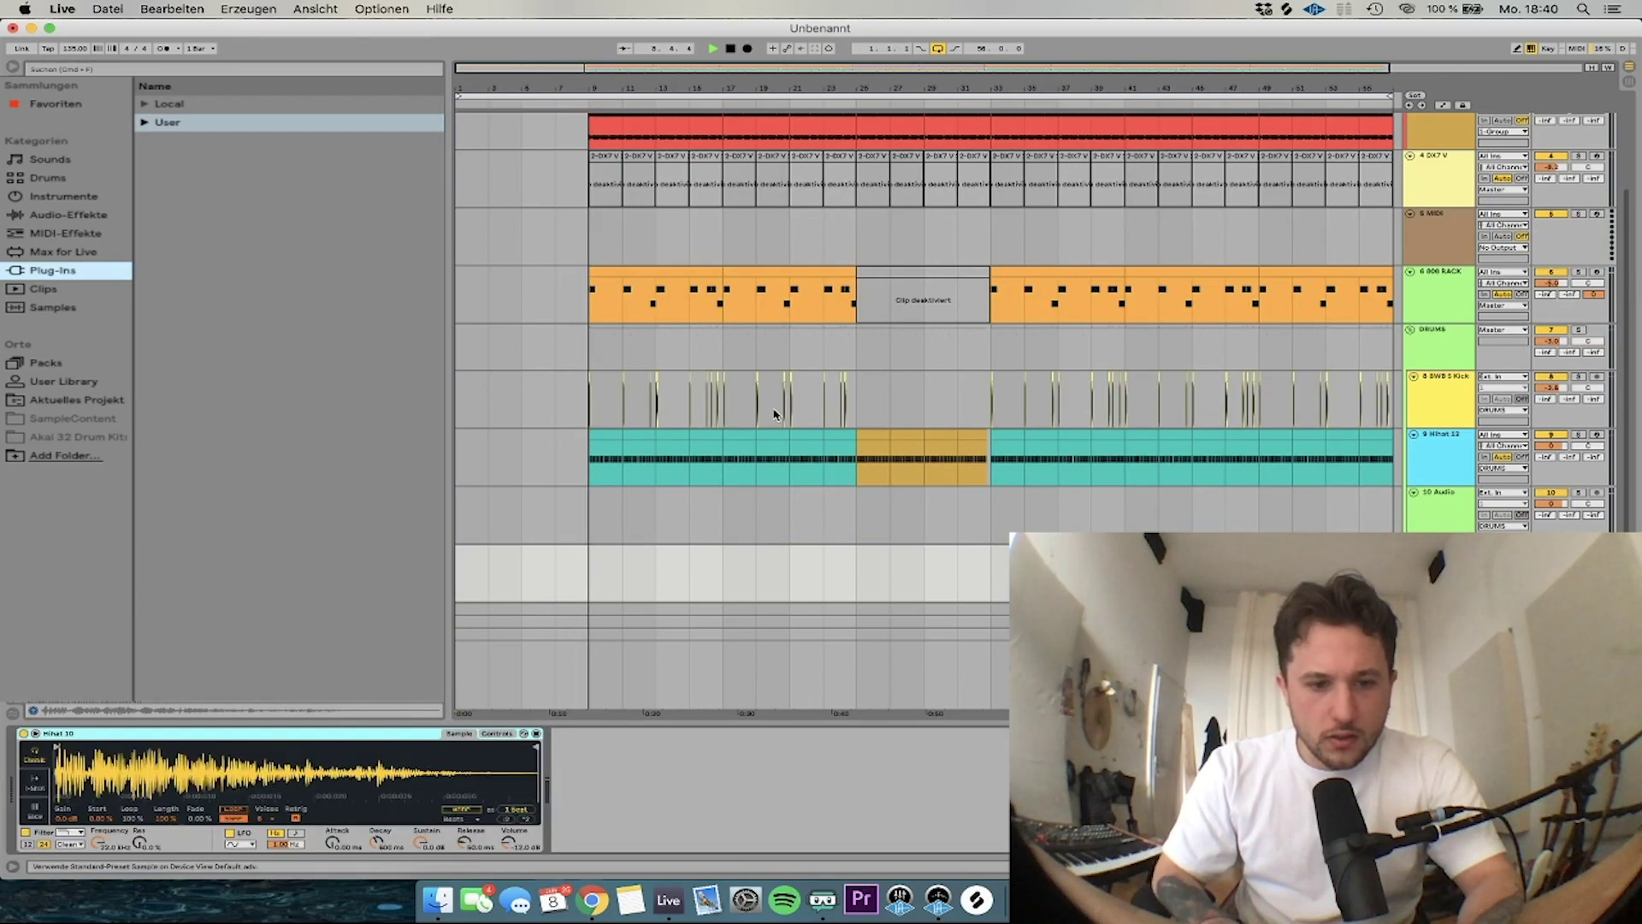
# Copy the two-bar hi-hat clip at bar 9 to the new Hihat 10 track and open it for note editing
pyautogui.press('space')
pyautogui.moveTo(589, 552); pyautogui.dragTo(647, 557)
pyautogui.moveTo(606, 440); pyautogui.dragTo(612, 561)
pyautogui.press('space')
pyautogui.doubleClick(603, 550)
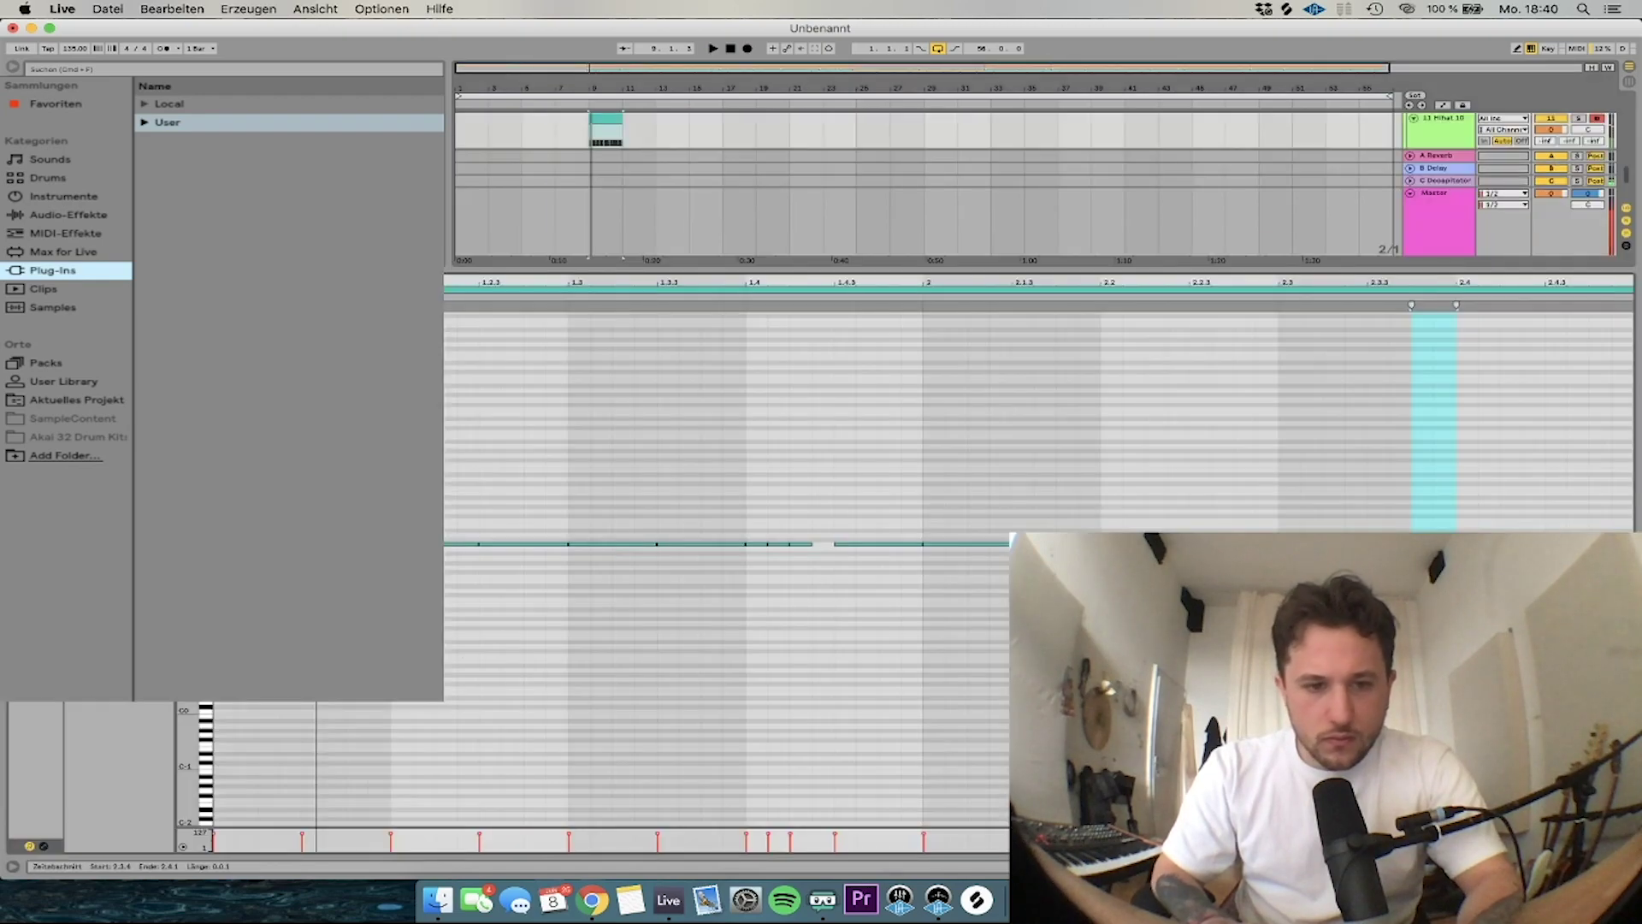
# Delete the hi-hat notes at 1.1.3 and 1.2.3 and add a short C3 note just after 1.2
pyautogui.doubleClick(330, 543)
pyautogui.press('space')
pyautogui.moveTo(427, 557); pyautogui.dragTo(531, 527)
pyautogui.press('Delete')
pyautogui.press('space')
pyautogui.press('space')
pyautogui.doubleClick(329, 544)
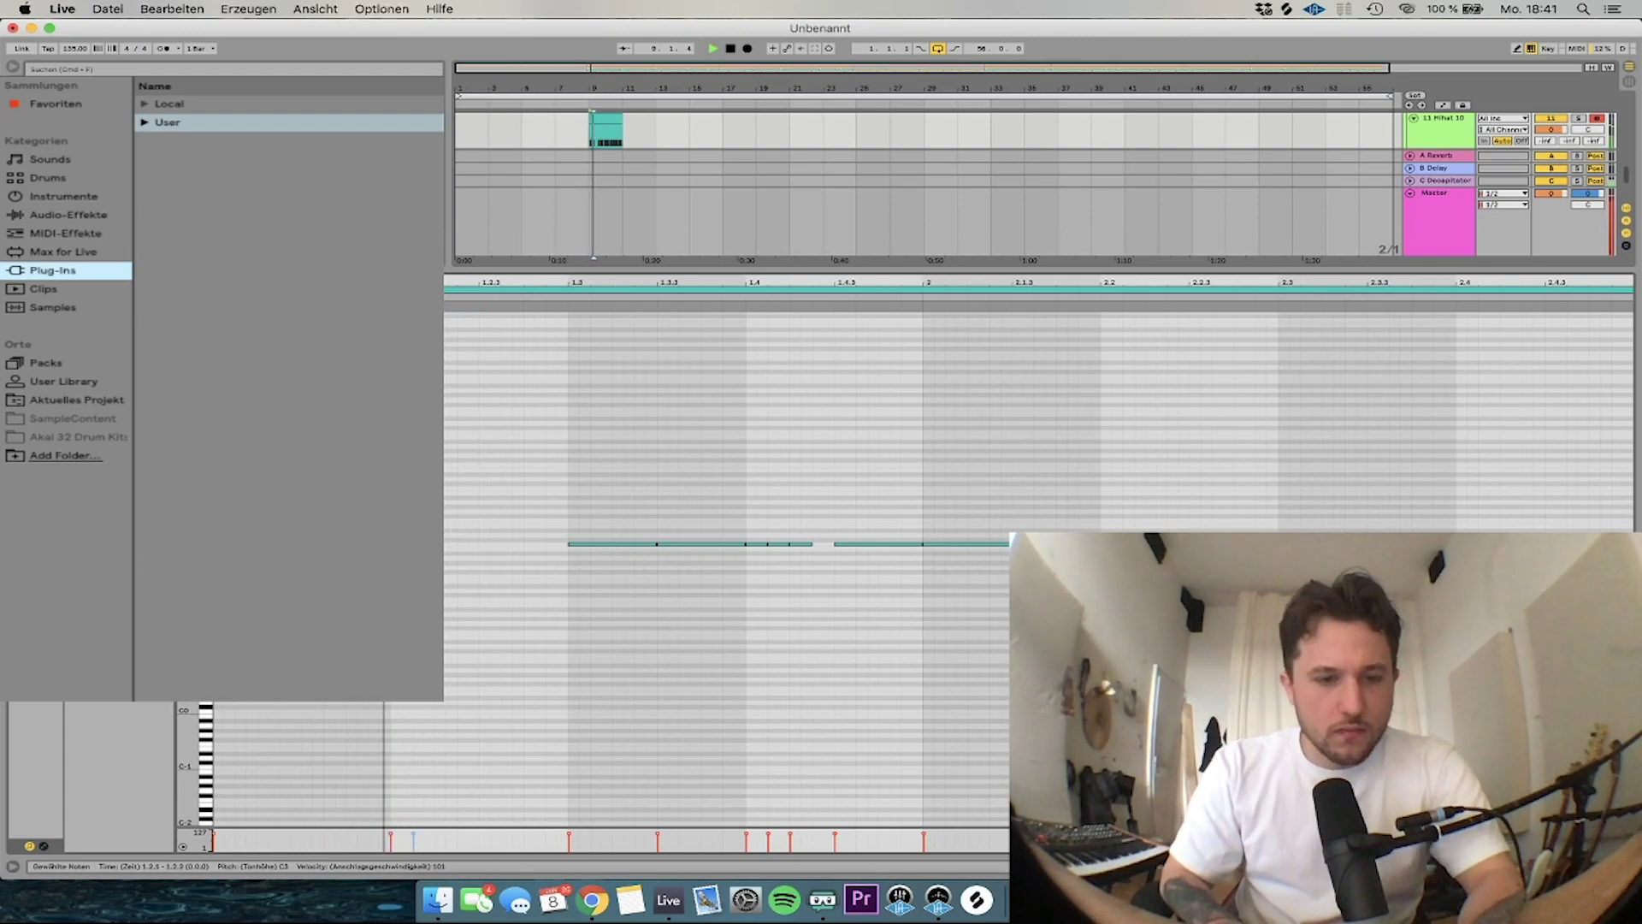
# Delete the note at 1.3.3 and the third short note after 1.4, and lower the second short note to F#2
pyautogui.press('space')
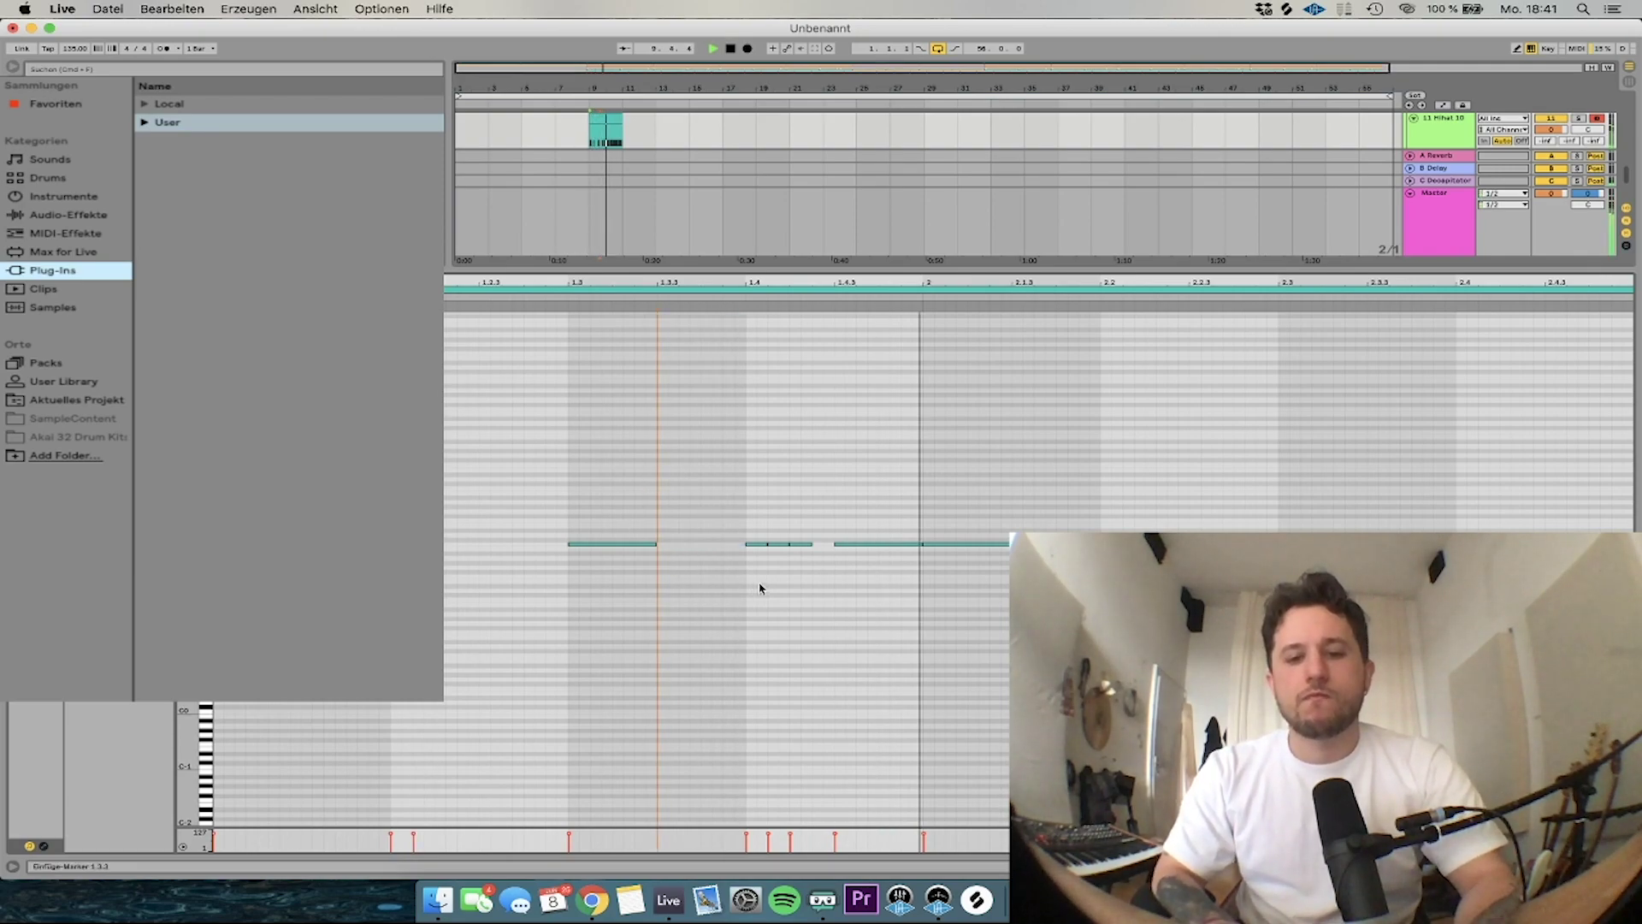
pyautogui.press('space')
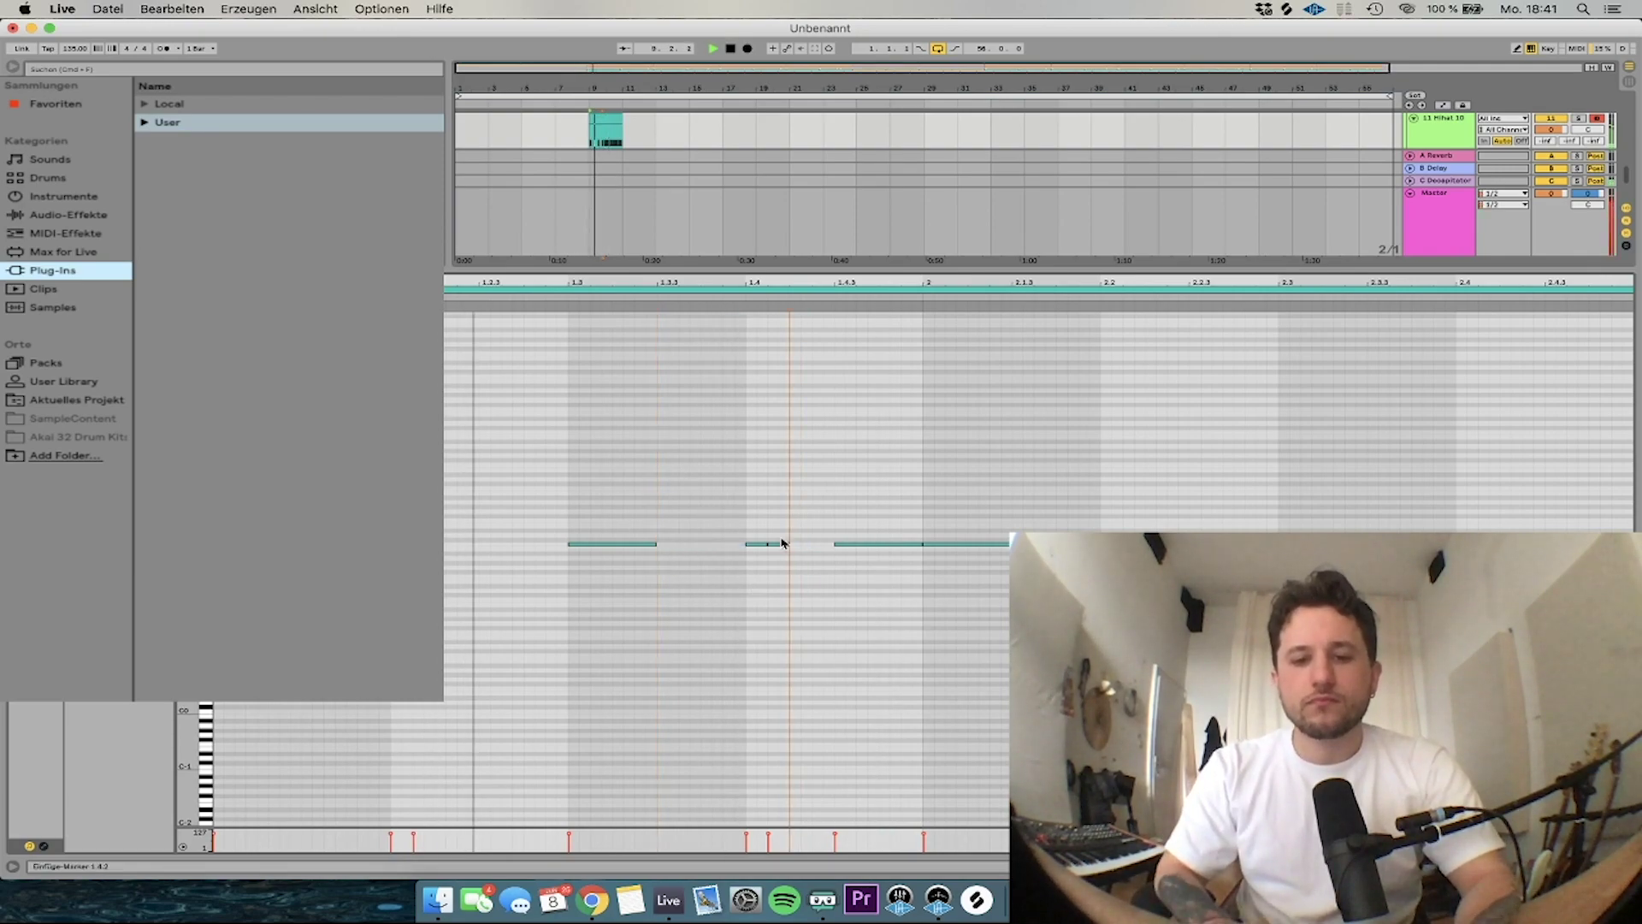
pyautogui.moveTo(780, 543); pyautogui.dragTo(778, 577)
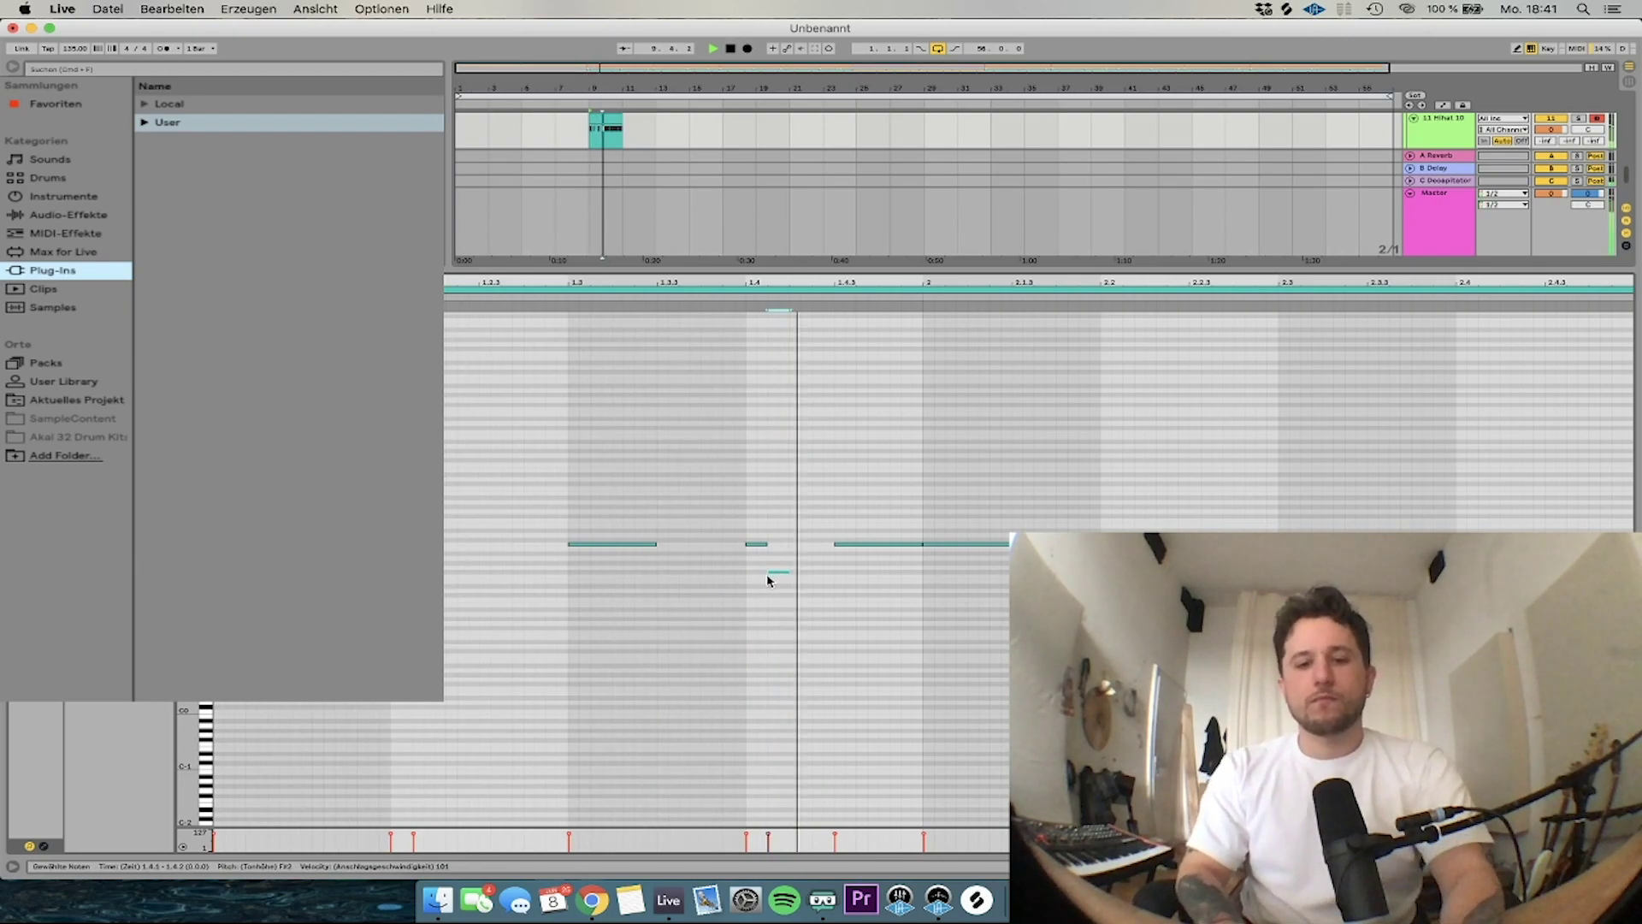
pyautogui.press('space')
# Delete all hi-hat notes in the clip's second bar
pyautogui.moveTo(989, 596); pyautogui.dragTo(1616, 442)
pyautogui.press('space')
pyautogui.press('Delete')
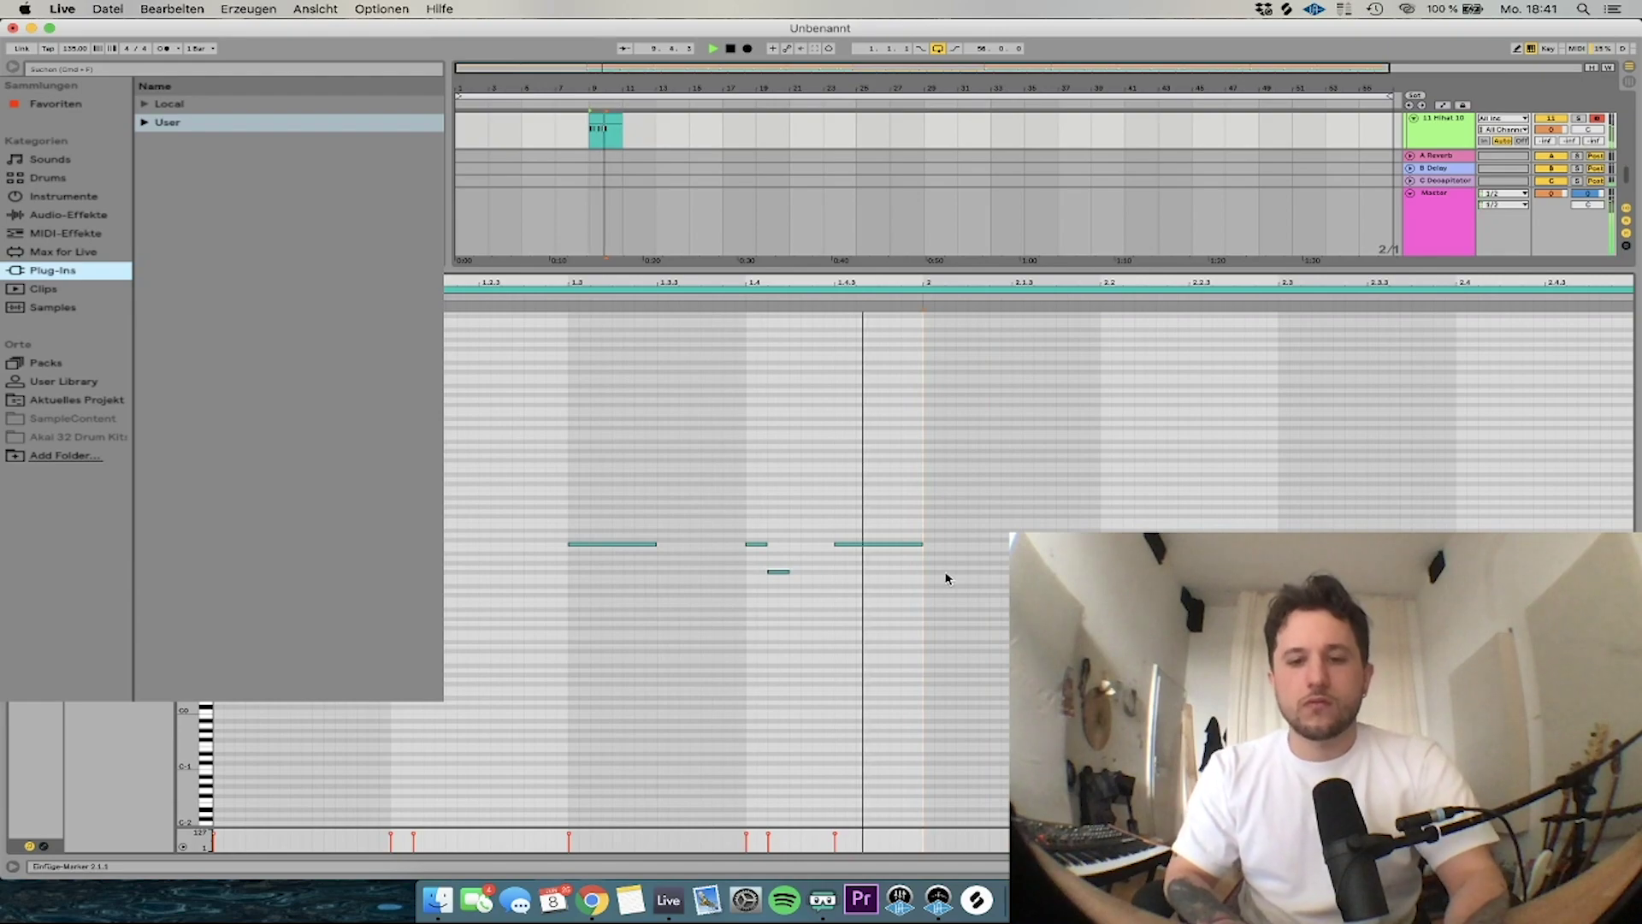
# Shorten the hi-hat note at 1.4.3 and place a second short note of equal length directly behind it
pyautogui.click(889, 546)
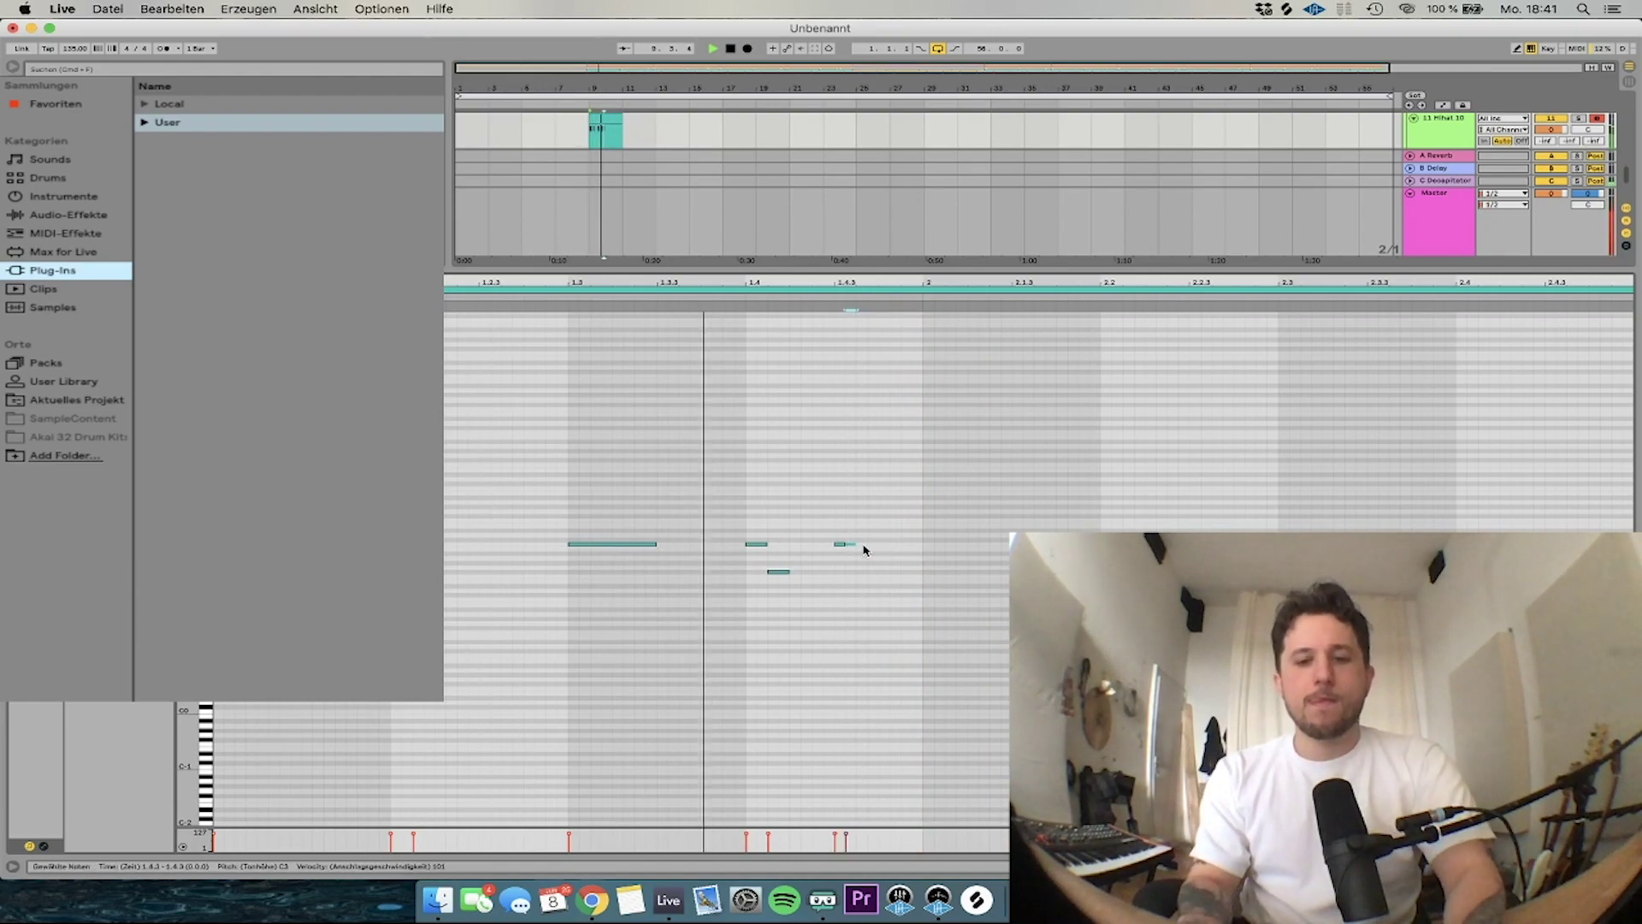
pyautogui.press('super+d')
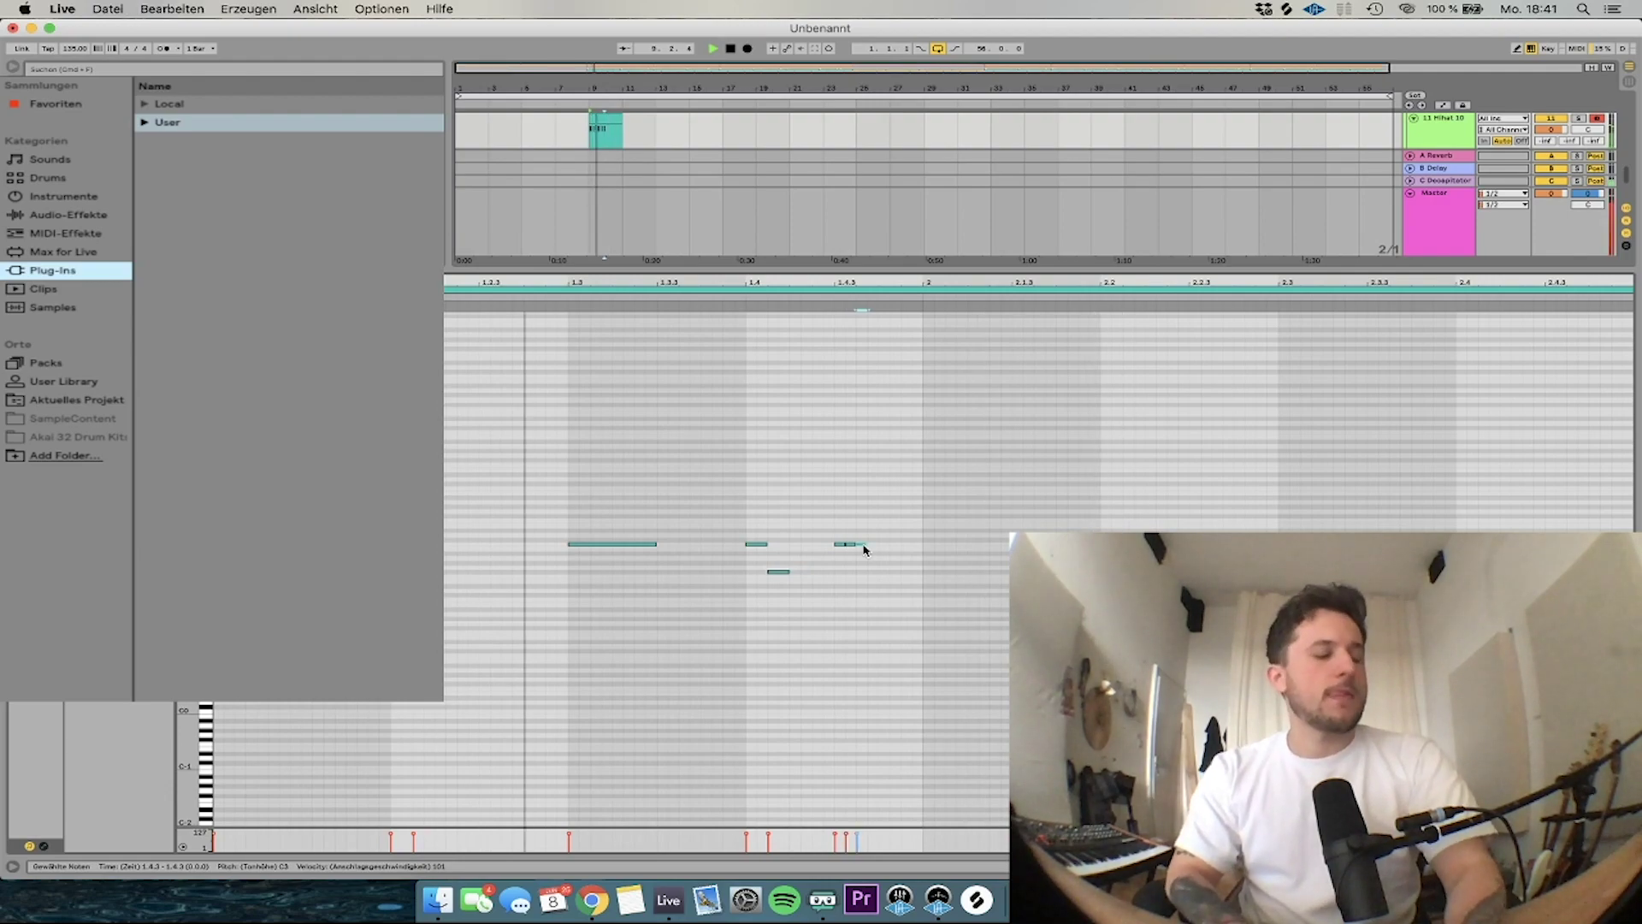
pyautogui.press('space')
pyautogui.click(852, 547)
pyautogui.moveTo(843, 543); pyautogui.dragTo(855, 544)
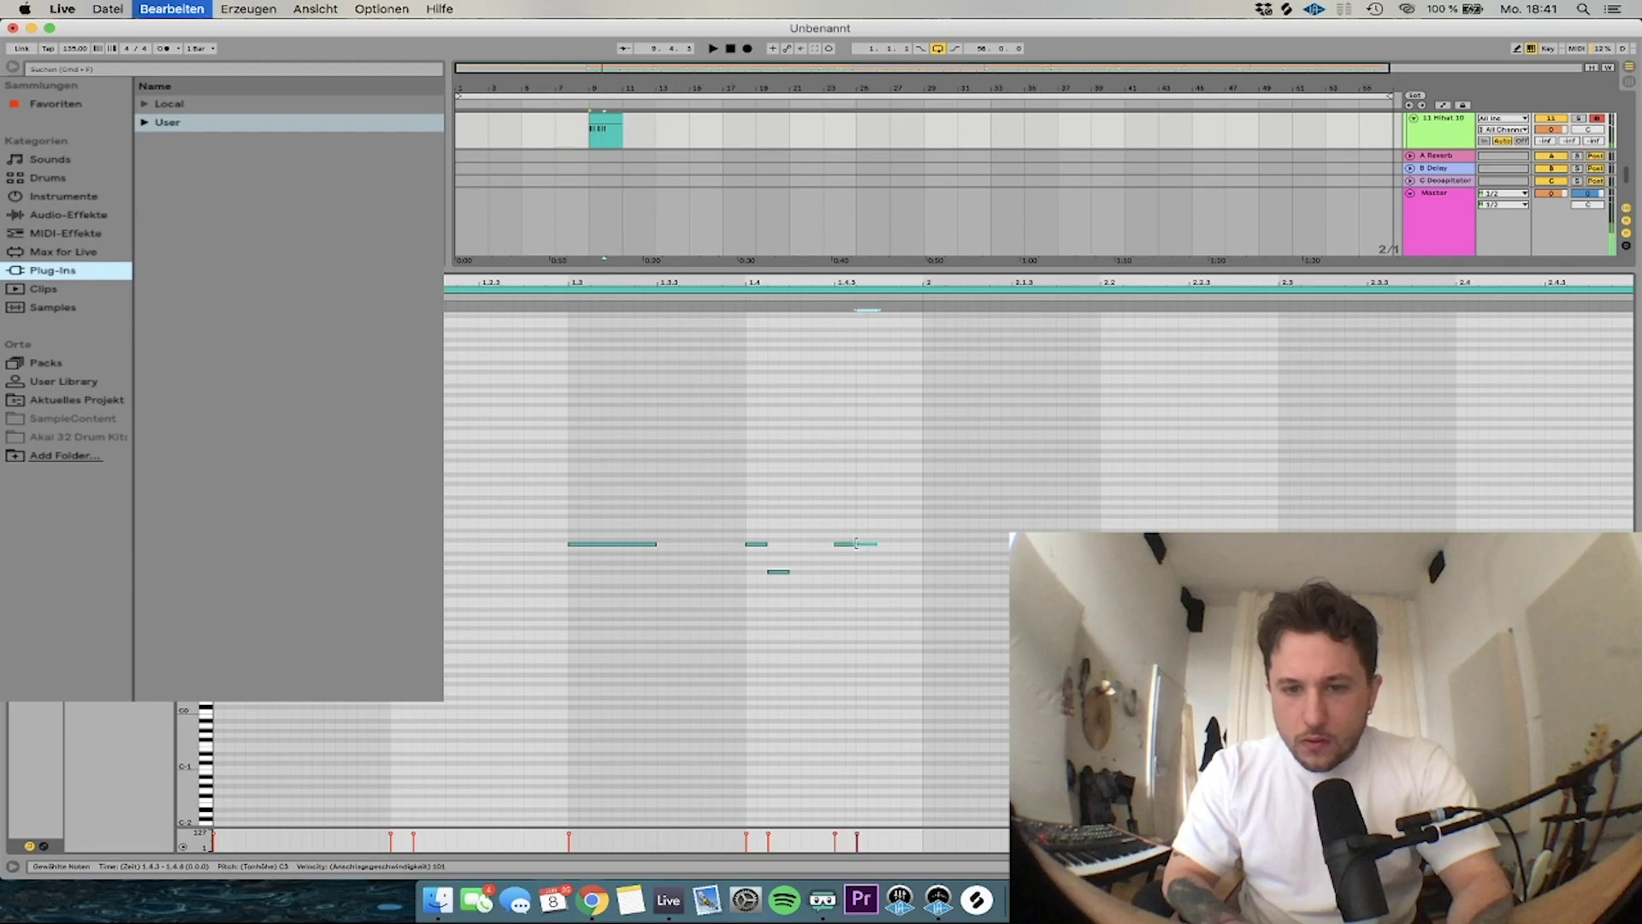
pyautogui.press('space')
pyautogui.click(907, 575)
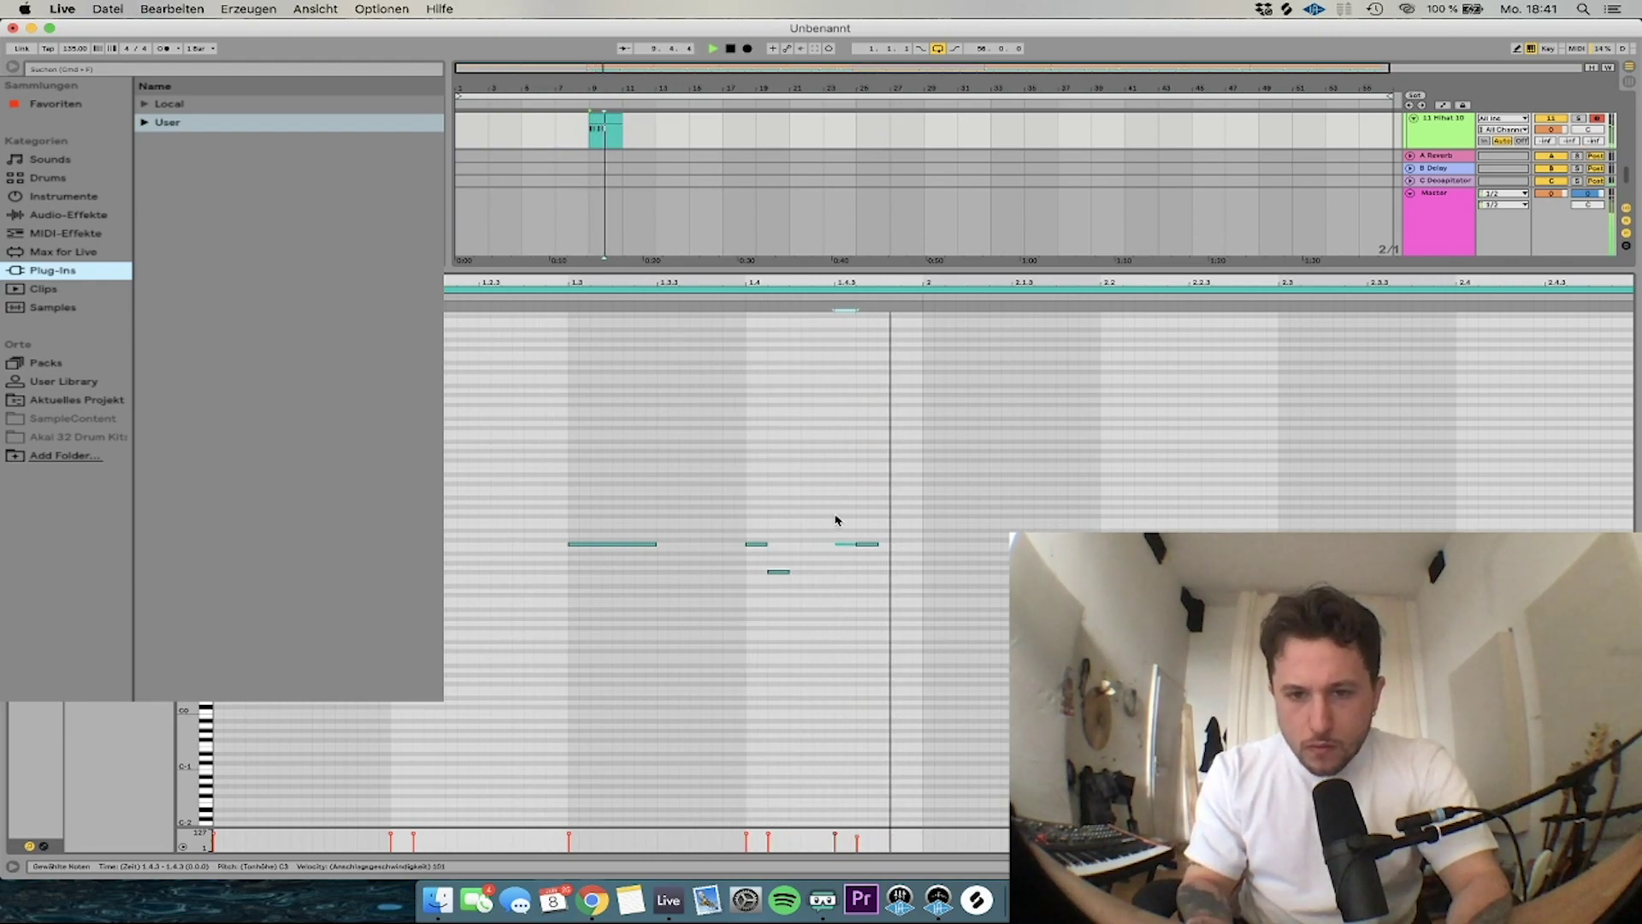
# Try the second short note after 1.4.3 at F#2, and delete that note
pyautogui.moveTo(869, 545); pyautogui.dragTo(868, 555)
pyautogui.press('space')
pyautogui.press('Down')
pyautogui.press('space')
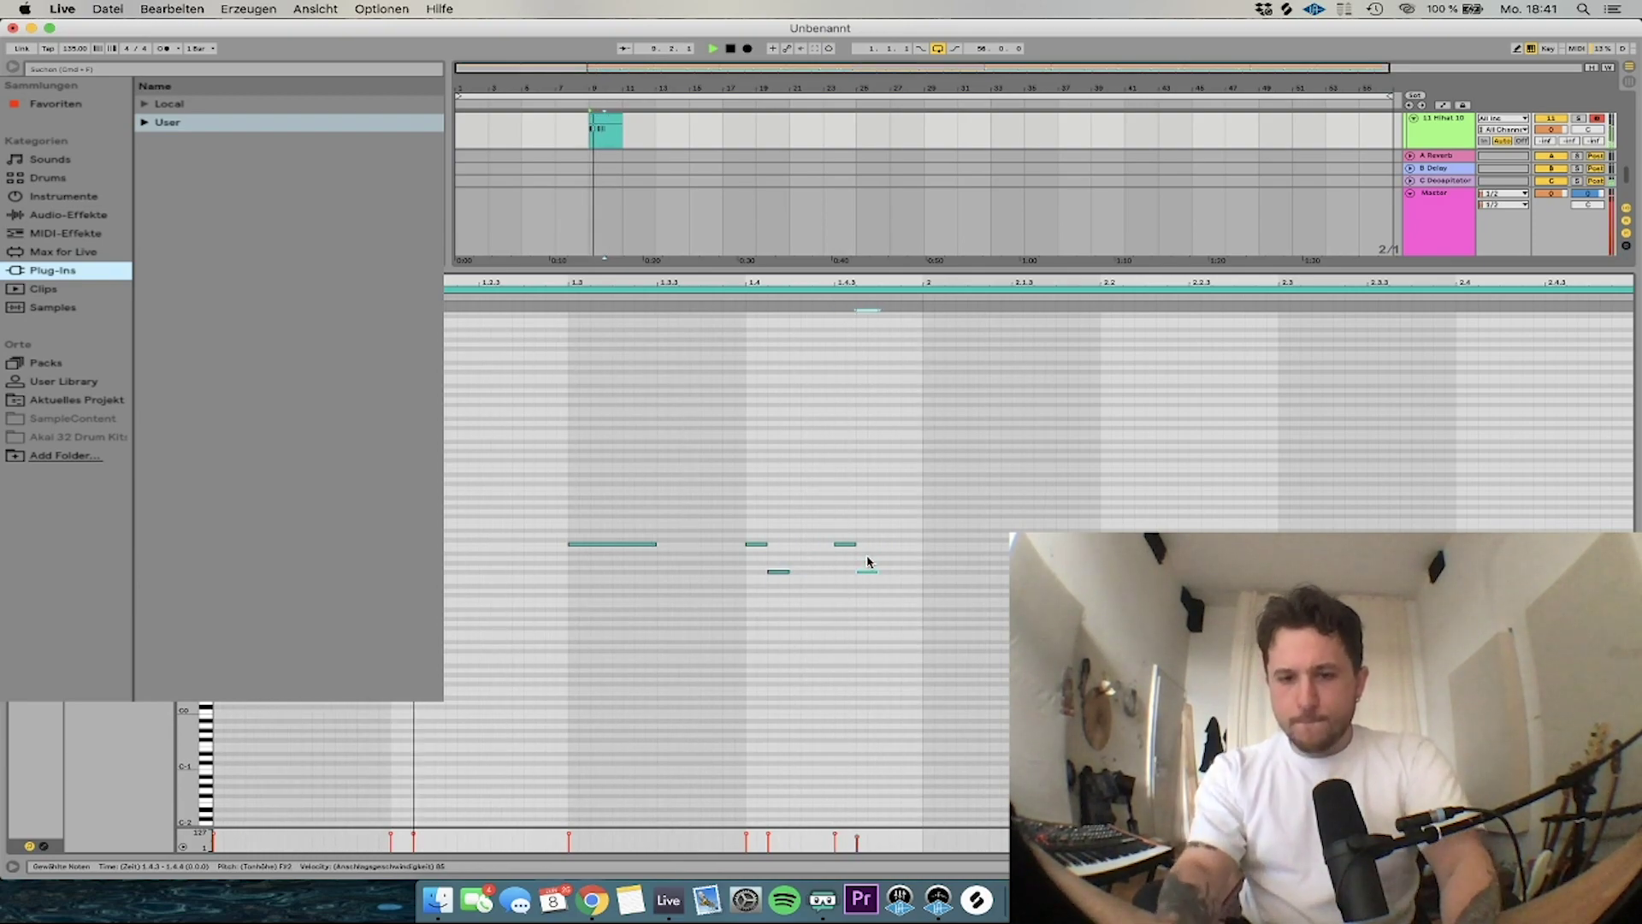
pyautogui.press('Delete')
# Duplicate the whole one-bar hi-hat pattern and shift the copy to start at bar 2
pyautogui.press('super+a')
pyautogui.press('super+d')
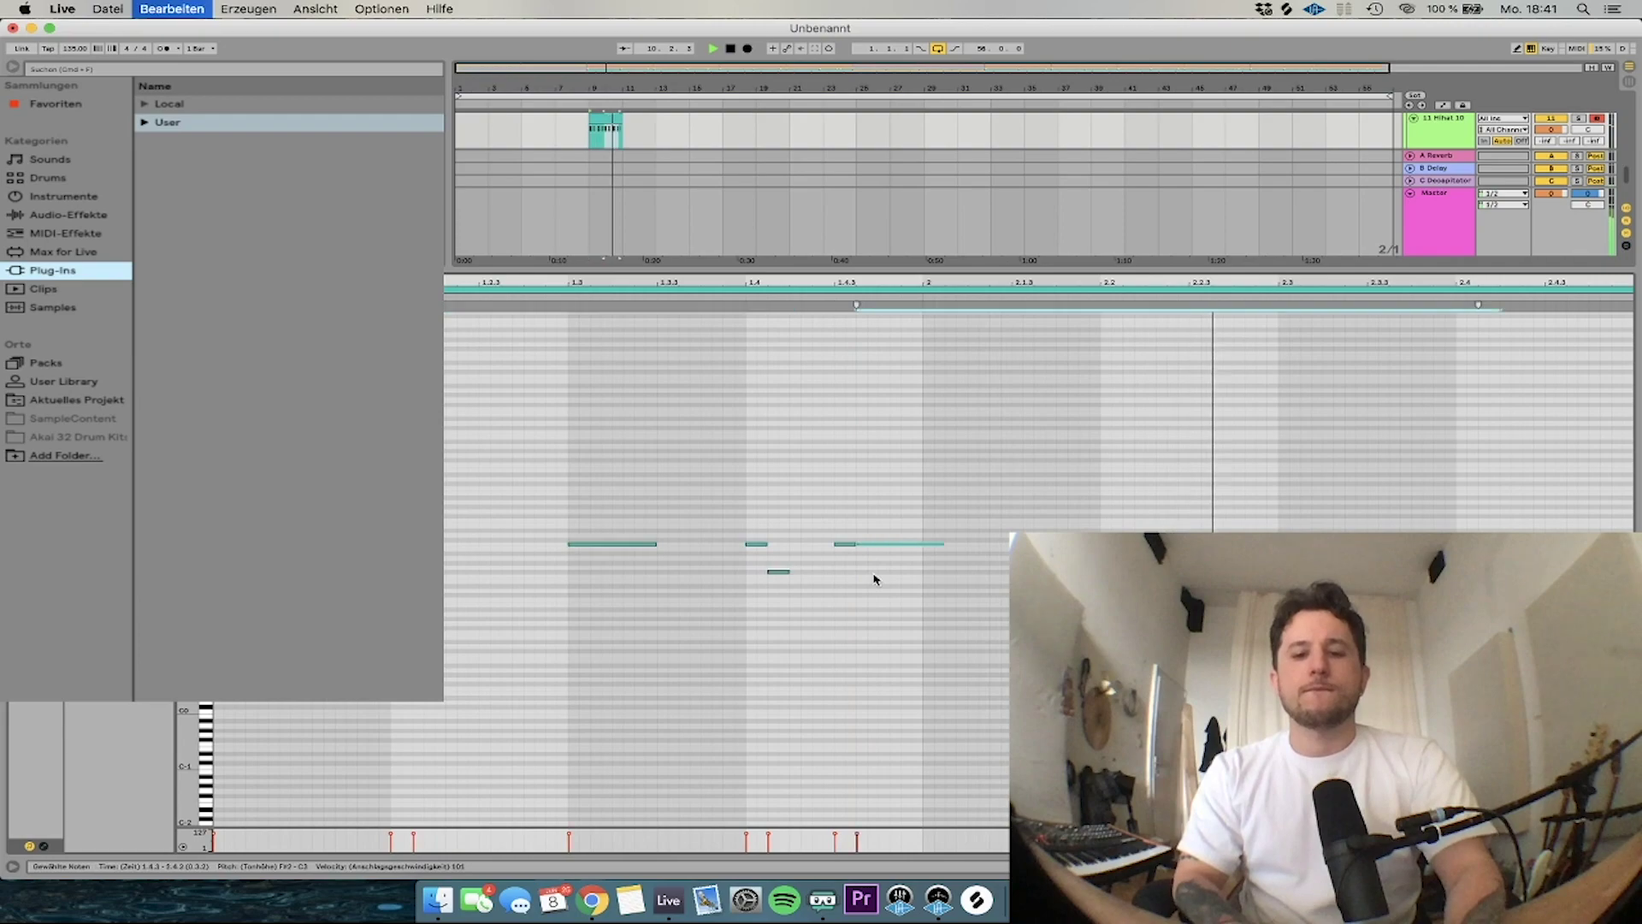
pyautogui.press('Right')
pyautogui.press('space')
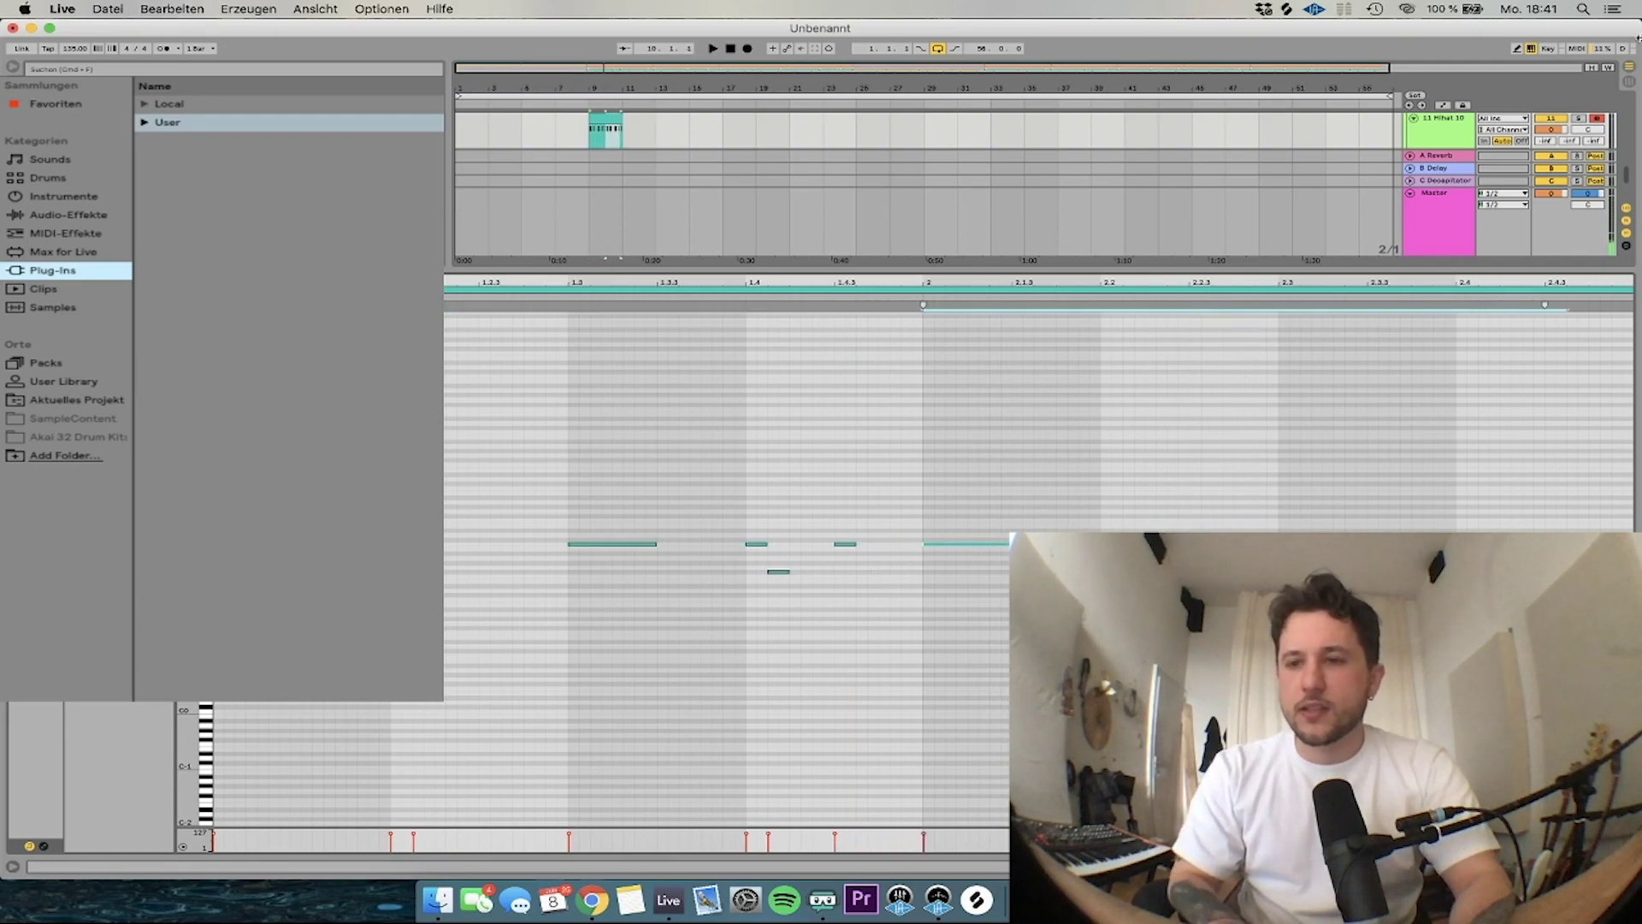
# Duplicate the two-bar Hihat 10 clip in the arrangement six times, up to bar 23
pyautogui.doubleClick(1449, 204)
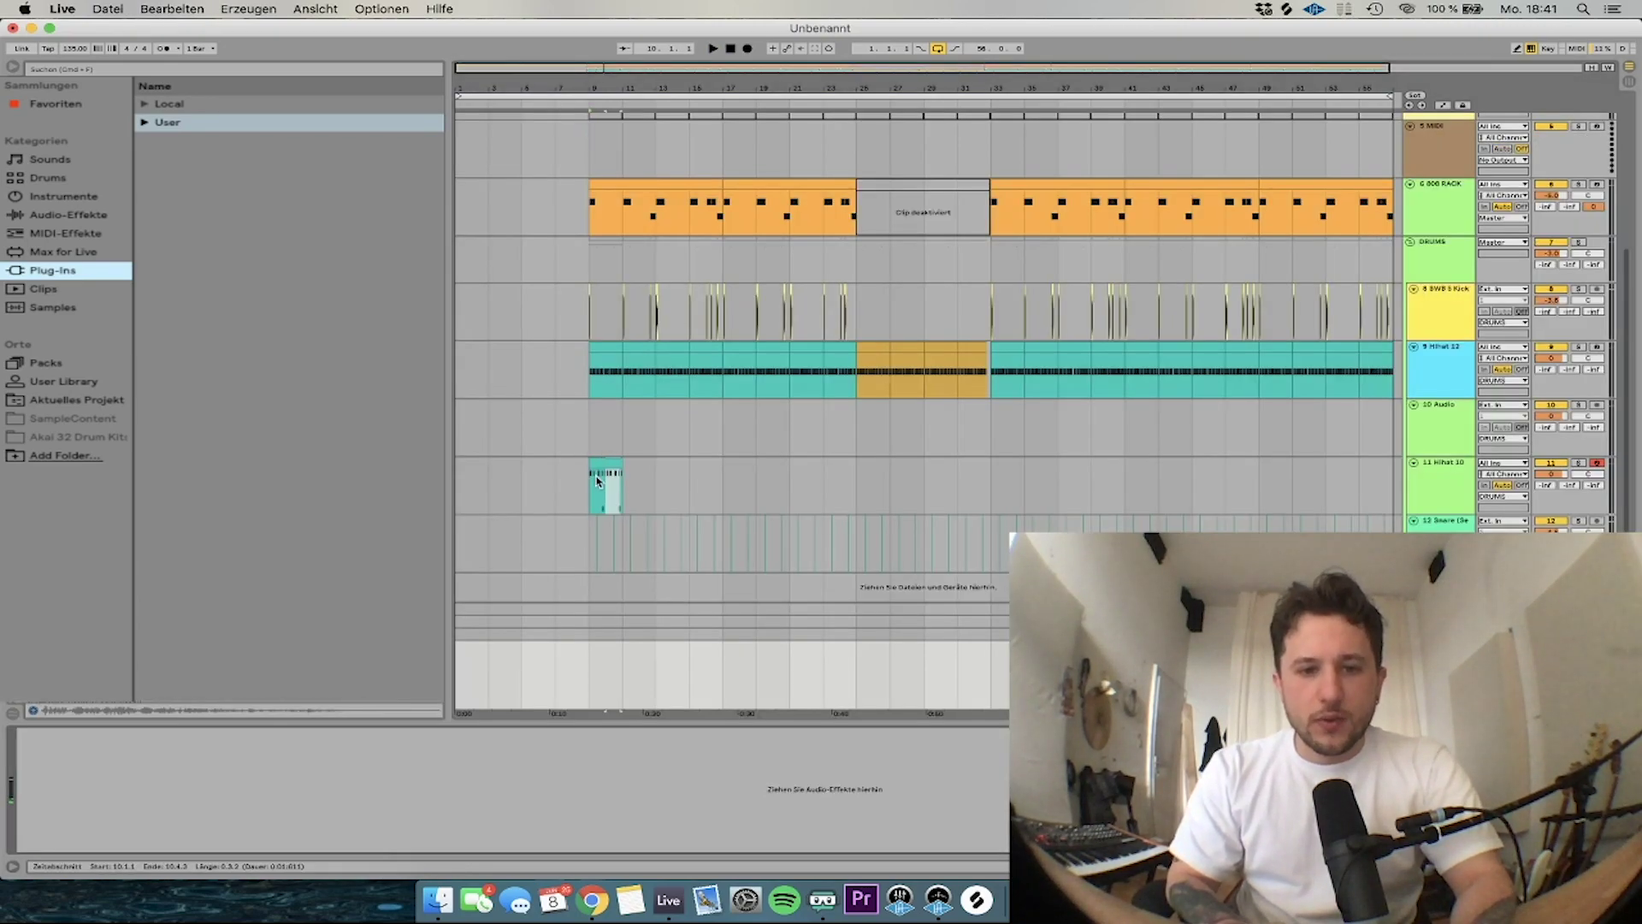
pyautogui.click(596, 482)
pyautogui.press('super+d')
pyautogui.press('super+d')
pyautogui.press('super+d')
pyautogui.press('super+d')
pyautogui.press('super+d')
pyautogui.press('super+d')
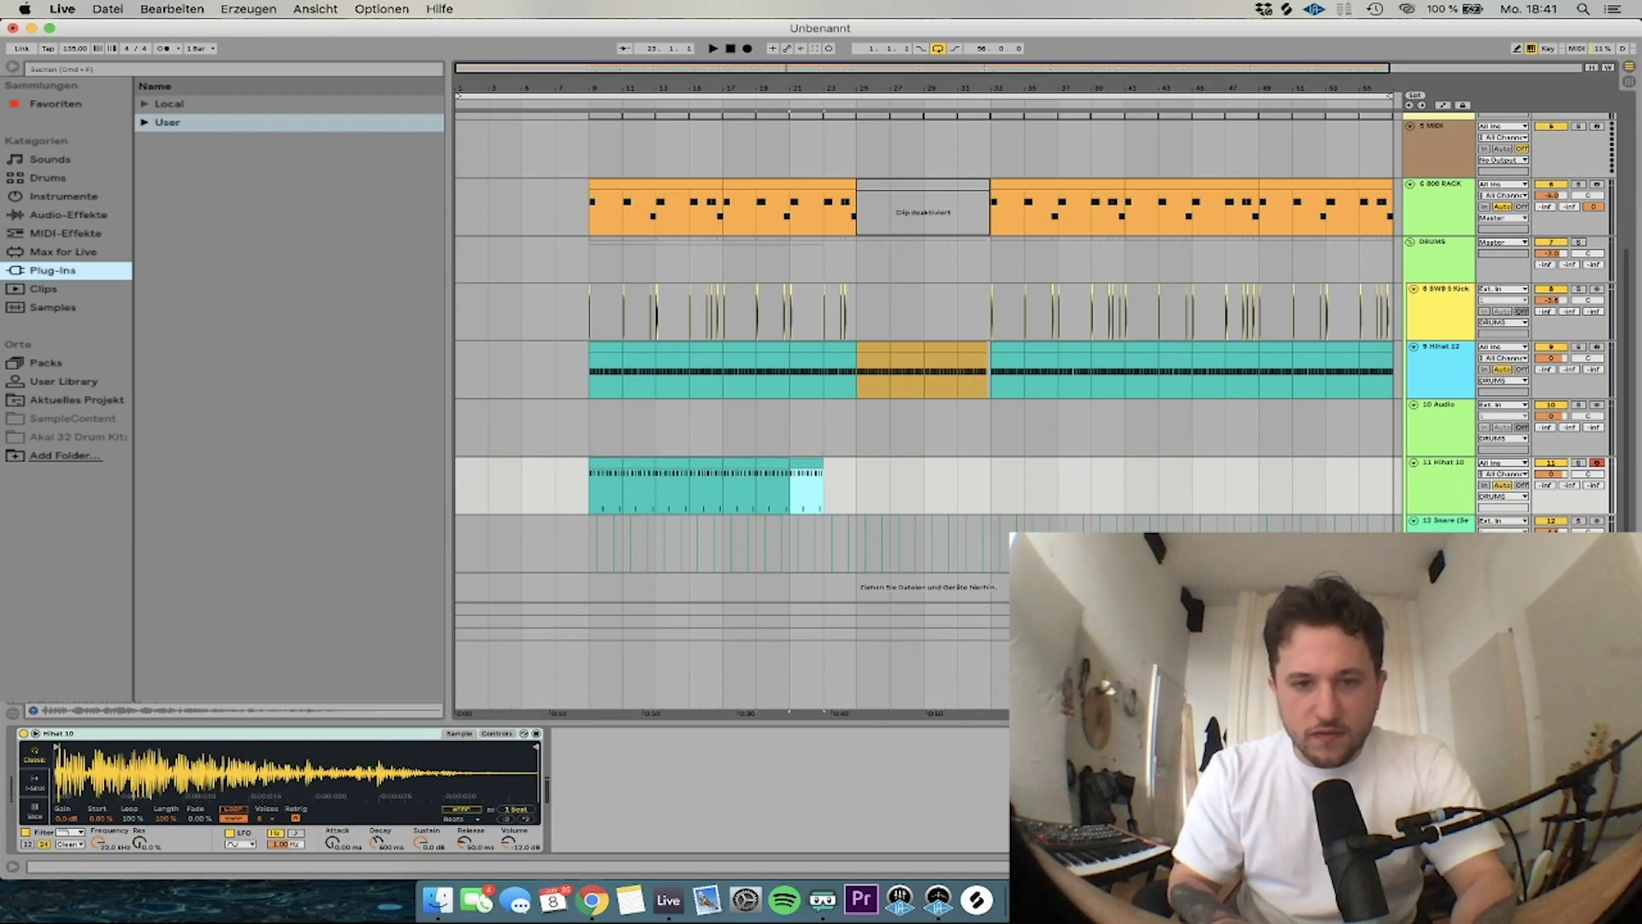
# Search for the Flanger effect, add it to the Hihat 10 track, lower that track's volume and play the arrangement from the start
pyautogui.click(83, 70)
pyautogui.write('flange')
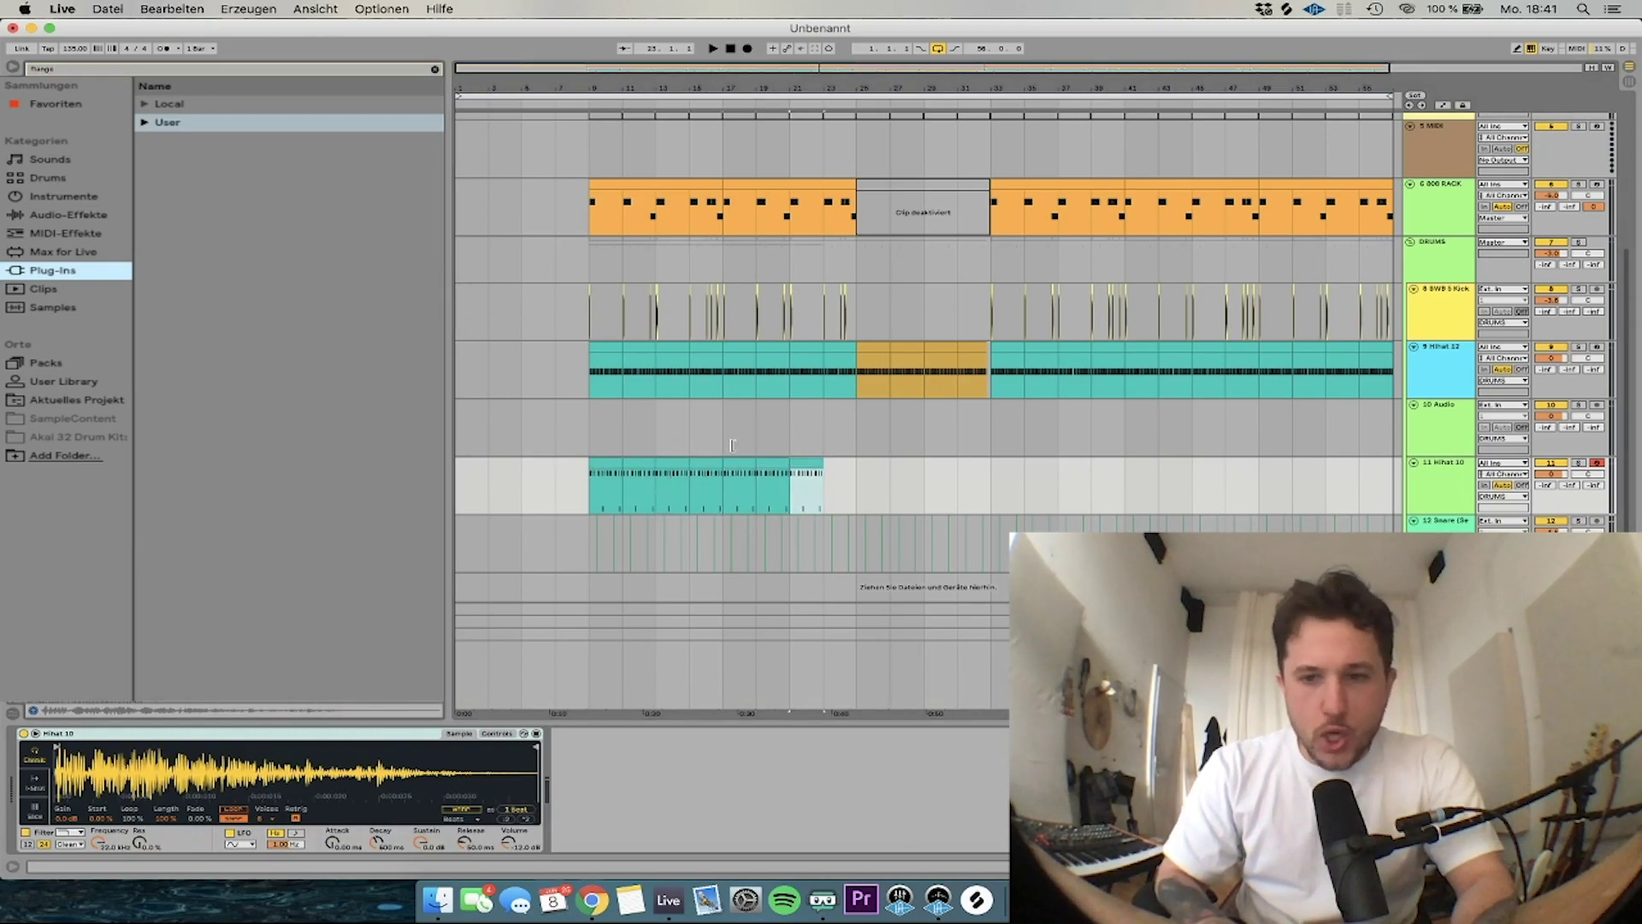
pyautogui.moveTo(1542, 473); pyautogui.dragTo(1542, 511)
pyautogui.press('space')
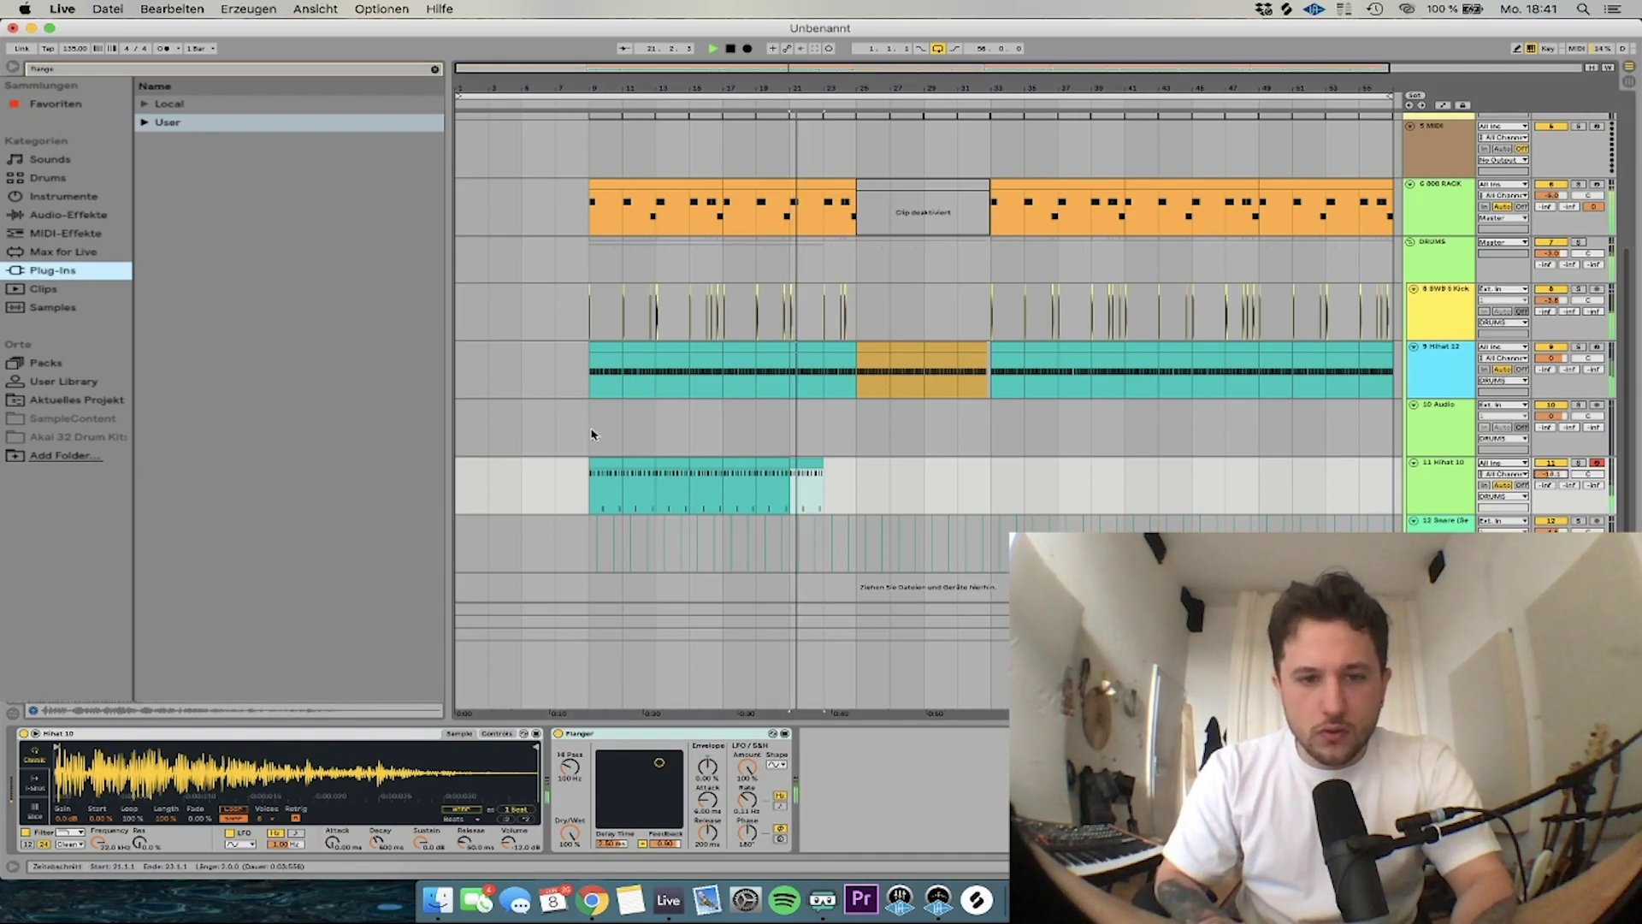
pyautogui.click(518, 436)
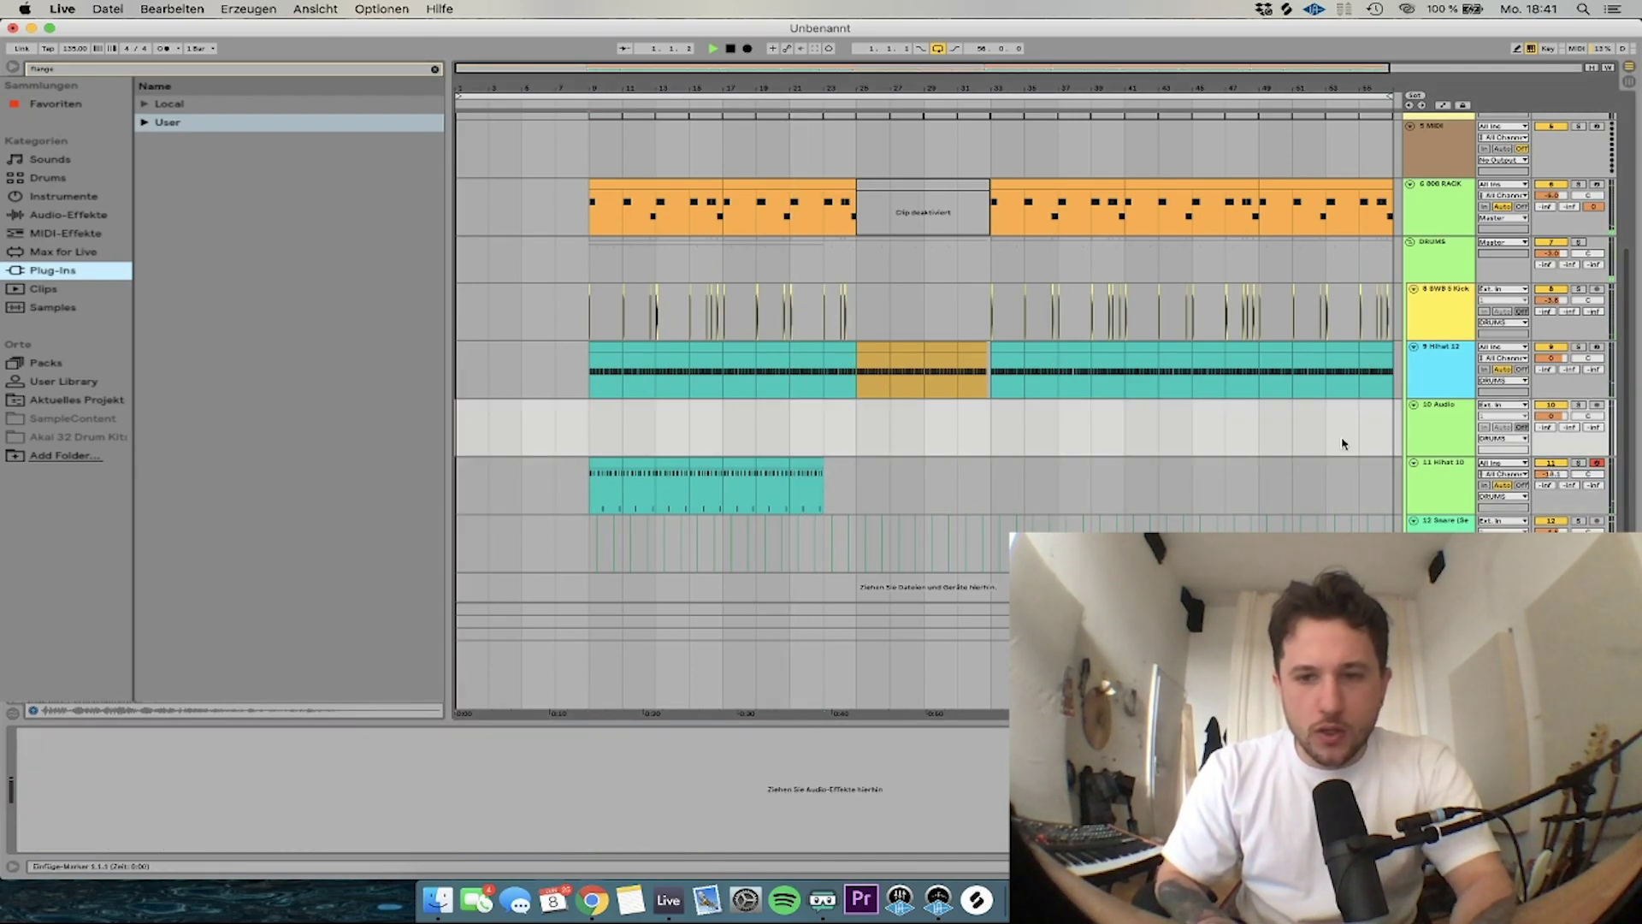
# Extend the Hihat 10 clips to bar 25, duplicate the whole block behind itself, and clear the break from bar 25 to 33
pyautogui.click(1464, 481)
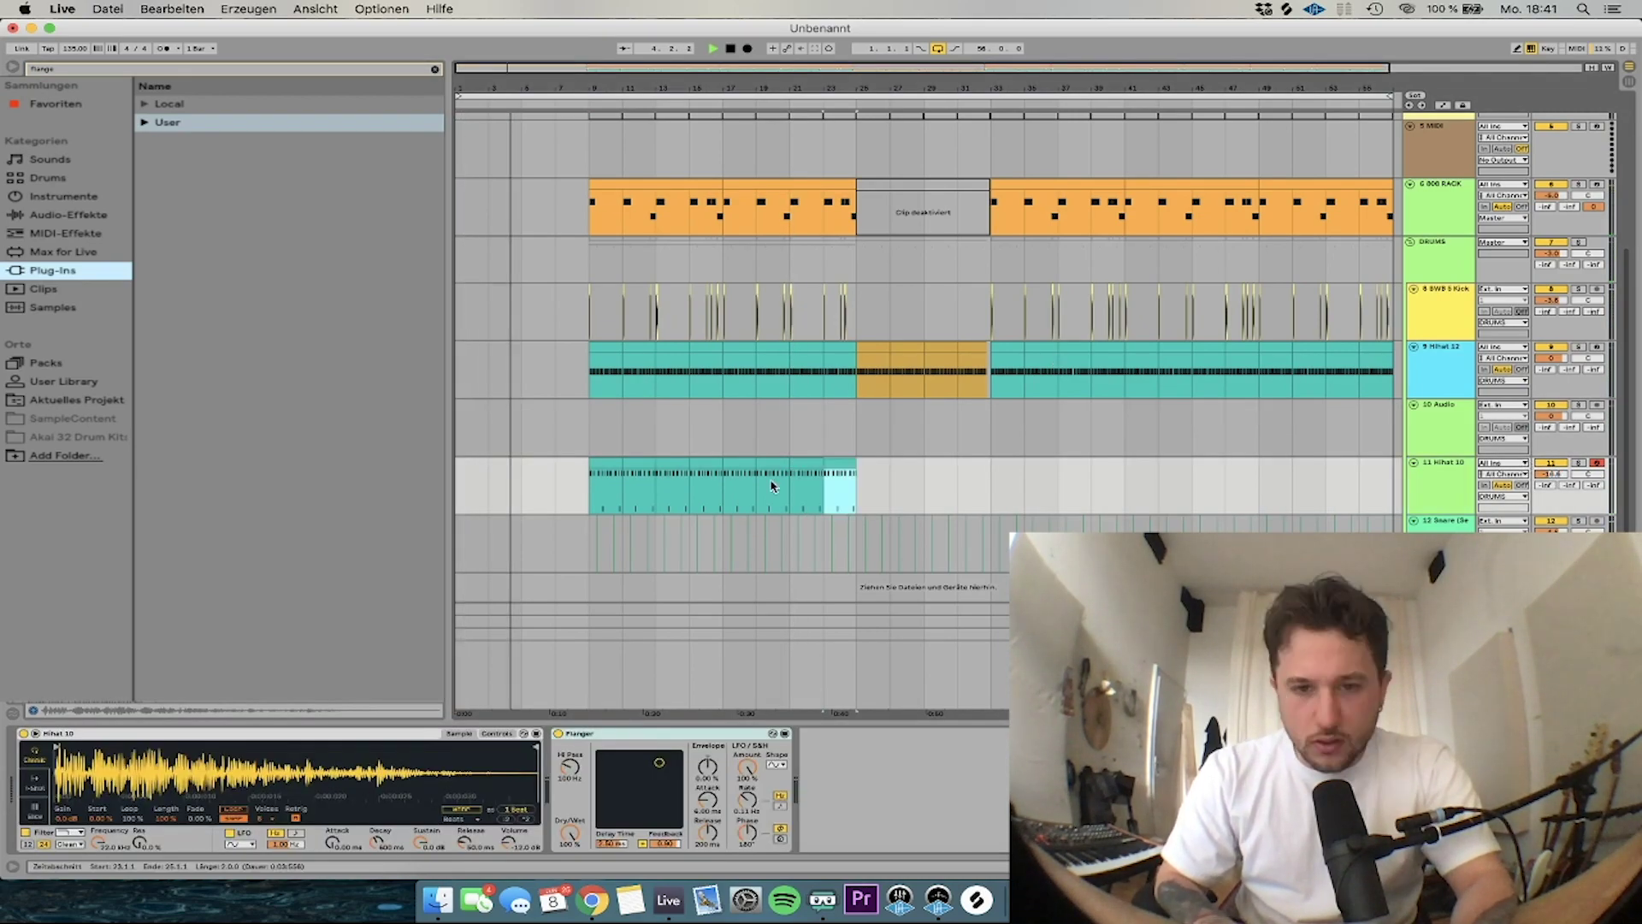
pyautogui.keyDown('shift'); pyautogui.click(605, 480); pyautogui.keyUp('shift')
pyautogui.press('super+d')
pyautogui.press('-')
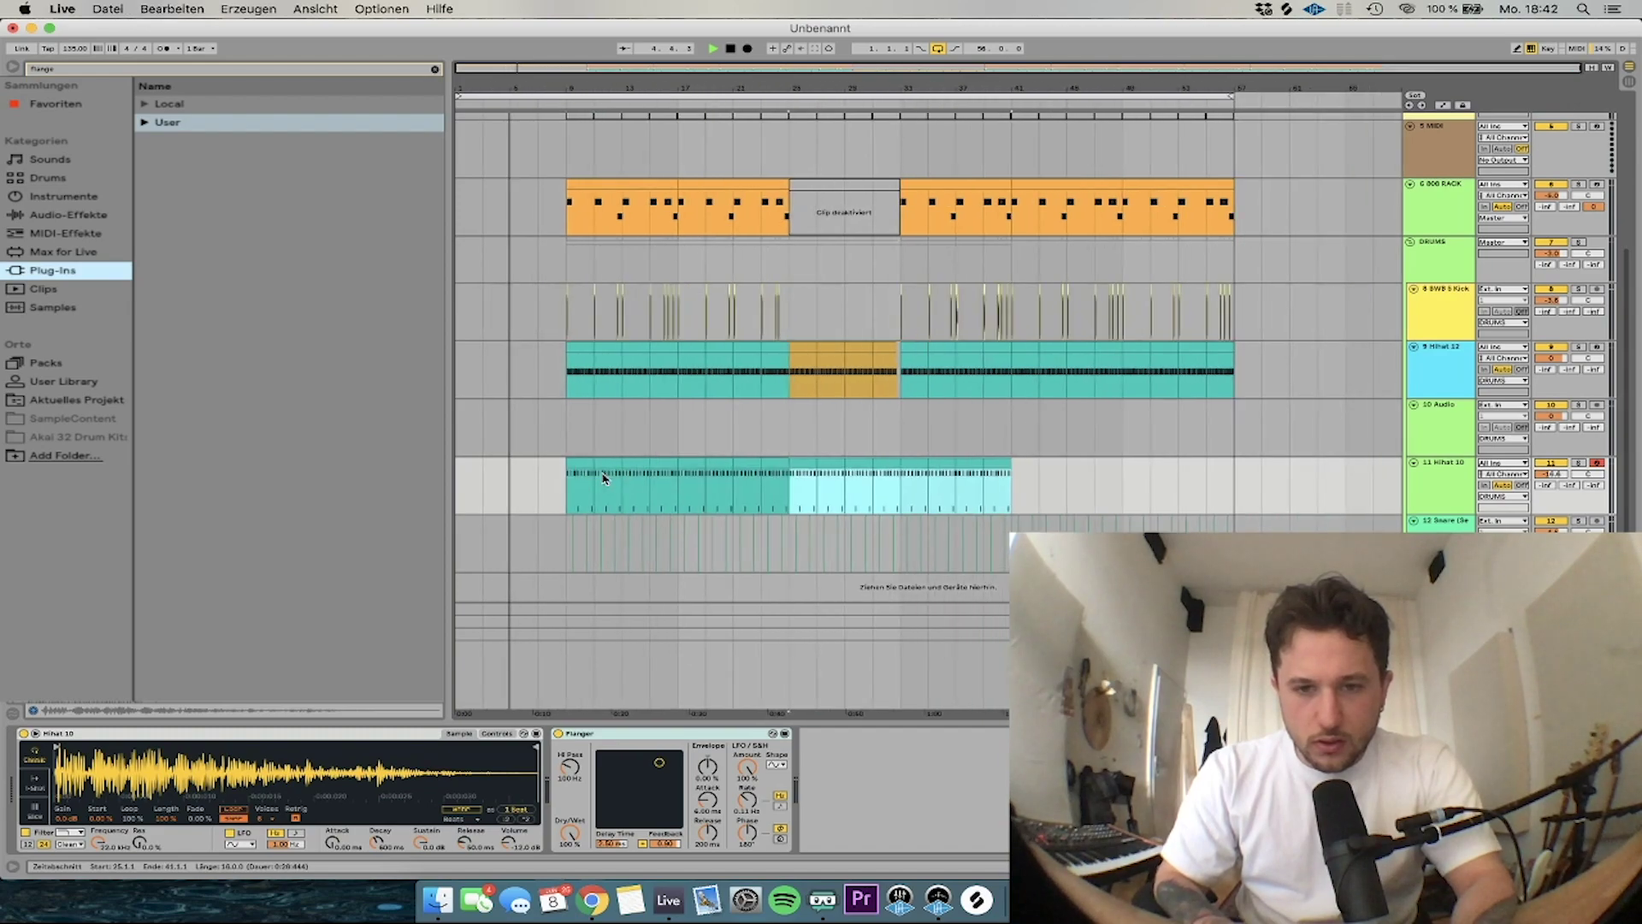
pyautogui.moveTo(788, 480); pyautogui.dragTo(900, 484)
pyautogui.press('Delete')
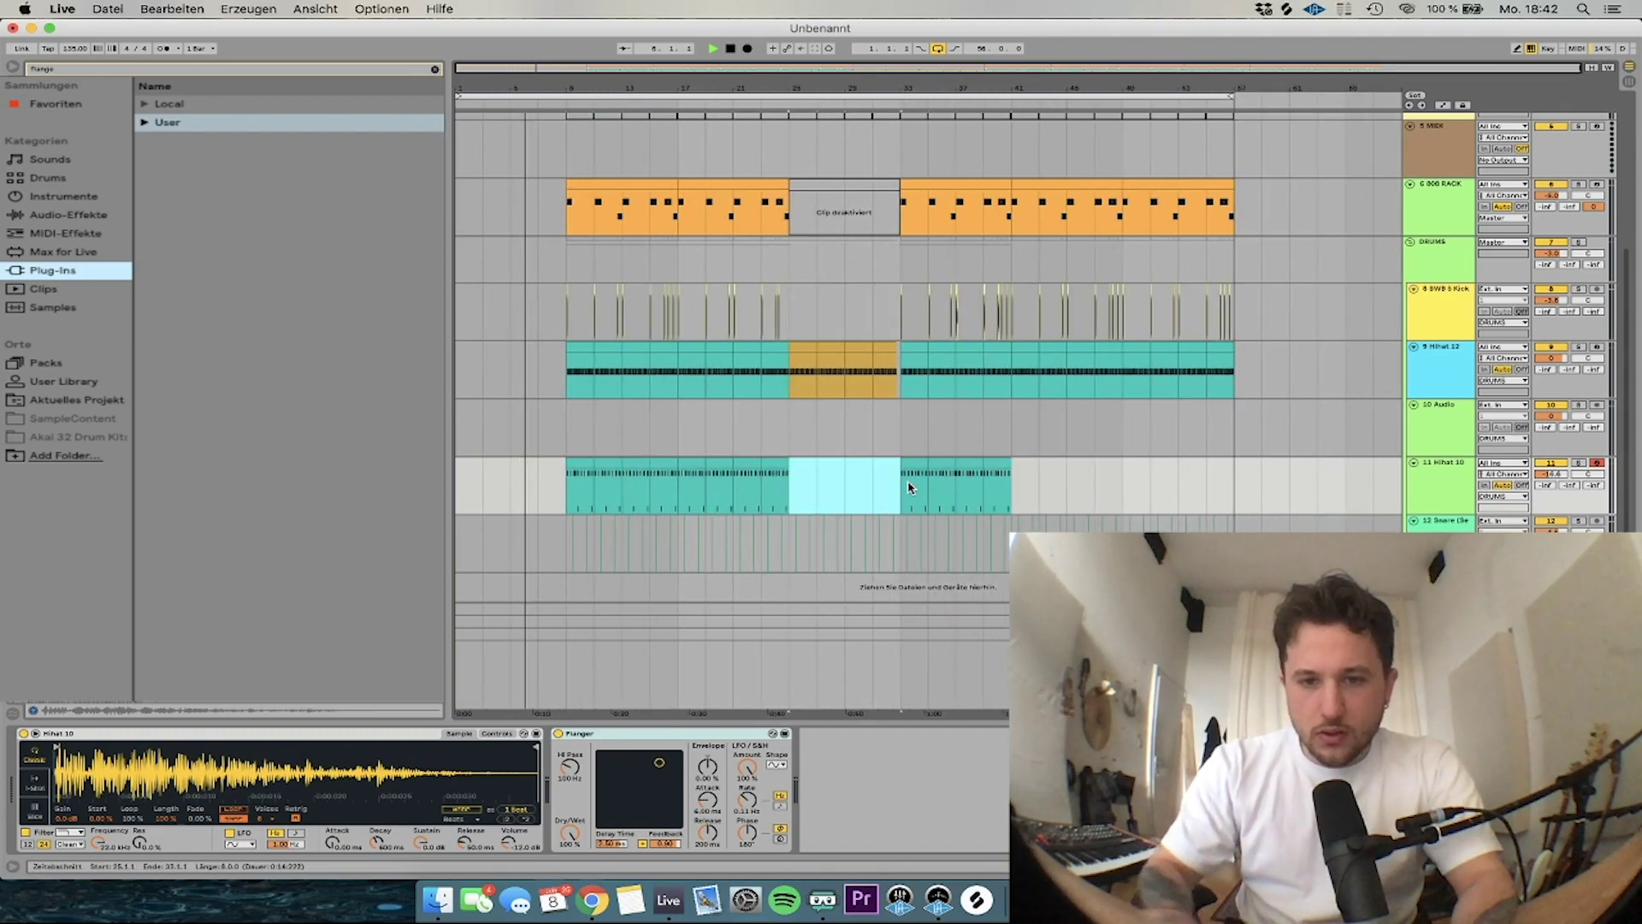
# Duplicate the Hihat 10 section after the break up to bar 57 and delete the surplus copy beyond it
pyautogui.click(908, 488)
pyautogui.press('super+d')
pyautogui.press('super+d')
pyautogui.press('super+d')
pyautogui.press('Delete')
pyautogui.click(1440, 674)
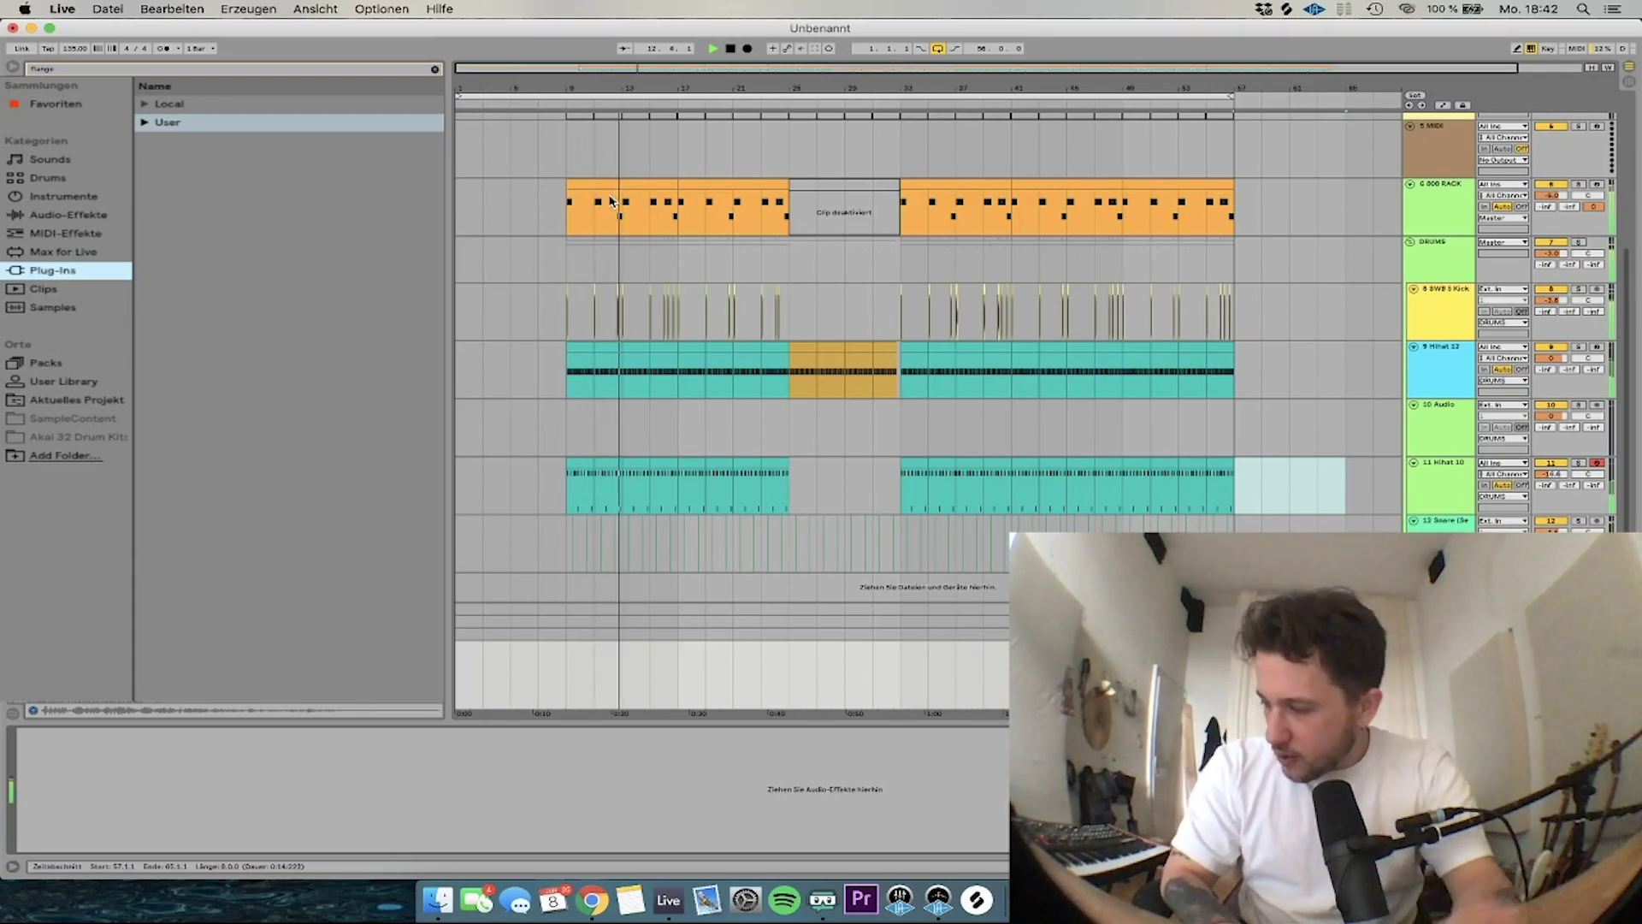
# Play the drop from bar 9 and compare the Hihat 10 pattern with the Hihat 12 track
pyautogui.click(1445, 496)
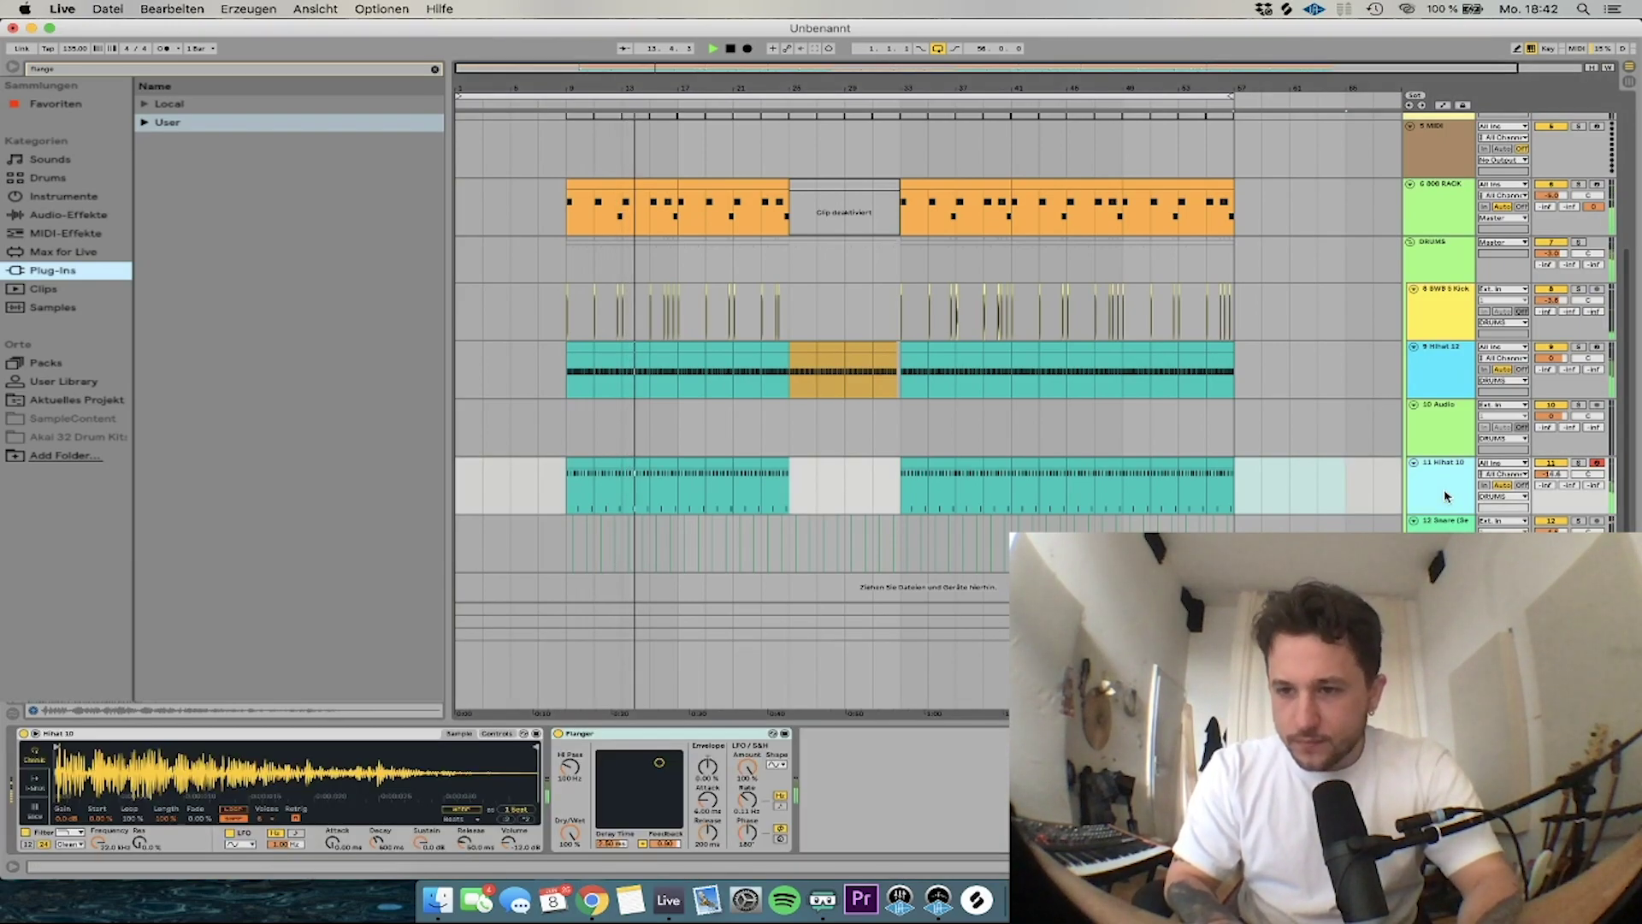
pyautogui.doubleClick(654, 462)
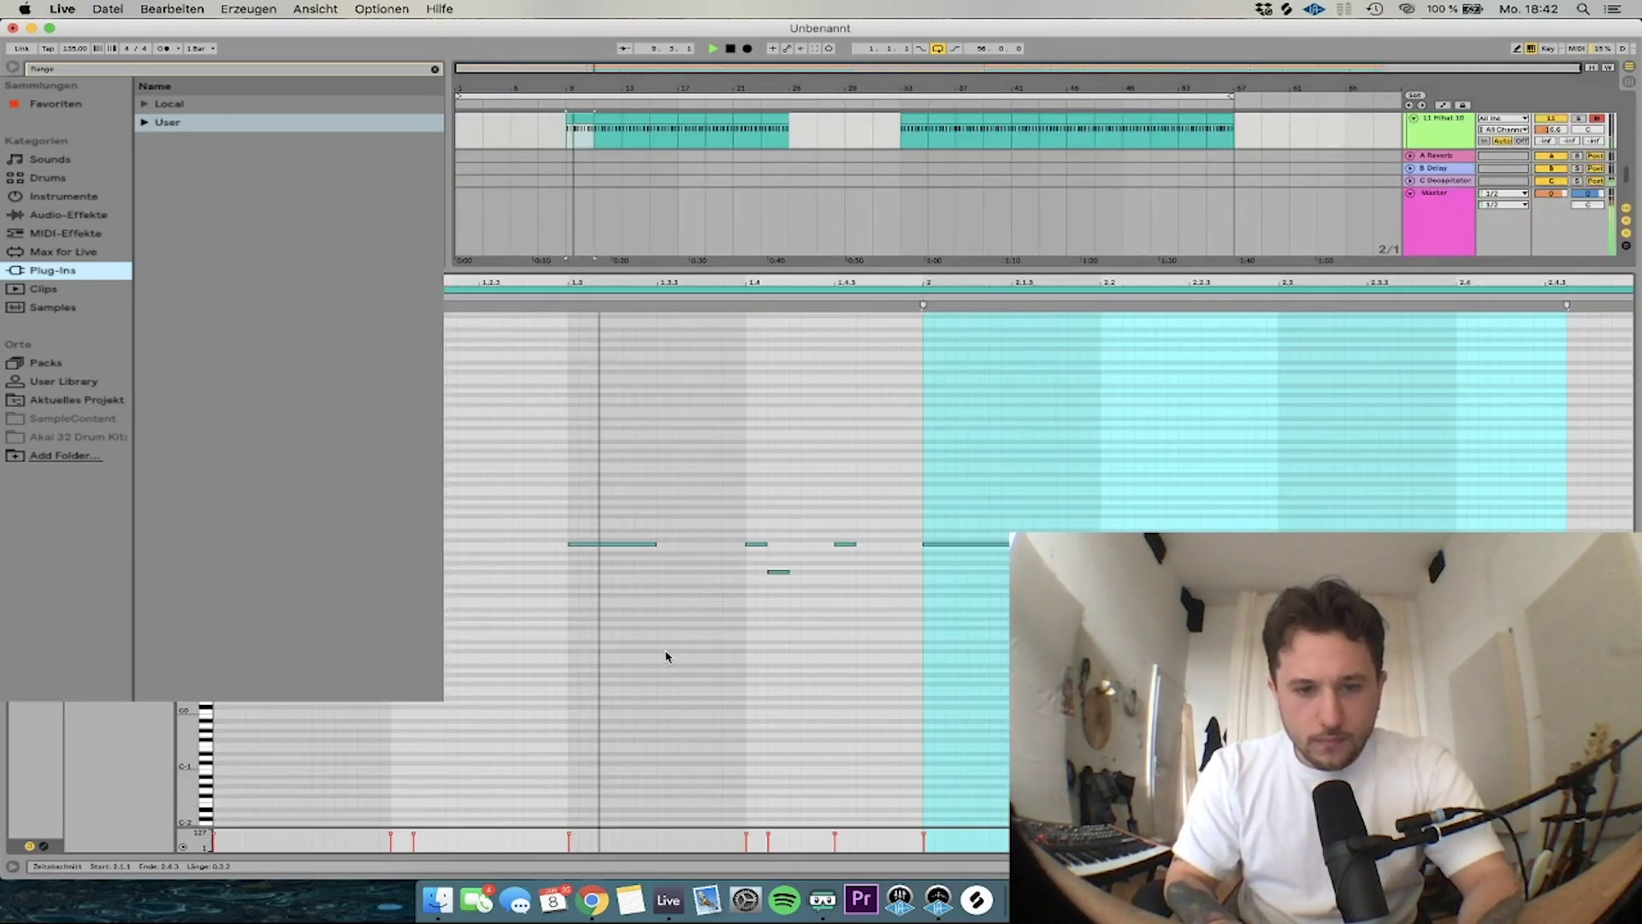
pyautogui.click(557, 548)
pyautogui.press('space')
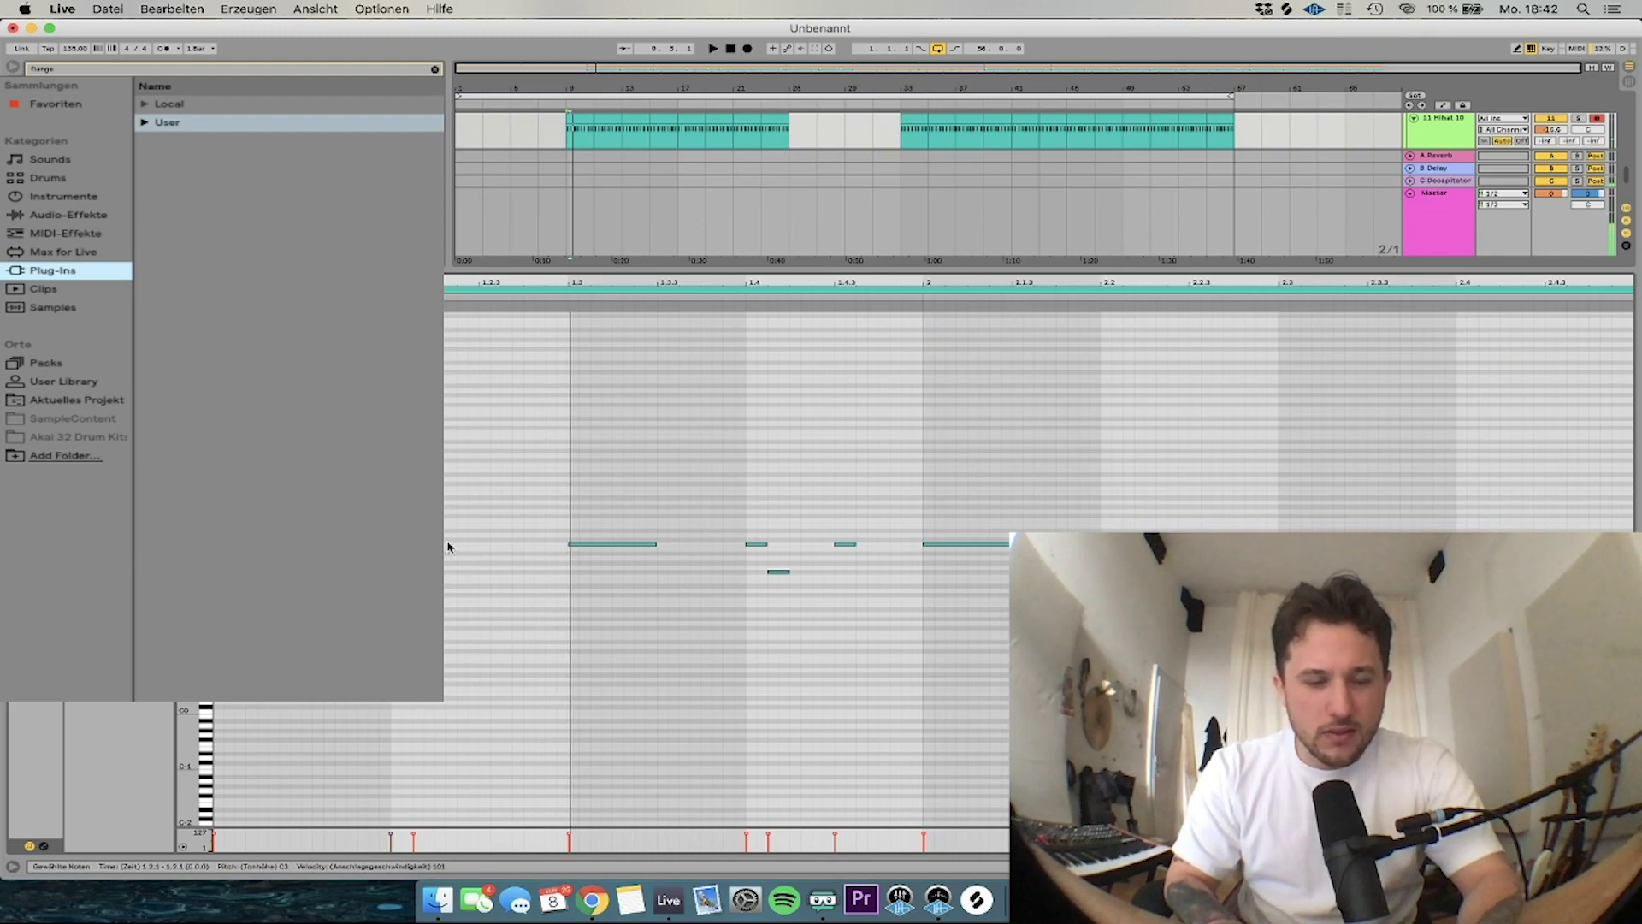
pyautogui.click(1442, 201)
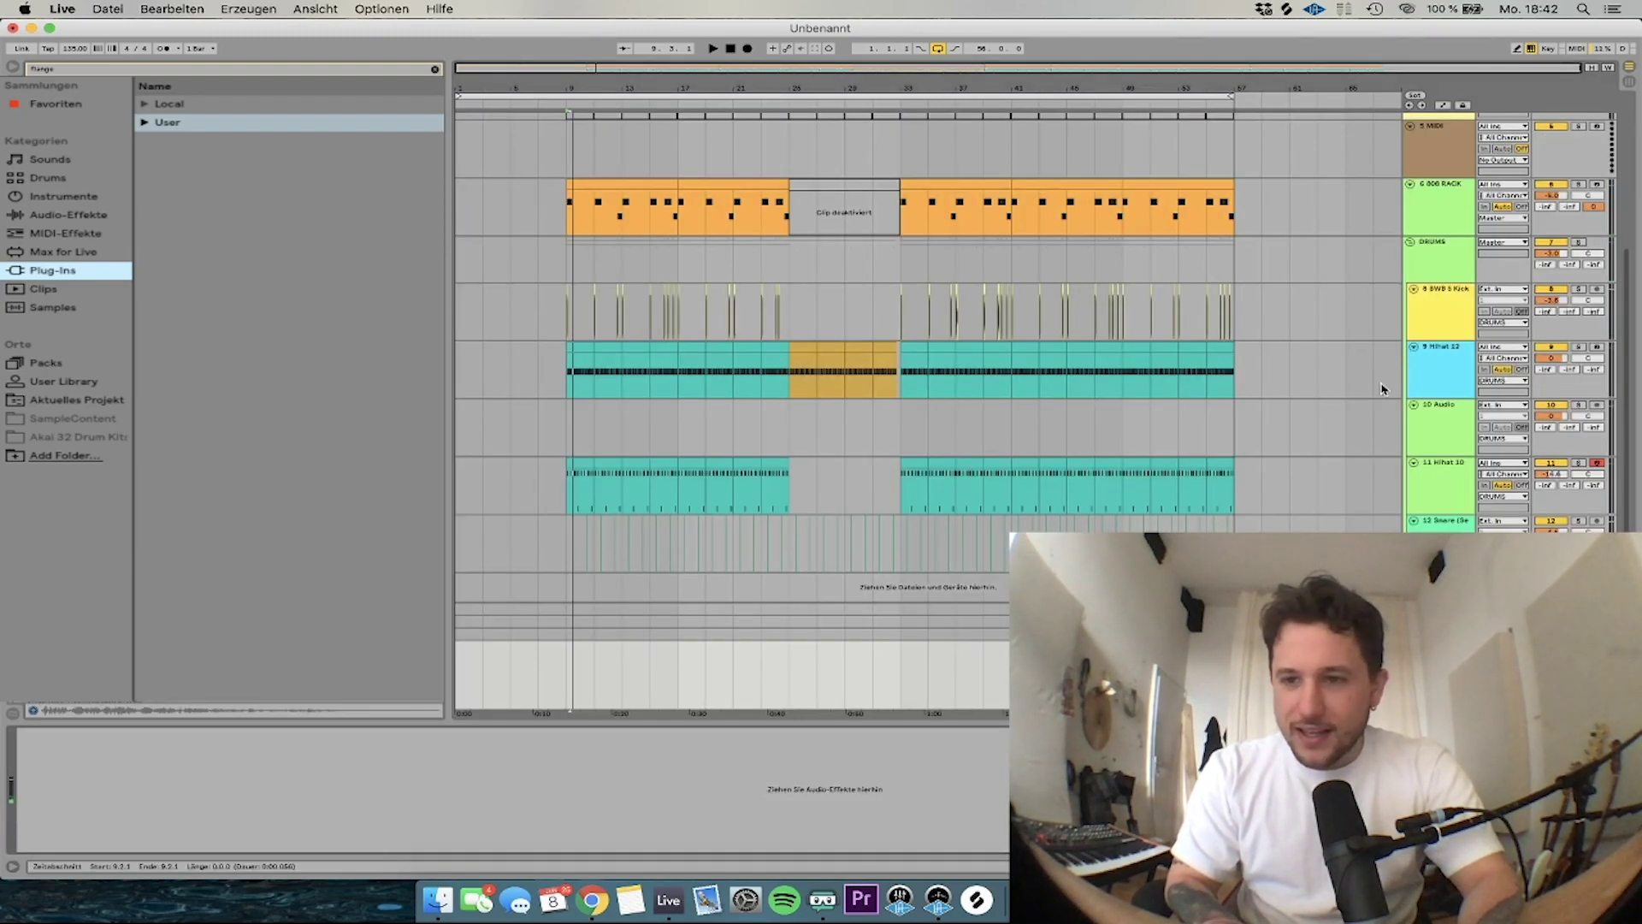
pyautogui.click(1436, 370)
pyautogui.press('space')
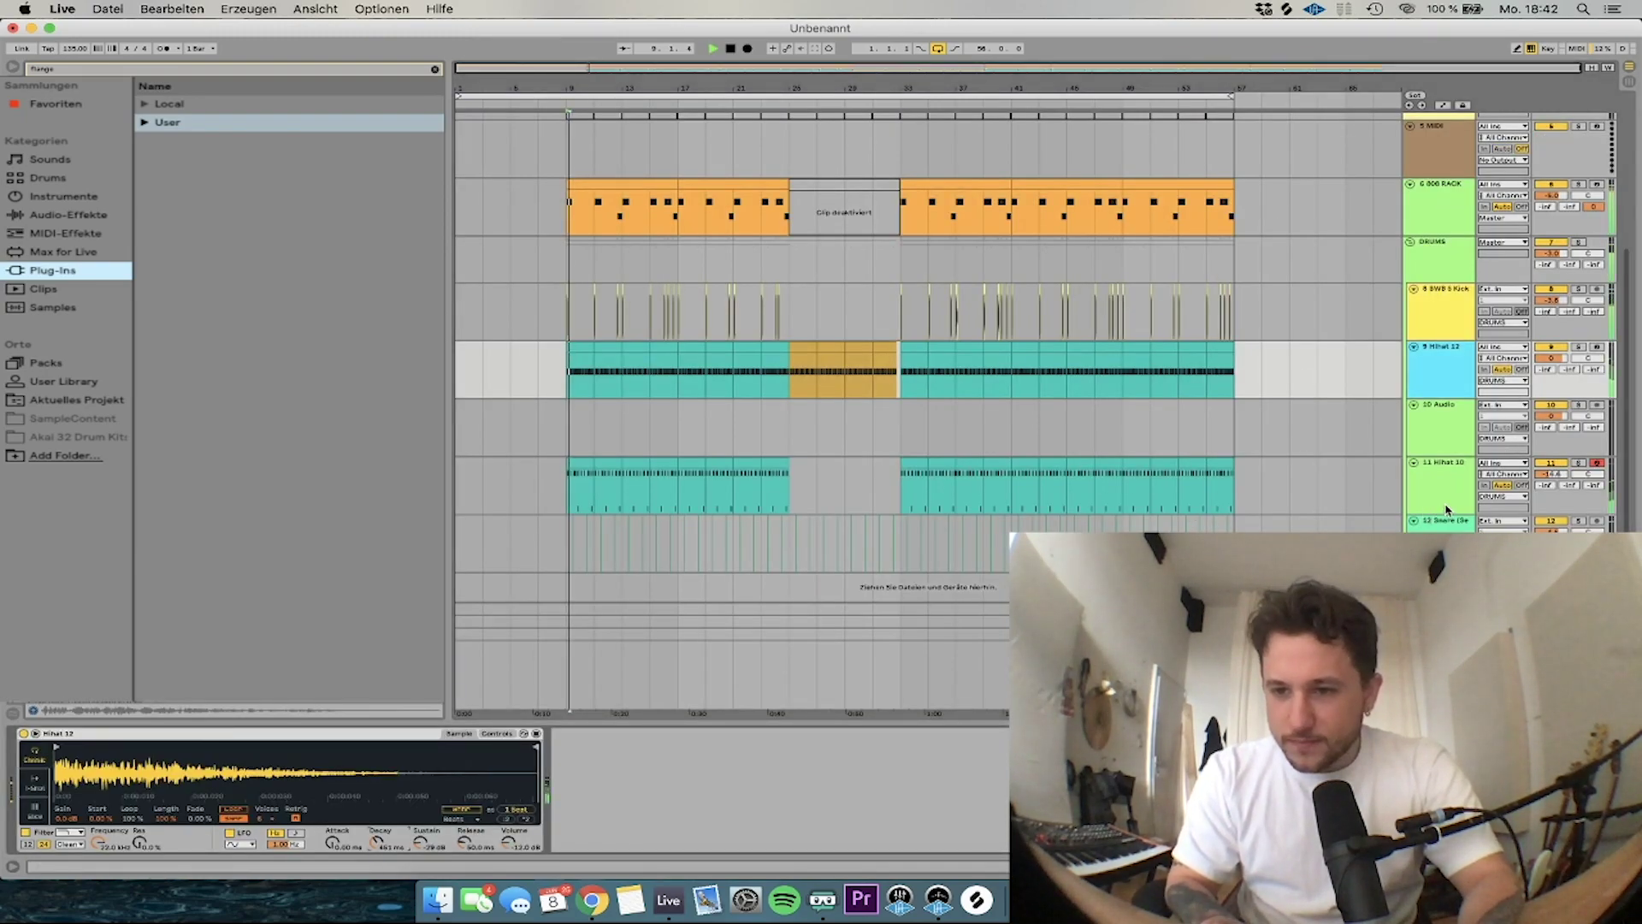
pyautogui.click(1442, 506)
pyautogui.press('space')
pyautogui.press('space')
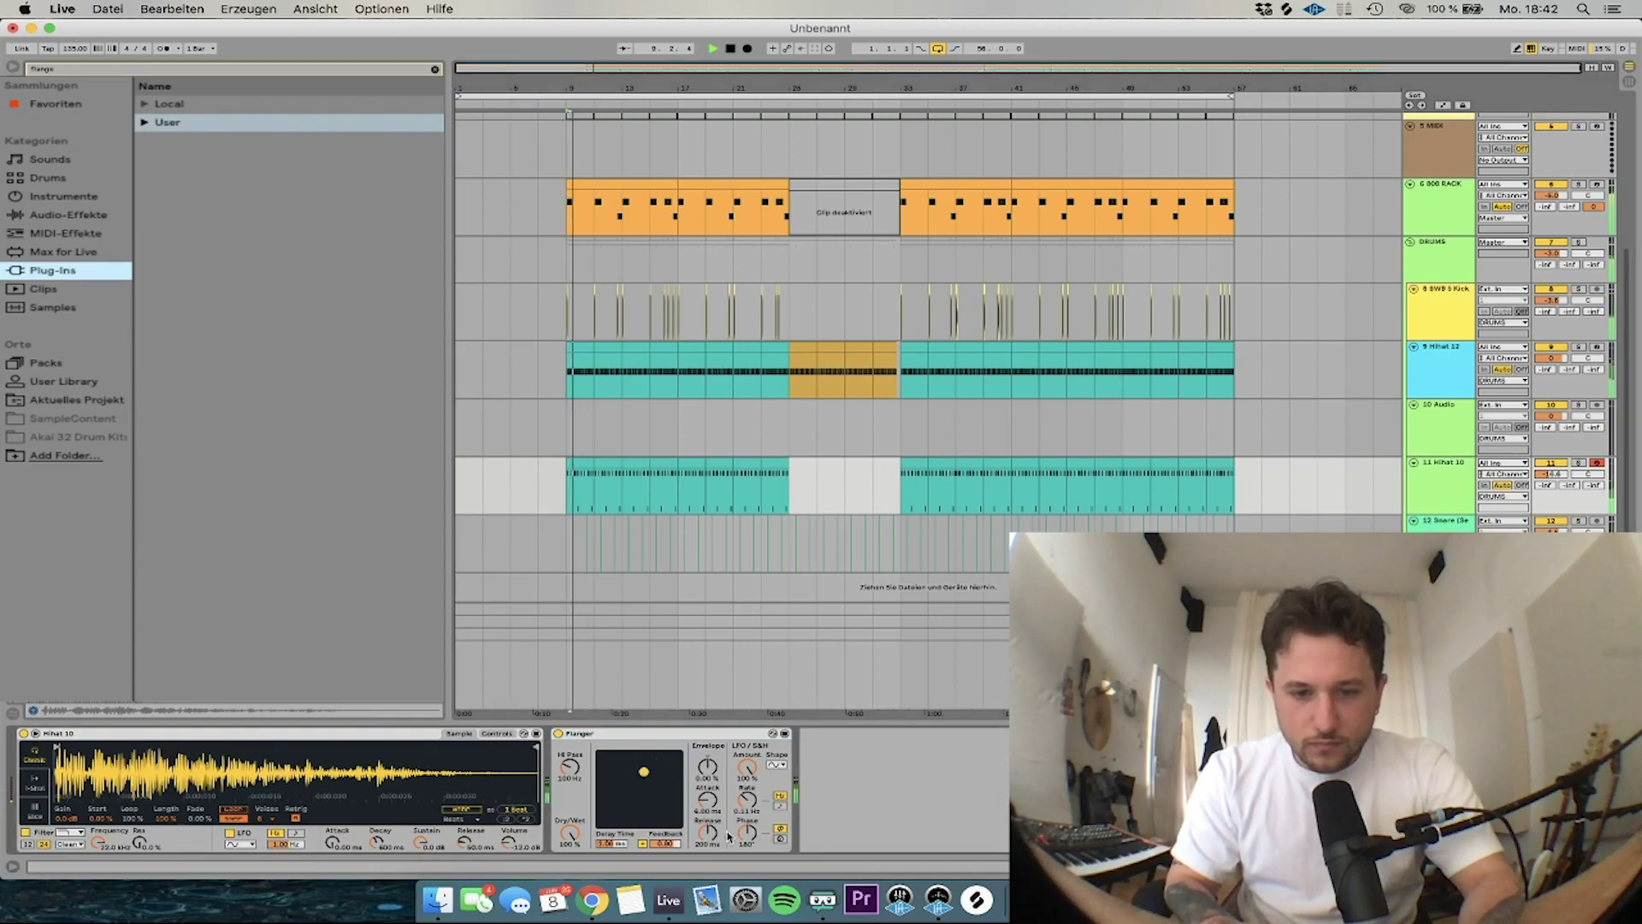
# Delete the short hi-hat notes between 1.4 and bar 2 in the first Hihat 10 clip
pyautogui.doubleClick(594, 478)
pyautogui.moveTo(739, 588); pyautogui.dragTo(913, 499)
pyautogui.press('BackSpace')
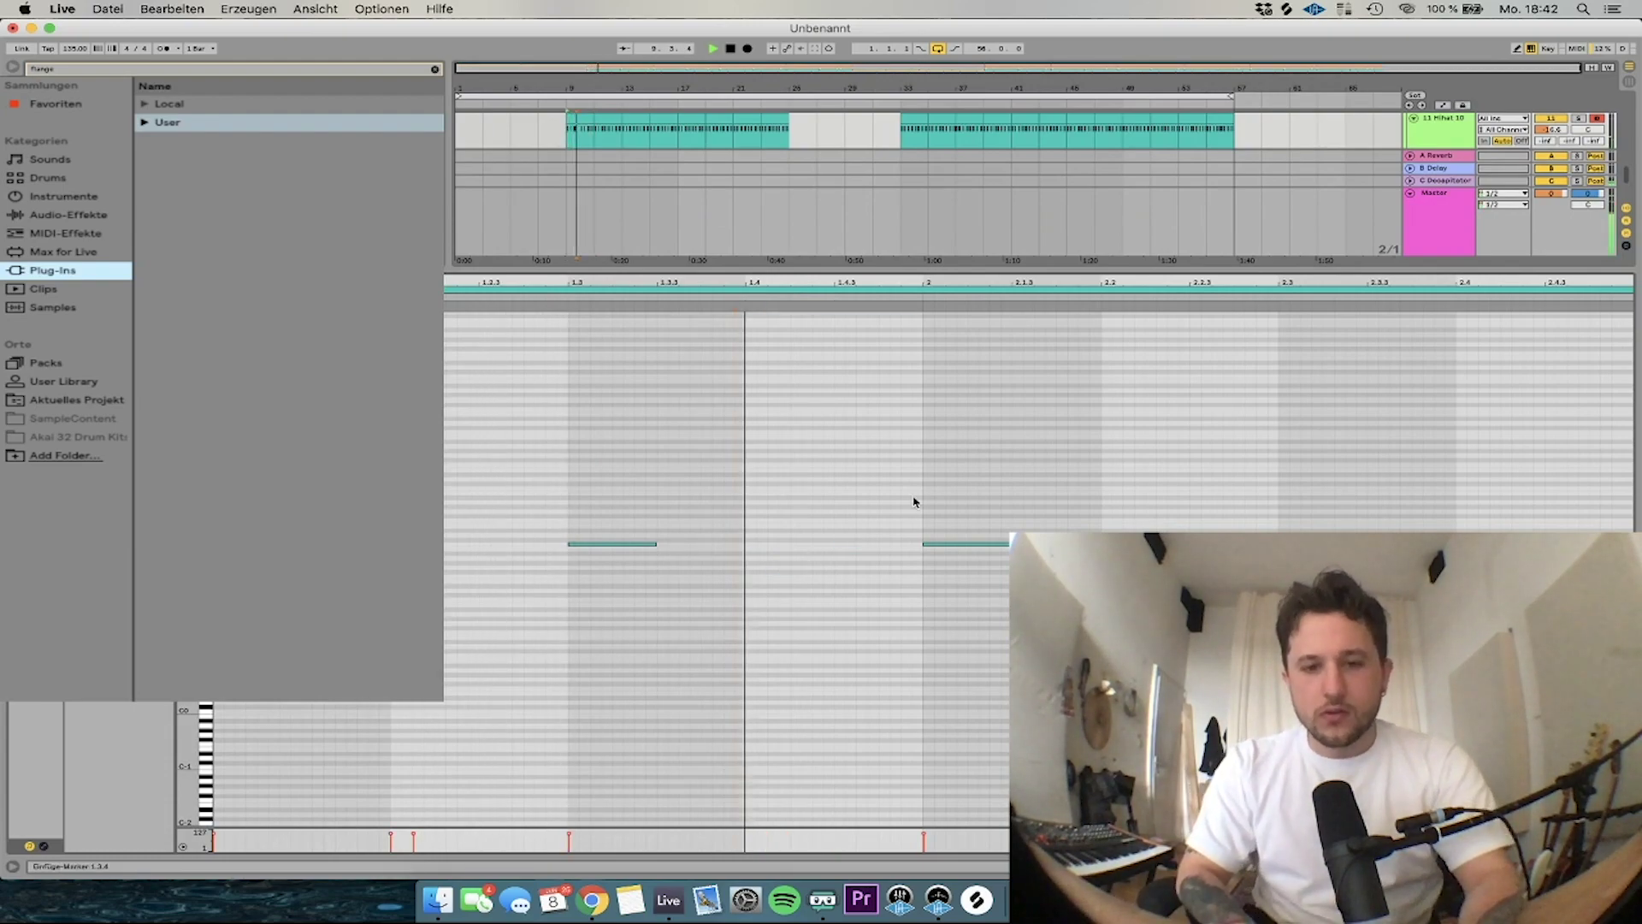
# Copy the C3 hi-hat note at 1.3 to 1.3.3 and 1.4, so the three notes follow each other directly
pyautogui.doubleClick(654, 544)
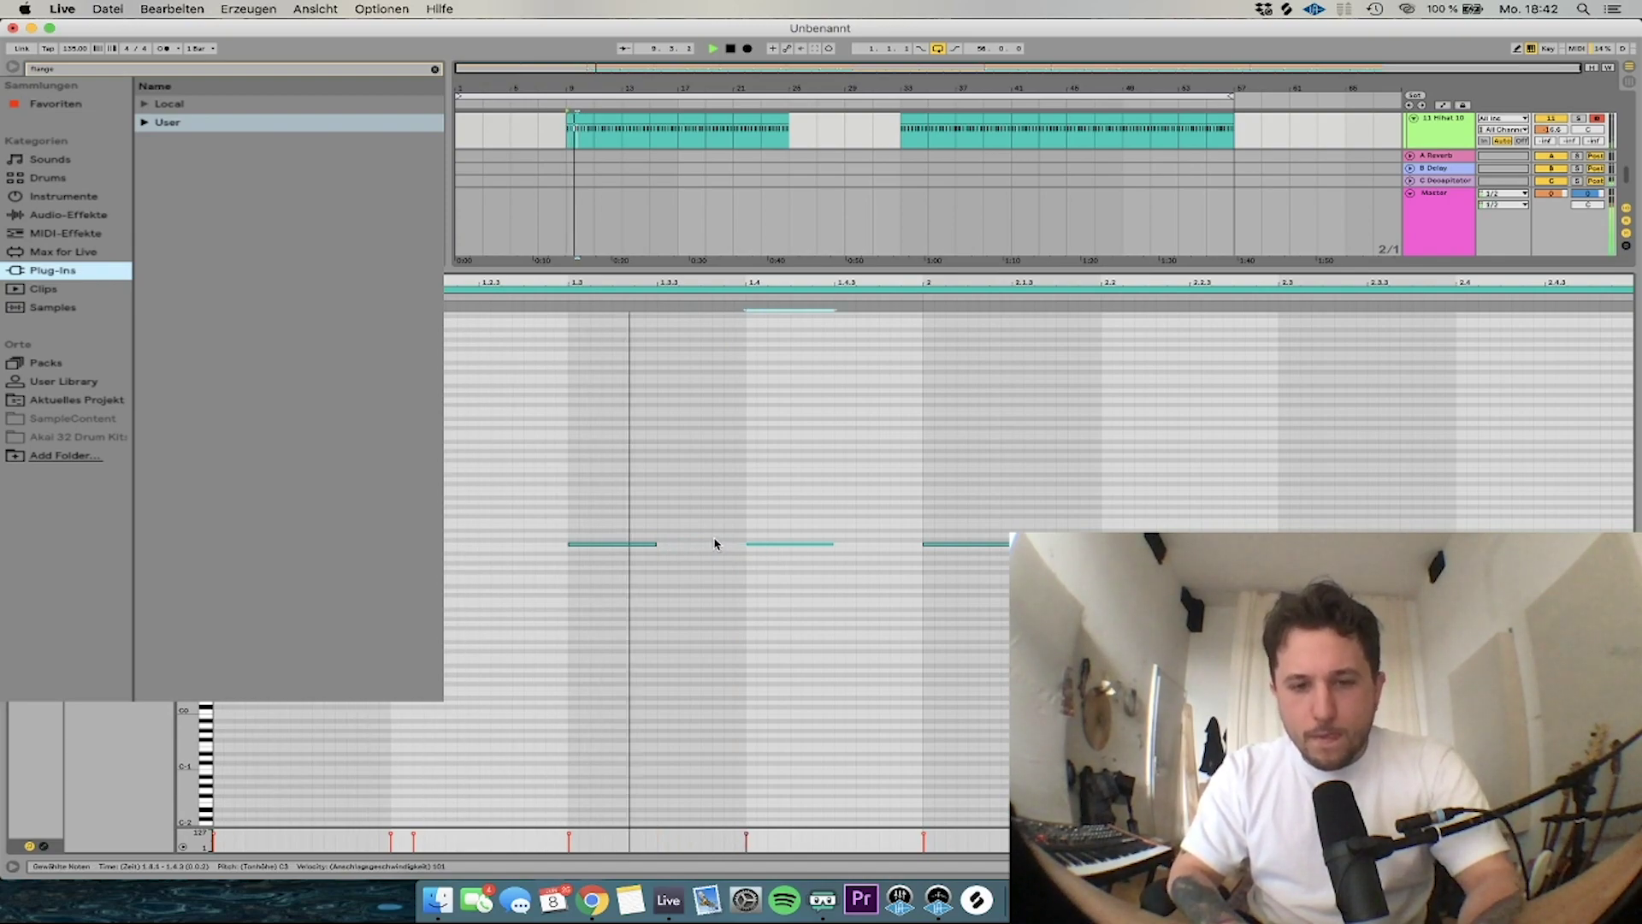
pyautogui.press('space')
pyautogui.moveTo(813, 545); pyautogui.dragTo(722, 545)
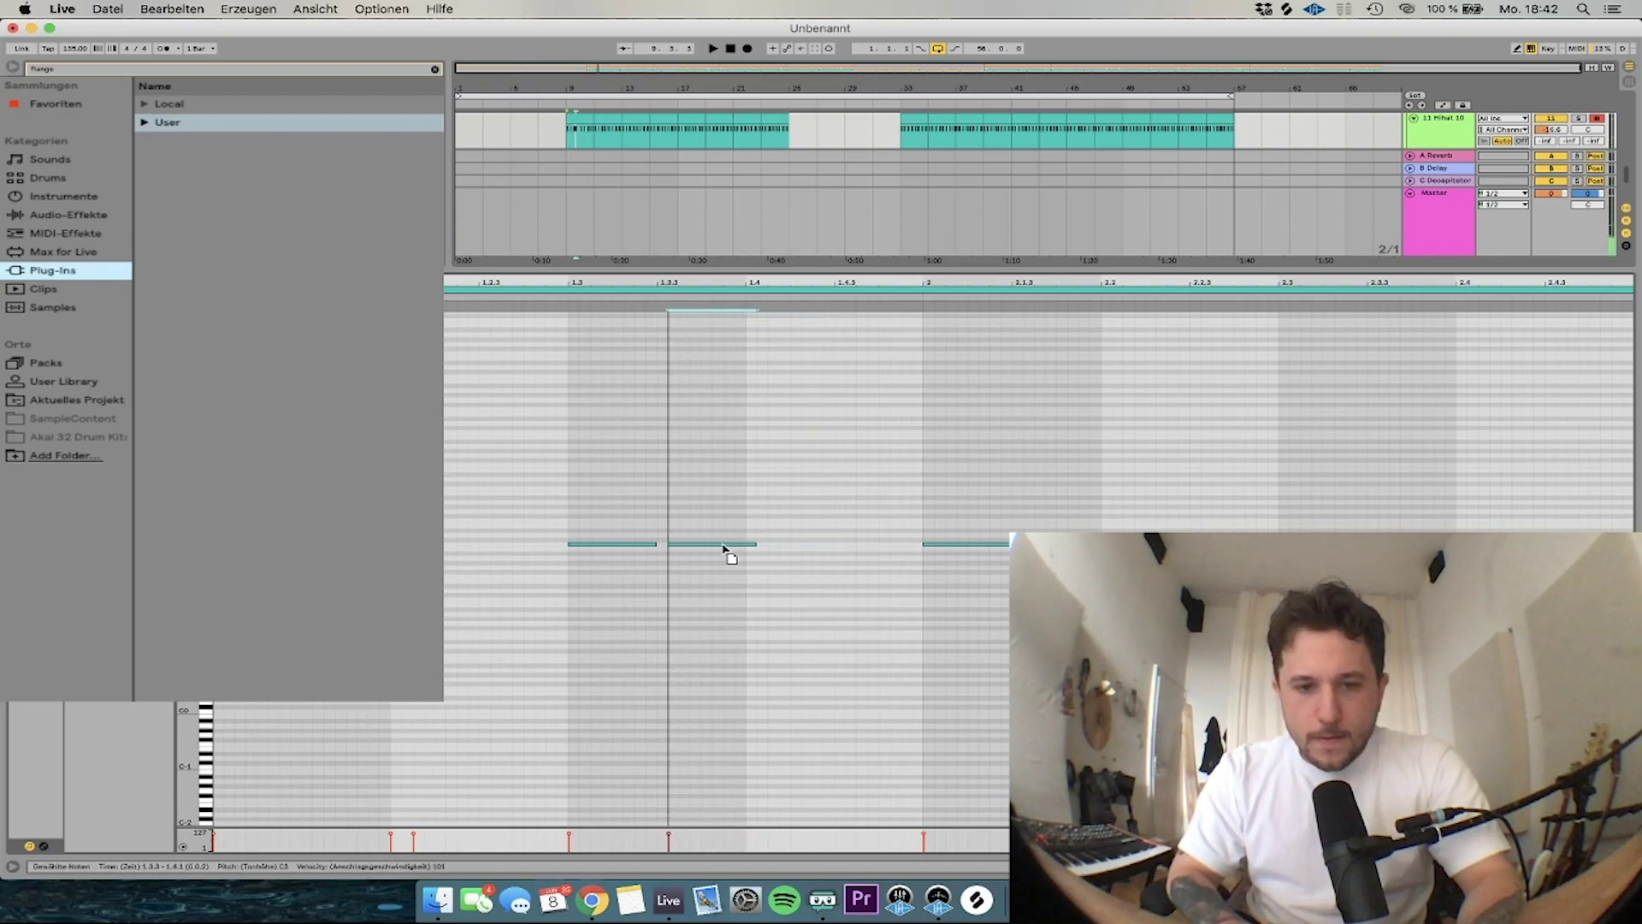
pyautogui.press('Left')
pyautogui.press('space')
pyautogui.press('space')
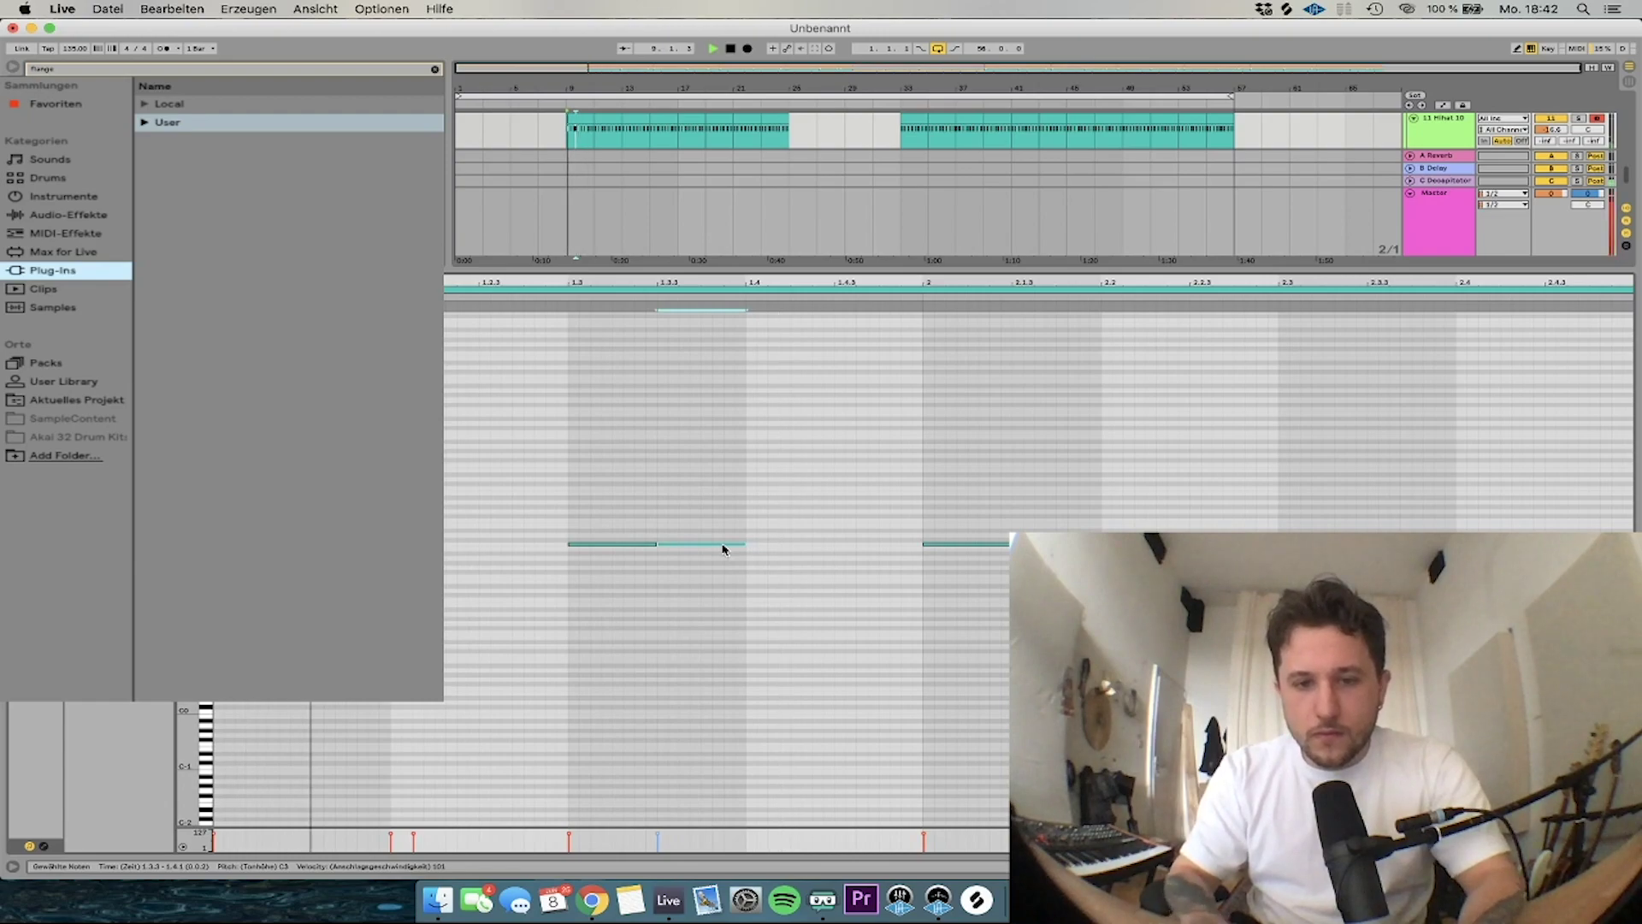
pyautogui.press('super+d')
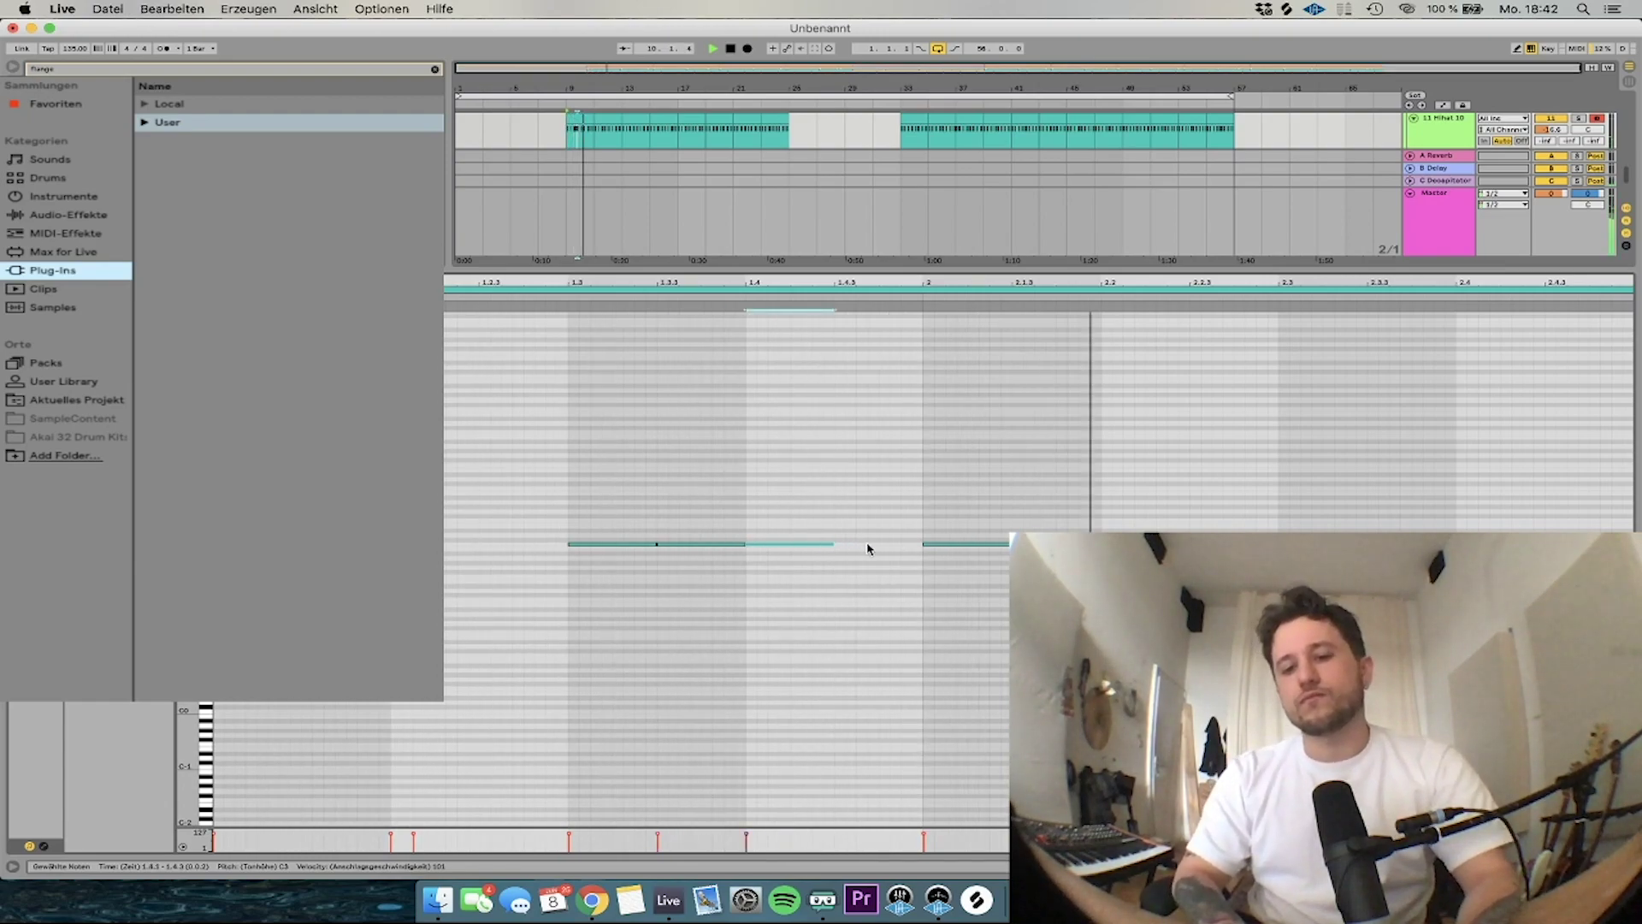
# Place another hi-hat note of the same length at 2.2 in the clip's second bar and play the pattern back
pyautogui.press('space')
pyautogui.press('super+d')
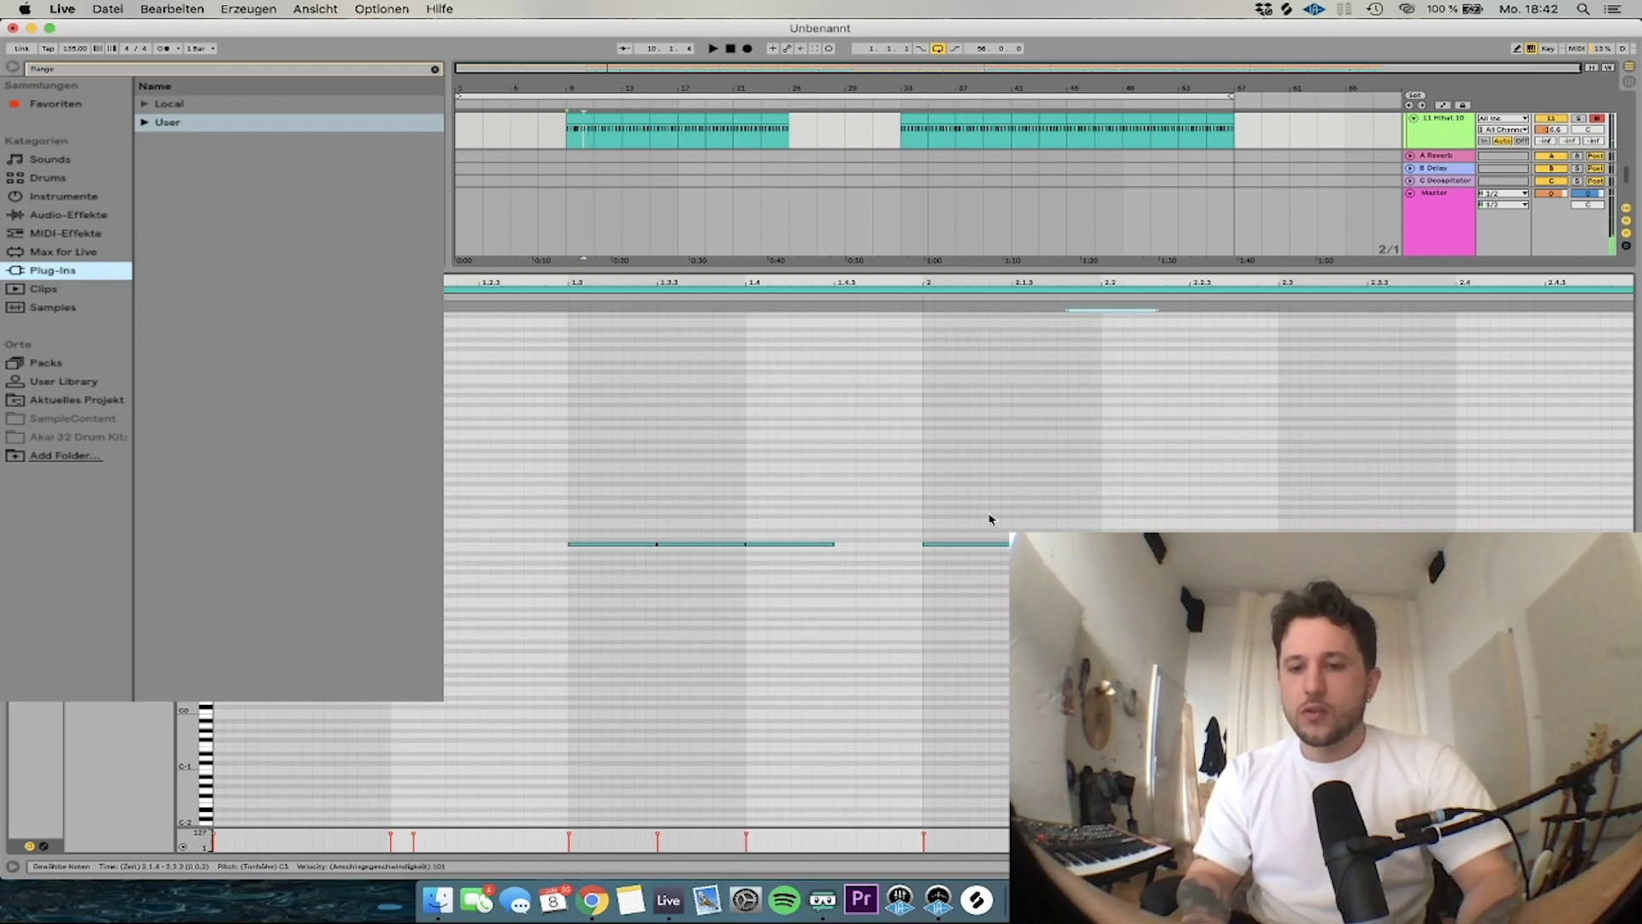
pyautogui.press('space')
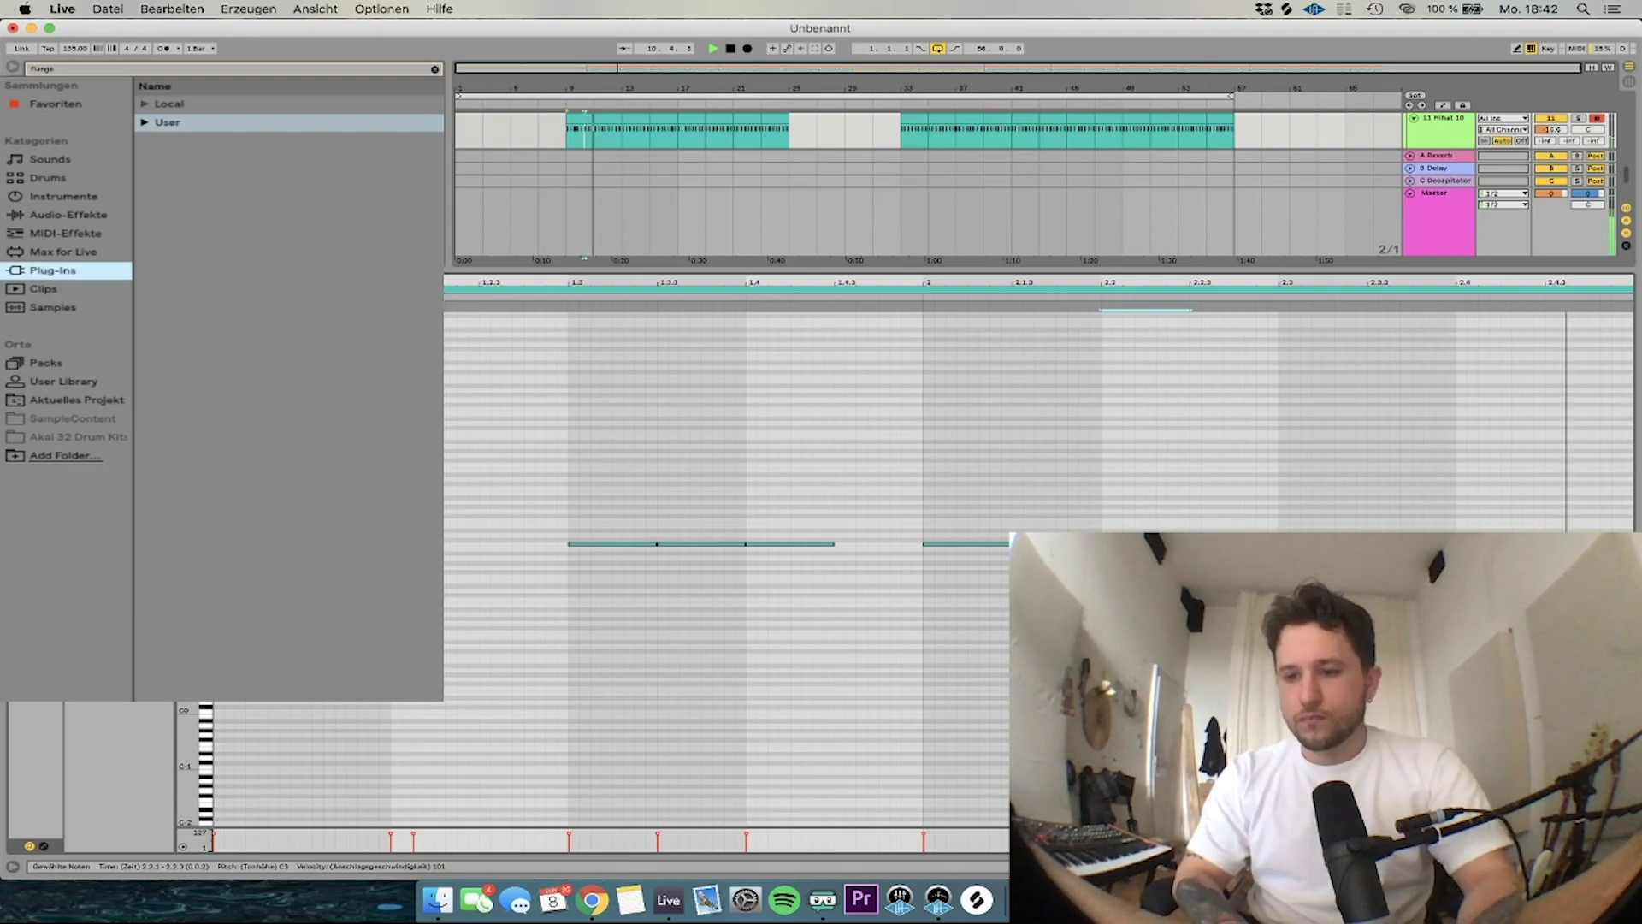
pyautogui.press('space')
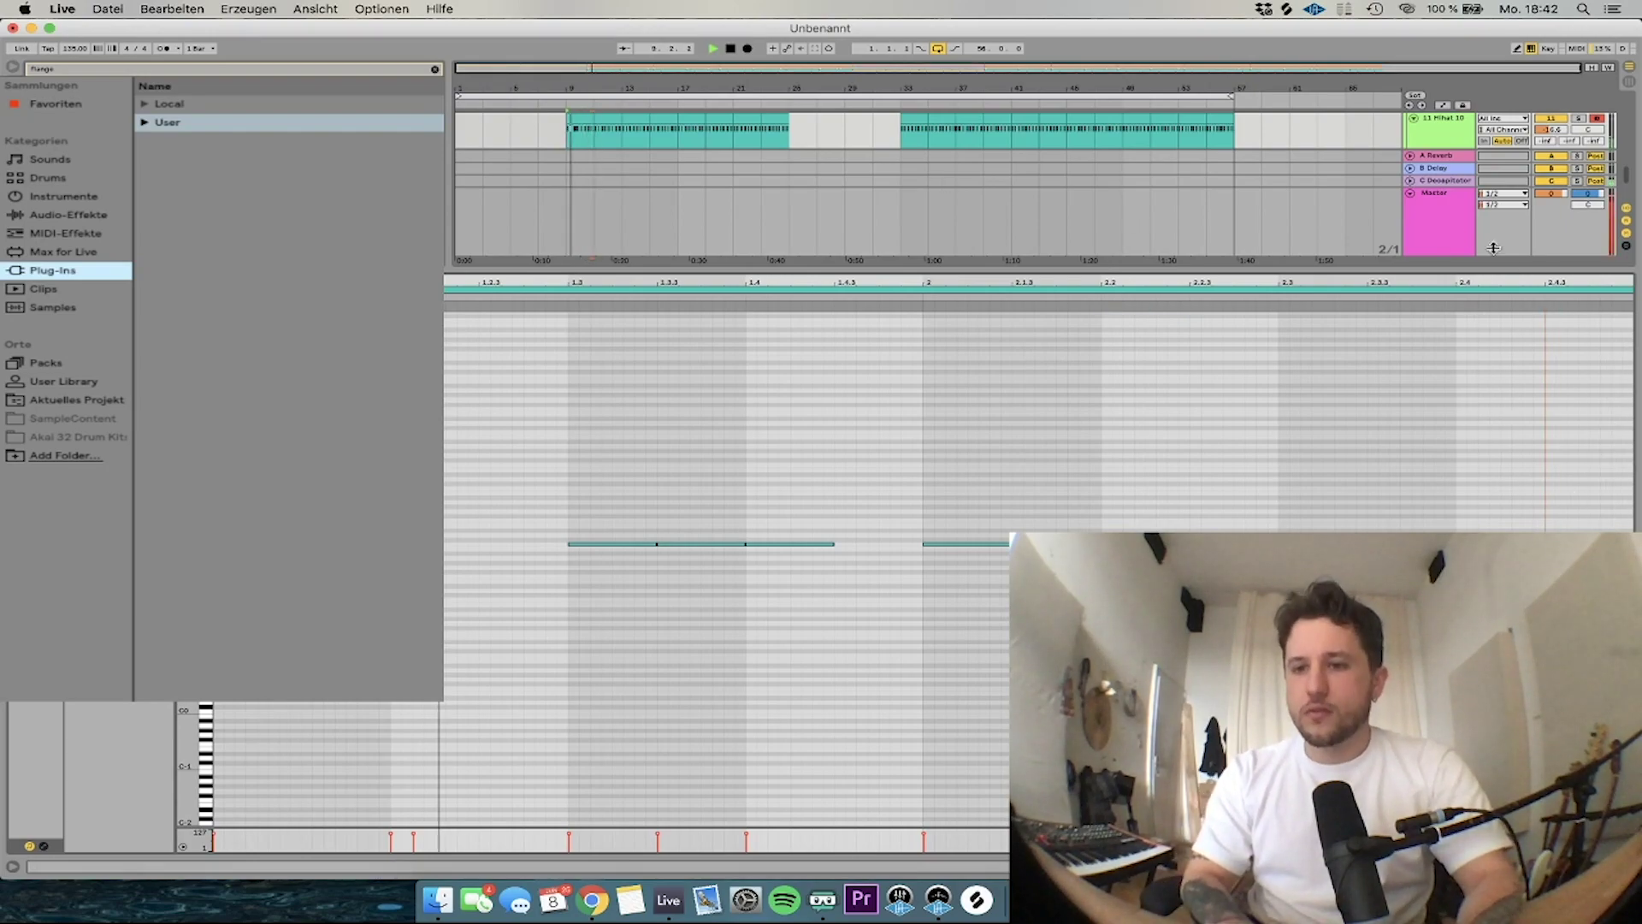
pyautogui.click(1462, 241)
pyautogui.click(579, 346)
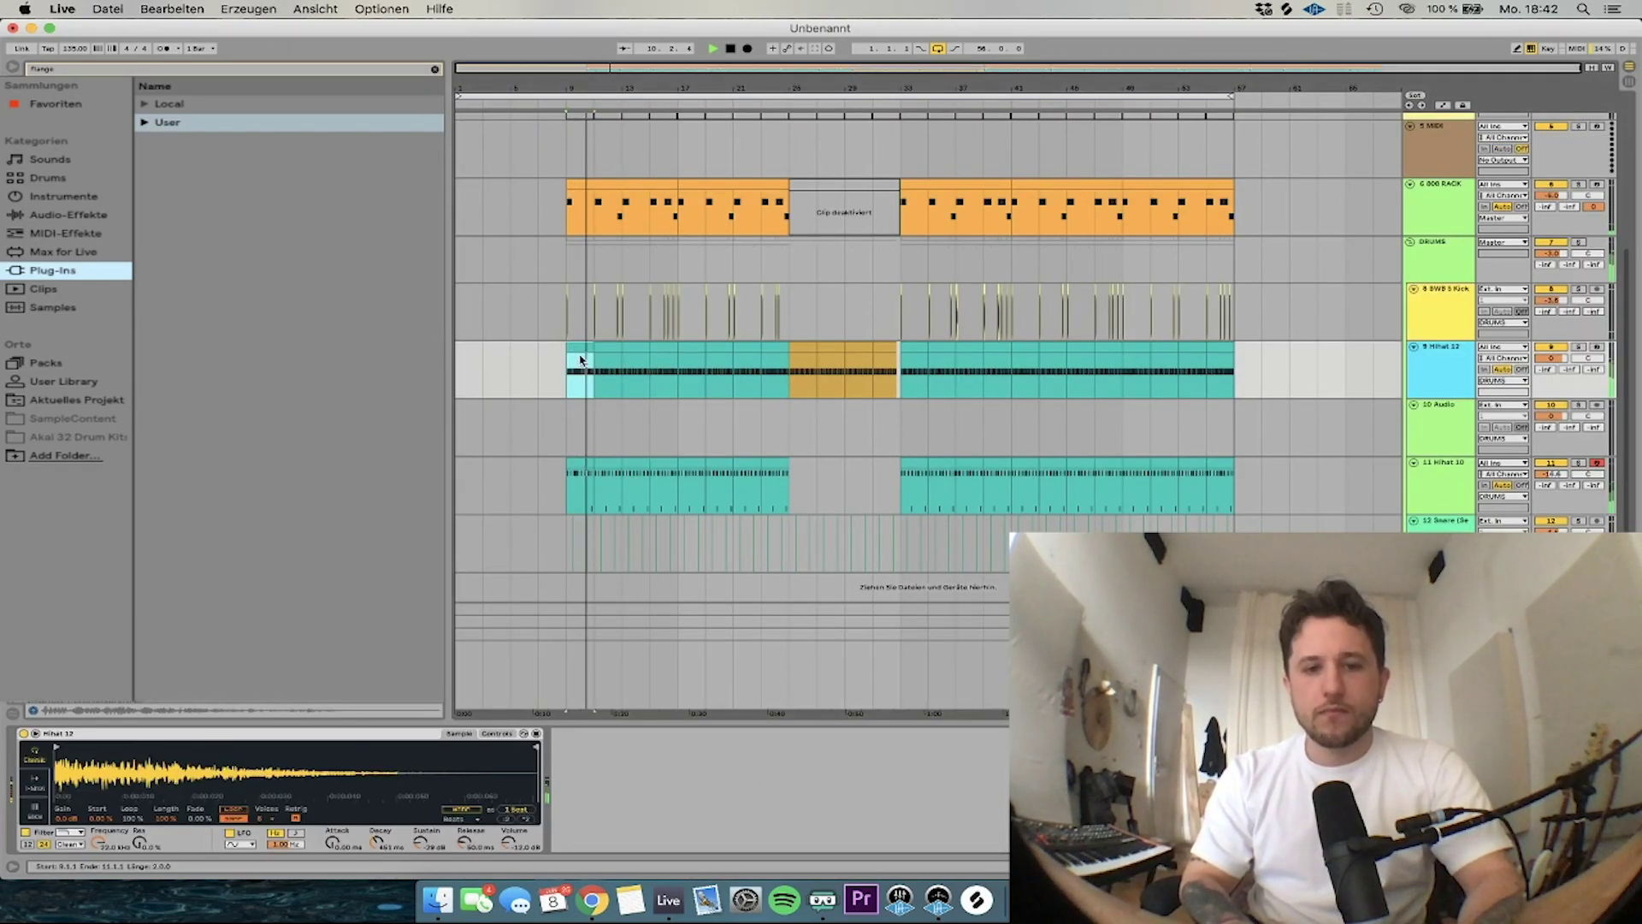
pyautogui.doubleClick(579, 463)
pyautogui.press('space')
pyautogui.press('space')
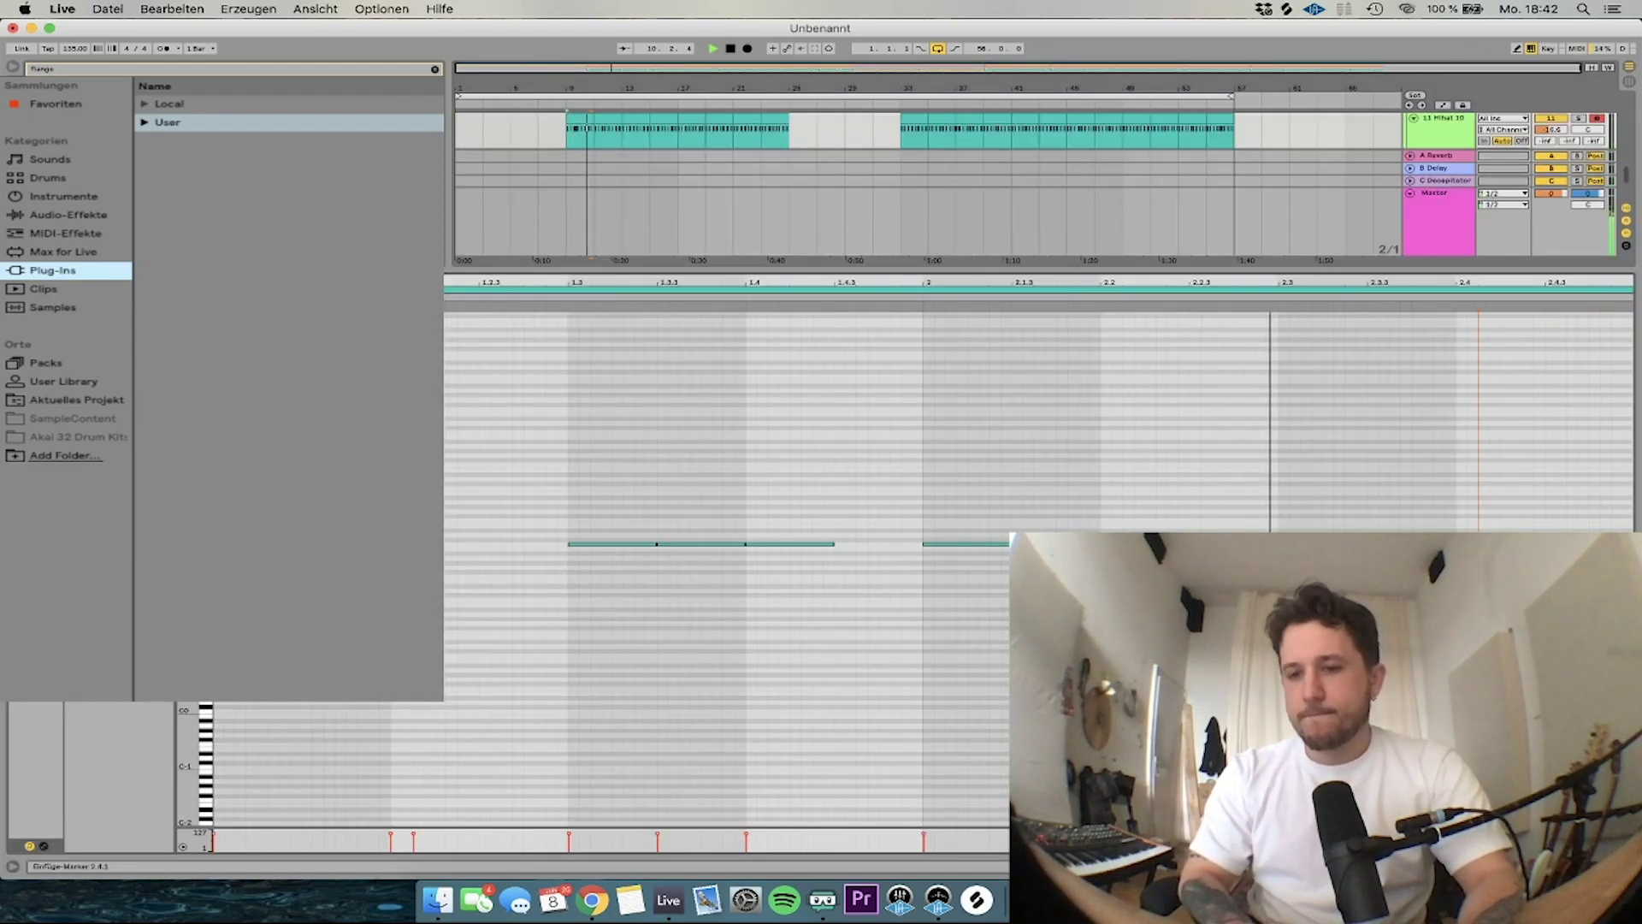
pyautogui.click(1430, 246)
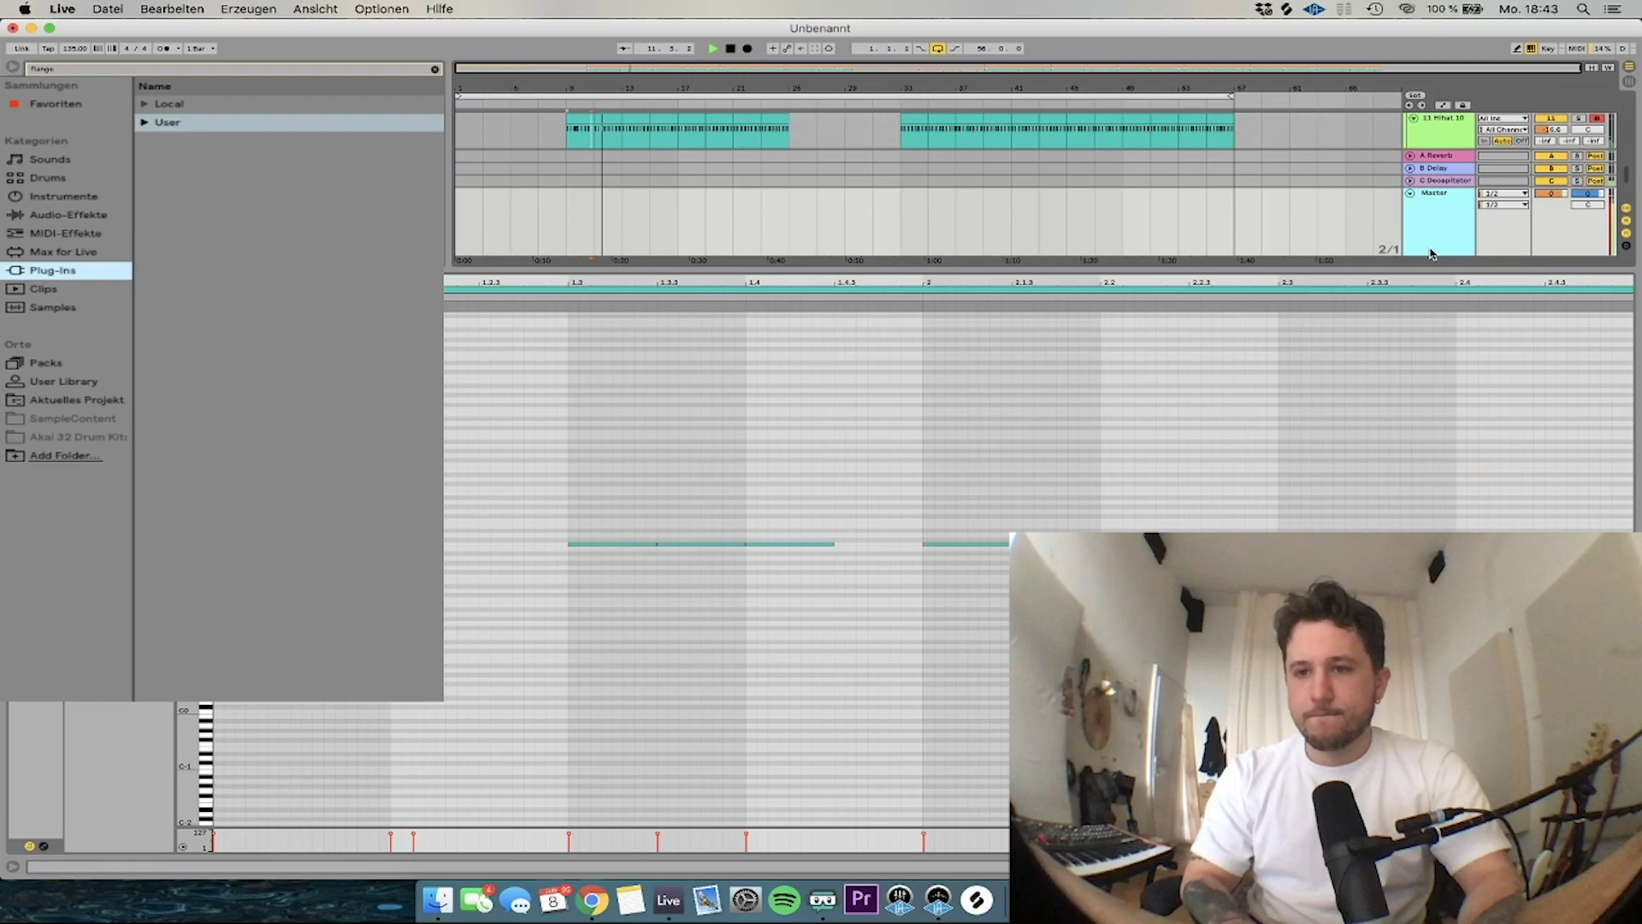
# Replace the remaining Hihat 10 clips with copies of the revised two-bar clip, up to bar 25 and from bar 33 to 57
pyautogui.click(579, 474)
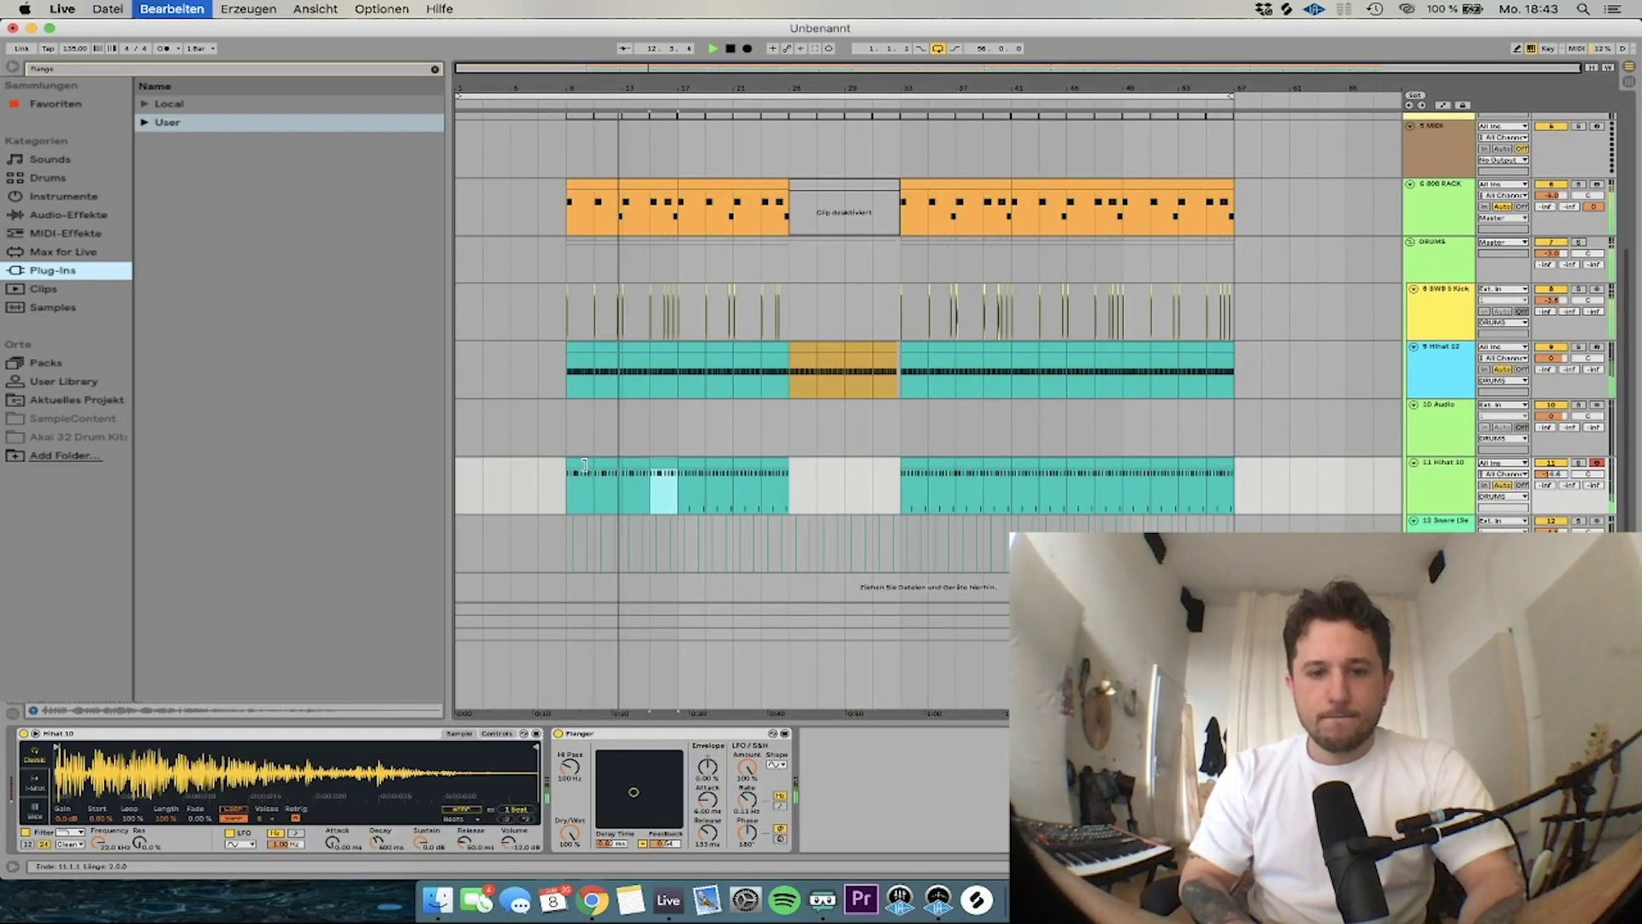
pyautogui.moveTo(781, 464); pyautogui.dragTo(921, 479)
pyautogui.press('super+d')
pyautogui.press('super+d')
pyautogui.press('super+d')
pyautogui.press('super+d')
pyautogui.press('super+d')
pyautogui.press('super+d')
pyautogui.press('super+d')
pyautogui.press('super+d')
pyautogui.press('super+d')
pyautogui.press('super+d')
pyautogui.press('super+d')
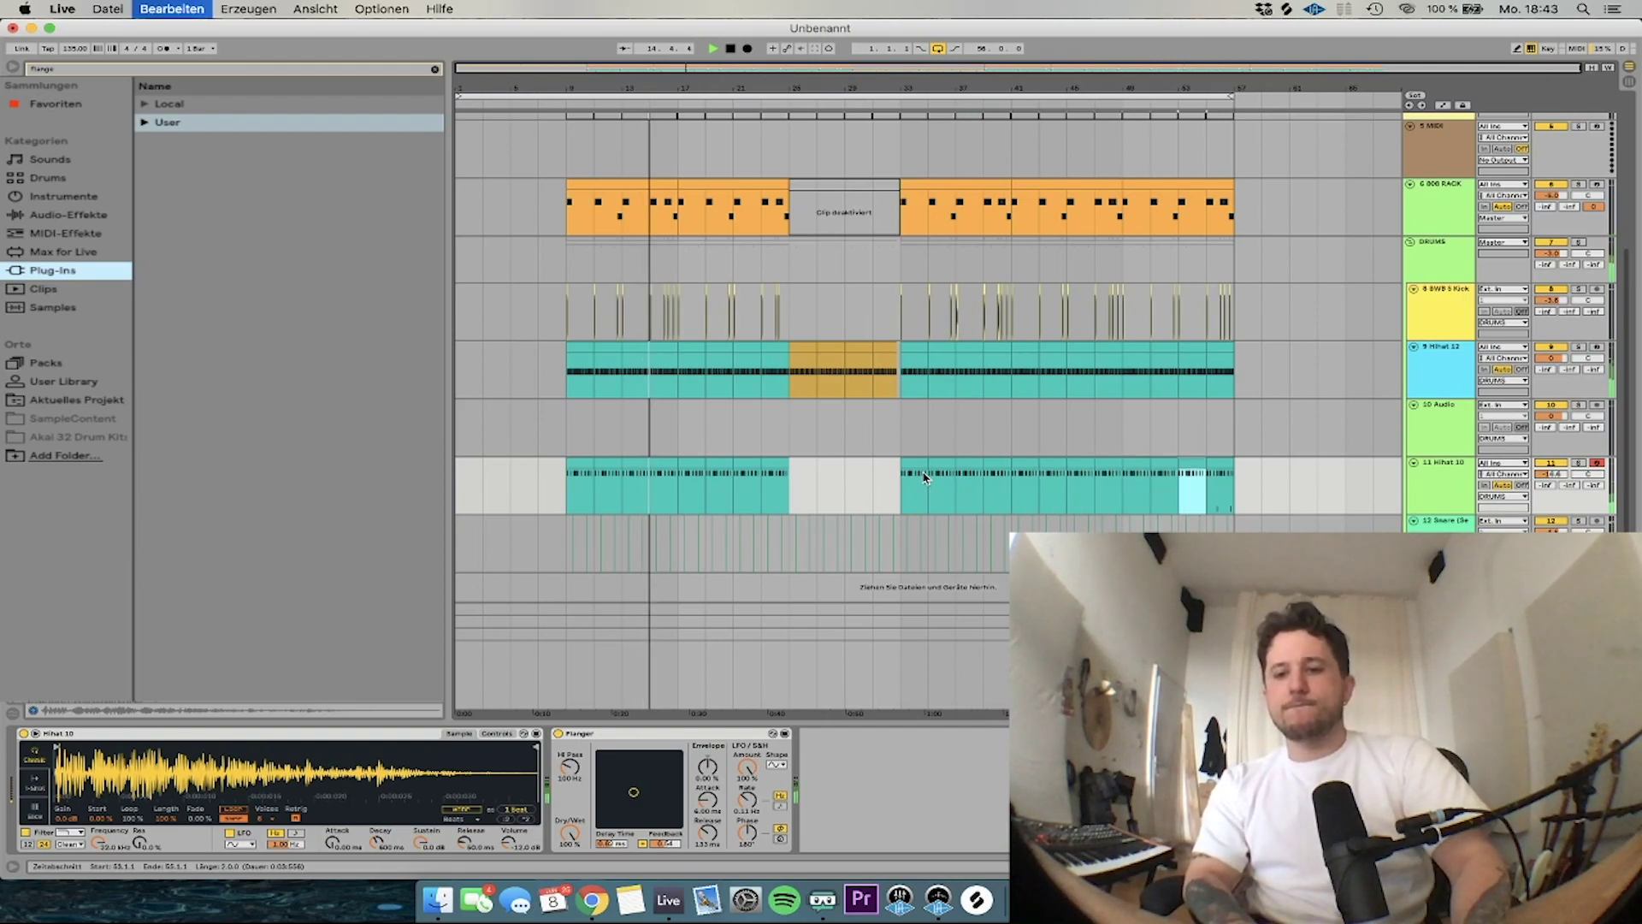
pyautogui.click(1439, 672)
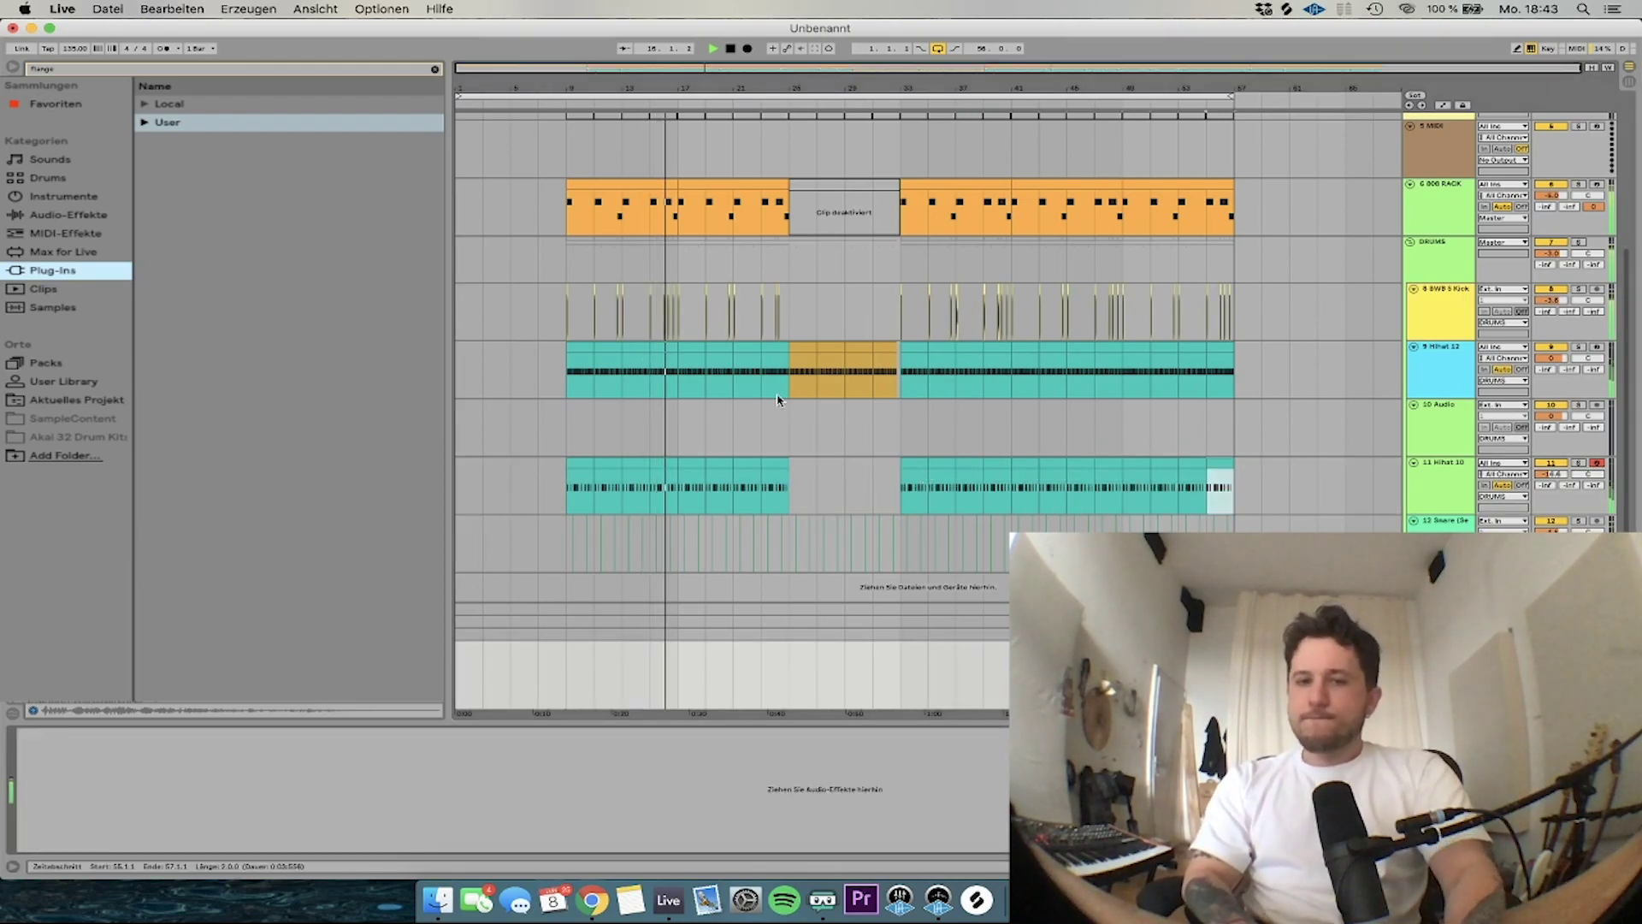
# In the Hihat 10 clip at bar 15, lower the pitch of the note at 2.1, duplicate the selected note and audition the variation
pyautogui.click(652, 428)
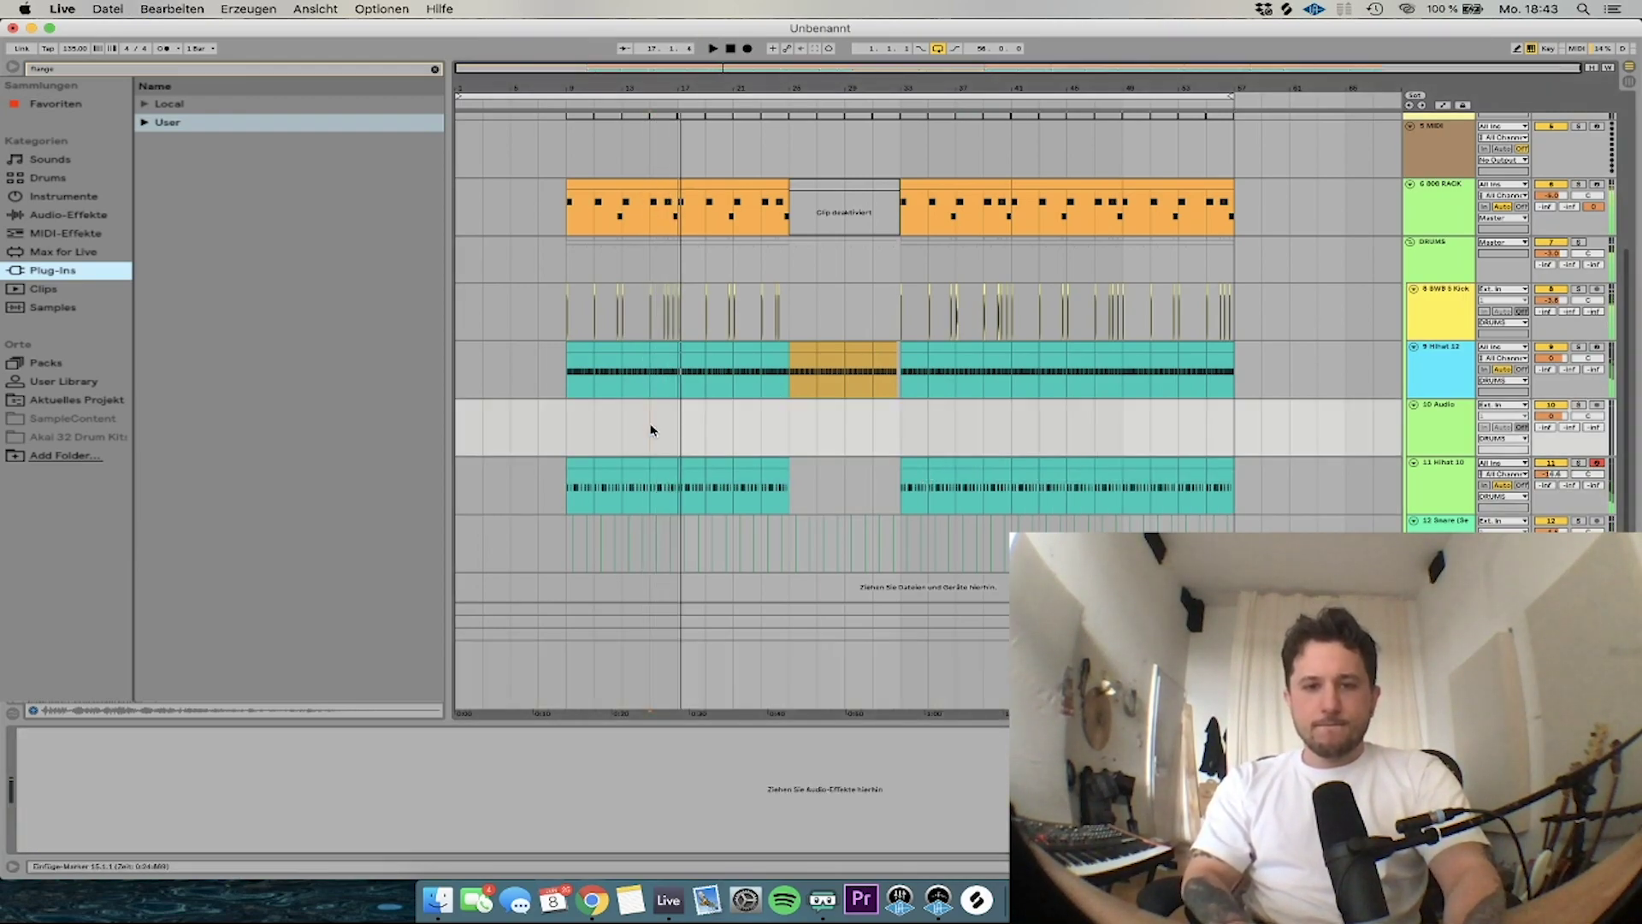
pyautogui.press('space')
pyautogui.press('space')
pyautogui.scroll(5, 651, 427)
pyautogui.scroll(2, 651, 430)
pyautogui.doubleClick(719, 465)
pyautogui.press('space')
pyautogui.press('space')
pyautogui.moveTo(985, 549); pyautogui.dragTo(986, 592)
pyautogui.moveTo(1057, 632); pyautogui.dragTo(981, 586)
pyautogui.press('super+d')
pyautogui.press('space')
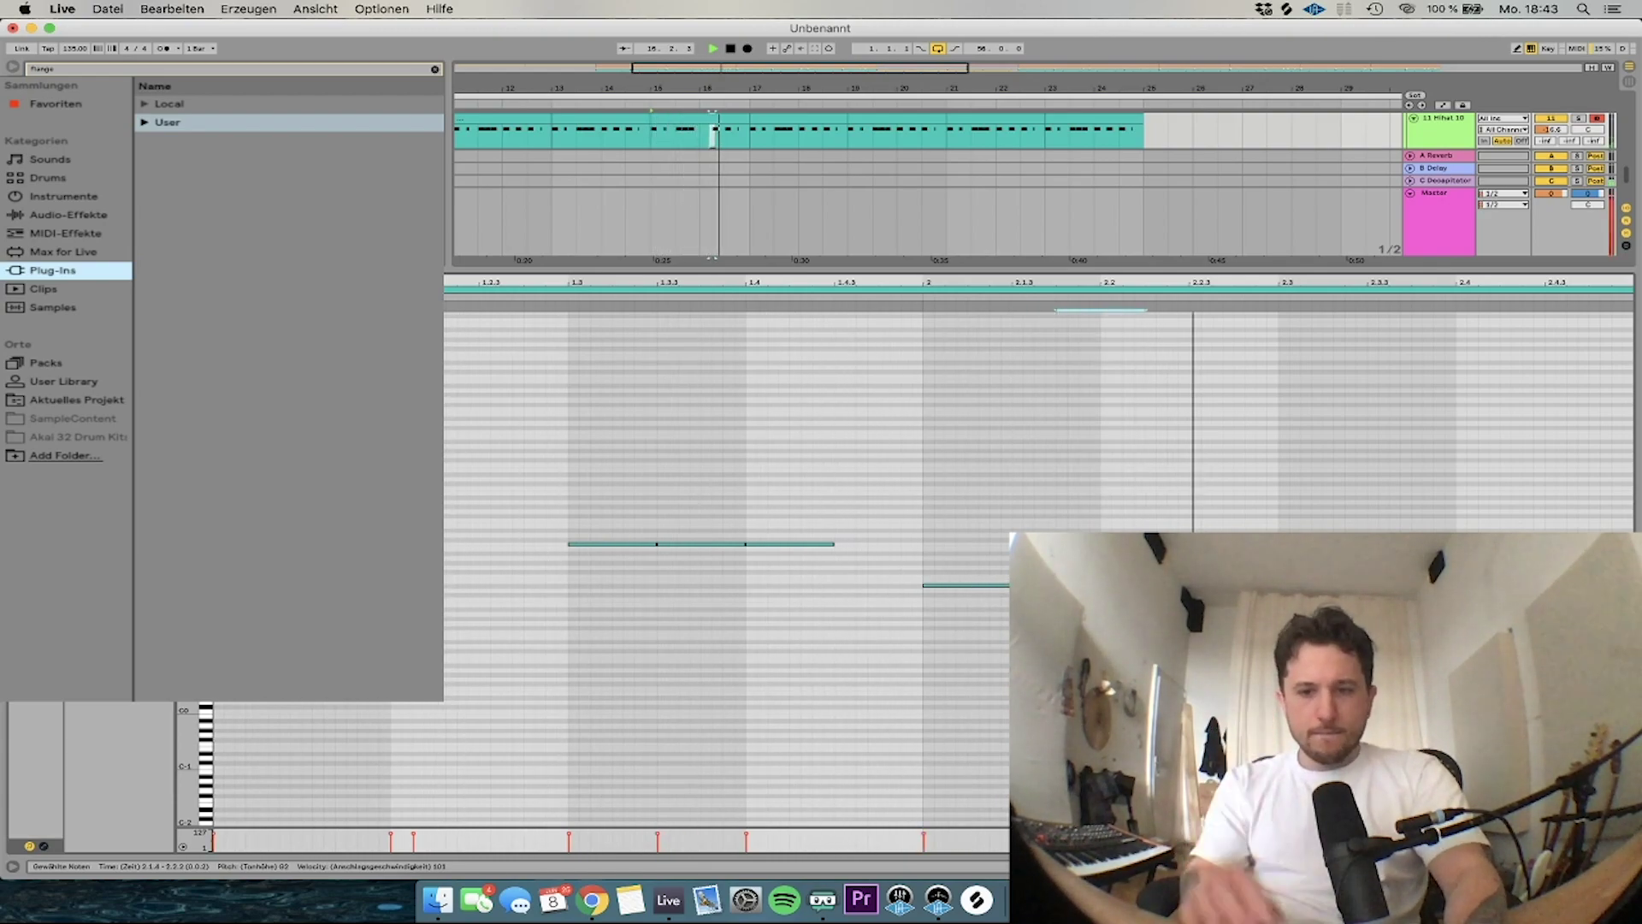
pyautogui.click(1471, 210)
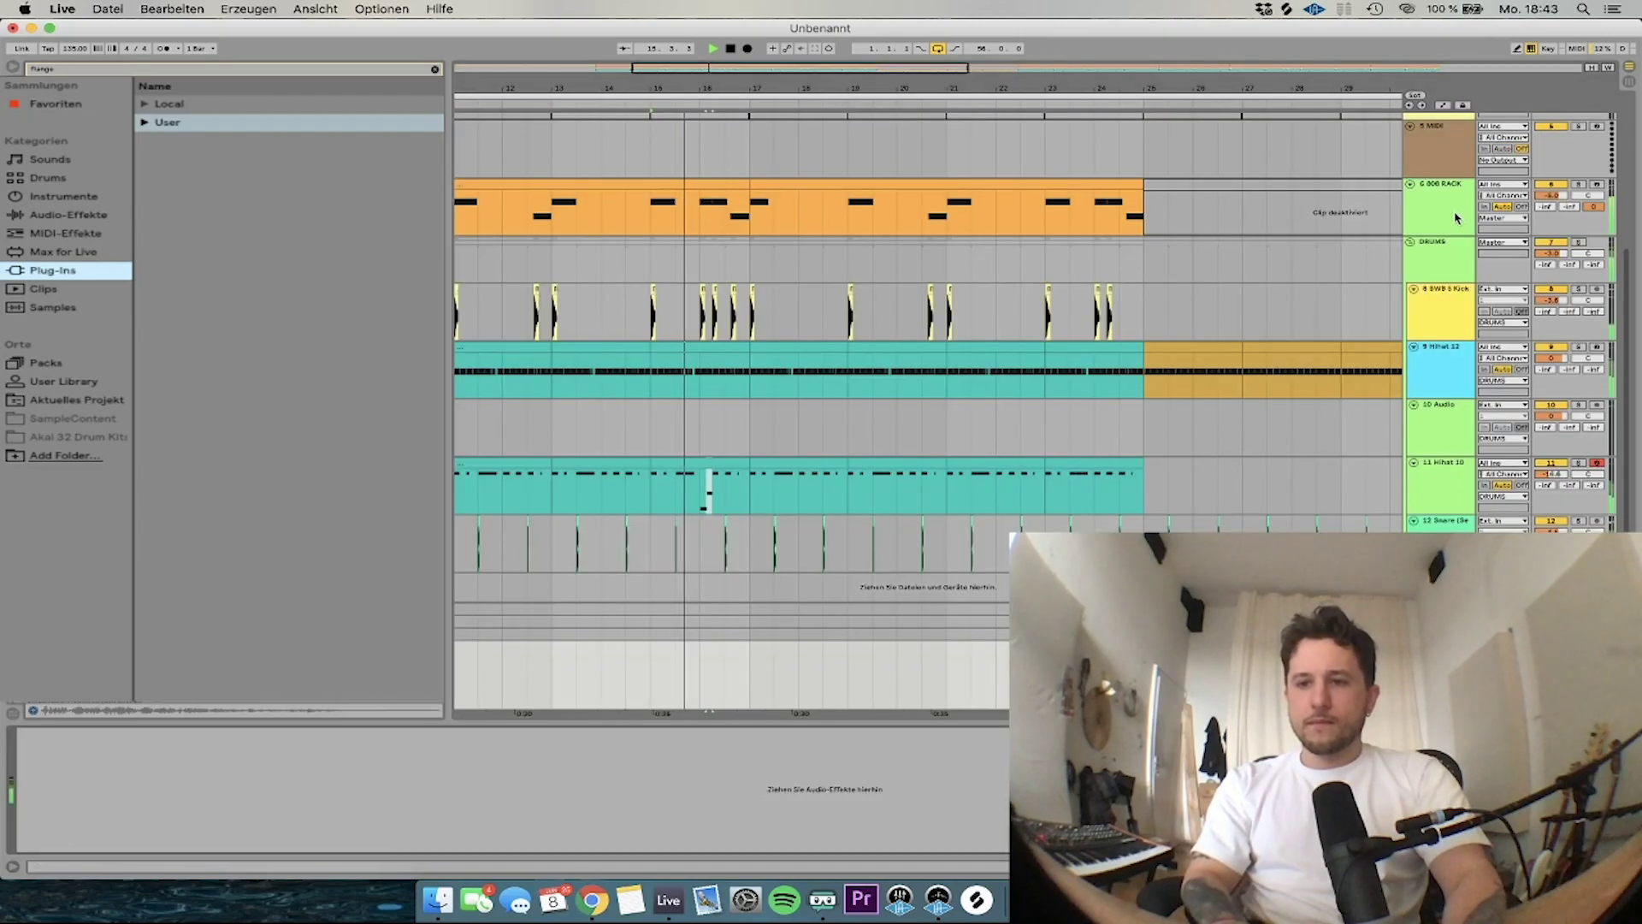
pyautogui.press('space')
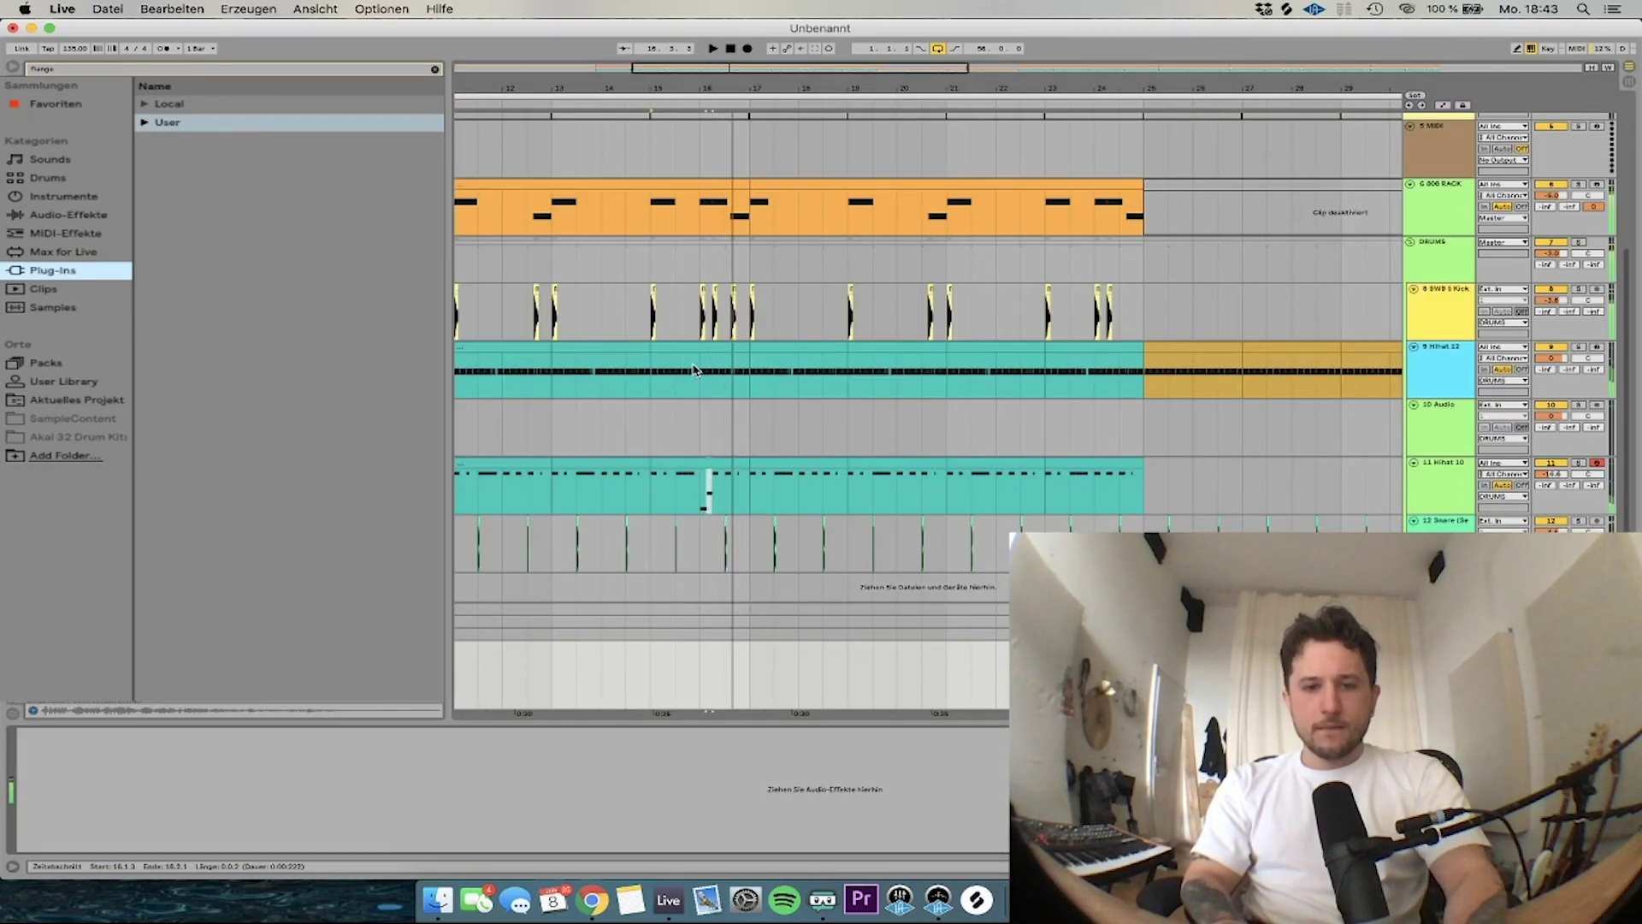
# In the Hihat 12 clip at bar 15, shorten the note at 2.1 to a sixteenth and duplicate it directly behind
pyautogui.click(707, 366)
pyautogui.press('space')
pyautogui.doubleClick(707, 366)
pyautogui.press('space')
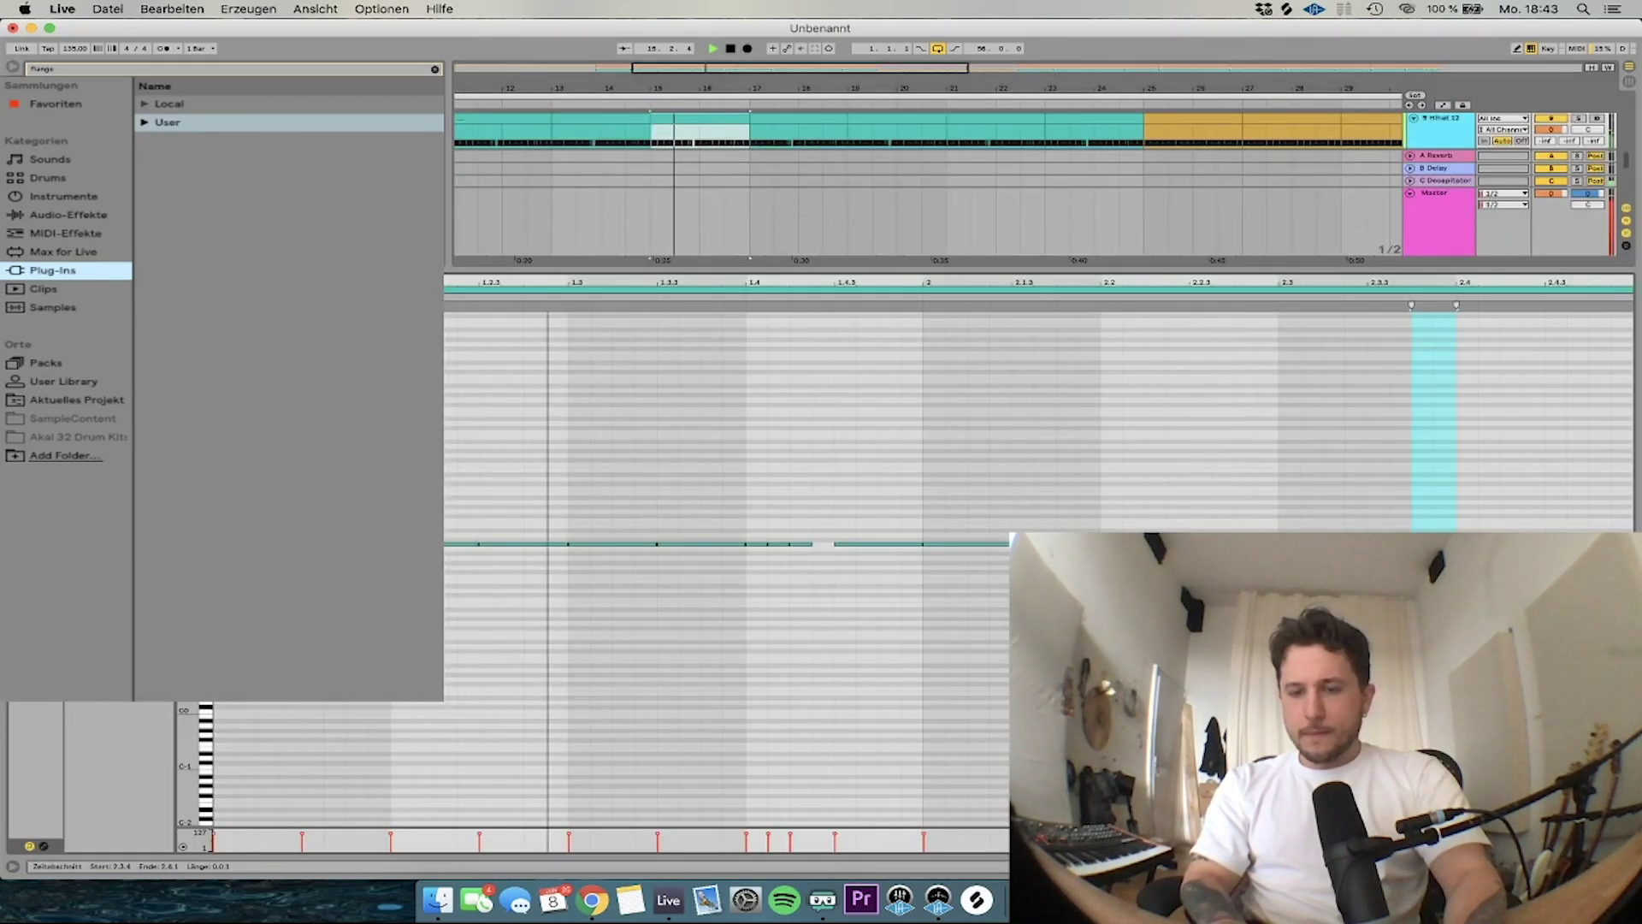
pyautogui.press('space')
pyautogui.moveTo(1001, 544); pyautogui.dragTo(975, 549)
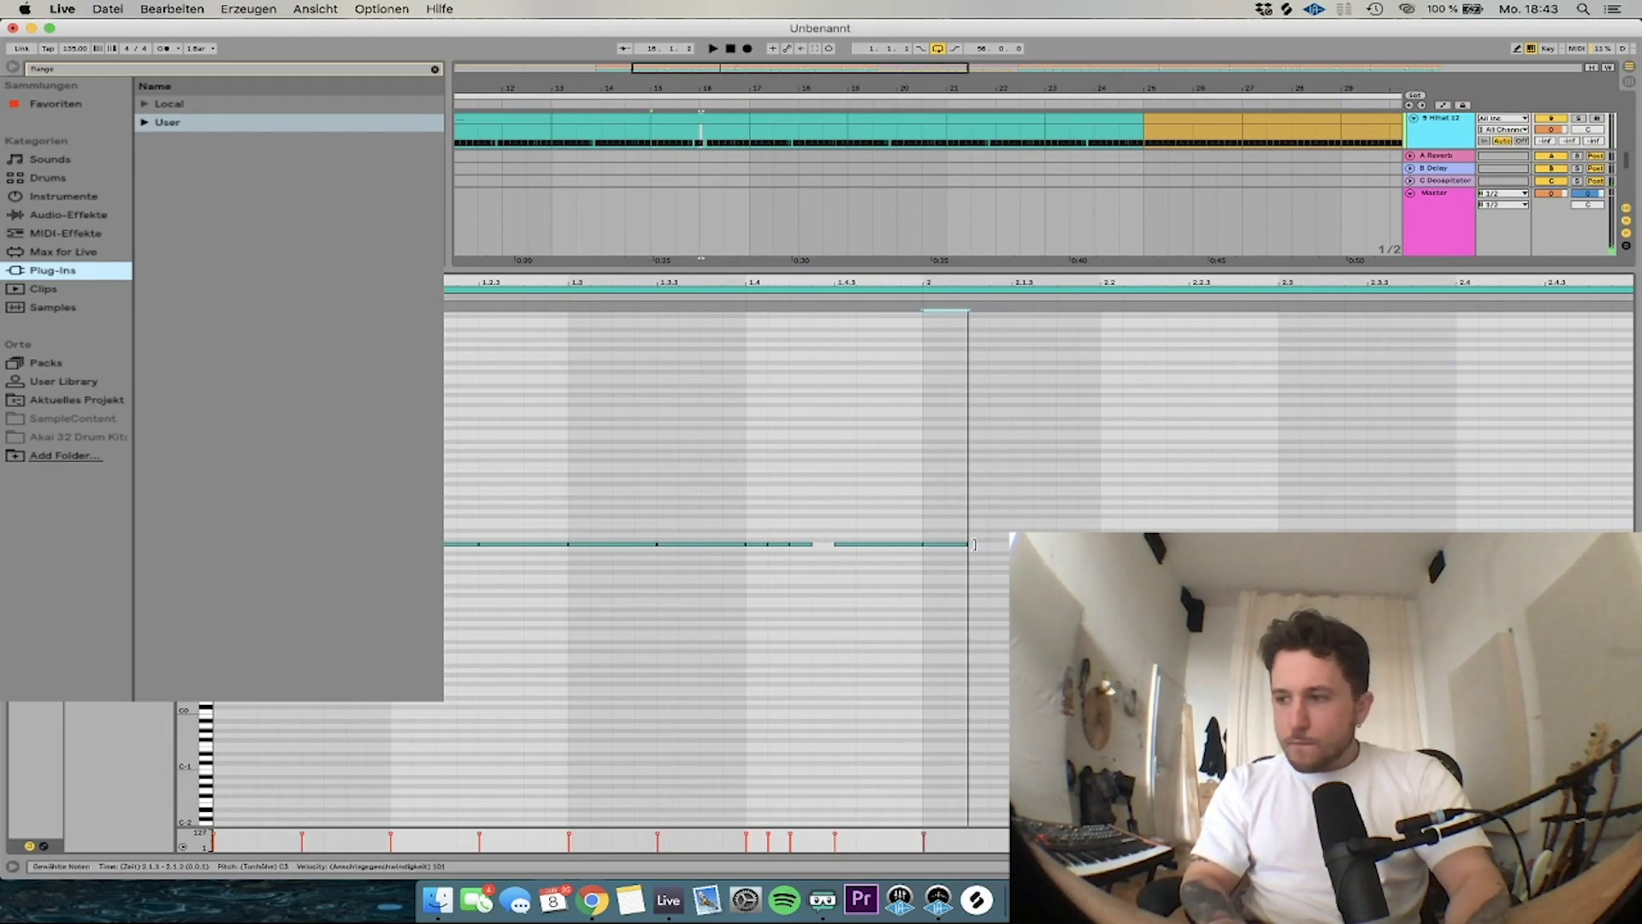
pyautogui.press('super+d')
pyautogui.press('space')
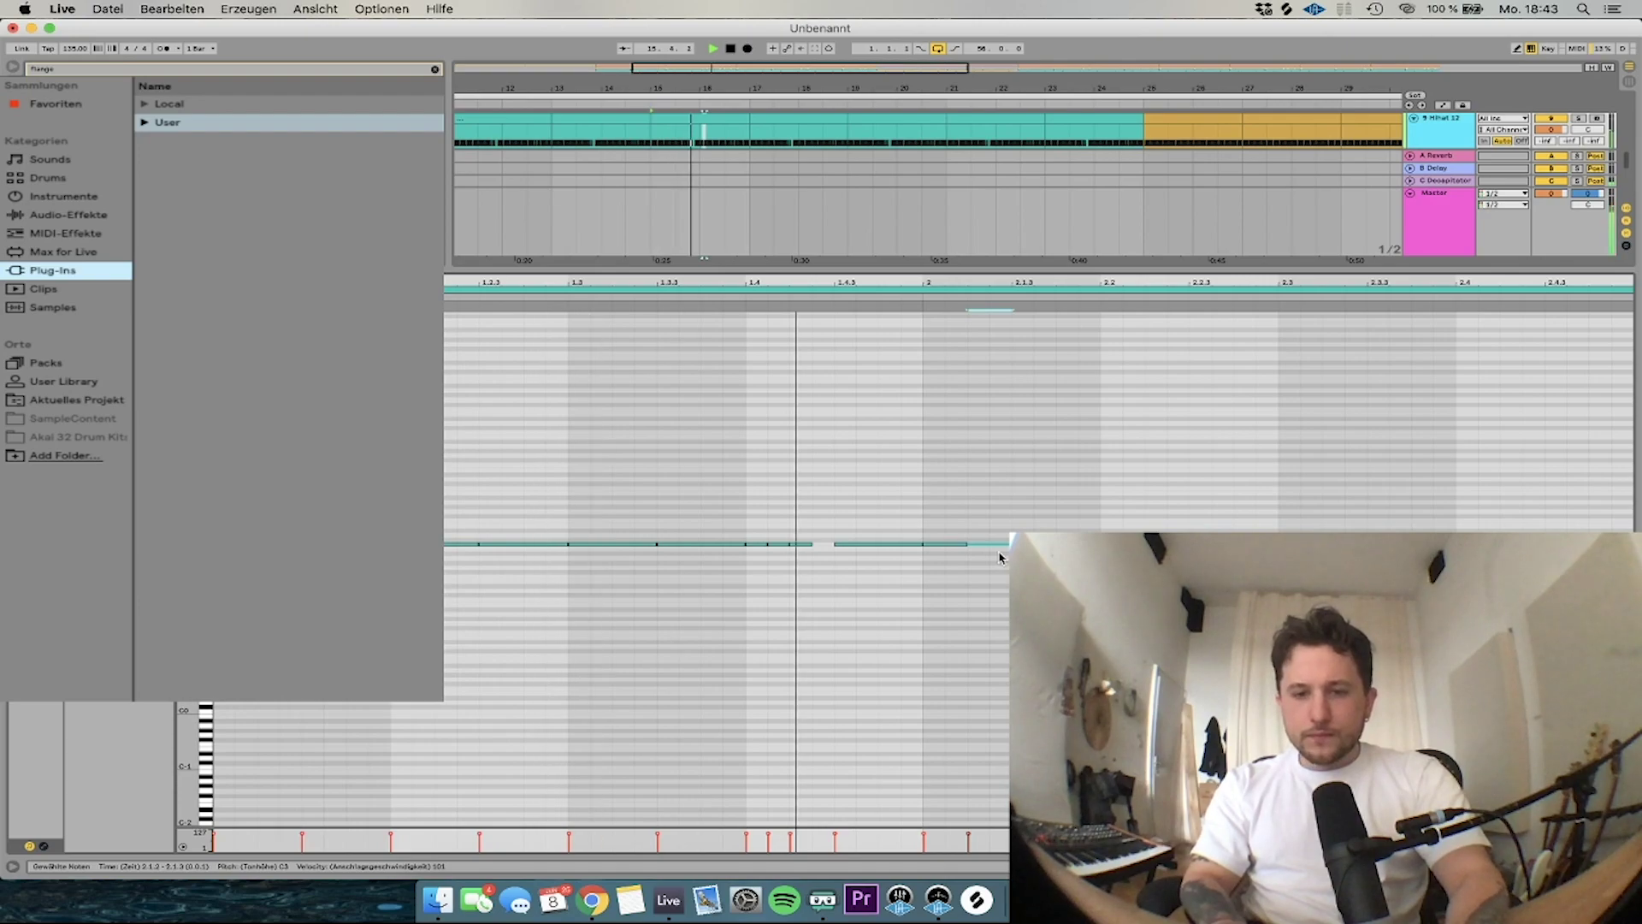
pyautogui.click(807, 116)
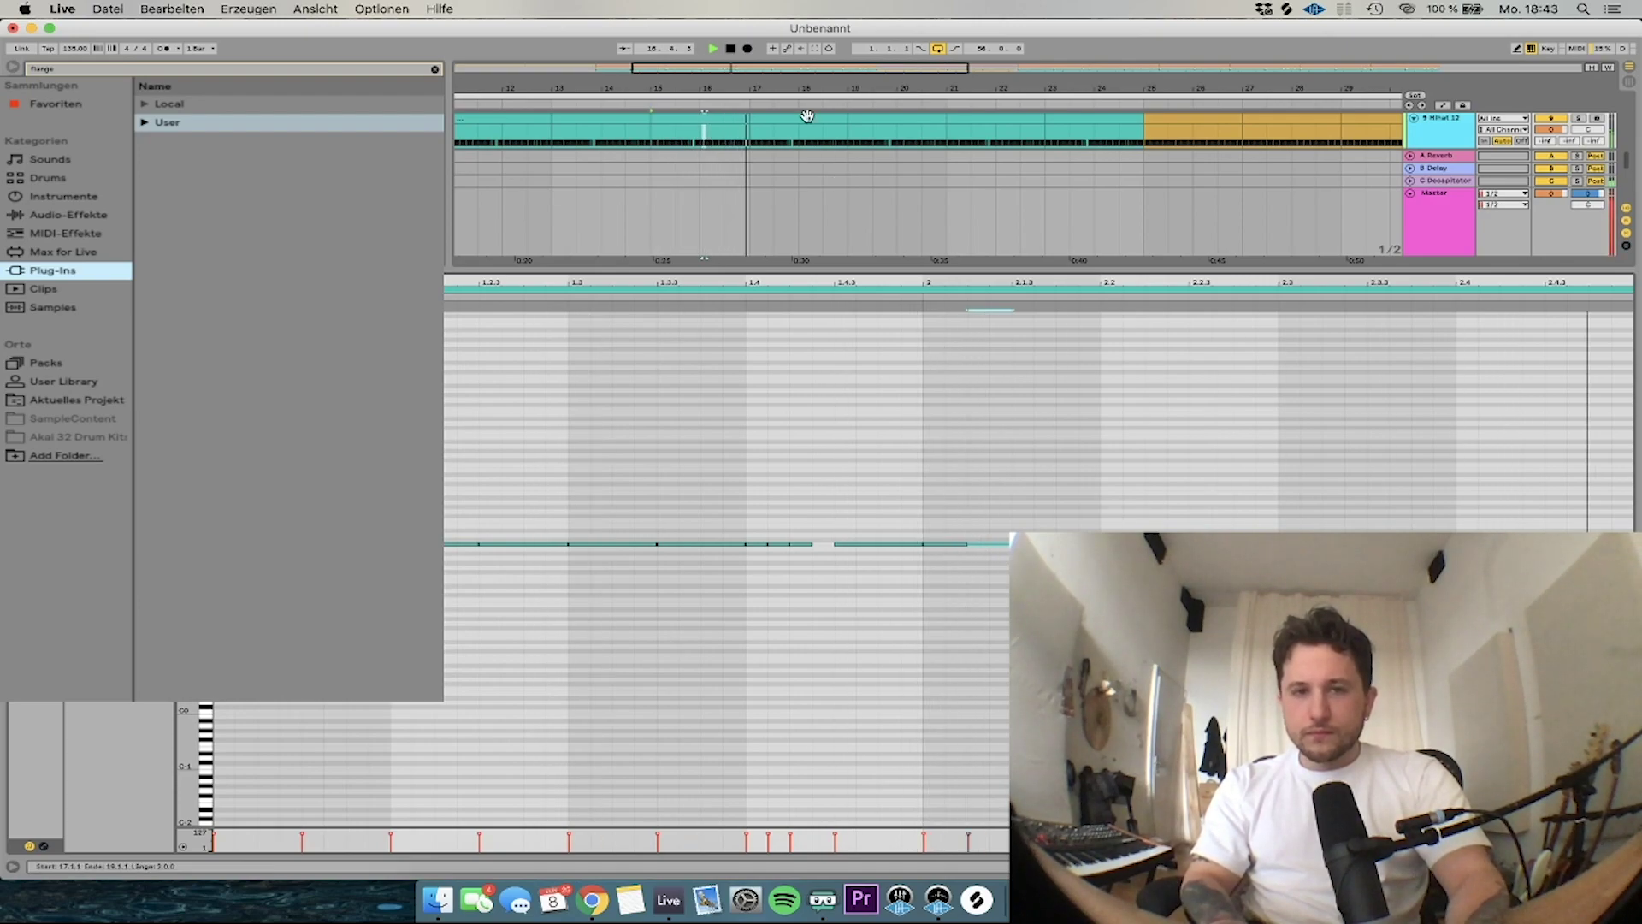
# Duplicate the Hihat 12 clips from bars 9 to 17, including the edited variation, onto bars 17 to 25
pyautogui.doubleClick(1431, 243)
pyautogui.press('space')
pyautogui.rightClick(695, 344)
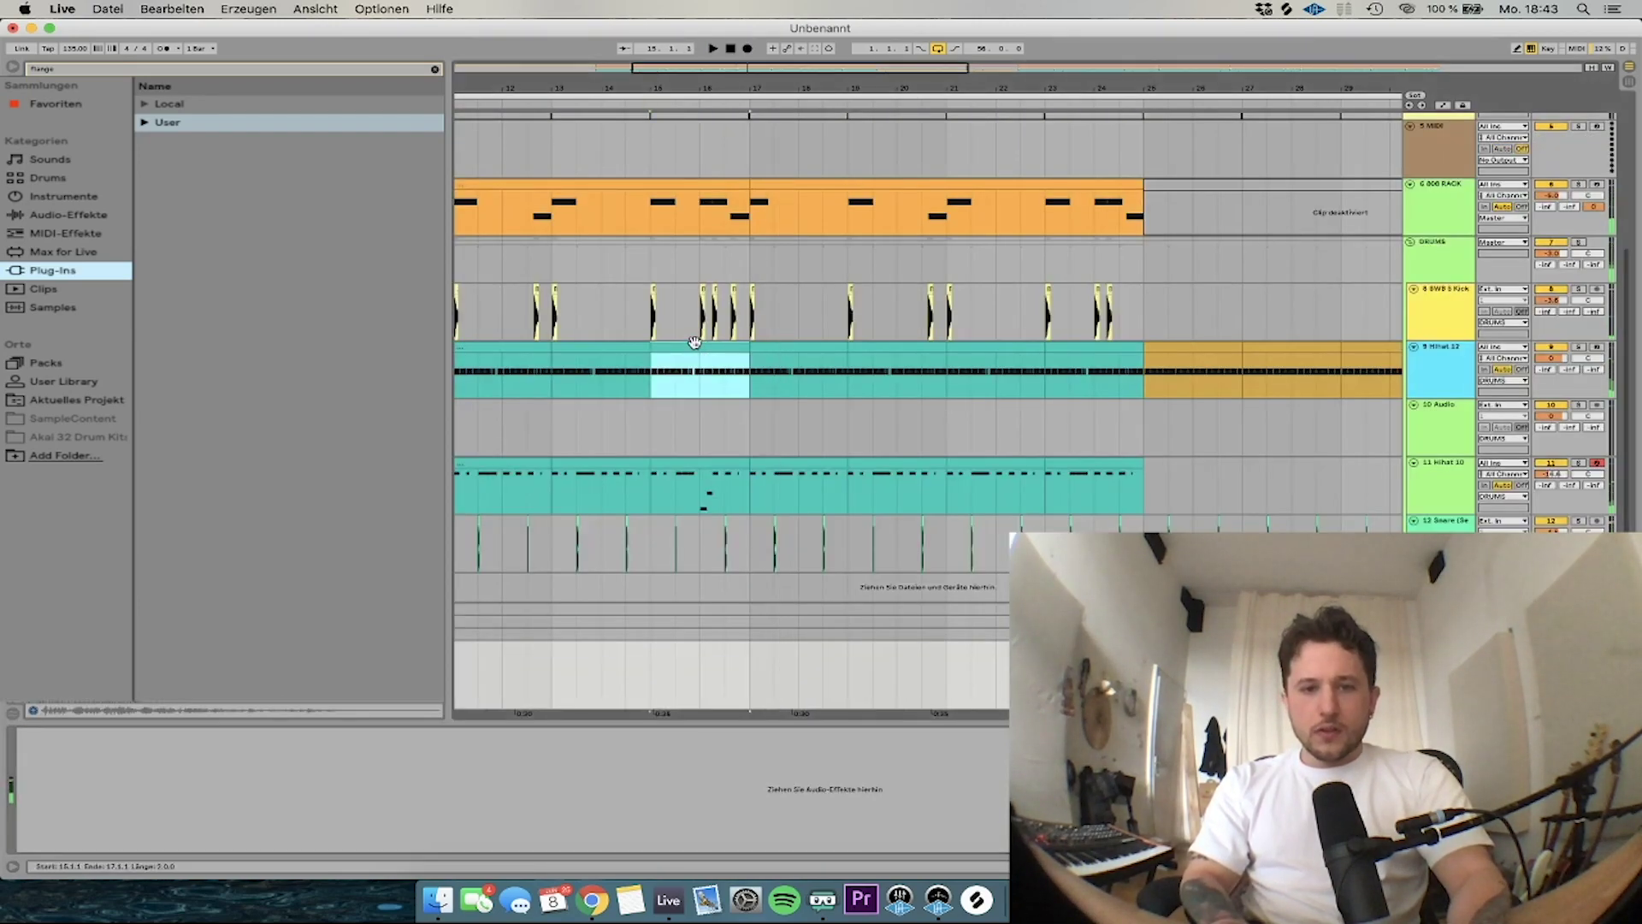
pyautogui.click(734, 561)
pyautogui.press('-')
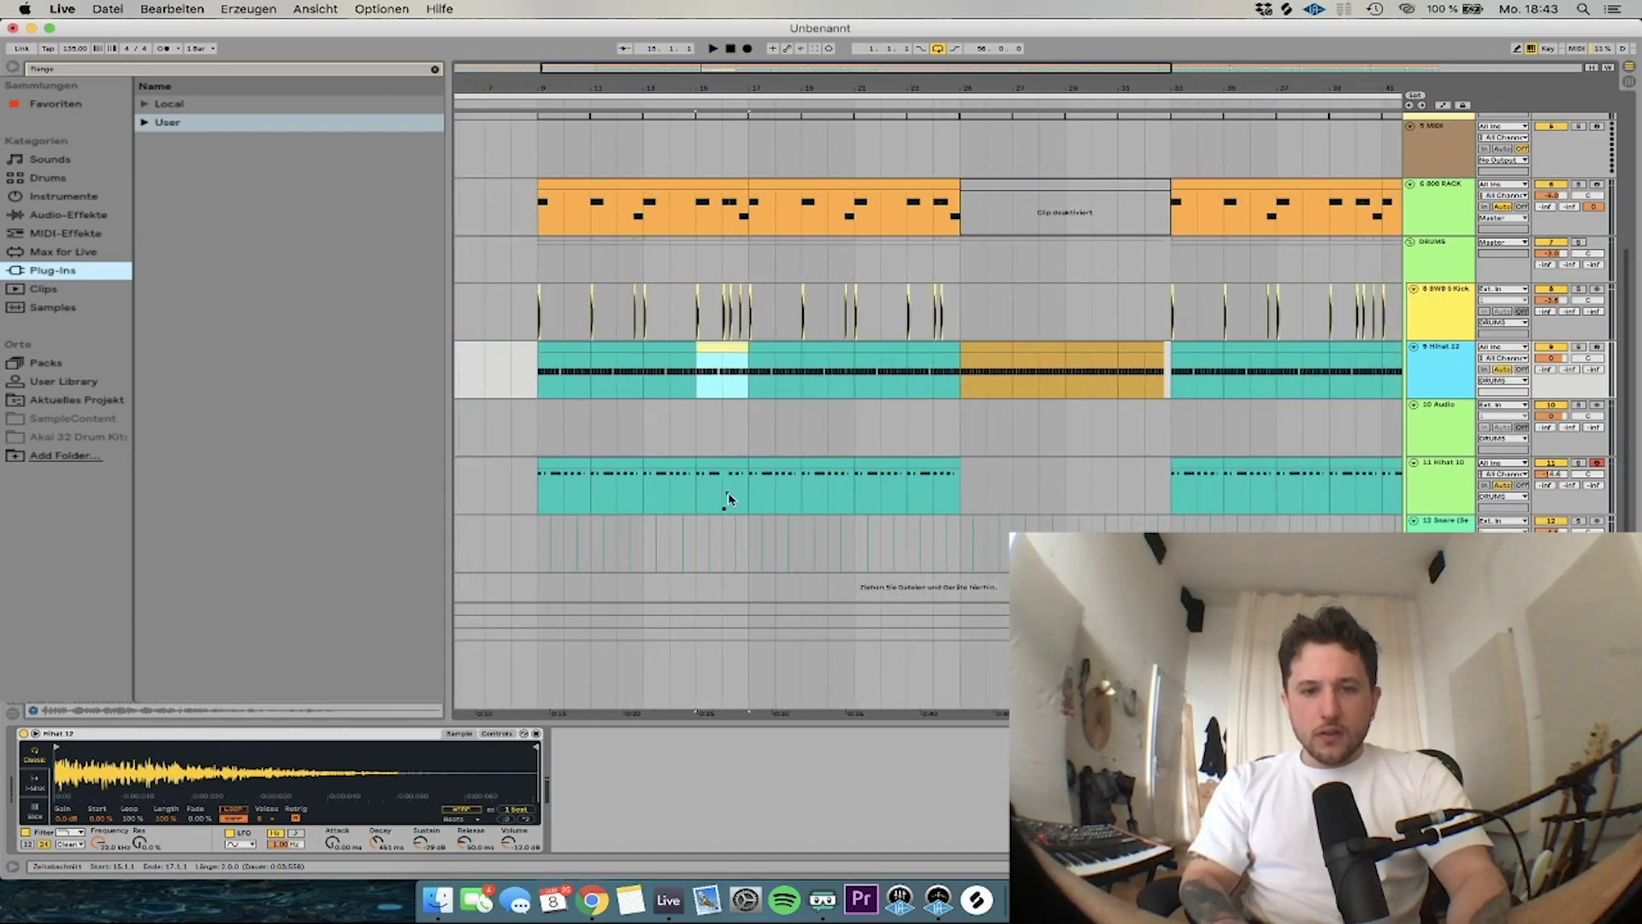
pyautogui.keyDown('shift'); pyautogui.click(569, 376); pyautogui.keyUp('shift')
pyautogui.press('super+d')
pyautogui.press('-')
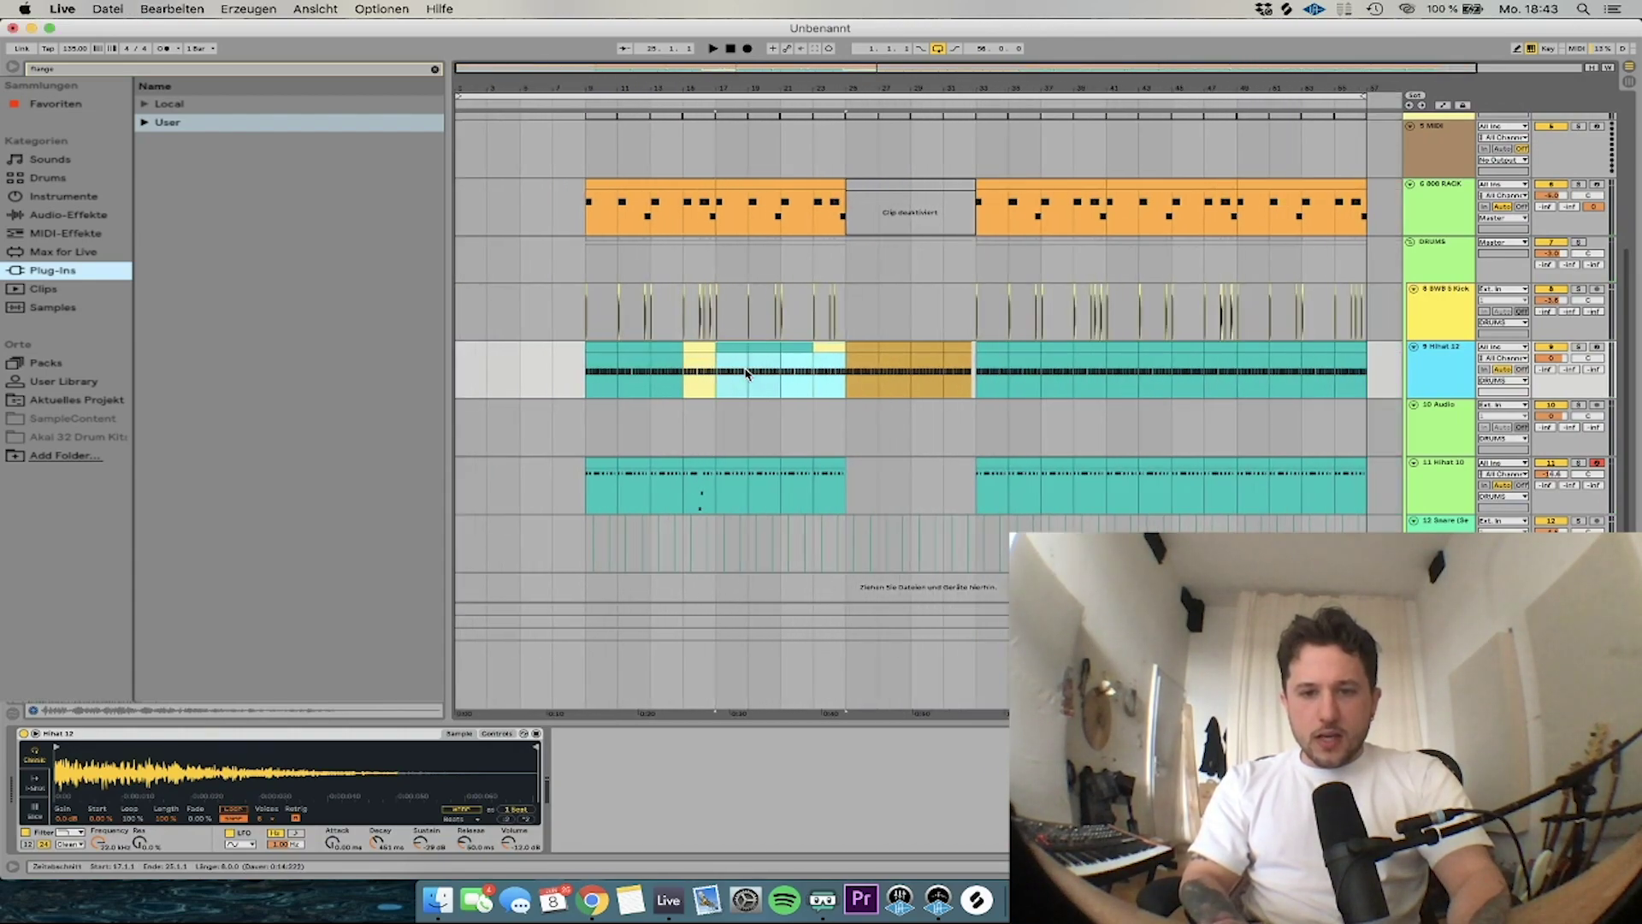
# Copy the 808, kick and hi-hat section from bars 9 to 25 onto bars 33 to 49
pyautogui.click(600, 370)
pyautogui.moveTo(583, 490); pyautogui.dragTo(1213, 216)
pyautogui.press('-')
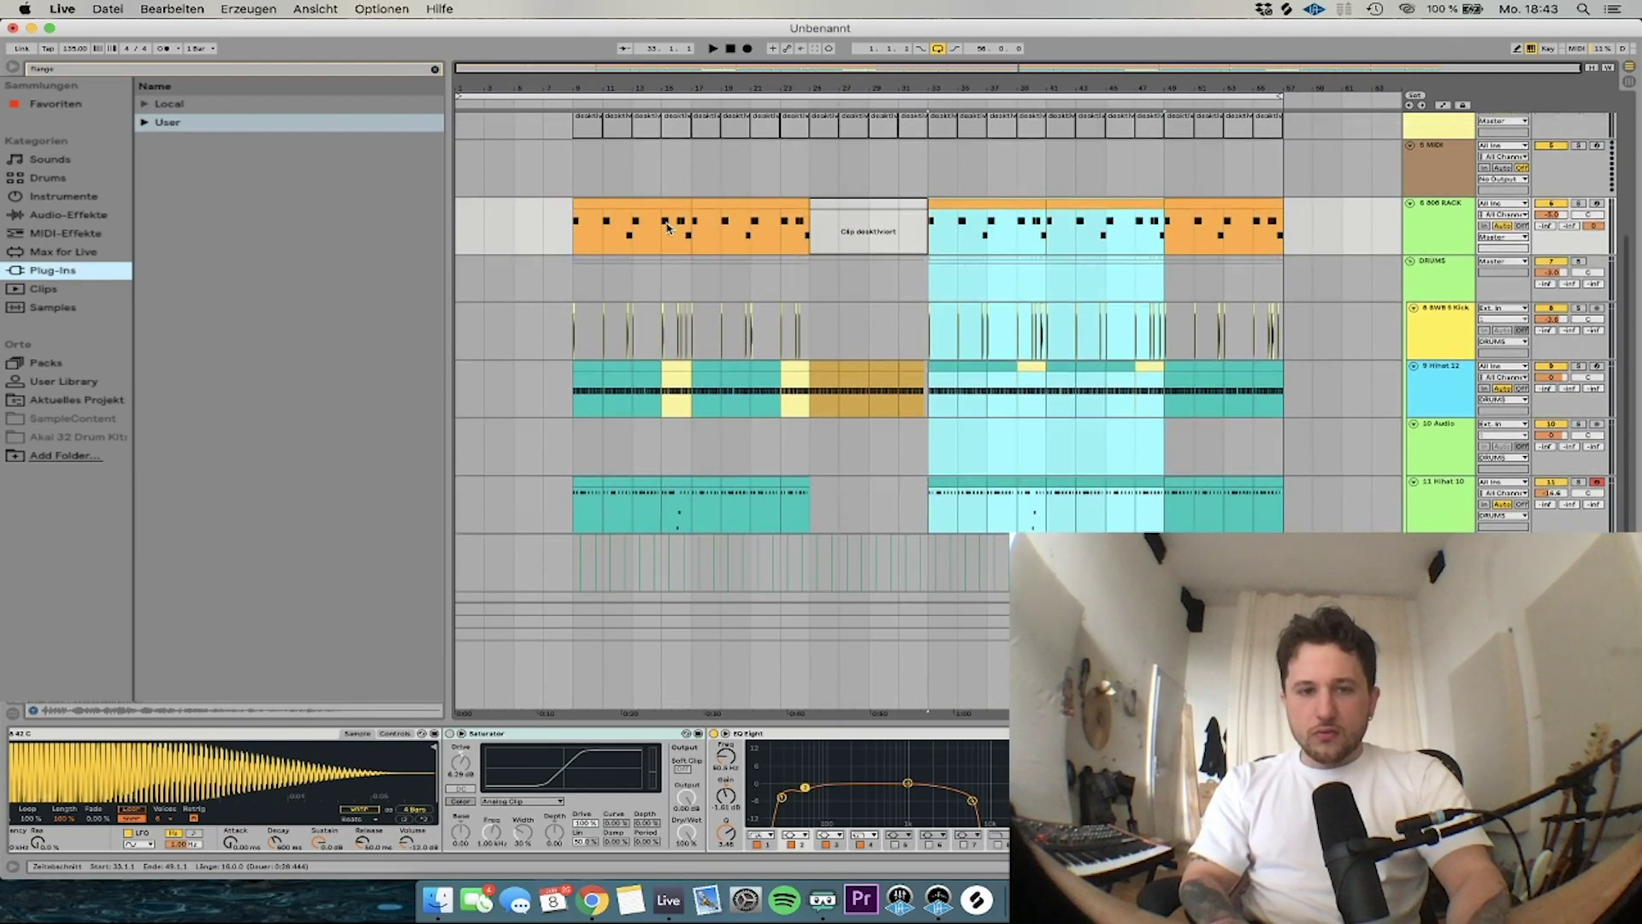
# Duplicate the 808, kick and hi-hat section from bars 33 to 41 twice, up to bar 57, and play from the start
pyautogui.click(462, 231)
pyautogui.moveTo(929, 518); pyautogui.dragTo(1048, 239)
pyautogui.press('super+d')
pyautogui.press('super+d')
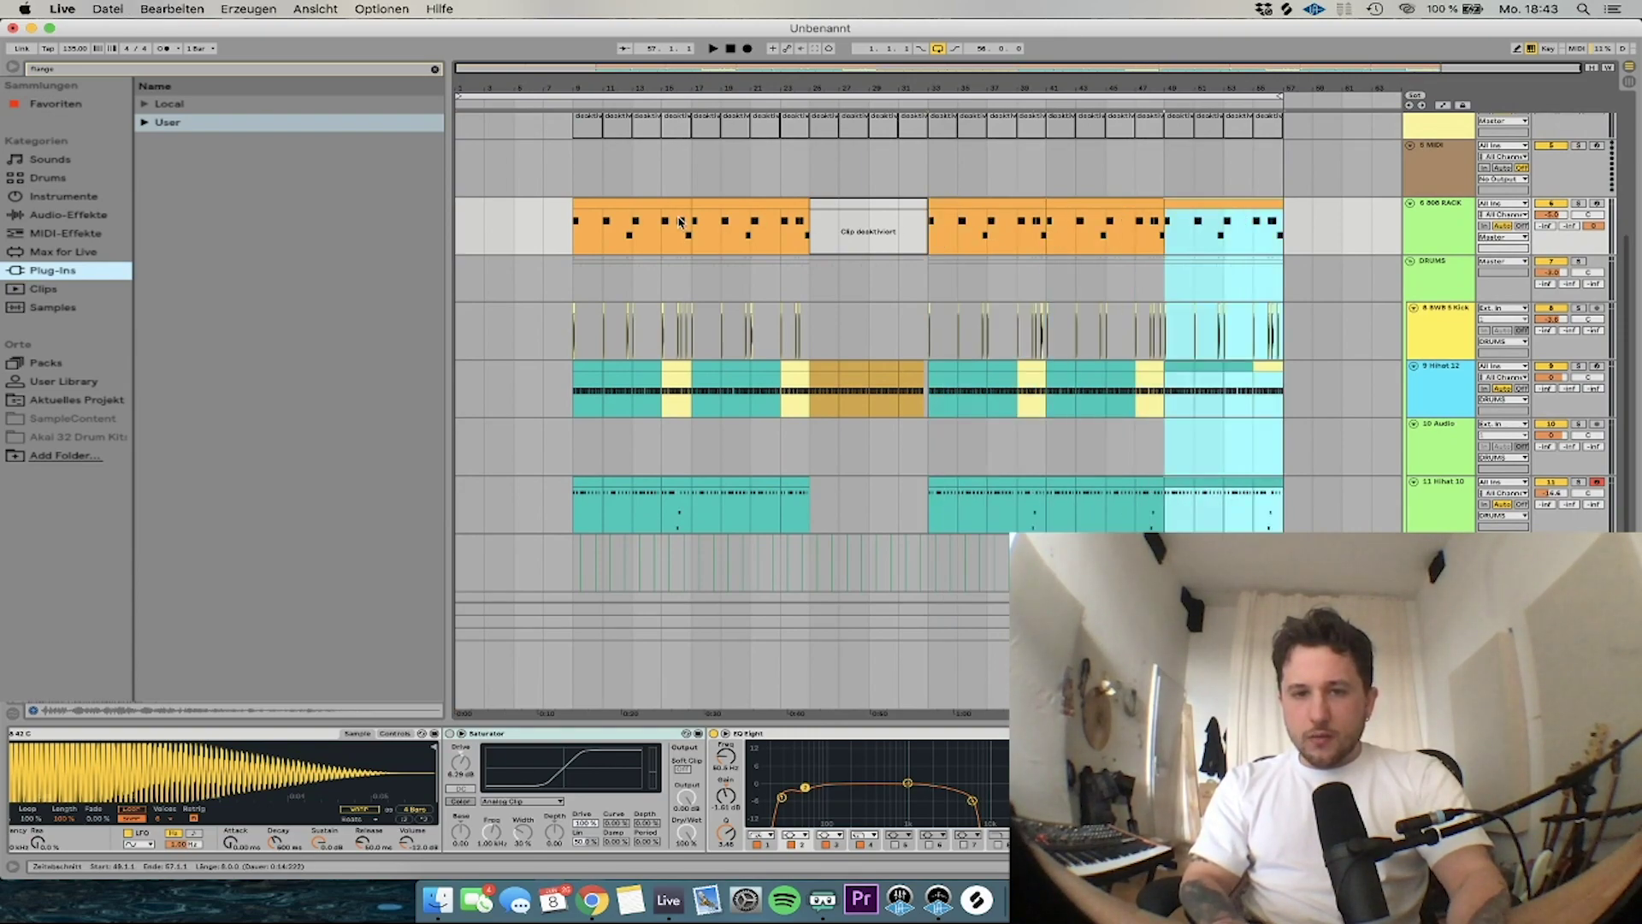
pyautogui.click(463, 231)
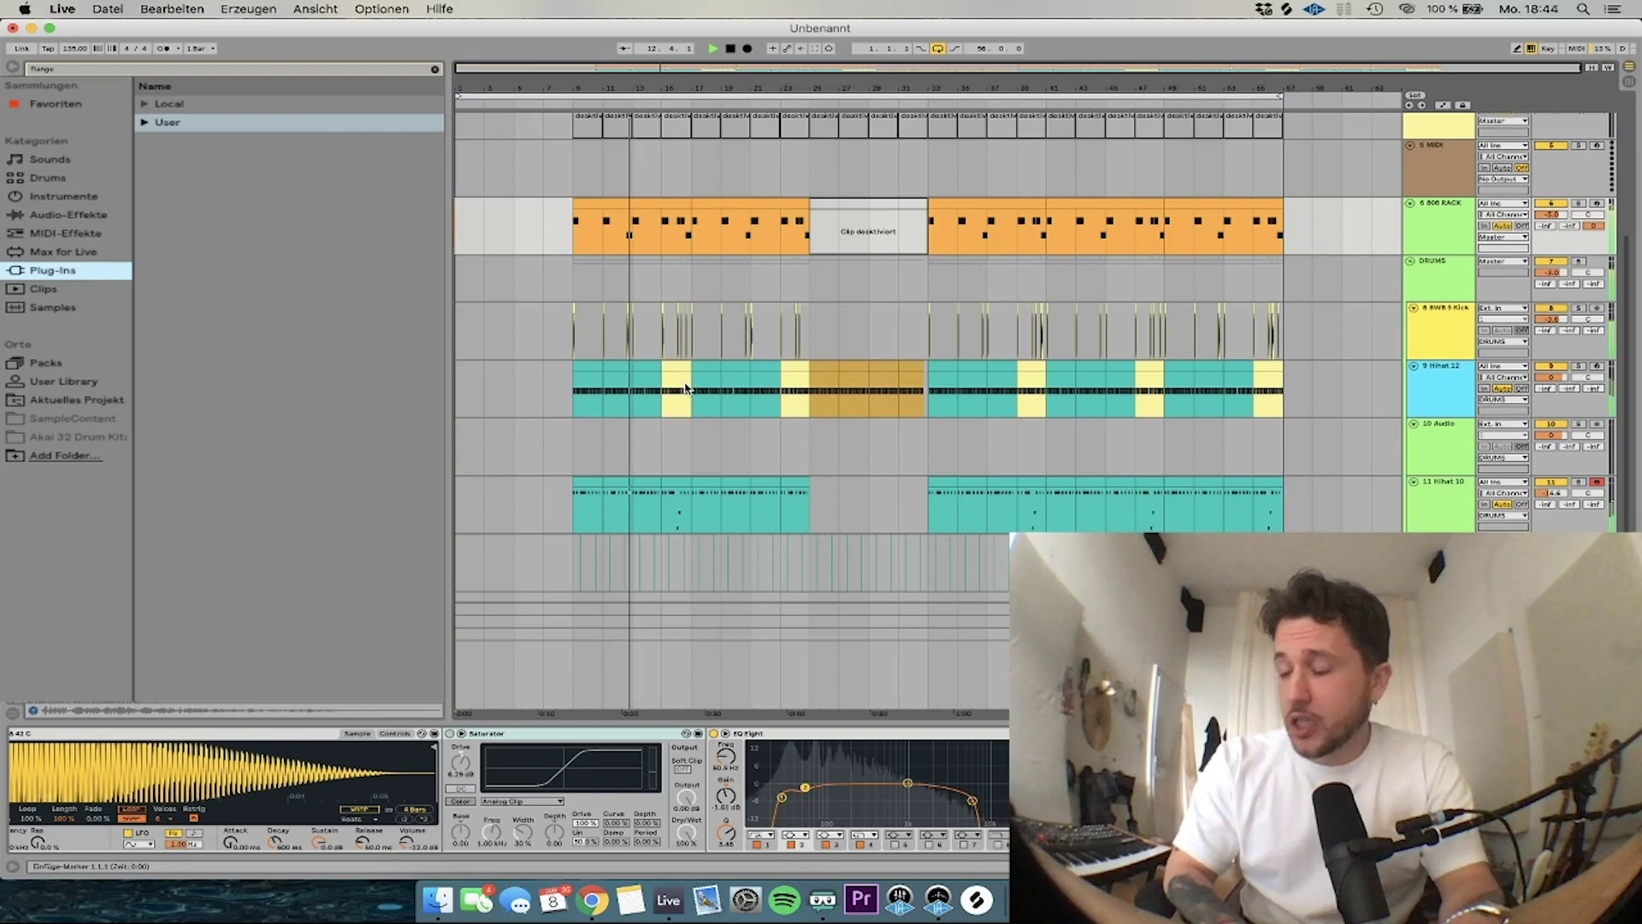
# Fold the 3 Audio track and move the OTT effect from the OB-Xa V track to the group track
pyautogui.scroll(5, 1099, 314)
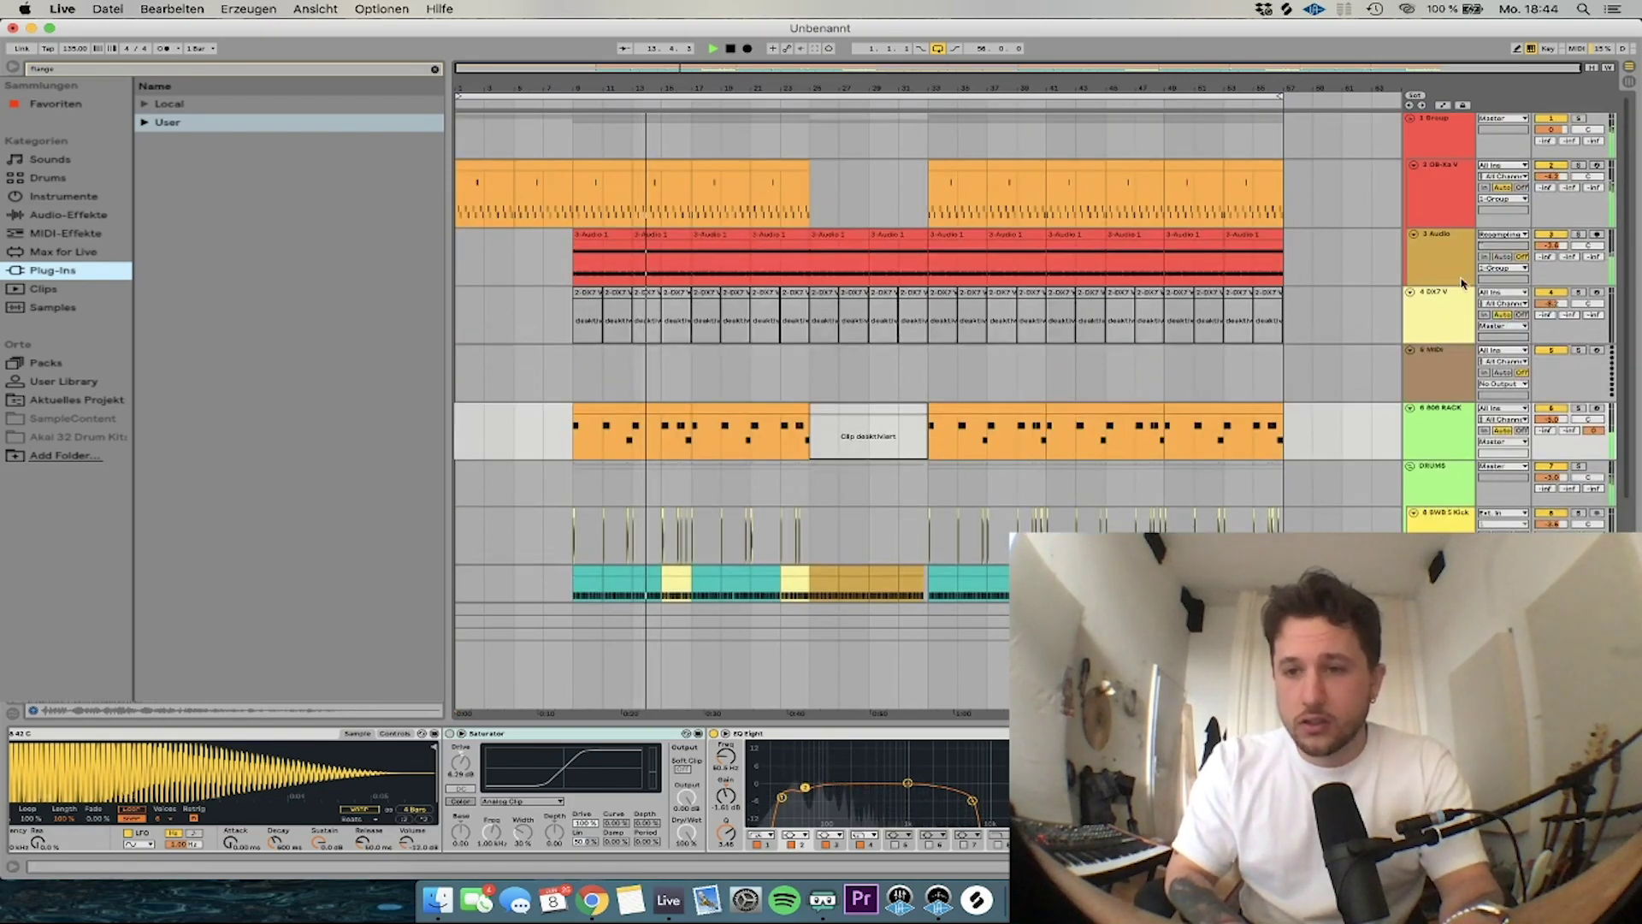
pyautogui.click(1428, 143)
pyautogui.click(1414, 234)
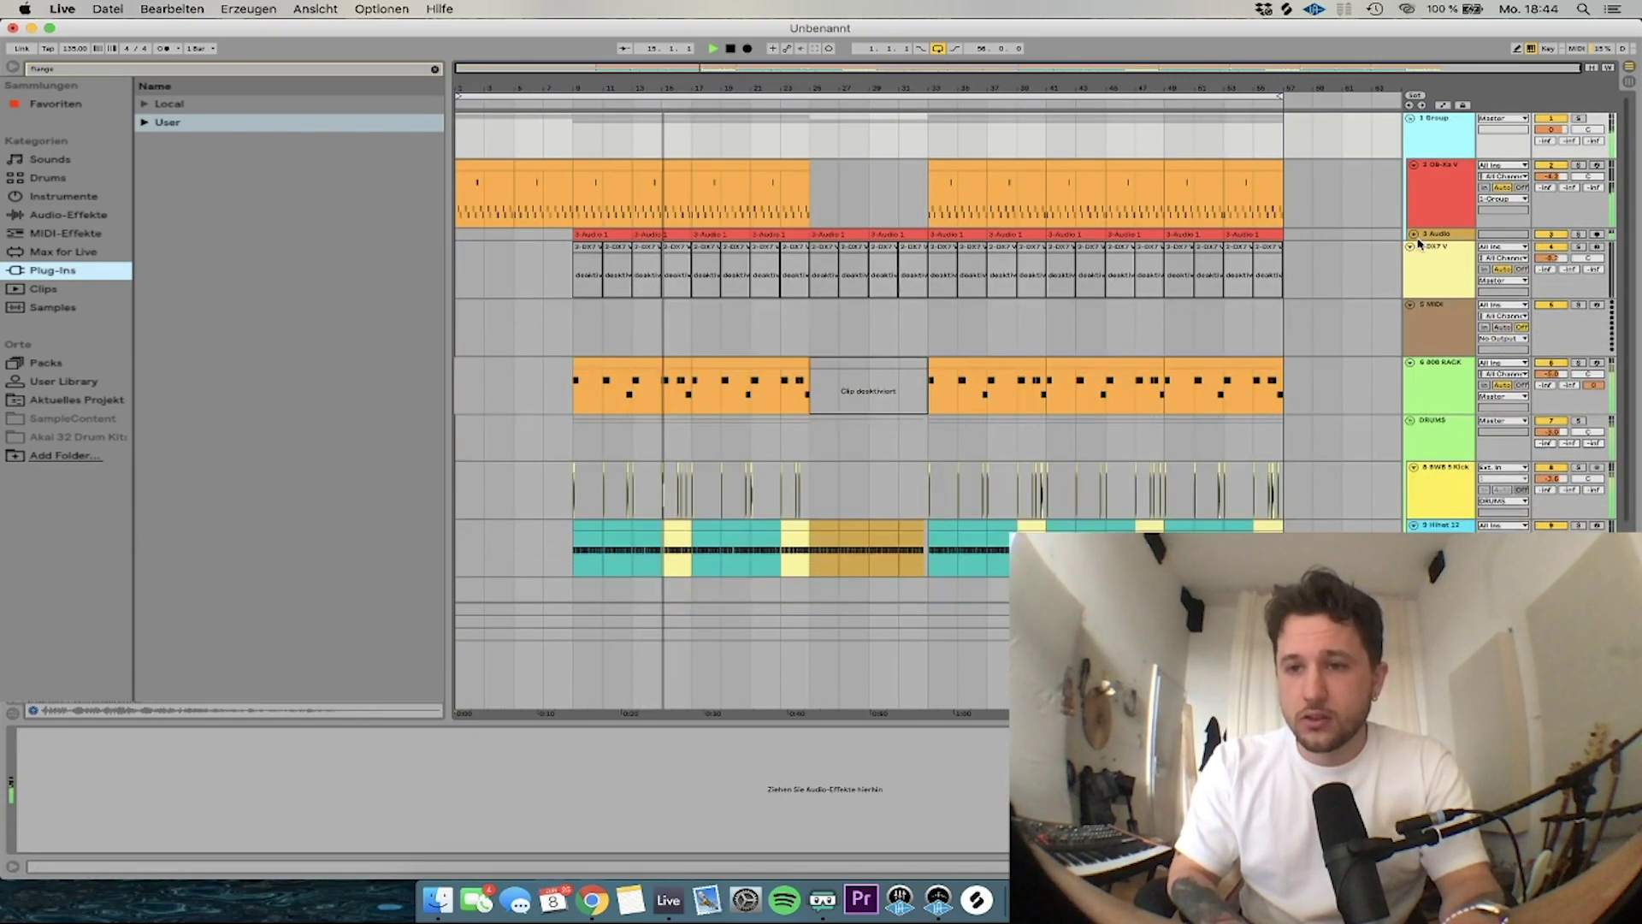
pyautogui.click(1437, 195)
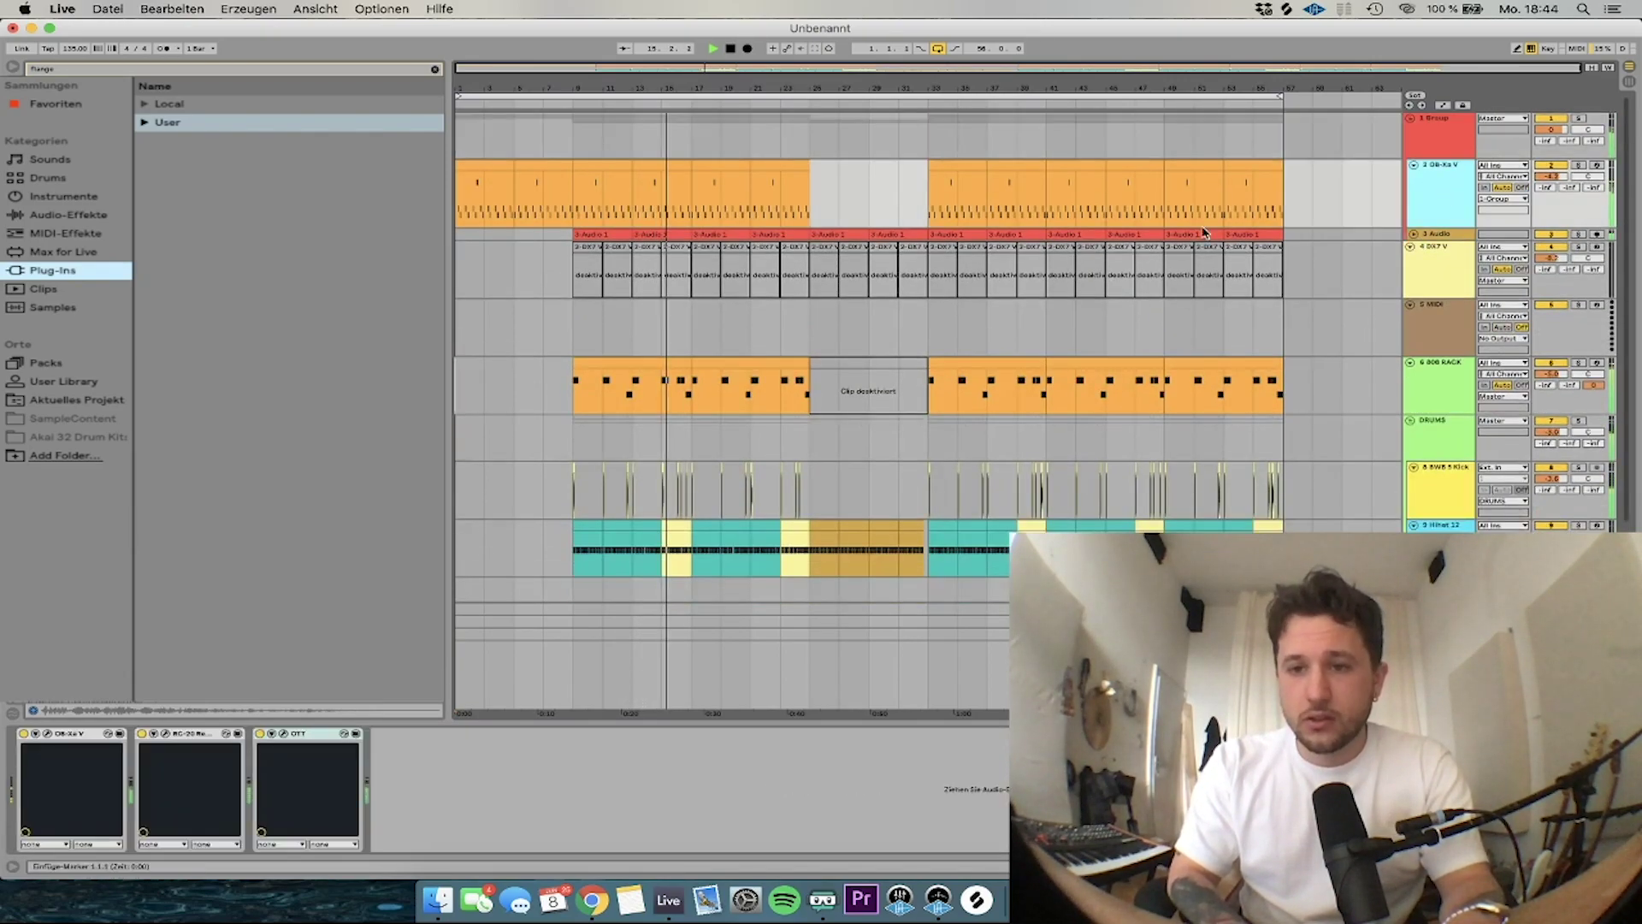
pyautogui.click(926, 144)
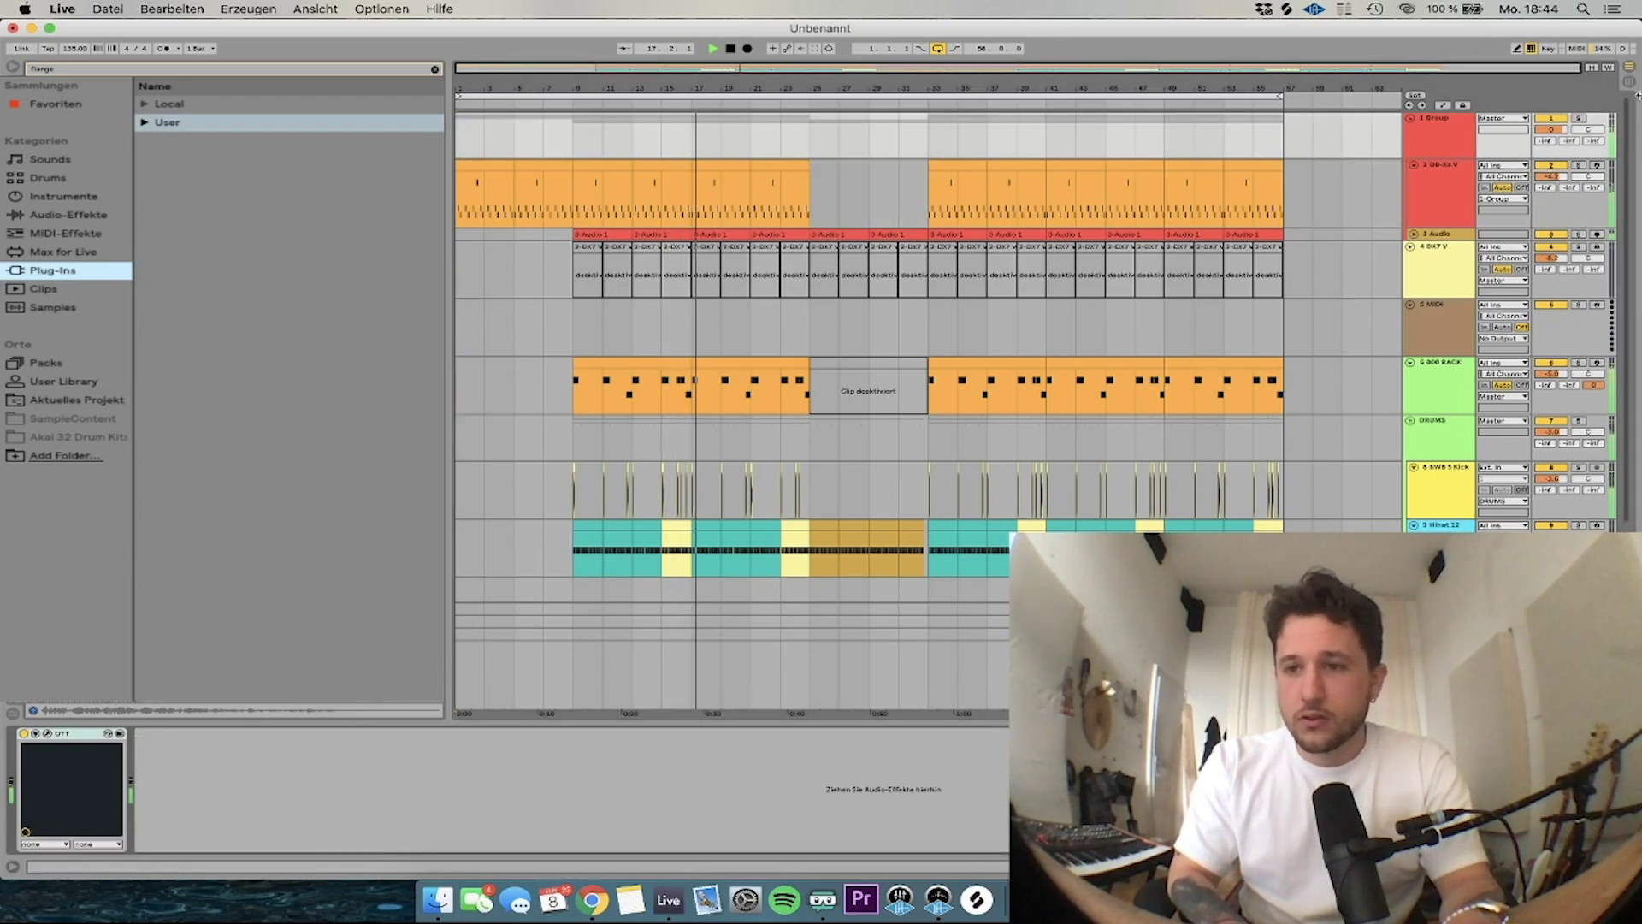
pyautogui.moveTo(1551, 132); pyautogui.dragTo(1551, 128)
pyautogui.click(1444, 191)
pyautogui.click(1438, 152)
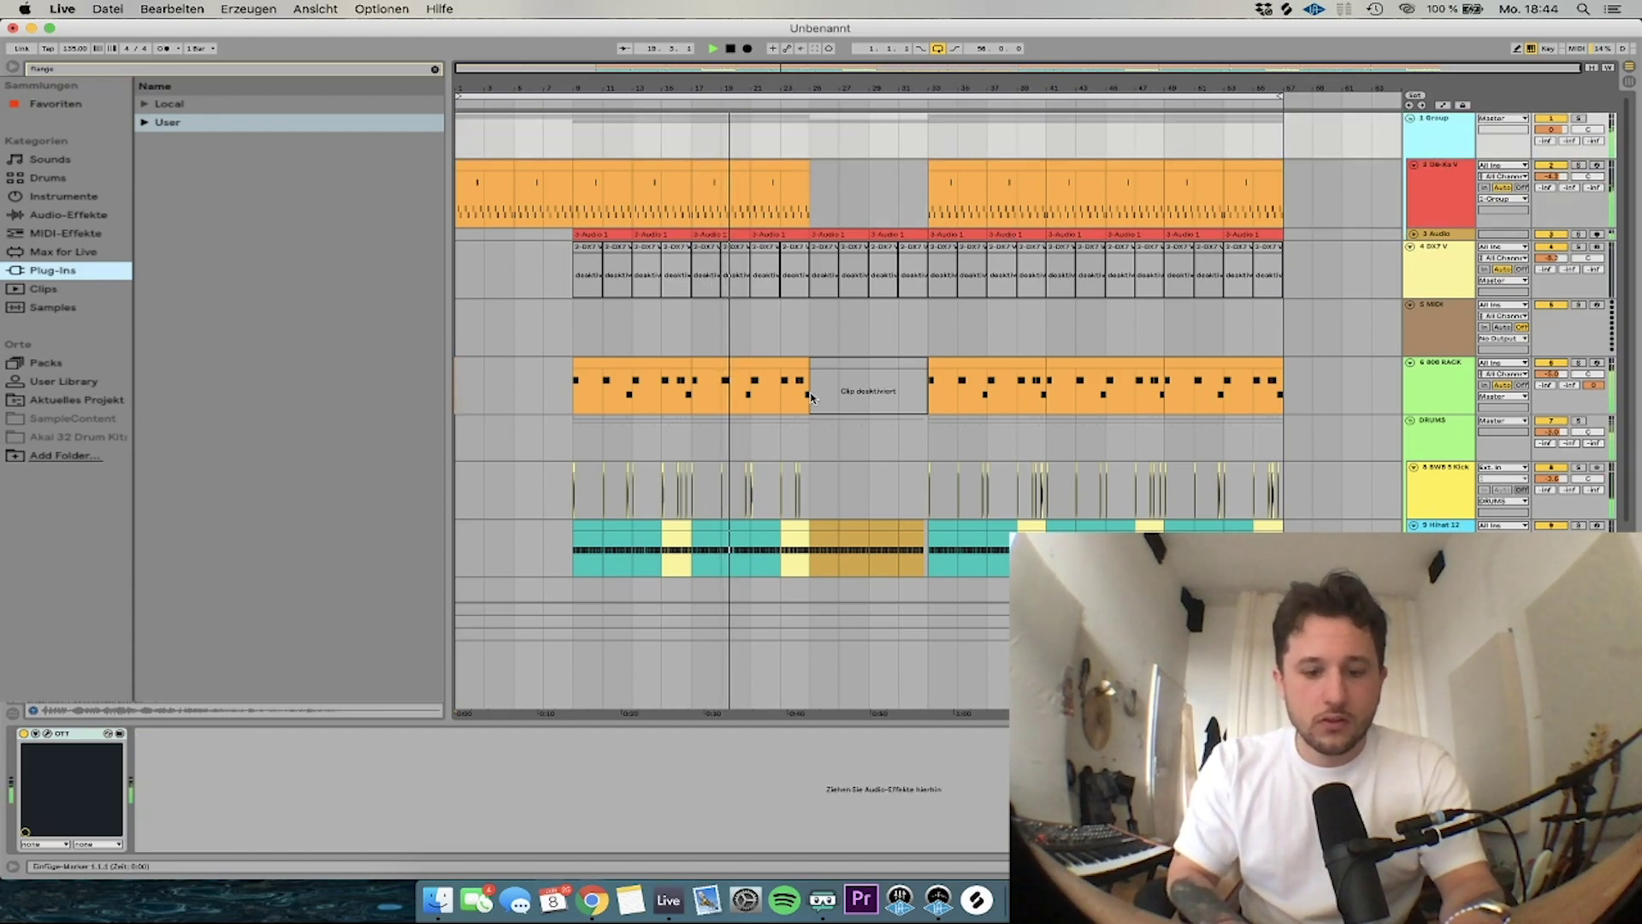
# Undo the last changes in the arrangement
pyautogui.press('super+t')
pyautogui.press('super+z')
pyautogui.press('super+z')
pyautogui.press('super+z')
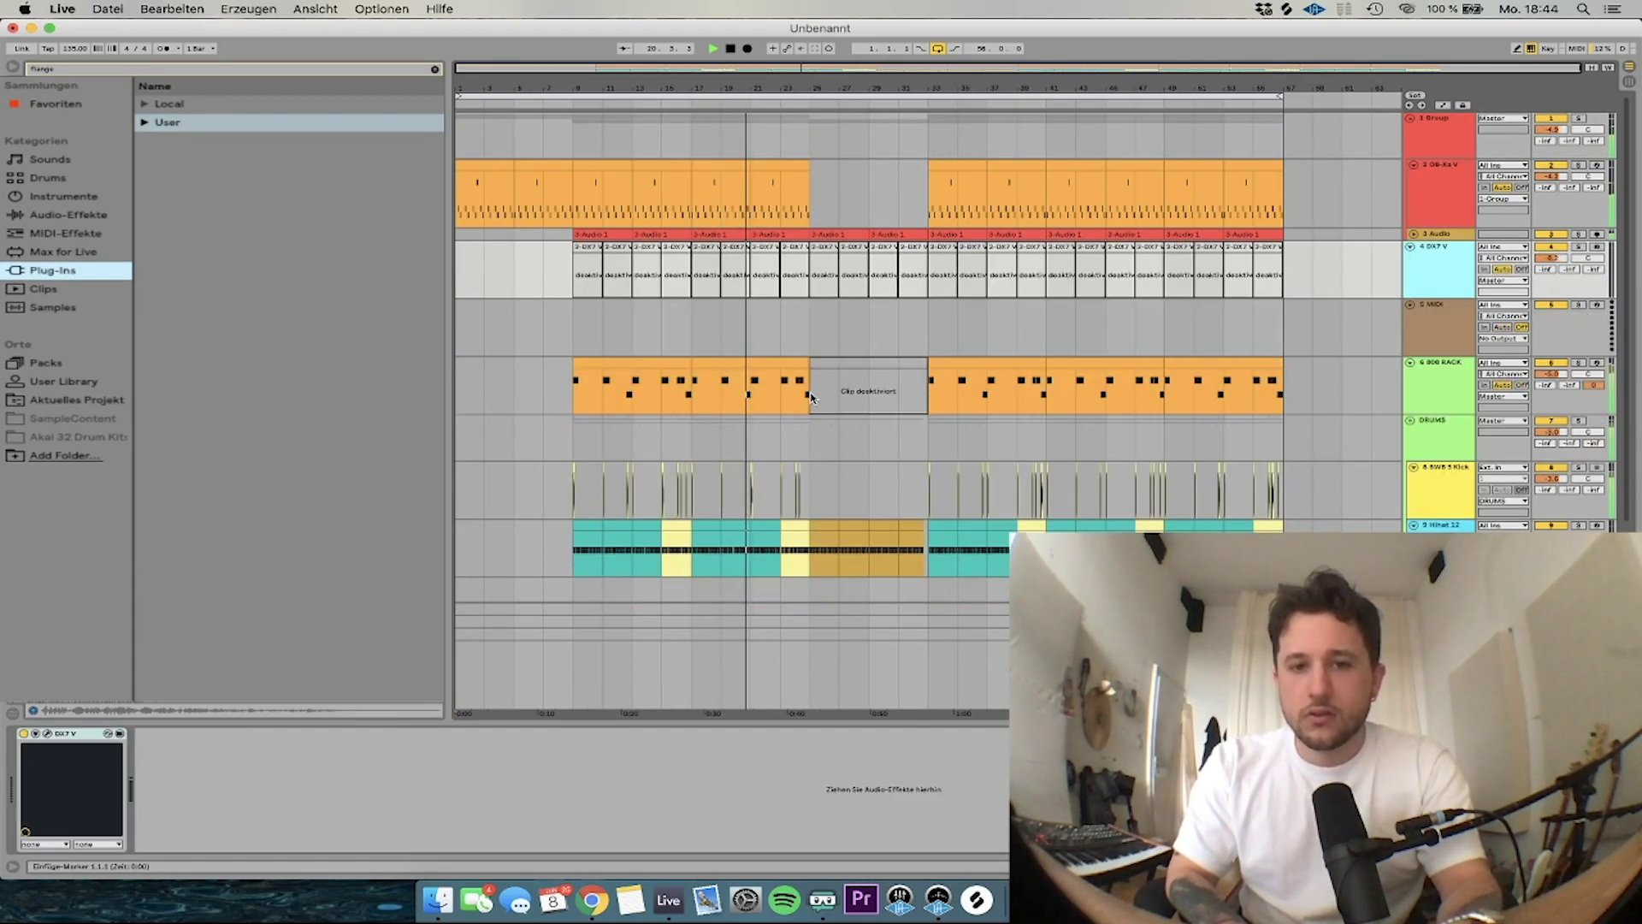
pyautogui.press('super+z')
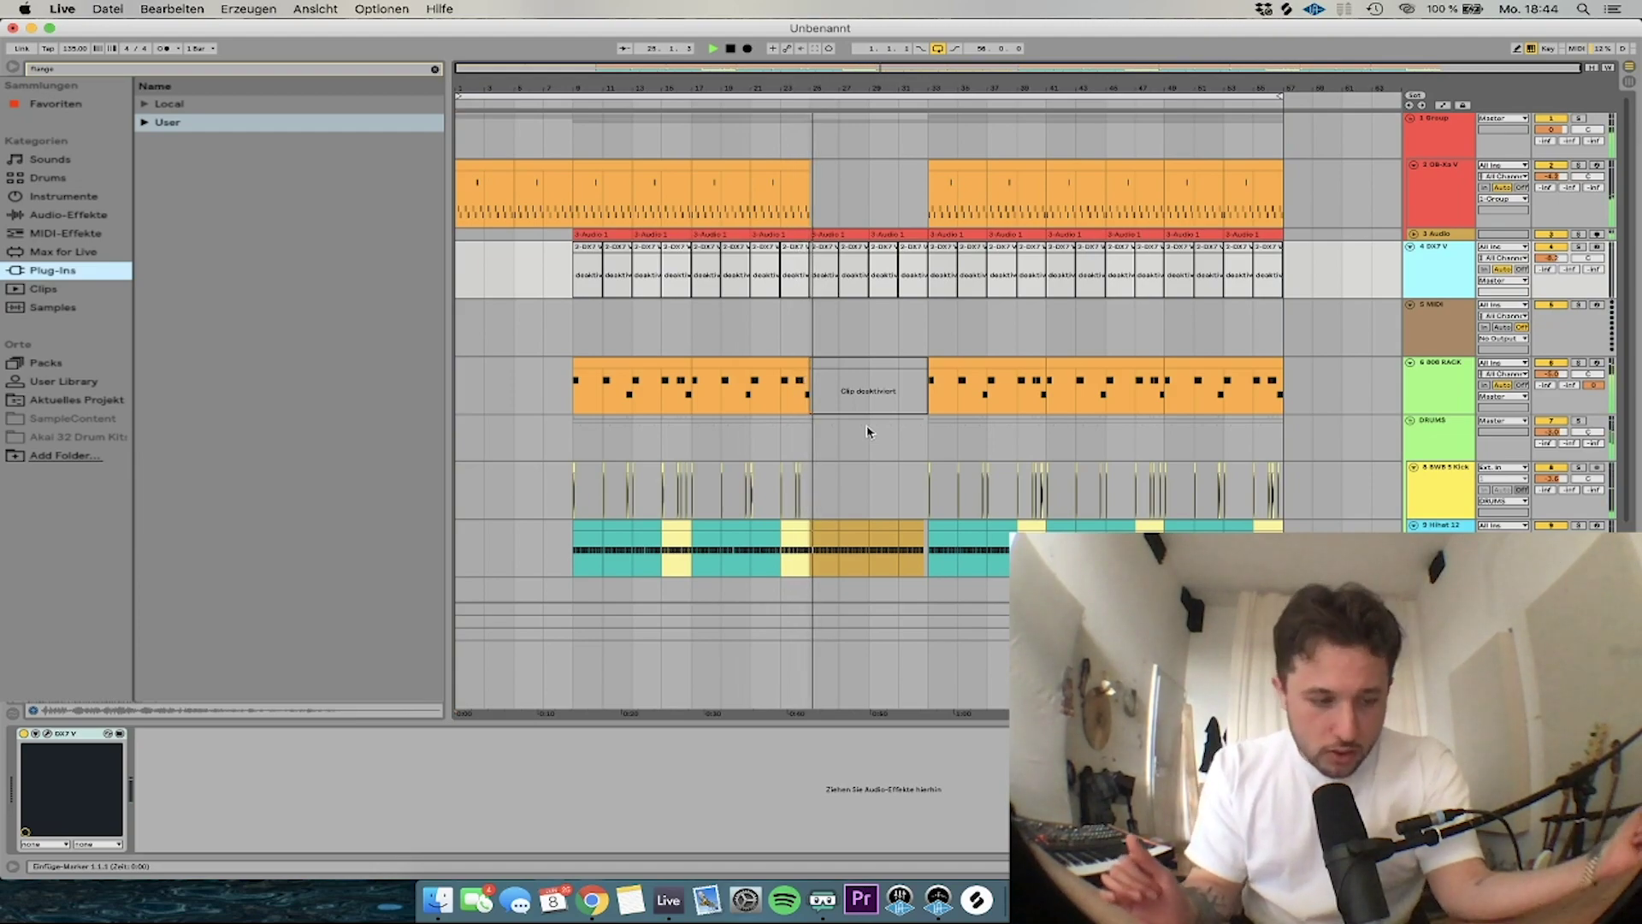
# Add an Auto Filter to the 3 Audio track and display its frequency automation
pyautogui.scroll(-5, 868, 432)
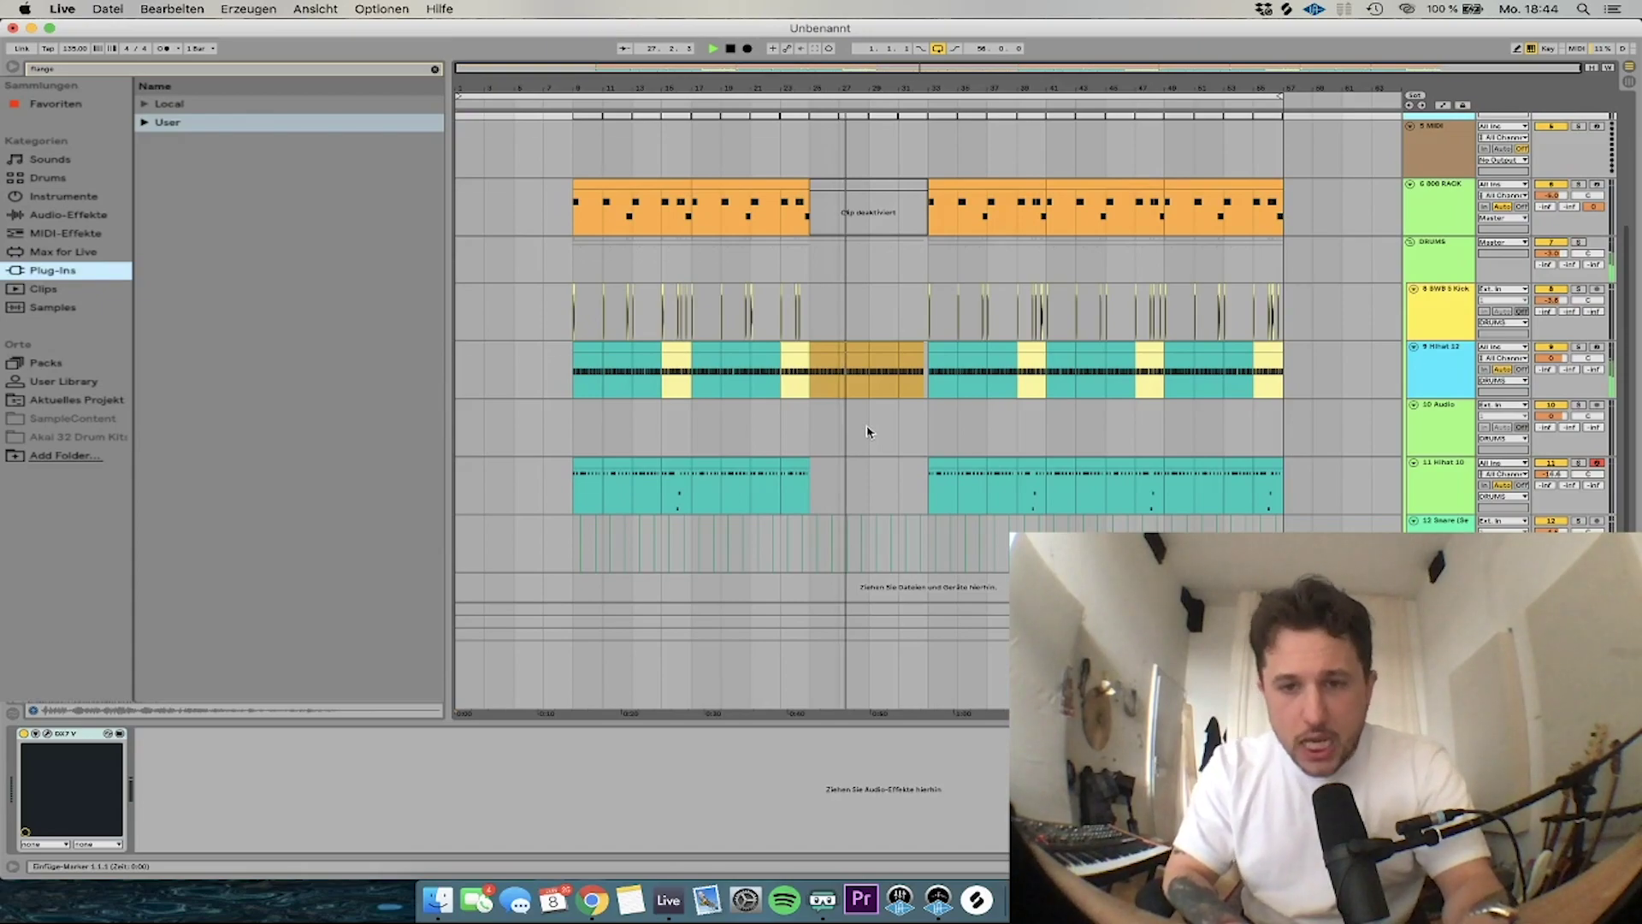
pyautogui.scroll(5, 868, 432)
pyautogui.click(90, 69)
pyautogui.write('auto')
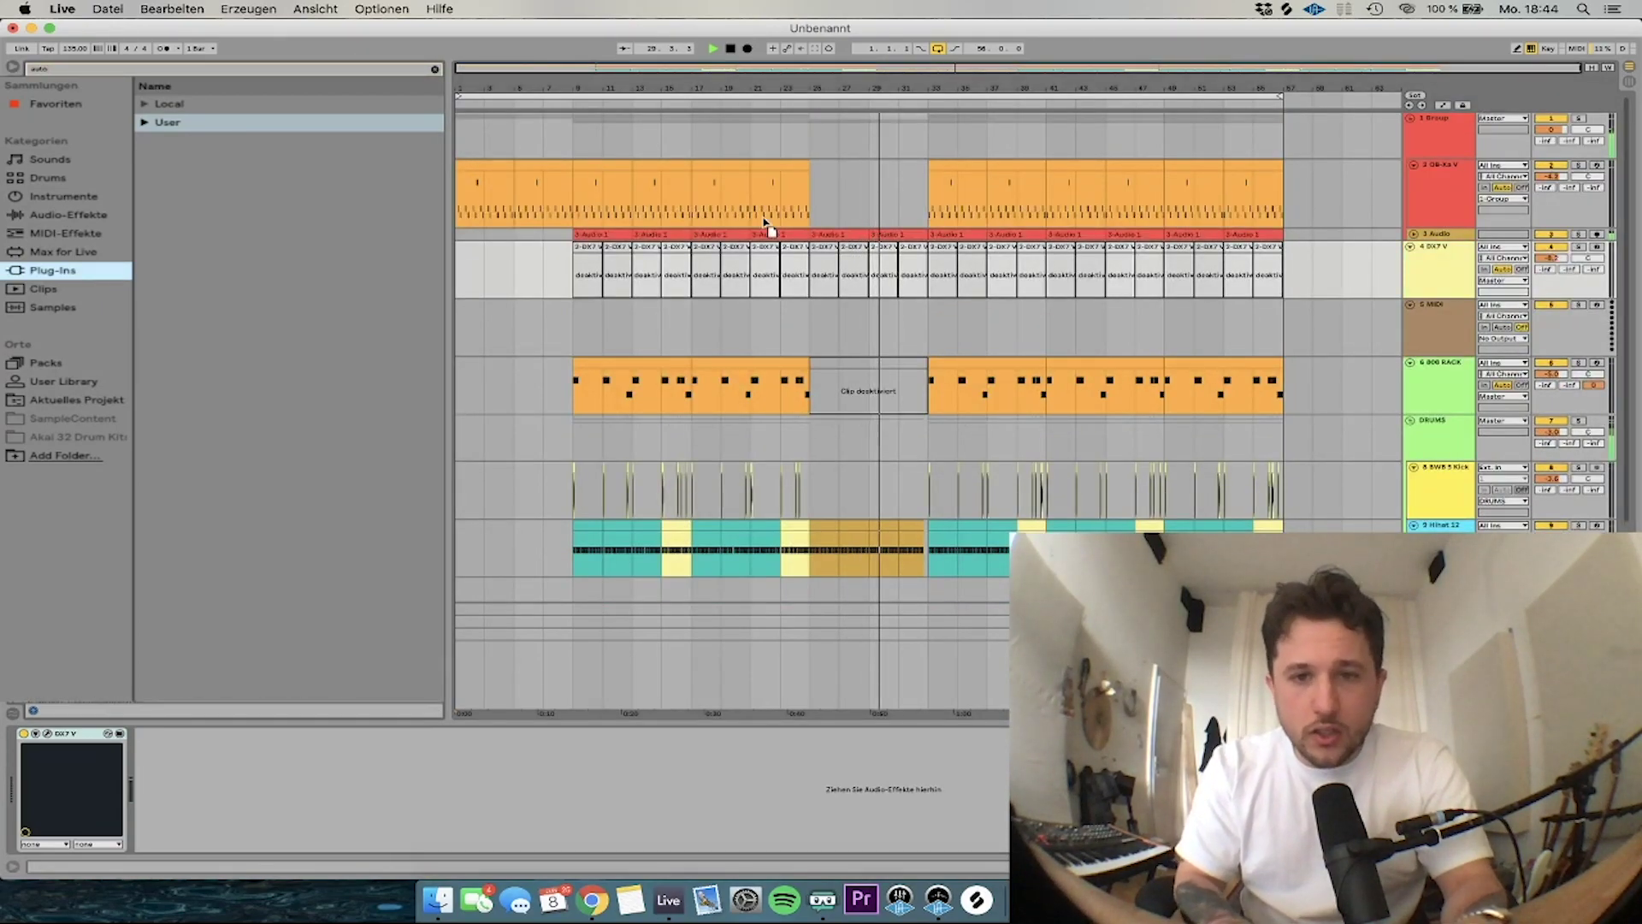
pyautogui.click(1409, 238)
pyautogui.click(1411, 236)
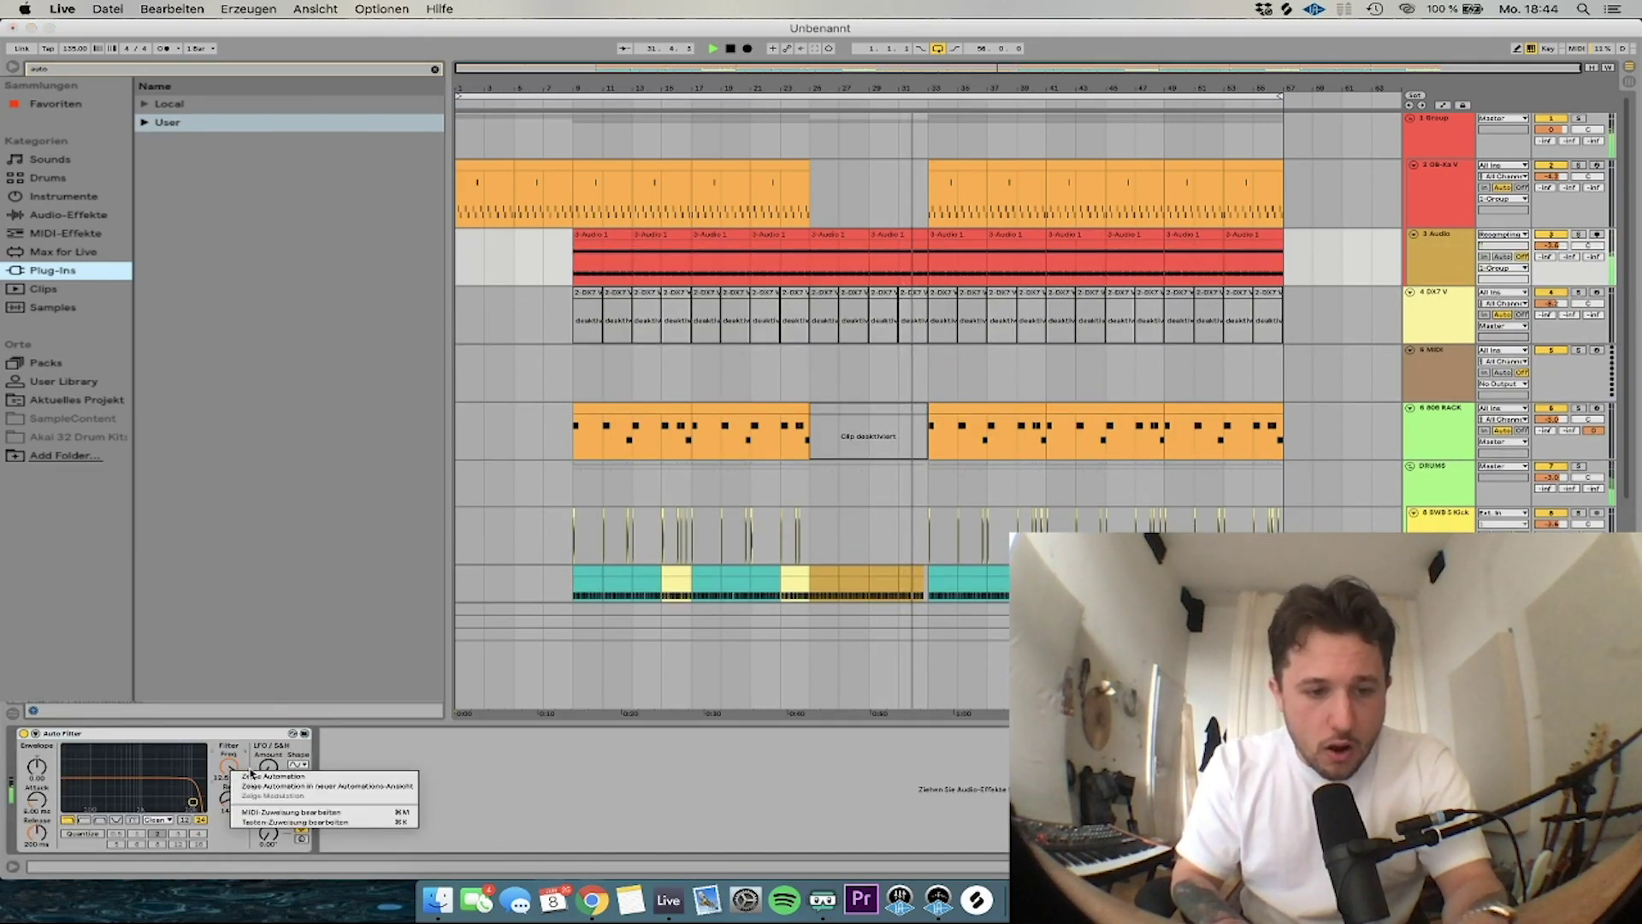
pyautogui.press('a')
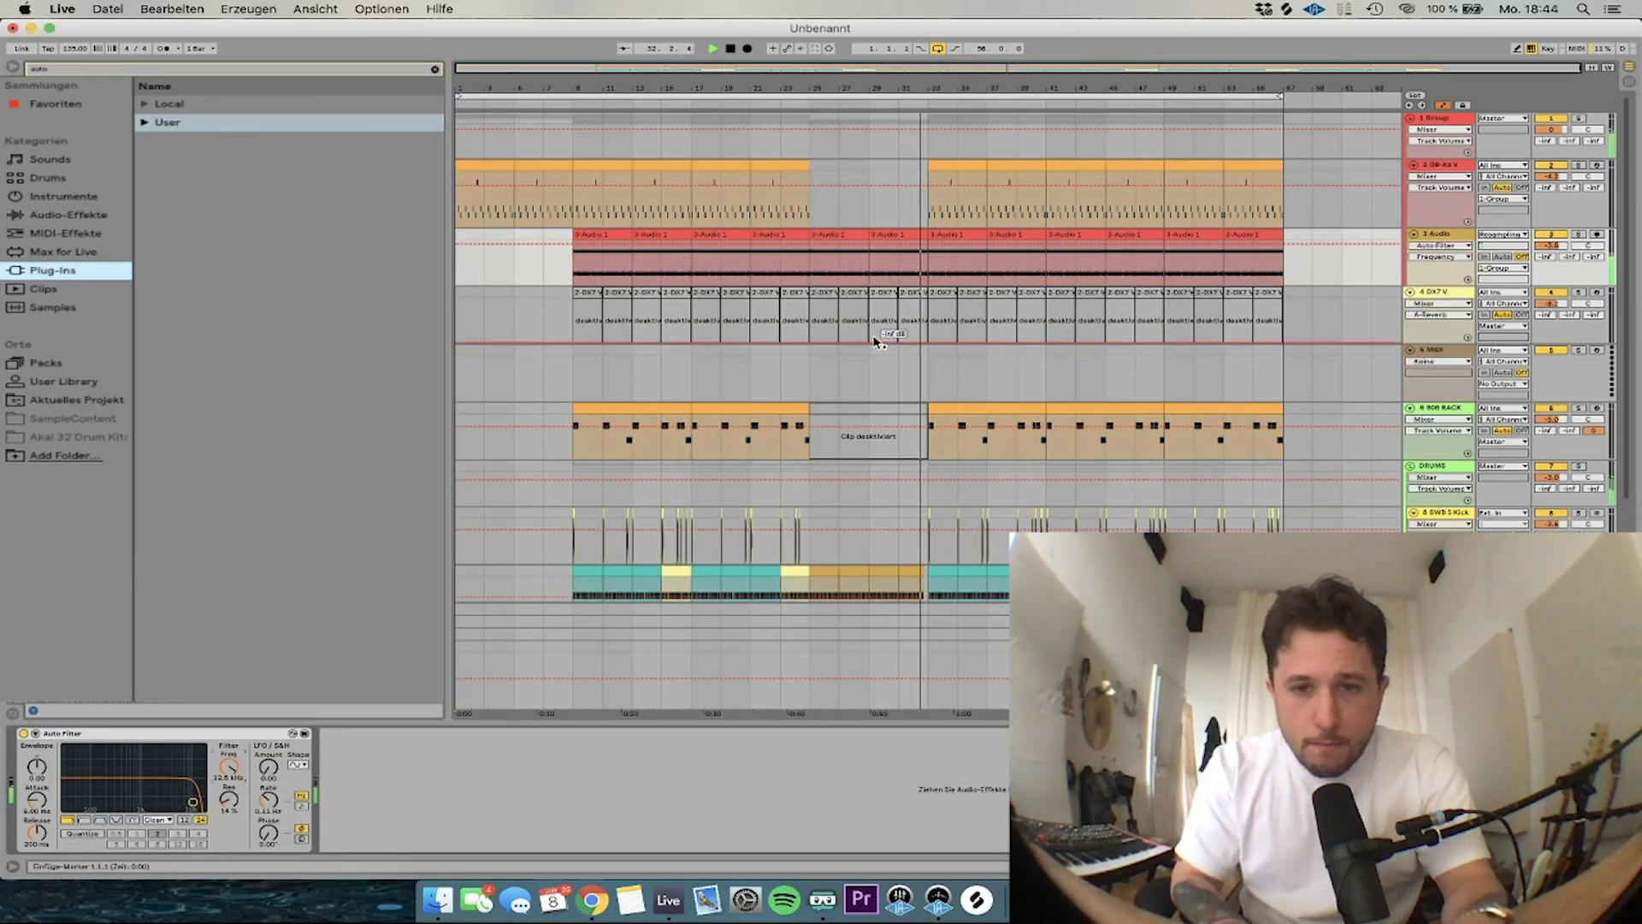
# Draw a rising Auto Filter frequency ramp on the 3 Audio track from bar 25 to bar 33 and audition it
pyautogui.click(824, 198)
pyautogui.press('super+c')
pyautogui.click(813, 246)
pyautogui.moveTo(833, 246); pyautogui.dragTo(810, 263)
pyautogui.moveTo(928, 263); pyautogui.dragTo(929, 247)
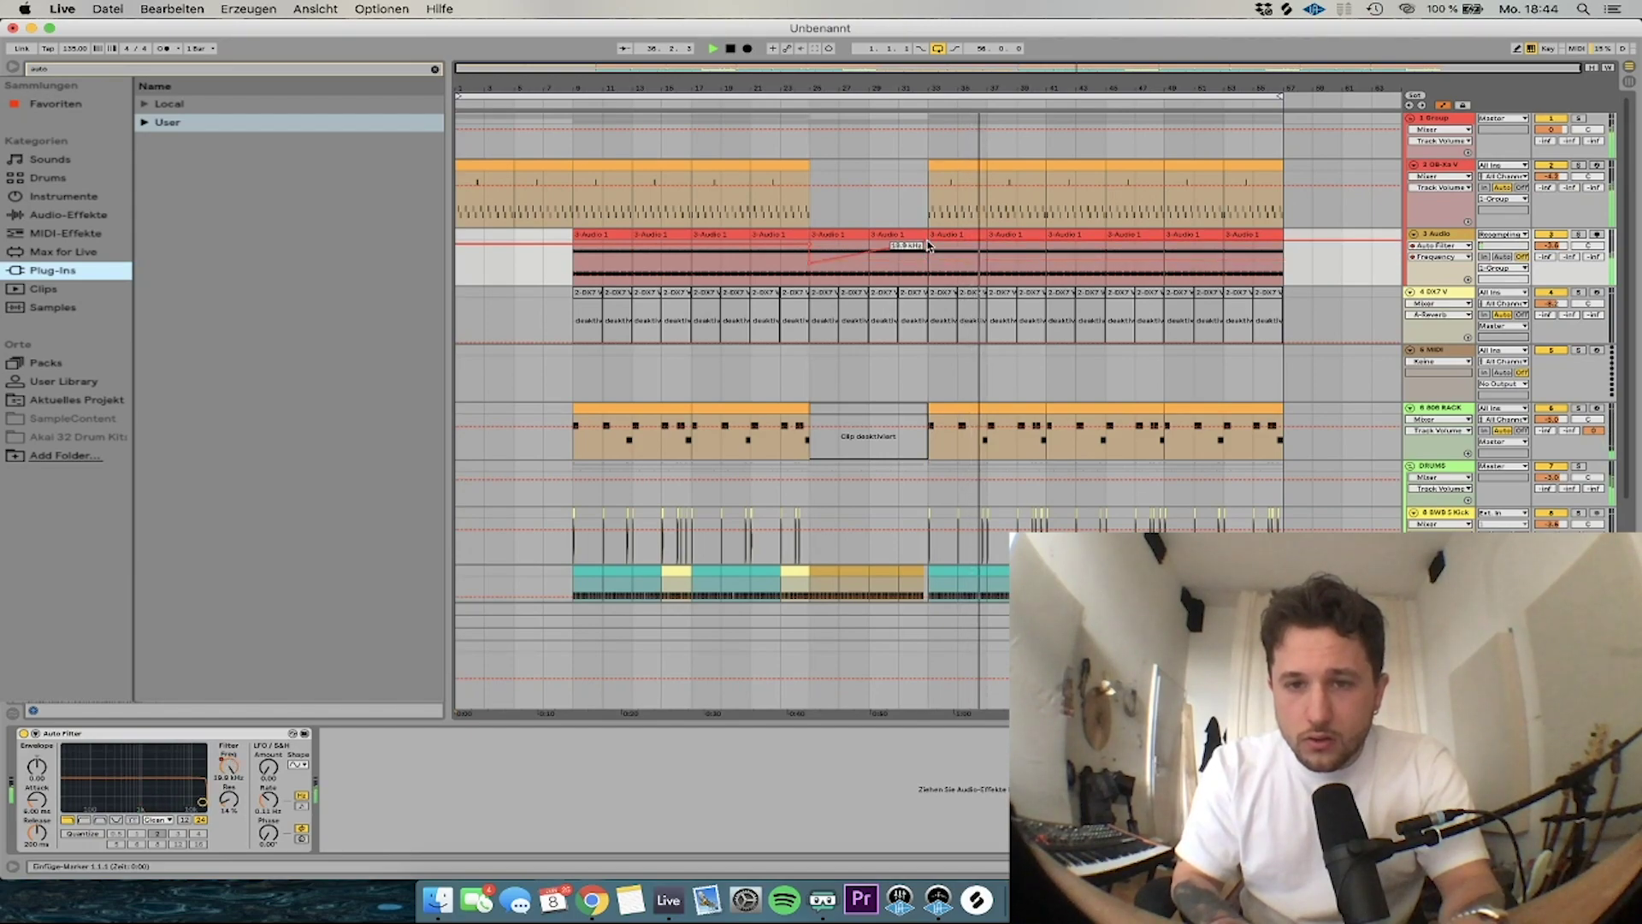
pyautogui.click(814, 202)
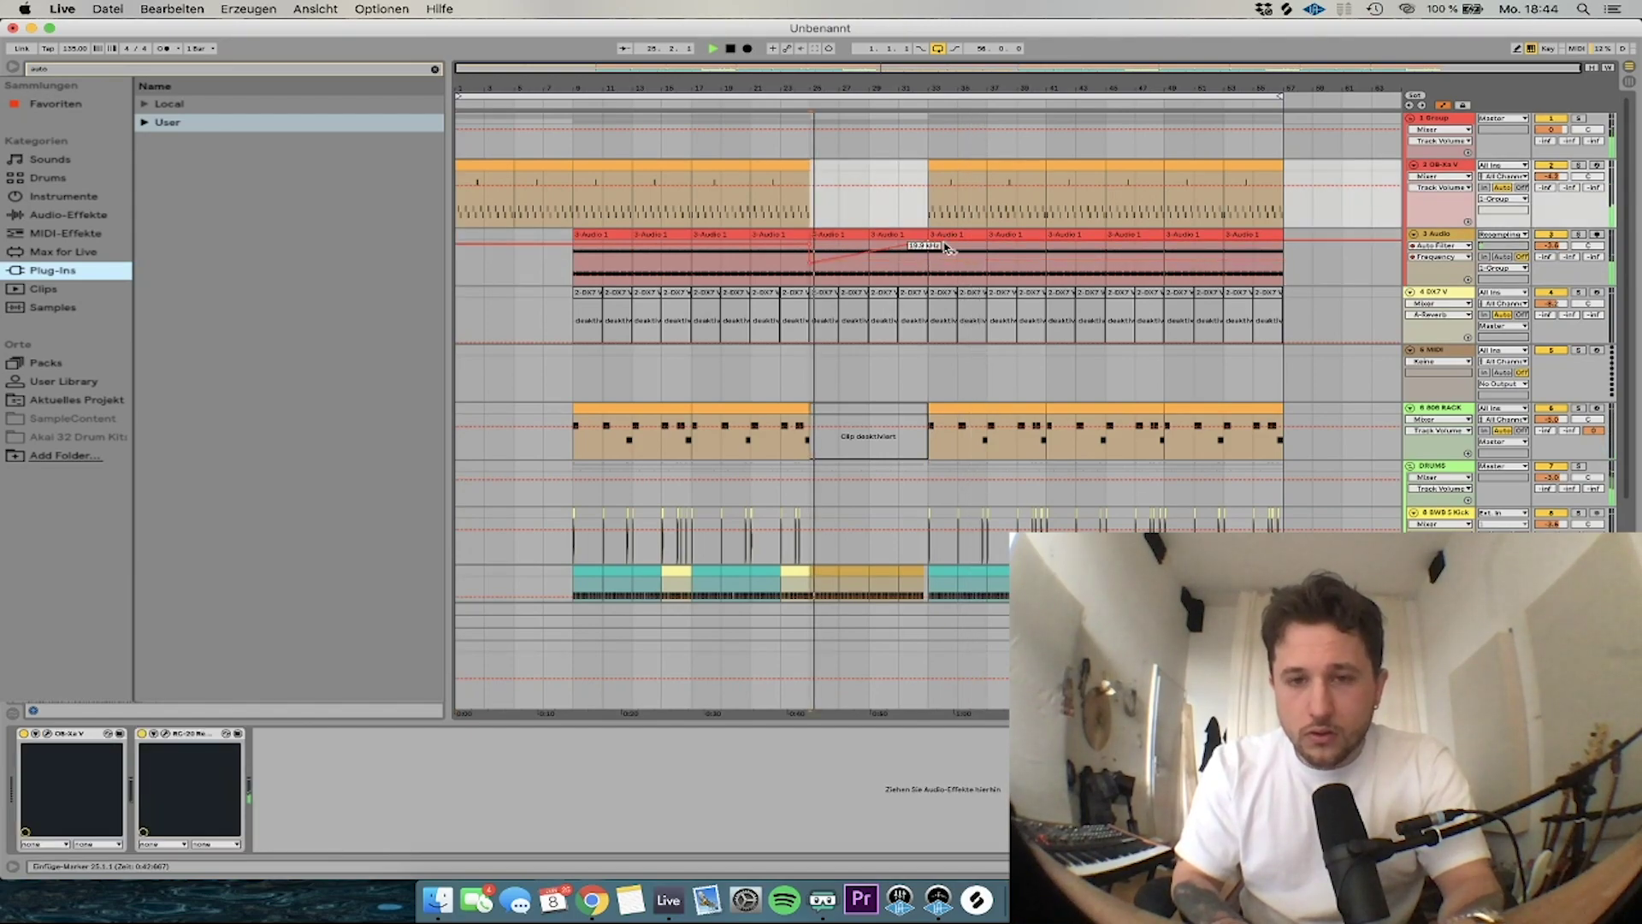
pyautogui.click(815, 259)
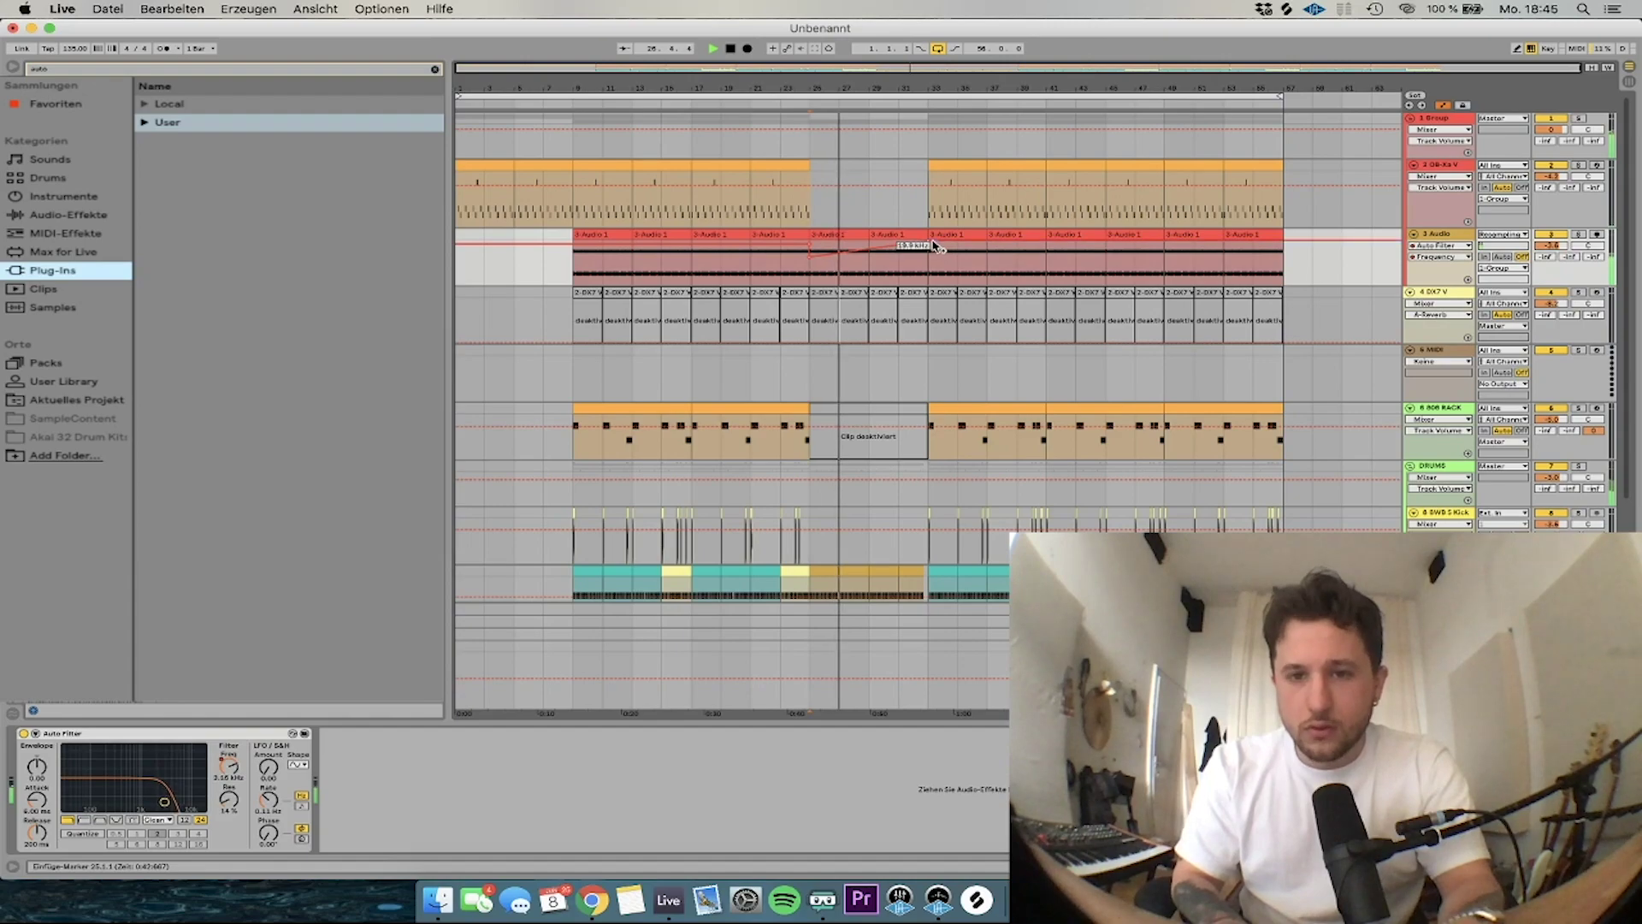
pyautogui.press('a')
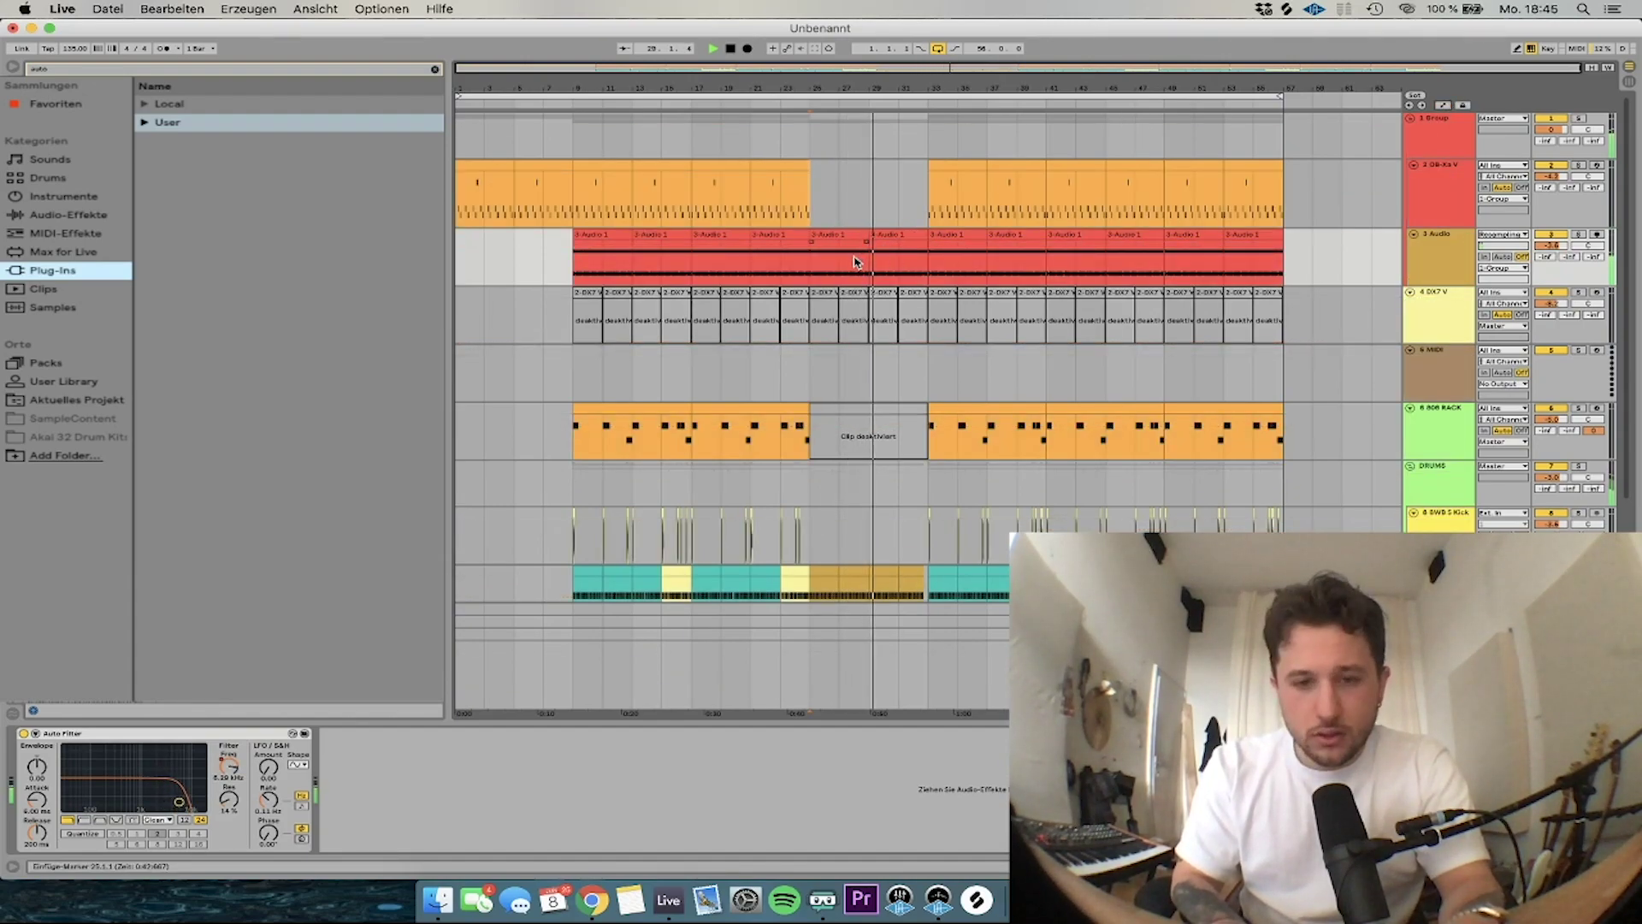
# Shorten the 3 Audio clip starting at bar 29 to end at 32.4.1, leaving a gap before bar 33
pyautogui.scroll(5, 918, 256)
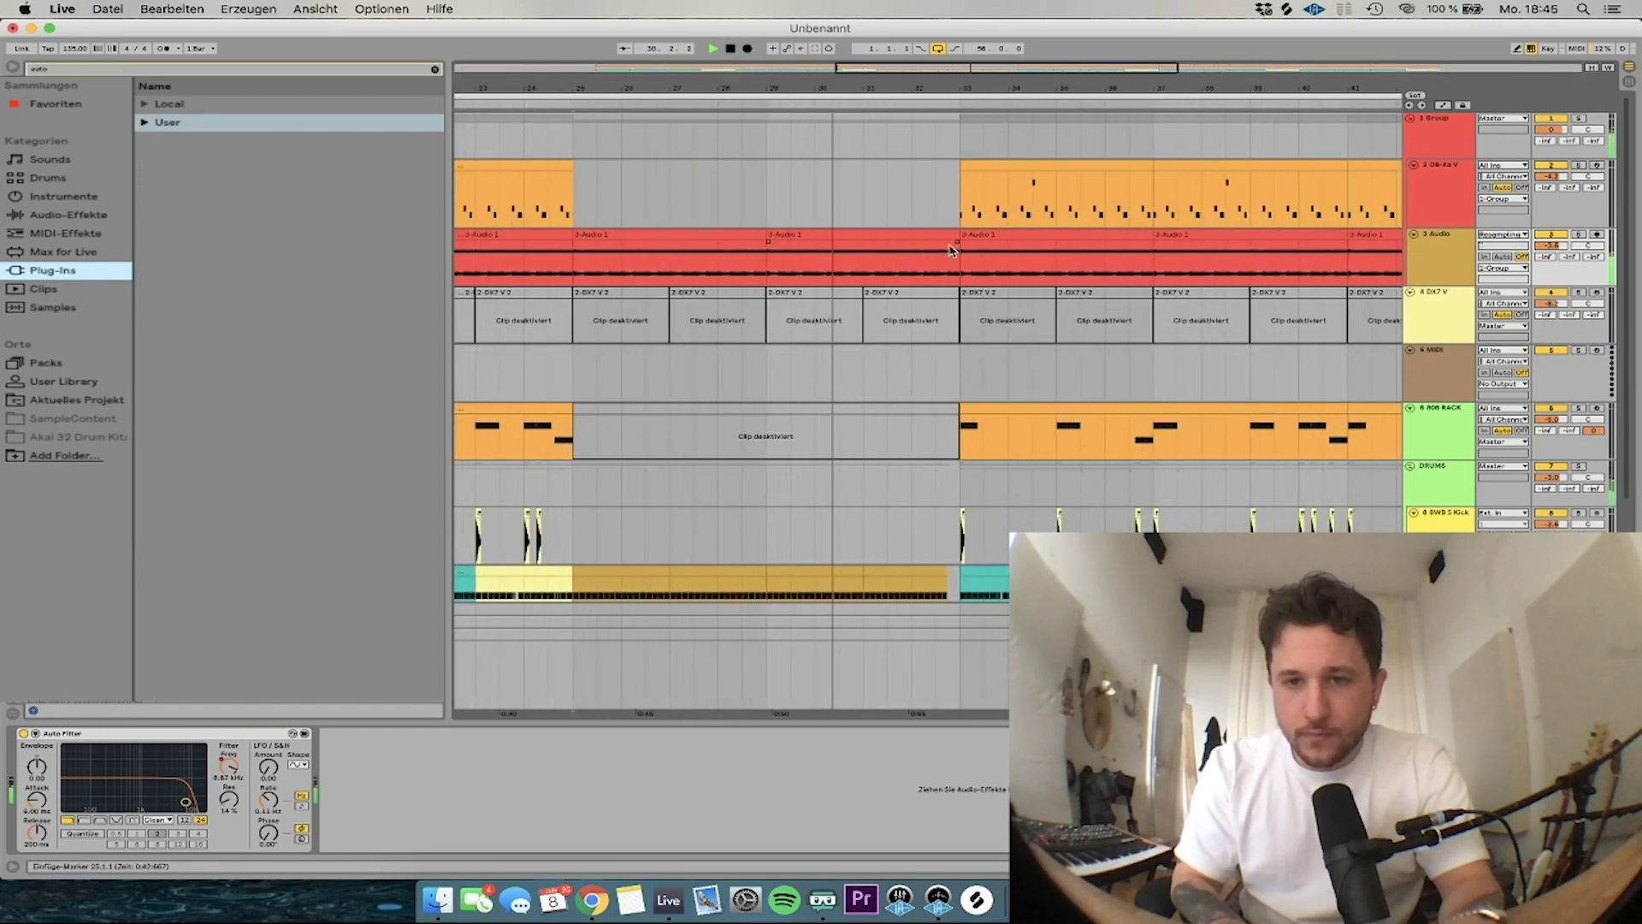
pyautogui.moveTo(953, 238); pyautogui.dragTo(773, 248)
pyautogui.scroll(3, 937, 250)
pyautogui.moveTo(937, 236); pyautogui.dragTo(960, 237)
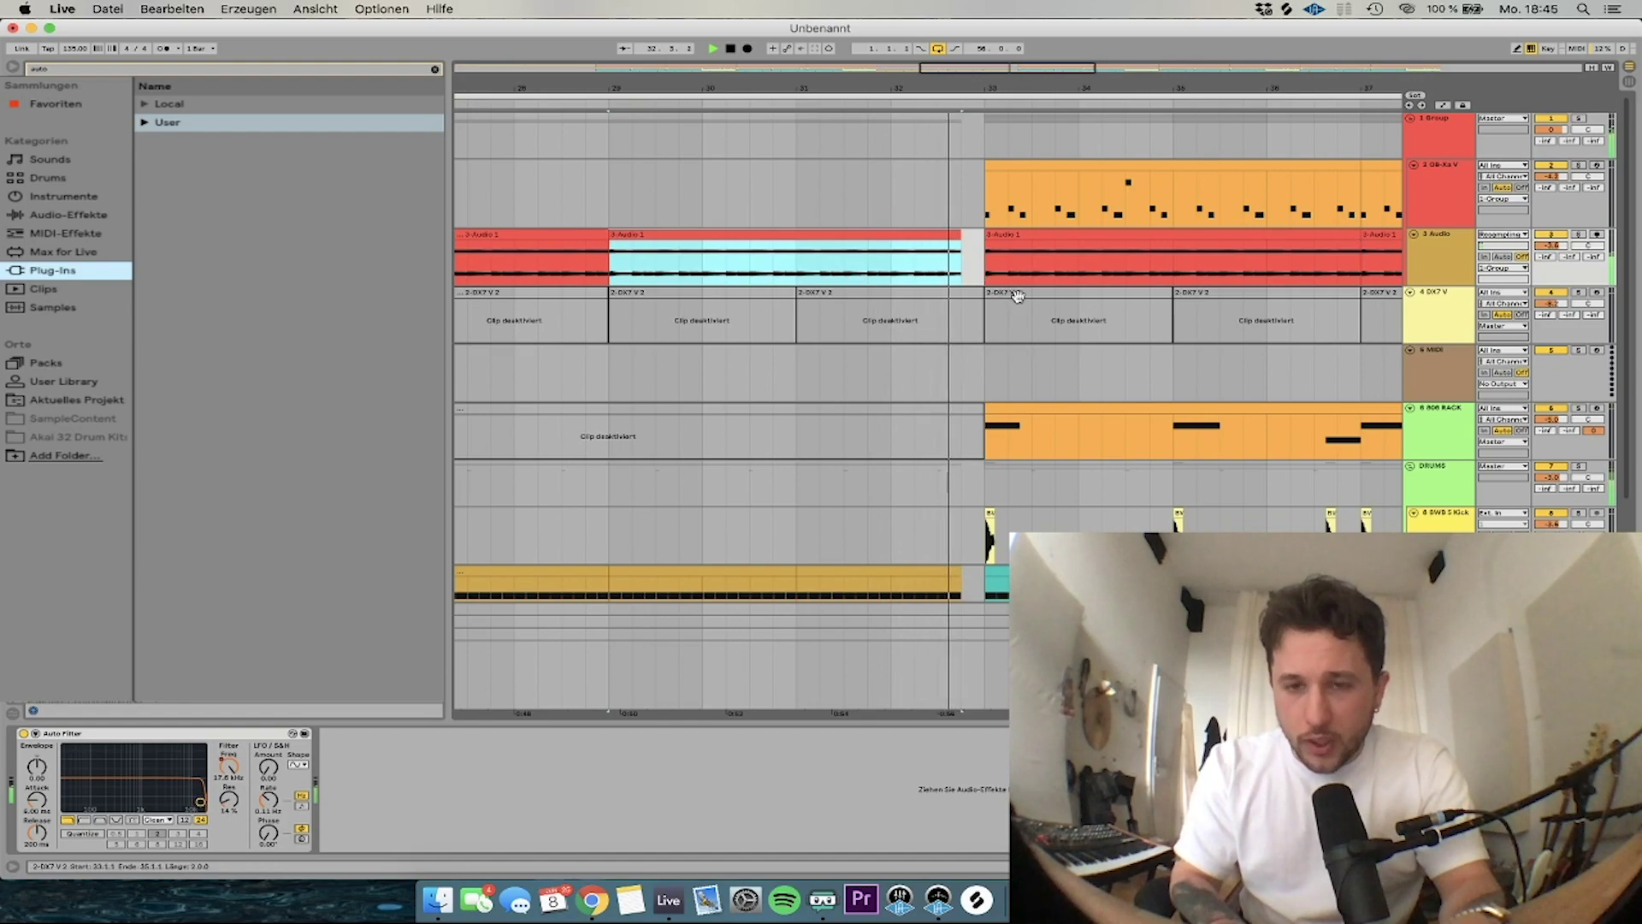
pyautogui.scroll(-5, 889, 304)
pyautogui.scroll(-3, 885, 307)
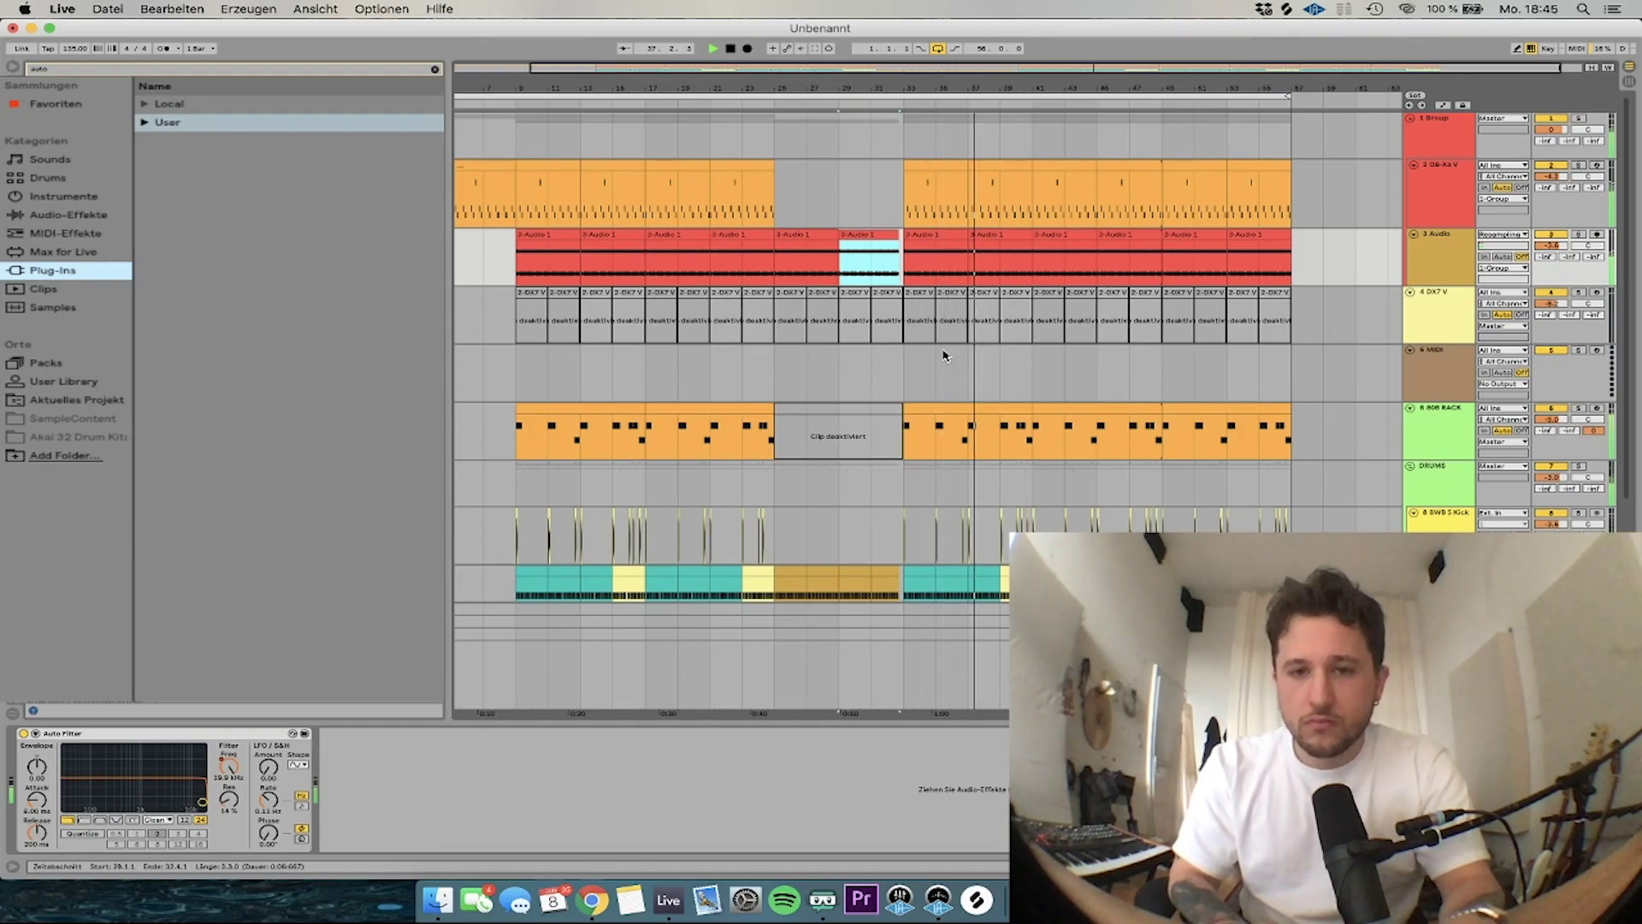
pyautogui.scroll(-1, 936, 351)
pyautogui.click(1052, 199)
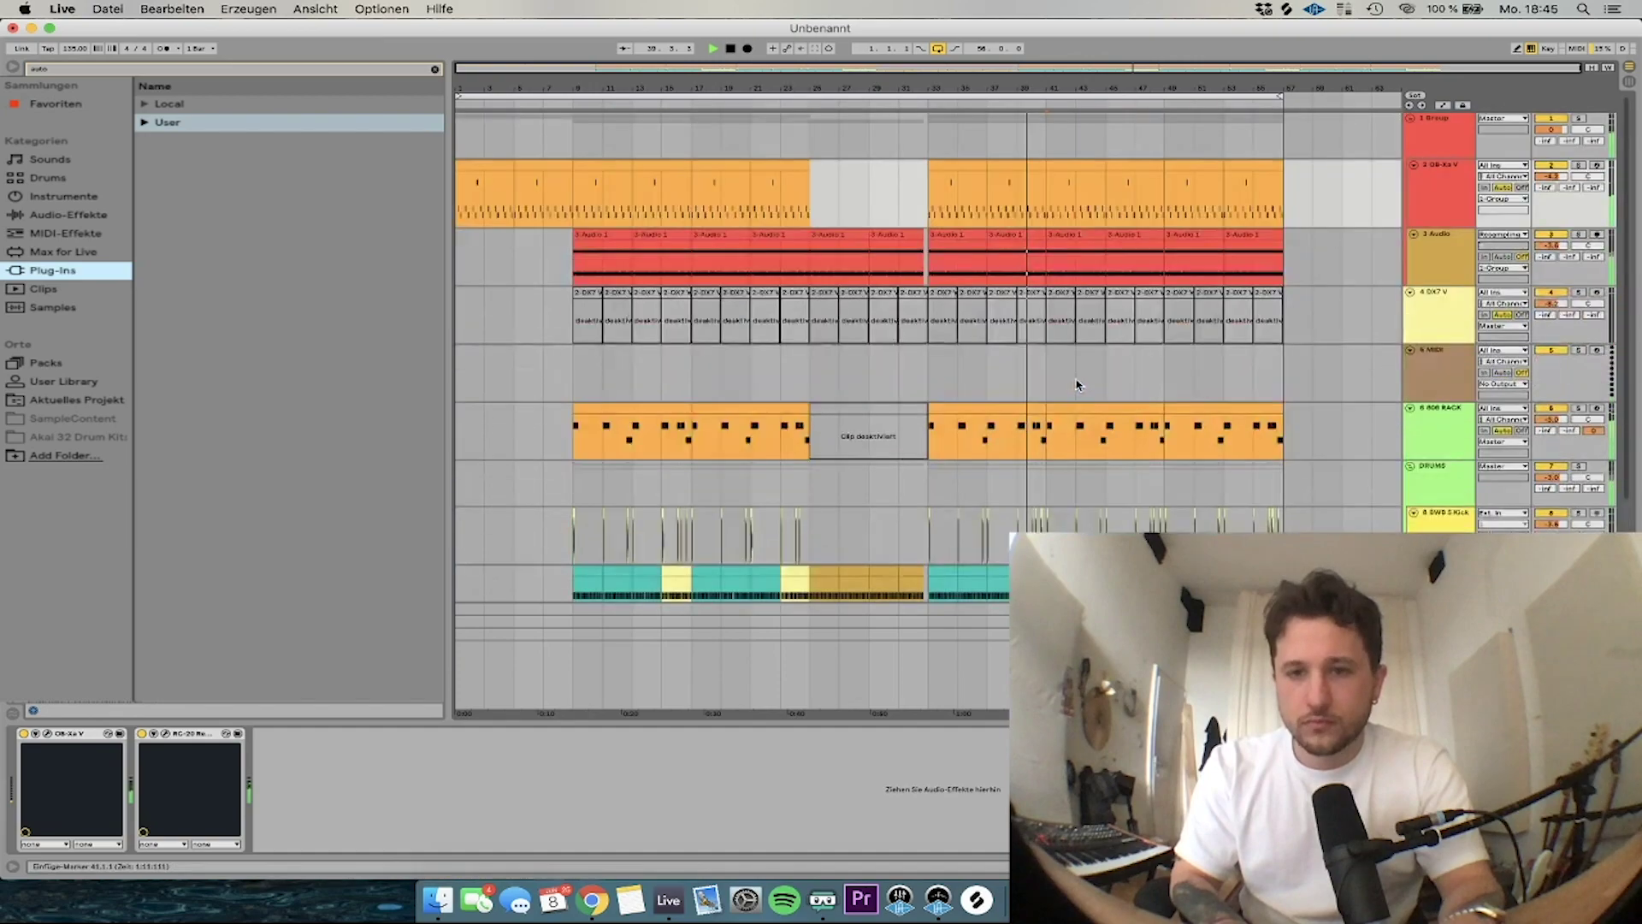
pyautogui.doubleClick(1068, 253)
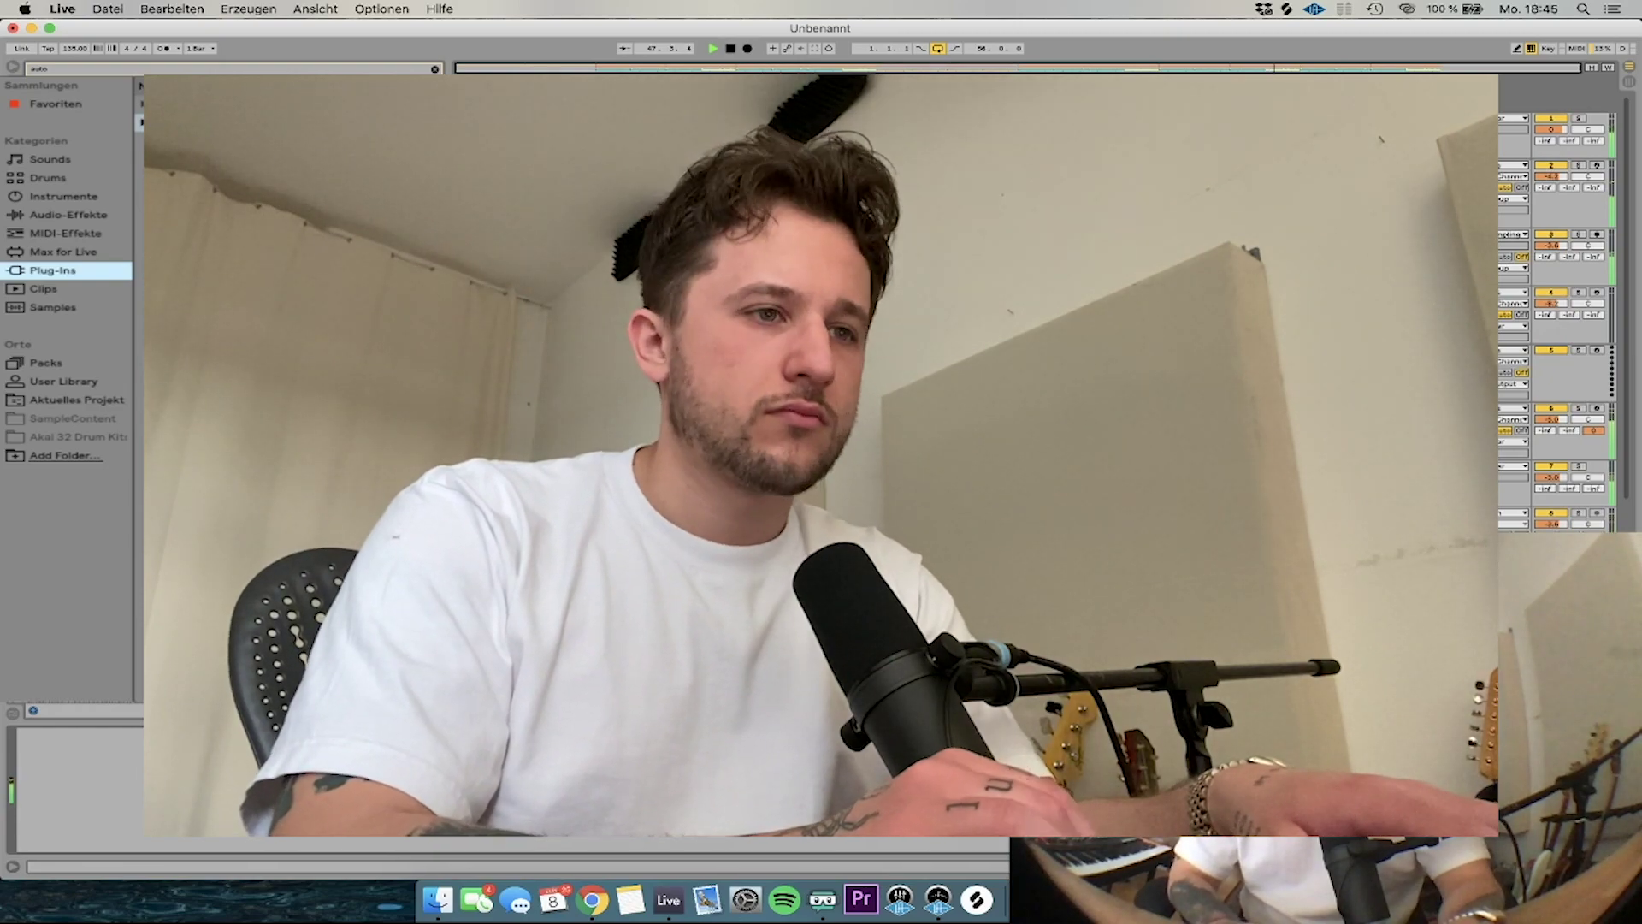
pyautogui.click(1195, 182)
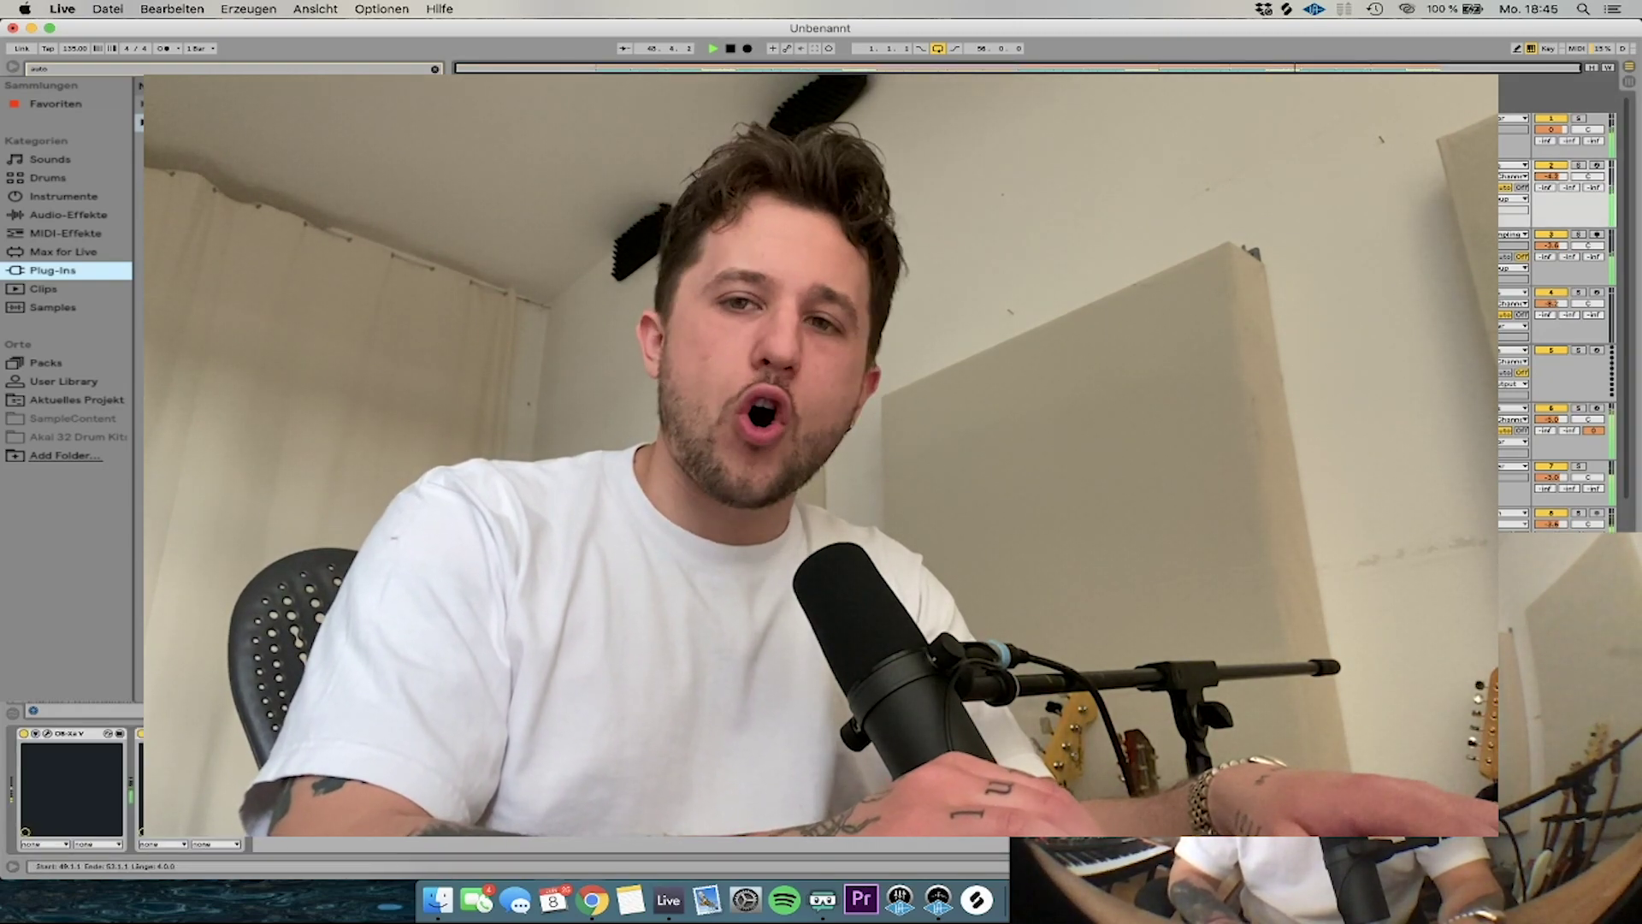